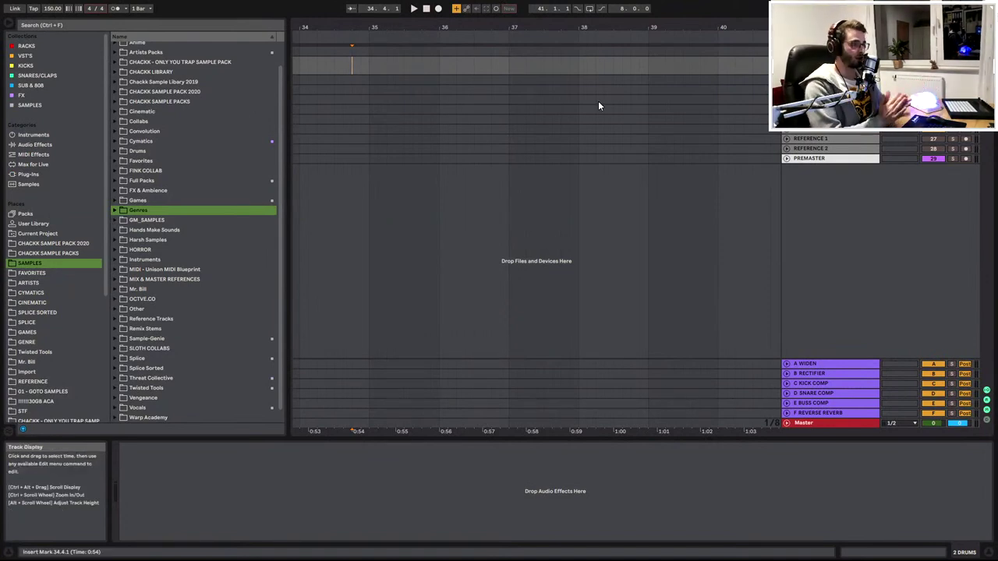
Add an arrangement locator at bar 9 and name it INTRO 1.1
{"action": "left_click", "coordinate": [786, 70]}
{"action": "left_click_drag", "start_coordinate": [499, 29], "coordinate": [499, 8]}
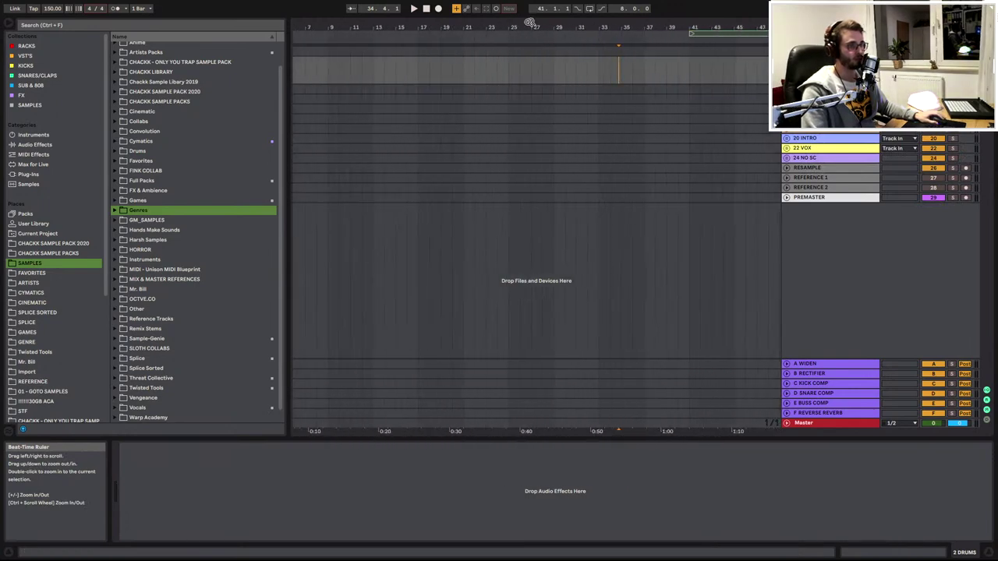
{"action": "left_click", "coordinate": [370, 66]}
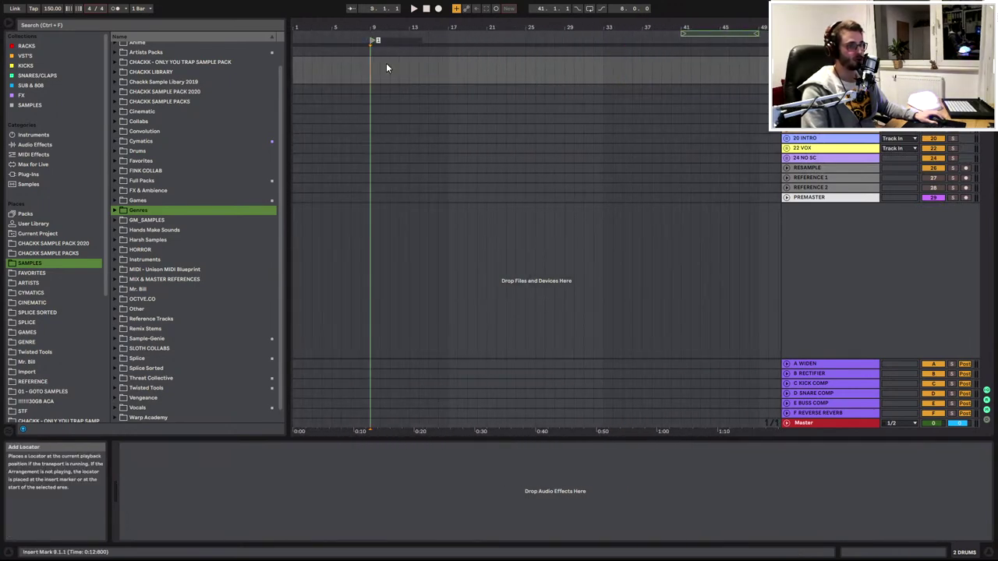
{"action": "type", "text": "INTRO 1.1"}
{"action": "key", "text": "Return"}
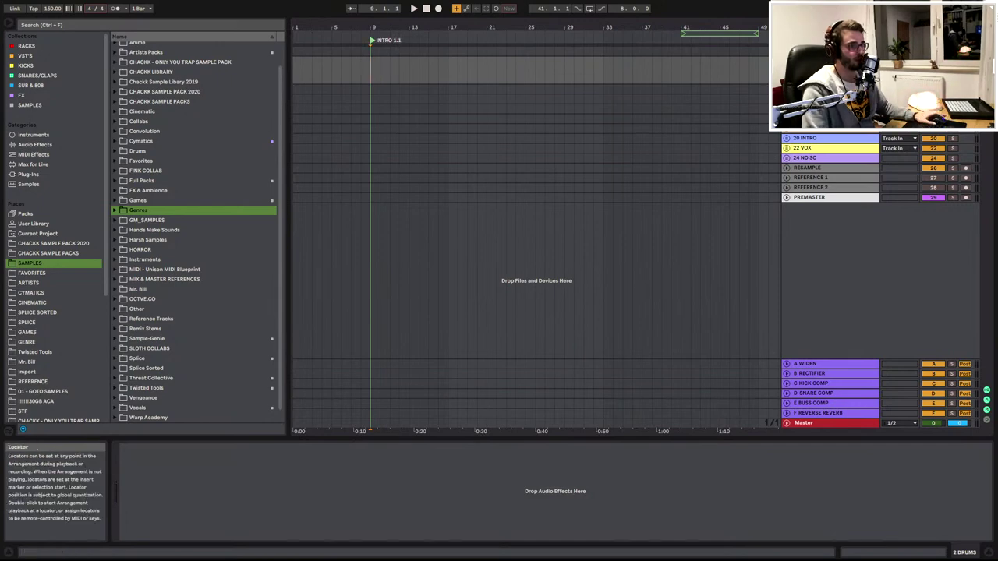
Add a locator at bar 17 and name it INTRO 1.2
{"action": "left_click_drag", "start_coordinate": [420, 28], "coordinate": [424, 63]}
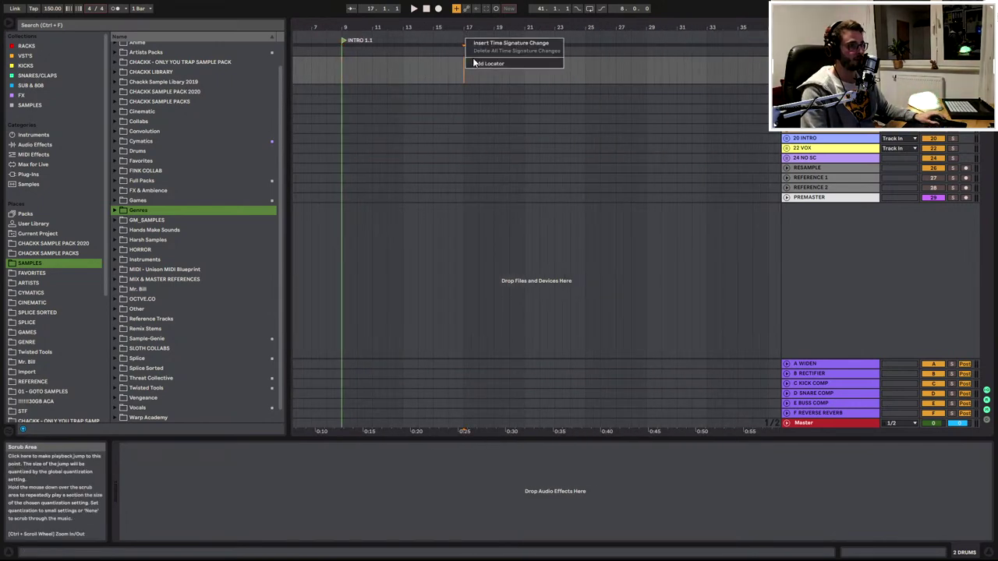
{"action": "left_click", "coordinate": [475, 67]}
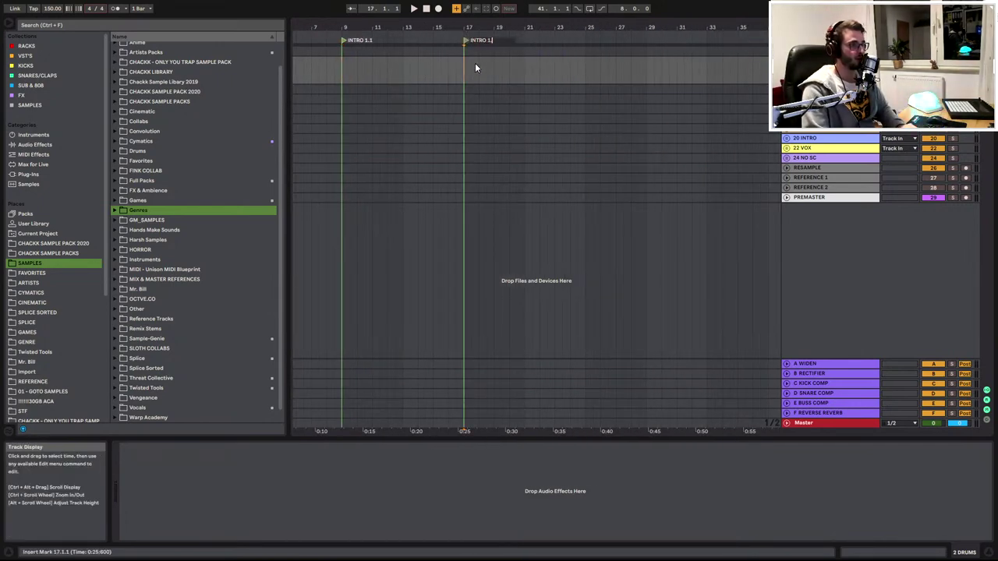
{"action": "type", "text": ".2"}
{"action": "key", "text": "Return"}
Add a locator at bar 25 and name it BUILD 1.1
{"action": "right_click", "coordinate": [587, 40]}
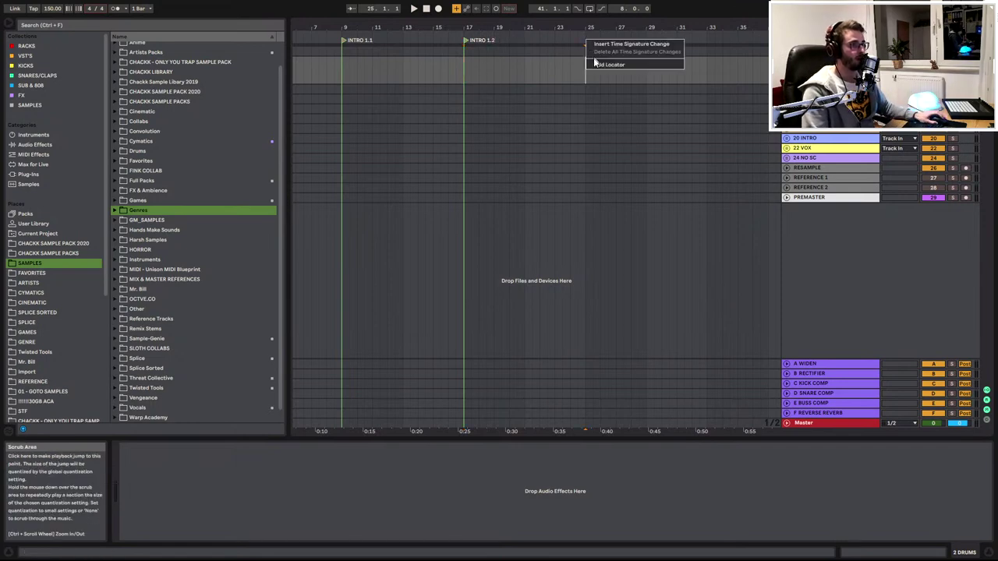
{"action": "left_click", "coordinate": [598, 64]}
{"action": "type", "text": "BUILD 1.1"}
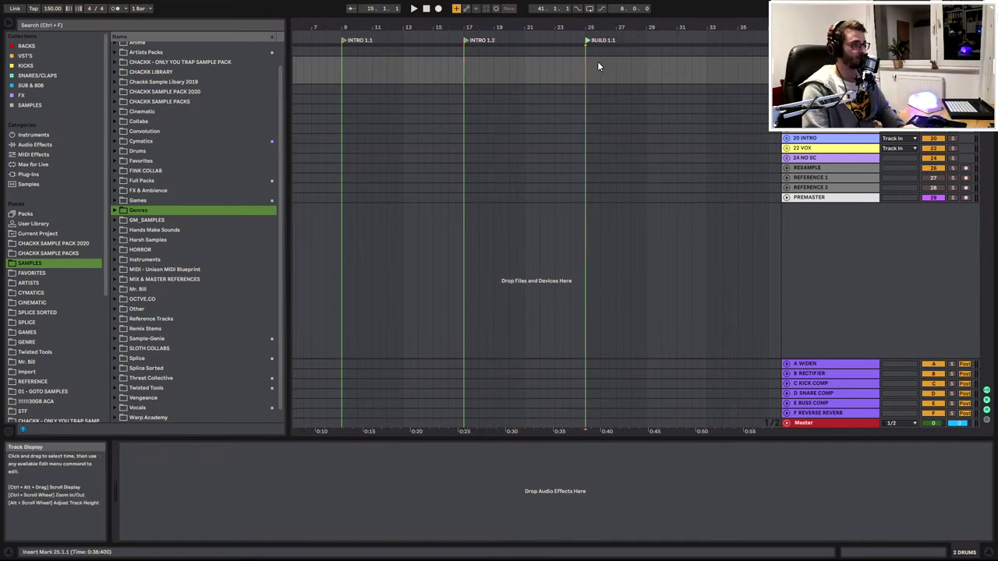
{"action": "key", "text": "Return"}
Add a locator at bar 33 and name it DROP 1.1
{"action": "right_click", "coordinate": [708, 40]}
{"action": "left_click", "coordinate": [725, 63]}
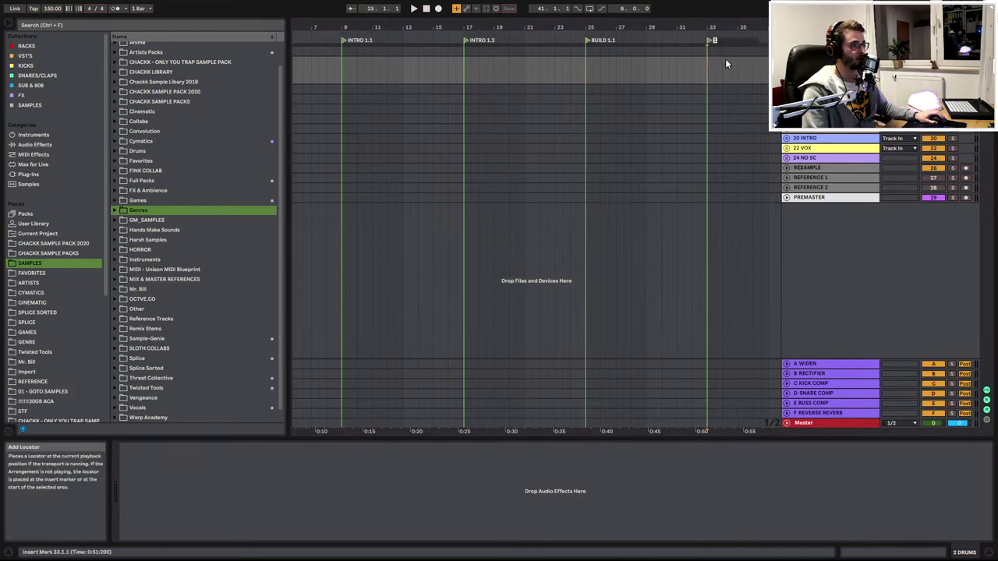
{"action": "type", "text": "DROP 1.1"}
{"action": "key", "text": "Return"}
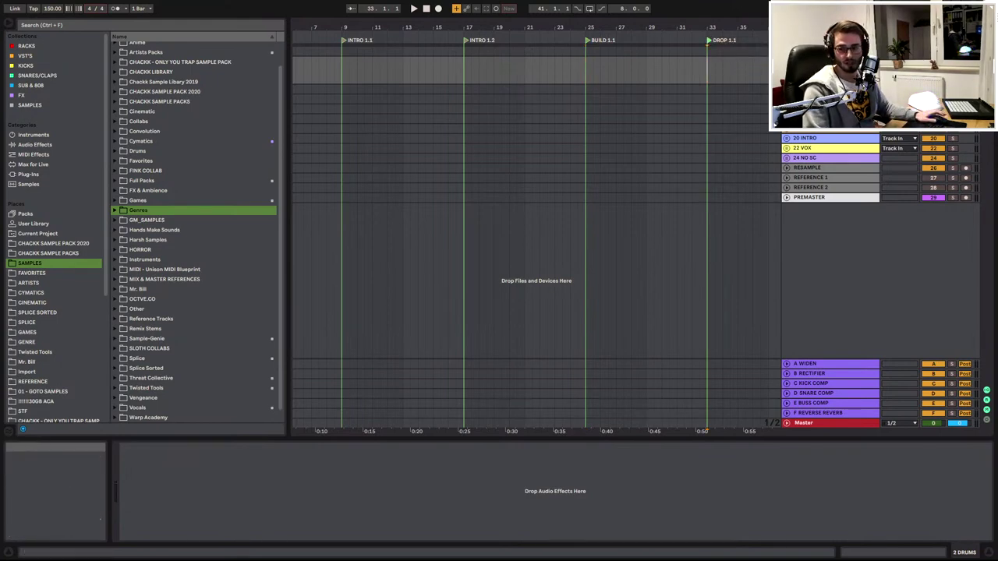
Add a locator at bar 41, at the start of the loop brace, and name it DROP 1.2
{"action": "left_click_drag", "start_coordinate": [718, 27], "coordinate": [469, 25]}
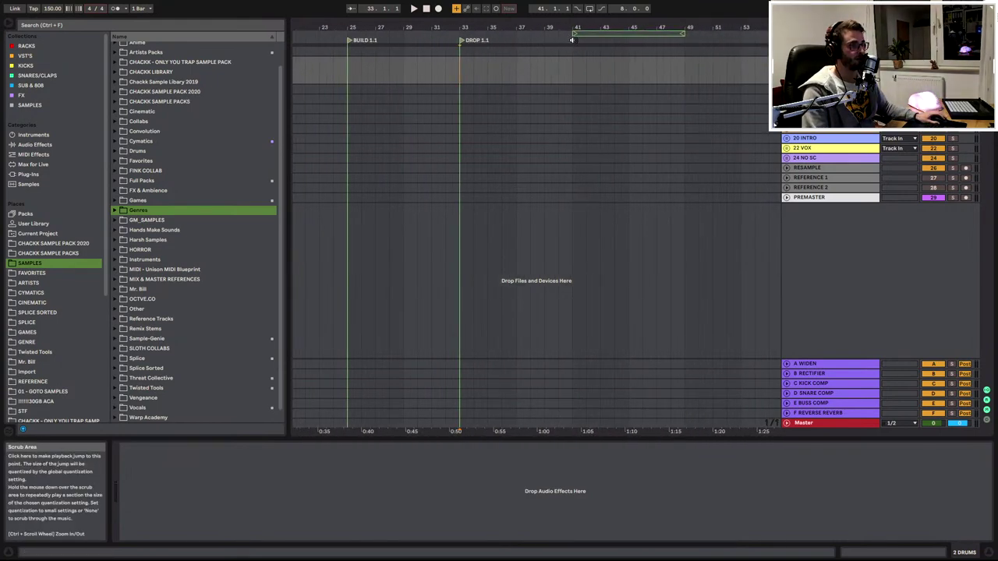
{"action": "right_click", "coordinate": [578, 42]}
{"action": "left_click", "coordinate": [592, 66]}
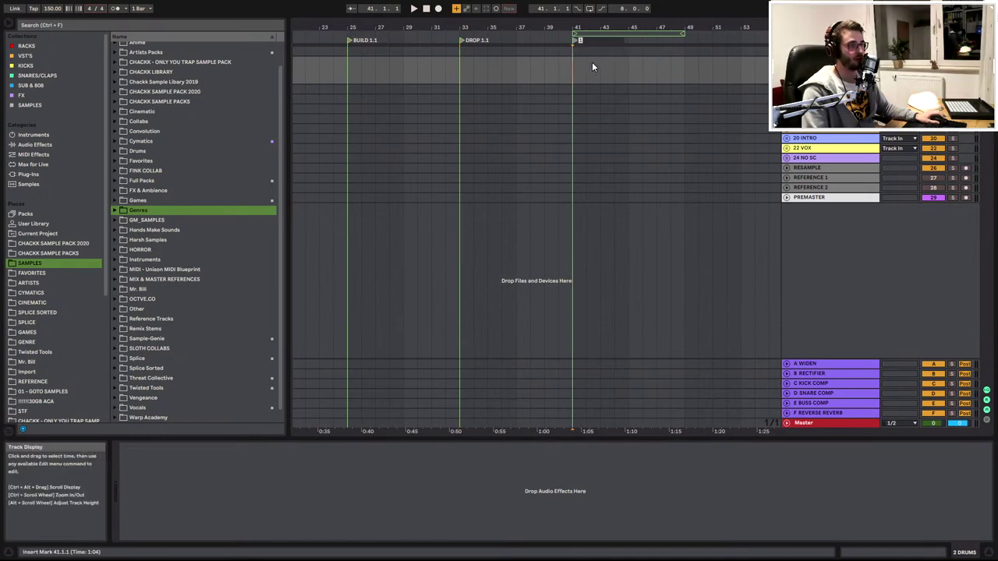
{"action": "key", "text": "Return"}
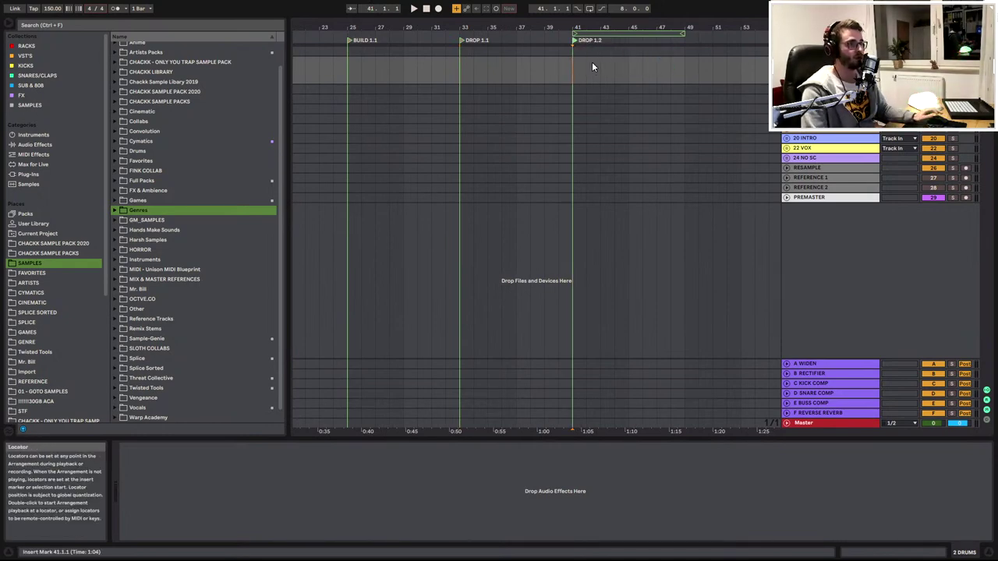
Add a locator at bar 49, at the end of the loop brace, and name it BREAK 1.1
{"action": "right_click", "coordinate": [685, 43]}
{"action": "left_click", "coordinate": [707, 64]}
{"action": "key", "text": "ctrl+r"}
{"action": "type", "text": "BREAK 1.1"}
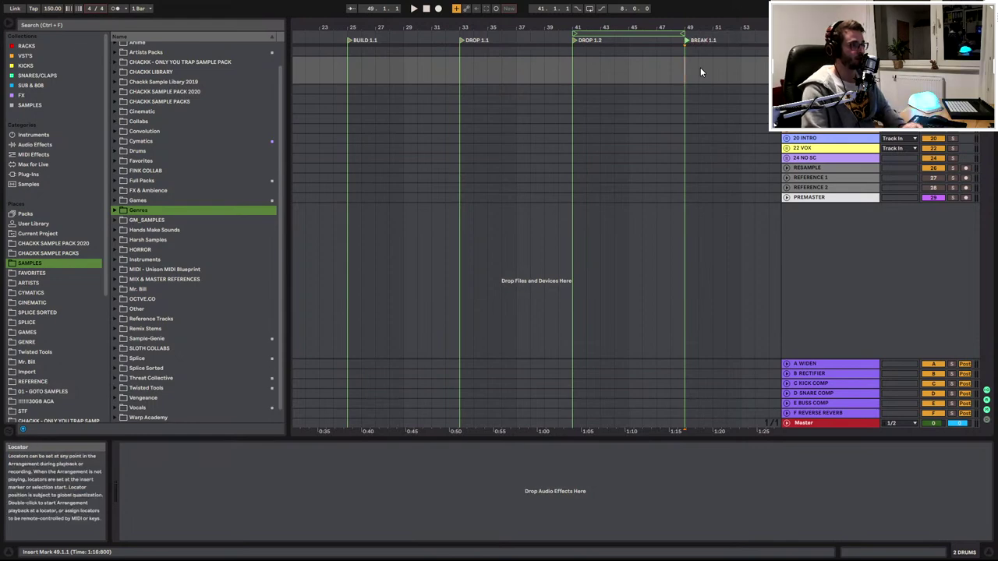
{"action": "key", "text": "Return"}
Add a locator at bar 57 and name it BREAK 1.2
{"action": "left_click_drag", "start_coordinate": [722, 27], "coordinate": [658, 27]}
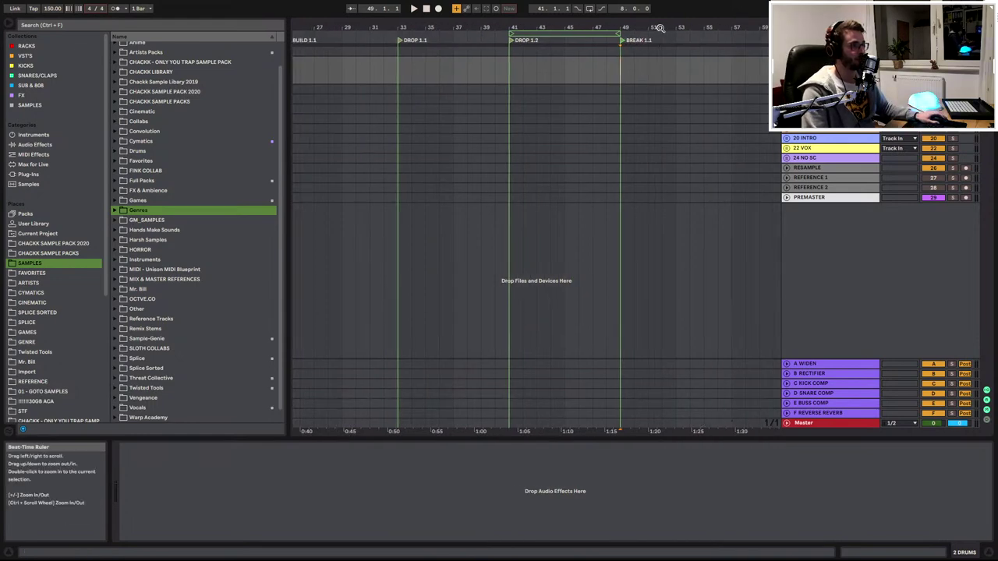
{"action": "right_click", "coordinate": [732, 43]}
{"action": "left_click", "coordinate": [745, 68]}
{"action": "type", "text": "BREAK 1.2"}
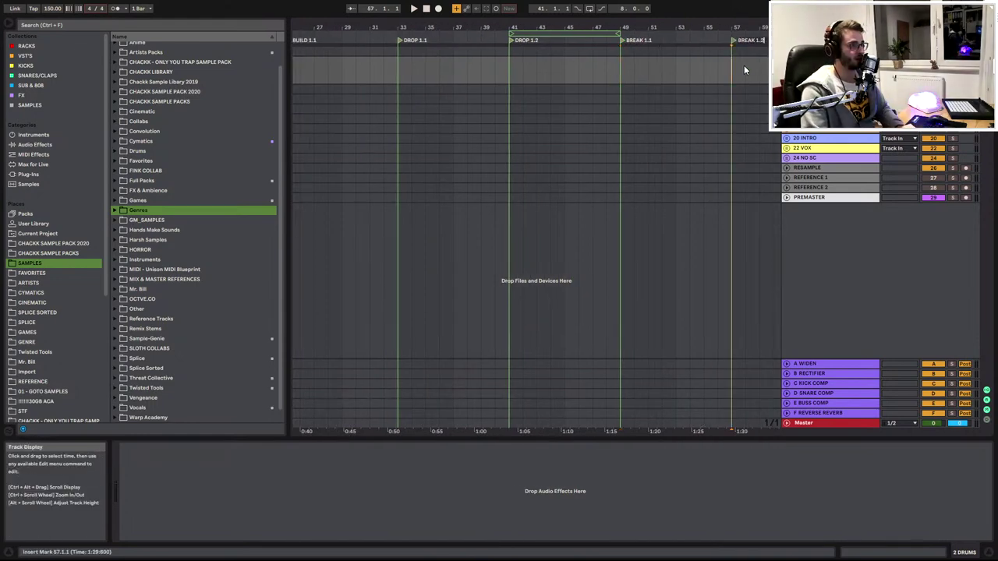
{"action": "key", "text": "Return"}
Insert two new audio tracks directly below the existing KICK track in the drums group
{"action": "left_click_drag", "start_coordinate": [704, 23], "coordinate": [657, 20]}
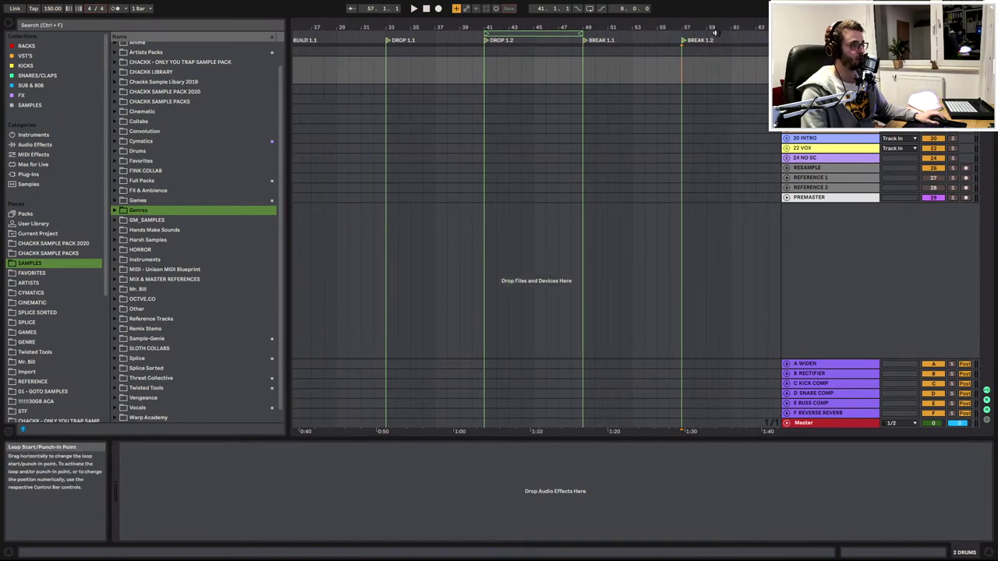
{"action": "left_click_drag", "start_coordinate": [390, 27], "coordinate": [691, 27]}
{"action": "scroll", "coordinate": [478, 40], "scroll_direction": "right", "scroll_amount": 5}
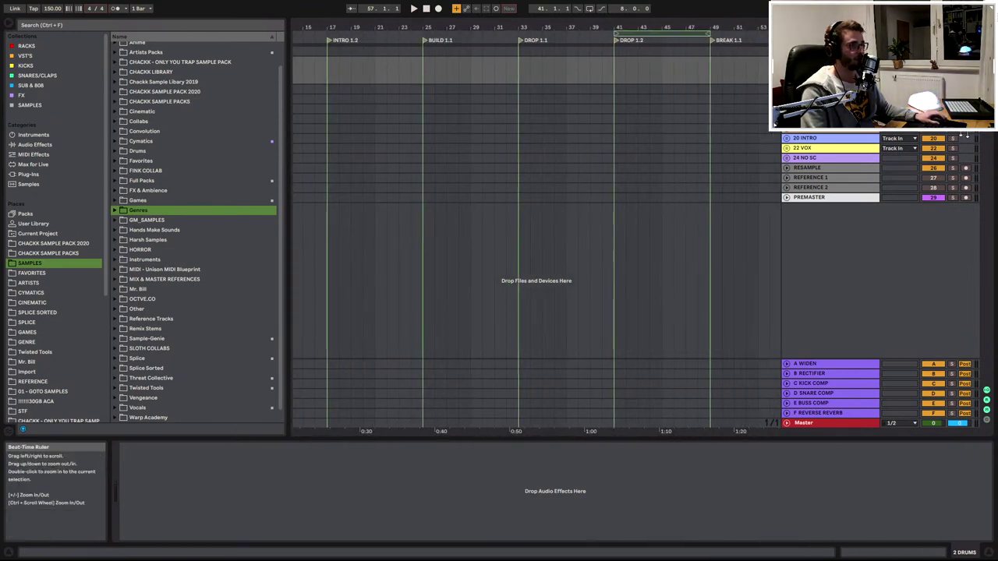
{"action": "scroll", "coordinate": [660, 194], "scroll_direction": "up", "scroll_amount": 4}
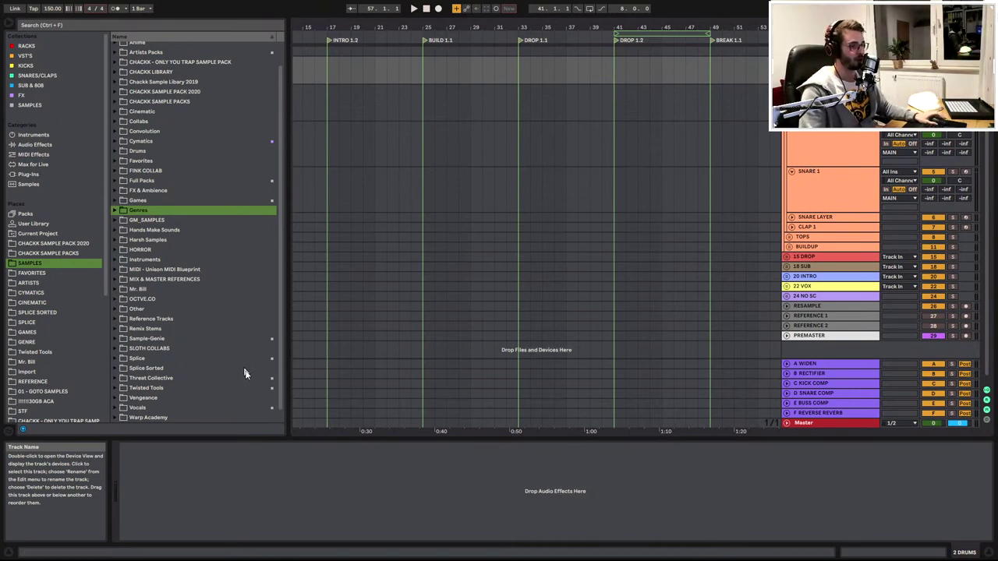
{"action": "left_click", "coordinate": [834, 143]}
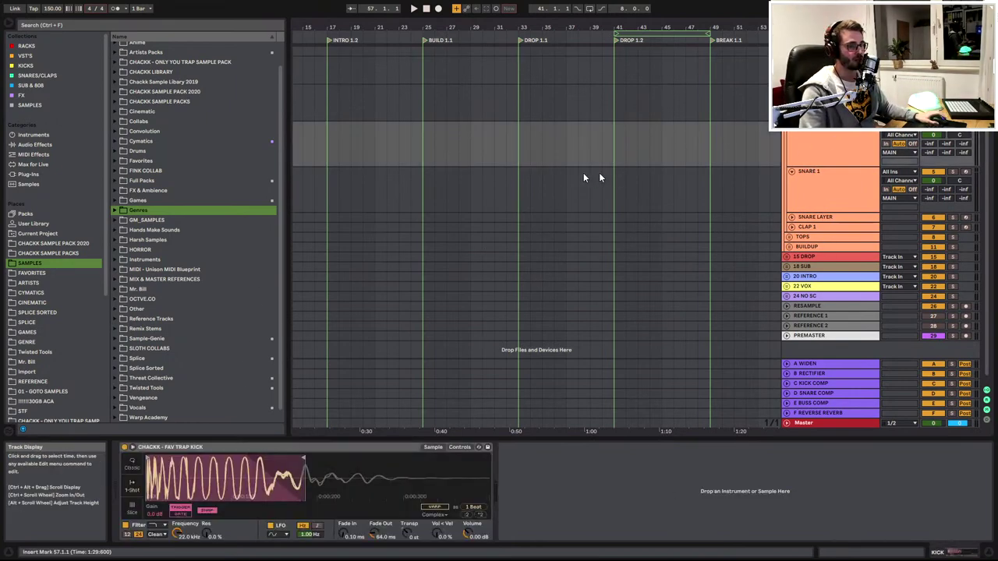
{"action": "scroll", "coordinate": [599, 172], "scroll_direction": "down", "scroll_amount": 1}
{"action": "key", "text": "ctrl+f"}
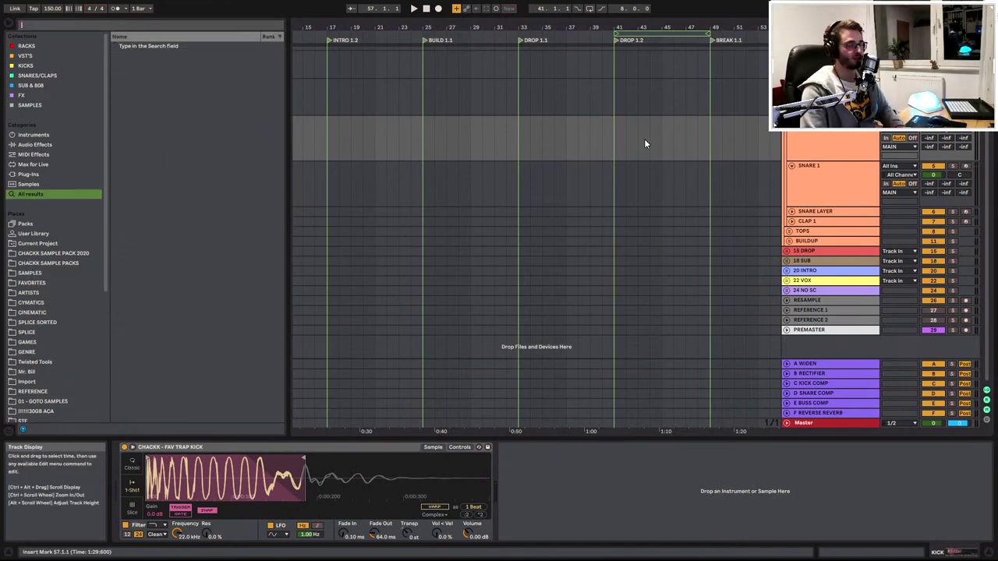
{"action": "left_click", "coordinate": [842, 150]}
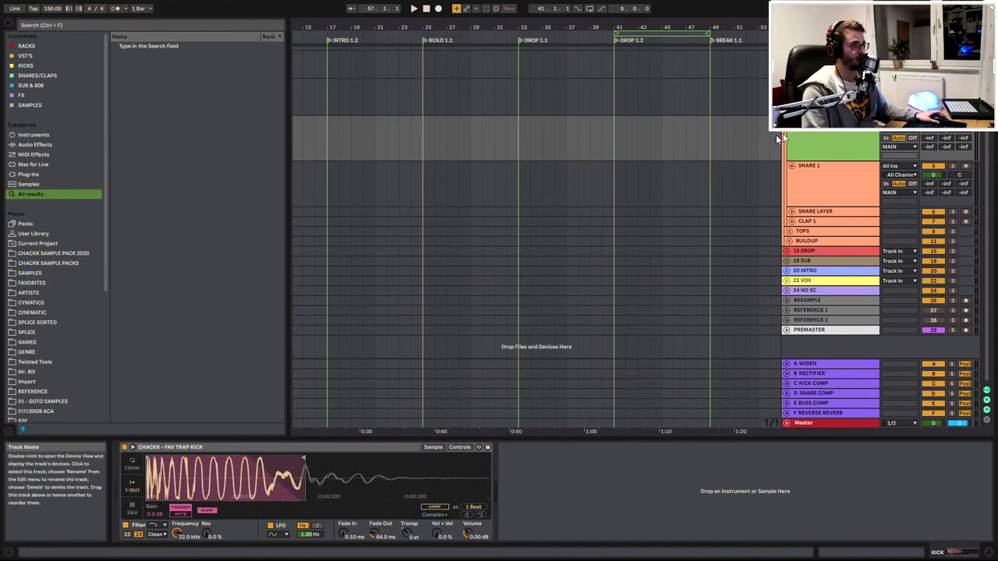
{"action": "key", "text": "ctrl+t"}
{"action": "key", "text": "ctrl+t"}
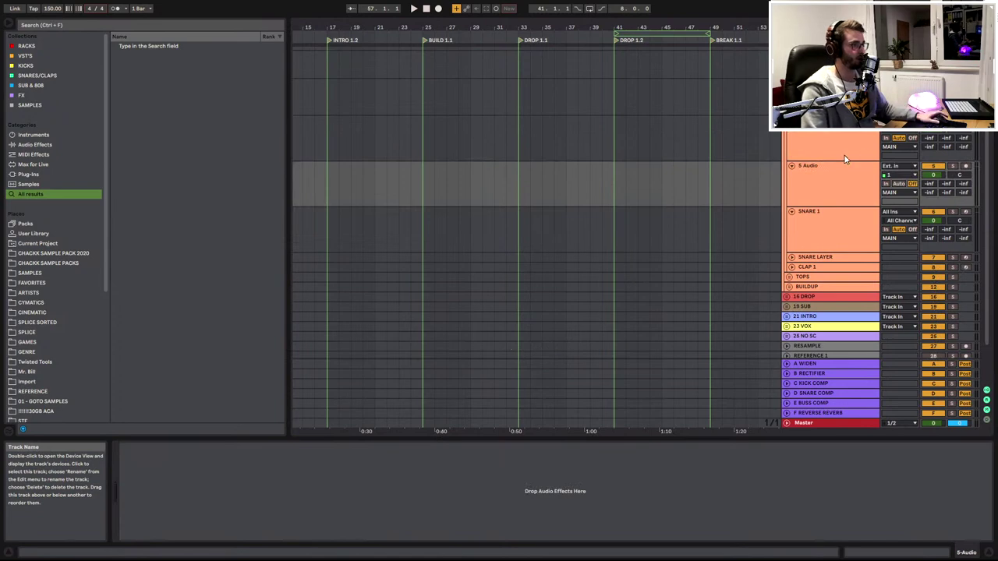
Delete the old KICK and SNARE 1 sampler tracks, keeping the two new audio tracks
{"action": "left_click", "coordinate": [812, 134]}
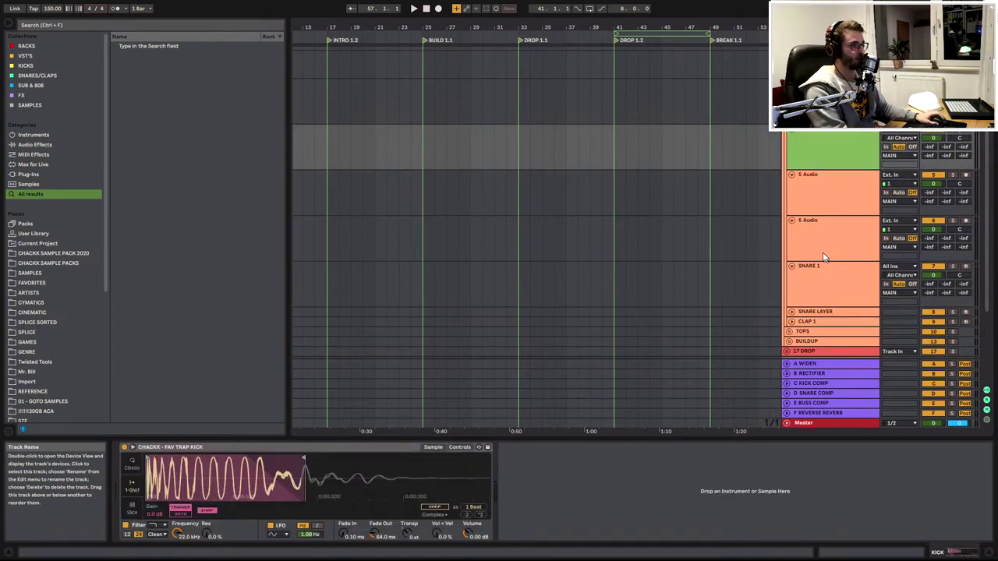
{"action": "left_click", "coordinate": [798, 198]}
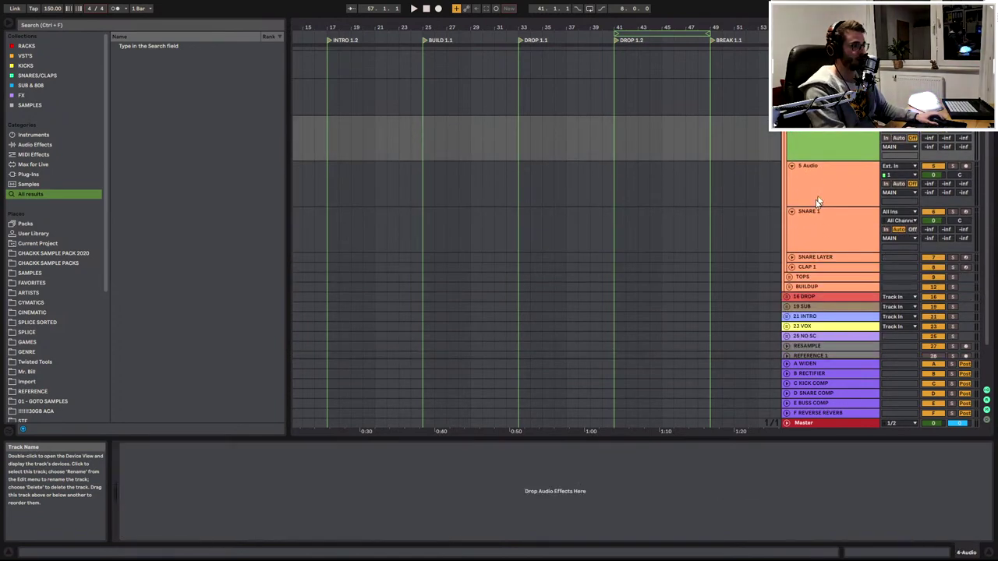
{"action": "key", "text": "Delete"}
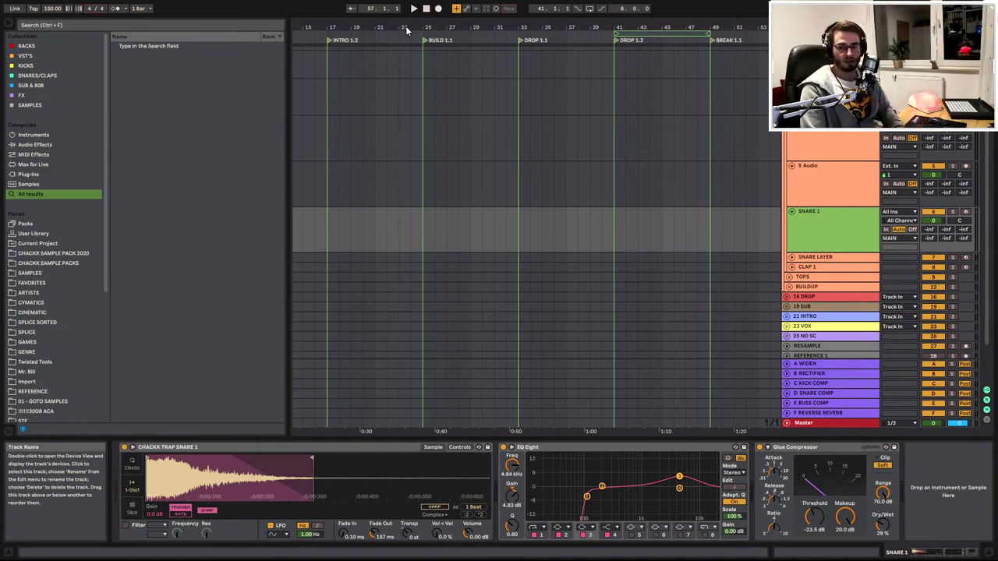
{"action": "key", "text": "Delete"}
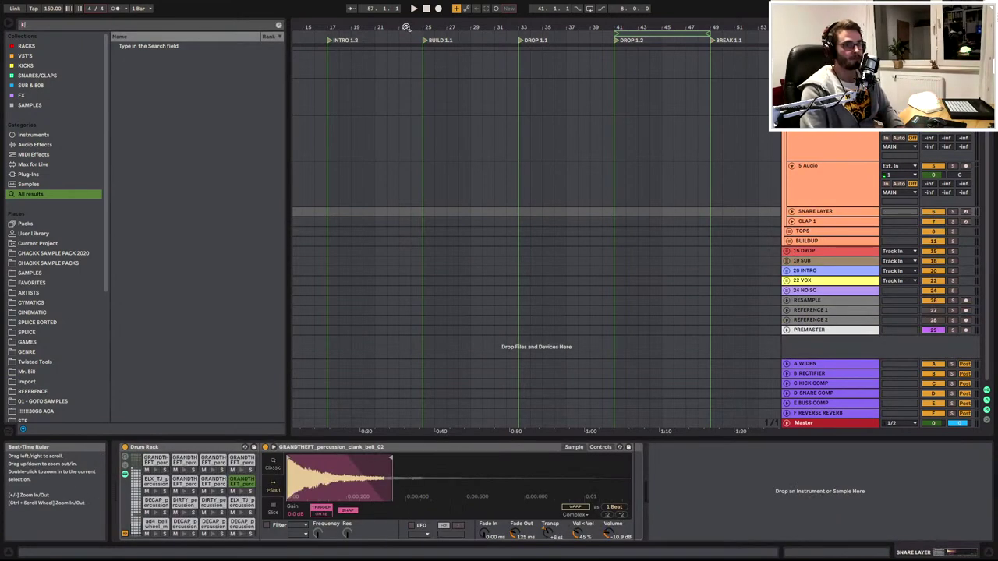
Search the browser for "kick nxsty" and place CHACKK_kick_nxsty_01.wav at the DROP 1.1 locator on the first new audio track
{"action": "type", "text": "kick"}
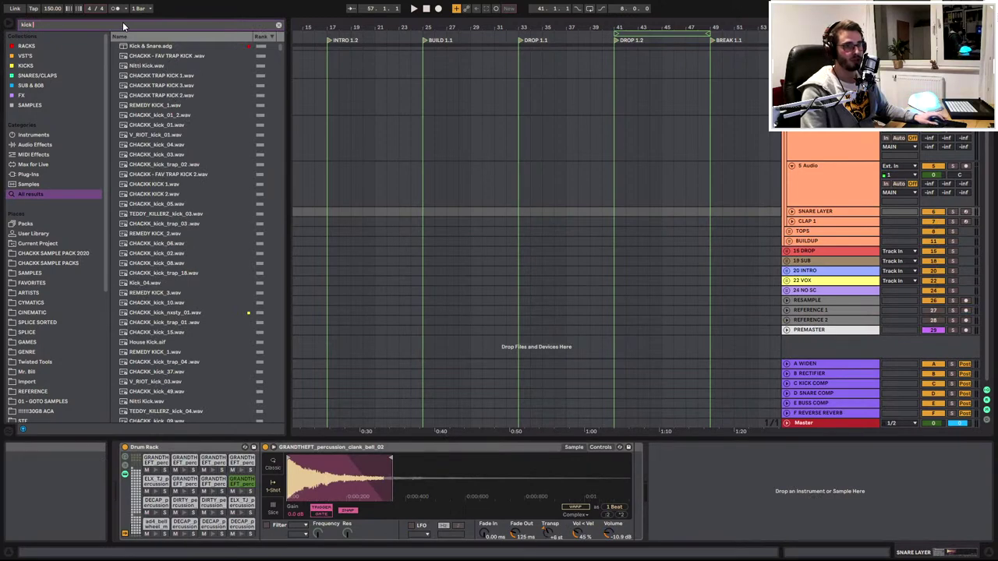
{"action": "type", "text": " nxsty"}
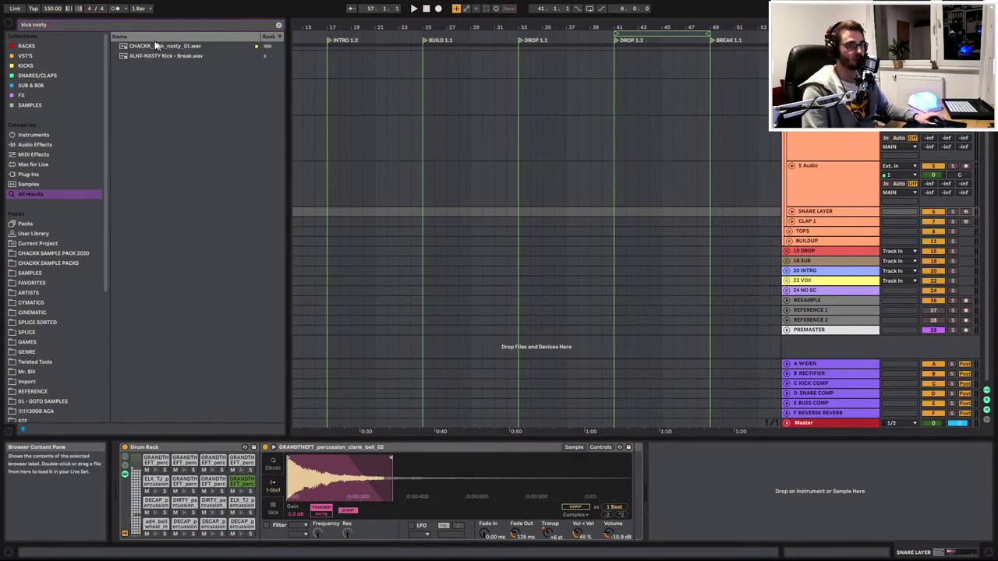
{"action": "left_click", "coordinate": [154, 38]}
{"action": "left_click", "coordinate": [147, 56]}
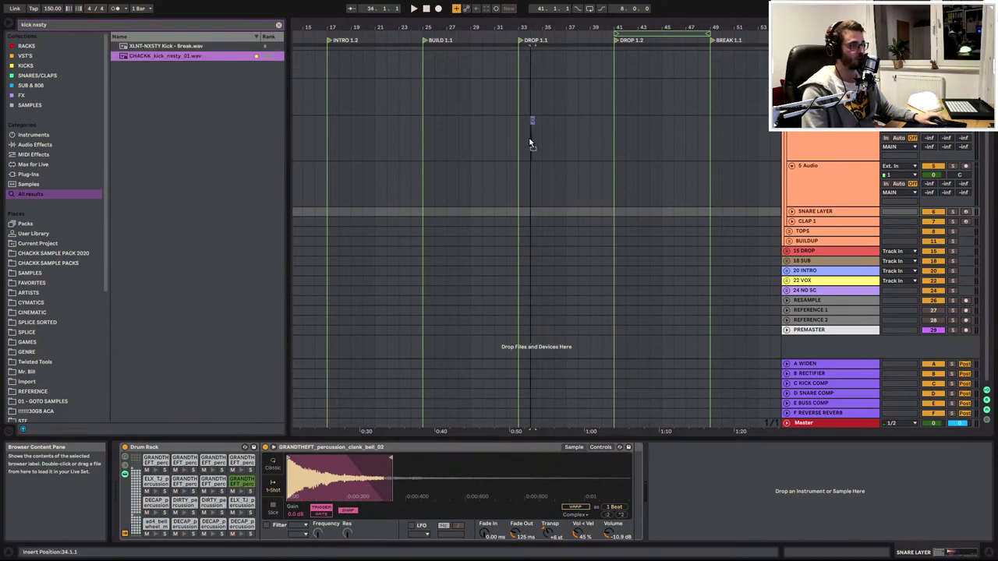
{"action": "left_click_drag", "start_coordinate": [523, 144], "coordinate": [527, 171]}
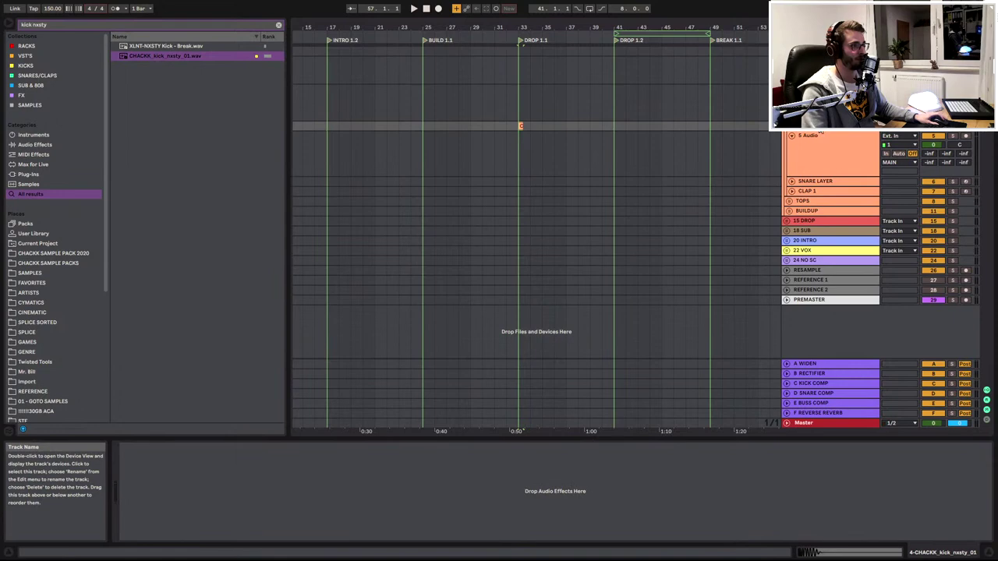
Rename the two new audio tracks KICK and SNARE, and unfold the KICK track to show its clip at DROP 1.1
{"action": "left_click", "coordinate": [819, 134]}
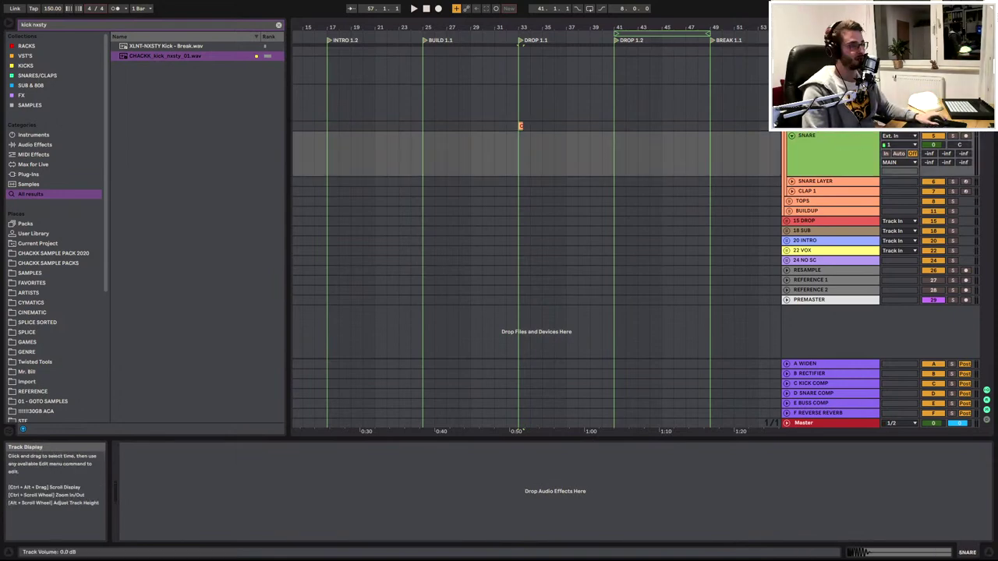
{"action": "left_click", "coordinate": [791, 126]}
{"action": "left_click", "coordinate": [521, 126]}
{"action": "scroll", "coordinate": [573, 163], "scroll_direction": "up", "scroll_amount": 5}
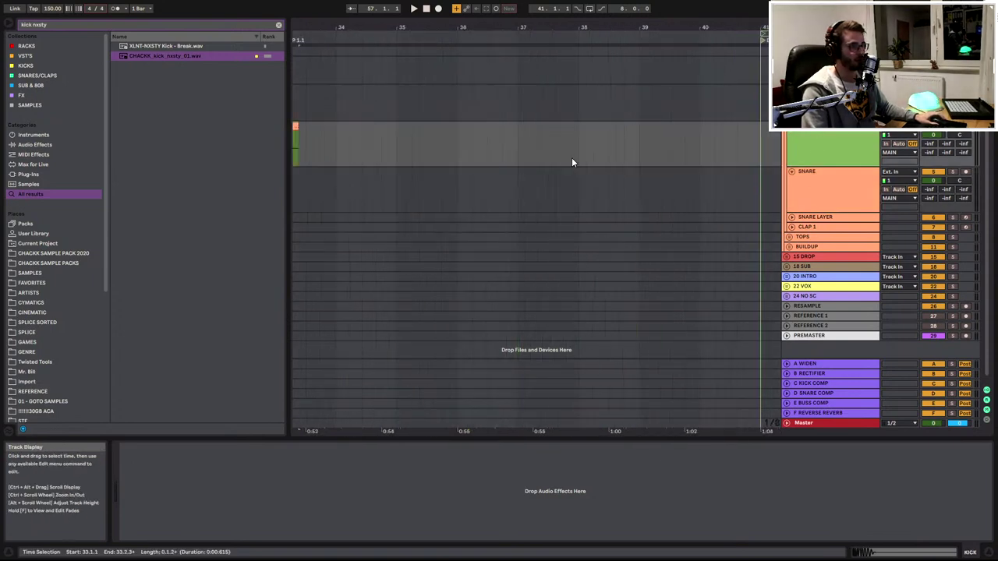
{"action": "left_click_drag", "start_coordinate": [413, 30], "coordinate": [519, 16]}
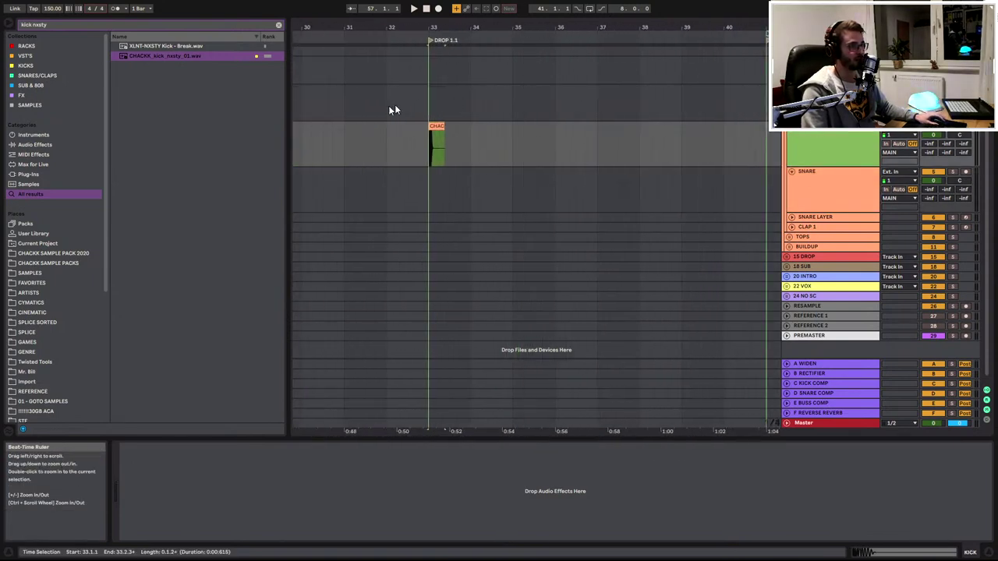
Clear the browser search and open the SNARES/CLAPS collection
{"action": "left_click", "coordinate": [163, 25]}
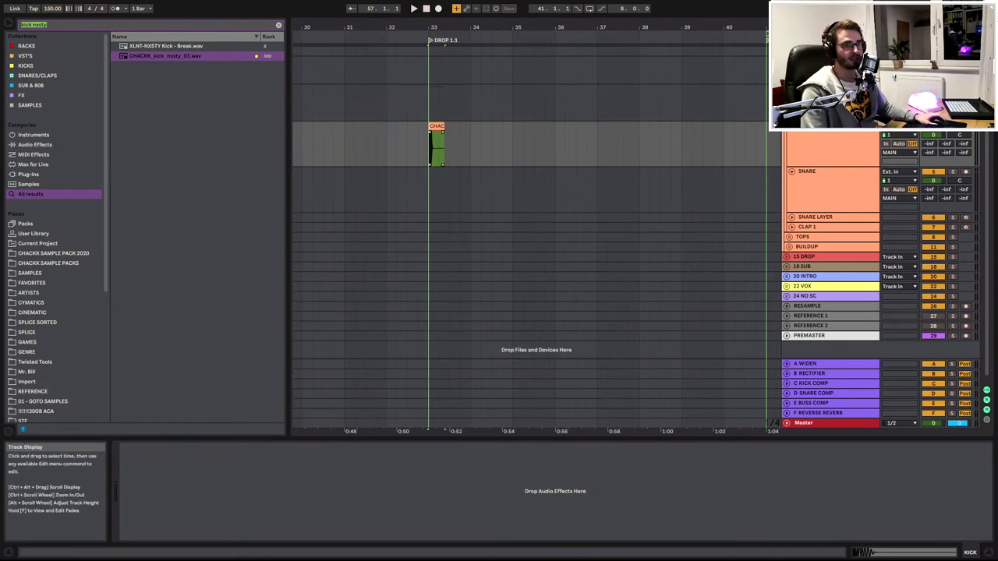
{"action": "left_click", "coordinate": [279, 25]}
{"action": "left_click", "coordinate": [50, 76]}
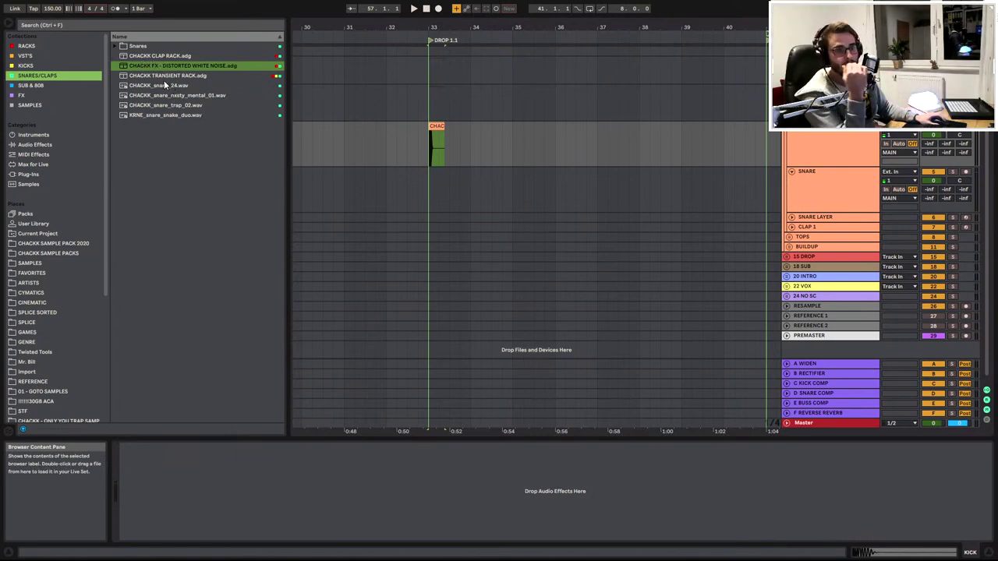
Audition the snare samples and place CHACKK_snare_trap_02.wav on the third beat of bar 33 on the SNARE track
{"action": "left_click", "coordinate": [158, 89]}
{"action": "key", "text": "Down"}
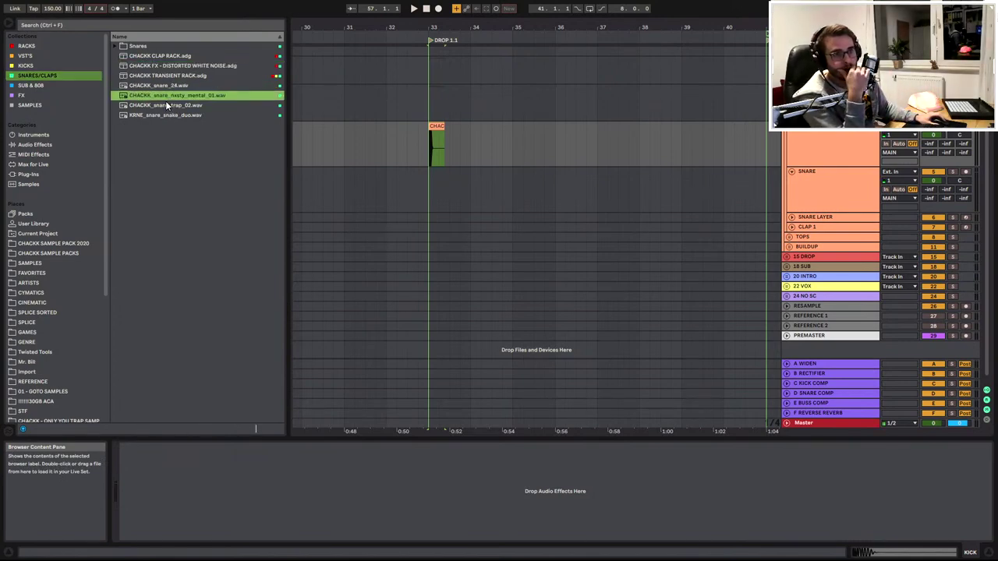
{"action": "key", "text": "Down"}
{"action": "left_click", "coordinate": [164, 115]}
{"action": "left_click", "coordinate": [164, 108]}
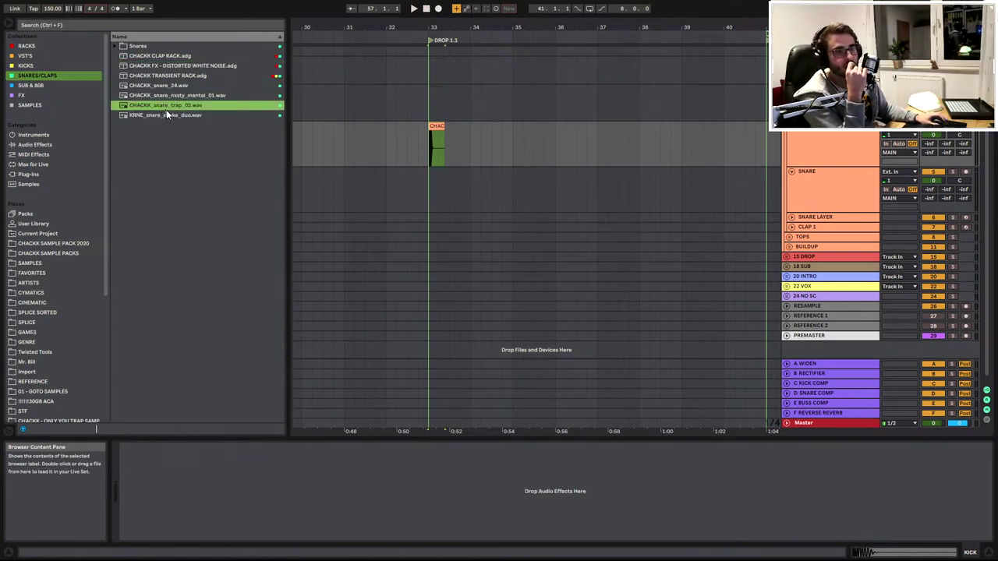
Duplicate bar 33 of the SNARE track seven times to repeat the snare in every bar up to DROP 1.2
{"action": "mouse_move", "coordinate": [478, 188]}
{"action": "left_mouse_down"}
{"action": "mouse_move", "coordinate": [452, 194]}
{"action": "mouse_move", "coordinate": [474, 174]}
{"action": "left_mouse_up"}
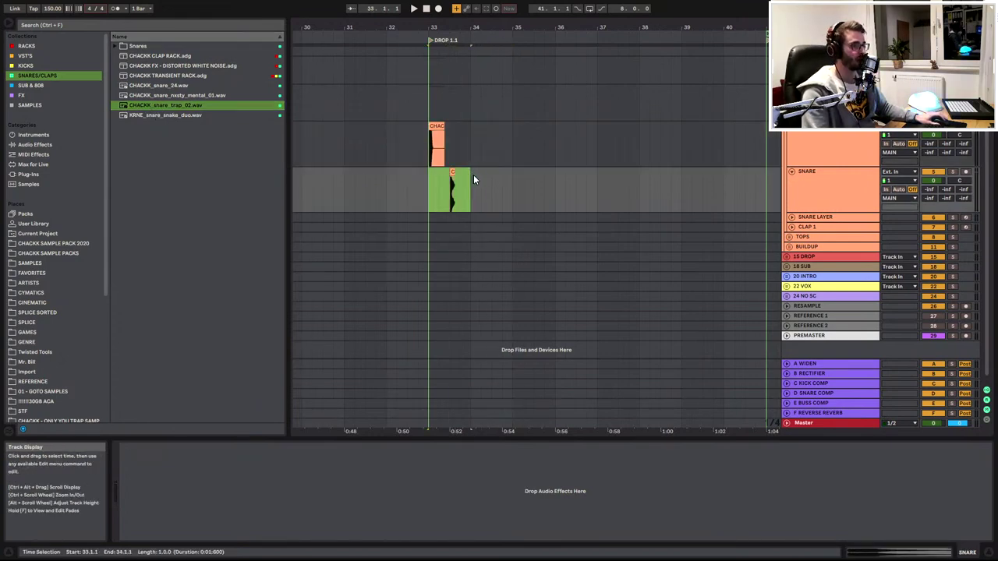
{"action": "key", "text": "ctrl+d"}
{"action": "key", "text": "ctrl+d"}
{"action": "key", "text": "ctrl+d"}
{"action": "key", "text": "ctrl+d"}
{"action": "key", "text": "ctrl+d"}
{"action": "key", "text": "ctrl+d"}
{"action": "key", "text": "ctrl+d"}
{"action": "left_click", "coordinate": [417, 189]}
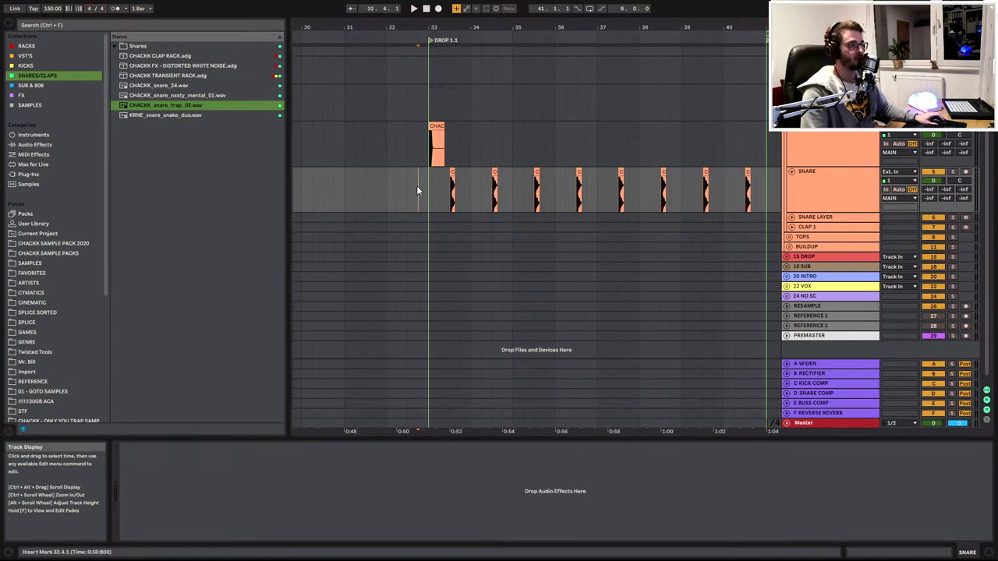
Play the drums from DROP 1.1 and lower the KICK track's volume to -7.5 dB
{"action": "left_click", "coordinate": [463, 125]}
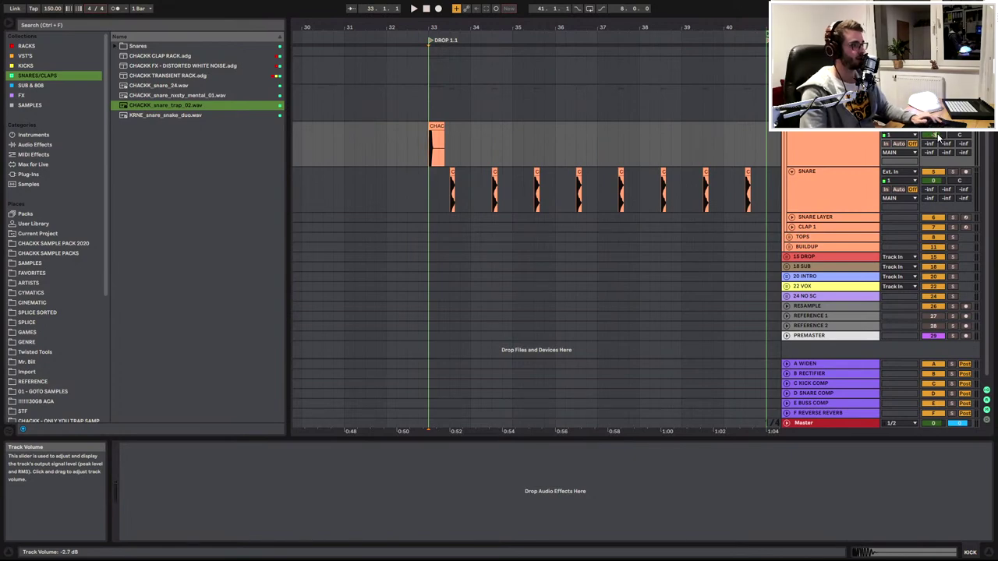
{"action": "key", "text": "space"}
{"action": "left_click_drag", "start_coordinate": [939, 137], "coordinate": [938, 143]}
{"action": "scroll", "coordinate": [433, 158], "scroll_direction": "up", "scroll_amount": 5, "text": "ctrl"}
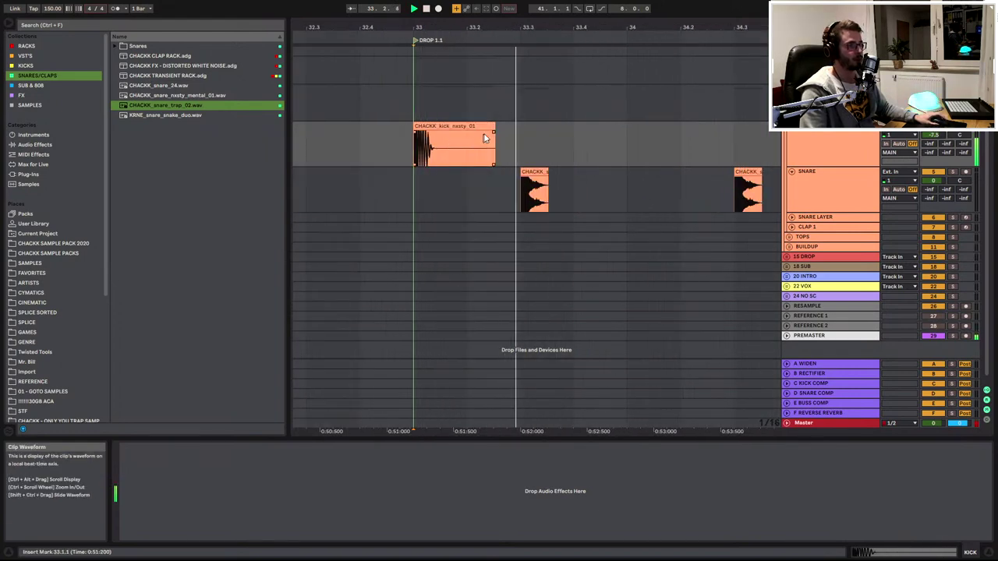
{"action": "key", "text": "space"}
{"action": "key", "text": "space"}
{"action": "left_click_drag", "start_coordinate": [569, 28], "coordinate": [444, 30]}
{"action": "key", "text": "space"}
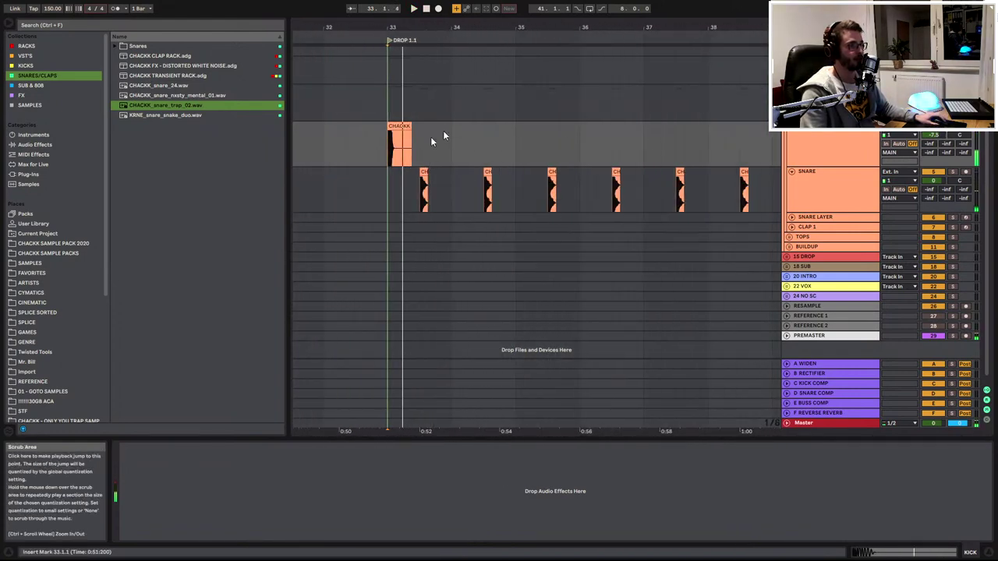
Copy the kick clip to 33.4 and 34.2.3, and play the pattern from DROP 1.1
{"action": "left_click_drag", "start_coordinate": [401, 142], "coordinate": [490, 137]}
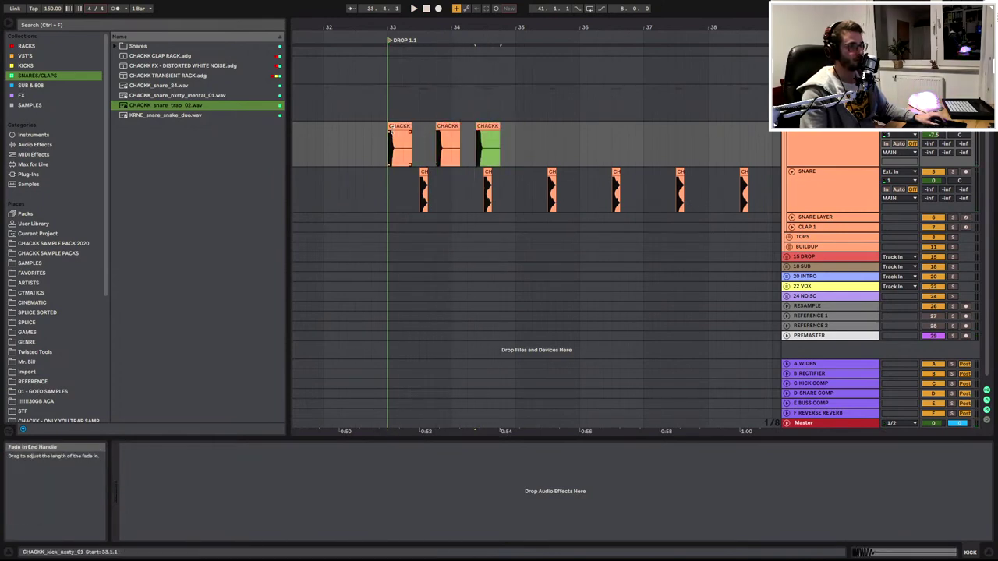
{"action": "left_click", "coordinate": [399, 127]}
{"action": "key", "text": "space"}
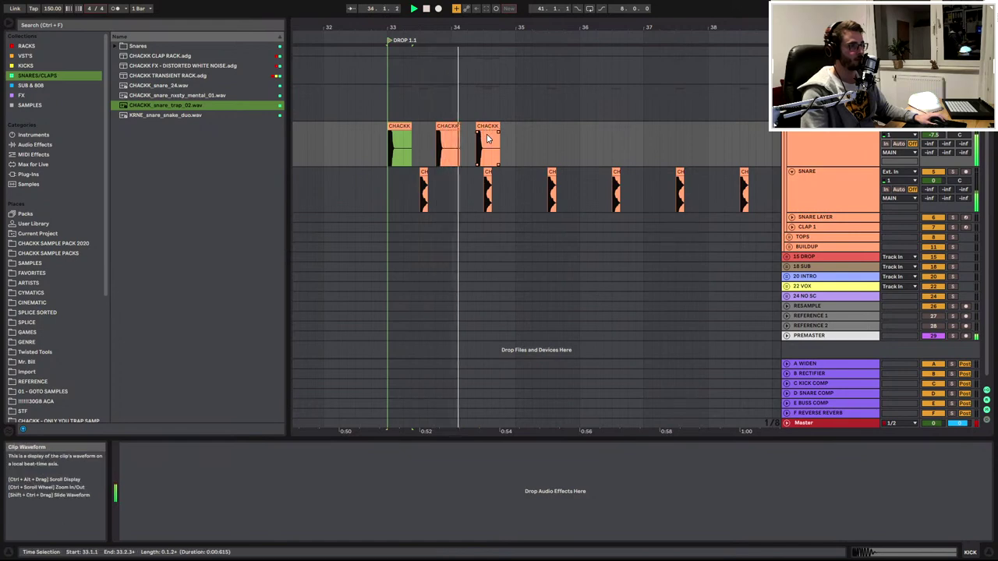
{"action": "key", "text": "space"}
Move the third kick to 34.2, add kicks at 35.1.1 and 35.2.3, and play the pattern from DROP 1.1
{"action": "left_click_drag", "start_coordinate": [485, 138], "coordinate": [552, 132]}
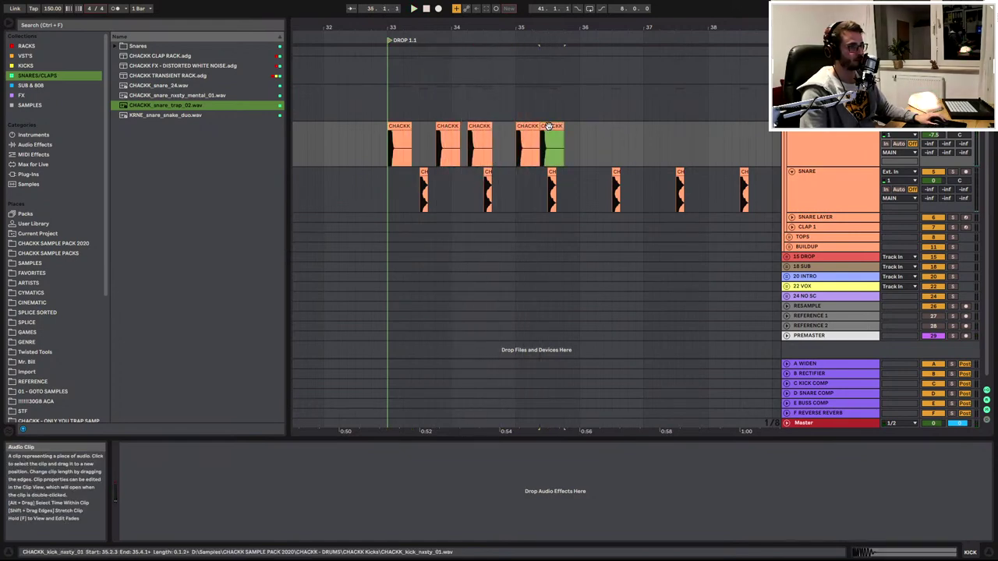
{"action": "left_click", "coordinate": [389, 143]}
{"action": "key", "text": "space"}
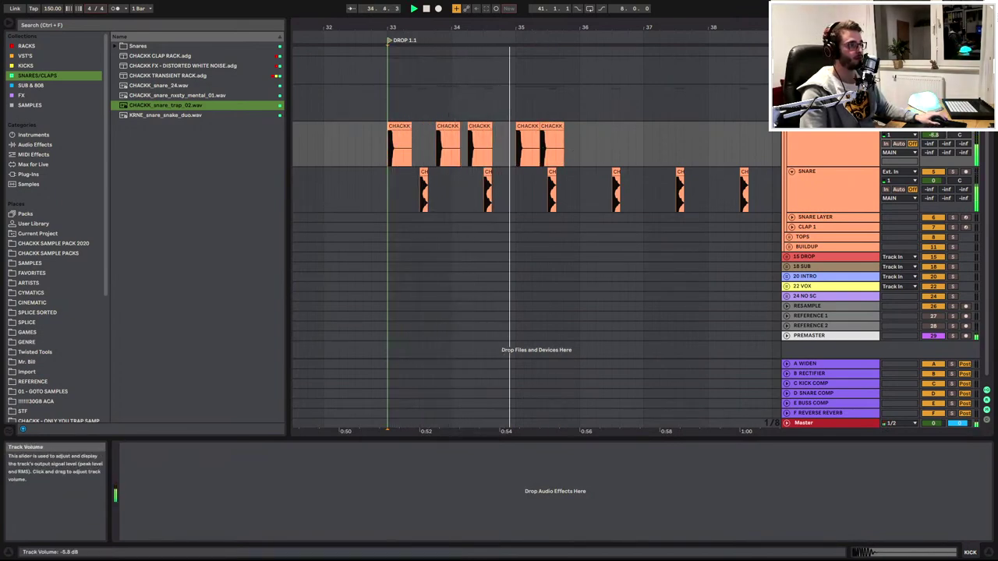
Set the KICK track's volume to -7.2 dB and add kick clips at 36.1 and 36.3.3 while checking playback
{"action": "left_click_drag", "start_coordinate": [932, 141], "coordinate": [933, 137]}
{"action": "left_click_drag", "start_coordinate": [551, 126], "coordinate": [633, 131]}
{"action": "key", "text": "space"}
{"action": "left_click", "coordinate": [389, 149]}
{"action": "key", "text": "space"}
{"action": "left_click_drag", "start_coordinate": [600, 26], "coordinate": [548, 28]}
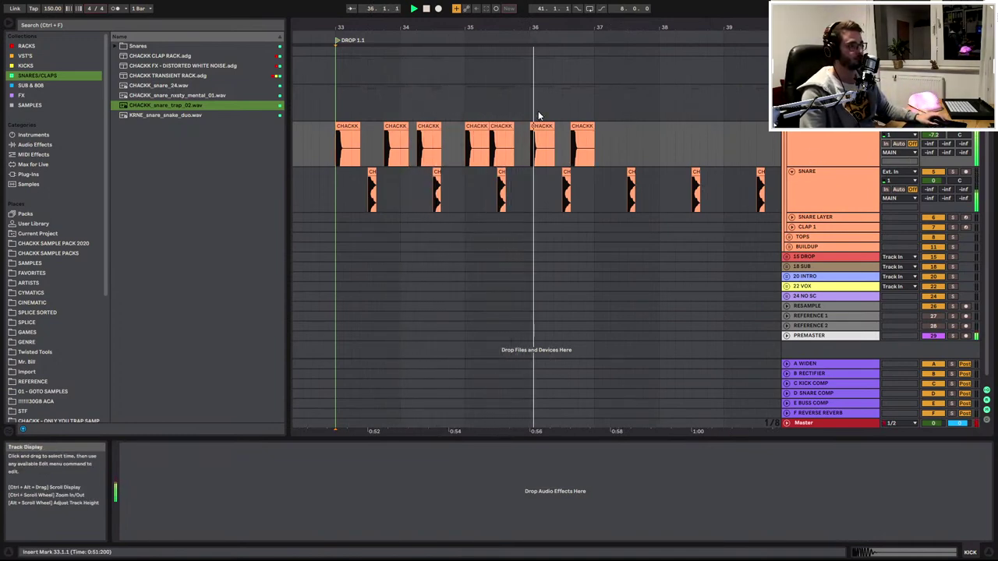
Move the kick at 36.1 to 35.4, then replace the one at 36.3.3 with a copy at 36.2
{"action": "key", "text": "space"}
{"action": "left_click_drag", "start_coordinate": [542, 126], "coordinate": [524, 127]}
{"action": "left_click", "coordinate": [476, 127]}
{"action": "key", "text": "space"}
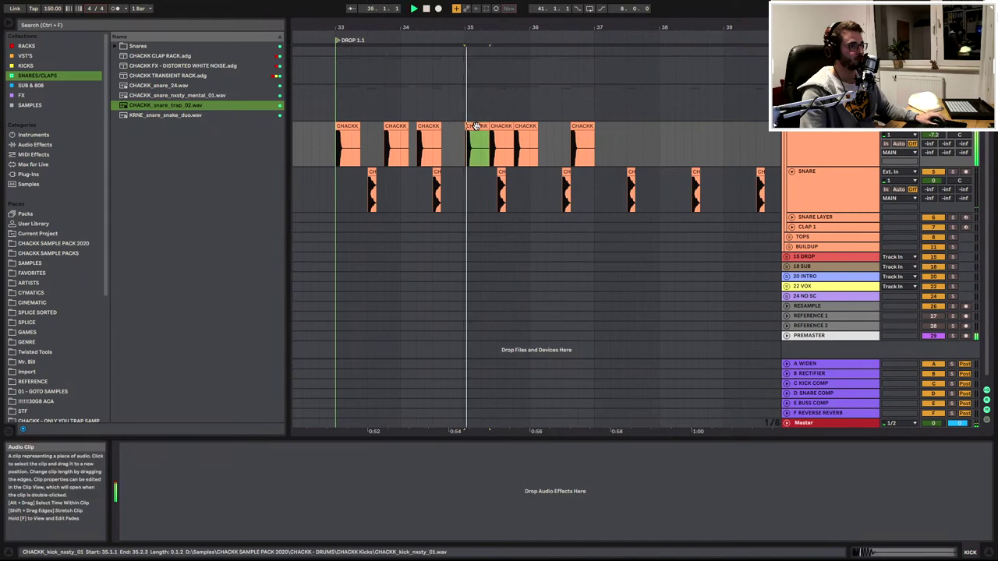
{"action": "key", "text": "space"}
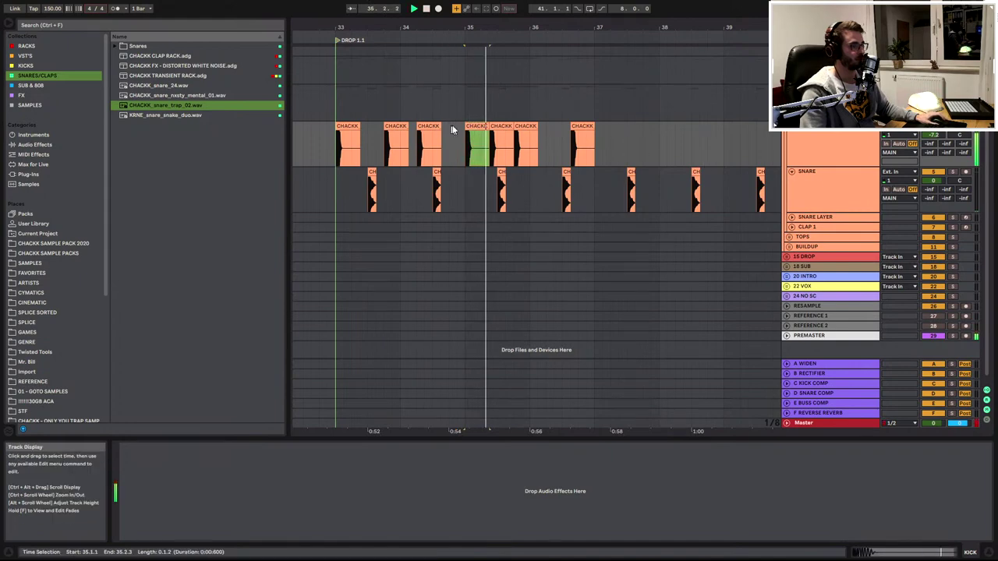
{"action": "key", "text": "space"}
{"action": "left_click_drag", "start_coordinate": [522, 127], "coordinate": [554, 127]}
{"action": "left_click", "coordinate": [582, 127]}
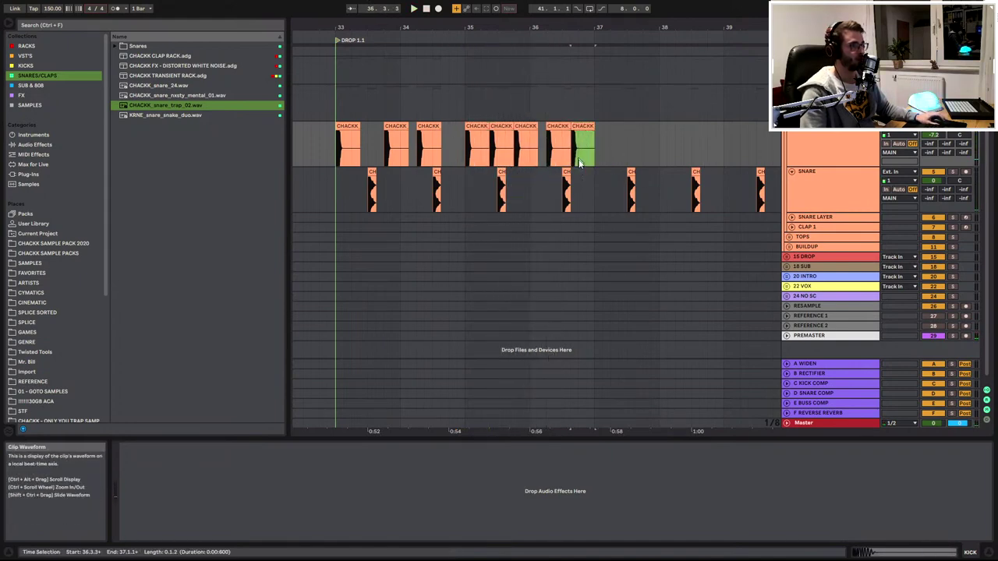
Duplicate the four-bar kick pattern of bars 33 to 36 so it also fills bars 37 to 40
{"action": "left_click_drag", "start_coordinate": [595, 152], "coordinate": [338, 144]}
{"action": "key", "text": "ctrl+d"}
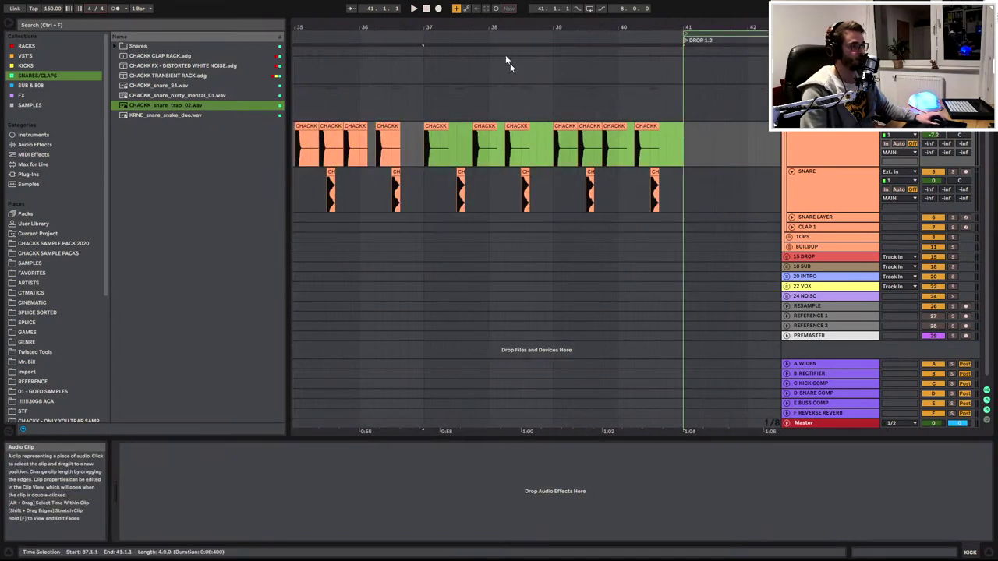
{"action": "left_click_drag", "start_coordinate": [447, 26], "coordinate": [567, 49]}
Play the drums from DROP 1.1 and loop the eight bars between DROP 1.1 and DROP 1.2
{"action": "left_click", "coordinate": [415, 154]}
{"action": "key", "text": "space"}
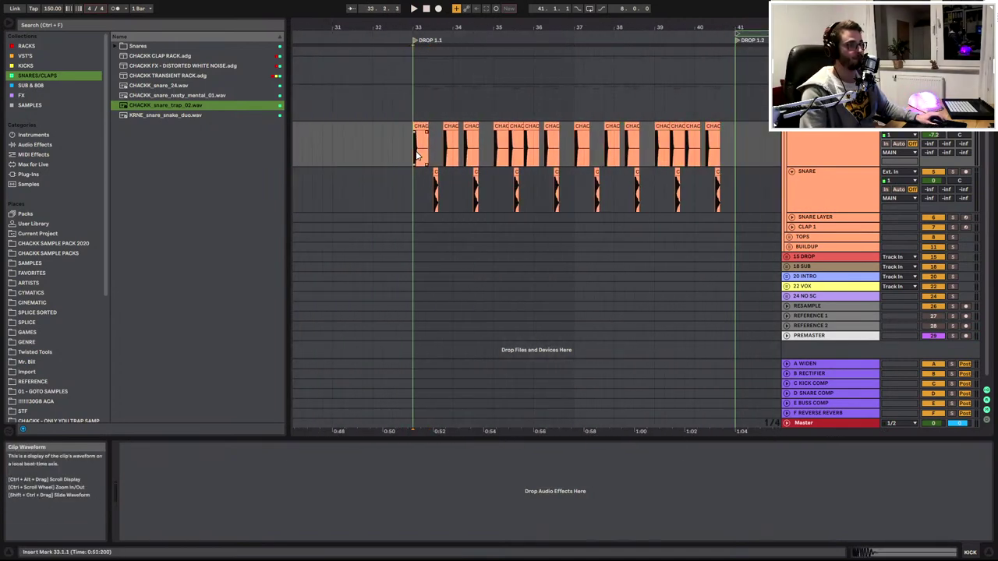
{"action": "key", "text": "space"}
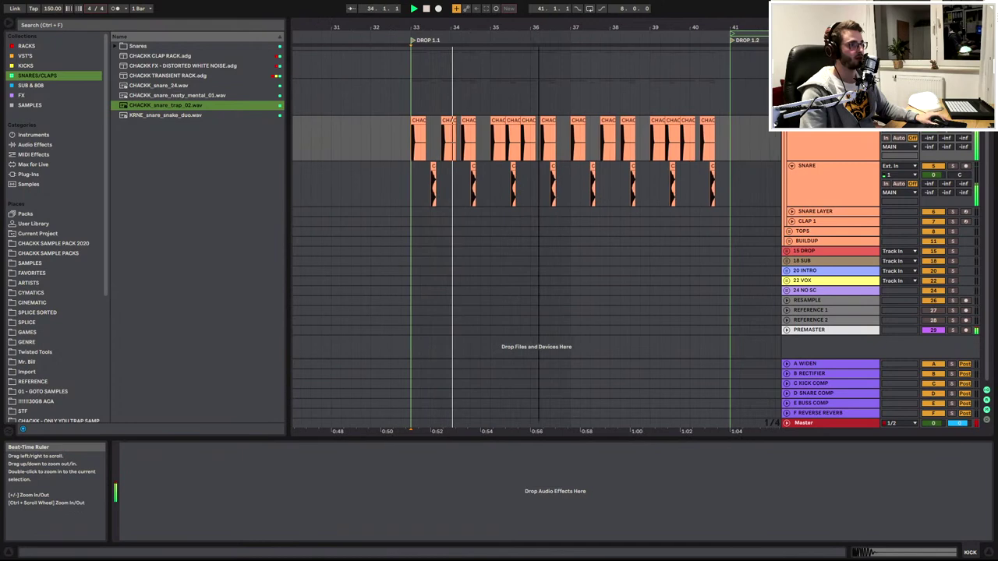
{"action": "left_click", "coordinate": [659, 125], "text": "shift"}
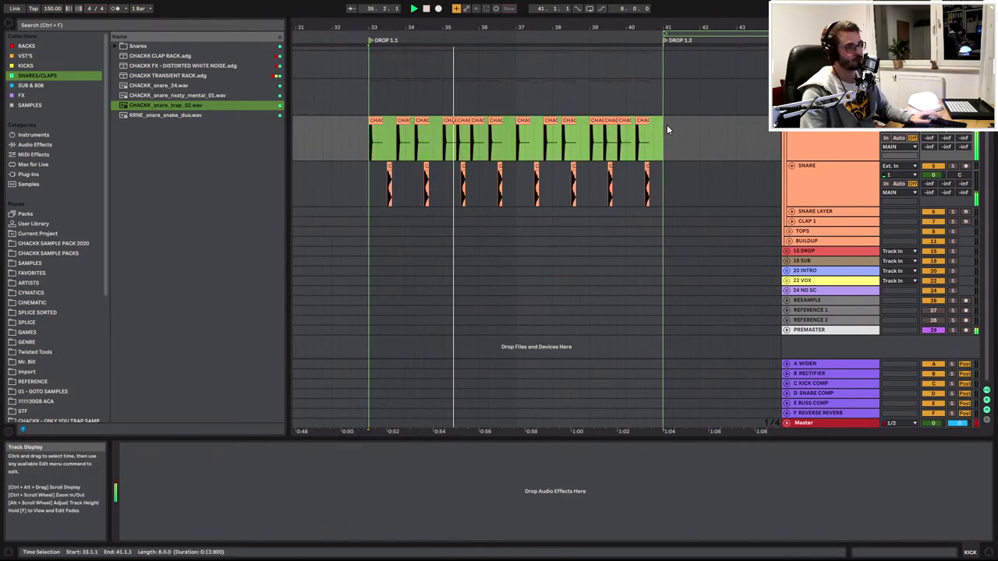
{"action": "key", "text": "ctrl+l"}
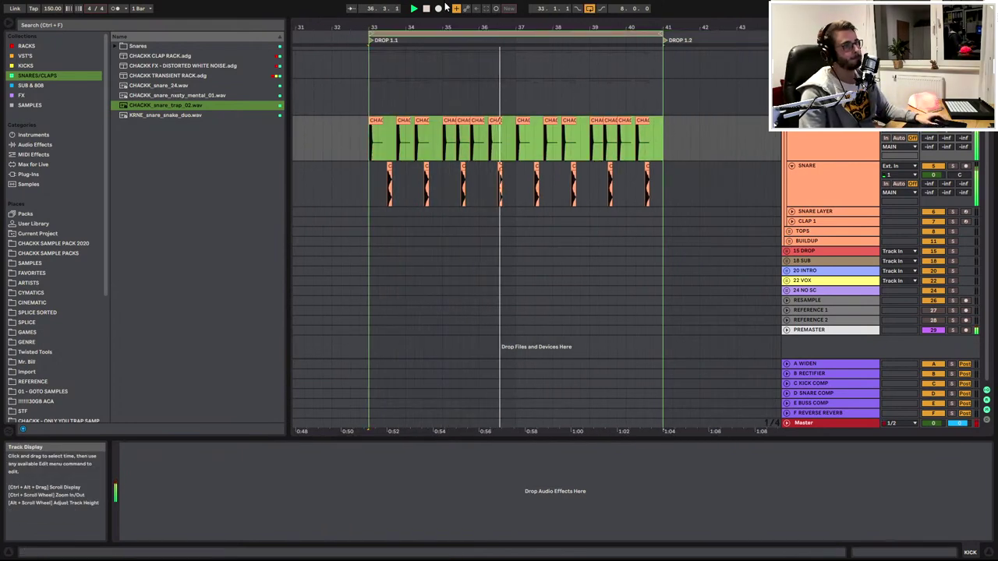
{"action": "left_click_drag", "start_coordinate": [466, 28], "coordinate": [505, 47]}
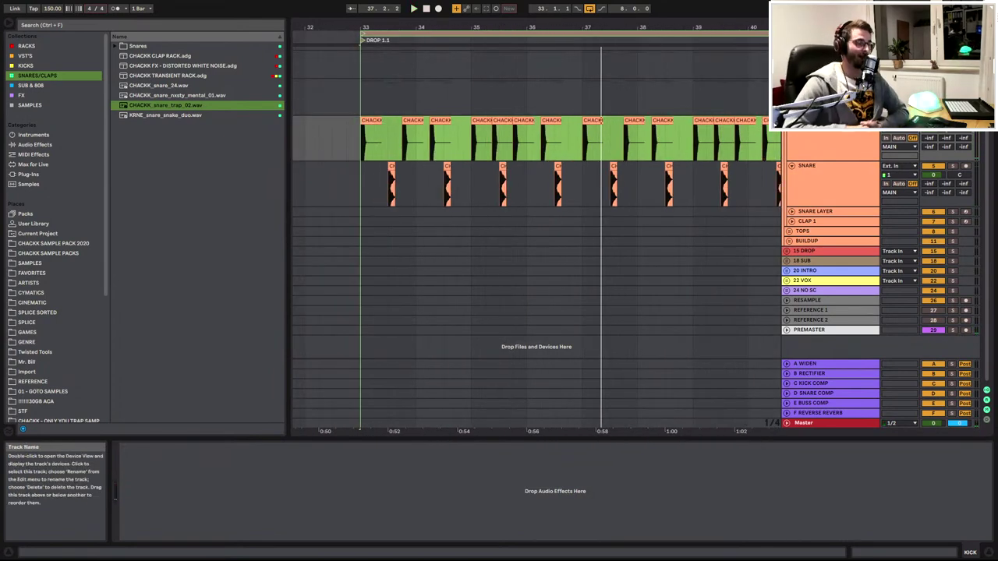
Set the SC track's first Chain Shaper input to KICK and the second one's input to SNARE
{"action": "left_click", "coordinate": [826, 49]}
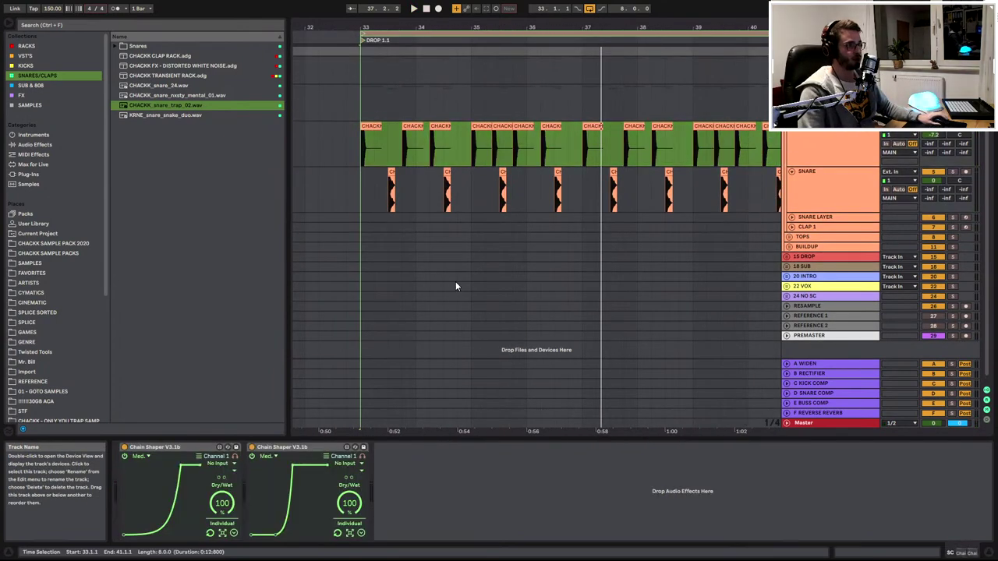
{"action": "left_click", "coordinate": [218, 457]}
{"action": "left_click", "coordinate": [217, 460]}
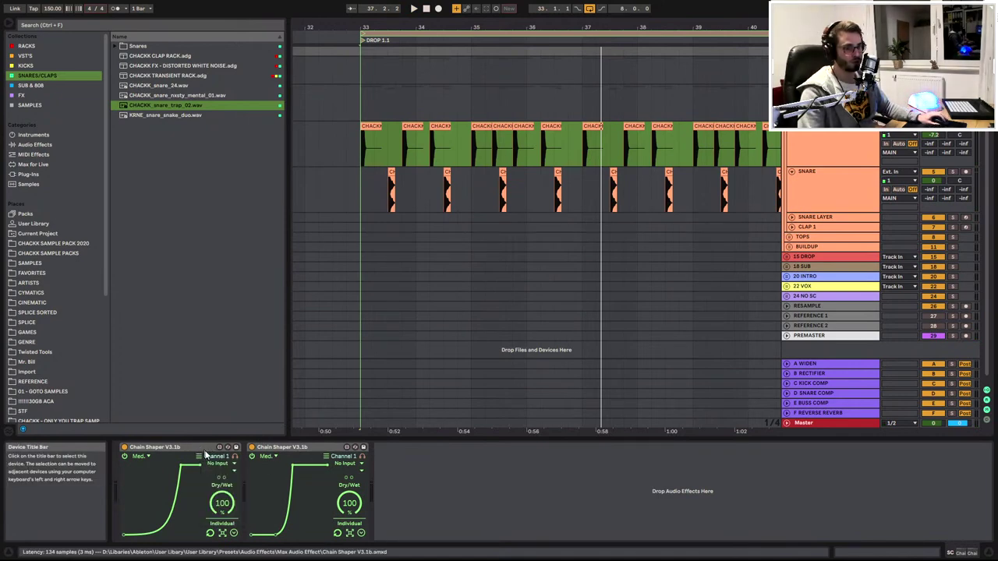
{"action": "left_click", "coordinate": [217, 464]}
{"action": "left_click", "coordinate": [327, 343]}
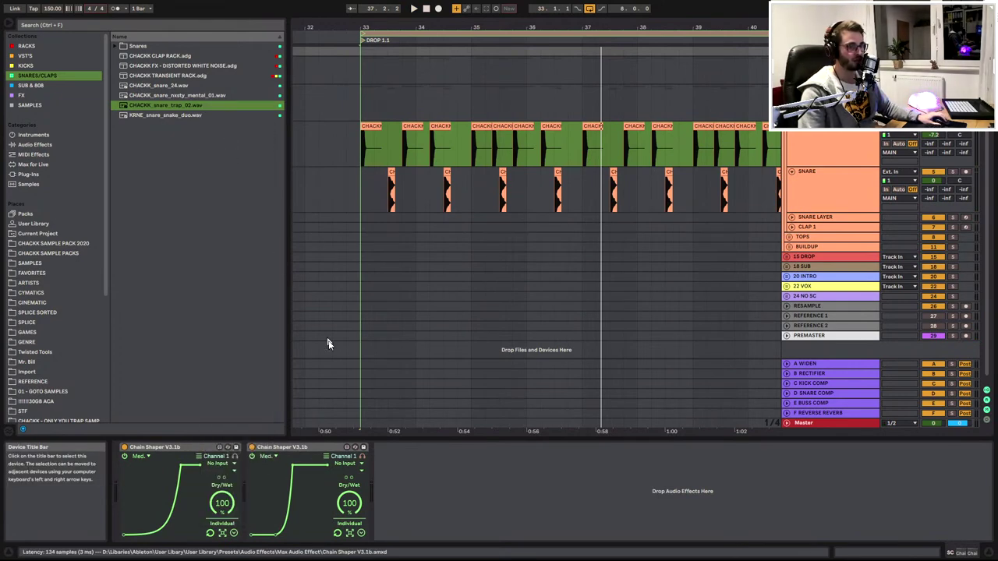
{"action": "left_click", "coordinate": [342, 463]}
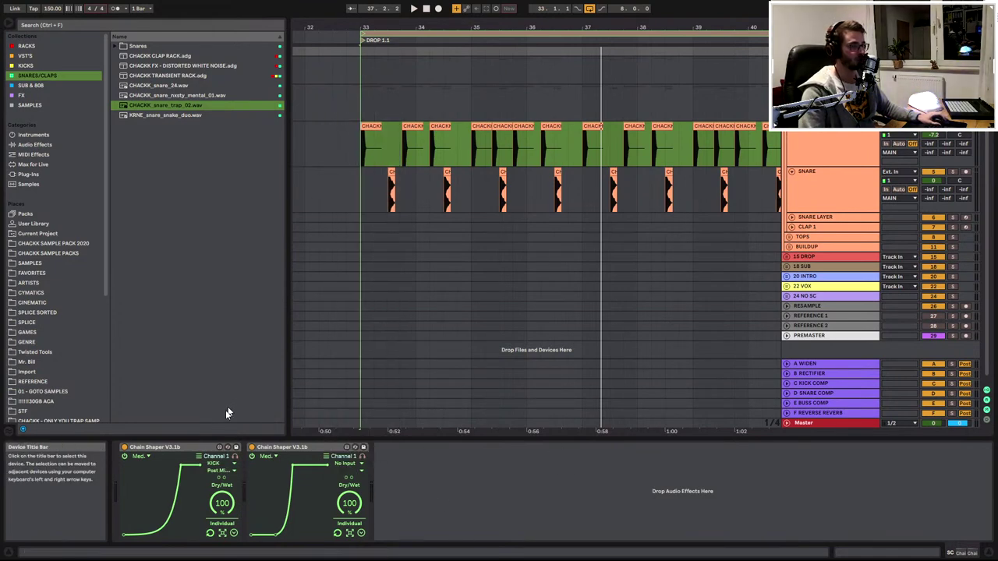
Unfold the 18 SUB group and replace its SUB/808 audio track with a new MIDI track
{"action": "left_click", "coordinate": [787, 266]}
{"action": "scroll", "coordinate": [831, 290], "scroll_direction": "down", "scroll_amount": 1}
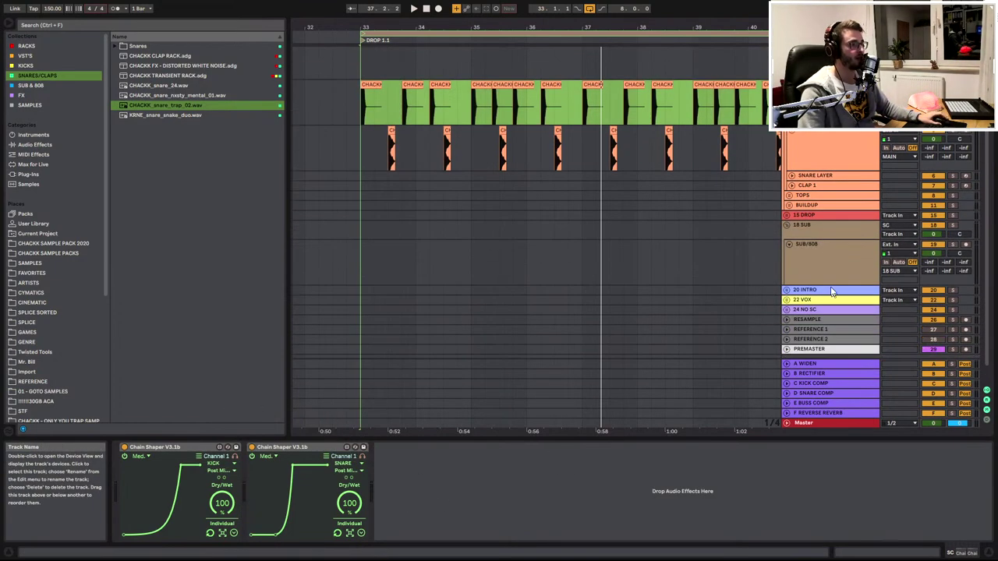
{"action": "left_click", "coordinate": [830, 273]}
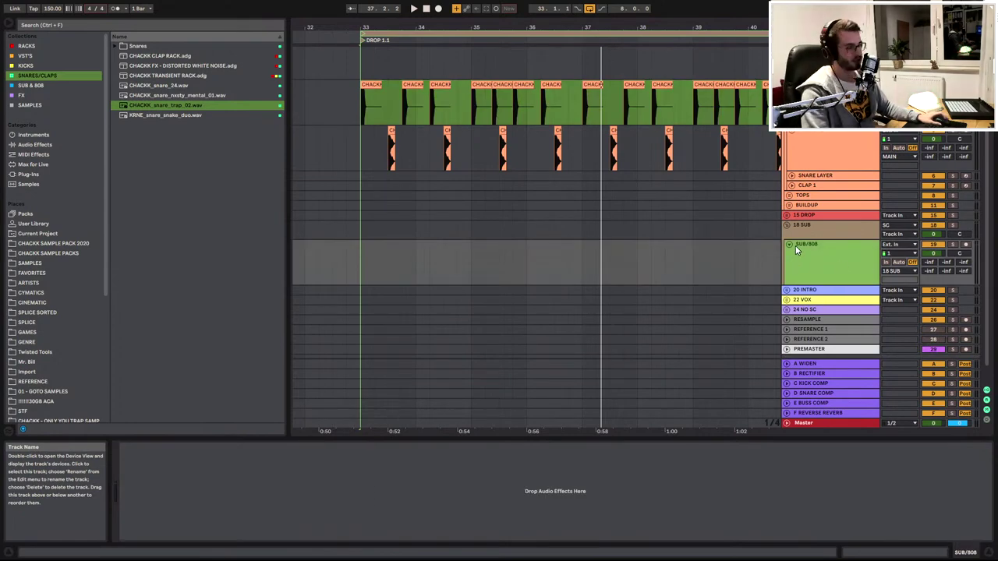
{"action": "key", "text": "ctrl+shift+t"}
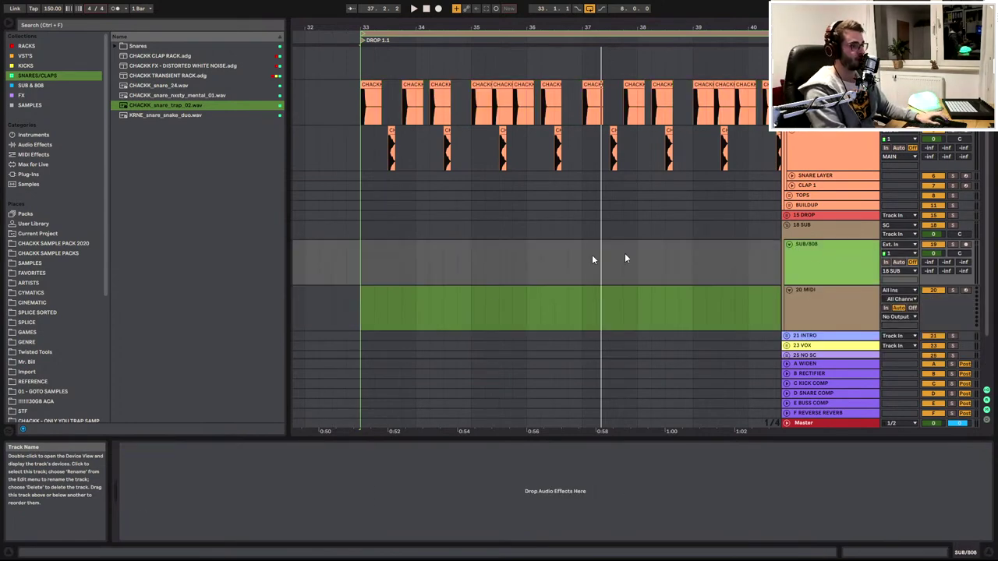
{"action": "key", "text": "Delete"}
Load CHACKK SUB - DIRTY HARMONIC.adg from the SUB & 808 collection onto the new MIDI track and close its Serum windows
{"action": "left_click", "coordinate": [36, 85]}
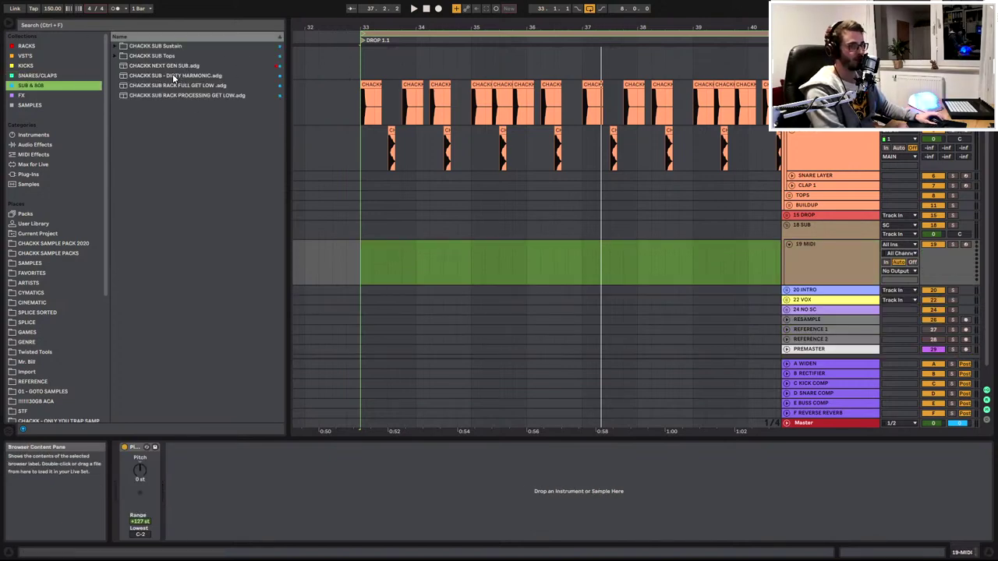
{"action": "left_click", "coordinate": [173, 75]}
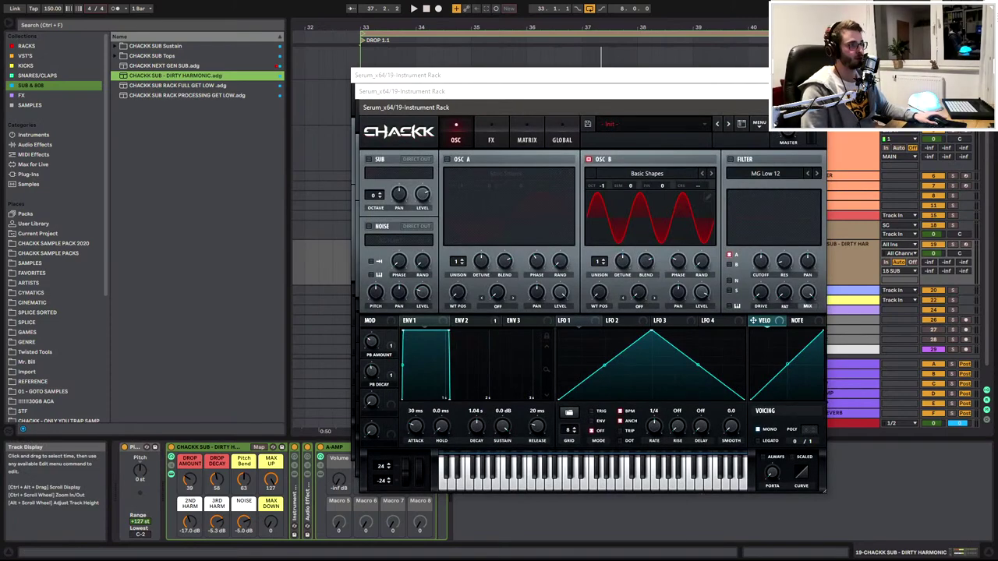
{"action": "left_click", "coordinate": [815, 107]}
{"action": "left_click", "coordinate": [811, 91]}
{"action": "left_click", "coordinate": [807, 76]}
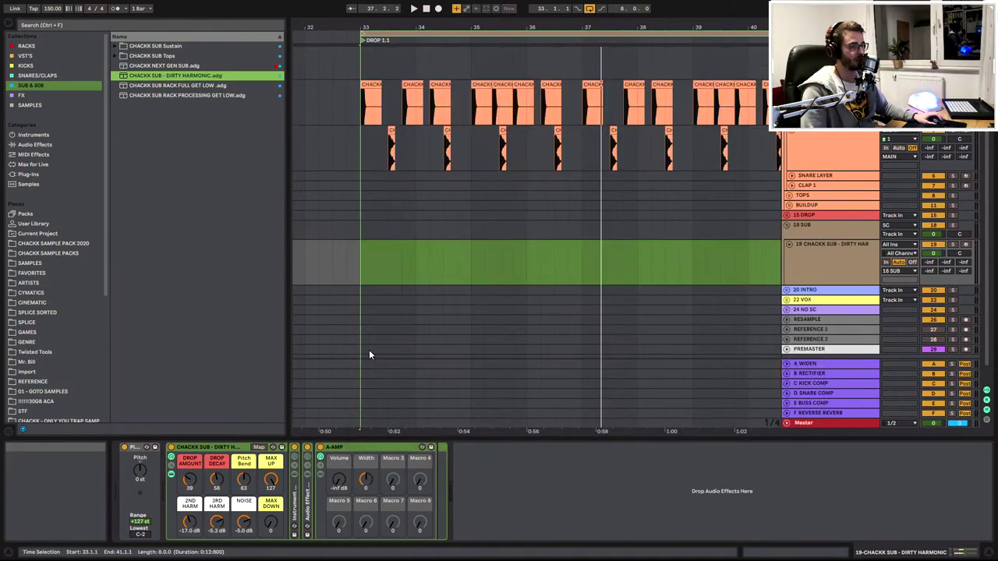
Create a four-bar MIDI clip from 33.1.1 to 37.1.1 on the sub track and open its notes around C1
{"action": "left_click_drag", "start_coordinate": [364, 257], "coordinate": [594, 258]}
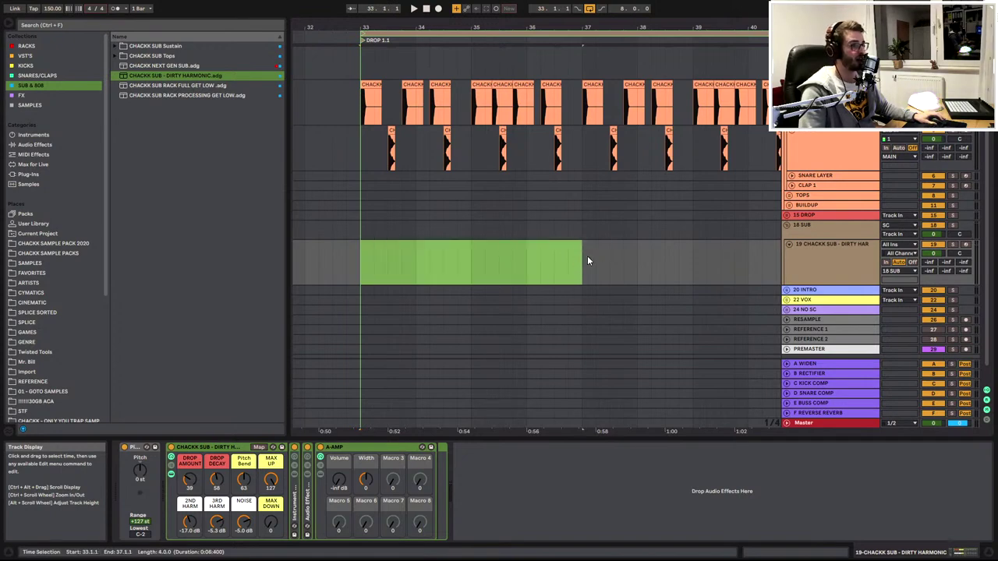
{"action": "key", "text": "ctrl+shift+m"}
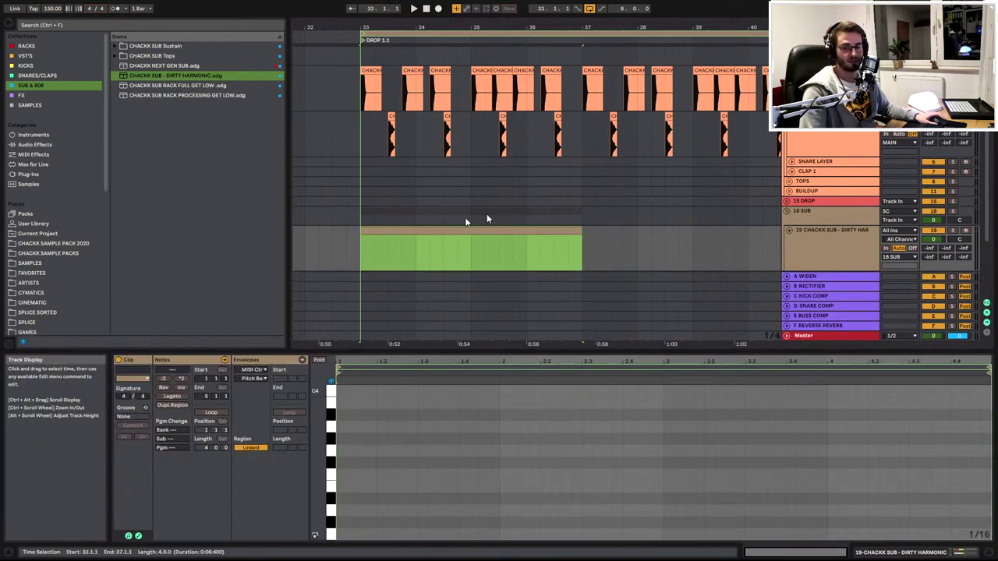
{"action": "double_click", "coordinate": [447, 231]}
{"action": "scroll", "coordinate": [396, 506], "scroll_direction": "down", "scroll_amount": 4}
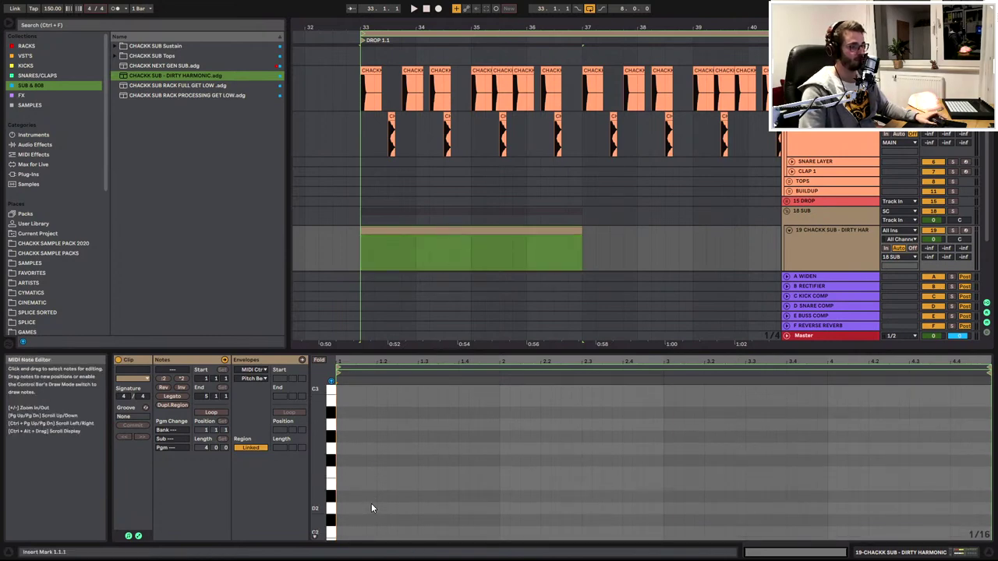
{"action": "scroll", "coordinate": [371, 503], "scroll_direction": "down", "scroll_amount": 4}
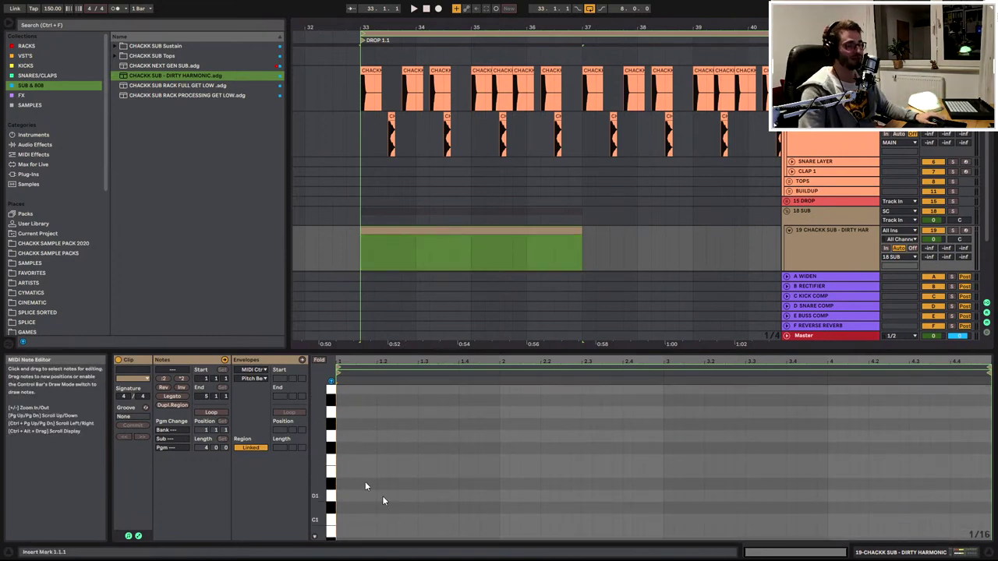
Solo and record-arm the CHACKK SUB - DIRTY HARMONIC track and audition the E0 key in its clip
{"action": "scroll", "coordinate": [374, 452], "scroll_direction": "down", "scroll_amount": 4}
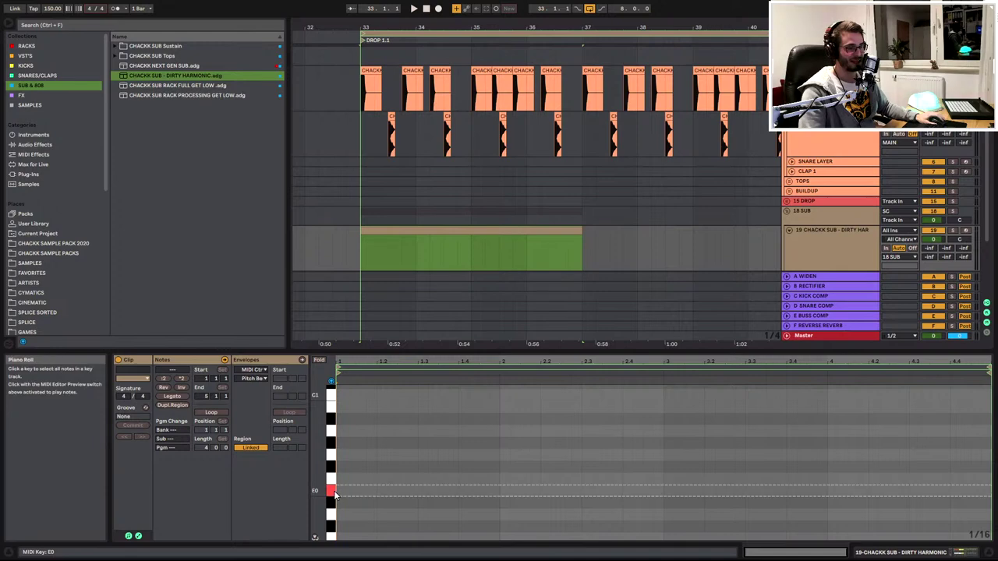
{"action": "left_click", "coordinate": [953, 231]}
{"action": "left_click", "coordinate": [965, 231]}
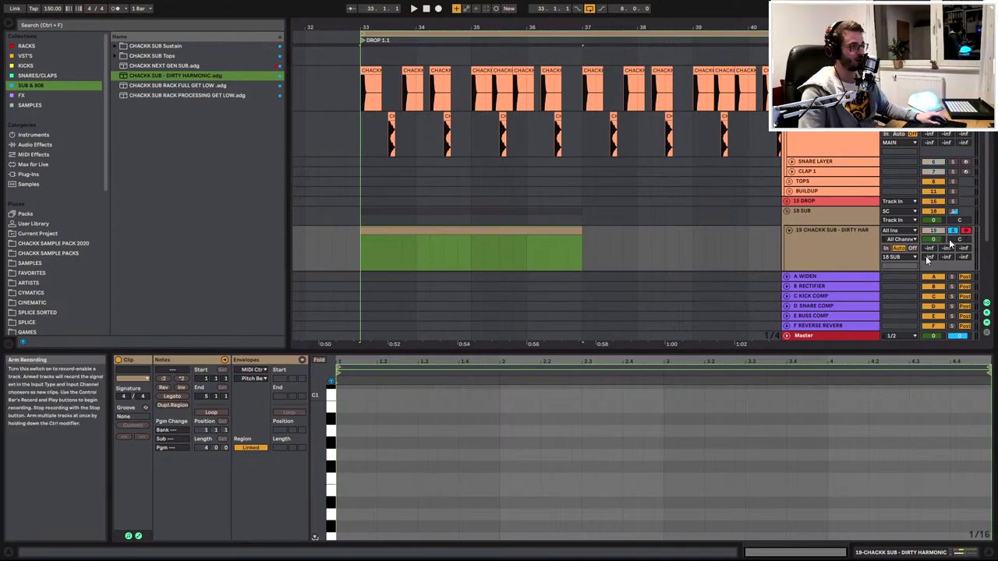
{"action": "left_click", "coordinate": [330, 495]}
{"action": "scroll", "coordinate": [614, 293], "scroll_direction": "down", "scroll_amount": 3}
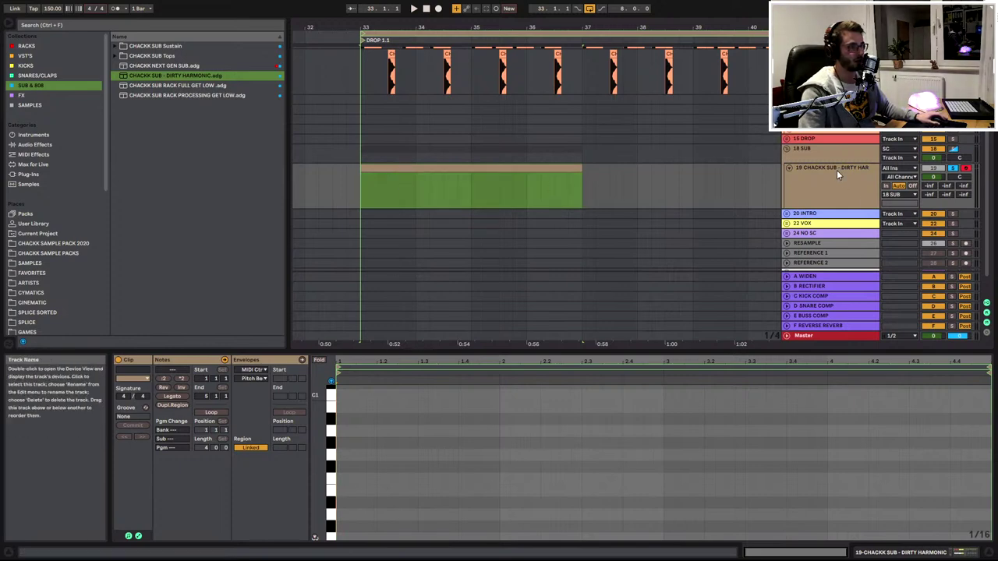
Set the MAX DOWN macro of the sub track's DIRTY HARMONIC rack to 62
{"action": "left_click", "coordinate": [835, 170]}
{"action": "left_click_drag", "start_coordinate": [279, 521], "coordinate": [279, 491]}
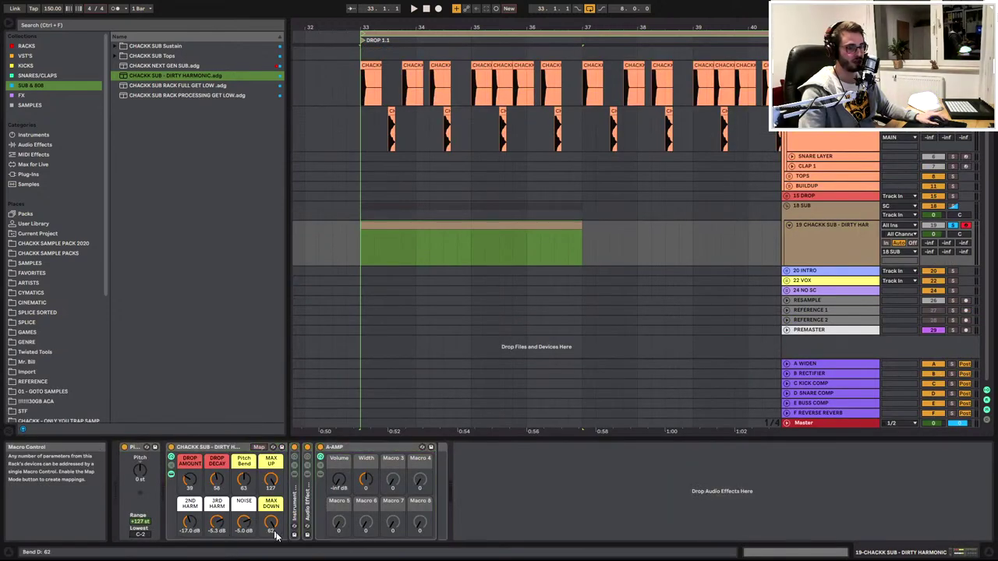
{"action": "left_click", "coordinate": [418, 226]}
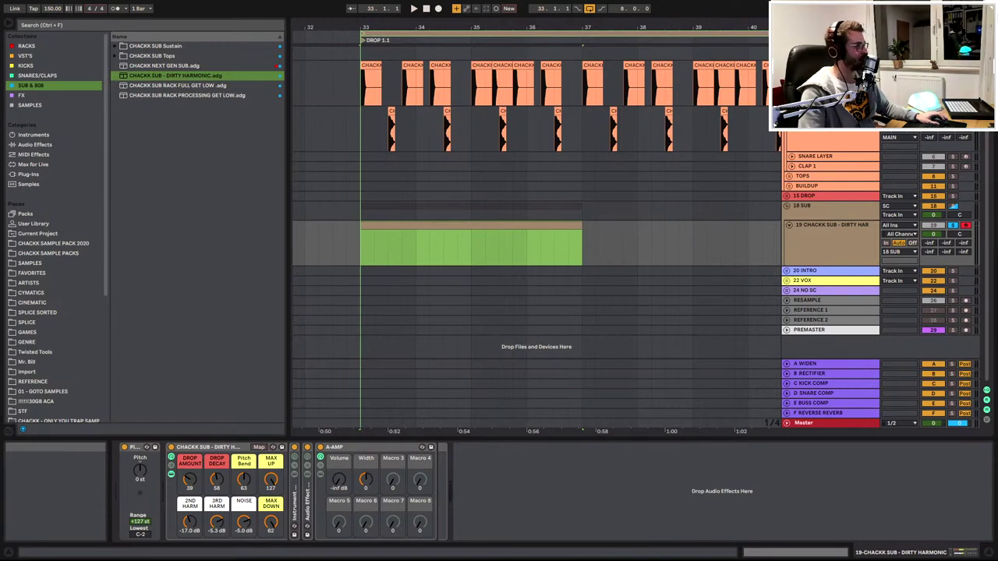
{"action": "scroll", "coordinate": [749, 172], "scroll_direction": "up", "scroll_amount": 3}
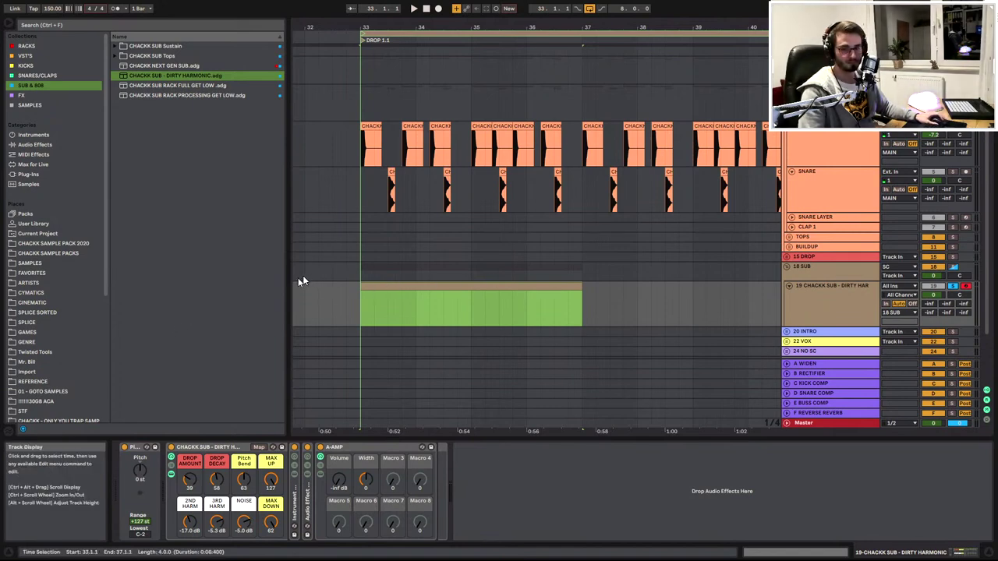
Reopen the sub clip's notes, audition E0 and draw an E0 note spanning the full four bars
{"action": "left_click", "coordinate": [401, 287]}
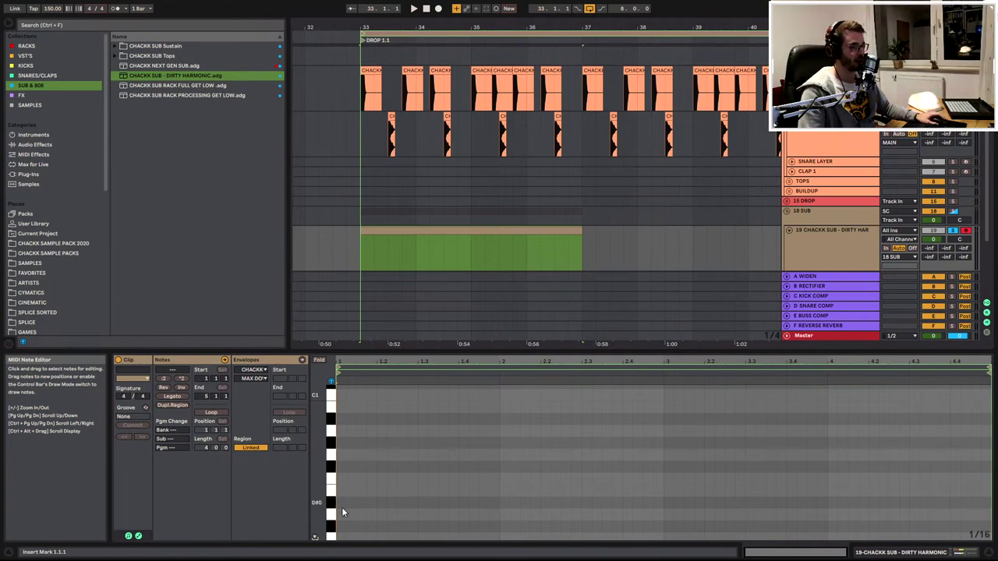
{"action": "scroll", "coordinate": [343, 503], "scroll_direction": "down", "scroll_amount": 3}
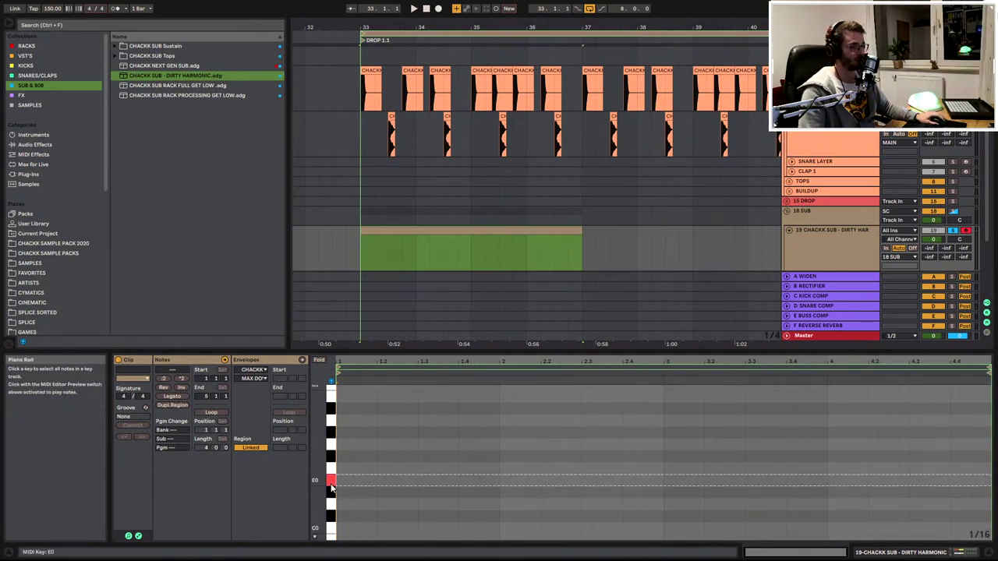
{"action": "left_click", "coordinate": [331, 484]}
{"action": "left_click", "coordinate": [864, 268]}
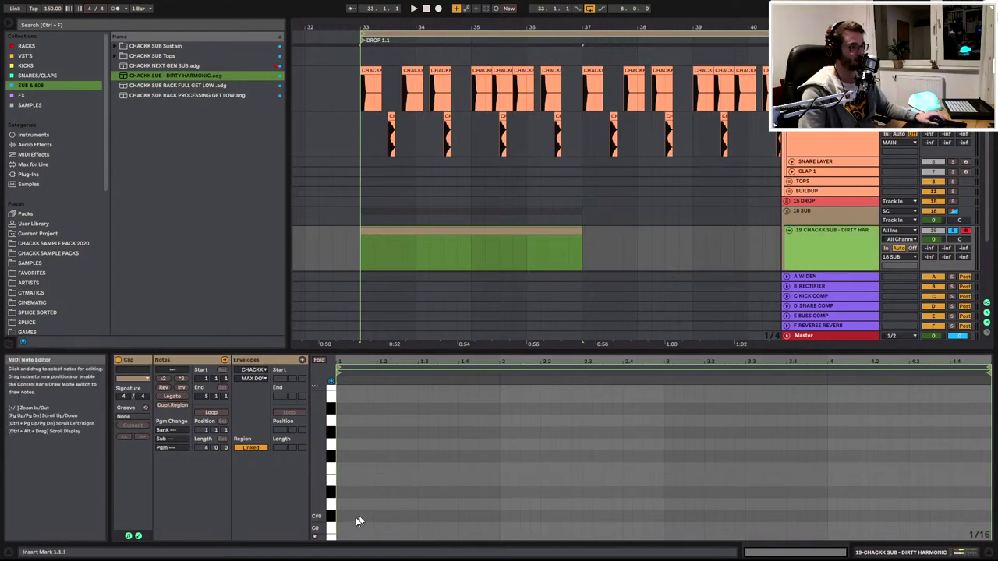
{"action": "left_click", "coordinate": [334, 482]}
{"action": "double_click", "coordinate": [343, 482]}
{"action": "left_click_drag", "start_coordinate": [346, 481], "coordinate": [986, 483]}
Test the sub in playback, then set the A-AMP volume to 0.0 dB and reset the MAX DOWN macro to 0
{"action": "key", "text": "space"}
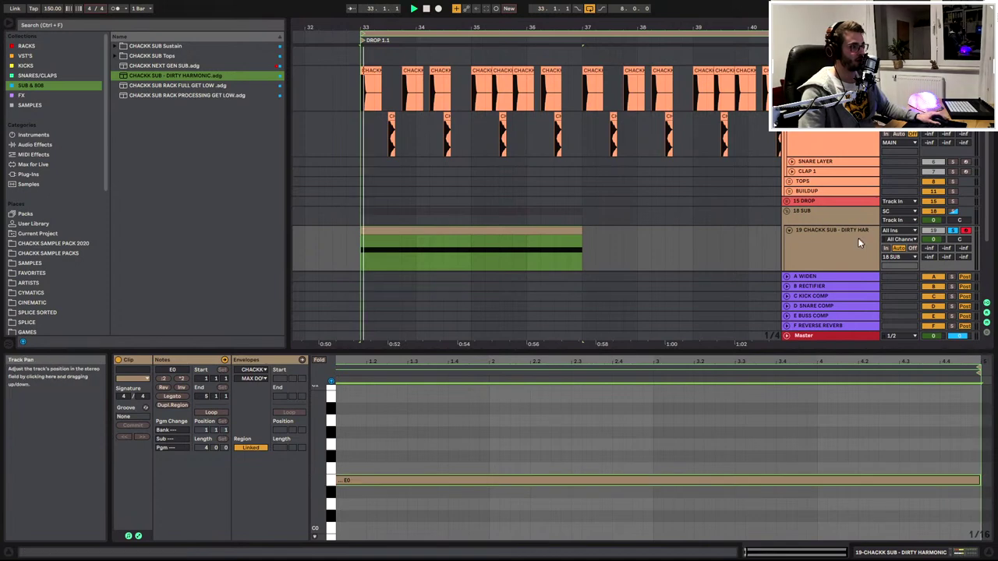
{"action": "double_click", "coordinate": [829, 246]}
{"action": "key", "text": "space"}
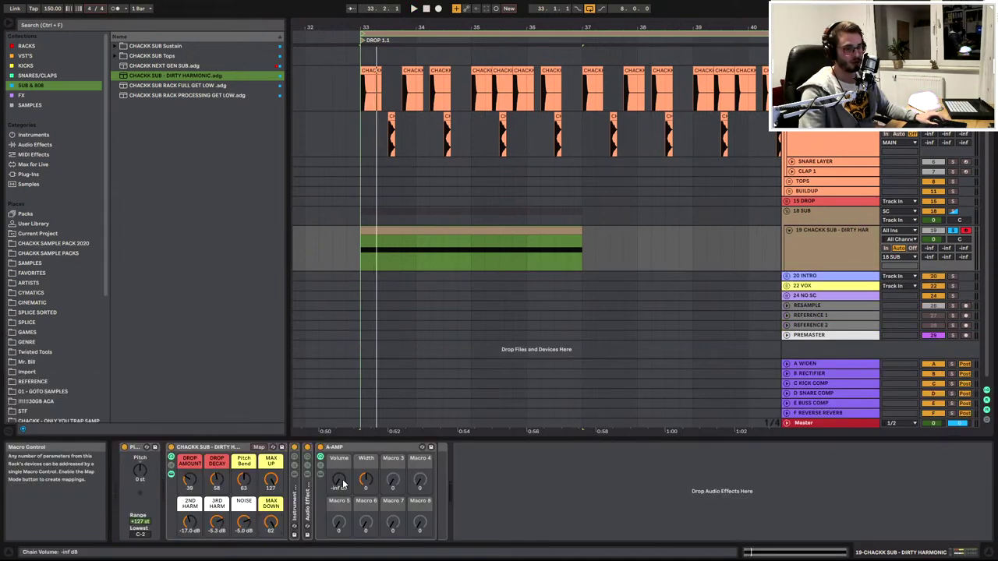
{"action": "double_click", "coordinate": [273, 527]}
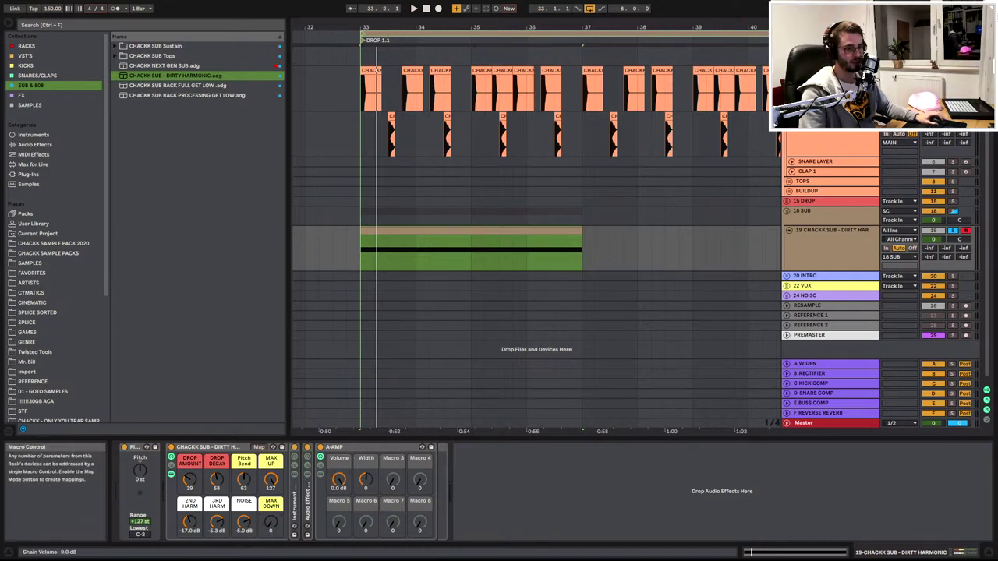
Transpose the sub clip's long note to D1 and audition it
{"action": "left_click", "coordinate": [426, 227]}
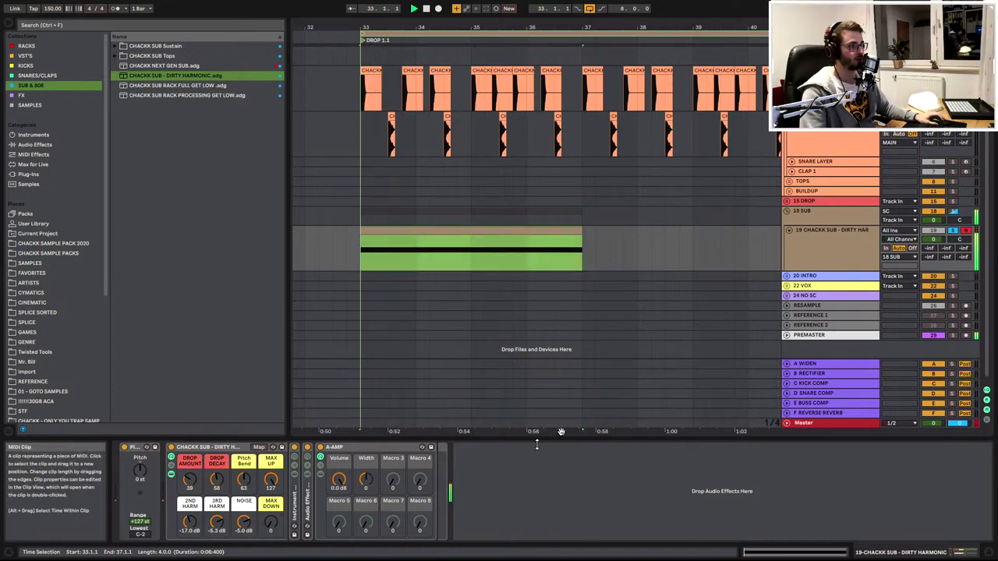
{"action": "double_click", "coordinate": [414, 227]}
{"action": "left_click", "coordinate": [462, 446]}
{"action": "key", "text": "ctrl+a"}
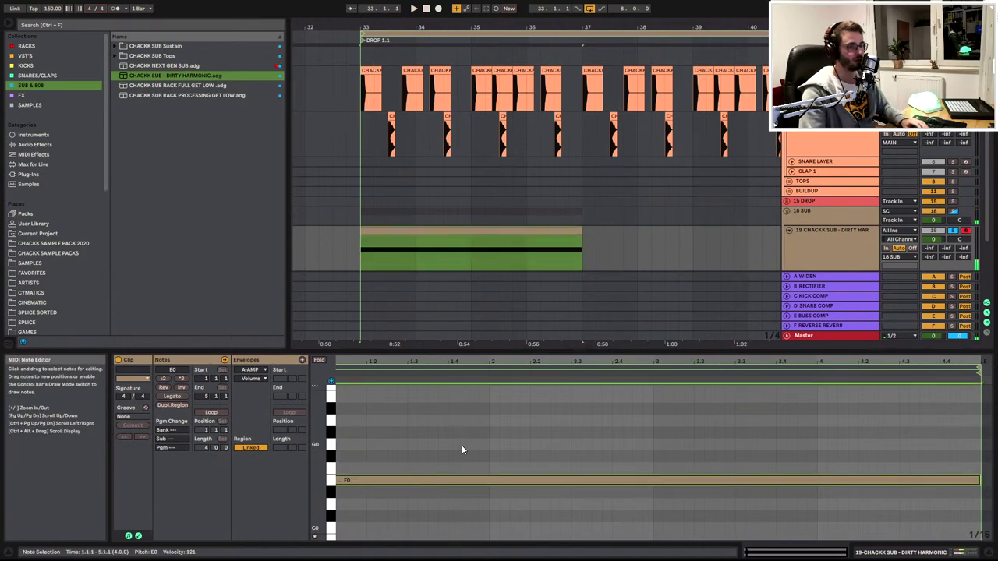
{"action": "key", "text": "shift+Up"}
{"action": "key", "text": "Down"}
{"action": "key", "text": "Down"}
{"action": "key", "text": "space"}
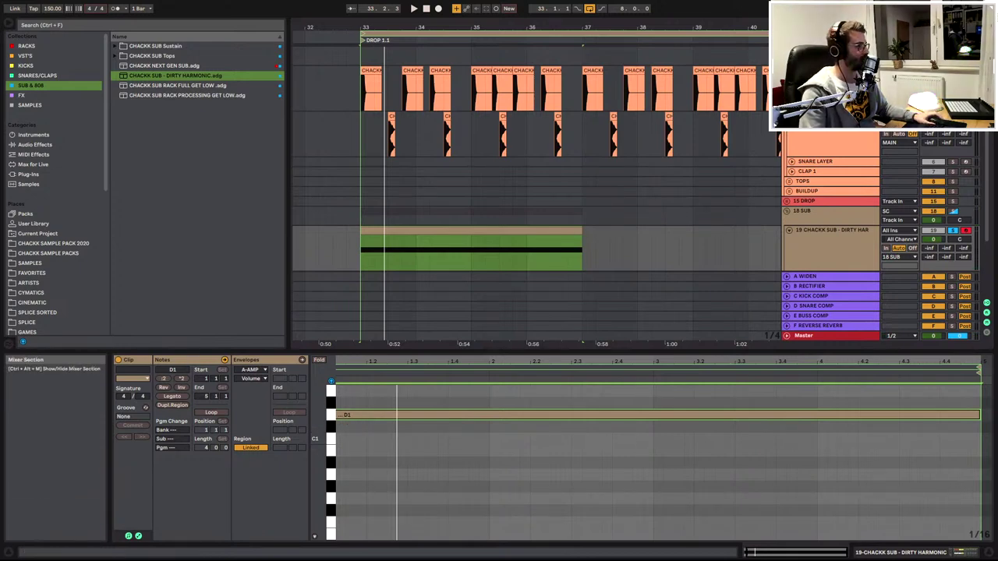
Shorten the D1 note so it runs from 1.1.1 to 1.3.2
{"action": "scroll", "coordinate": [405, 403], "scroll_direction": "up", "scroll_amount": 2}
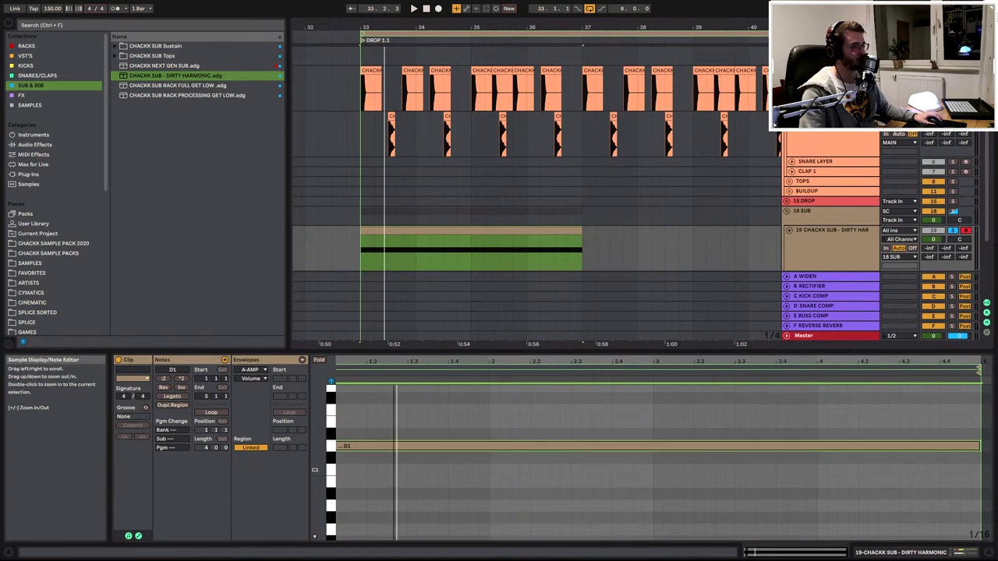
{"action": "left_click_drag", "start_coordinate": [749, 455], "coordinate": [760, 454]}
{"action": "left_click_drag", "start_coordinate": [989, 447], "coordinate": [426, 459]}
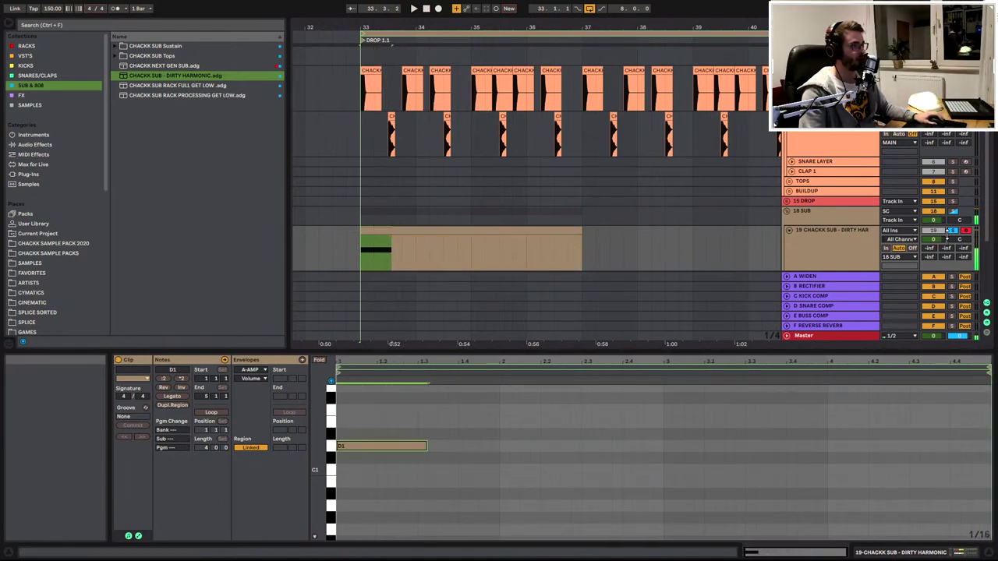
Open the oscilloscope of the SC track's KICK Chain Shaper and shorten its ducking curve during playback
{"action": "scroll", "coordinate": [954, 232], "scroll_direction": "up", "scroll_amount": 3}
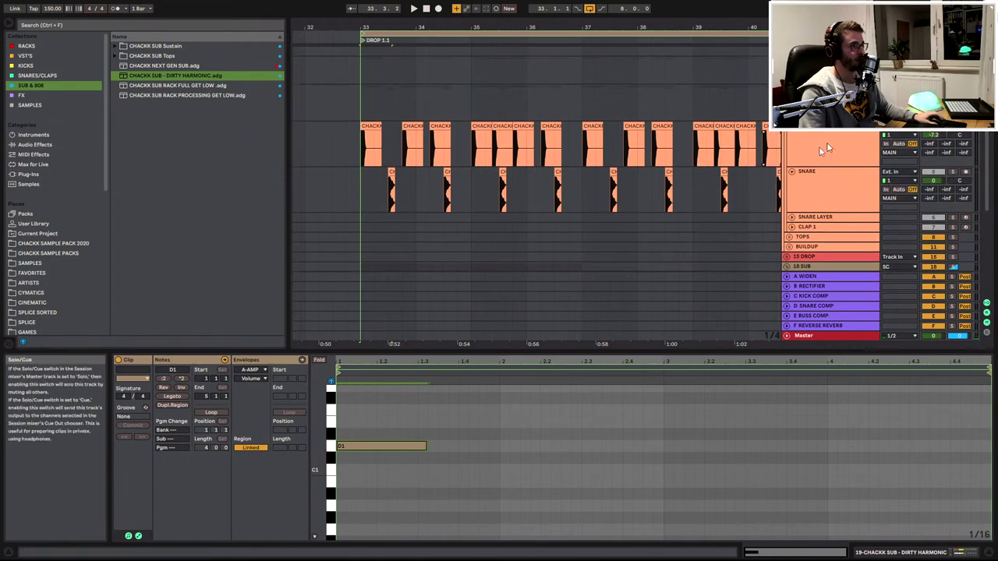
{"action": "key", "text": "shift+Tab"}
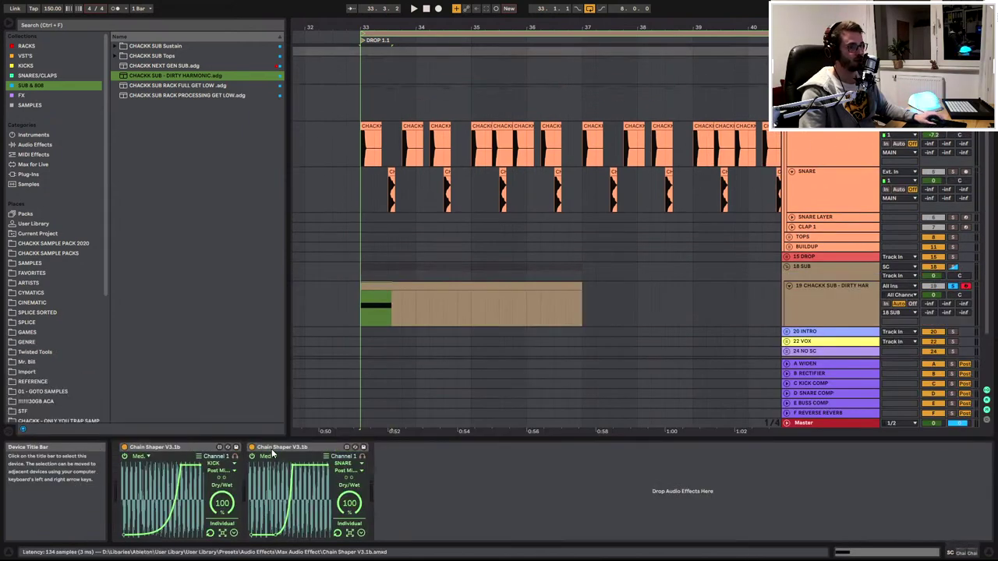
{"action": "left_click", "coordinate": [222, 534]}
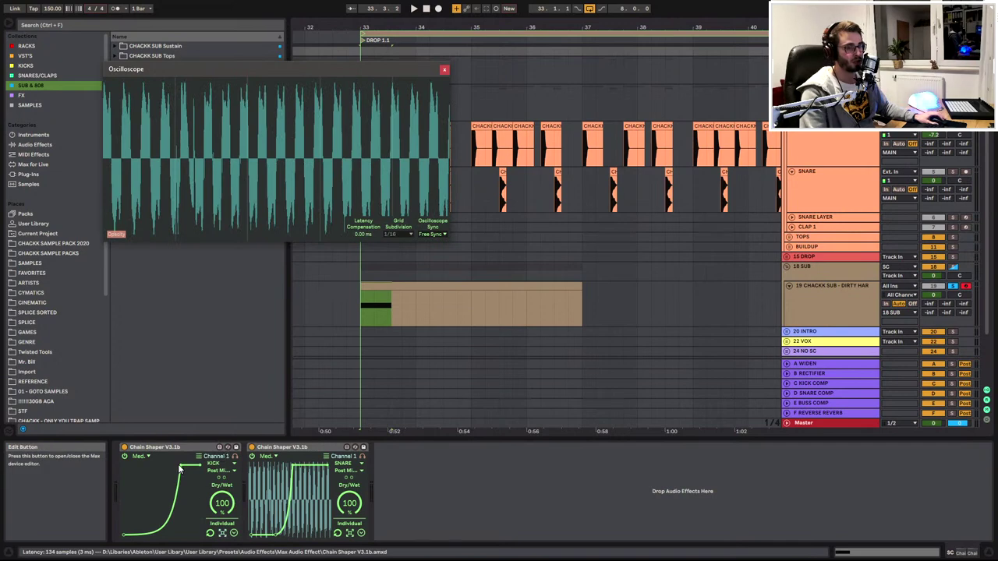
{"action": "key", "text": "space"}
{"action": "left_click_drag", "start_coordinate": [180, 466], "coordinate": [162, 460]}
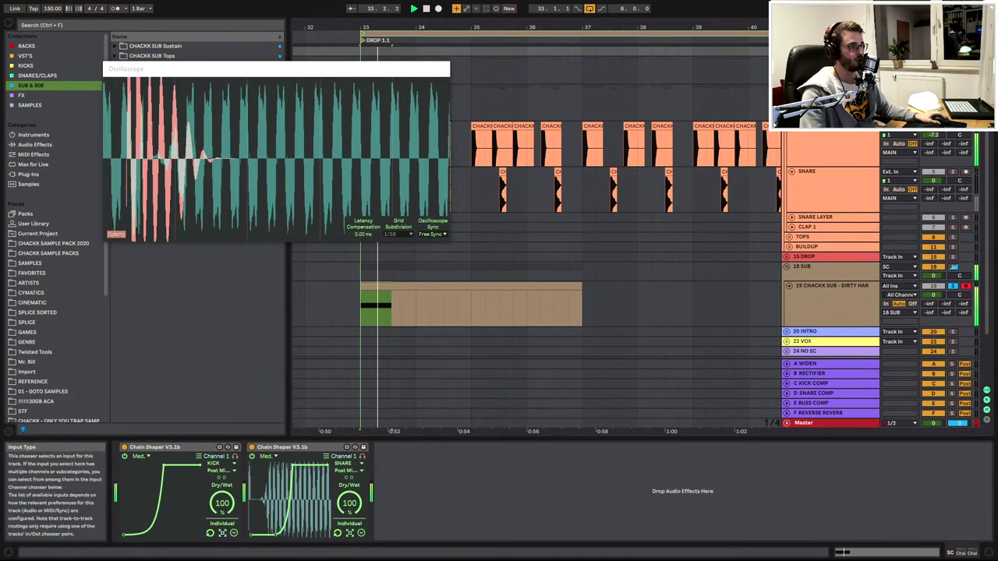
Turn off the sub track's solo and shorten its D1 note to one beat, ending at 1.2.1
{"action": "left_click", "coordinate": [452, 301]}
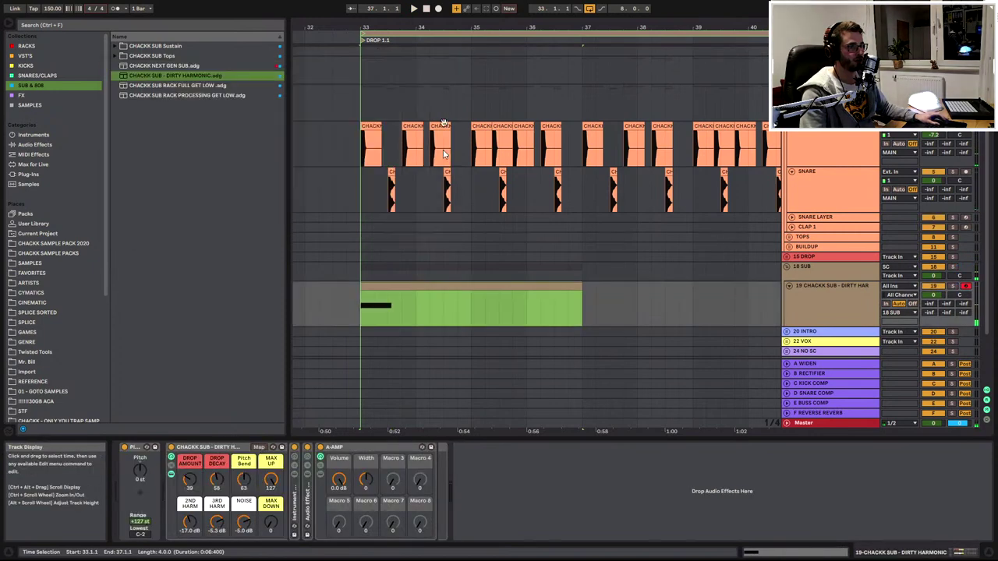
{"action": "double_click", "coordinate": [380, 288]}
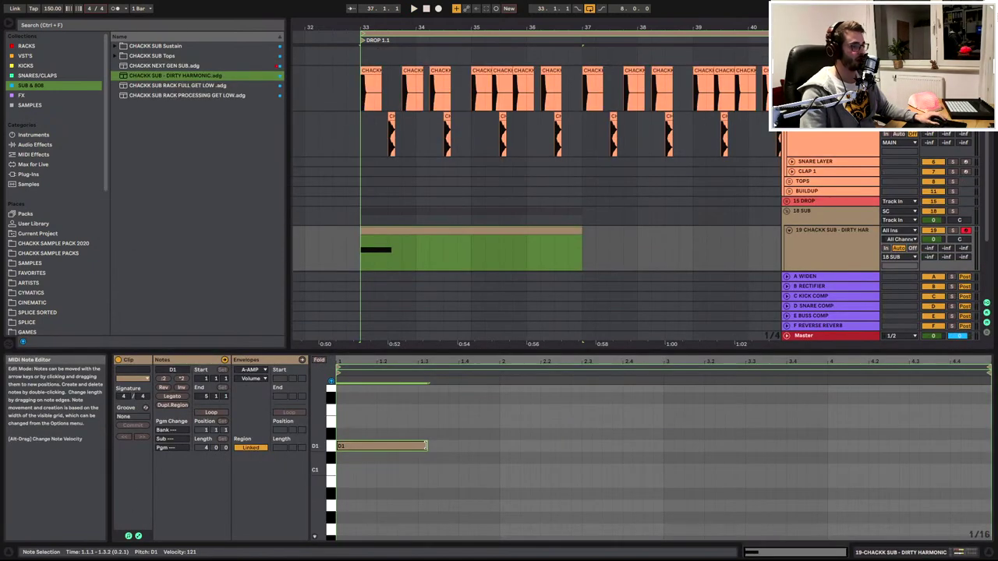
{"action": "left_click_drag", "start_coordinate": [424, 446], "coordinate": [375, 447]}
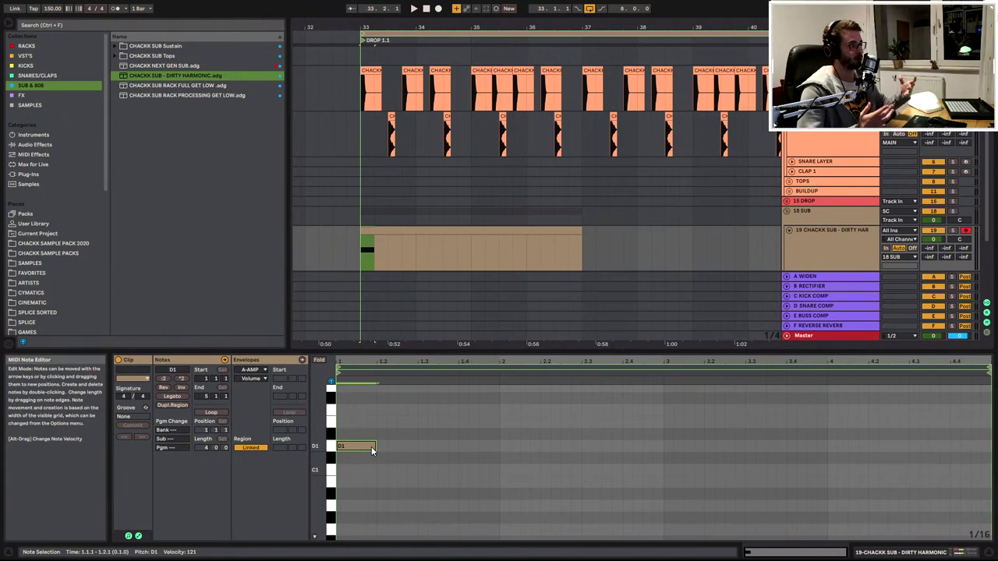
Extend the first D1 note to one and a half beats and add D1 notes from 1.4.1 to 2.3.1 and 3.1.1 to 4.3.1 during playback
{"action": "left_click", "coordinate": [350, 445]}
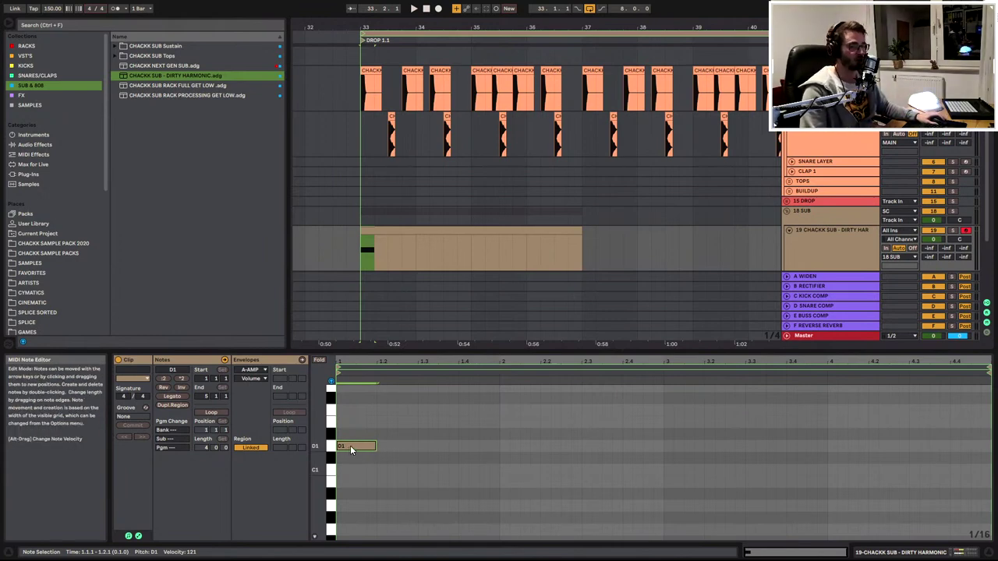
{"action": "key", "text": "space"}
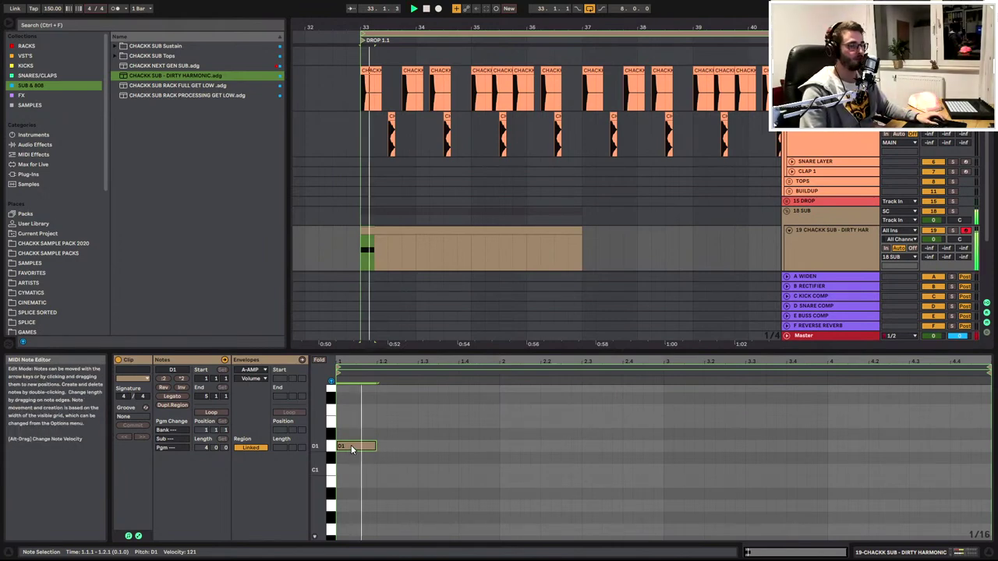
{"action": "key", "text": "space"}
{"action": "key", "text": "space"}
{"action": "left_click_drag", "start_coordinate": [376, 447], "coordinate": [580, 445]}
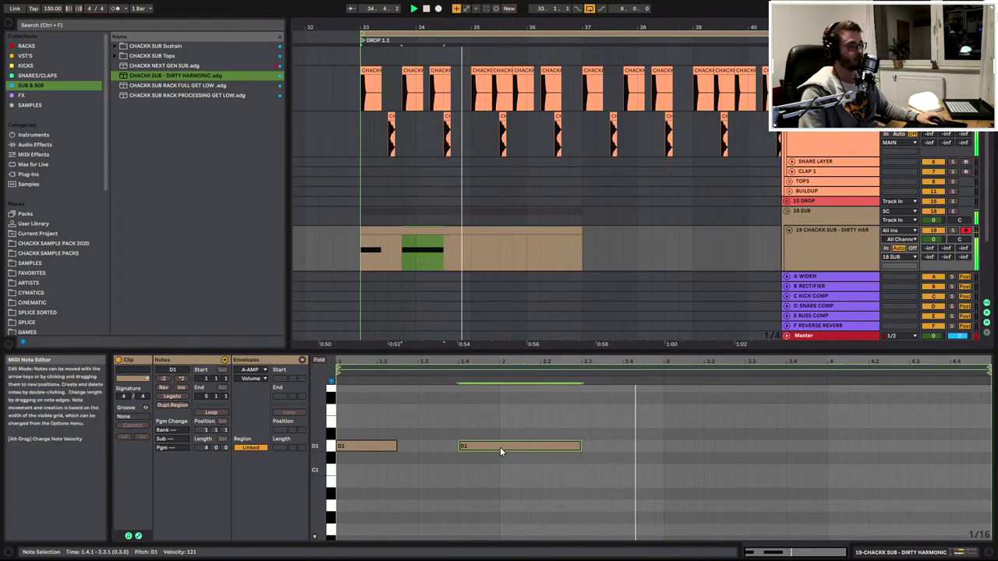
{"action": "left_click_drag", "start_coordinate": [499, 446], "coordinate": [706, 447]}
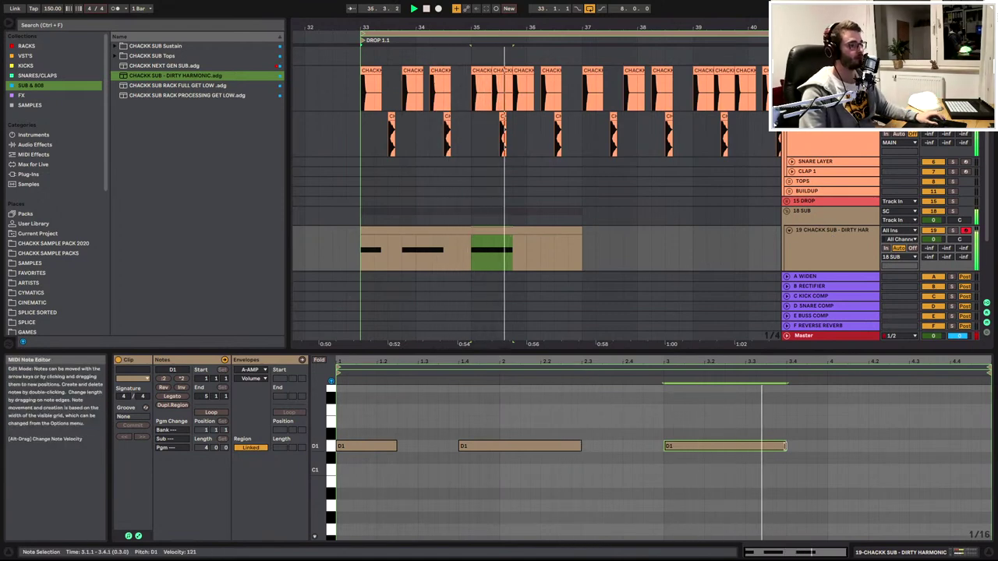
{"action": "left_click_drag", "start_coordinate": [785, 446], "coordinate": [908, 449]}
Duplicate the four-bar sub clip to 37.1.1–41.1.1, play the drop and select both sub clips
{"action": "left_click", "coordinate": [512, 231]}
{"action": "key", "text": "ctrl+d"}
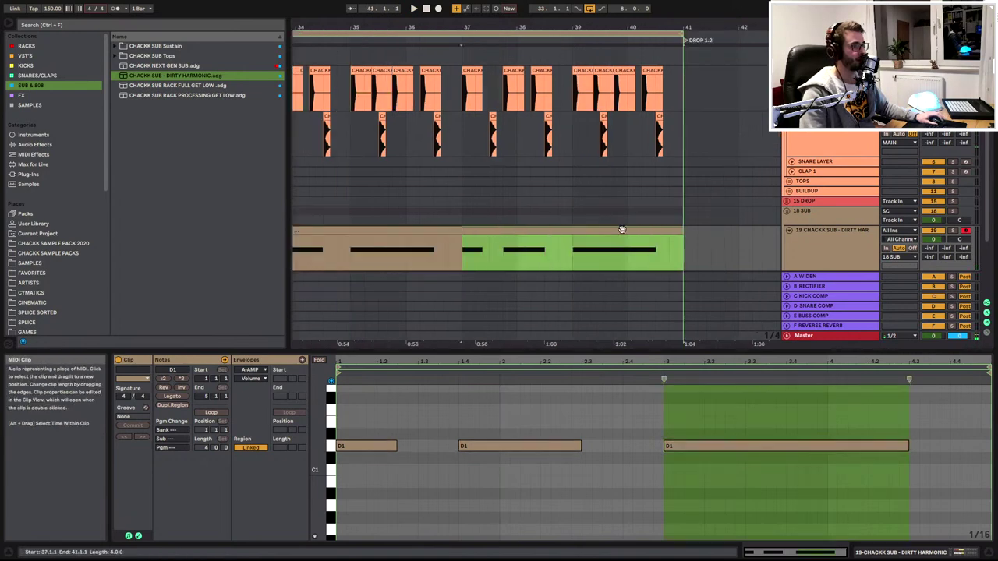
{"action": "scroll", "coordinate": [497, 227], "scroll_direction": "down", "scroll_amount": 4}
{"action": "left_click", "coordinate": [455, 228]}
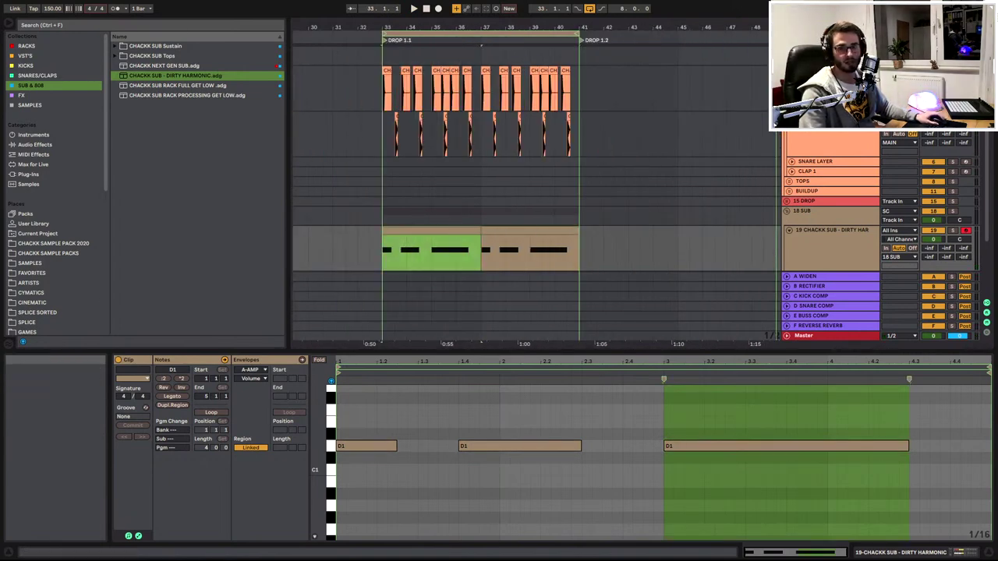
{"action": "key", "text": "space"}
{"action": "left_click", "coordinate": [517, 243], "text": "shift"}
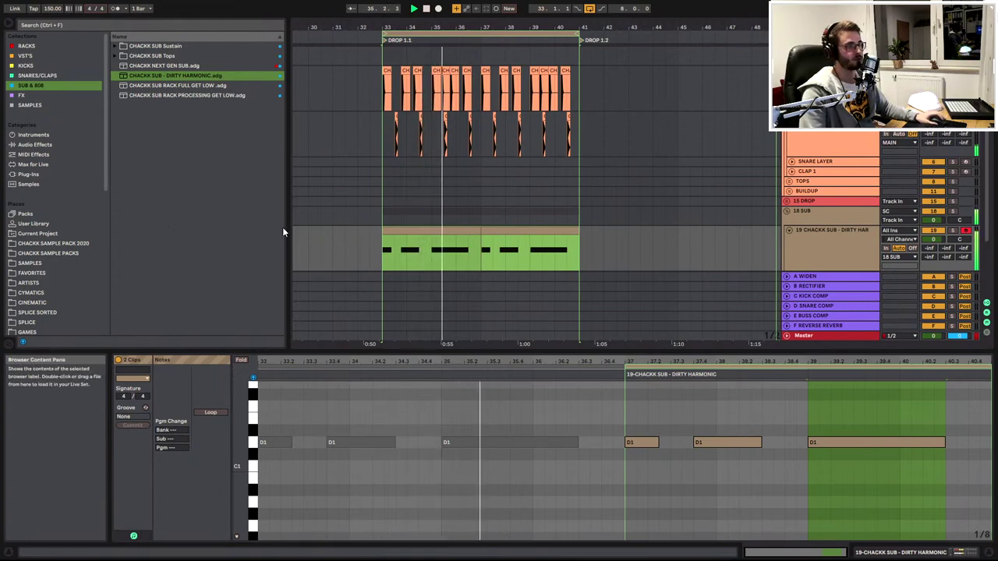
{"action": "left_click", "coordinate": [829, 251]}
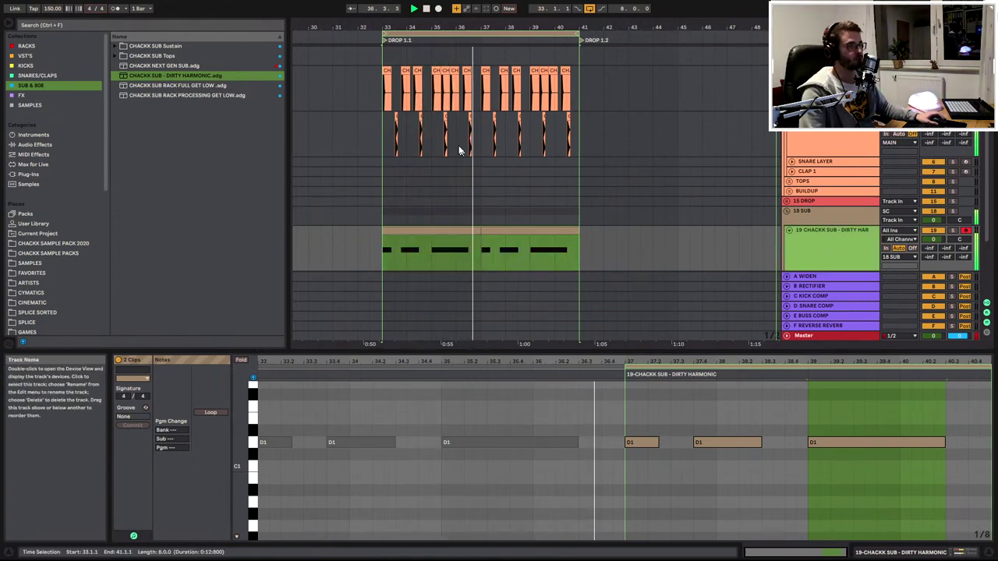
Stop playback, unfold the TOPS group and select its TOP CLAP track
{"action": "scroll", "coordinate": [413, 168], "scroll_direction": "up", "scroll_amount": 2}
{"action": "left_click", "coordinate": [407, 176]}
{"action": "key", "text": "space"}
{"action": "scroll", "coordinate": [802, 171], "scroll_direction": "up", "scroll_amount": 1}
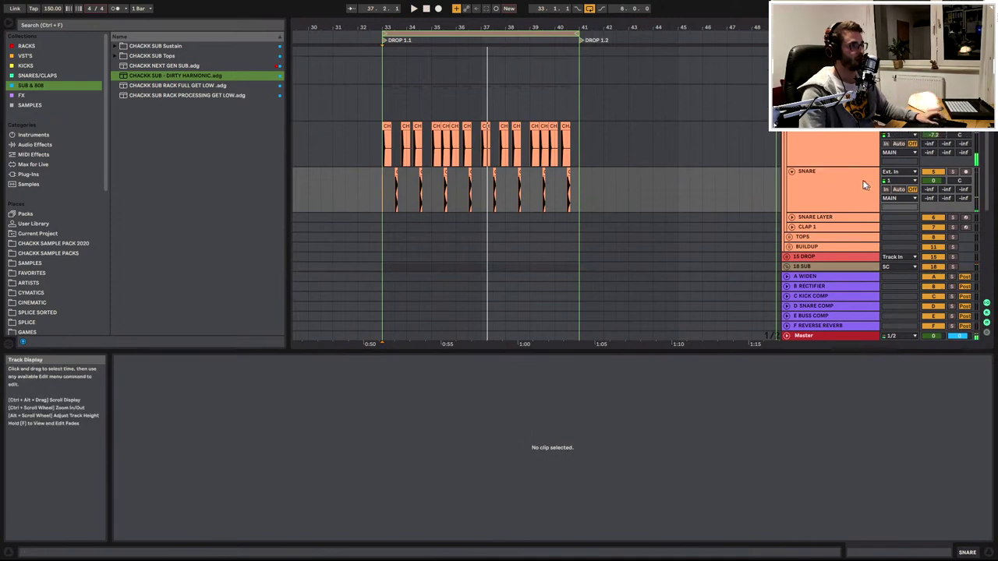
{"action": "left_click", "coordinate": [788, 236]}
{"action": "scroll", "coordinate": [683, 156], "scroll_direction": "down", "scroll_amount": 4}
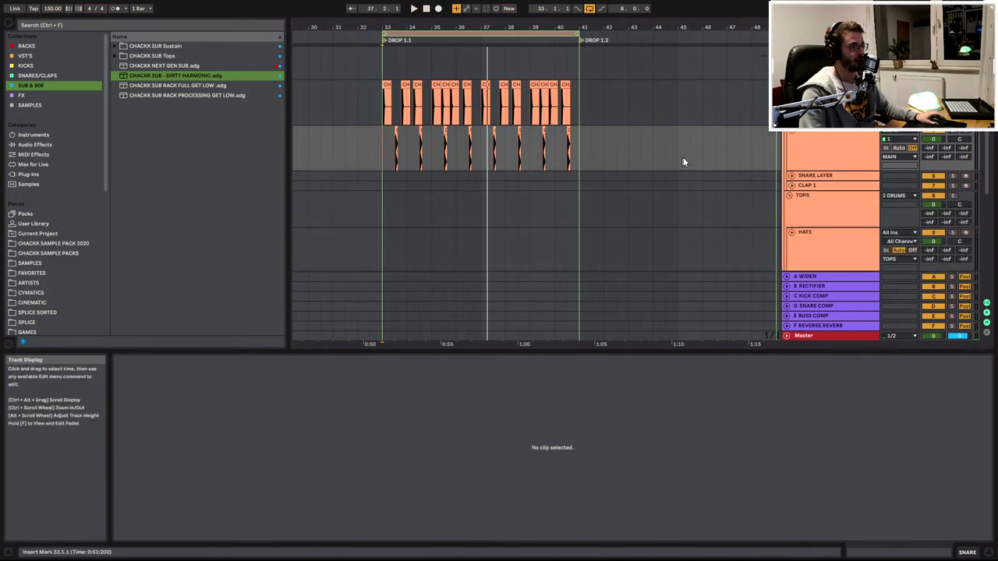
{"action": "left_click", "coordinate": [829, 171]}
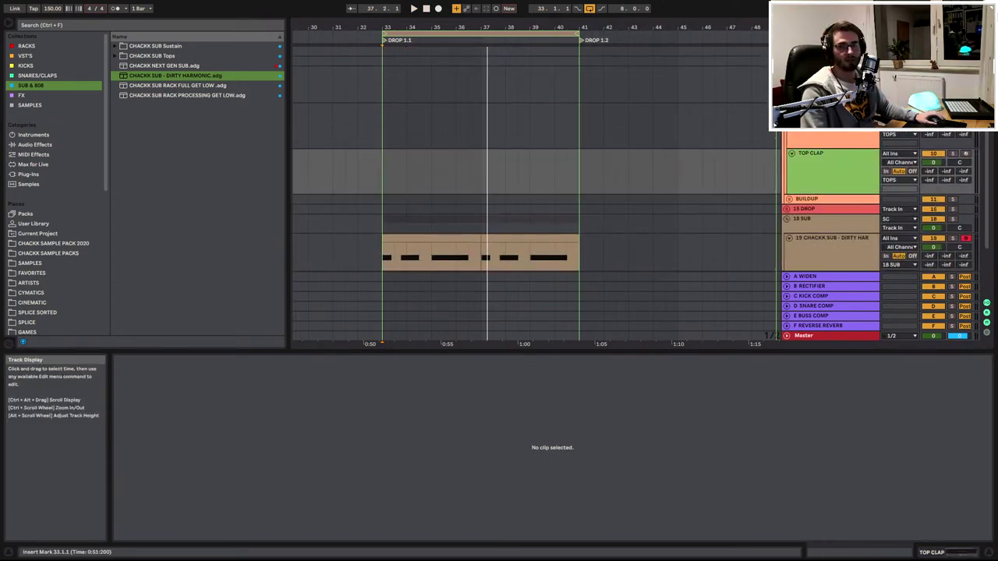
Add three audio tracks below TOP CLAP in the TOPS group
{"action": "key", "text": "ctrl+t"}
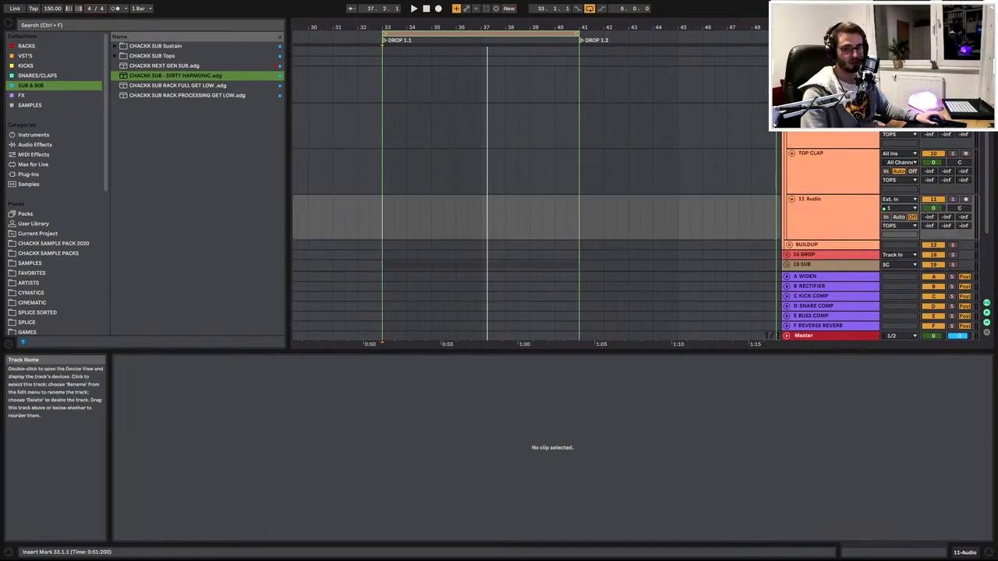
{"action": "key", "text": "ctrl+t"}
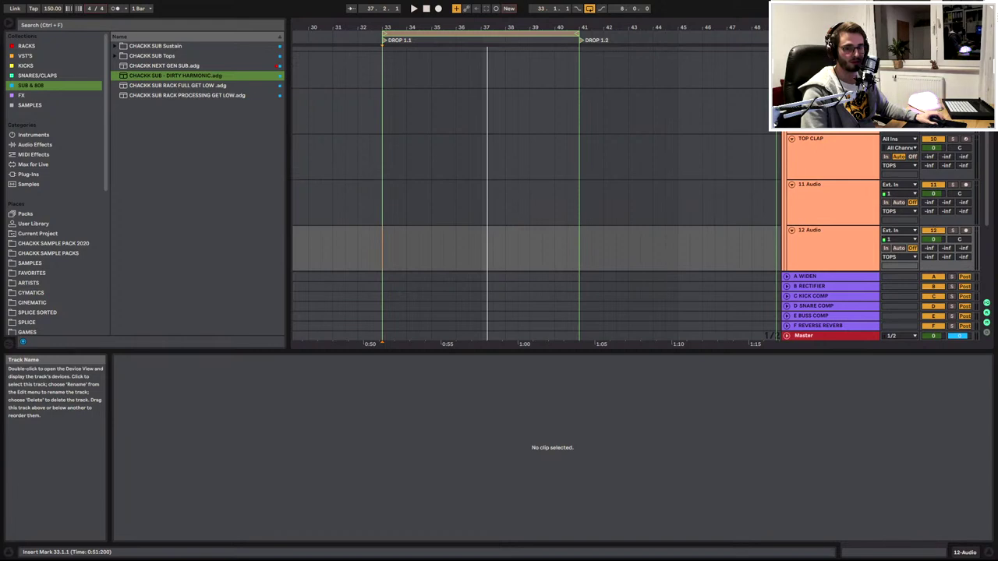
{"action": "key", "text": "ctrl+t"}
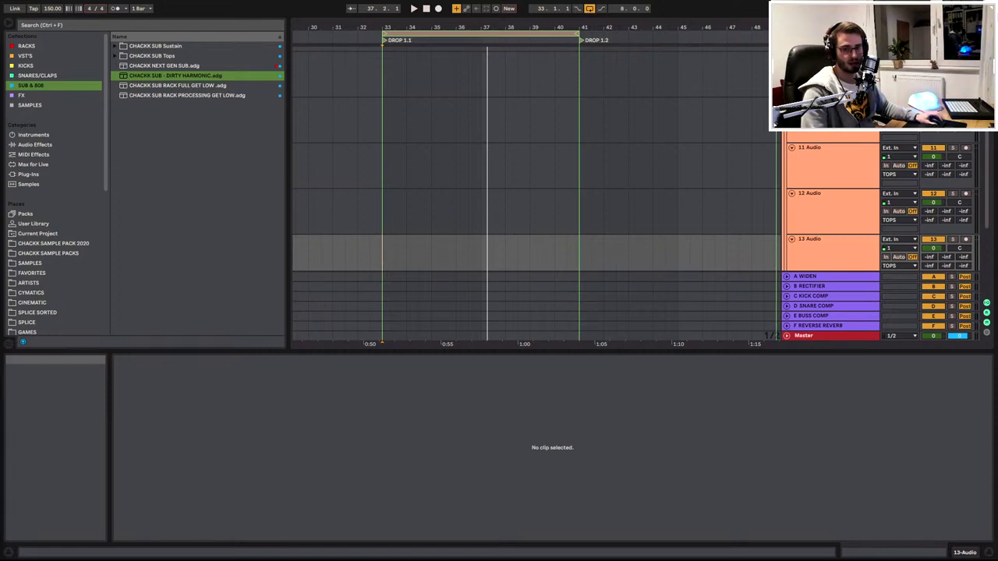
{"action": "scroll", "coordinate": [481, 159], "scroll_direction": "down", "scroll_amount": 5}
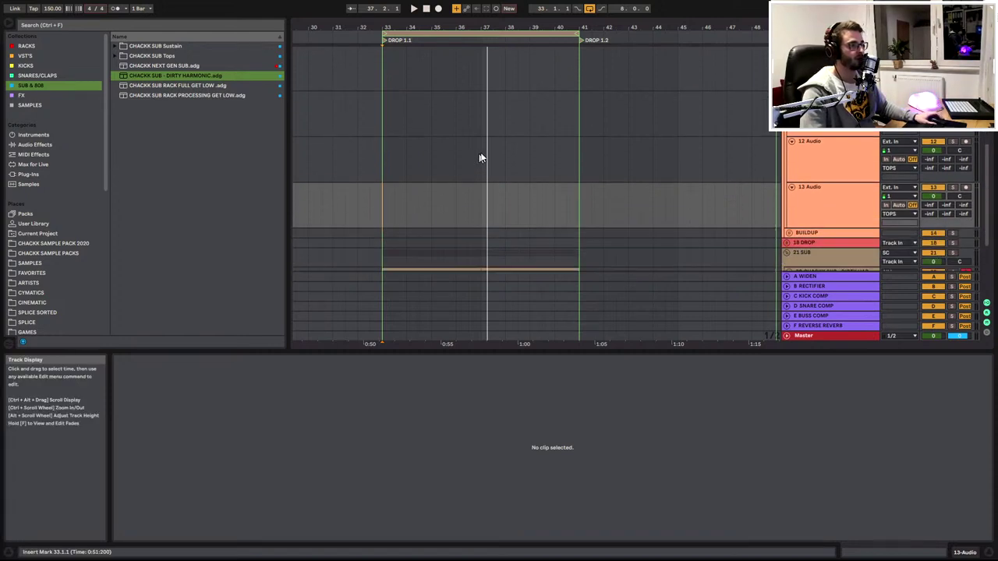
{"action": "scroll", "coordinate": [499, 156], "scroll_direction": "up", "scroll_amount": 12}
{"action": "scroll", "coordinate": [748, 144], "scroll_direction": "down", "scroll_amount": 6}
Search for "soltan crash", sort the results by rank and place SOLTAN_crash_real.wav at 33.1.1 on the first new audio track
{"action": "left_click", "coordinate": [725, 156]}
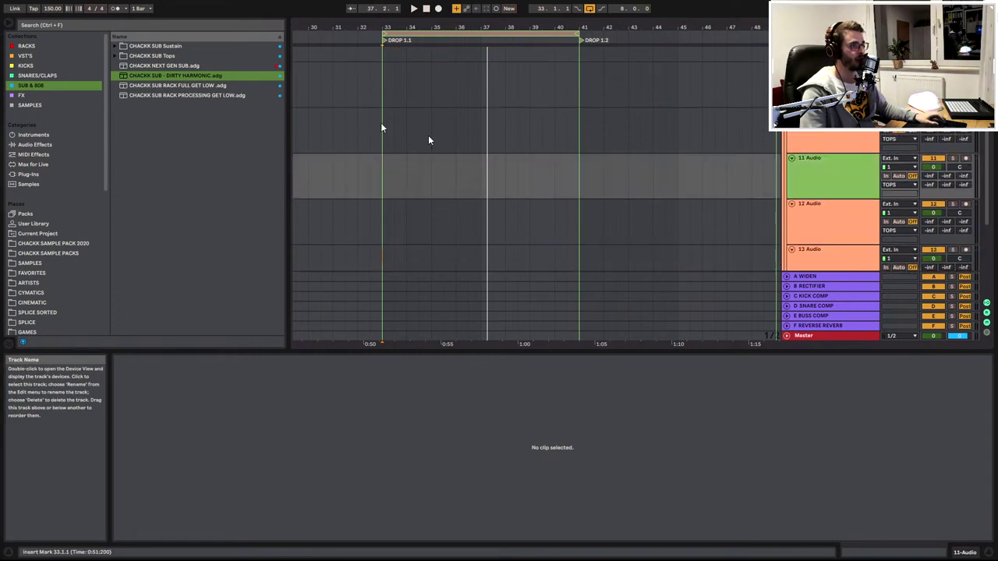
{"action": "key", "text": "ctrl+f"}
{"action": "type", "text": "so"}
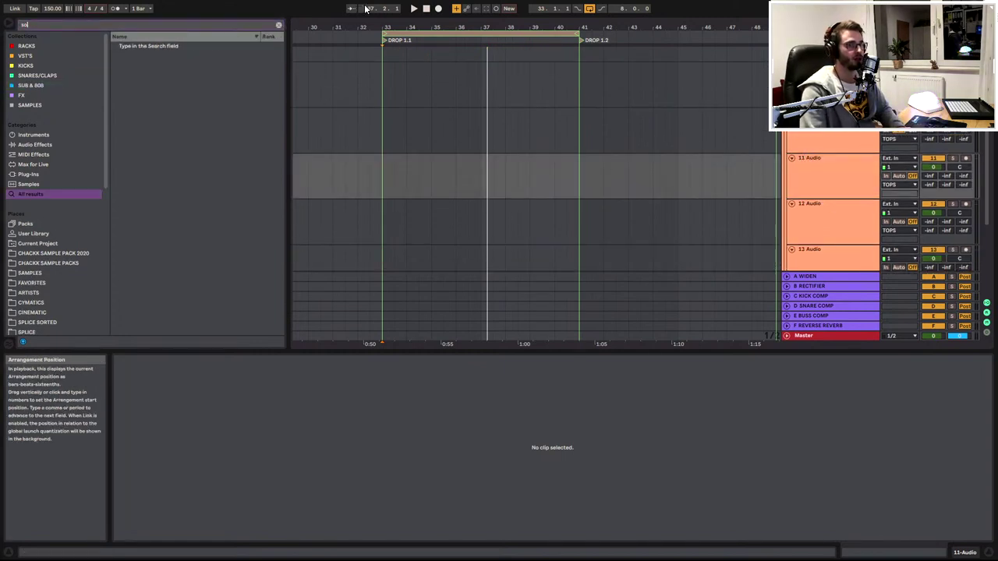
{"action": "type", "text": "ltan crash"}
{"action": "left_click", "coordinate": [164, 46]}
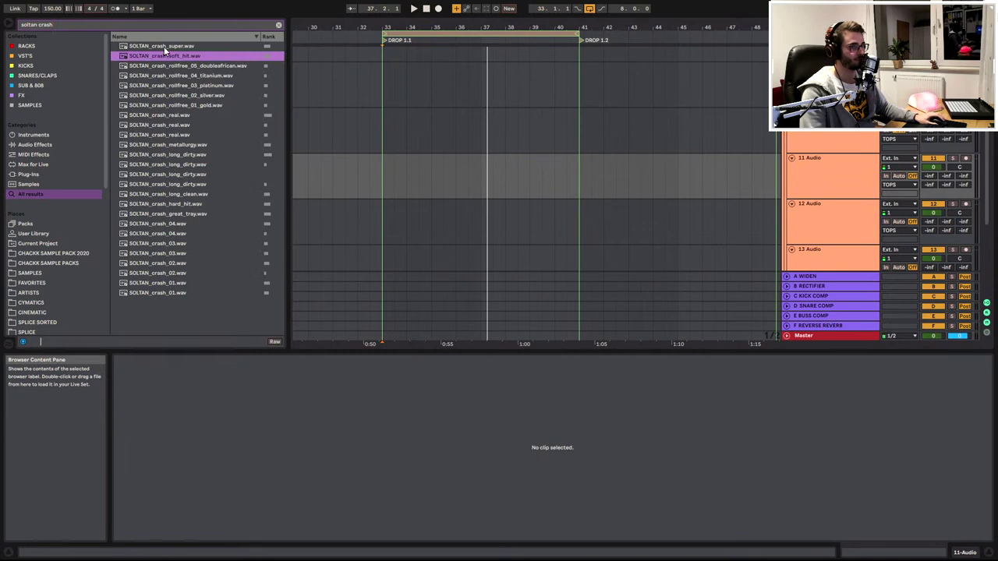
{"action": "left_click", "coordinate": [268, 36]}
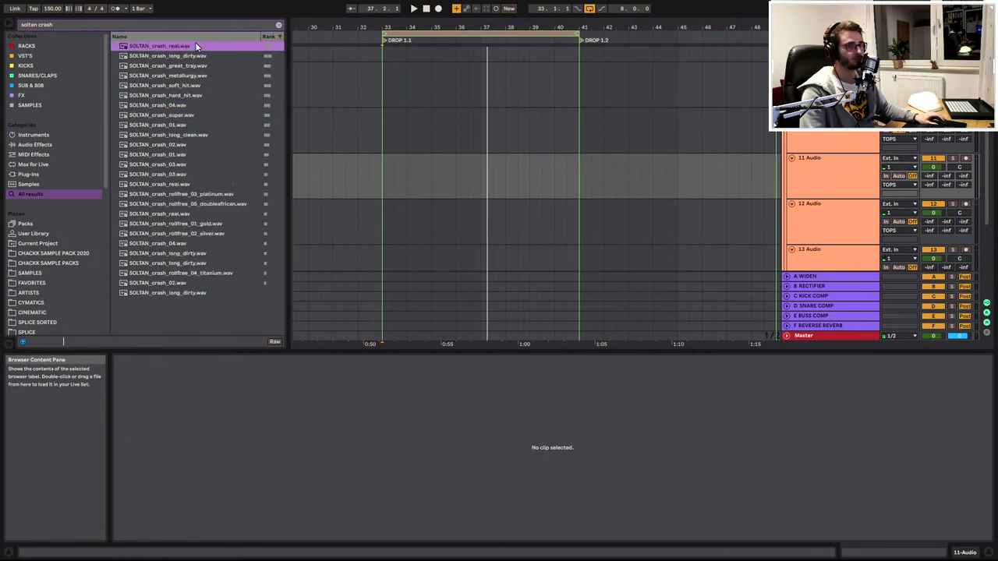
{"action": "left_click_drag", "start_coordinate": [162, 49], "coordinate": [392, 170]}
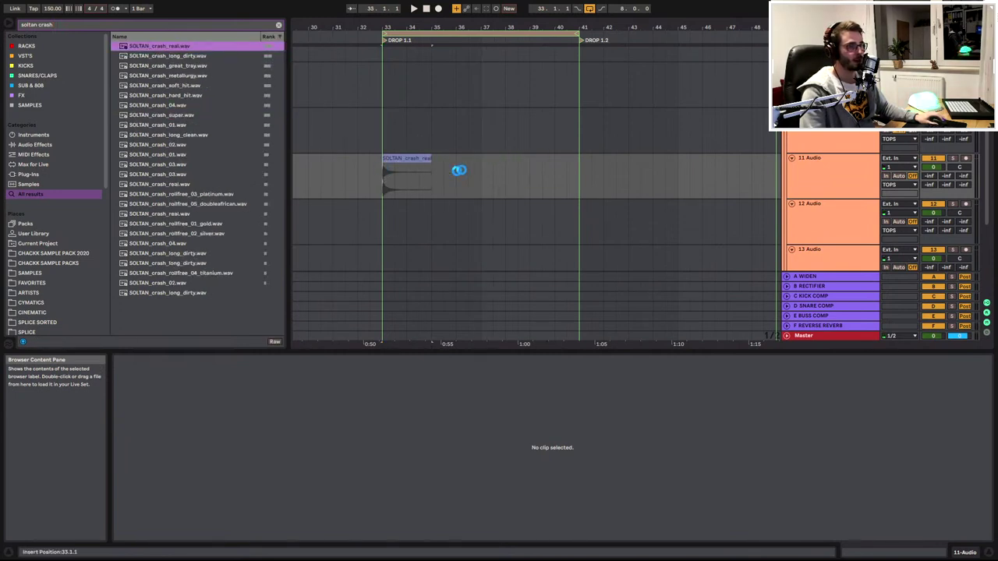
{"action": "left_click_drag", "start_coordinate": [459, 170], "coordinate": [459, 170]}
Search for "soltan ride" and place SOLTAN_ride_01.wav and SOLTAN_ride_pearl.wav at 33.1.1 on audio tracks 12 and 13
{"action": "left_click", "coordinate": [100, 25]}
{"action": "type", "text": "so"}
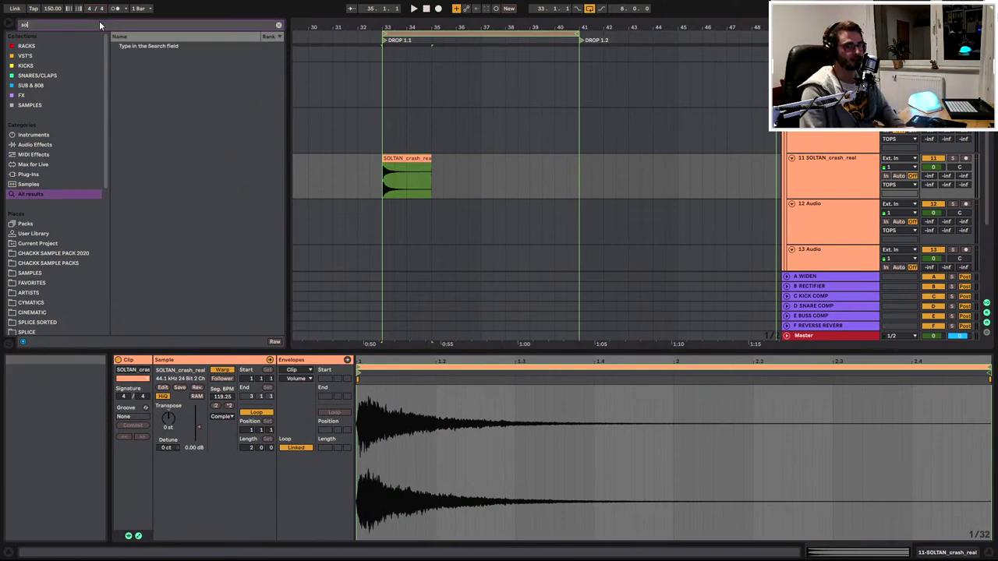
{"action": "type", "text": "ltan ride"}
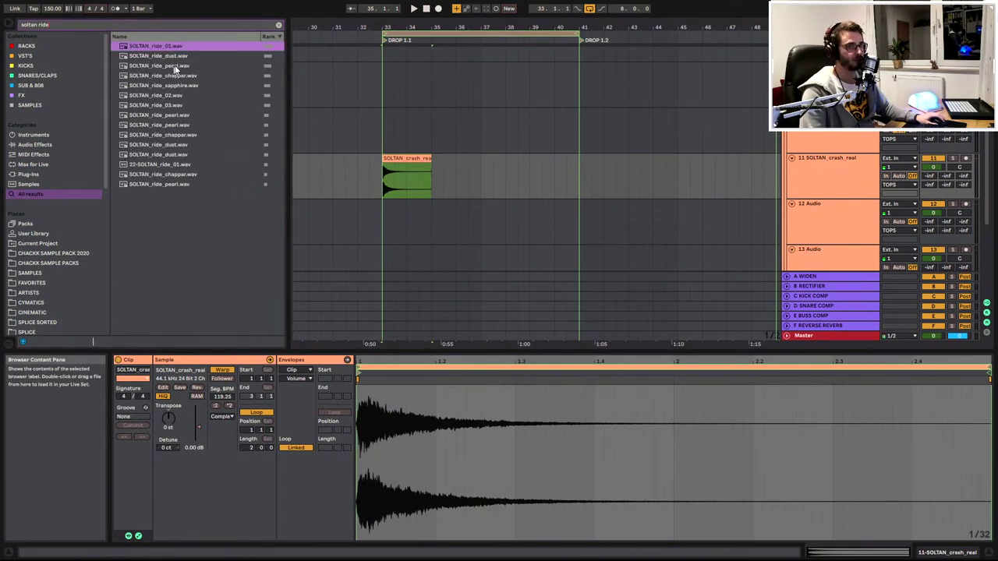
{"action": "left_click_drag", "start_coordinate": [152, 51], "coordinate": [385, 220]}
{"action": "left_click", "coordinate": [163, 67]}
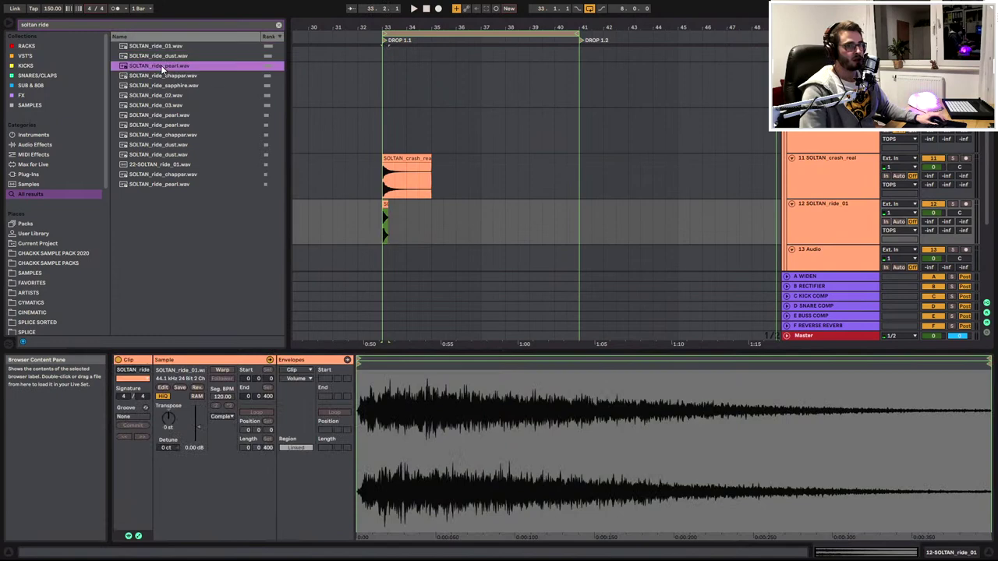
{"action": "left_click_drag", "start_coordinate": [161, 70], "coordinate": [179, 82]}
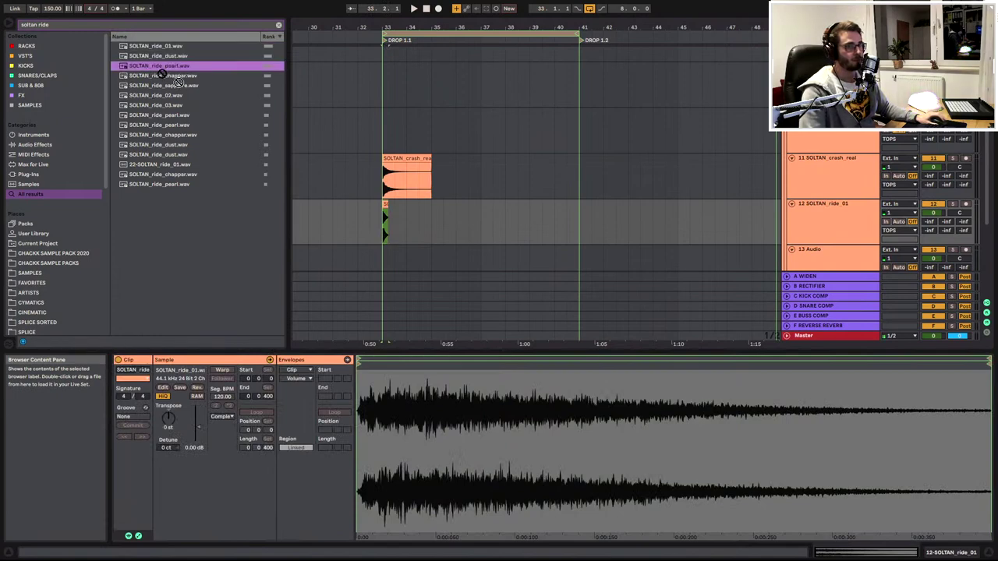
{"action": "left_click_drag", "start_coordinate": [384, 258], "coordinate": [389, 254]}
Repeat the SOLTAN_ride_pearl clip seven times so the pattern runs from 33.1.1 to 37.1.1
{"action": "scroll", "coordinate": [396, 249], "scroll_direction": "up", "scroll_amount": 3}
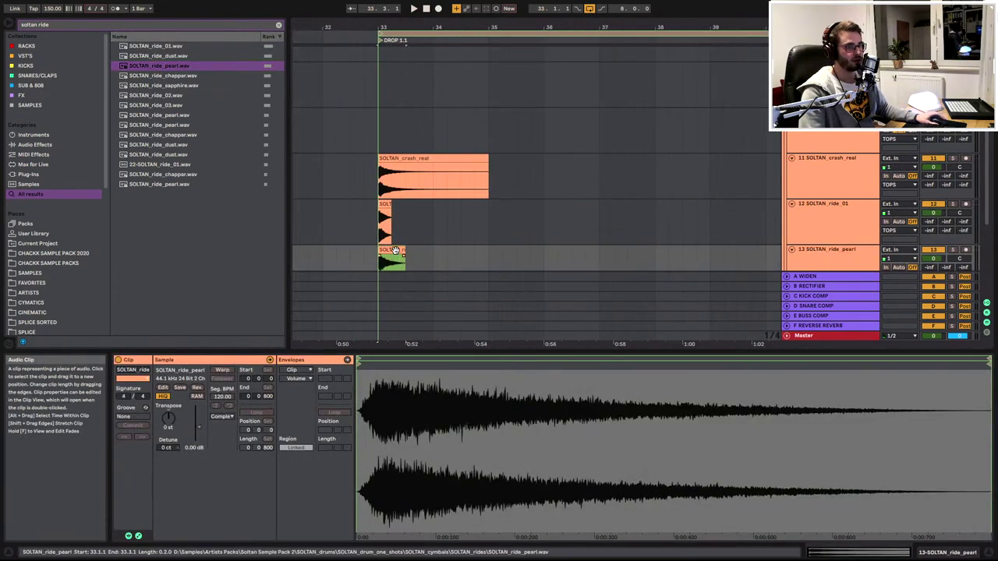
{"action": "key", "text": "ctrl+d"}
{"action": "key", "text": "ctrl+d"}
{"action": "key", "text": "ctrl+d"}
{"action": "key", "text": "ctrl+d"}
{"action": "key", "text": "ctrl+d"}
{"action": "key", "text": "ctrl+d"}
{"action": "key", "text": "ctrl+d"}
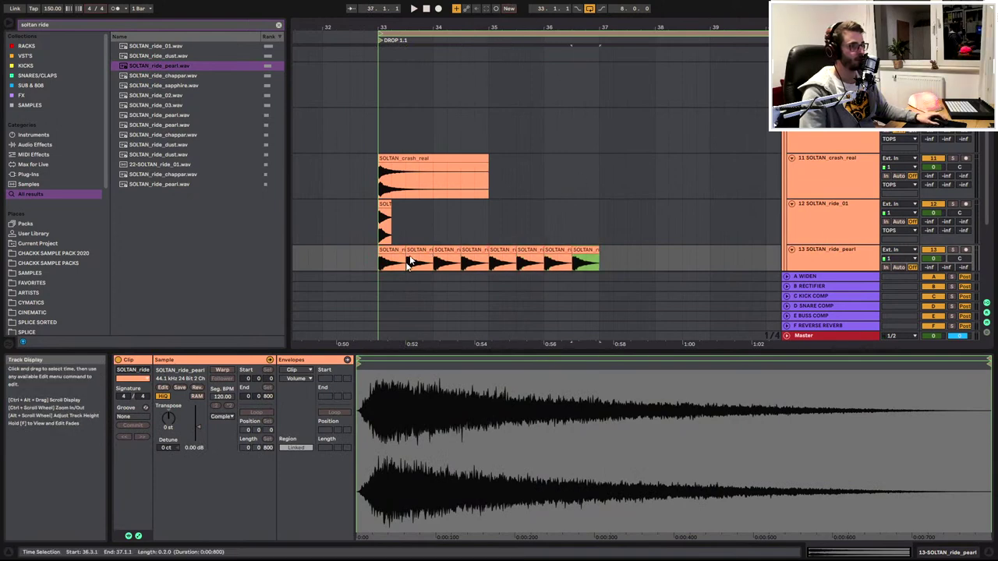
Repeat the SOLTAN_ride_01 clip fifteen times so the pattern runs from 33.1.1 to 37.1.1
{"action": "left_click", "coordinate": [385, 223]}
{"action": "key", "text": "ctrl+d"}
{"action": "key", "text": "ctrl+d"}
{"action": "key", "text": "ctrl+d"}
{"action": "key", "text": "ctrl+d"}
{"action": "key", "text": "ctrl+d"}
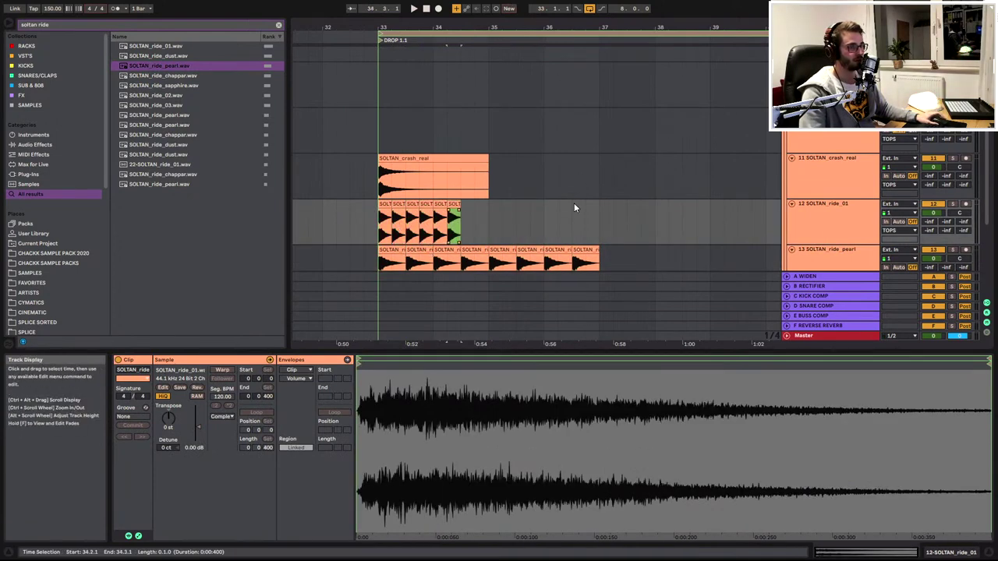
{"action": "key", "text": "ctrl+d"}
{"action": "key", "text": "ctrl+d"}
{"action": "key", "text": "ctrl+d"}
{"action": "key", "text": "ctrl+d"}
{"action": "key", "text": "ctrl+d"}
{"action": "key", "text": "ctrl+d"}
{"action": "key", "text": "ctrl+d"}
{"action": "key", "text": "ctrl+d"}
{"action": "key", "text": "ctrl+d"}
{"action": "key", "text": "ctrl+d"}
Add a short fade-in to the start of the SOLTAN_crash_real clip
{"action": "left_click", "coordinate": [385, 222]}
{"action": "scroll", "coordinate": [435, 209], "scroll_direction": "down", "scroll_amount": 1}
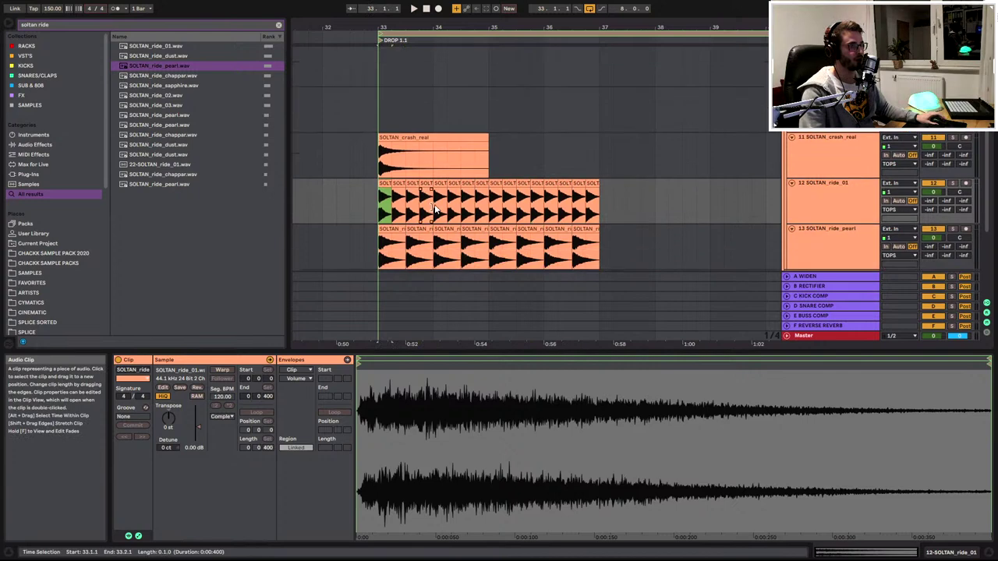
{"action": "scroll", "coordinate": [433, 208], "scroll_direction": "down", "scroll_amount": 2}
{"action": "scroll", "coordinate": [378, 190], "scroll_direction": "up", "scroll_amount": 3}
{"action": "key", "text": "a"}
{"action": "key", "text": "a"}
{"action": "left_click_drag", "start_coordinate": [397, 114], "coordinate": [410, 115]}
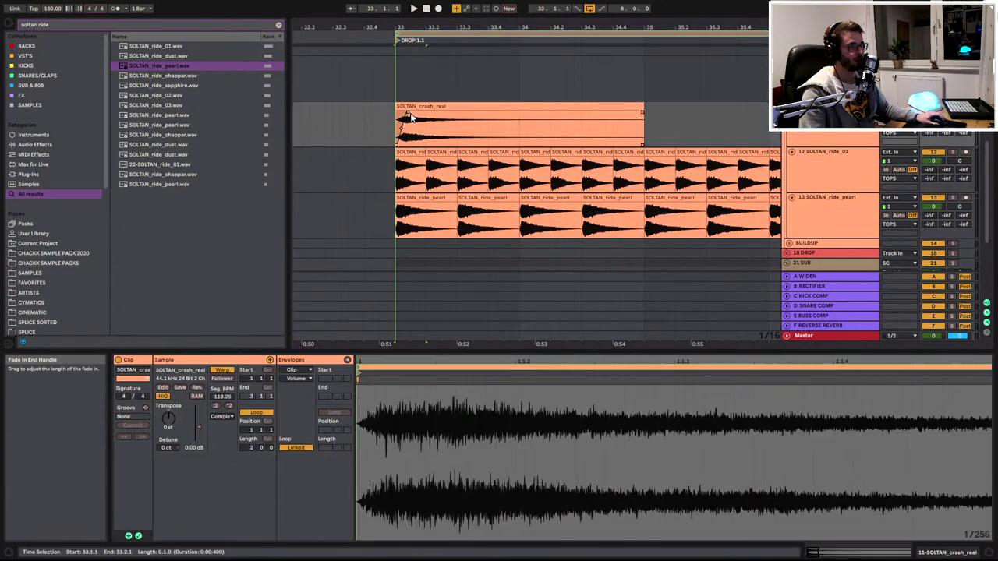
Shape the first two SOLTAN_ride_01 clips with fades, including a fade-in and fade-out on the second clip
{"action": "left_click", "coordinate": [409, 160]}
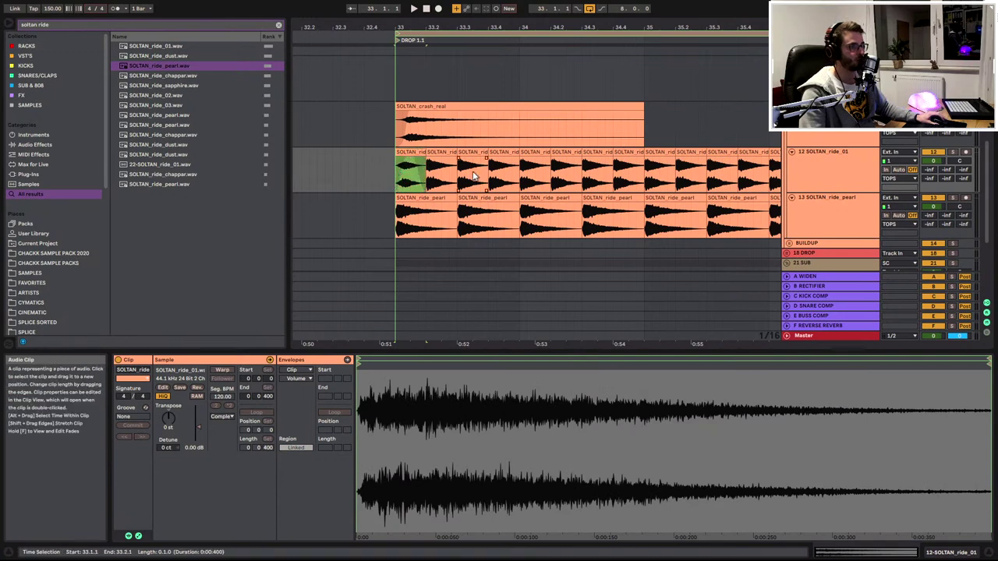
{"action": "left_click", "coordinate": [444, 176]}
{"action": "left_click_drag", "start_coordinate": [444, 162], "coordinate": [442, 162]}
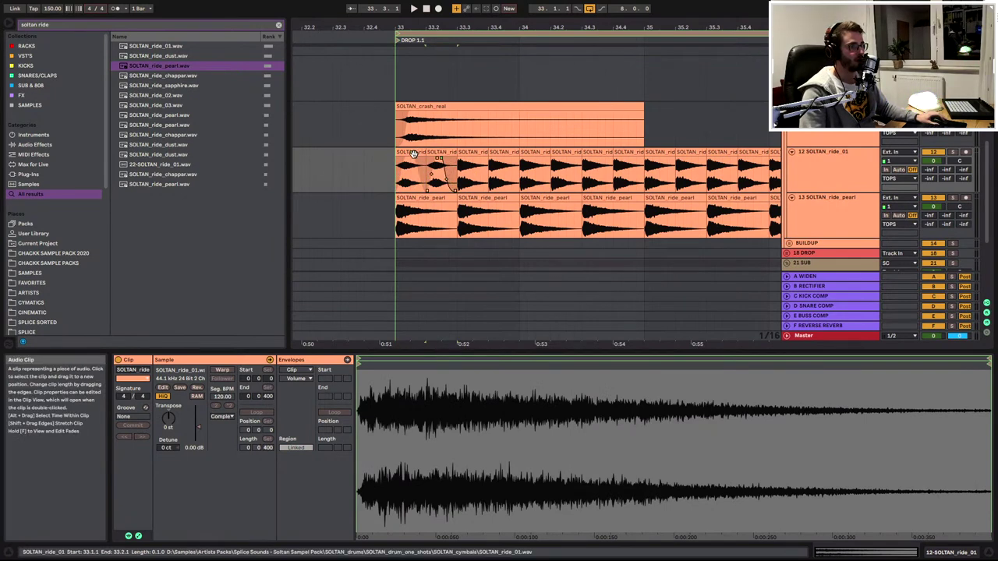
Duplicate the pair of faded SOLTAN_ride_01 clips repeatedly over the remaining ones up to 37.1.1
{"action": "left_click", "coordinate": [411, 152]}
{"action": "left_click", "coordinate": [438, 153], "text": "shift"}
{"action": "key", "text": "ctrl+d"}
{"action": "key", "text": "ctrl+d"}
{"action": "key", "text": "ctrl+d"}
{"action": "key", "text": "ctrl+d"}
{"action": "left_click_drag", "start_coordinate": [553, 25], "coordinate": [478, 30]}
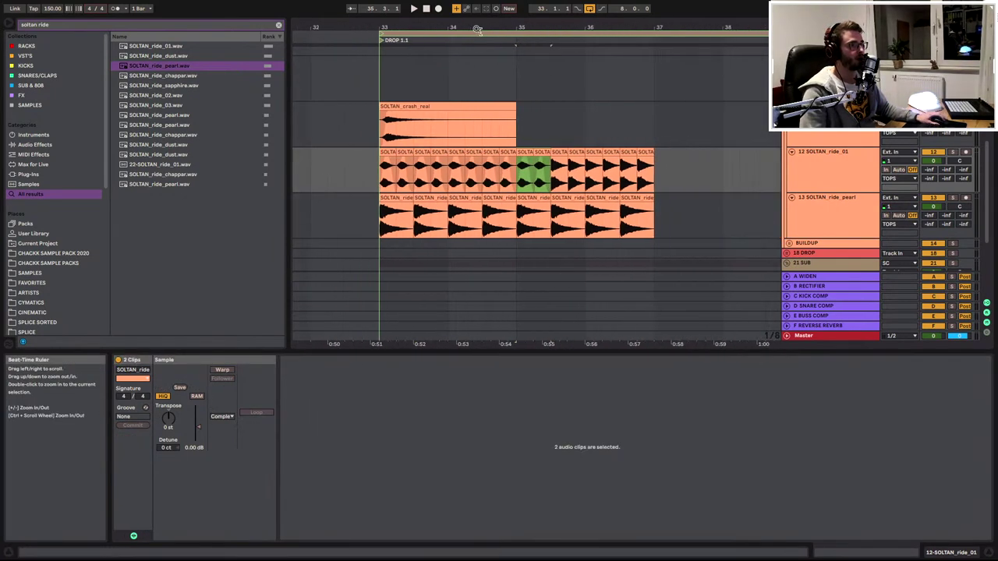
{"action": "key", "text": "ctrl+d"}
{"action": "key", "text": "ctrl+d"}
{"action": "key", "text": "ctrl+d"}
Add a short fade-in to the first SOLTAN_ride_pearl clip and repeat that clip seven times up to 37.1.1
{"action": "left_click", "coordinate": [391, 203]}
{"action": "key", "text": "plus"}
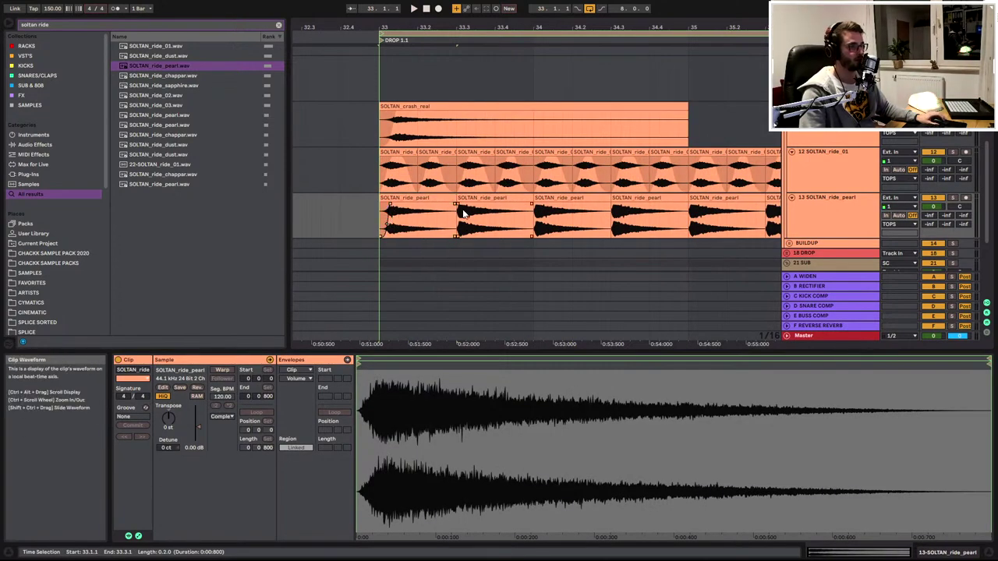
{"action": "left_click", "coordinate": [423, 197]}
{"action": "key", "text": "ctrl+d"}
{"action": "key", "text": "ctrl+d"}
{"action": "key", "text": "ctrl+d"}
{"action": "key", "text": "ctrl+d"}
{"action": "key", "text": "ctrl+d"}
{"action": "scroll", "coordinate": [469, 158], "scroll_direction": "down", "scroll_amount": 5}
{"action": "key", "text": "ctrl+d"}
{"action": "key", "text": "ctrl+d"}
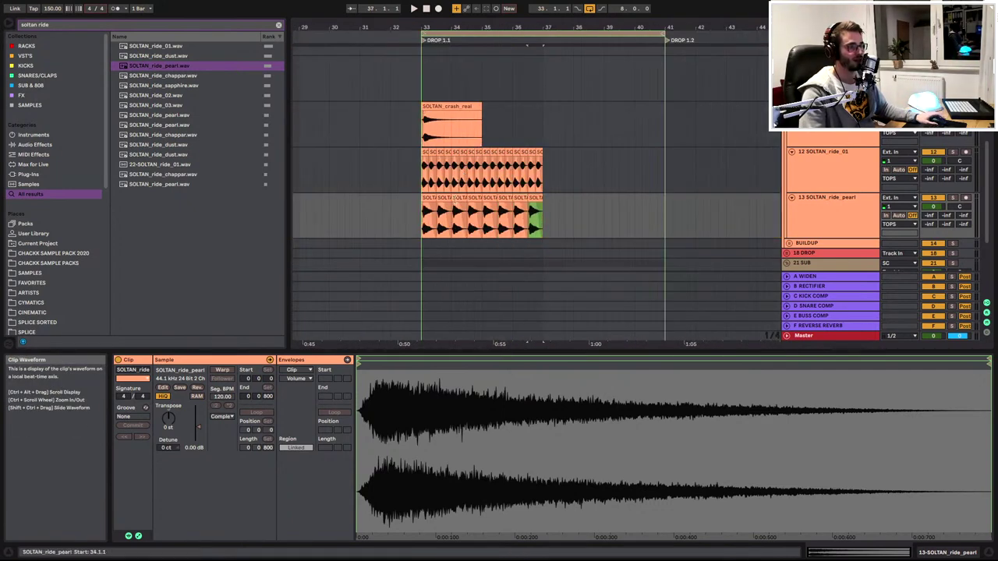
During playback, pan SOLTAN_ride_01 to 13R and SOLTAN_ride_pearl to 12L, and set their volumes to -3.3 and -2.4 dB respectively
{"action": "left_click", "coordinate": [423, 197]}
{"action": "key", "text": "space"}
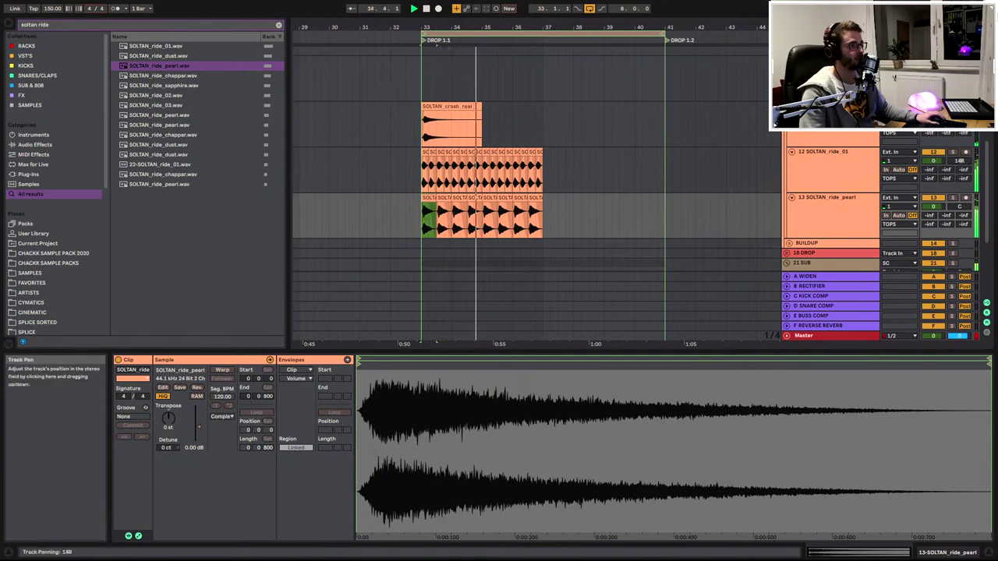
{"action": "left_click_drag", "start_coordinate": [958, 207], "coordinate": [959, 220]}
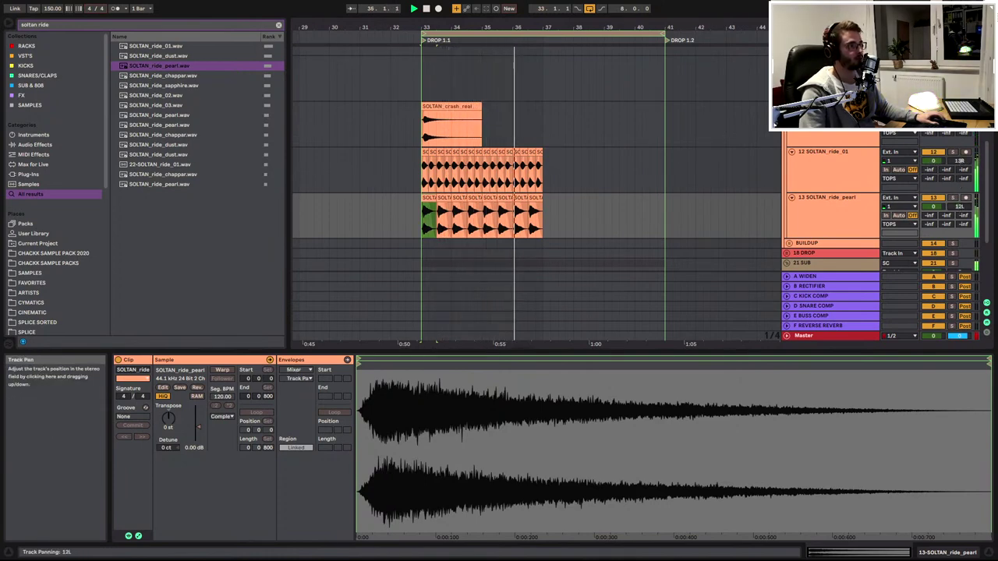
{"action": "key", "text": "space"}
{"action": "key", "text": "space"}
{"action": "left_click_drag", "start_coordinate": [933, 160], "coordinate": [933, 173]}
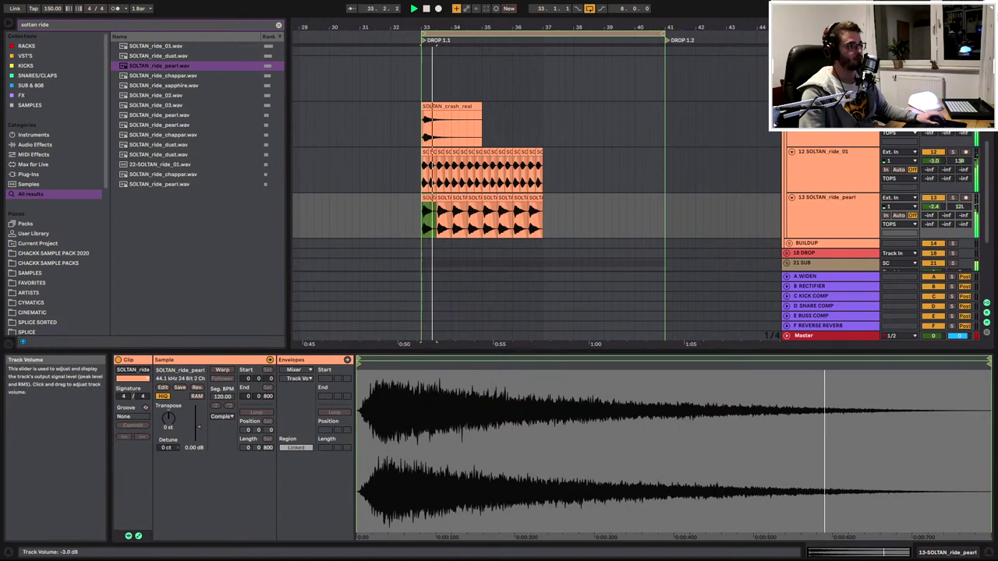
{"action": "left_click", "coordinate": [851, 169]}
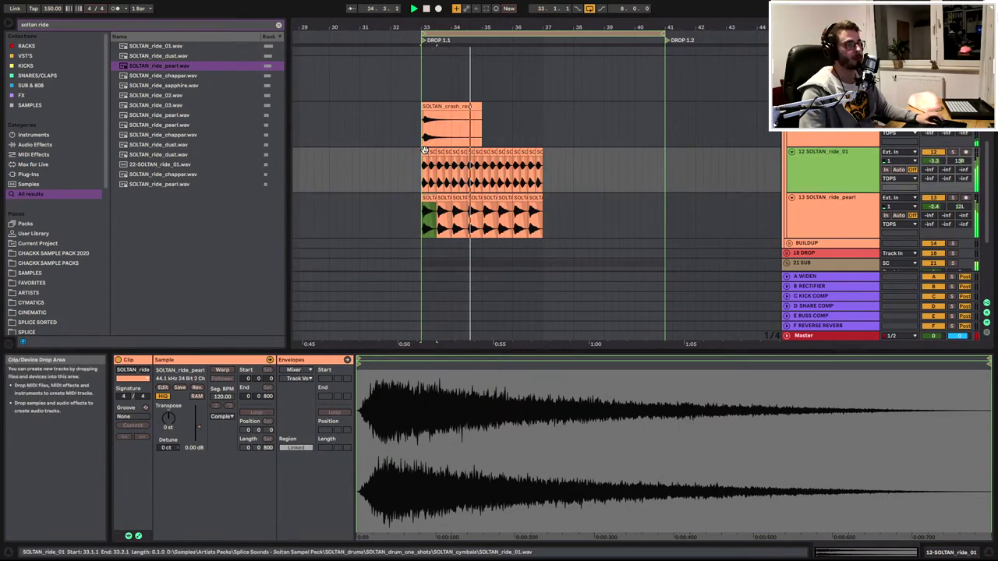
Stop playback and enable warping for all sixteen SOLTAN_ride_01 clips
{"action": "left_click", "coordinate": [441, 150]}
{"action": "key", "text": "space"}
{"action": "left_click", "coordinate": [537, 152], "text": "shift"}
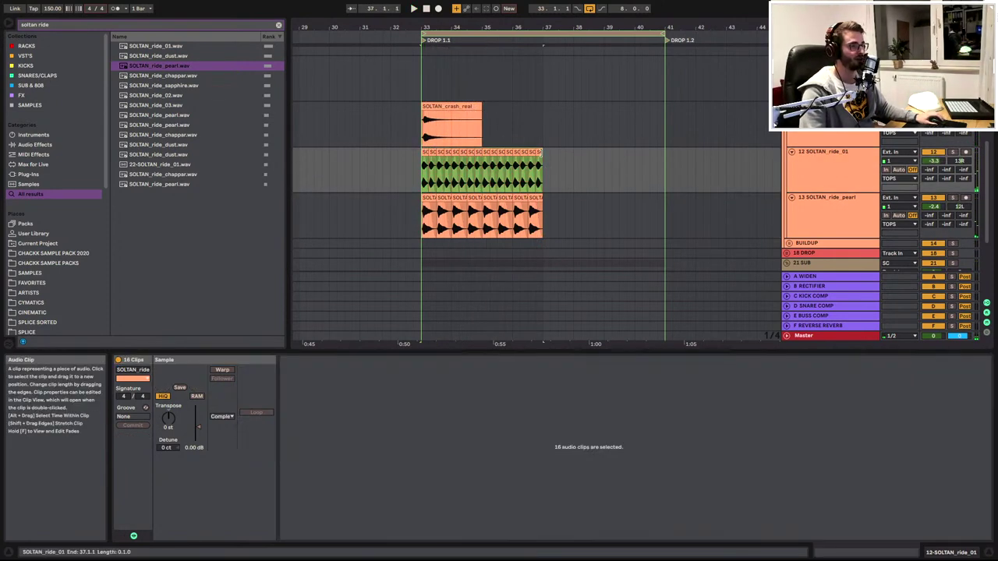
{"action": "left_click", "coordinate": [218, 371]}
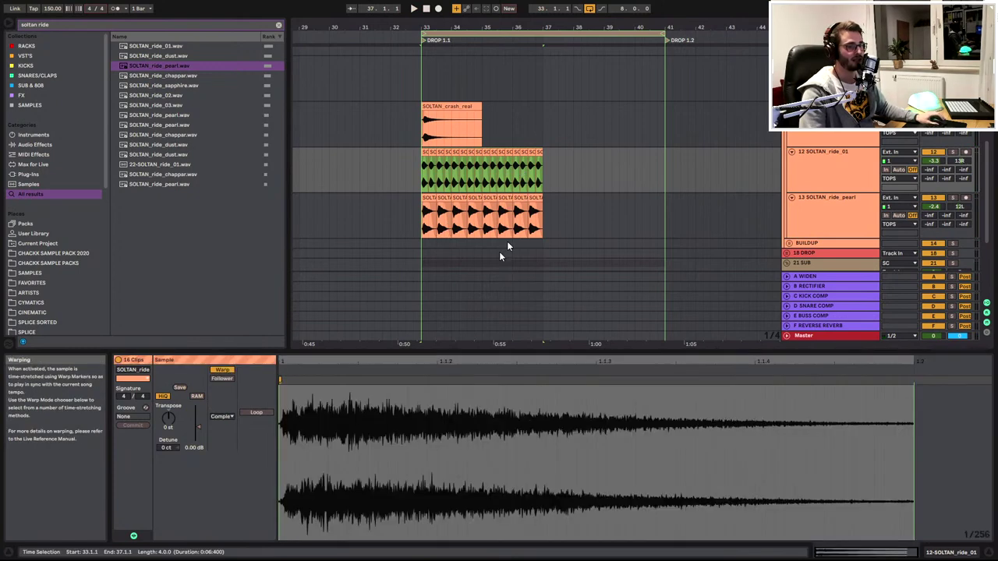
Enable warping for all eight SOLTAN_ride_pearl clips and set their warp mode to Beats
{"action": "left_click", "coordinate": [535, 197]}
{"action": "left_click", "coordinate": [431, 199], "text": "shift"}
{"action": "left_click", "coordinate": [430, 199], "text": "shift"}
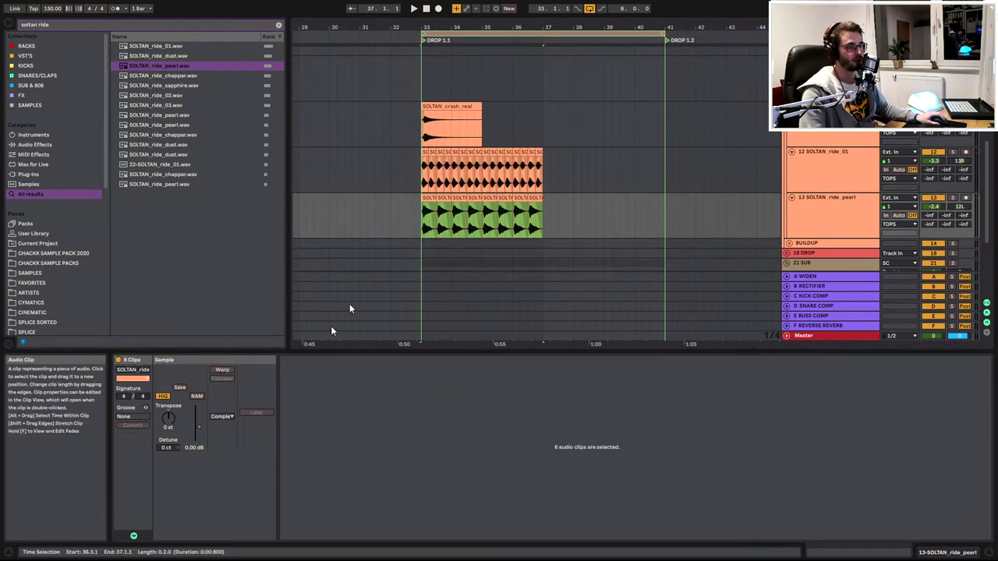
{"action": "left_click", "coordinate": [219, 371]}
{"action": "left_click", "coordinate": [221, 417]}
{"action": "left_click", "coordinate": [220, 425]}
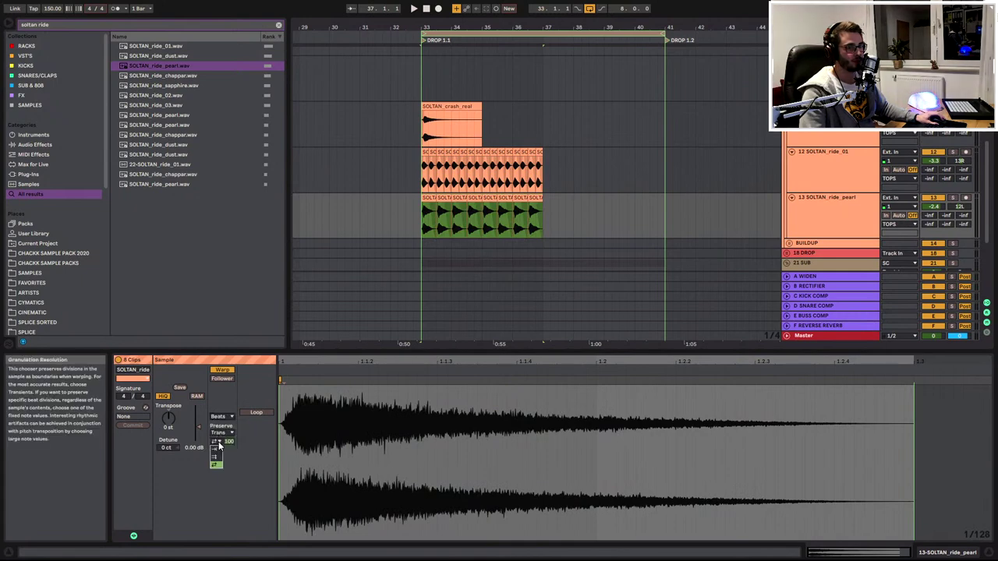
Set all SOLTAN_ride_01 clips to Beats warp mode with transient looping off and envelope 73, and select the crash track
{"action": "left_click", "coordinate": [425, 152]}
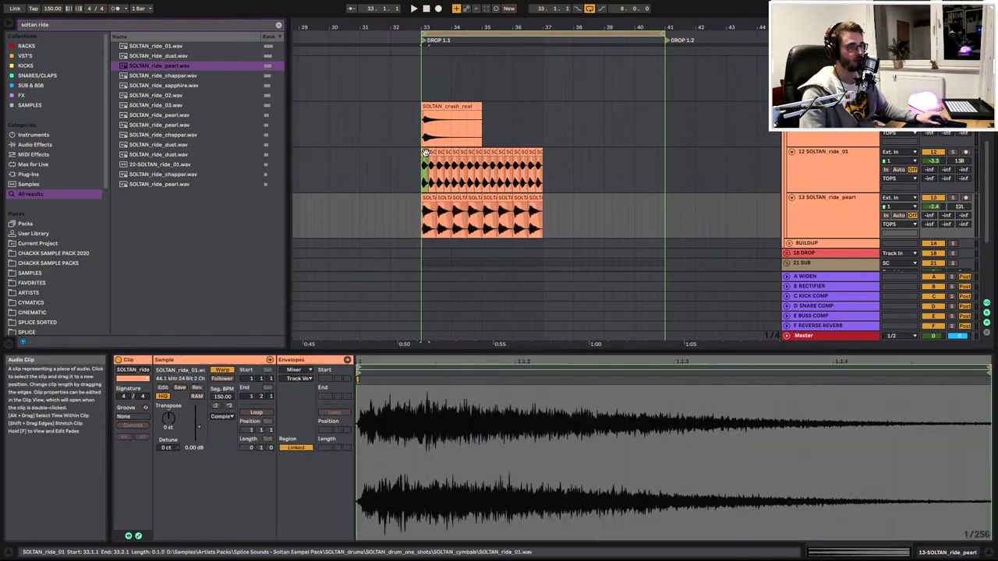
{"action": "left_click", "coordinate": [540, 152], "text": "shift"}
{"action": "left_click", "coordinate": [226, 419]}
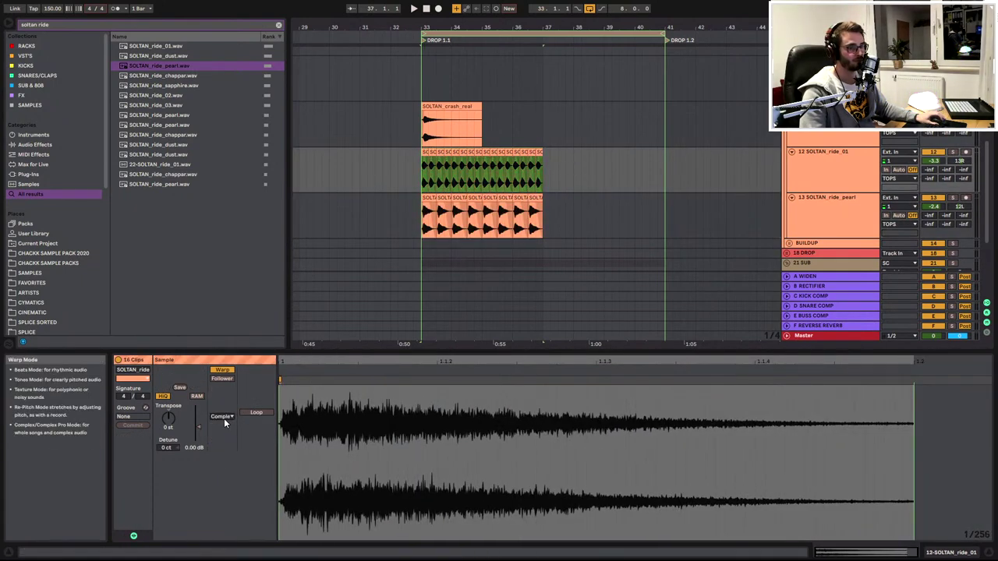
{"action": "left_click", "coordinate": [222, 425]}
{"action": "left_click", "coordinate": [218, 449]}
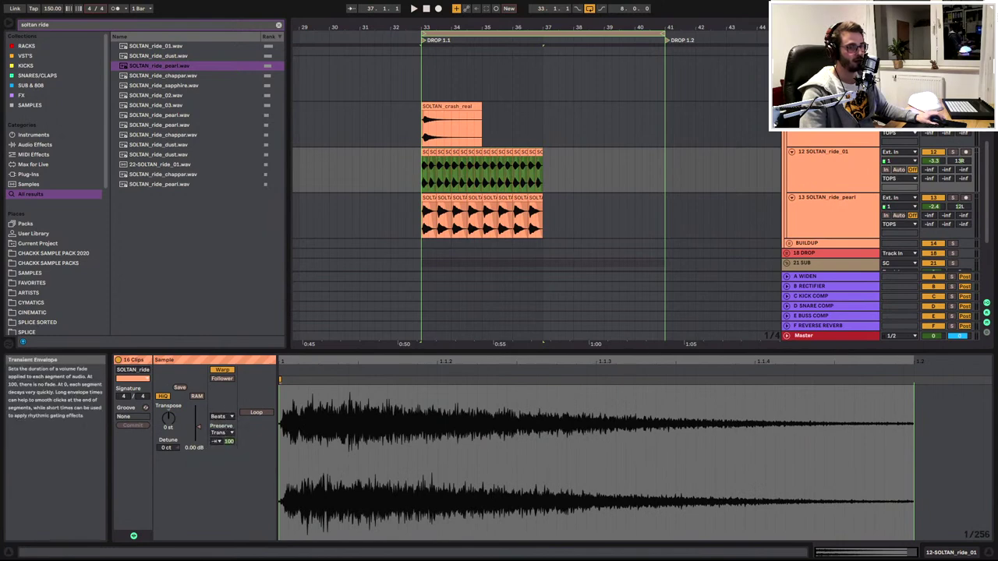
{"action": "left_click", "coordinate": [828, 115]}
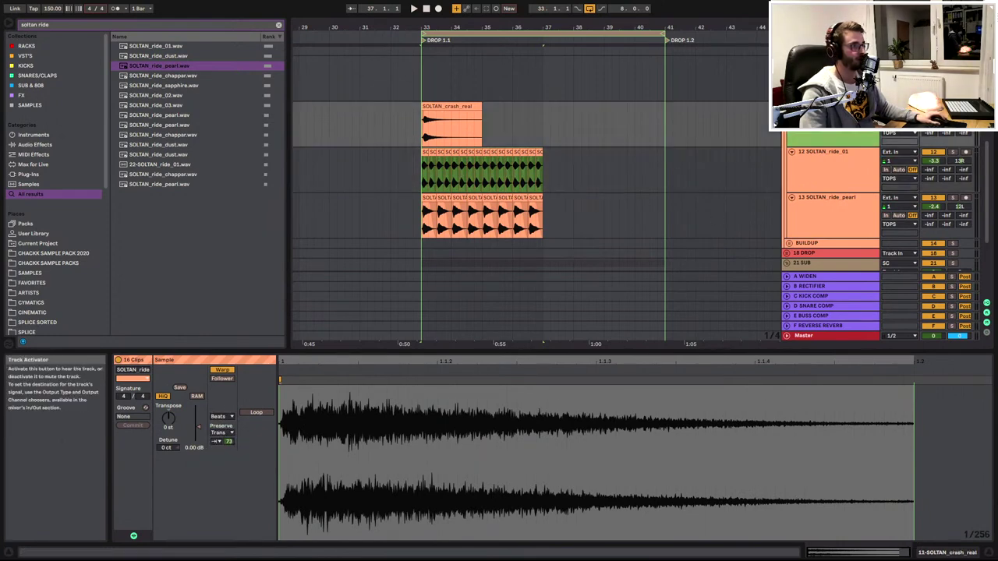
Group the SOLTAN_crash_real, SOLTAN_ride_01 and SOLTAN_ride_pearl tracks together within TOPS
{"action": "left_click", "coordinate": [825, 207]}
{"action": "scroll", "coordinate": [825, 207], "scroll_direction": "up", "scroll_amount": 3}
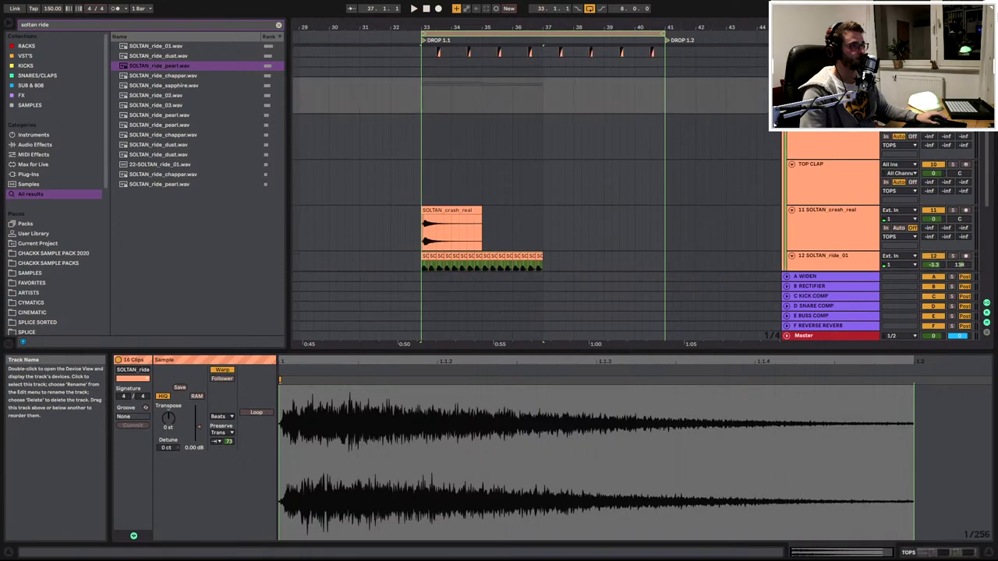
{"action": "scroll", "coordinate": [815, 192], "scroll_direction": "down", "scroll_amount": 1}
{"action": "left_click", "coordinate": [815, 193]}
{"action": "scroll", "coordinate": [819, 175], "scroll_direction": "down", "scroll_amount": 1}
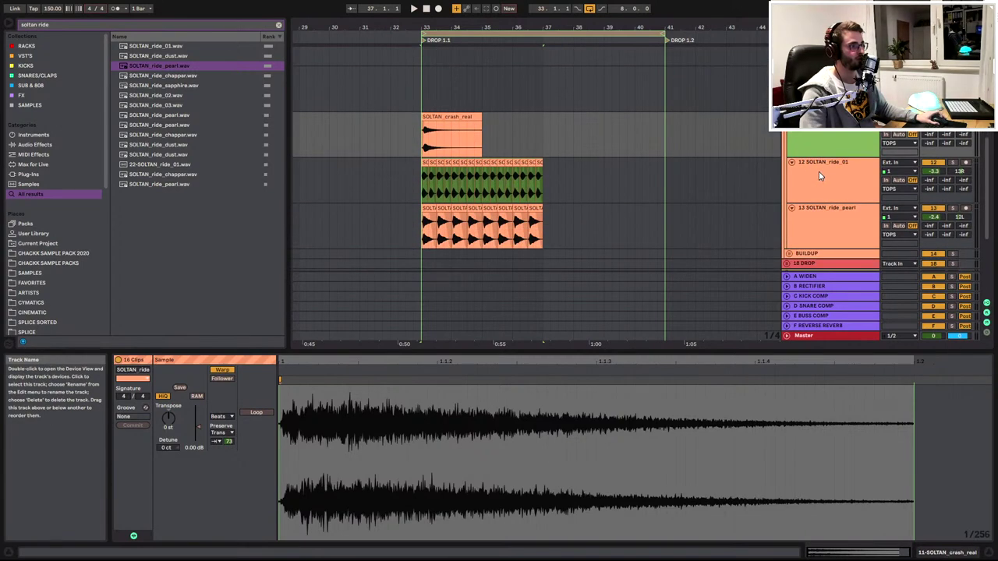
{"action": "scroll", "coordinate": [820, 177], "scroll_direction": "up", "scroll_amount": 2}
{"action": "left_click", "coordinate": [818, 83]}
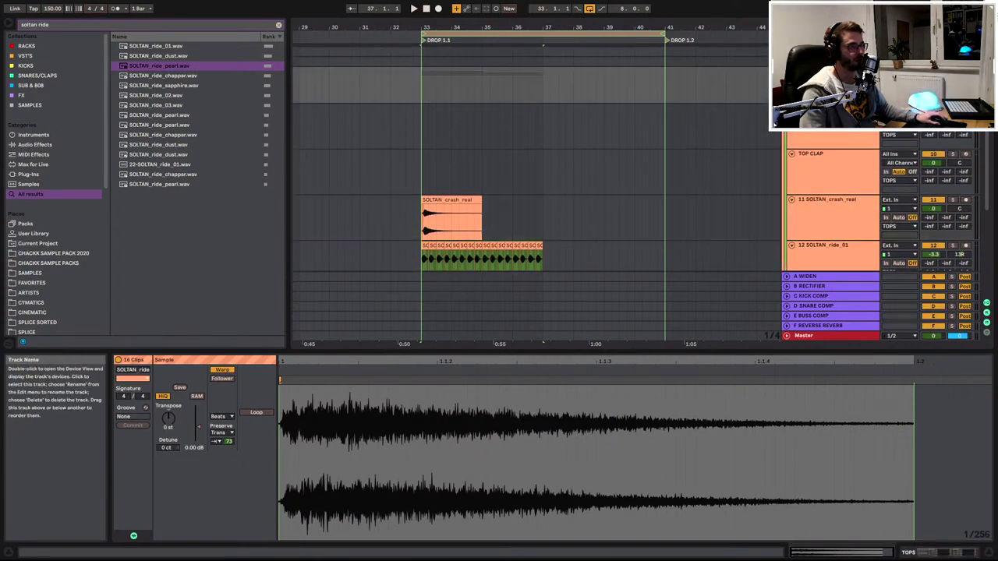
{"action": "double_click", "coordinate": [818, 83]}
{"action": "scroll", "coordinate": [681, 191], "scroll_direction": "down", "scroll_amount": 2}
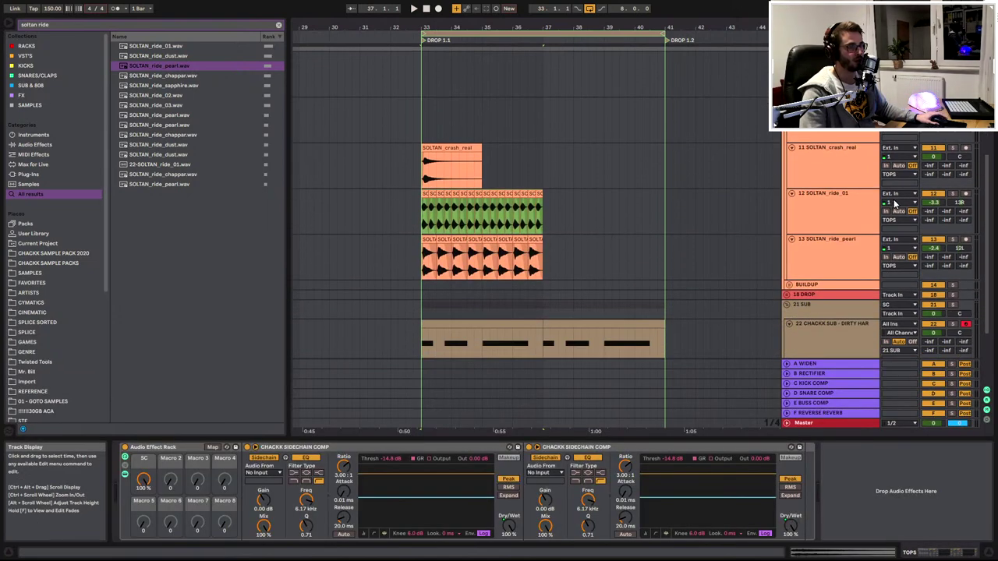
{"action": "left_click", "coordinate": [817, 141]}
{"action": "left_click", "coordinate": [826, 222], "text": "shift"}
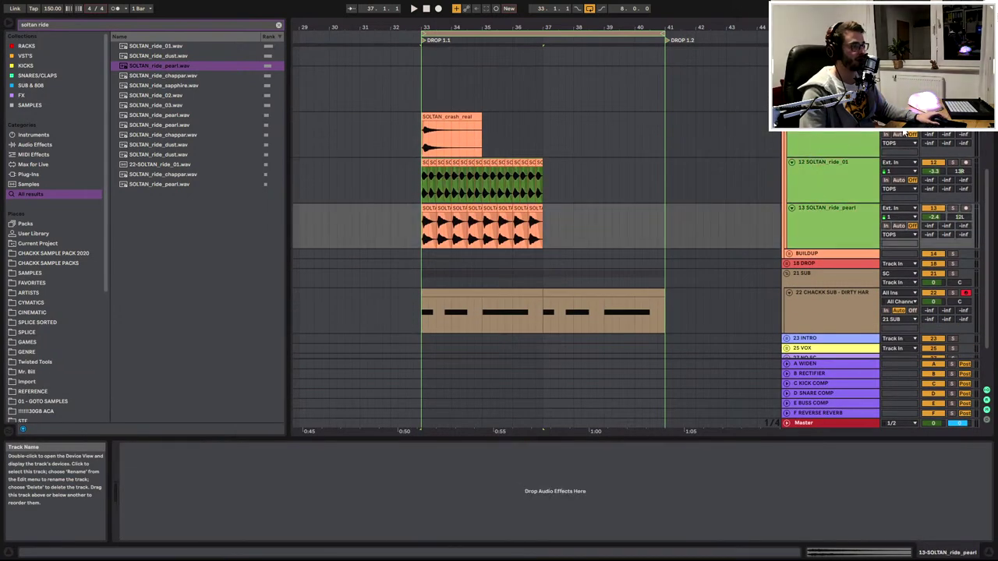
{"action": "key", "text": "ctrl+g"}
Find the LOWS EQ preset in the browser and load it onto the new cymbal group
{"action": "key", "text": "ctrl+f"}
{"action": "type", "text": "lows"}
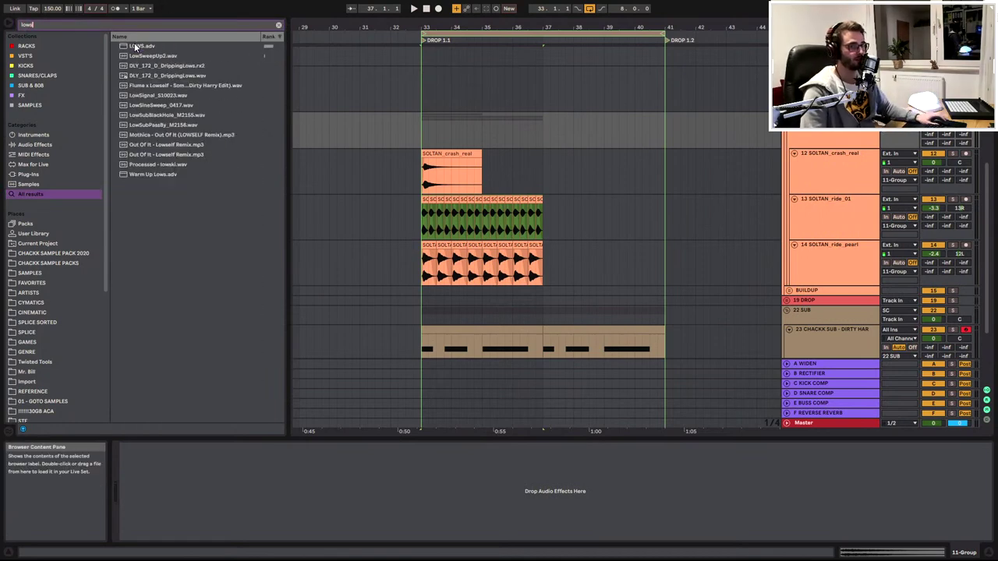
{"action": "left_click", "coordinate": [135, 46]}
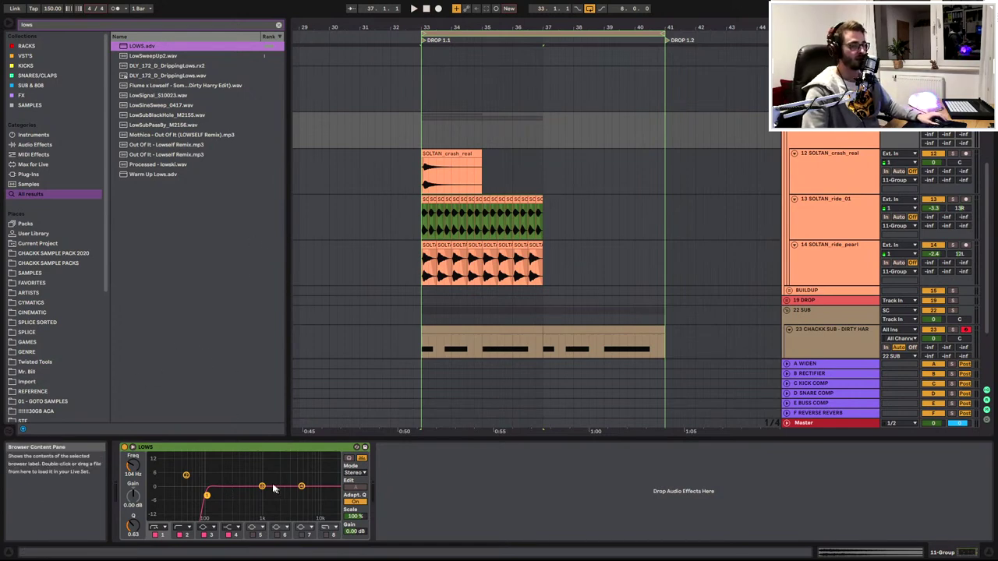
Add FreeClip after the LOWS EQ on the cymbal group and set its gain to 7.0 dB during playback
{"action": "key", "text": "ctrl+f"}
{"action": "type", "text": "freec"}
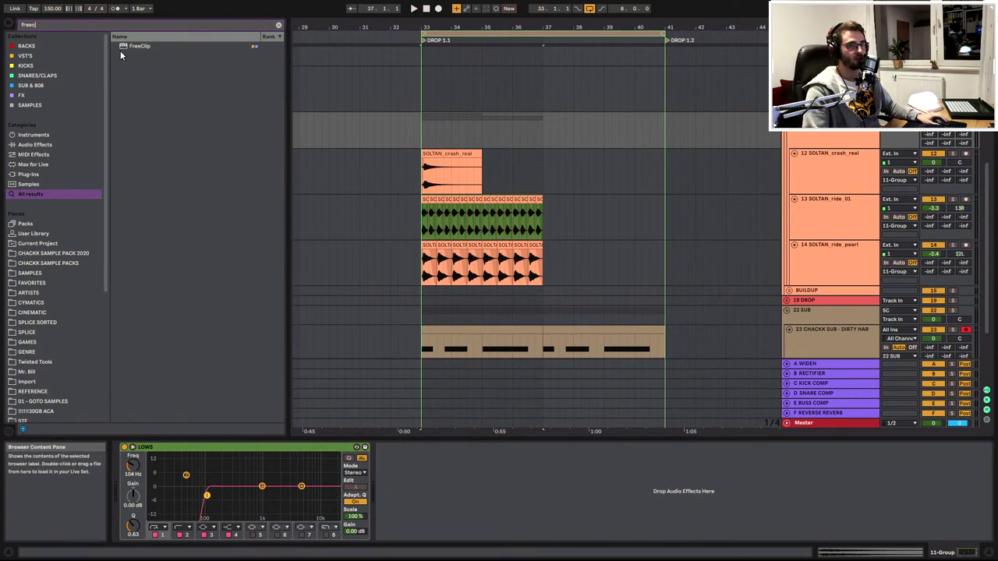
{"action": "double_click", "coordinate": [137, 46]}
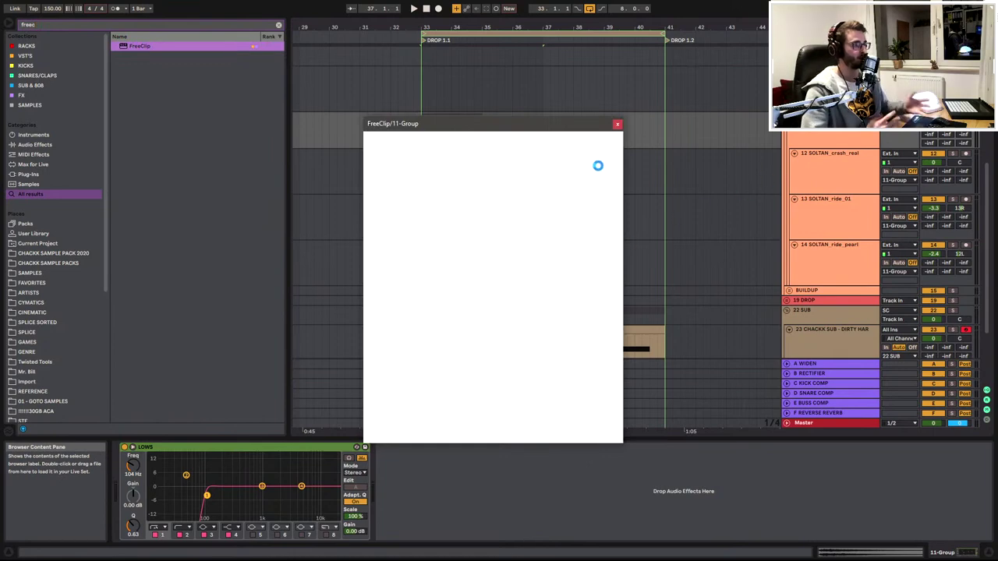
{"action": "left_click_drag", "start_coordinate": [510, 123], "coordinate": [601, 220]}
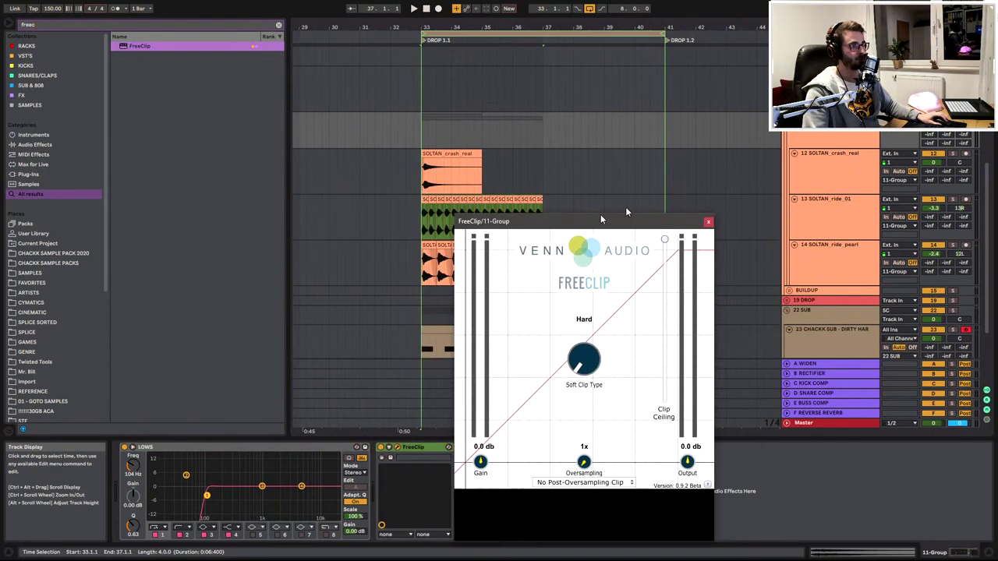
{"action": "key", "text": "space"}
{"action": "left_click_drag", "start_coordinate": [537, 223], "coordinate": [606, 113]}
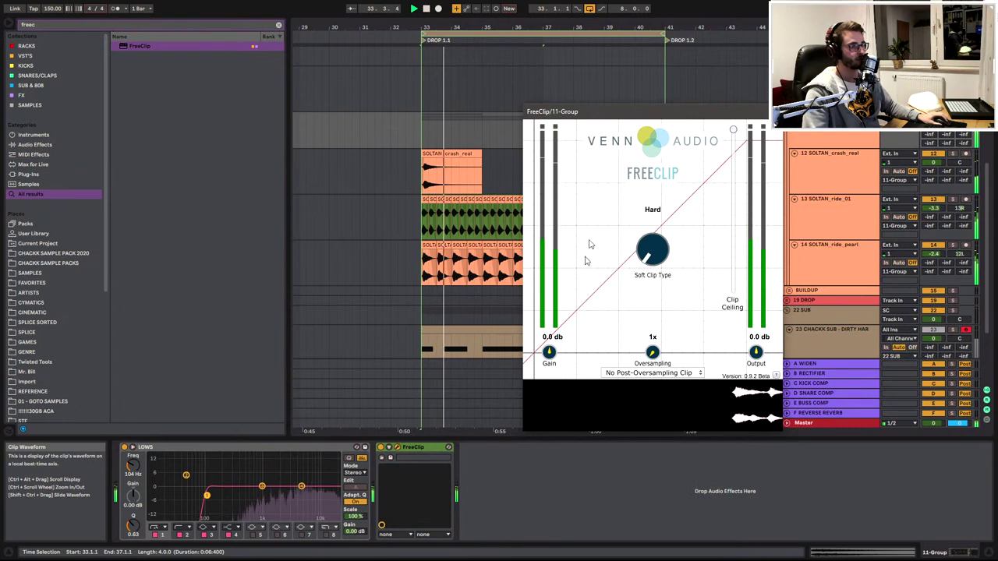
{"action": "left_click_drag", "start_coordinate": [549, 351], "coordinate": [549, 322]}
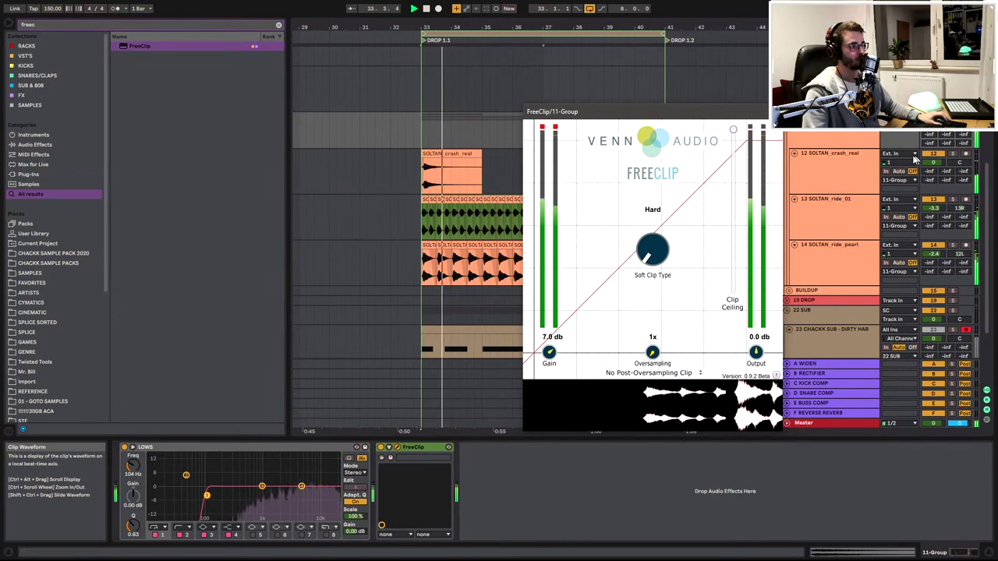
Turn off warping for the SOLTAN_crash_real clip and transpose it up 6 semitones, auditioning it from the drop's start
{"action": "double_click", "coordinate": [450, 154]}
{"action": "key", "text": "space"}
{"action": "key", "text": "space"}
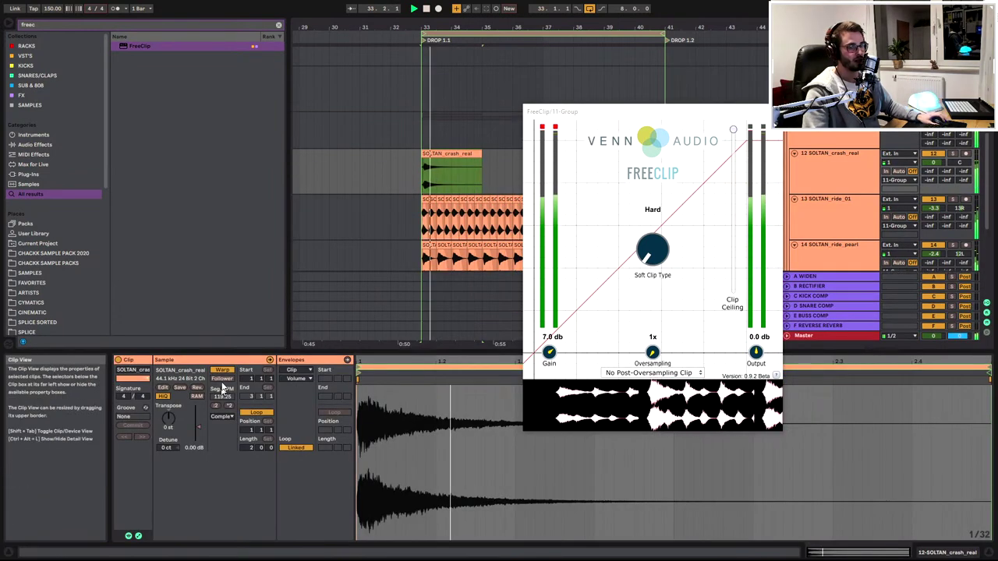
{"action": "left_click", "coordinate": [221, 371]}
{"action": "key", "text": "space"}
{"action": "key", "text": "space"}
{"action": "key", "text": "space"}
{"action": "left_click_drag", "start_coordinate": [168, 421], "coordinate": [169, 417]}
{"action": "key", "text": "space"}
{"action": "key", "text": "space"}
{"action": "key", "text": "space"}
{"action": "key", "text": "space"}
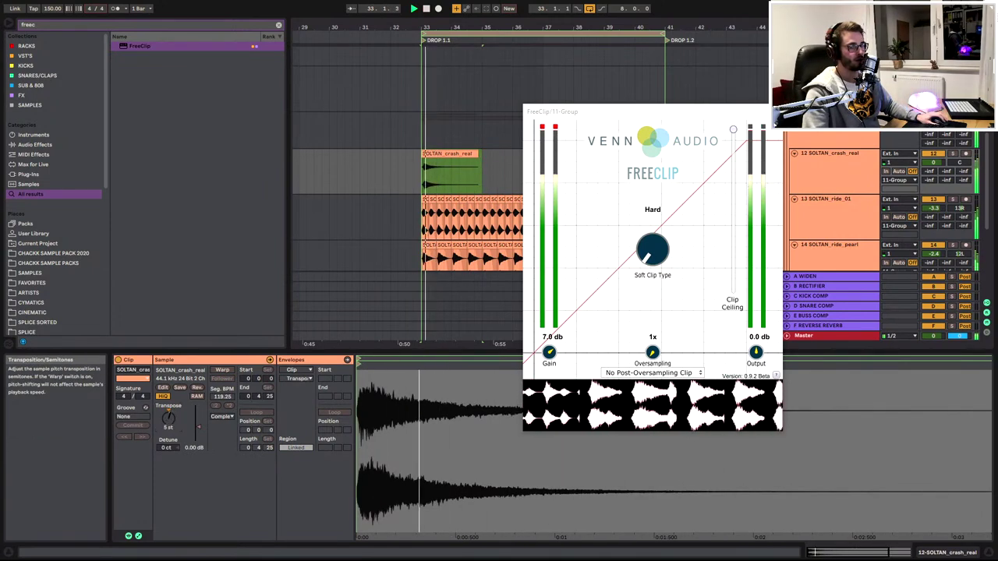
{"action": "key", "text": "space"}
{"action": "key", "text": "space"}
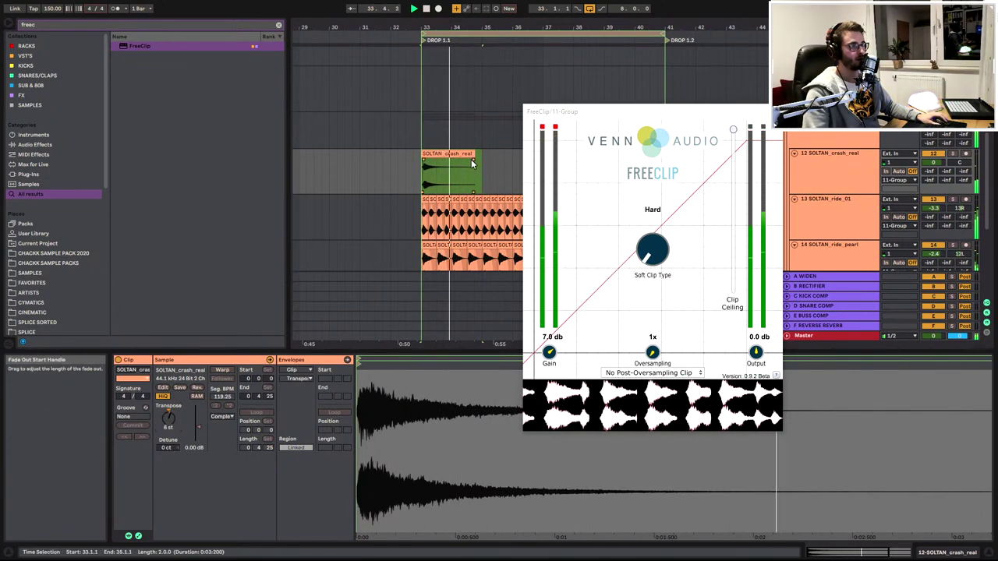
Lengthen the crash clip's fade-out across nearly the whole clip, play the result and close the FreeClip window
{"action": "left_click_drag", "start_coordinate": [470, 159], "coordinate": [423, 164]}
{"action": "scroll", "coordinate": [414, 159], "scroll_direction": "up", "scroll_amount": 3}
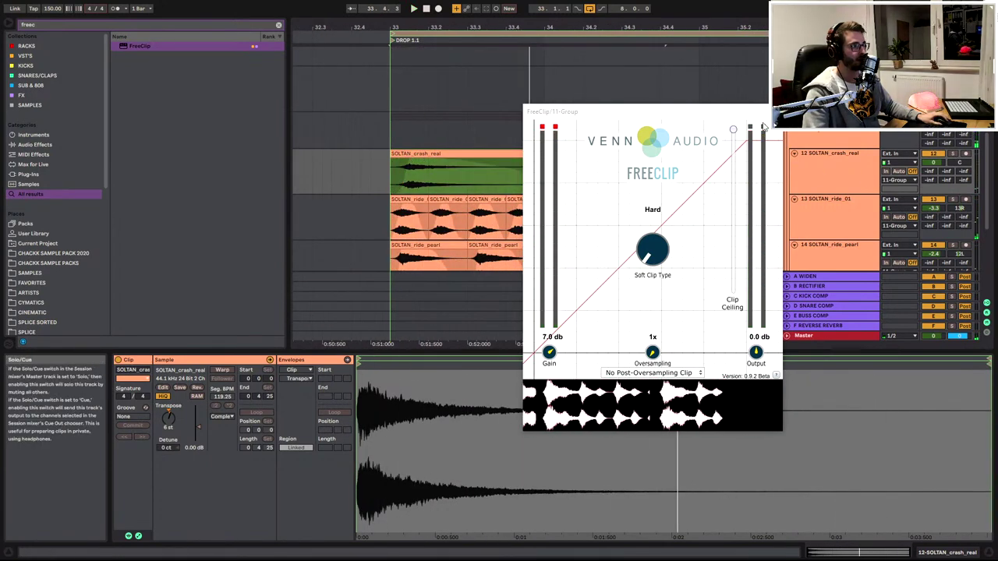
{"action": "scroll", "coordinate": [387, 99], "scroll_direction": "down", "scroll_amount": 3}
{"action": "key", "text": "space"}
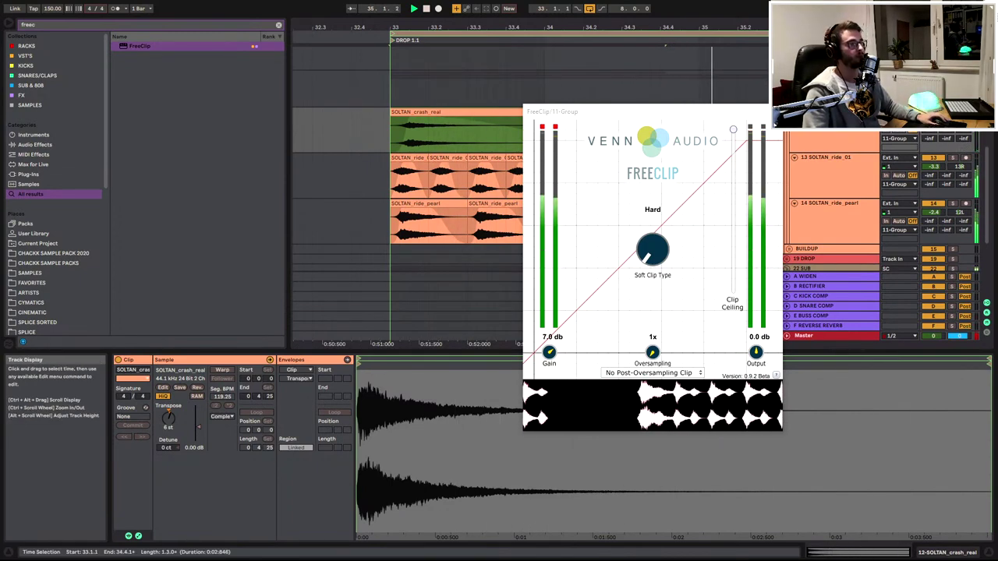
{"action": "left_click", "coordinate": [775, 111]}
Duplicate the four-bar crash and ride patterns from bar 33 so they also fill bars 37 to 41
{"action": "scroll", "coordinate": [642, 176], "scroll_direction": "up", "scroll_amount": 4}
{"action": "left_click_drag", "start_coordinate": [667, 27], "coordinate": [658, 6]}
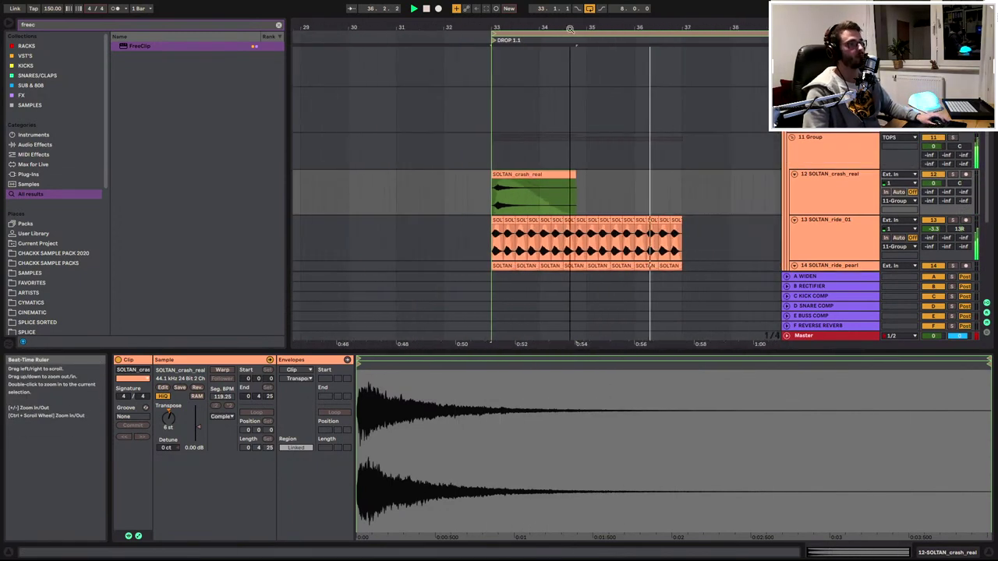
{"action": "double_click", "coordinate": [647, 350]}
{"action": "left_click", "coordinate": [673, 266]}
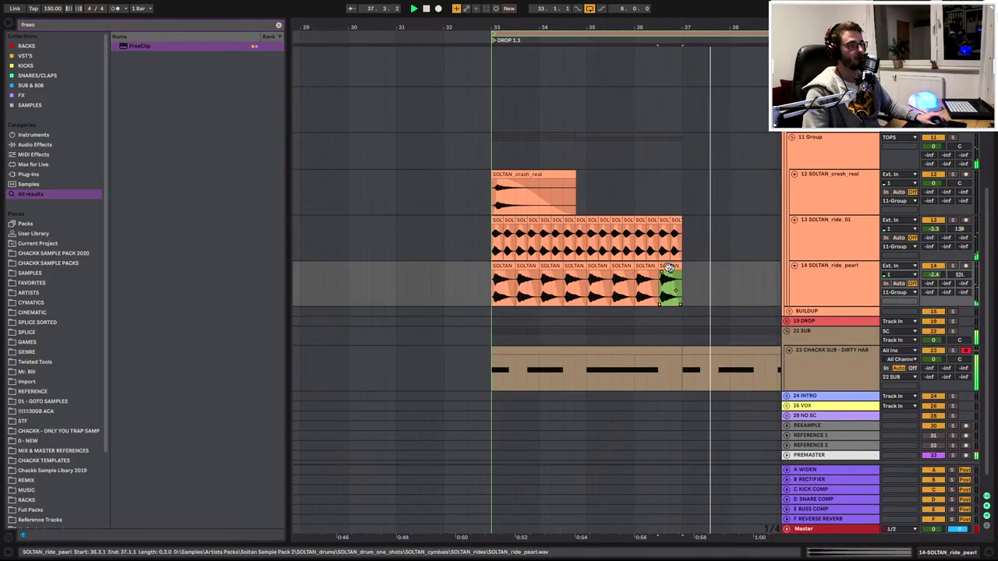
{"action": "left_click", "coordinate": [518, 174], "text": "shift"}
{"action": "key", "text": "ctrl+d"}
{"action": "left_click_drag", "start_coordinate": [538, 27], "coordinate": [600, 8]}
{"action": "scroll", "coordinate": [599, 148], "scroll_direction": "up", "scroll_amount": 3}
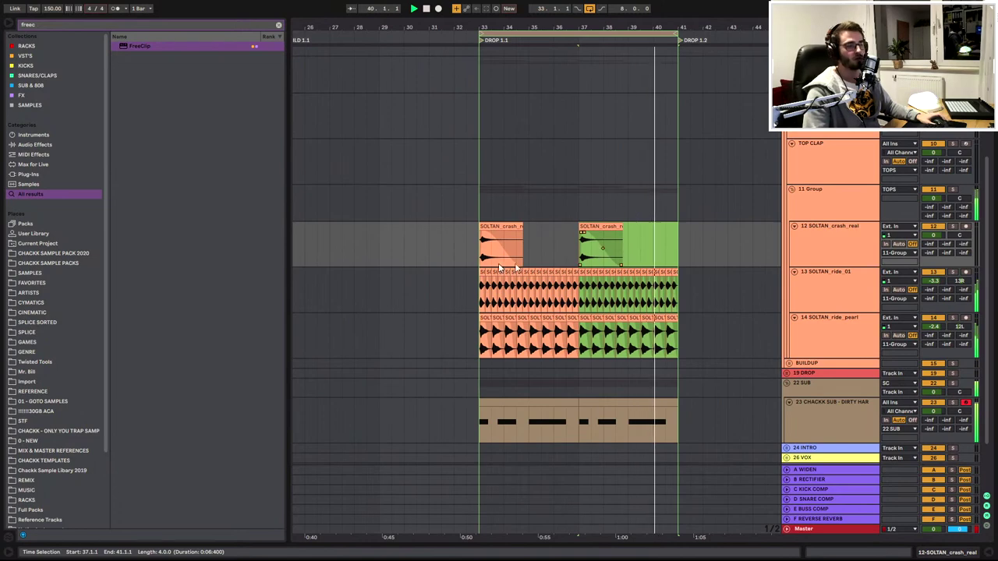
{"action": "scroll", "coordinate": [481, 223], "scroll_direction": "up", "scroll_amount": 2}
{"action": "scroll", "coordinate": [481, 224], "scroll_direction": "down", "scroll_amount": 5}
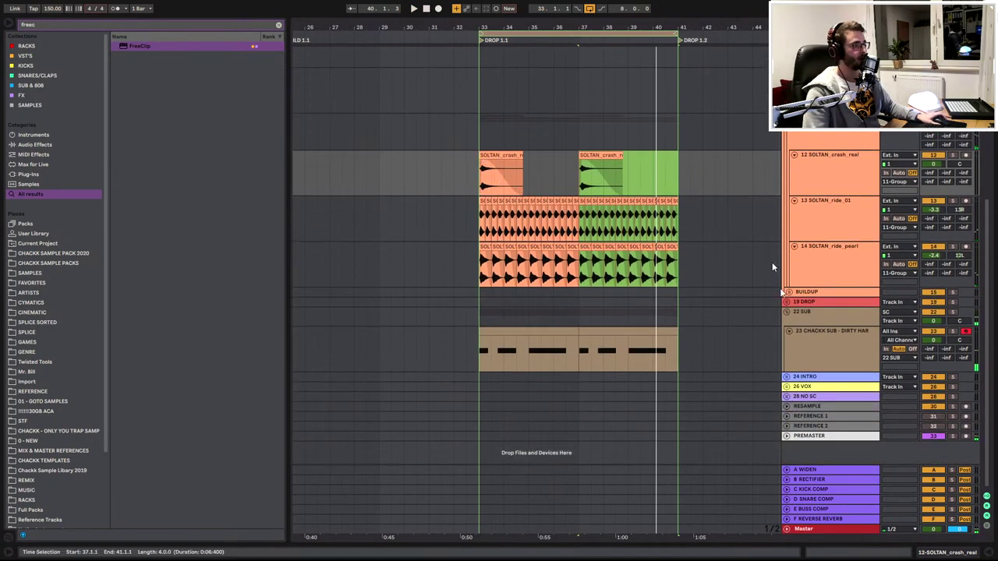
Rename the CHACKK SUB - DIRTY HAR track as SUB, and fold the SUB and TOPS groups
{"action": "left_click", "coordinate": [786, 311]}
{"action": "left_click", "coordinate": [787, 311]}
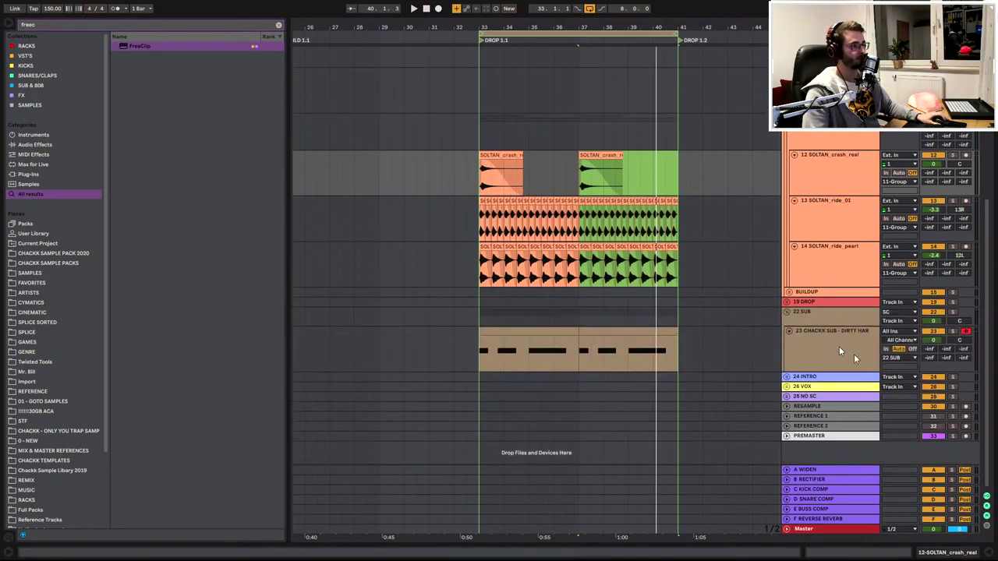
{"action": "left_click", "coordinate": [853, 354]}
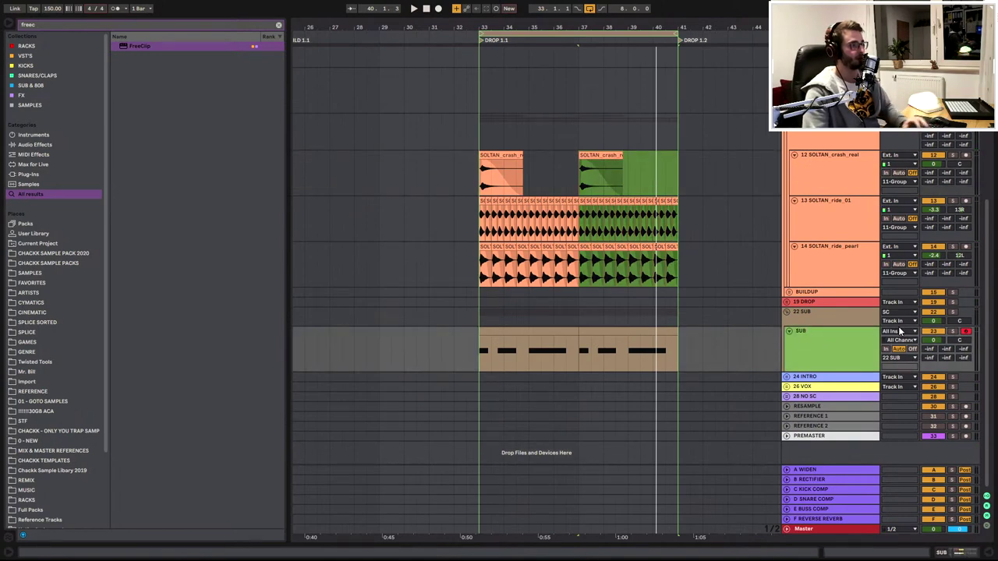
{"action": "left_click", "coordinate": [787, 312]}
{"action": "scroll", "coordinate": [800, 149], "scroll_direction": "up", "scroll_amount": 6}
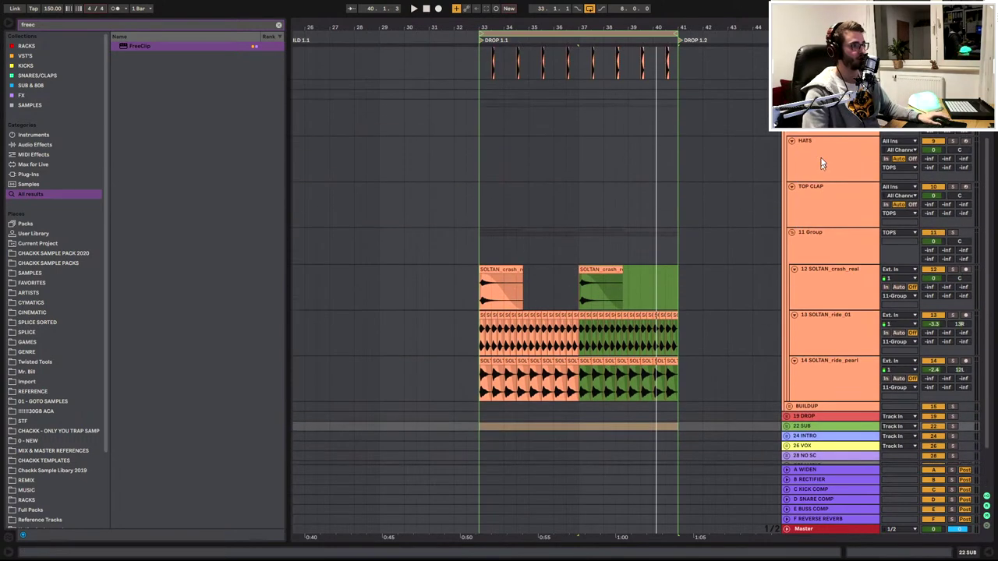
{"action": "left_click", "coordinate": [789, 142]}
{"action": "scroll", "coordinate": [797, 135], "scroll_direction": "down", "scroll_amount": 4}
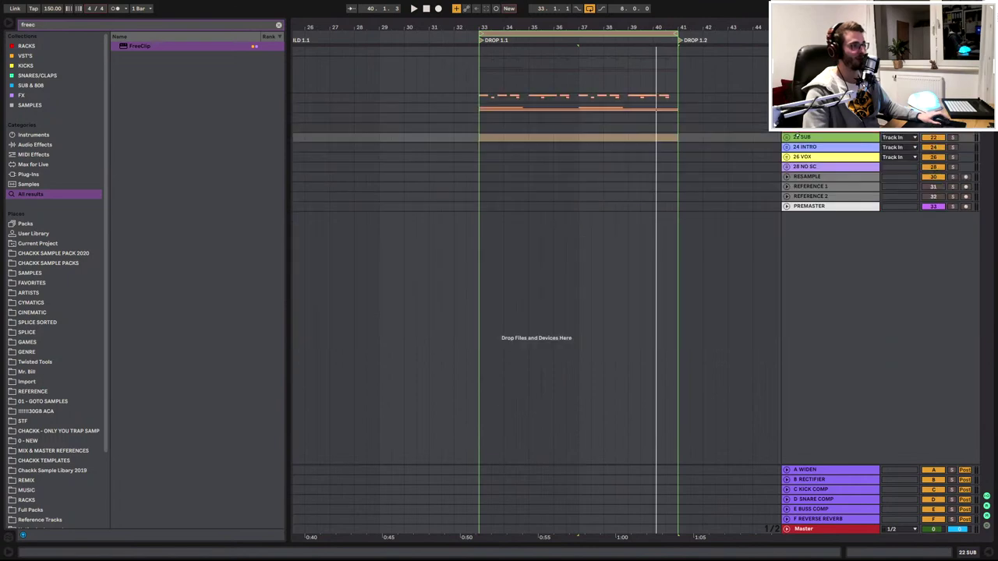
Unfold the SUB group and open its first clip to examine the bass notes
{"action": "left_click", "coordinate": [786, 137]}
{"action": "left_click", "coordinate": [588, 160]}
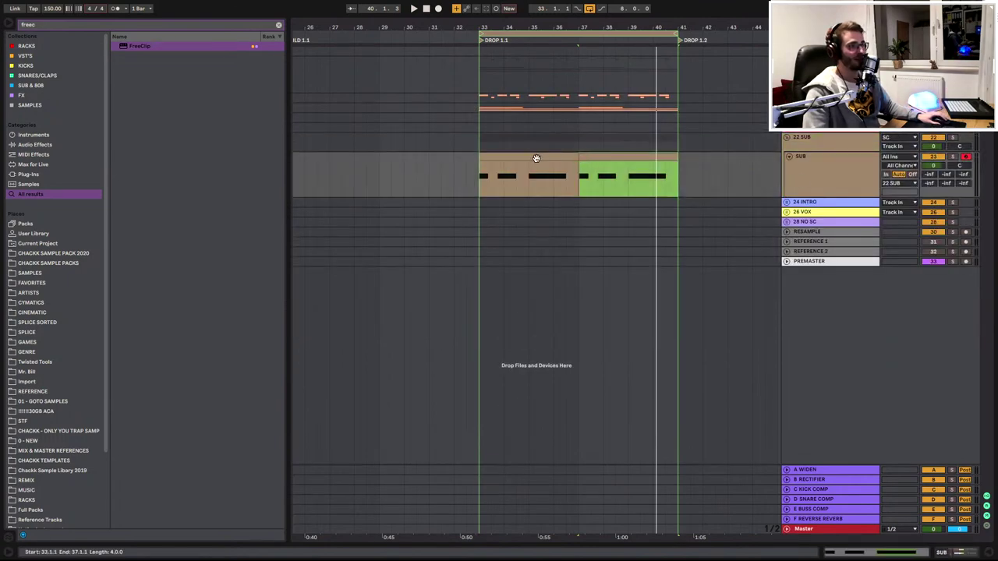
{"action": "double_click", "coordinate": [538, 178]}
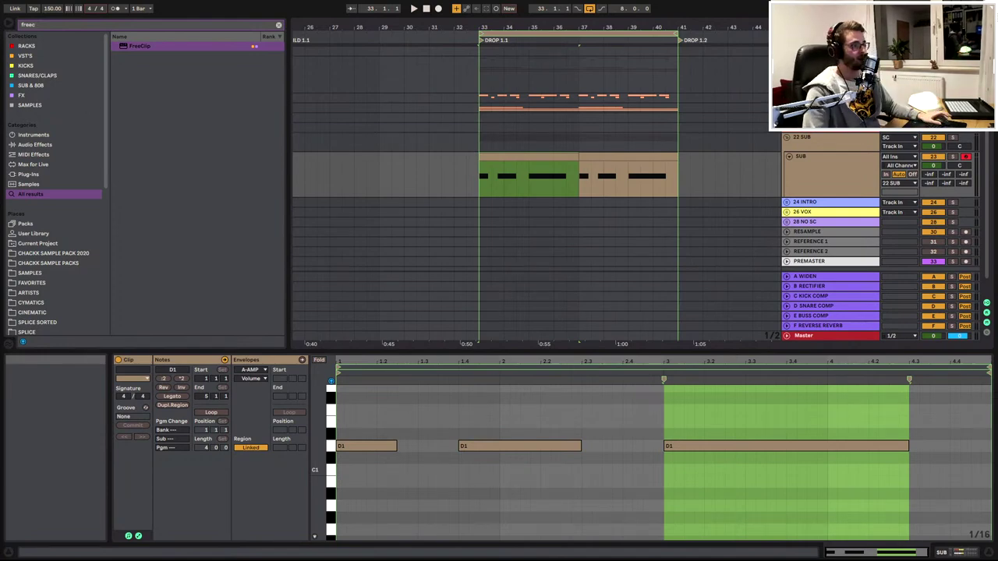
Fold the SUB group, unfold the DROP group and show the BS INIT track's device chain
{"action": "left_click", "coordinate": [842, 176]}
{"action": "key", "text": "Delete"}
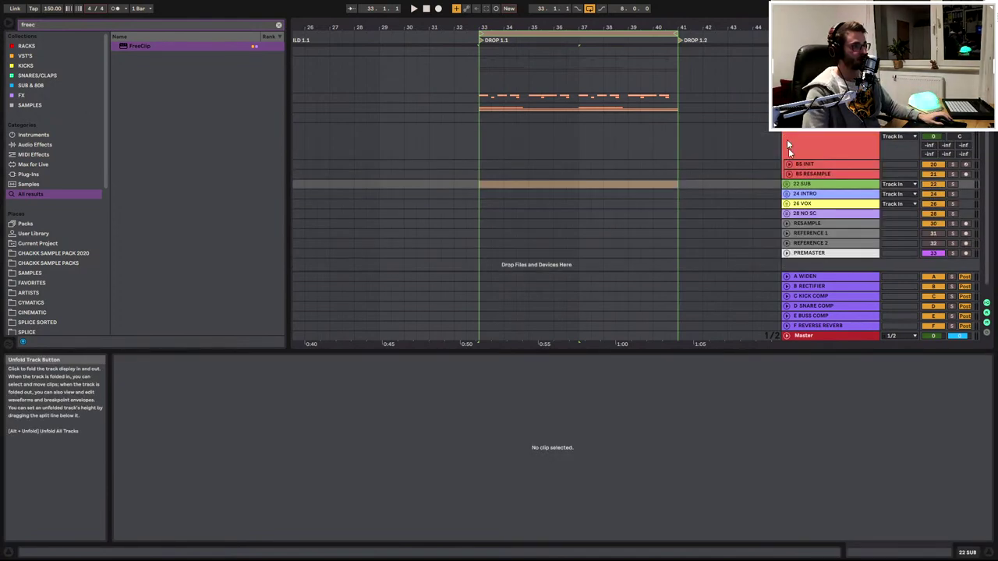
{"action": "double_click", "coordinate": [813, 166]}
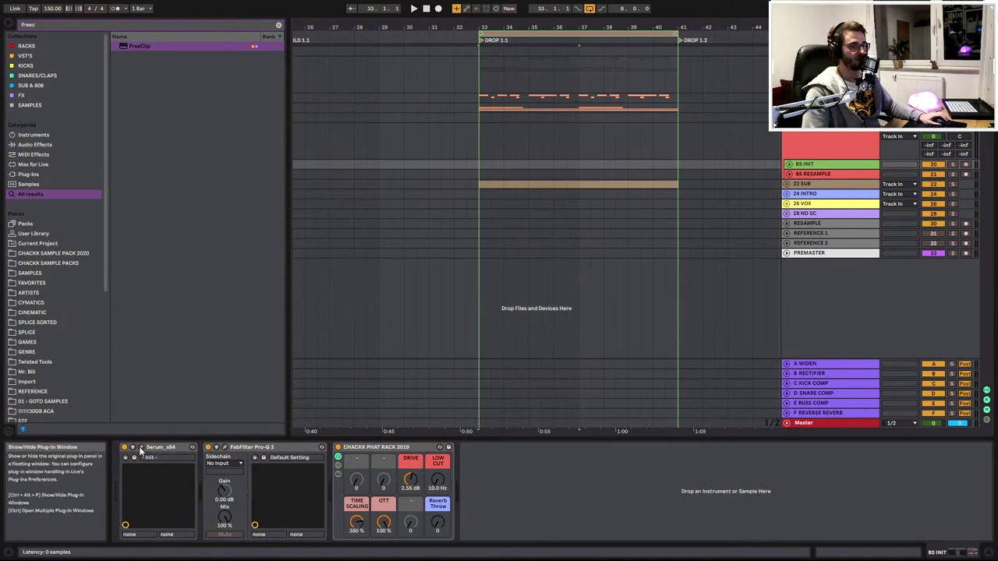
Insert two new audio tracks above BS INIT in the DROP group and fold the BS INIT track
{"action": "left_click", "coordinate": [495, 161]}
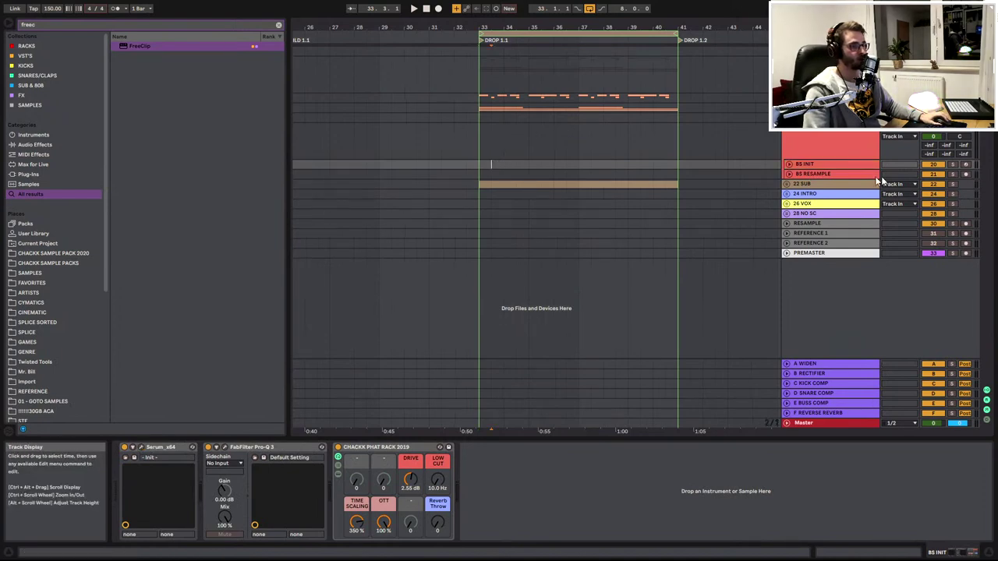
{"action": "left_click", "coordinate": [789, 164]}
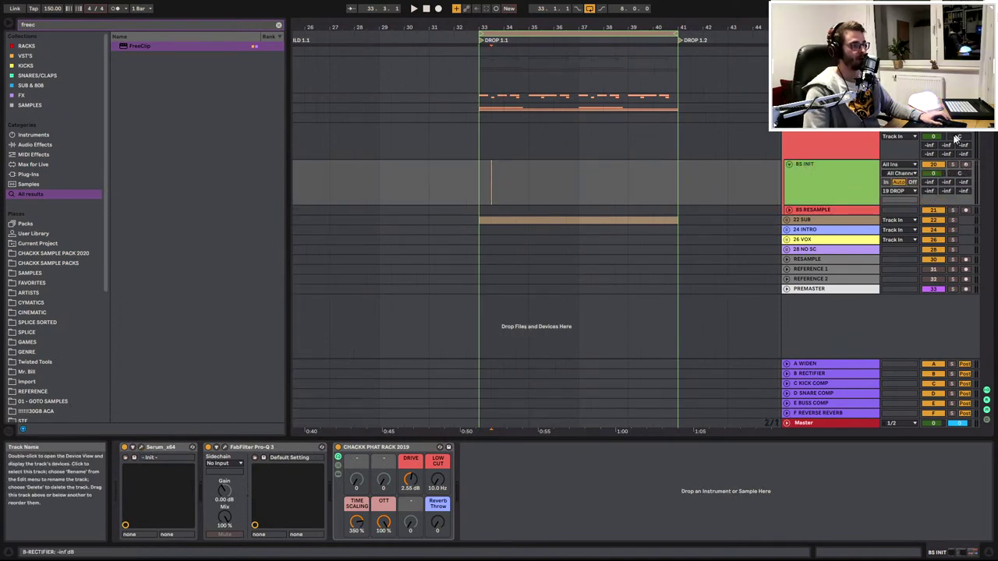
{"action": "key", "text": "ctrl+t"}
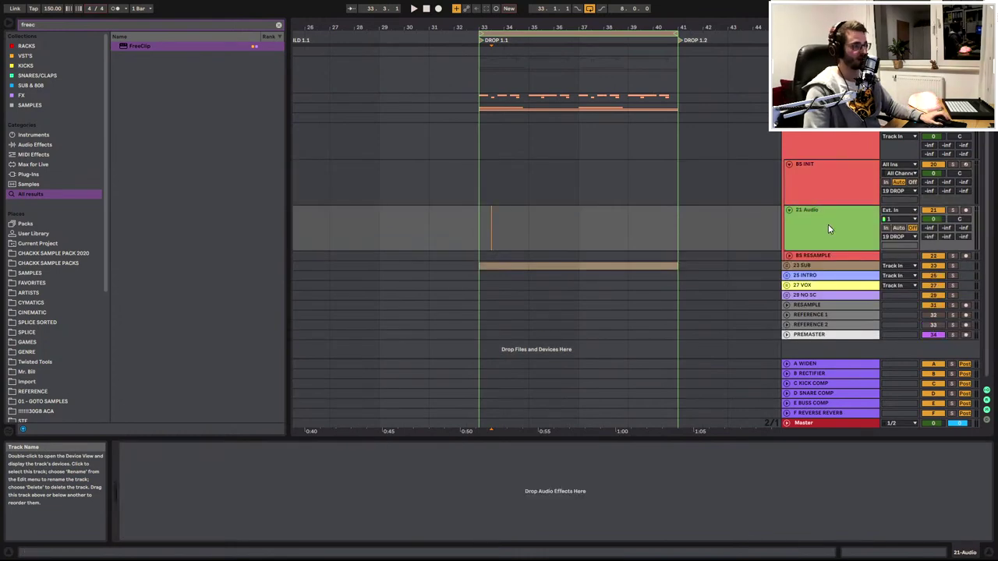
{"action": "key", "text": "ctrl+t"}
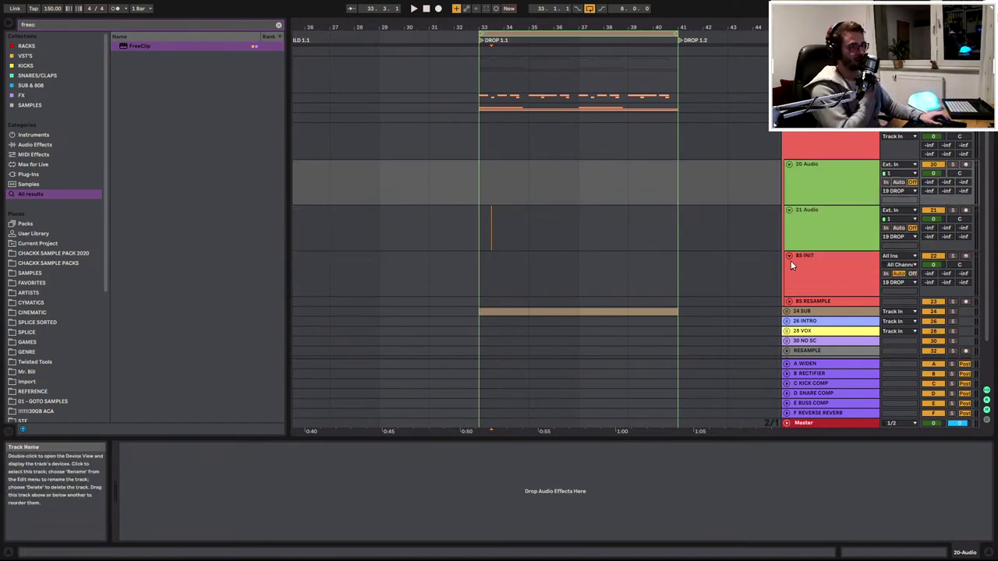
{"action": "left_click", "coordinate": [790, 257]}
Solo track 20 and open the Bass Shots folder under CHACKK - BASS in CHACKK SAMPLE PACK 2020
{"action": "left_click", "coordinate": [278, 25]}
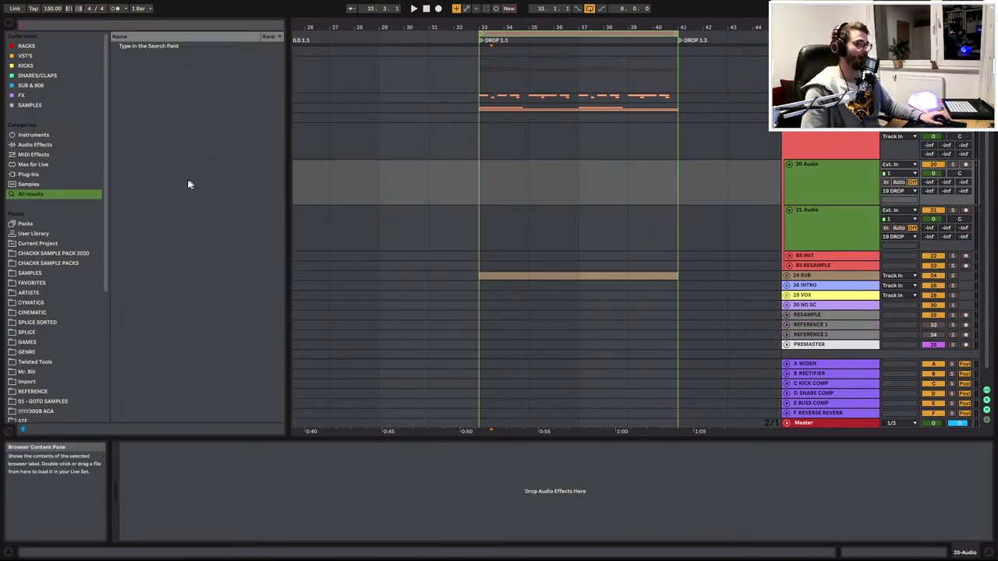
{"action": "left_click", "coordinate": [46, 256]}
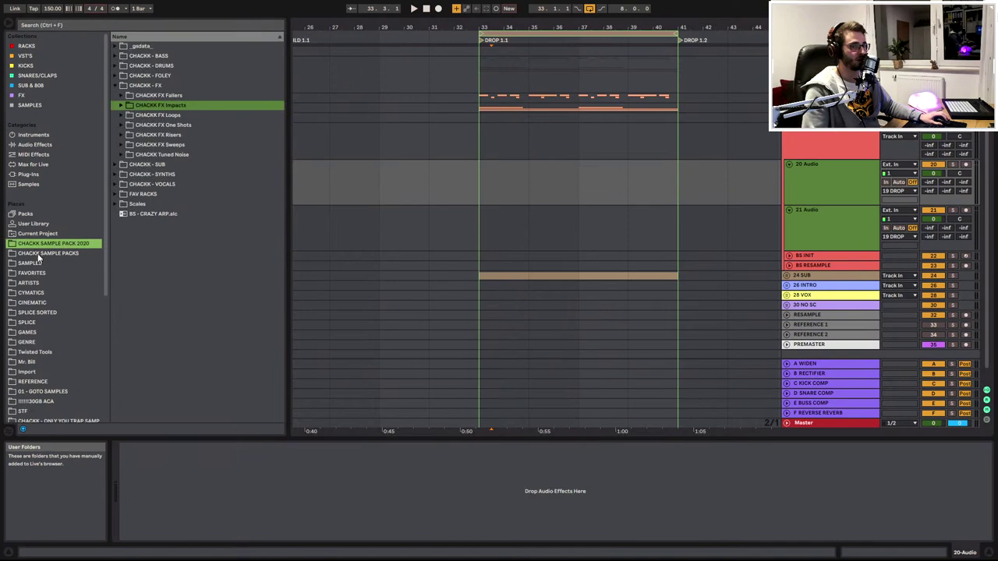
{"action": "left_click", "coordinate": [114, 86]}
{"action": "left_click", "coordinate": [116, 48]}
{"action": "key", "text": "s"}
{"action": "left_click", "coordinate": [116, 57]}
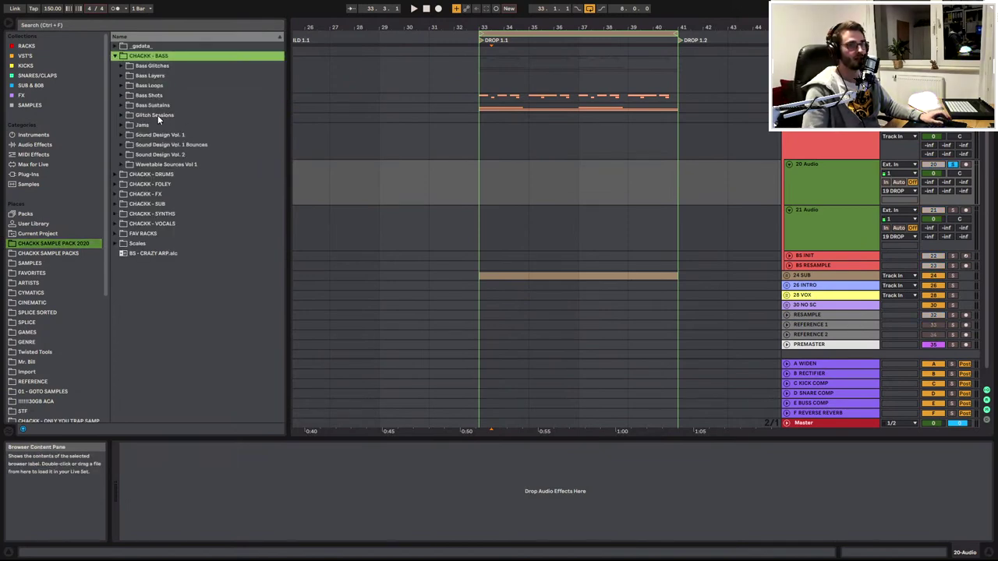
{"action": "left_click", "coordinate": [125, 97]}
{"action": "scroll", "coordinate": [189, 209], "scroll_direction": "down", "scroll_amount": 3}
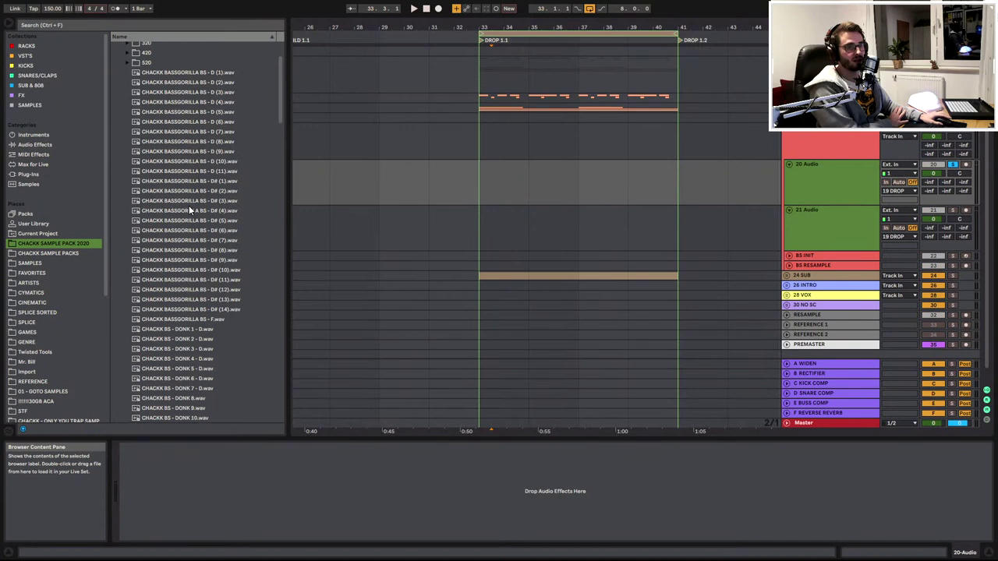
{"action": "scroll", "coordinate": [187, 183], "scroll_direction": "up", "scroll_amount": 3}
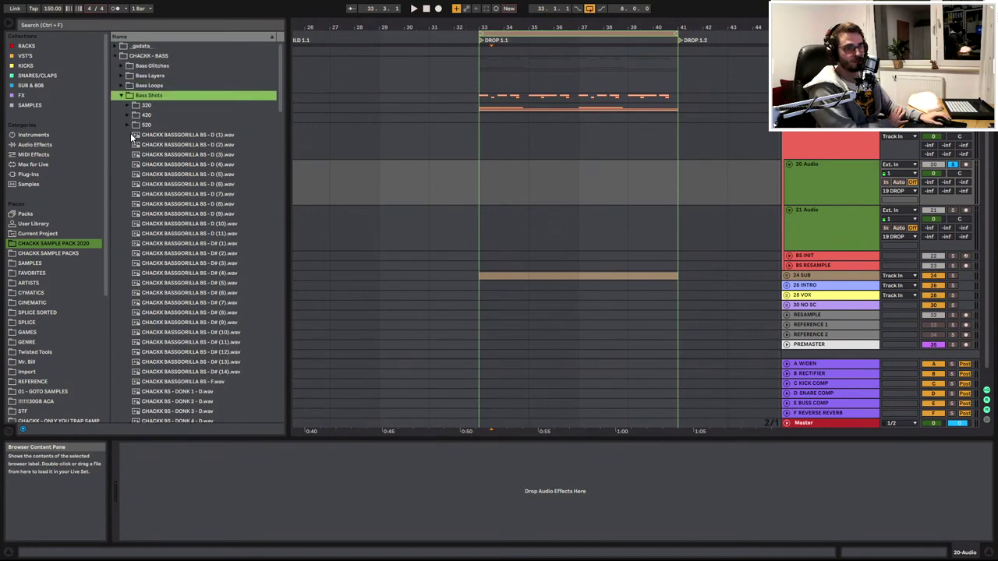
Audition the CHACKK BASSGORILLA BS one-shots in D and D# from the Bass Shots folder
{"action": "left_click", "coordinate": [158, 176]}
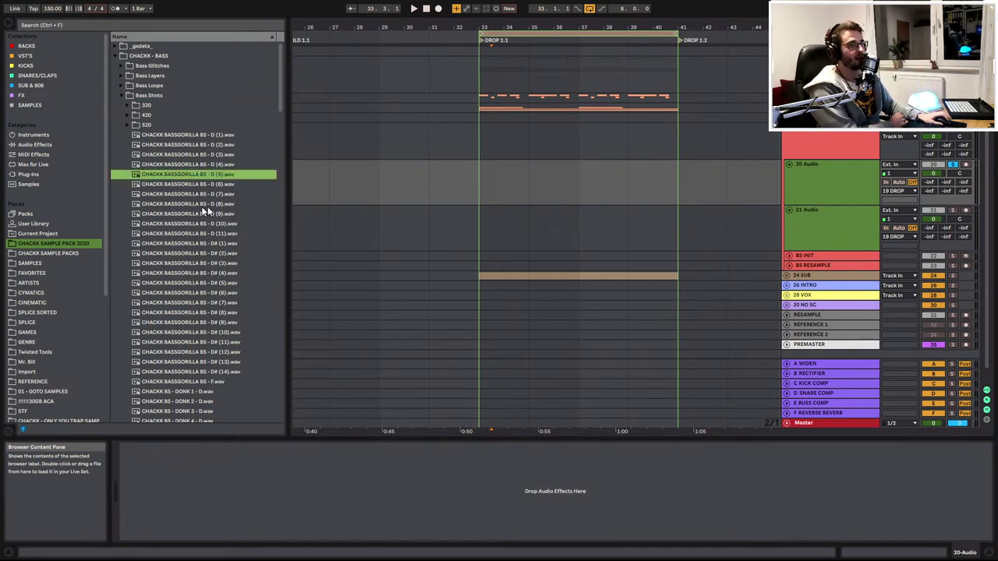
{"action": "key", "text": "Up"}
{"action": "key", "text": "Up"}
{"action": "key", "text": "Up"}
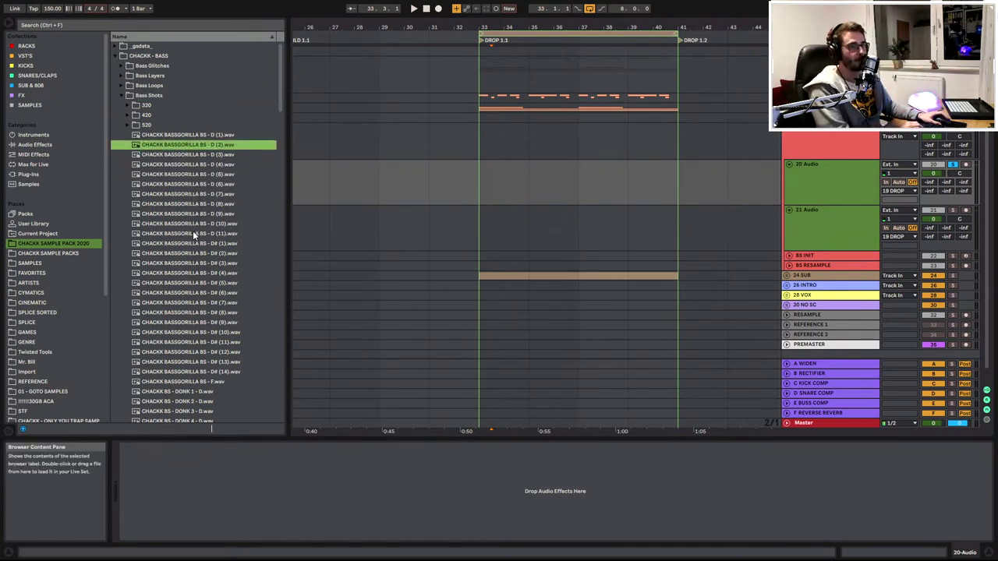
{"action": "left_click", "coordinate": [192, 233]}
{"action": "left_click", "coordinate": [184, 278]}
{"action": "scroll", "coordinate": [184, 274], "scroll_direction": "down", "scroll_amount": 3}
{"action": "left_click", "coordinate": [184, 271]}
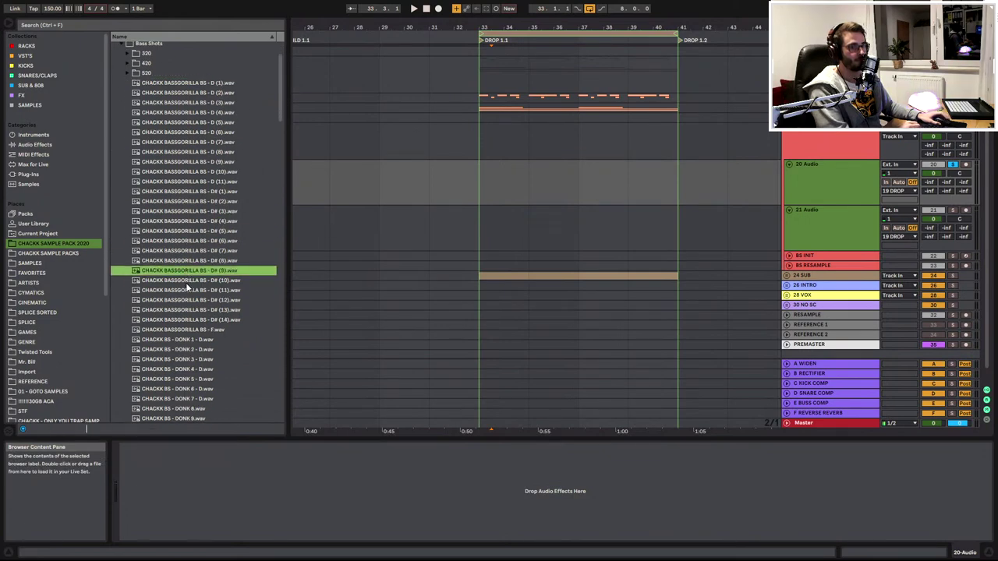
{"action": "left_click", "coordinate": [187, 261]}
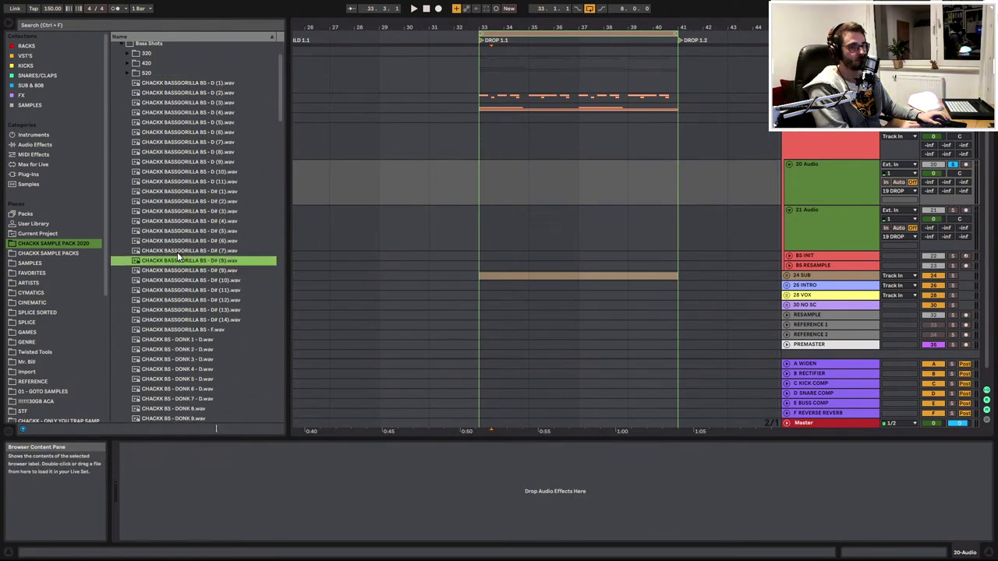
{"action": "left_click", "coordinate": [177, 251]}
{"action": "left_click", "coordinate": [173, 181]}
{"action": "left_click", "coordinate": [176, 173]}
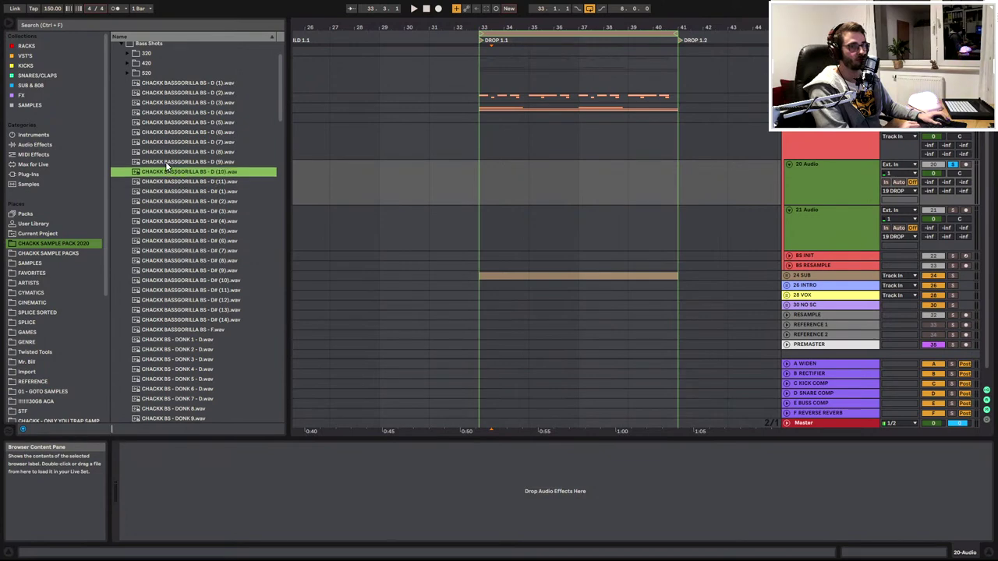
{"action": "left_click", "coordinate": [165, 161]}
{"action": "left_click", "coordinate": [166, 151]}
{"action": "left_click", "coordinate": [166, 133]}
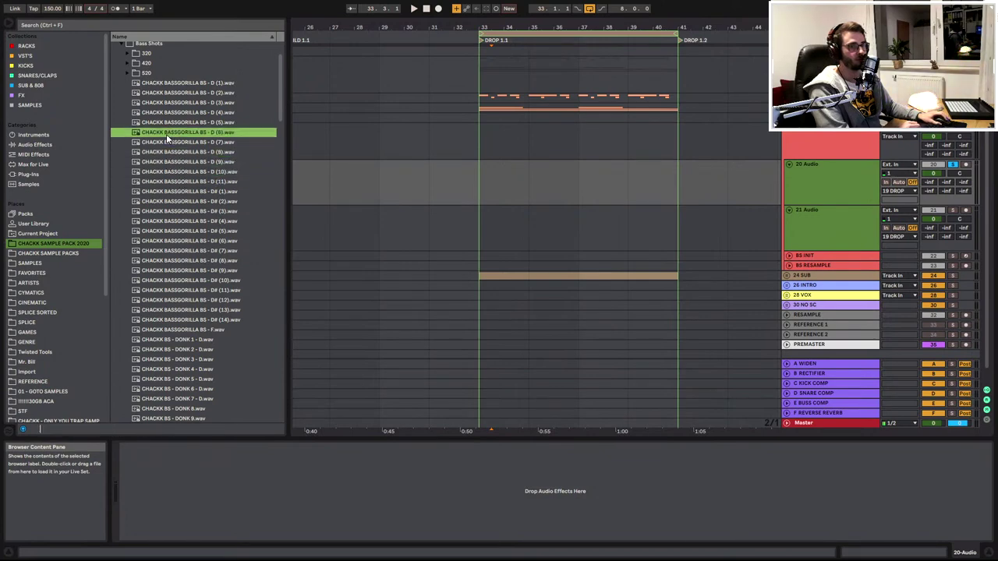
Place CHACKK BASSGORILLA BS - D (4).wav on the first new DROP audio track at bar 33
{"action": "left_click", "coordinate": [181, 112]}
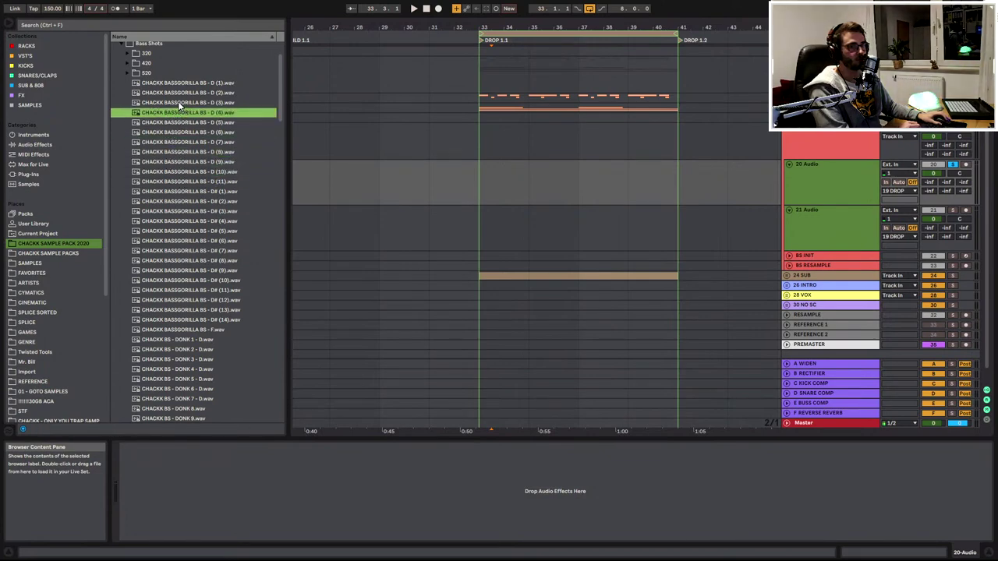
{"action": "left_click", "coordinate": [179, 104]}
{"action": "left_click", "coordinate": [169, 116]}
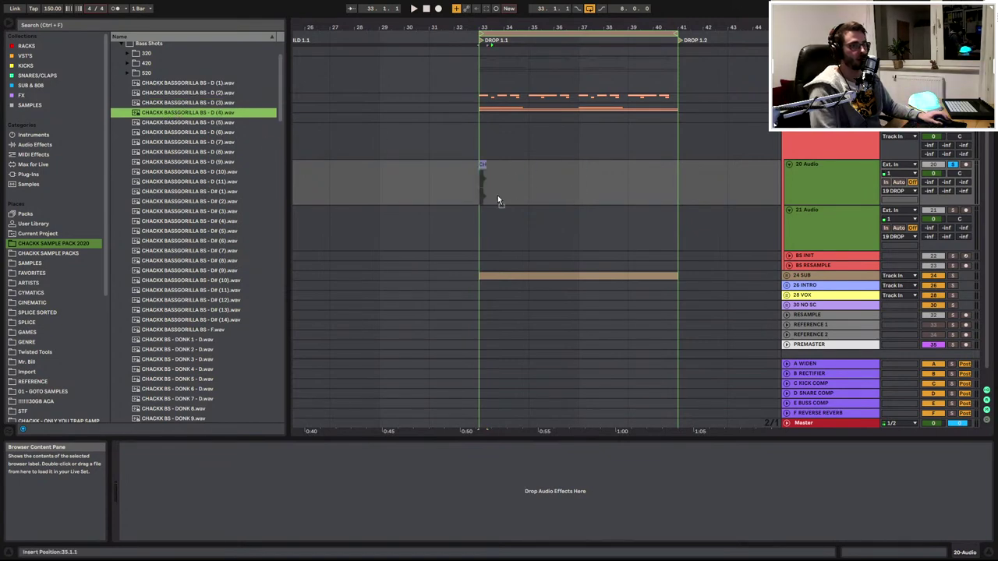
{"action": "scroll", "coordinate": [504, 201], "scroll_direction": "up", "scroll_amount": 3}
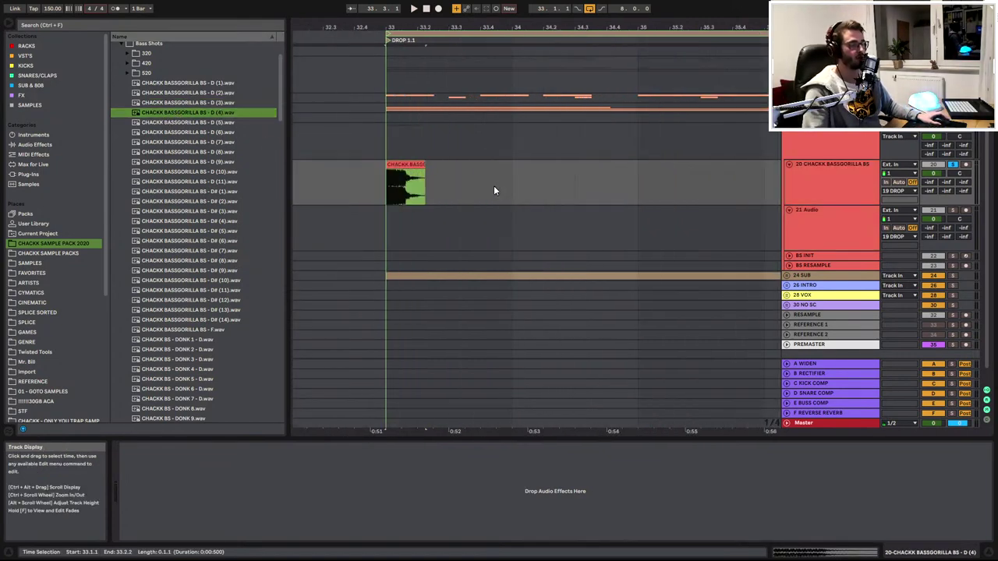
Unfold the SUB group, unsolo the CHACKK BASSGORILLA BS track and play the drop's opening with everything audible
{"action": "left_click", "coordinate": [786, 275]}
{"action": "scroll", "coordinate": [380, 191], "scroll_direction": "down", "scroll_amount": 1}
{"action": "key", "text": "space"}
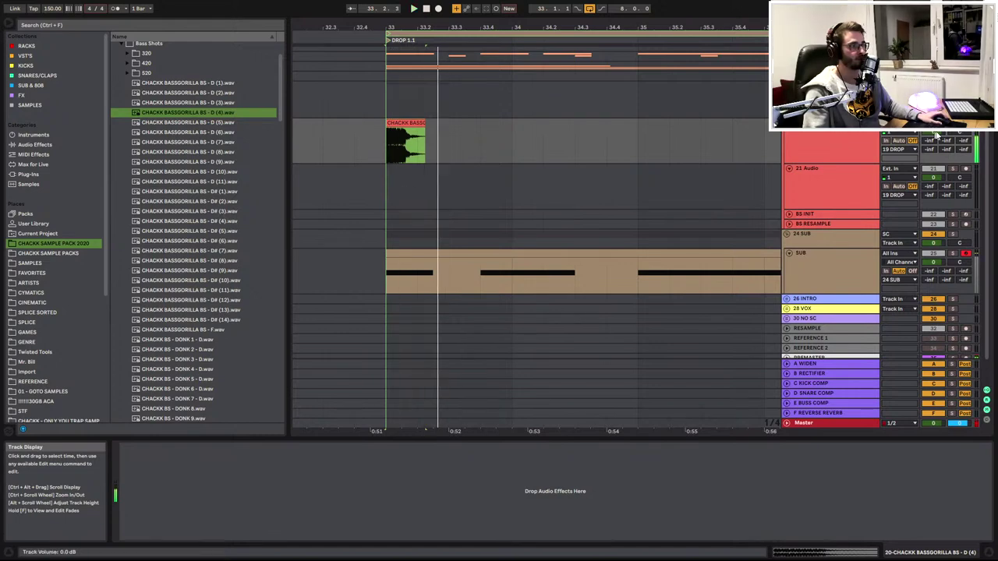
{"action": "left_click", "coordinate": [953, 123]}
{"action": "key", "text": "space"}
{"action": "key", "text": "space"}
{"action": "key", "text": "space"}
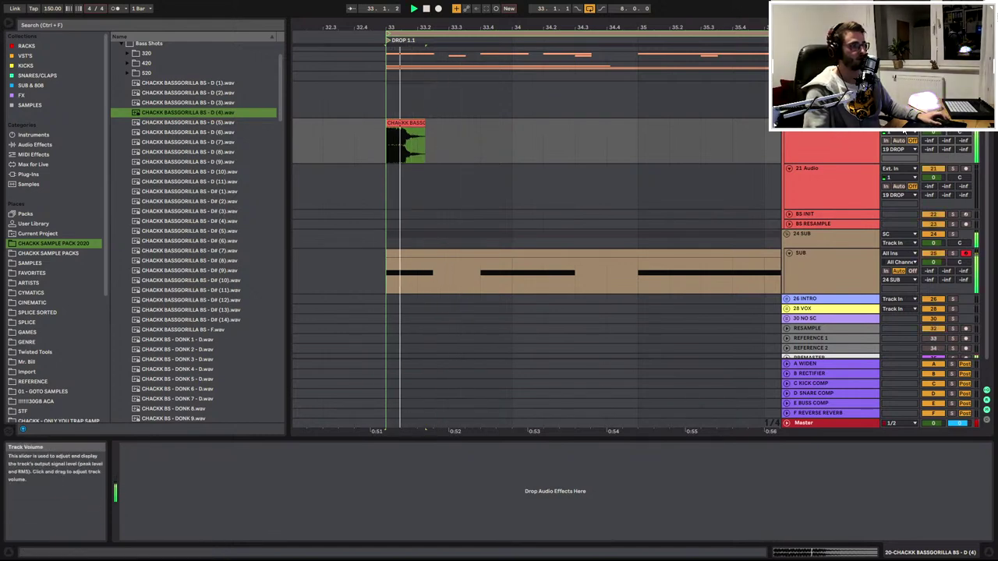
{"action": "scroll", "coordinate": [791, 236], "scroll_direction": "up", "scroll_amount": 6}
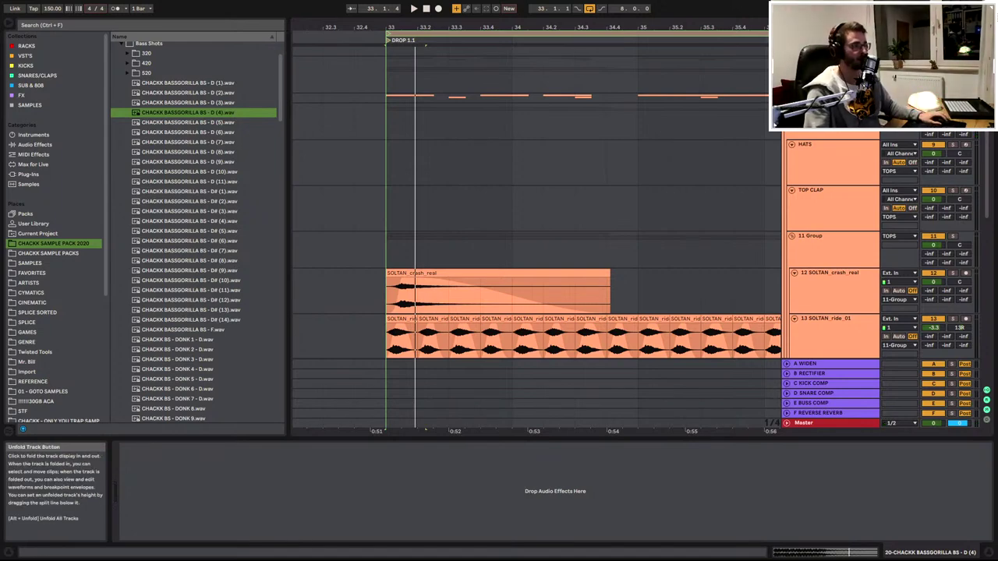
{"action": "scroll", "coordinate": [636, 246], "scroll_direction": "down", "scroll_amount": 5}
{"action": "scroll", "coordinate": [546, 148], "scroll_direction": "down", "scroll_amount": 1}
{"action": "key", "text": "space"}
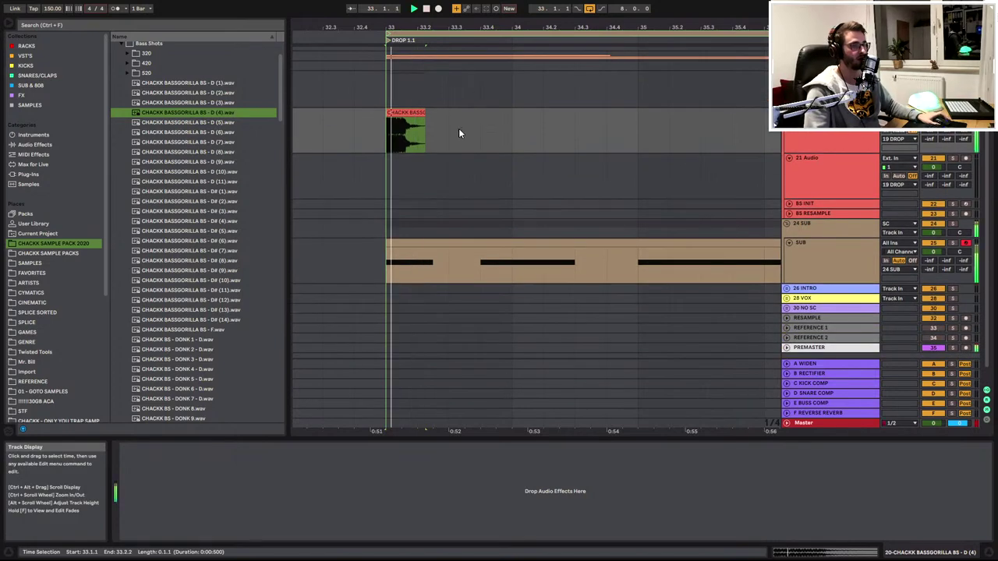
{"action": "scroll", "coordinate": [462, 133], "scroll_direction": "up", "scroll_amount": 1}
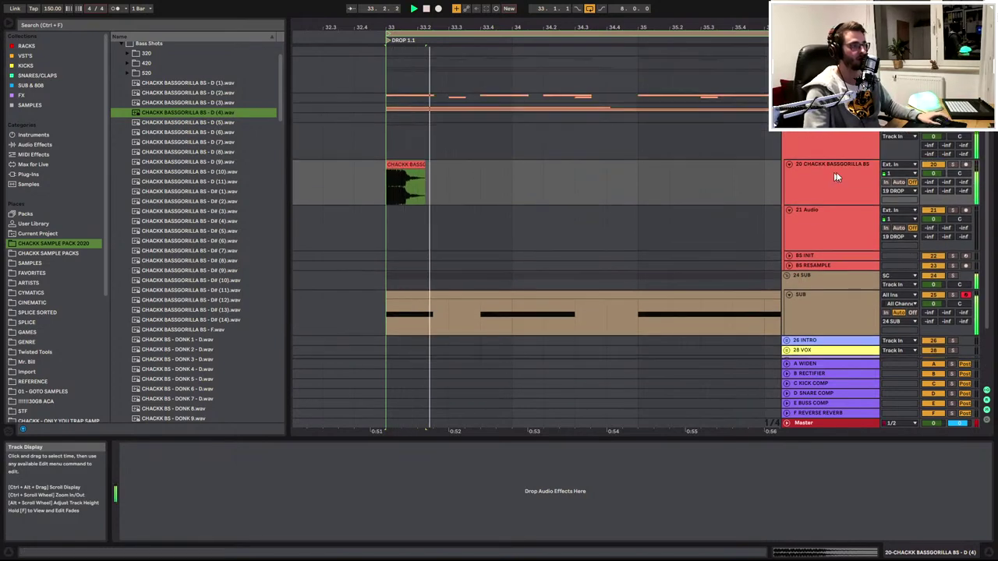
Shorten the first D1 note in the SUB clip to end at 1.2 and play the drop's opening
{"action": "double_click", "coordinate": [419, 296]}
{"action": "key", "text": "space"}
{"action": "left_click_drag", "start_coordinate": [395, 446], "coordinate": [379, 446]}
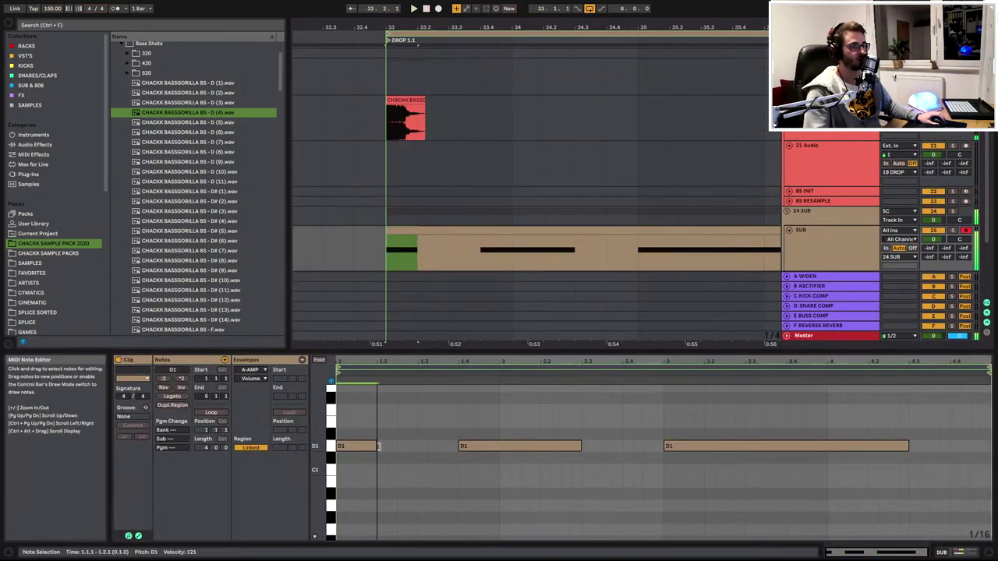
{"action": "key", "text": "space"}
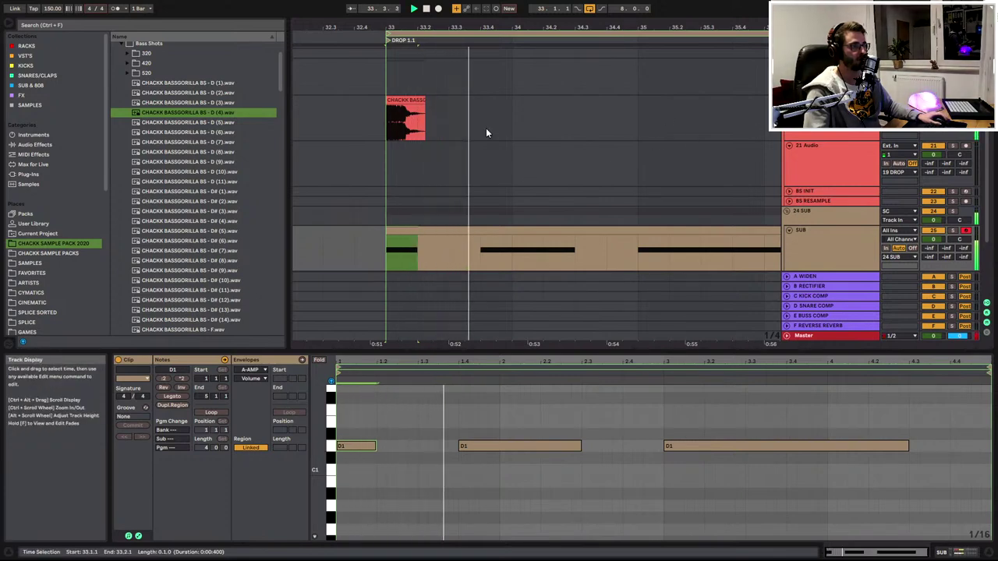
{"action": "key", "text": "space"}
{"action": "key", "text": "space"}
{"action": "key", "text": "space"}
Audition more BASSGORILLA and DONK bass shots from the Bass Shots folder
{"action": "left_click", "coordinate": [210, 160]}
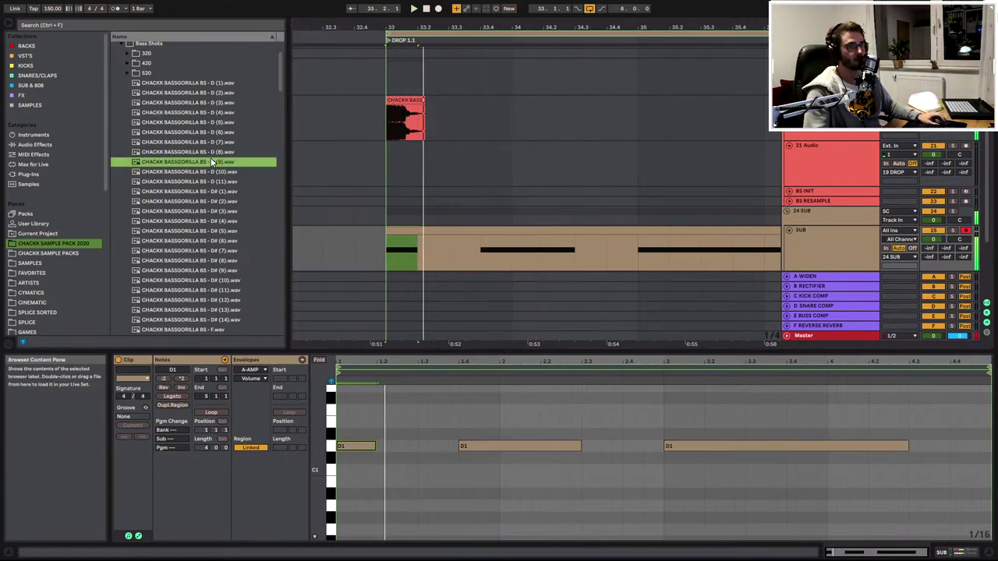
{"action": "scroll", "coordinate": [182, 136], "scroll_direction": "down", "scroll_amount": 1}
{"action": "left_click", "coordinate": [183, 133]}
{"action": "scroll", "coordinate": [192, 140], "scroll_direction": "down", "scroll_amount": 2}
{"action": "left_click", "coordinate": [192, 141]}
{"action": "scroll", "coordinate": [190, 161], "scroll_direction": "down", "scroll_amount": 1}
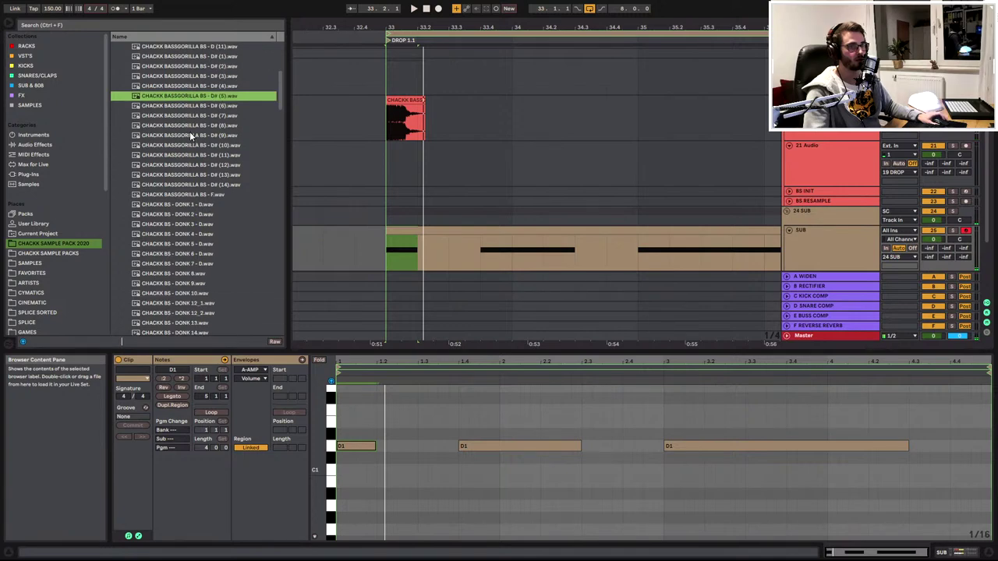
{"action": "left_click", "coordinate": [190, 135]}
{"action": "scroll", "coordinate": [191, 127], "scroll_direction": "down", "scroll_amount": 1}
{"action": "scroll", "coordinate": [191, 127], "scroll_direction": "up", "scroll_amount": 1}
{"action": "left_click", "coordinate": [186, 138]}
{"action": "left_click", "coordinate": [190, 149]}
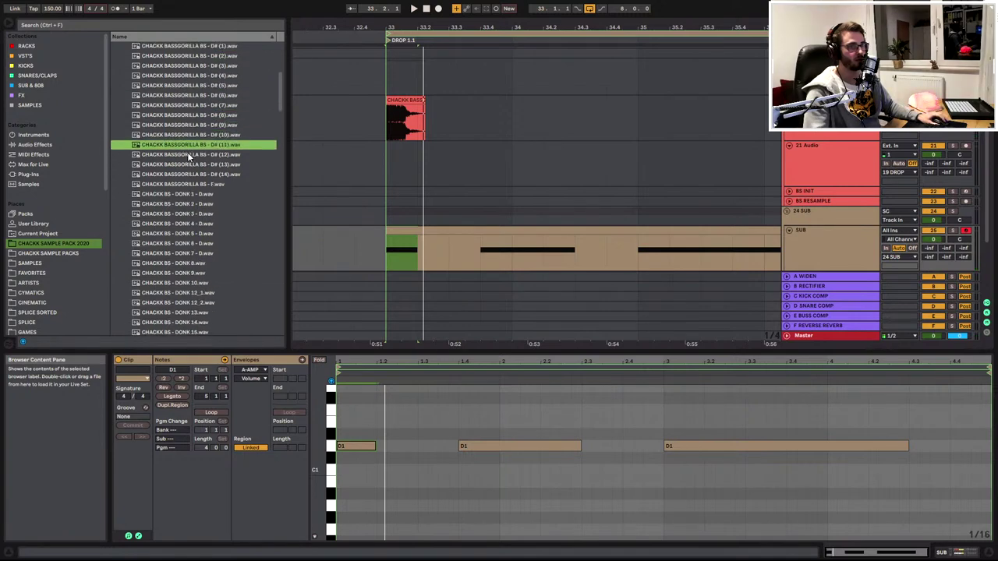
{"action": "scroll", "coordinate": [188, 158], "scroll_direction": "down", "scroll_amount": 1}
{"action": "left_click", "coordinate": [187, 154]}
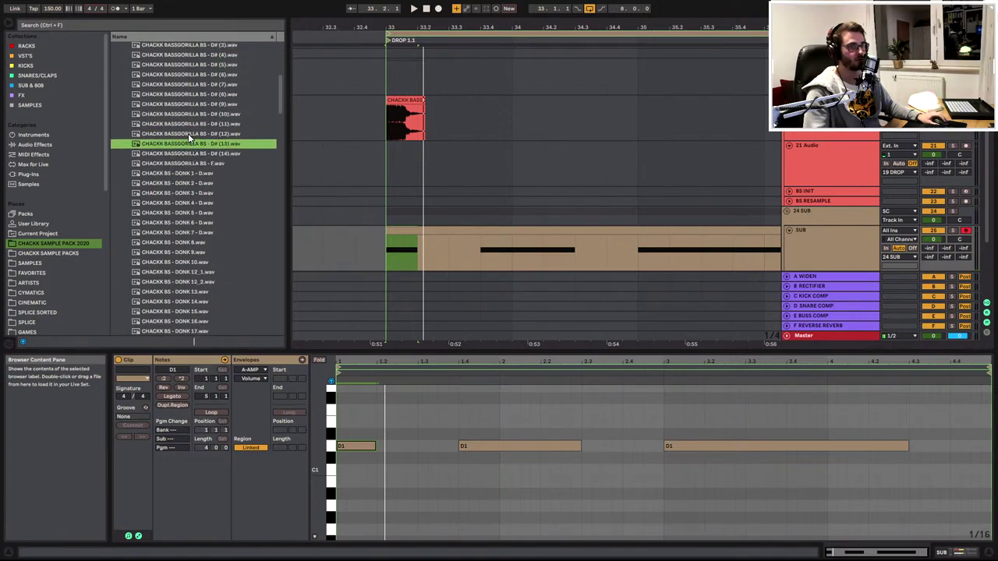
{"action": "left_click", "coordinate": [193, 115]}
{"action": "scroll", "coordinate": [195, 175], "scroll_direction": "down", "scroll_amount": 4}
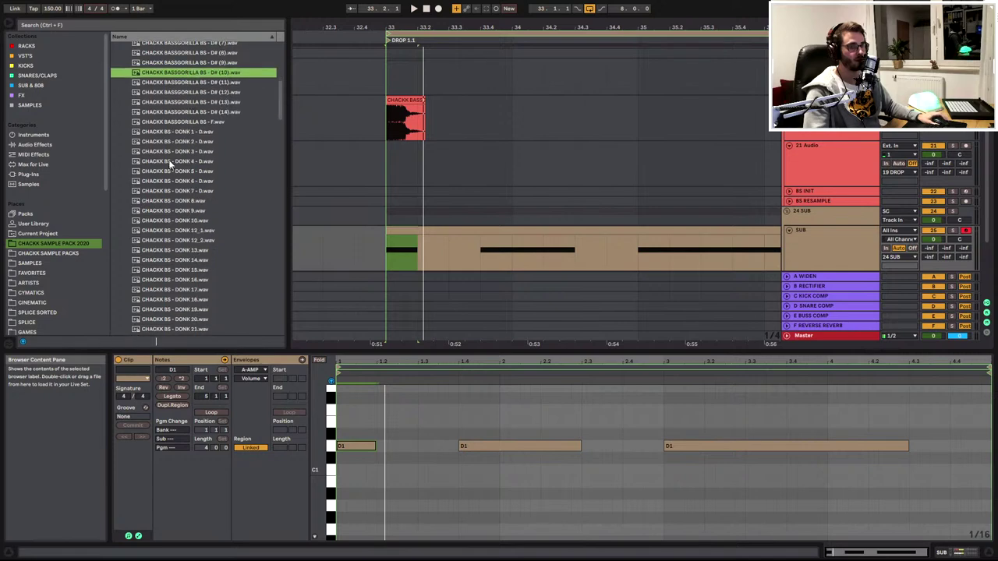
{"action": "left_click", "coordinate": [171, 161]}
{"action": "scroll", "coordinate": [178, 166], "scroll_direction": "down", "scroll_amount": 3}
{"action": "left_click_drag", "start_coordinate": [283, 119], "coordinate": [240, 69]}
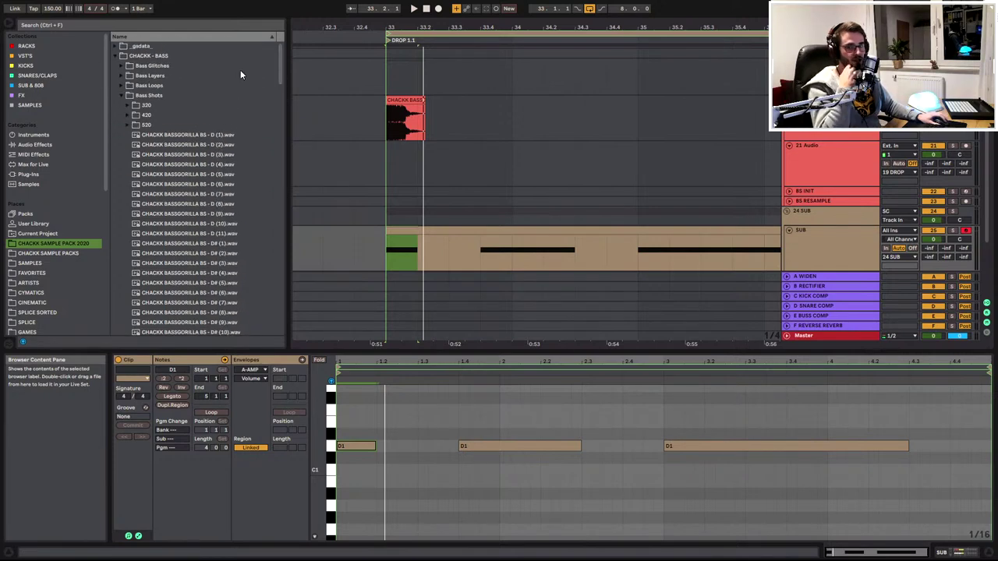
Open the 520 subfolder of Bass Shots and audition a newgentrap bass shot
{"action": "left_click", "coordinate": [127, 126]}
{"action": "scroll", "coordinate": [163, 159], "scroll_direction": "down", "scroll_amount": 2}
{"action": "left_click", "coordinate": [136, 183]}
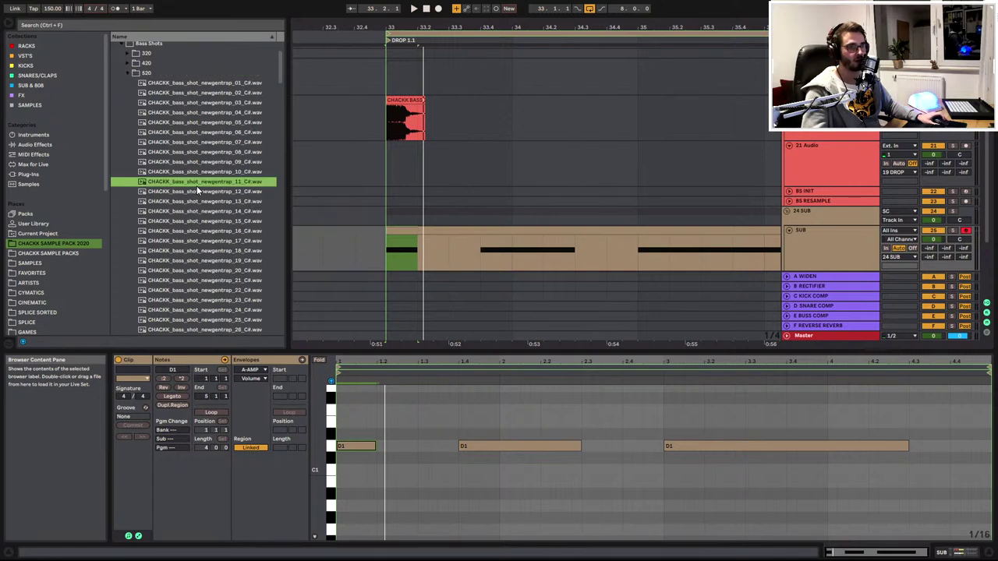
{"action": "scroll", "coordinate": [171, 156], "scroll_direction": "down", "scroll_amount": 1}
{"action": "scroll", "coordinate": [179, 121], "scroll_direction": "up", "scroll_amount": 2}
Place CHACKK_bass_shot_lazer_32_150_F.wav from the 420 subfolder on the CHACKK BASSGORILLA BS track at 35.2.1
{"action": "left_click", "coordinate": [130, 93]}
{"action": "left_click", "coordinate": [127, 85]}
{"action": "left_click", "coordinate": [198, 185]}
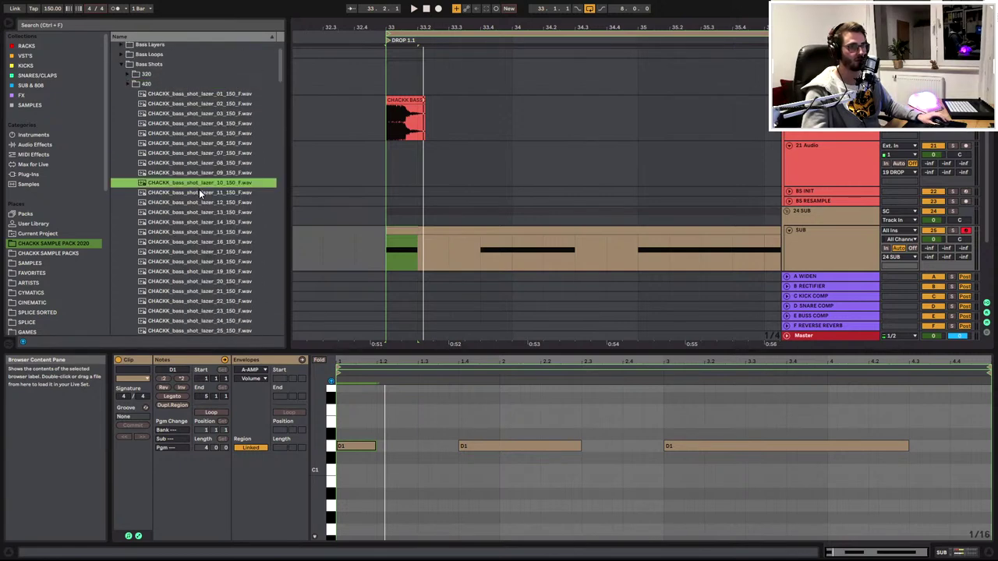
{"action": "scroll", "coordinate": [210, 211], "scroll_direction": "down", "scroll_amount": 5}
{"action": "left_click", "coordinate": [213, 226]}
{"action": "scroll", "coordinate": [214, 230], "scroll_direction": "down", "scroll_amount": 2}
{"action": "scroll", "coordinate": [194, 160], "scroll_direction": "up", "scroll_amount": 2}
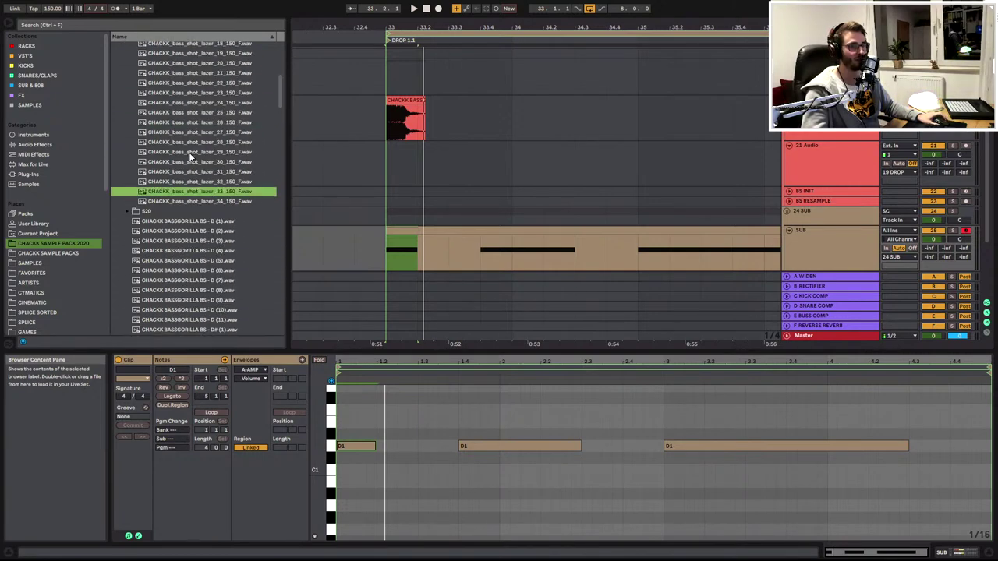
{"action": "left_click", "coordinate": [205, 204]}
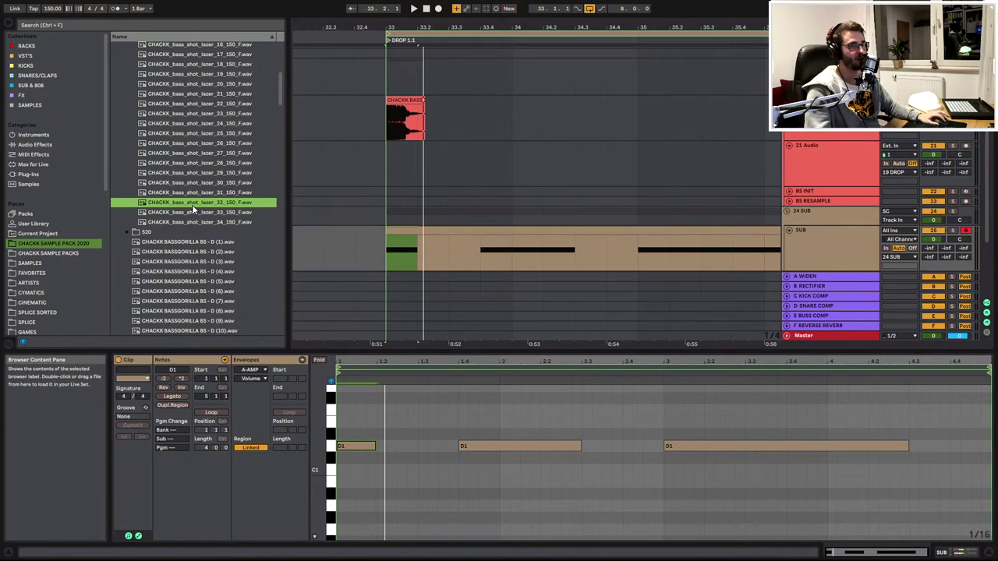
{"action": "left_click_drag", "start_coordinate": [192, 204], "coordinate": [670, 117]}
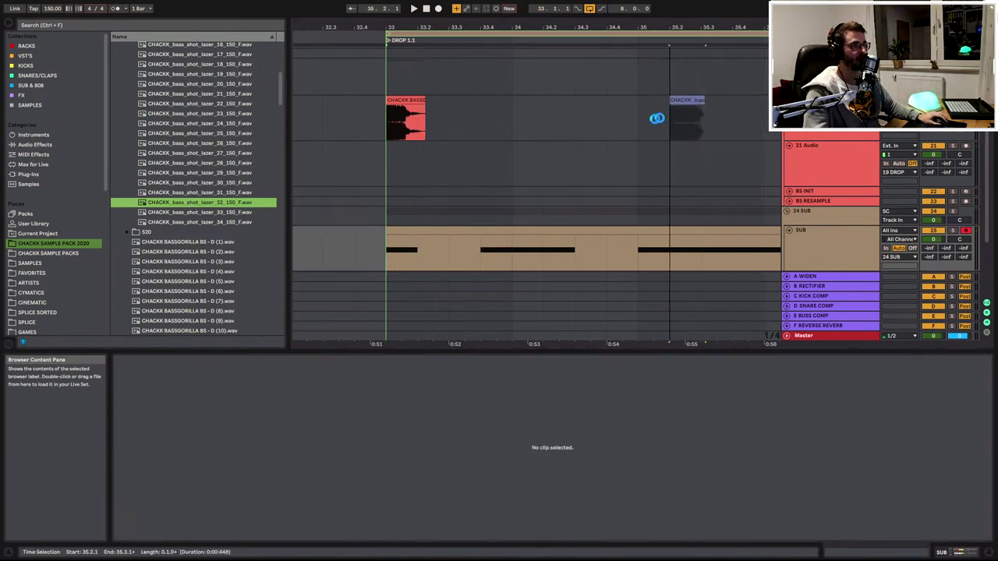
Audition other lazer bass shots in the 420 subfolder, close it and open the 320 subfolder
{"action": "left_click", "coordinate": [211, 144]}
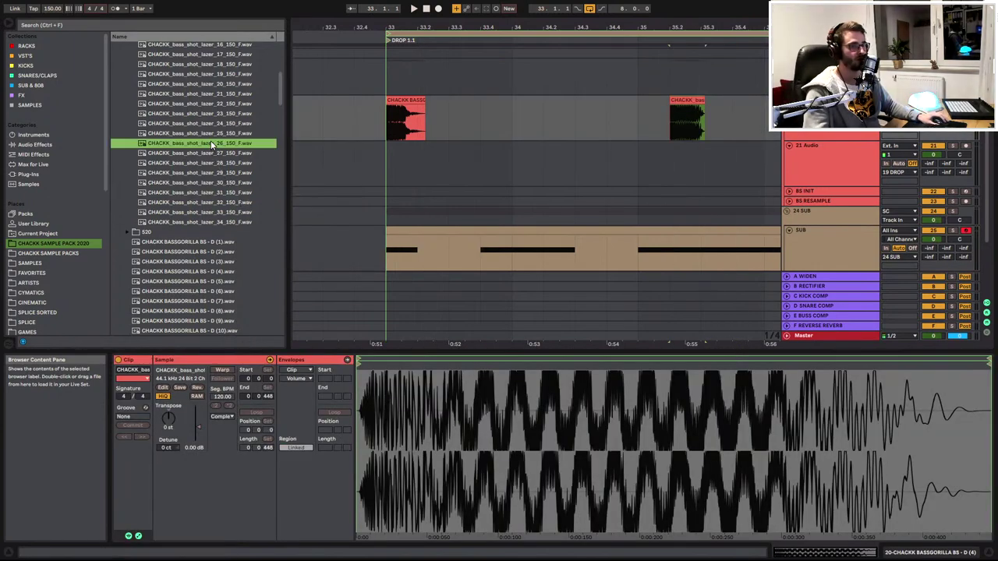
{"action": "scroll", "coordinate": [211, 138], "scroll_direction": "up", "scroll_amount": 3}
{"action": "left_click", "coordinate": [212, 135]}
{"action": "scroll", "coordinate": [211, 136], "scroll_direction": "up", "scroll_amount": 5}
{"action": "left_click", "coordinate": [170, 135]}
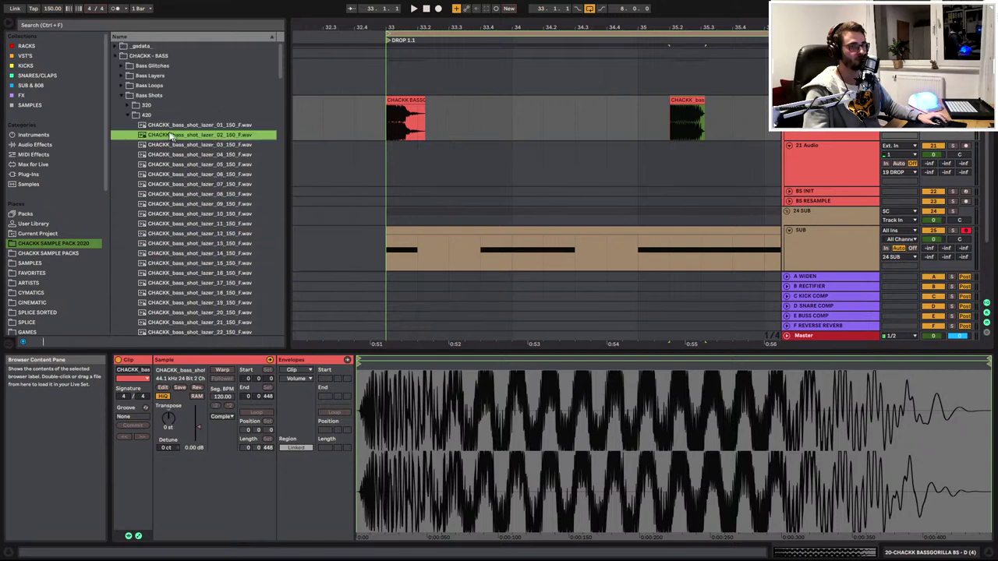
{"action": "left_click", "coordinate": [144, 127]}
{"action": "left_click", "coordinate": [127, 115]}
{"action": "left_click", "coordinate": [127, 106]}
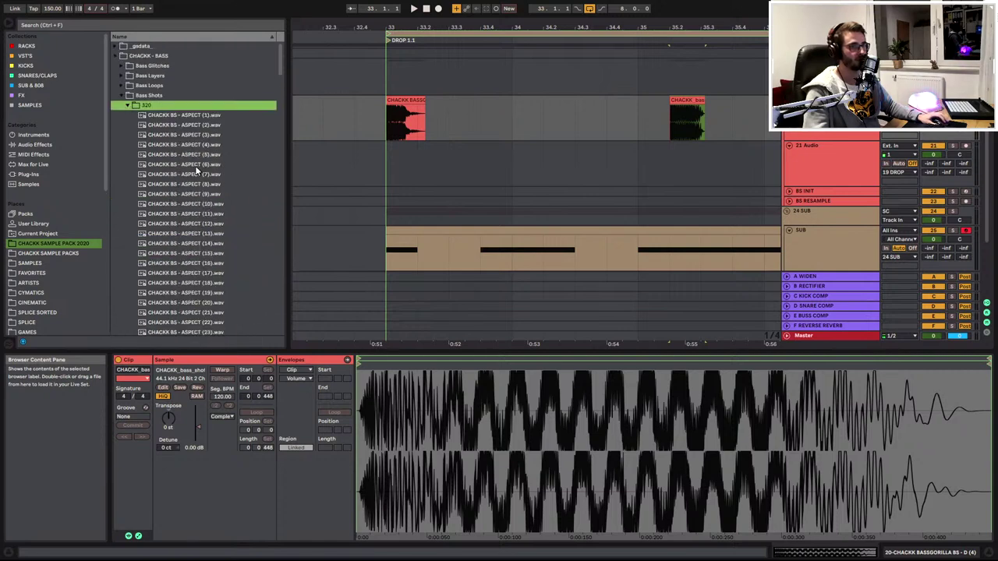
Audition bass shots in the 320 subfolder of Bass Shots, including CHACKK BS - DONKY 2.wav and CHACKK BS - SPLATTER.wav
{"action": "scroll", "coordinate": [246, 172], "scroll_direction": "down", "scroll_amount": 12}
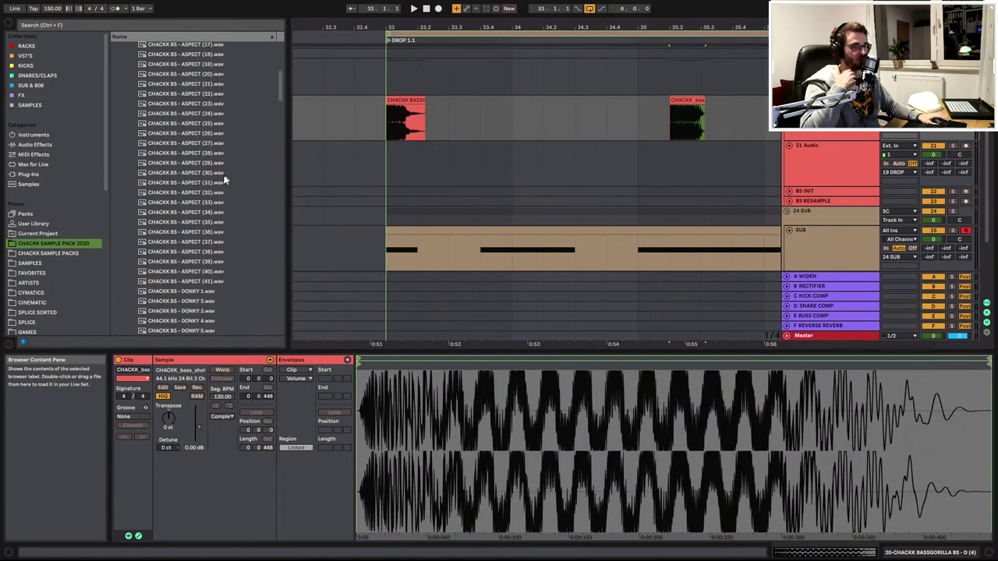
{"action": "scroll", "coordinate": [211, 185], "scroll_direction": "up", "scroll_amount": 5}
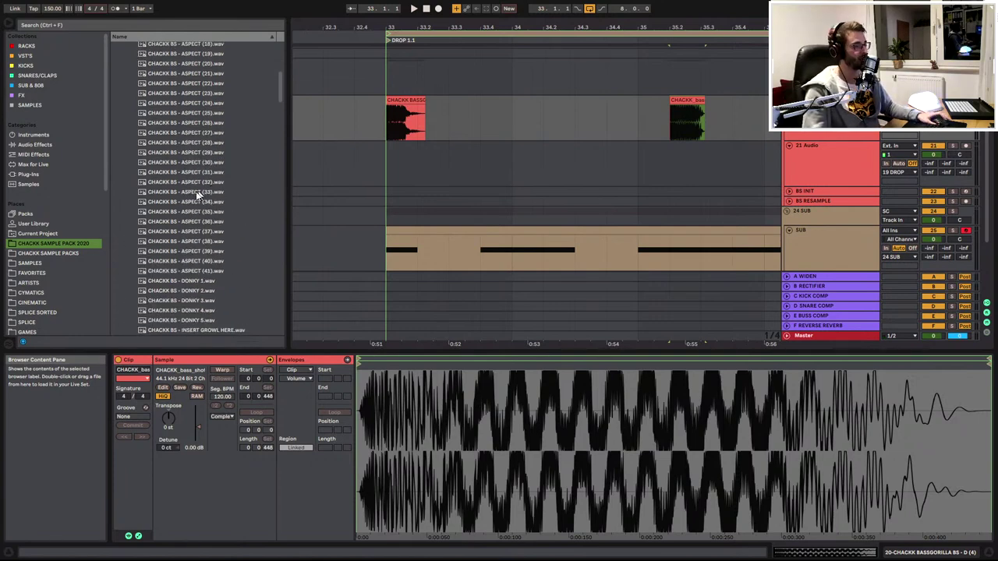
{"action": "left_click", "coordinate": [223, 225]}
{"action": "scroll", "coordinate": [192, 227], "scroll_direction": "down", "scroll_amount": 3}
{"action": "left_click", "coordinate": [192, 199]}
{"action": "left_click", "coordinate": [187, 230]}
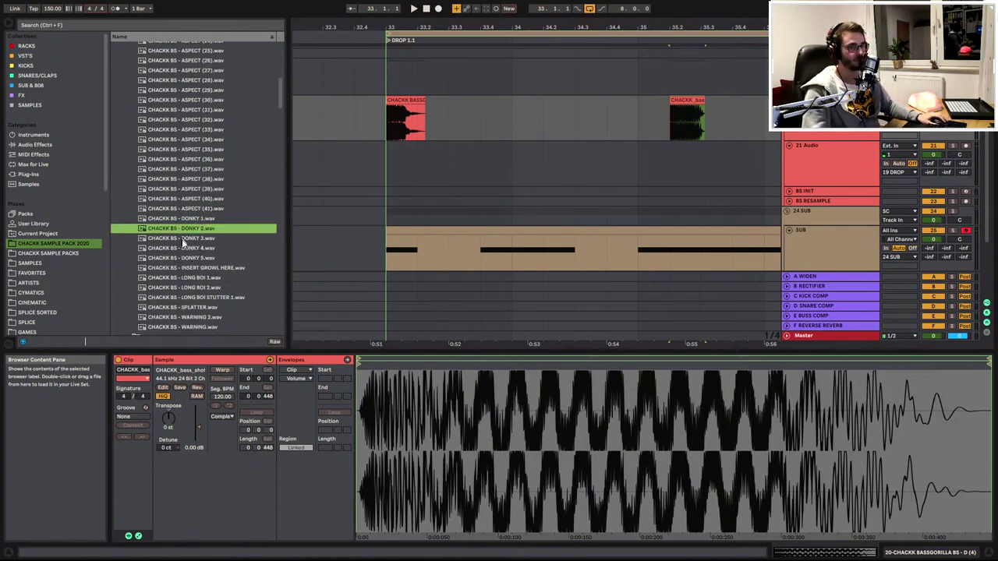
{"action": "scroll", "coordinate": [181, 242], "scroll_direction": "down", "scroll_amount": 2}
{"action": "left_click", "coordinate": [176, 245]}
{"action": "left_click", "coordinate": [176, 257]}
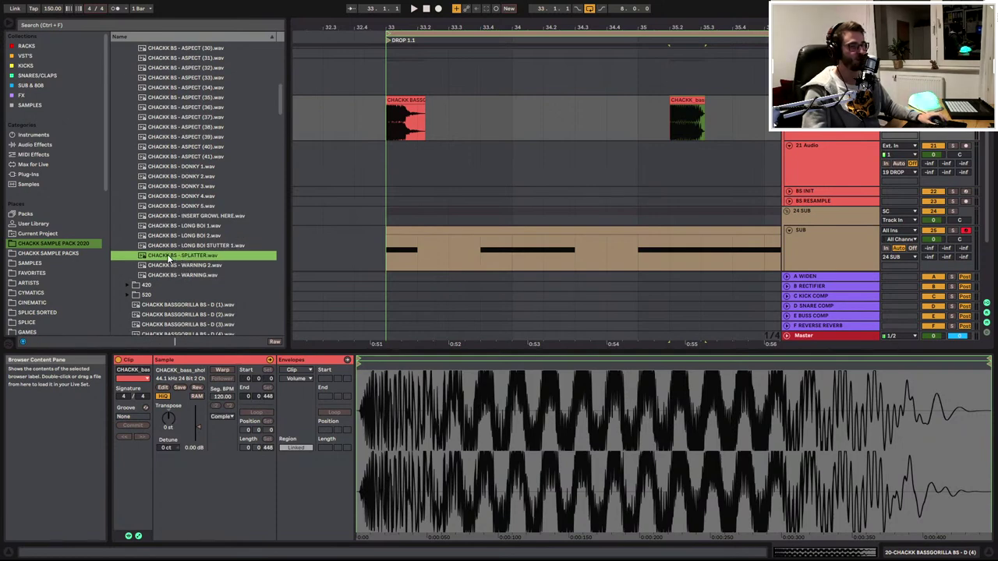
Place CHACKK BS - SPLATTER.wav on audio track 21 at 33.3.1, solo the track and trim the clip's end to 33.3.2
{"action": "left_click_drag", "start_coordinate": [167, 258], "coordinate": [441, 163]}
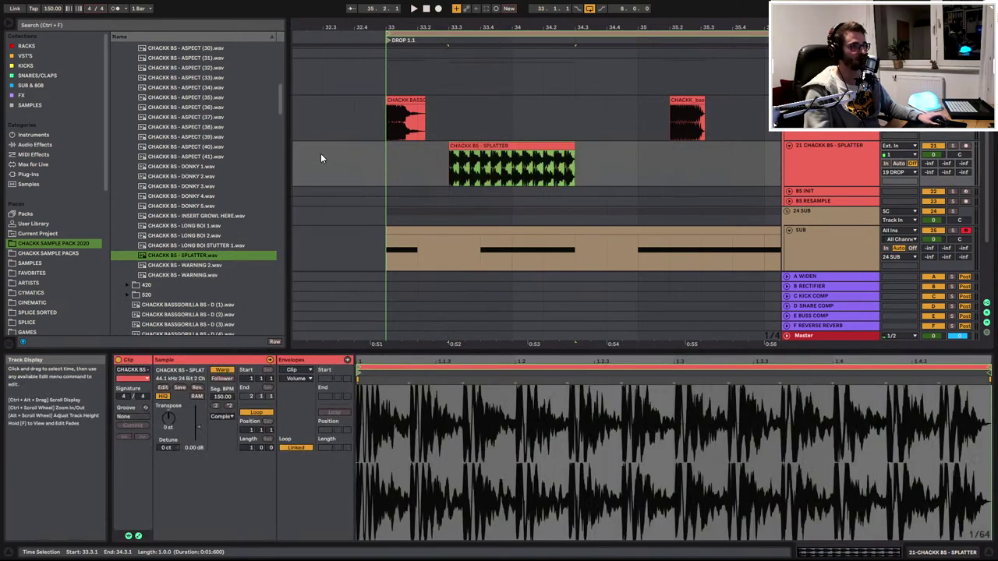
{"action": "left_click", "coordinate": [951, 147]}
{"action": "left_click", "coordinate": [808, 166]}
{"action": "scroll", "coordinate": [482, 160], "scroll_direction": "up", "scroll_amount": 3}
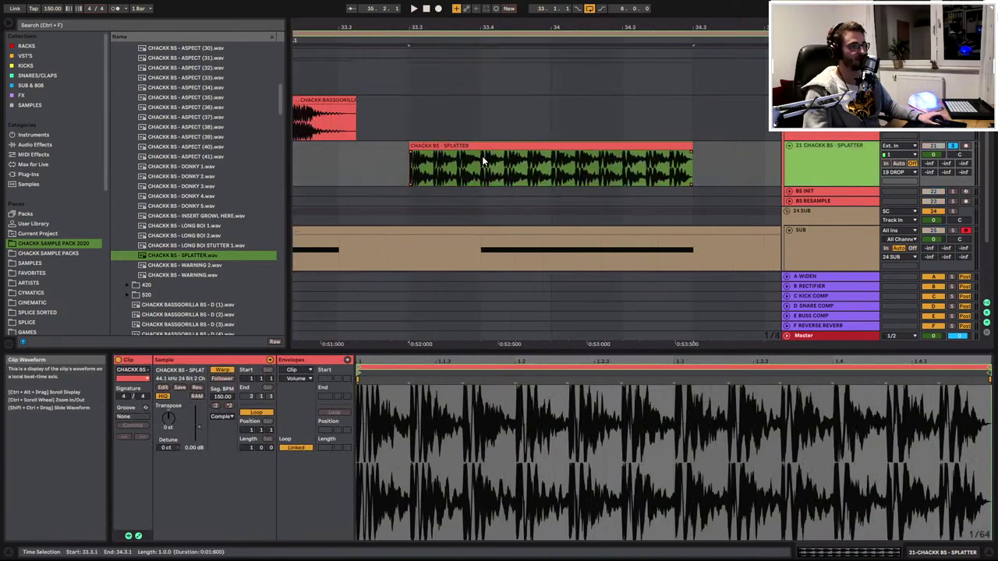
{"action": "left_click_drag", "start_coordinate": [692, 163], "coordinate": [419, 156]}
{"action": "key", "text": "ctrl+3"}
{"action": "left_click_drag", "start_coordinate": [464, 27], "coordinate": [563, 8]}
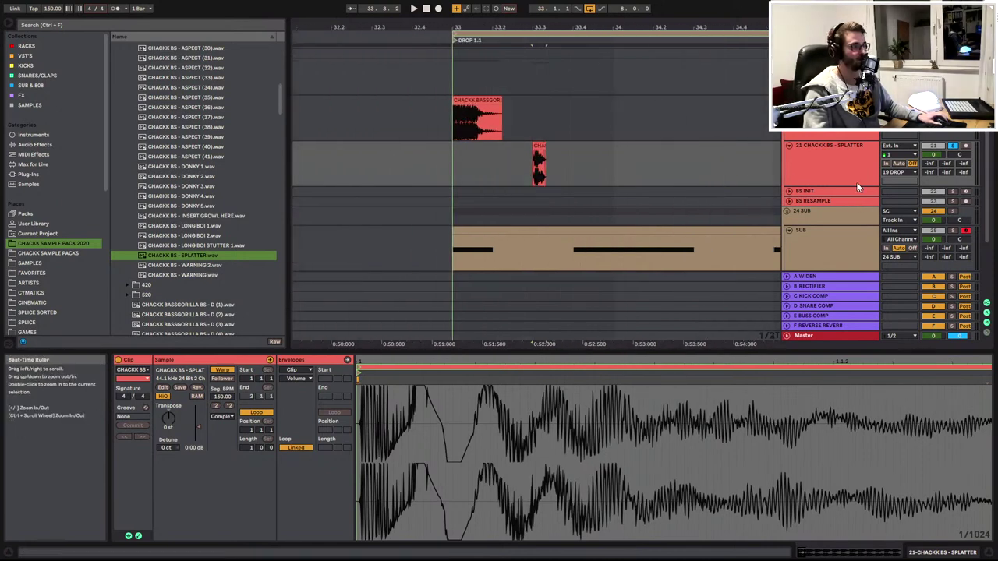
Add an EQ Eight to the CHACKK BS - SPLATTER track
{"action": "double_click", "coordinate": [858, 184]}
{"action": "key", "text": "ctrl+f"}
{"action": "type", "text": "eq"}
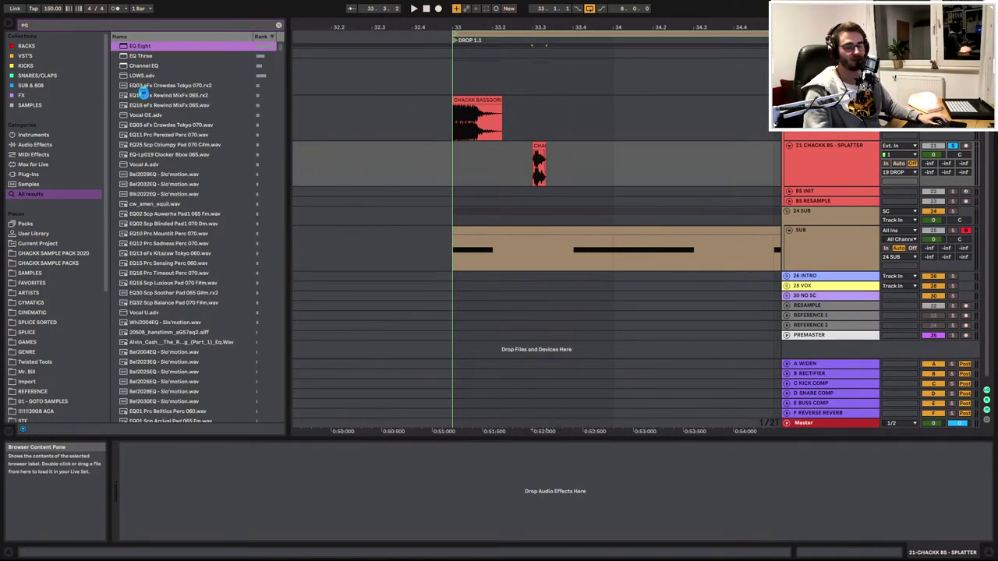
{"action": "left_click_drag", "start_coordinate": [308, 362], "coordinate": [216, 496]}
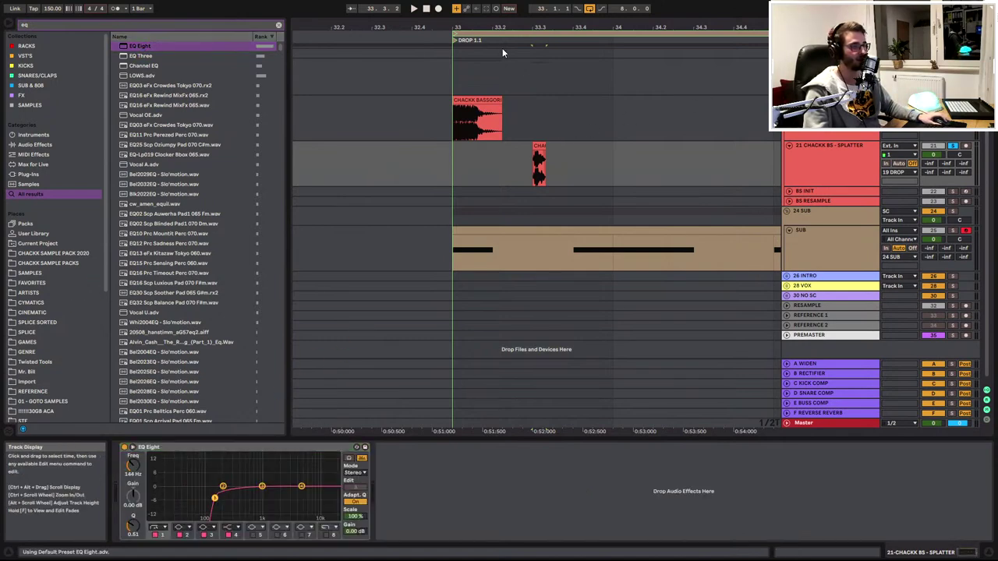
Play the SPLATTER shot and boost EQ Eight's band 3 by 4.83 dB at 1.38 kHz
{"action": "left_click_drag", "start_coordinate": [503, 30], "coordinate": [443, 23]}
{"action": "key", "text": "space"}
{"action": "key", "text": "space"}
{"action": "key", "text": "space"}
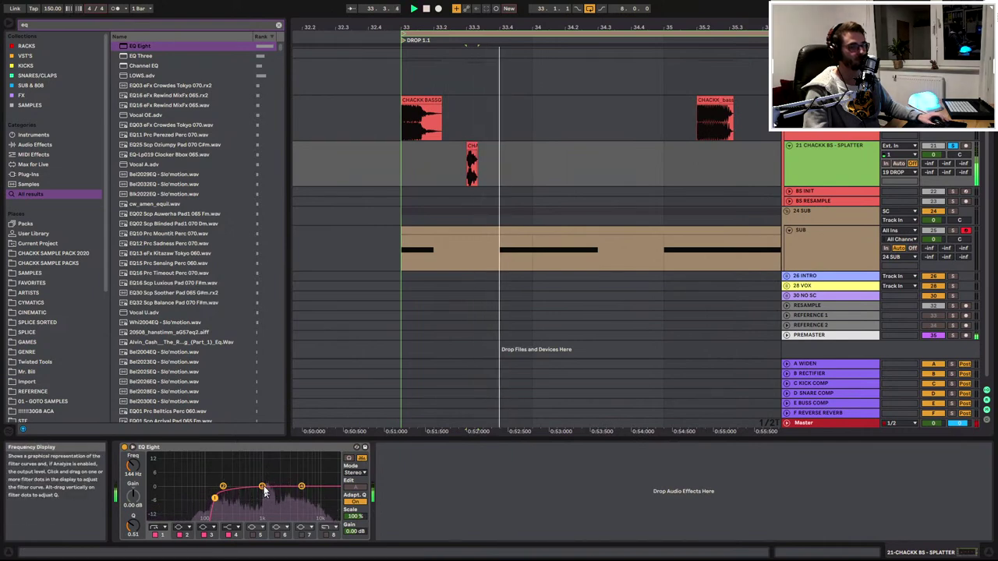
{"action": "left_click_drag", "start_coordinate": [262, 486], "coordinate": [270, 477]}
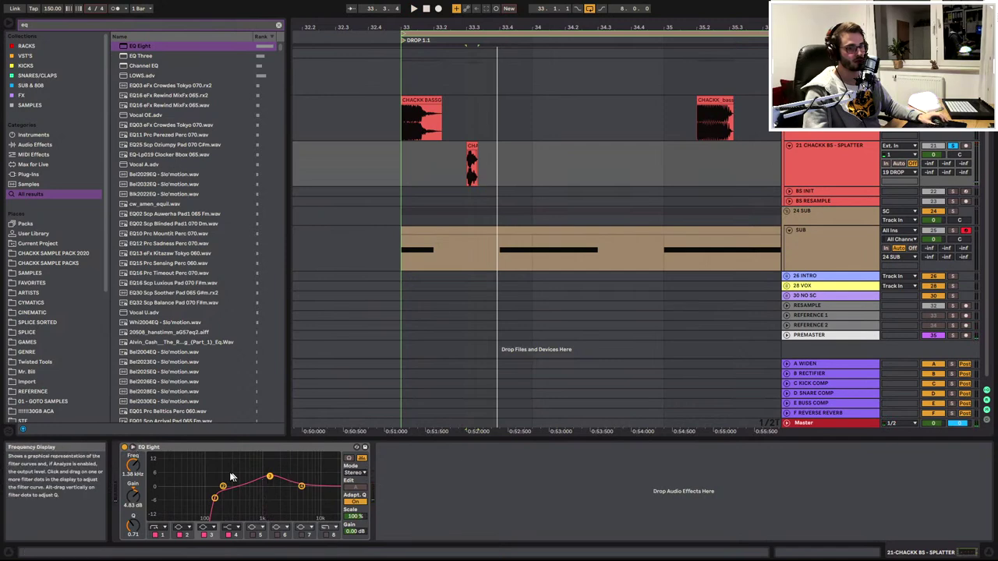
{"action": "left_click", "coordinate": [200, 449]}
{"action": "left_click", "coordinate": [201, 449]}
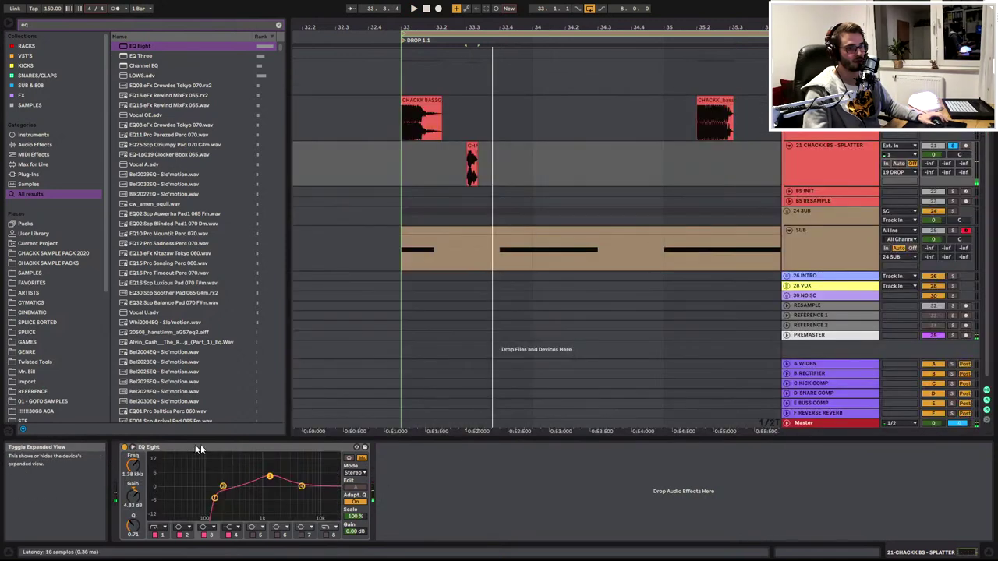
Search the browser for "pro q vst" and load FabFilter Pro-Q 3 on the SPLATTER track in place of EQ Eight
{"action": "key", "text": "ctrl+f"}
{"action": "key", "text": "BackSpace"}
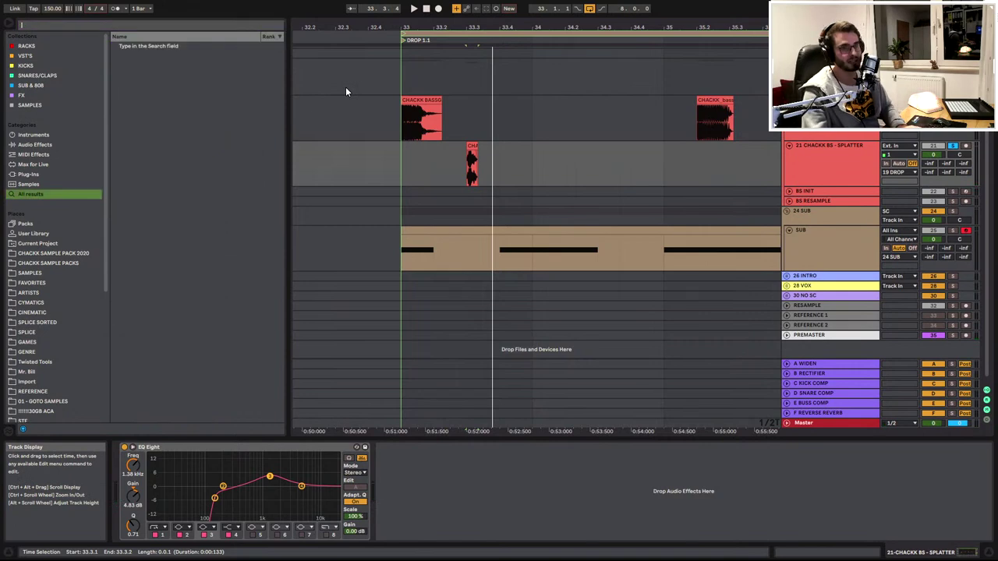
{"action": "type", "text": "pro q vo"}
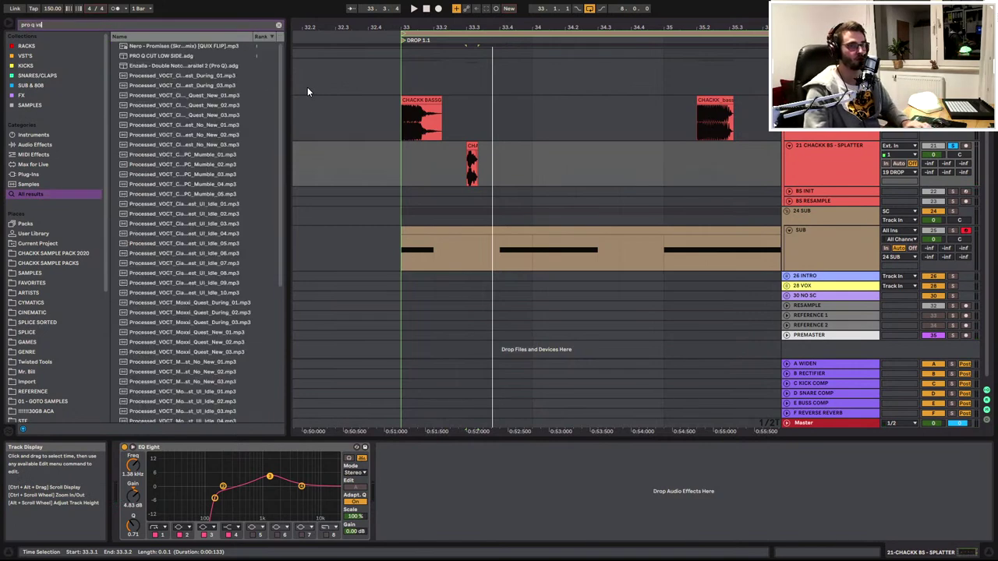
{"action": "type", "text": "t"}
{"action": "double_click", "coordinate": [157, 45]}
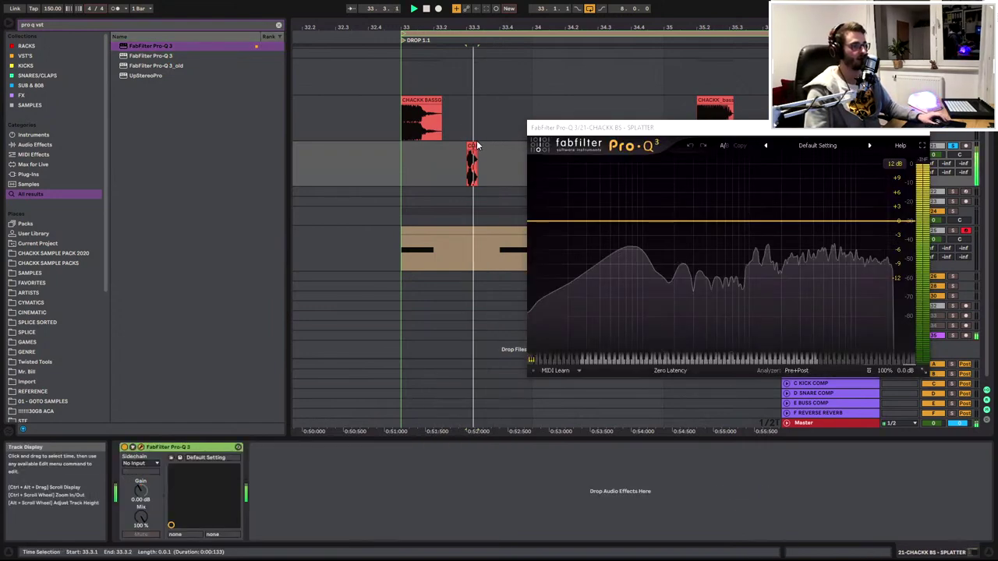
While auditioning the shot, add a 0.30 dB bell at 1328.3 Hz and a 30 dB/oct low cut in Pro-Q 3, and close its window
{"action": "key", "text": "space"}
{"action": "key", "text": "space"}
{"action": "key", "text": "space"}
{"action": "key", "text": "space"}
{"action": "mouse_move", "coordinate": [764, 222]}
{"action": "left_mouse_down"}
{"action": "mouse_move", "coordinate": [764, 207]}
{"action": "mouse_move", "coordinate": [761, 220]}
{"action": "left_mouse_up"}
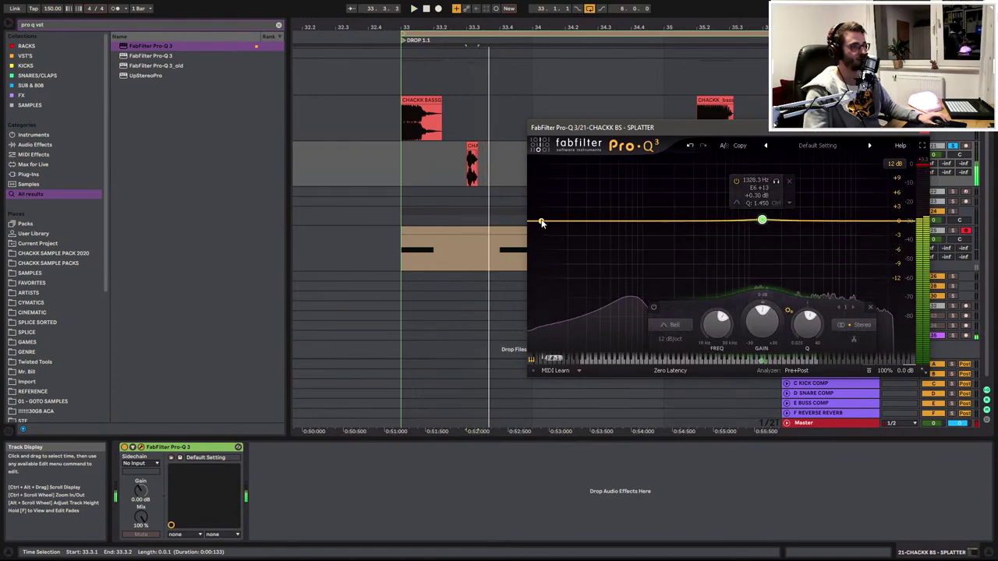
{"action": "left_click_drag", "start_coordinate": [550, 223], "coordinate": [661, 232]}
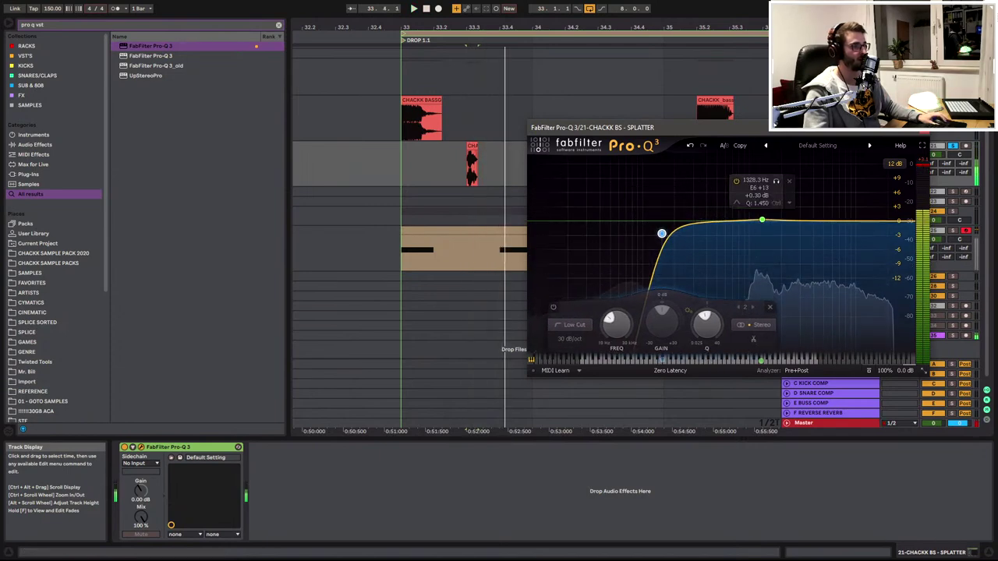
{"action": "left_click", "coordinate": [923, 127]}
Extend the SPLATTER clip's end to 34.1.1 so it lasts two beats
{"action": "left_click", "coordinate": [476, 148]}
{"action": "double_click", "coordinate": [477, 148]}
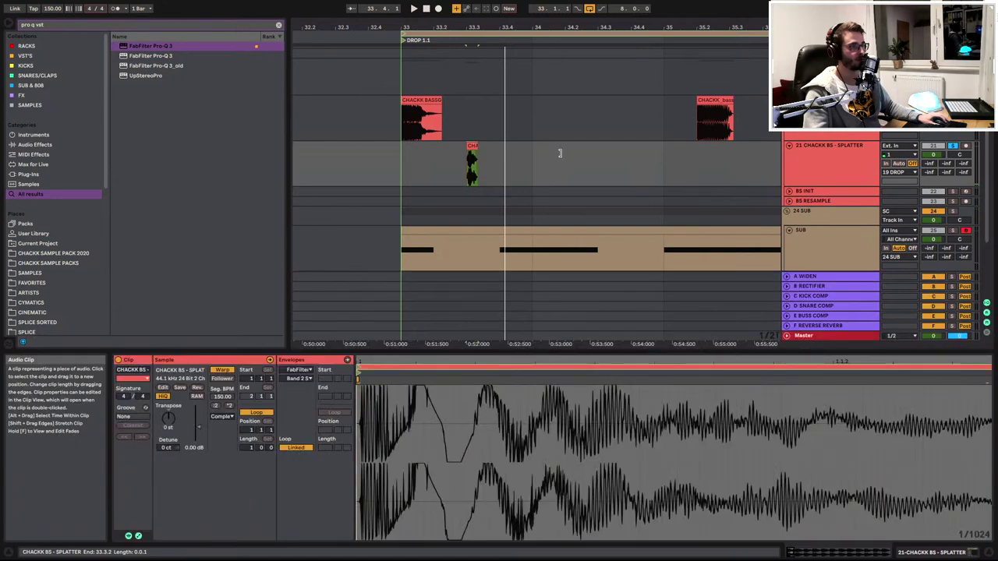
{"action": "key", "text": "space"}
{"action": "key", "text": "space"}
{"action": "left_click_drag", "start_coordinate": [476, 149], "coordinate": [535, 149]}
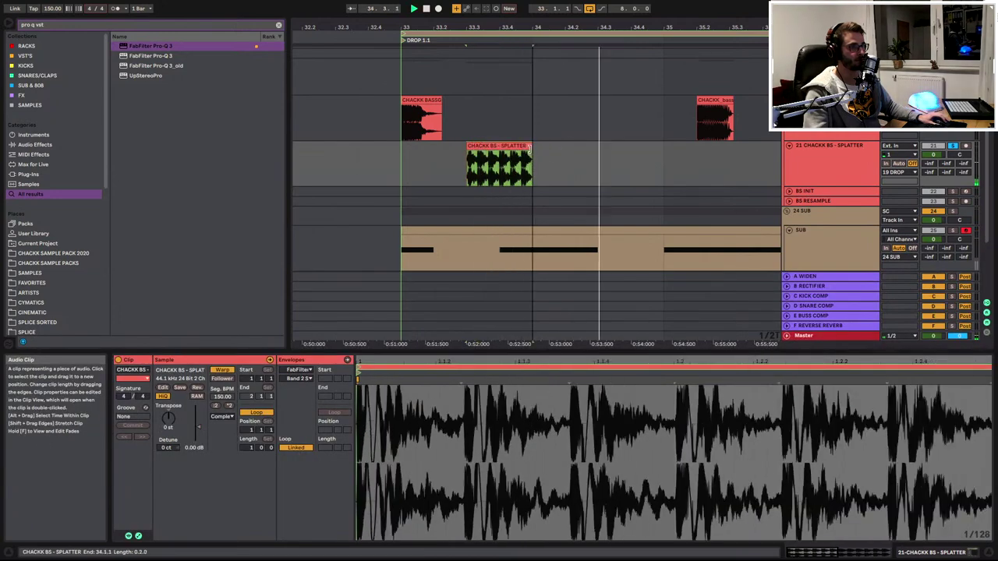
Check the SUB clip's notes, transpose the SPLATTER clip by -3 st and play it
{"action": "left_click", "coordinate": [550, 261]}
{"action": "key", "text": "space"}
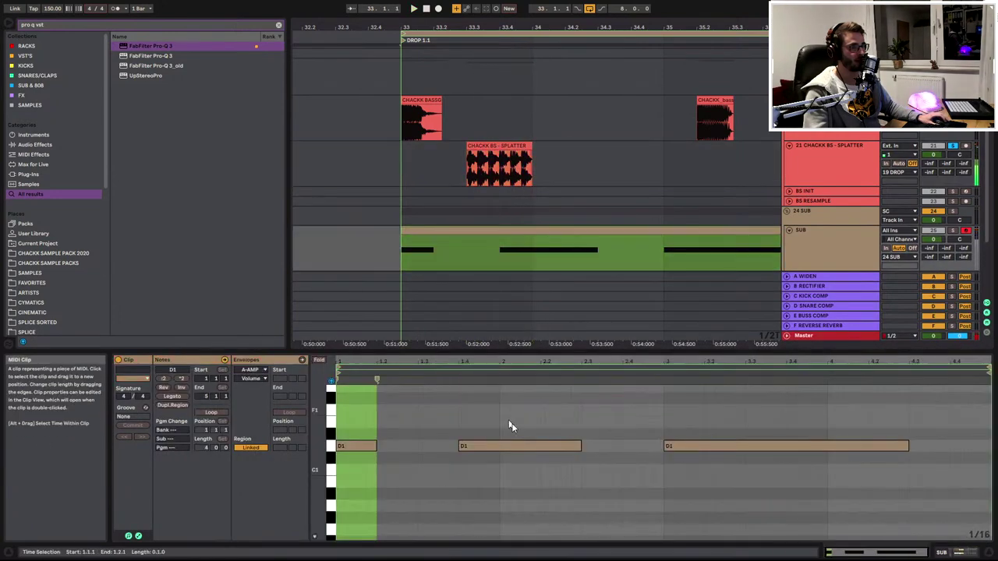
{"action": "left_click", "coordinate": [503, 163]}
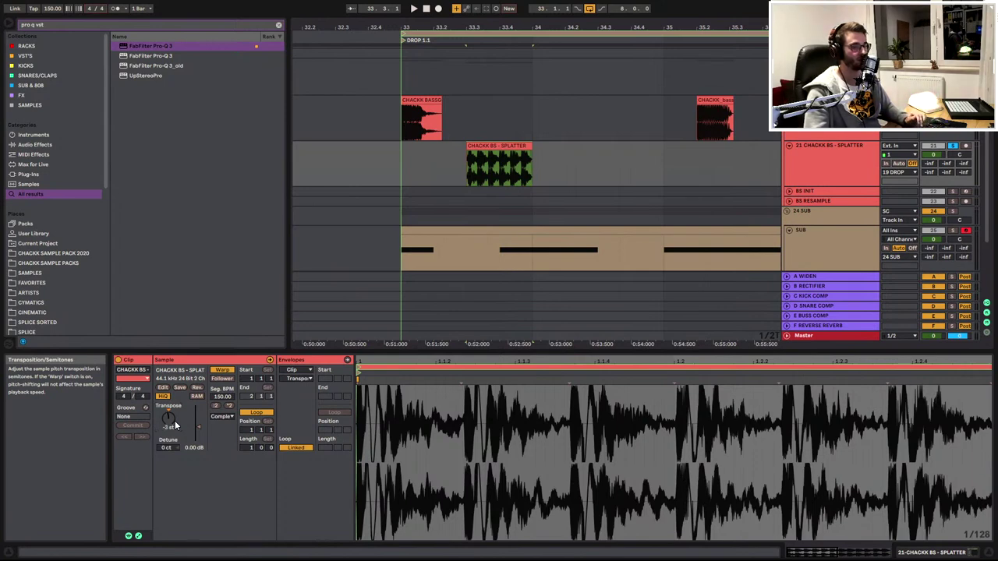
{"action": "key", "text": "space"}
{"action": "key", "text": "space"}
{"action": "key", "text": "space"}
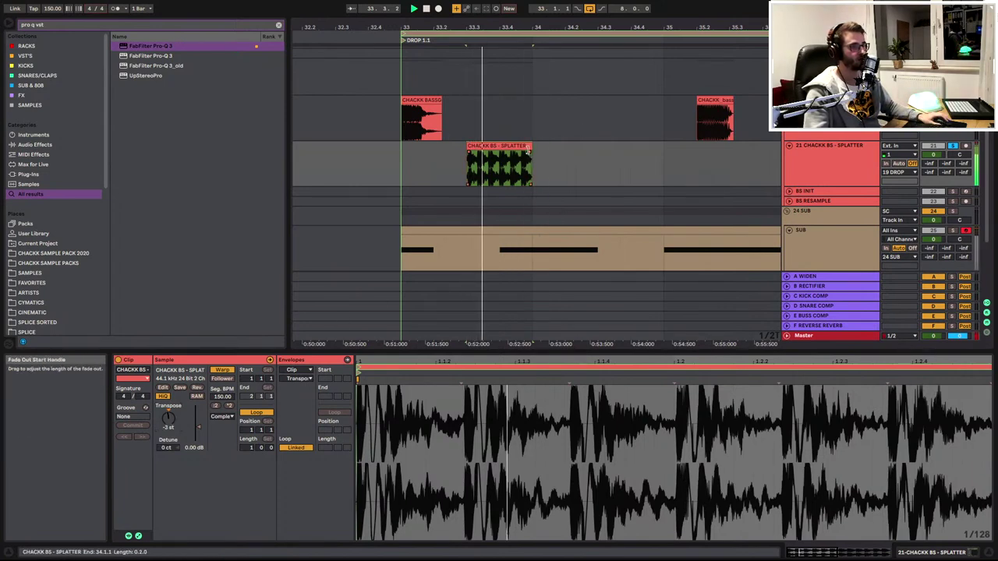
Unsolo the SPLATTER track and play the drop from 33.1.1
{"action": "scroll", "coordinate": [528, 160], "scroll_direction": "up", "scroll_amount": 3}
{"action": "scroll", "coordinate": [455, 164], "scroll_direction": "down", "scroll_amount": 5}
{"action": "left_click", "coordinate": [414, 167]}
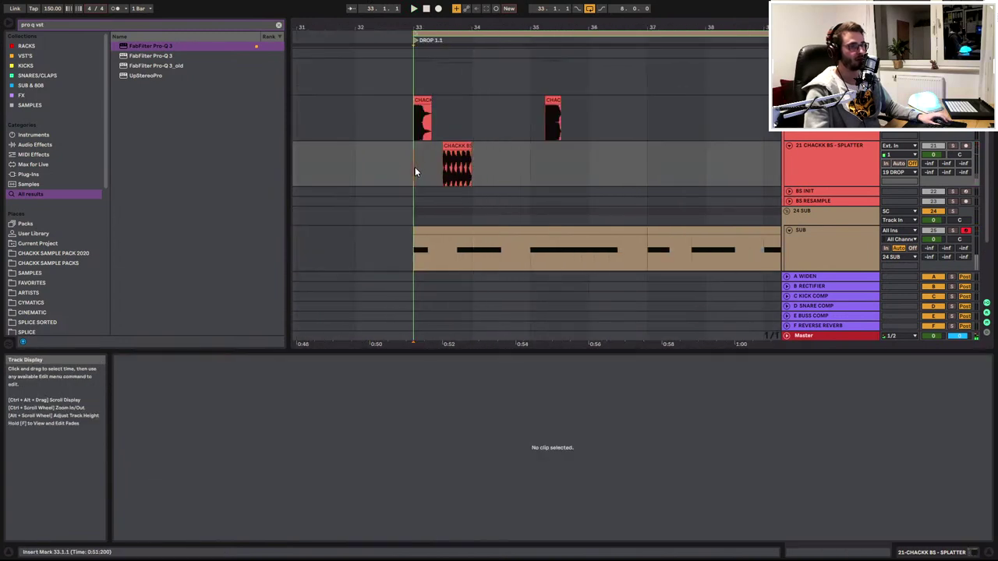
{"action": "scroll", "coordinate": [569, 187], "scroll_direction": "up", "scroll_amount": 1}
{"action": "key", "text": "space"}
{"action": "scroll", "coordinate": [555, 189], "scroll_direction": "down", "scroll_amount": 1}
{"action": "scroll", "coordinate": [501, 179], "scroll_direction": "up", "scroll_amount": 3}
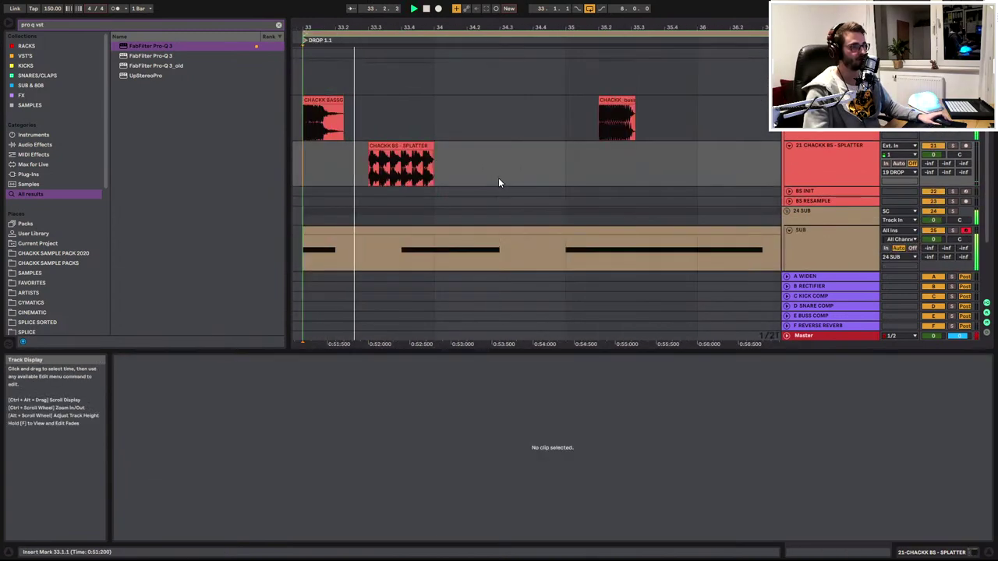
Copy a short slice of the SPLATTER clip to 34.1.1 and duplicate it on each beat up to 34.4.1
{"action": "left_click", "coordinate": [398, 176]}
{"action": "key", "text": "ctrl+1"}
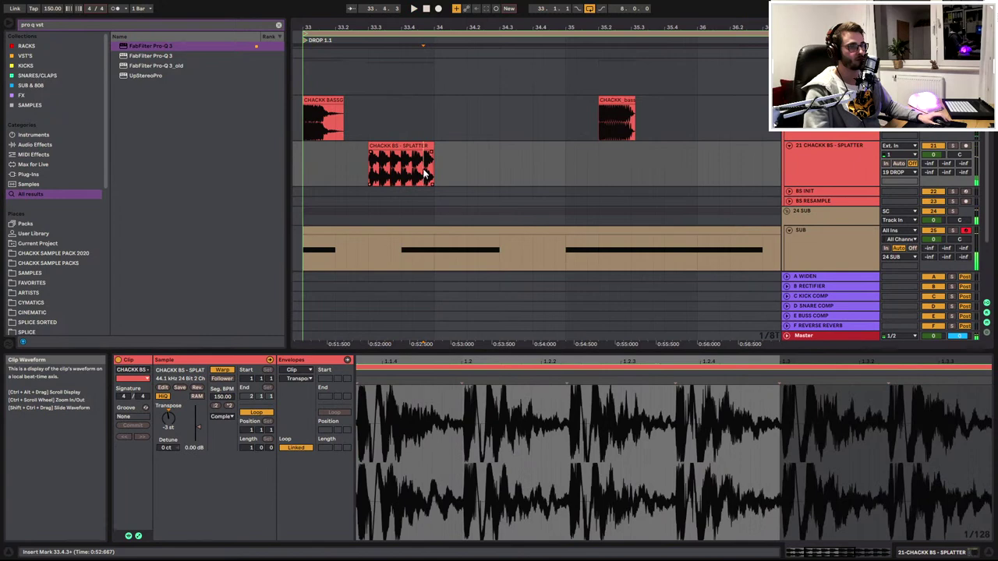
{"action": "left_click_drag", "start_coordinate": [426, 170], "coordinate": [465, 150]}
{"action": "key", "text": "ctrl+d"}
{"action": "key", "text": "ctrl+d"}
{"action": "key", "text": "ctrl+d"}
{"action": "key", "text": "ctrl+d"}
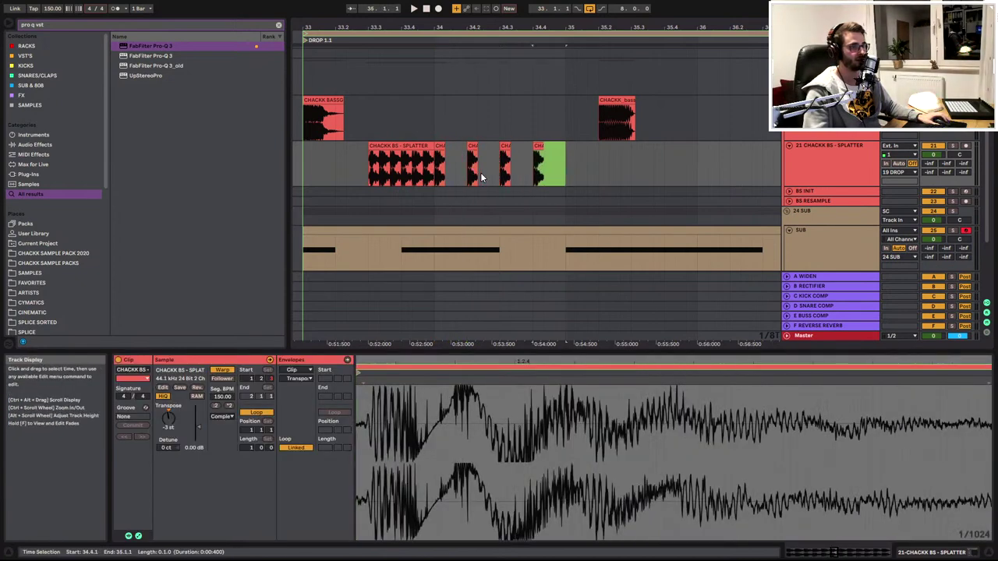
Play the drop from 33.1.1, solo the SPLATTER track and listen to the slice at 34.1.1
{"action": "left_click", "coordinate": [306, 170]}
{"action": "key", "text": "space"}
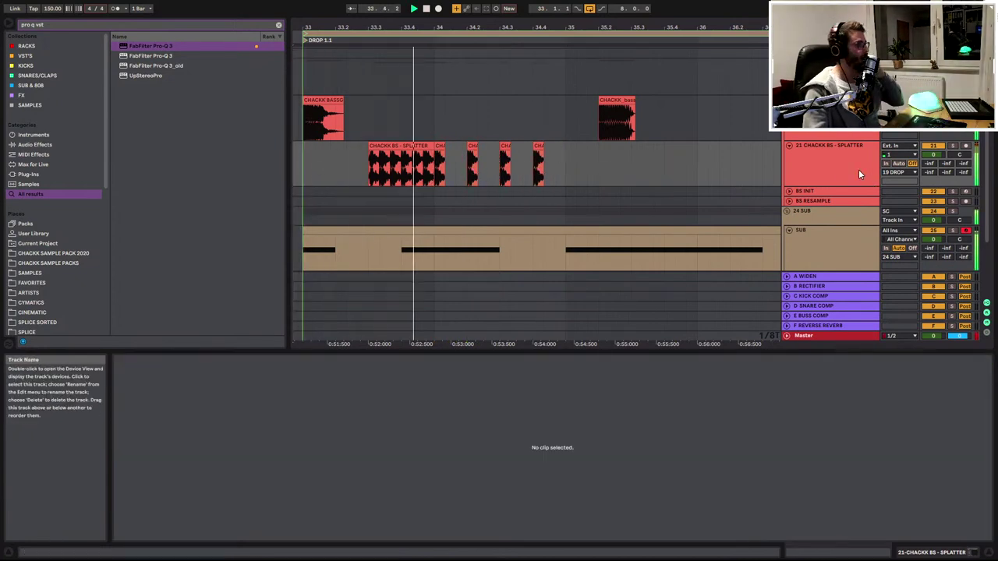
{"action": "left_click", "coordinate": [848, 160]}
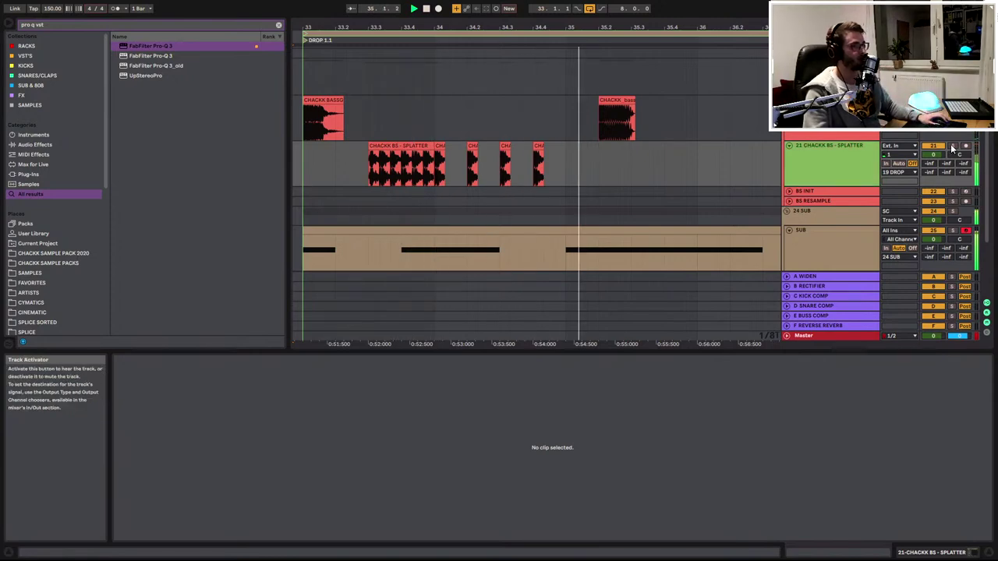
{"action": "left_click", "coordinate": [952, 147]}
{"action": "key", "text": "space"}
{"action": "left_click", "coordinate": [439, 146]}
{"action": "key", "text": "space"}
{"action": "key", "text": "space"}
Add a fade-out to the SPLATTER slice at 34.1.1 and duplicate the one-beat selection over the slices up to 34.4.1
{"action": "scroll", "coordinate": [447, 154], "scroll_direction": "up", "scroll_amount": 3}
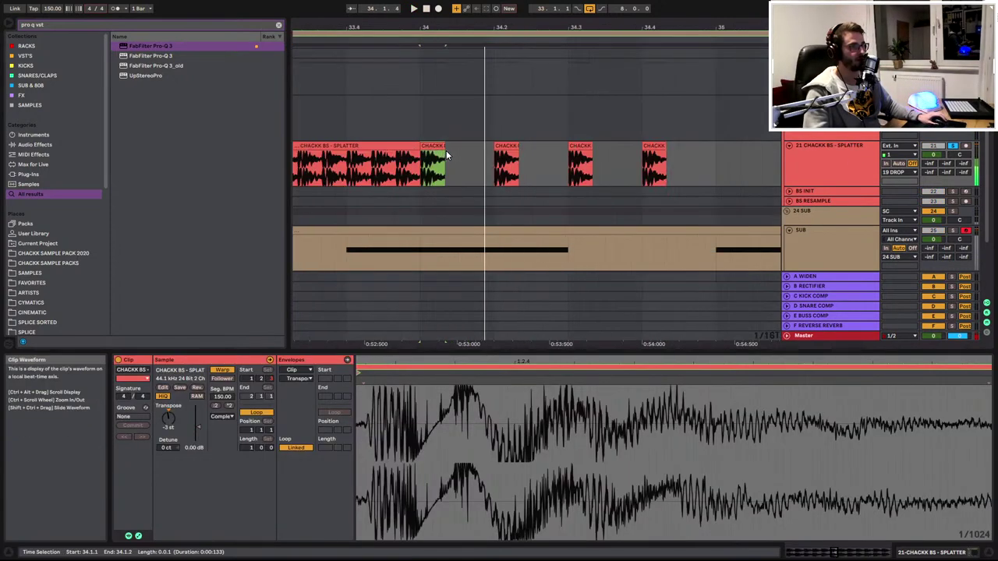
{"action": "scroll", "coordinate": [447, 155], "scroll_direction": "up", "scroll_amount": 3}
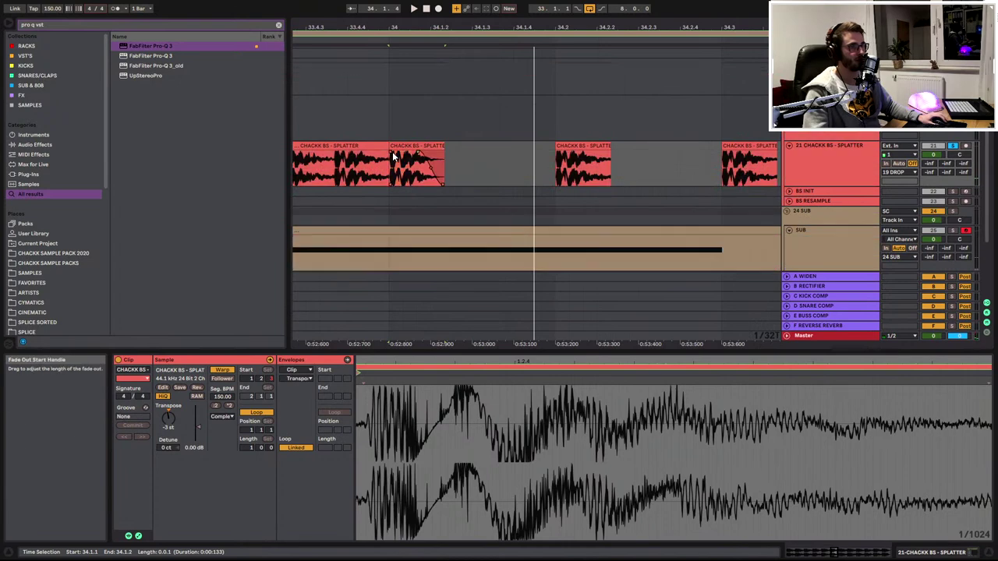
{"action": "left_click_drag", "start_coordinate": [393, 156], "coordinate": [551, 152]}
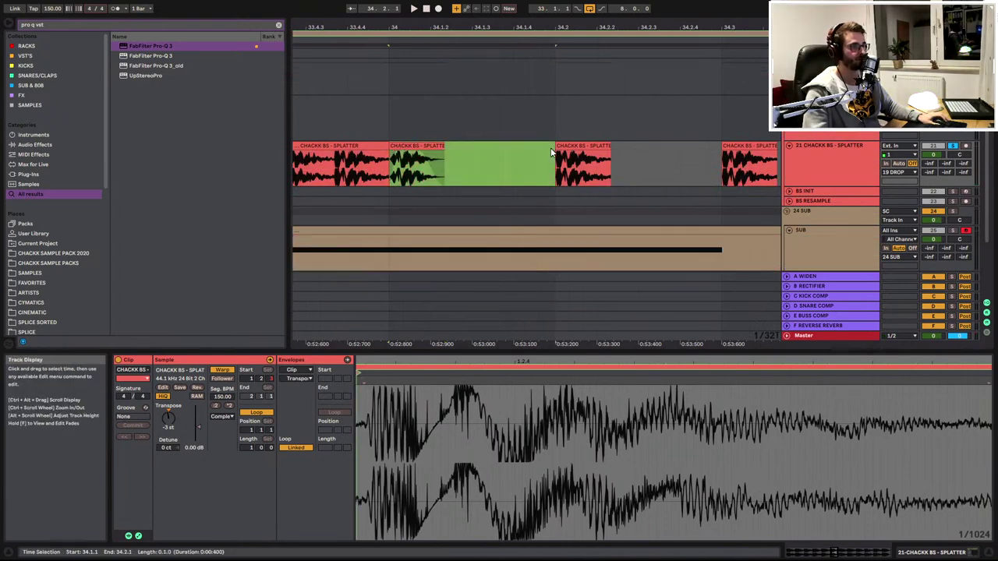
{"action": "key", "text": "ctrl+d"}
{"action": "key", "text": "ctrl+d"}
{"action": "key", "text": "ctrl+d"}
{"action": "left_click_drag", "start_coordinate": [510, 31], "coordinate": [661, 30]}
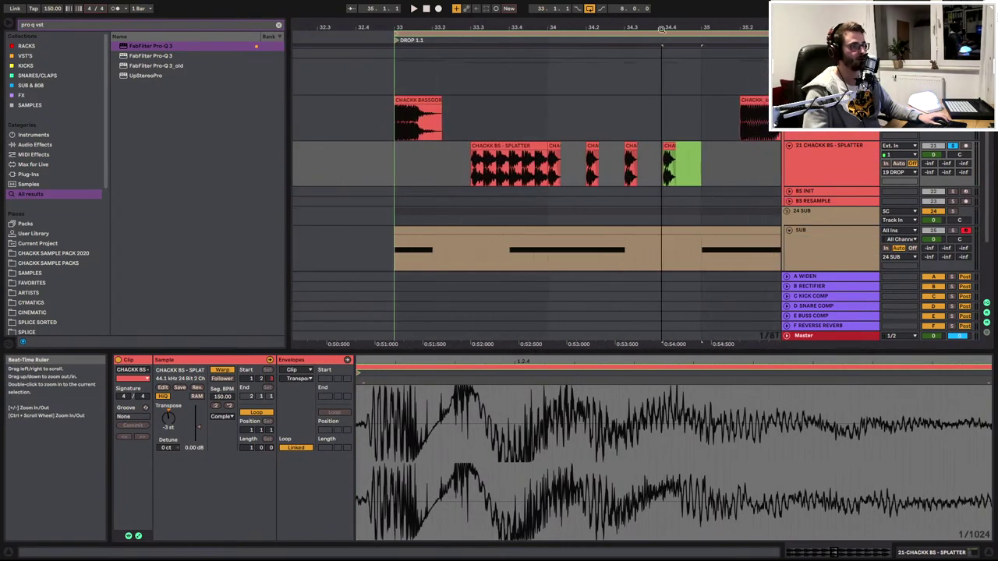
{"action": "left_click", "coordinate": [838, 167]}
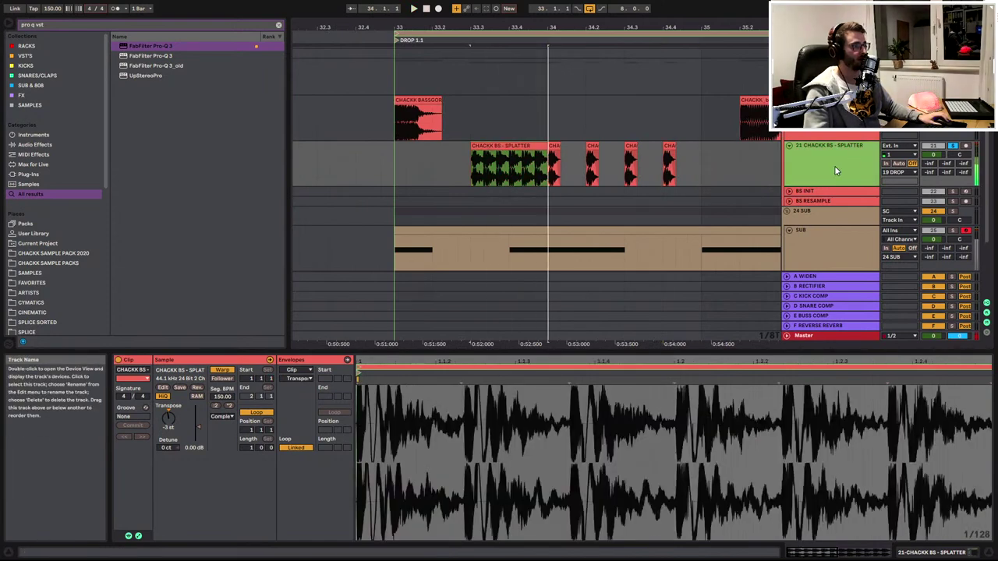
{"action": "left_click", "coordinate": [812, 335]}
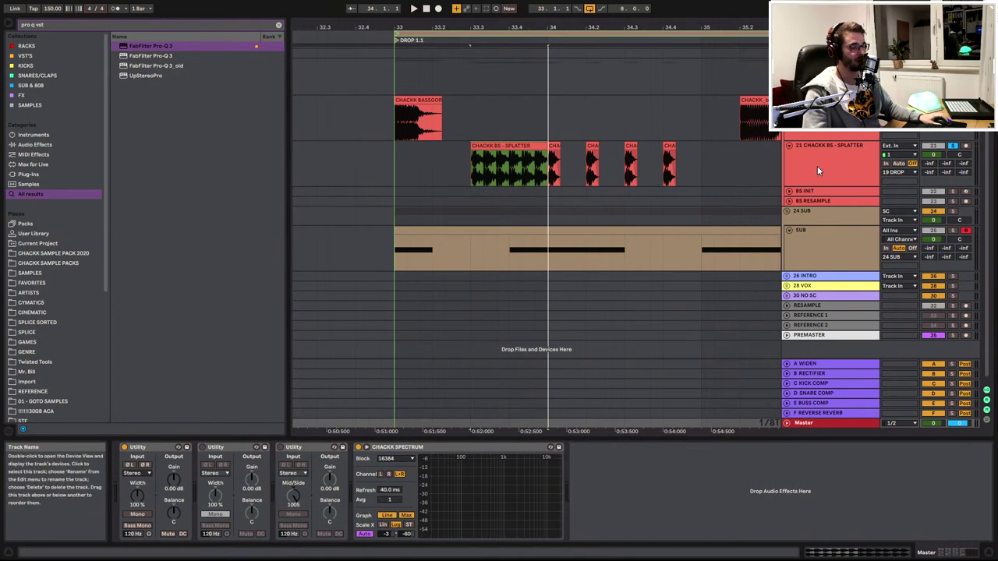
{"action": "key", "text": "space"}
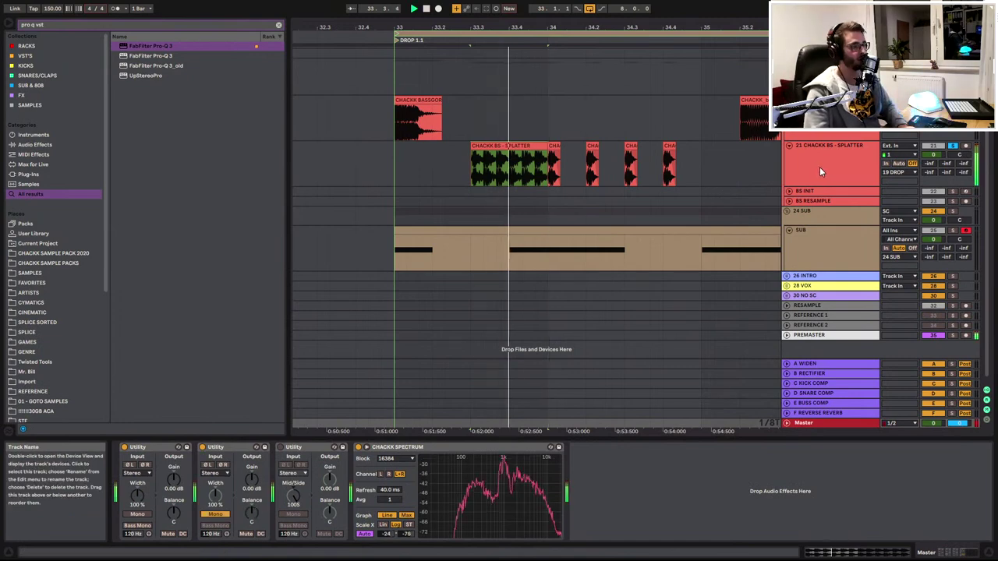
Find the Mono.adv preset in the browser and load it before FabFilter Pro-Q 3 on the CHACKK BS - SPLATTER track
{"action": "left_click", "coordinate": [819, 167]}
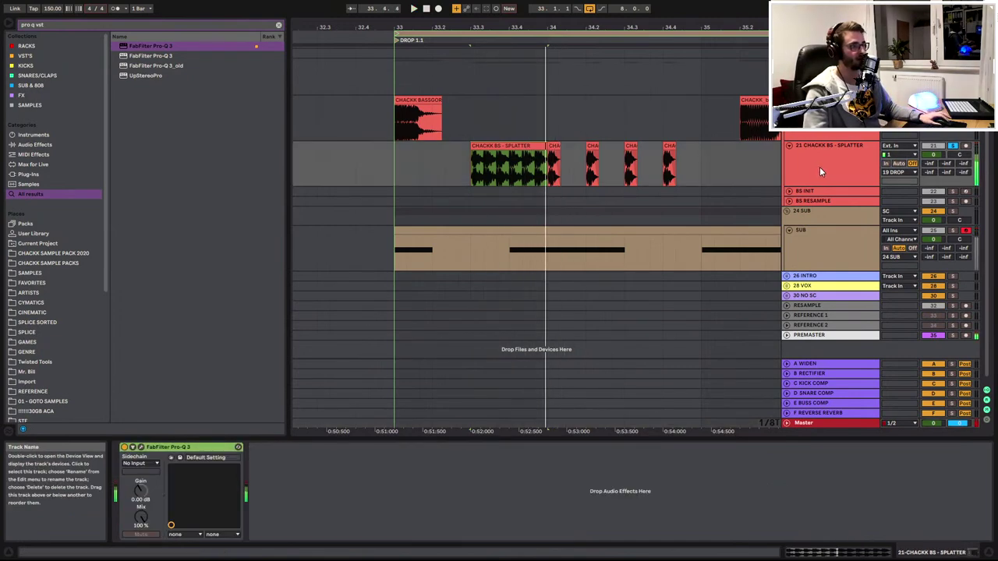
{"action": "left_click", "coordinate": [820, 168]}
{"action": "key", "text": "ctrl+f"}
{"action": "type", "text": "mo"}
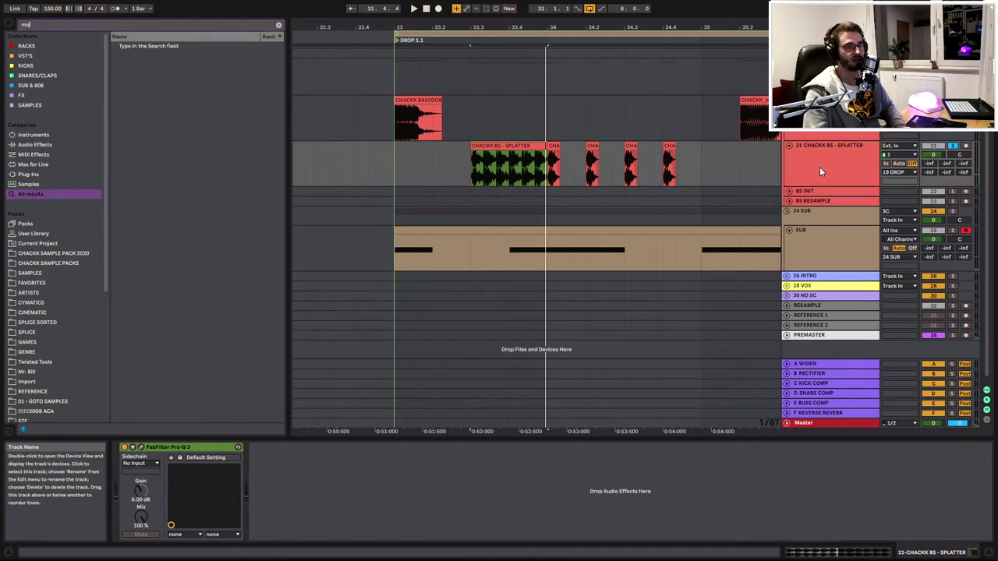
{"action": "type", "text": "no"}
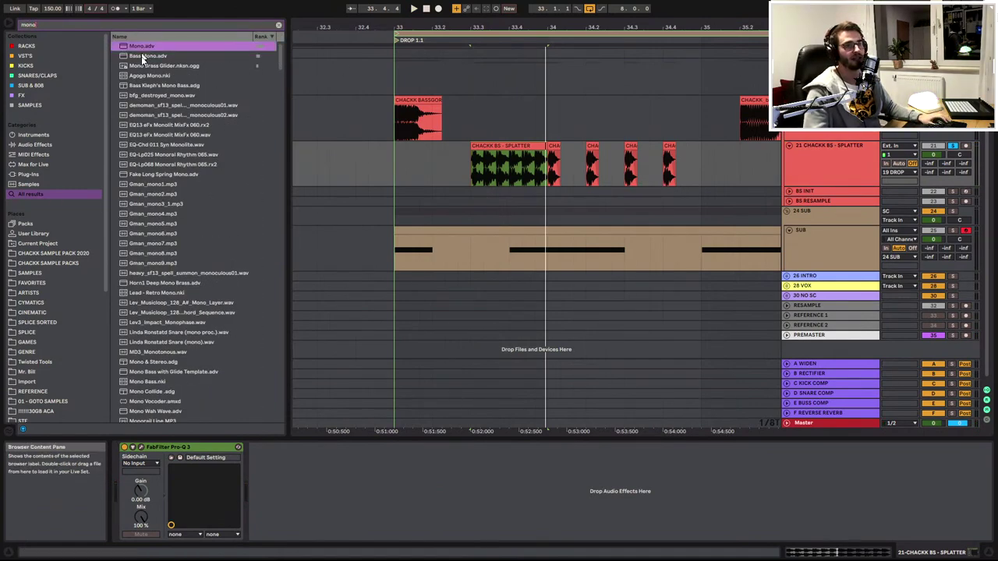
{"action": "left_click_drag", "start_coordinate": [143, 57], "coordinate": [130, 480]}
{"action": "left_click_drag", "start_coordinate": [172, 439], "coordinate": [131, 517]}
{"action": "left_click", "coordinate": [131, 517]}
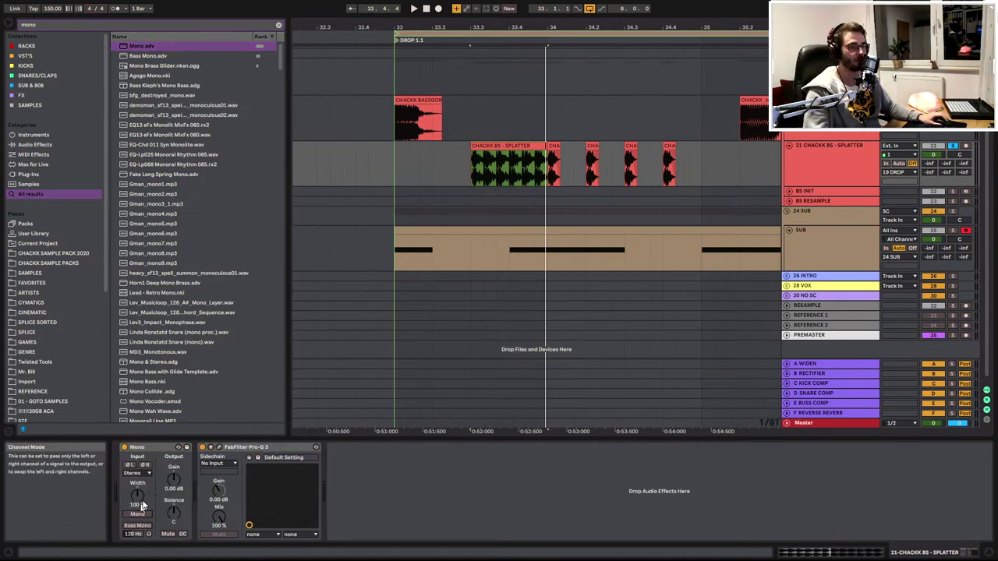
Play the soloed SPLATTER clip, compare the Mono device's Left and Right channel modes, and leave the mode on Left
{"action": "left_click", "coordinate": [510, 147]}
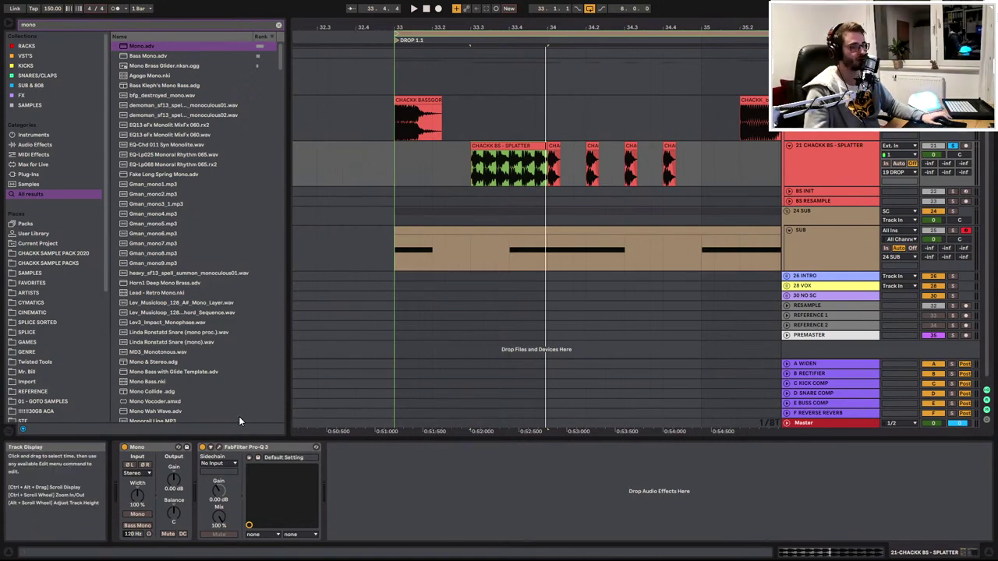
{"action": "key", "text": "space"}
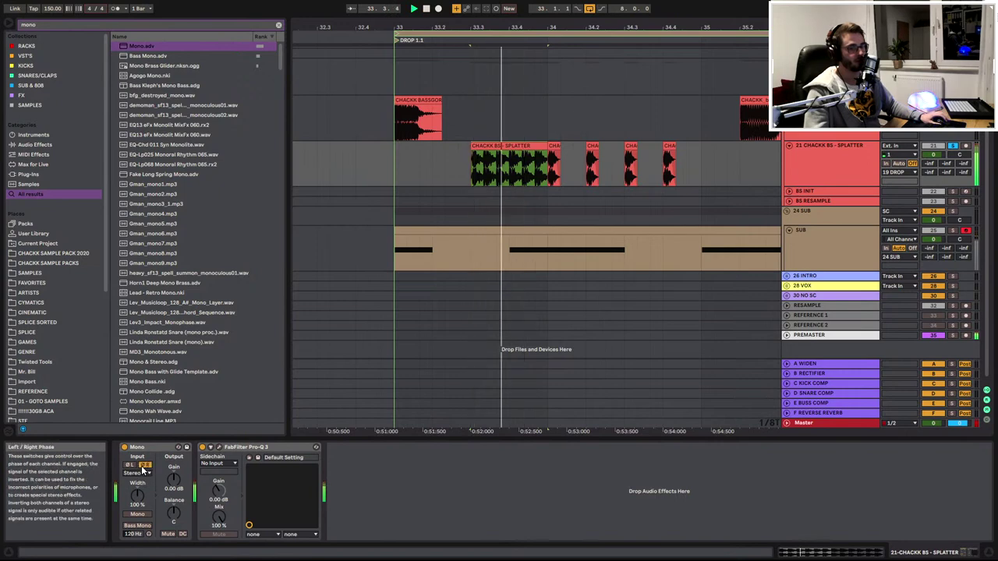
{"action": "left_click", "coordinate": [138, 474]}
{"action": "left_click", "coordinate": [132, 481]}
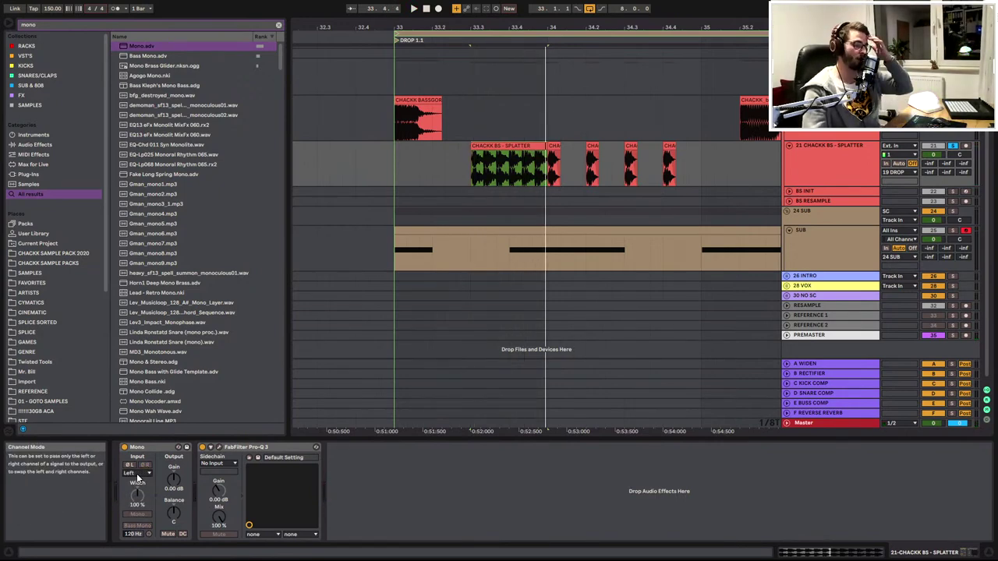
{"action": "left_click", "coordinate": [138, 474]}
{"action": "left_click", "coordinate": [133, 496]}
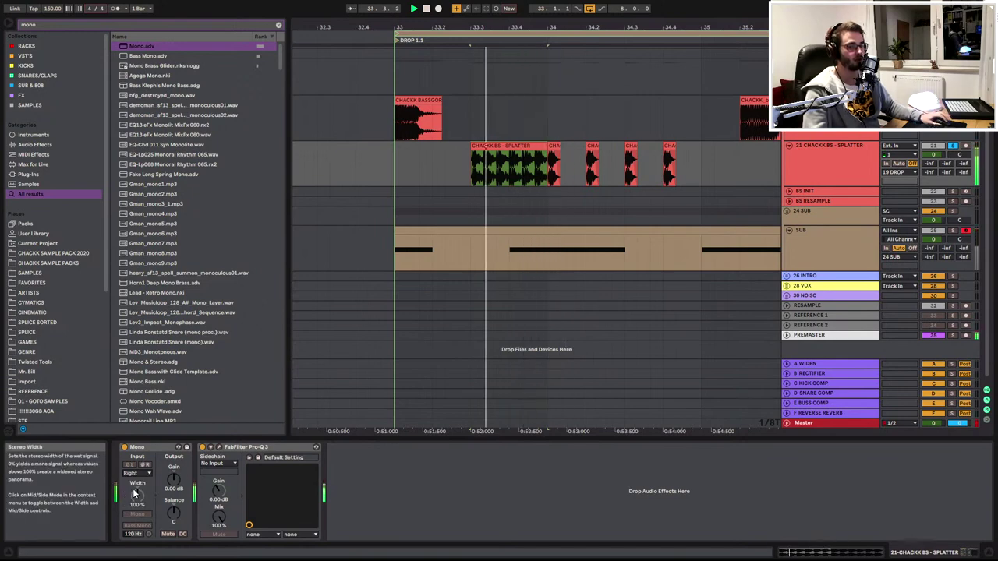
{"action": "left_click", "coordinate": [138, 475]}
{"action": "left_click", "coordinate": [134, 482]}
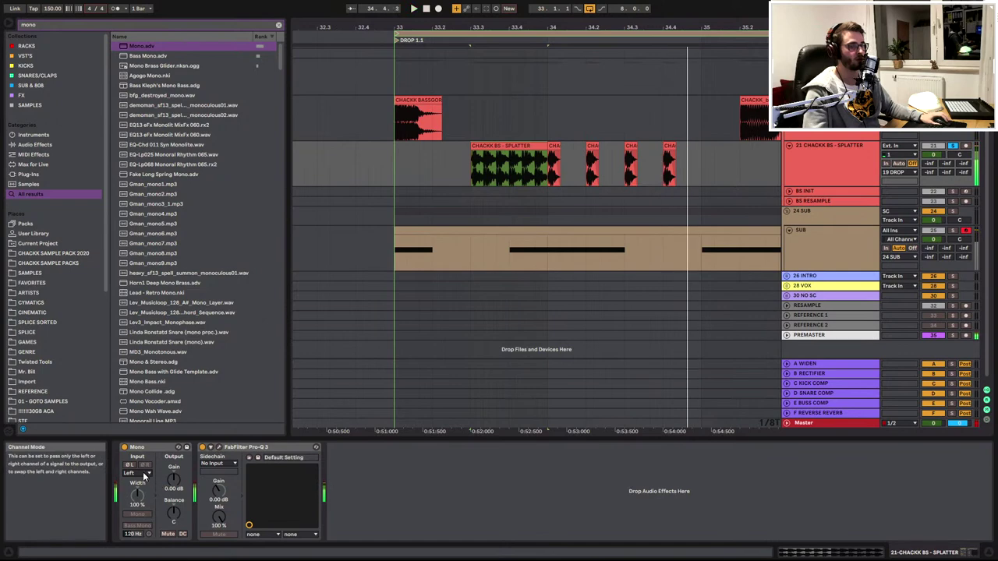
{"action": "key", "text": "space"}
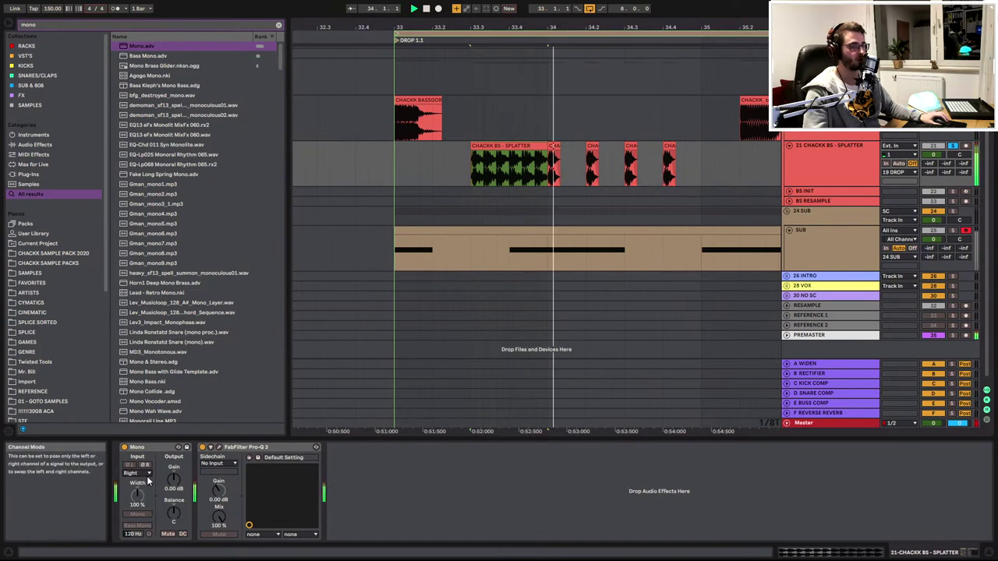
{"action": "key", "text": "space"}
{"action": "left_click", "coordinate": [143, 474]}
{"action": "left_click", "coordinate": [138, 483]}
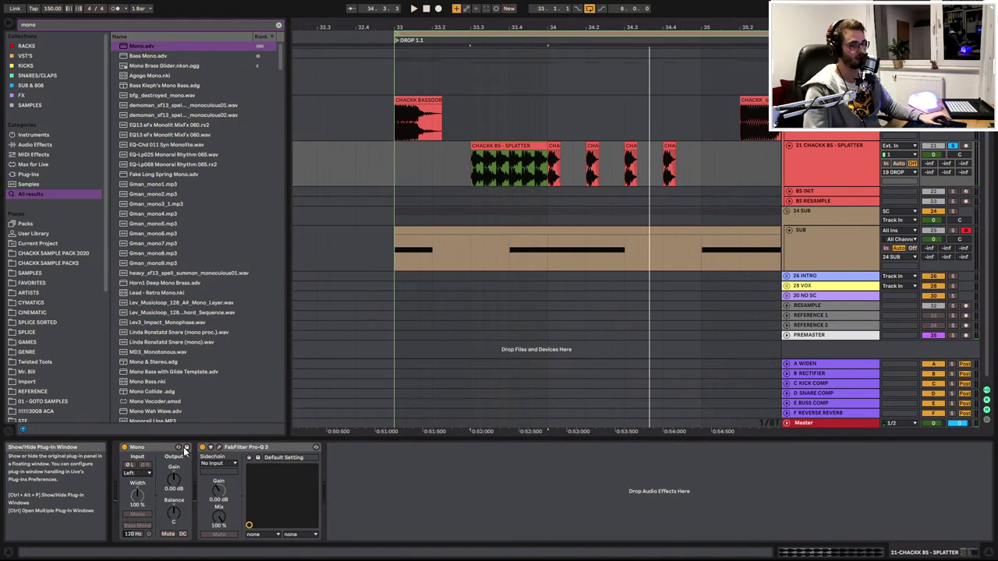
{"action": "key", "text": "space"}
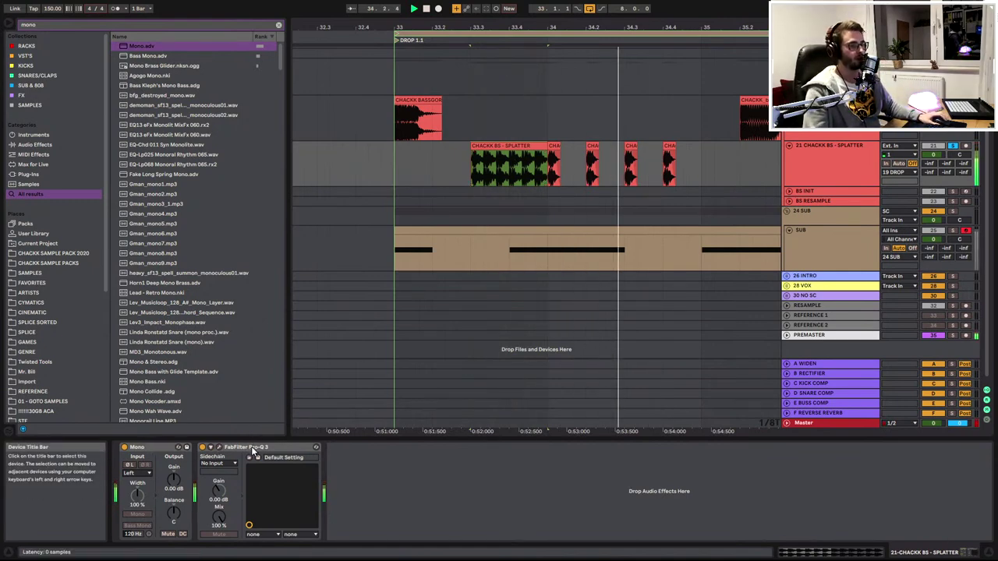
Add the CHACKK Compressed Room Reverb rack and the MS OTT rack after FabFilter Pro-Q 3 on the SPLATTER track
{"action": "key", "text": "ctrl+f"}
{"action": "type", "text": "compressed"}
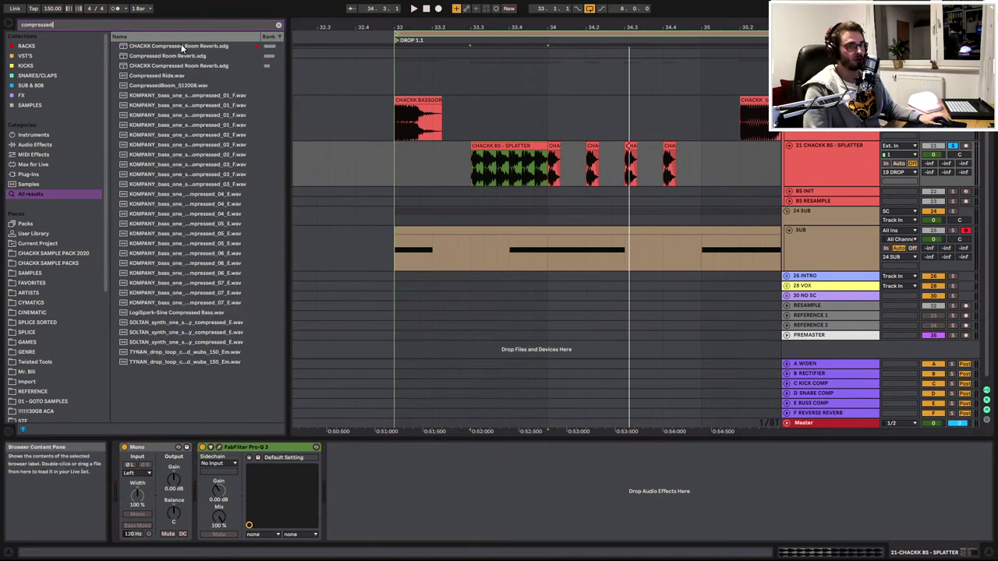
{"action": "left_click_drag", "start_coordinate": [181, 47], "coordinate": [302, 135]}
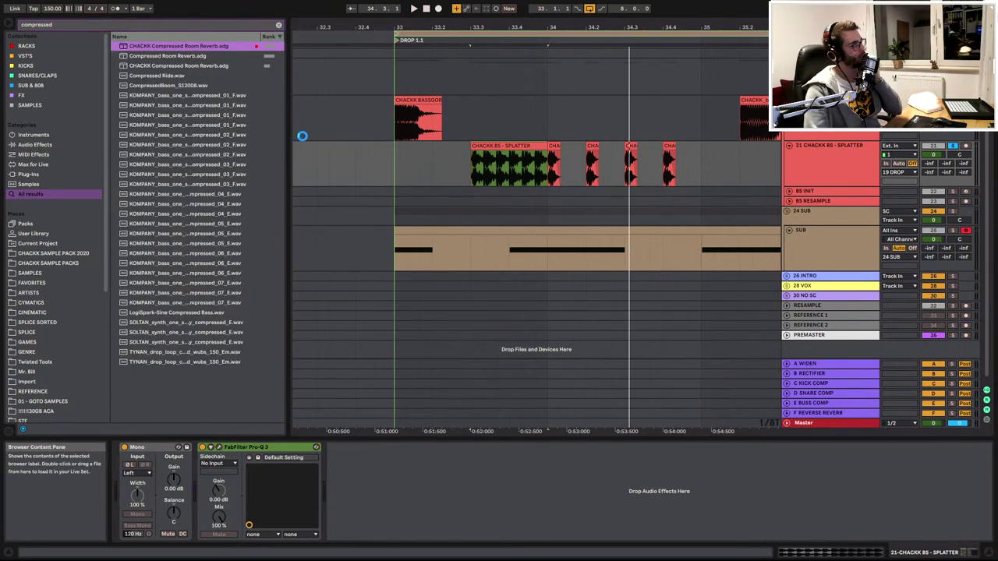
{"action": "left_click_drag", "start_coordinate": [303, 136], "coordinate": [302, 136]}
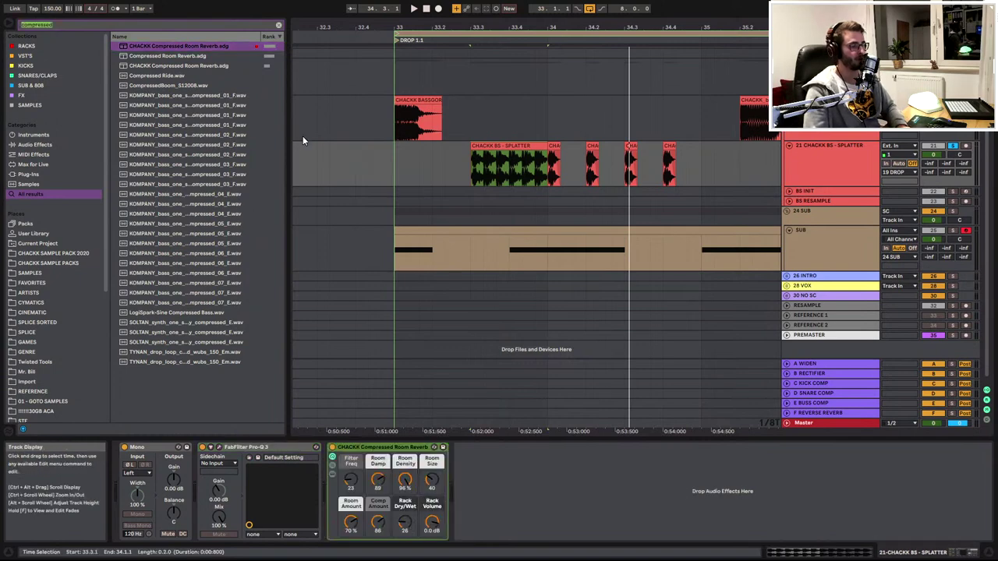
{"action": "key", "text": "ctrl+f"}
{"action": "type", "text": "ms ott"}
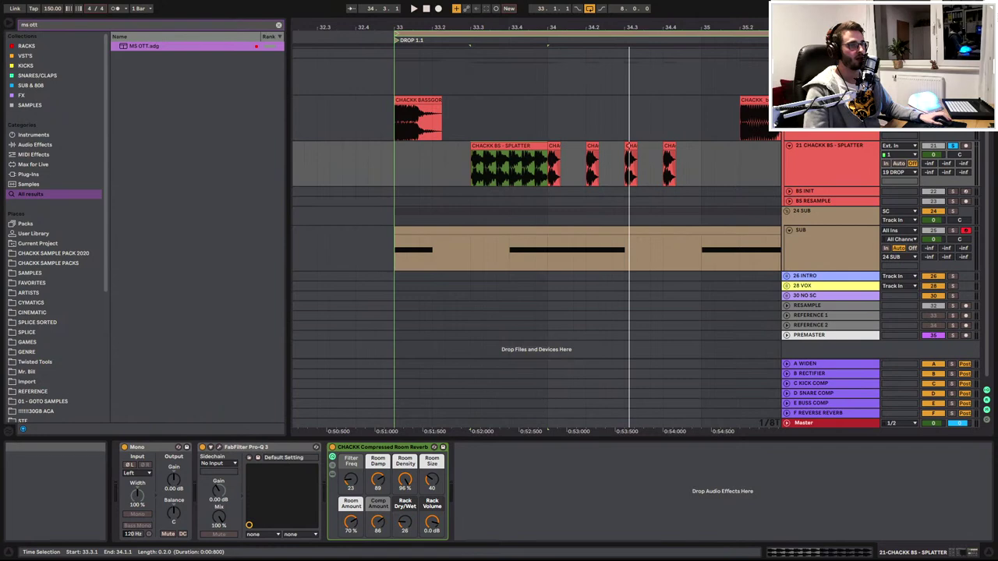
{"action": "left_click_drag", "start_coordinate": [521, 167], "coordinate": [521, 168]}
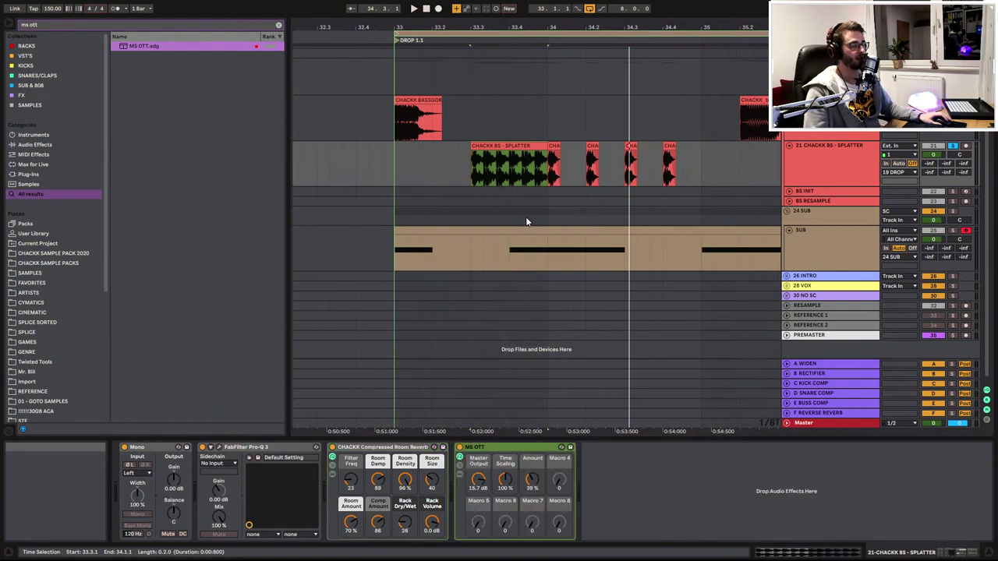
During playback, set the reverb rack's Room Size to 23 and MS OTT's Time Scaling to 696 %
{"action": "left_click_drag", "start_coordinate": [432, 480], "coordinate": [432, 482]}
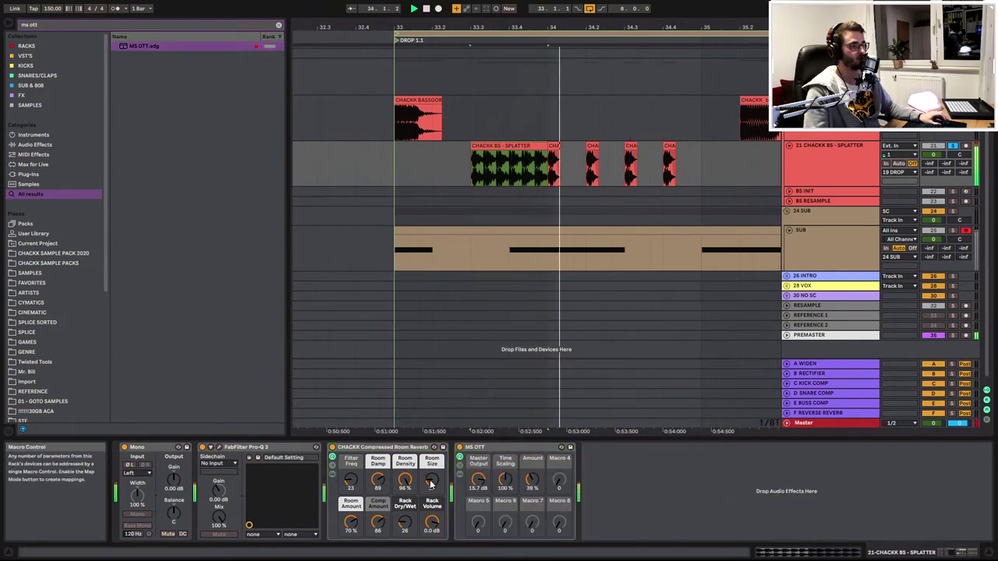
{"action": "left_click_drag", "start_coordinate": [510, 484], "coordinate": [511, 452]}
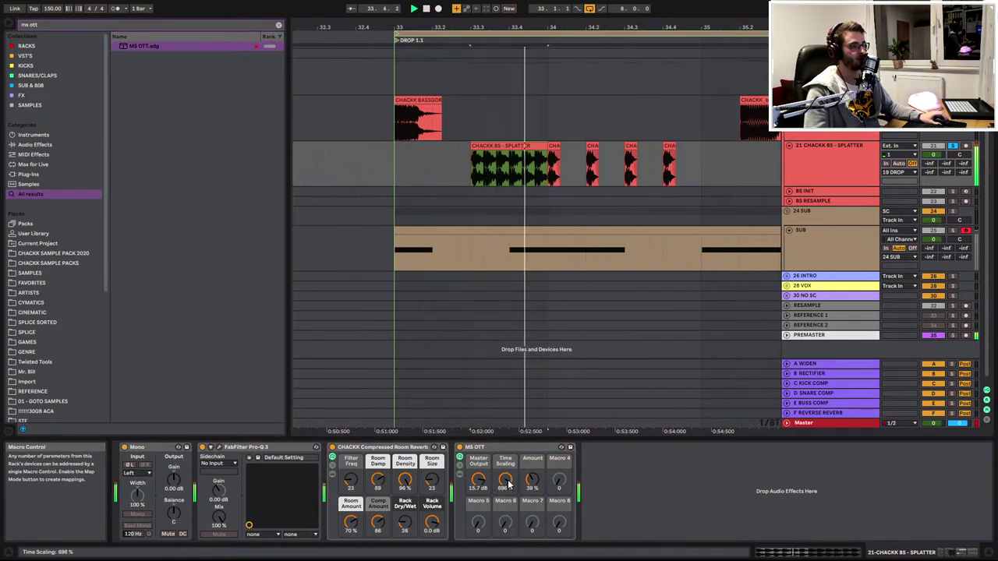
Show the SPLATTER track's Pro-Q 3, add FreeClip at the end of the device chain and play the result
{"action": "left_click", "coordinate": [219, 451]}
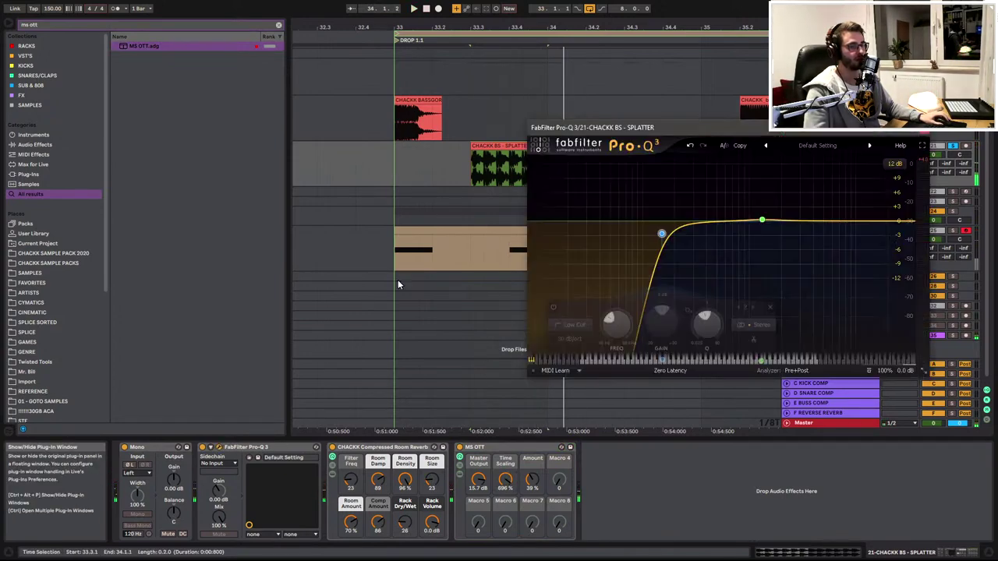
{"action": "key", "text": "ctrl+f"}
{"action": "type", "text": "freecl"}
{"action": "double_click", "coordinate": [142, 47]}
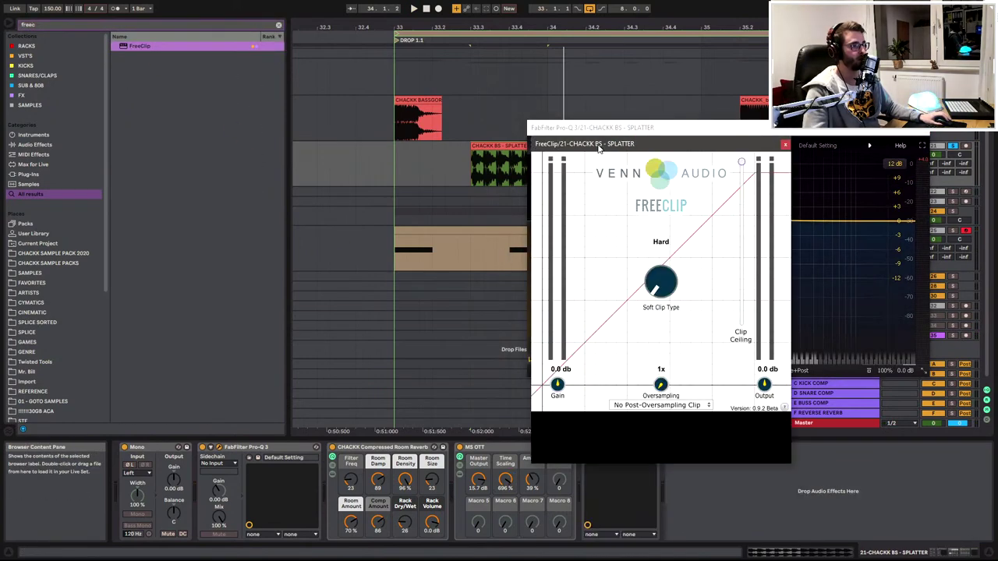
{"action": "key", "text": "space"}
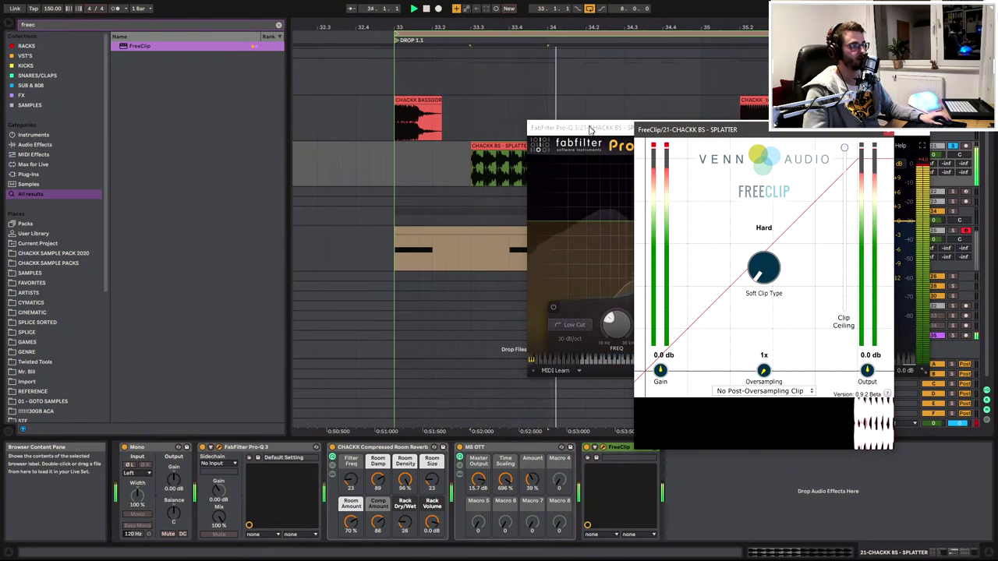
{"action": "key", "text": "space"}
In Pro-Q 3, set the low cut to about 117 Hz and add a bell dip of about -2.95 dB at 258 Hz
{"action": "left_click_drag", "start_coordinate": [593, 127], "coordinate": [385, 83]}
{"action": "key", "text": "space"}
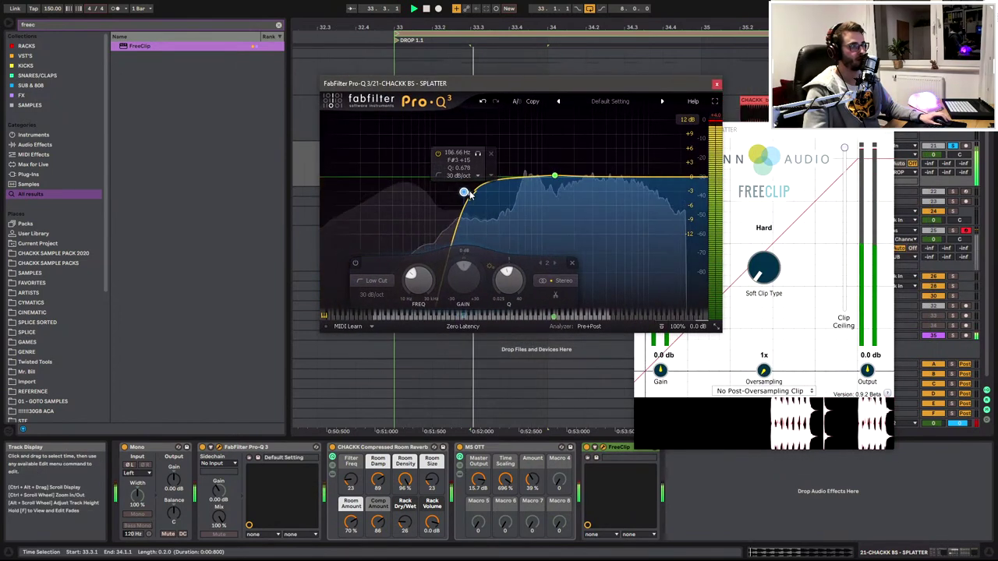
{"action": "left_click_drag", "start_coordinate": [456, 196], "coordinate": [443, 199]}
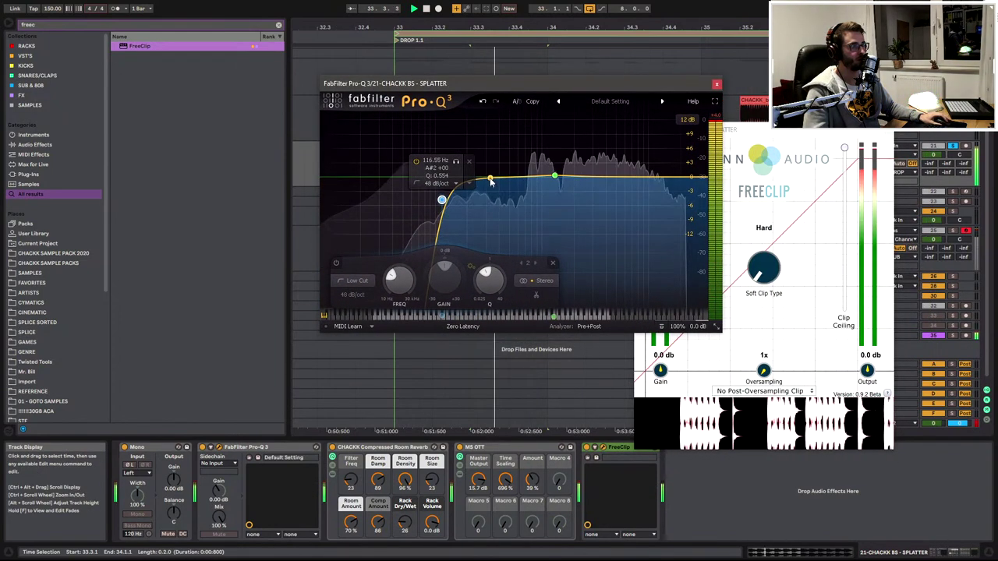
{"action": "mouse_move", "coordinate": [491, 178]}
{"action": "left_mouse_down"}
{"action": "mouse_move", "coordinate": [472, 196]}
{"action": "mouse_move", "coordinate": [480, 191]}
{"action": "left_mouse_up"}
{"action": "key", "text": "space"}
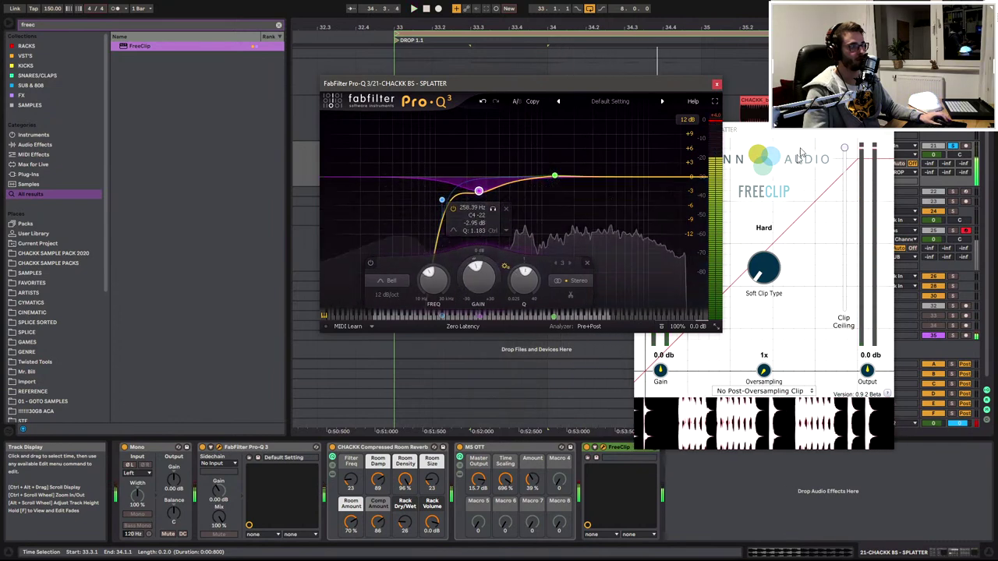
{"action": "left_click", "coordinate": [717, 84]}
{"action": "left_click", "coordinate": [886, 130]}
Find CHACKK EFFECTOR DELAY RACK in the browser and add it between Mono and FabFilter Pro-Q 3
{"action": "key", "text": "ctrl+f"}
{"action": "type", "text": "eaf"}
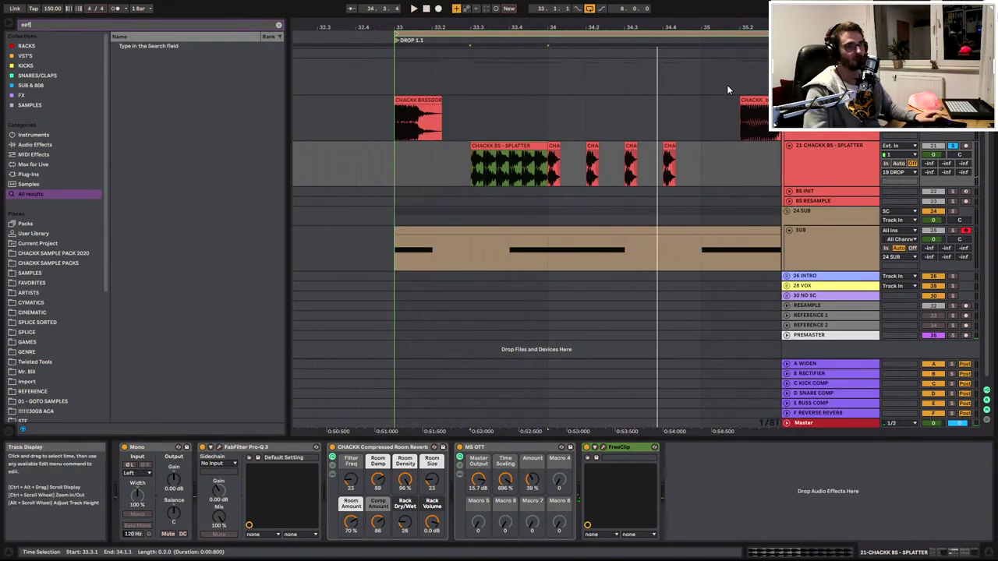
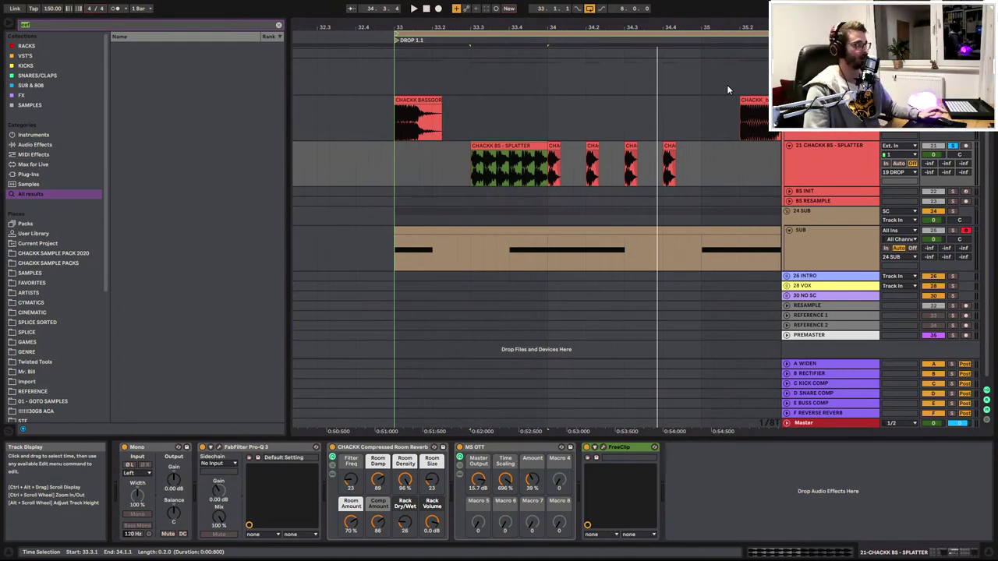
{"action": "type", "text": "effector"}
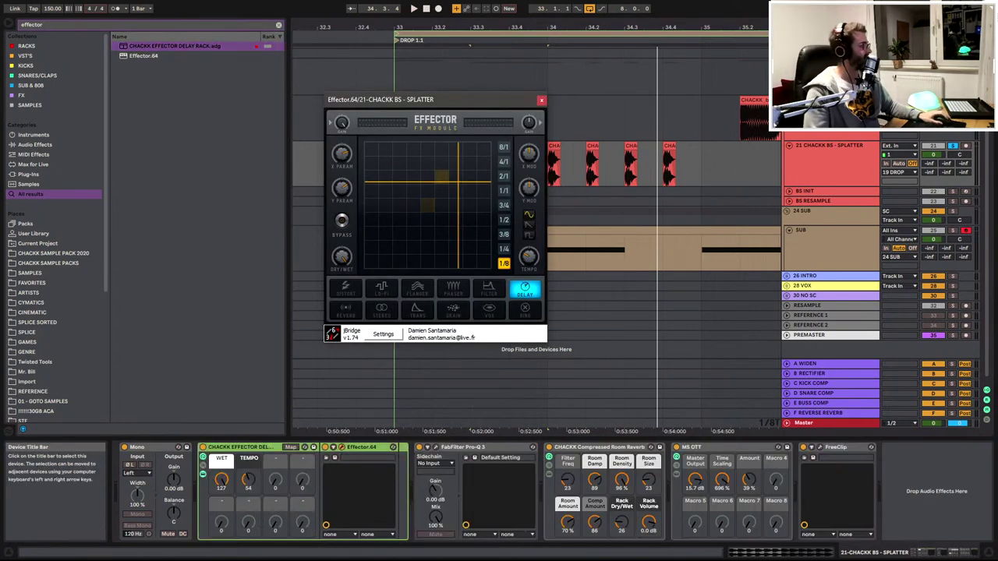
{"action": "left_click", "coordinate": [239, 448]}
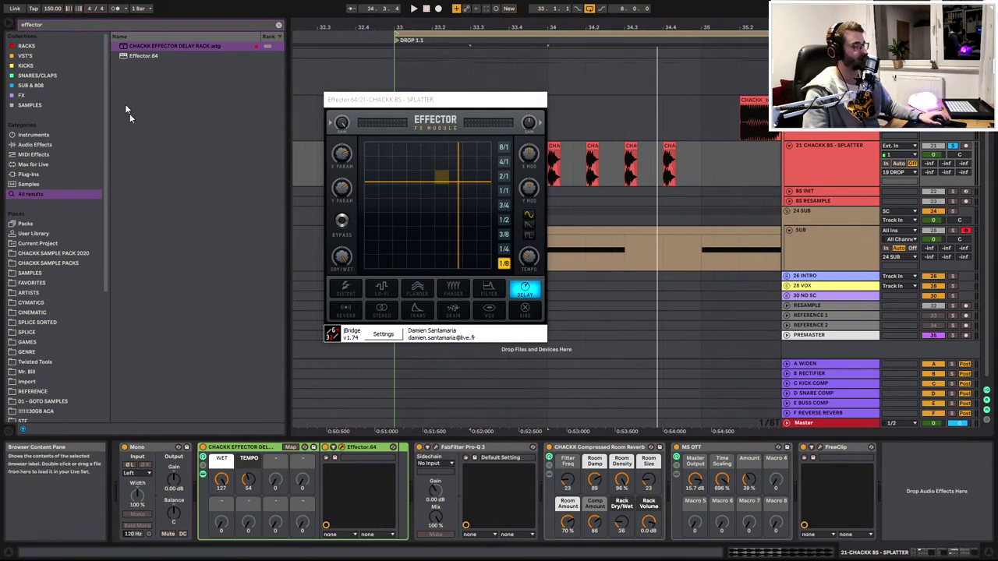
{"action": "left_click", "coordinate": [419, 115]}
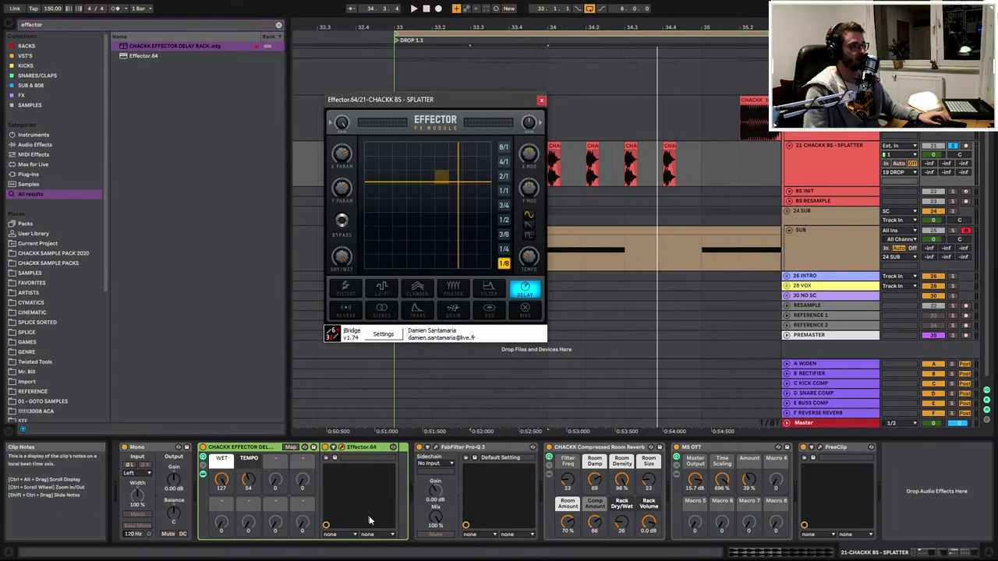
Assign Param X and Param Y to the two axes of the Effector.64 device's XY pad
{"action": "left_click", "coordinate": [340, 534]}
{"action": "left_click", "coordinate": [333, 466]}
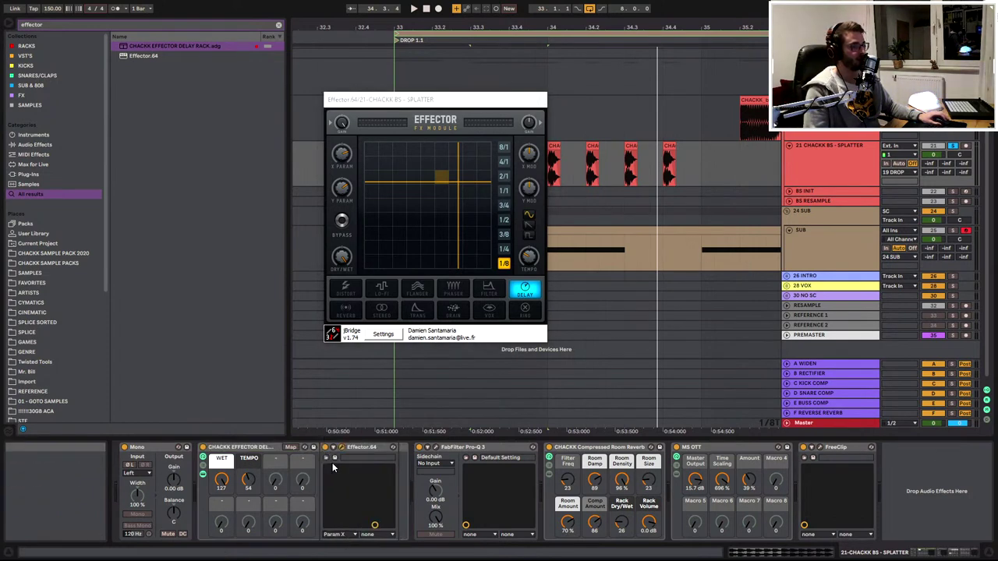
{"action": "left_click", "coordinate": [370, 535]}
{"action": "left_click", "coordinate": [379, 479]}
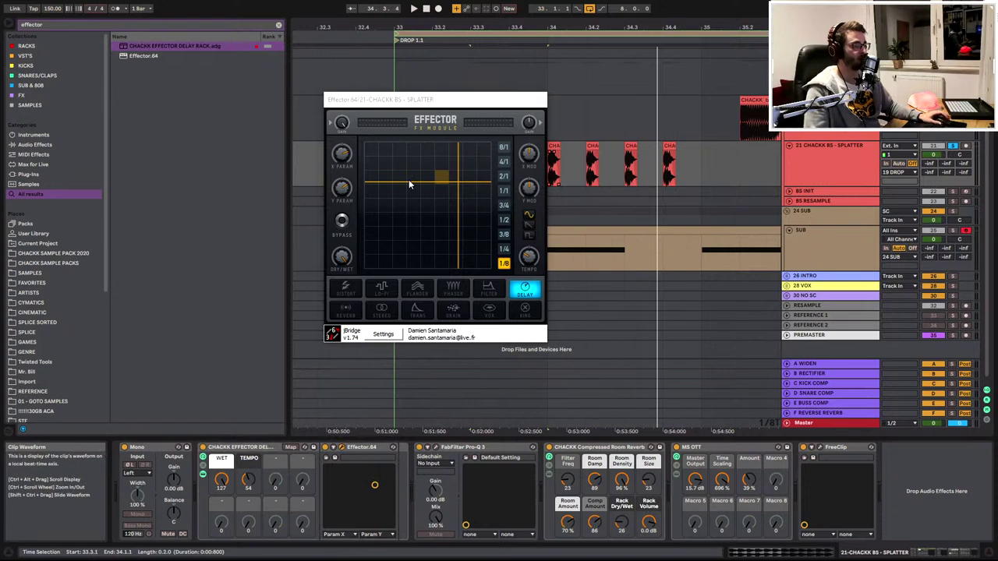
Move the Effector window off the SPLATTER clips, select the slice at 34.1.1 and play it through the delay
{"action": "left_click_drag", "start_coordinate": [445, 101], "coordinate": [383, 177]}
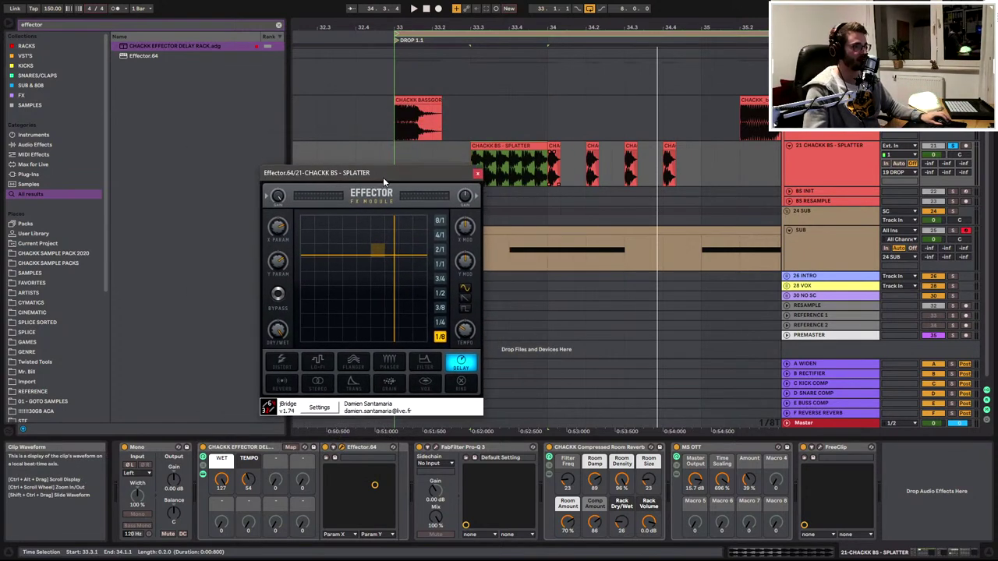
{"action": "key", "text": "space"}
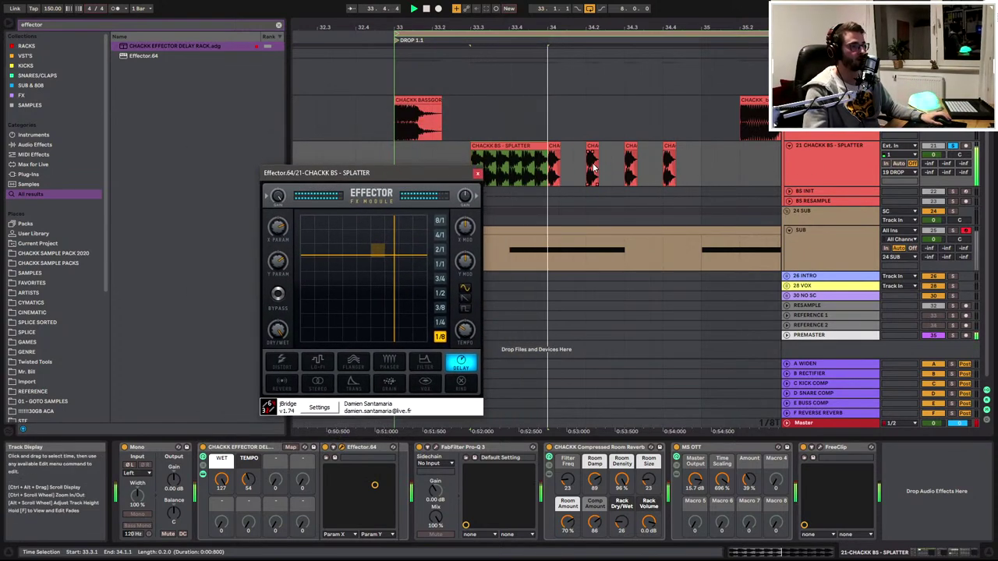
{"action": "left_click", "coordinate": [554, 147]}
{"action": "key", "text": "space"}
{"action": "key", "text": "space"}
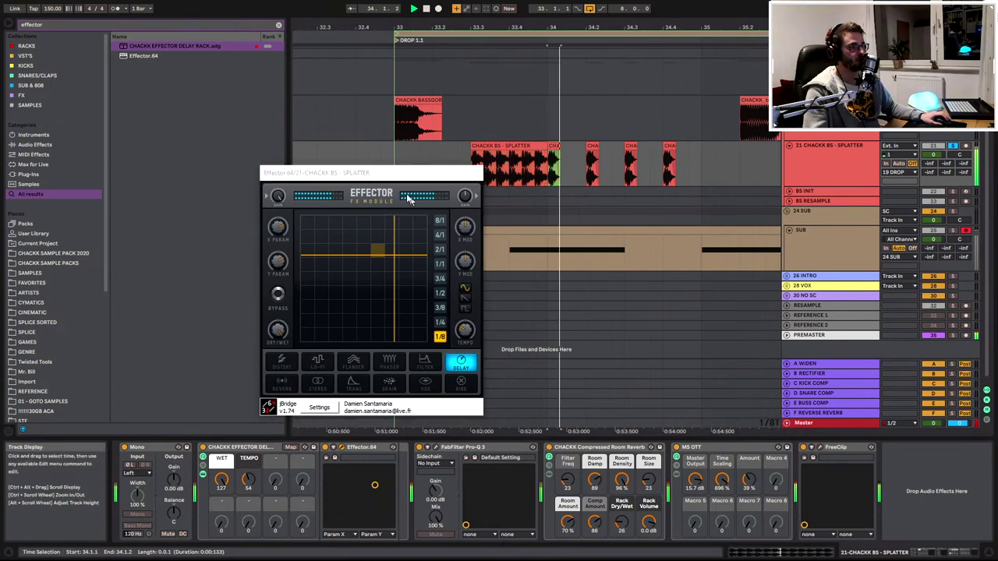
Search the browser for "soothe vst" and add soothe2 between MS OTT and FreeClip on the SPLATTER track
{"action": "key", "text": "space"}
{"action": "left_click_drag", "start_coordinate": [397, 176], "coordinate": [387, 103]}
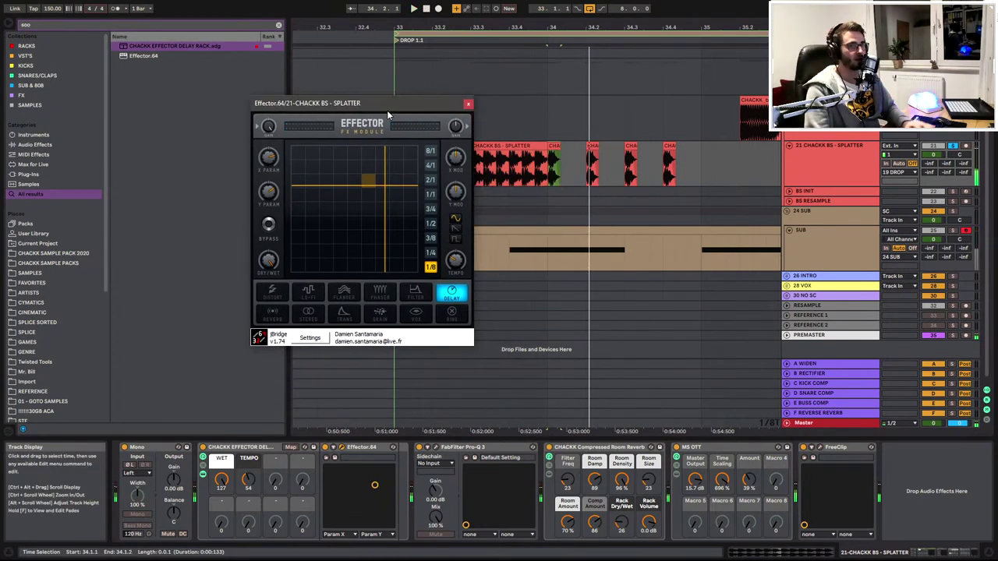
{"action": "type", "text": "the vst"}
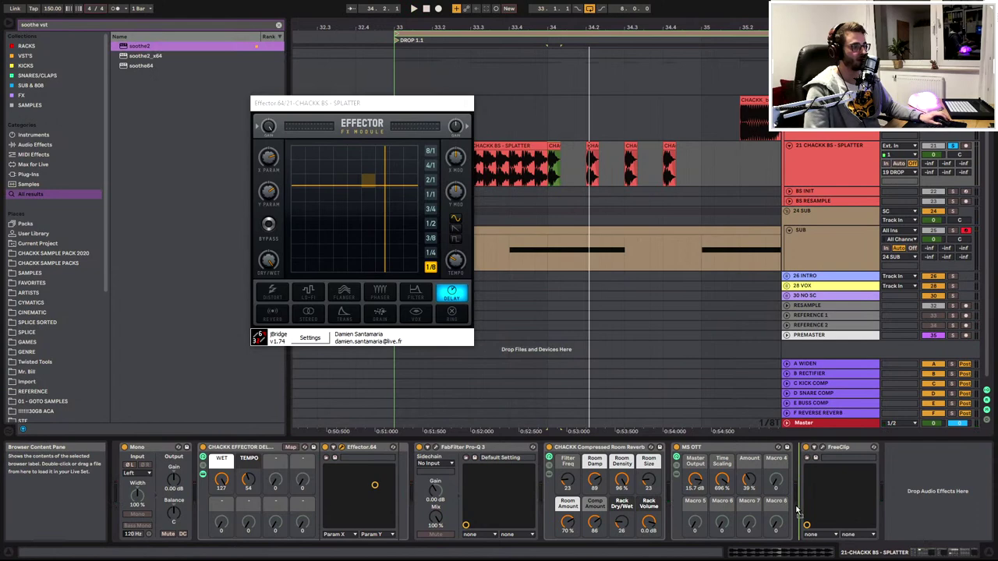
{"action": "key", "text": "Return"}
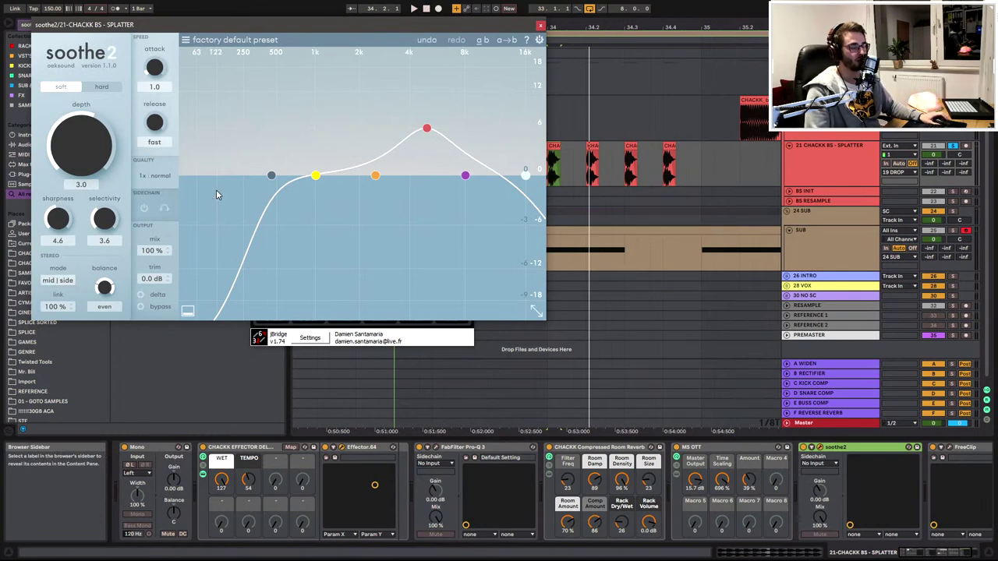
Compare the SPLATTER slice with soothe2 switched off and on, and close the soothe2 and Effector windows
{"action": "key", "text": "space"}
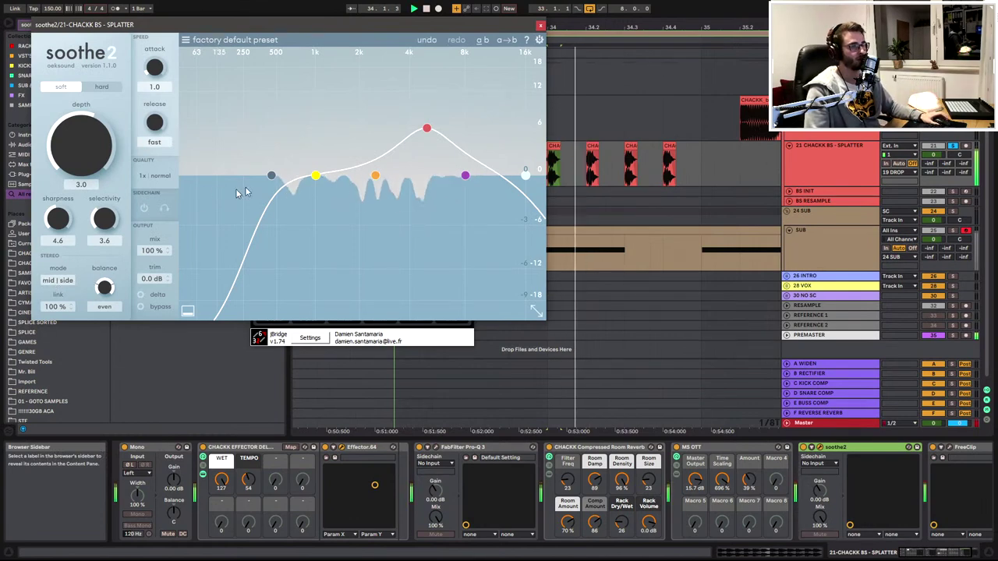
{"action": "left_click", "coordinate": [804, 448]}
{"action": "left_click", "coordinate": [803, 448]}
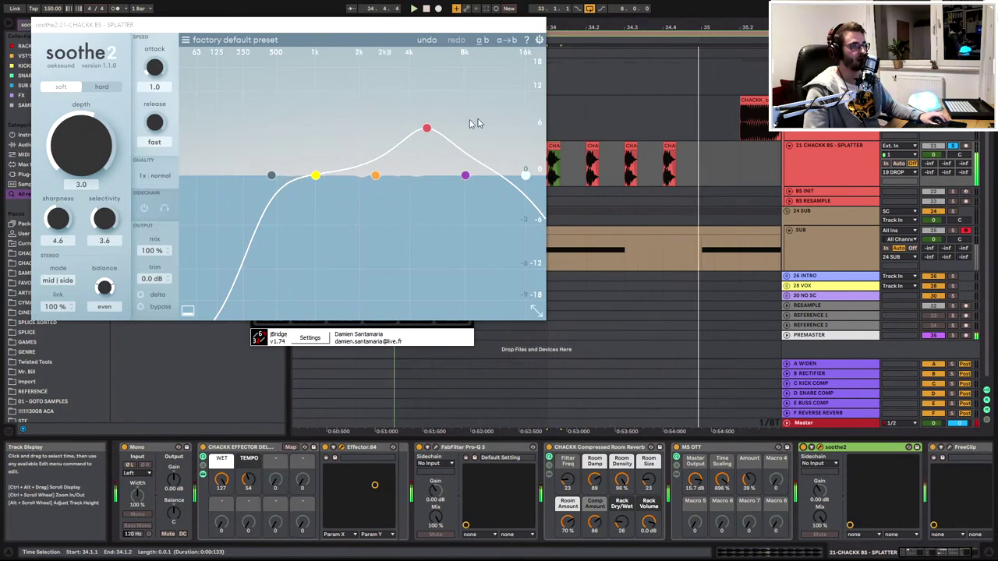
{"action": "left_click", "coordinate": [534, 25]}
{"action": "left_click", "coordinate": [464, 103]}
{"action": "left_click", "coordinate": [408, 162]}
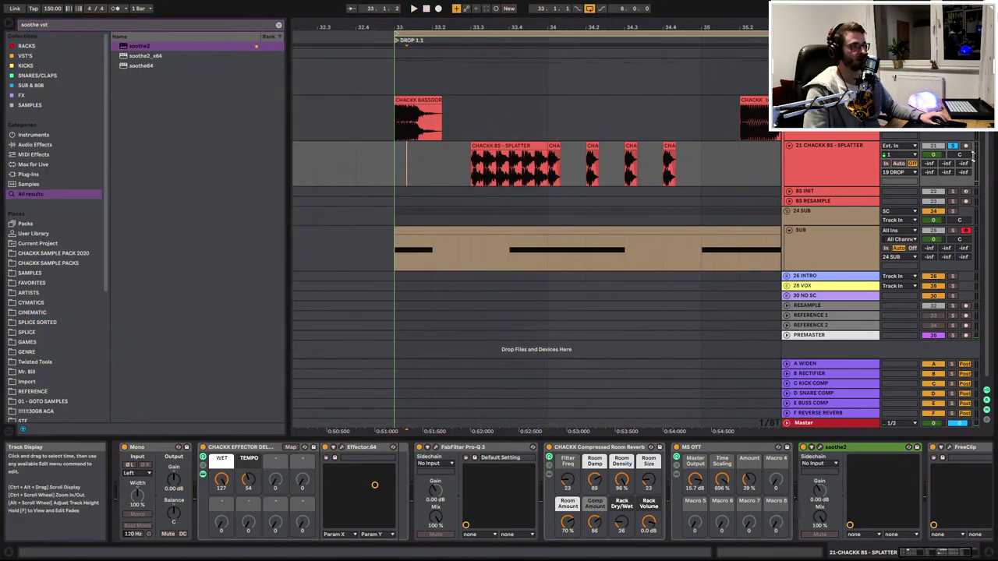
Group the BASSGORILLA and SPLATTER tracks as BASSES and add CHACKK Reverb Thrower V2 to the group
{"action": "left_click", "coordinate": [799, 170]}
{"action": "key", "text": "ctrl+f"}
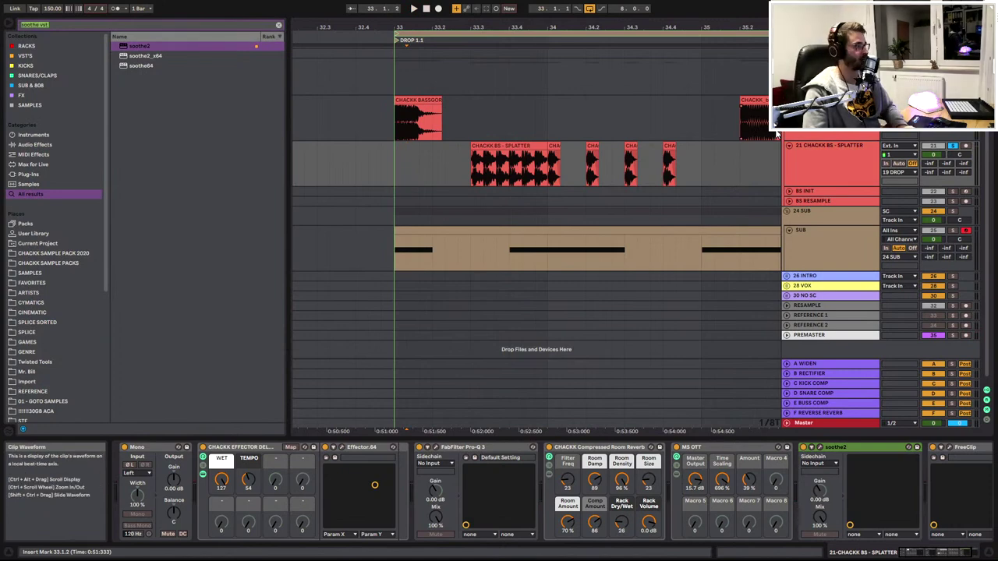
{"action": "left_click", "coordinate": [838, 158]}
{"action": "left_click", "coordinate": [837, 117], "text": "shift"}
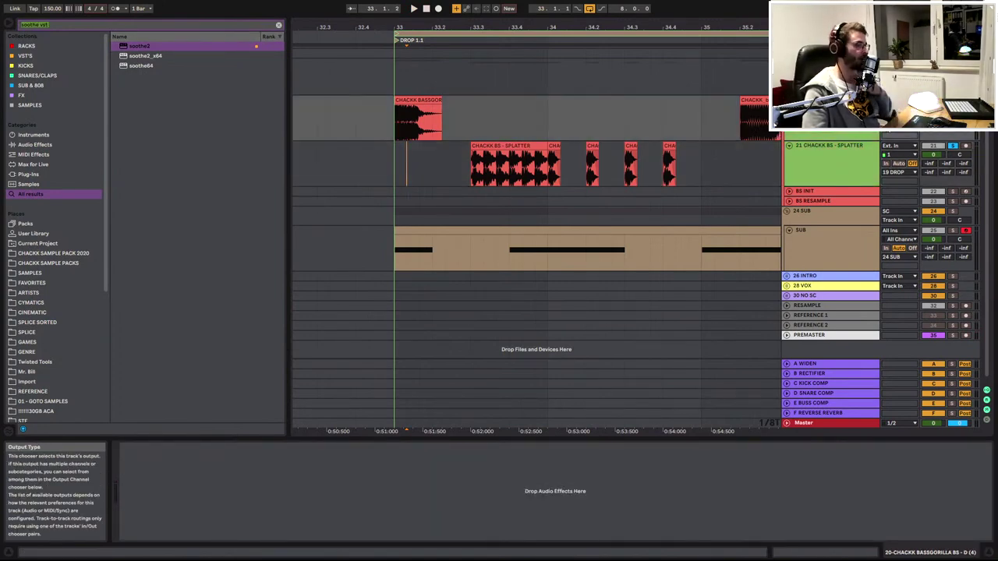
{"action": "key", "text": "ctrl+g"}
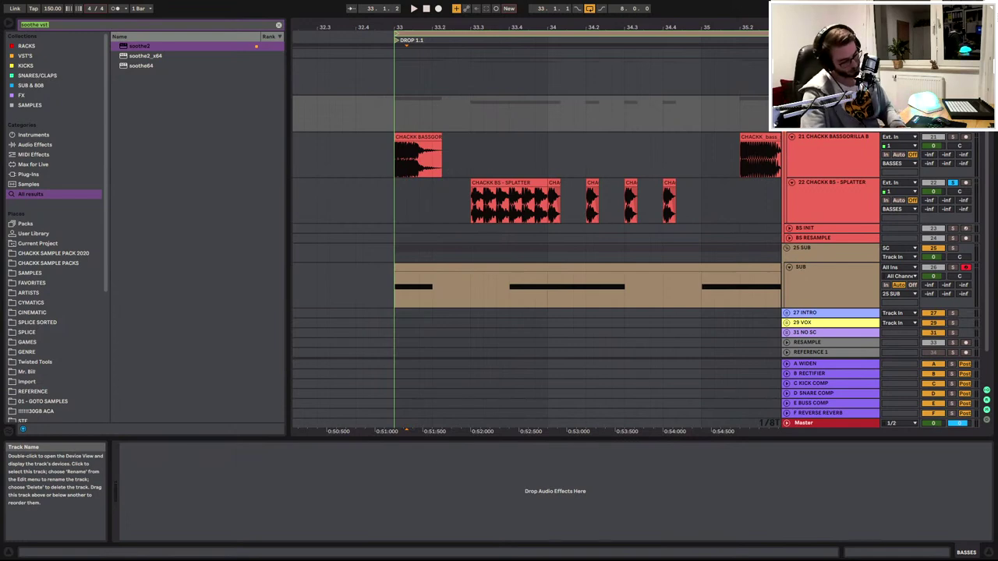
{"action": "type", "text": "thrower"}
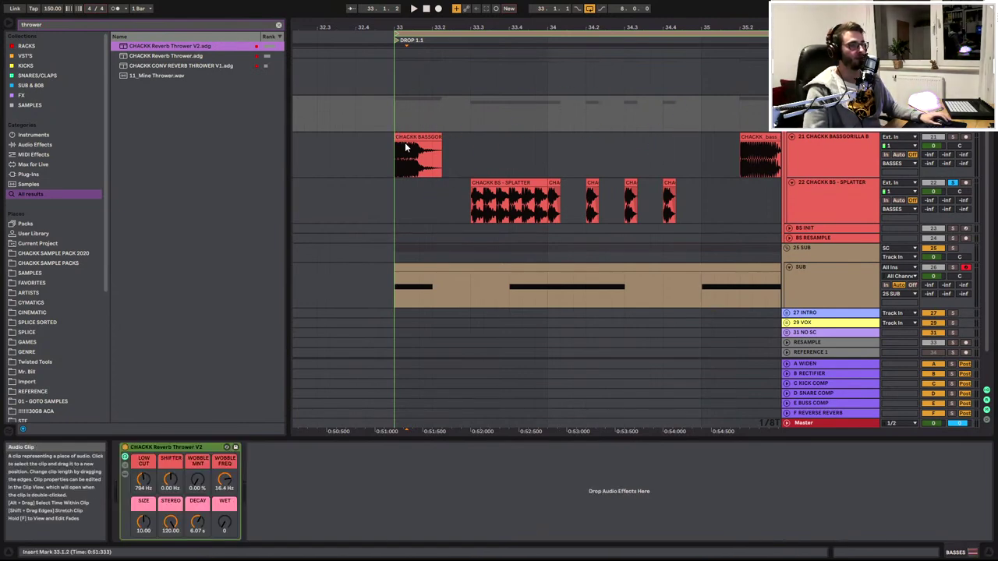
Solo the BASSGORILLA track and play its clip at 33.1.1
{"action": "left_click", "coordinate": [406, 138]}
{"action": "key", "text": "space"}
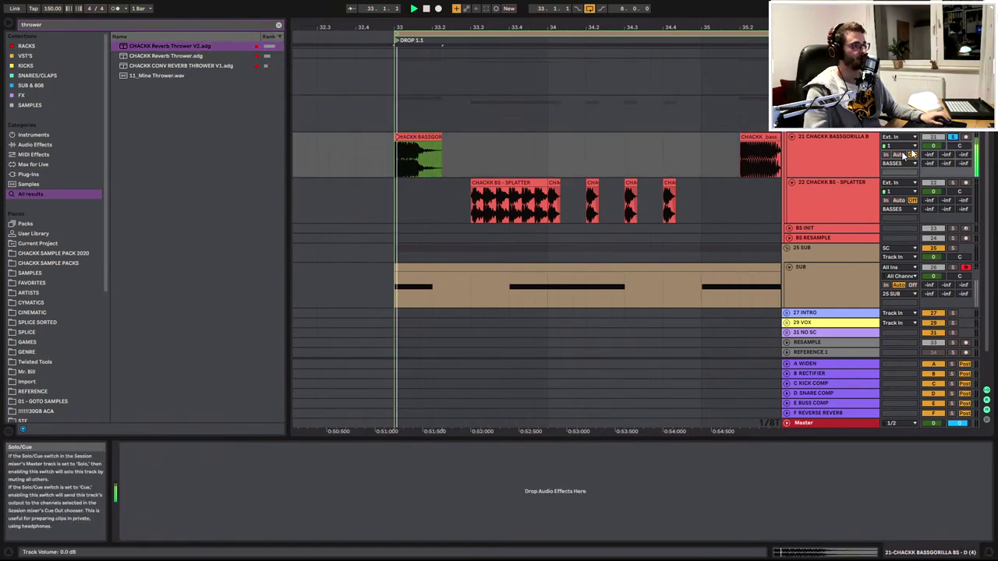
{"action": "left_click", "coordinate": [809, 197]}
{"action": "left_click", "coordinate": [804, 158]}
{"action": "left_click", "coordinate": [418, 136]}
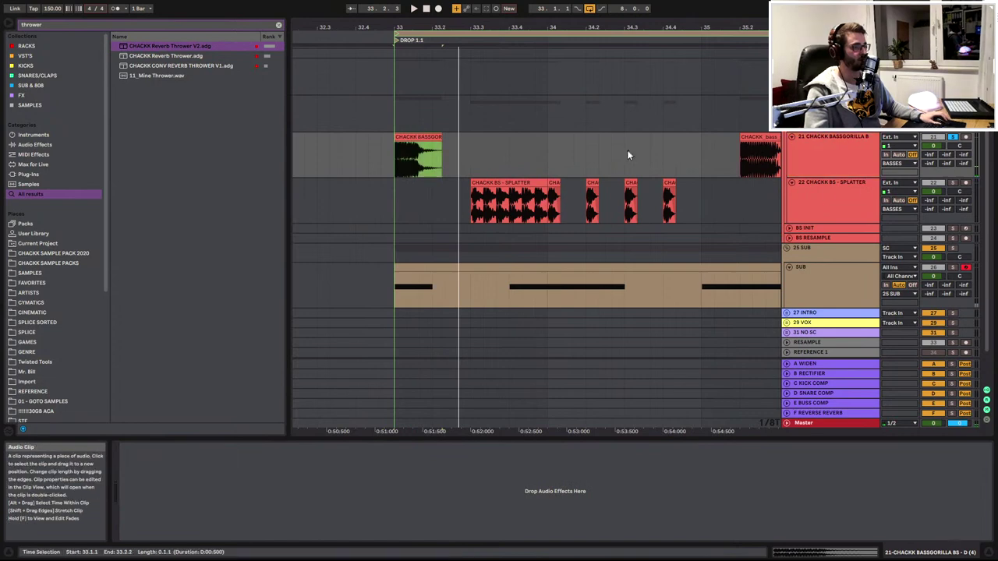
Place the SPLATTER track's effects from Mono through FreeClip after Reverb Thrower V2 on the BASSES group
{"action": "left_click", "coordinate": [801, 219]}
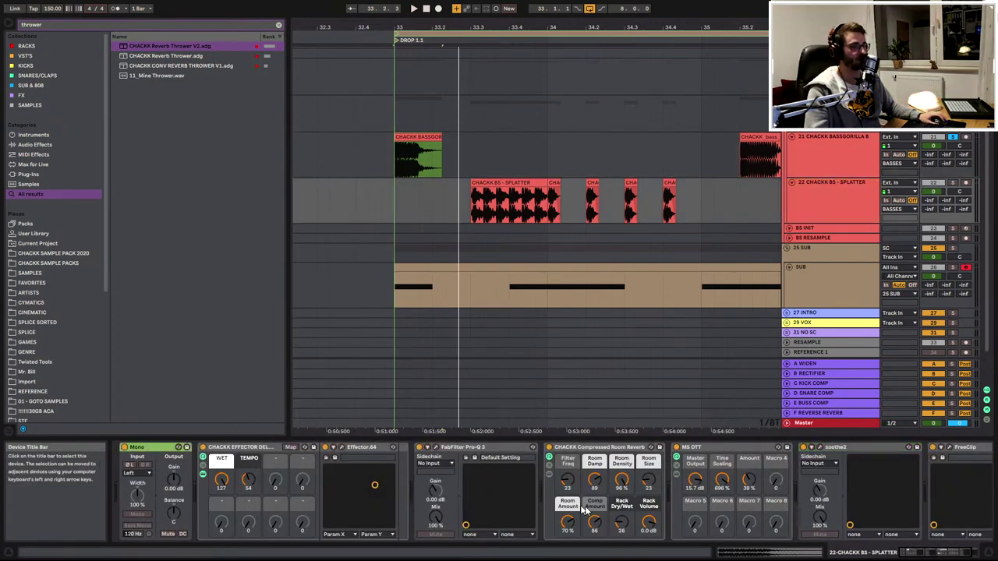
{"action": "left_click", "coordinate": [941, 555]}
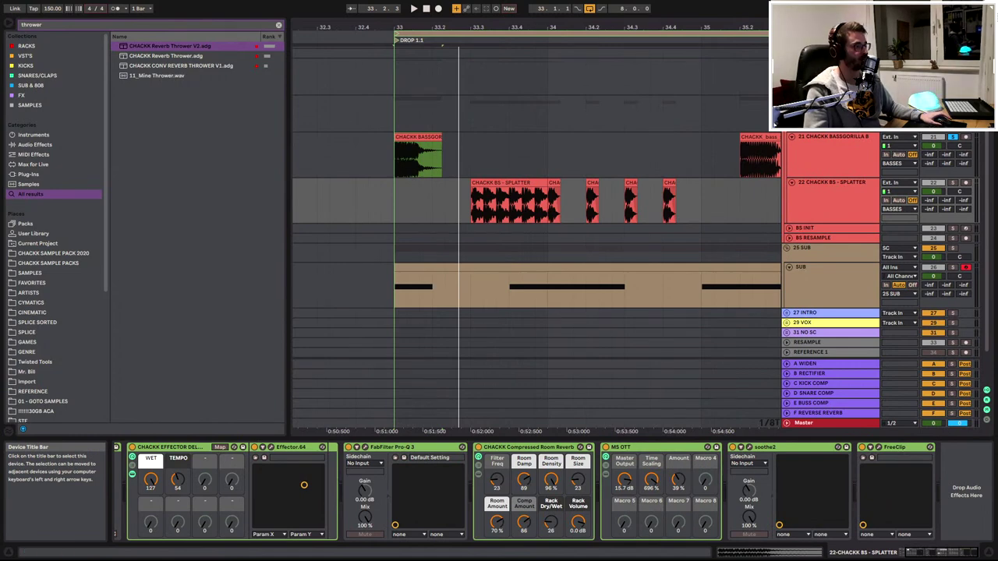
{"action": "left_click", "coordinate": [471, 154]}
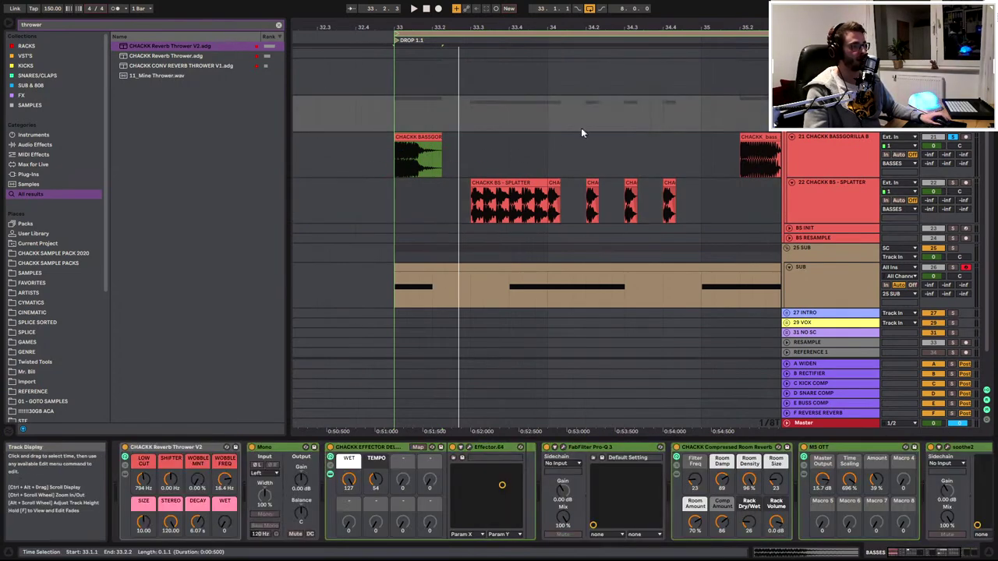
Lengthen and curve the fade-out of the BASSGORILLA clip at 33.1.1, auditioning it through the BASSES chain
{"action": "left_click", "coordinate": [427, 137]}
{"action": "key", "text": "space"}
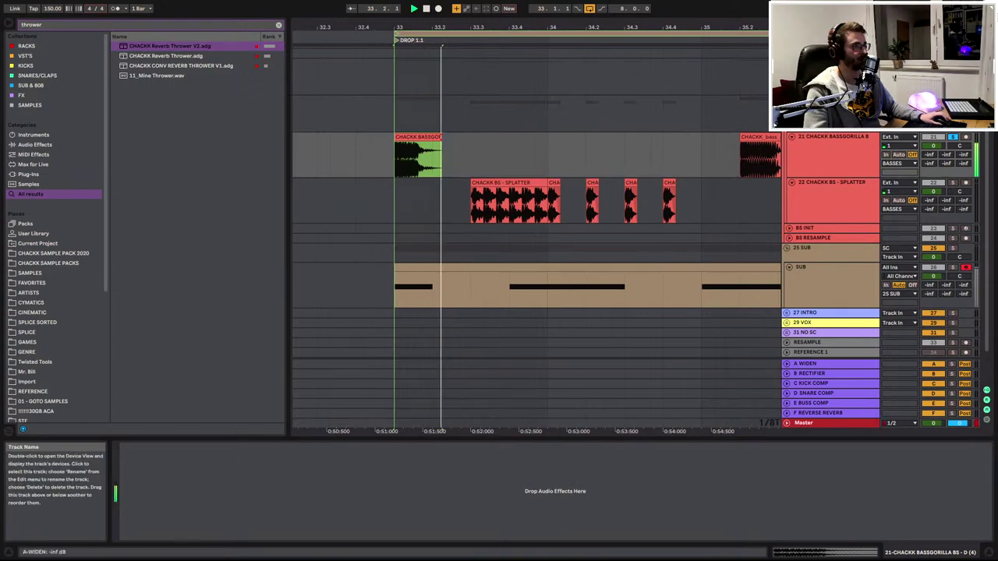
{"action": "key", "text": "space"}
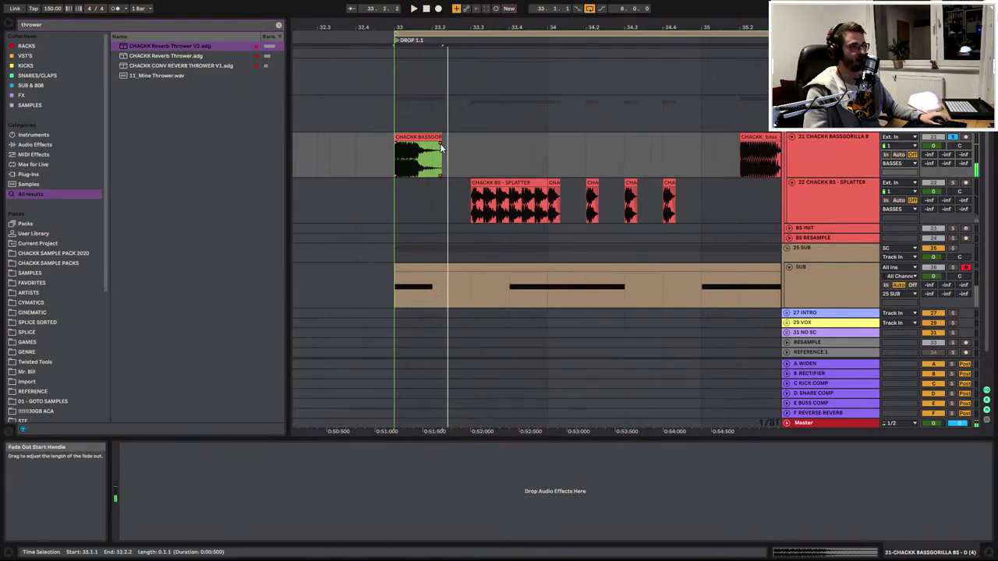
{"action": "key", "text": "space"}
{"action": "left_click_drag", "start_coordinate": [422, 158], "coordinate": [401, 144]}
{"action": "key", "text": "space"}
{"action": "key", "text": "space"}
{"action": "key", "text": "space"}
{"action": "key", "text": "space"}
{"action": "key", "text": "space"}
{"action": "key", "text": "space"}
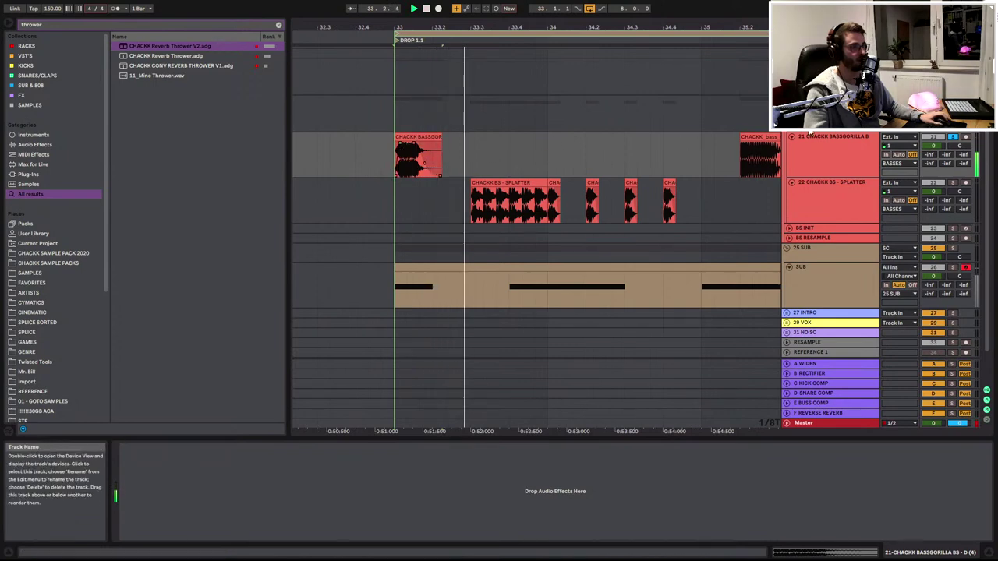
Move CHACKK Reverb Thrower V2 between soothe2 and FreeClip in the BASSES group's device chain
{"action": "left_click", "coordinate": [831, 102]}
{"action": "key", "text": "space"}
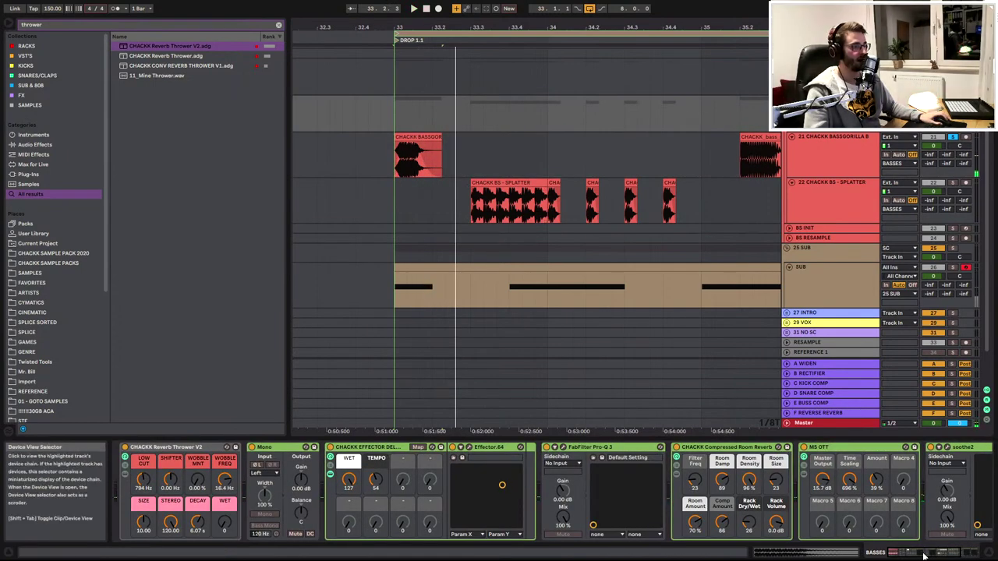
{"action": "left_click_drag", "start_coordinate": [926, 553], "coordinate": [957, 552]}
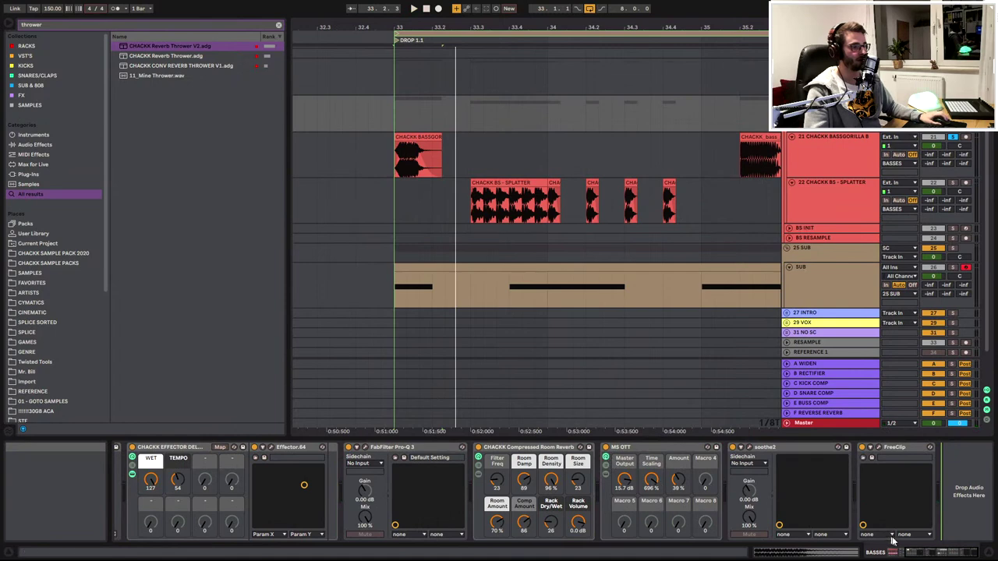
{"action": "scroll", "coordinate": [892, 540], "scroll_direction": "left", "scroll_amount": 5}
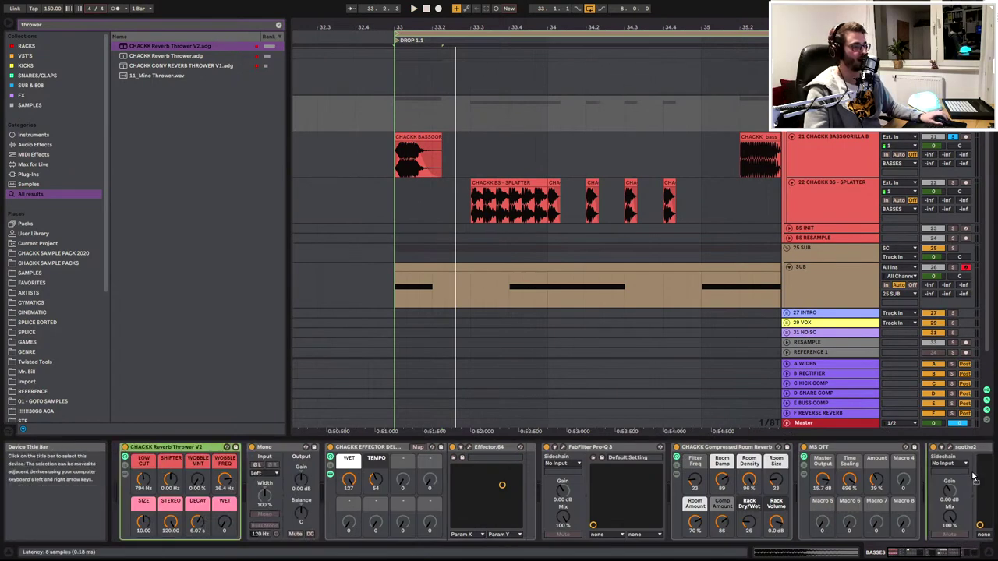
{"action": "scroll", "coordinate": [973, 477], "scroll_direction": "right", "scroll_amount": 3}
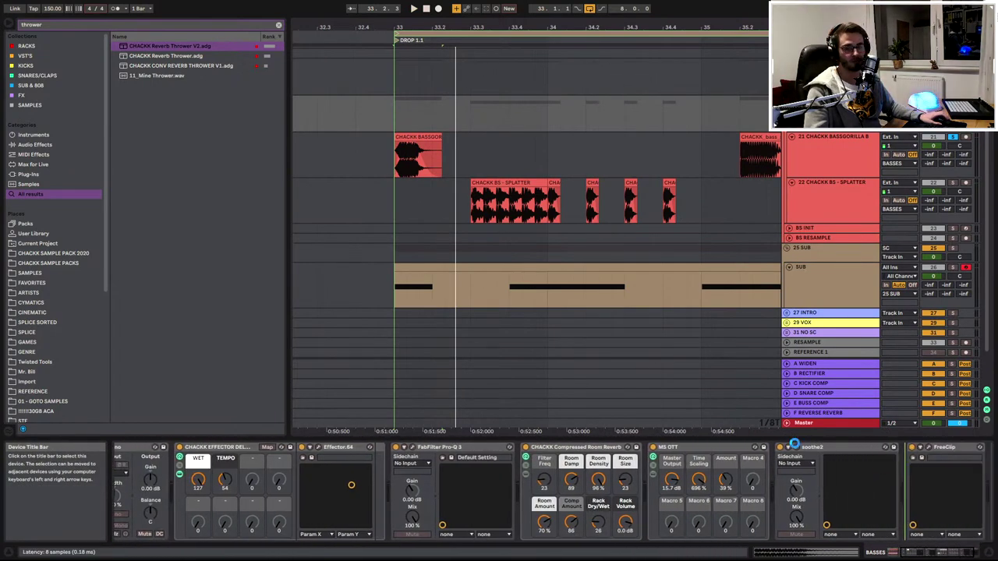
Place CHACKK Reverb Thrower V2 before FreeClip on BASSES and automate its WET as a ramp from zero to 127 between 33.2 and 33.3
{"action": "left_click_drag", "start_coordinate": [859, 456], "coordinate": [862, 456]}
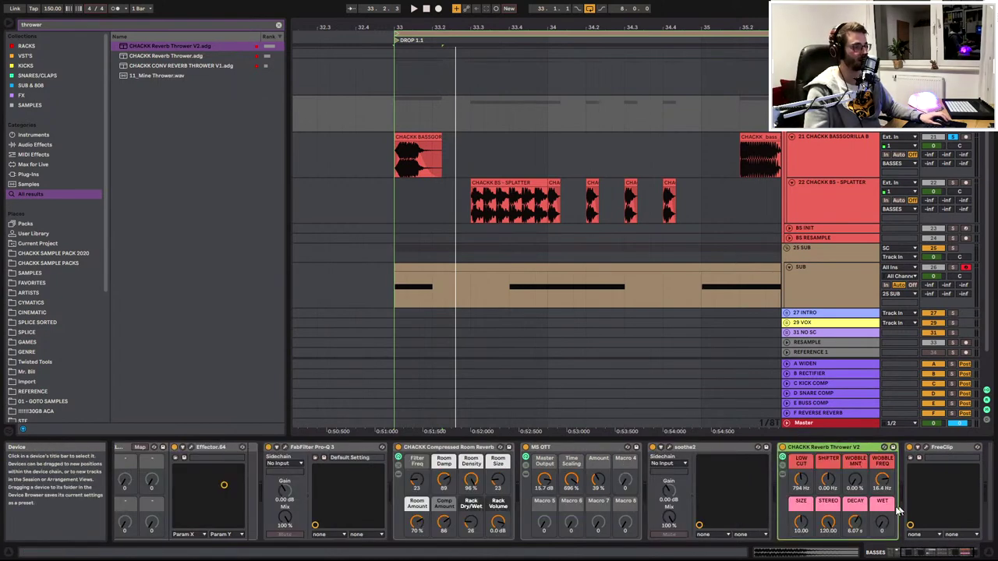
{"action": "key", "text": "a"}
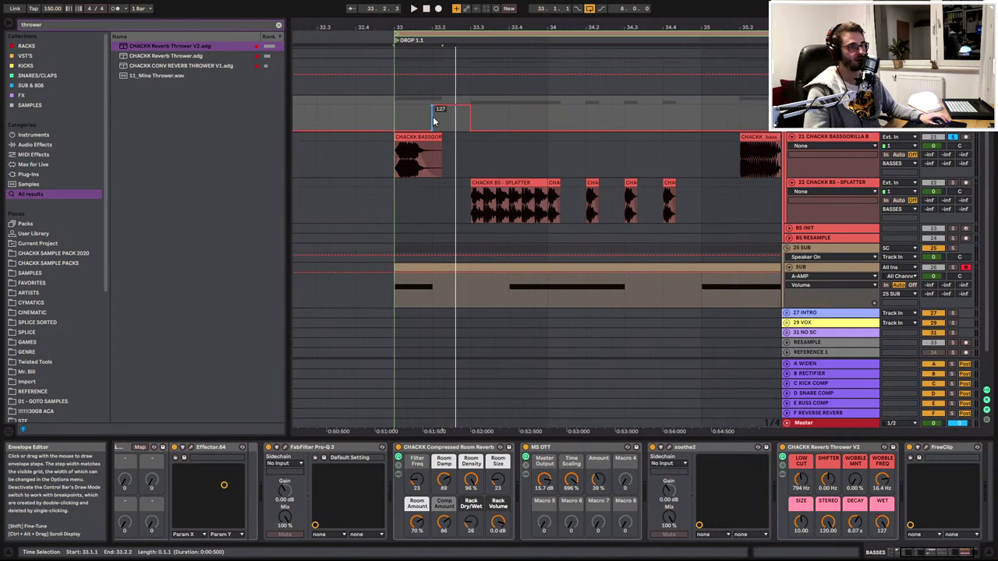
{"action": "left_click", "coordinate": [432, 105]}
{"action": "left_click", "coordinate": [388, 114]}
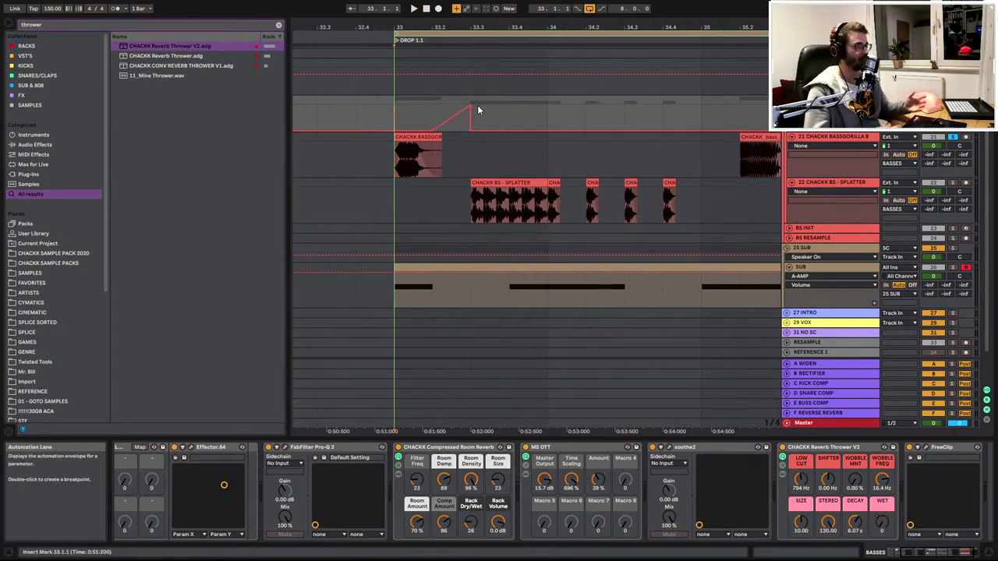
Play the drop from 33.1.1 to audition the reverb throw with the basses and sub
{"action": "key", "text": "space"}
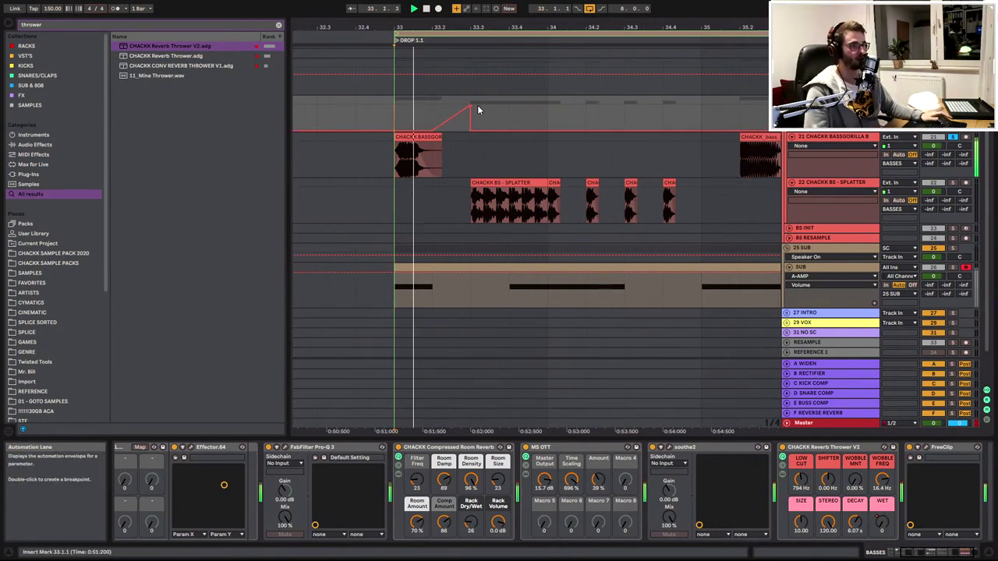
{"action": "key", "text": "space"}
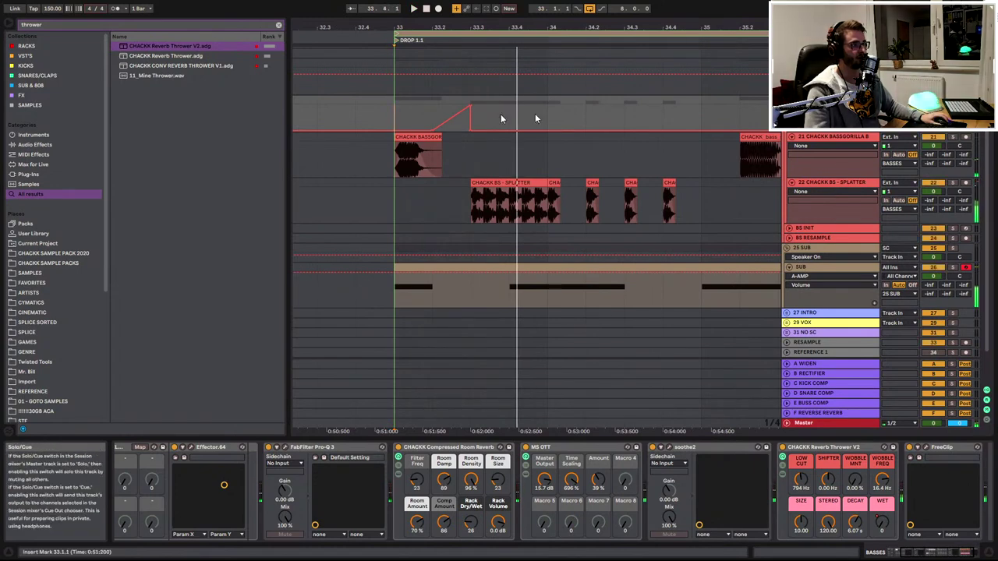
{"action": "key", "text": "space"}
{"action": "scroll", "coordinate": [512, 185], "scroll_direction": "up", "scroll_amount": 1}
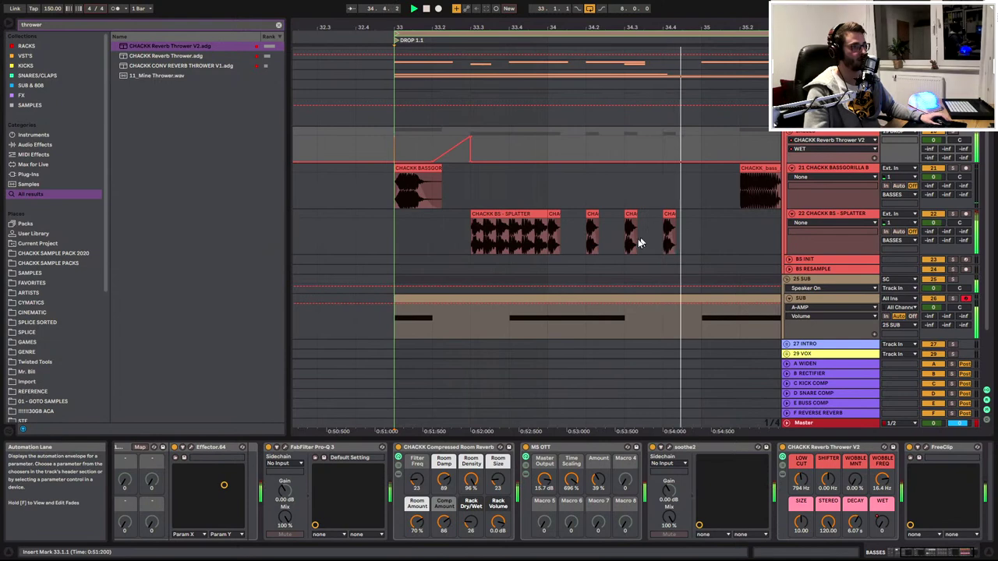
{"action": "key", "text": "space"}
Transpose all notes in the SUB clip up one semitone to D#1
{"action": "left_click", "coordinate": [491, 214]}
{"action": "double_click", "coordinate": [582, 297]}
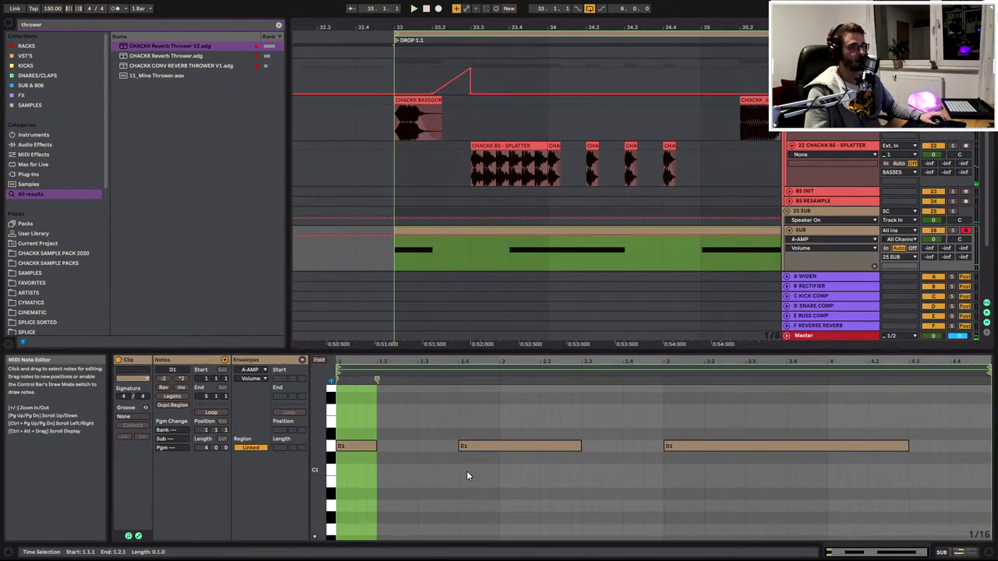
{"action": "key", "text": "ctrl+a"}
{"action": "key", "text": "Up"}
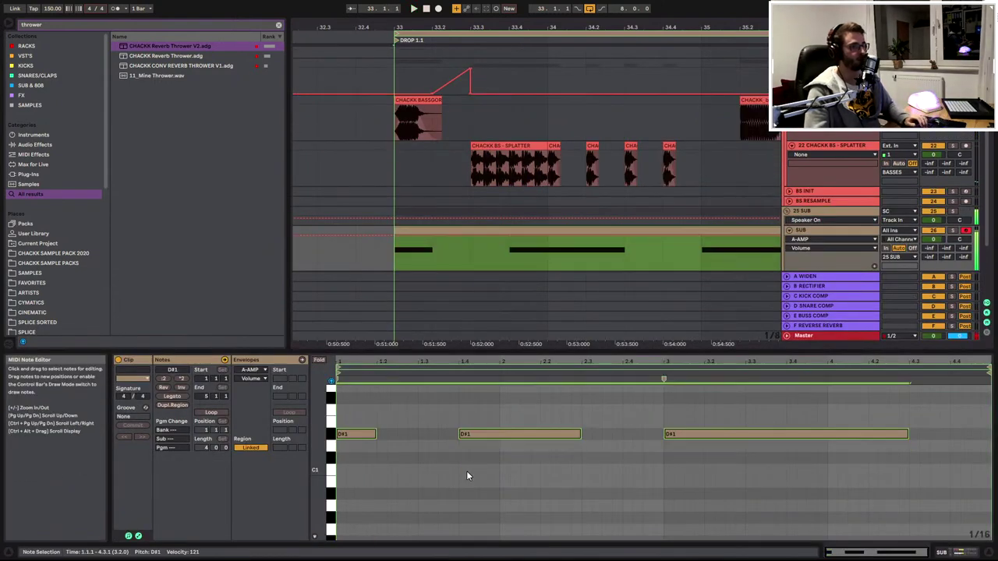
Set the transpose of the first bass clip at 33.1.1 to 1 st and play the drop
{"action": "left_click", "coordinate": [409, 101]}
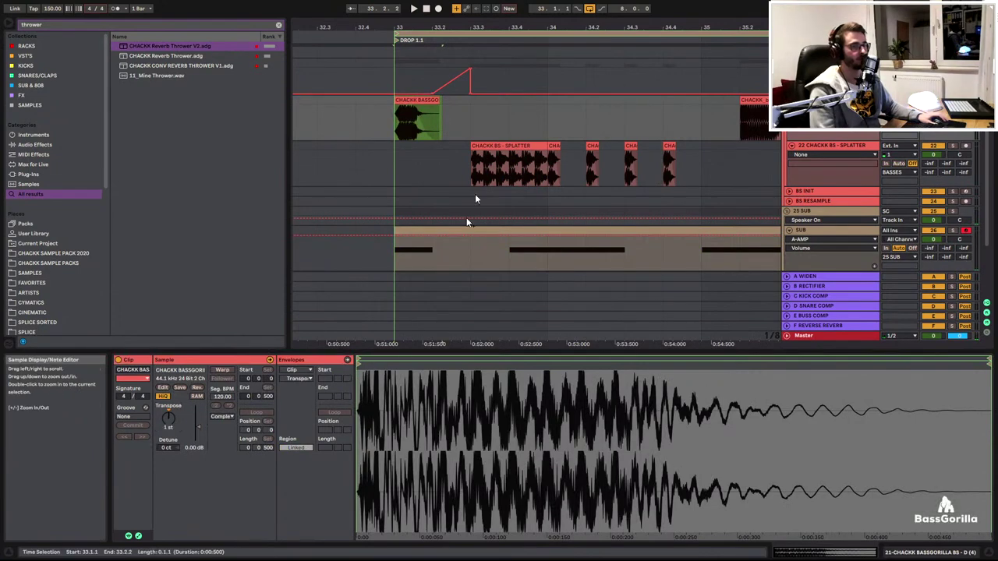
{"action": "left_click", "coordinate": [392, 131]}
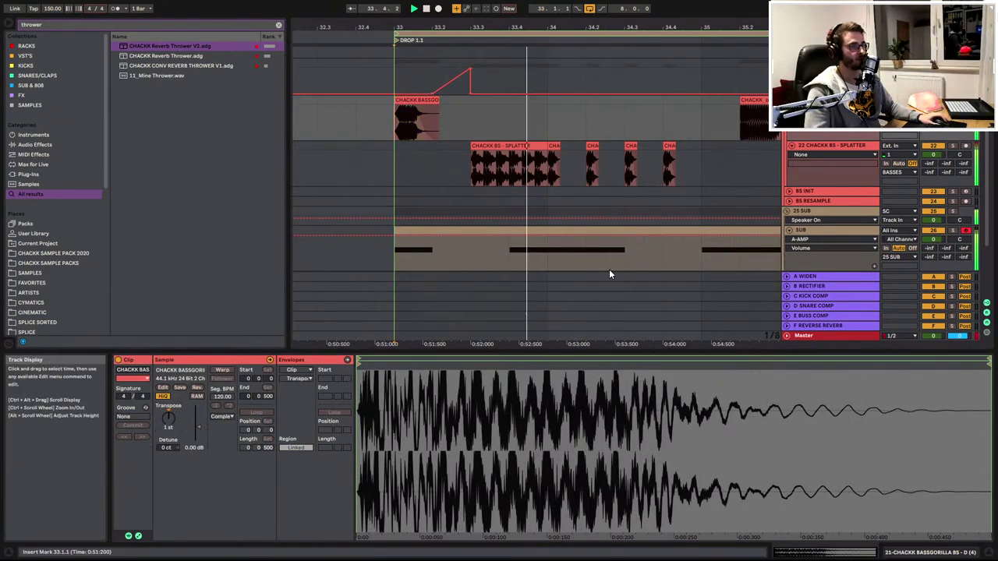
{"action": "double_click", "coordinate": [584, 353]}
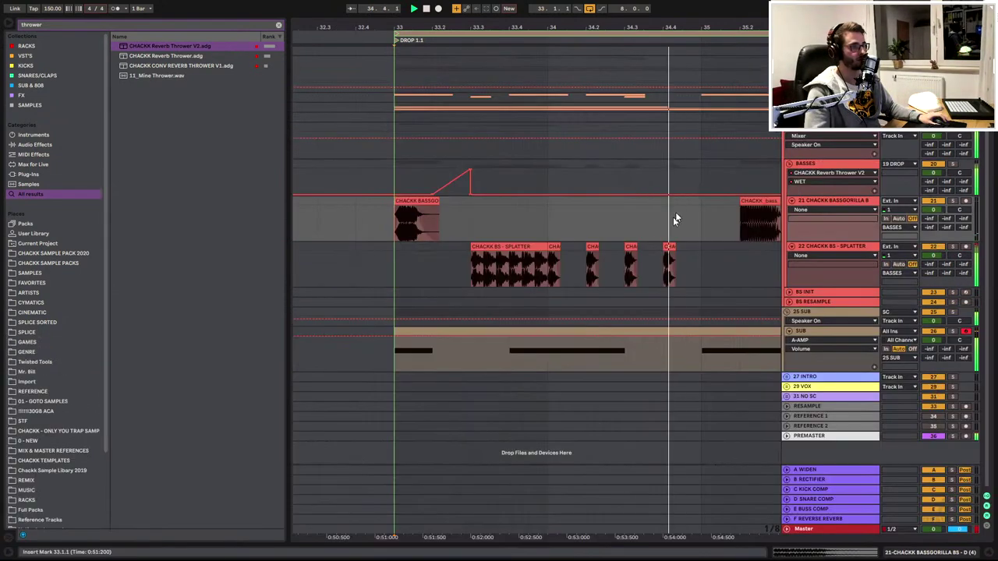
{"action": "key", "text": "space"}
Add a Frequency Shifter to the 22 CHACKK BS - SPLATTER track and set its Fine frequency to 11.0 Hz
{"action": "left_click", "coordinate": [484, 246]}
{"action": "double_click", "coordinate": [839, 245]}
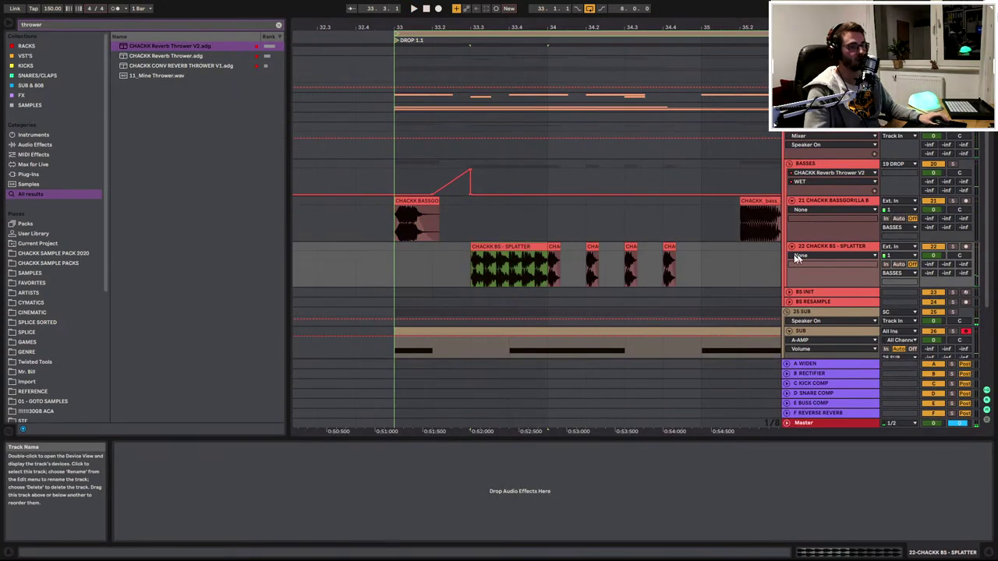
{"action": "key", "text": "ctrl+f"}
{"action": "type", "text": "freec"}
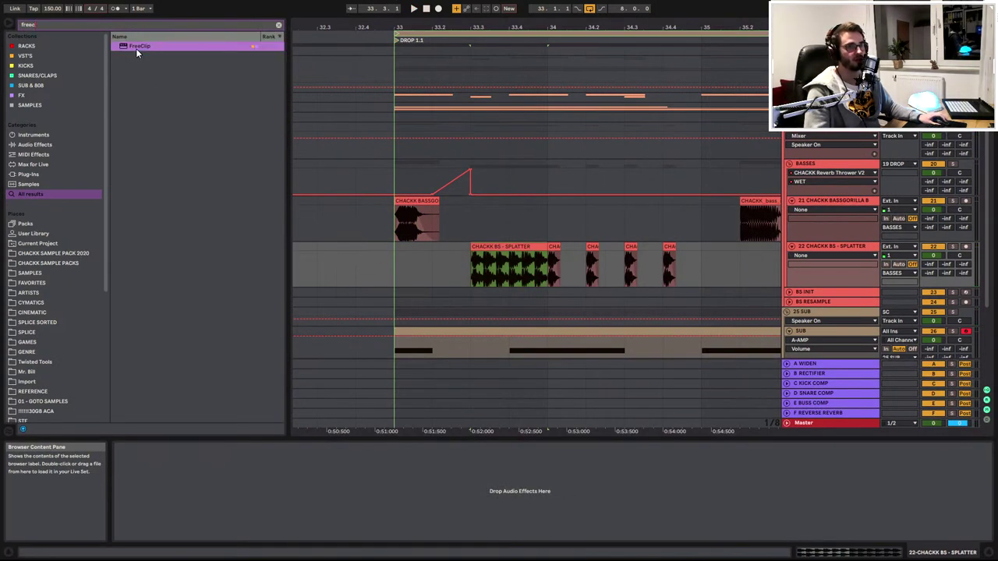
{"action": "left_click", "coordinate": [81, 21]}
{"action": "key", "text": "BackSpace"}
{"action": "key", "text": "BackSpace"}
{"action": "type", "text": "q"}
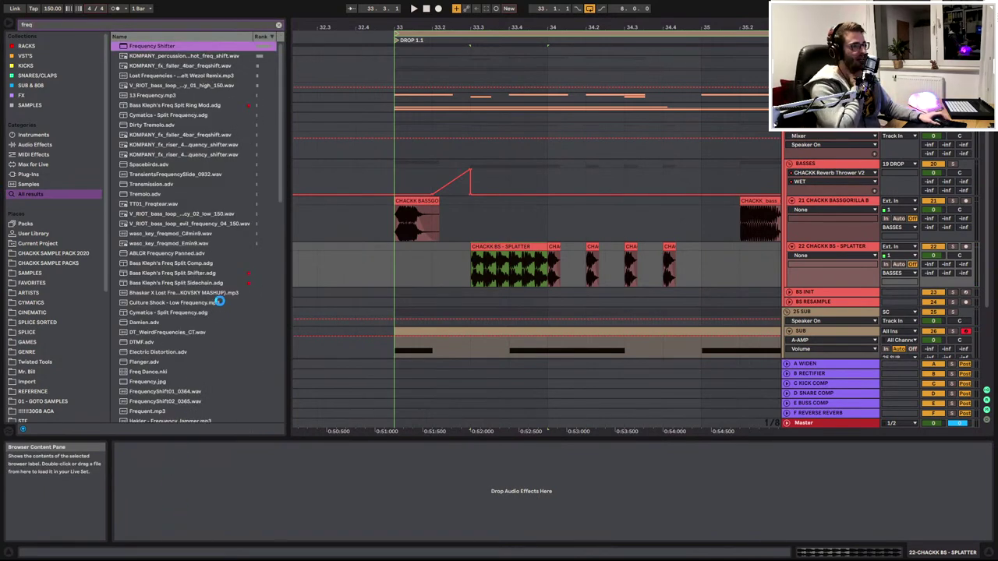
{"action": "key", "text": "space"}
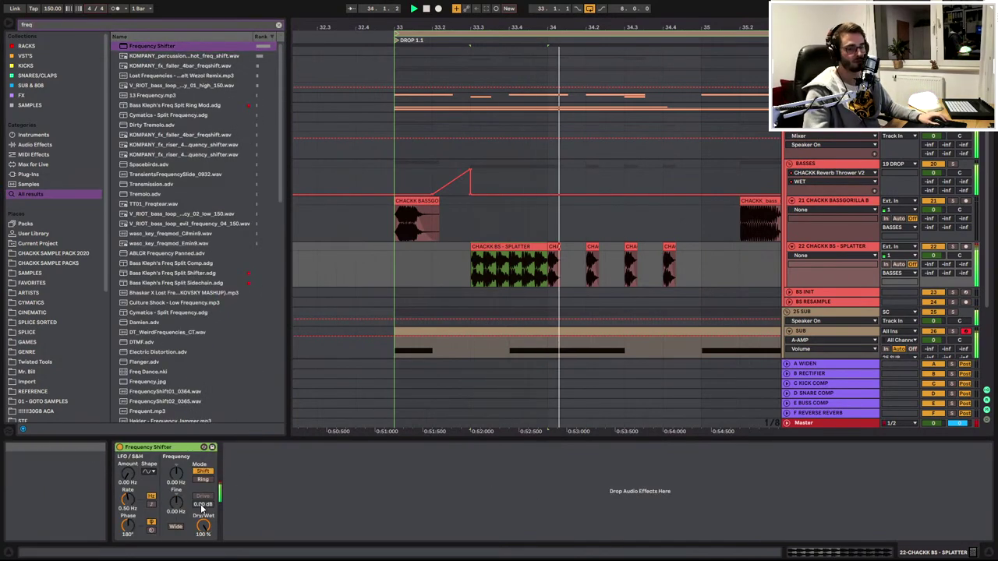
{"action": "mouse_move", "coordinate": [176, 503]}
{"action": "left_mouse_down"}
{"action": "mouse_move", "coordinate": [176, 481]}
{"action": "mouse_move", "coordinate": [177, 508]}
{"action": "left_mouse_up"}
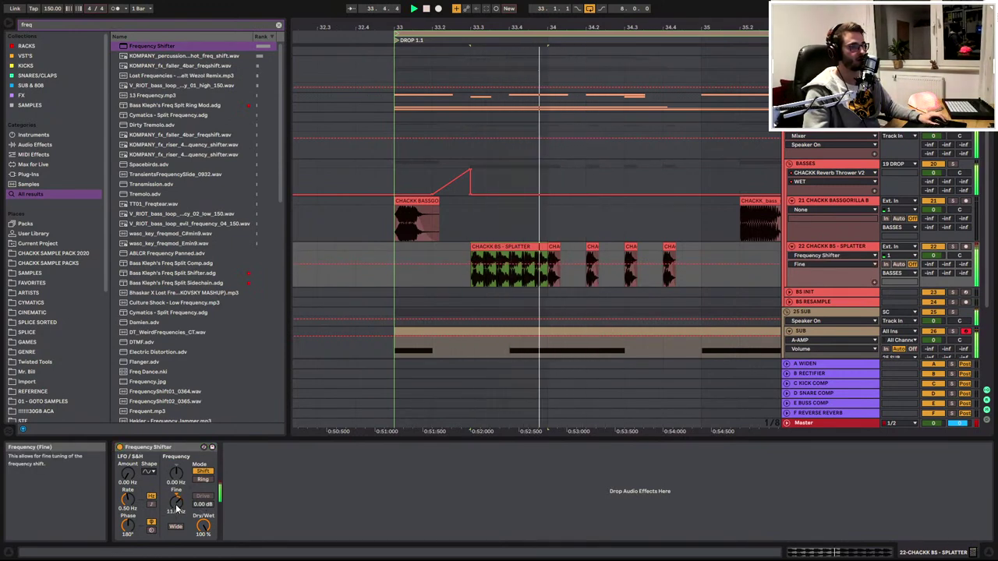
Insert EQ Eight ahead of the Frequency Shifter and cut the lows with band 1 at 102 Hz
{"action": "key", "text": "ctrl+f"}
{"action": "type", "text": "eq"}
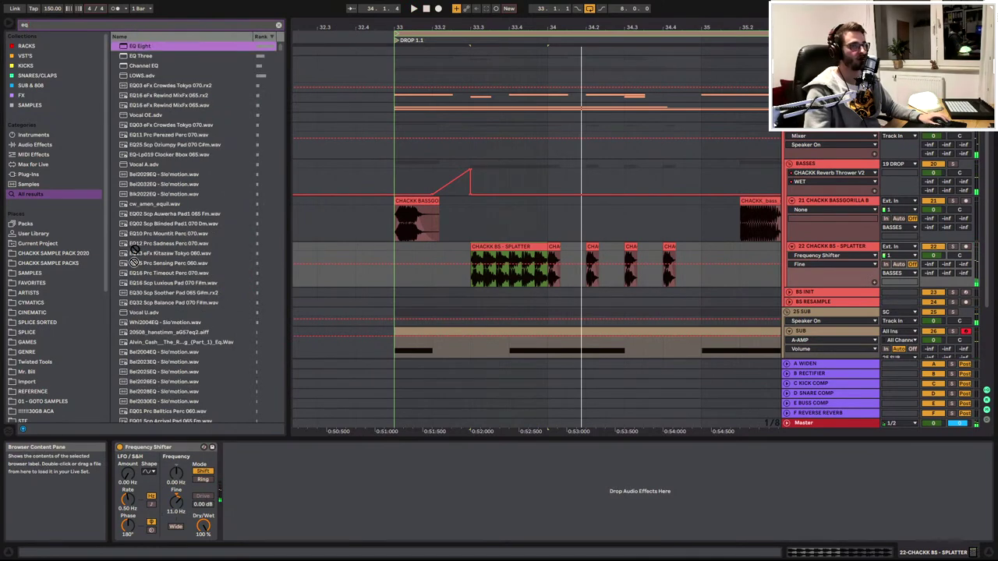
{"action": "mouse_move", "coordinate": [134, 255]}
{"action": "left_mouse_down"}
{"action": "mouse_move", "coordinate": [122, 470]}
{"action": "mouse_move", "coordinate": [133, 444]}
{"action": "mouse_move", "coordinate": [131, 474]}
{"action": "left_mouse_up"}
{"action": "key", "text": "space"}
{"action": "key", "text": "space"}
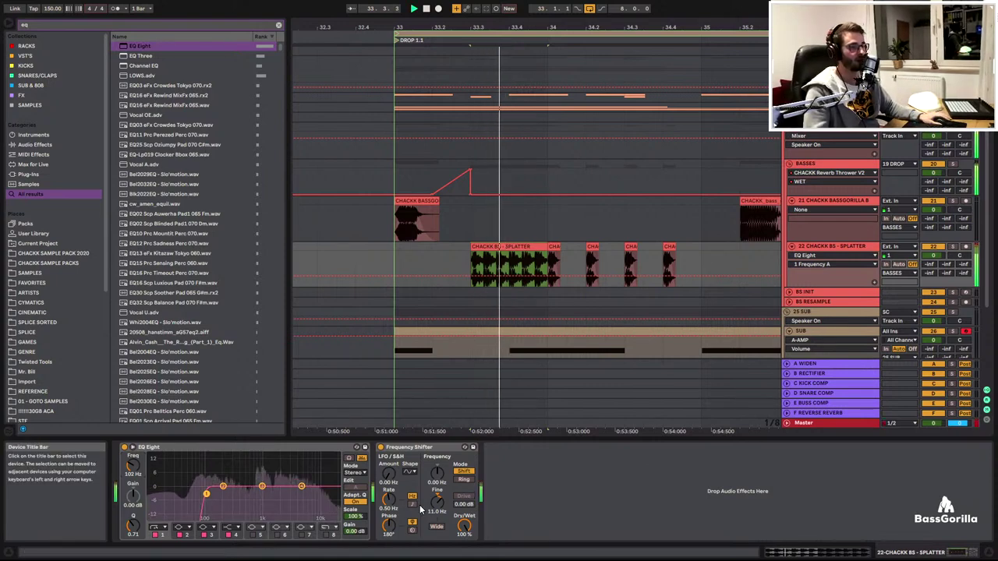
Solo the 22 CHACKK BS - SPLATTER track, audition its short clip at 34.1.1 and hide the automation so the clip fades are editable
{"action": "left_click", "coordinate": [952, 247]}
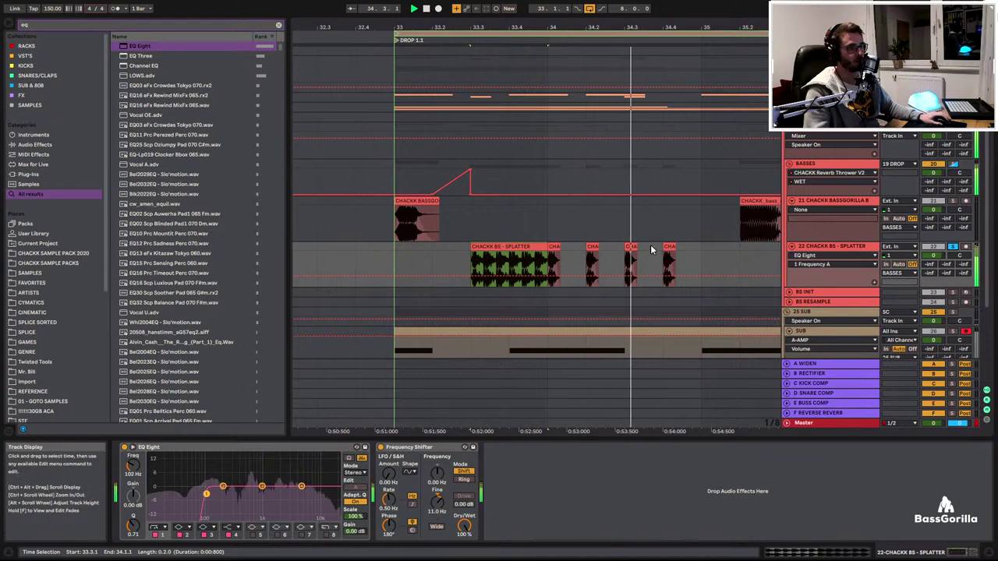
{"action": "left_click", "coordinate": [554, 247]}
{"action": "key", "text": "space"}
{"action": "key", "text": "space"}
{"action": "scroll", "coordinate": [585, 254], "scroll_direction": "up", "scroll_amount": 4}
{"action": "key", "text": "space"}
{"action": "key", "text": "space"}
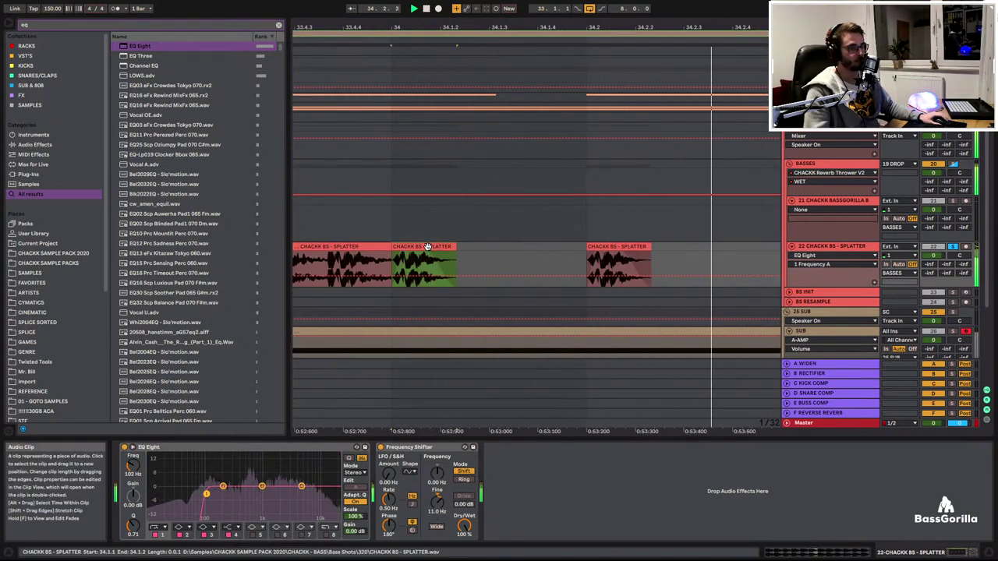
{"action": "key", "text": "space"}
{"action": "key", "text": "space"}
{"action": "key", "text": "space"}
{"action": "key", "text": "a"}
{"action": "key", "text": "space"}
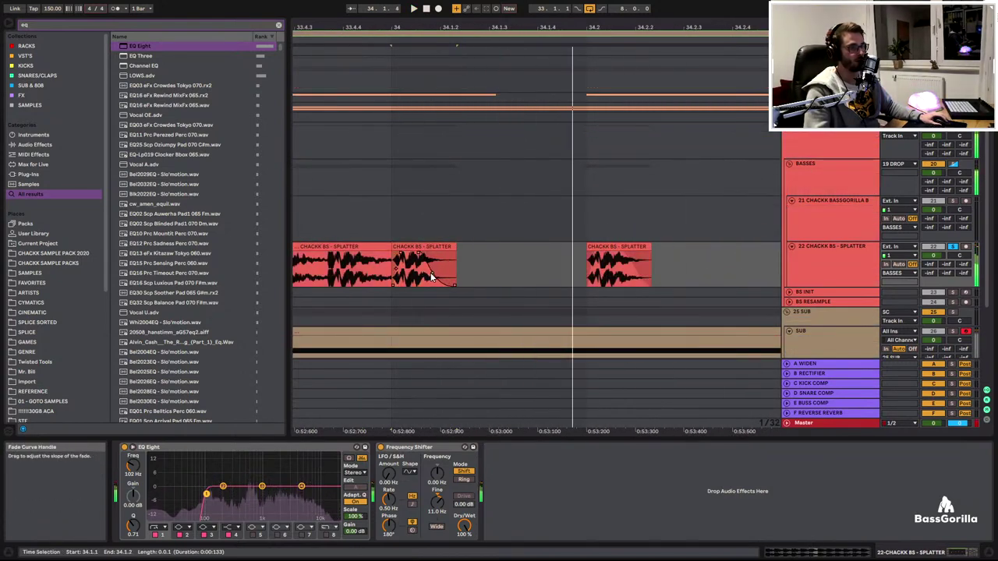
Time-stretch the short splatter clip at 34.1.1 to about 196 ms and play it
{"action": "left_click", "coordinate": [581, 250], "text": "shift"}
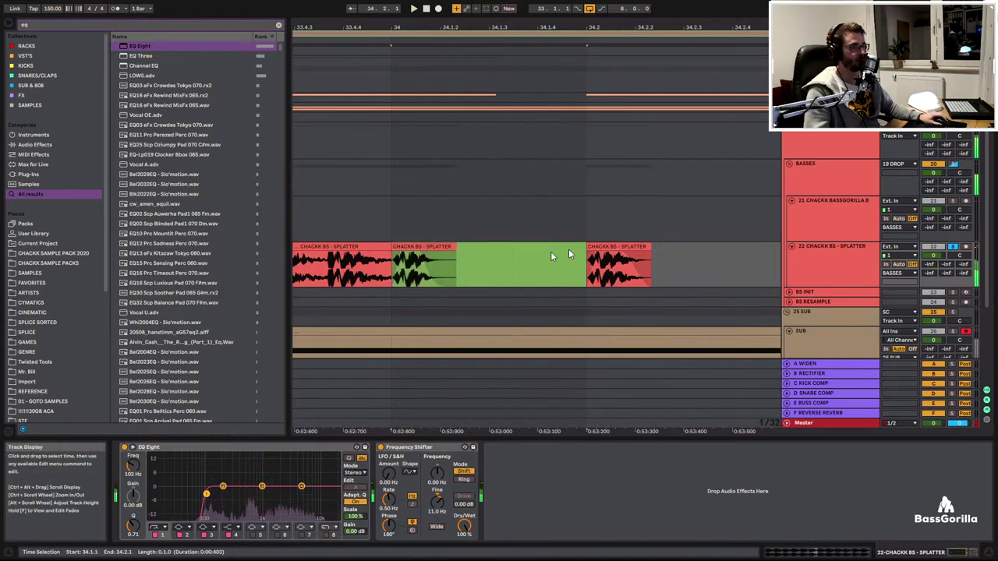
{"action": "left_click", "coordinate": [451, 247]}
{"action": "double_click", "coordinate": [428, 249]}
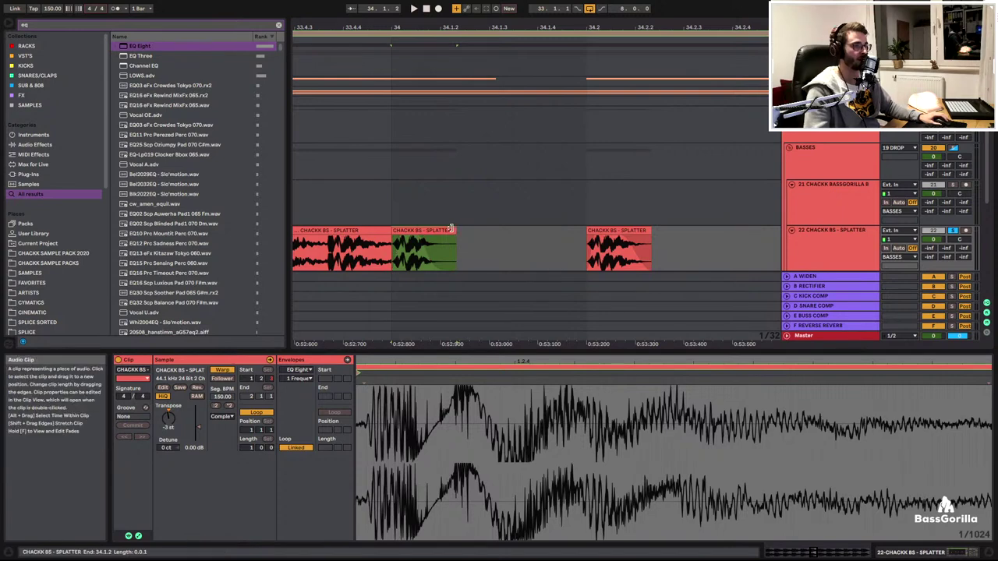
{"action": "left_click_drag", "start_coordinate": [454, 231], "coordinate": [484, 233]}
{"action": "key", "text": "space"}
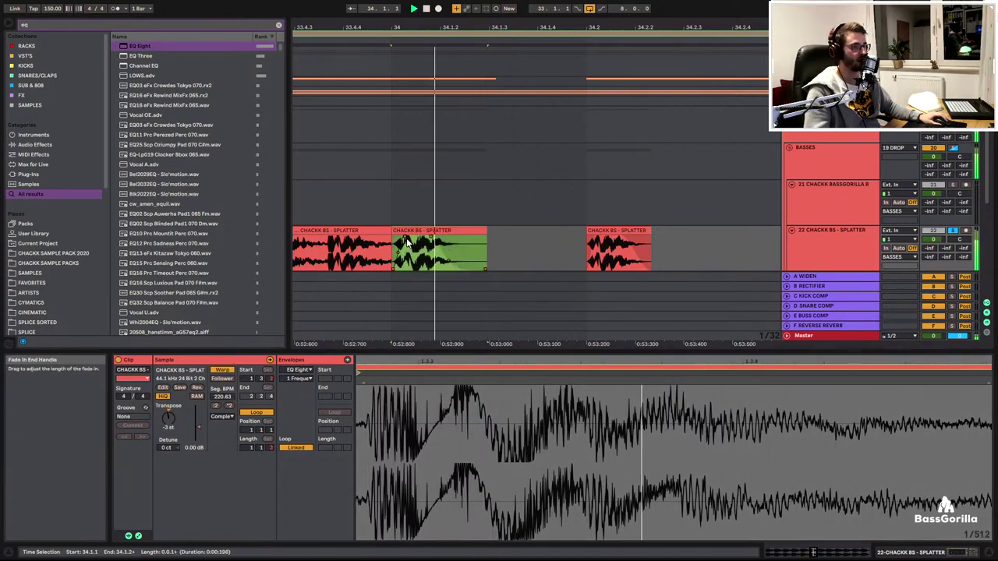
Lengthen the fade-in of the stretched splatter clip at 34.1.1 and play it back
{"action": "left_click_drag", "start_coordinate": [407, 239], "coordinate": [415, 242]}
{"action": "key", "text": "space"}
{"action": "key", "text": "space"}
{"action": "key", "text": "space"}
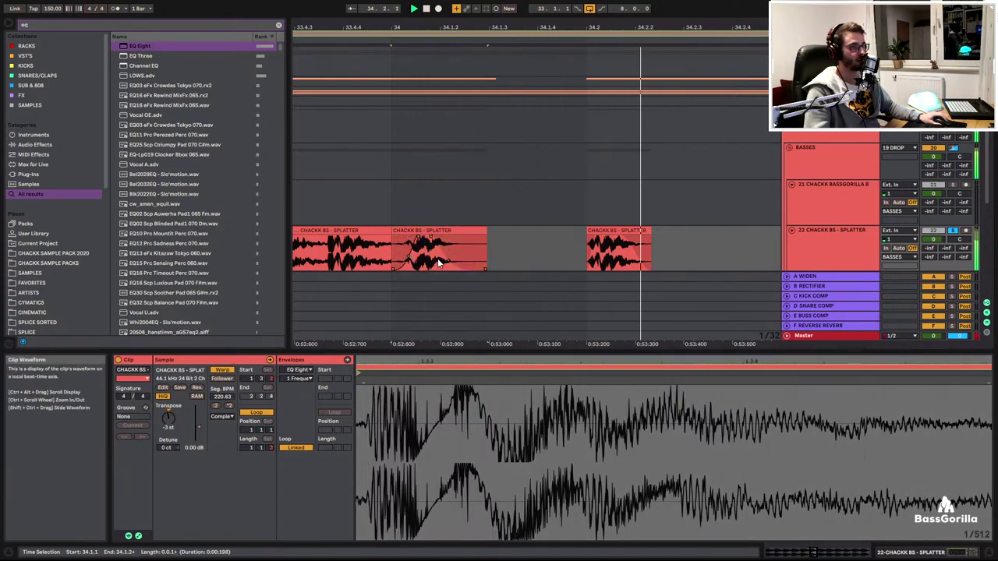
Slide the waveform inside the stretched splatter clip so it starts later in the sample, and audition it
{"action": "left_click", "coordinate": [424, 266]}
{"action": "left_click", "coordinate": [436, 269]}
{"action": "key", "text": "space"}
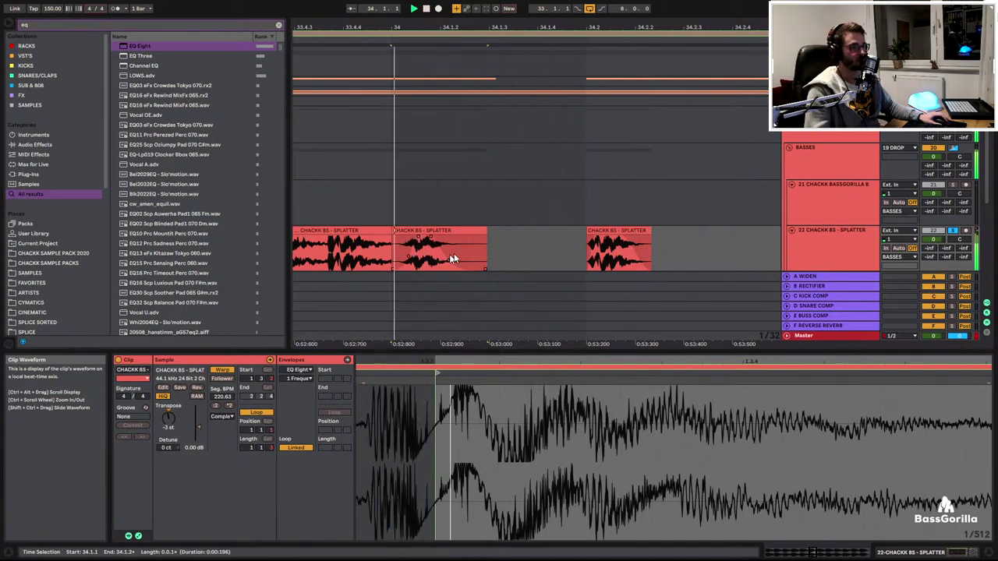
{"action": "left_click", "coordinate": [421, 232]}
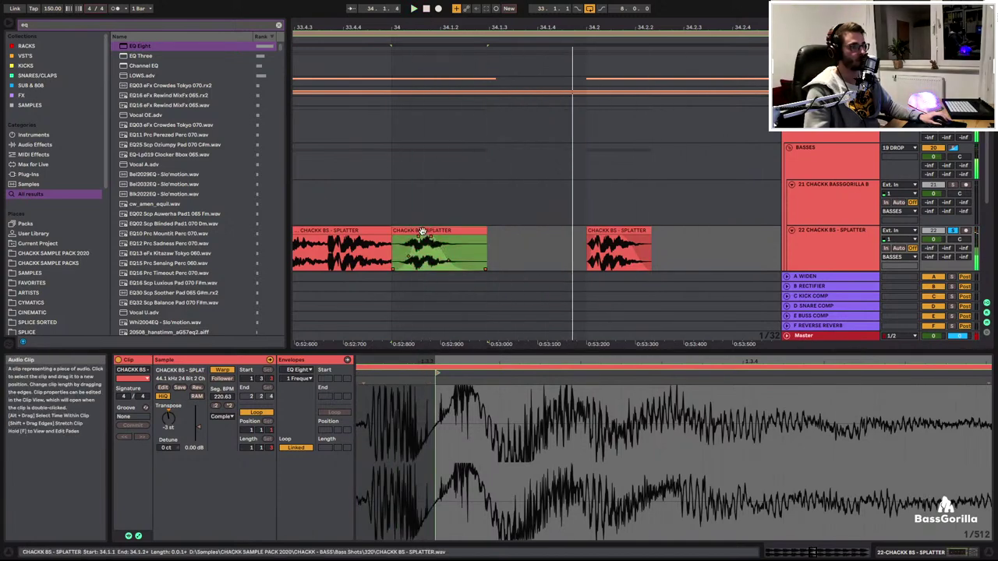
{"action": "key", "text": "space"}
Replace the short splatter clips at 34.2, 34.3 and 34.4 with copies of the edited clip and play the drop from 33.1.1
{"action": "left_click_drag", "start_coordinate": [423, 231], "coordinate": [618, 230]}
{"action": "left_click_drag", "start_coordinate": [598, 28], "coordinate": [435, 14]}
{"action": "left_click_drag", "start_coordinate": [435, 253], "coordinate": [537, 251]}
{"action": "scroll", "coordinate": [499, 245], "scroll_direction": "down", "scroll_amount": 5}
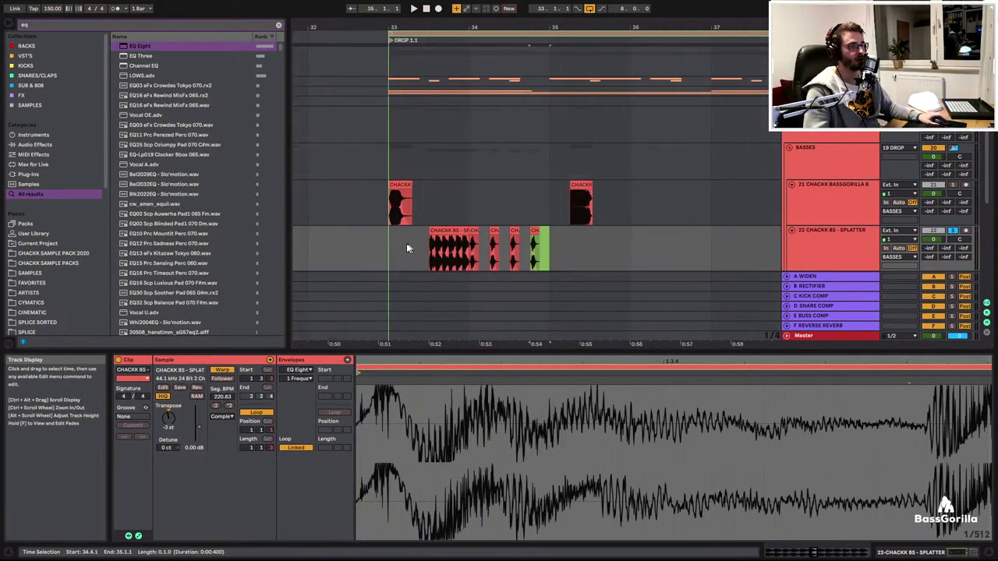
{"action": "left_click", "coordinate": [387, 243]}
{"action": "key", "text": "space"}
{"action": "scroll", "coordinate": [489, 247], "scroll_direction": "down", "scroll_amount": 2}
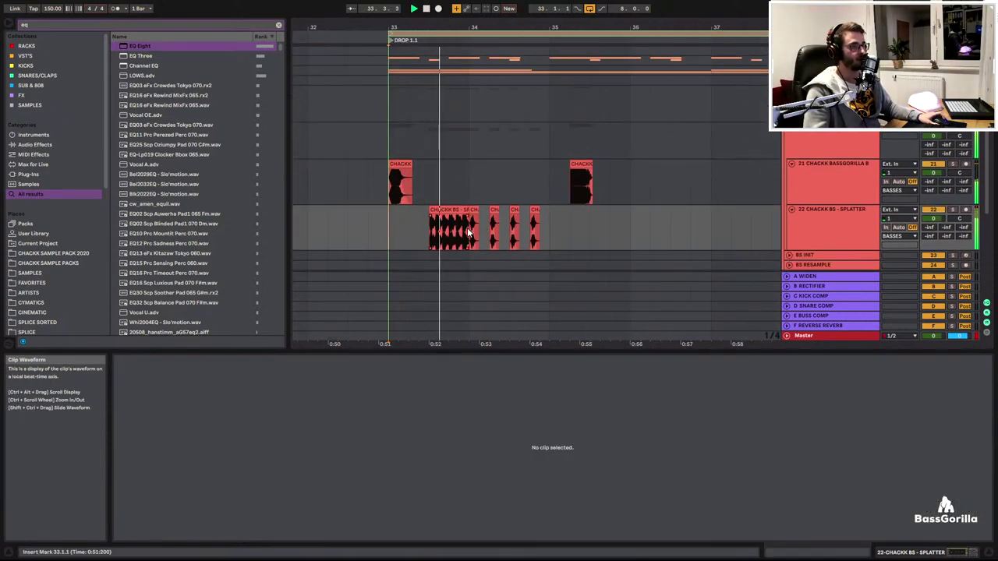
Solo the 22 CHACKK BS - SPLATTER track and play its short clips from 34.1.1
{"action": "left_click", "coordinate": [474, 195]}
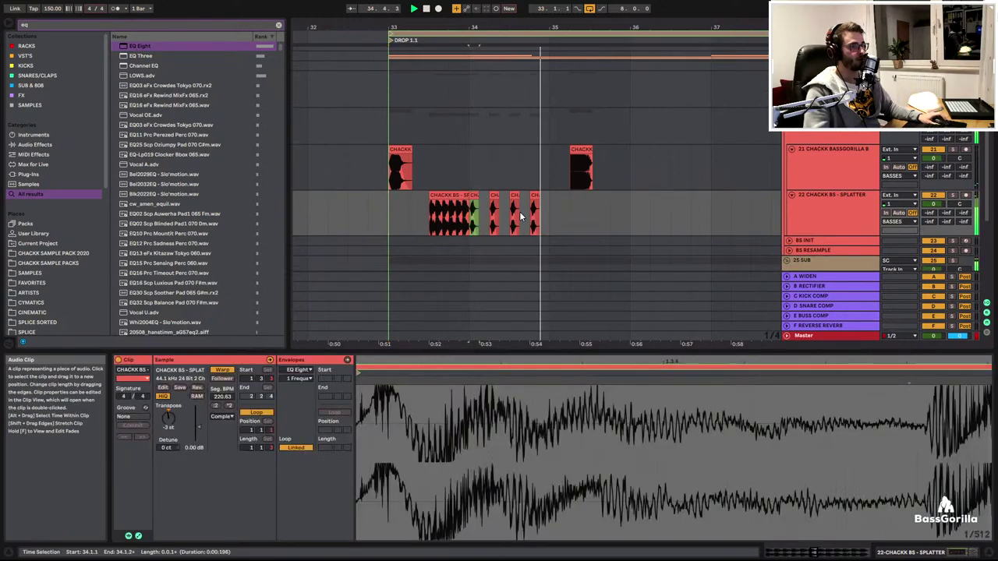
{"action": "scroll", "coordinate": [478, 223], "scroll_direction": "up", "scroll_amount": 3}
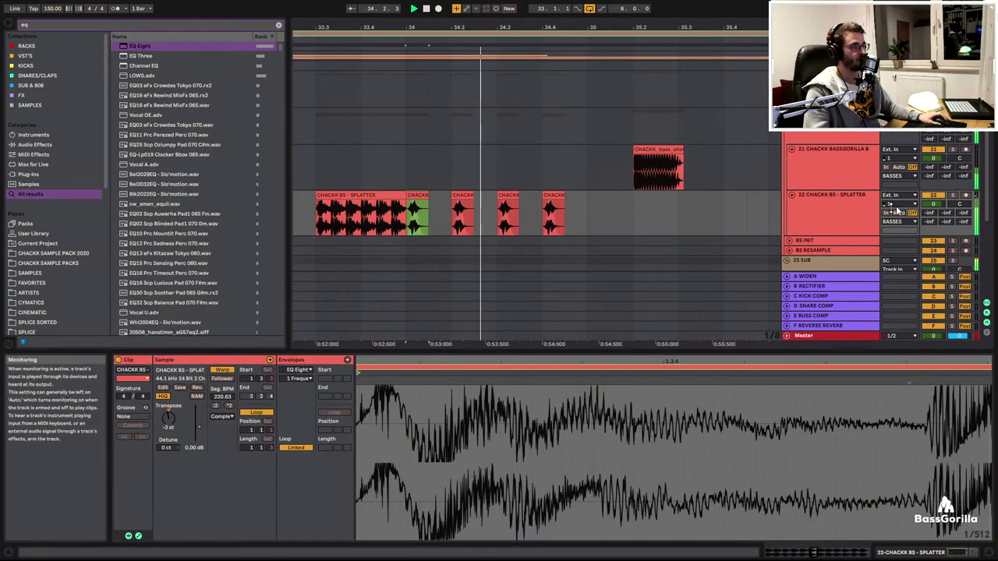
{"action": "left_click", "coordinate": [952, 196]}
{"action": "key", "text": "space"}
{"action": "key", "text": "space"}
Turn off Warp on the four short splatter clips, lower their transpose to -15 st and audition them
{"action": "left_click", "coordinate": [555, 195], "text": "shift"}
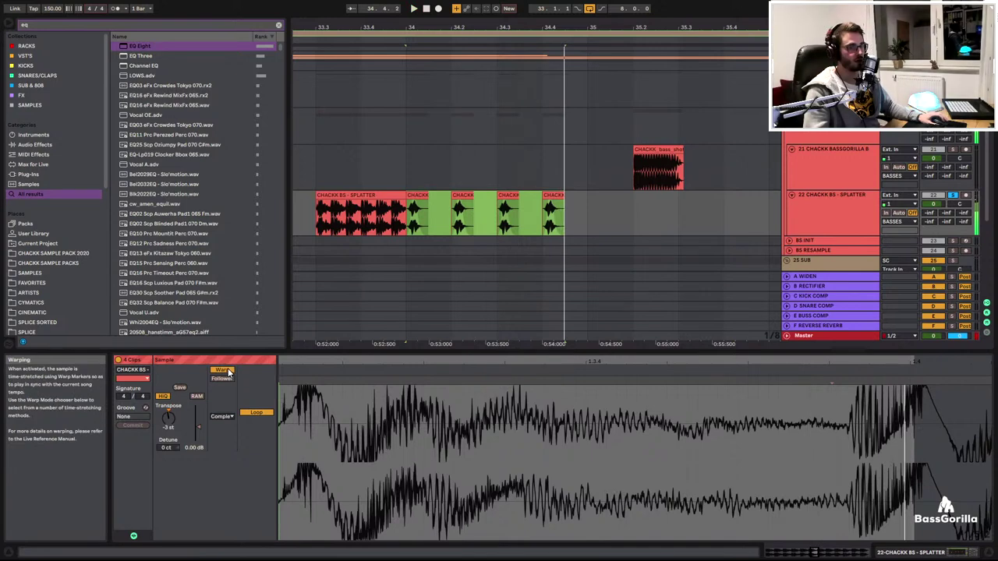
{"action": "left_click", "coordinate": [223, 370]}
{"action": "key", "text": "shift+Down"}
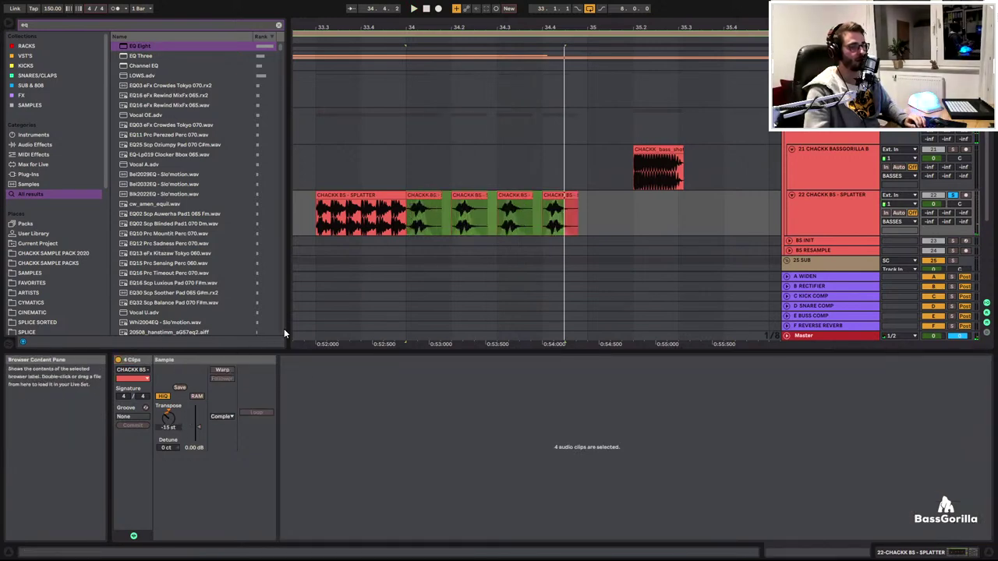
{"action": "key", "text": "space"}
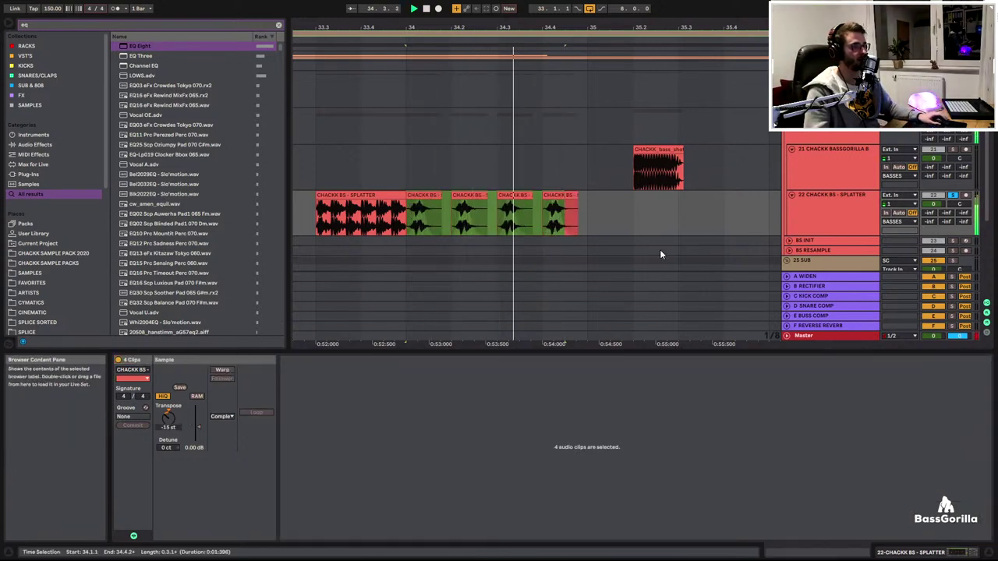
{"action": "key", "text": "space"}
Raise the transpose of the four short splatter clips to 9 st and play them
{"action": "key", "text": "shift+Up"}
{"action": "key", "text": "shift+Up"}
{"action": "key", "text": "space"}
{"action": "key", "text": "space"}
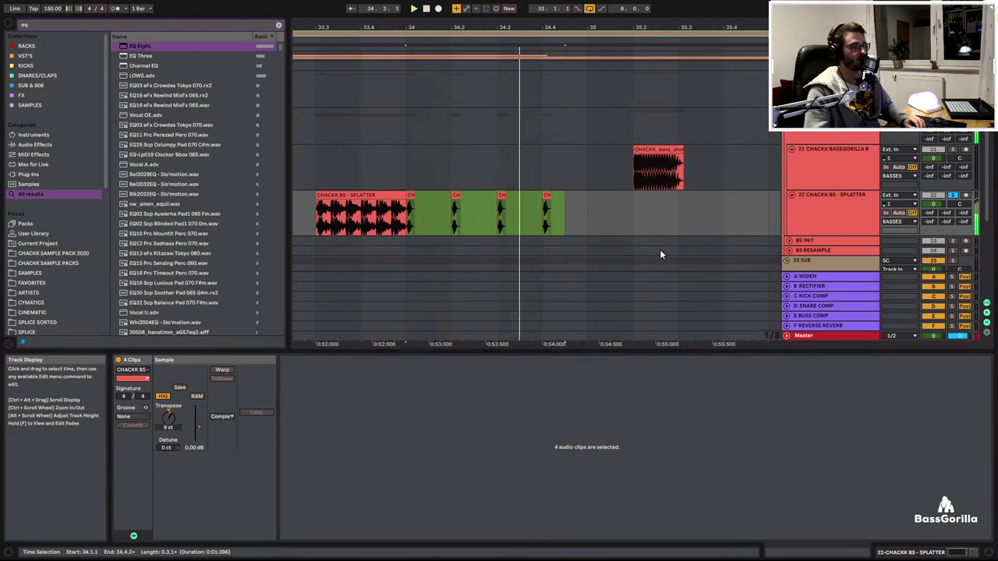
Set the four short splatter clips' transpose to -3 st, turn Warp back on keeping their current timing, and play the drop
{"action": "type", "text": "-3"}
{"action": "key", "text": "Return"}
{"action": "left_click", "coordinate": [222, 378]}
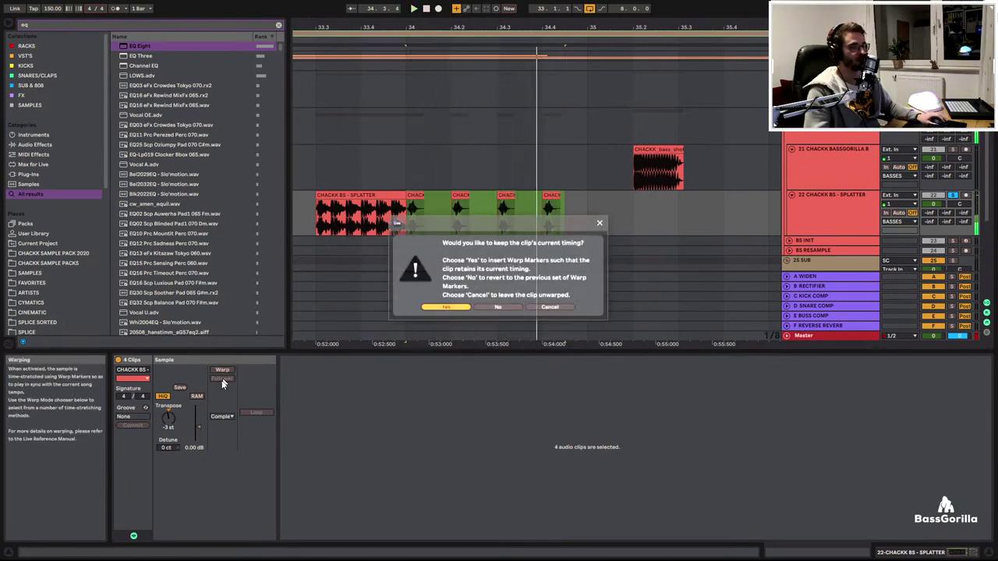
{"action": "left_click", "coordinate": [446, 308]}
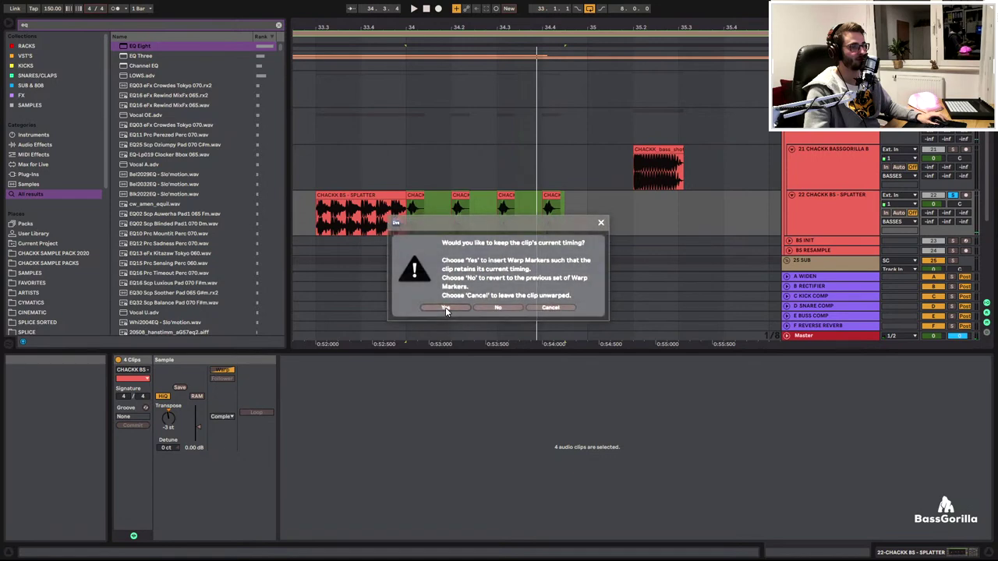
{"action": "left_click", "coordinate": [445, 310]}
{"action": "left_click", "coordinate": [418, 206]}
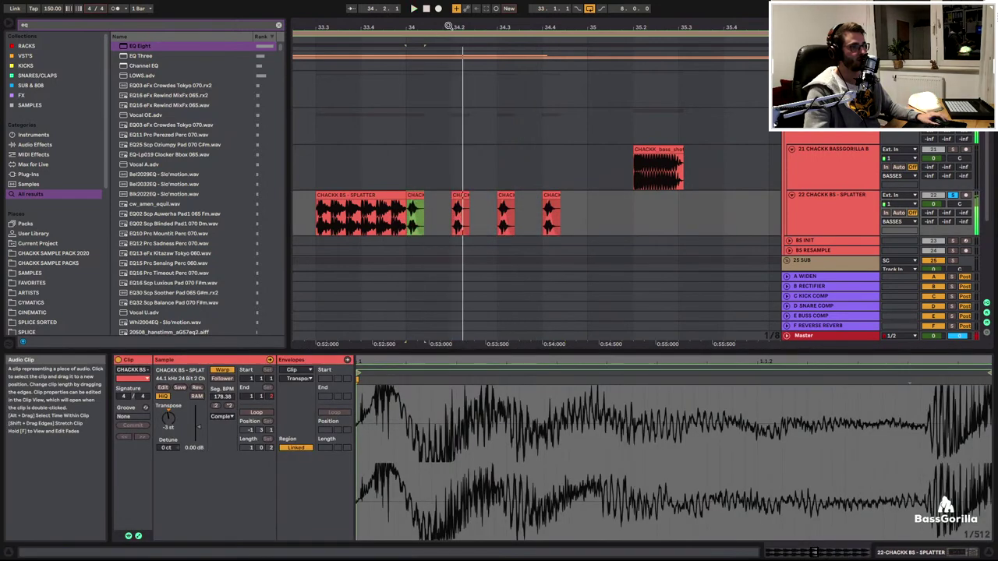
{"action": "left_click_drag", "start_coordinate": [448, 27], "coordinate": [629, 217]}
{"action": "key", "text": "ctrl+alt+l"}
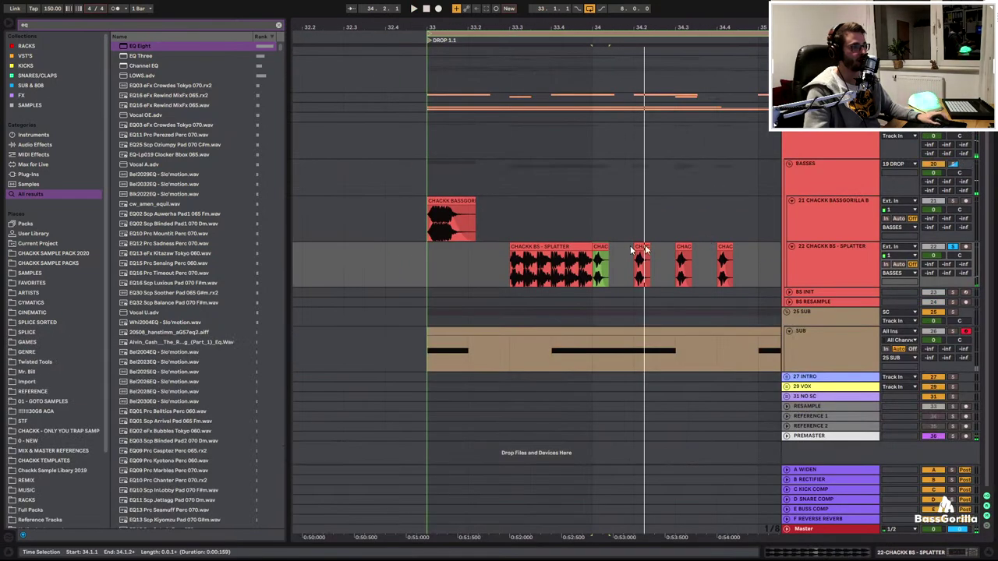
{"action": "left_click", "coordinate": [420, 261]}
{"action": "key", "text": "space"}
Insert a new audio track directly below the 22 CHACKK BS - SPLATTER track
{"action": "left_click", "coordinate": [585, 248]}
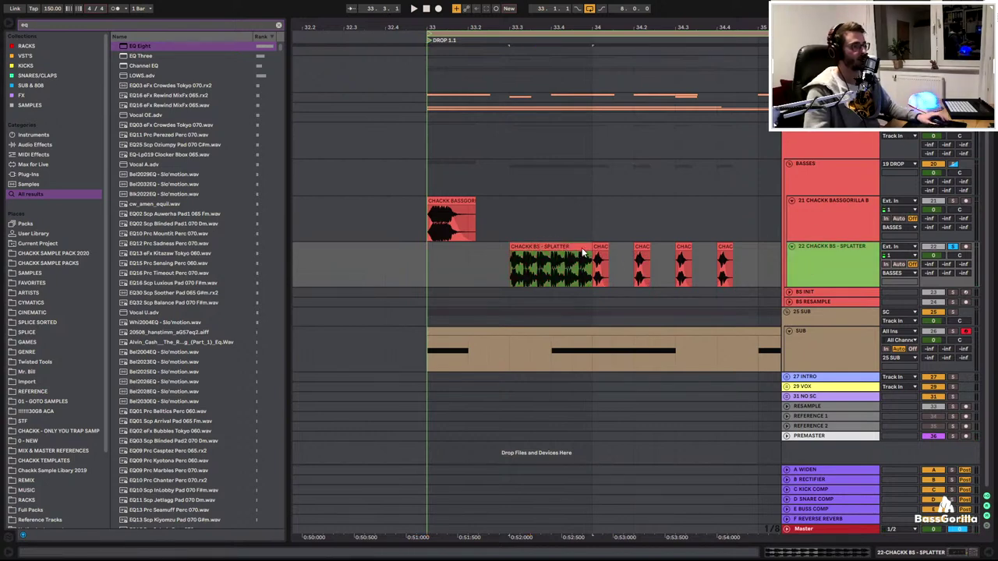
{"action": "key", "text": "ctrl+t"}
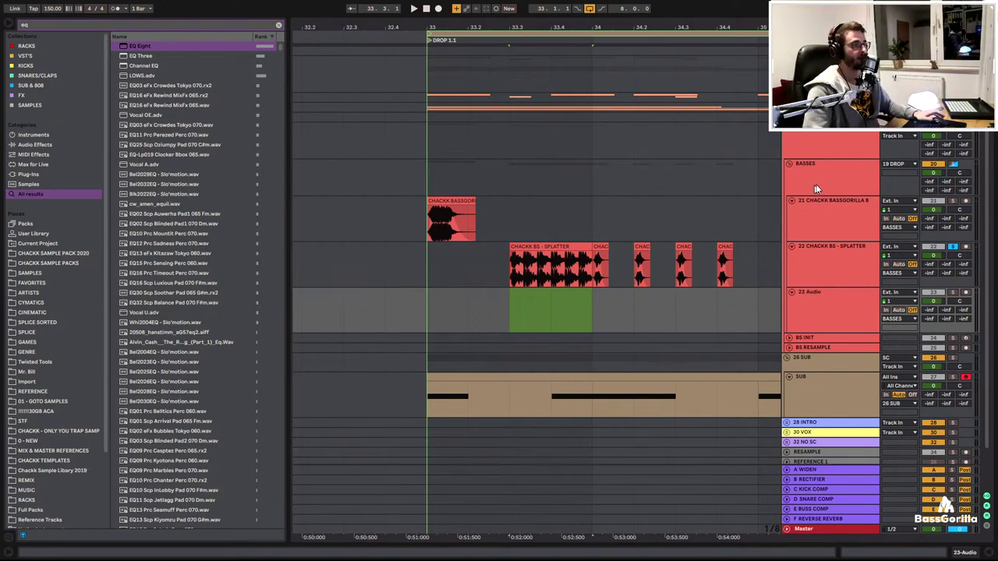
{"action": "scroll", "coordinate": [148, 231], "scroll_direction": "down", "scroll_amount": 3}
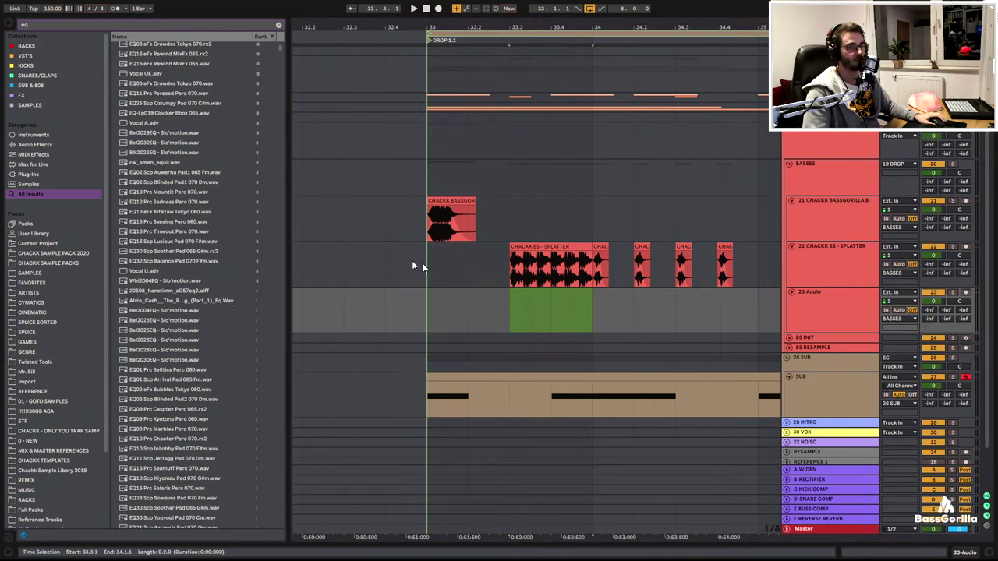
Clear the browser search and list the bass shots of CHACKK SAMPLE PACK 2020 with the 320 folder collapsed
{"action": "left_click", "coordinate": [552, 271]}
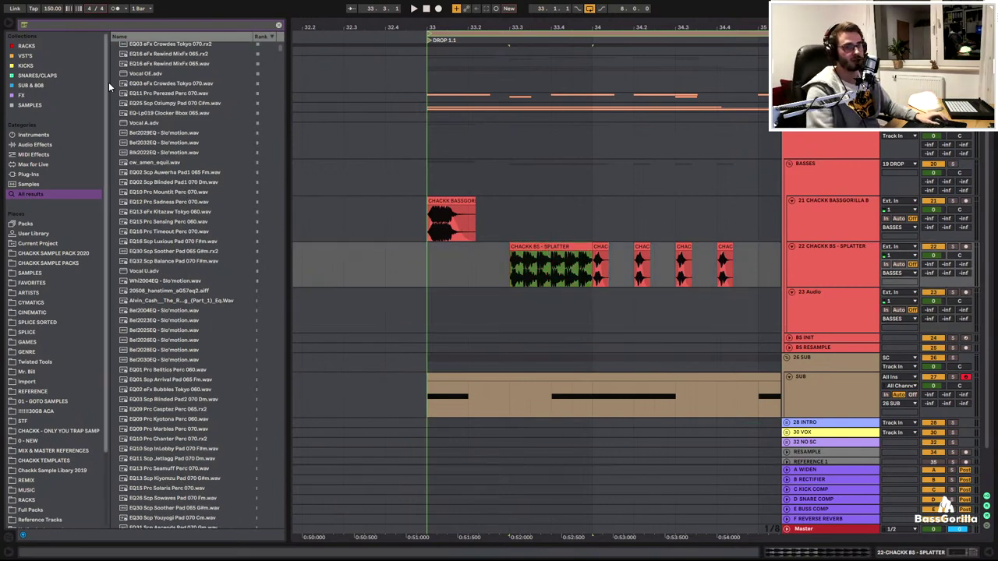
{"action": "key", "text": "ctrl+f"}
{"action": "key", "text": "BackSpace"}
{"action": "left_click", "coordinate": [39, 253]}
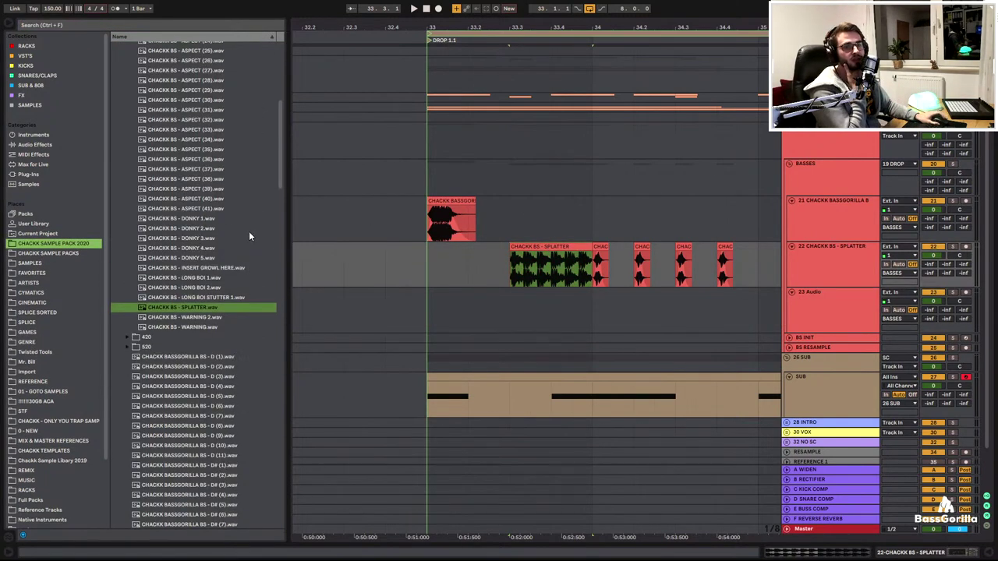
{"action": "scroll", "coordinate": [180, 180], "scroll_direction": "up", "scroll_amount": 3}
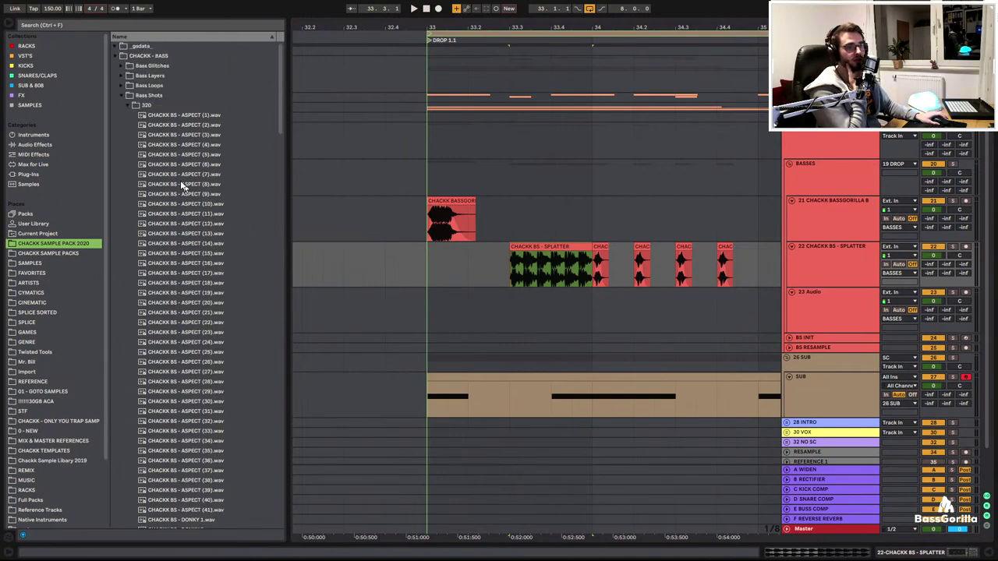
{"action": "left_click", "coordinate": [128, 104]}
{"action": "scroll", "coordinate": [234, 210], "scroll_direction": "down", "scroll_amount": 2}
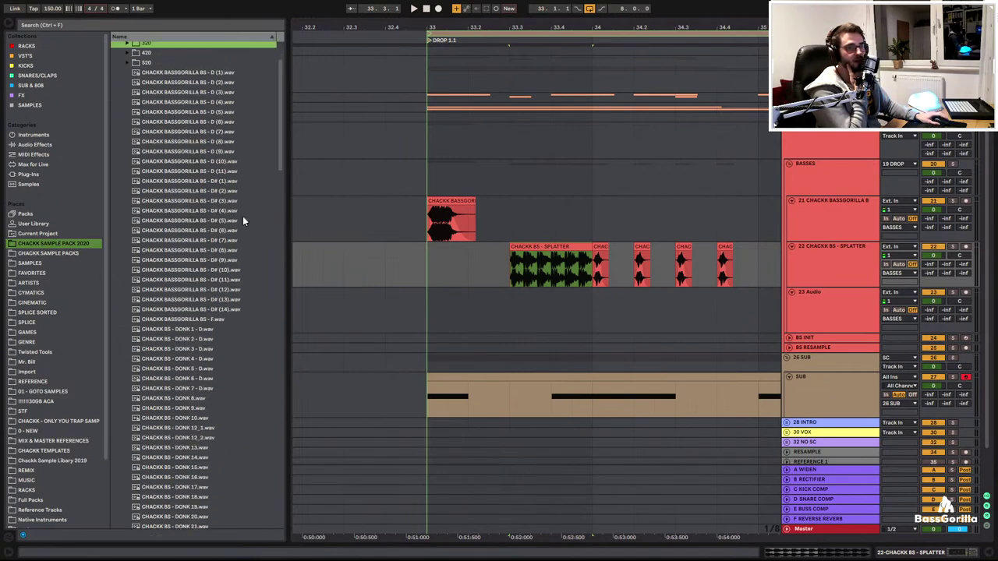
Audition bass samples against the soloed clip at 33.1.1 and replace it with CHACKK BASSGORILLA BS - D# (13).wav
{"action": "left_click", "coordinate": [464, 199]}
{"action": "key", "text": "space"}
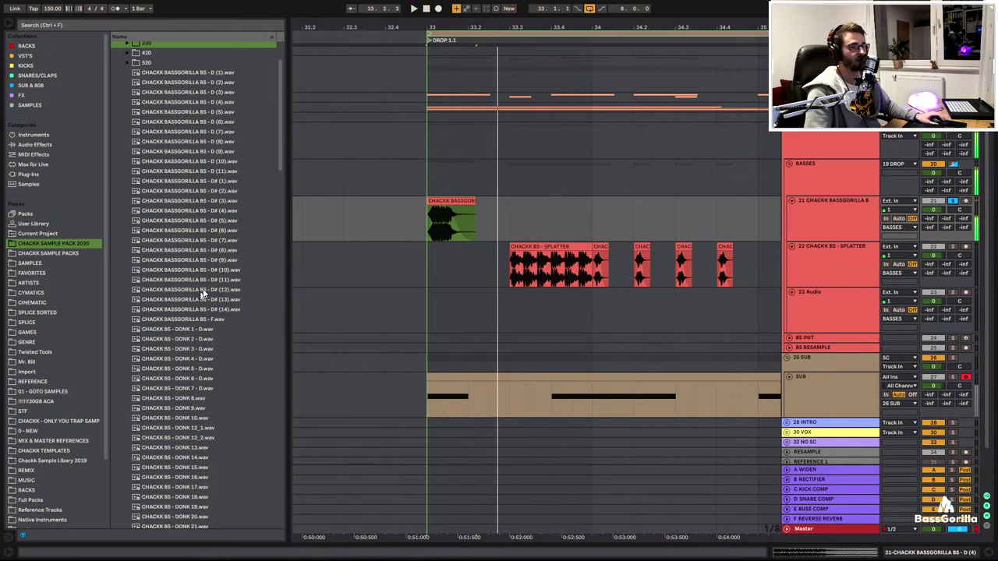
{"action": "left_click", "coordinate": [198, 289]}
{"action": "scroll", "coordinate": [187, 313], "scroll_direction": "down", "scroll_amount": 2}
{"action": "left_click", "coordinate": [168, 306]}
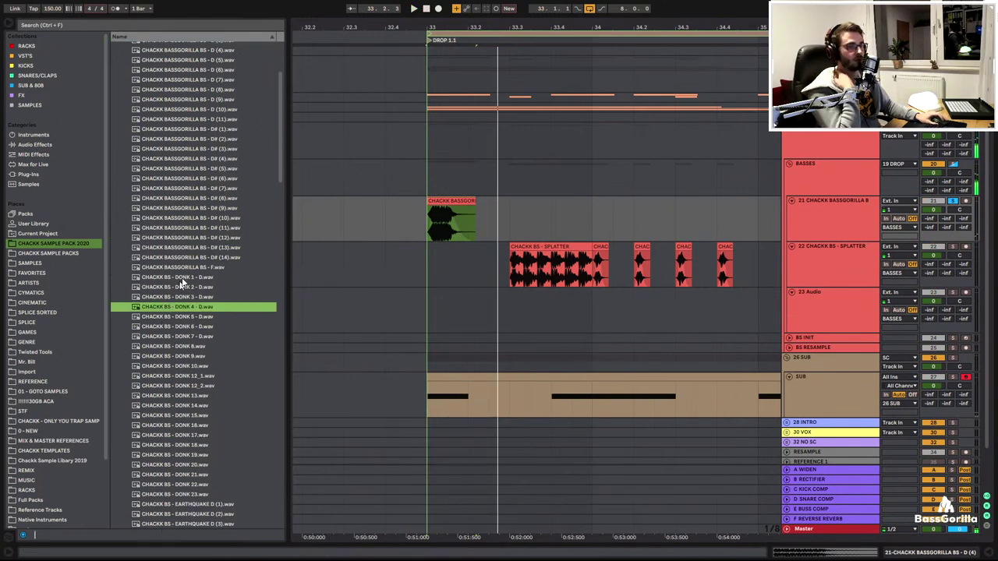
{"action": "left_click", "coordinate": [200, 248]}
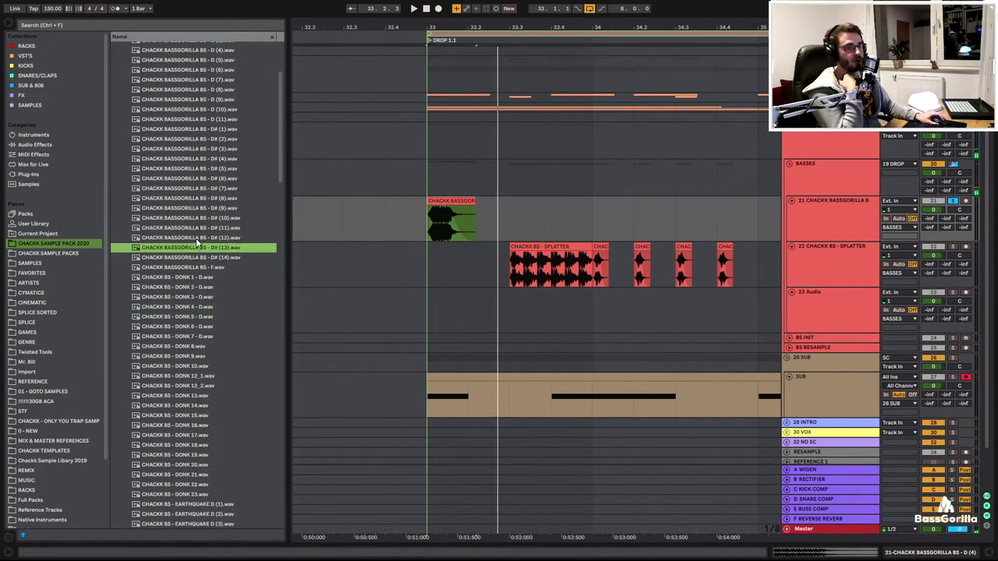
{"action": "left_click_drag", "start_coordinate": [193, 249], "coordinate": [436, 220]}
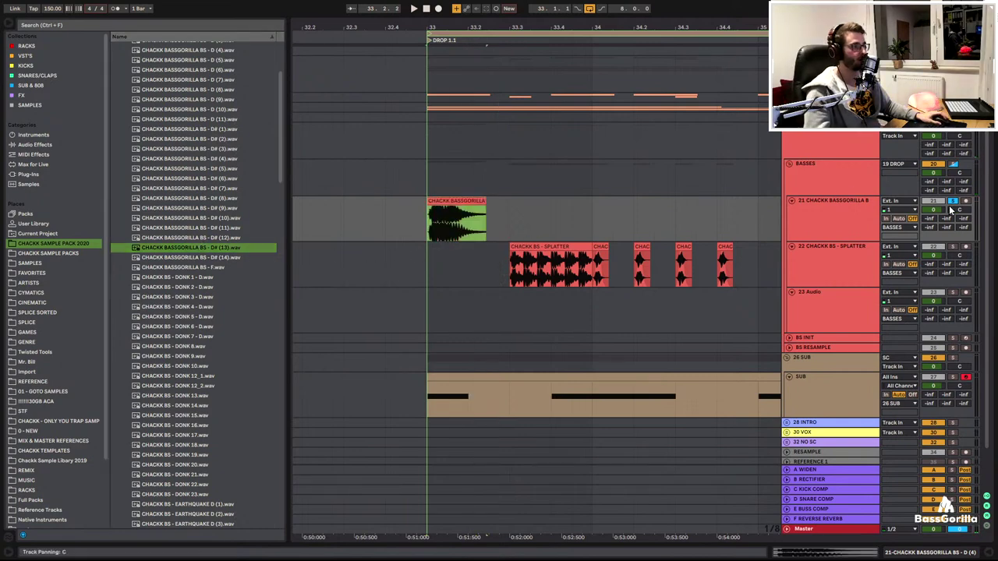
Add a long fade-out to the new bass clip at 33.1.1, play the drop and open the clip's sample view
{"action": "key", "text": "a"}
{"action": "key", "text": "a"}
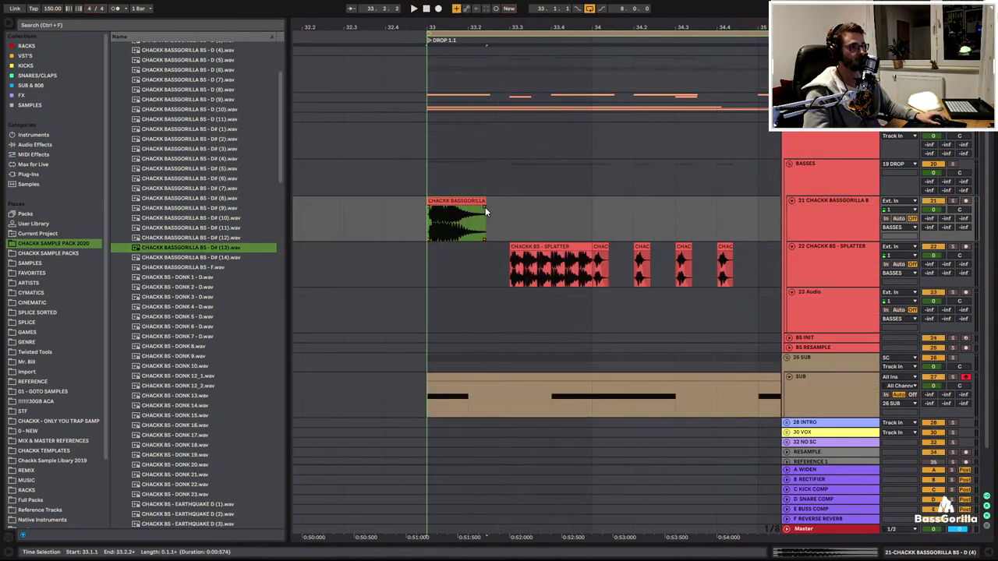
{"action": "left_click_drag", "start_coordinate": [485, 206], "coordinate": [453, 207]}
{"action": "key", "text": "space"}
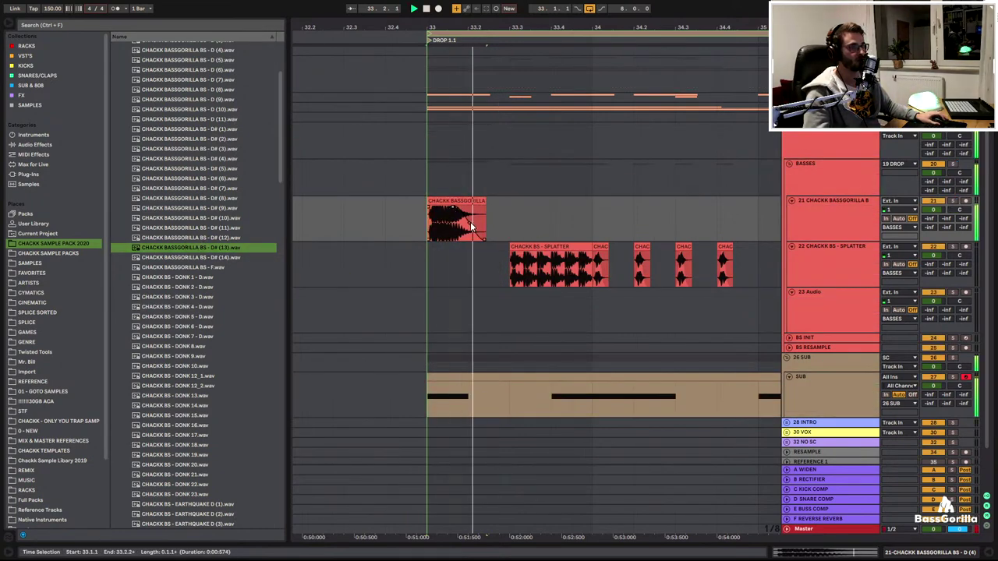
{"action": "left_click", "coordinate": [447, 201]}
{"action": "double_click", "coordinate": [446, 202]}
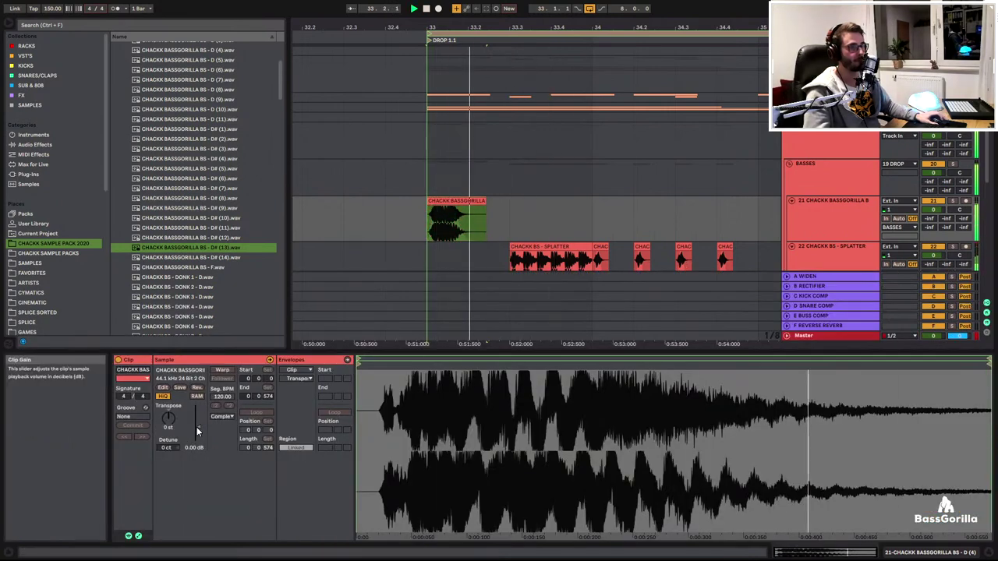
{"action": "left_click", "coordinate": [638, 349]}
{"action": "scroll", "coordinate": [848, 319], "scroll_direction": "down", "scroll_amount": 2}
{"action": "key", "text": "space"}
Examine the SUB track's device chain, including the CLEAN and NOISE chains of its effect rack, during playback
{"action": "double_click", "coordinate": [810, 336]}
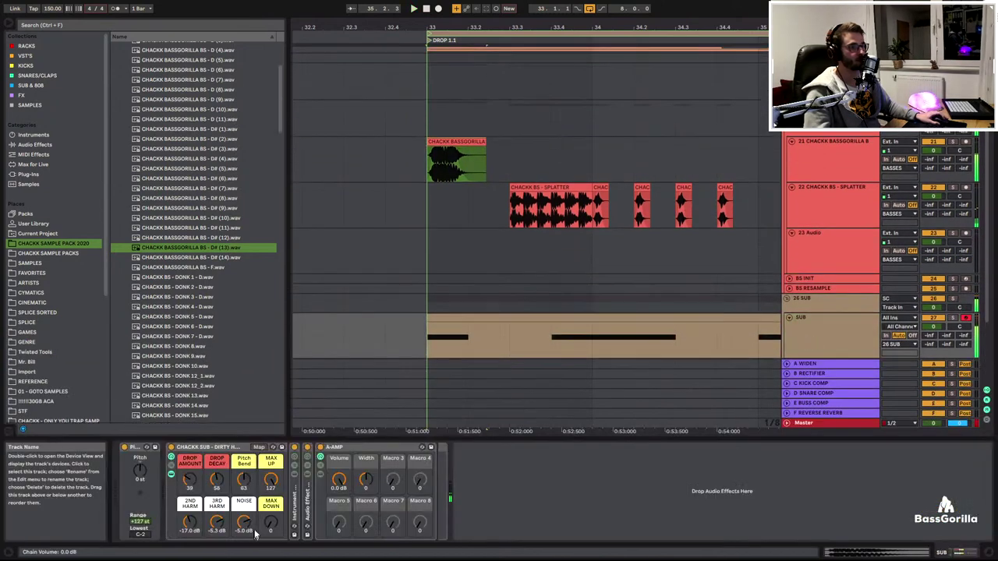
{"action": "double_click", "coordinate": [309, 503]}
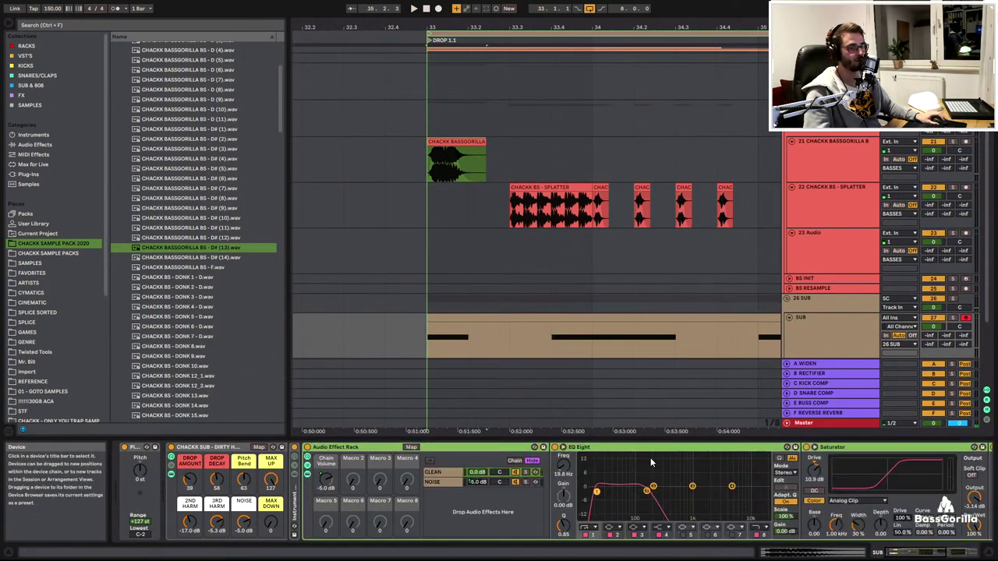
{"action": "left_click", "coordinate": [941, 556]}
{"action": "left_click", "coordinate": [943, 557]}
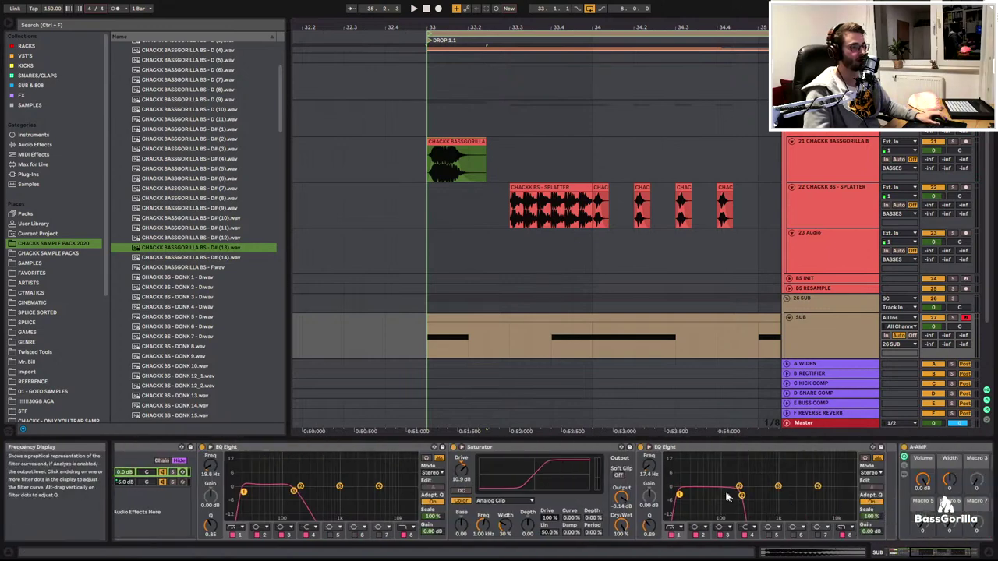
{"action": "left_click", "coordinate": [918, 553]}
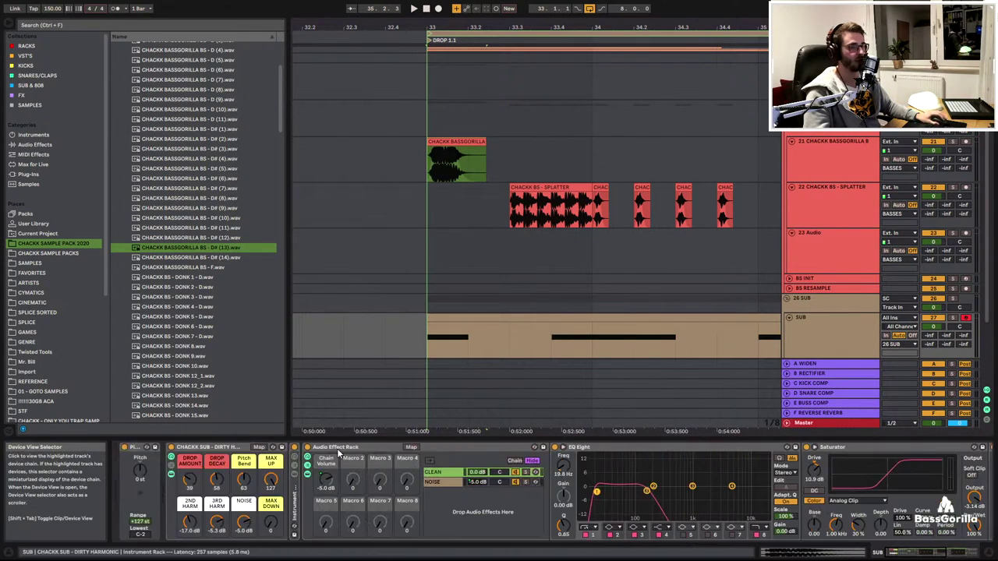
{"action": "left_click", "coordinate": [437, 483]}
{"action": "left_click", "coordinate": [954, 555]}
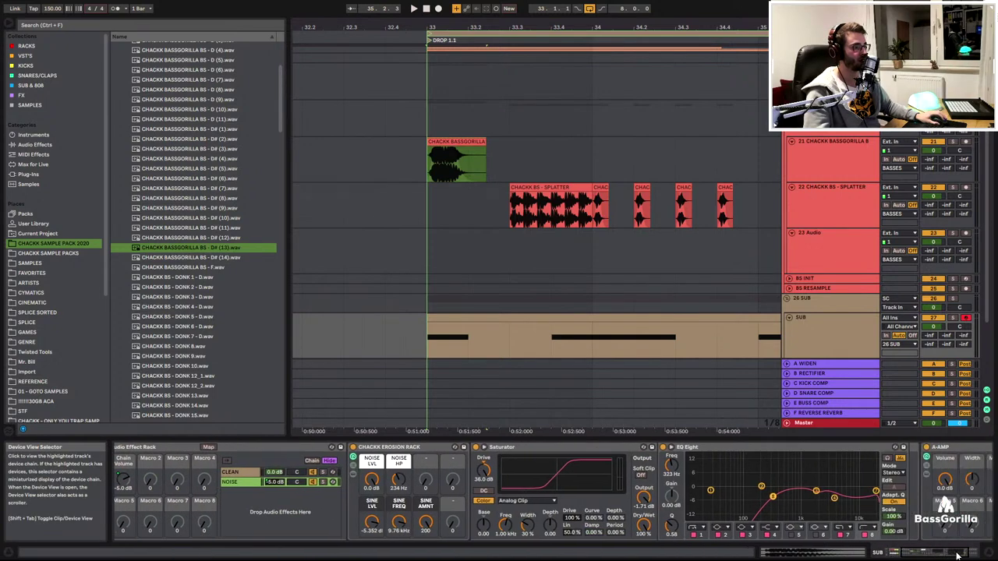
{"action": "key", "text": "space"}
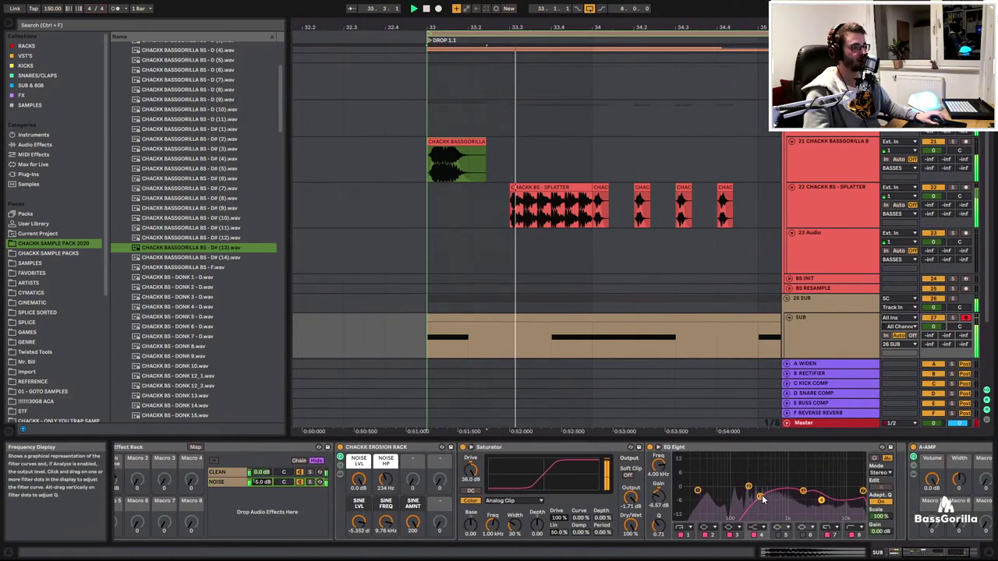
{"action": "left_click_drag", "start_coordinate": [939, 551], "coordinate": [904, 552]}
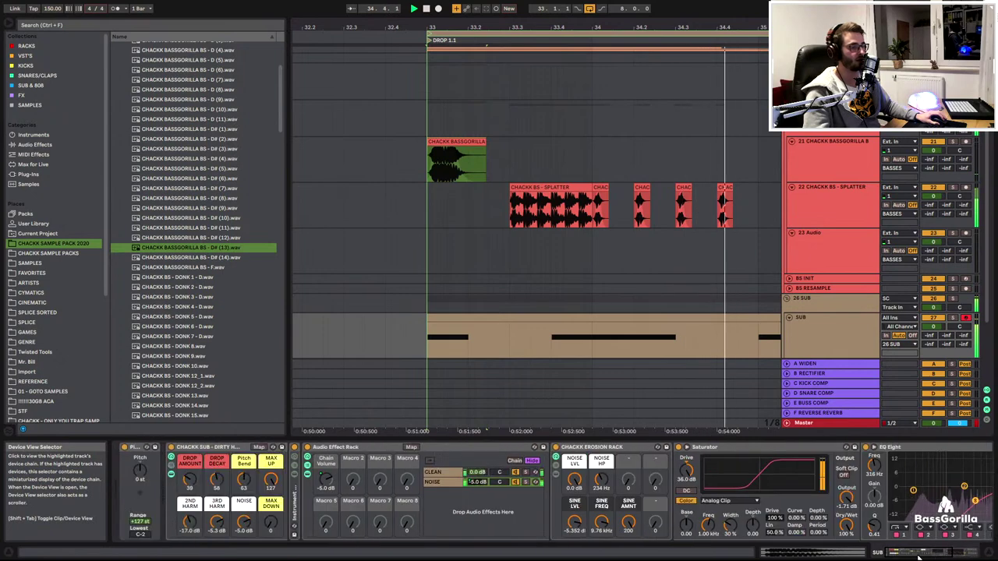
Raise the NOISE macro of the SUB track's dirty harmonic rack to about -2.187 dB and play the drop
{"action": "left_click_drag", "start_coordinate": [243, 524], "coordinate": [244, 507]}
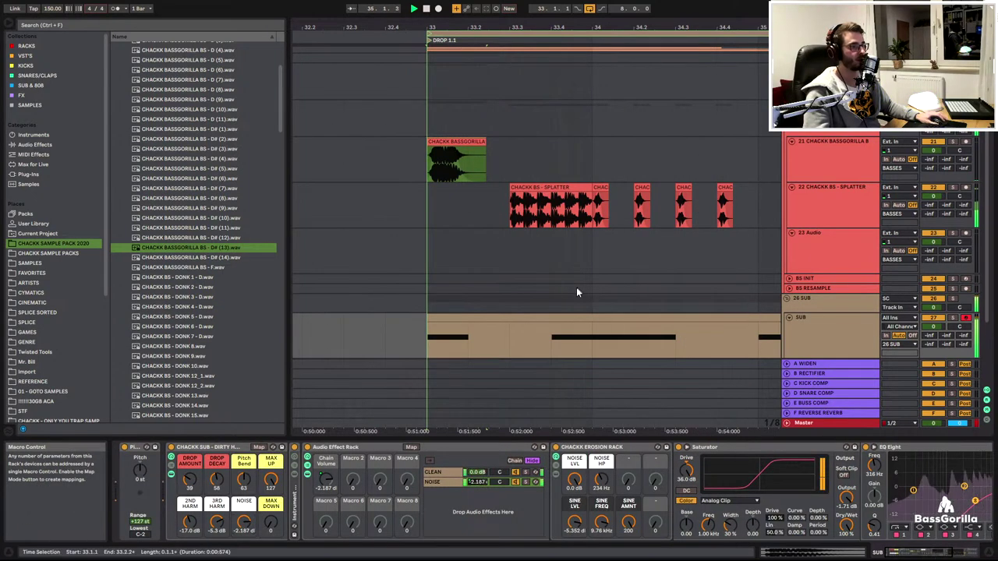
{"action": "key", "text": "space"}
{"action": "key", "text": "space"}
{"action": "scroll", "coordinate": [767, 357], "scroll_direction": "down", "scroll_amount": 2}
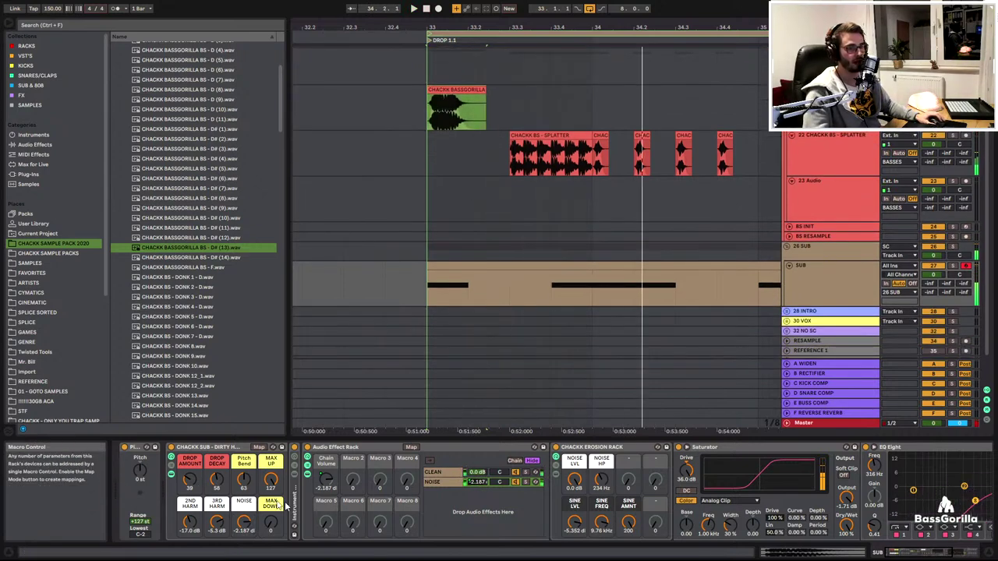
Automate the SUB track's Pitch Bend to start at 105 on the second sub note and ramp down to its end
{"action": "key", "text": "a"}
{"action": "key", "text": "space"}
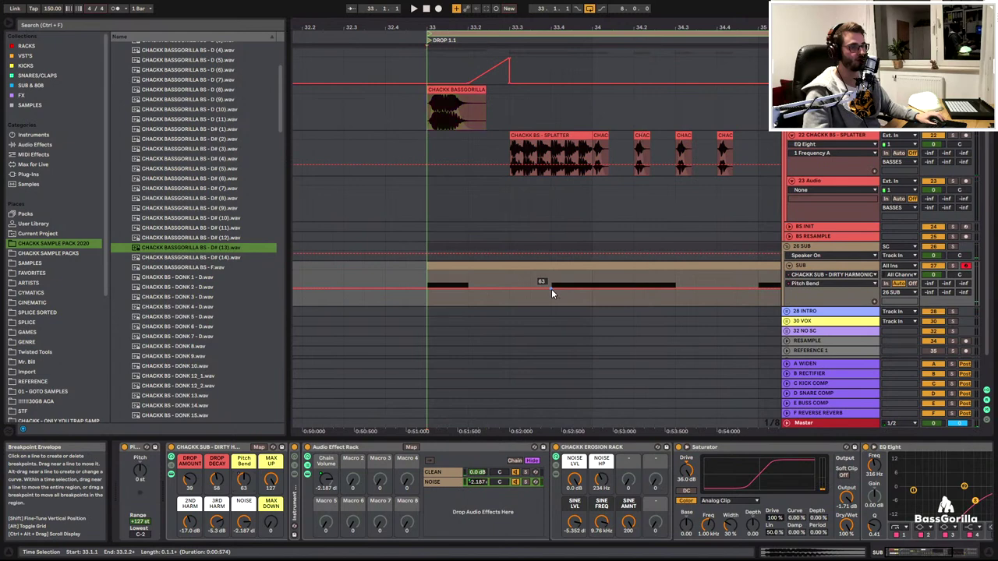
{"action": "key", "text": "space"}
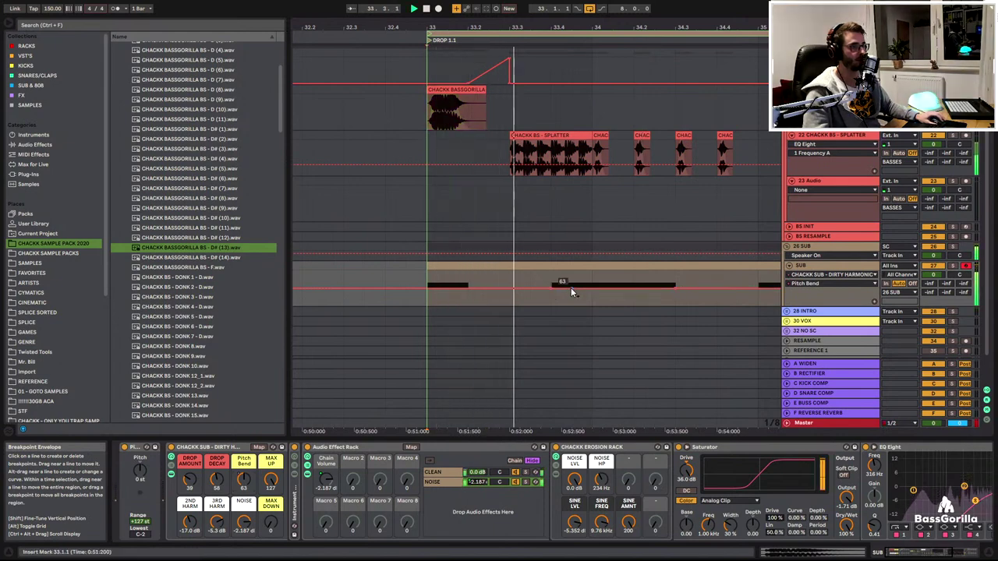
{"action": "left_click_drag", "start_coordinate": [551, 289], "coordinate": [551, 277]}
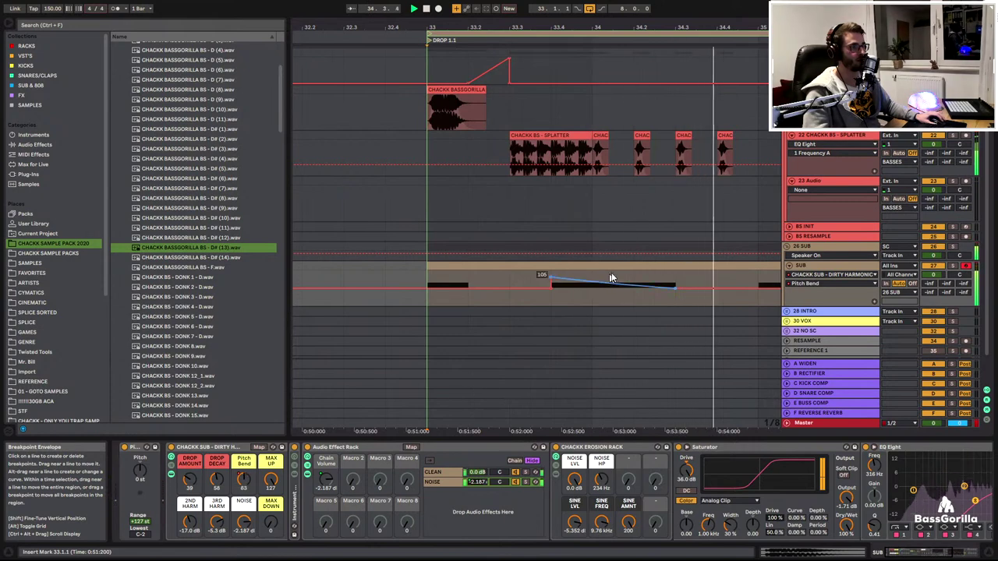
Solo the 21 CHACKK BASSGORILLA B track and add an EQ Eight with its low cut at 100 Hz
{"action": "scroll", "coordinate": [445, 136], "scroll_direction": "up", "scroll_amount": 2}
{"action": "left_click", "coordinate": [445, 137]}
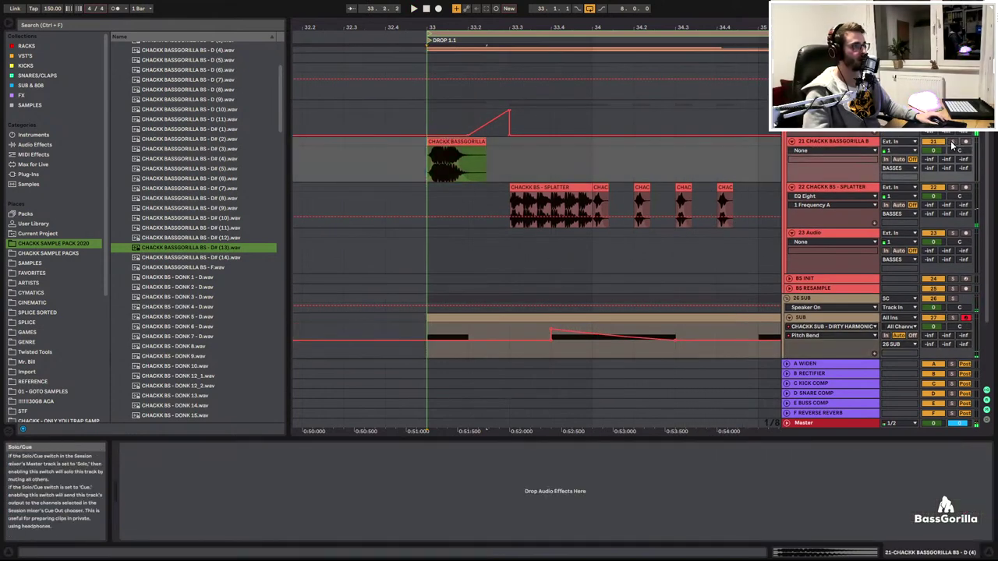
{"action": "key", "text": "ctrl+f"}
{"action": "type", "text": "eq"}
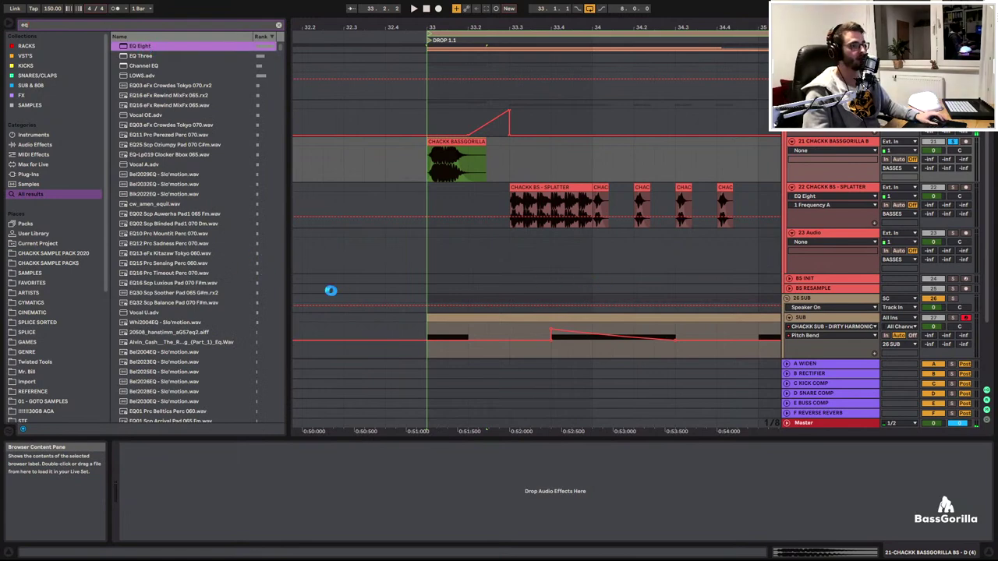
{"action": "left_click_drag", "start_coordinate": [173, 495], "coordinate": [174, 495]}
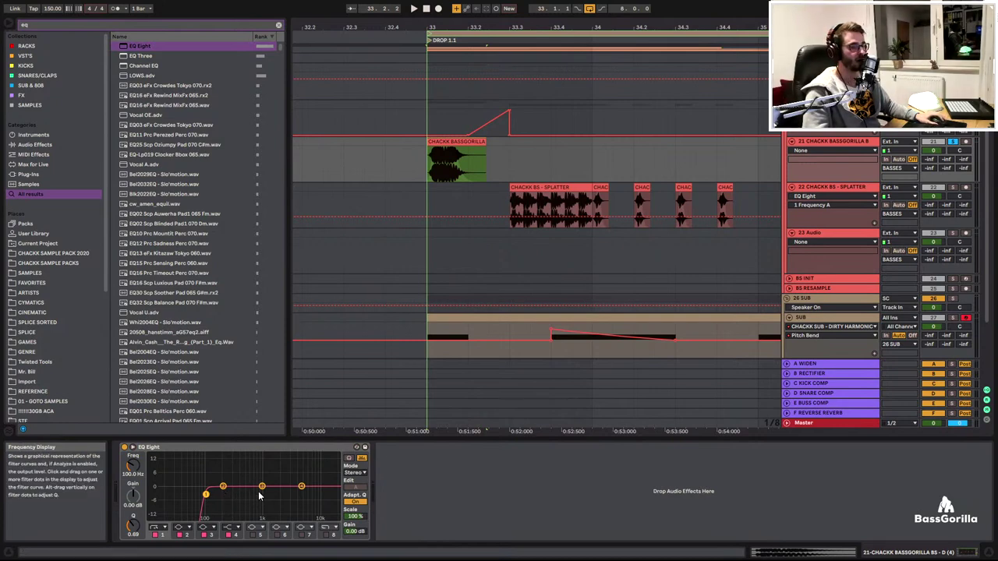
Cut EQ Eight band 2 by 3.10 dB at 2.11 kHz, then unsolo the bass track while the drop plays
{"action": "key", "text": "space"}
{"action": "left_click_drag", "start_coordinate": [224, 487], "coordinate": [281, 493]}
{"action": "key", "text": "space"}
{"action": "key", "text": "space"}
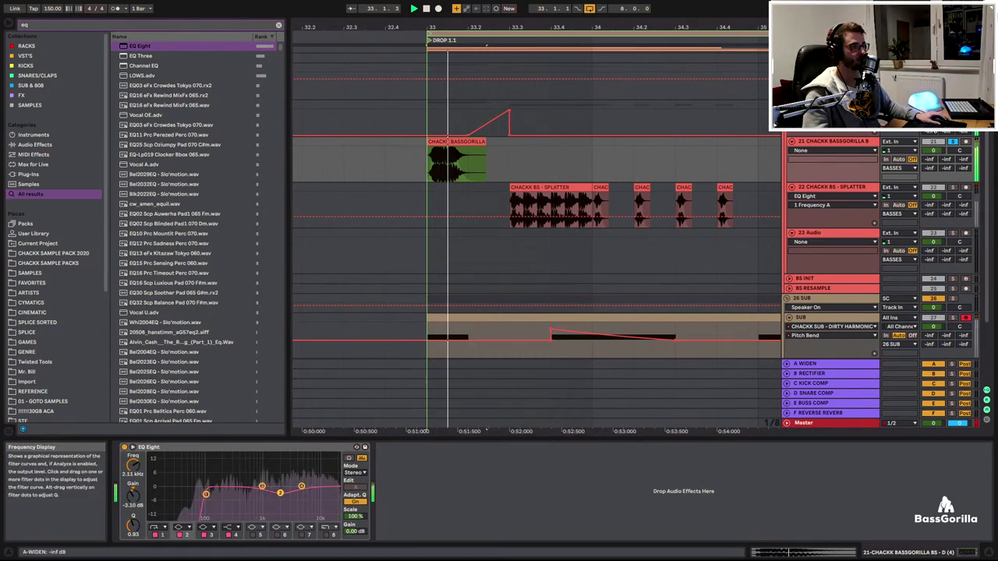
{"action": "left_click", "coordinate": [952, 144]}
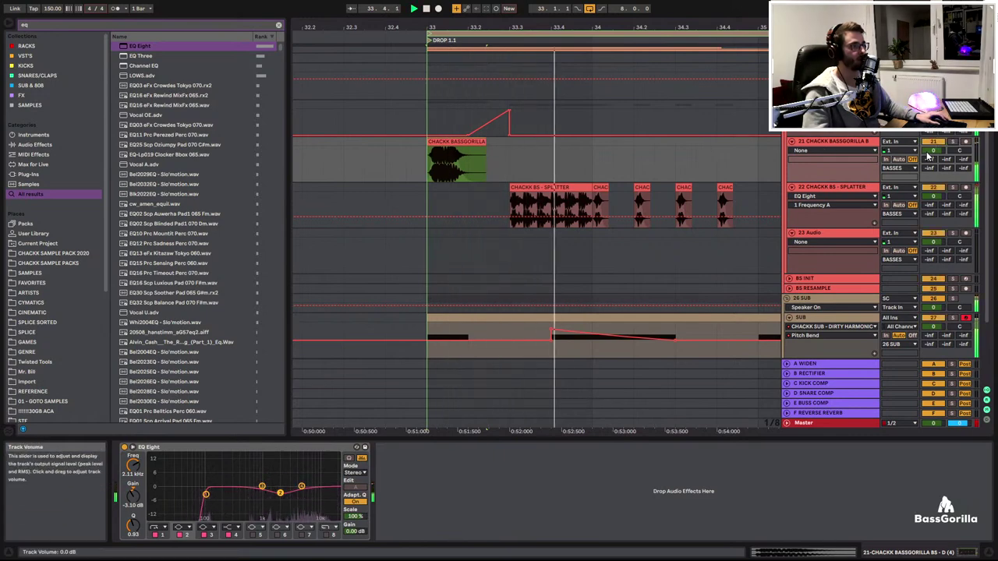
Lower the SUB track's volume to -4.0 dB and play the drop from bar 33
{"action": "scroll", "coordinate": [766, 241], "scroll_direction": "down", "scroll_amount": 3}
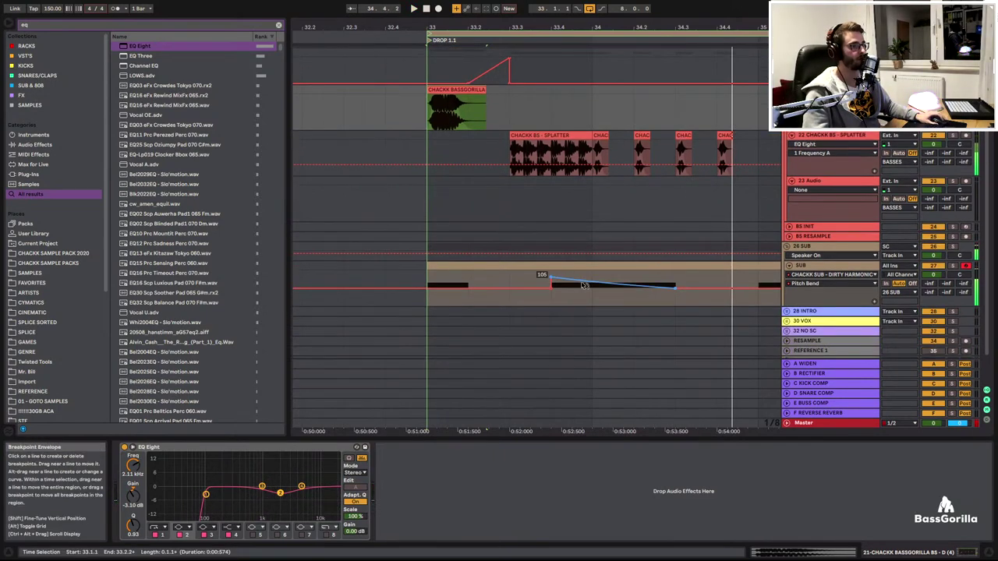
{"action": "left_click", "coordinate": [947, 296]}
{"action": "left_click", "coordinate": [944, 277]}
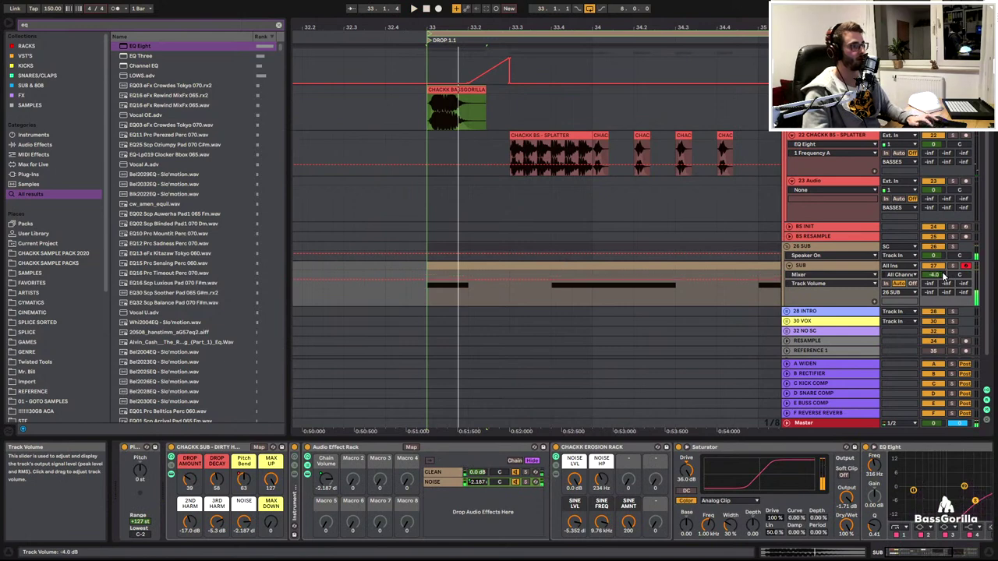
{"action": "left_click", "coordinate": [432, 298]}
{"action": "key", "text": "space"}
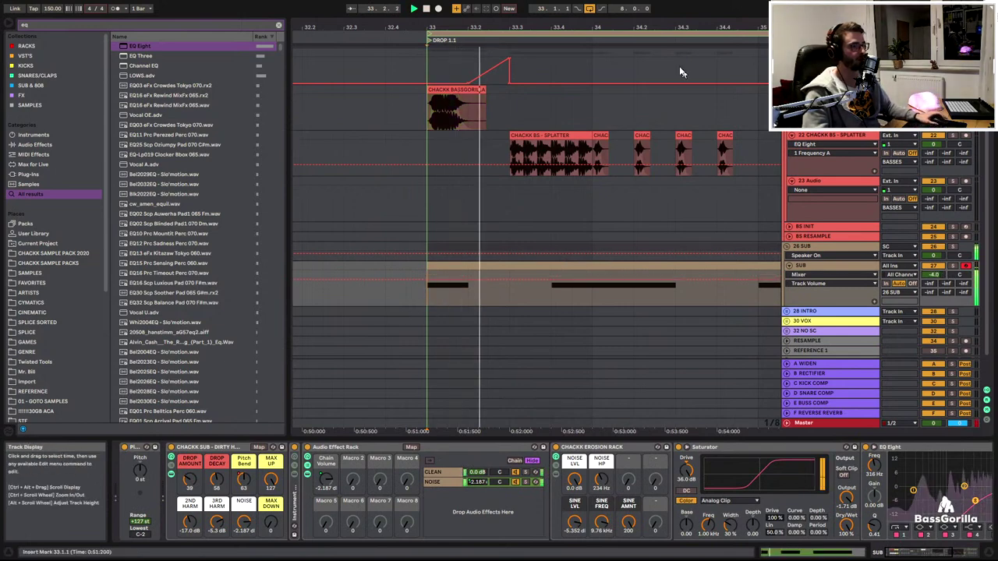
{"action": "left_click_drag", "start_coordinate": [558, 28], "coordinate": [552, 19]}
{"action": "scroll", "coordinate": [624, 172], "scroll_direction": "up", "scroll_amount": 2}
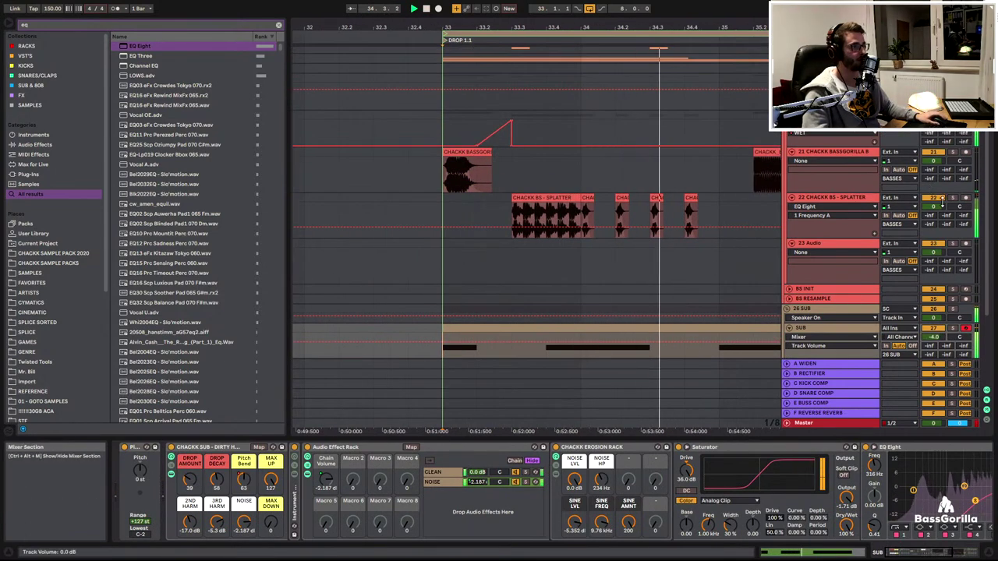
Lower the 22 CHACKK BS - SPLATTER track to -2.3 dB and duplicate its last clip to bar 35
{"action": "left_click", "coordinate": [693, 199]}
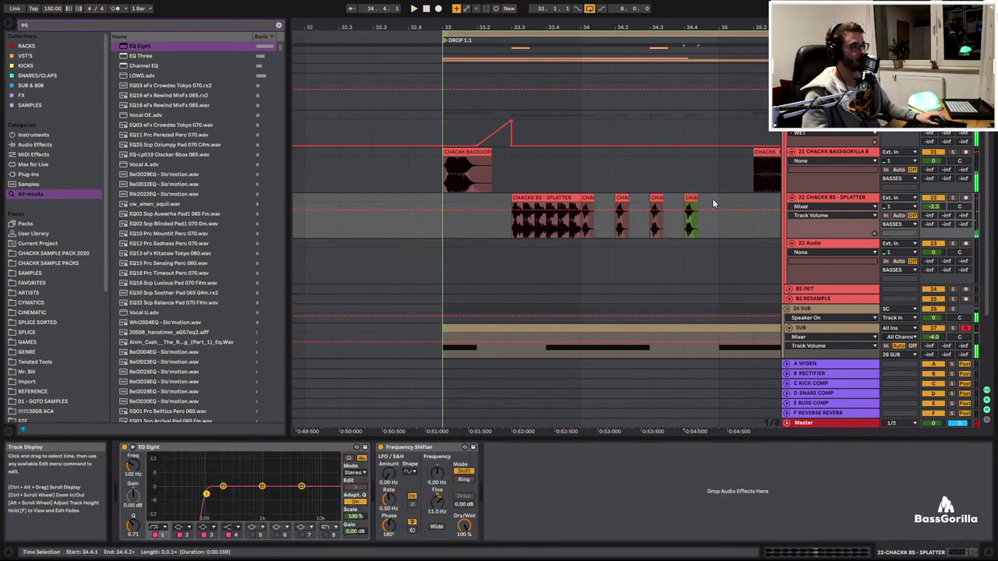
{"action": "key", "text": "ctrl+d"}
{"action": "left_click_drag", "start_coordinate": [706, 26], "coordinate": [542, 18]}
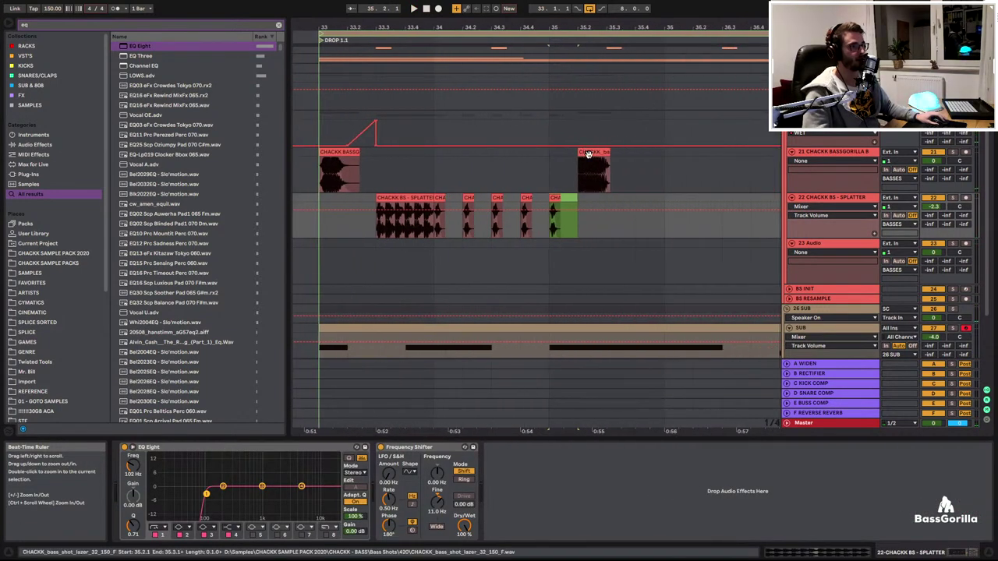
Solo the 21 CHACKK BASSGORILLA B track and audition the lazer bass shot clip at 35.2
{"action": "left_click", "coordinate": [589, 152]}
{"action": "left_click", "coordinate": [953, 152]}
{"action": "left_click", "coordinate": [592, 148]}
{"action": "key", "text": "space"}
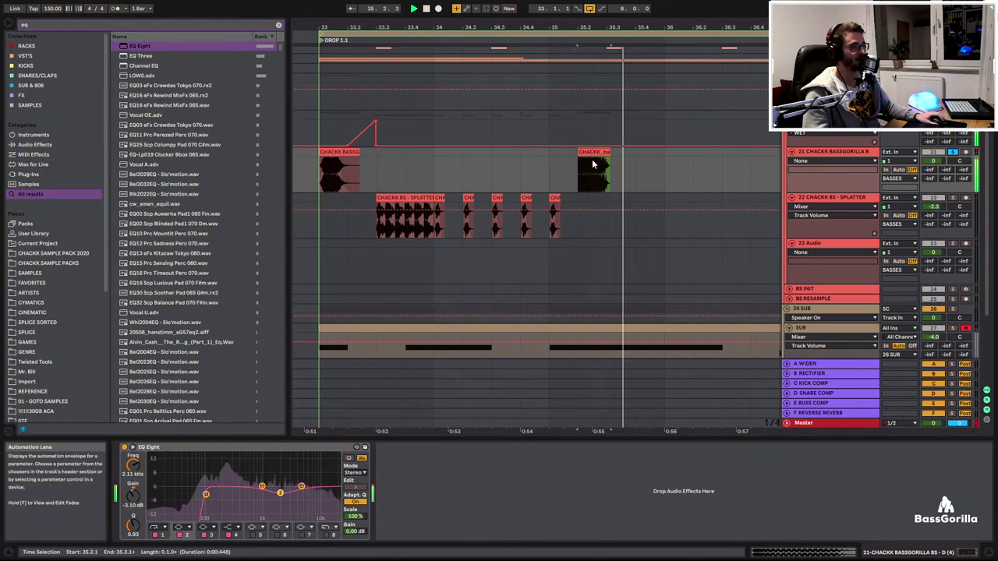
{"action": "key", "text": "space"}
{"action": "key", "text": "space"}
{"action": "key", "text": "space"}
Move the lazer bass shot clip to audio track 23 at 35.4 and audition it soloed at a track volume of -5.8 dB
{"action": "left_click_drag", "start_coordinate": [592, 148], "coordinate": [650, 246]}
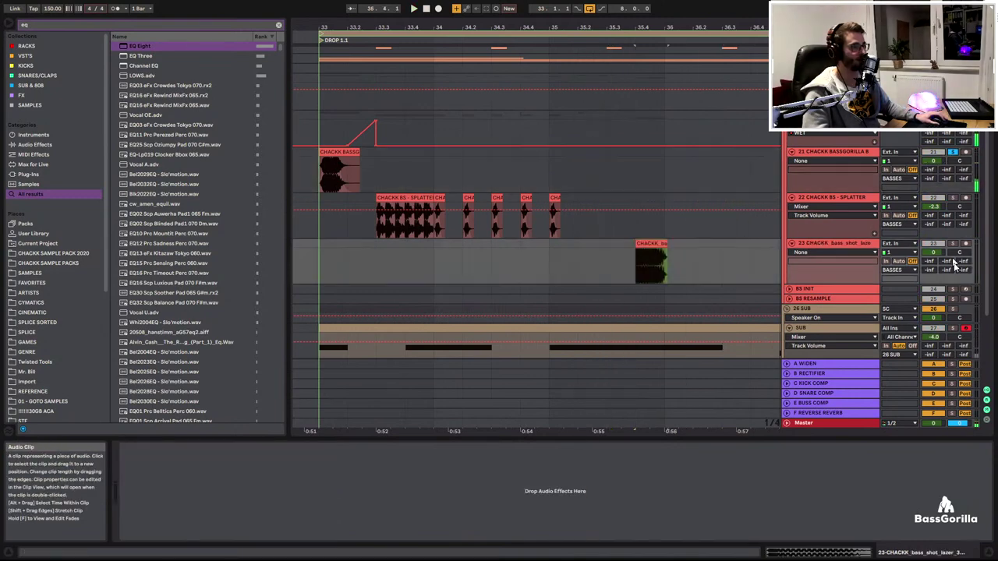
{"action": "left_click_drag", "start_coordinate": [933, 252], "coordinate": [933, 258]}
{"action": "left_click", "coordinate": [953, 243]}
{"action": "key", "text": "space"}
{"action": "key", "text": "space"}
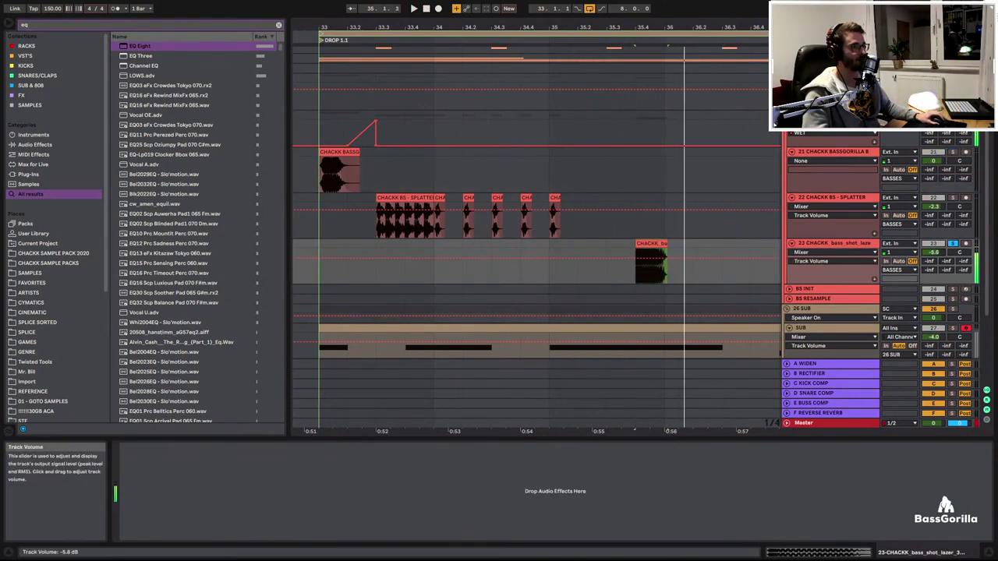
Transpose the lazer bass shot to -2 st and trim its end to bar 36, with track 23 at -6.5 dB
{"action": "double_click", "coordinate": [651, 262]}
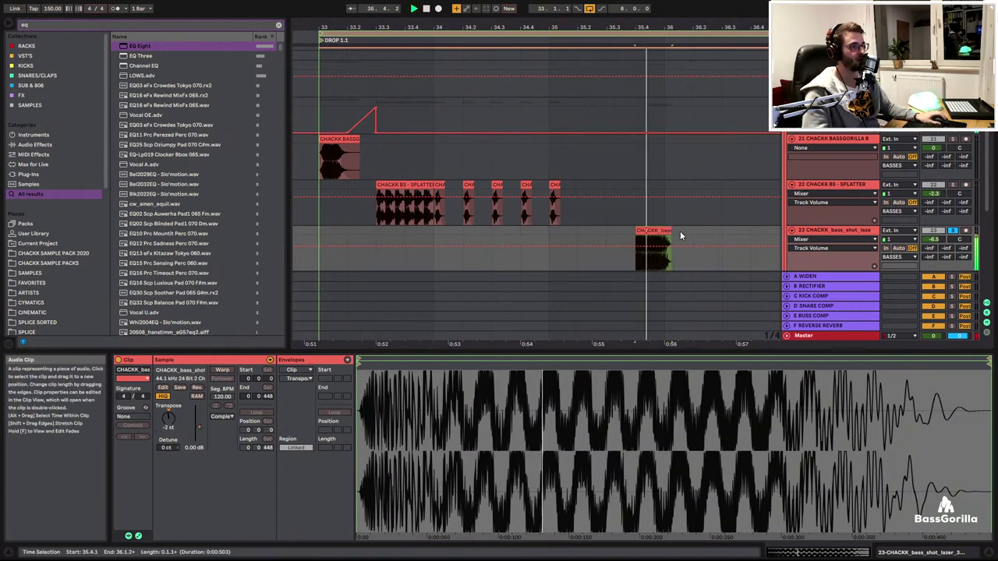
{"action": "left_click_drag", "start_coordinate": [670, 234], "coordinate": [663, 238]}
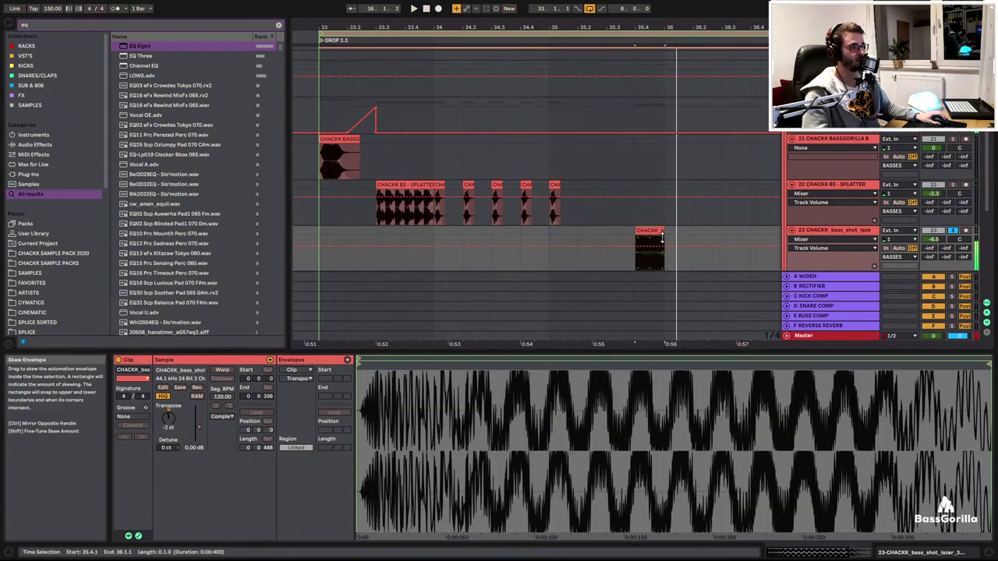
{"action": "key", "text": "a"}
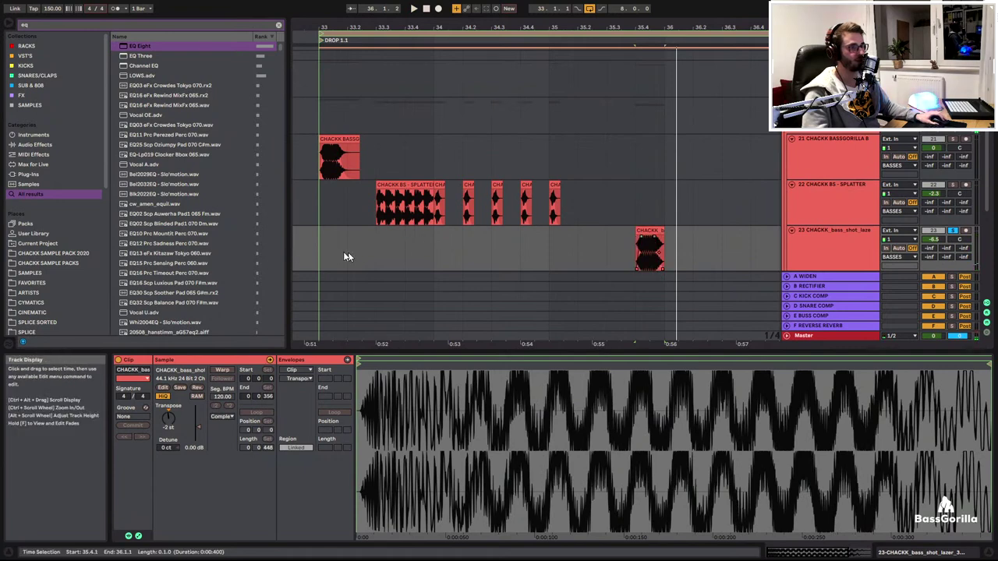
Play the drop with no track soloed and raise the splatter track's volume to about -1.2 dB
{"action": "left_click", "coordinate": [321, 250]}
{"action": "key", "text": "space"}
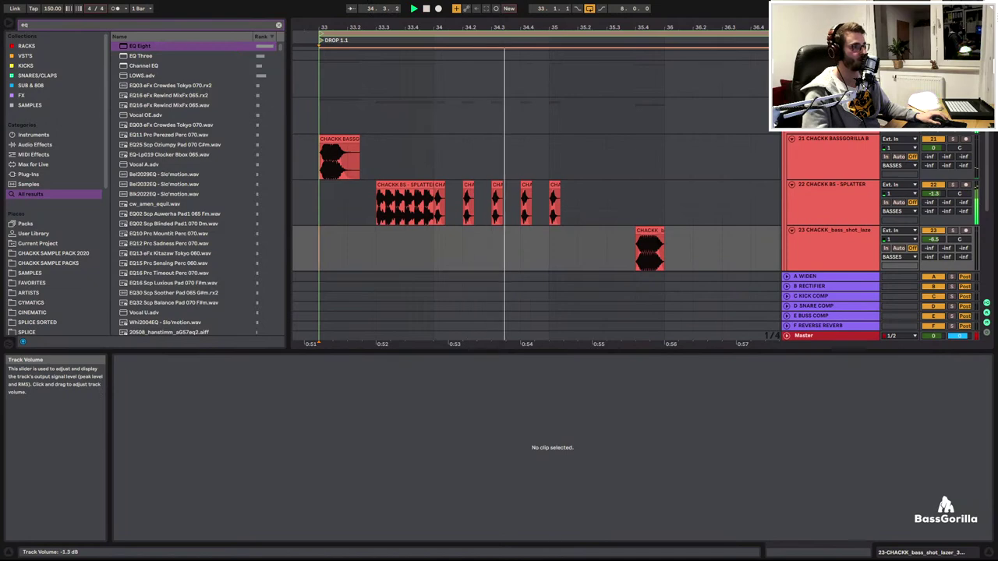
{"action": "key", "text": "space"}
Repeat the splatter clip at bar 35 on each beat up to 35.3, removing the copy above the lazer shot
{"action": "left_click", "coordinate": [525, 187]}
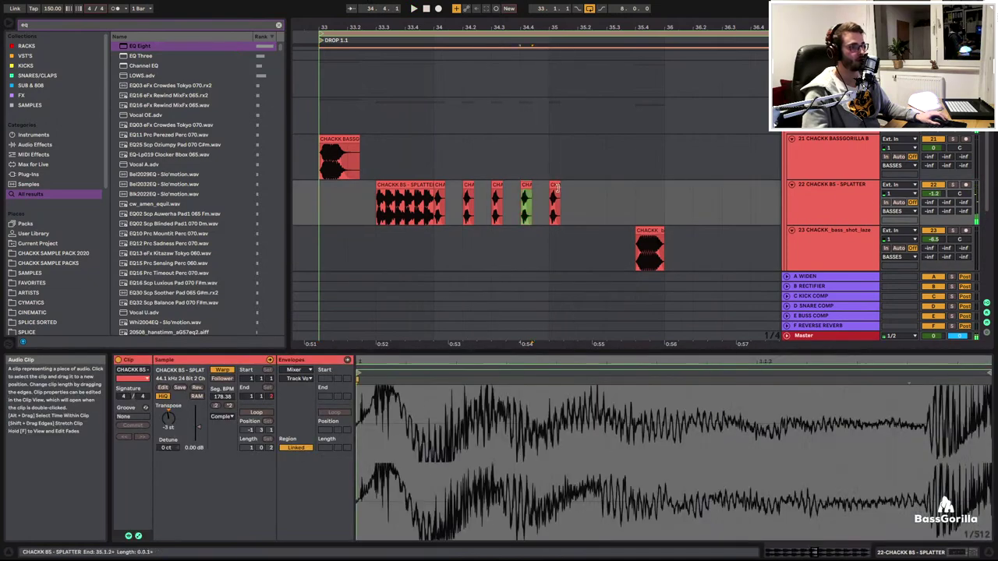
{"action": "left_click", "coordinate": [555, 186]}
{"action": "left_click", "coordinate": [580, 195], "text": "shift"}
{"action": "key", "text": "ctrl+d"}
{"action": "key", "text": "ctrl+d"}
{"action": "key", "text": "ctrl+d"}
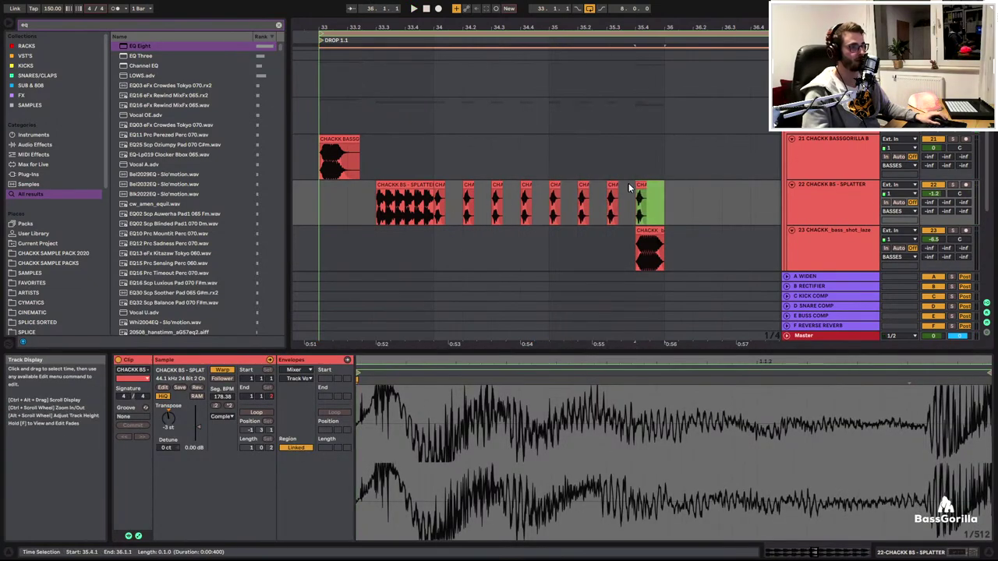
{"action": "key", "text": "Delete"}
Play the splatter pattern from bar 34 and copy the 34.4 clip to the offbeat at 34.4.3
{"action": "left_click", "coordinate": [439, 186]}
{"action": "key", "text": "space"}
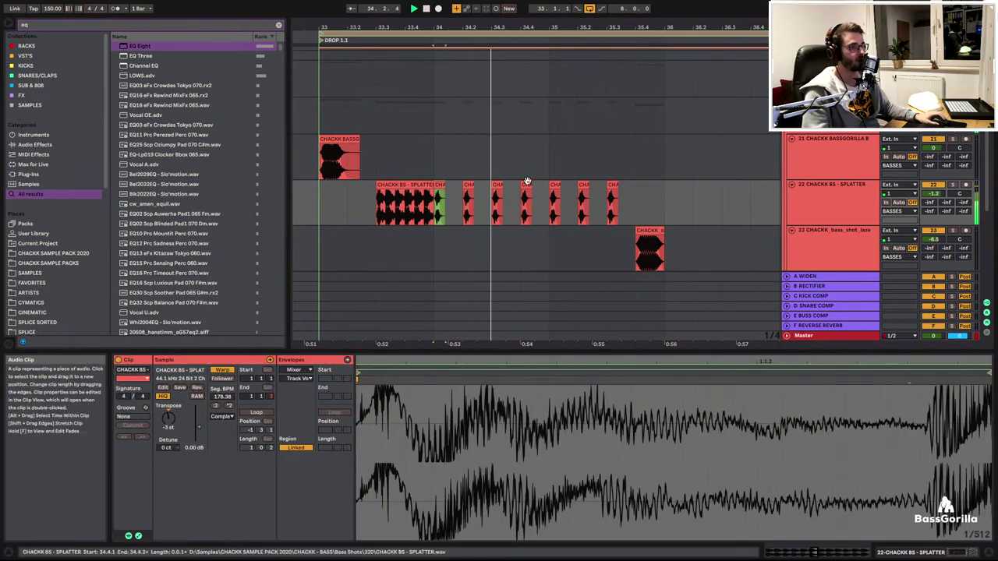
{"action": "scroll", "coordinate": [543, 188], "scroll_direction": "up", "scroll_amount": 2}
{"action": "scroll", "coordinate": [515, 195], "scroll_direction": "down", "scroll_amount": 2}
{"action": "key", "text": "space"}
{"action": "key", "text": "space"}
{"action": "scroll", "coordinate": [473, 201], "scroll_direction": "up", "scroll_amount": 2}
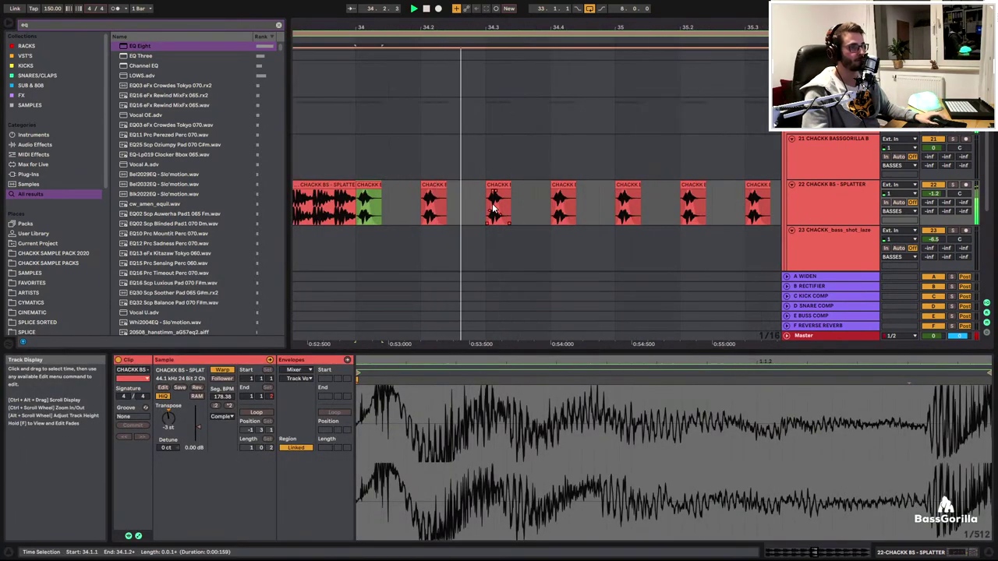
{"action": "left_click", "coordinate": [561, 184]}
{"action": "left_click_drag", "start_coordinate": [566, 185], "coordinate": [597, 185], "text": "ctrl"}
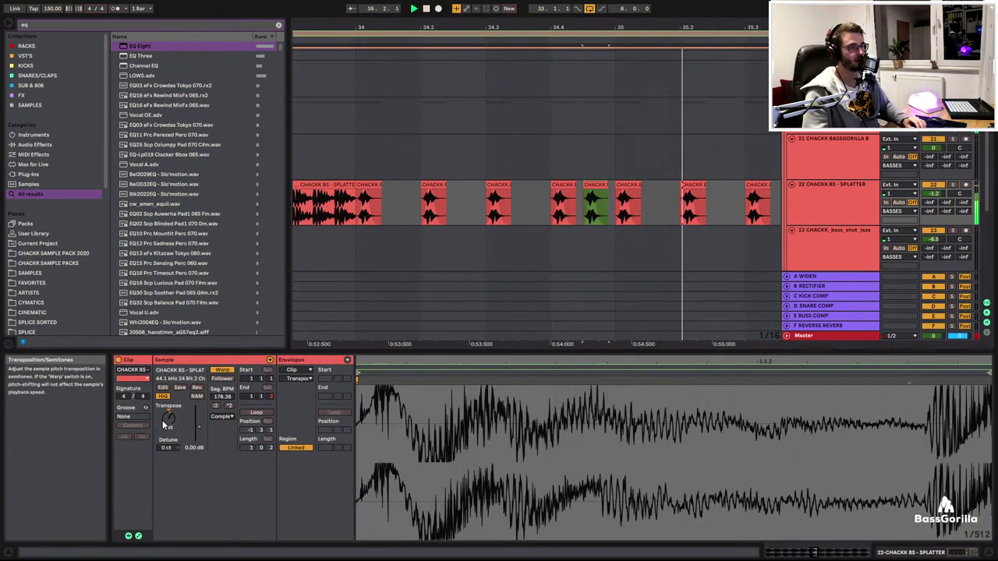
{"action": "scroll", "coordinate": [415, 166], "scroll_direction": "down", "scroll_amount": 2, "text": "ctrl"}
{"action": "left_click", "coordinate": [340, 217]}
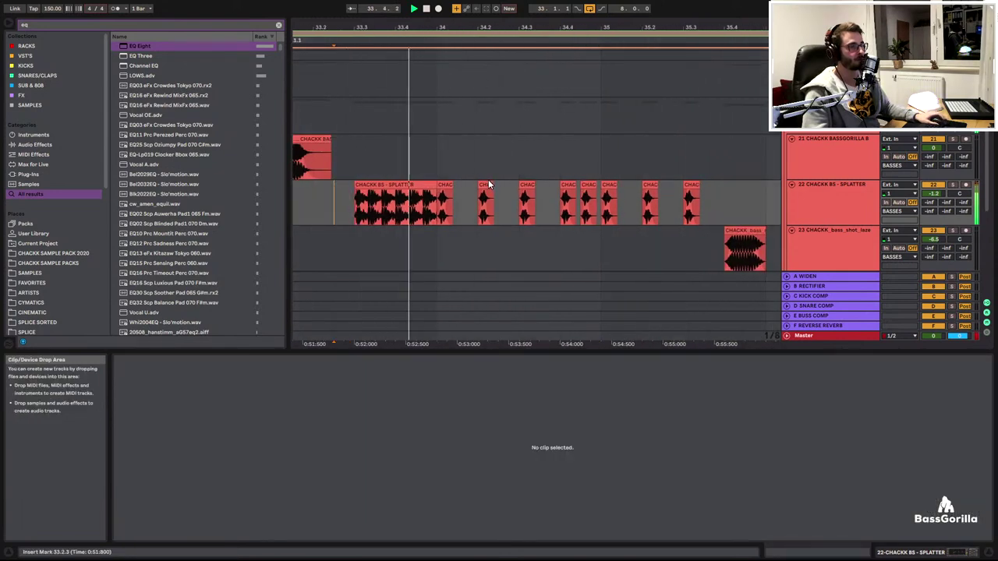
Copy the short splatter clip at bar 34 to the offbeat at 34.1.3 and select the resulting one-beat pair
{"action": "key", "text": "space"}
{"action": "left_click_drag", "start_coordinate": [445, 186], "coordinate": [502, 200], "text": "ctrl"}
{"action": "left_click", "coordinate": [444, 187]}
{"action": "key", "text": "space"}
{"action": "key", "text": "space"}
{"action": "left_click", "coordinate": [464, 186], "text": "shift"}
{"action": "key", "text": "space"}
{"action": "key", "text": "ctrl+z"}
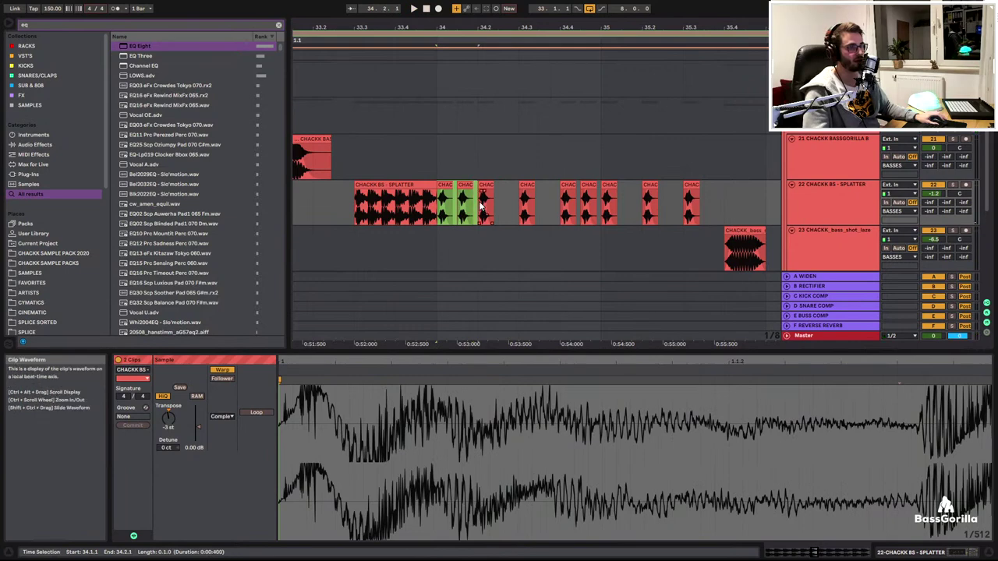
Duplicate the one-beat splatter pair across the remaining beats of bar 34, undoing the surplus copy
{"action": "key", "text": "ctrl+d"}
{"action": "key", "text": "ctrl+d"}
{"action": "key", "text": "ctrl+d"}
{"action": "key", "text": "ctrl+d"}
{"action": "key", "text": "ctrl+z"}
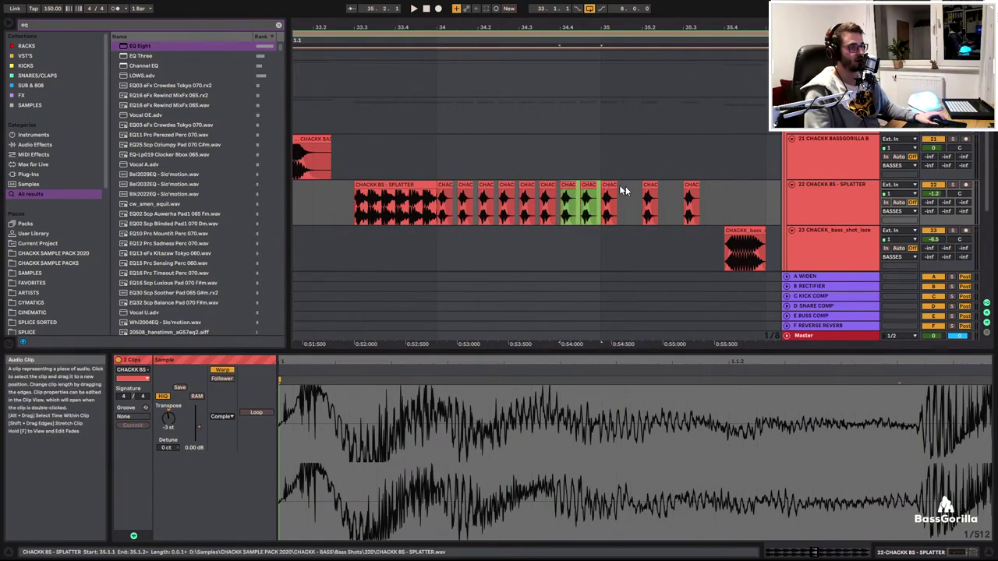
Fill the remaining offbeats at 35.1.3, 35.2.3 and 35.3.3 with copies of the short splatter clip
{"action": "left_click_drag", "start_coordinate": [588, 186], "coordinate": [630, 187], "text": "ctrl"}
{"action": "key", "text": "ctrl+d"}
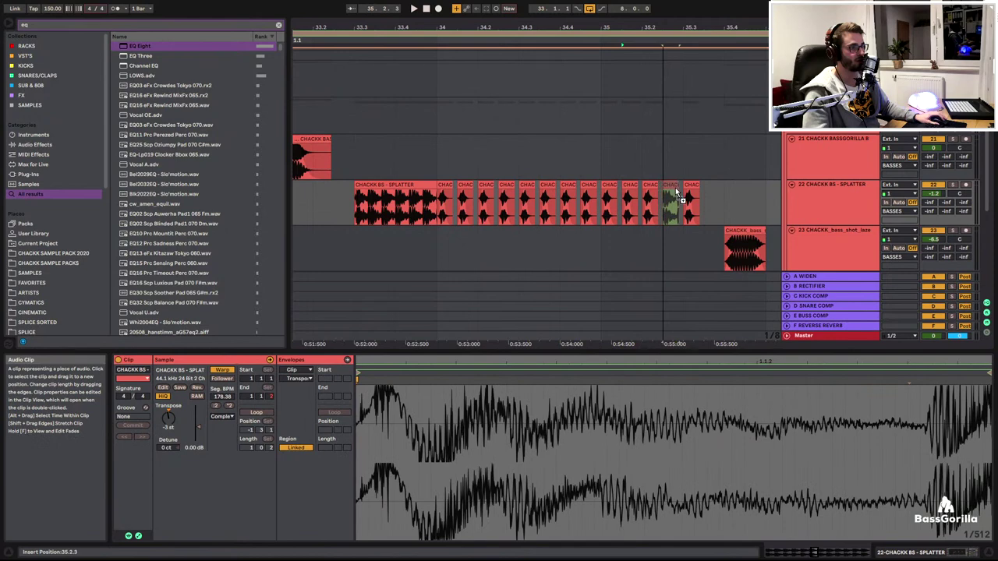
{"action": "key", "text": "ctrl+d"}
{"action": "key", "text": "ctrl+d"}
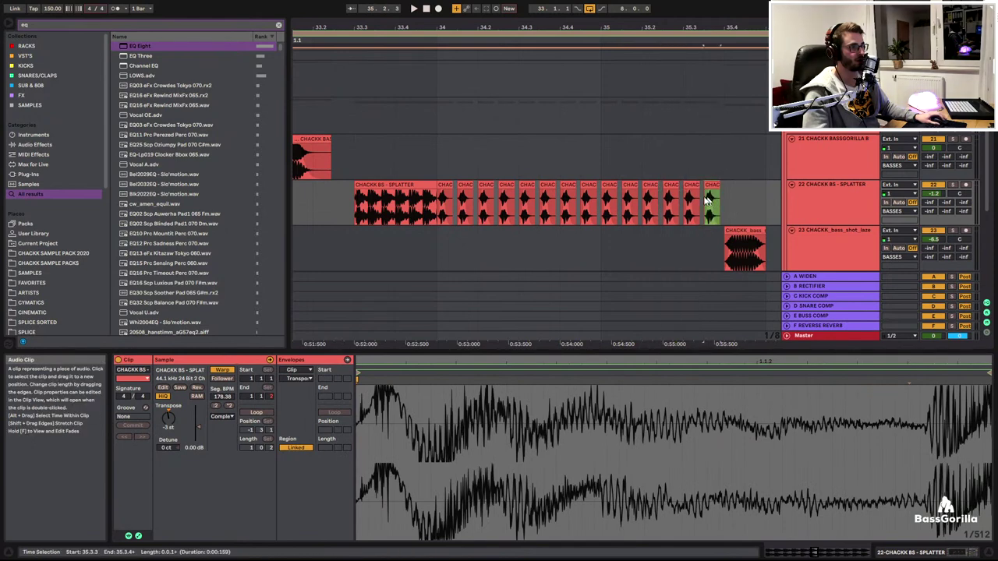
Play the drop, solo the splatter track and cut its EQ Eight band 2 by 4.09 dB at 220 Hz
{"action": "left_click", "coordinate": [319, 198]}
{"action": "left_click_drag", "start_coordinate": [577, 28], "coordinate": [554, 9]}
{"action": "left_click", "coordinate": [830, 220]}
{"action": "left_click", "coordinate": [951, 184]}
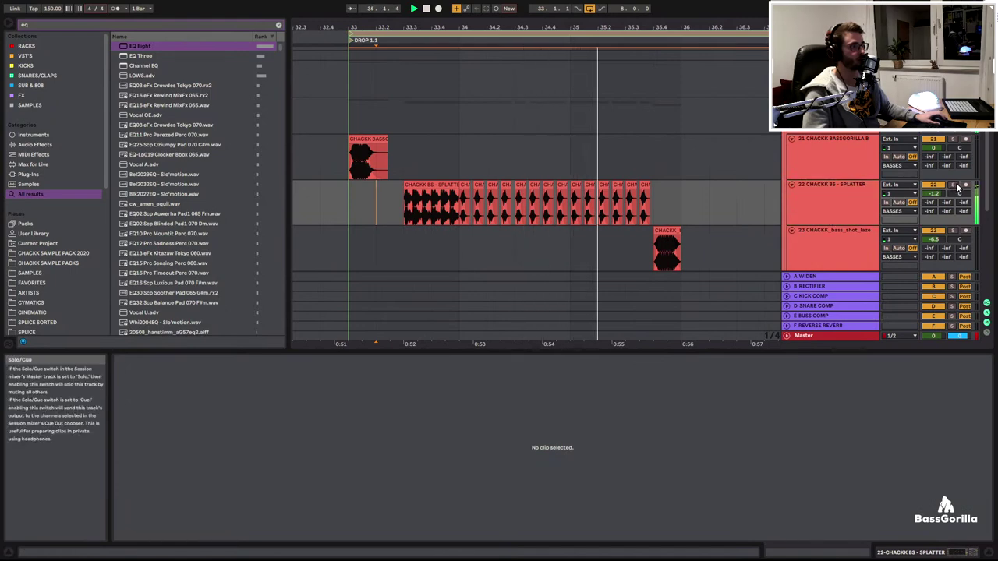
{"action": "key", "text": "space"}
{"action": "double_click", "coordinate": [865, 201]}
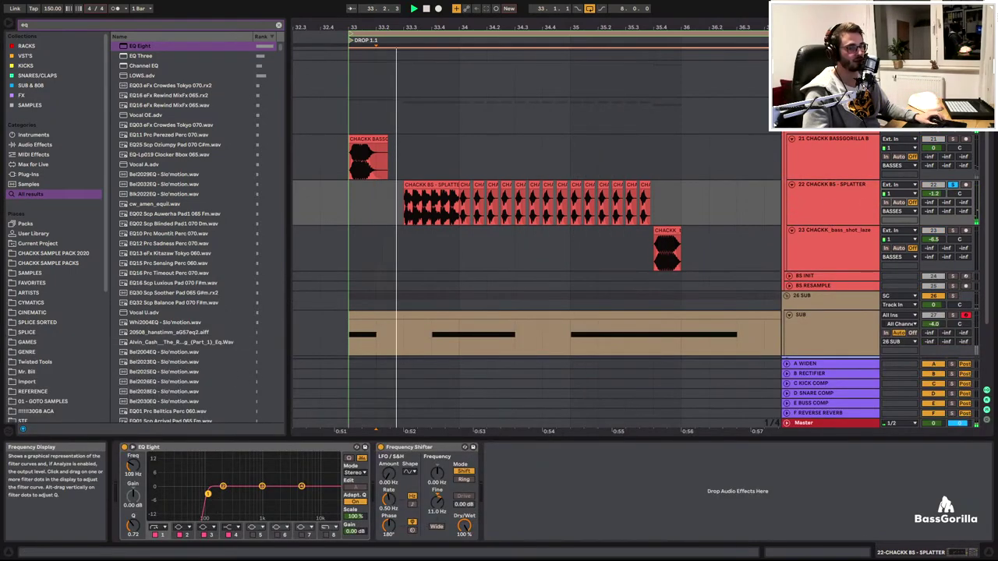
{"action": "left_click_drag", "start_coordinate": [222, 487], "coordinate": [225, 495]}
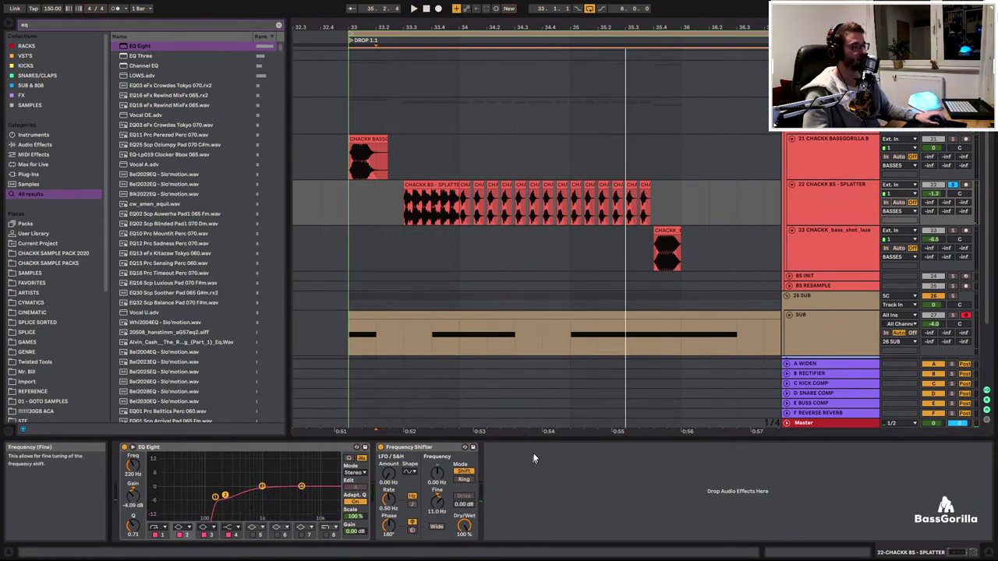
Set the splatter track's Frequency Shifter fine frequency to 32.0 Hz and play the soloed track
{"action": "key", "text": "space"}
{"action": "left_click_drag", "start_coordinate": [437, 504], "coordinate": [438, 429]}
{"action": "left_click_drag", "start_coordinate": [437, 488], "coordinate": [437, 494]}
{"action": "key", "text": "space"}
{"action": "key", "text": "space"}
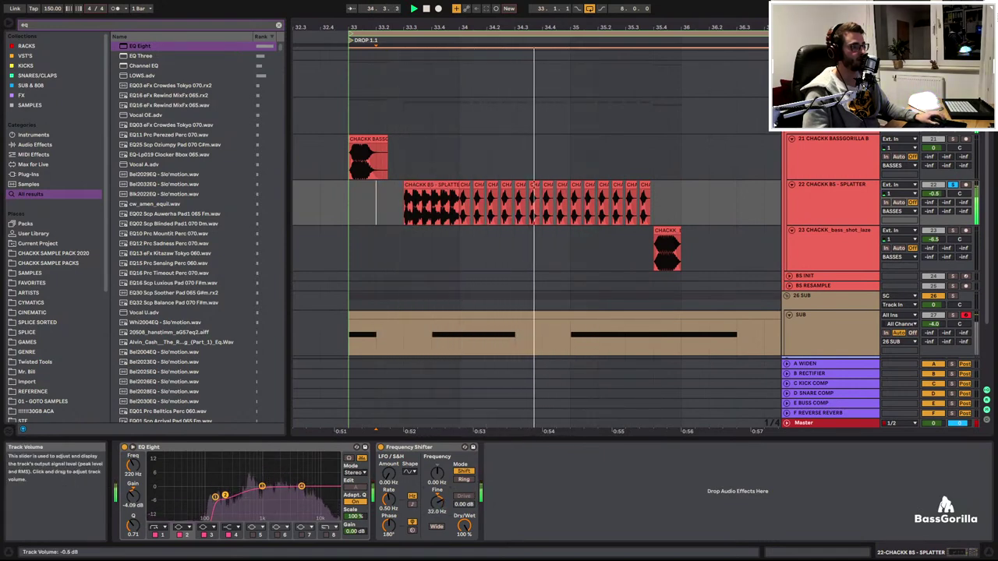
Lower the splatter track to -1.3 dB and set its EQ Eight low cut to 170 Hz with a Q of 0.53
{"action": "left_click_drag", "start_coordinate": [933, 193], "coordinate": [933, 200]}
{"action": "left_click_drag", "start_coordinate": [216, 497], "coordinate": [220, 497]}
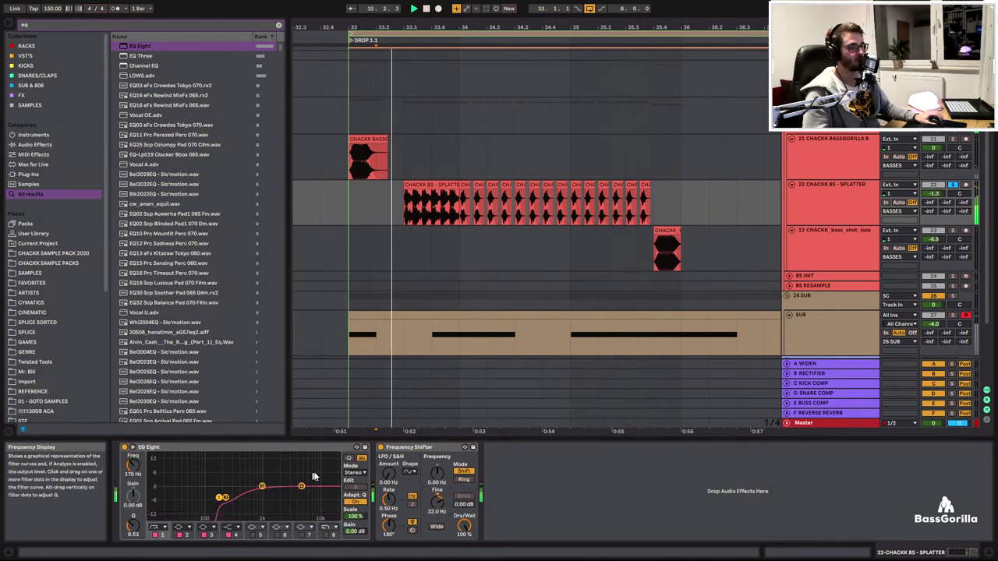
Automate the Frequency Shifter's Fine to ramp up to 500 Hz at the end of the splatter run, then play the drop unsoloed
{"action": "key", "text": "a"}
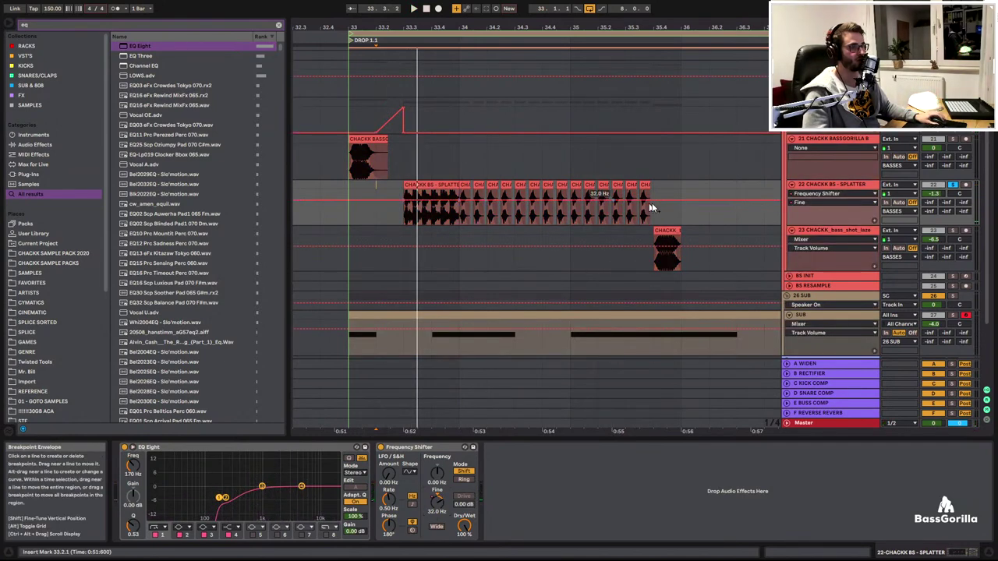
{"action": "left_click_drag", "start_coordinate": [651, 201], "coordinate": [650, 187]}
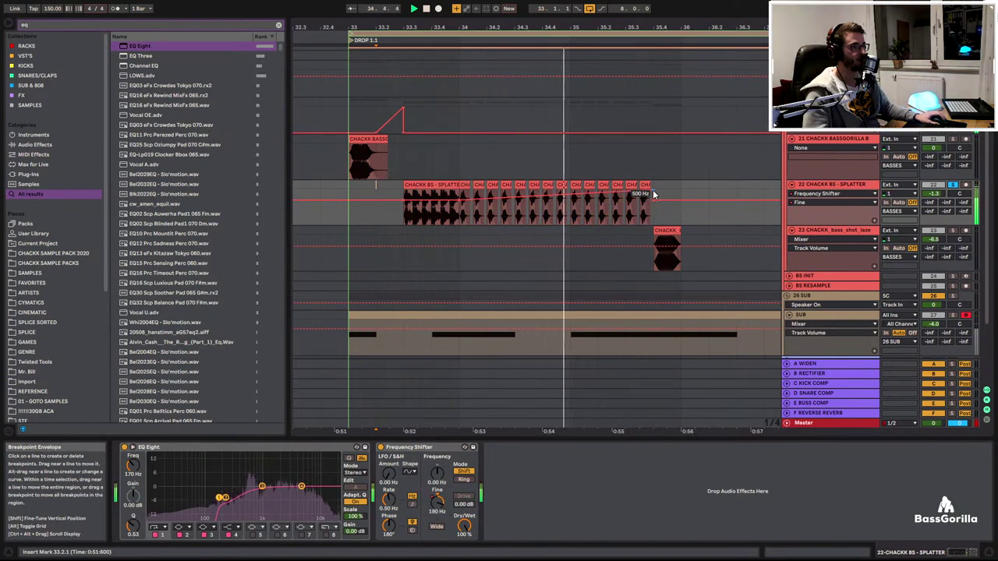
{"action": "left_click", "coordinate": [952, 184]}
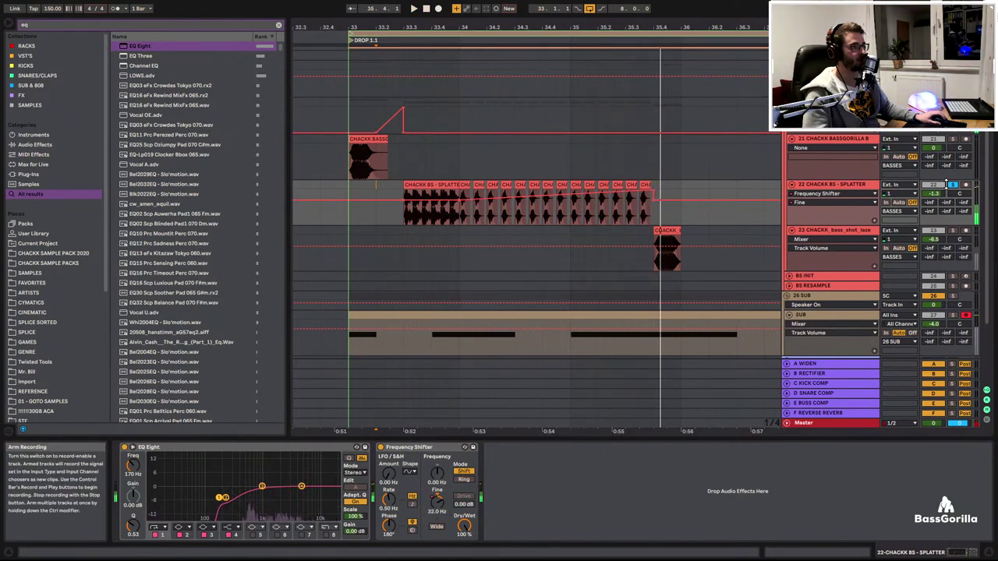
{"action": "left_click", "coordinate": [347, 216]}
{"action": "key", "text": "space"}
Extend the second D#1 note of the SUB clip over the third one to end at 4.3 while the drop plays
{"action": "double_click", "coordinate": [466, 326]}
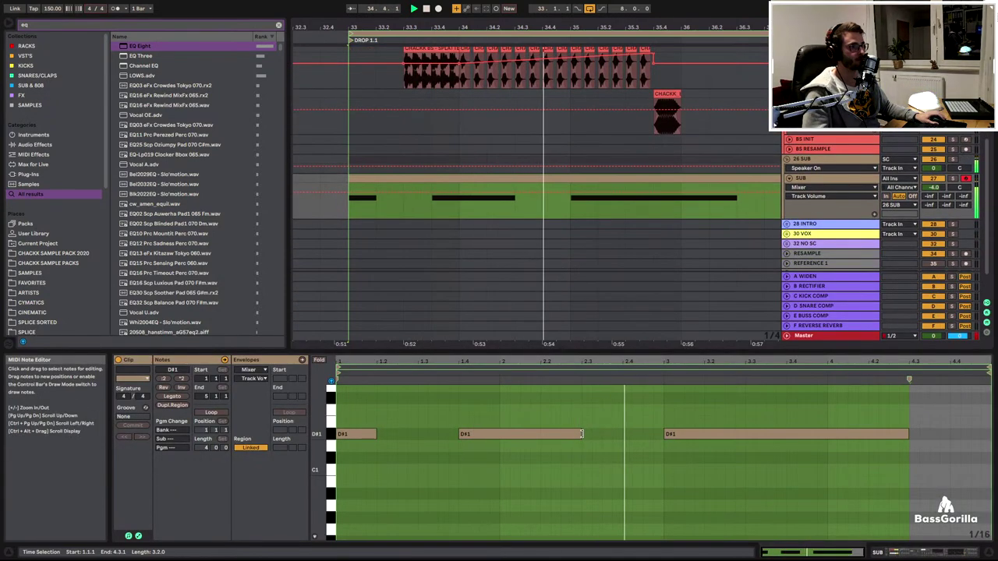
{"action": "left_click_drag", "start_coordinate": [583, 433], "coordinate": [909, 430]}
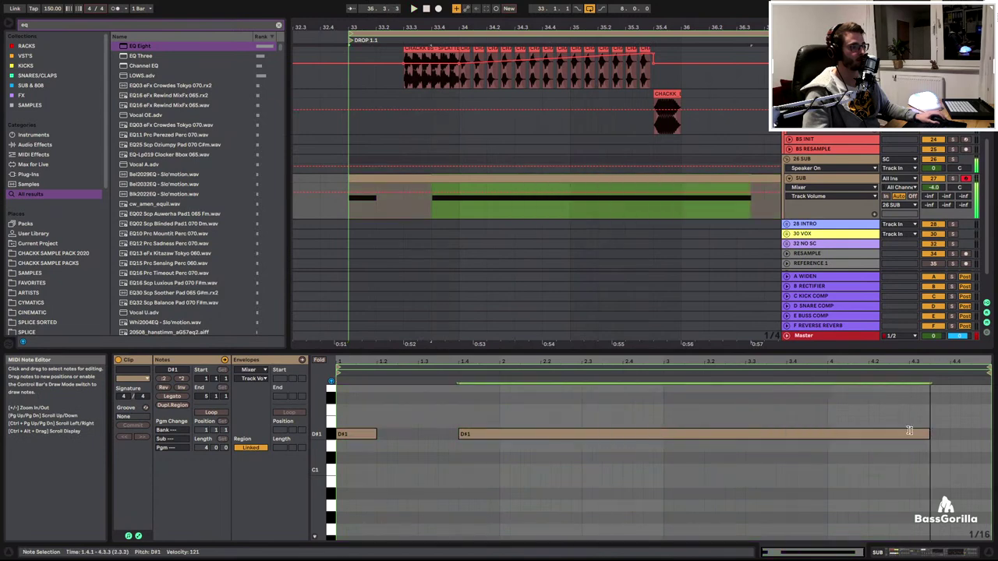
{"action": "left_click", "coordinate": [912, 432]}
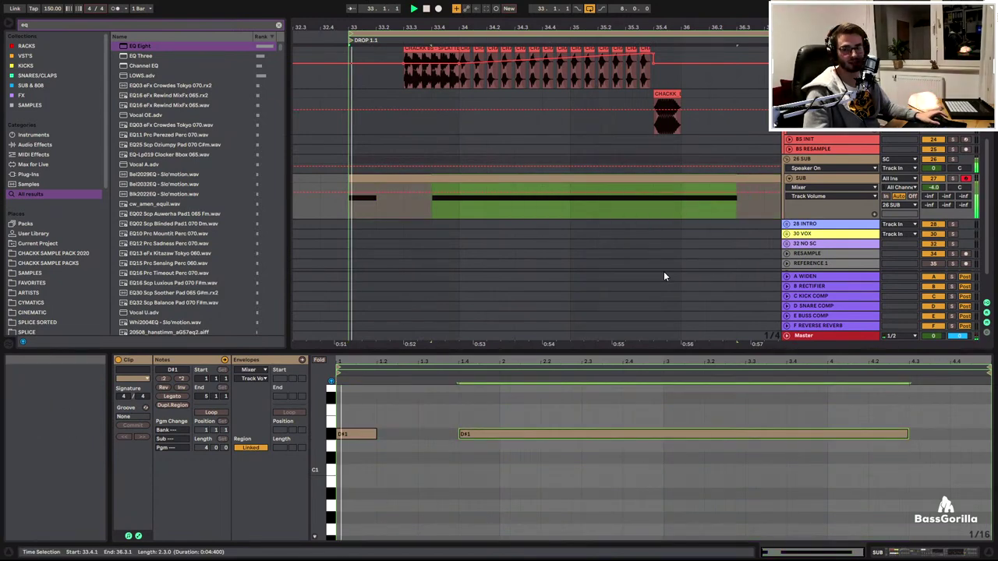
{"action": "scroll", "coordinate": [538, 242], "scroll_direction": "up", "scroll_amount": 2}
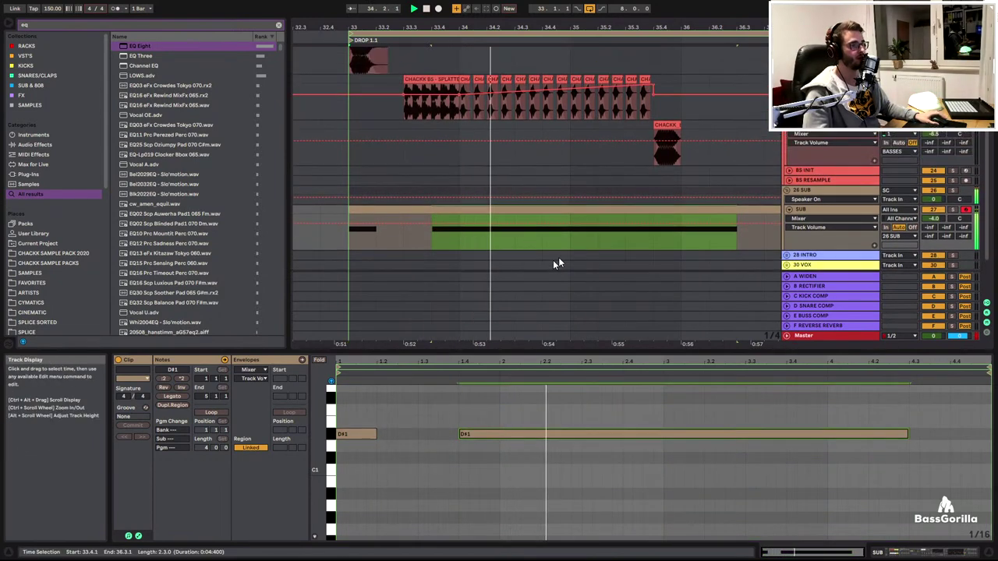
Show the SUB track's Pitch Bend automation, stop playback and move the lazer clip one bar later to 36.4
{"action": "left_click", "coordinate": [807, 223]}
{"action": "left_click", "coordinate": [813, 238]}
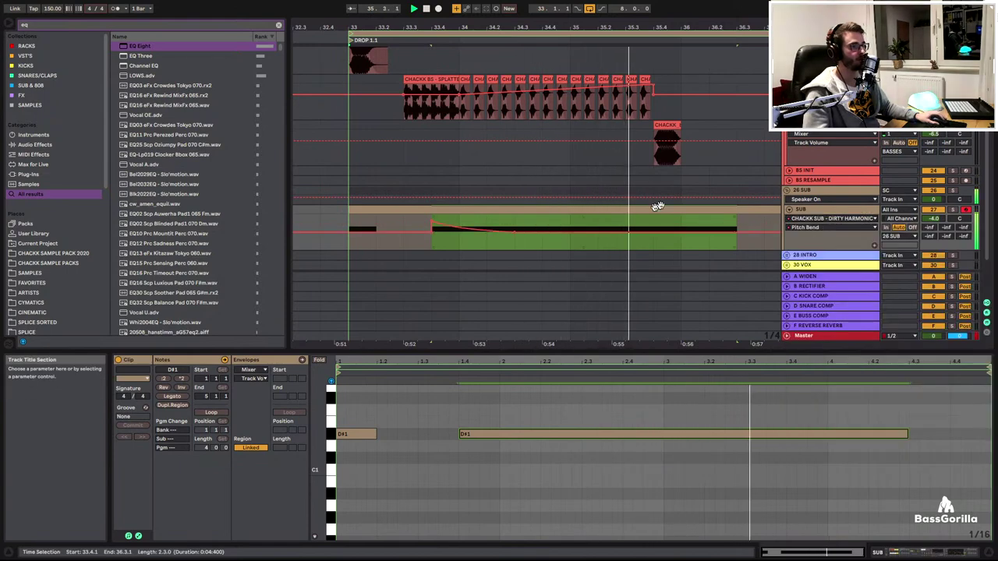
{"action": "left_click_drag", "start_coordinate": [631, 28], "coordinate": [588, 27]}
{"action": "key", "text": "space"}
{"action": "left_click_drag", "start_coordinate": [623, 125], "coordinate": [733, 137]}
Extend the splatter's Frequency Shifter Fine ramp to 36.4 and duplicate the final splatter clips up to the lazer clip
{"action": "left_click", "coordinate": [598, 90]}
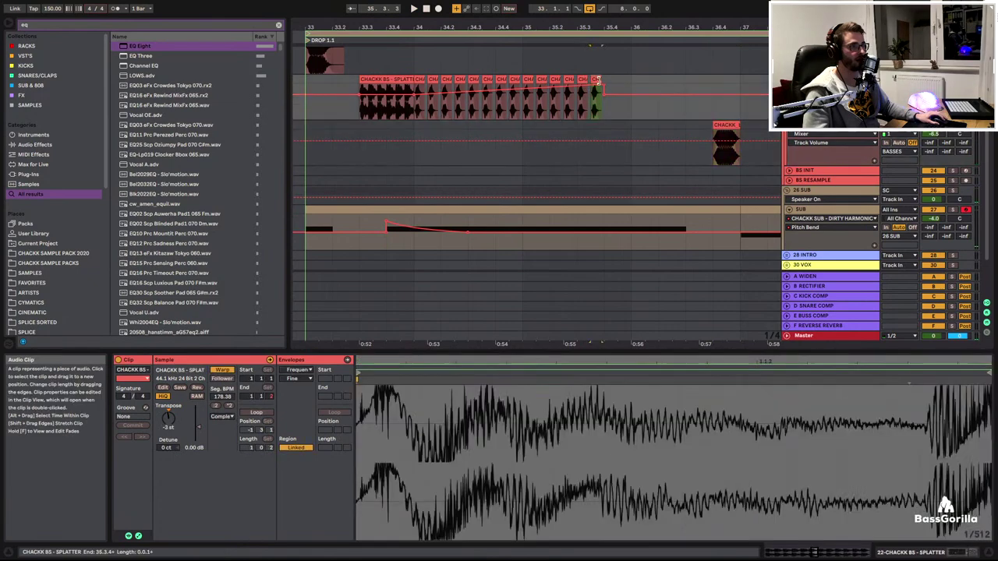
{"action": "key", "text": "b"}
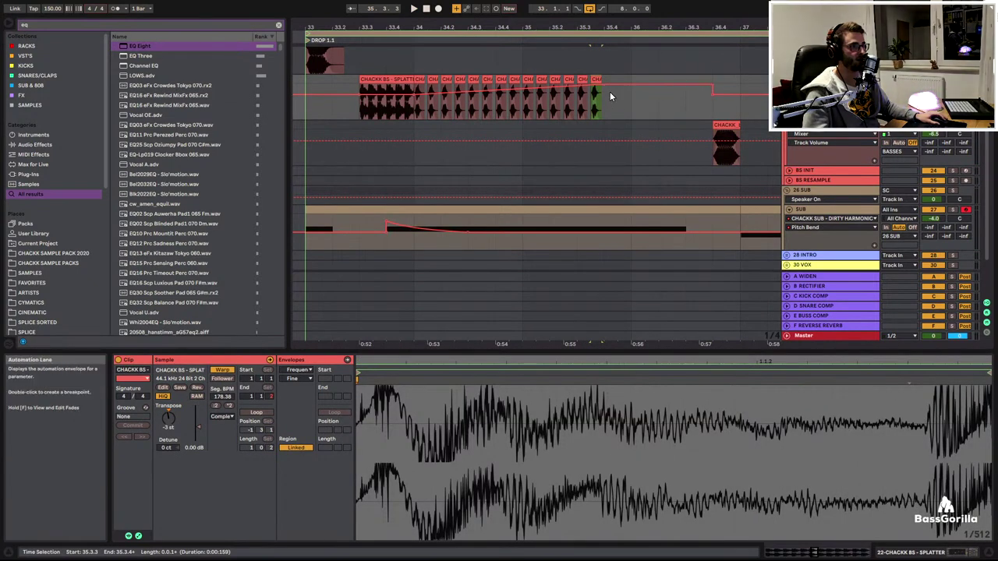
{"action": "left_click", "coordinate": [604, 85]}
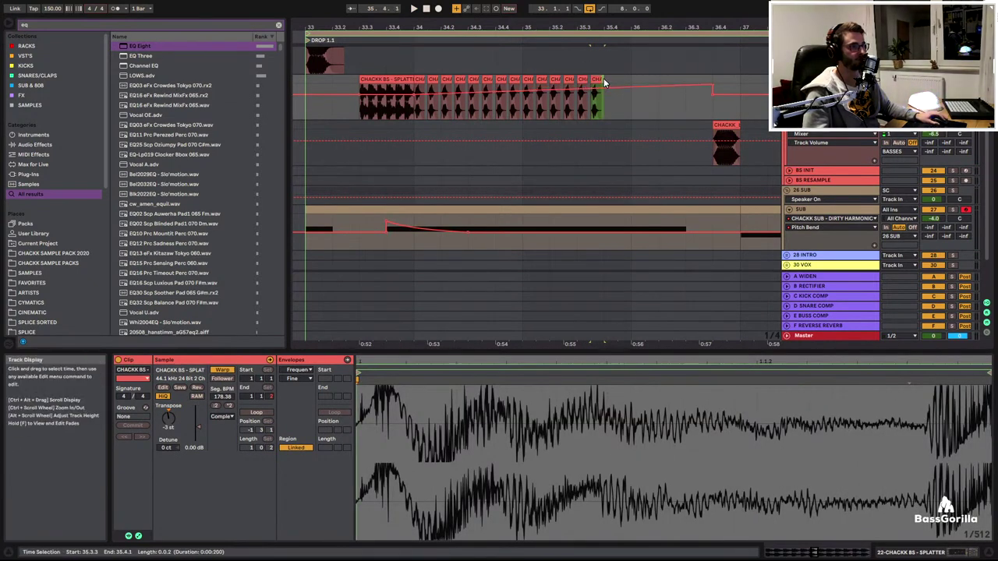
{"action": "left_click_drag", "start_coordinate": [604, 79], "coordinate": [577, 81]}
{"action": "key", "text": "ctrl+d"}
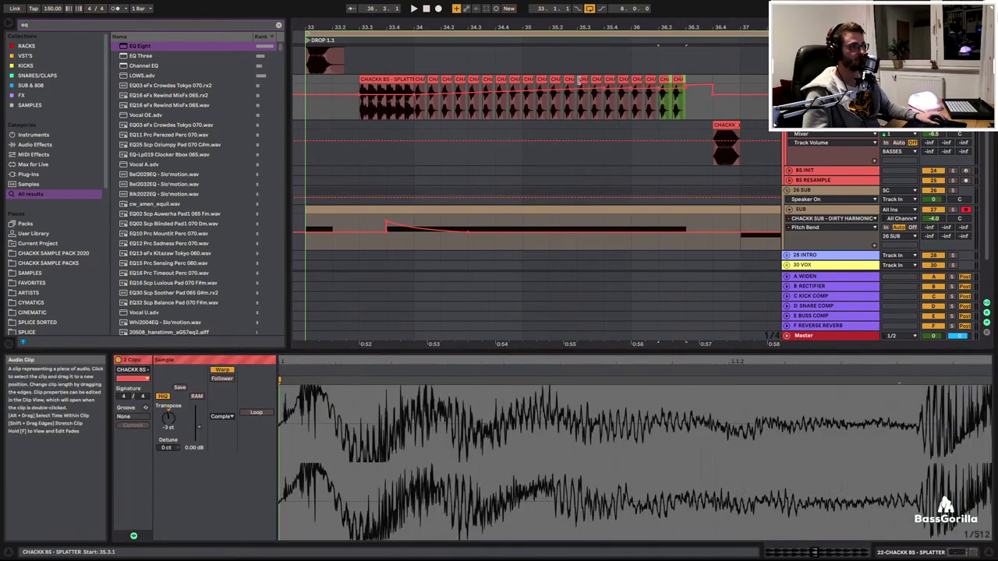
{"action": "key", "text": "ctrl+d"}
{"action": "key", "text": "ctrl+z"}
{"action": "key", "text": "ctrl+z"}
{"action": "key", "text": "ctrl+z"}
{"action": "key", "text": "ctrl+z"}
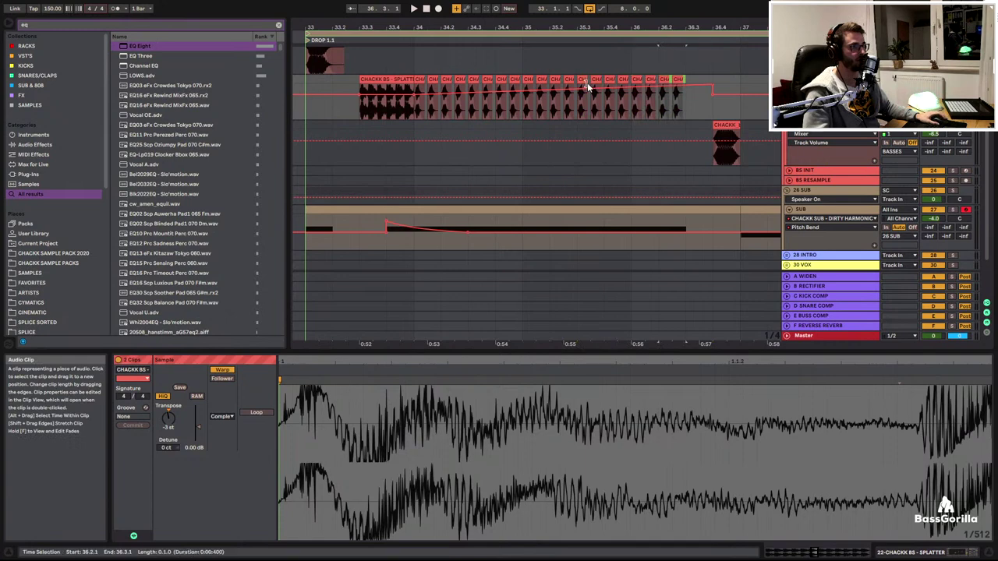
Play the drop from bar 33 and hide the detail view to review the extended splatter run alongside the SUB track
{"action": "left_click", "coordinate": [309, 85]}
{"action": "key", "text": "space"}
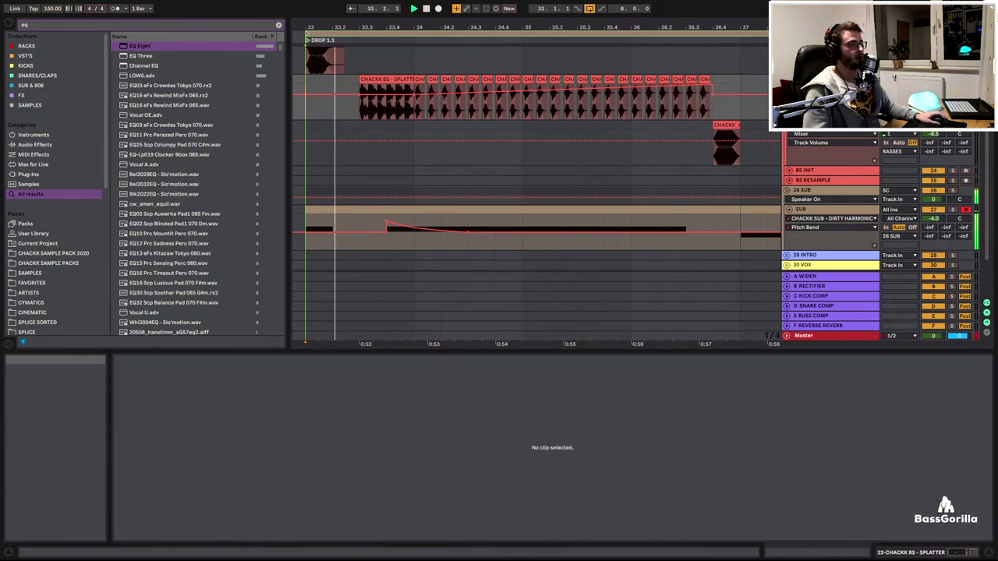
{"action": "scroll", "coordinate": [841, 143], "scroll_direction": "up", "scroll_amount": 2}
{"action": "scroll", "coordinate": [841, 143], "scroll_direction": "up", "scroll_amount": 2}
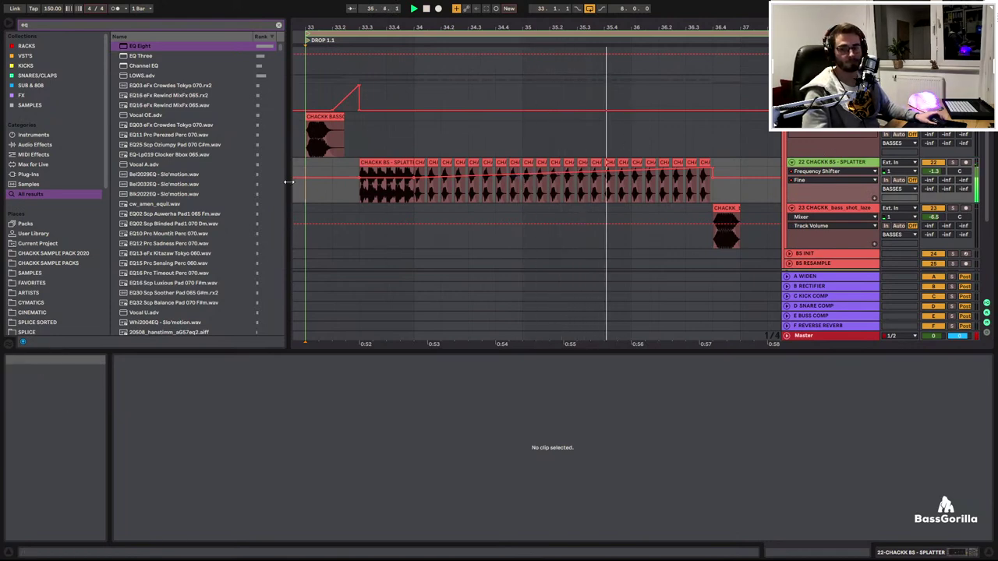
{"action": "scroll", "coordinate": [636, 188], "scroll_direction": "up", "scroll_amount": 1}
{"action": "scroll", "coordinate": [636, 183], "scroll_direction": "up", "scroll_amount": 2}
{"action": "key", "text": "super+alt+l"}
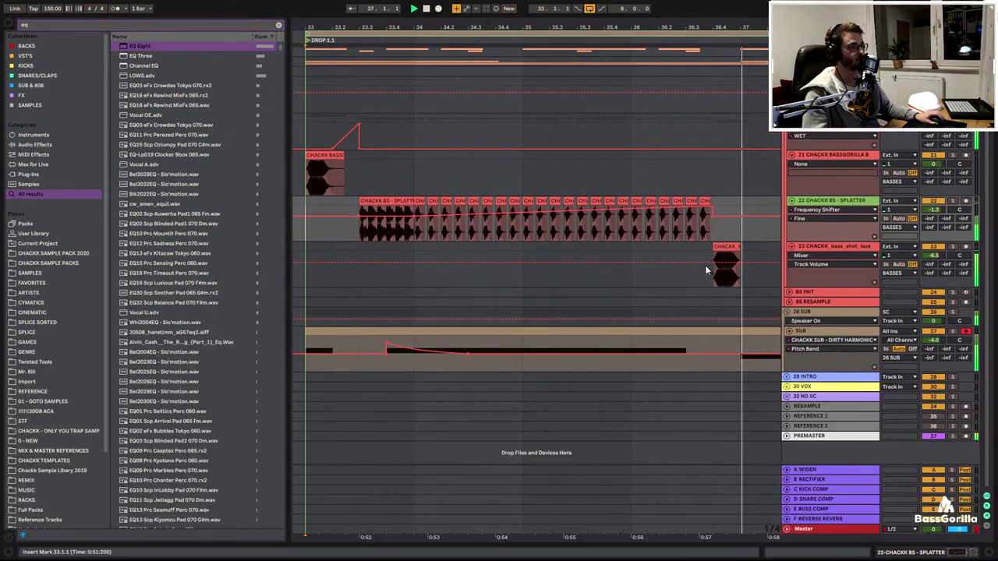
Automate the SUB's Pitch Bend to rise gradually to the end of the long note at 36.3, then play the drop
{"action": "left_click", "coordinate": [685, 352]}
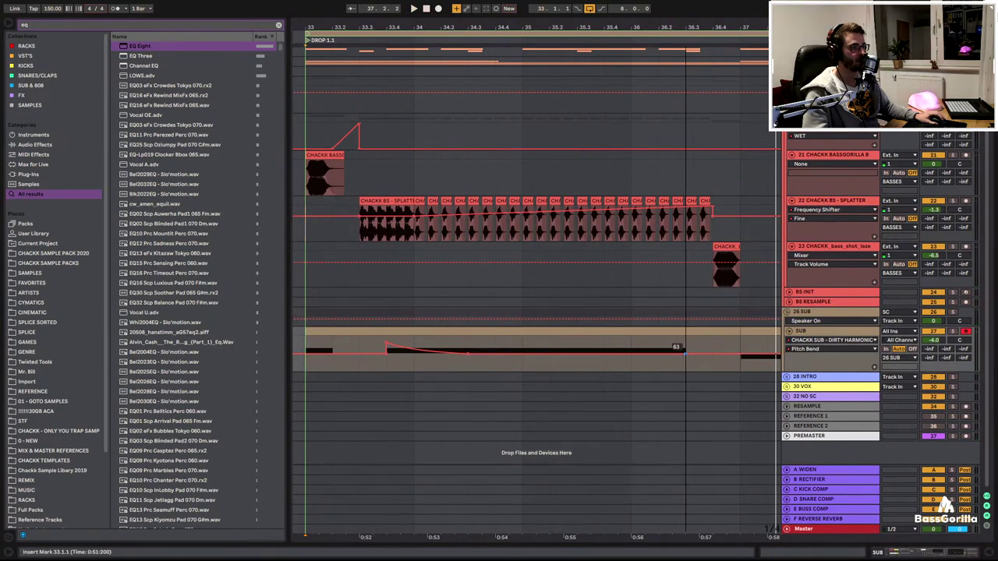
{"action": "left_click_drag", "start_coordinate": [686, 349], "coordinate": [675, 344]}
{"action": "key", "text": "space"}
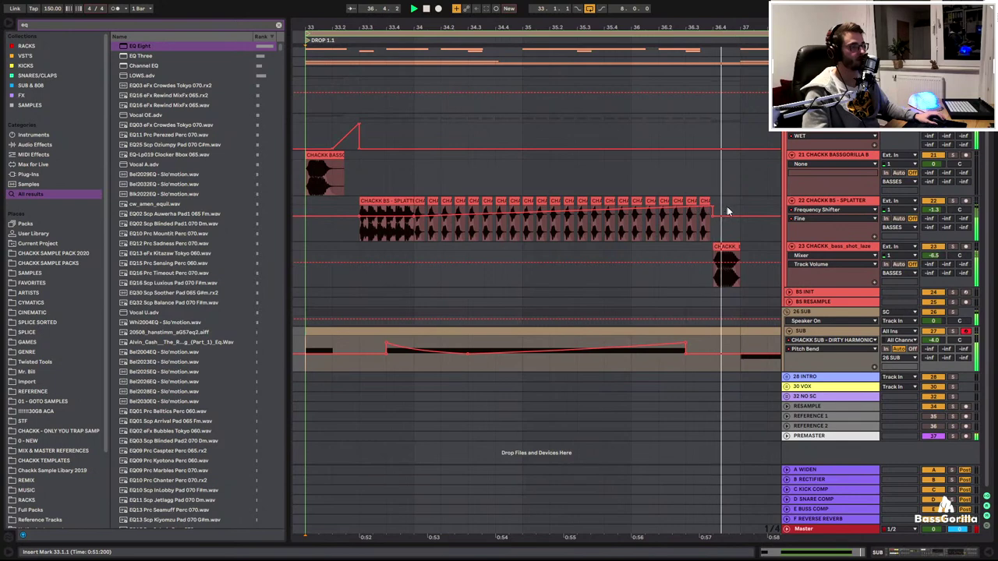
Open the SUB track's device chain and display the A-AMP rack's Volume automation
{"action": "left_click", "coordinate": [820, 341]}
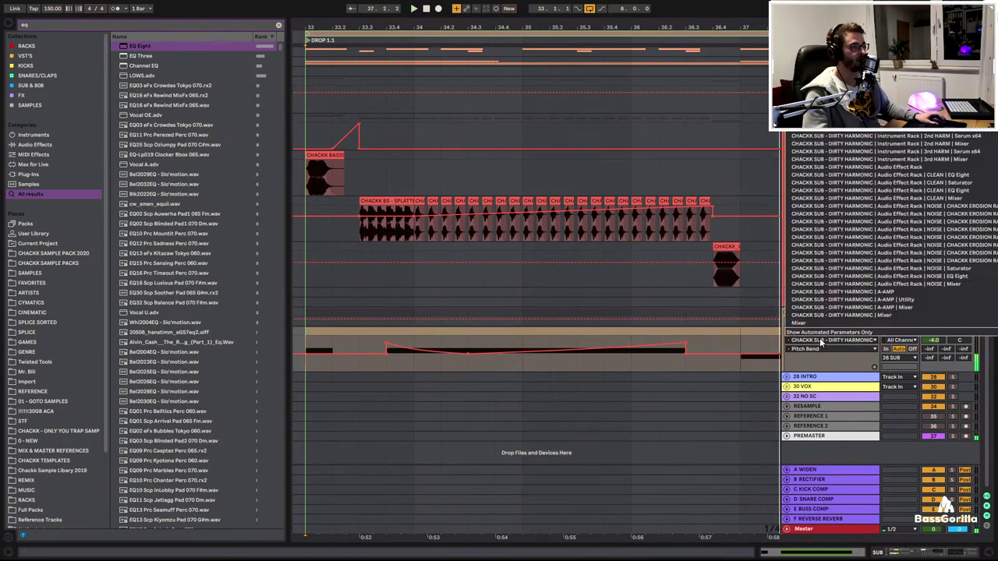
{"action": "left_click", "coordinate": [813, 365]}
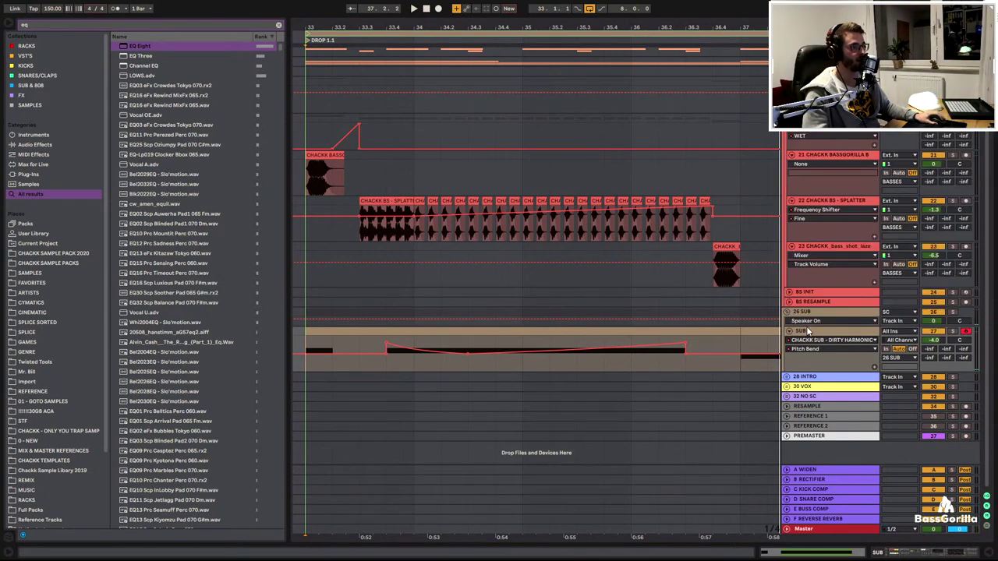
{"action": "double_click", "coordinate": [807, 333]}
{"action": "left_click", "coordinate": [916, 551]}
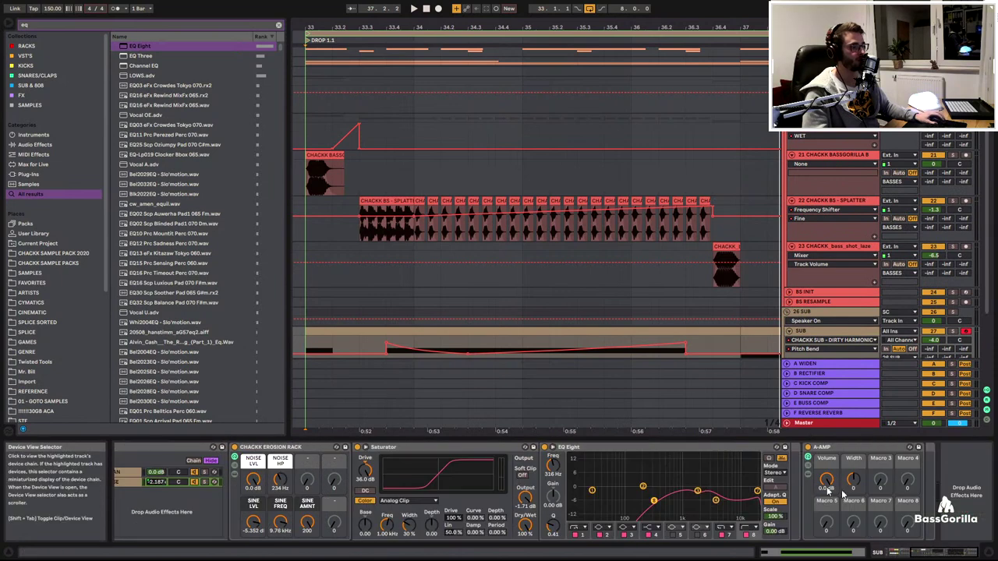
{"action": "left_click", "coordinate": [830, 484]}
Draw a curved A-AMP Volume pulse from 34.1 to 34.1.3 on the SUB track, starting and ending at -inf dB
{"action": "scroll", "coordinate": [438, 307], "scroll_direction": "down", "scroll_amount": 3}
{"action": "scroll", "coordinate": [421, 279], "scroll_direction": "up", "scroll_amount": 3}
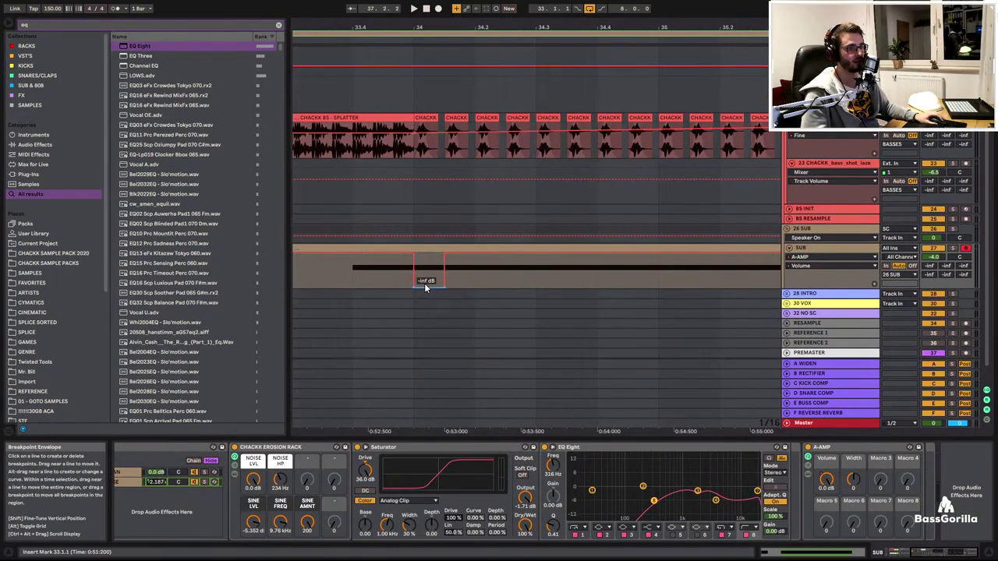
{"action": "left_click_drag", "start_coordinate": [422, 286], "coordinate": [418, 256]}
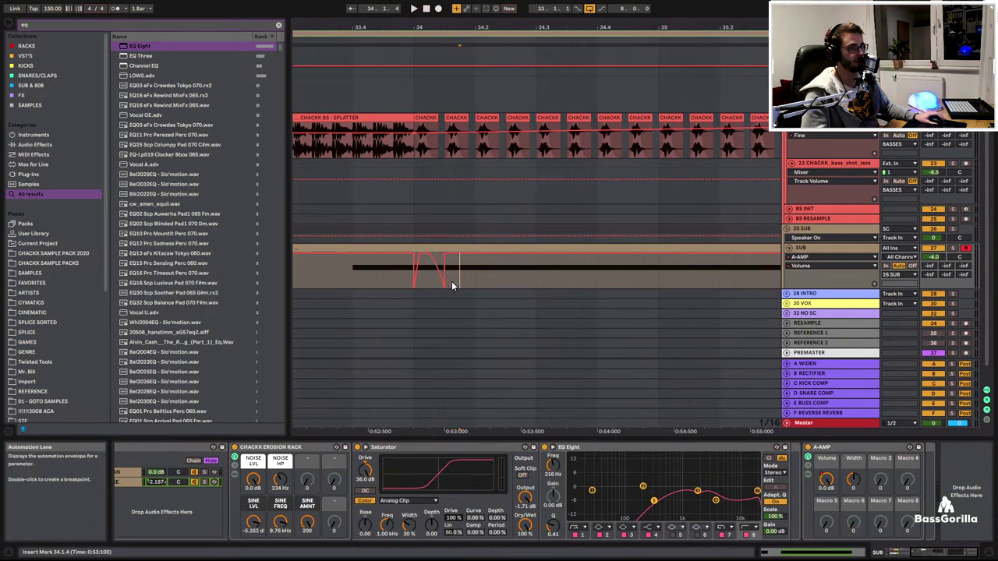
Repeat the curved Volume automation pulse back to back from 34.1 until the long sub note's end at 36.3
{"action": "left_click_drag", "start_coordinate": [452, 280], "coordinate": [414, 281]}
{"action": "key", "text": "ctrl+d"}
{"action": "key", "text": "ctrl+d"}
{"action": "key", "text": "ctrl+d"}
{"action": "key", "text": "ctrl+d"}
{"action": "key", "text": "ctrl+d"}
{"action": "key", "text": "ctrl+d"}
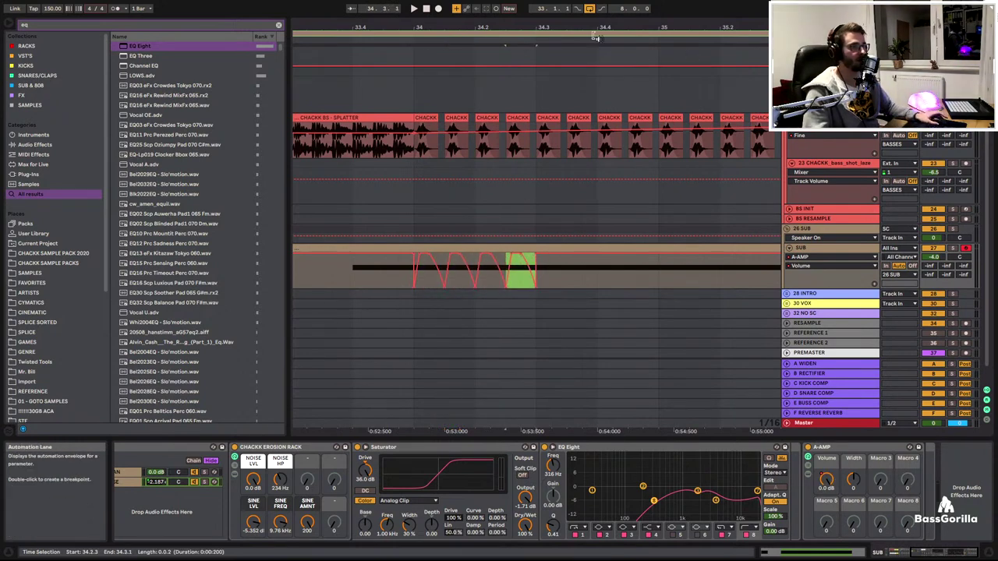
{"action": "key", "text": "ctrl+d"}
{"action": "key", "text": "ctrl+d"}
{"action": "key", "text": "ctrl+d"}
{"action": "left_click_drag", "start_coordinate": [520, 28], "coordinate": [510, 9]}
{"action": "key", "text": "ctrl+d"}
{"action": "key", "text": "ctrl+d"}
{"action": "key", "text": "ctrl+d"}
{"action": "key", "text": "ctrl+d"}
{"action": "key", "text": "ctrl+d"}
{"action": "key", "text": "ctrl+d"}
{"action": "key", "text": "ctrl+d"}
{"action": "key", "text": "ctrl+d"}
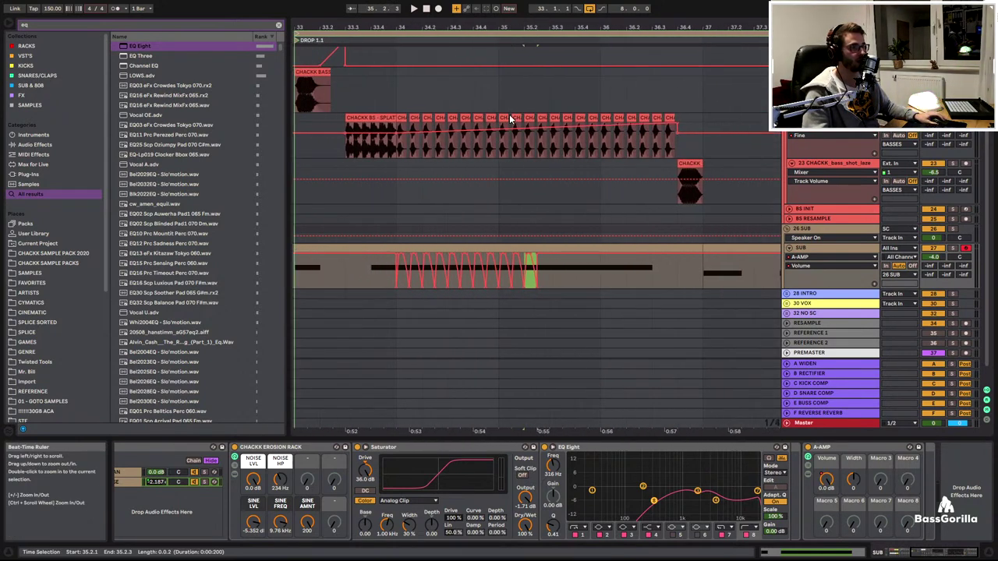
{"action": "key", "text": "ctrl+d"}
{"action": "key", "text": "ctrl+d"}
{"action": "key", "text": "ctrl+d"}
{"action": "key", "text": "ctrl+d"}
{"action": "key", "text": "ctrl+z"}
{"action": "key", "text": "ctrl+z"}
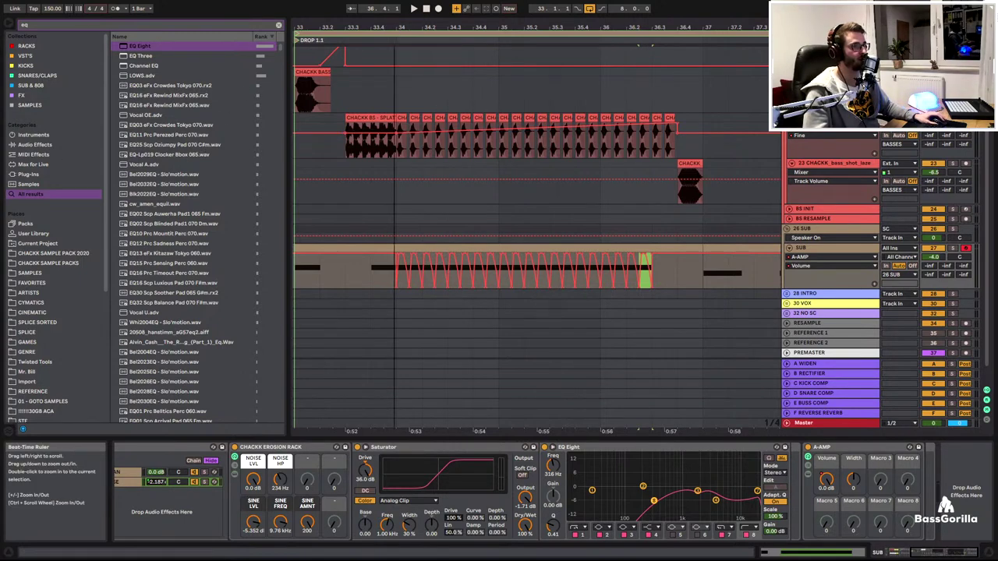
Play the drop with the SUB track soloed, then open the A-AMP rack's macro mappings
{"action": "key", "text": "space"}
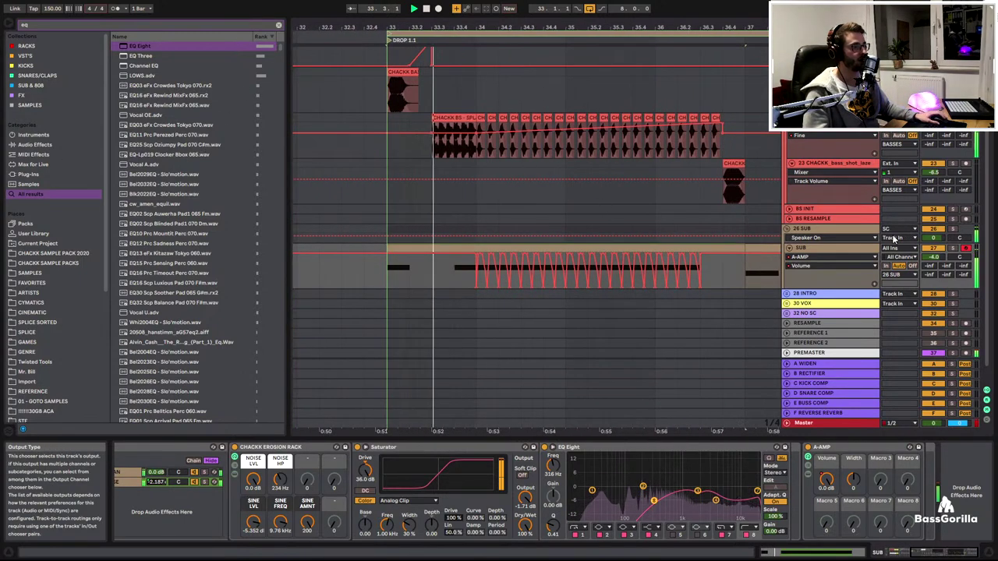
{"action": "left_click", "coordinate": [951, 248]}
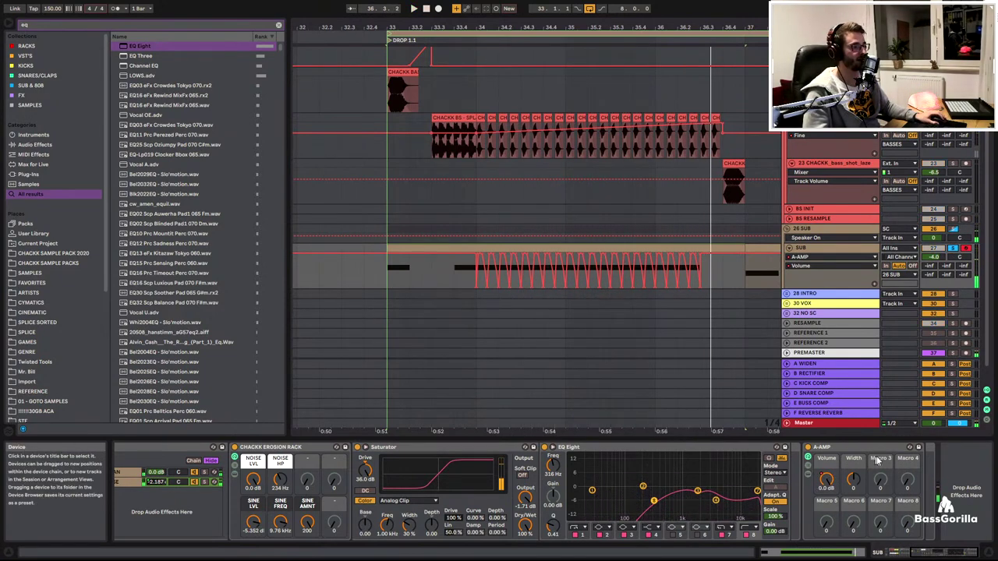
{"action": "left_click", "coordinate": [808, 467]}
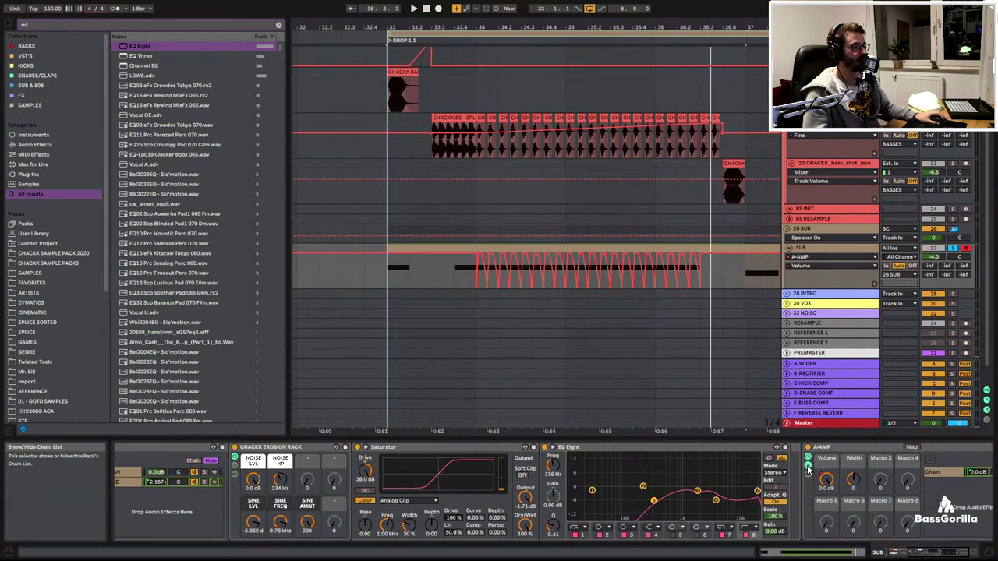
{"action": "left_click", "coordinate": [912, 449]}
Set the Volume macro's minimum chain volume to -28.0 dB, play the soloed sub, and adjust the minimum to -16.2 dB
{"action": "left_click", "coordinate": [366, 45]}
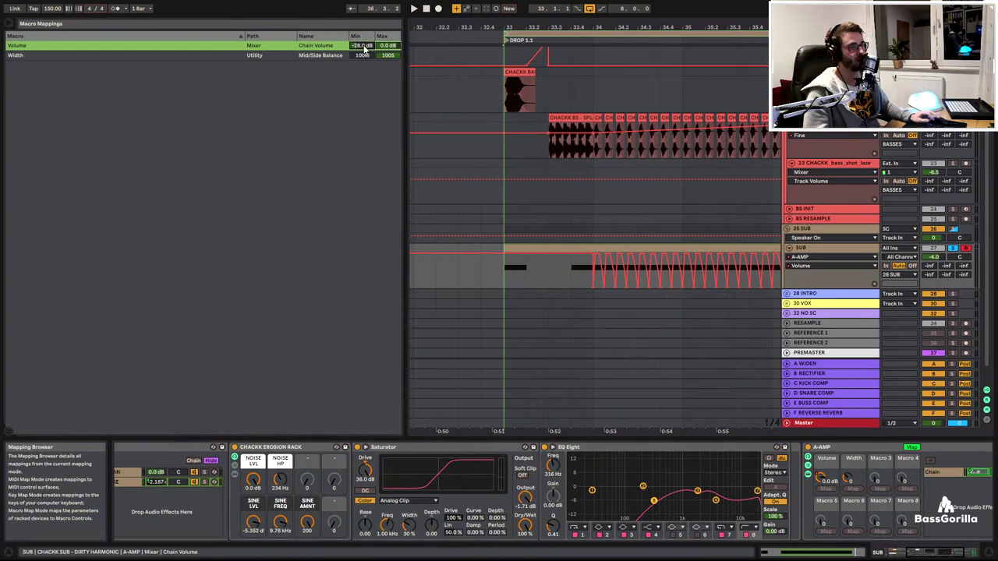
{"action": "key", "text": "Return"}
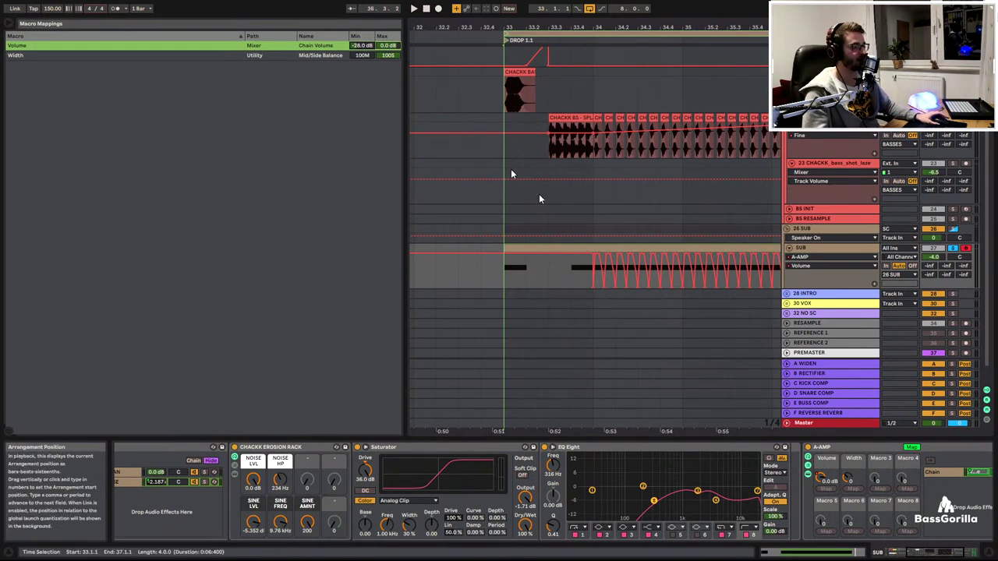
{"action": "left_click", "coordinate": [508, 277]}
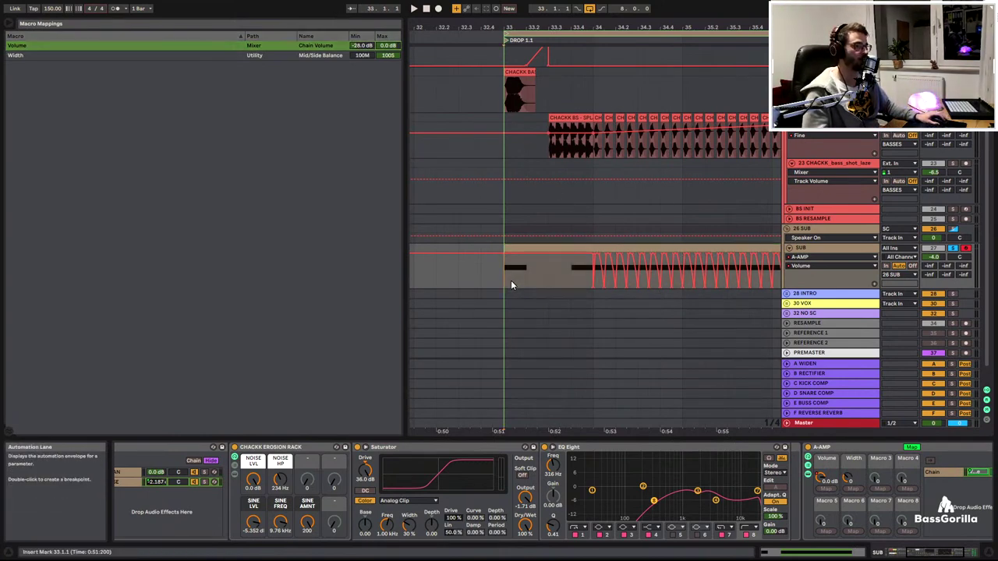
{"action": "key", "text": "space"}
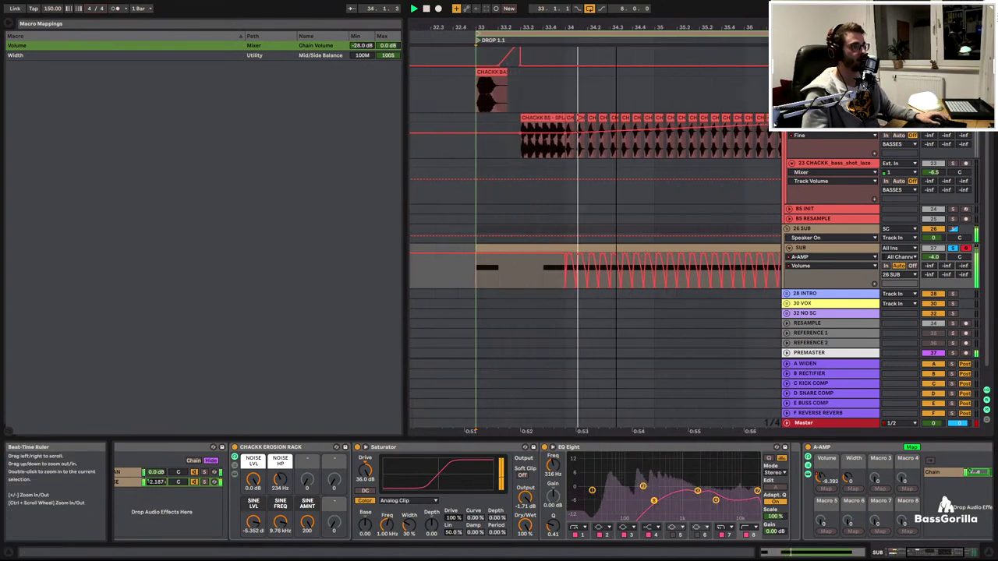
{"action": "left_click_drag", "start_coordinate": [361, 49], "coordinate": [361, 46]}
Unsolo the SUB track and play the drop with all tracks to check the pulsing sub
{"action": "key", "text": "space"}
{"action": "left_click", "coordinate": [953, 248]}
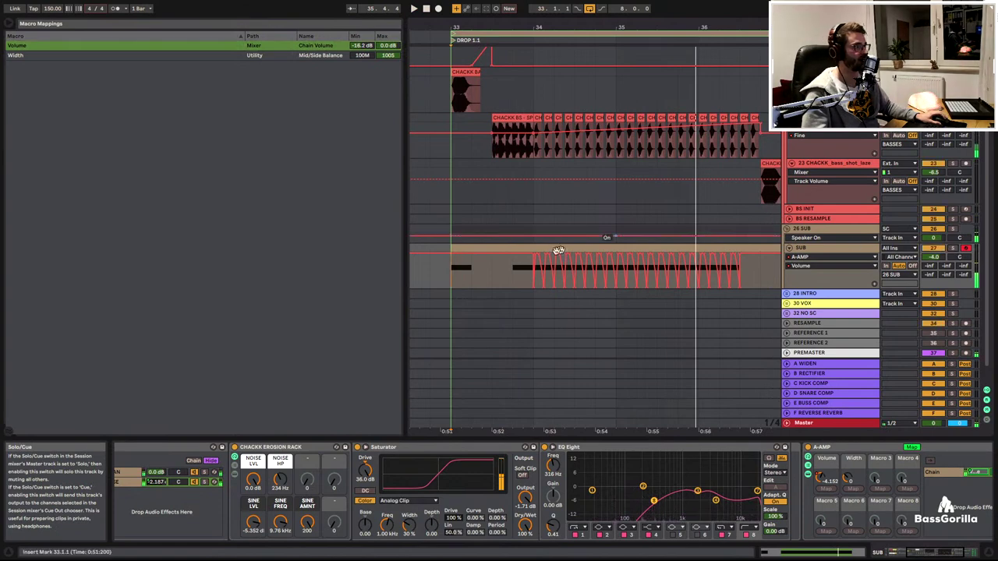
{"action": "key", "text": "space"}
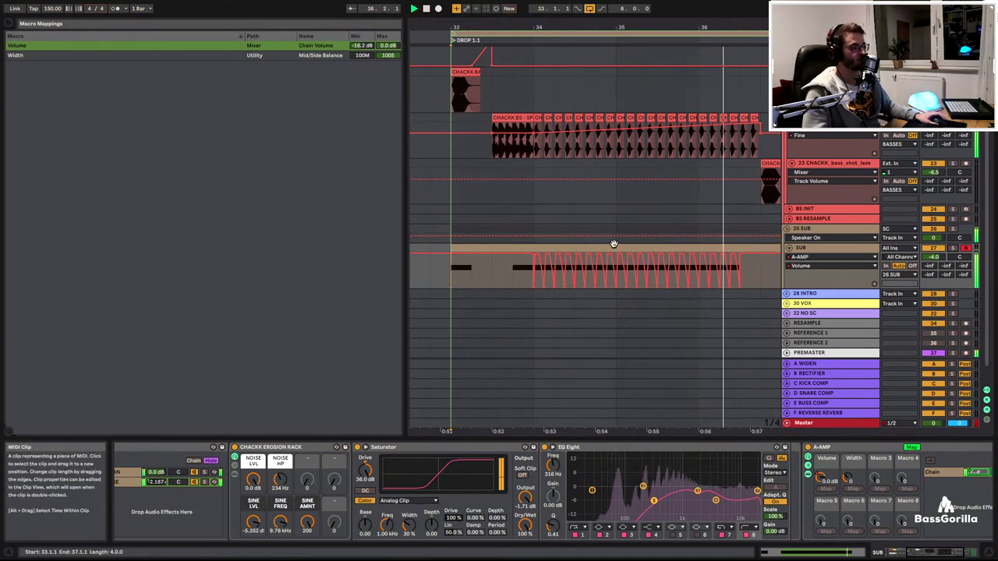
{"action": "key", "text": "space"}
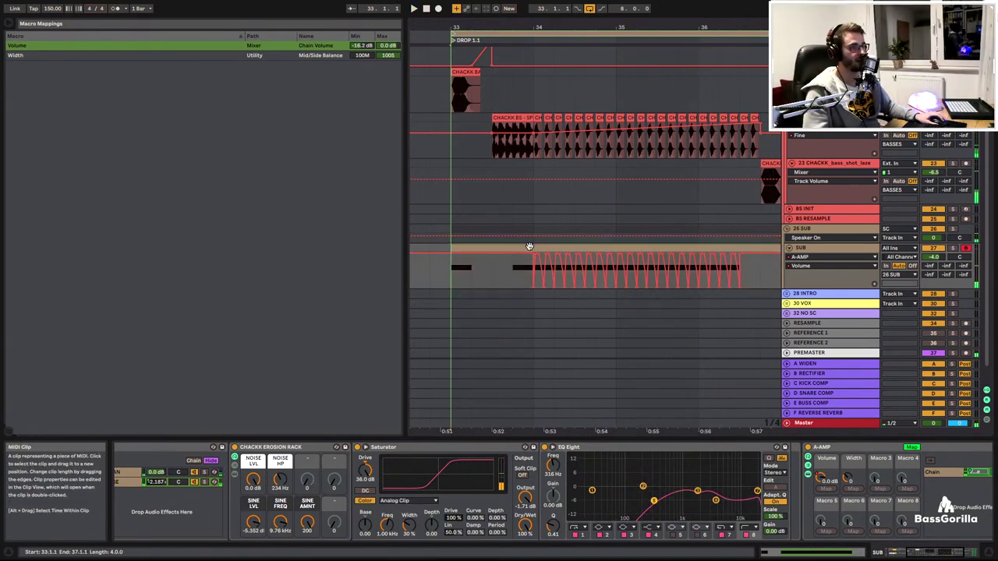
Open the SUB clip and make its long D#1 note run from 1.3 to 4.3
{"action": "double_click", "coordinate": [528, 246]}
{"action": "left_click", "coordinate": [483, 434]}
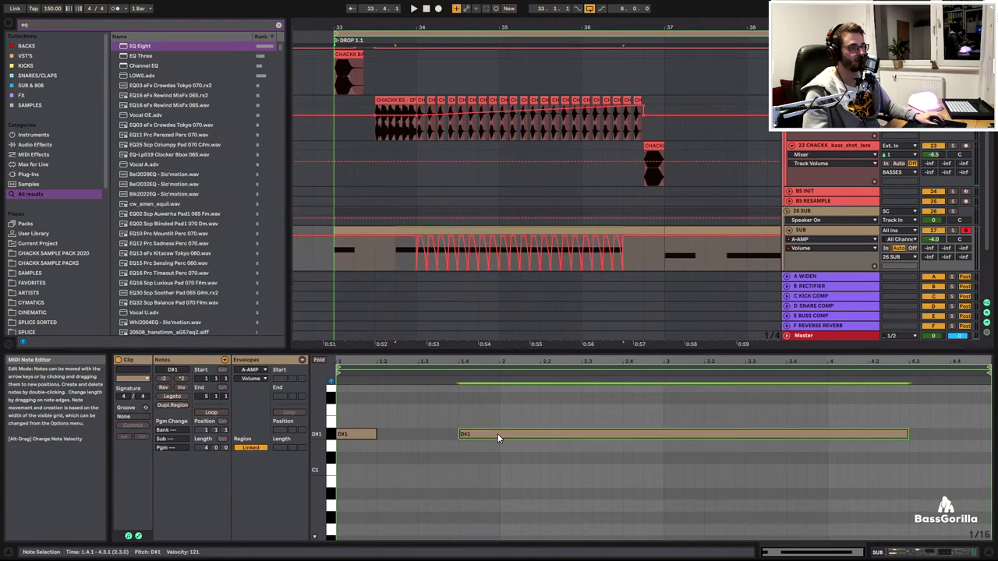
{"action": "left_click_drag", "start_coordinate": [498, 433], "coordinate": [461, 435]}
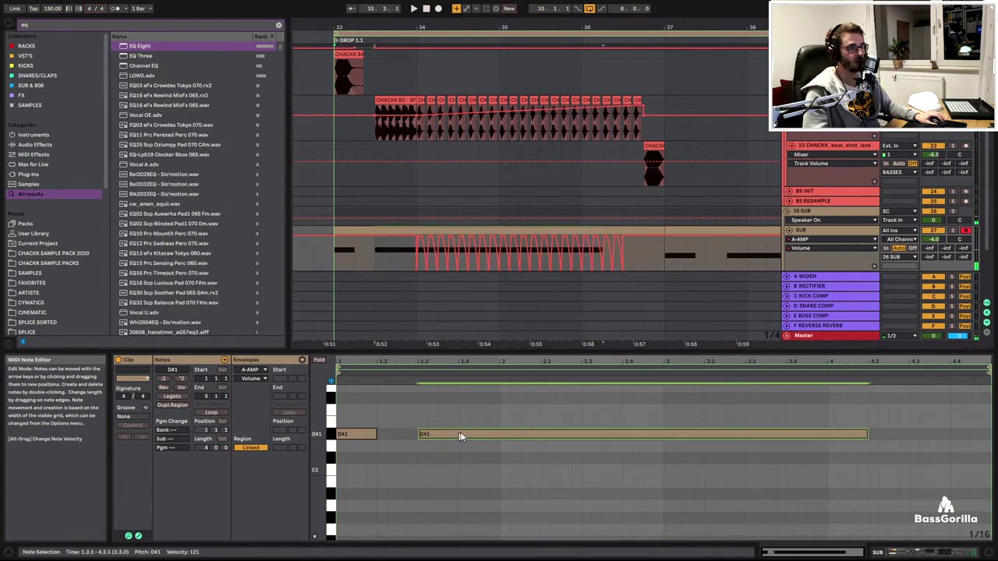
{"action": "left_click_drag", "start_coordinate": [927, 432], "coordinate": [958, 432]}
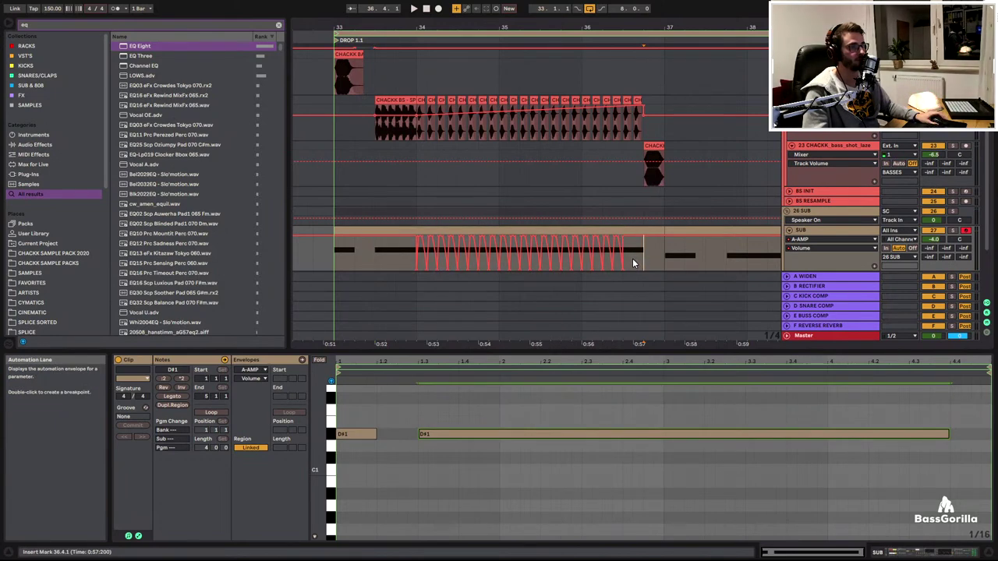
{"action": "scroll", "coordinate": [635, 257], "scroll_direction": "up", "scroll_amount": 3}
{"action": "left_click_drag", "start_coordinate": [949, 434], "coordinate": [910, 434]}
Copy the SUB's Volume pulse at 34.1 to 33.3, where the long sub note starts
{"action": "left_click_drag", "start_coordinate": [316, 28], "coordinate": [784, 25]}
{"action": "scroll", "coordinate": [614, 242], "scroll_direction": "up", "scroll_amount": 4}
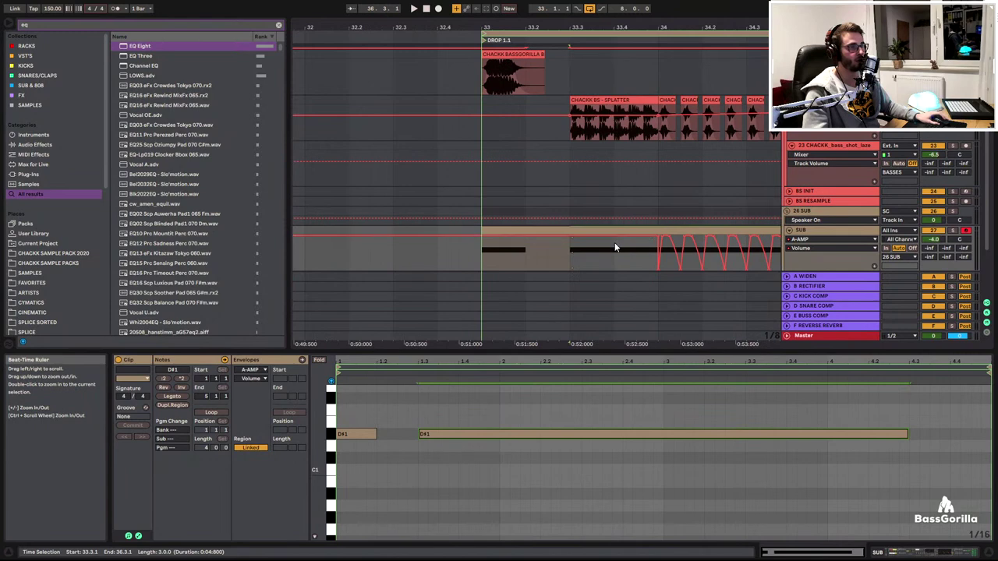
{"action": "left_click_drag", "start_coordinate": [761, 243], "coordinate": [719, 244]}
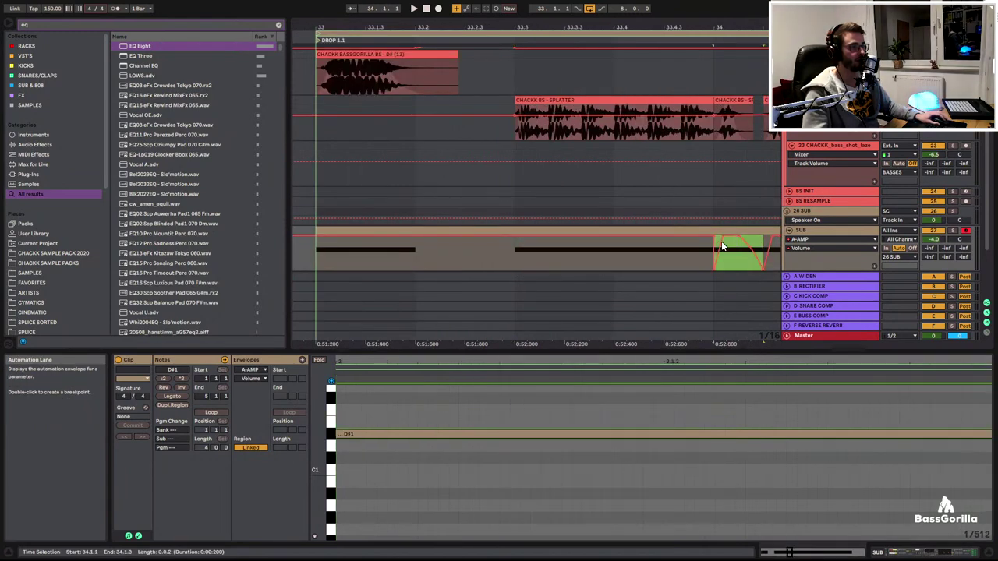
{"action": "key", "text": "ctrl+c"}
{"action": "left_click", "coordinate": [517, 258]}
{"action": "key", "text": "ctrl+v"}
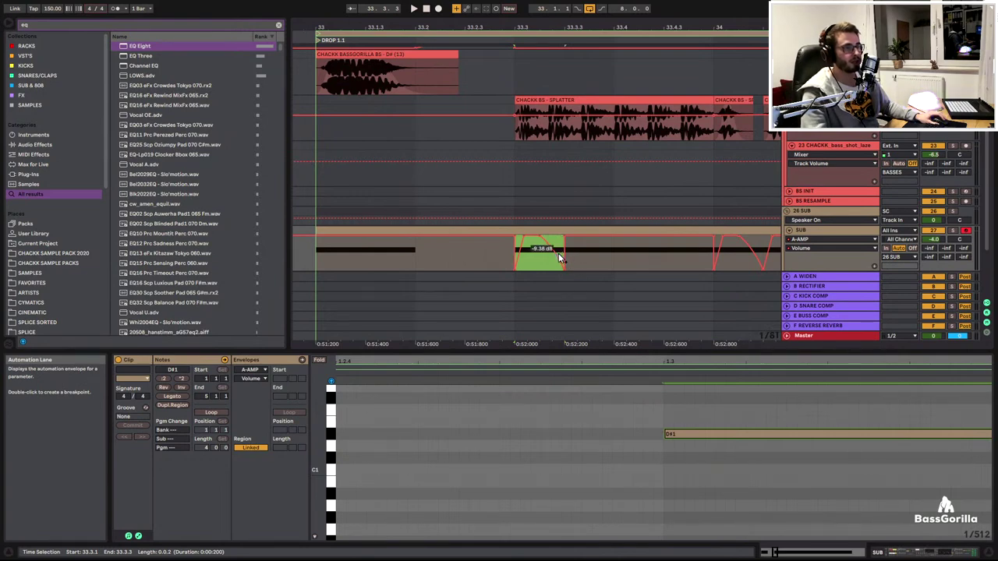
Repeat the sub's Volume automation pulse from 33.3 up to 34.1 and play the drop to check it
{"action": "key", "text": "ctrl+d"}
{"action": "key", "text": "ctrl+d"}
{"action": "key", "text": "ctrl+d"}
{"action": "key", "text": "ctrl+d"}
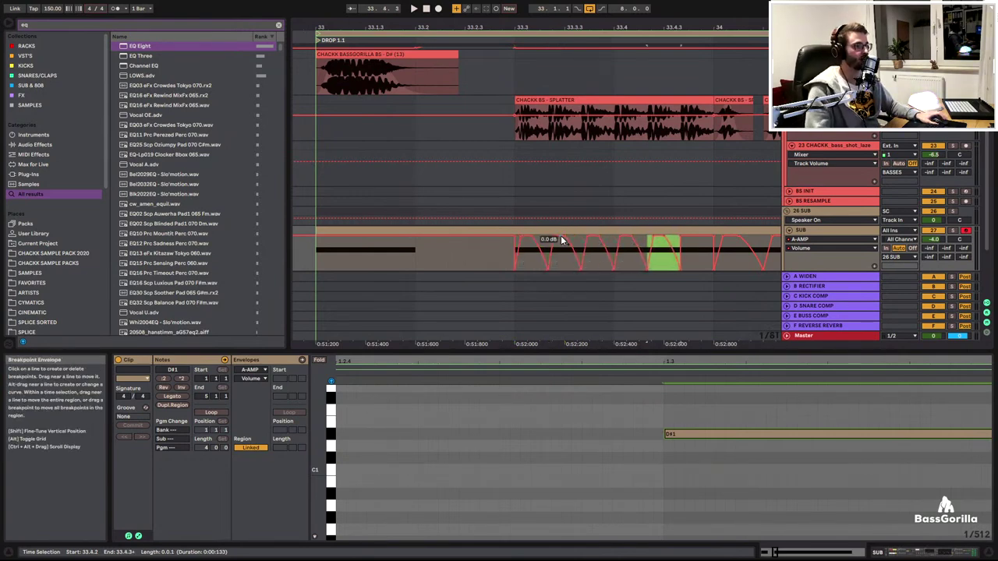
{"action": "left_click", "coordinate": [321, 261]}
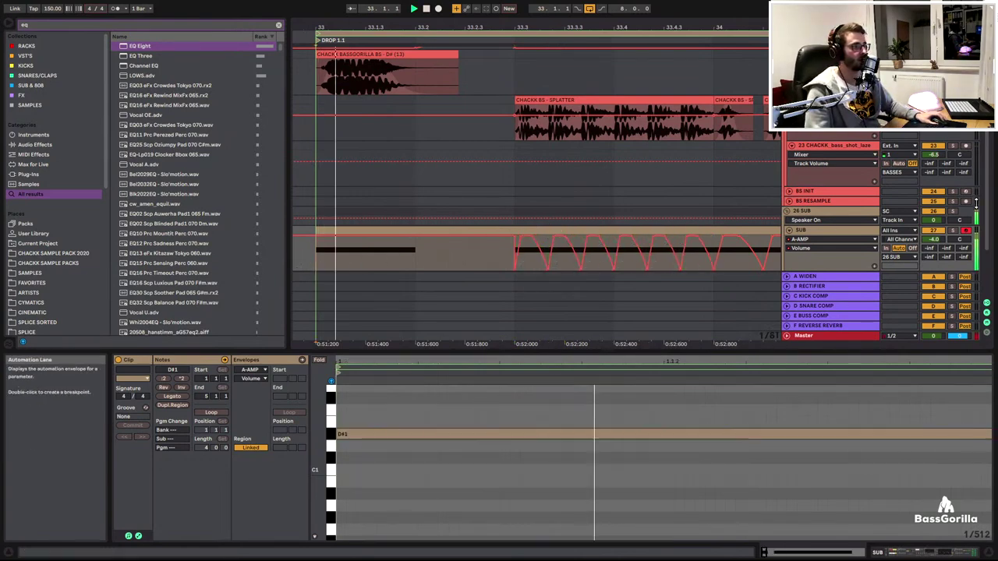
{"action": "left_click_drag", "start_coordinate": [679, 25], "coordinate": [584, 24]}
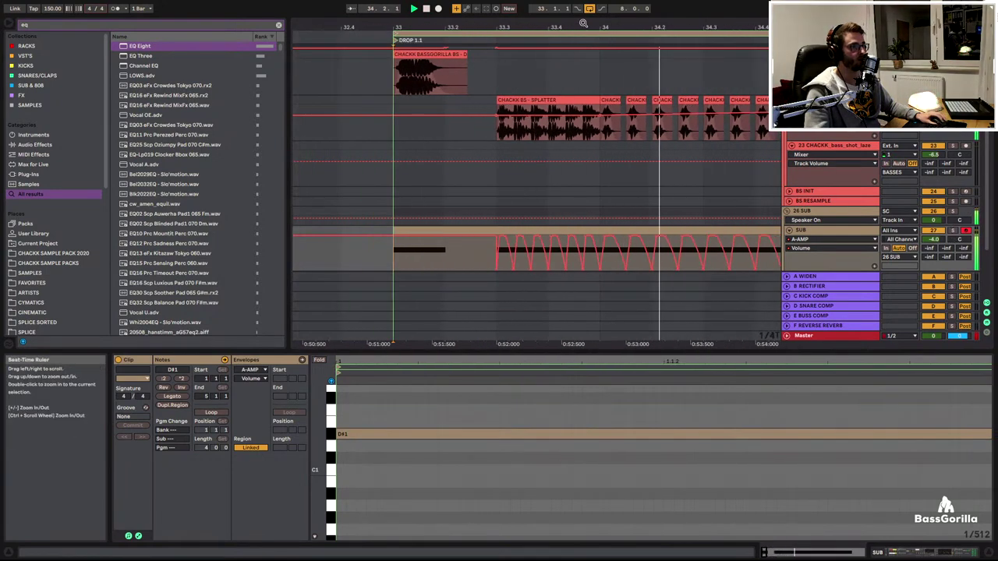
{"action": "left_click", "coordinate": [550, 230]}
{"action": "key", "text": "space"}
{"action": "key", "text": "space"}
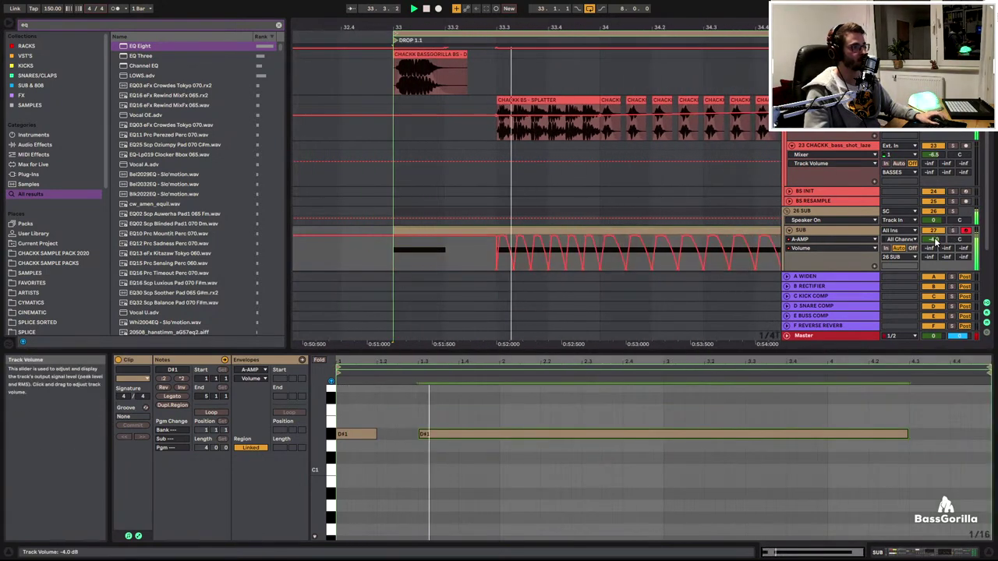
Raise the SUB track volume to -1.3 dB, set its erosion rack's SINE LVL to 0.0 dB and raise NOISE HP while the drop plays
{"action": "left_click_drag", "start_coordinate": [934, 243], "coordinate": [935, 237]}
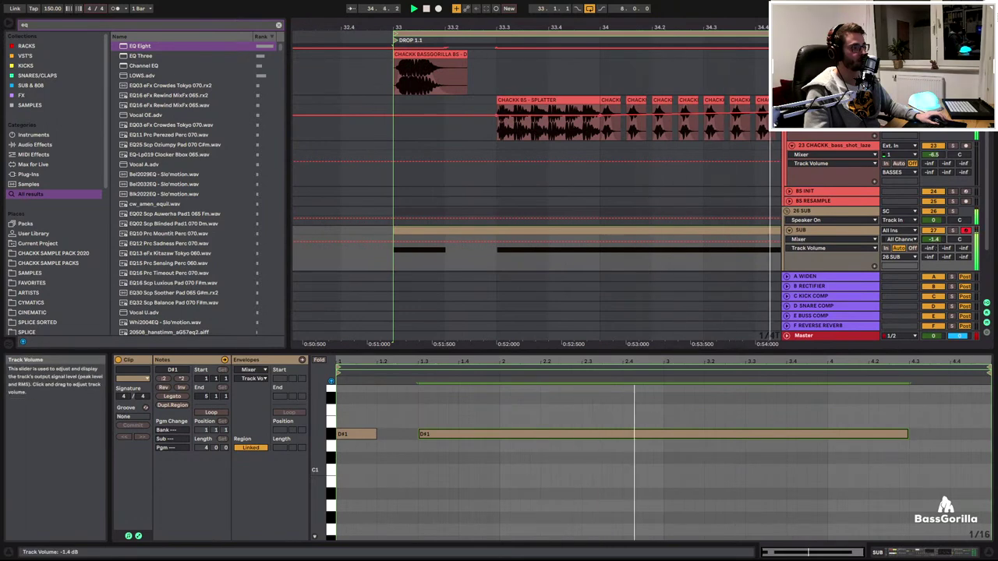
{"action": "left_click", "coordinate": [824, 229]}
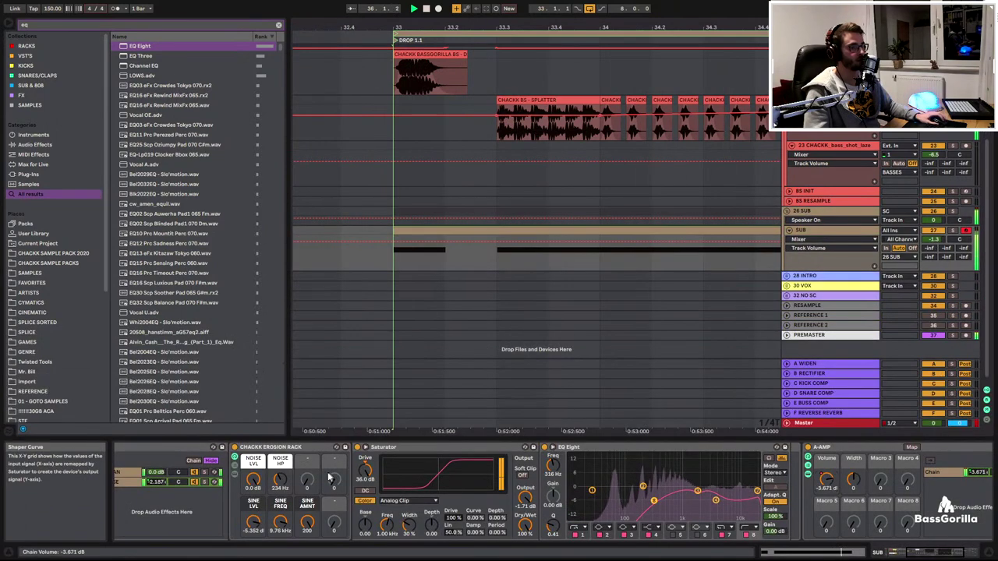
{"action": "mouse_move", "coordinate": [280, 481]}
{"action": "left_mouse_down"}
{"action": "mouse_move", "coordinate": [280, 461]}
{"action": "mouse_move", "coordinate": [280, 484]}
{"action": "left_mouse_up"}
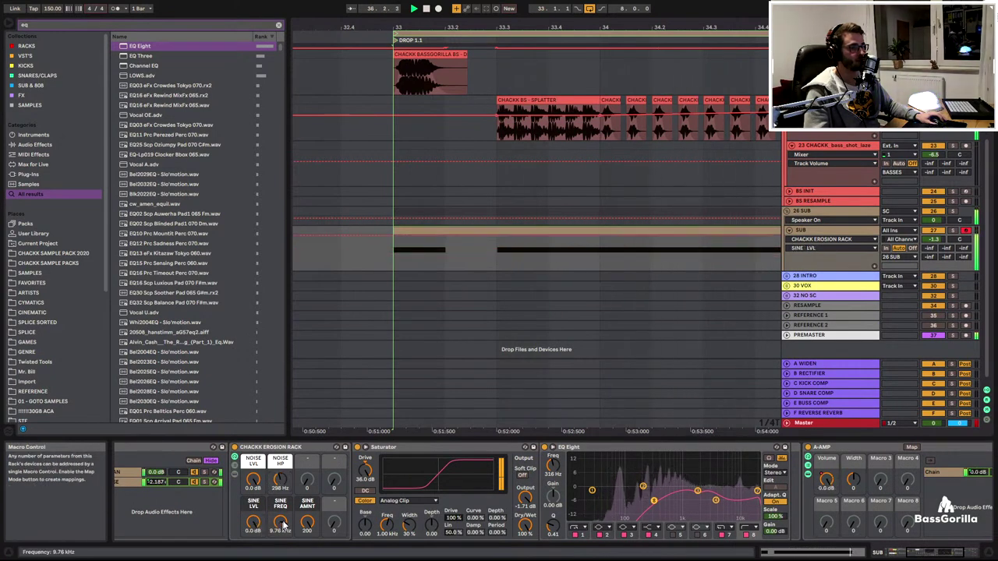
{"action": "key", "text": "space"}
{"action": "left_click_drag", "start_coordinate": [586, 24], "coordinate": [586, 8]}
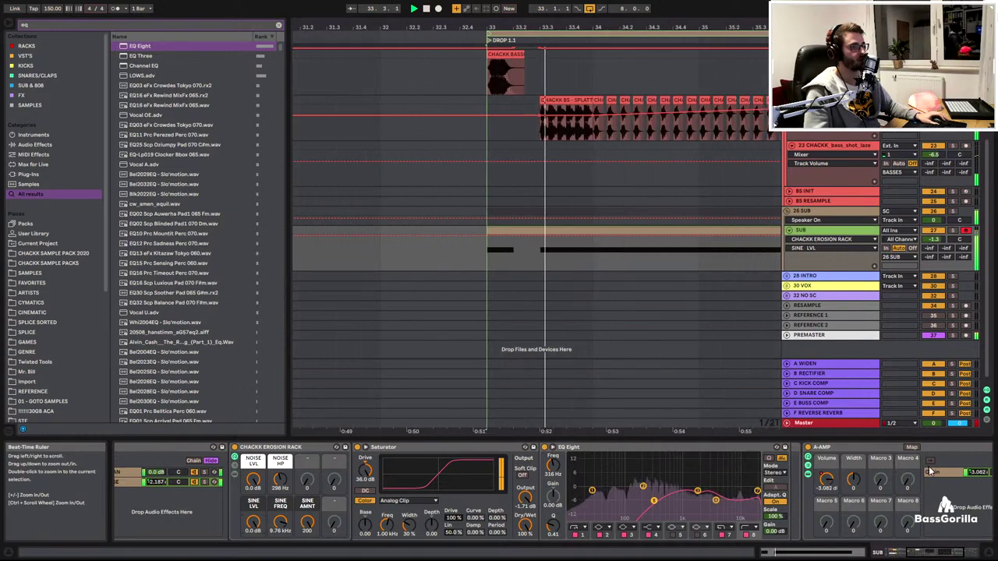
{"action": "left_click_drag", "start_coordinate": [924, 552], "coordinate": [889, 552]}
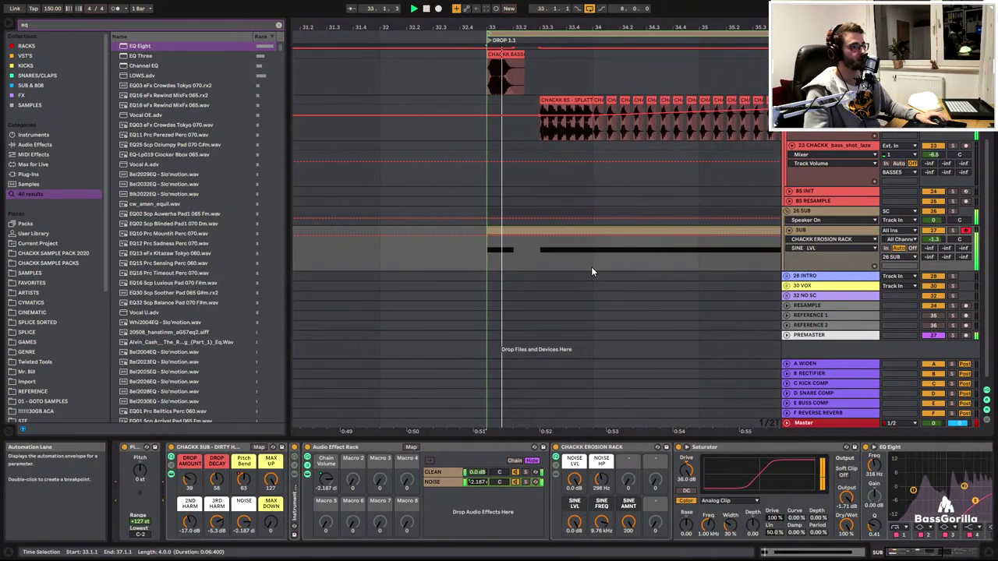
{"action": "key", "text": "space"}
Reshape the sub's Pitch Bend automation to rise gradually from 33.3 to the peak at 33.4, and play the drop
{"action": "scroll", "coordinate": [626, 243], "scroll_direction": "up", "scroll_amount": 3}
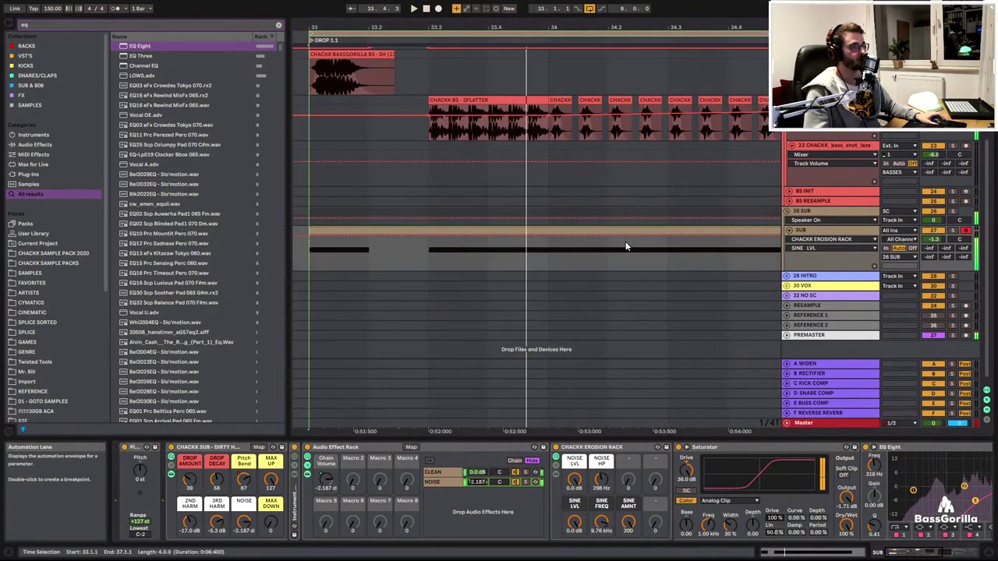
{"action": "left_click", "coordinate": [813, 248]}
{"action": "left_click", "coordinate": [804, 263]}
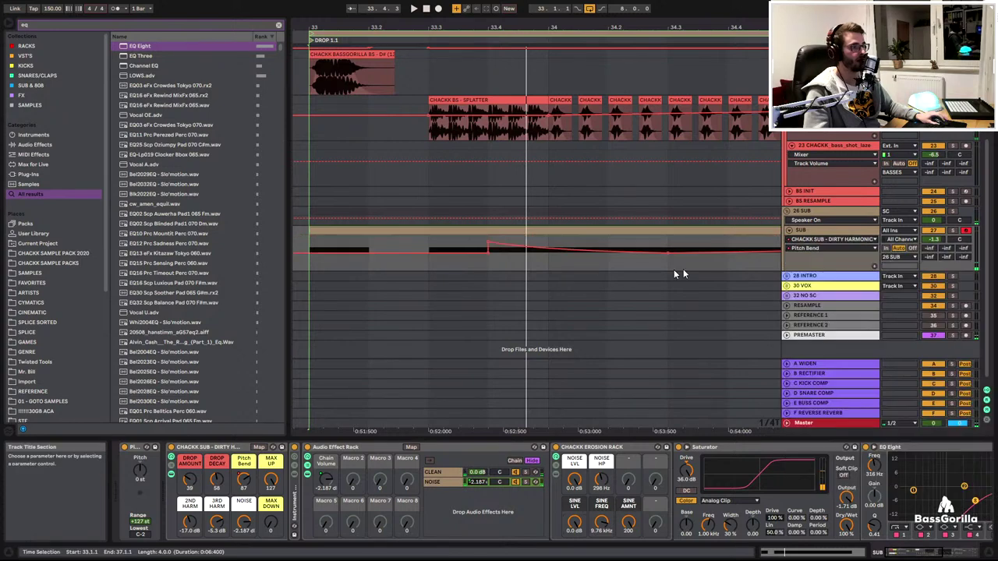
{"action": "left_click", "coordinate": [431, 255]}
{"action": "left_click", "coordinate": [487, 254]}
{"action": "left_click", "coordinate": [428, 239]}
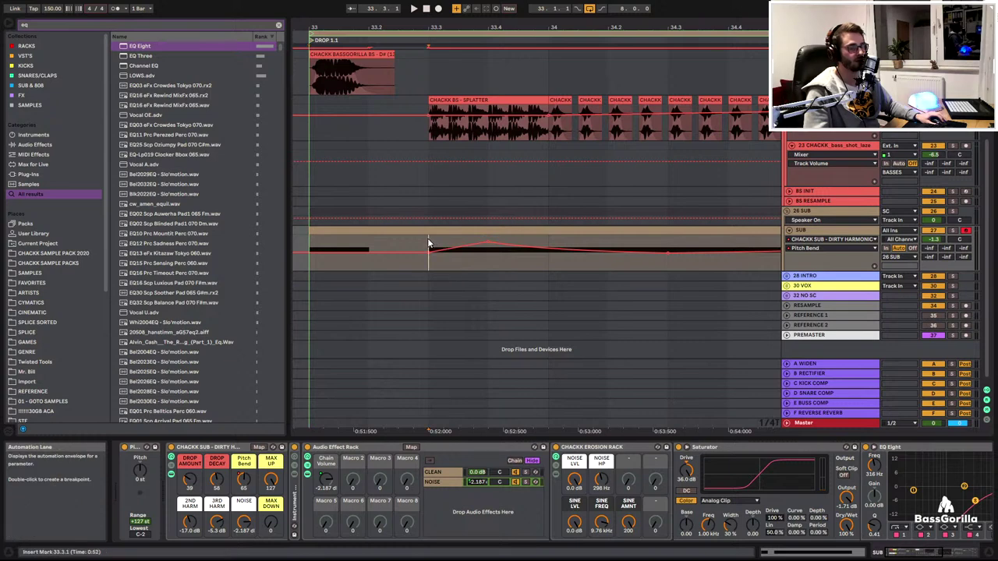
{"action": "key", "text": "space"}
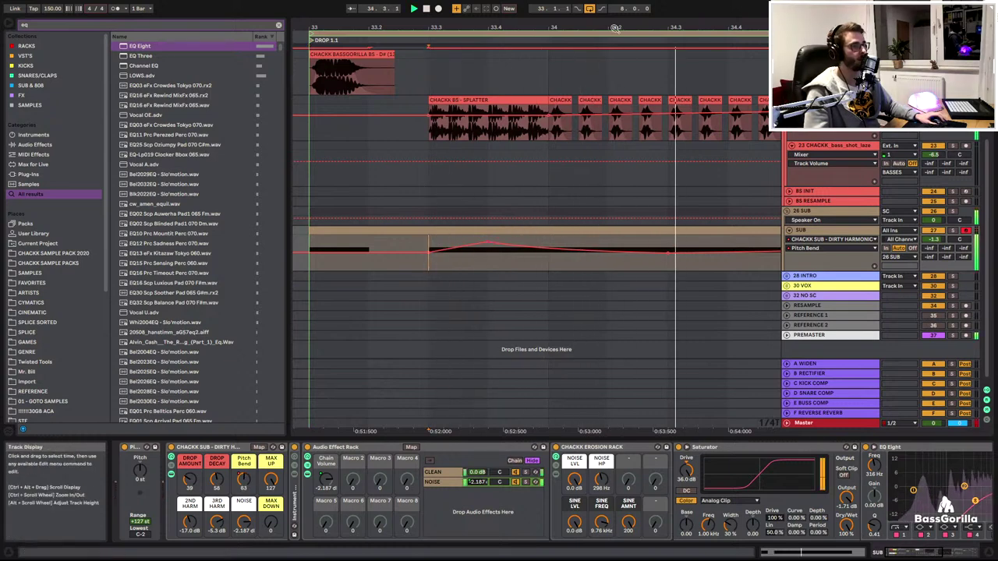
{"action": "left_click_drag", "start_coordinate": [559, 24], "coordinate": [495, 19]}
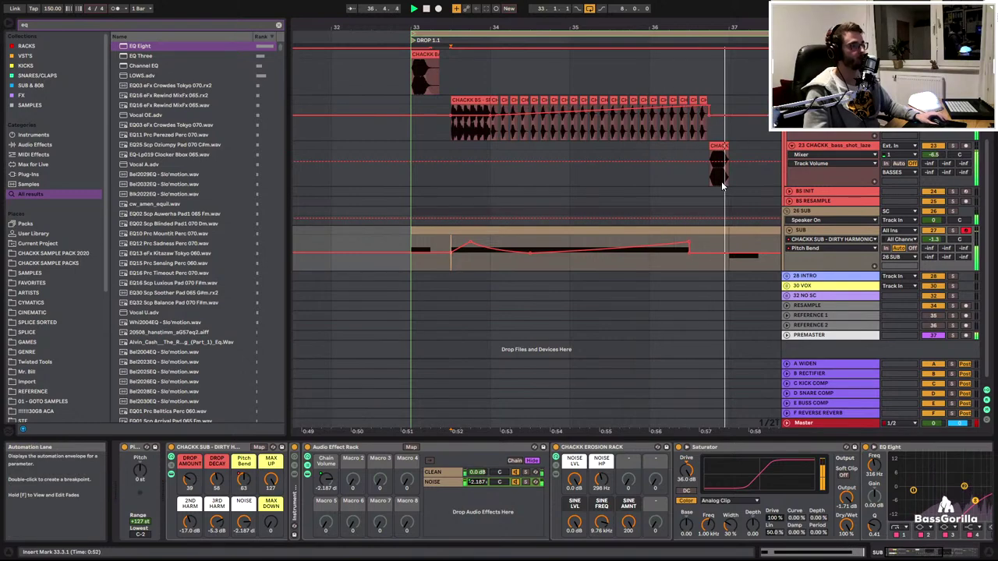
{"action": "scroll", "coordinate": [722, 185], "scroll_direction": "up", "scroll_amount": 5}
{"action": "key", "text": "space"}
{"action": "left_click", "coordinate": [416, 177]}
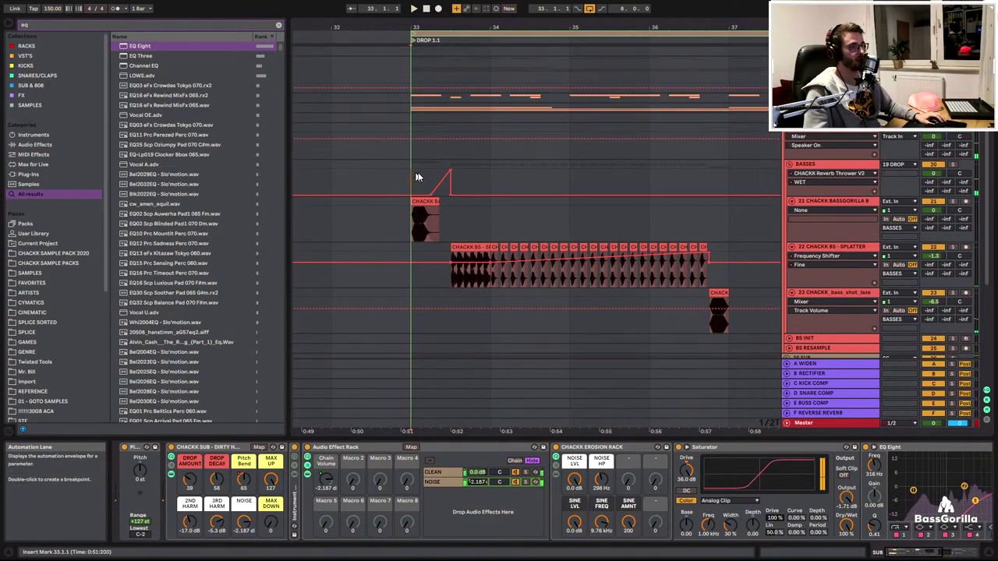
{"action": "scroll", "coordinate": [499, 218], "scroll_direction": "down", "scroll_amount": 5}
{"action": "left_click", "coordinate": [593, 241]}
{"action": "key", "text": "Right"}
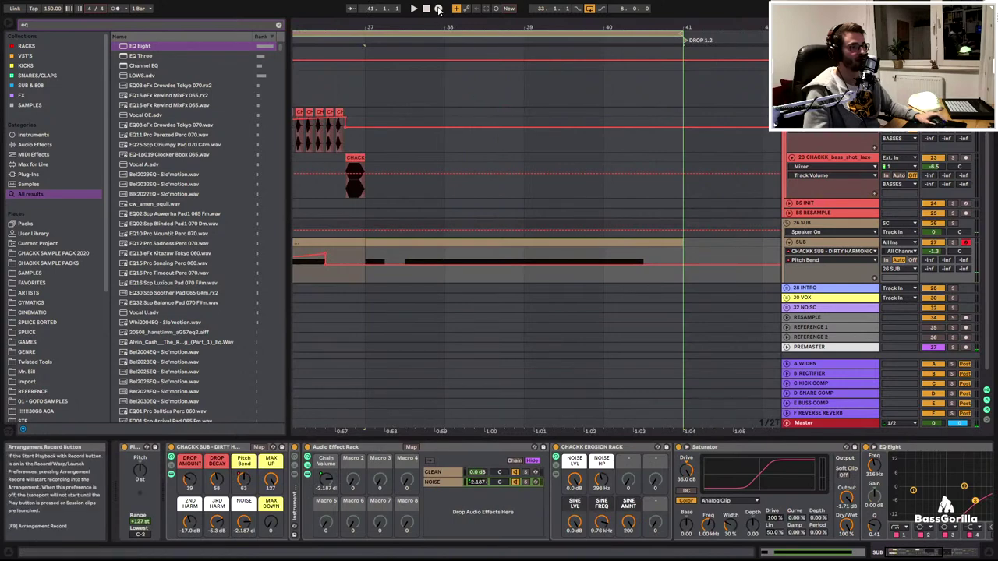
{"action": "scroll", "coordinate": [555, 122], "scroll_direction": "left", "scroll_amount": 5}
Set the crash and ride group's volume to -5.0 dB, play the drop, and raise it to -2.6 dB
{"action": "scroll", "coordinate": [771, 176], "scroll_direction": "up", "scroll_amount": 3}
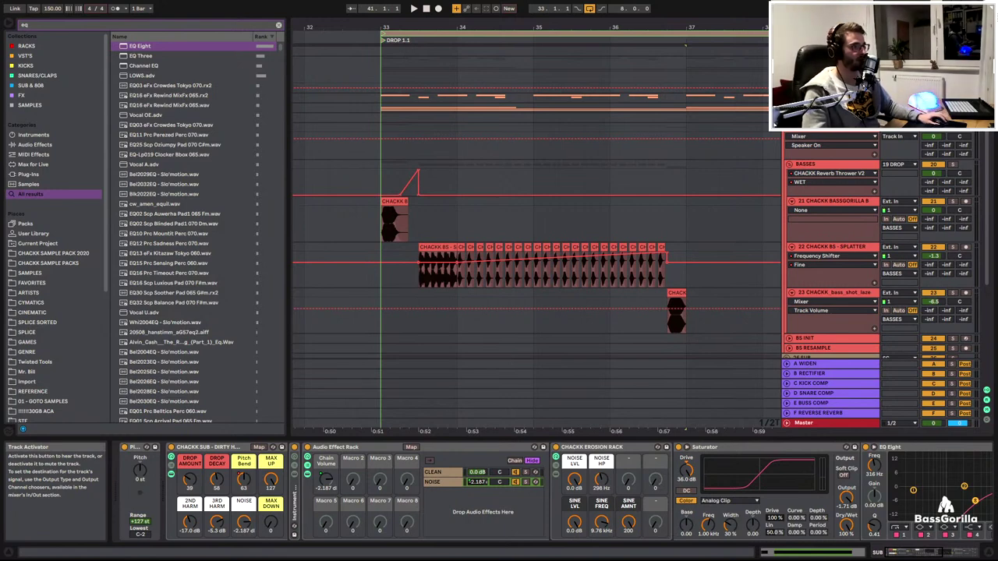
{"action": "scroll", "coordinate": [924, 204], "scroll_direction": "up", "scroll_amount": 8}
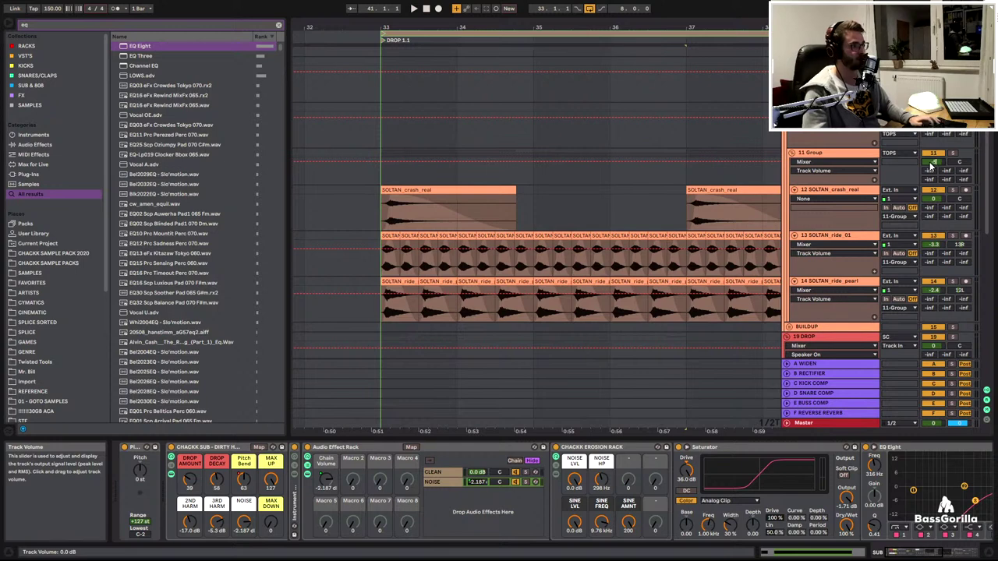
{"action": "left_click", "coordinate": [820, 155]}
{"action": "key", "text": "space"}
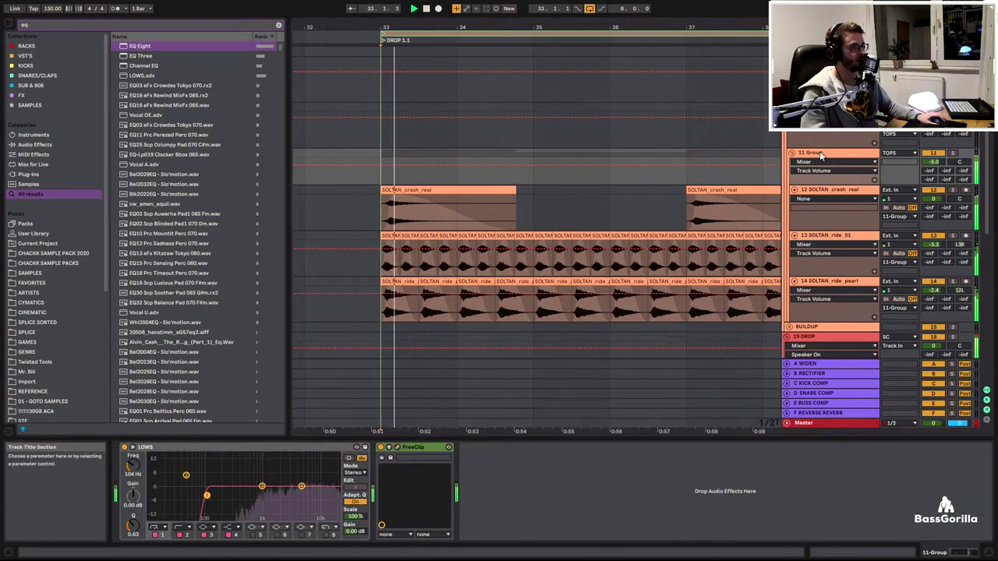
{"action": "left_click_drag", "start_coordinate": [933, 162], "coordinate": [933, 147]}
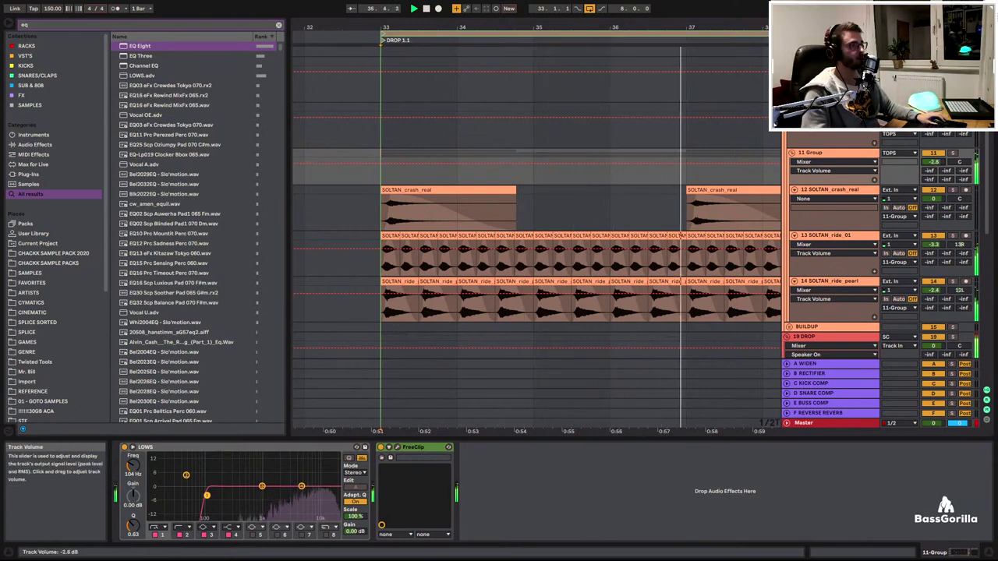
Lower the FreeClip gain on the BASSES group to 1.8 dB during playback
{"action": "scroll", "coordinate": [897, 165], "scroll_direction": "down", "scroll_amount": 5}
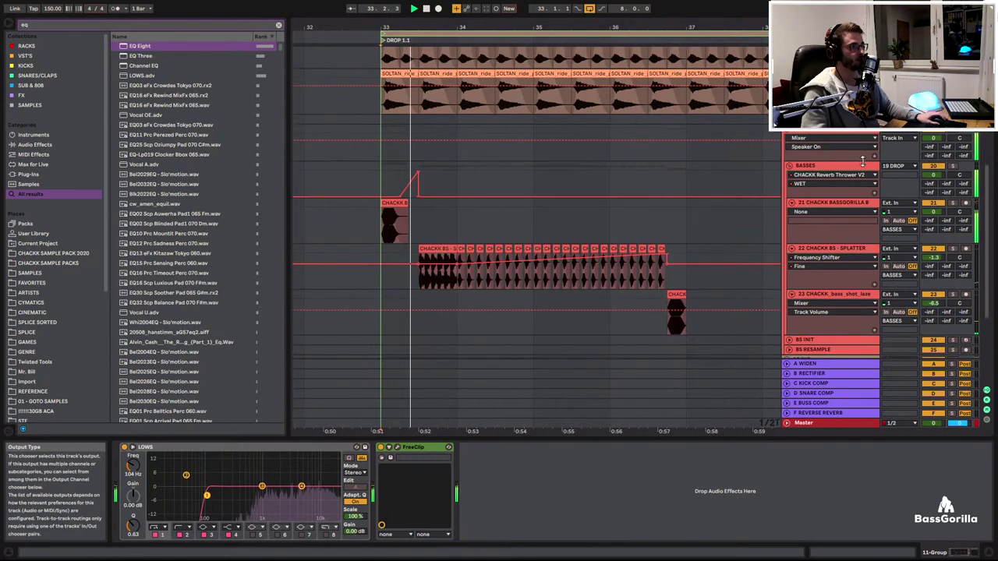
{"action": "left_click", "coordinate": [843, 166]}
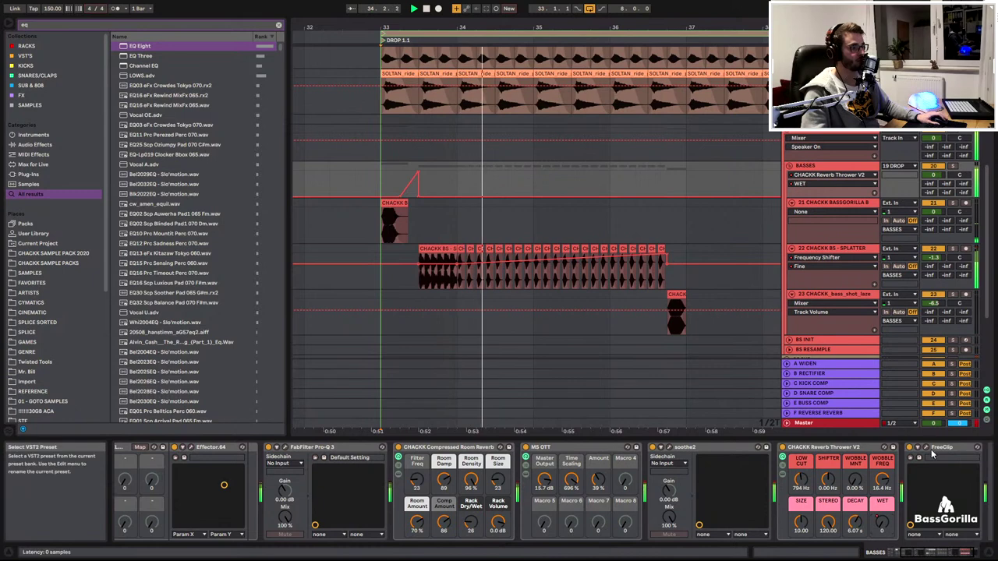
{"action": "left_click", "coordinate": [927, 448]}
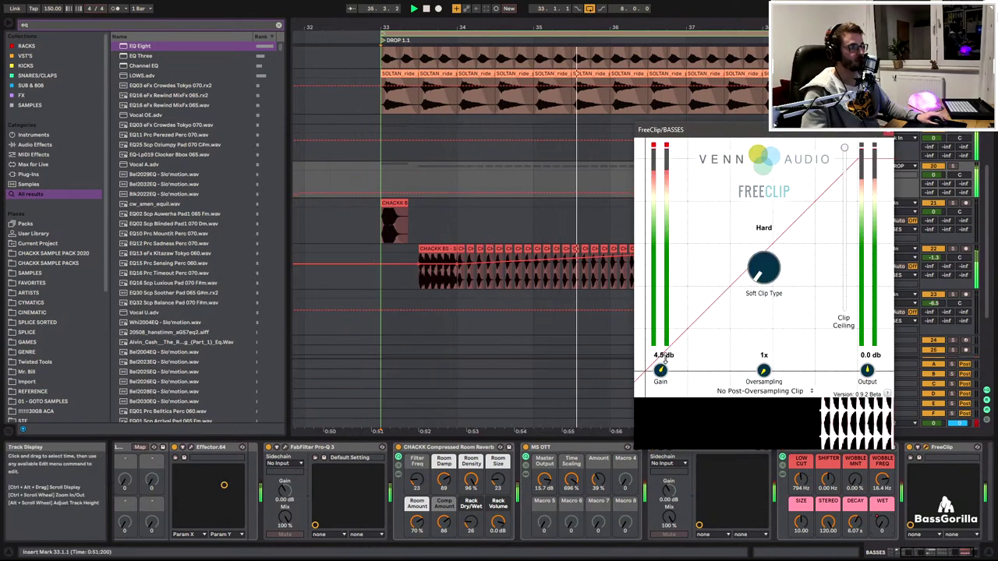
{"action": "left_click_drag", "start_coordinate": [664, 357], "coordinate": [657, 372]}
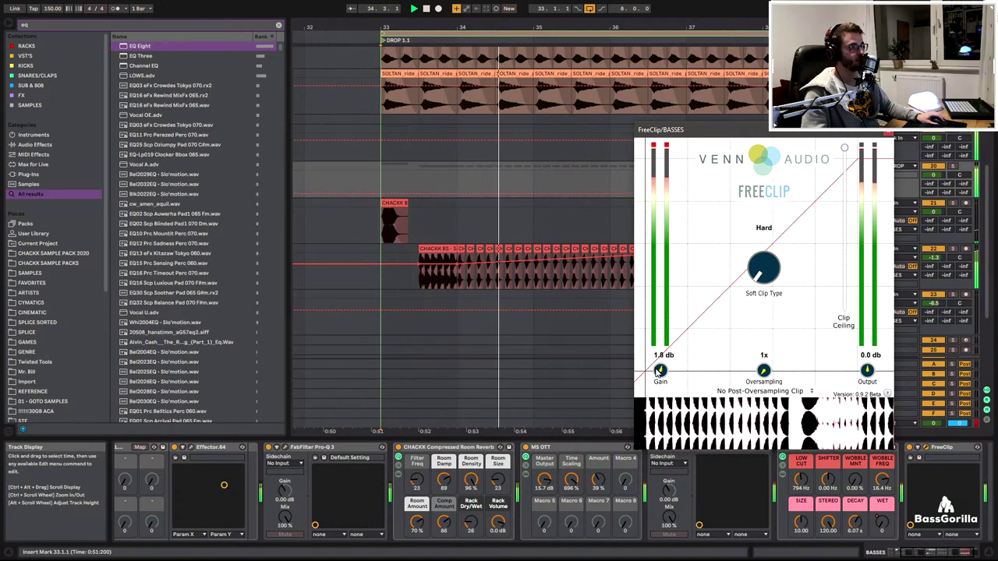
{"action": "left_click", "coordinate": [889, 132]}
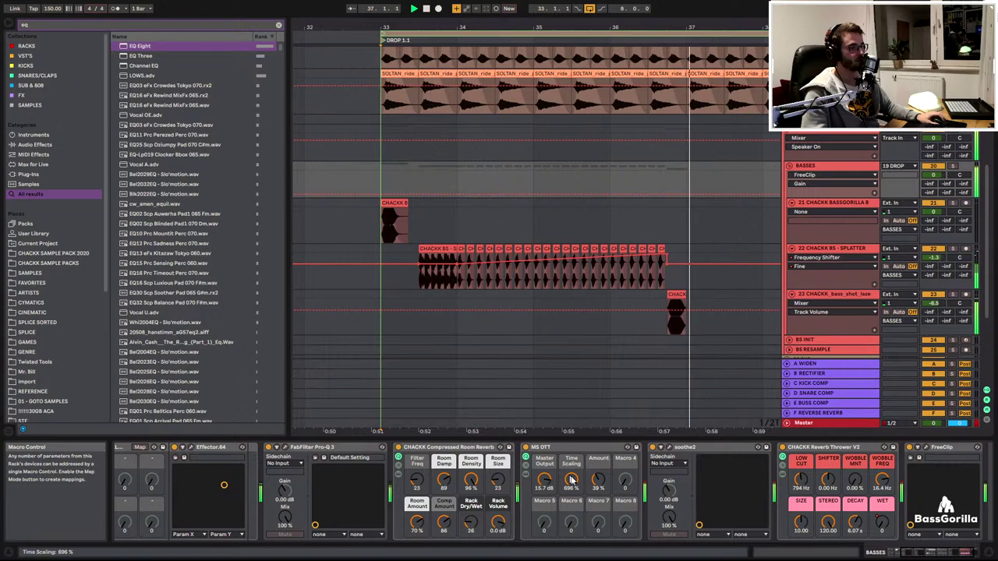
Raise the gain of the repeated SPLATTER clips from 34.1 to 36.3.4 to 1.69 dB
{"action": "scroll", "coordinate": [382, 185], "scroll_direction": "down", "scroll_amount": 1}
{"action": "scroll", "coordinate": [549, 211], "scroll_direction": "down", "scroll_amount": 1}
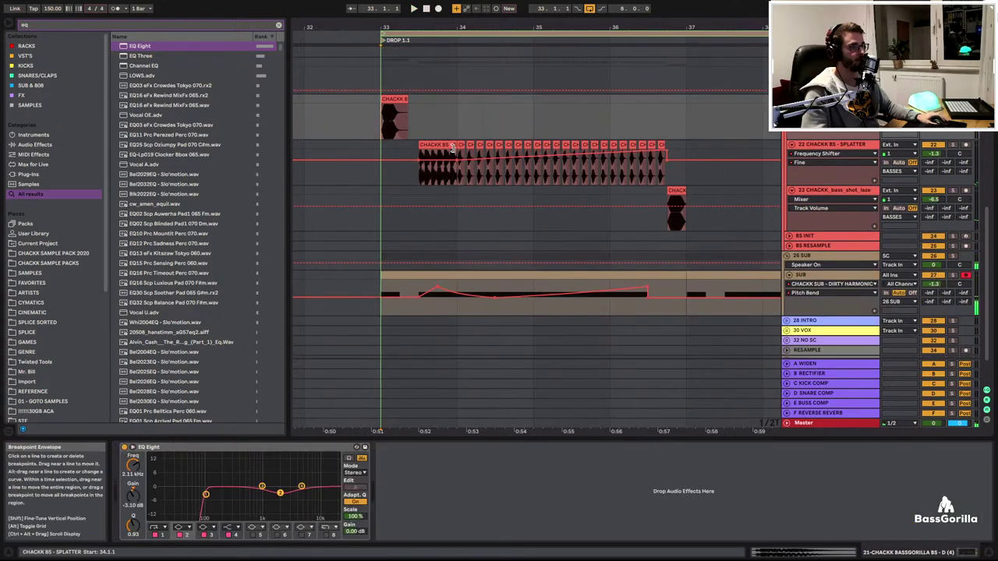
{"action": "left_click", "coordinate": [461, 145]}
{"action": "double_click", "coordinate": [660, 144], "text": "shift"}
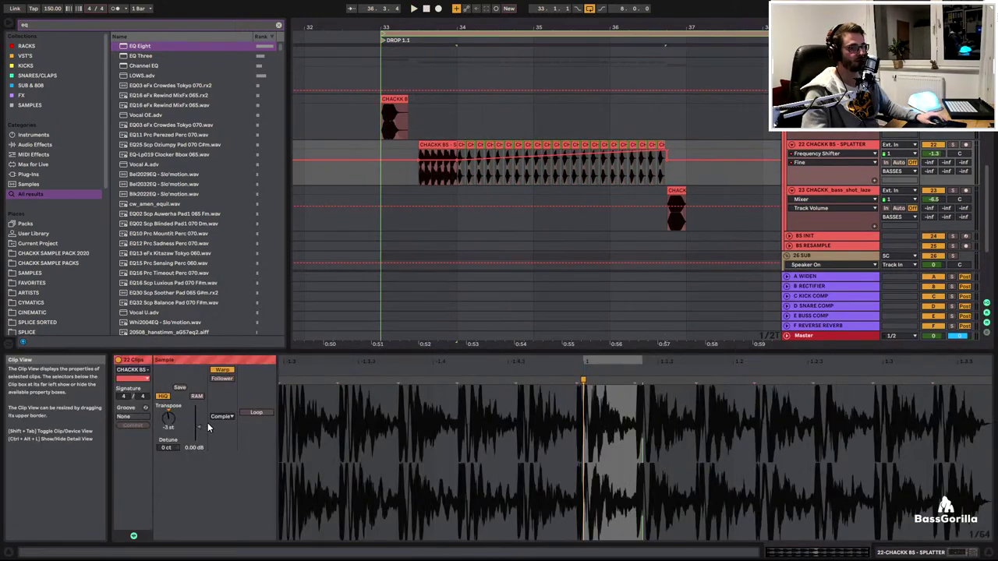
{"action": "left_click_drag", "start_coordinate": [200, 430], "coordinate": [199, 427]}
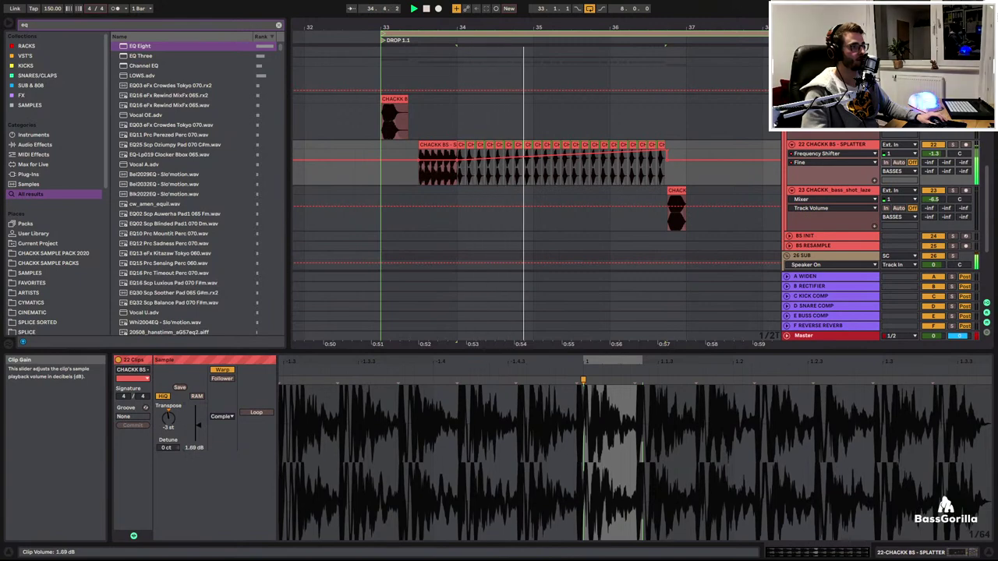
Duplicate the SPLATTER track and audition the soloed copy with its clips from 34.1 transposed to 9 st
{"action": "left_click", "coordinate": [953, 146]}
{"action": "left_click", "coordinate": [840, 146]}
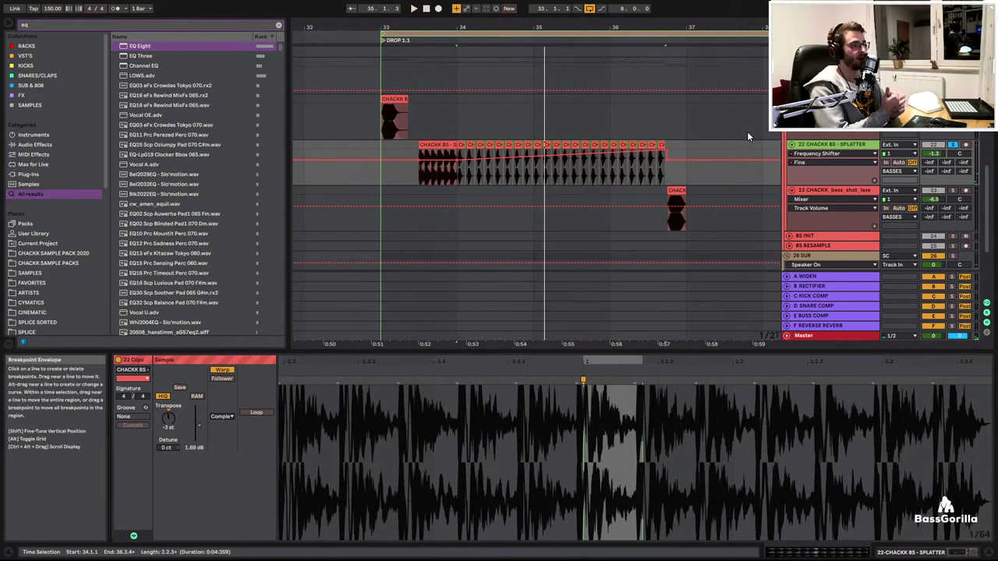
{"action": "key", "text": "ctrl+d"}
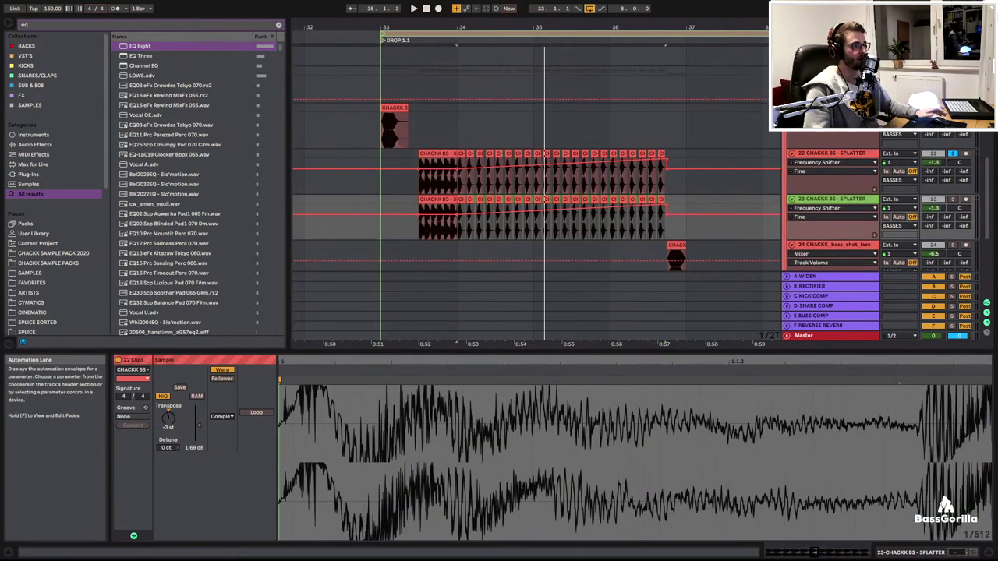
{"action": "left_click", "coordinate": [952, 200]}
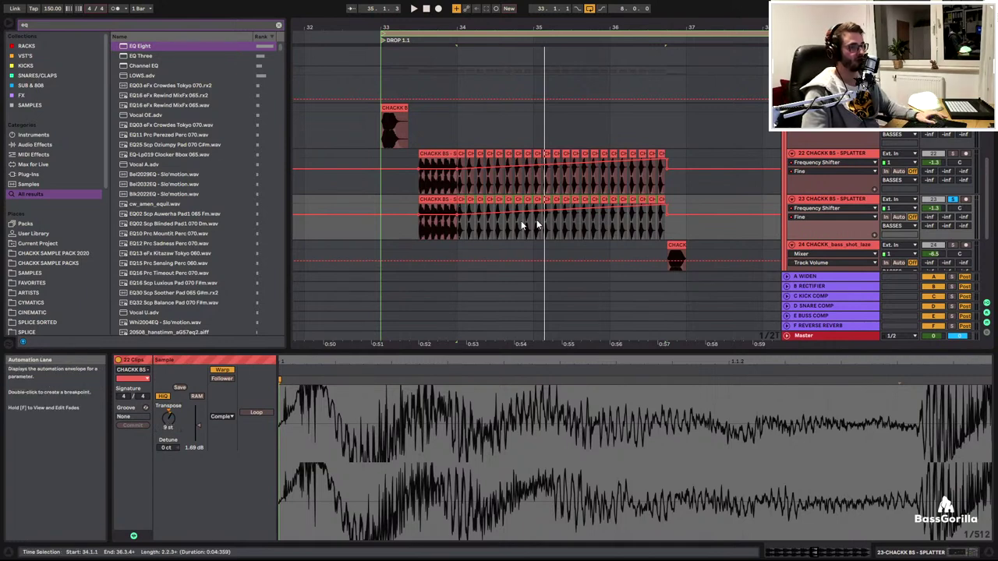
{"action": "key", "text": "space"}
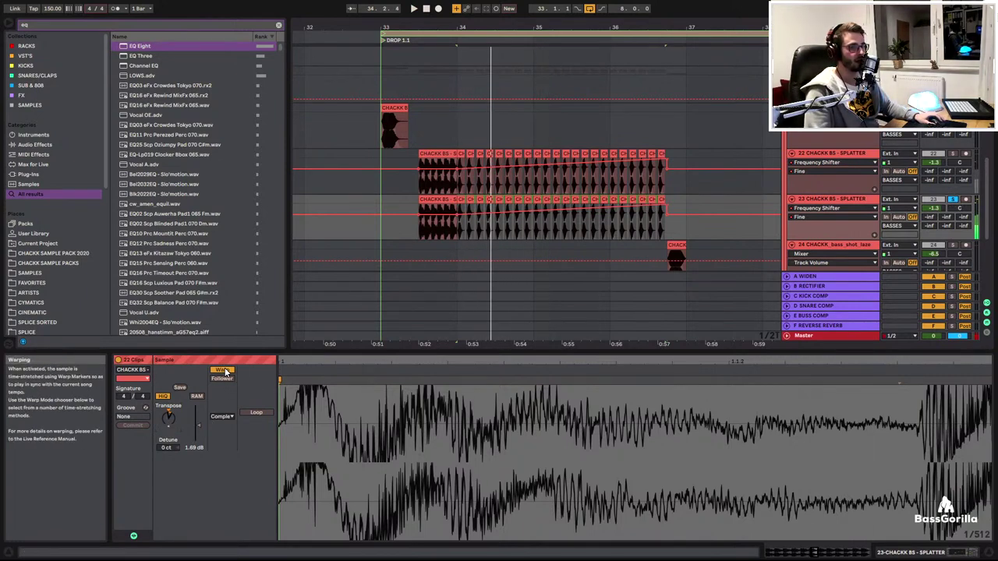
Turn off warping for the duplicate SPLATTER track's repeated clips from 34.1 to 36.3.4
{"action": "key", "text": "ctrl+t"}
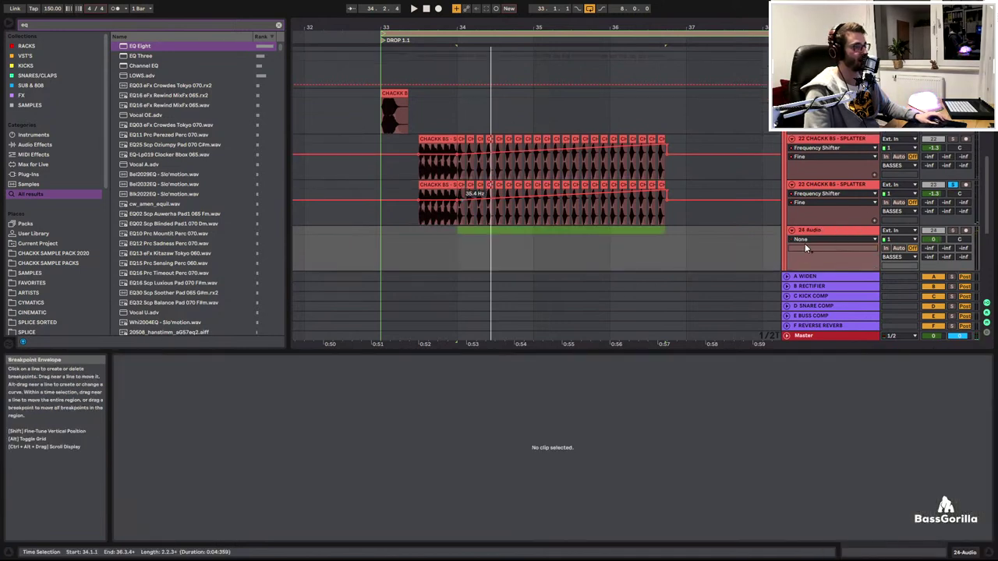
{"action": "key", "text": "ctrl+y"}
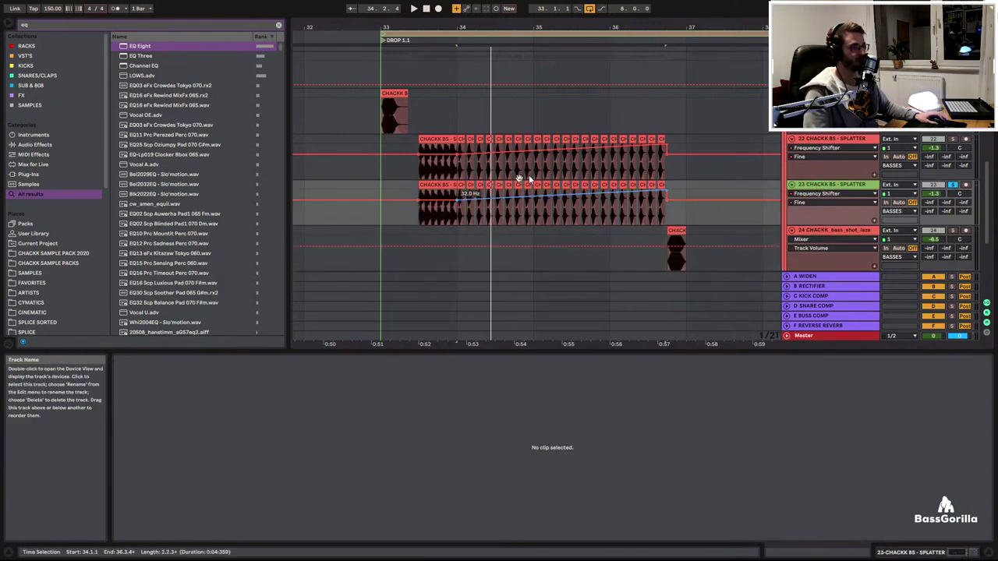
{"action": "left_click", "coordinate": [462, 185]}
{"action": "left_click", "coordinate": [661, 186], "text": "shift"}
{"action": "left_click", "coordinate": [221, 372]}
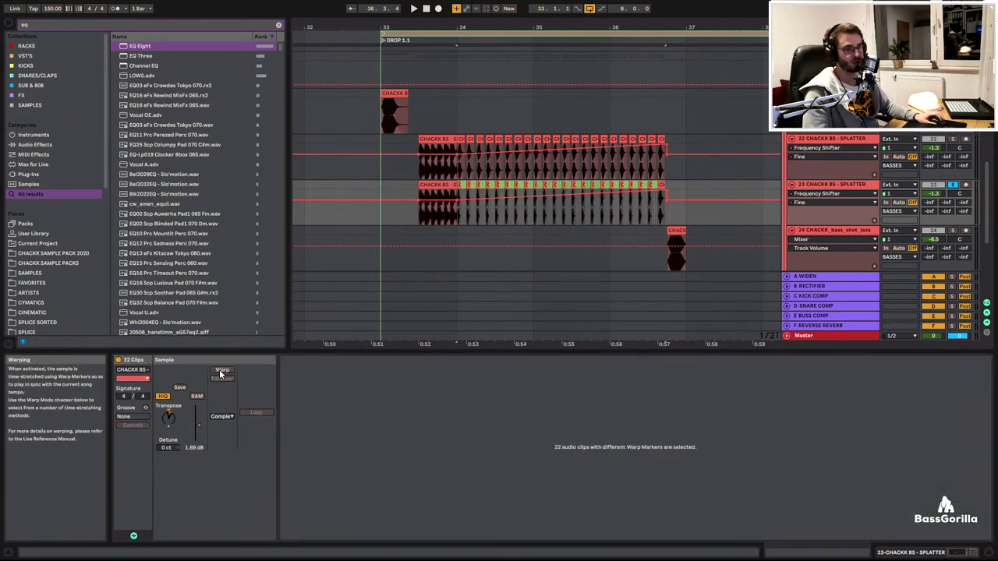
Replace the duplicate SPLATTER track's repeated clips from 34.1 to 36.3.4 with copies of the original track's clips
{"action": "left_click", "coordinate": [221, 371]}
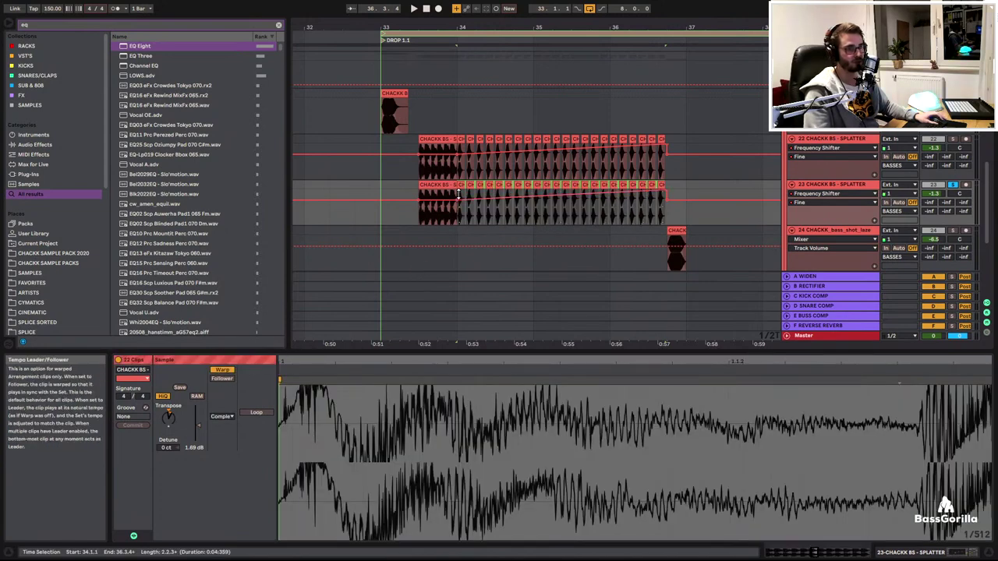
{"action": "left_click", "coordinate": [650, 148]}
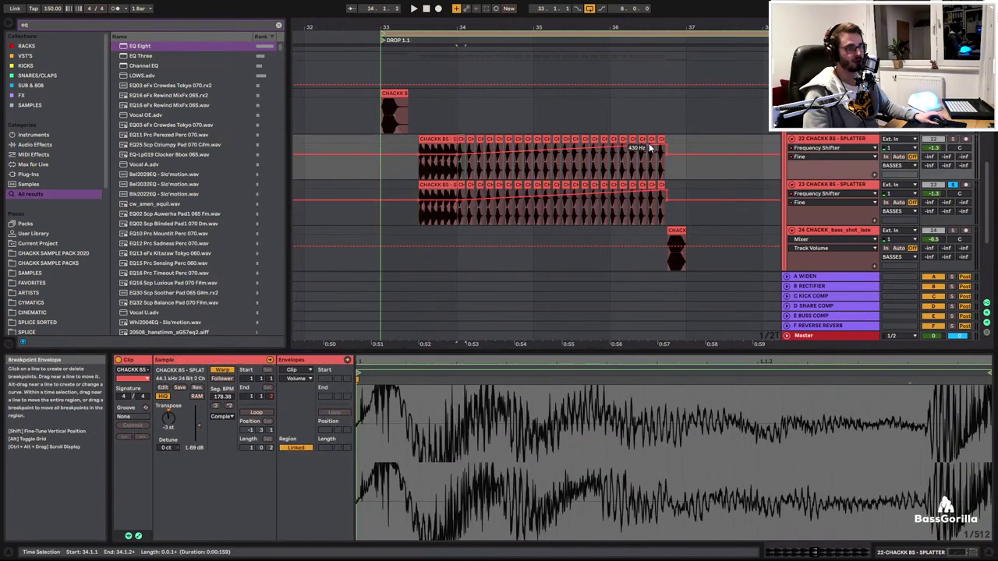
{"action": "left_click", "coordinate": [660, 140], "text": "shift"}
{"action": "left_click_drag", "start_coordinate": [661, 140], "coordinate": [663, 188]}
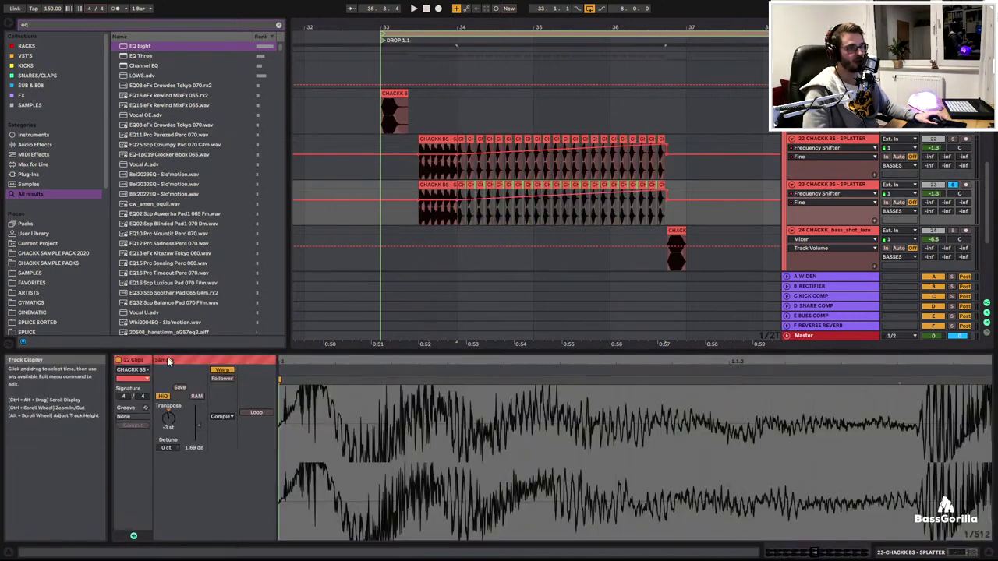
Turn off warping for the duplicate SPLATTER track's repeated clips and transpose them to 9 st
{"action": "left_click", "coordinate": [223, 372]}
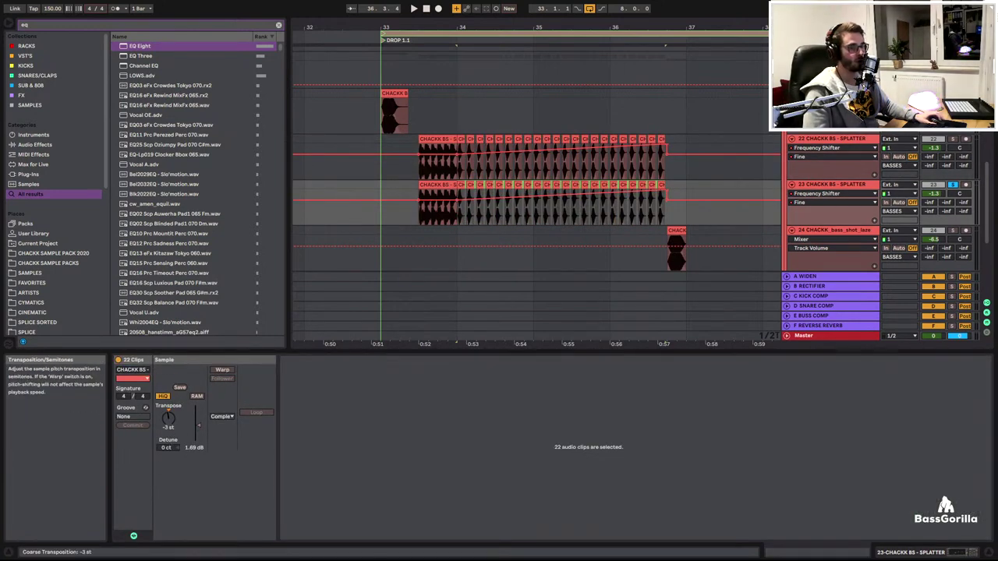
{"action": "left_click_drag", "start_coordinate": [165, 420], "coordinate": [165, 401]}
{"action": "scroll", "coordinate": [525, 214], "scroll_direction": "up", "scroll_amount": 5}
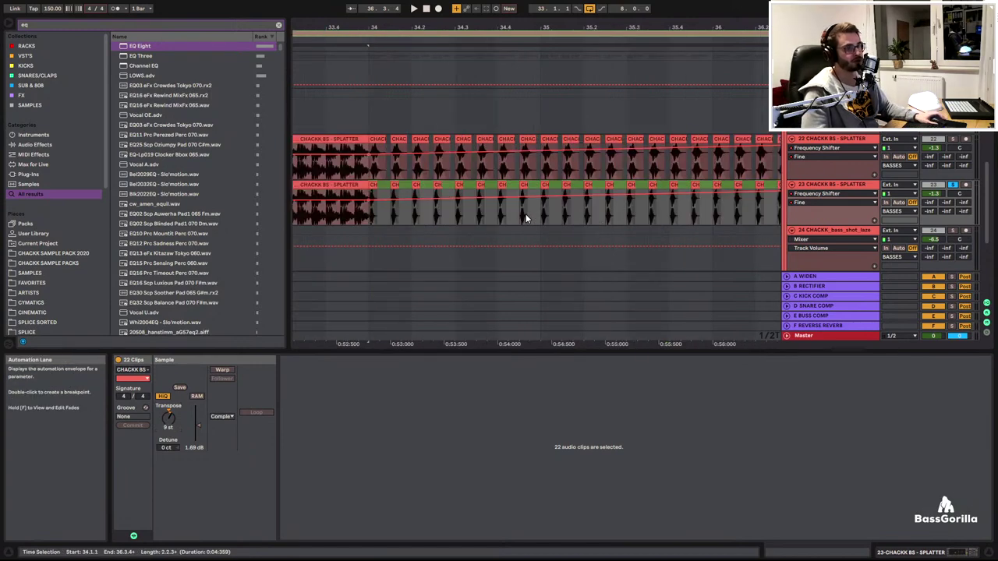
{"action": "left_click_drag", "start_coordinate": [446, 28], "coordinate": [490, 8]}
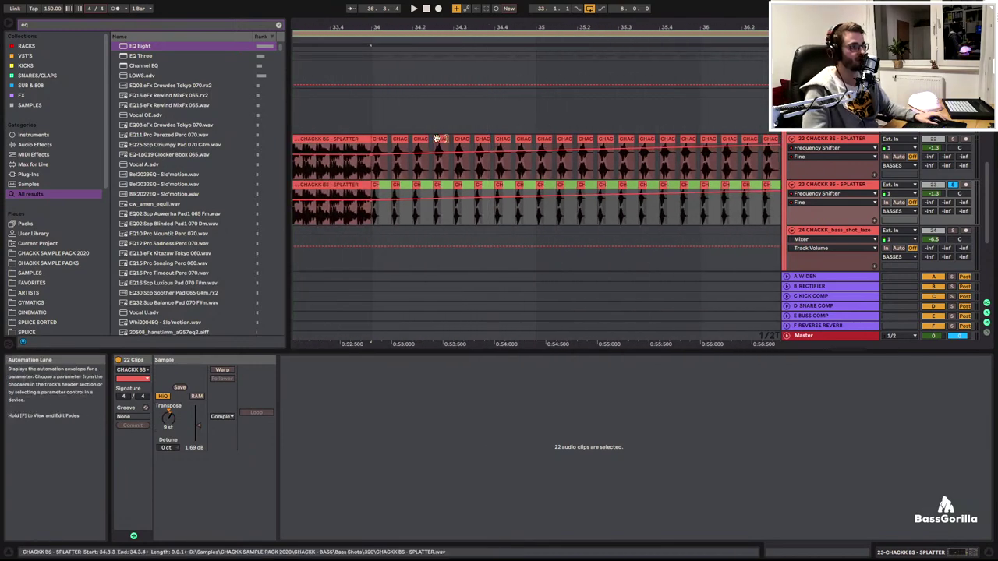
Play the soloed duplicate SPLATTER track from 34.1 to audition the unwarped repeated clips
{"action": "left_click", "coordinate": [376, 185]}
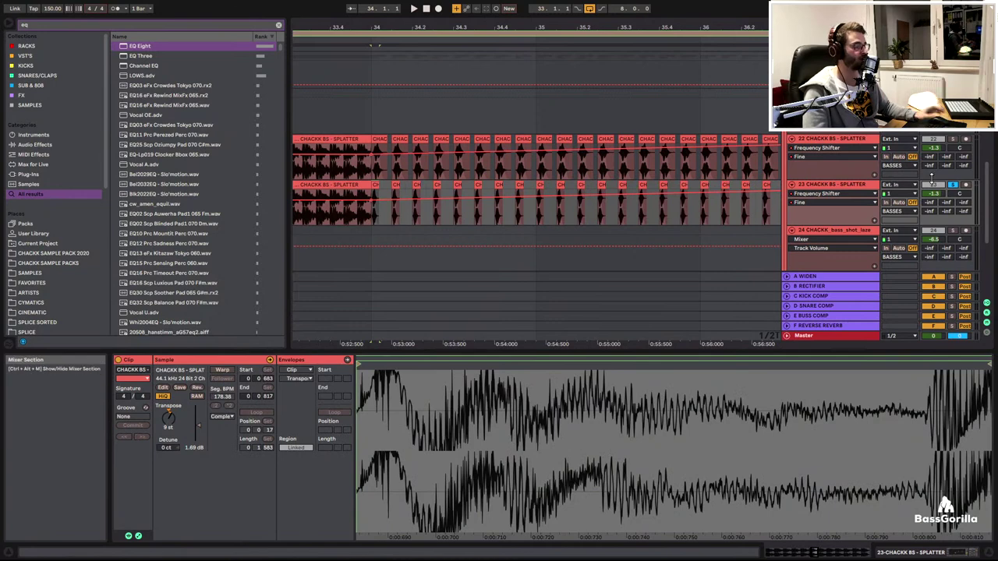
{"action": "left_click", "coordinate": [474, 92]}
{"action": "key", "text": "space"}
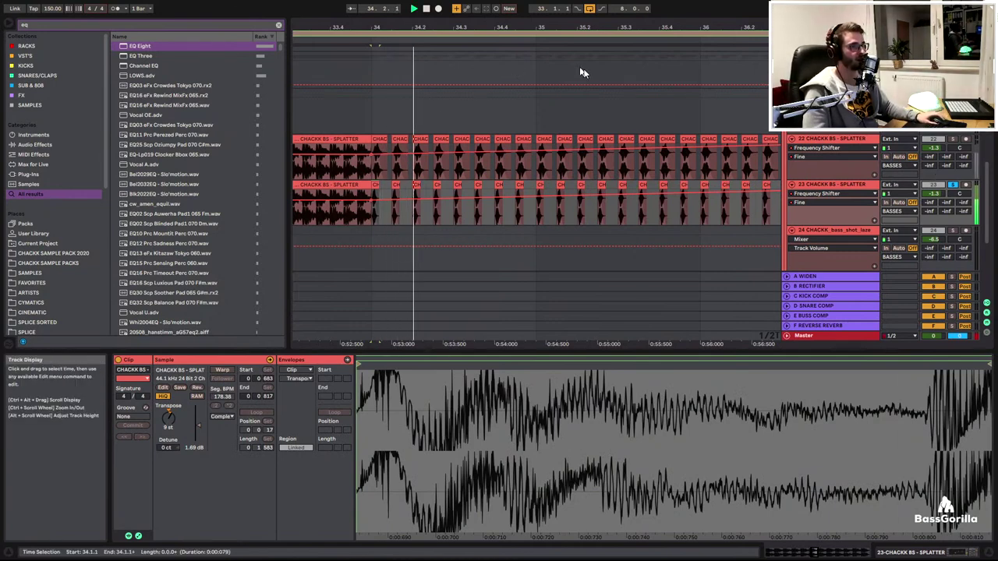
{"action": "left_click_drag", "start_coordinate": [671, 28], "coordinate": [546, 6]}
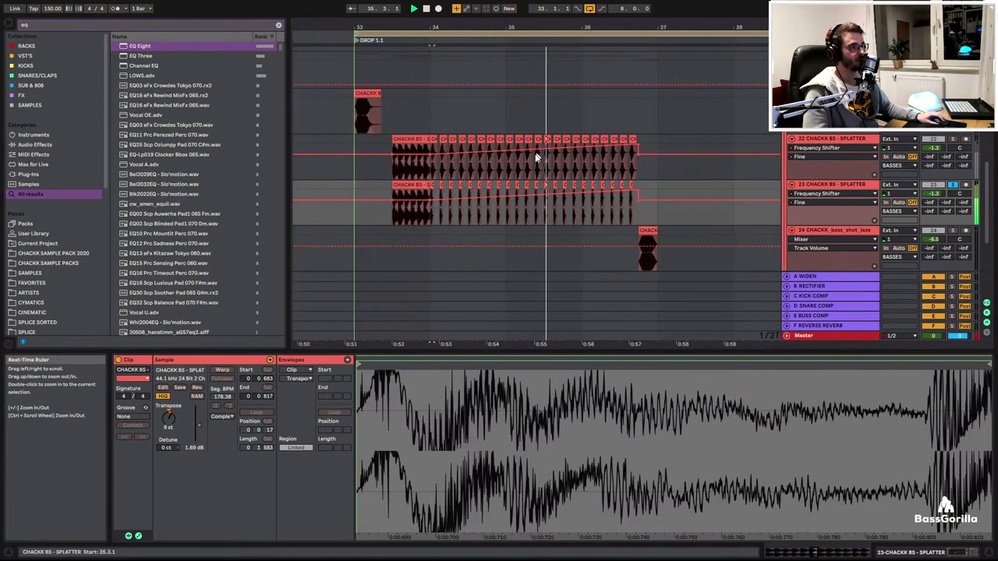
{"action": "key", "text": "space"}
{"action": "key", "text": "space"}
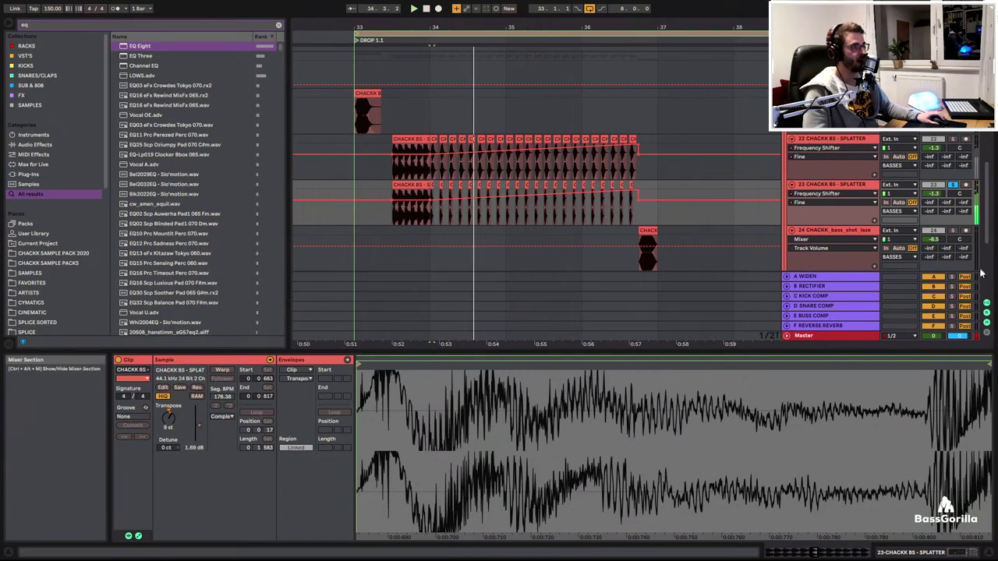
Show the track delay settings and give the duplicate SPLATTER track a 10 ms delay
{"action": "left_click", "coordinate": [986, 333]}
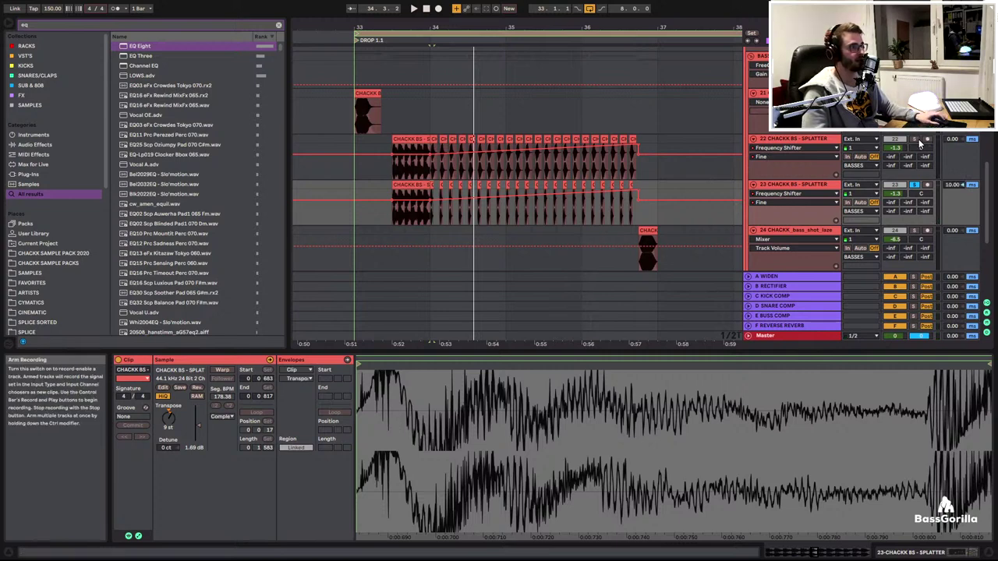
{"action": "key", "text": "space"}
Raise the duplicate SPLATTER track's volume to 1.2 dB while playing it together with the soloed original
{"action": "left_click_drag", "start_coordinate": [895, 194], "coordinate": [895, 187]}
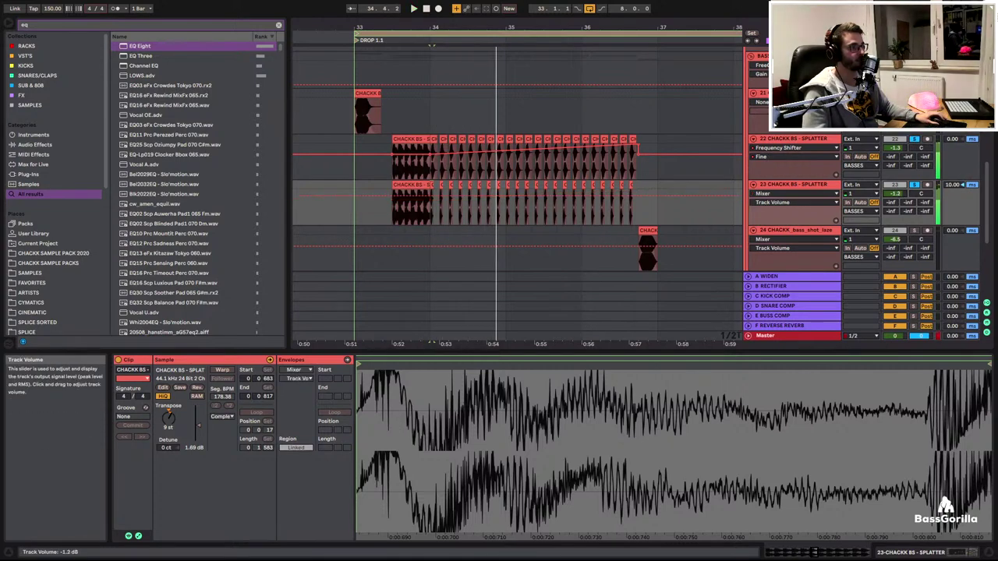
{"action": "key", "text": "space"}
{"action": "key", "text": "space"}
{"action": "left_click", "coordinate": [915, 185]}
{"action": "key", "text": "space"}
{"action": "key", "text": "space"}
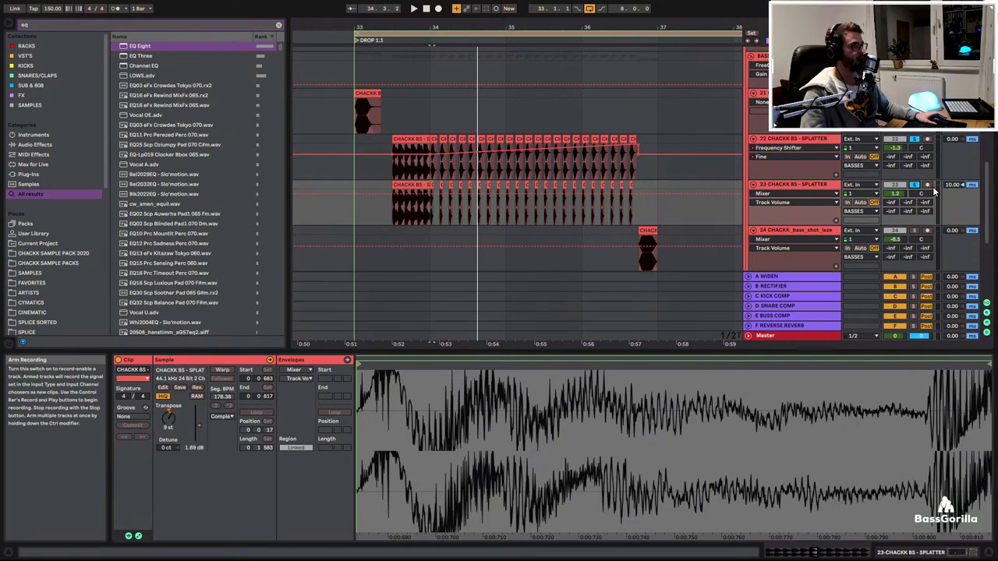
Set the track delay to 12 ms on the original SPLATTER track and 31 ms on the duplicate during playback
{"action": "key", "text": "space"}
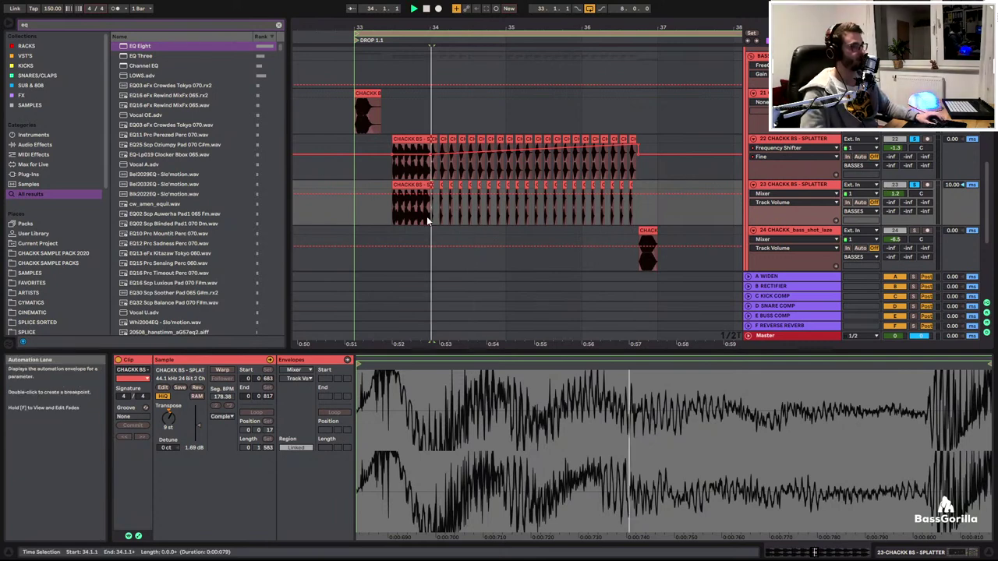
{"action": "key", "text": "space"}
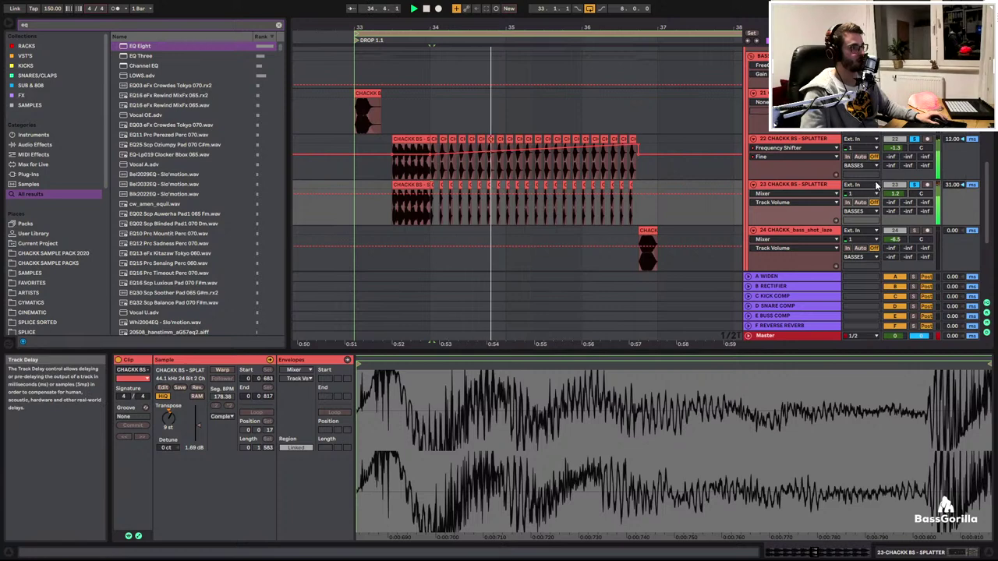
{"action": "key", "text": "space"}
Unsolo both SPLATTER tracks and lower the original one's volume to -1.8 dB while playing the drop from 33.1.1
{"action": "left_click", "coordinate": [915, 184]}
{"action": "left_click", "coordinate": [361, 185]}
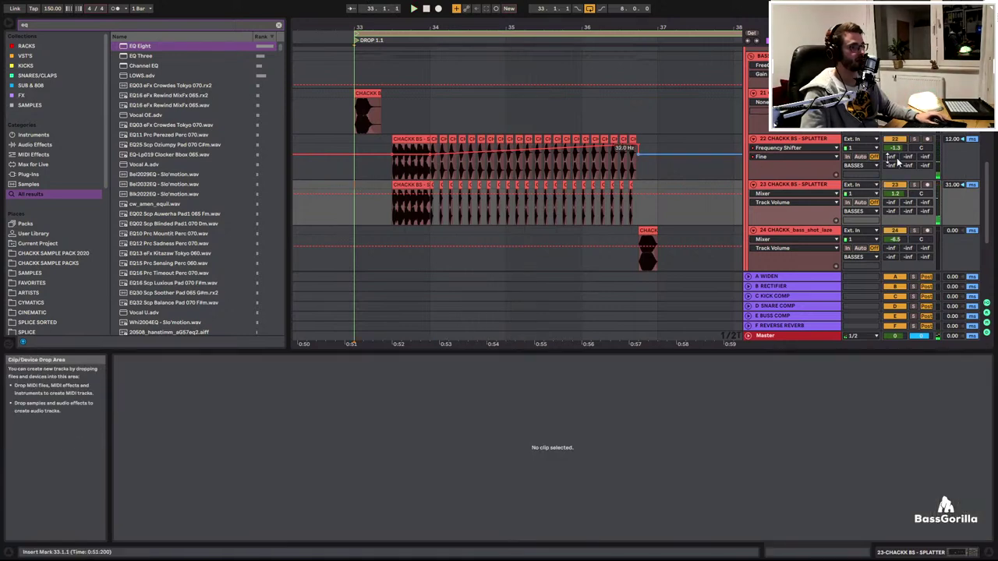
{"action": "key", "text": "space"}
{"action": "scroll", "coordinate": [663, 148], "scroll_direction": "up", "scroll_amount": 2}
{"action": "scroll", "coordinate": [663, 148], "scroll_direction": "up", "scroll_amount": 1}
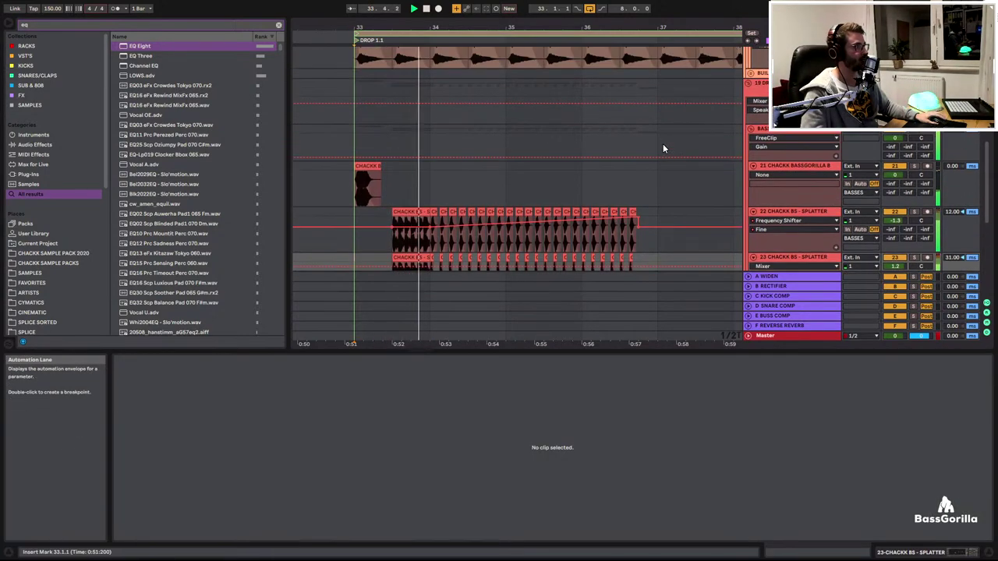
{"action": "scroll", "coordinate": [661, 148], "scroll_direction": "down", "scroll_amount": 2}
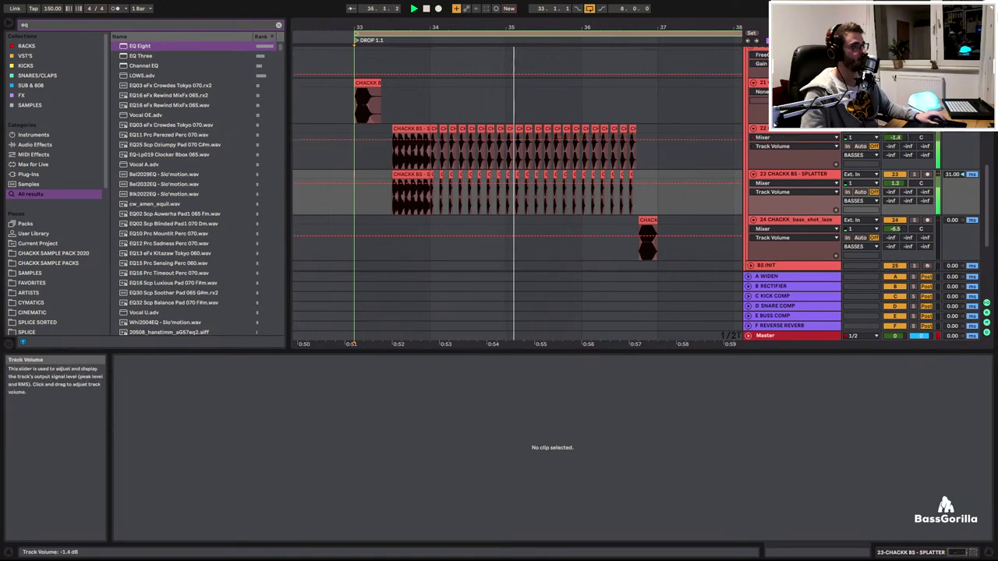
Adjust the low cut in the BASSES group's FabFilter Pro-Q 3 to about 102 Hz with Q 0.540 during playback
{"action": "scroll", "coordinate": [772, 140], "scroll_direction": "up", "scroll_amount": 4}
{"action": "double_click", "coordinate": [769, 131]}
{"action": "scroll", "coordinate": [545, 209], "scroll_direction": "down", "scroll_amount": 6}
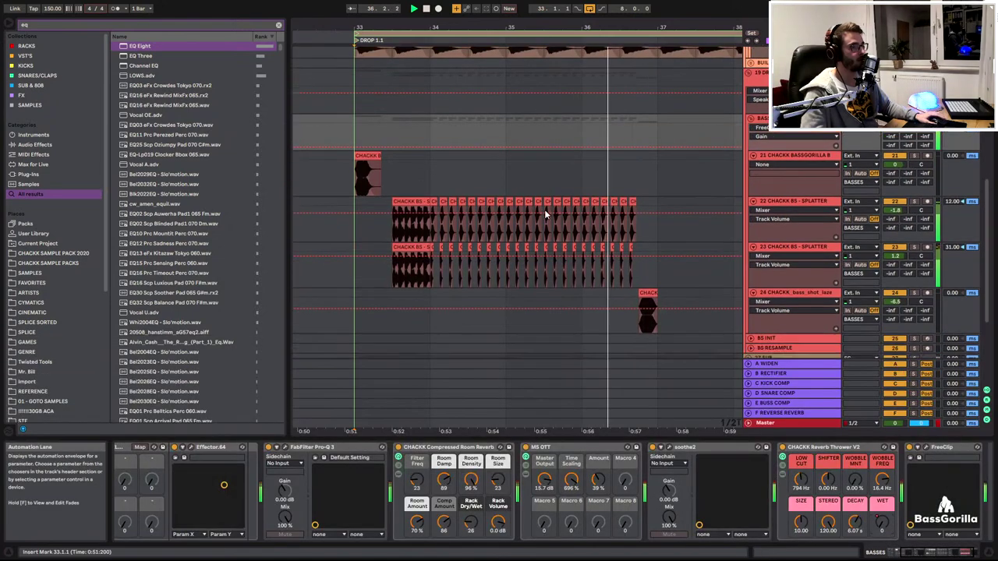
{"action": "key", "text": "space"}
{"action": "left_click", "coordinate": [285, 448]}
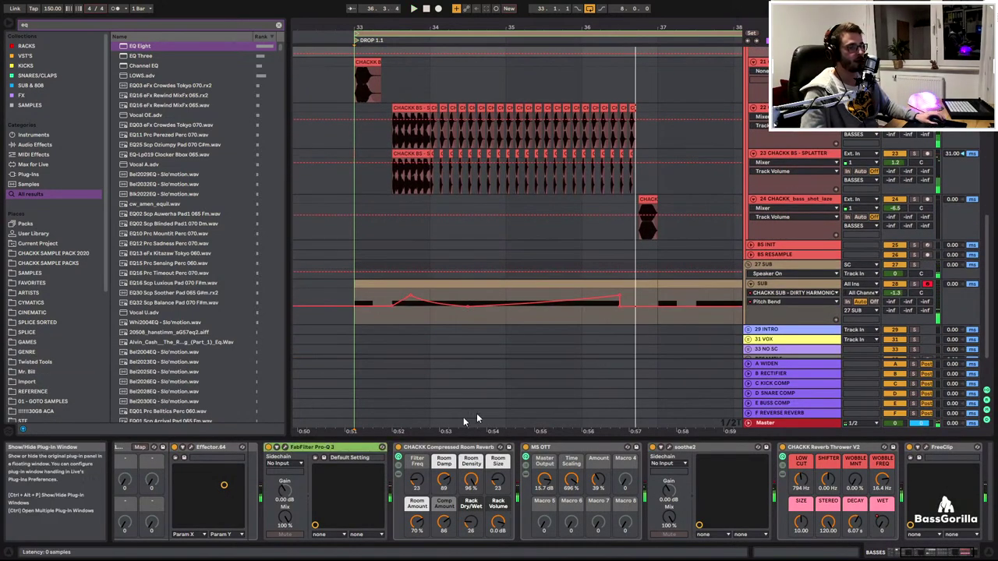
{"action": "left_click_drag", "start_coordinate": [480, 192], "coordinate": [439, 201]}
{"action": "key", "text": "space"}
{"action": "scroll", "coordinate": [421, 198], "scroll_direction": "up", "scroll_amount": 3}
{"action": "scroll", "coordinate": [438, 201], "scroll_direction": "down", "scroll_amount": 3}
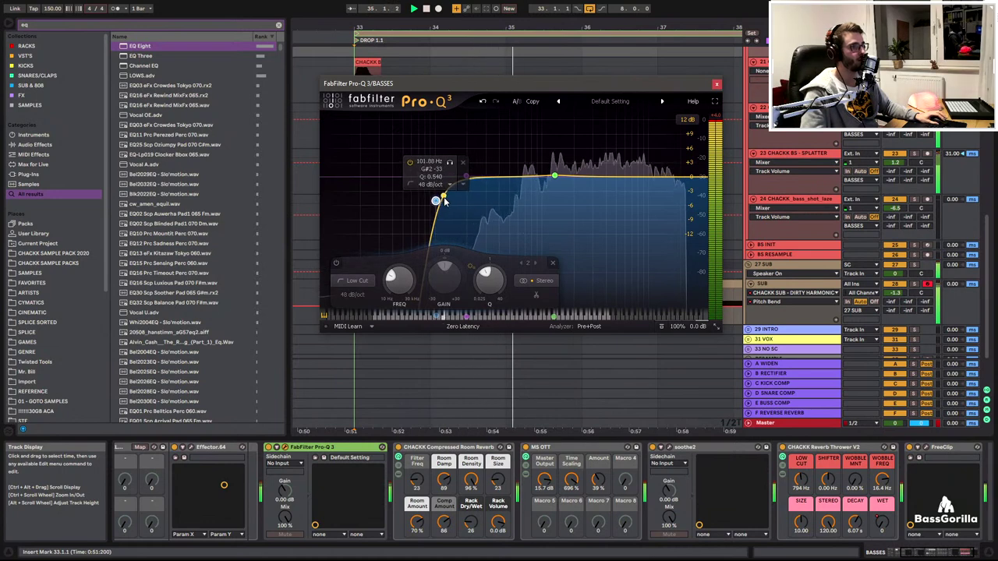
{"action": "left_click", "coordinate": [718, 84]}
Solo the duplicate SPLATTER track and play it from 33.1.1
{"action": "left_click", "coordinate": [796, 162]}
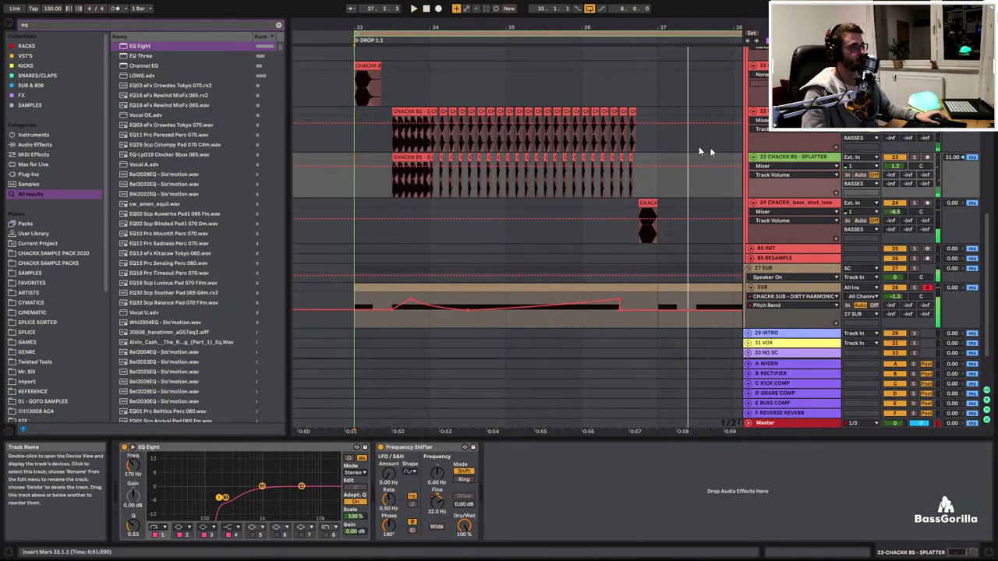
{"action": "left_click", "coordinate": [914, 158]}
{"action": "key", "text": "space"}
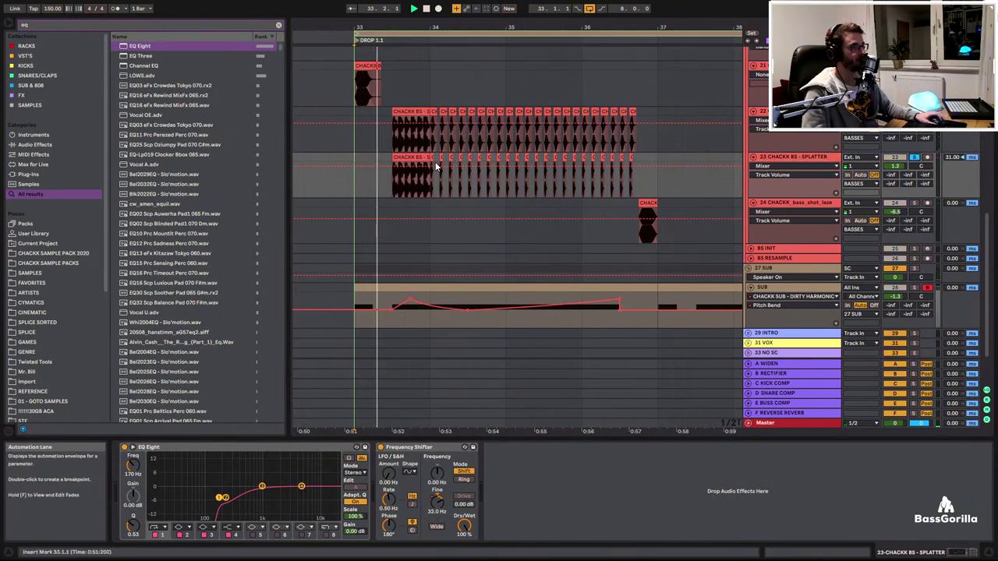
Lower the duplicate SPLATTER track's volume to -0.2 dB and deactivate its opening clip before 34.1
{"action": "left_click", "coordinate": [428, 158]}
{"action": "scroll", "coordinate": [889, 153], "scroll_direction": "up", "scroll_amount": 1}
{"action": "scroll", "coordinate": [888, 152], "scroll_direction": "up", "scroll_amount": 1}
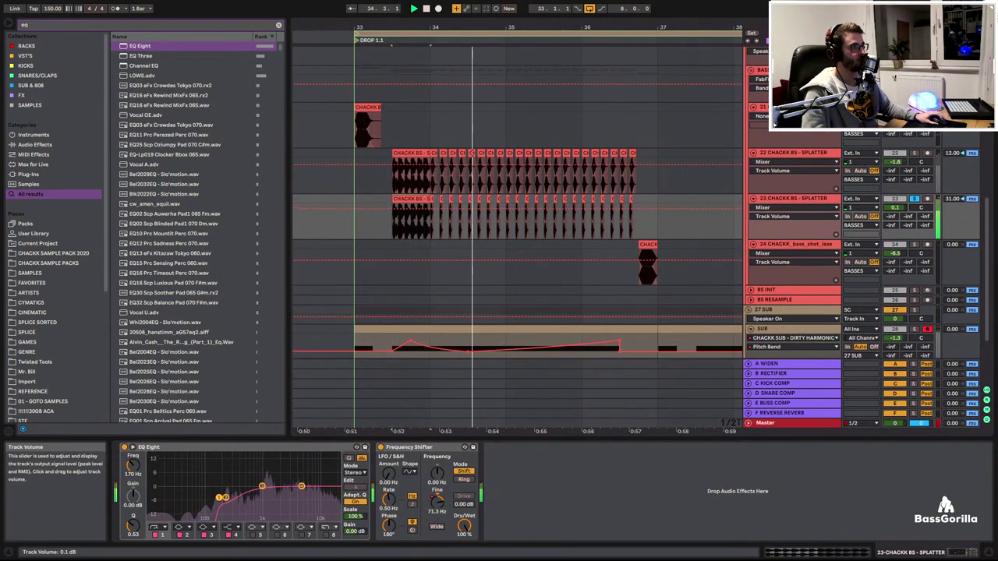
{"action": "left_click", "coordinate": [411, 200]}
{"action": "key", "text": "0"}
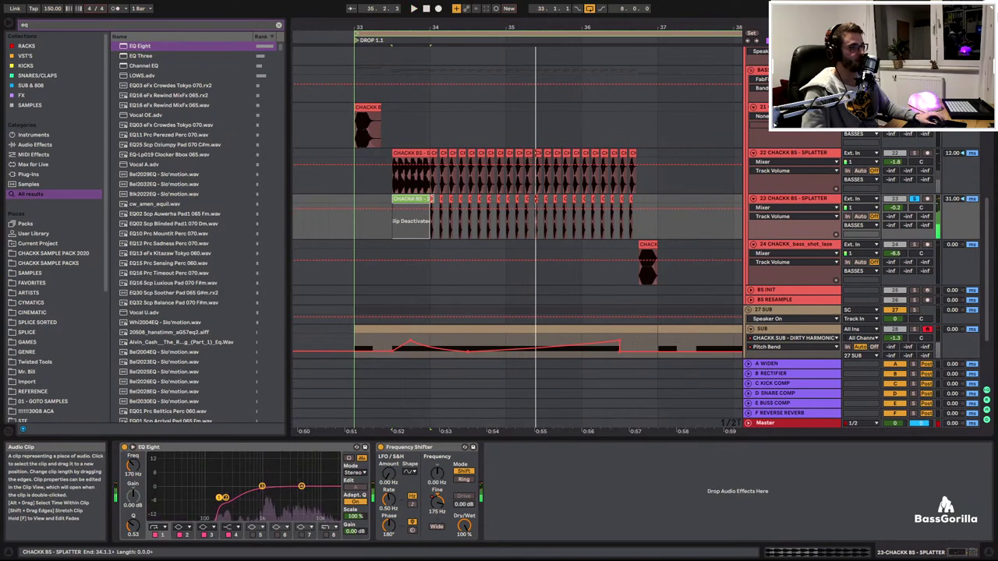
Add the CHACKK SUPER WIDER SOLTAN STYLE rack to the duplicate SPLATTER track, with PAN FIX at 30R and WIDTH at 70
{"action": "left_click", "coordinate": [805, 201]}
{"action": "key", "text": "ctrl+f"}
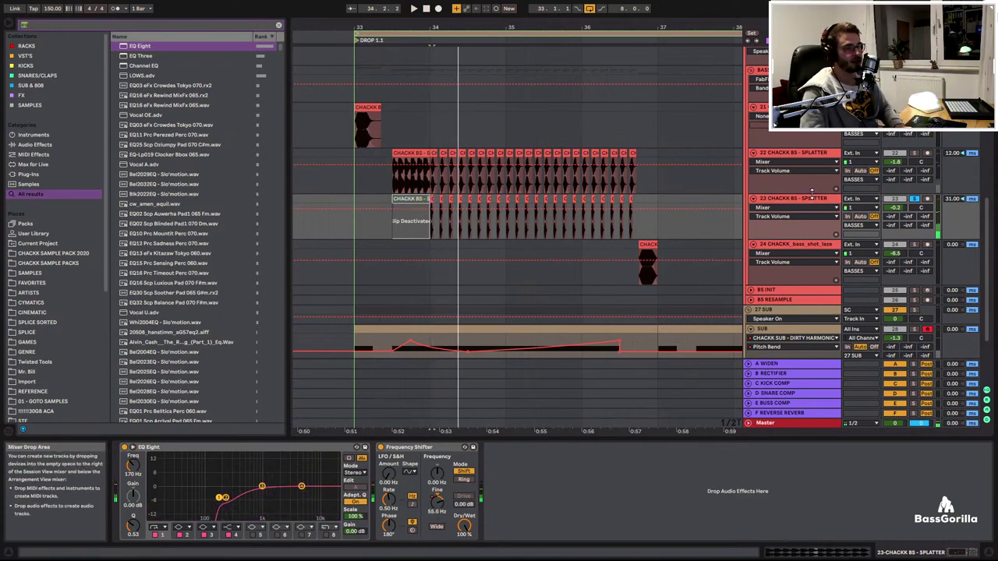
{"action": "type", "text": "super wider"}
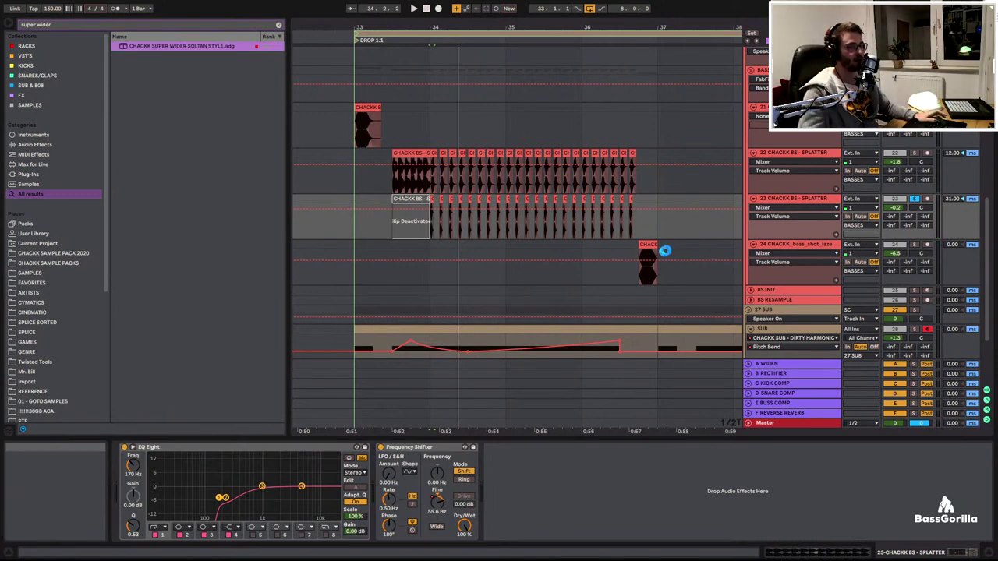
{"action": "left_click_drag", "start_coordinate": [664, 250], "coordinate": [531, 210]}
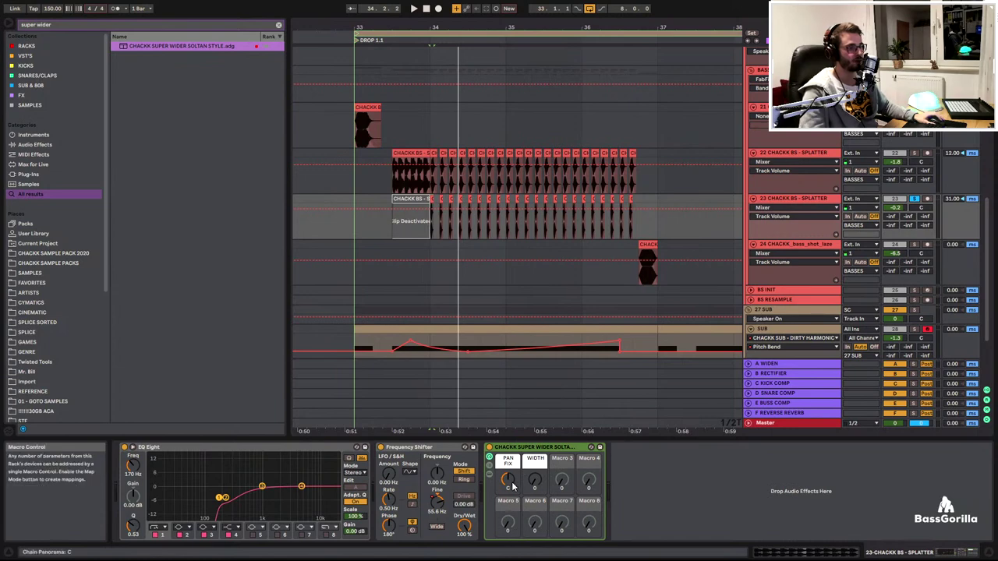
{"action": "left_click_drag", "start_coordinate": [534, 481], "coordinate": [507, 459]}
{"action": "key", "text": "space"}
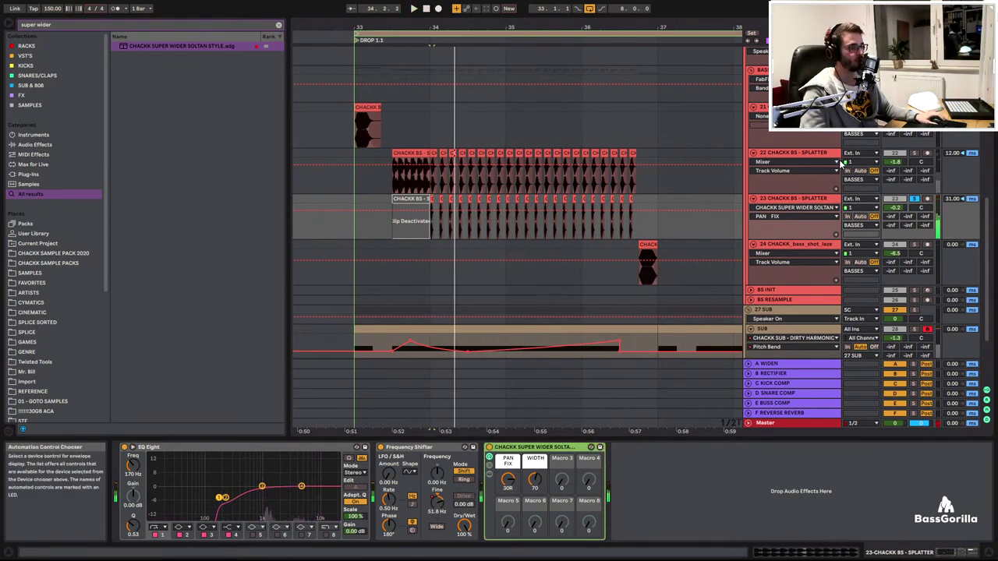
Add Echo after the widener on the duplicate SPLATTER track, with 46% reverb and ducking enabled at a -26 dB threshold
{"action": "key", "text": "ctrl+f"}
{"action": "type", "text": "echo"}
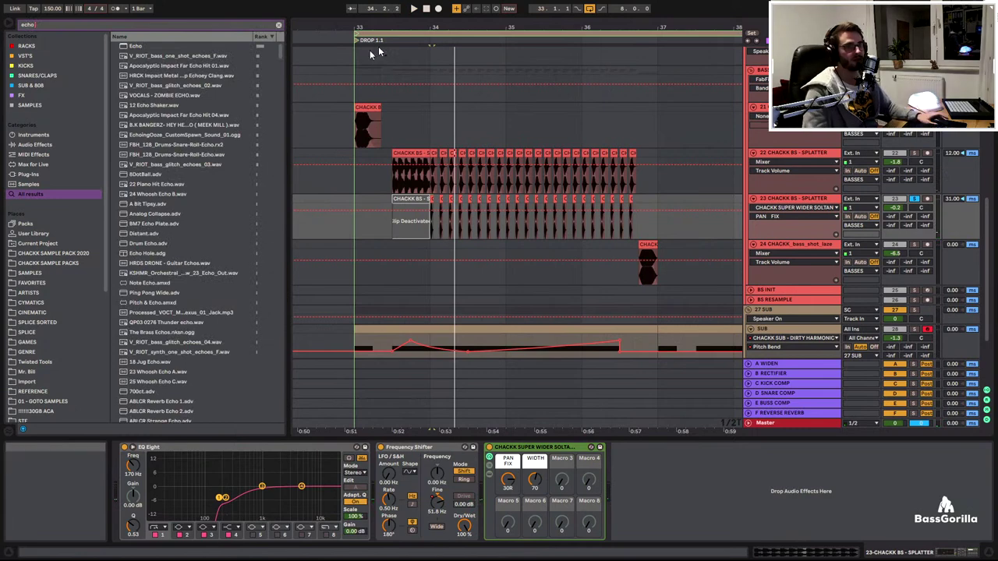
{"action": "left_click", "coordinate": [148, 48]}
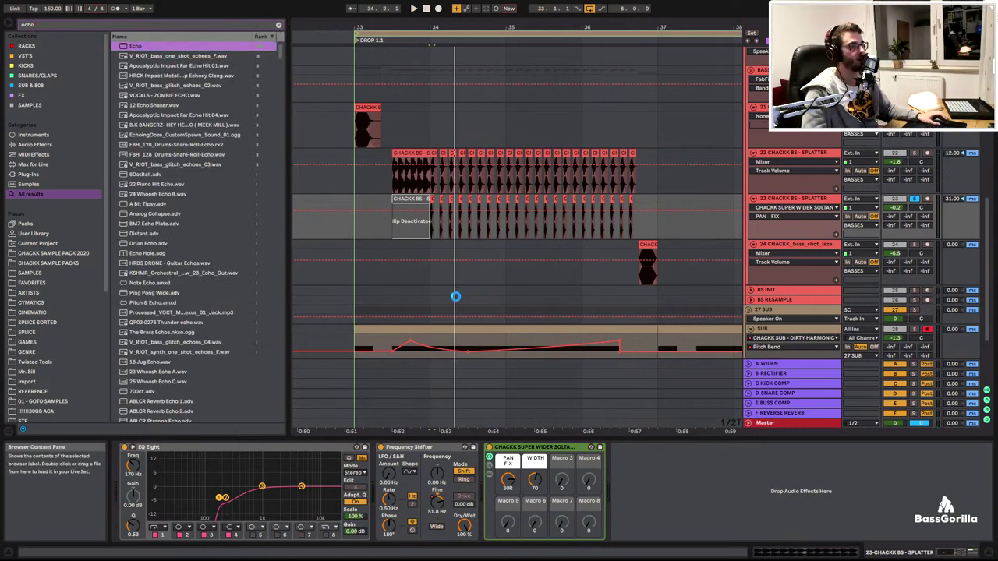
{"action": "left_click_drag", "start_coordinate": [456, 296], "coordinate": [768, 499]}
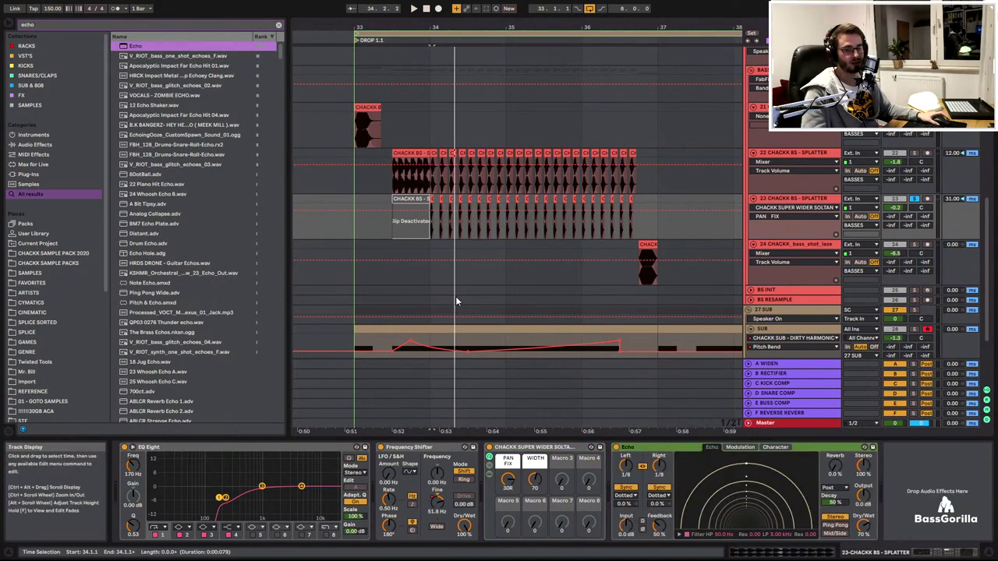
{"action": "left_click", "coordinate": [836, 468]}
{"action": "left_click", "coordinate": [775, 448]}
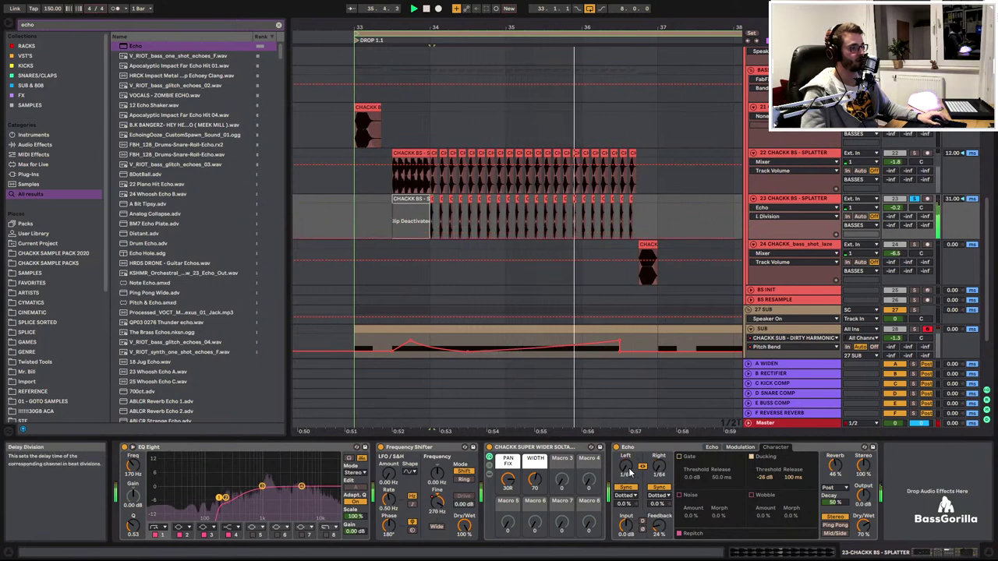
Set Echo's feedback to 0% and its unsynced delay time to 1.00 ms, and audition the result
{"action": "left_click_drag", "start_coordinate": [660, 527], "coordinate": [659, 544]}
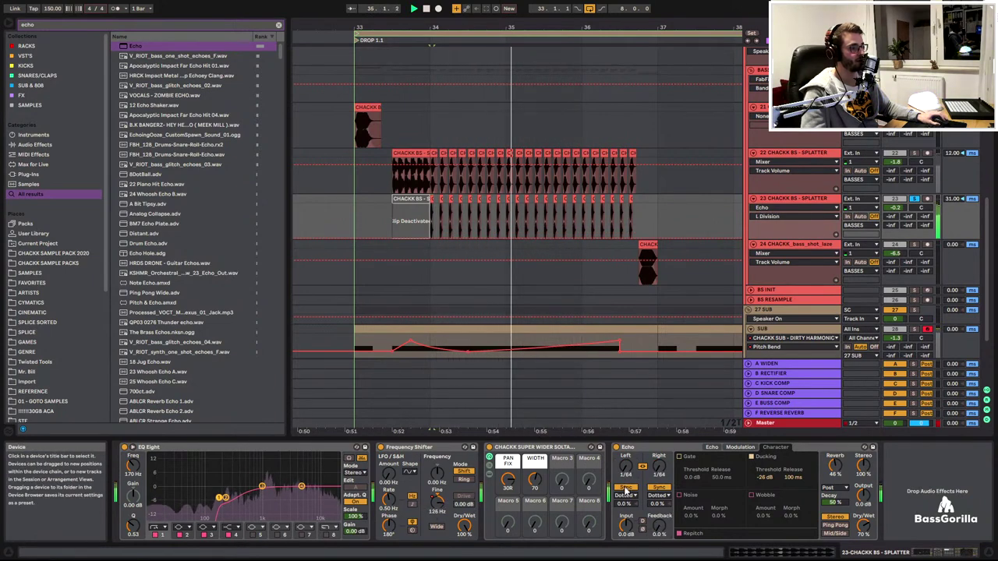
{"action": "left_click", "coordinate": [626, 488]}
{"action": "left_click_drag", "start_coordinate": [626, 467], "coordinate": [626, 499]}
{"action": "key", "text": "space"}
{"action": "key", "text": "space"}
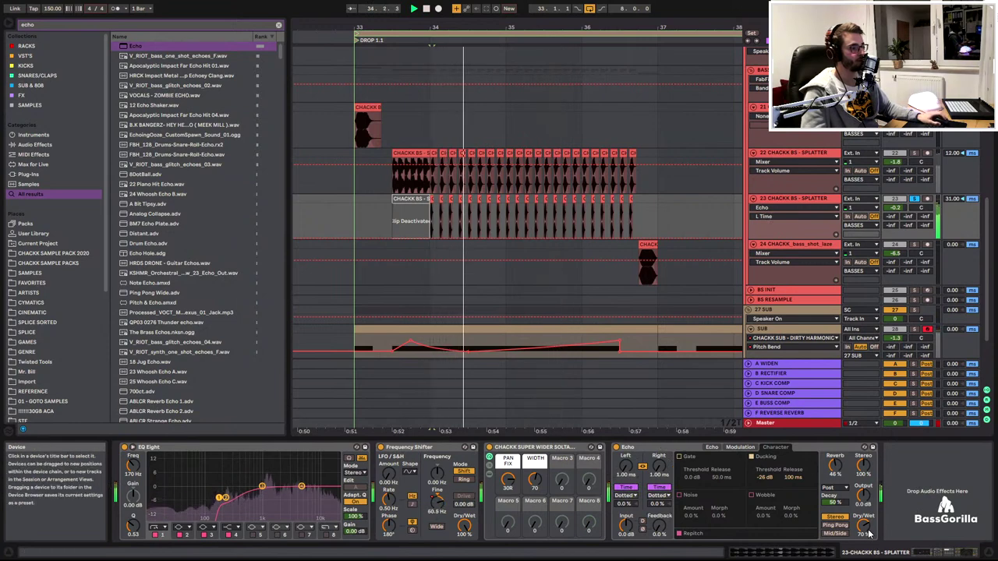
Lower Echo's dry/wet mix to 23% on the duplicate SPLATTER track, comparing the sound with the device bypassed
{"action": "left_click_drag", "start_coordinate": [863, 528], "coordinate": [863, 553]}
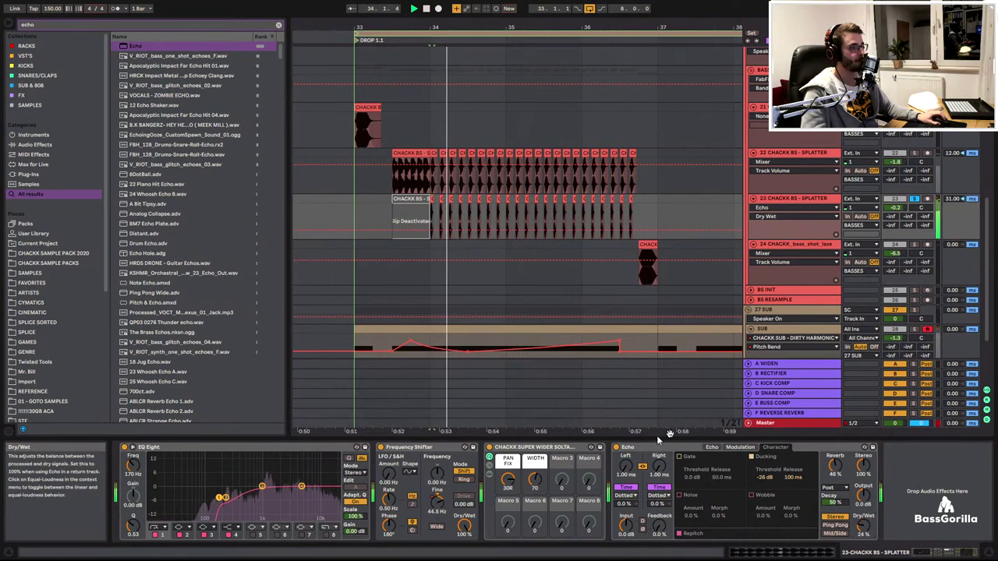
{"action": "left_click", "coordinate": [616, 449]}
{"action": "left_click", "coordinate": [617, 449]}
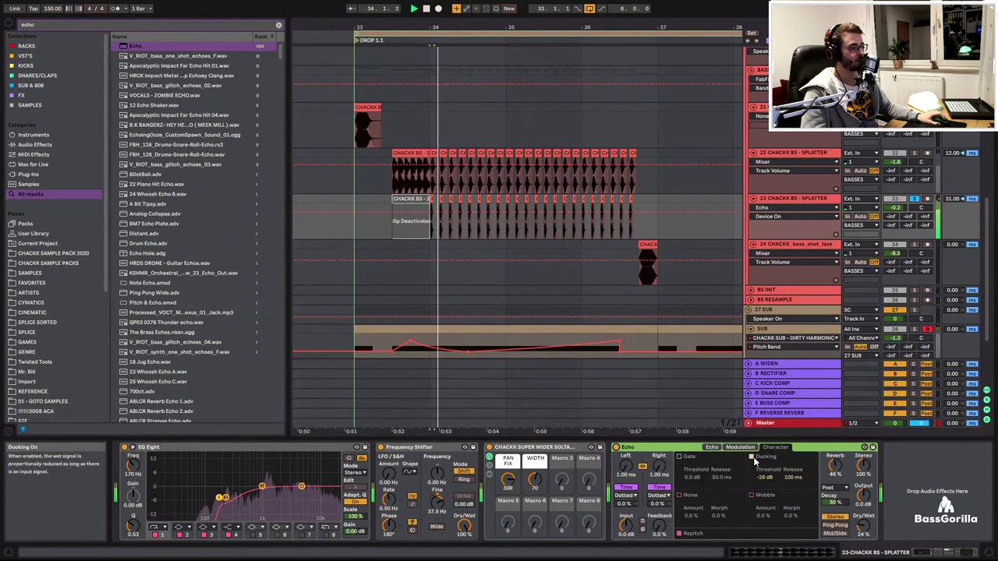
{"action": "left_click", "coordinate": [725, 448]}
{"action": "left_click", "coordinate": [712, 447]}
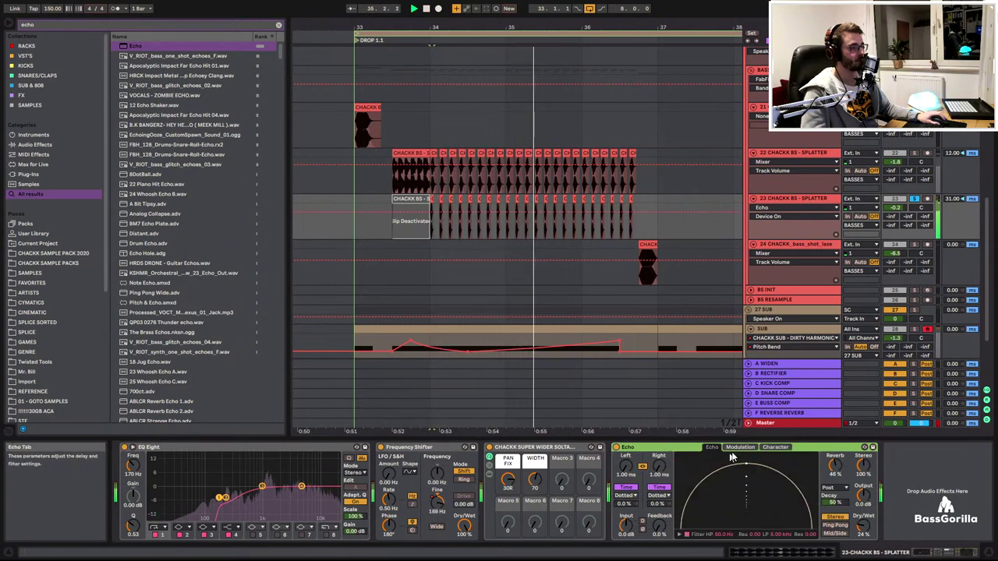
{"action": "left_click", "coordinate": [871, 532]}
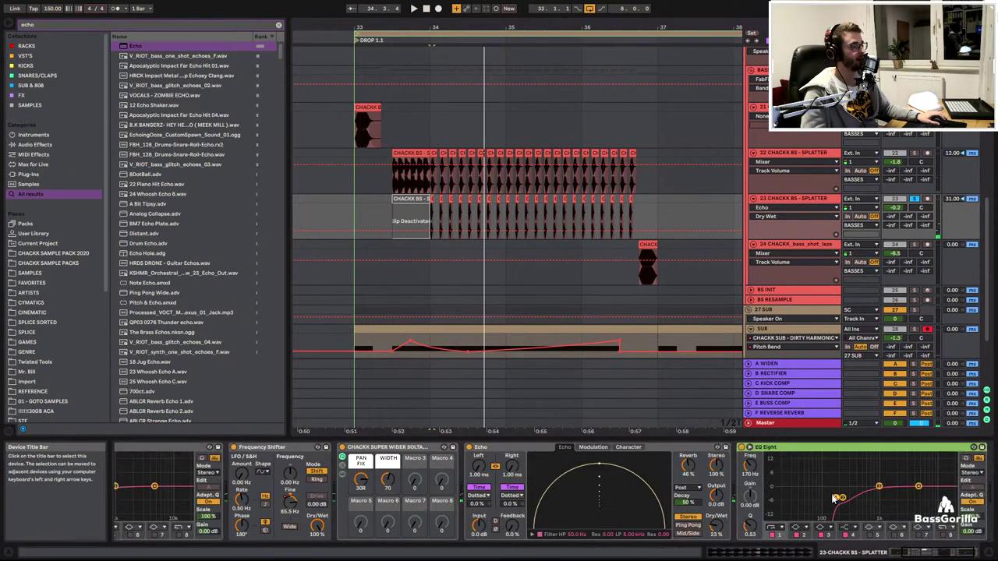
Move the low cut of the EQ Eight placed after Echo to about 126 Hz while auditioning the track
{"action": "mouse_move", "coordinate": [841, 497]}
{"action": "left_mouse_down"}
{"action": "mouse_move", "coordinate": [830, 490]}
{"action": "mouse_move", "coordinate": [855, 498]}
{"action": "mouse_move", "coordinate": [828, 499]}
{"action": "left_mouse_up"}
{"action": "key", "text": "space"}
{"action": "key", "text": "space"}
{"action": "key", "text": "space"}
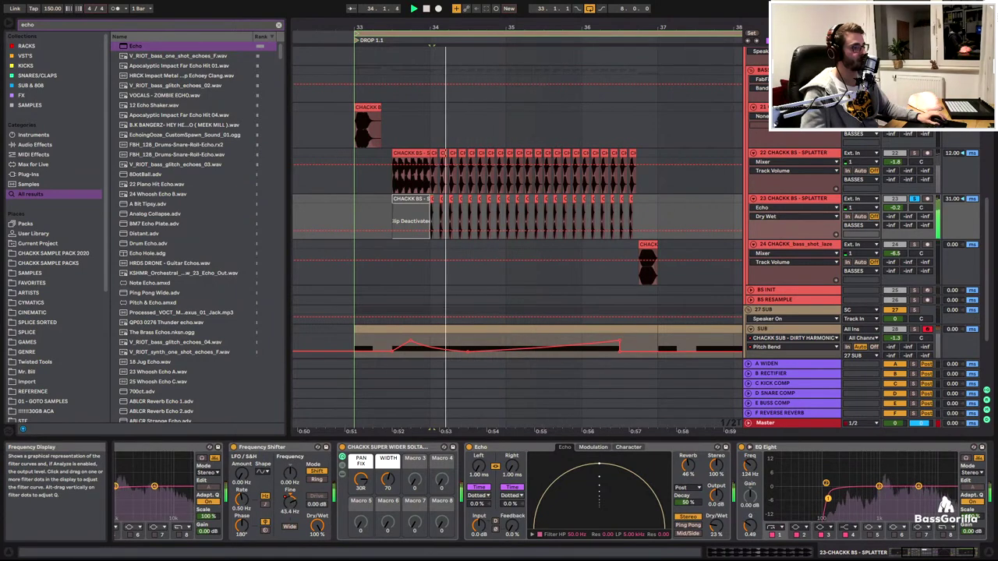
Play the drop from bar 33, set the duplicate SPLATTER track's volume to -1.7 dB, and solo it
{"action": "left_click", "coordinate": [357, 205]}
{"action": "scroll", "coordinate": [688, 231], "scroll_direction": "up", "scroll_amount": 2}
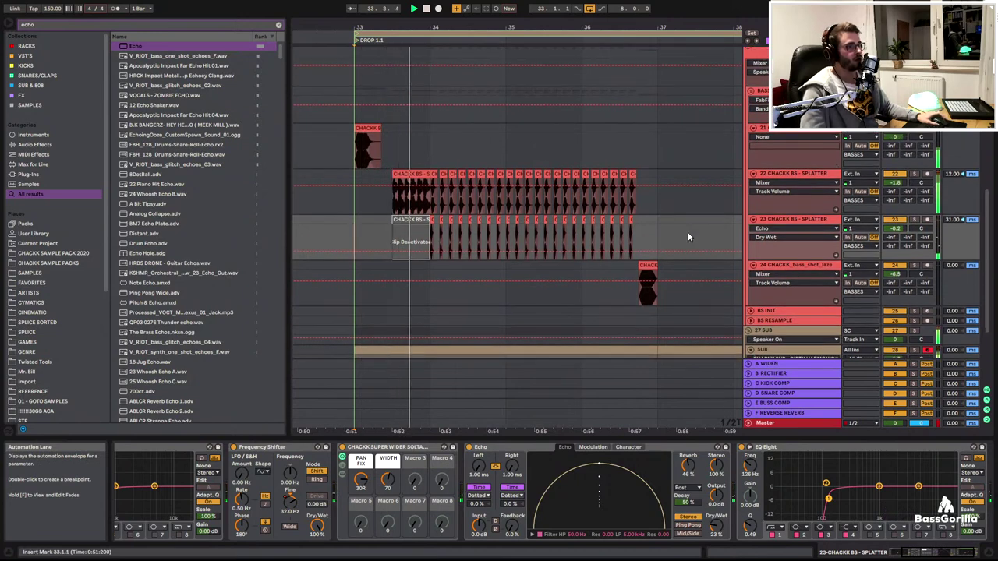
{"action": "mouse_move", "coordinate": [894, 229]}
{"action": "left_mouse_down"}
{"action": "mouse_move", "coordinate": [895, 213]}
{"action": "mouse_move", "coordinate": [895, 229]}
{"action": "left_mouse_up"}
{"action": "key", "text": "space"}
{"action": "left_click", "coordinate": [914, 219]}
Add FreeClip at the end of the duplicate SPLATTER track's chain and raise its input gain to about 9.9 dB
{"action": "key", "text": "ctrl+f"}
{"action": "type", "text": "freec"}
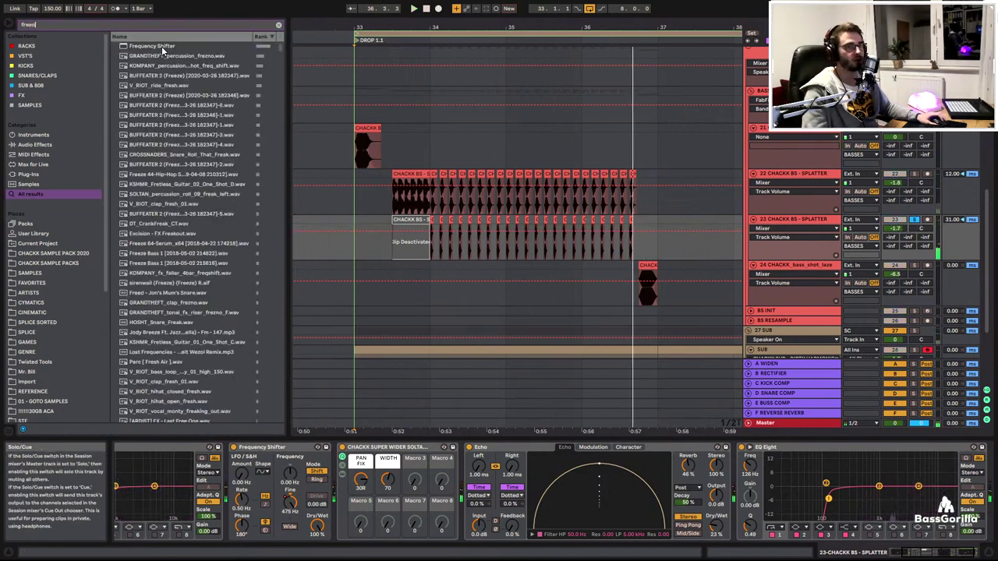
{"action": "key", "text": "Return"}
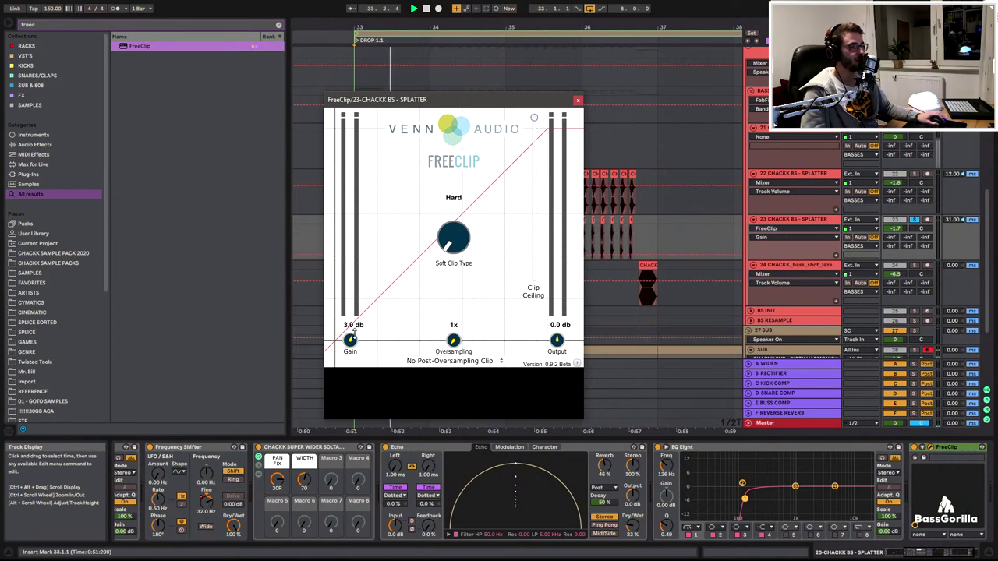
{"action": "left_click_drag", "start_coordinate": [354, 333], "coordinate": [356, 328]}
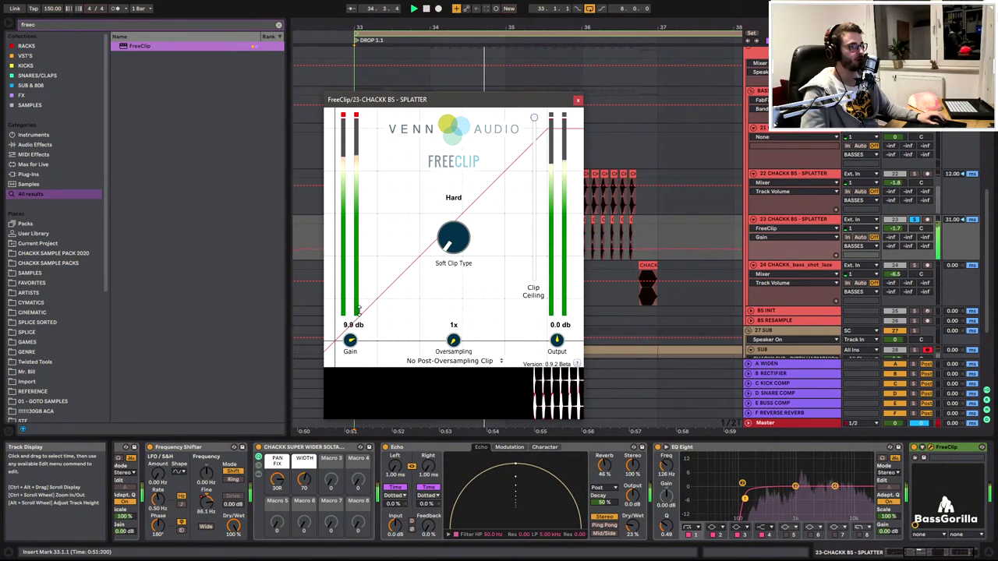
{"action": "scroll", "coordinate": [355, 321], "scroll_direction": "up", "scroll_amount": 3}
{"action": "left_click", "coordinate": [578, 101]}
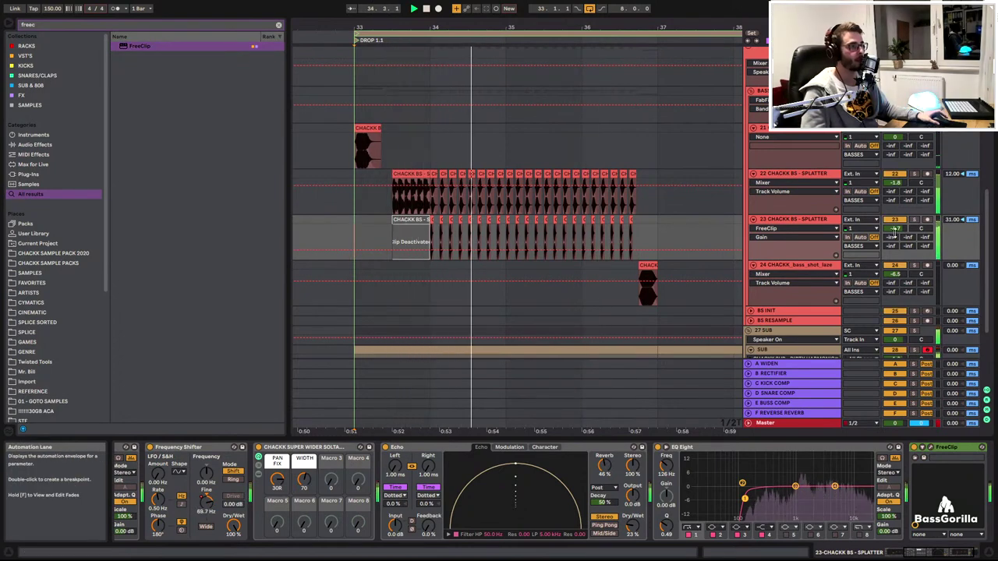
Set the duplicate SPLATTER track's volume to -3.2 dB and audition it with the other basses
{"action": "left_click_drag", "start_coordinate": [895, 231], "coordinate": [894, 247]}
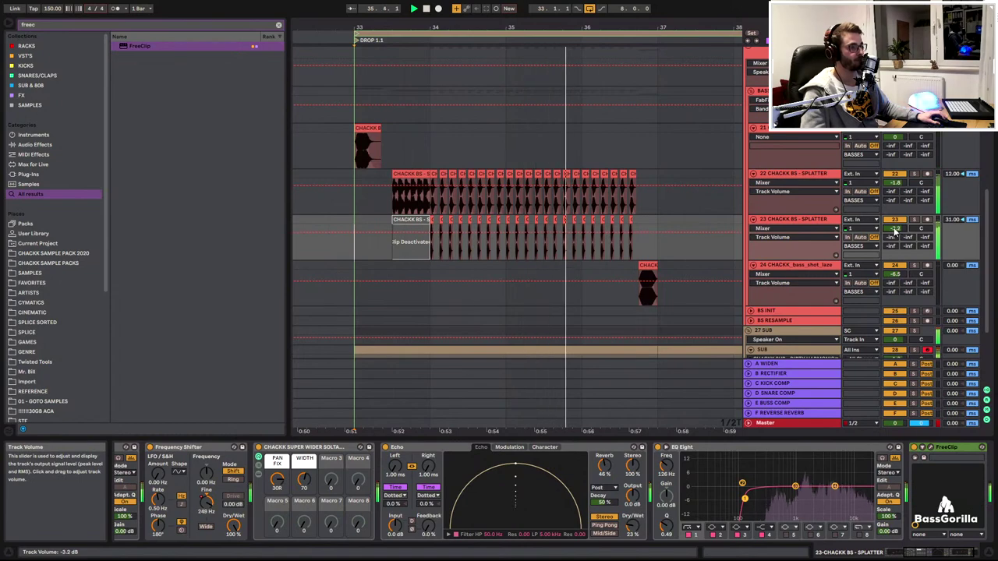
{"action": "scroll", "coordinate": [569, 248], "scroll_direction": "up", "scroll_amount": 3}
{"action": "scroll", "coordinate": [597, 227], "scroll_direction": "down", "scroll_amount": 4}
{"action": "scroll", "coordinate": [597, 228], "scroll_direction": "up", "scroll_amount": 4}
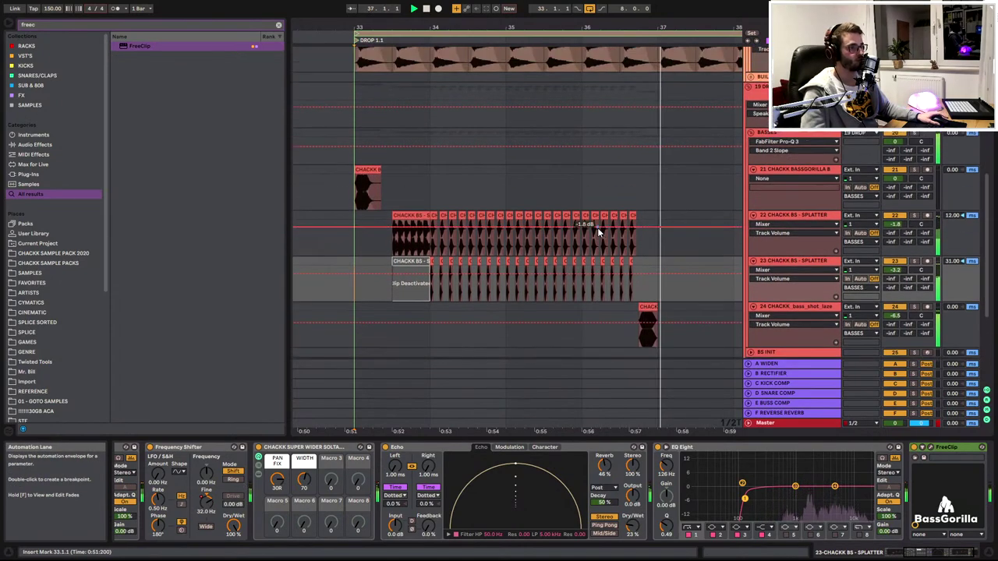
{"action": "scroll", "coordinate": [597, 228], "scroll_direction": "down", "scroll_amount": 2}
{"action": "scroll", "coordinate": [602, 226], "scroll_direction": "up", "scroll_amount": 6}
{"action": "key", "text": "space"}
Delete the final chops around 36.3 on both SPLATTER tracks, before the laser shot
{"action": "scroll", "coordinate": [634, 250], "scroll_direction": "down", "scroll_amount": 3}
{"action": "scroll", "coordinate": [635, 264], "scroll_direction": "up", "scroll_amount": 3}
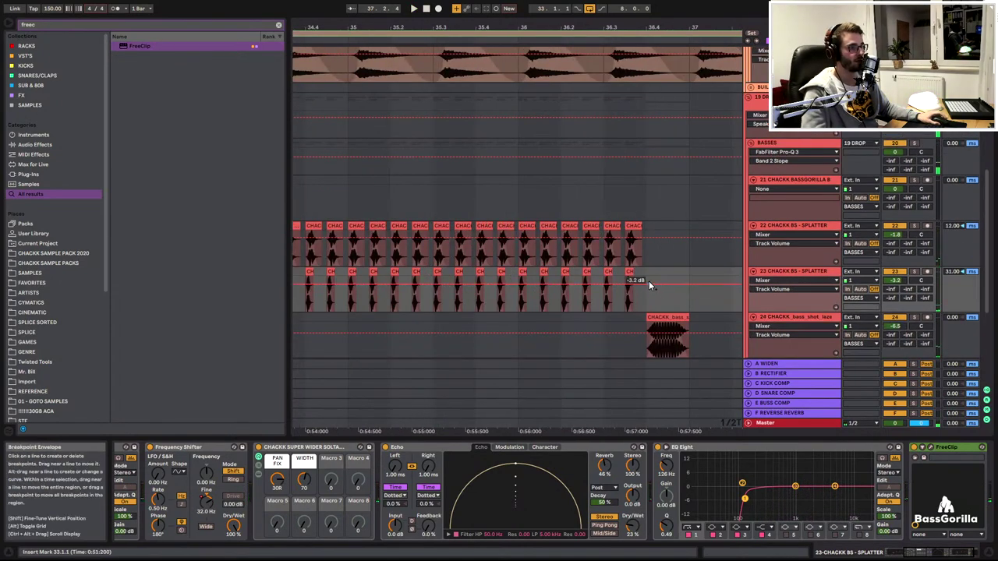
{"action": "left_click_drag", "start_coordinate": [634, 273], "coordinate": [601, 286]}
{"action": "key", "text": "ctrl+4"}
{"action": "key", "text": "Delete"}
Duplicate the four-bar bass phrase from bars 33 to 37 on tracks 21 to 24 so it repeats at bar 37
{"action": "left_click_drag", "start_coordinate": [646, 26], "coordinate": [646, 4]}
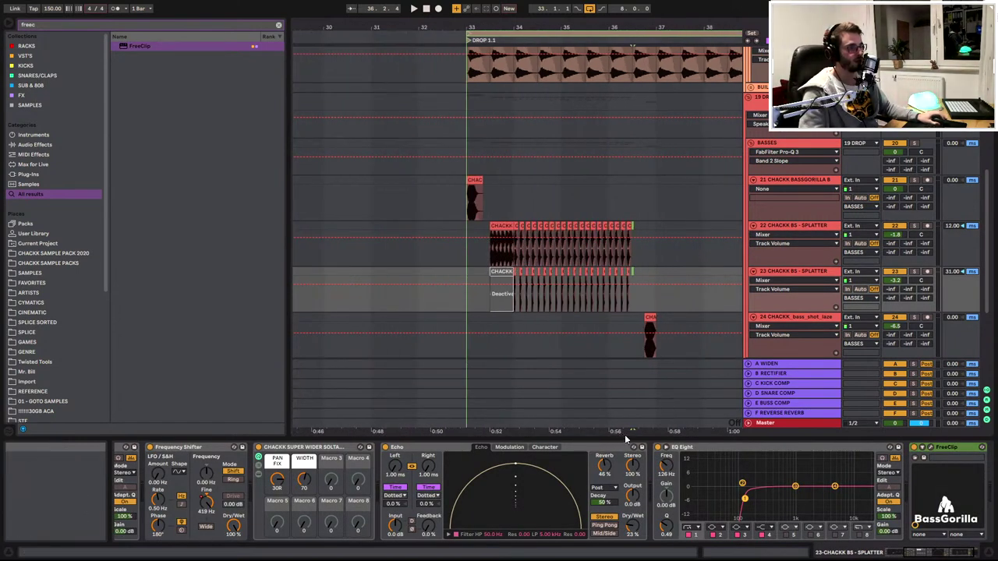
{"action": "left_click_drag", "start_coordinate": [628, 438], "coordinate": [633, 499]}
{"action": "scroll", "coordinate": [708, 366], "scroll_direction": "down", "scroll_amount": 4}
{"action": "scroll", "coordinate": [679, 307], "scroll_direction": "up", "scroll_amount": 3}
{"action": "scroll", "coordinate": [587, 285], "scroll_direction": "up", "scroll_amount": 3}
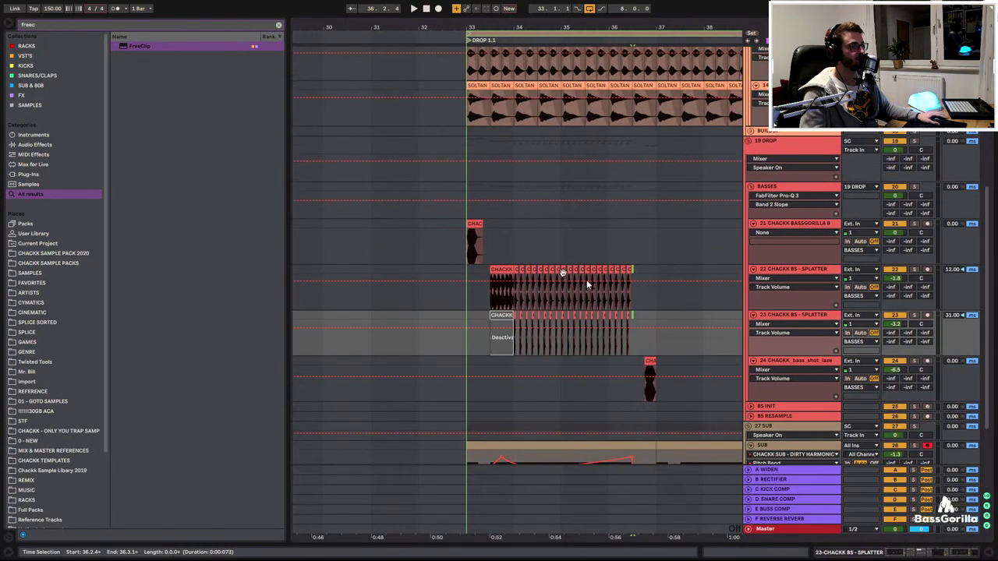
{"action": "left_click", "coordinate": [472, 232]}
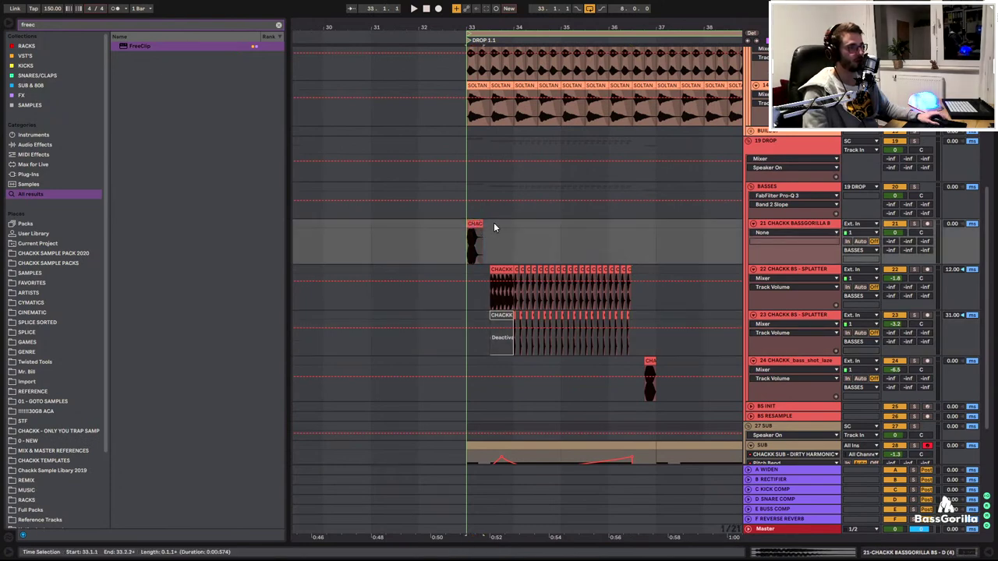
{"action": "left_click", "coordinate": [677, 358], "text": "shift"}
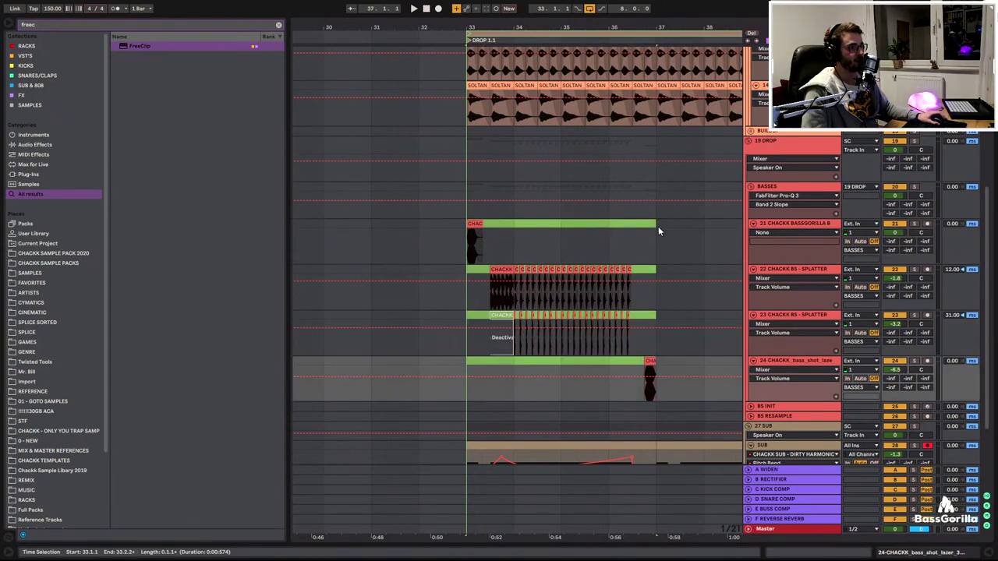
{"action": "key", "text": "ctrl+d"}
Duplicate the eight bars of bass clips on tracks 21 to 24 from DROP 1.1 into DROP 1.2 at bar 41
{"action": "left_click_drag", "start_coordinate": [466, 25], "coordinate": [507, 6]}
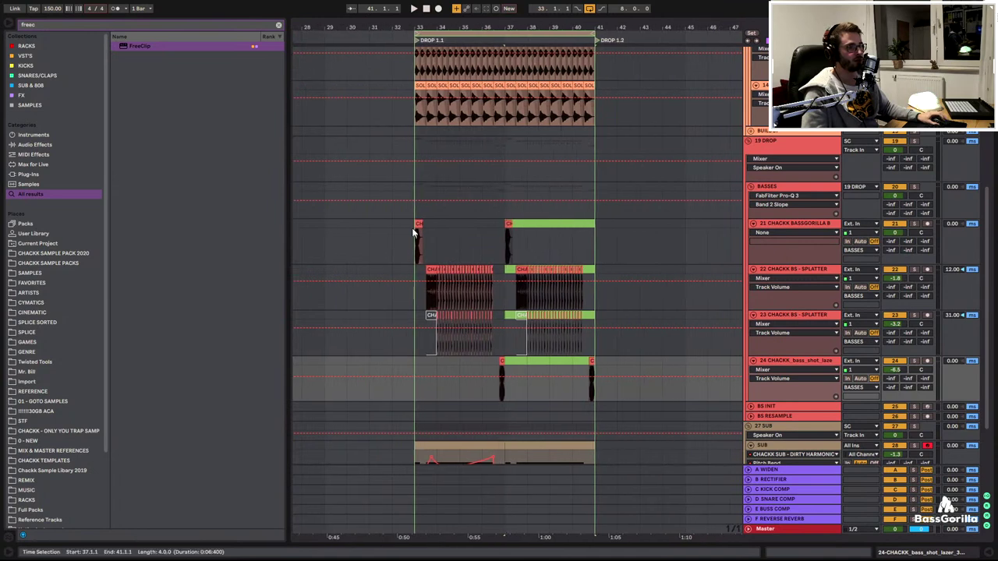
{"action": "left_click", "coordinate": [417, 225]}
{"action": "scroll", "coordinate": [613, 346], "scroll_direction": "down", "scroll_amount": 1}
{"action": "left_click", "coordinate": [592, 330], "text": "shift"}
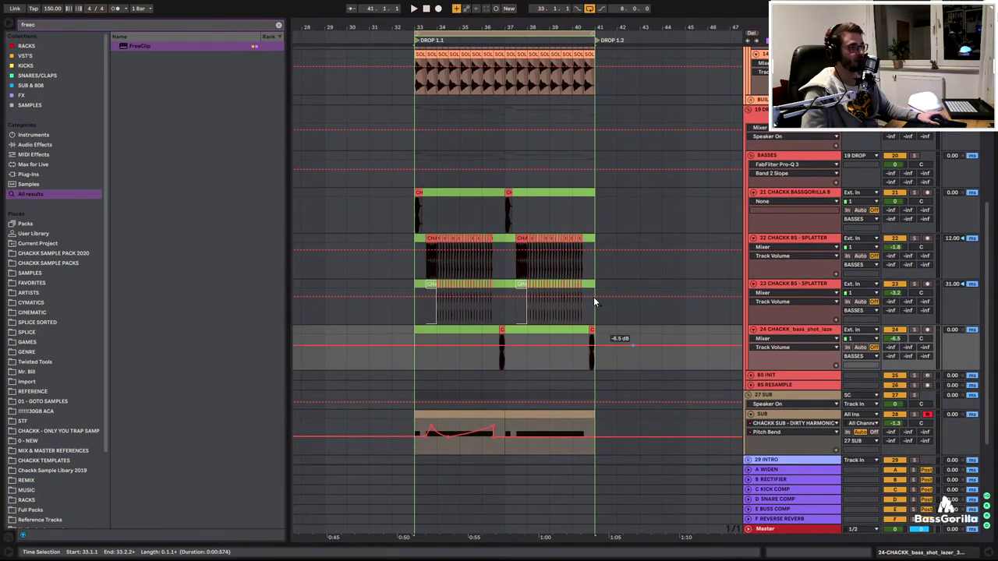
{"action": "key", "text": "ctrl+d"}
Duplicate the crash and both ride tracks' clips from DROP 1.1 into DROP 1.2, bars 41 to 49
{"action": "scroll", "coordinate": [550, 188], "scroll_direction": "up", "scroll_amount": 3}
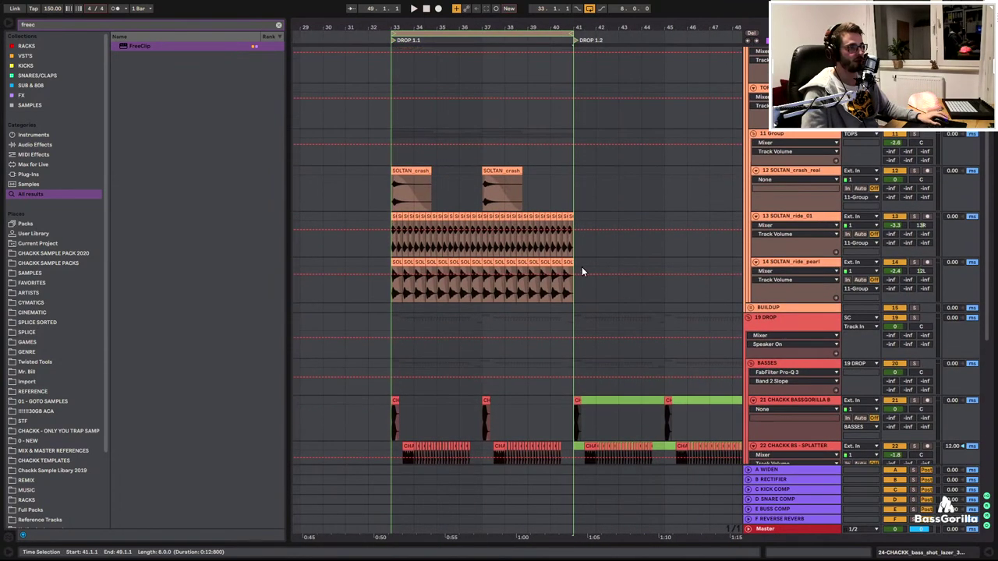
{"action": "left_click_drag", "start_coordinate": [573, 289], "coordinate": [396, 173]}
{"action": "key", "text": "ctrl+d"}
{"action": "scroll", "coordinate": [536, 150], "scroll_direction": "up", "scroll_amount": 3}
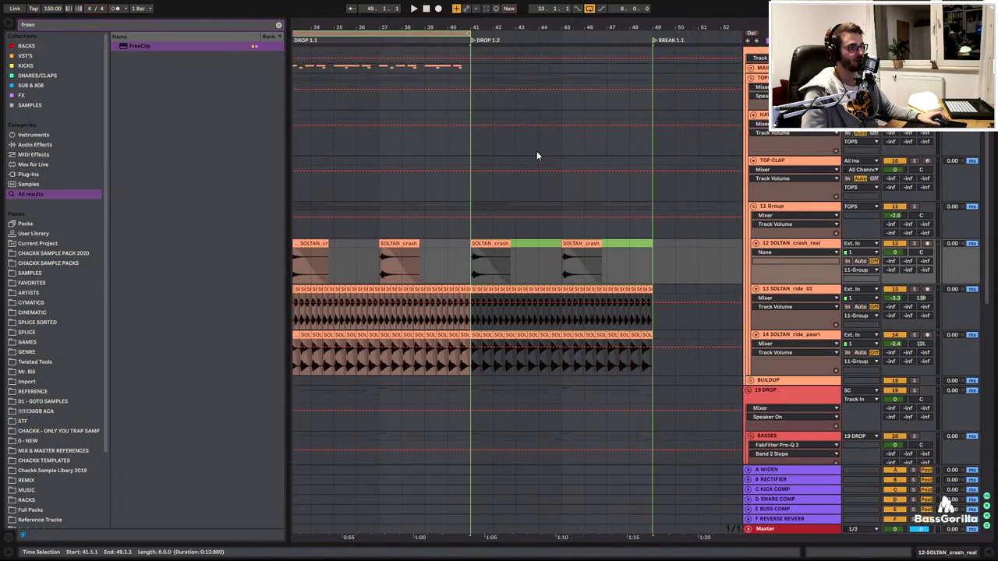
Duplicate the MAIN drum pattern from bars 33 to 41 into DROP 1.2 and save the set
{"action": "left_click_drag", "start_coordinate": [406, 29], "coordinate": [575, 28]}
{"action": "left_click_drag", "start_coordinate": [471, 95], "coordinate": [650, 104]}
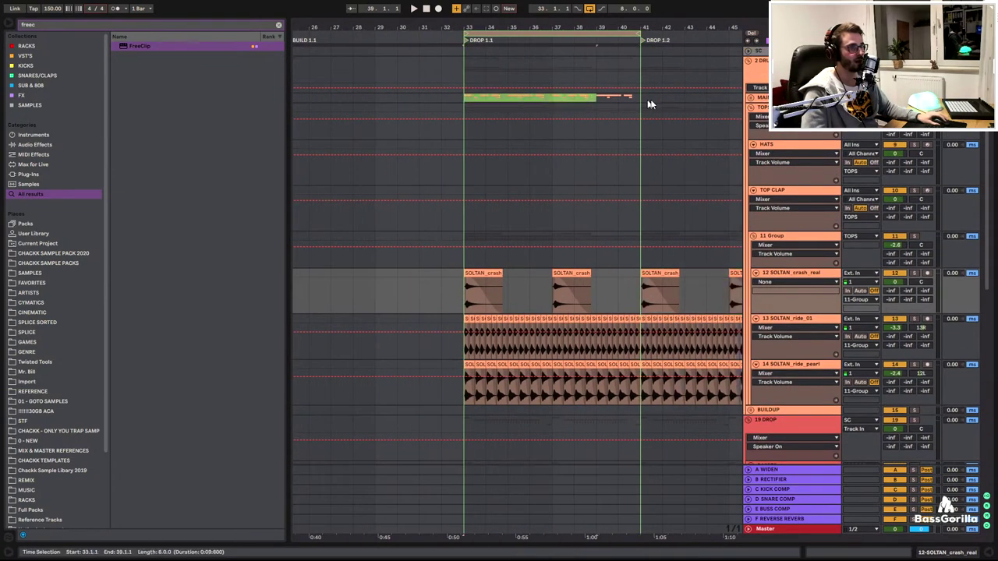
{"action": "key", "text": "ctrl+d"}
{"action": "key", "text": "ctrl+s"}
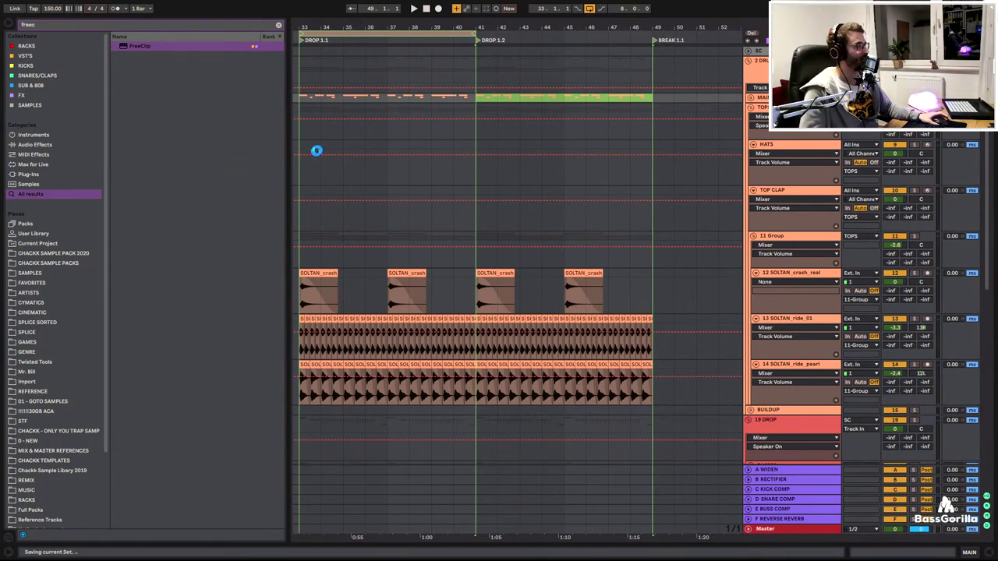
Collapse the drum group, expand the INTRO group, and show the devices of its BLANK track
{"action": "left_click_drag", "start_coordinate": [412, 26], "coordinate": [625, 17]}
{"action": "scroll", "coordinate": [675, 292], "scroll_direction": "down", "scroll_amount": 6}
{"action": "scroll", "coordinate": [706, 270], "scroll_direction": "up", "scroll_amount": 10}
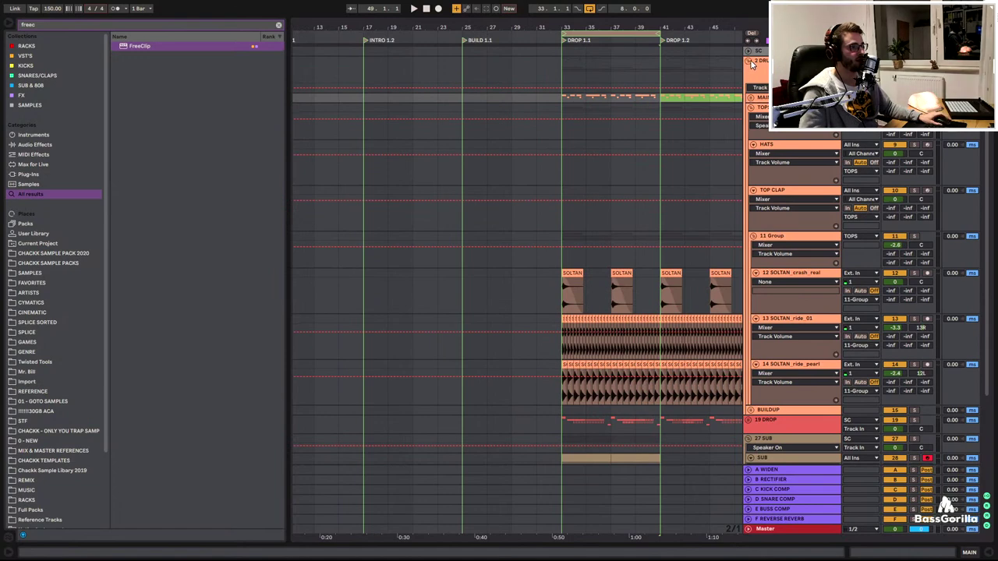
{"action": "left_click", "coordinate": [748, 61]}
{"action": "left_click", "coordinate": [749, 172]}
{"action": "double_click", "coordinate": [765, 208]}
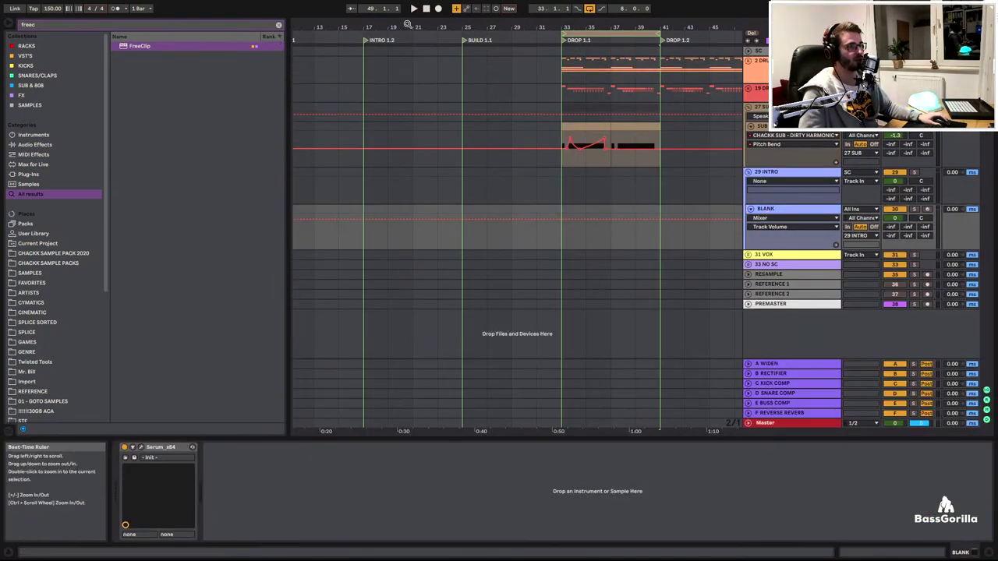
Create an eight-bar MIDI clip at INTRO 1.1 on the BLANK track and add a D#1 note at its start
{"action": "left_click_drag", "start_coordinate": [407, 27], "coordinate": [541, 29]}
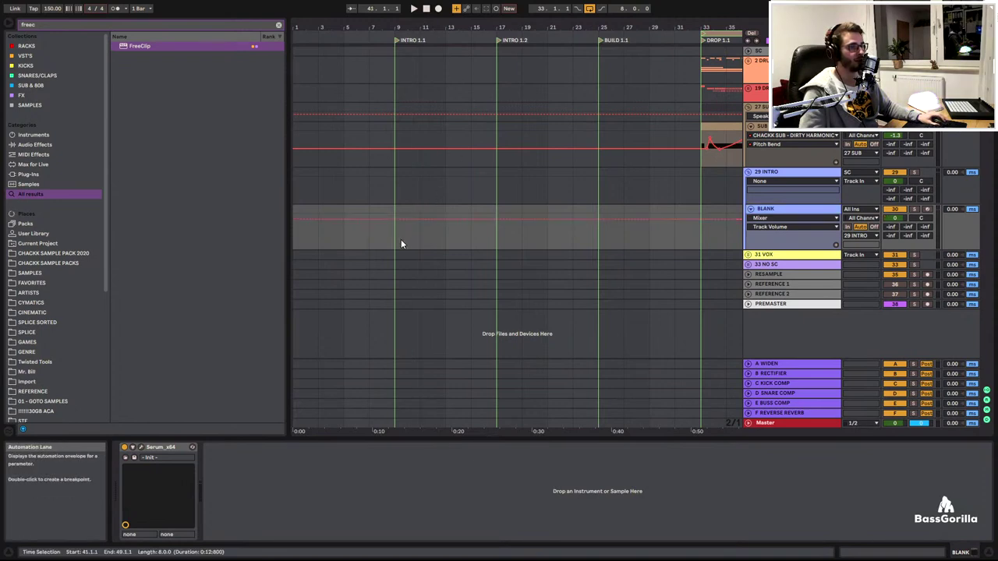
{"action": "left_click_drag", "start_coordinate": [401, 239], "coordinate": [498, 224]}
{"action": "key", "text": "ctrl+shift+m"}
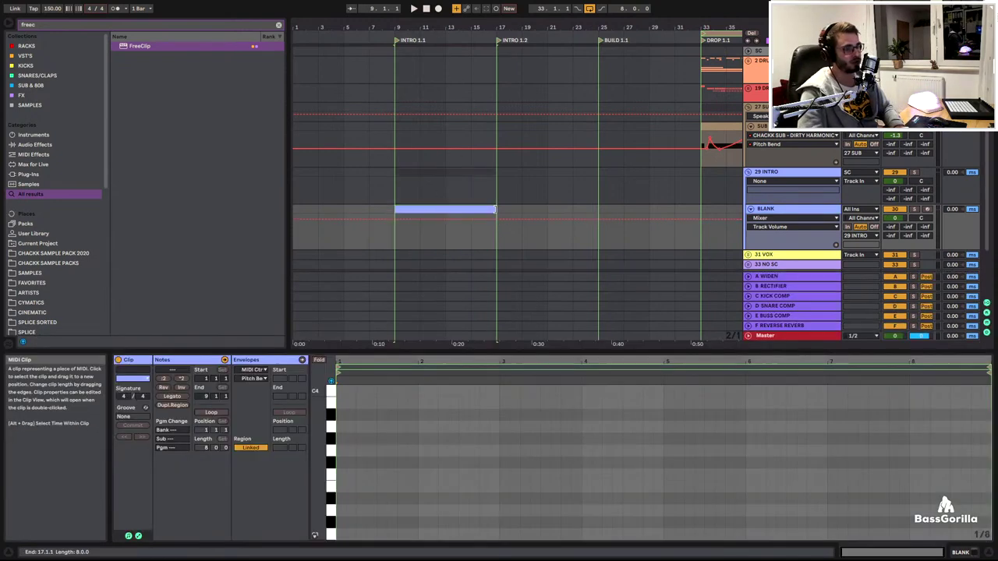
{"action": "scroll", "coordinate": [443, 471], "scroll_direction": "down", "scroll_amount": 6}
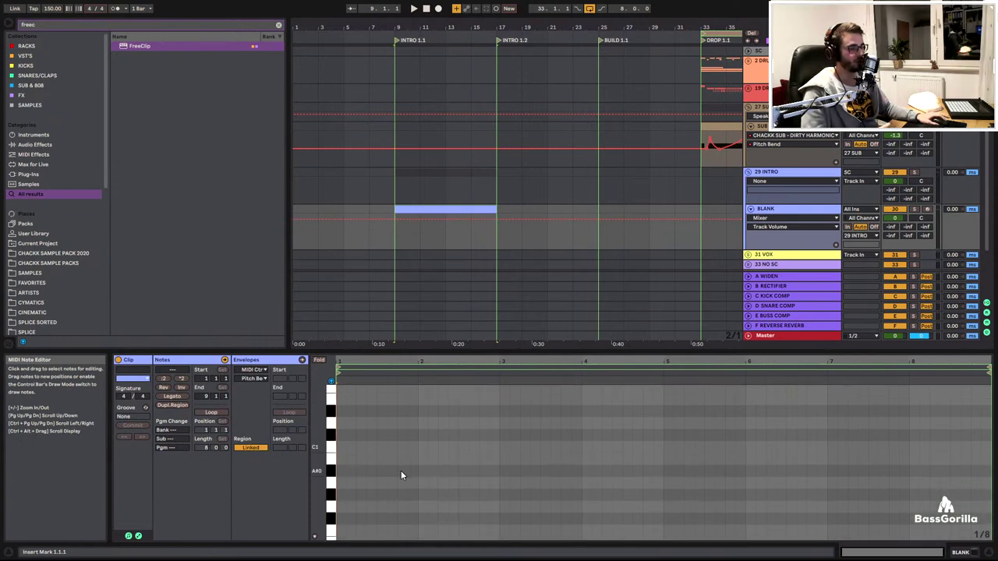
{"action": "scroll", "coordinate": [340, 474], "scroll_direction": "up", "scroll_amount": 4}
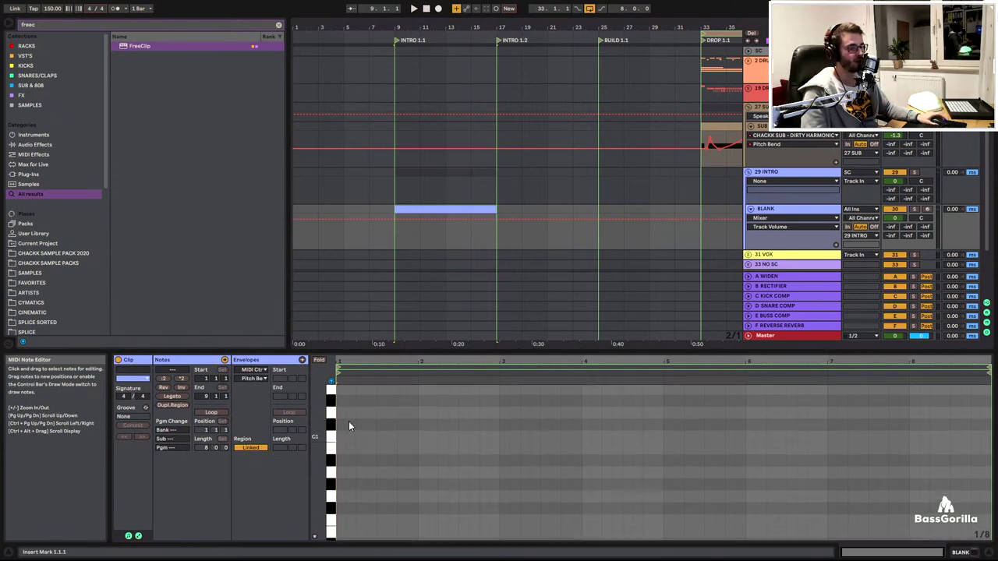
{"action": "double_click", "coordinate": [340, 421]}
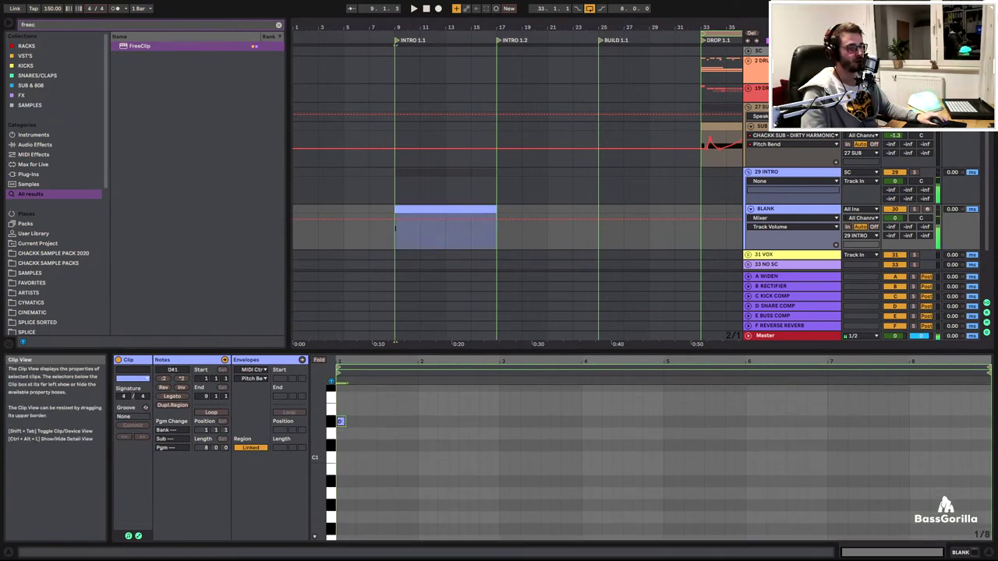
Open Serum on the BLANK track, set OSC A's unison to 16 voices, and enable the MG Low 12 filter
{"action": "double_click", "coordinate": [761, 215]}
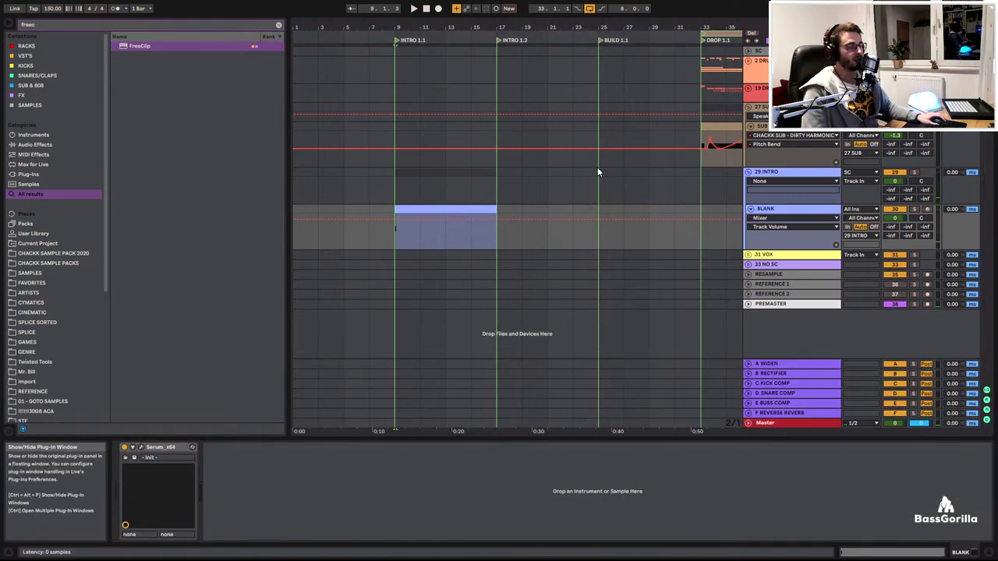
{"action": "left_click", "coordinate": [142, 451]}
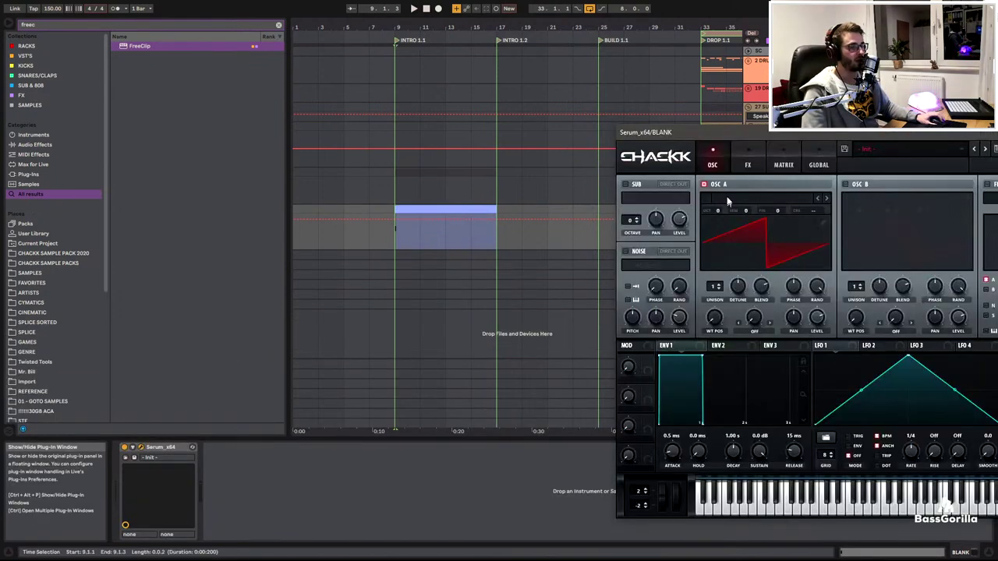
{"action": "left_click_drag", "start_coordinate": [737, 123], "coordinate": [304, 281]}
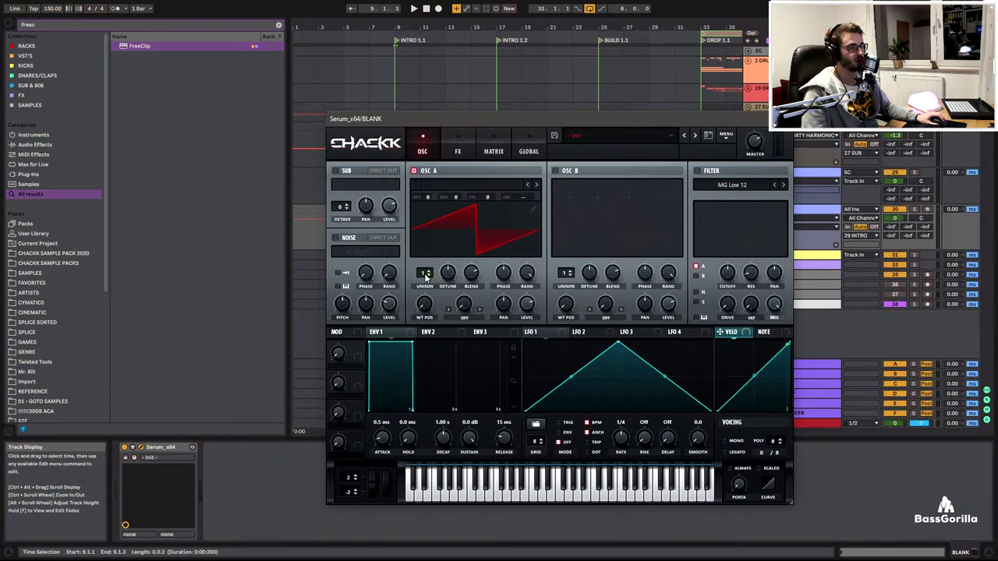
{"action": "left_click_drag", "start_coordinate": [426, 277], "coordinate": [432, 200]}
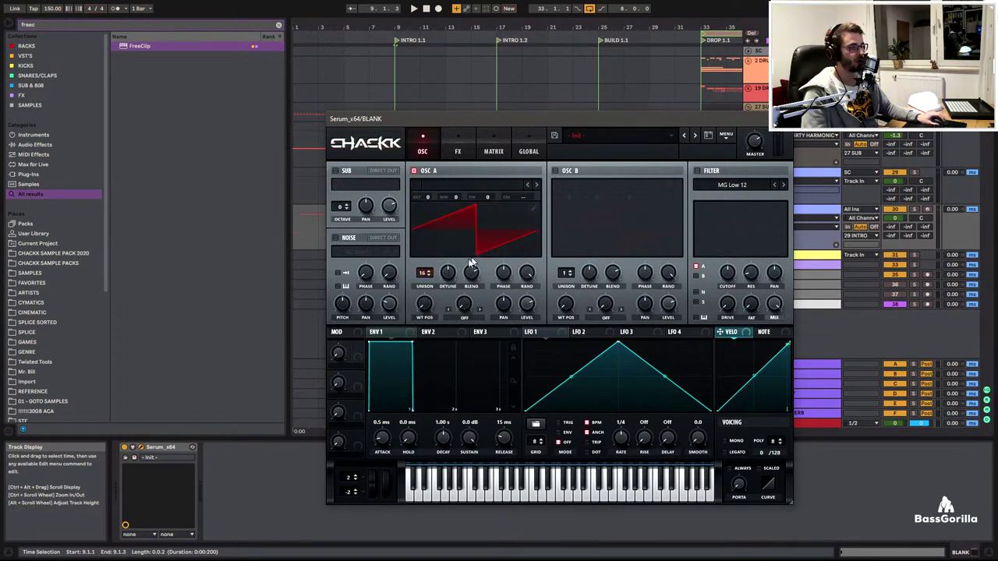
{"action": "left_click", "coordinate": [702, 170]}
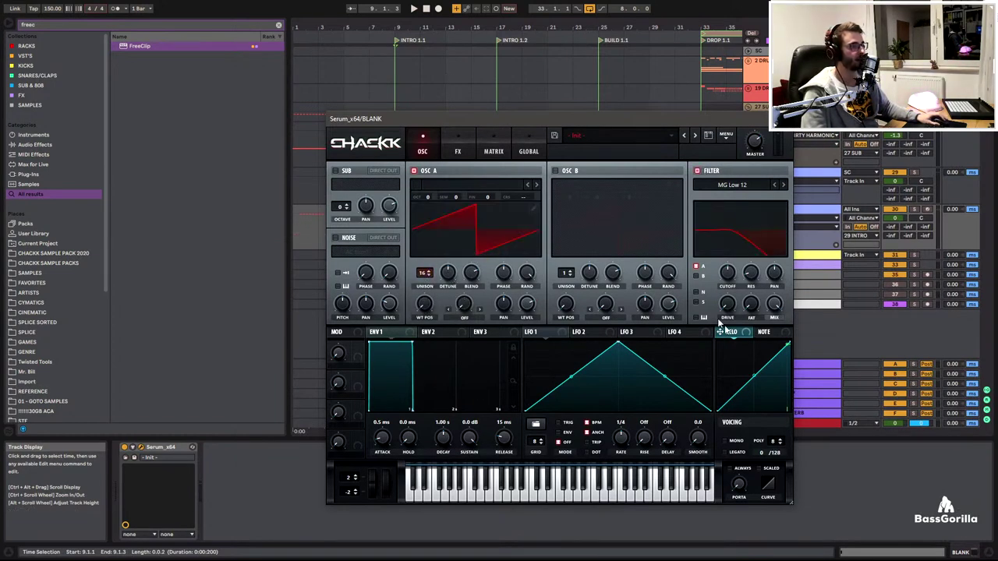
In the BLANK track's INTRO 1.1 clip, lengthen the D#1 note to two bars and transpose it to D#0
{"action": "left_click", "coordinate": [782, 119]}
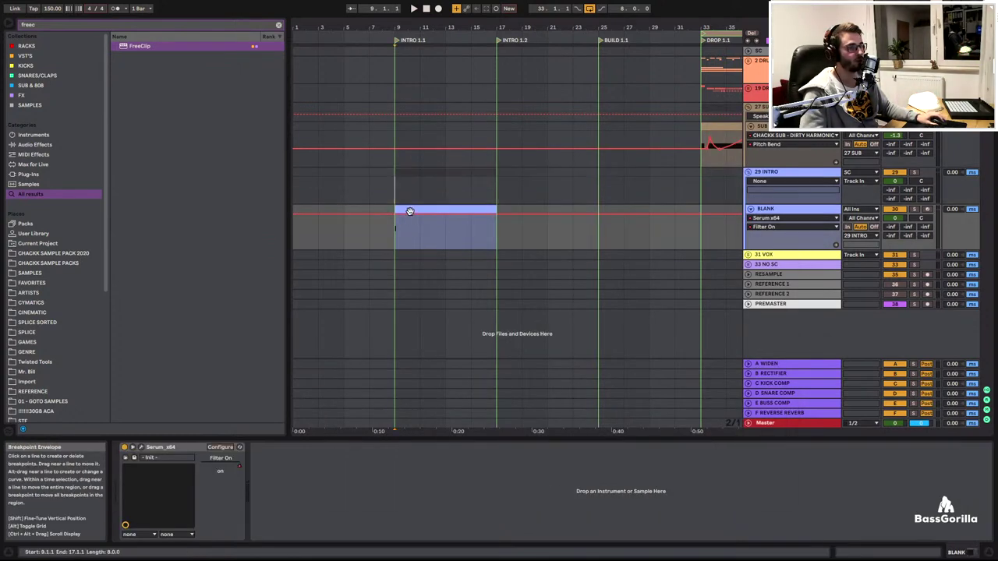
{"action": "double_click", "coordinate": [409, 208]}
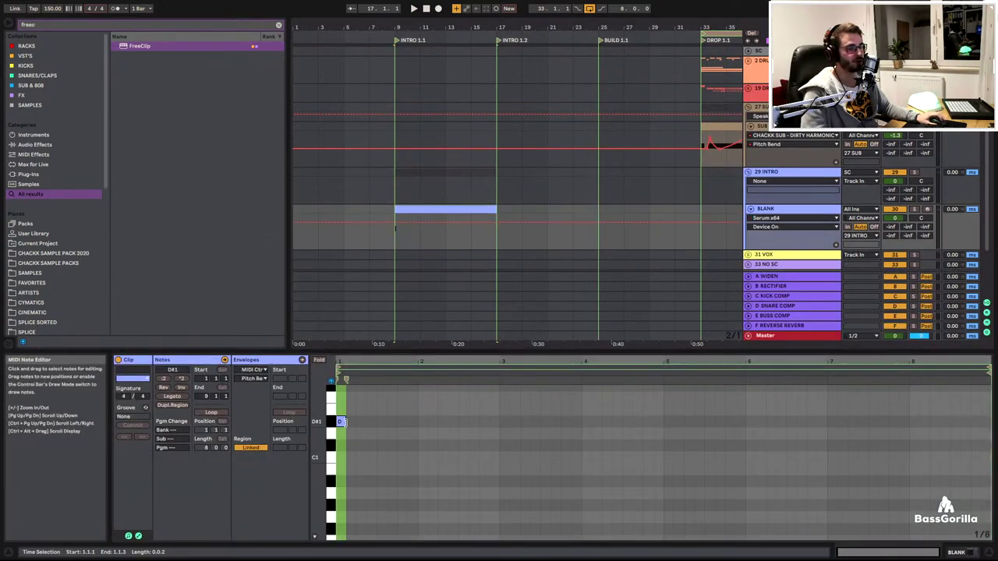
{"action": "left_click_drag", "start_coordinate": [343, 422], "coordinate": [498, 422]}
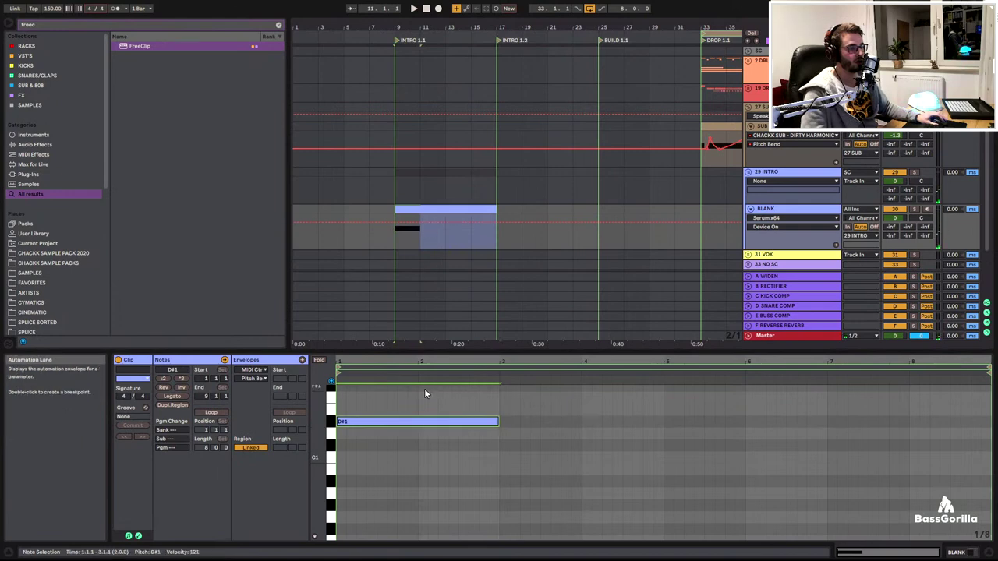
{"action": "key", "text": "shift+Down"}
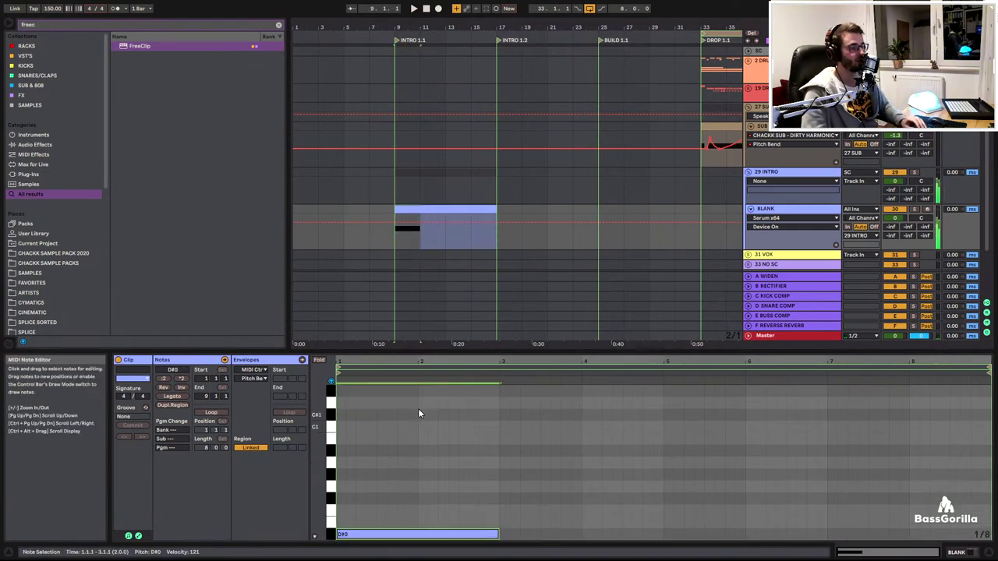
Solo the BLANK track and audition the D#0 note
{"action": "left_click", "coordinate": [914, 208]}
{"action": "key", "text": "space"}
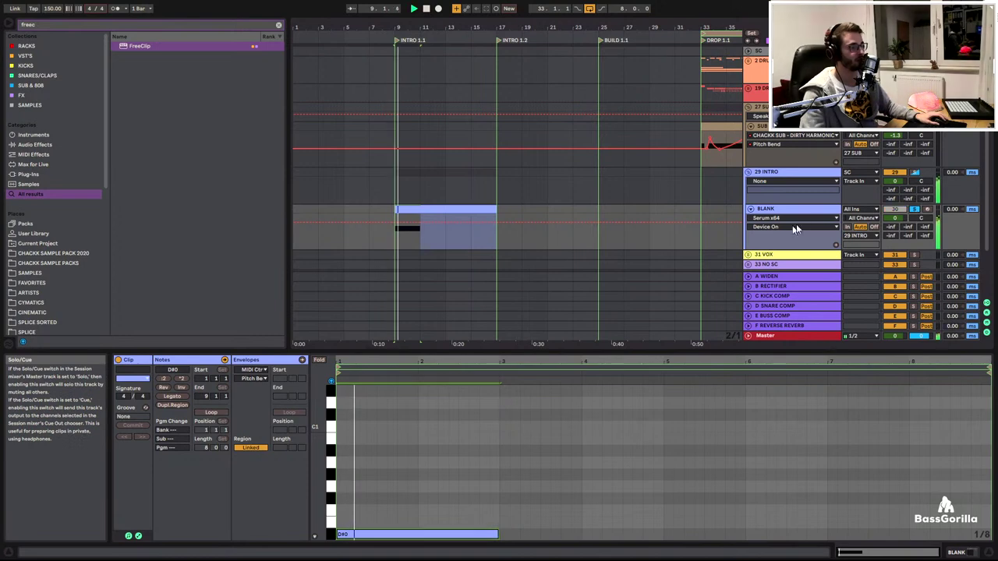
{"action": "left_click", "coordinate": [793, 209]}
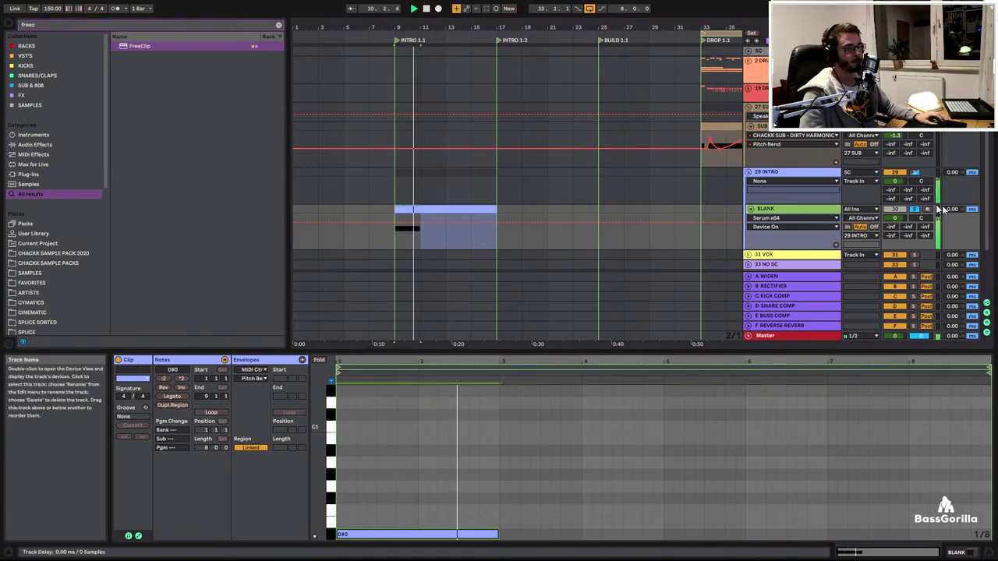
{"action": "key", "text": "space"}
In the BLANK track's Serum, set OSC A's unison detune to about 0.23 and lower the filter cutoff
{"action": "left_click", "coordinate": [764, 211]}
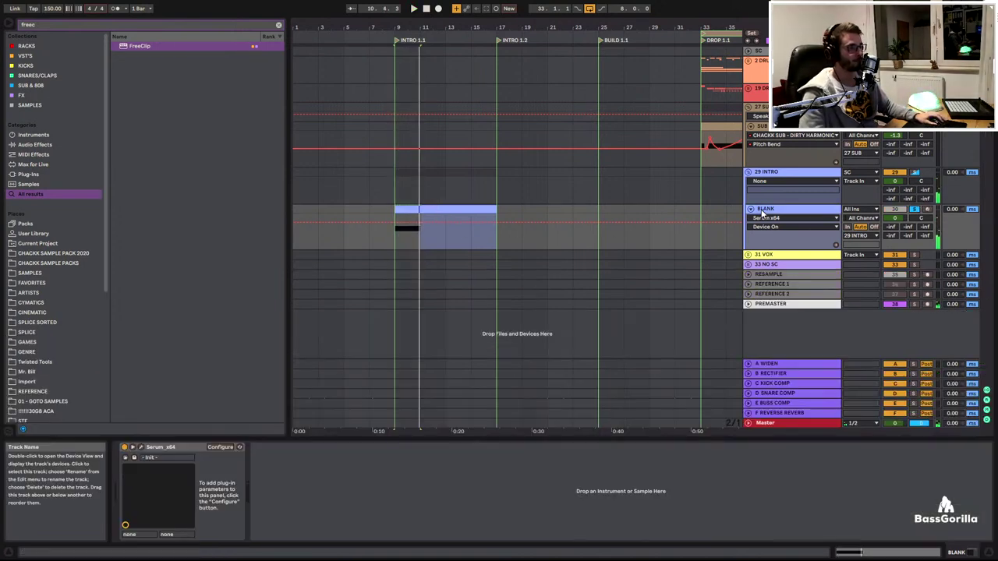
{"action": "left_click", "coordinate": [143, 457]}
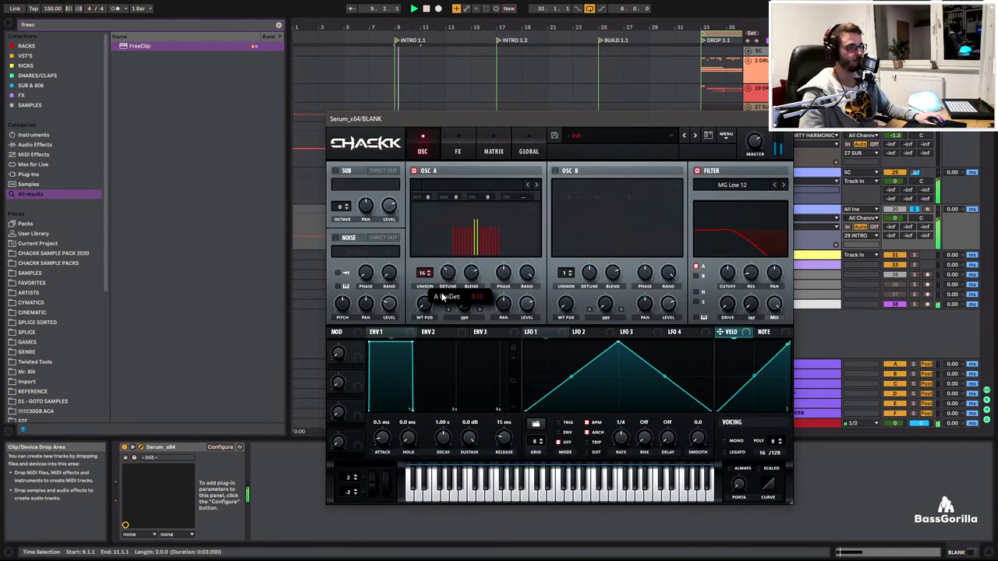
{"action": "left_click_drag", "start_coordinate": [450, 266], "coordinate": [448, 276]}
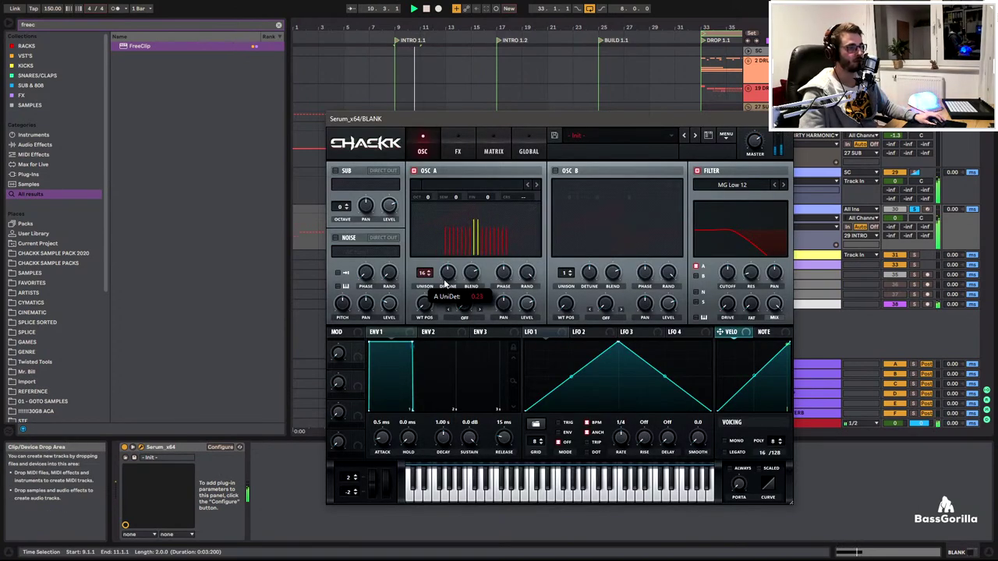
{"action": "left_click_drag", "start_coordinate": [725, 273], "coordinate": [721, 292]}
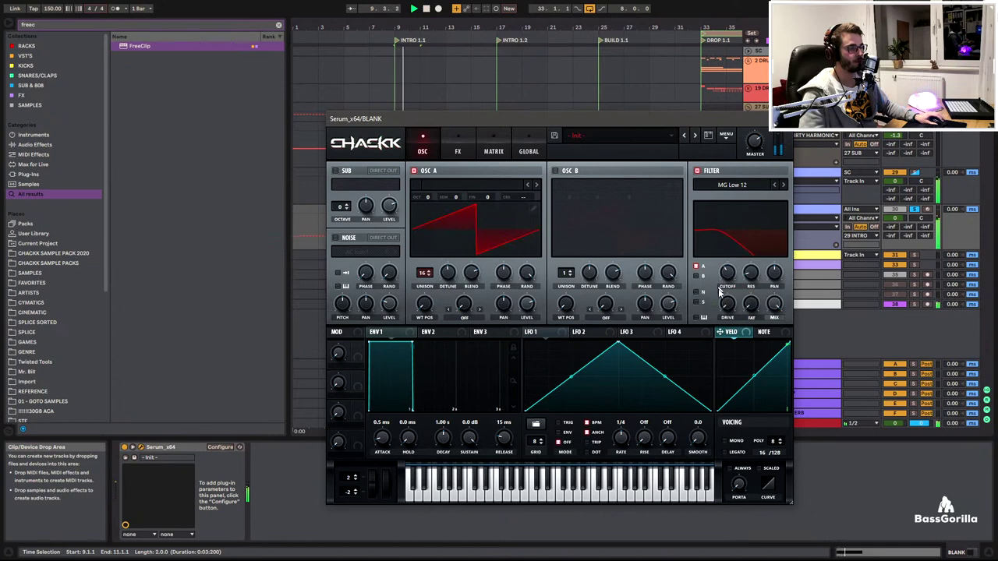
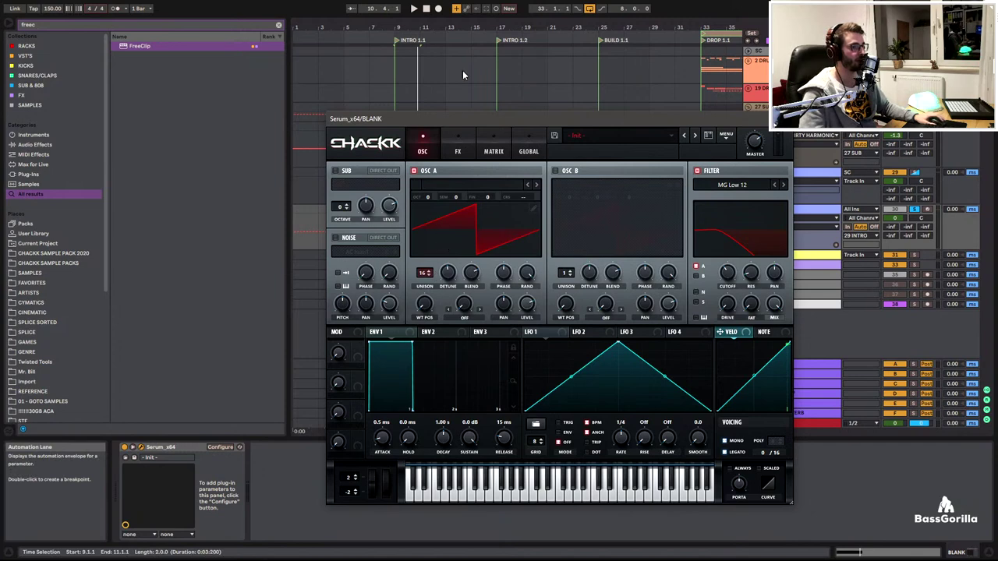
{"action": "left_click", "coordinate": [457, 151]}
{"action": "left_click", "coordinate": [339, 188]}
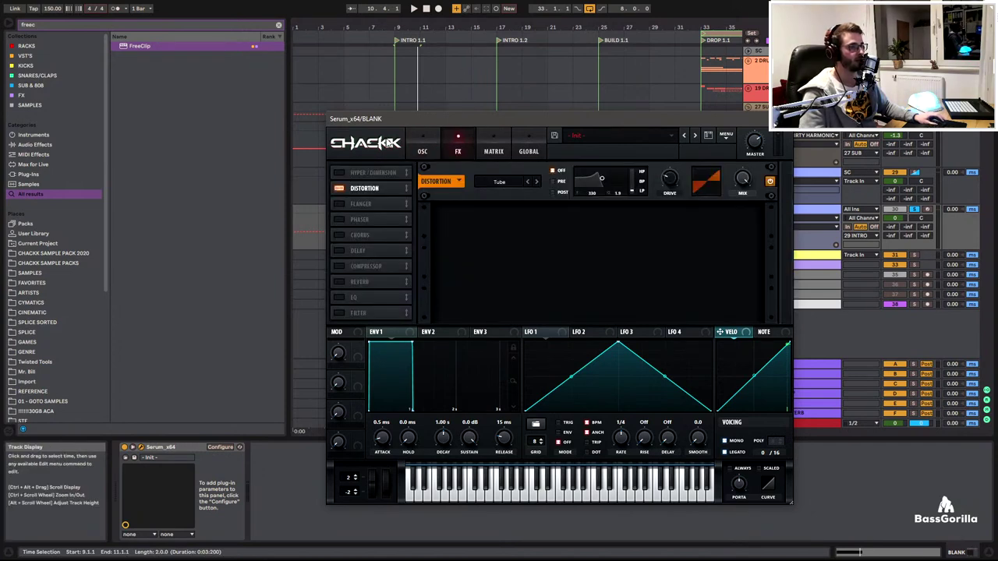
{"action": "left_click", "coordinate": [359, 192]}
Enable Serum's sub oscillator with direct out and set its level to 100%
{"action": "left_click", "coordinate": [421, 149]}
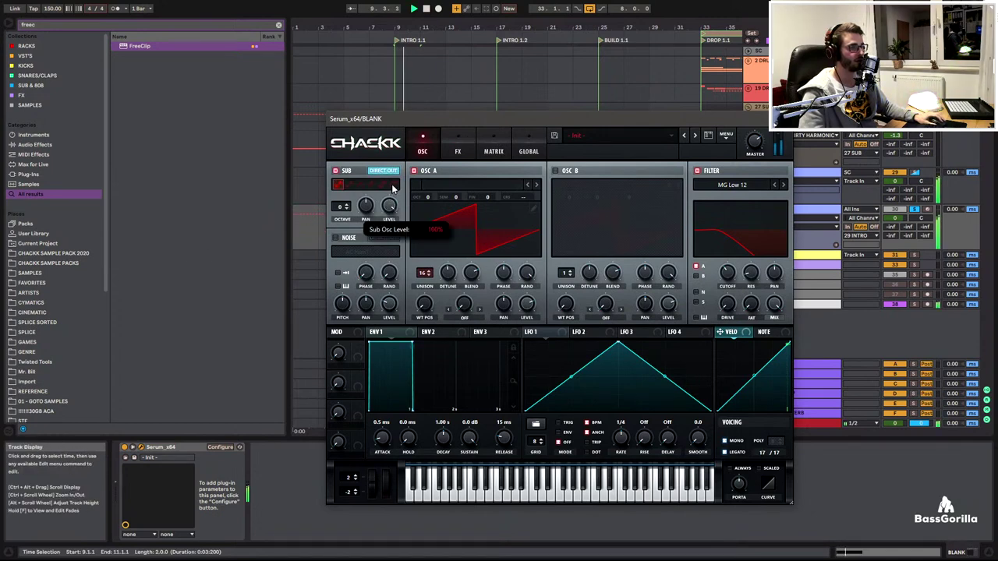
{"action": "left_click", "coordinate": [458, 156]}
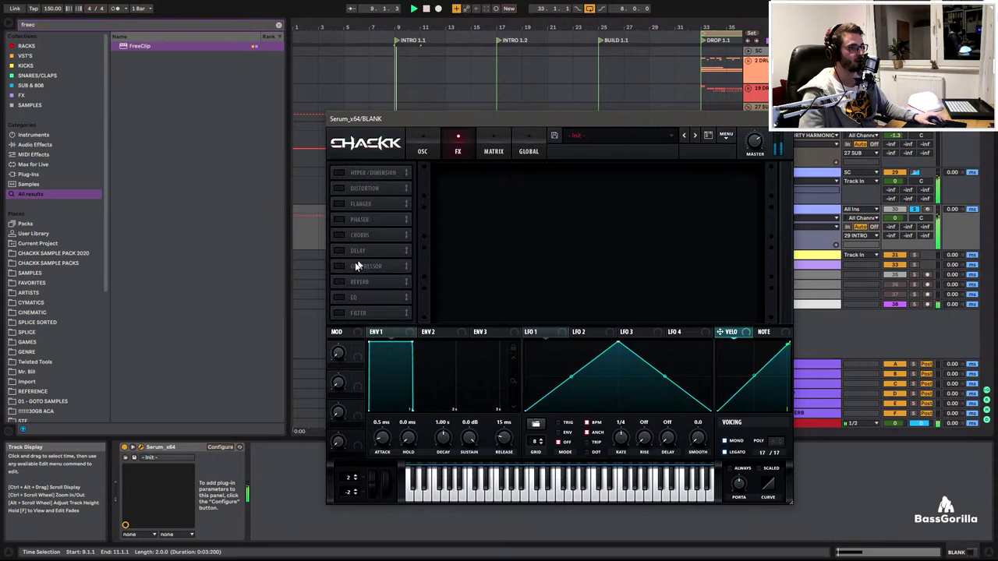
Search the browser for "pro q vst" and add FabFilter Pro-Q 3 after Serum on the BLANK track
{"action": "key", "text": "ctrl+f"}
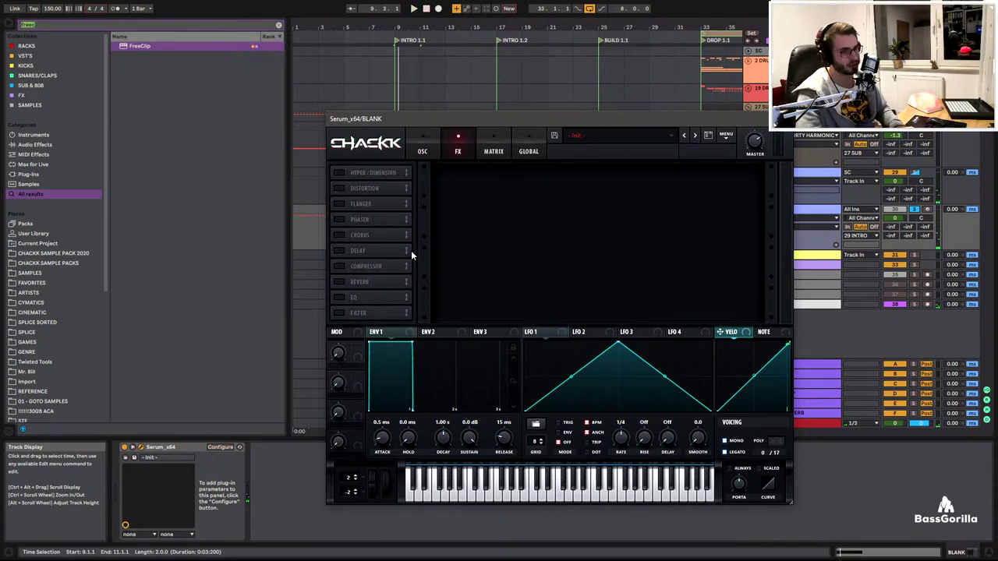
{"action": "type", "text": "pro"}
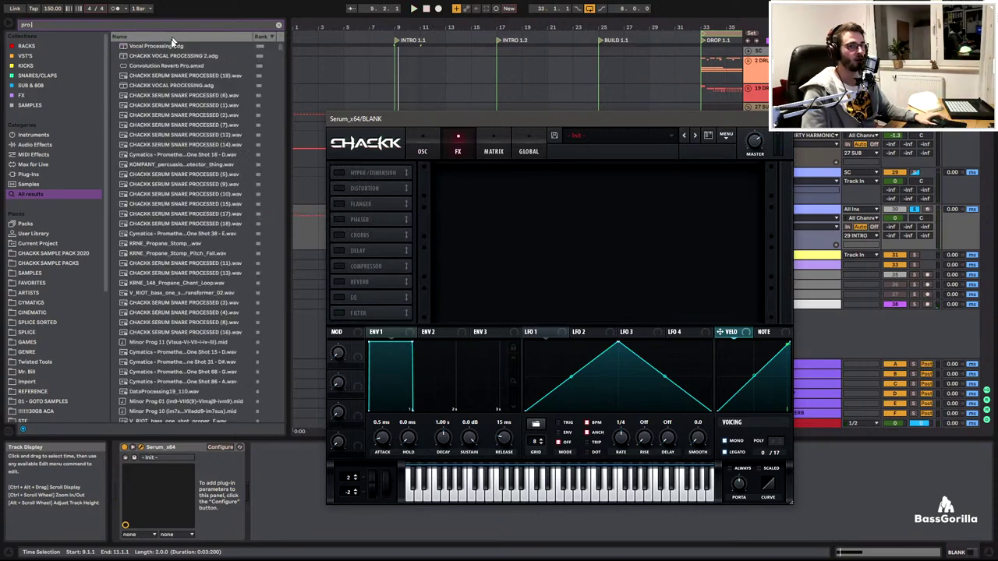
{"action": "type", "text": " q v"}
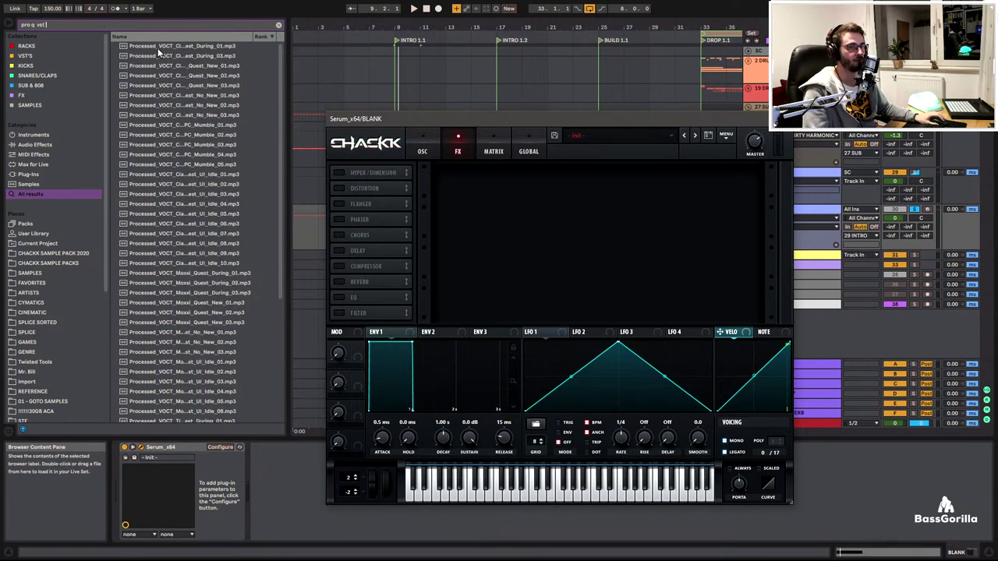
{"action": "type", "text": "st"}
{"action": "double_click", "coordinate": [153, 46]}
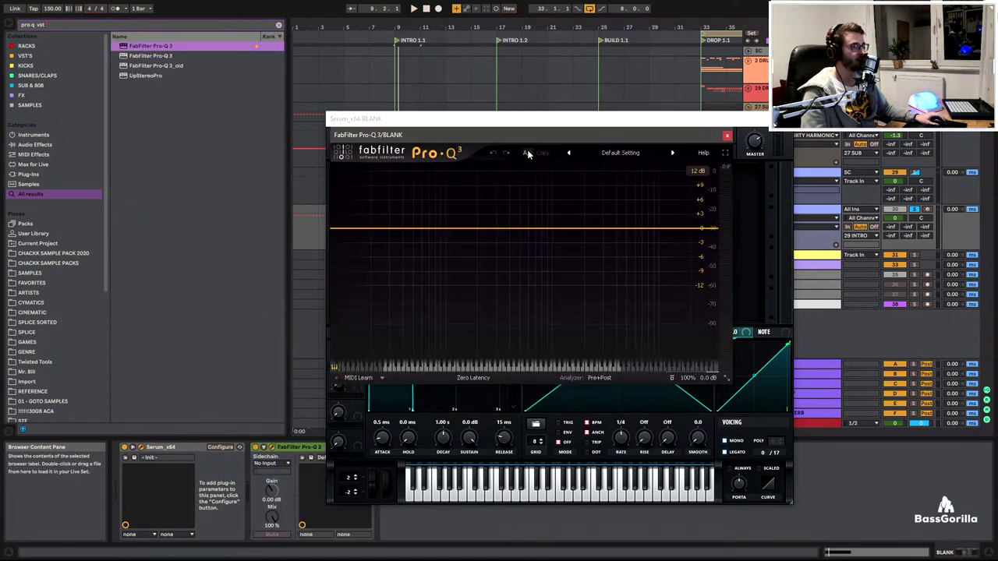
Load Pro-Q 3's Cut Low Side preset, audition it during playback, and close the equalizer window
{"action": "left_click", "coordinate": [619, 153]}
{"action": "mouse_move", "coordinate": [622, 178]}
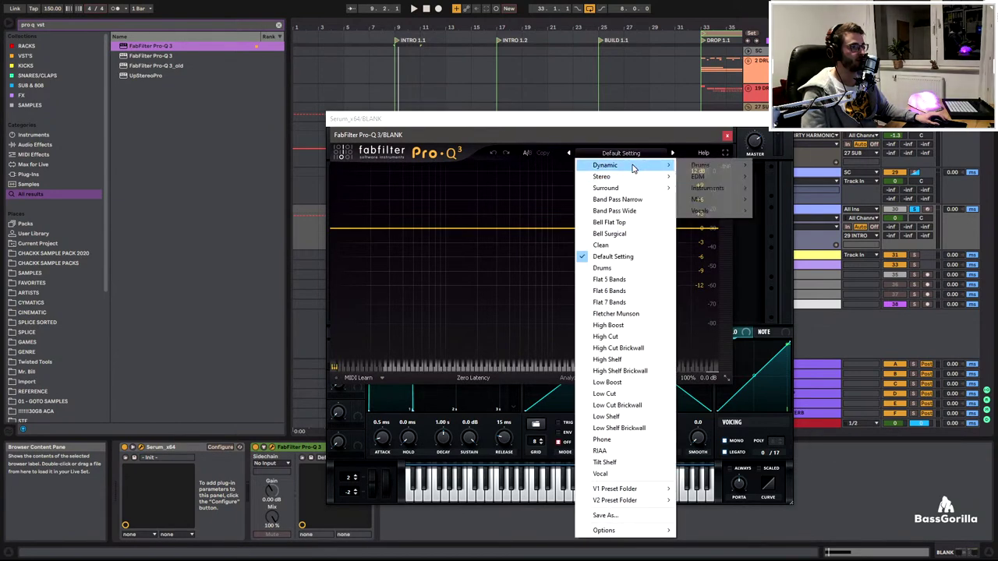
{"action": "left_click", "coordinate": [708, 188]}
{"action": "key", "text": "space"}
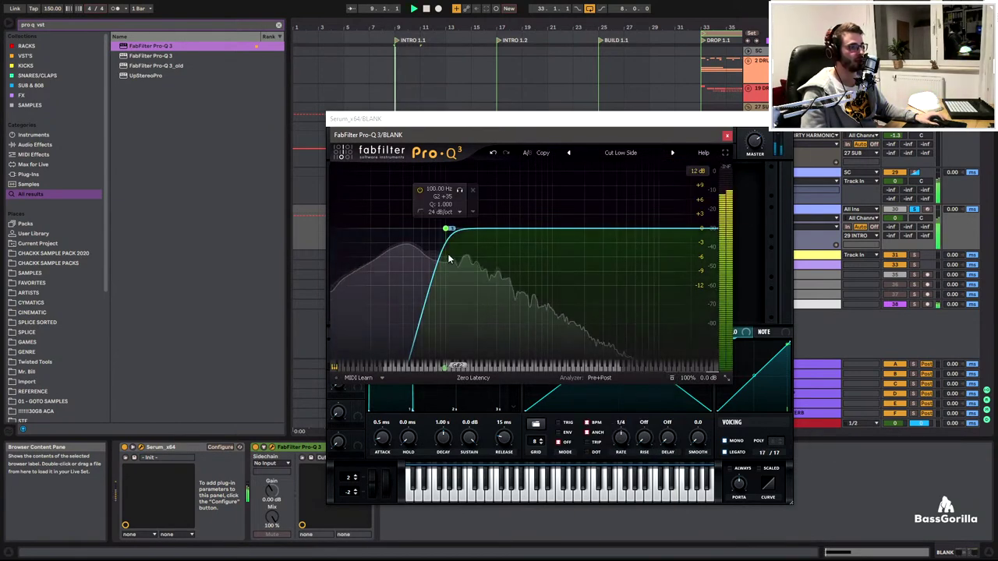
{"action": "left_click", "coordinate": [728, 137]}
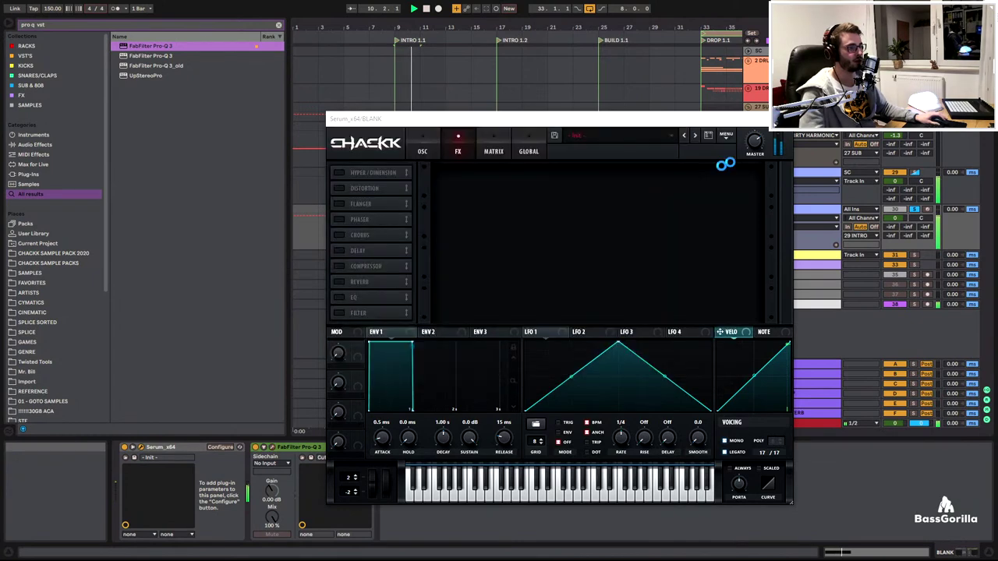
In Serum's effects, enable Tube distortion with increased drive and a multiband compressor
{"action": "left_click", "coordinate": [340, 173]}
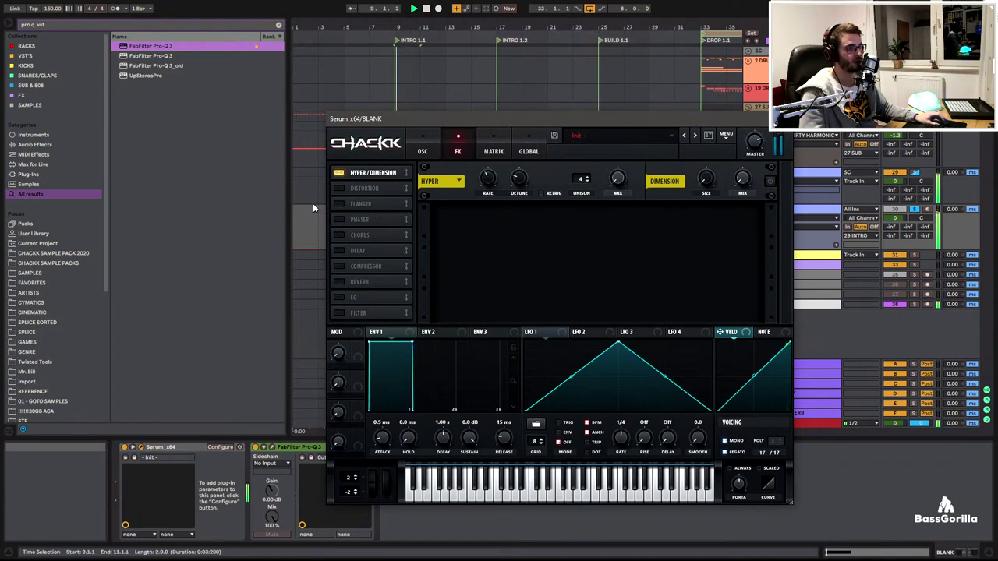
{"action": "left_click", "coordinate": [338, 187]}
{"action": "left_click", "coordinate": [340, 173]}
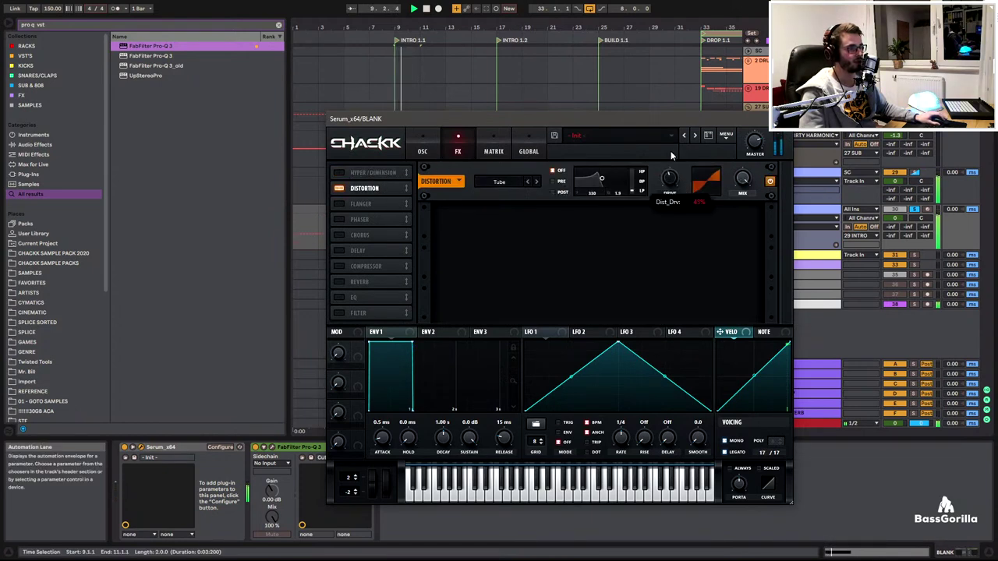
{"action": "left_click", "coordinate": [338, 266]}
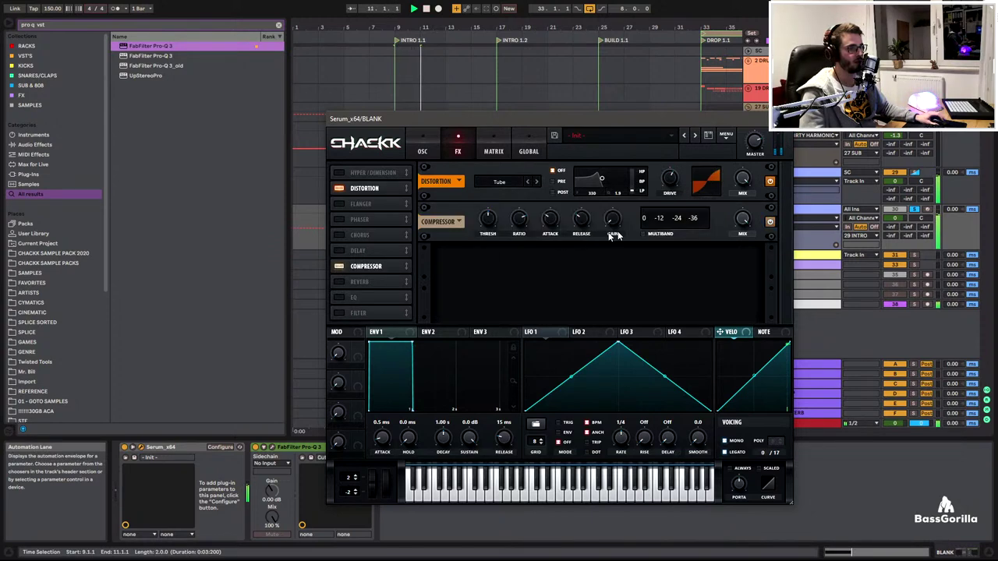
Enable the filter in Serum's effects with the Cmb + type, and adjust the master volume
{"action": "left_click", "coordinate": [339, 313]}
{"action": "left_click", "coordinate": [506, 265]}
{"action": "mouse_move", "coordinate": [504, 312]}
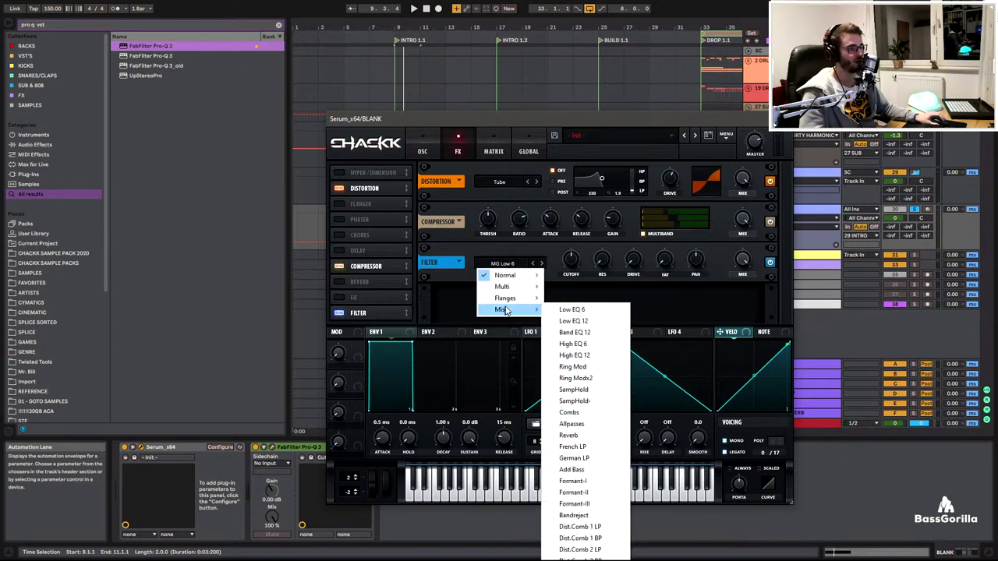
{"action": "left_click", "coordinate": [569, 234]}
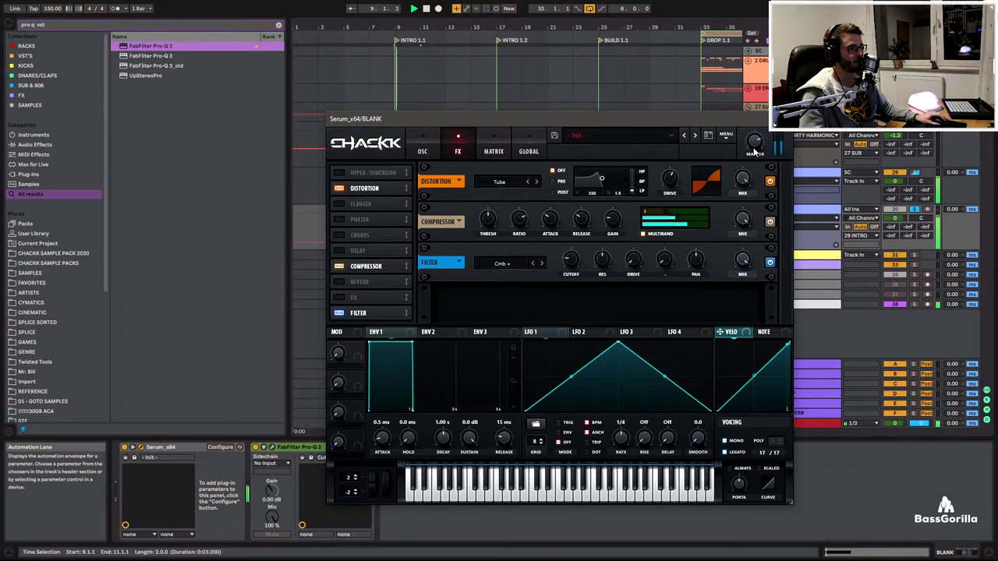
{"action": "left_click", "coordinate": [783, 119]}
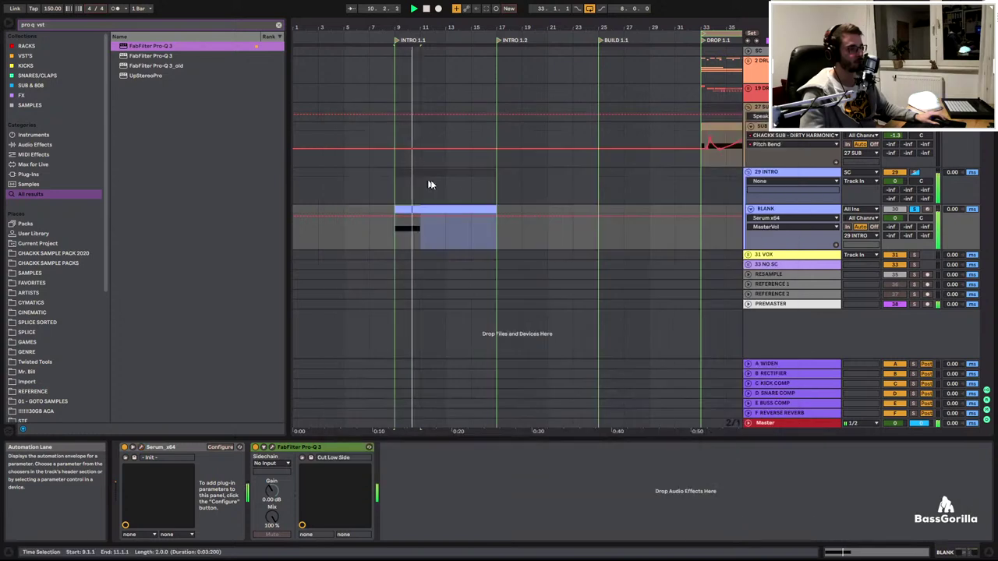
Open the BLANK clip's notes and play it back with the metronome turned on
{"action": "key", "text": "space"}
{"action": "double_click", "coordinate": [421, 207]}
{"action": "scroll", "coordinate": [477, 479], "scroll_direction": "down", "scroll_amount": 2}
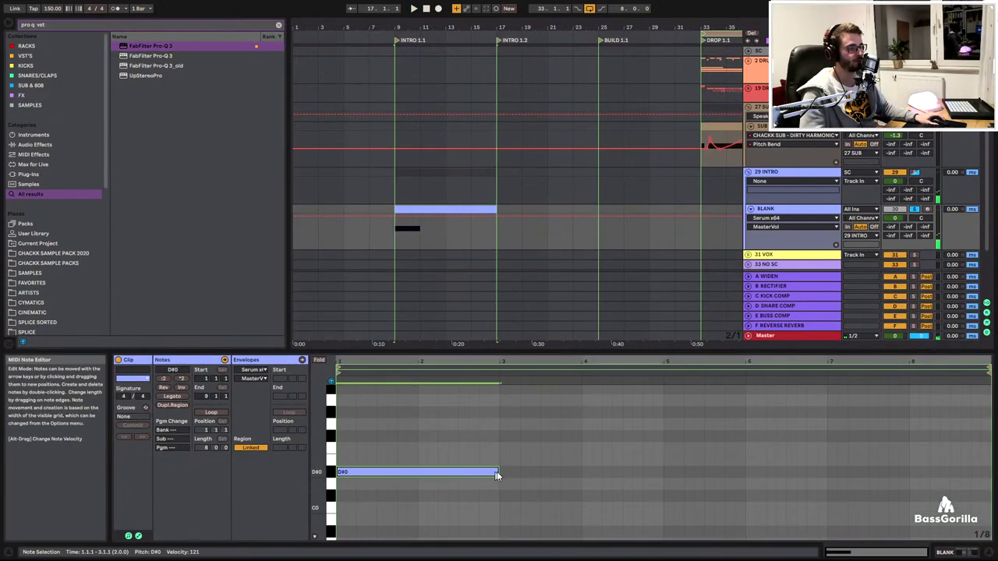
{"action": "left_click", "coordinate": [115, 9]}
{"action": "key", "text": "space"}
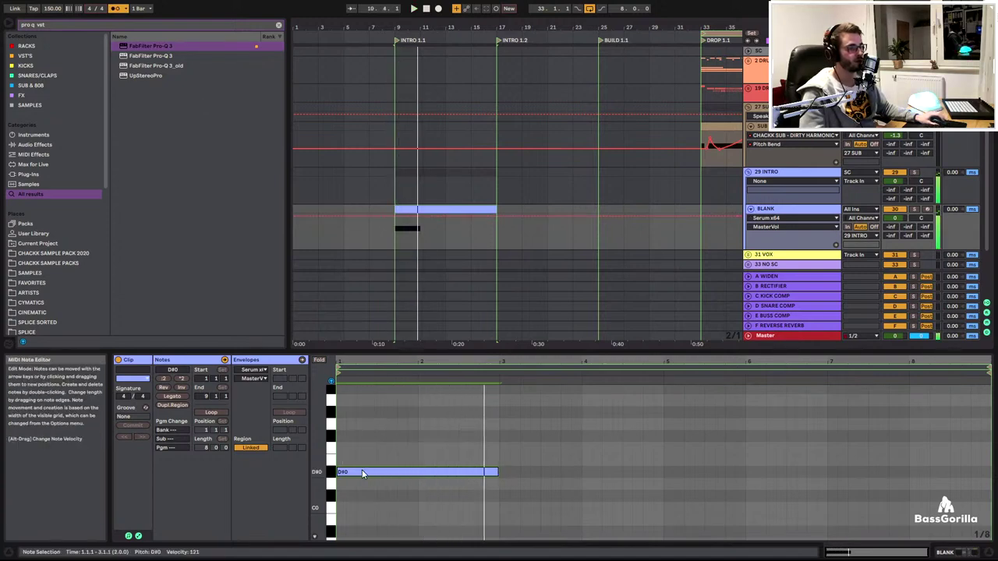
After the D#0 note, add a three-beat F#0 at bar 3 and an F0 from 3.4.1 to the end of bar 4
{"action": "left_click_drag", "start_coordinate": [361, 470], "coordinate": [528, 441]}
{"action": "mouse_move", "coordinate": [659, 437]}
{"action": "left_mouse_down"}
{"action": "mouse_move", "coordinate": [572, 437]}
{"action": "mouse_move", "coordinate": [652, 453]}
{"action": "left_mouse_up"}
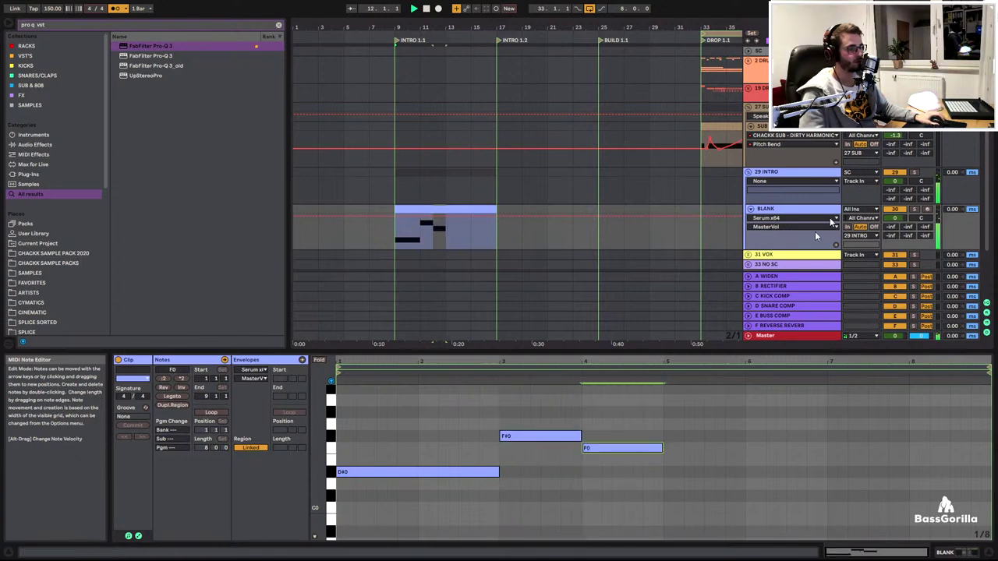
{"action": "key", "text": "space"}
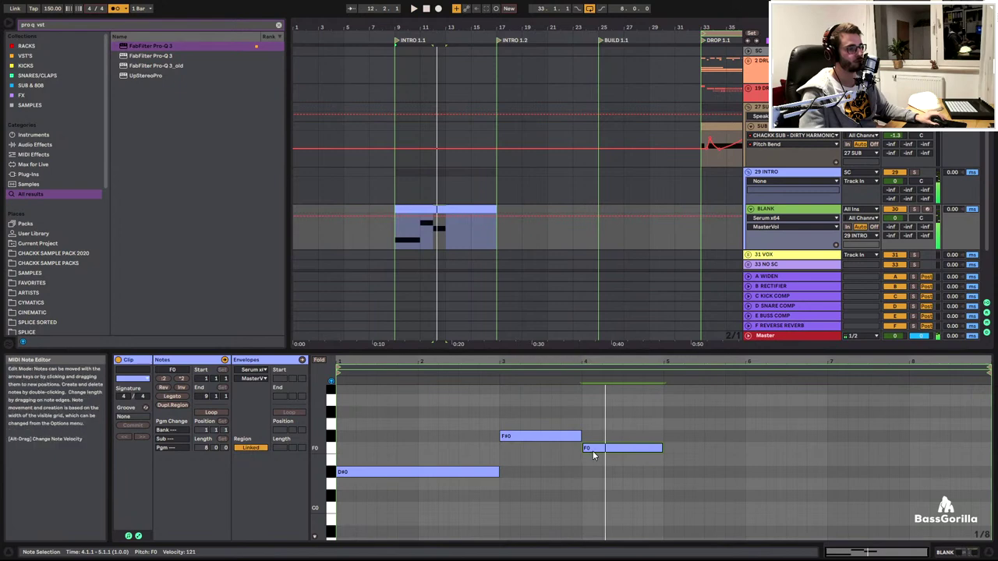
{"action": "left_click_drag", "start_coordinate": [583, 449], "coordinate": [559, 436]}
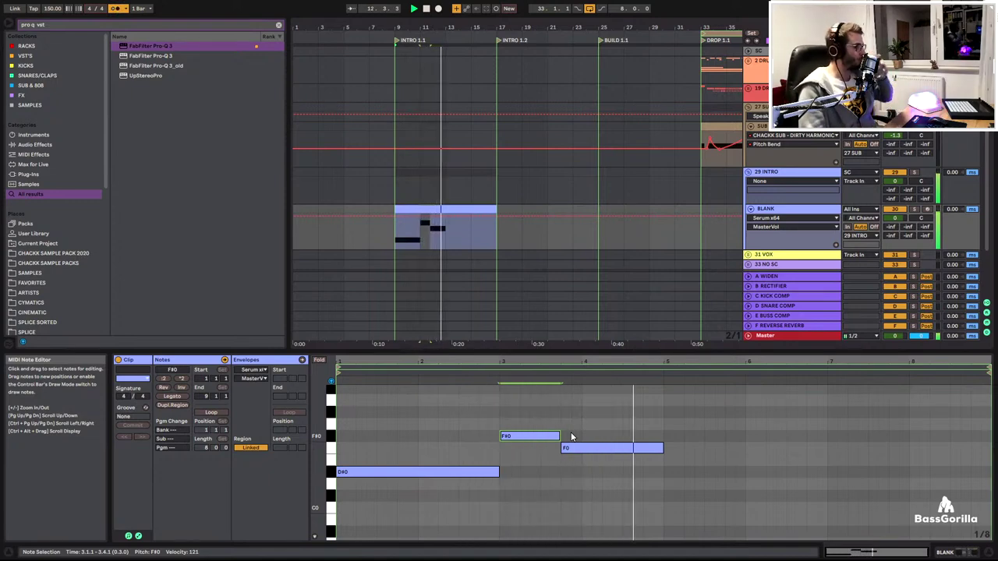
Duplicate the D#0, F#0 and F0 phrase into bars 5 to 8 of the clip
{"action": "left_click_drag", "start_coordinate": [358, 412], "coordinate": [616, 501]}
{"action": "key", "text": "space"}
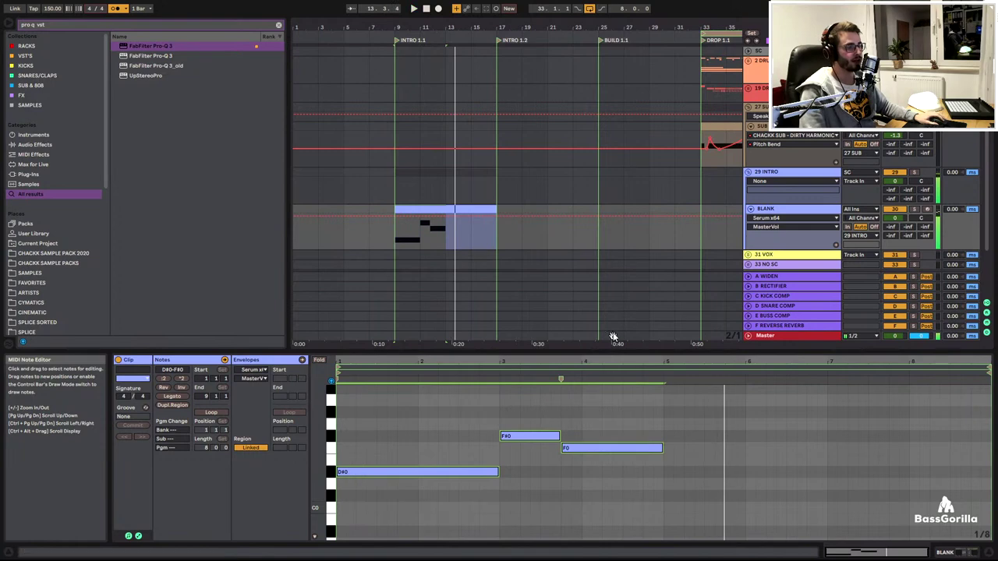
{"action": "key", "text": "ctrl+d"}
Open Serum's effects on the BLANK track, adjust the compressor, and start playback of the phrase
{"action": "left_click", "coordinate": [771, 209]}
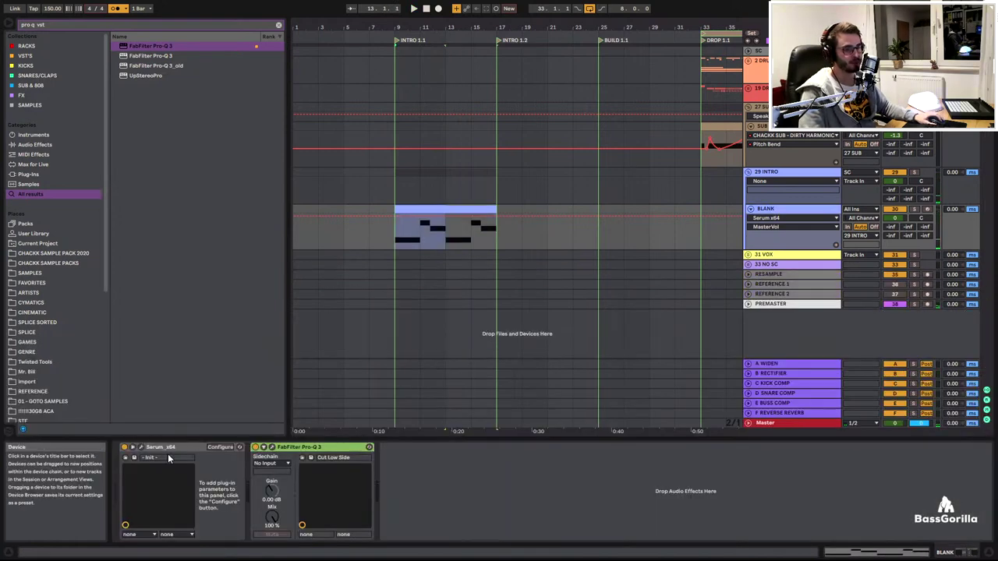
{"action": "left_click", "coordinate": [141, 447]}
{"action": "left_click", "coordinate": [459, 151]}
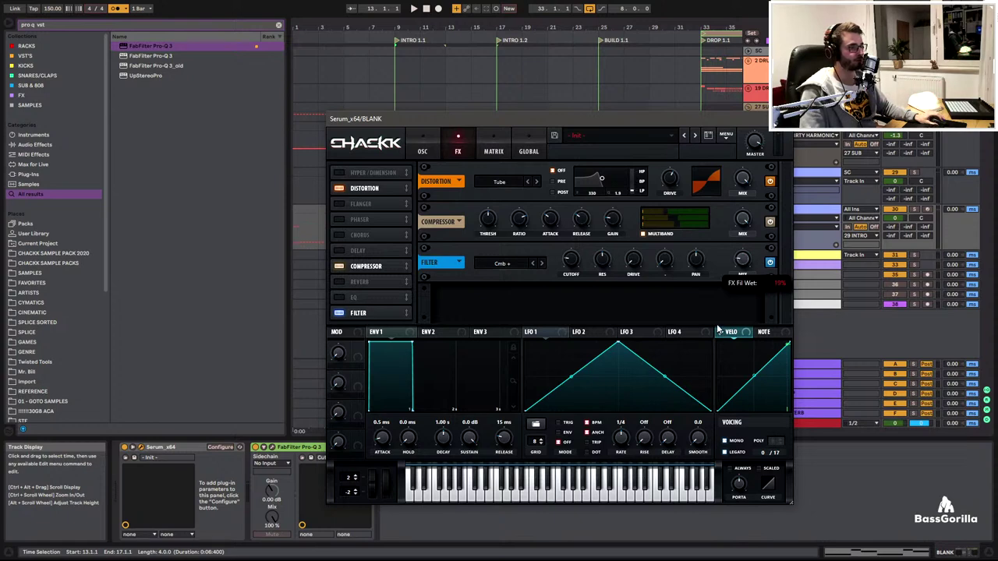
{"action": "left_click_drag", "start_coordinate": [629, 224], "coordinate": [630, 215]}
{"action": "key", "text": "space"}
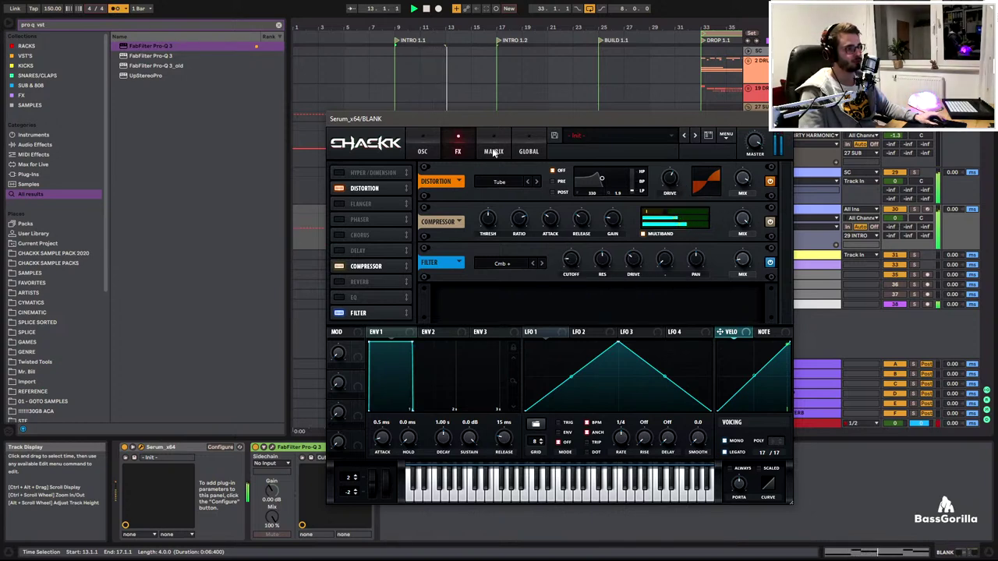
Adjust oscillator A's unison detune and set Serum's filter cutoff to about 88 Hz while the phrase plays
{"action": "left_click", "coordinate": [422, 152]}
{"action": "mouse_move", "coordinate": [450, 281]}
{"action": "left_mouse_down"}
{"action": "mouse_move", "coordinate": [439, 292]}
{"action": "mouse_move", "coordinate": [450, 270]}
{"action": "left_mouse_up"}
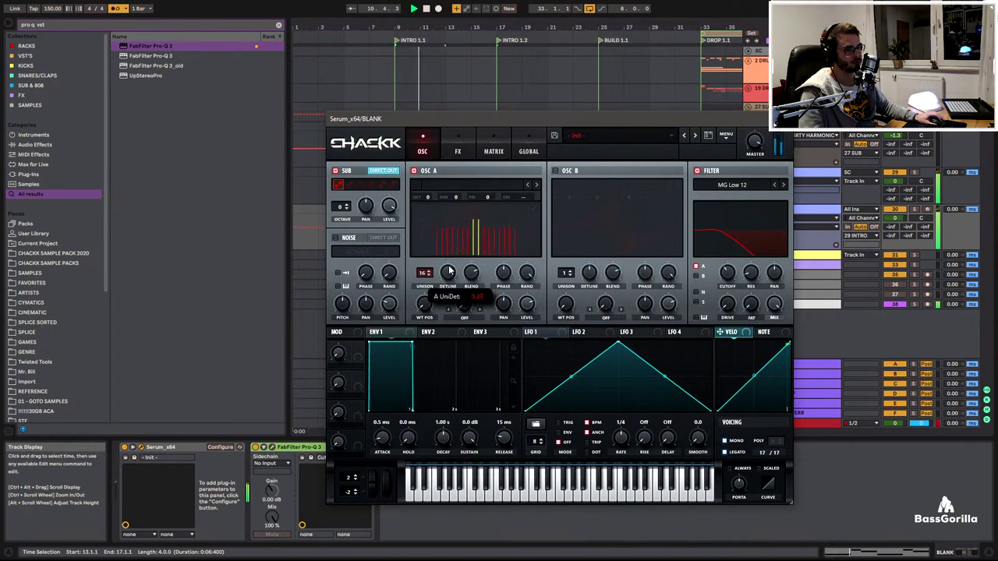
{"action": "left_click_drag", "start_coordinate": [728, 285], "coordinate": [731, 283]}
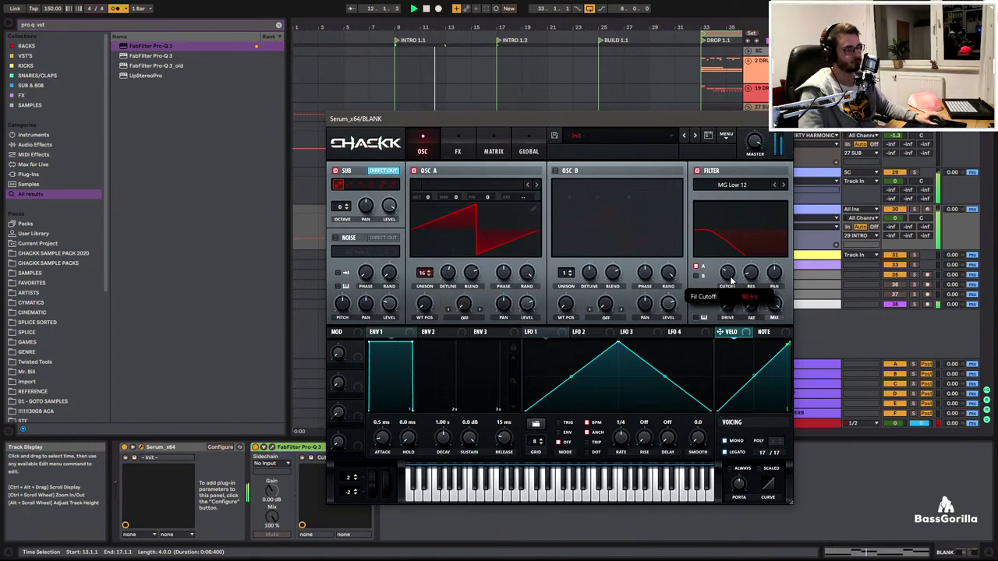
{"action": "left_click", "coordinate": [458, 151]}
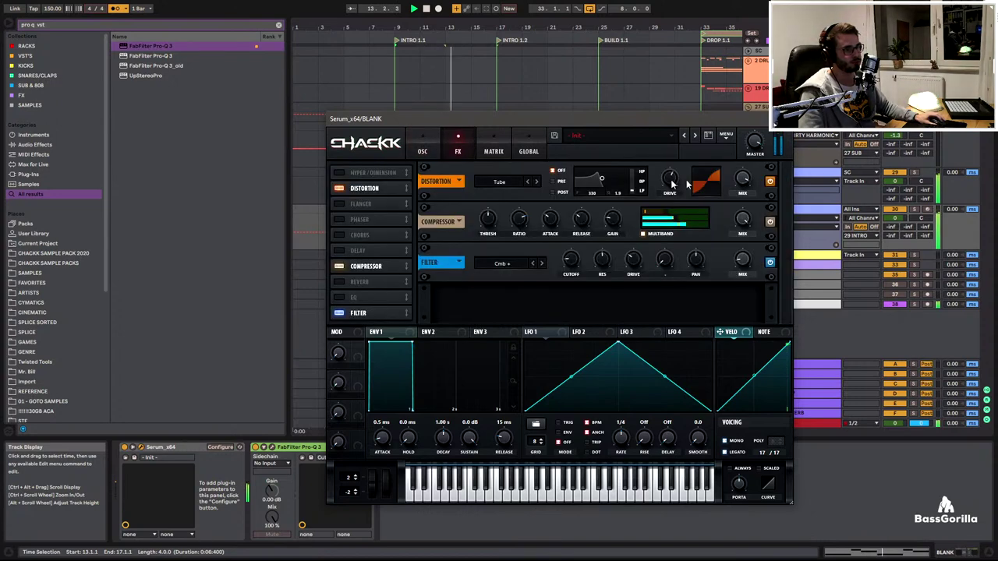
{"action": "left_click", "coordinate": [782, 118]}
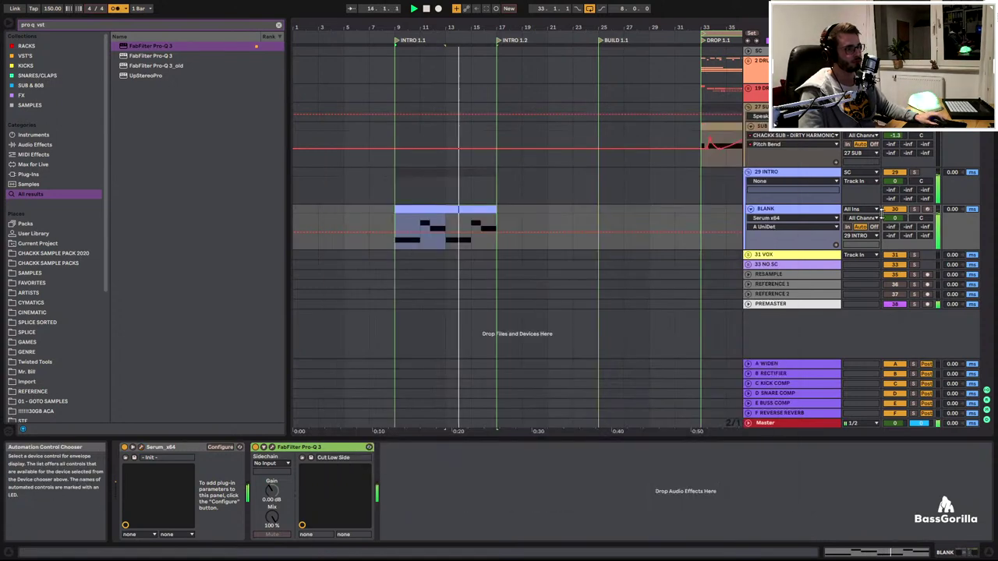
Lower the Pro-Q 3 side low cut to about 47 Hz with a Q of 0.818, and set the BLANK track's volume to -4.0 dB
{"action": "double_click", "coordinate": [342, 452]}
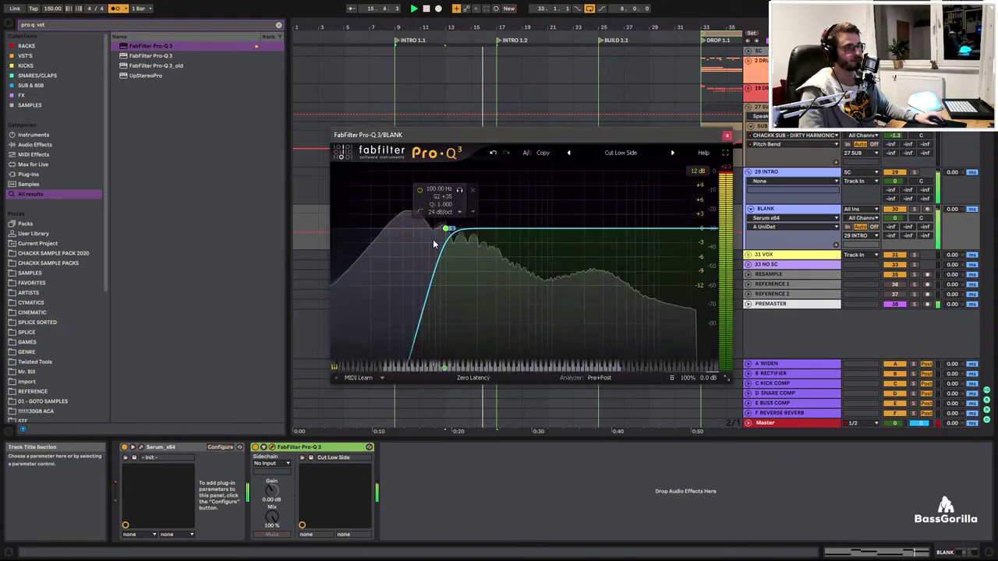
{"action": "left_click_drag", "start_coordinate": [446, 228], "coordinate": [414, 238]}
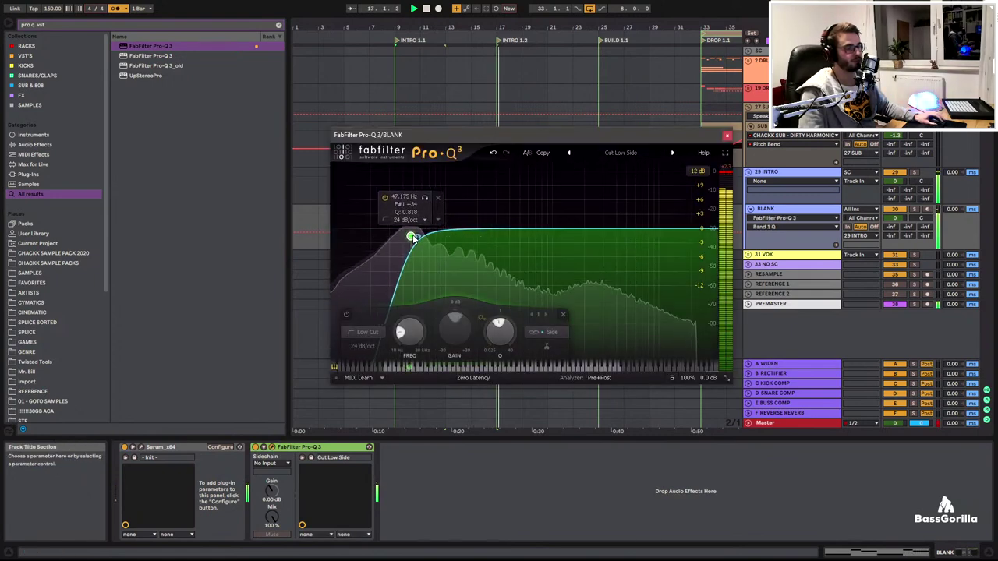
{"action": "key", "text": "space"}
{"action": "key", "text": "space"}
{"action": "left_click", "coordinate": [727, 136]}
{"action": "left_click", "coordinate": [898, 219]}
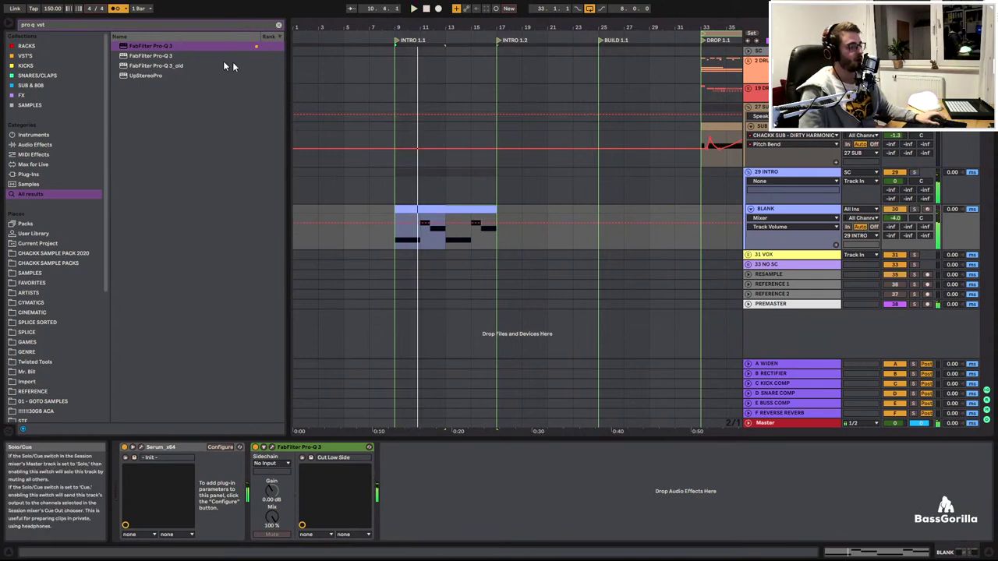
Insert a new audio track and a new MIDI track below the BLANK track
{"action": "left_click", "coordinate": [776, 210]}
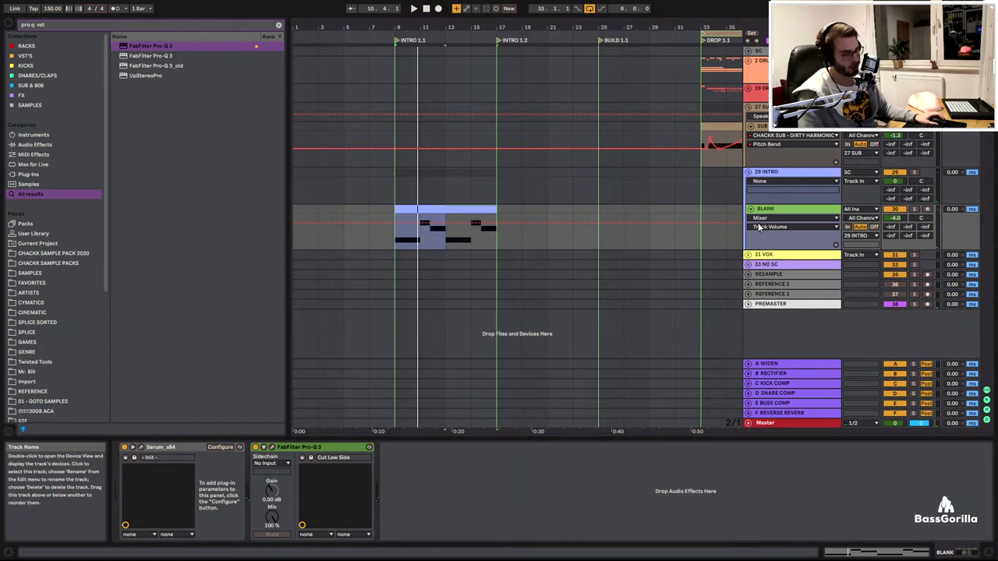
{"action": "key", "text": "ctrl+t"}
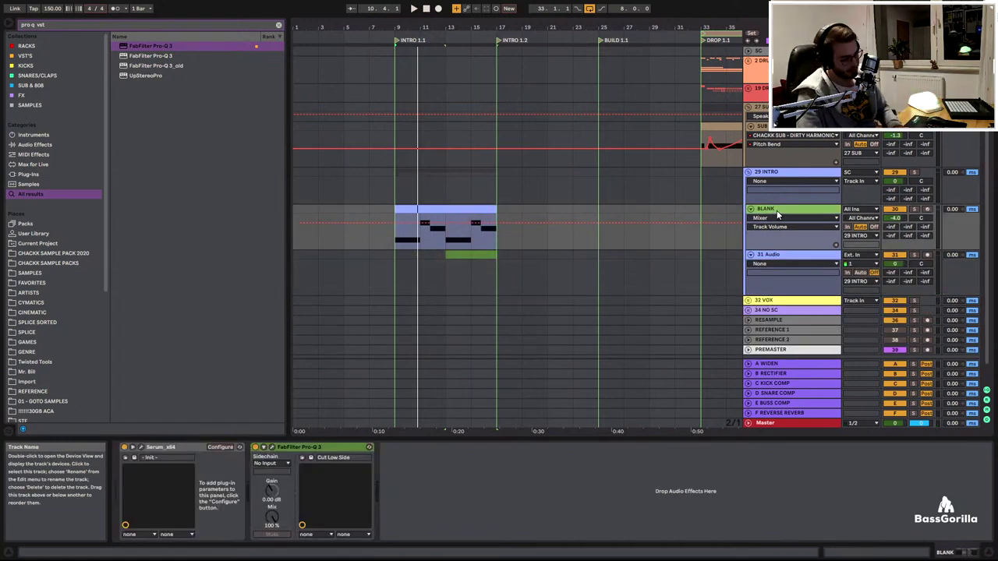
{"action": "key", "text": "ctrl+shift+t"}
Find Omnisphere in the browser, load it onto the new MIDI track, and look at its patch window
{"action": "key", "text": "ctrl+f"}
{"action": "type", "text": "omnisphere"}
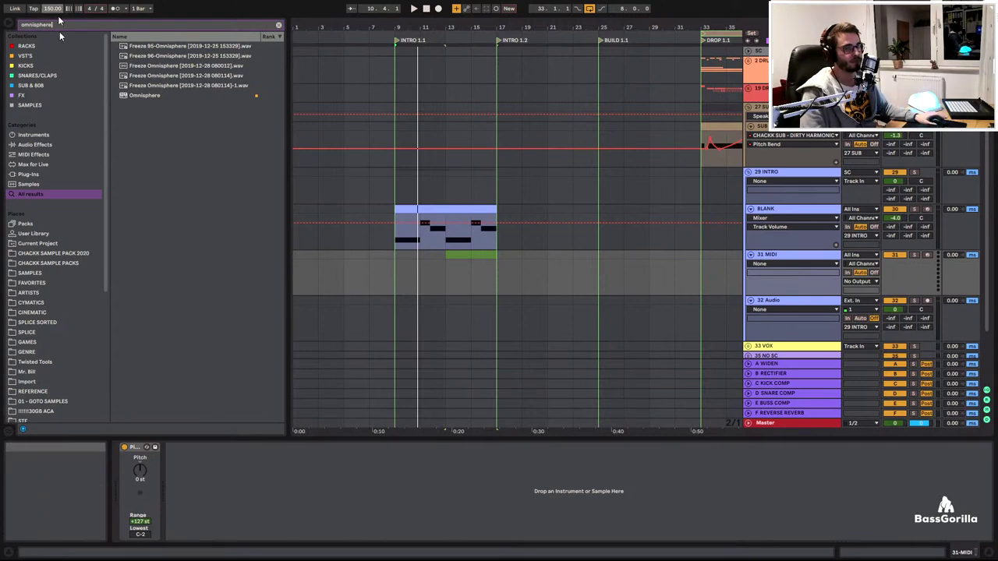
{"action": "left_click", "coordinate": [163, 96]}
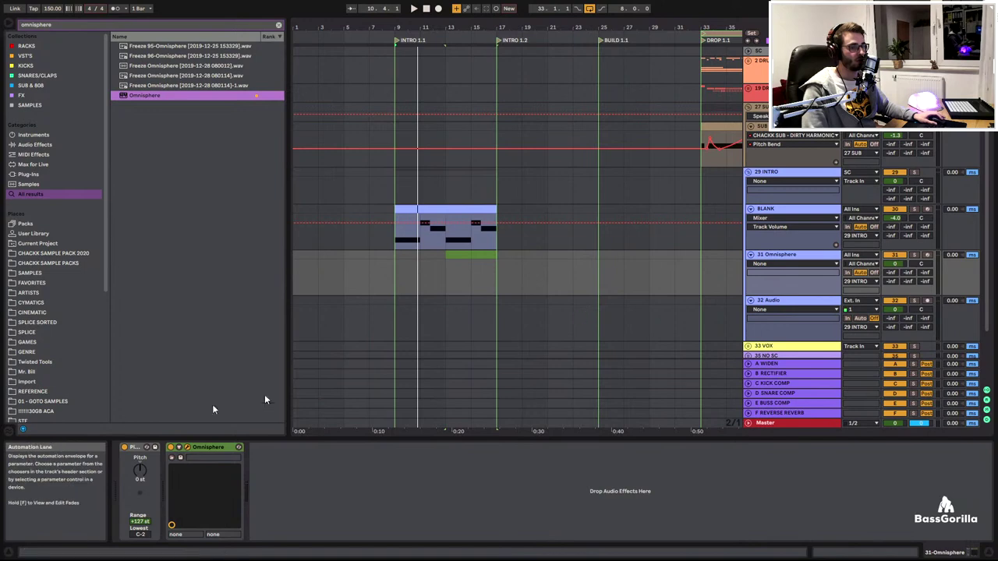
{"action": "left_click", "coordinate": [187, 449]}
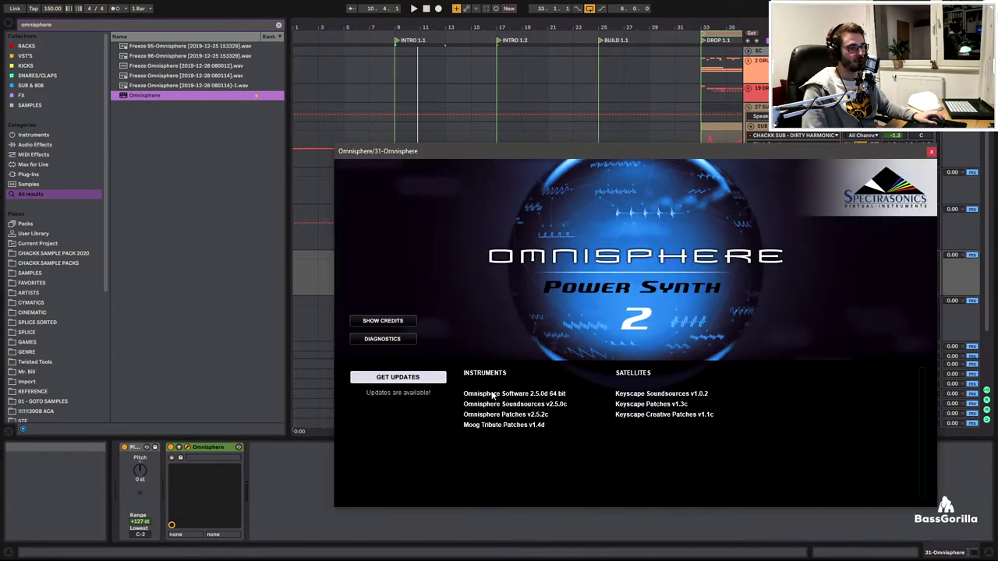
{"action": "left_click", "coordinate": [492, 395]}
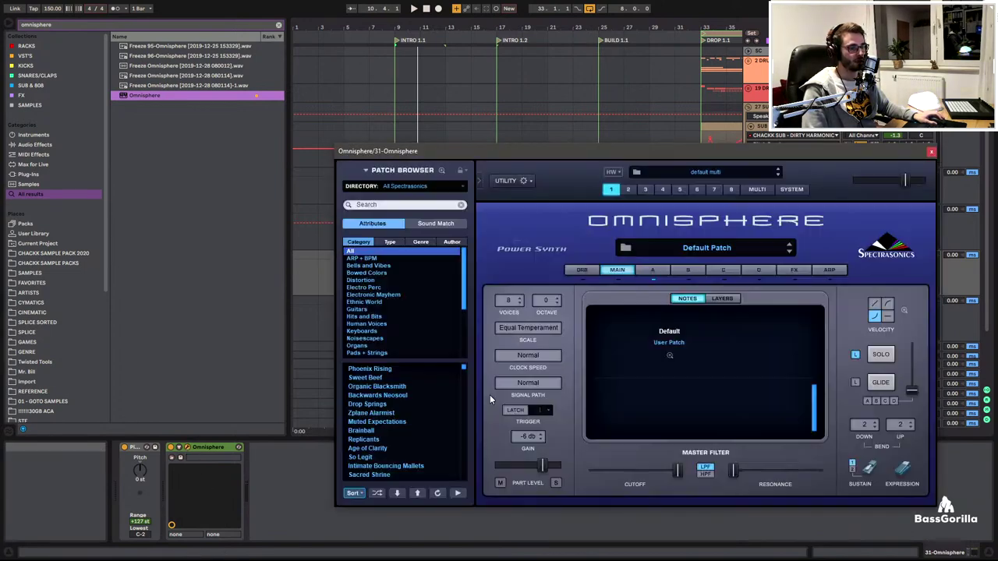
{"action": "left_click_drag", "start_coordinate": [717, 157], "coordinate": [599, 152]}
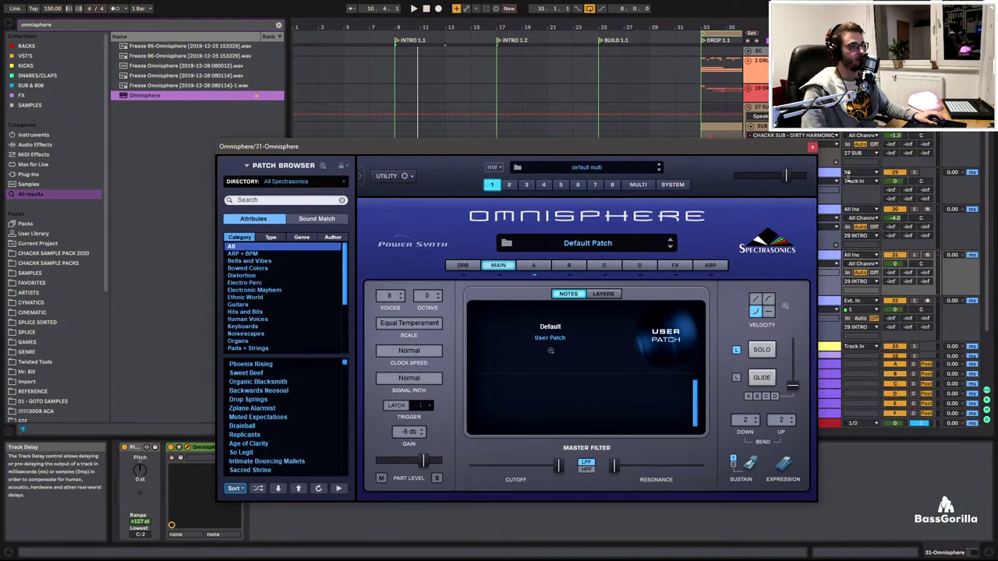
{"action": "left_click", "coordinate": [812, 147]}
Create an empty eight-bar MIDI clip on the Omnisphere track from bar 9 to bar 17, matching the BLANK clip, and show its C3 note range
{"action": "left_click", "coordinate": [455, 210]}
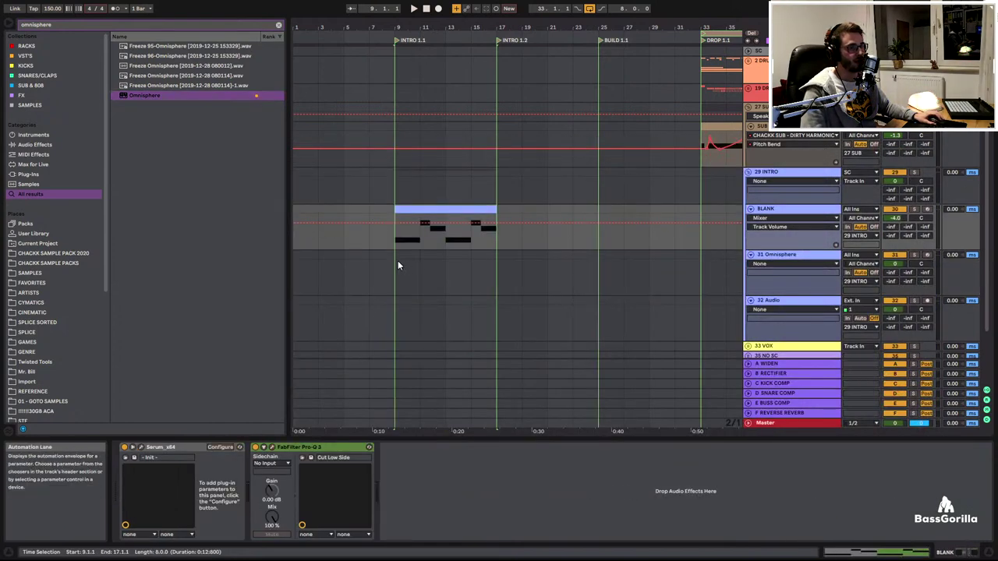
{"action": "left_click_drag", "start_coordinate": [398, 260], "coordinate": [501, 256]}
{"action": "key", "text": "ctrl+shift+m"}
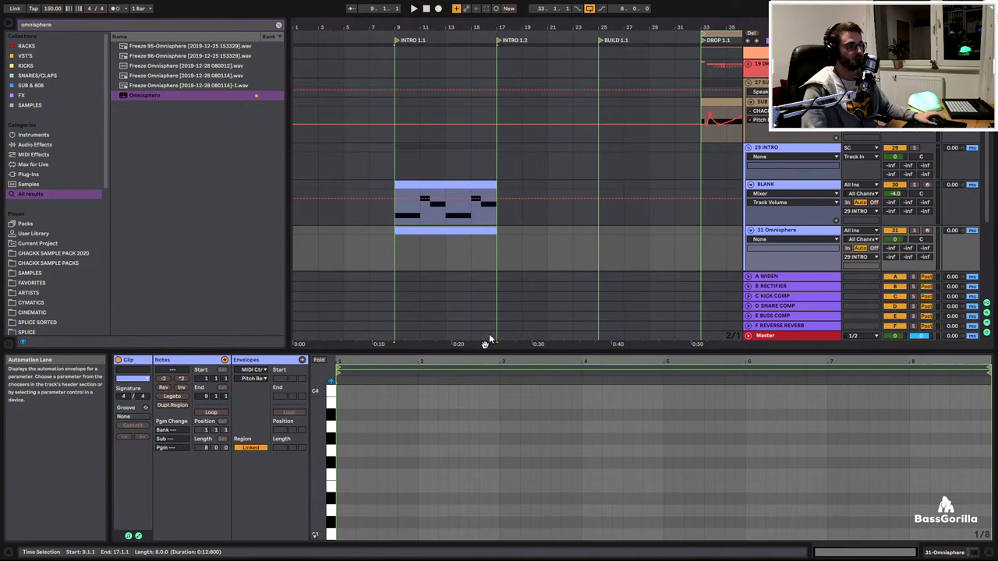
{"action": "scroll", "coordinate": [362, 467], "scroll_direction": "down", "scroll_amount": 3}
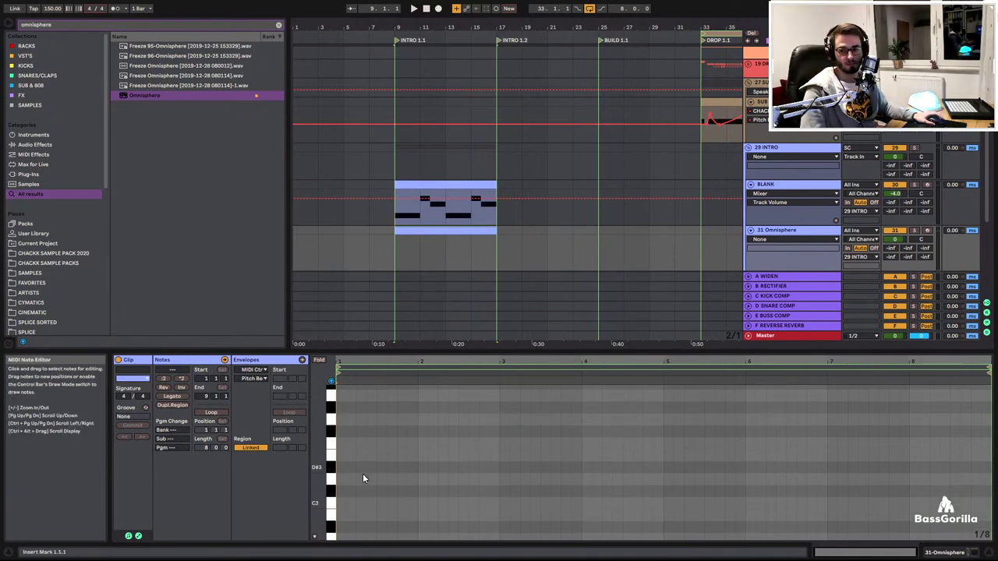
{"action": "scroll", "coordinate": [362, 473], "scroll_direction": "down", "scroll_amount": 2}
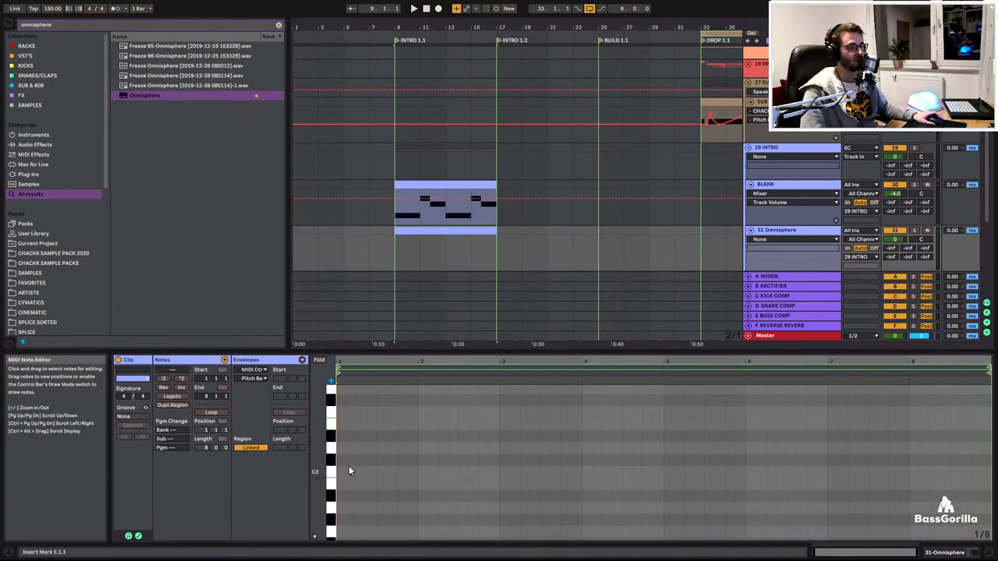
Enter A natural minor scale notes from A3 up to A4 at the start of the Omnisphere clip
{"action": "scroll", "coordinate": [343, 424], "scroll_direction": "up", "scroll_amount": 4}
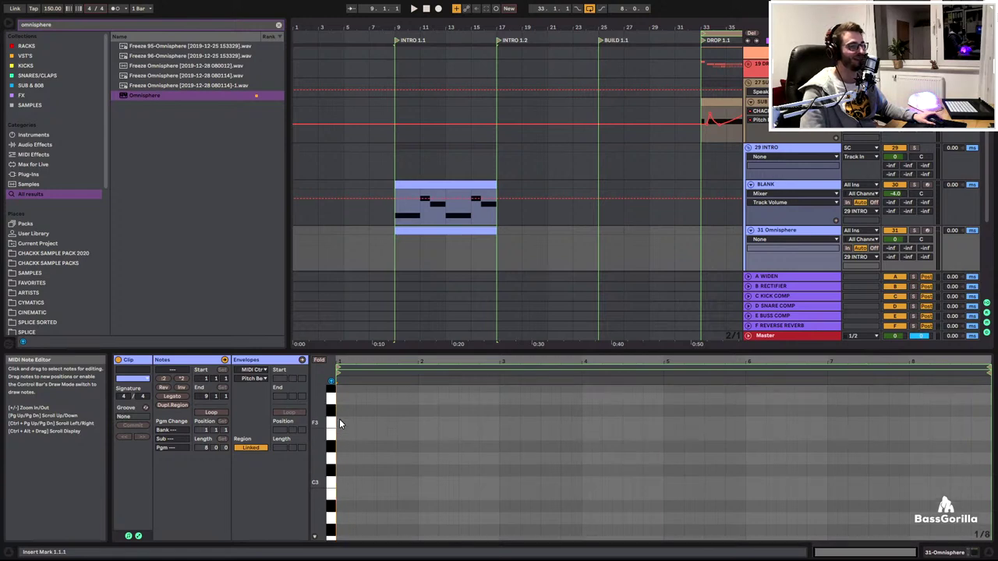
{"action": "double_click", "coordinate": [340, 428]}
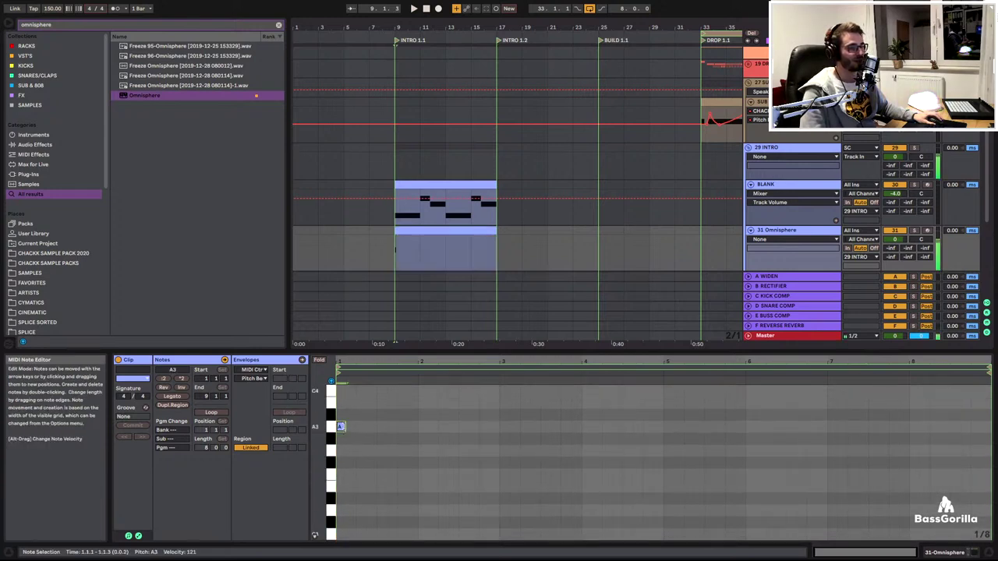
{"action": "scroll", "coordinate": [345, 439], "scroll_direction": "up", "scroll_amount": 1}
{"action": "double_click", "coordinate": [341, 436]}
{"action": "double_click", "coordinate": [340, 423]}
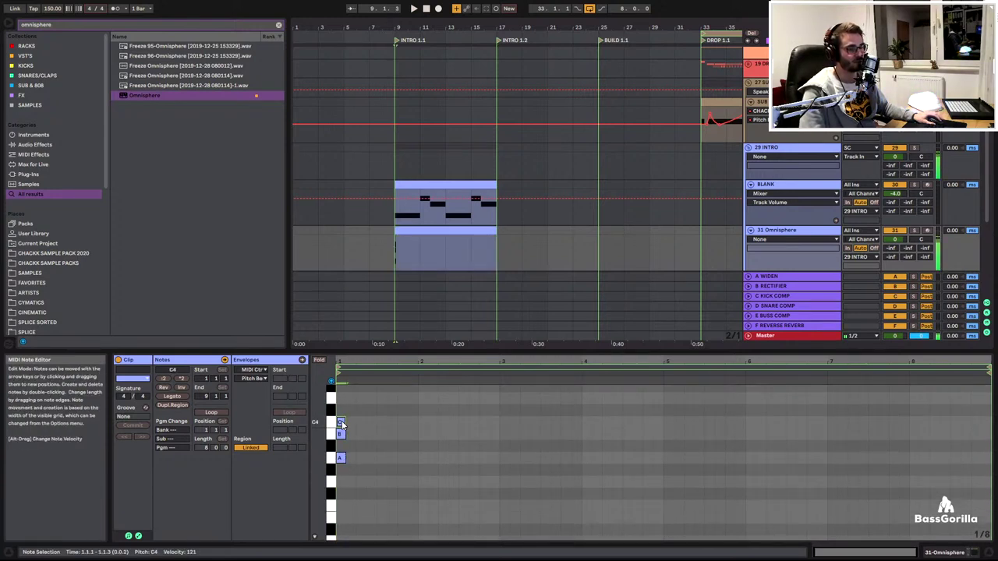
{"action": "double_click", "coordinate": [341, 400]}
{"action": "scroll", "coordinate": [341, 405], "scroll_direction": "up", "scroll_amount": 3}
{"action": "double_click", "coordinate": [341, 425]}
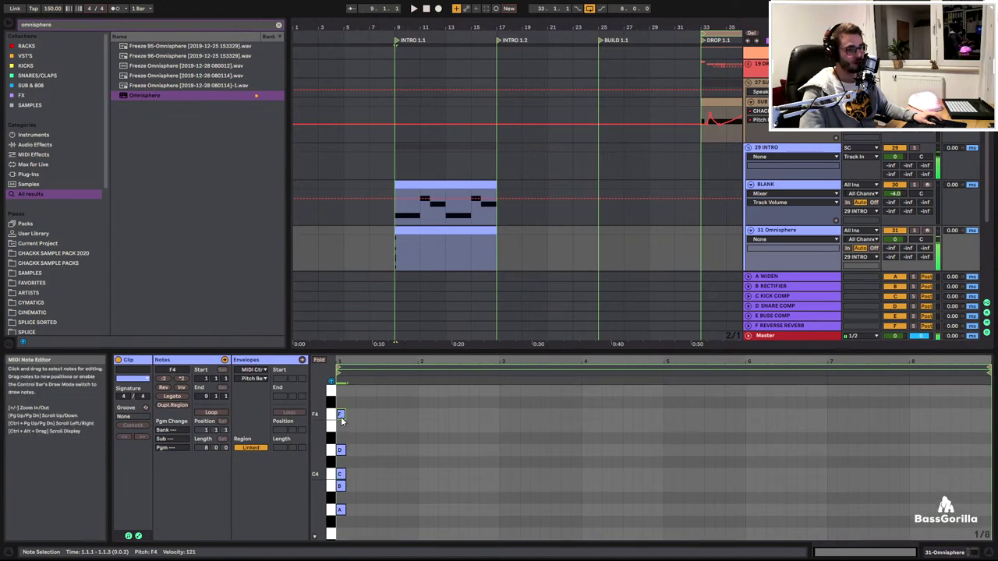
{"action": "double_click", "coordinate": [340, 413]}
{"action": "double_click", "coordinate": [341, 390]}
{"action": "scroll", "coordinate": [349, 410], "scroll_direction": "up", "scroll_amount": 2}
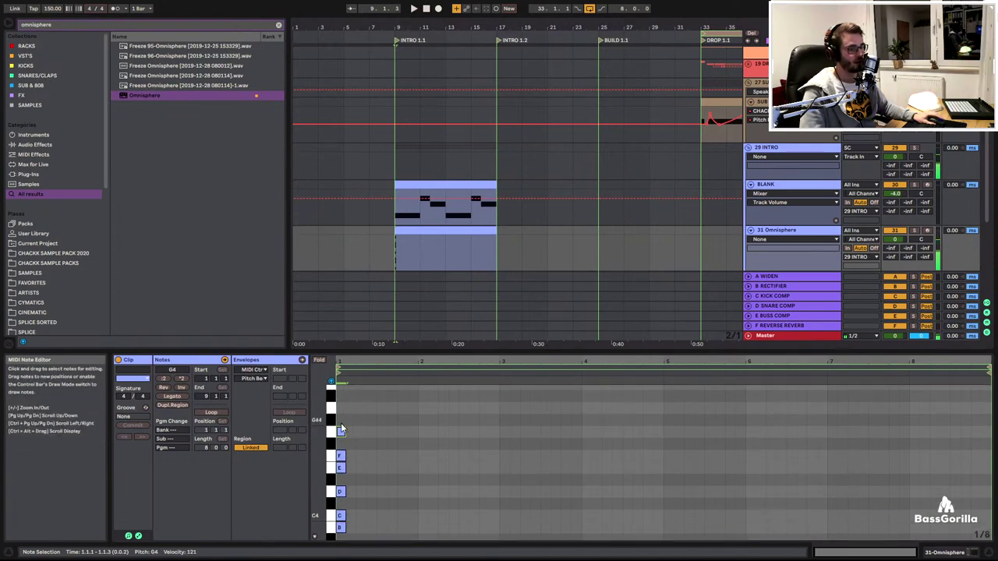
{"action": "double_click", "coordinate": [340, 409]}
Copy the scale notes to lower octaves so they span A1 to A4
{"action": "key", "text": "ctrl+a"}
{"action": "key", "text": "shift+Down"}
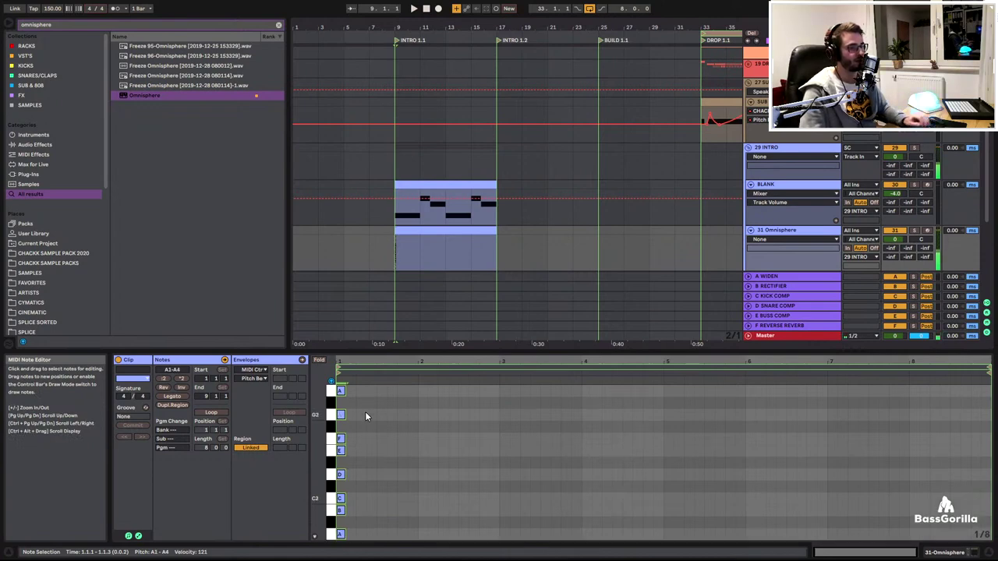
{"action": "key", "text": "ctrl+a"}
{"action": "scroll", "coordinate": [364, 460], "scroll_direction": "up", "scroll_amount": 8}
{"action": "scroll", "coordinate": [360, 451], "scroll_direction": "down", "scroll_amount": 10}
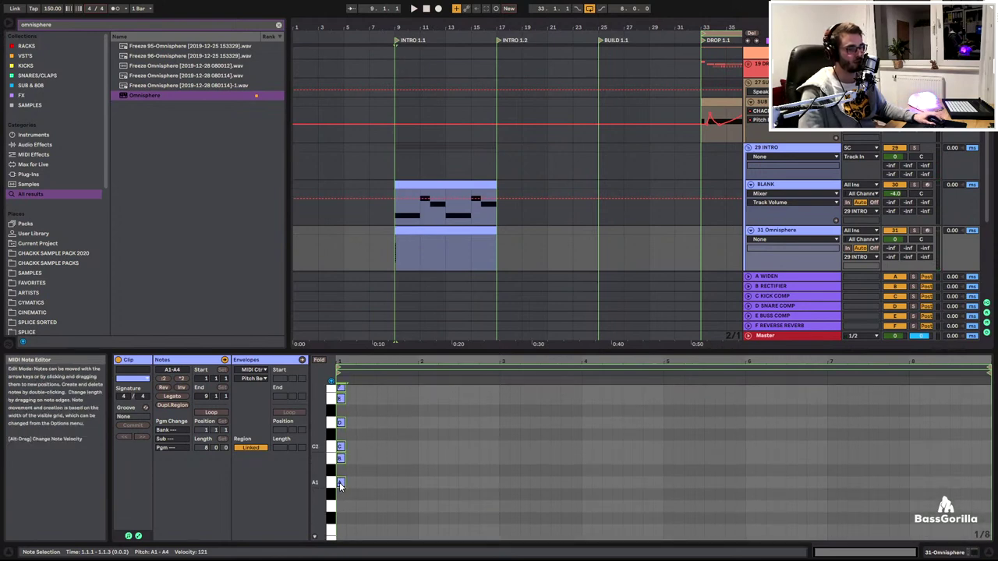
Transpose all the scale notes up six semitones, to D#2 through D#5
{"action": "key", "text": "Up"}
{"action": "key", "text": "Up"}
{"action": "key", "text": "Up"}
{"action": "key", "text": "Up"}
{"action": "key", "text": "Up"}
{"action": "key", "text": "Up"}
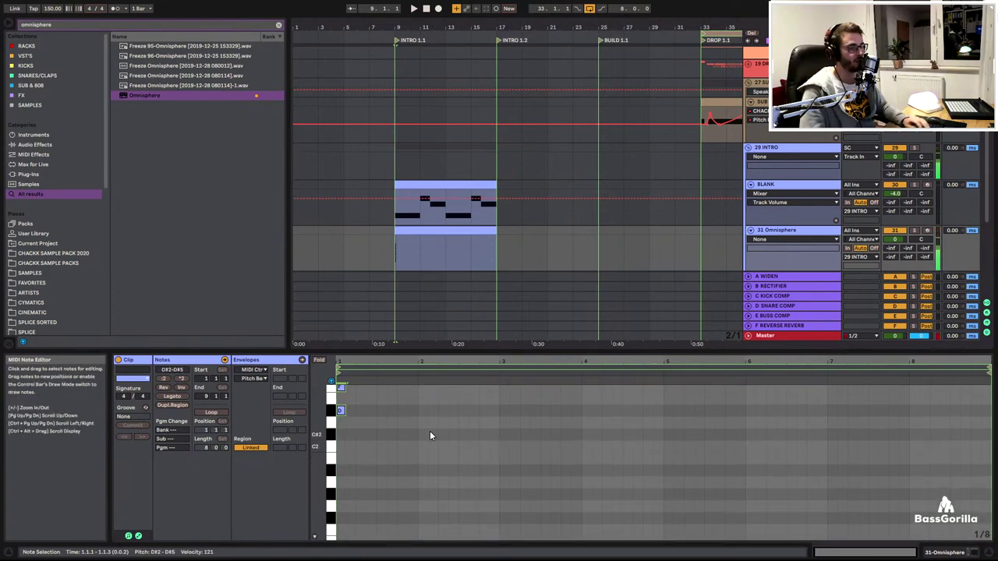
Extend the scale notes one octave down to D#1 and fold the note editor to the scale's keys
{"action": "key", "text": "shift+Down"}
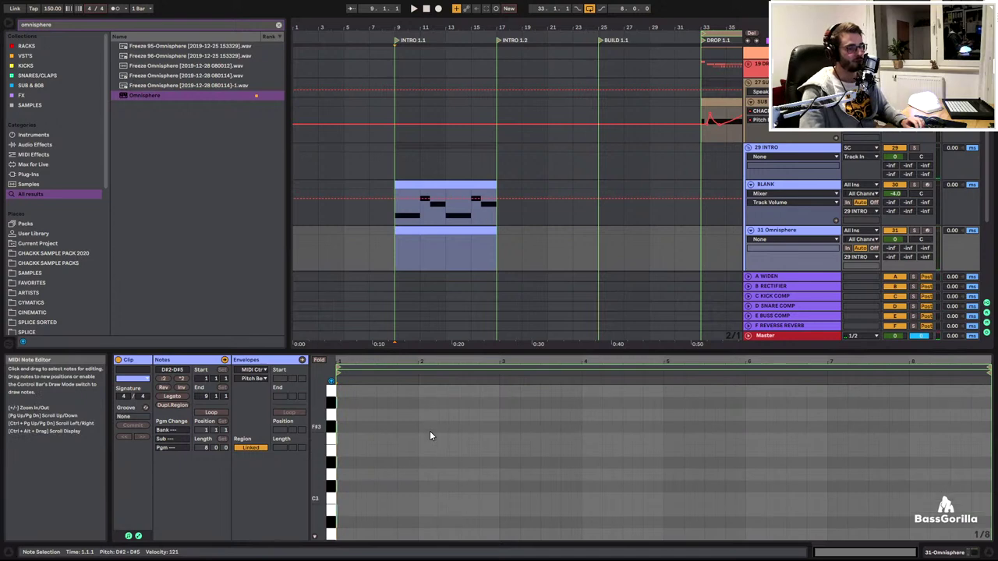
{"action": "scroll", "coordinate": [377, 440], "scroll_direction": "up", "scroll_amount": 5}
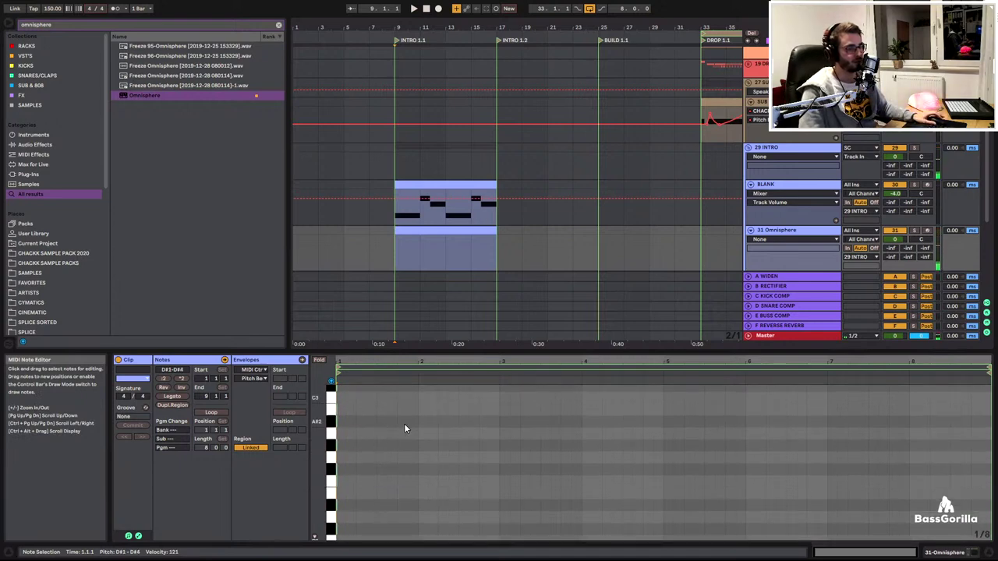
{"action": "left_click", "coordinate": [322, 361]}
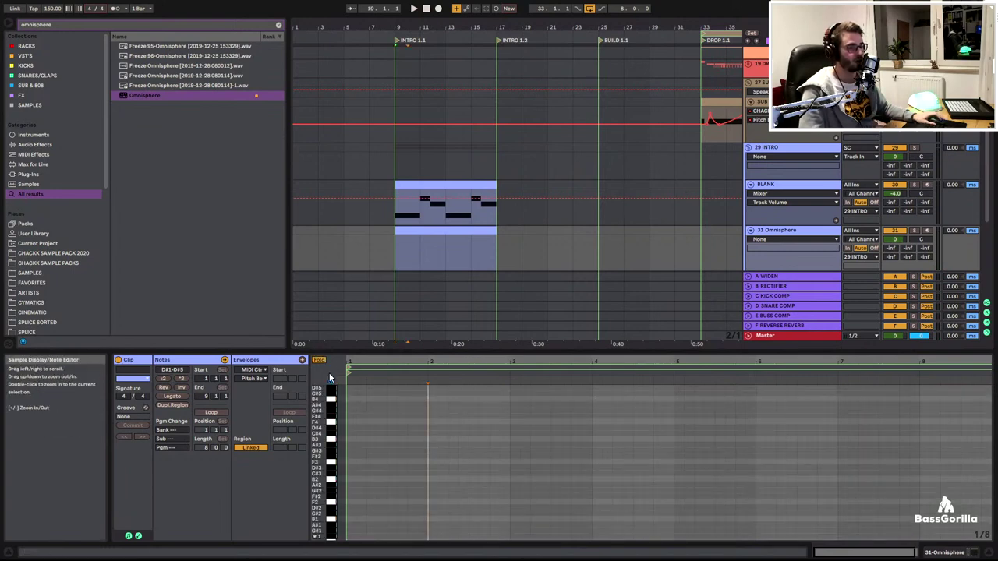
{"action": "left_click_drag", "start_coordinate": [367, 359], "coordinate": [381, 425]}
Open the Omnisphere instrument on track 31 and list its patches by category
{"action": "double_click", "coordinate": [776, 231]}
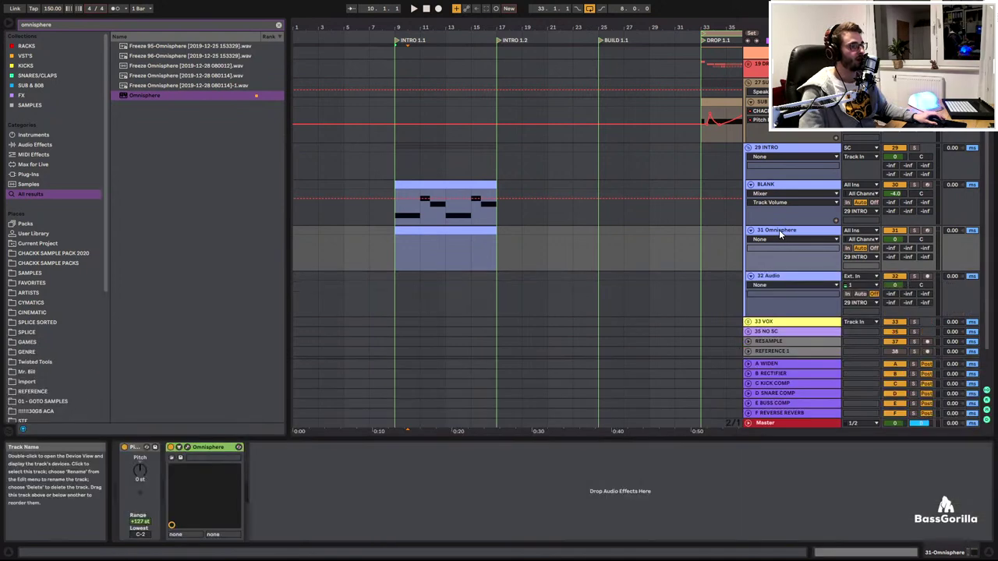
{"action": "left_click", "coordinate": [238, 447]}
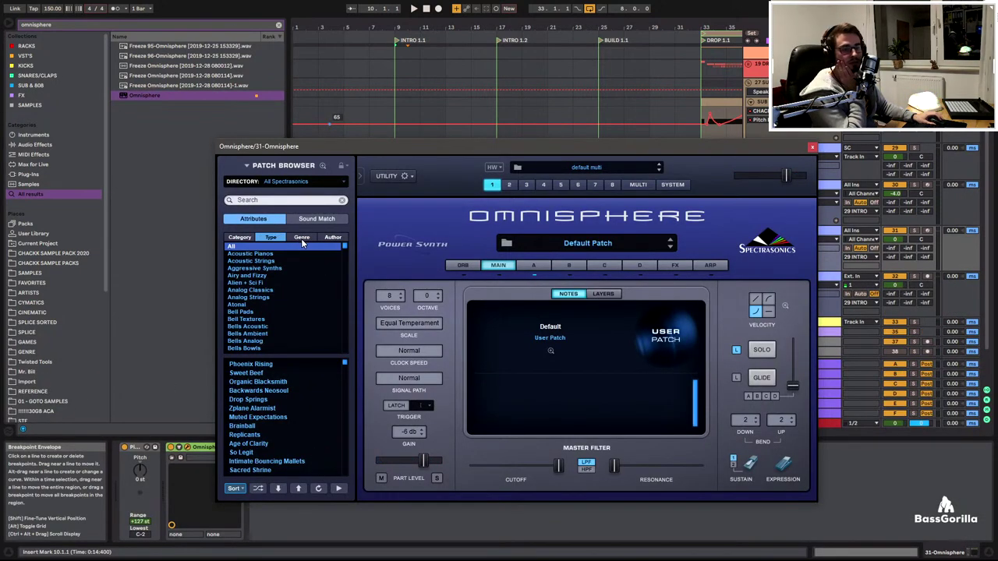
{"action": "scroll", "coordinate": [259, 320], "scroll_direction": "down", "scroll_amount": 4}
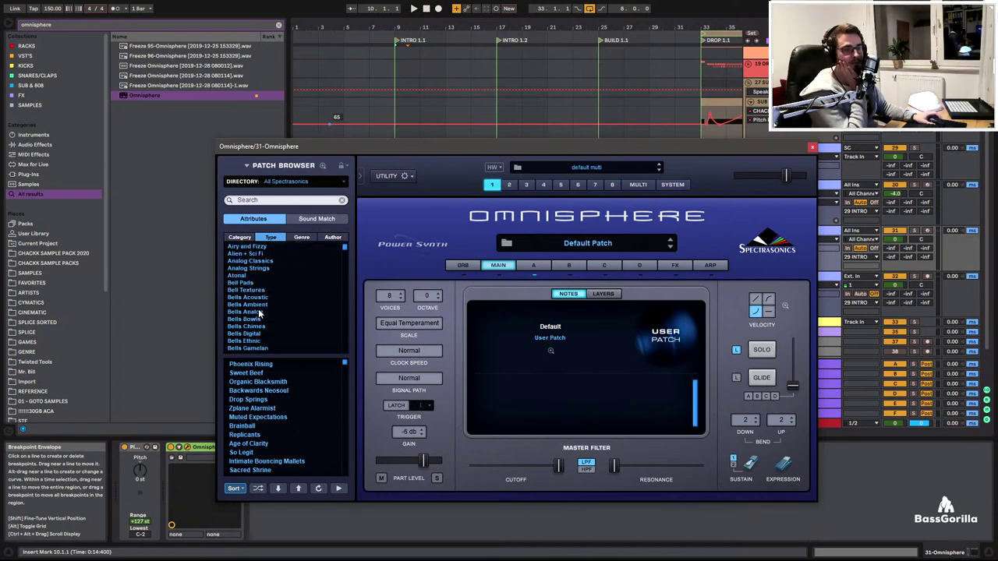
{"action": "scroll", "coordinate": [259, 312], "scroll_direction": "up", "scroll_amount": 4}
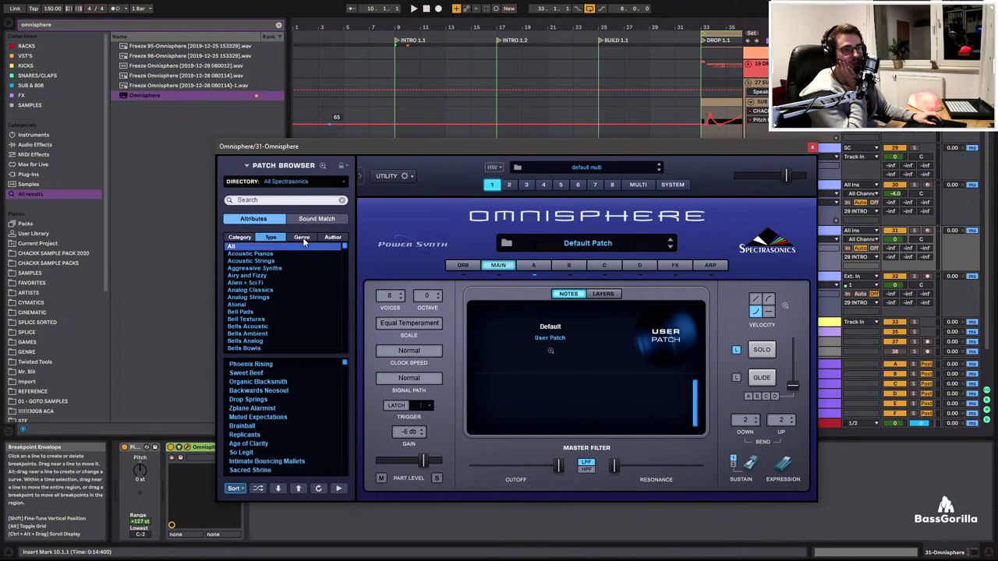
{"action": "left_click", "coordinate": [301, 236]}
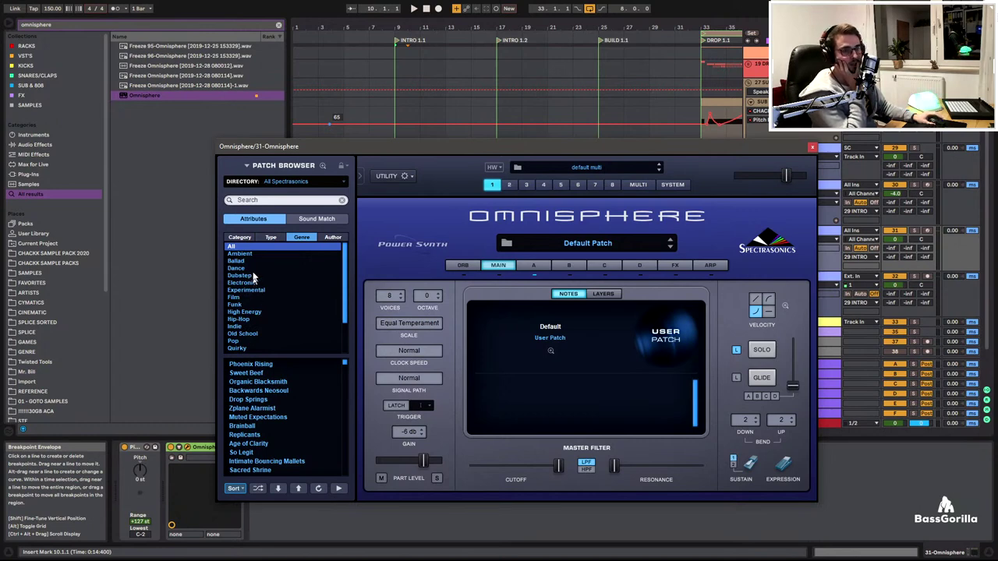
{"action": "left_click", "coordinate": [238, 238]}
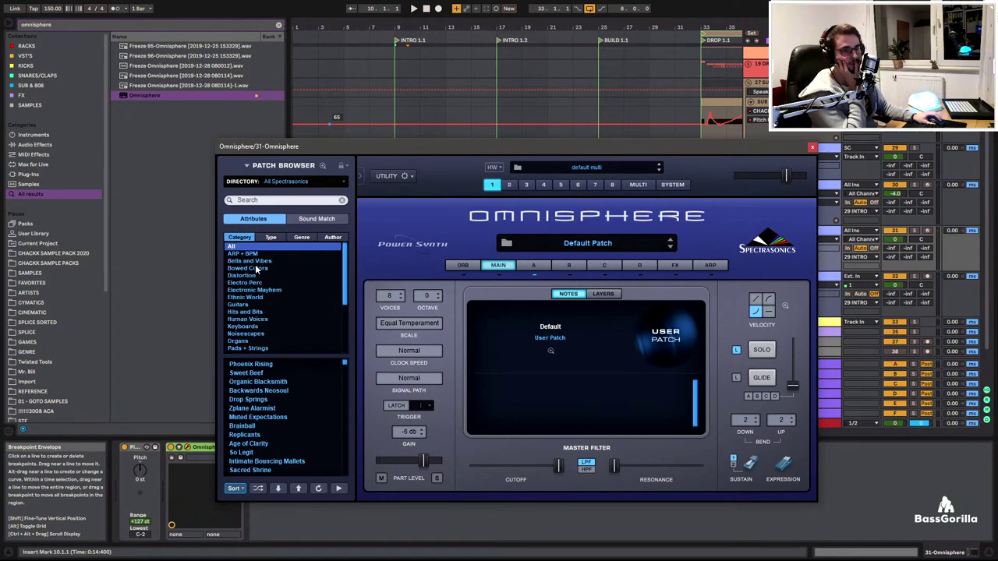
Filter patches to the Bells and Vibes category and Dreamlike mood, load Eurosphere 1, and close the instrument window
{"action": "left_click", "coordinate": [259, 262]}
{"action": "left_click", "coordinate": [302, 238]}
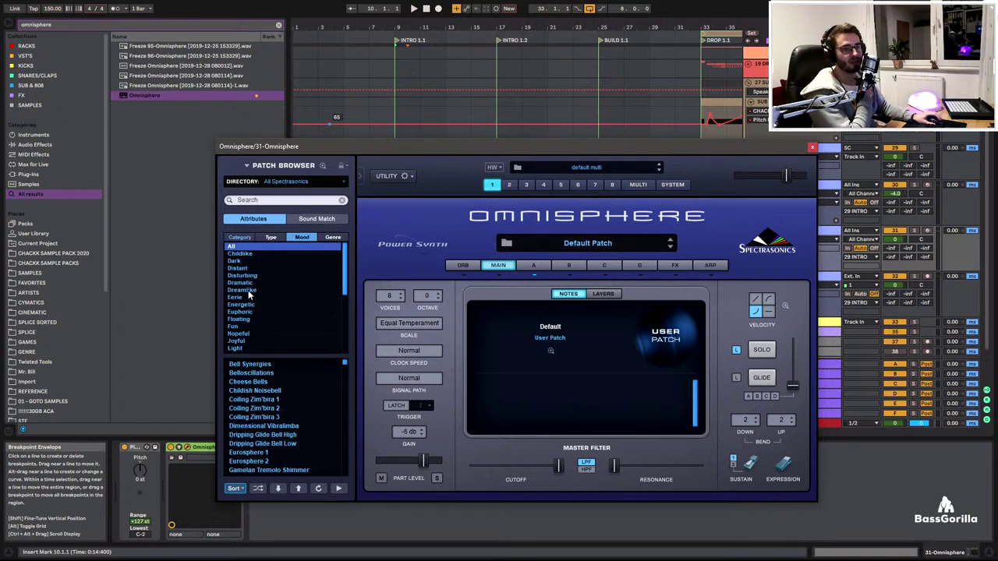
{"action": "left_click", "coordinate": [248, 291]}
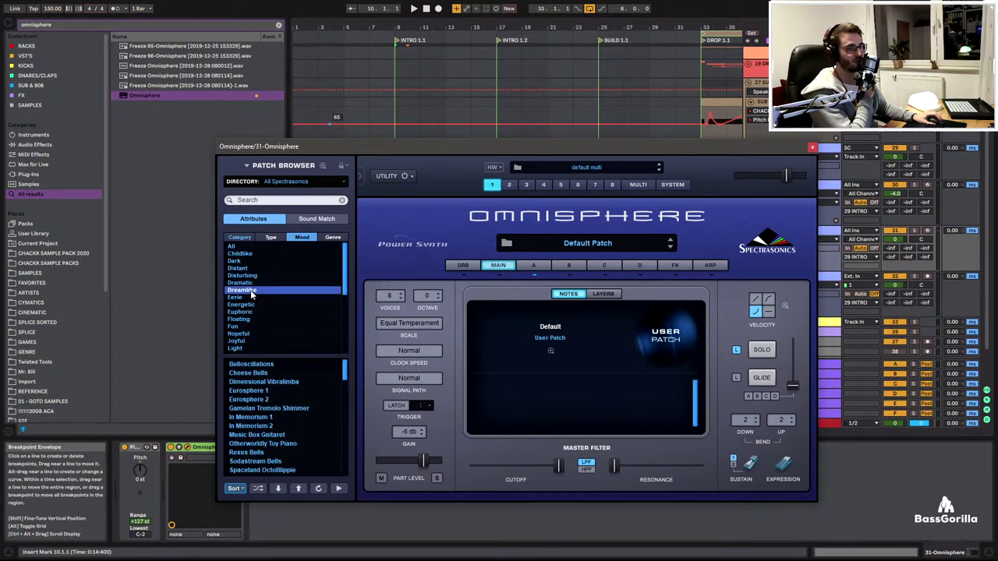
{"action": "left_click", "coordinate": [265, 391]}
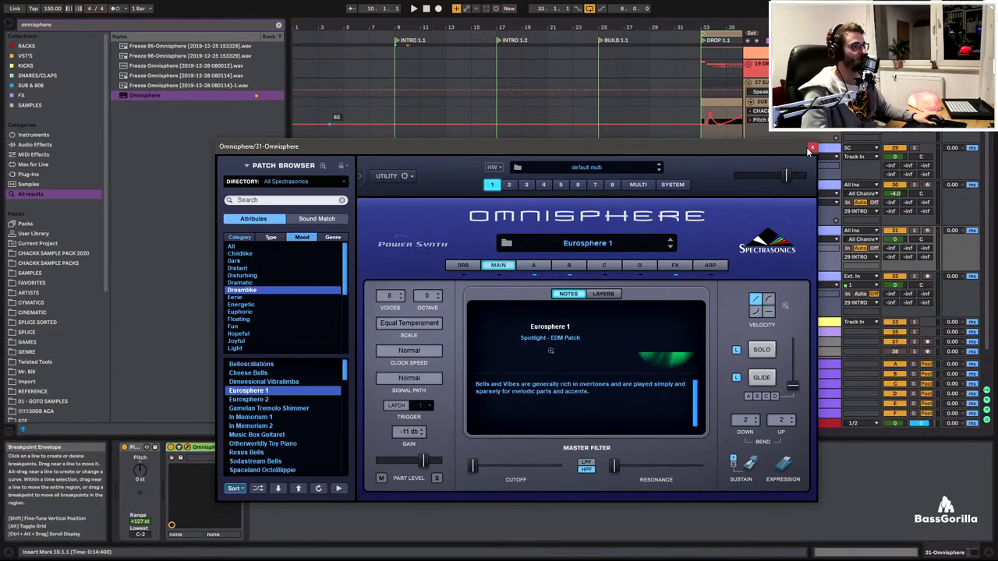
{"action": "left_click", "coordinate": [811, 148]}
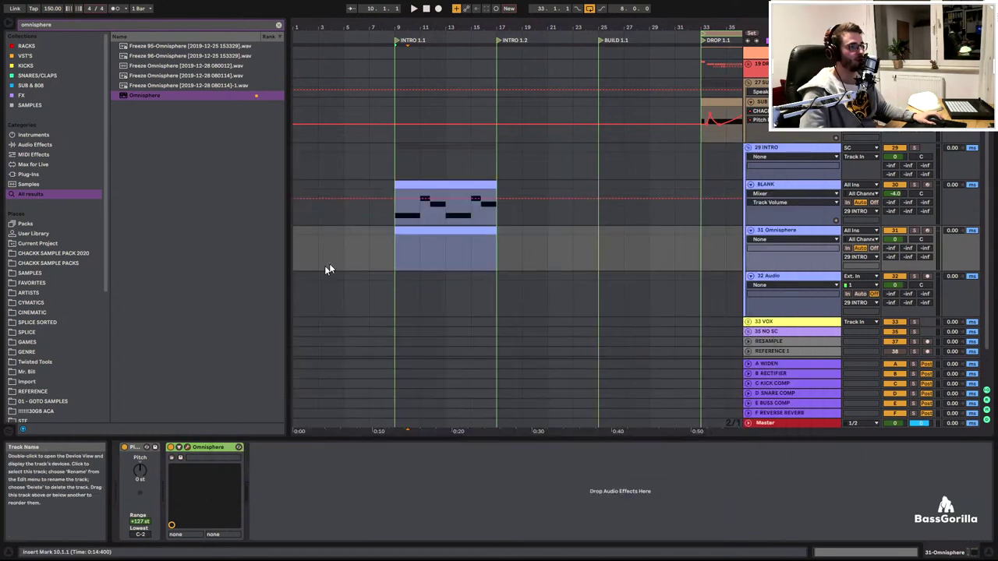
Draw quarter notes D#3 at 1.1.1, A#3 at 1.2.1 and G#3 at 1.3.1 in the Omnisphere clip
{"action": "double_click", "coordinate": [410, 234]}
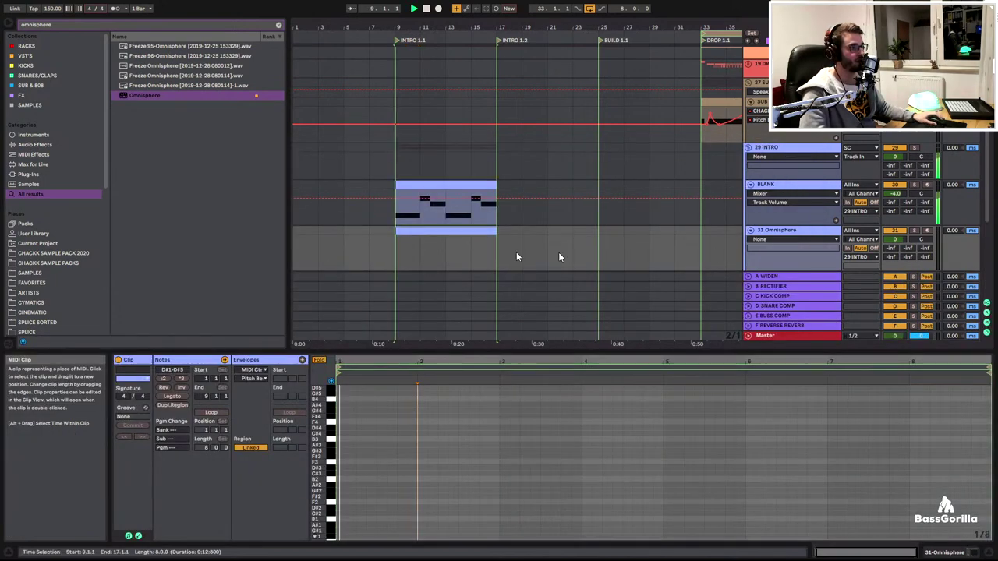
{"action": "scroll", "coordinate": [352, 478], "scroll_direction": "down", "scroll_amount": 1}
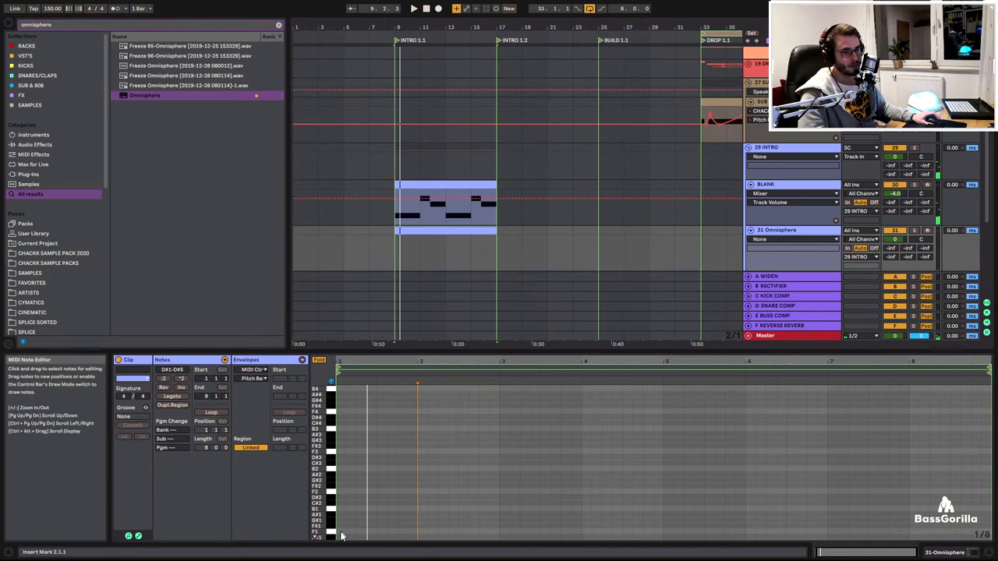
{"action": "key", "text": "b"}
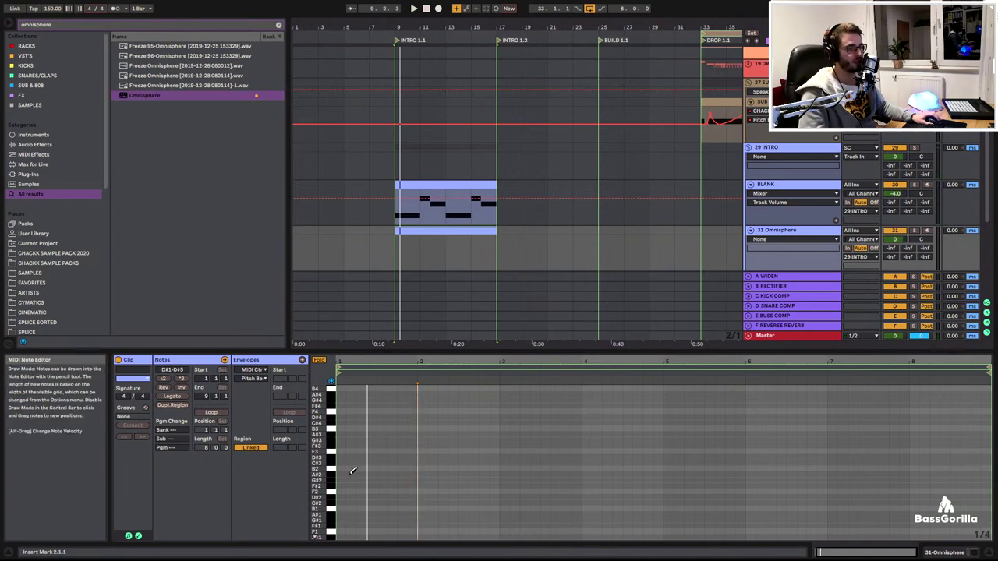
{"action": "left_click", "coordinate": [348, 455]}
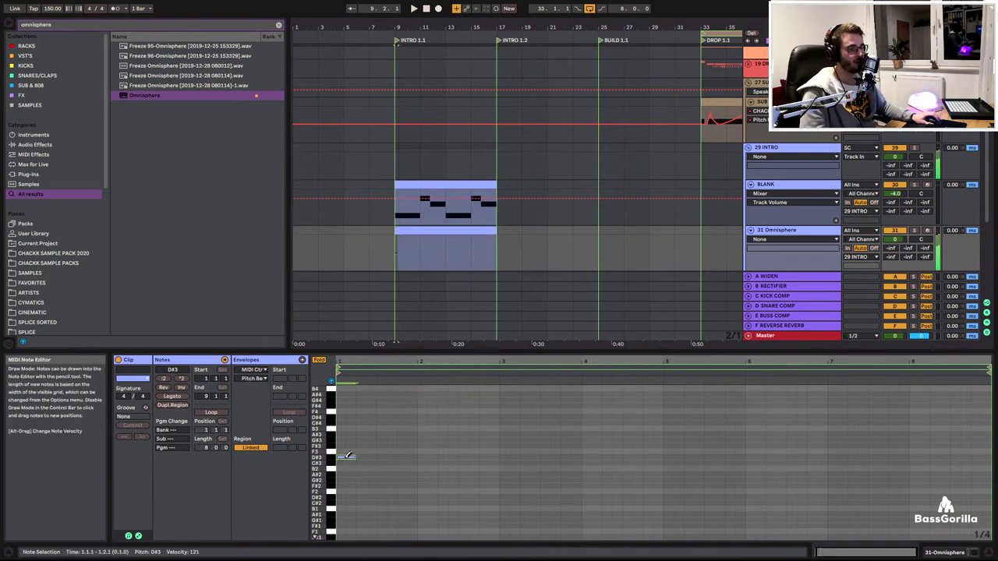
{"action": "left_click", "coordinate": [372, 433]}
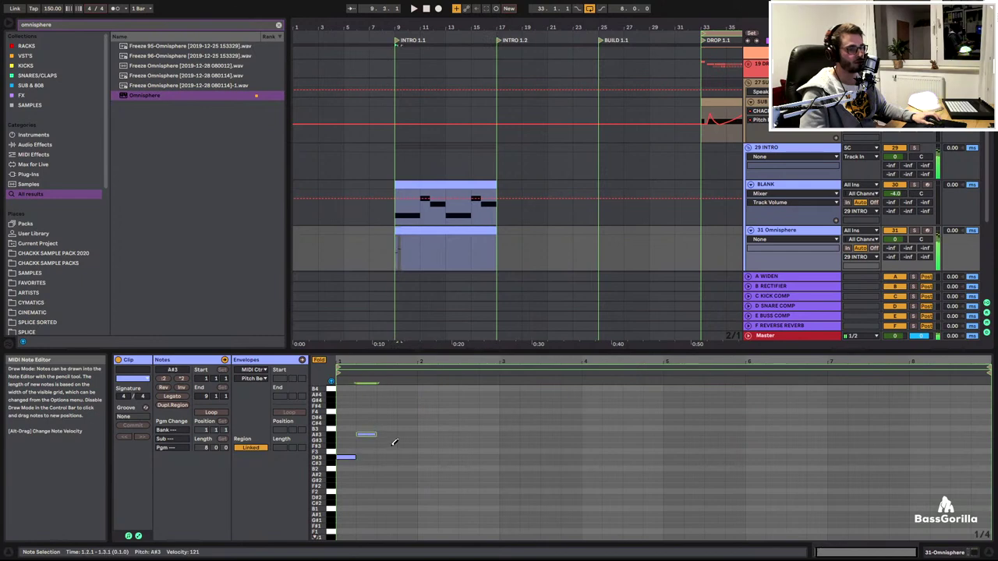
{"action": "left_click", "coordinate": [391, 440]}
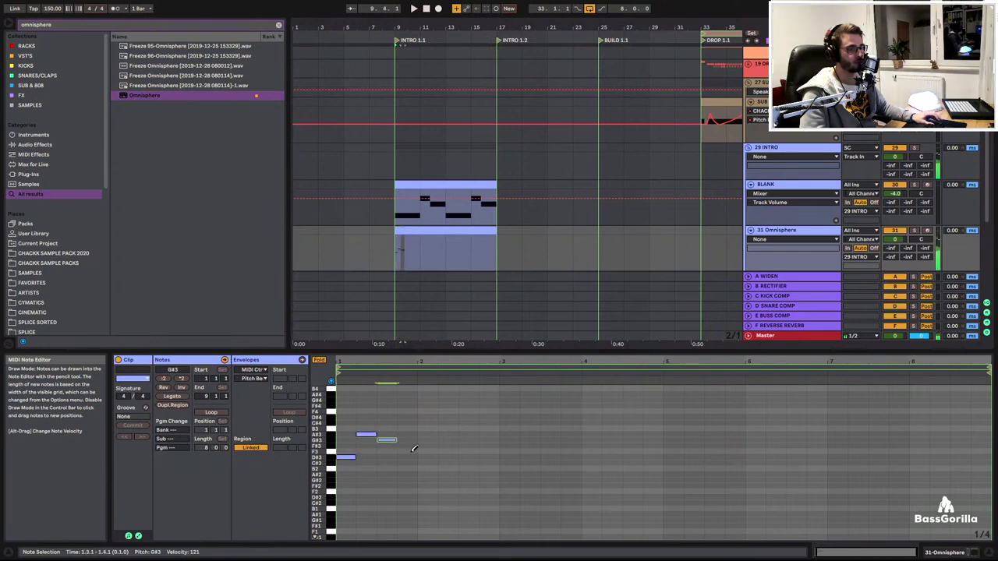
Add quarter notes F#3 at 2.1.1, D#3 at 2.3.1 and F#3 at 2.4.1, auditioning the melody during playback
{"action": "left_click", "coordinate": [435, 452]}
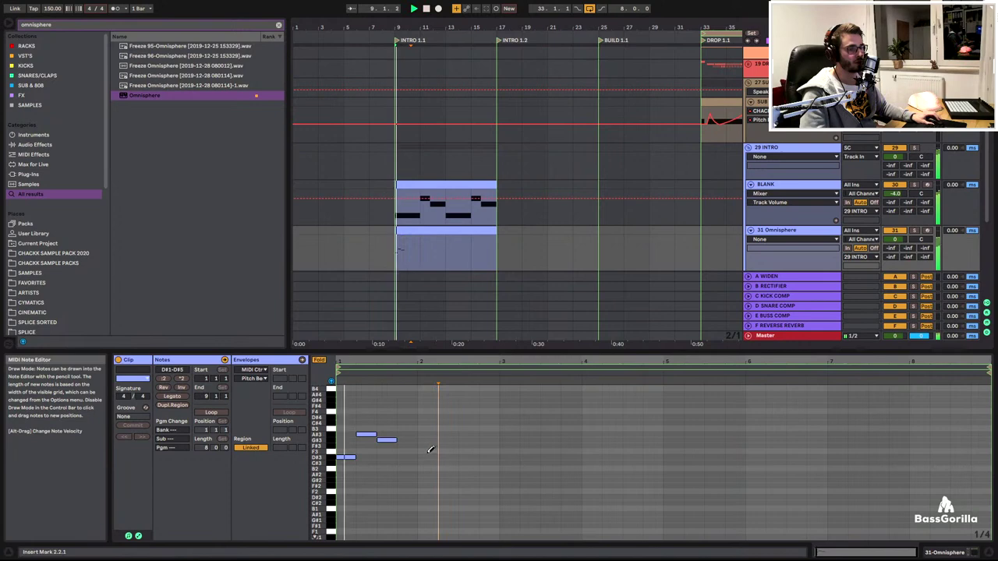
{"action": "key", "text": "space"}
{"action": "left_click", "coordinate": [427, 444]}
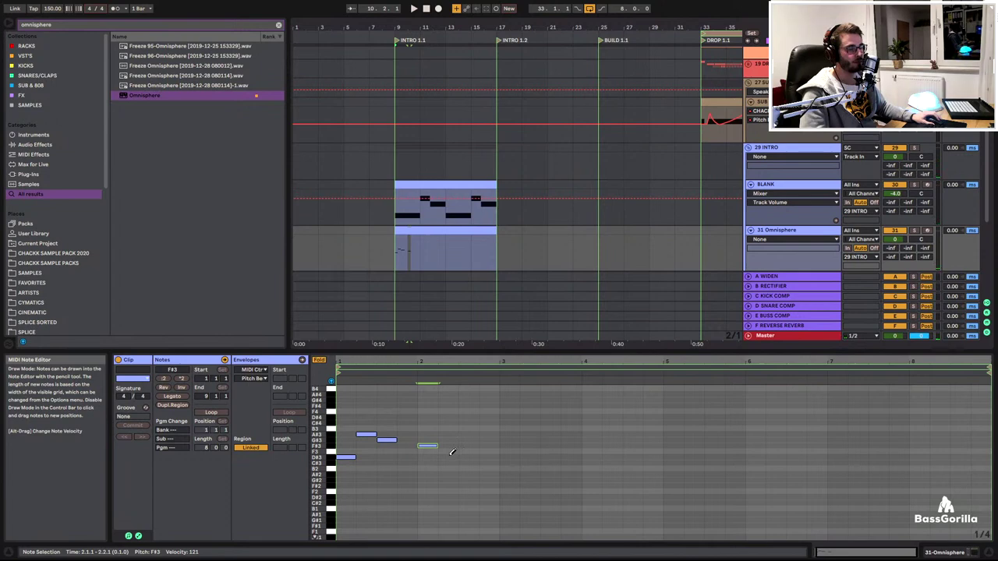
{"action": "key", "text": "space"}
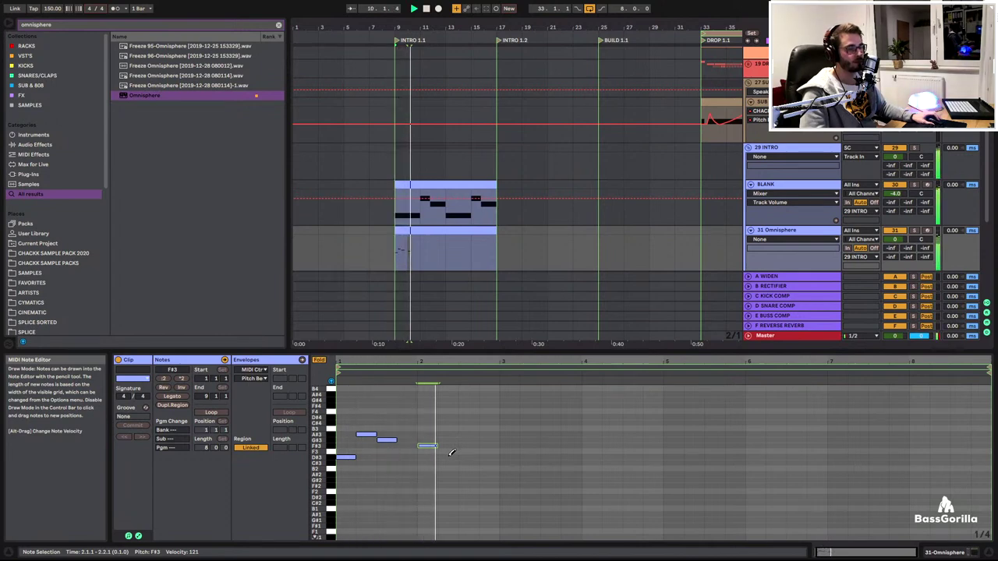
{"action": "left_click", "coordinate": [465, 456]}
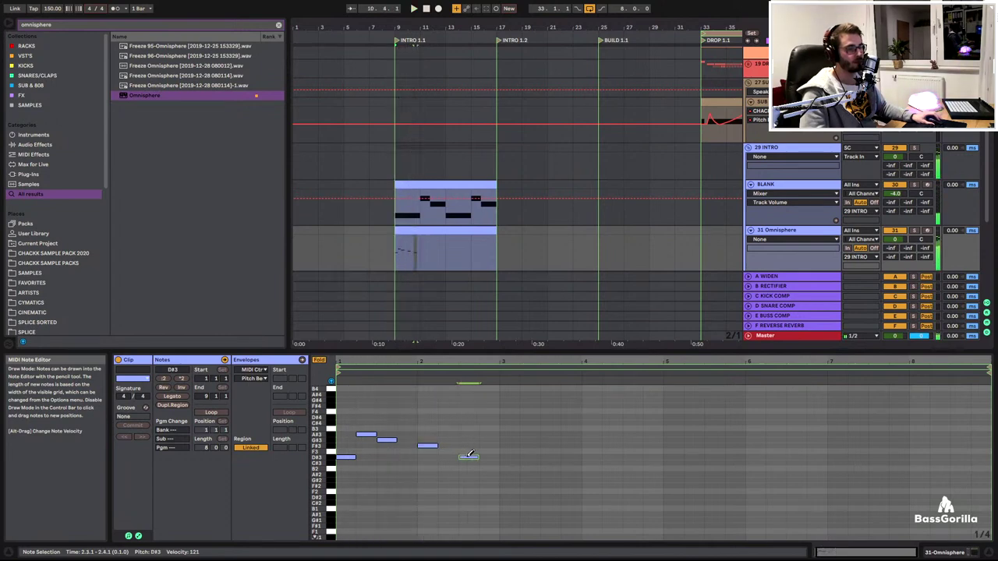
{"action": "left_click_drag", "start_coordinate": [470, 453], "coordinate": [470, 448]}
{"action": "left_click", "coordinate": [490, 445]}
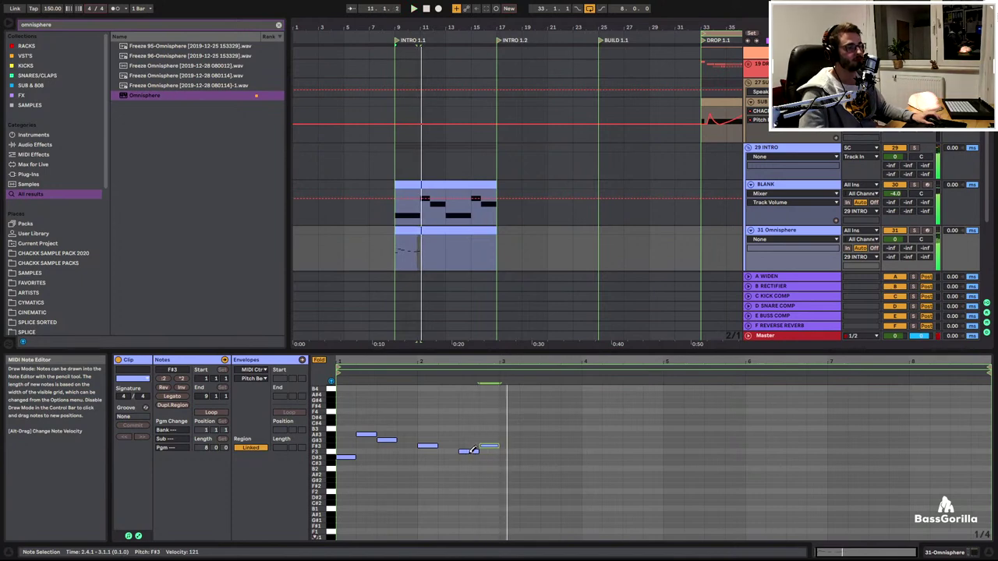
{"action": "key", "text": "space"}
Duplicate the two-bar melody across the rest of the eight-bar clip and play it back
{"action": "key", "text": "b"}
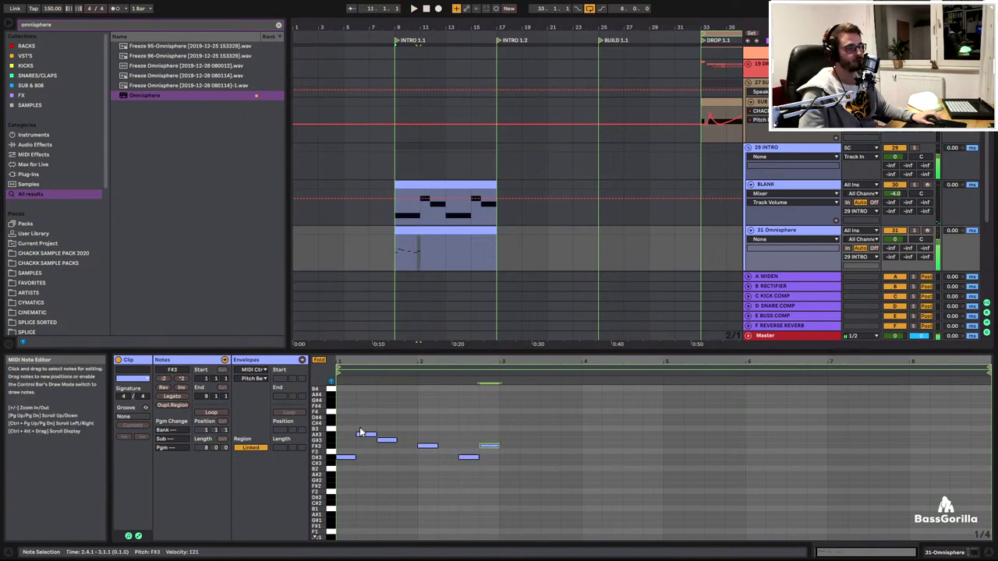
{"action": "left_click_drag", "start_coordinate": [340, 427], "coordinate": [498, 499]}
{"action": "key", "text": "ctrl+d"}
{"action": "key", "text": "ctrl+d"}
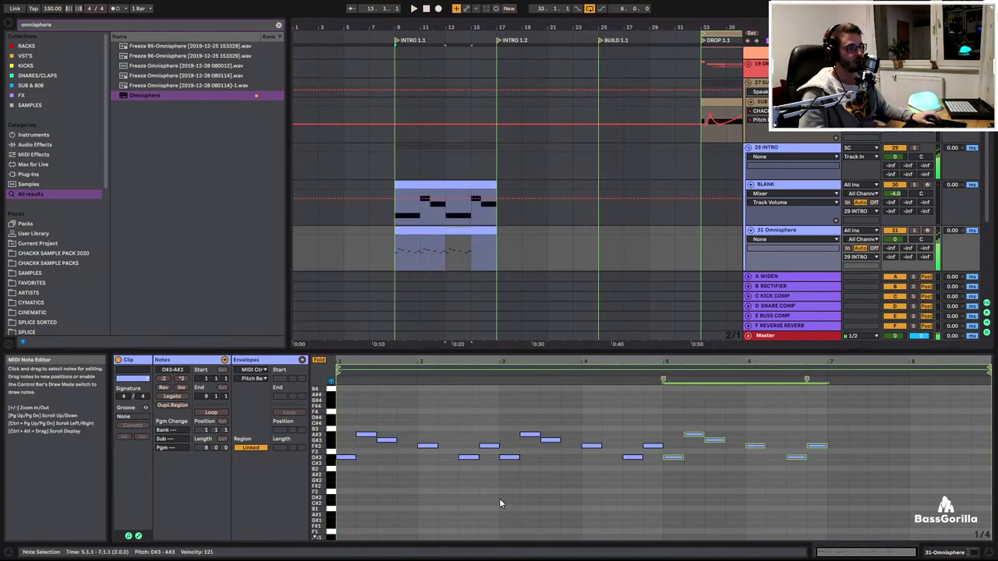
{"action": "key", "text": "space"}
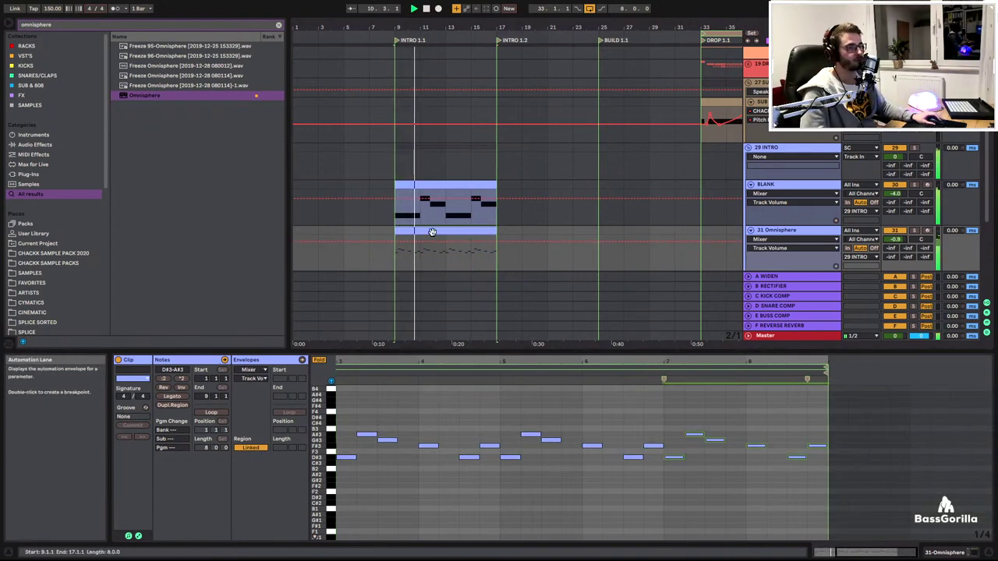
Raise the bar 4 notes in the Omnisphere clip to D#4 at 4.1.1, B3 at 4.3.1 and A#3 at 4.4.1
{"action": "left_click", "coordinate": [792, 230]}
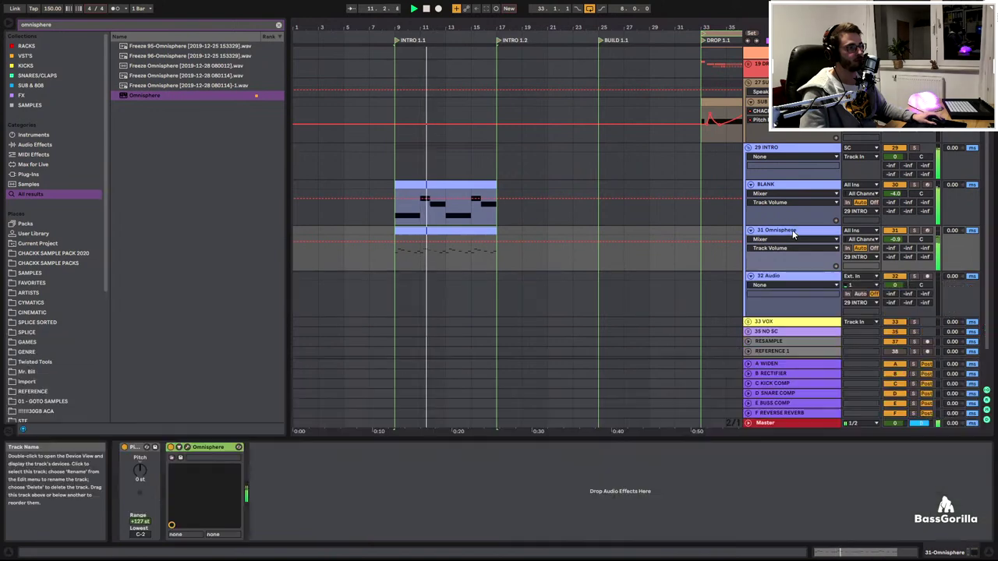
{"action": "double_click", "coordinate": [412, 231]}
{"action": "left_click_drag", "start_coordinate": [381, 363], "coordinate": [488, 363]}
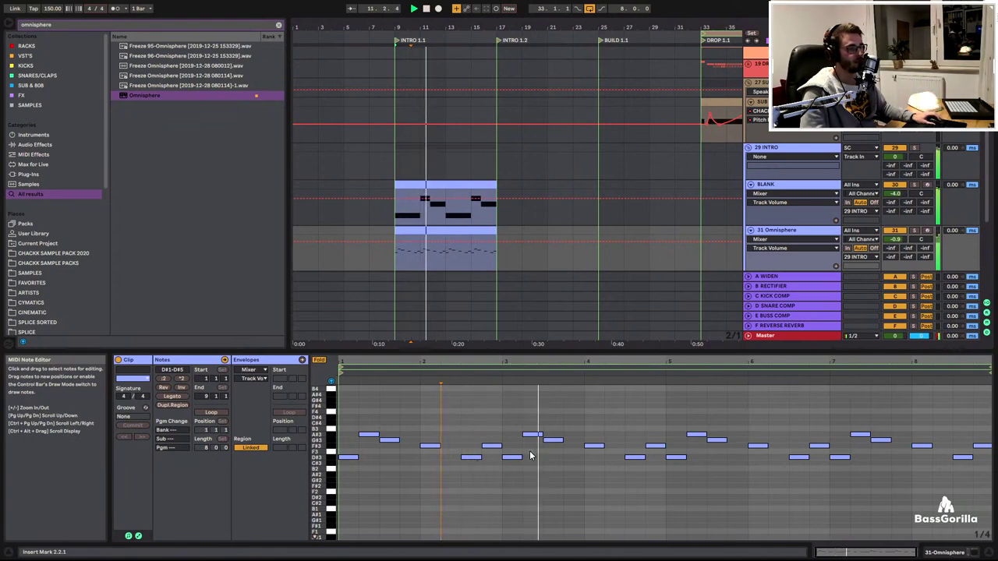
{"action": "key", "text": "space"}
{"action": "left_click_drag", "start_coordinate": [595, 447], "coordinate": [600, 431]}
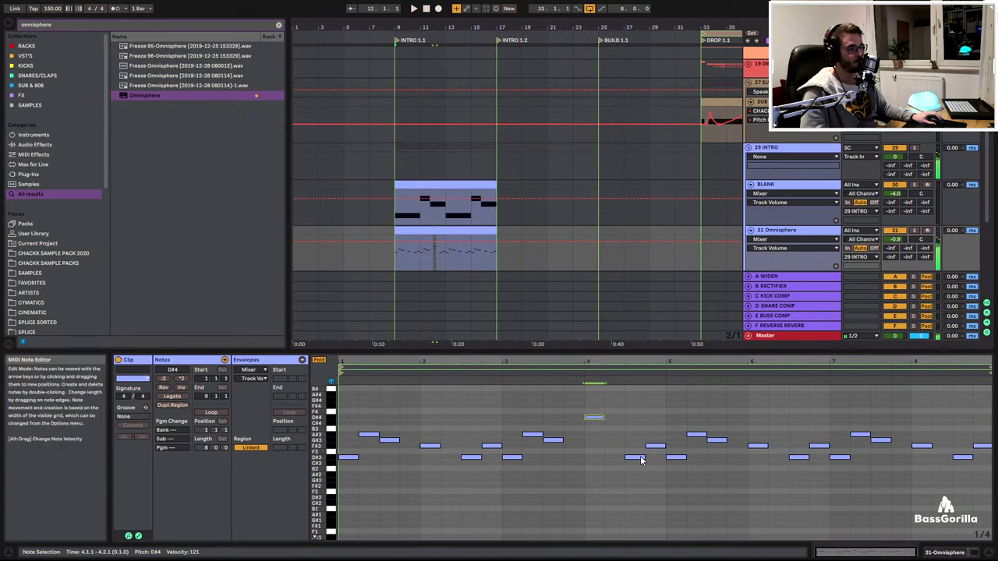
{"action": "left_click_drag", "start_coordinate": [640, 460], "coordinate": [656, 443]}
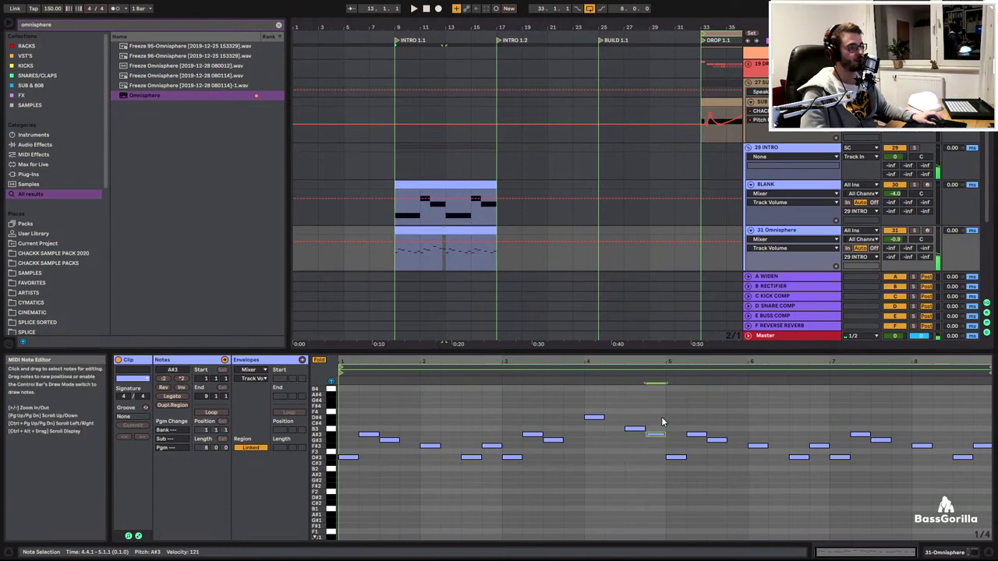
Delete the notes from bar 5 onward and duplicate the first four bars of the melody in their place
{"action": "left_click_drag", "start_coordinate": [672, 421], "coordinate": [988, 538]}
{"action": "key", "text": "Delete"}
{"action": "left_click_drag", "start_coordinate": [665, 414], "coordinate": [343, 542]}
{"action": "key", "text": "ctrl+d"}
Play back the revised melody and lower the Omnisphere track volume to -1.2 dB
{"action": "key", "text": "space"}
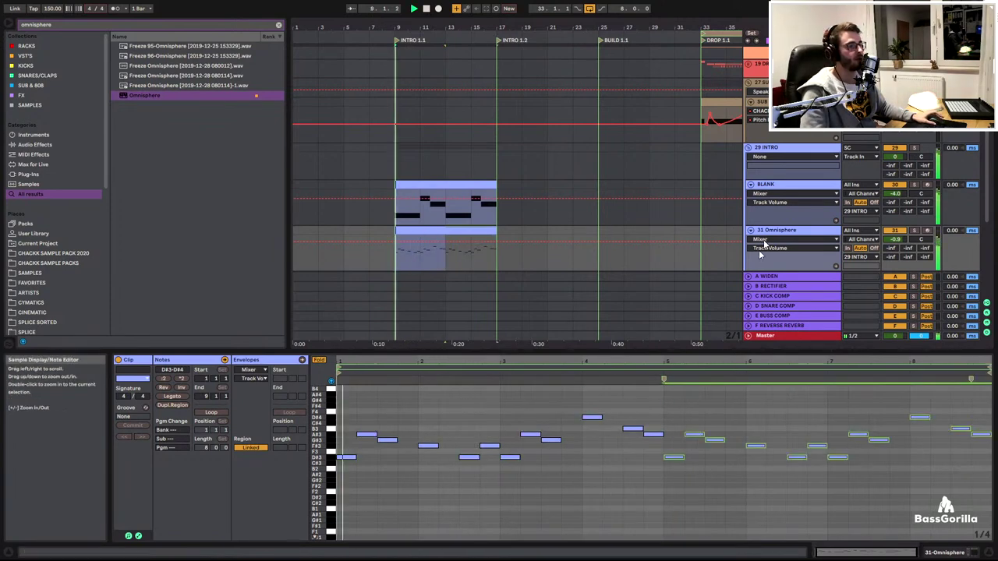
{"action": "left_click_drag", "start_coordinate": [896, 240], "coordinate": [897, 244]}
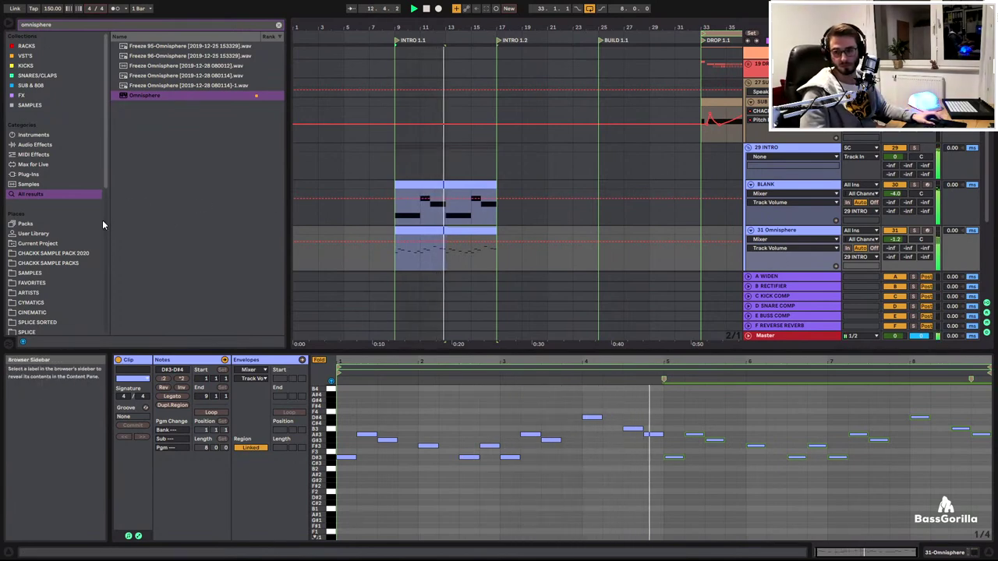
{"action": "key", "text": "space"}
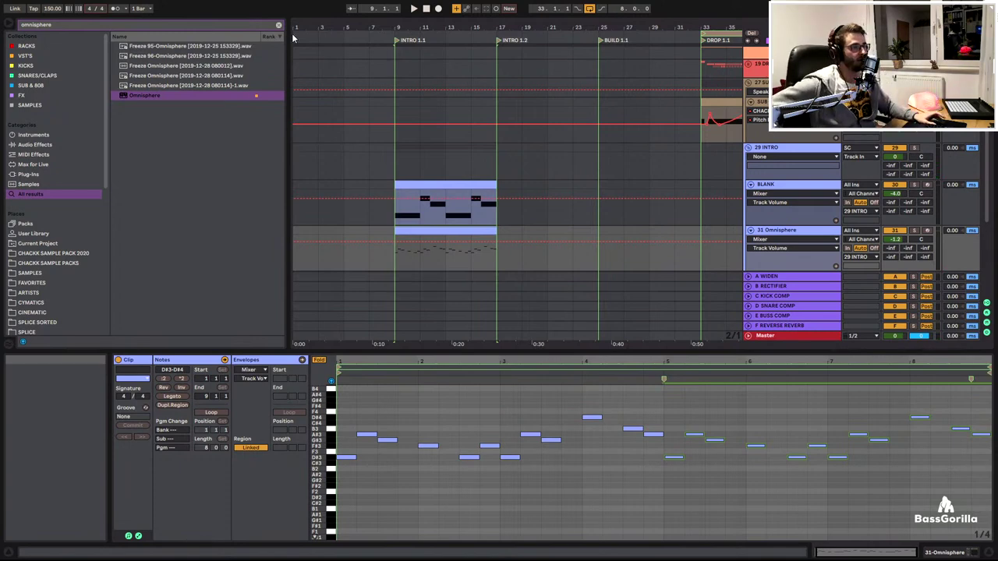
Solo the second CHACKK BS - SPLATTER track (23) and audition its bass clips from 34.1.1 in the drop
{"action": "left_click_drag", "start_coordinate": [554, 26], "coordinate": [368, 24]}
{"action": "scroll", "coordinate": [753, 113], "scroll_direction": "up", "scroll_amount": 5}
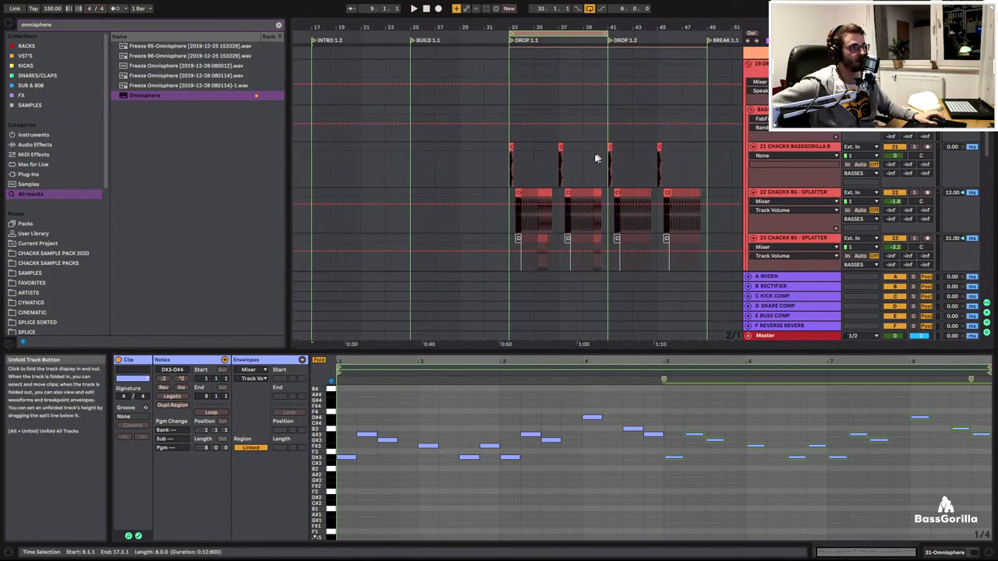
{"action": "scroll", "coordinate": [573, 161], "scroll_direction": "down", "scroll_amount": 2}
{"action": "scroll", "coordinate": [526, 151], "scroll_direction": "up", "scroll_amount": 5}
{"action": "left_click", "coordinate": [468, 136]}
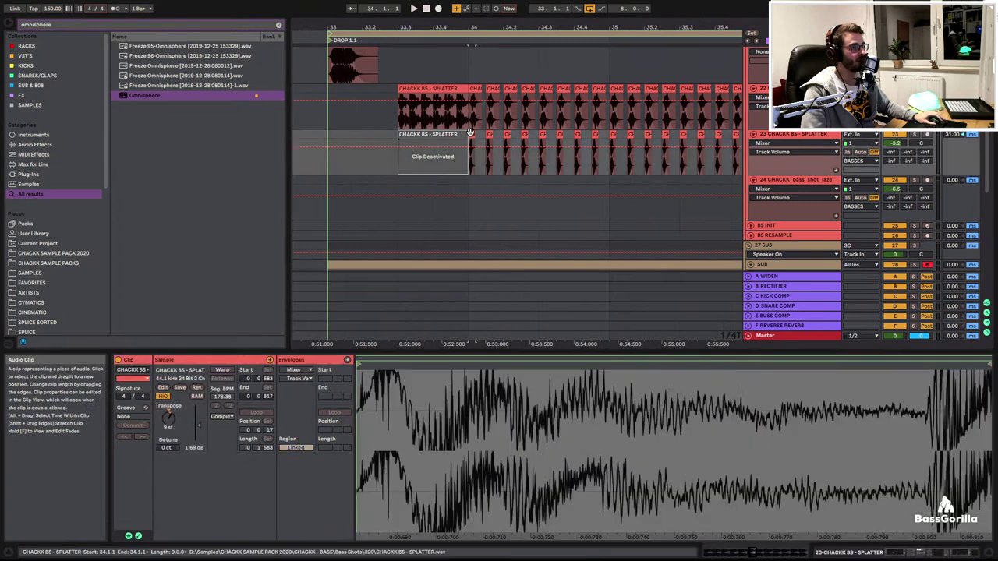
{"action": "left_click", "coordinate": [914, 134]}
{"action": "key", "text": "space"}
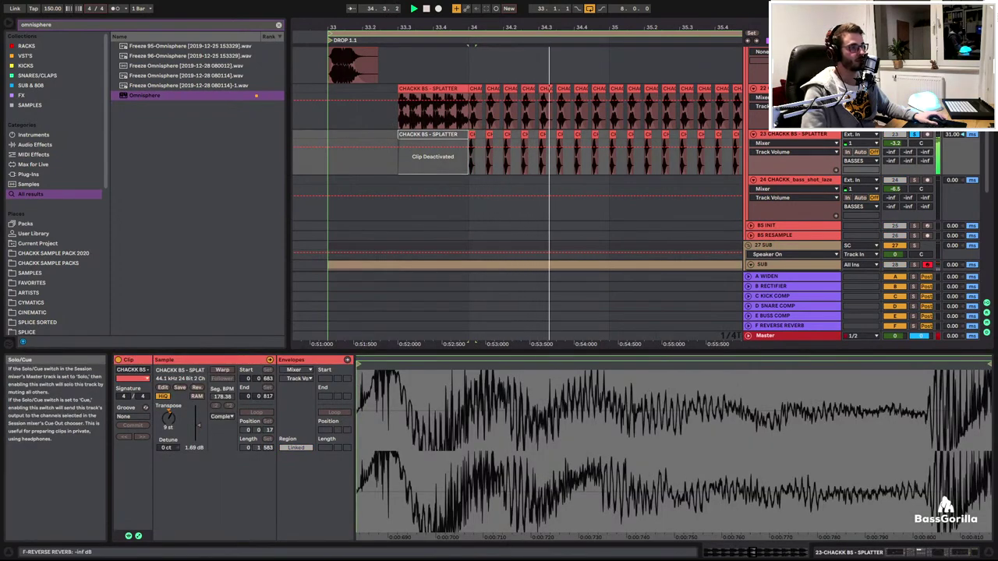
{"action": "key", "text": "space"}
Audition the upper CHACKK BS - SPLATTER track (22) and examine the pitch settings of its clips around 34.1.1
{"action": "left_click", "coordinate": [914, 89]}
{"action": "key", "text": "space"}
{"action": "left_click", "coordinate": [466, 88]}
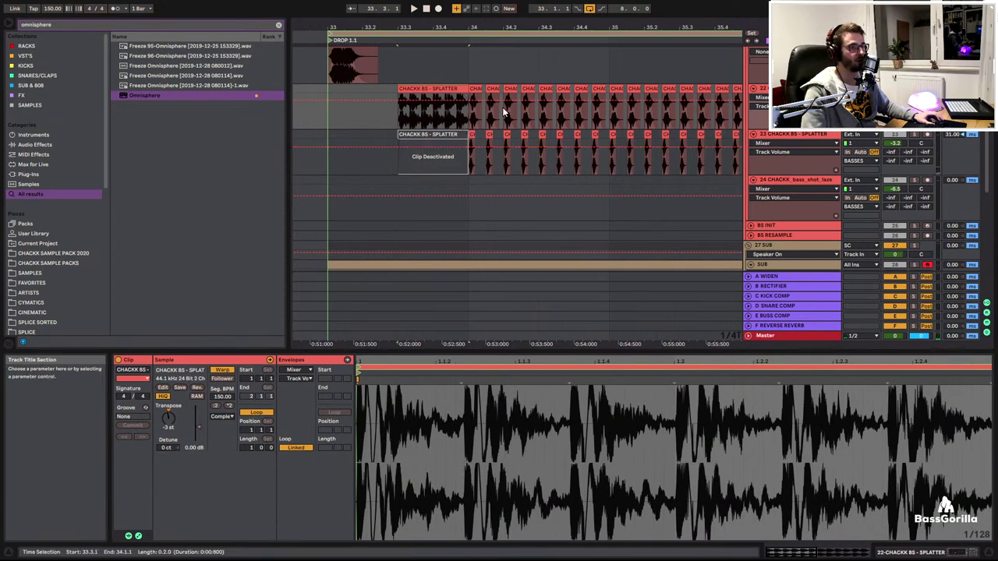
{"action": "left_click", "coordinate": [478, 88]}
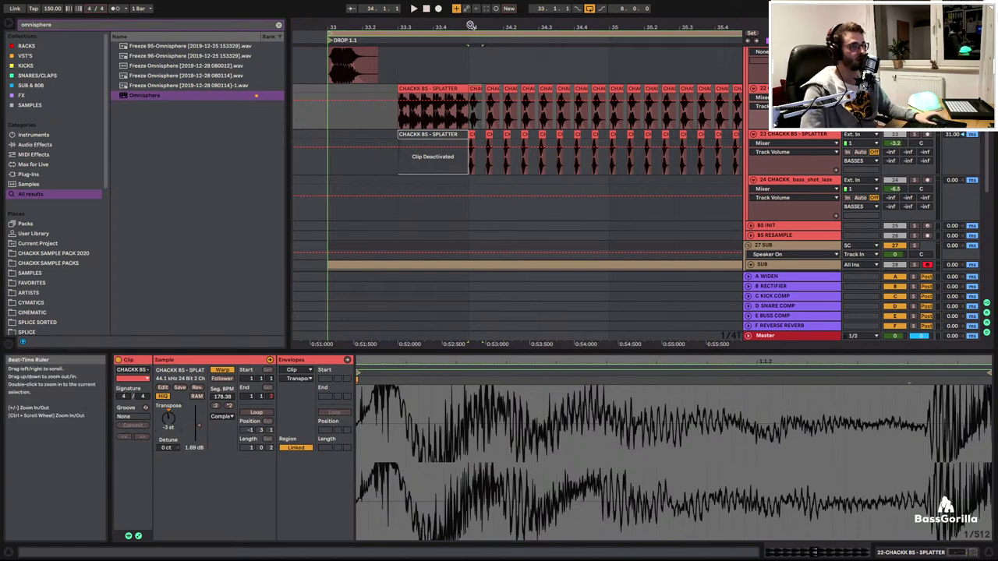
Return to the Intro 1.1 section and play back the Omnisphere melody with the bass
{"action": "left_click_drag", "start_coordinate": [471, 27], "coordinate": [575, 4]}
{"action": "scroll", "coordinate": [469, 175], "scroll_direction": "down", "scroll_amount": 5}
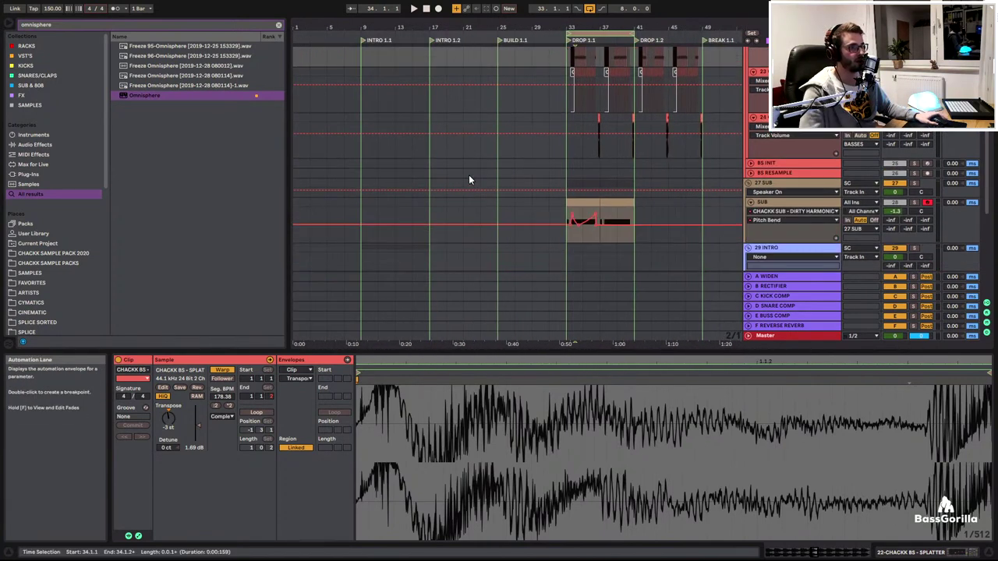
{"action": "left_click", "coordinate": [369, 179]}
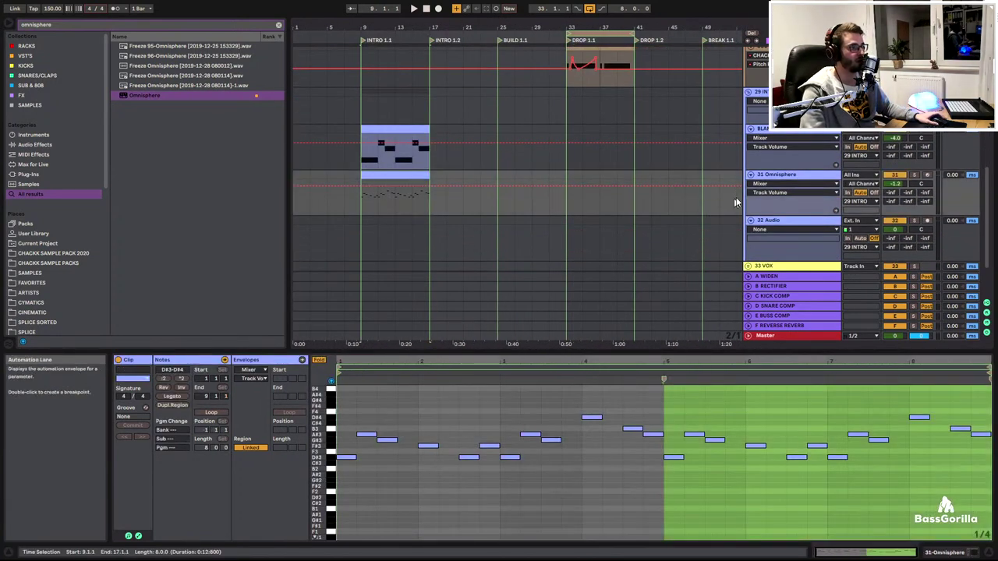
{"action": "key", "text": "space"}
{"action": "double_click", "coordinate": [782, 175]}
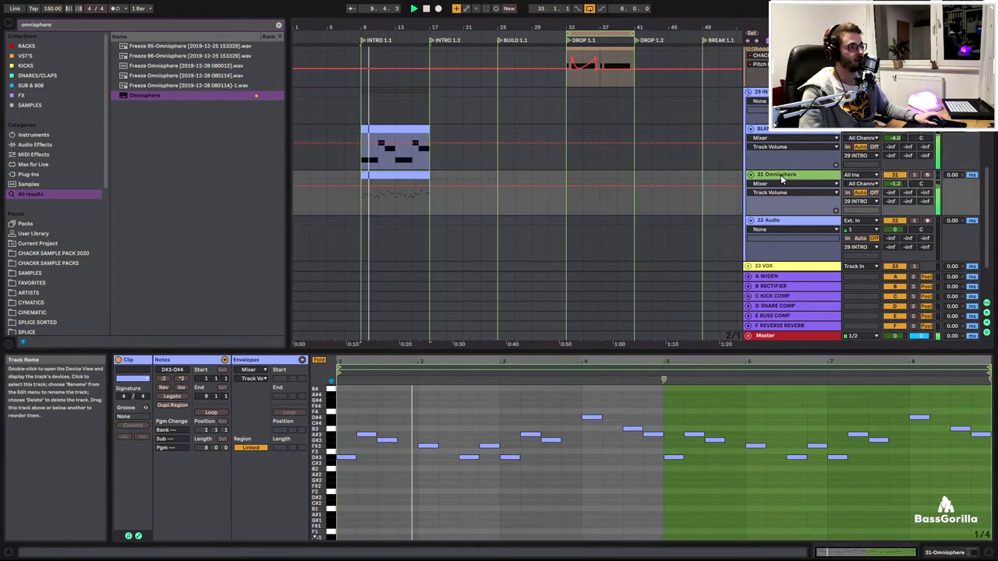
Lengthen all notes in the BLANK track's intro clip slightly so neighbouring notes overlap, and play the result
{"action": "double_click", "coordinate": [420, 145]}
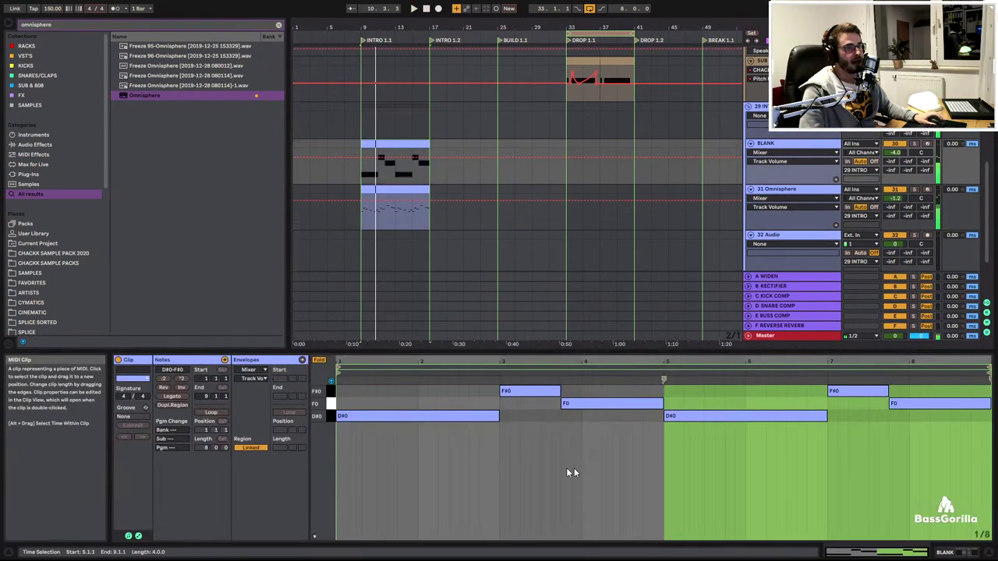
{"action": "left_click", "coordinate": [541, 450]}
{"action": "key", "text": "space"}
{"action": "key", "text": "ctrl+a"}
{"action": "left_click", "coordinate": [502, 421]}
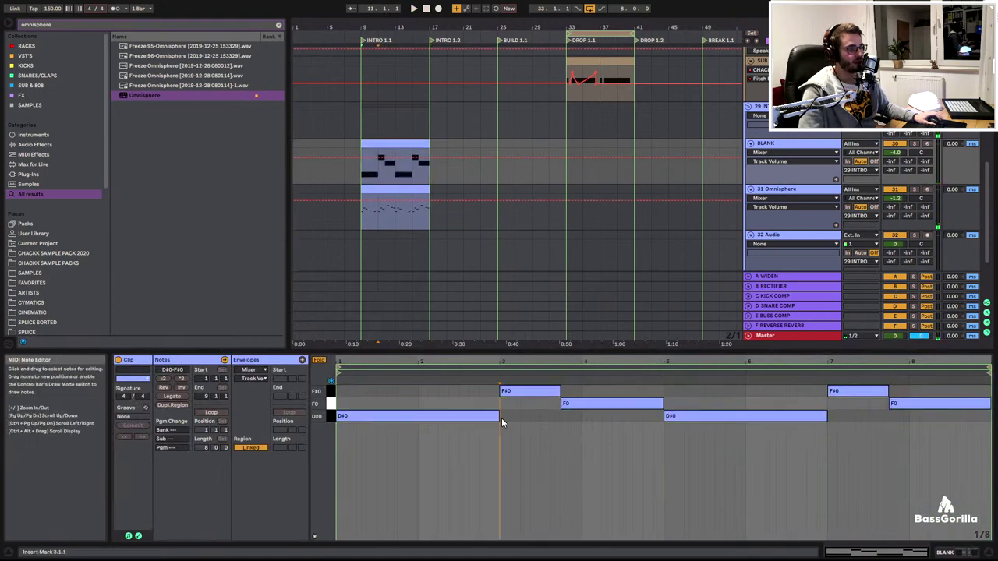
{"action": "key", "text": "ctrl+a"}
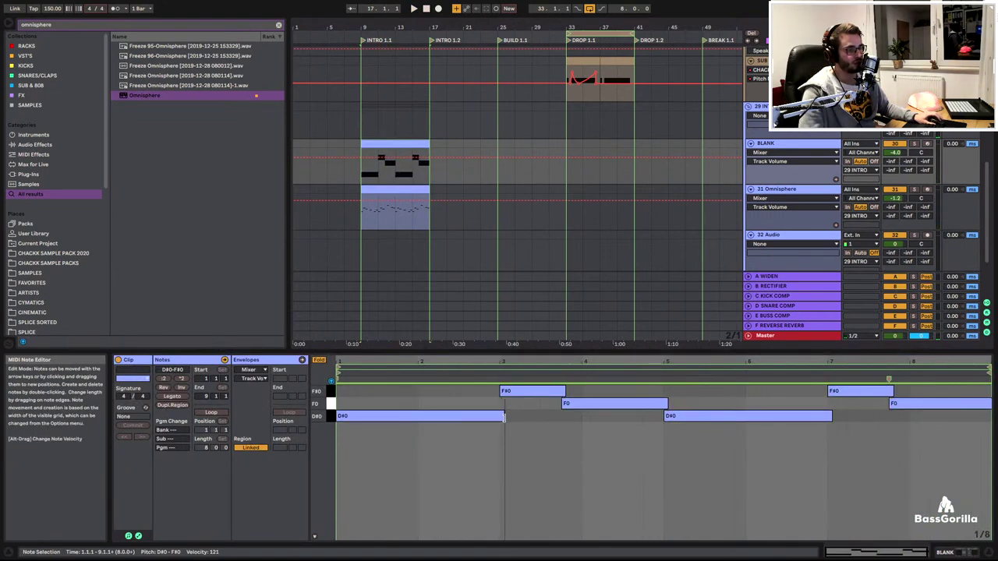
{"action": "left_click_drag", "start_coordinate": [505, 416], "coordinate": [505, 418]}
{"action": "key", "text": "space"}
{"action": "scroll", "coordinate": [508, 444], "scroll_direction": "up", "scroll_amount": 3}
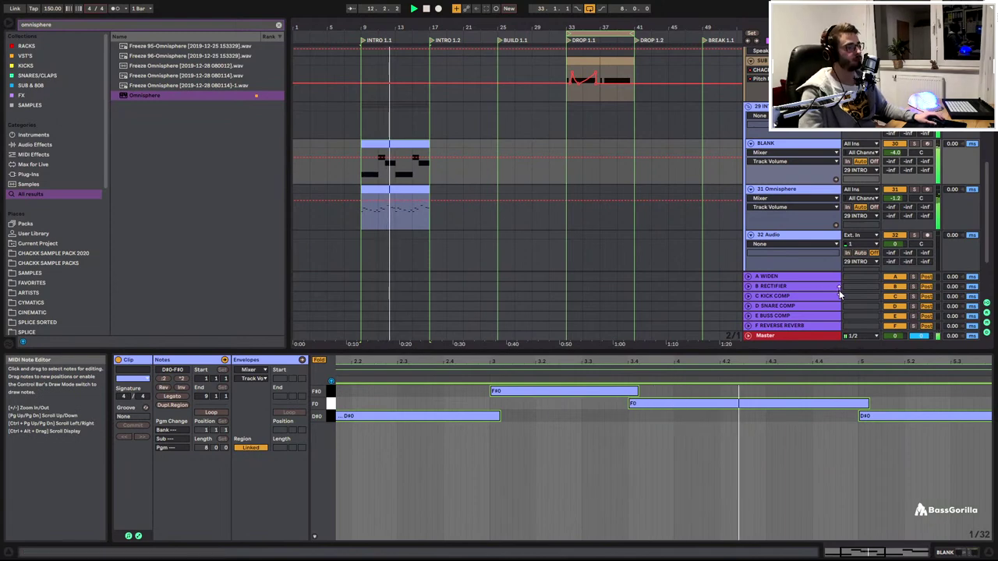
Load the In Memorium 1 patch in Omnisphere, audition it with the melody and close the instrument window
{"action": "left_click", "coordinate": [784, 189]}
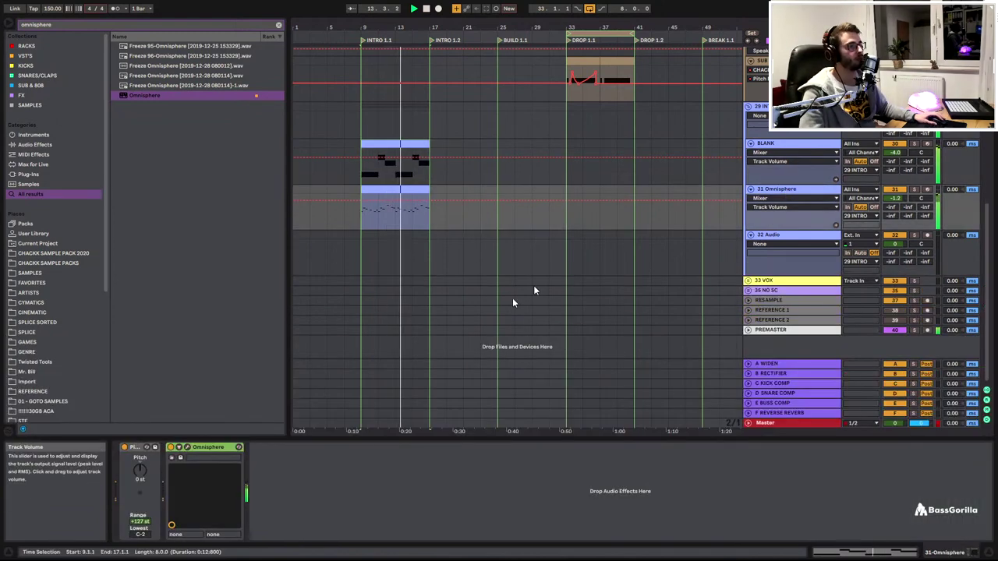
{"action": "left_click", "coordinate": [187, 447]}
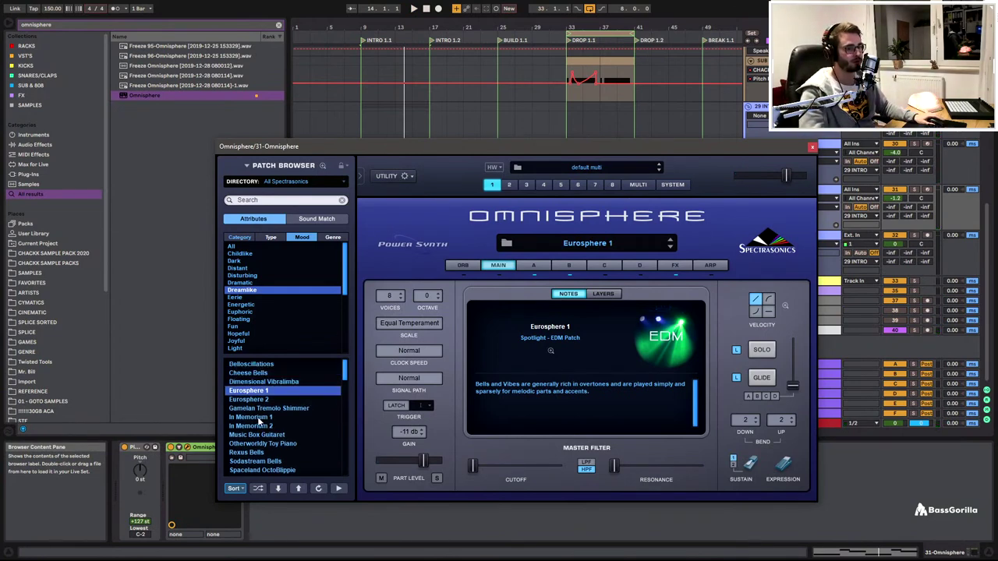
{"action": "left_click", "coordinate": [253, 418]}
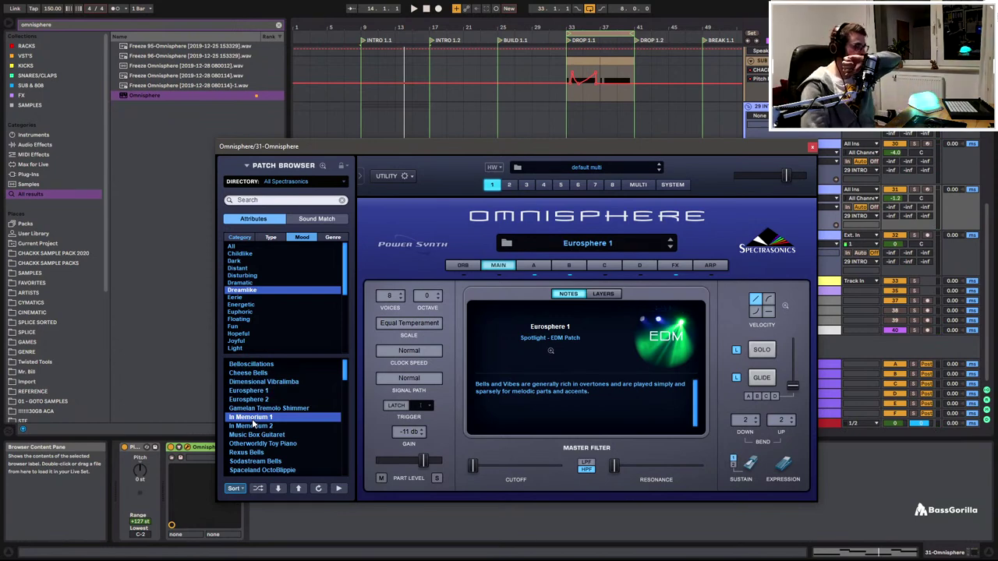
{"action": "key", "text": "space"}
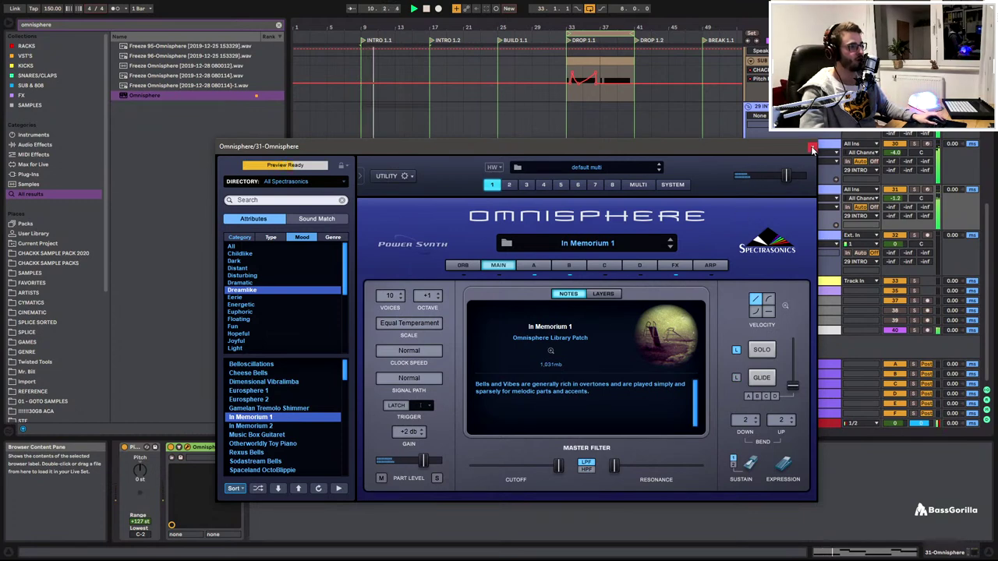
{"action": "left_click", "coordinate": [812, 148]}
Add RC-20 Retro Color with the Vinyl 1 preset to the Omnisphere track and lower the track volume to -6.4 dB
{"action": "key", "text": "ctrl+f"}
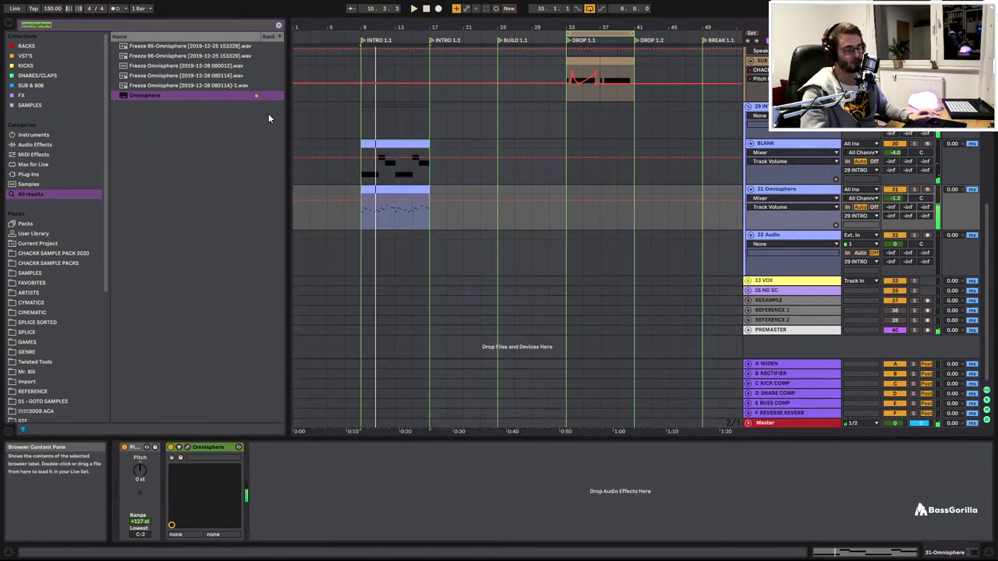
{"action": "key", "text": "BackSpace"}
{"action": "type", "text": "r"}
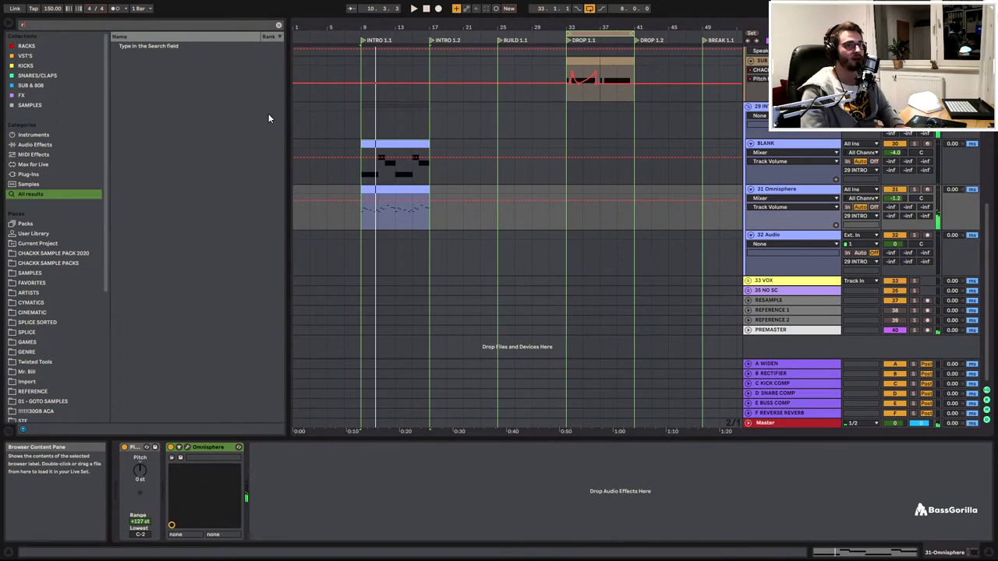
{"action": "type", "text": "c20"}
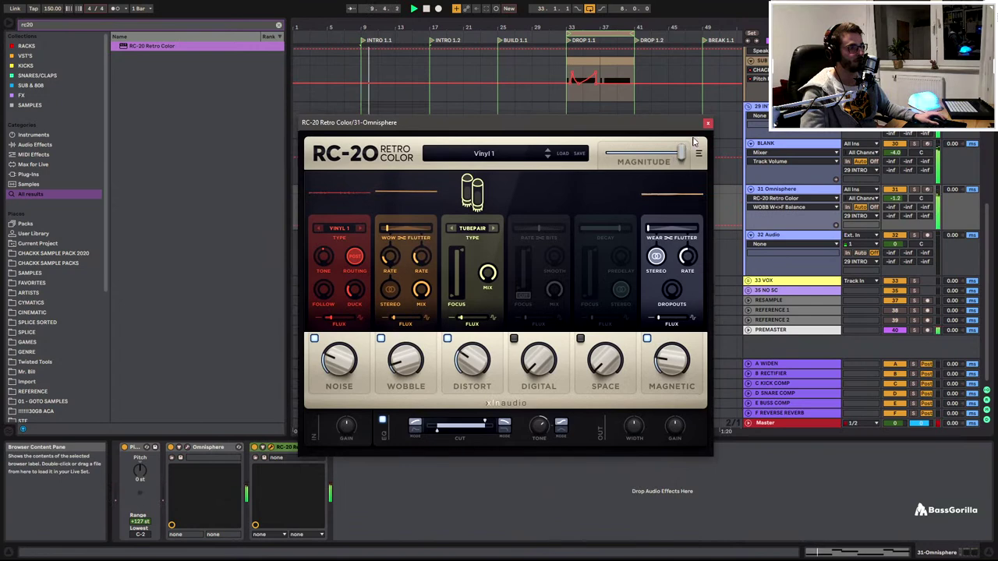
{"action": "left_click", "coordinate": [707, 122]}
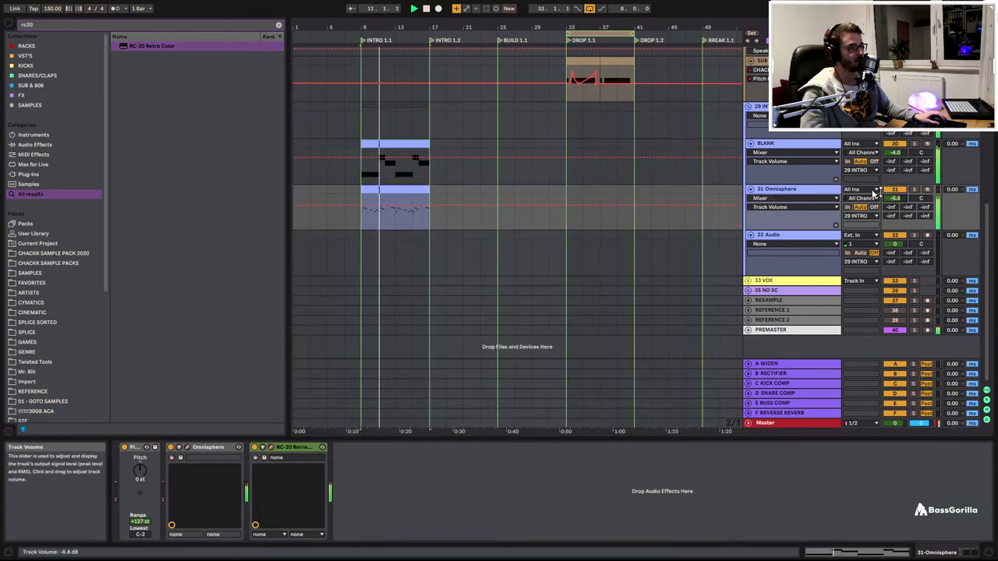
Change the bar 8 melody notes to F3 at 8.1.1 and F#3 at 8.3.1, delete the last note, and play back
{"action": "double_click", "coordinate": [396, 193]}
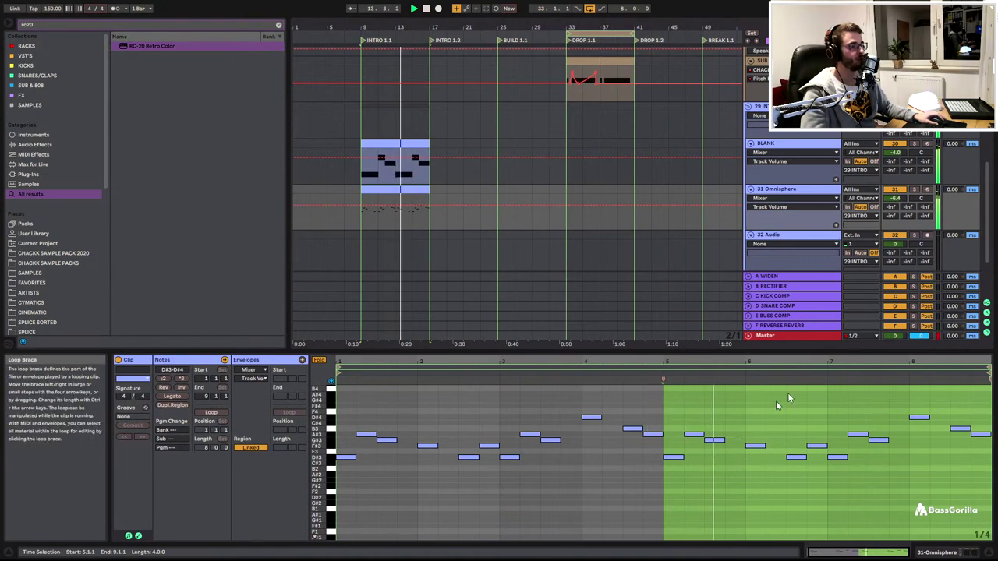
{"action": "left_click", "coordinate": [786, 451]}
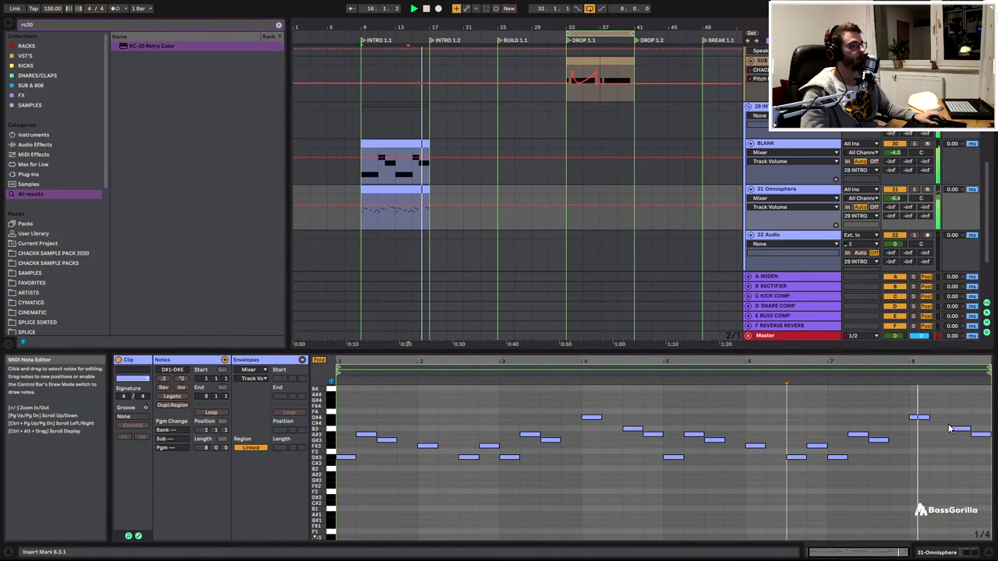
{"action": "left_click_drag", "start_coordinate": [919, 417], "coordinate": [921, 442]}
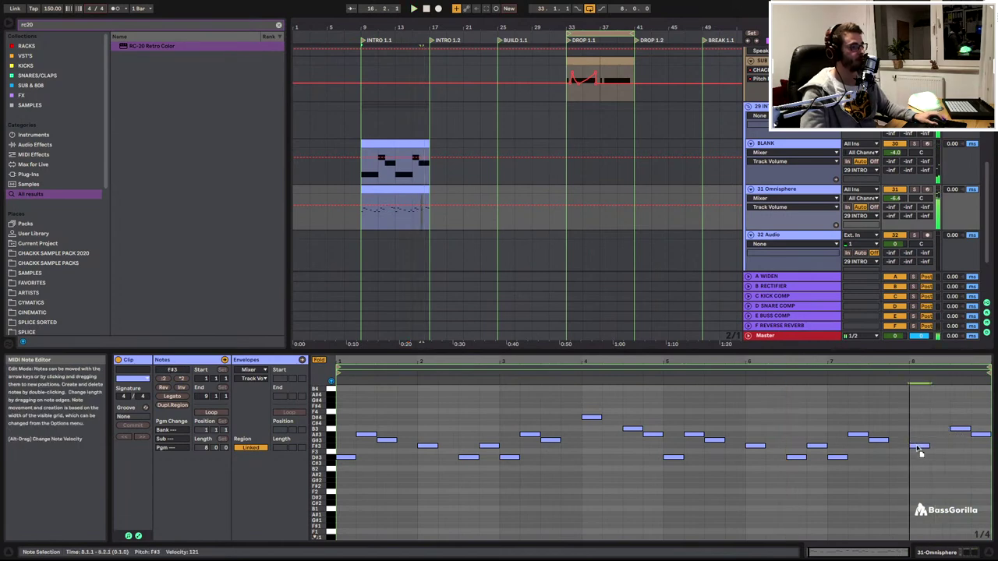
{"action": "left_click_drag", "start_coordinate": [917, 454], "coordinate": [986, 442]}
{"action": "key", "text": "Delete"}
{"action": "key", "text": "space"}
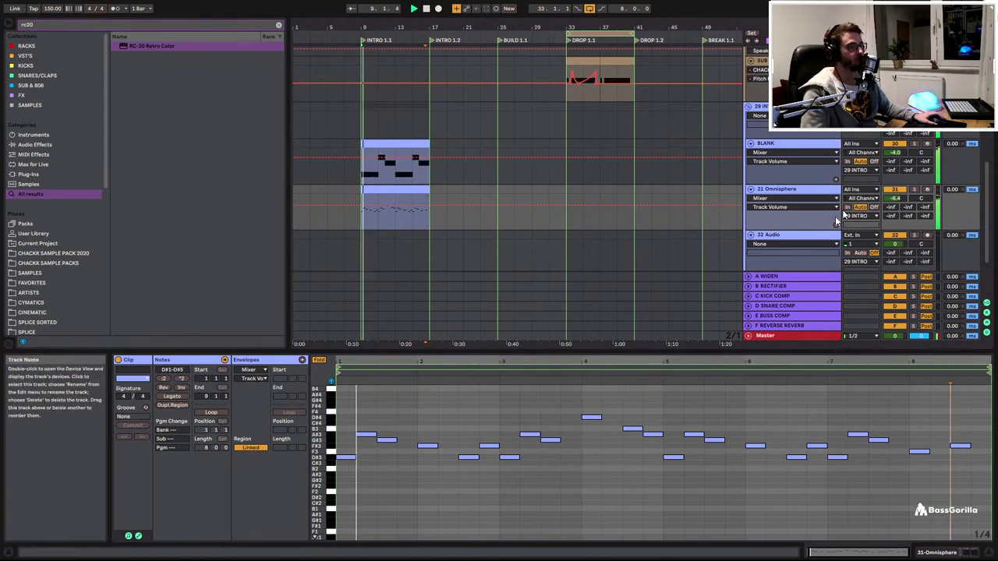
Loop playback over the BLANK track's Intro 1.1 clip and raise that track's volume to -2.8 dB
{"action": "left_click", "coordinate": [390, 164]}
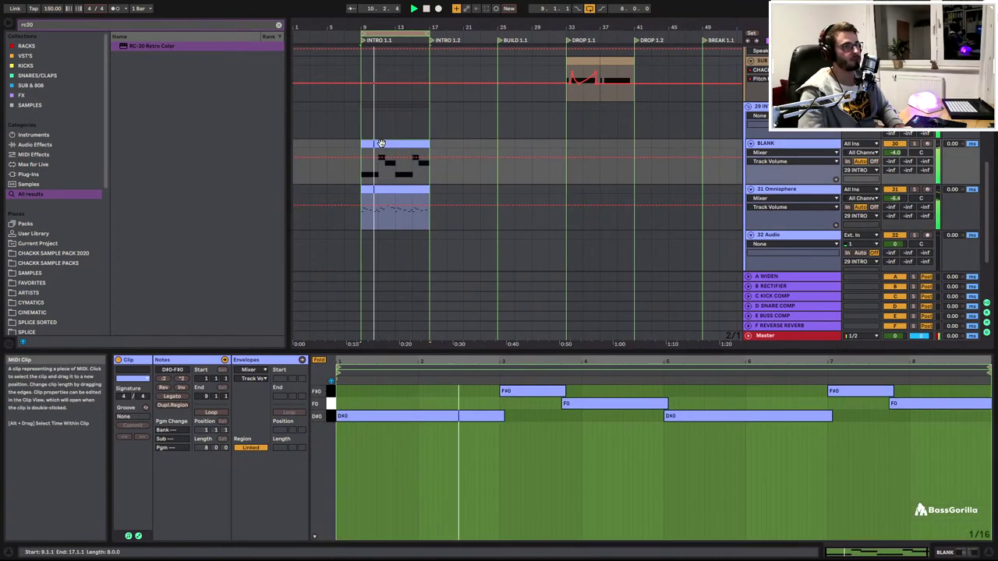
{"action": "left_click_drag", "start_coordinate": [895, 153], "coordinate": [895, 144]}
Open Serum on the BLANK track and set its effects filter type to Phs 48L6-
{"action": "double_click", "coordinate": [804, 144]}
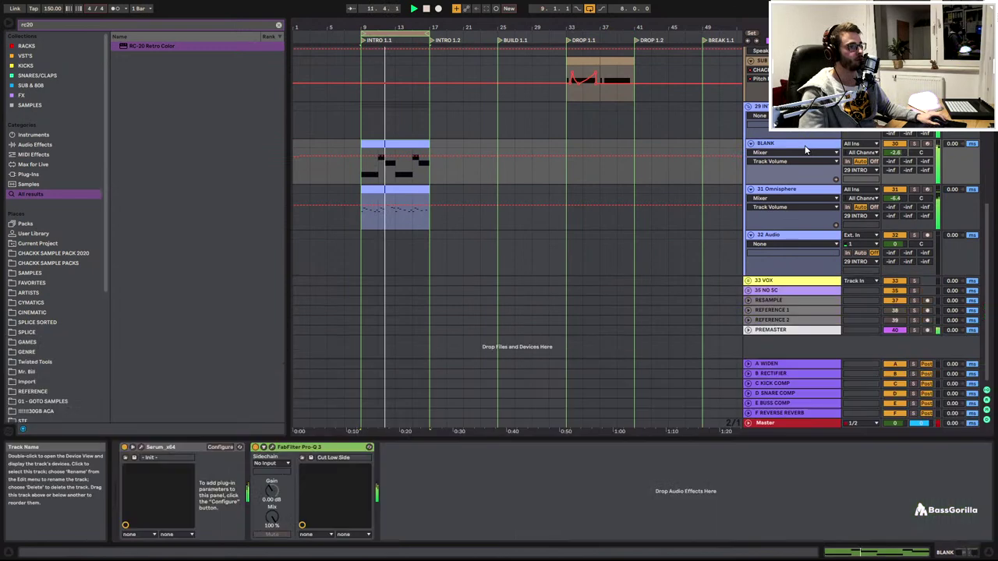
{"action": "left_click", "coordinate": [140, 447]}
{"action": "left_click", "coordinate": [458, 151]}
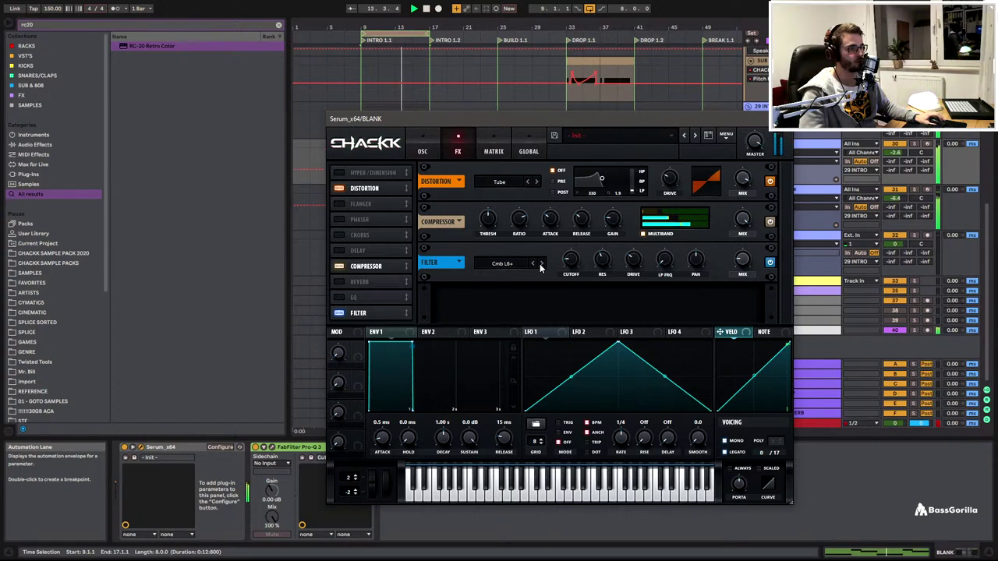
{"action": "left_click", "coordinate": [507, 263]}
{"action": "mouse_move", "coordinate": [510, 295]}
{"action": "left_click", "coordinate": [593, 533]}
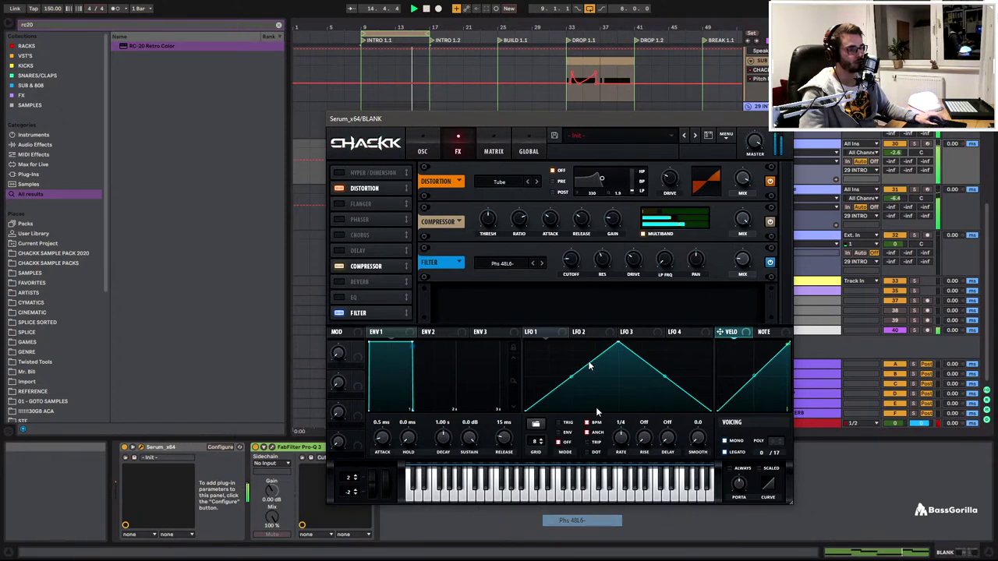
Close Serum and change the Omnisphere clip's bar 8 notes to F#3 at 8.1.1 and F3 at 8.3.1
{"action": "mouse_move", "coordinate": [575, 260]}
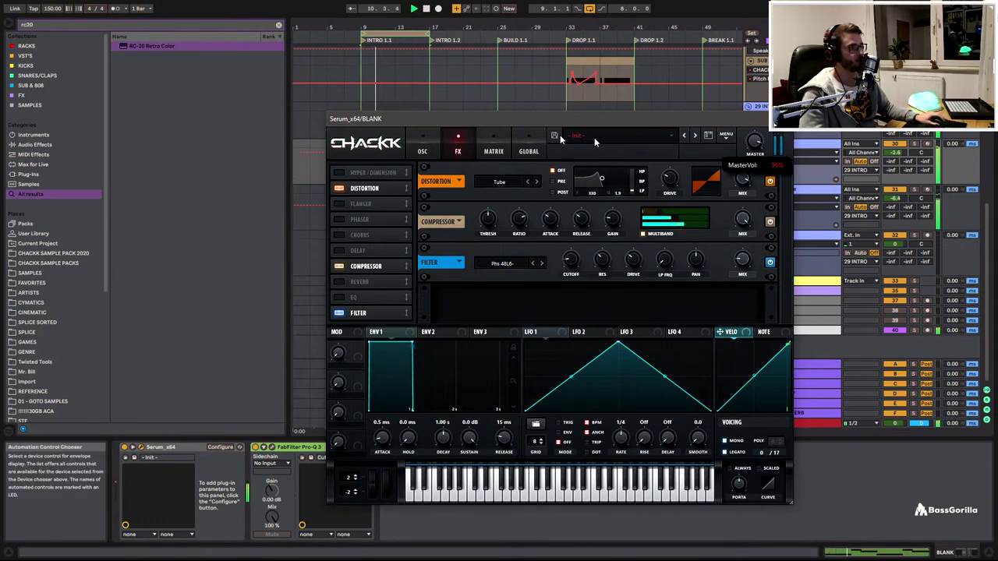
{"action": "left_click", "coordinate": [783, 120]}
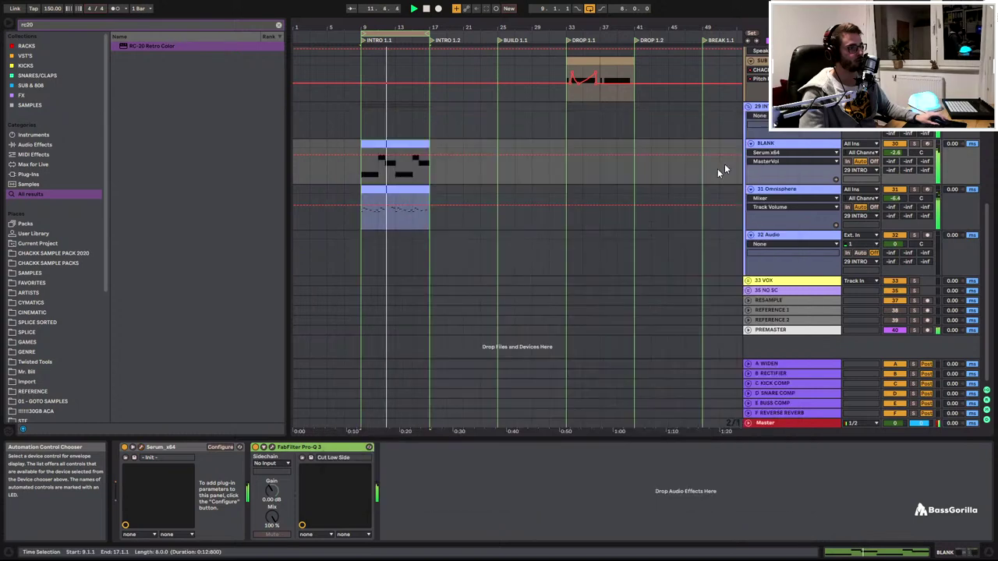
{"action": "double_click", "coordinate": [386, 160]}
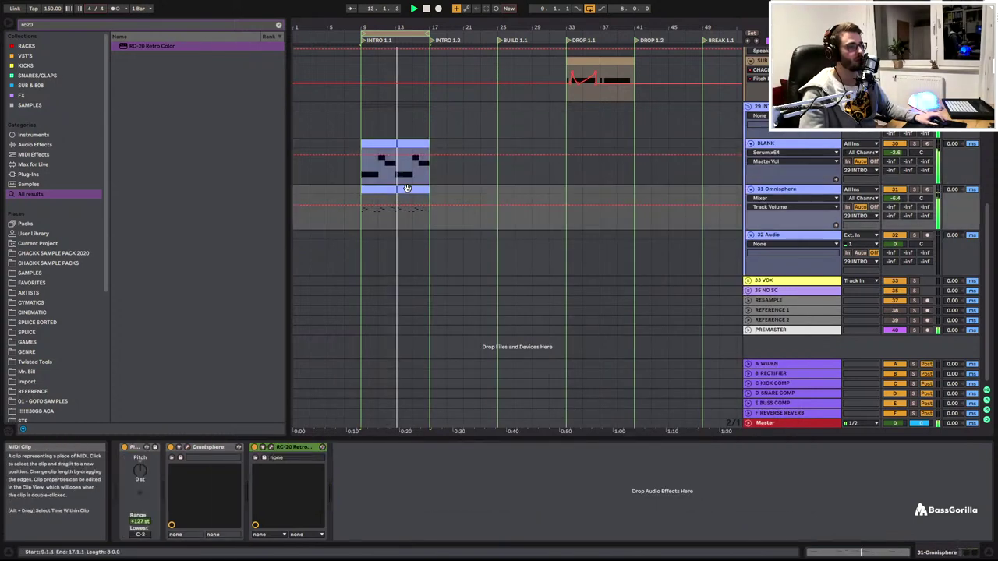
{"action": "left_click", "coordinate": [838, 430]}
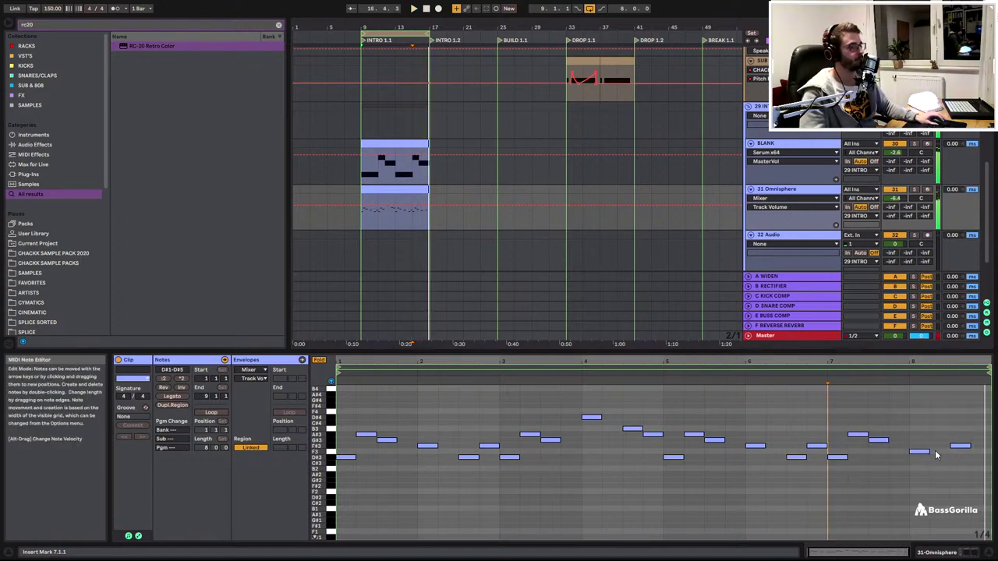
{"action": "left_click_drag", "start_coordinate": [923, 454], "coordinate": [961, 457]}
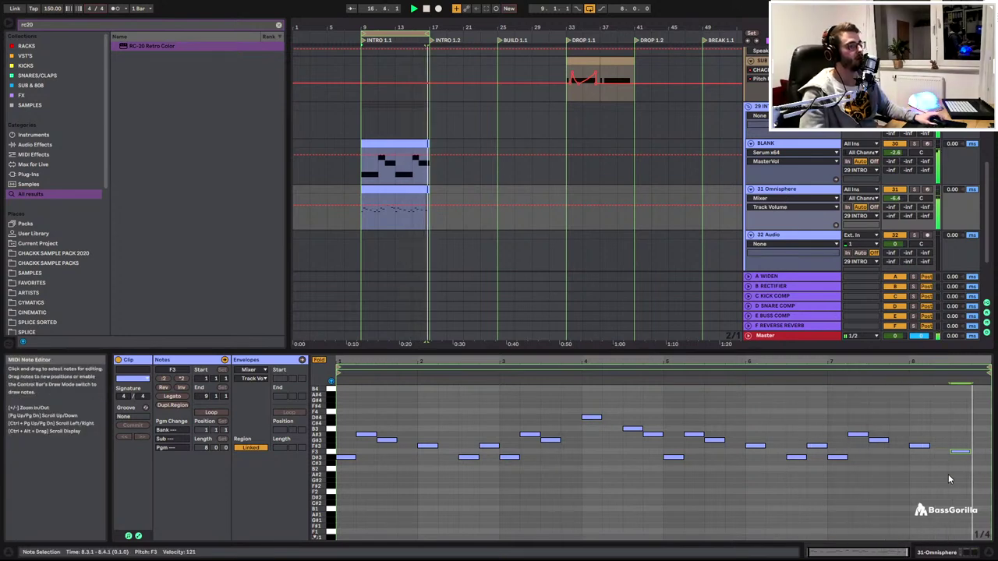
{"action": "scroll", "coordinate": [797, 194], "scroll_direction": "down", "scroll_amount": 2}
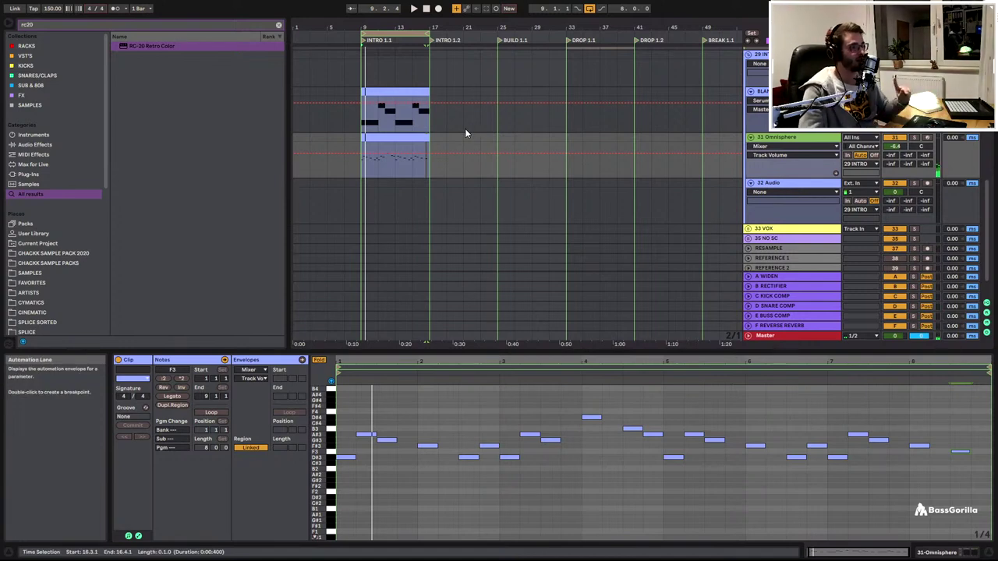
Search the sample library for clock sounds
{"action": "key", "text": "ctrl+f"}
{"action": "type", "text": "tick"}
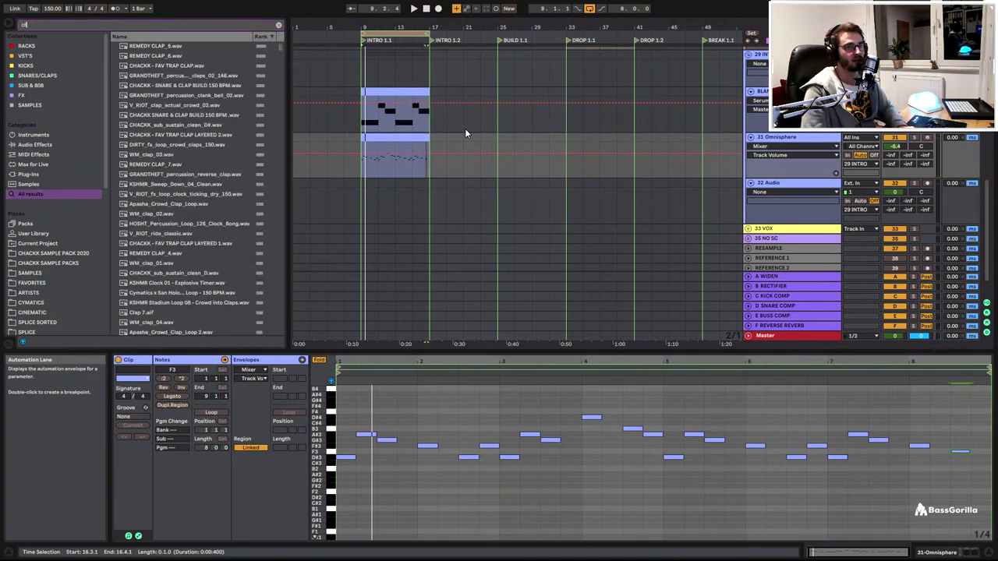
{"action": "type", "text": "clock"}
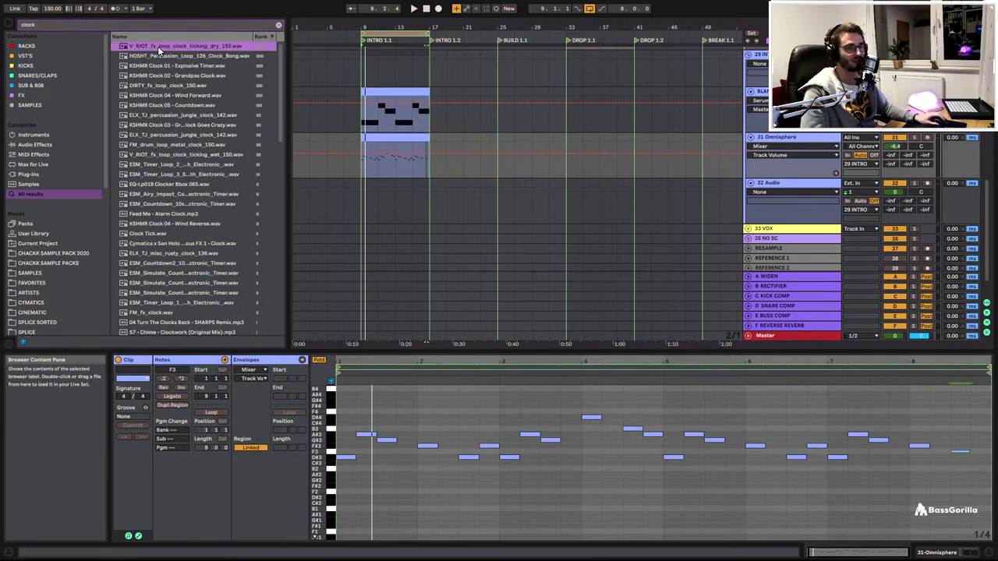
Audition the clock samples one after another, including the KSHMR Clock, ELX_TJ jungle clock and V_RIOT ticking loops
{"action": "key", "text": "Down"}
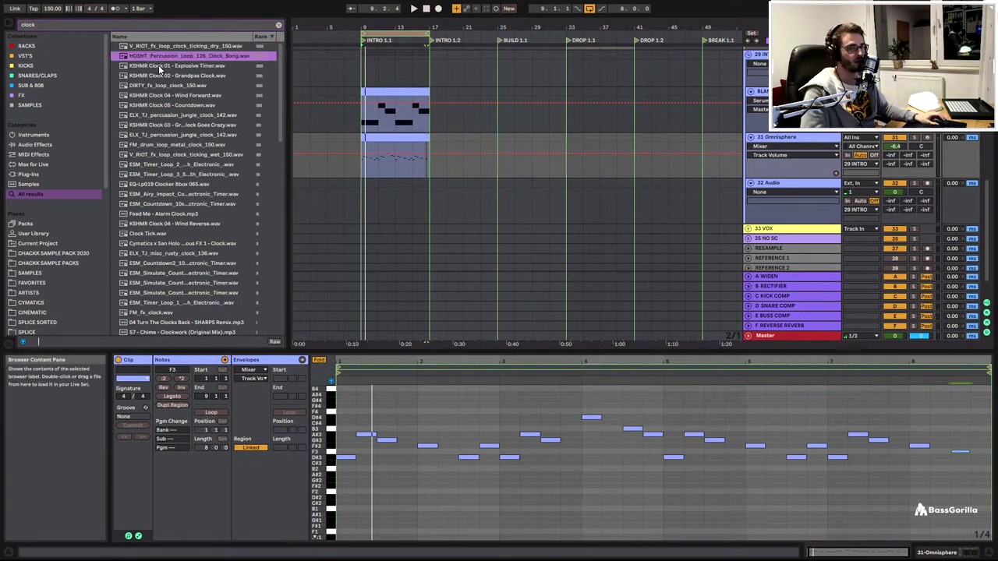
{"action": "left_click", "coordinate": [160, 67]}
{"action": "left_click", "coordinate": [154, 77]}
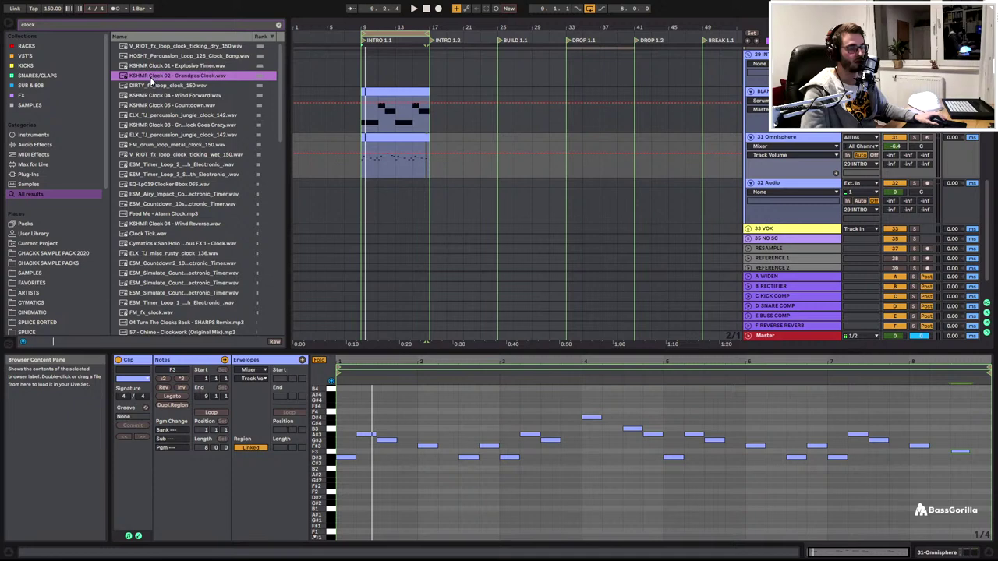
{"action": "key", "text": "Down"}
{"action": "key", "text": "Down"}
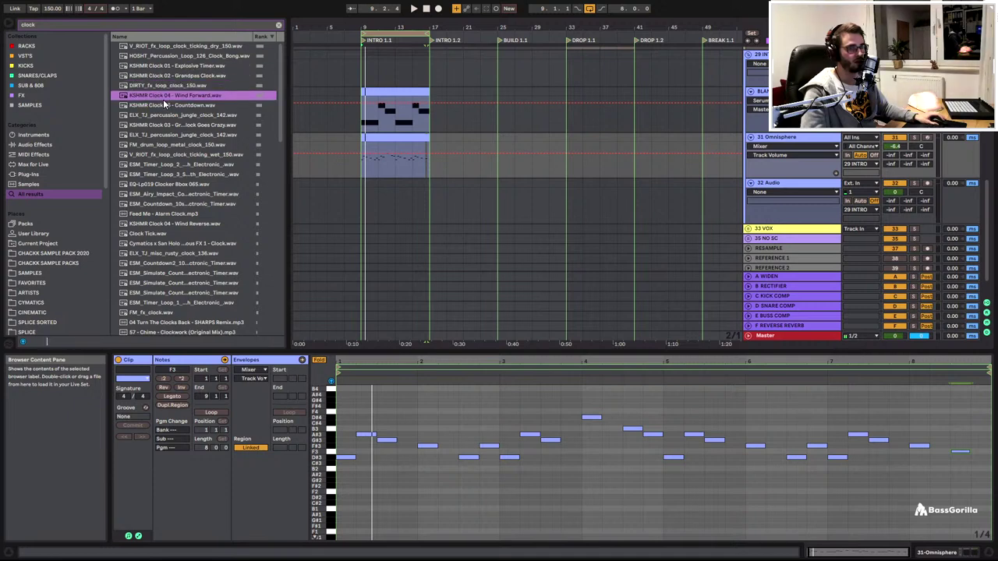
{"action": "key", "text": "Down"}
{"action": "key", "text": "Down"}
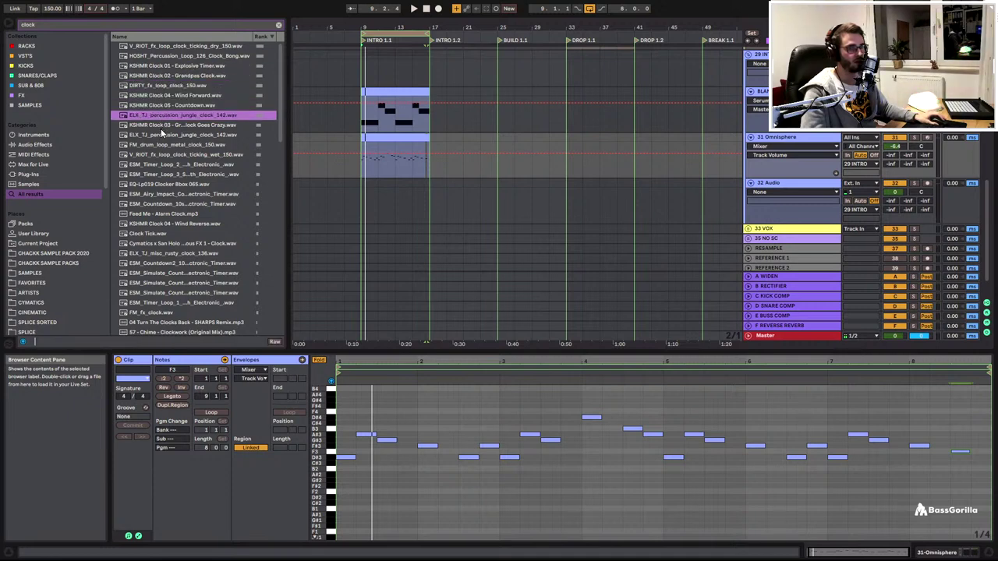
{"action": "key", "text": "Down"}
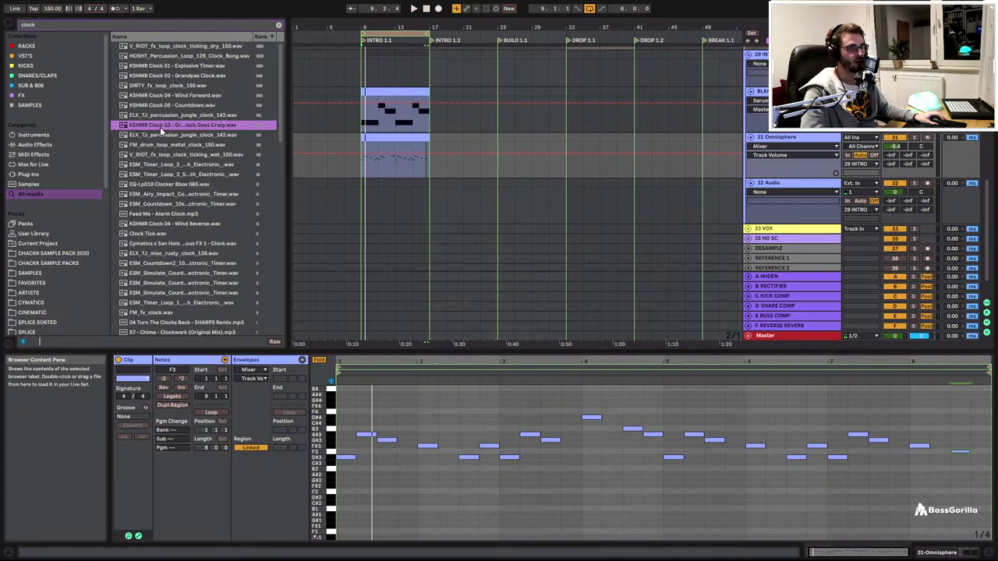
{"action": "left_click", "coordinate": [159, 138]}
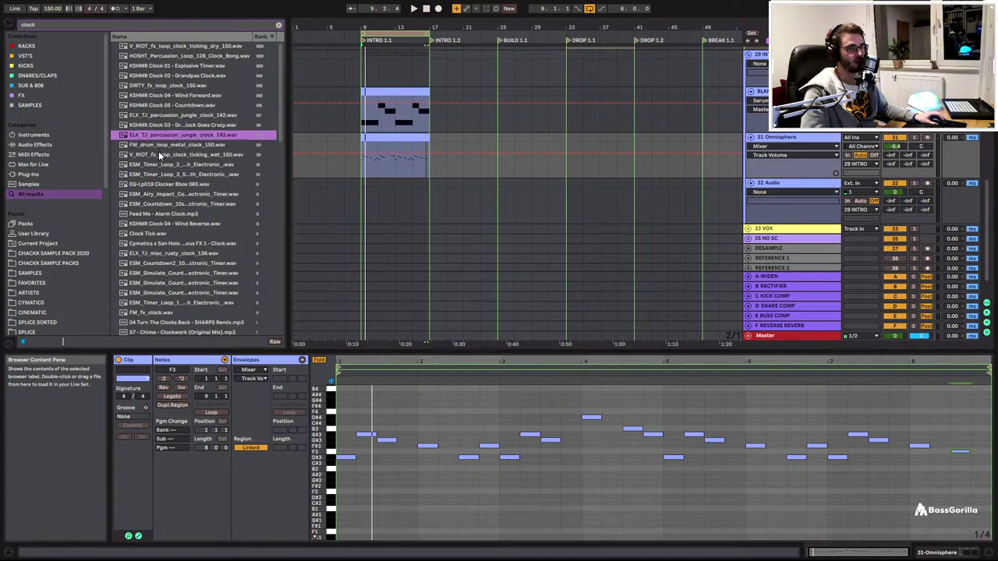
{"action": "left_click", "coordinate": [159, 155]}
Place V_RIOT_fx_loop_clock_ticking_dry_150.wav on the audio track at Intro 1.1, with segment BPM 300 and Re-Pitch warping
{"action": "left_click", "coordinate": [170, 47]}
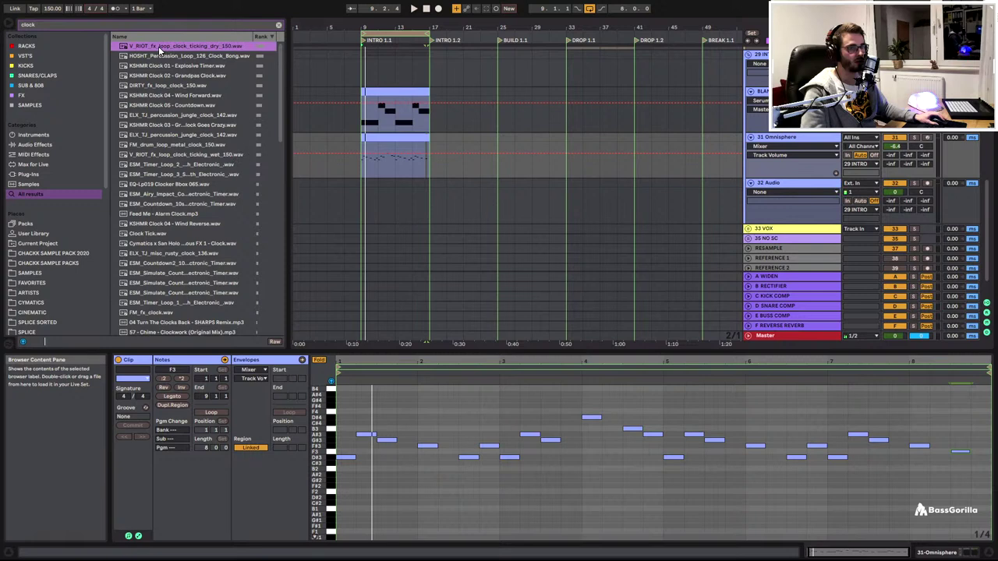
{"action": "left_click_drag", "start_coordinate": [159, 46], "coordinate": [360, 207]}
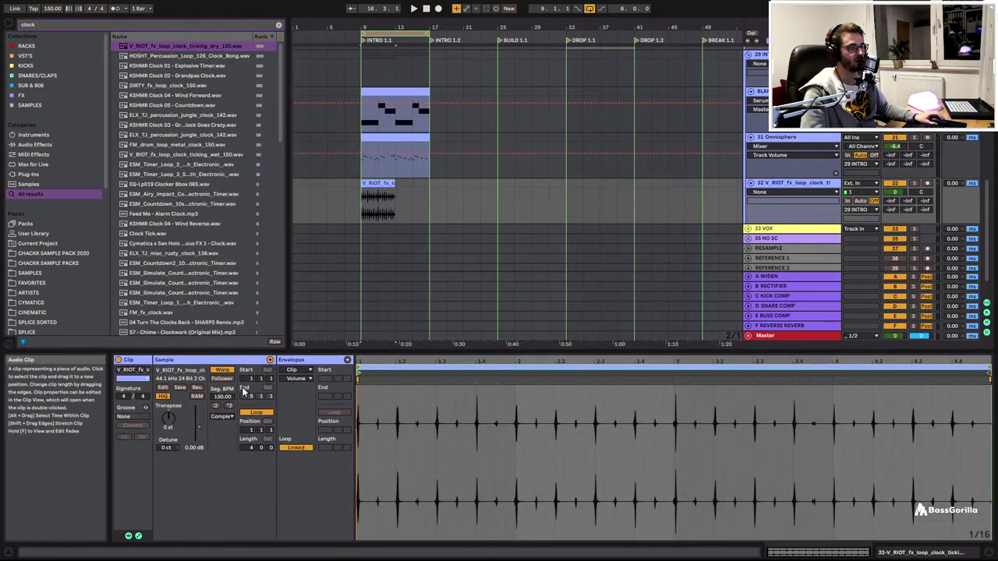
{"action": "left_click", "coordinate": [231, 406]}
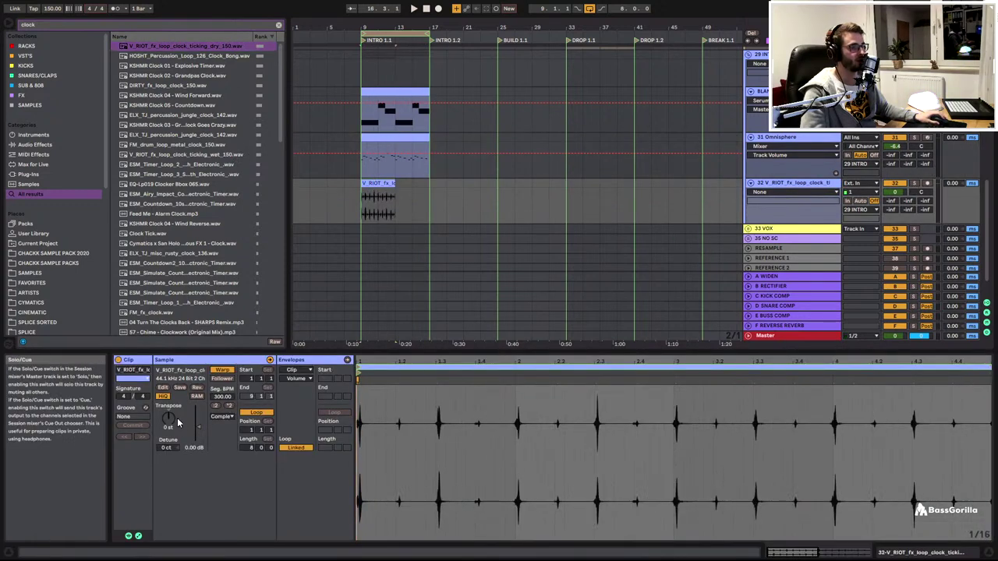
{"action": "left_click", "coordinate": [222, 416]}
{"action": "left_click", "coordinate": [234, 445]}
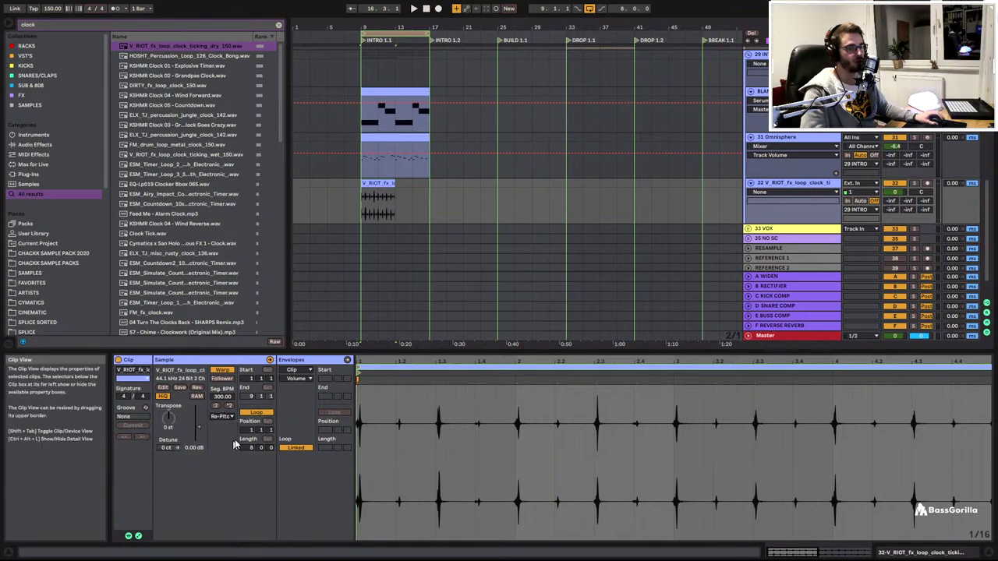
Play the intro, lower the clock track's volume to -6.8 dB, and solo the track
{"action": "key", "text": "space"}
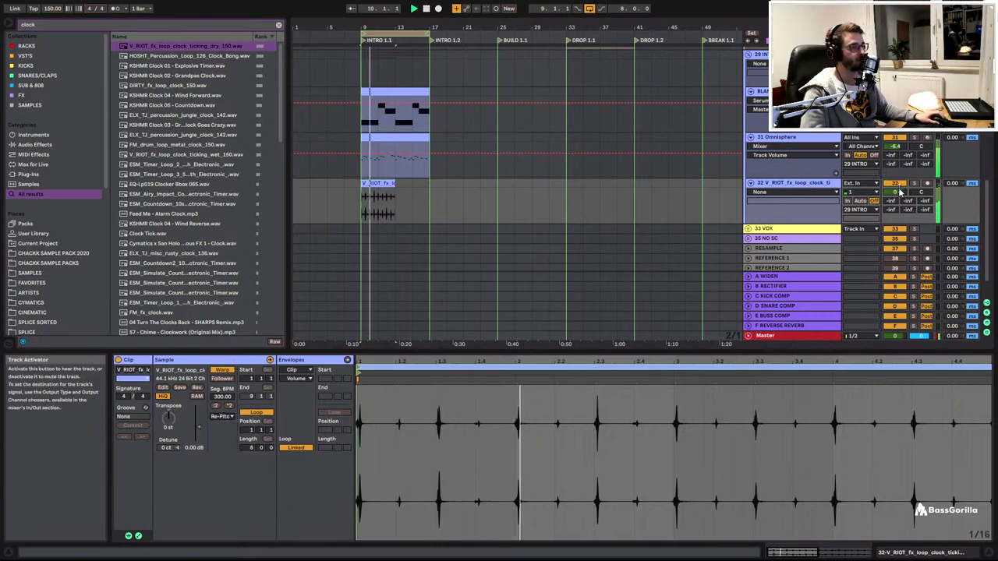
{"action": "left_click_drag", "start_coordinate": [894, 192], "coordinate": [895, 209]}
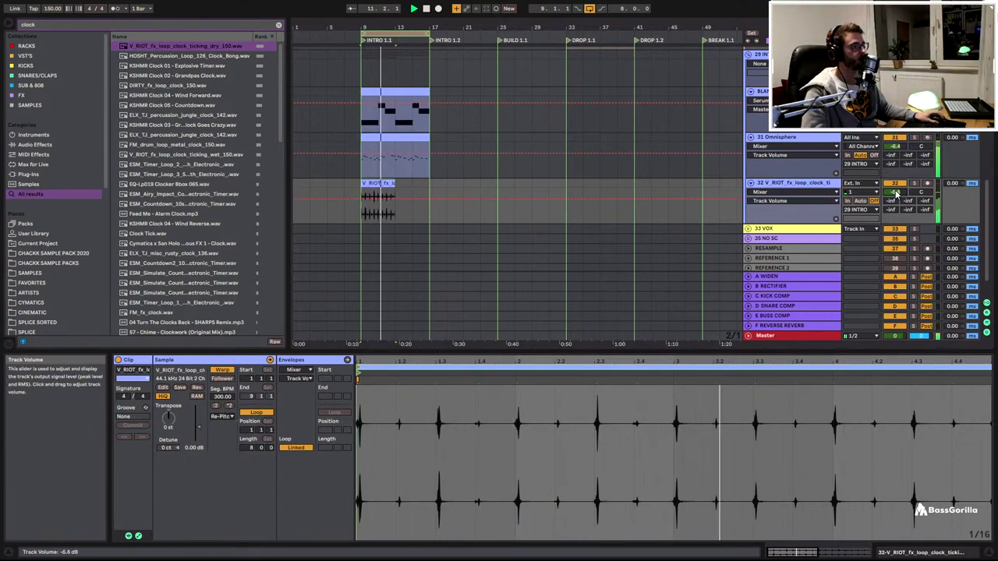
{"action": "left_click", "coordinate": [914, 183]}
Find ValhallaVintageVerb_x64 with the search "vintage verb" and add it to the clock track
{"action": "double_click", "coordinate": [815, 184]}
{"action": "key", "text": "ctrl+f"}
{"action": "type", "text": "v"}
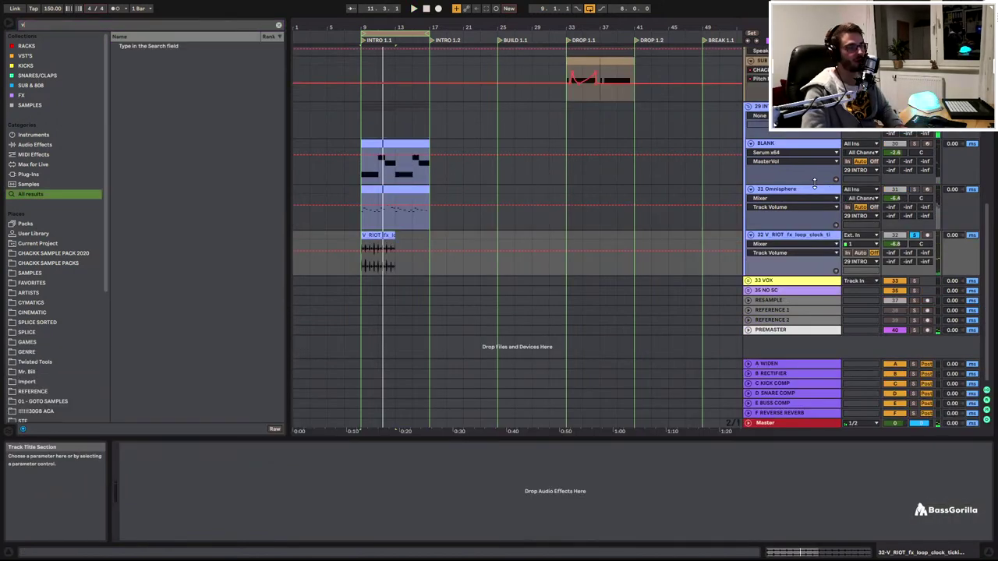
{"action": "type", "text": "vintage"}
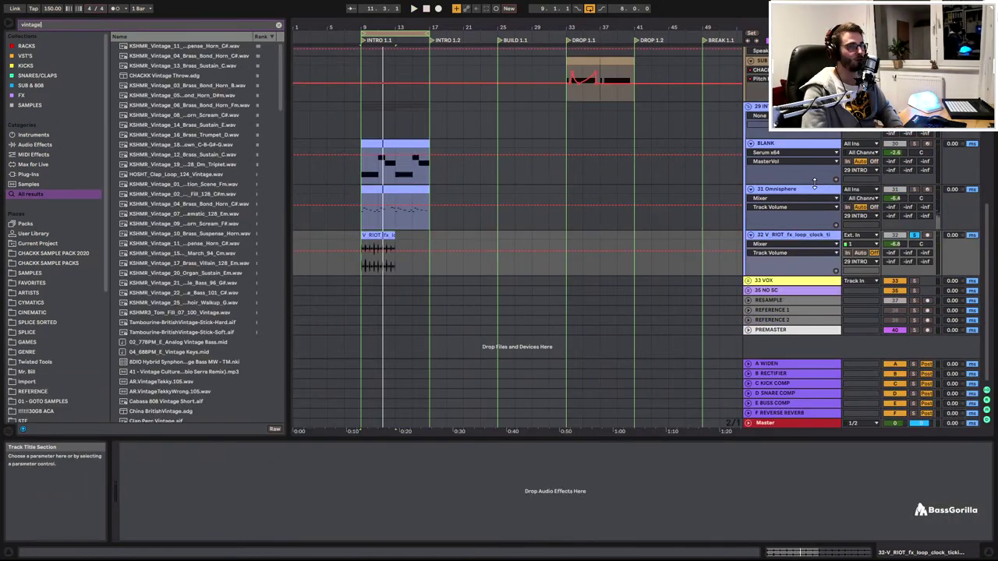
{"action": "type", "text": " verb"}
{"action": "key", "text": "Down"}
{"action": "key", "text": "Return"}
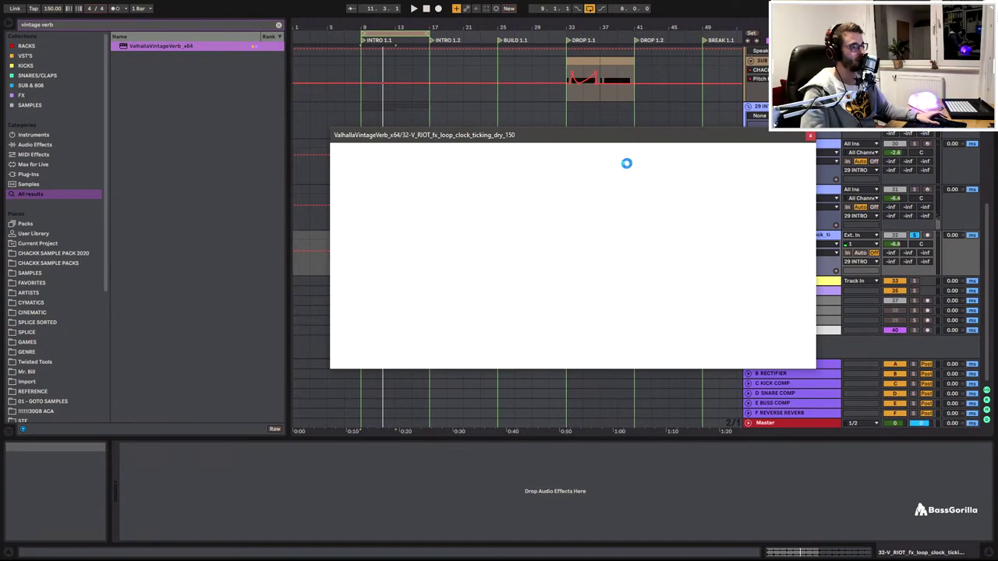
Find the LOWS.adv EQ preset and insert it before the reverb on the clock track
{"action": "key", "text": "ctrl+f"}
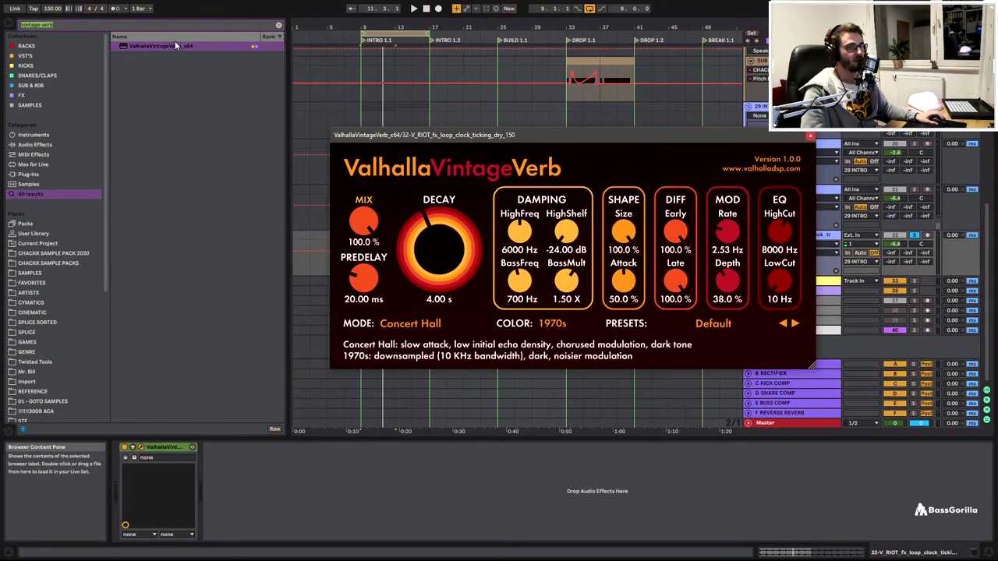
{"action": "type", "text": "llows"}
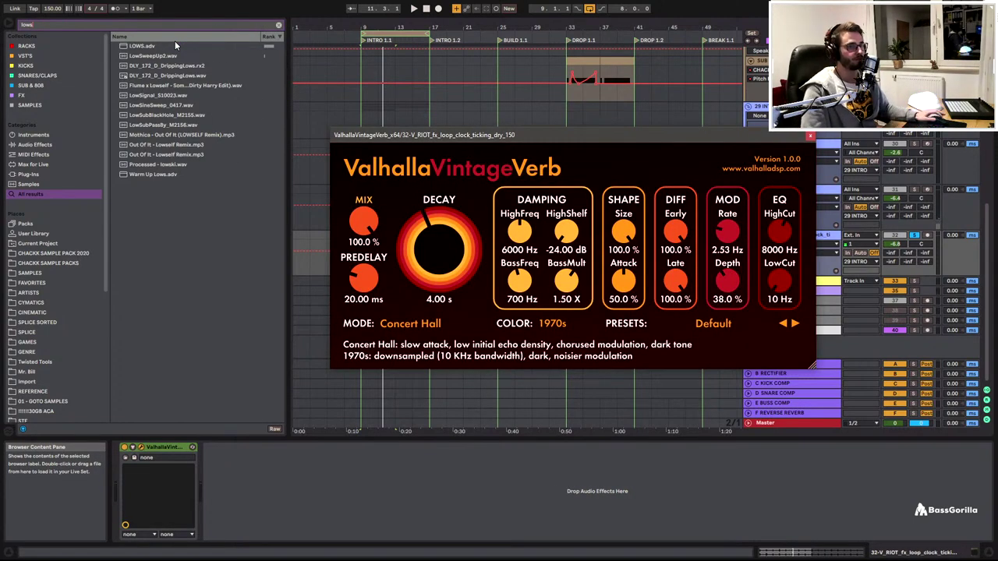
{"action": "left_click", "coordinate": [133, 49]}
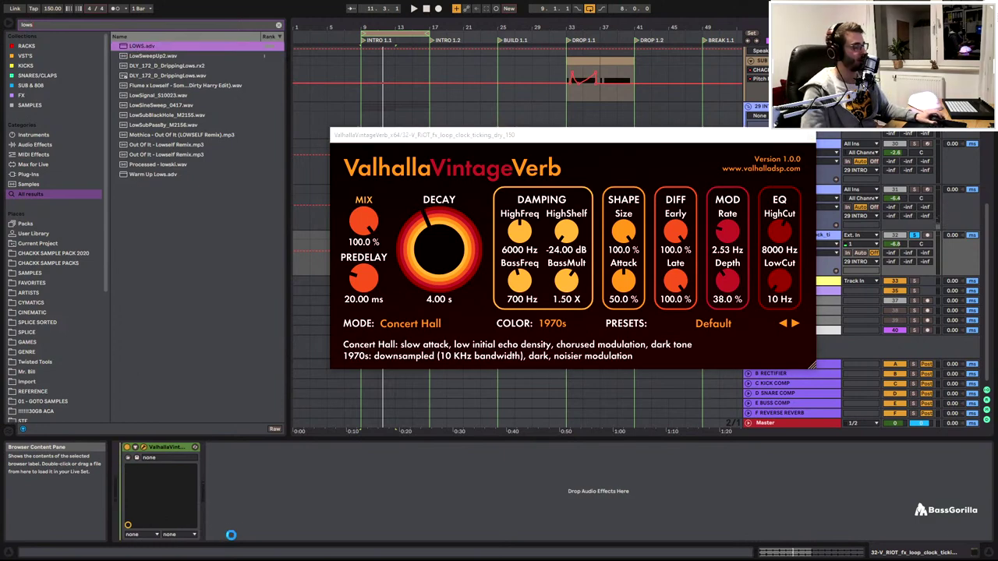
{"action": "left_click_drag", "start_coordinate": [314, 263], "coordinate": [314, 263]}
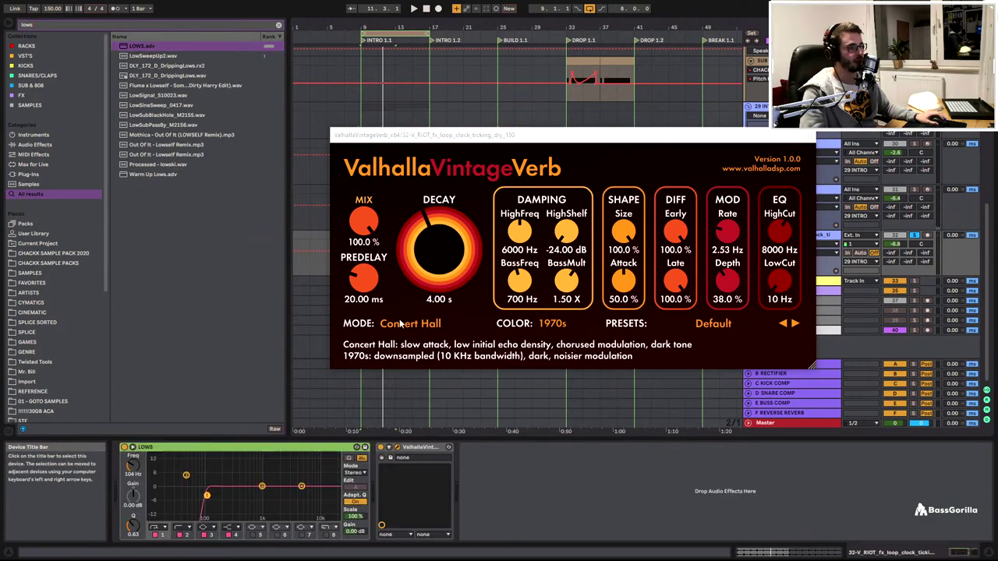
Set the clock track's reverb to Ambience mode with a 14.51 s decay and 35.6% mix
{"action": "left_click", "coordinate": [410, 322]}
{"action": "left_click", "coordinate": [408, 427]}
{"action": "left_click_drag", "start_coordinate": [363, 222], "coordinate": [363, 253]}
{"action": "left_click_drag", "start_coordinate": [449, 234], "coordinate": [452, 217]}
{"action": "left_click_drag", "start_coordinate": [364, 224], "coordinate": [366, 238]}
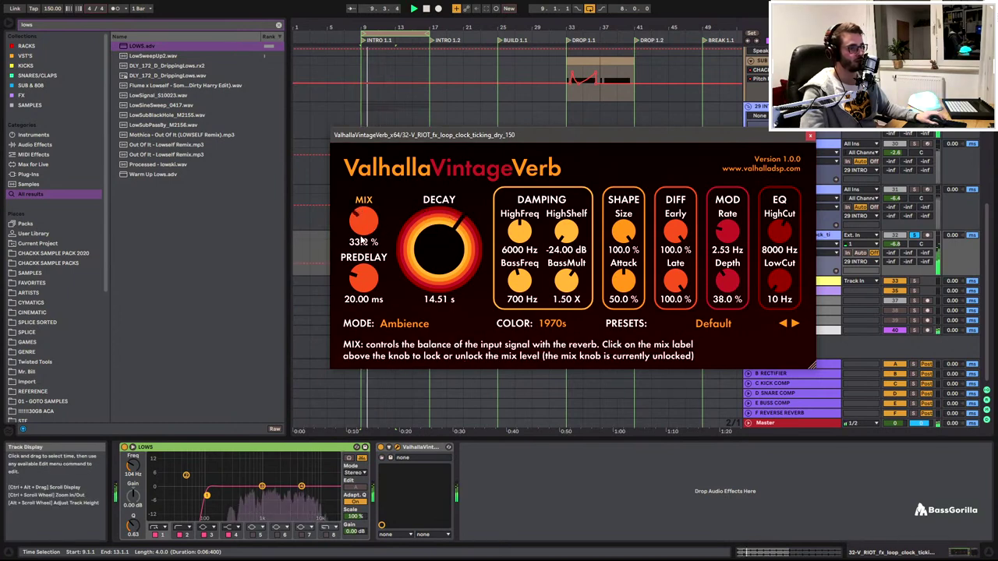
Unsolo the clock track, close its reverb window, and lower the track volume to -13.9 dB
{"action": "left_click", "coordinate": [914, 235]}
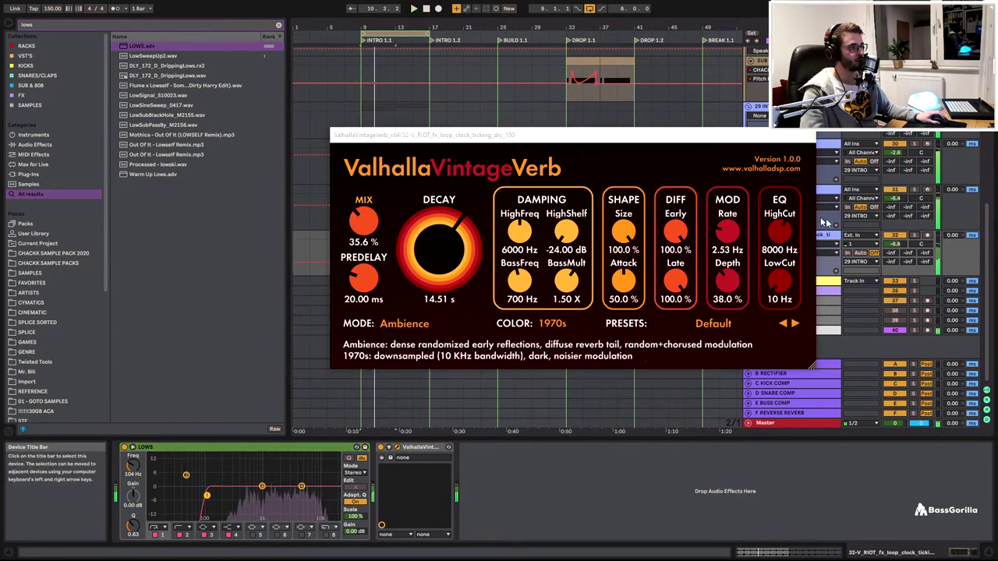
{"action": "left_click", "coordinate": [810, 135]}
{"action": "left_click_drag", "start_coordinate": [895, 244], "coordinate": [895, 262]}
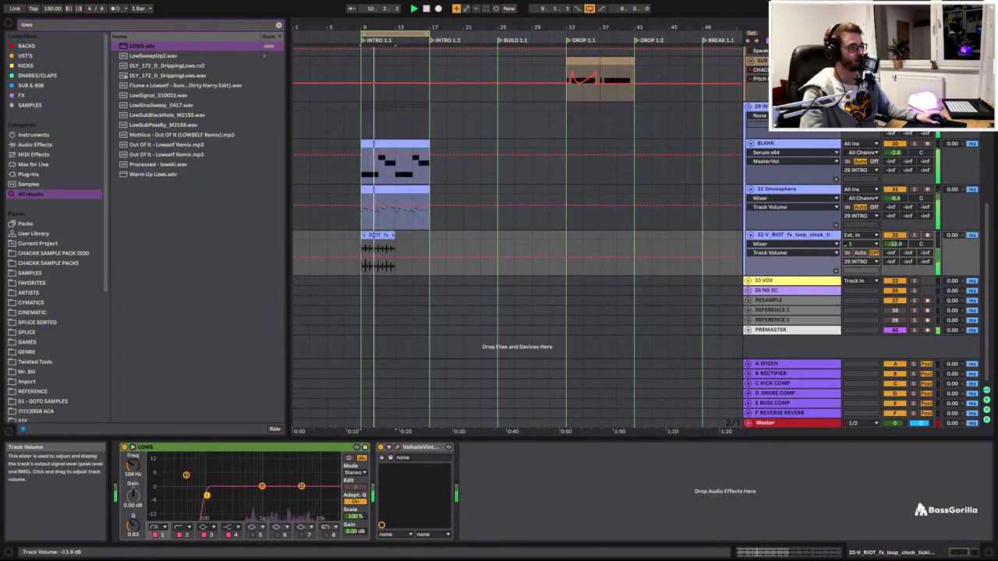
Set the clock clip's warp mode to Beats with a transient envelope of 49 and transpose it by -4 semitones
{"action": "double_click", "coordinate": [377, 235]}
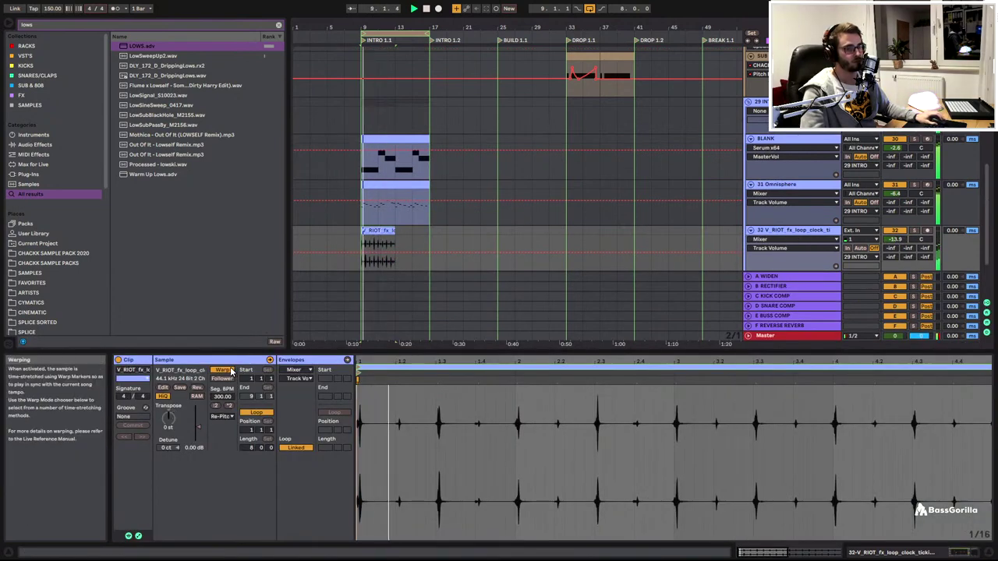
{"action": "left_click", "coordinate": [223, 416]}
{"action": "left_click", "coordinate": [218, 424]}
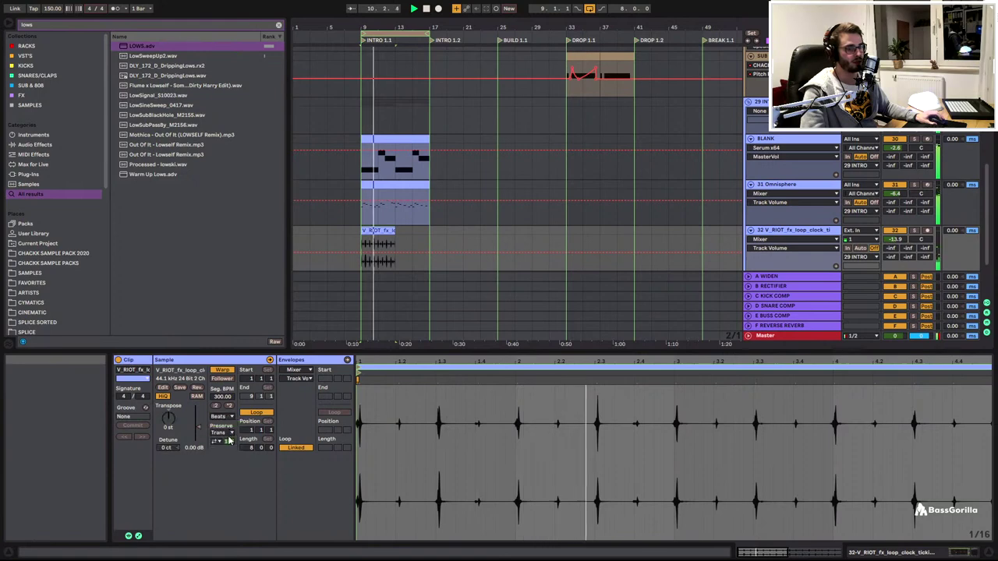
{"action": "left_click_drag", "start_coordinate": [231, 442], "coordinate": [231, 462]}
{"action": "left_click_drag", "start_coordinate": [170, 420], "coordinate": [172, 425]}
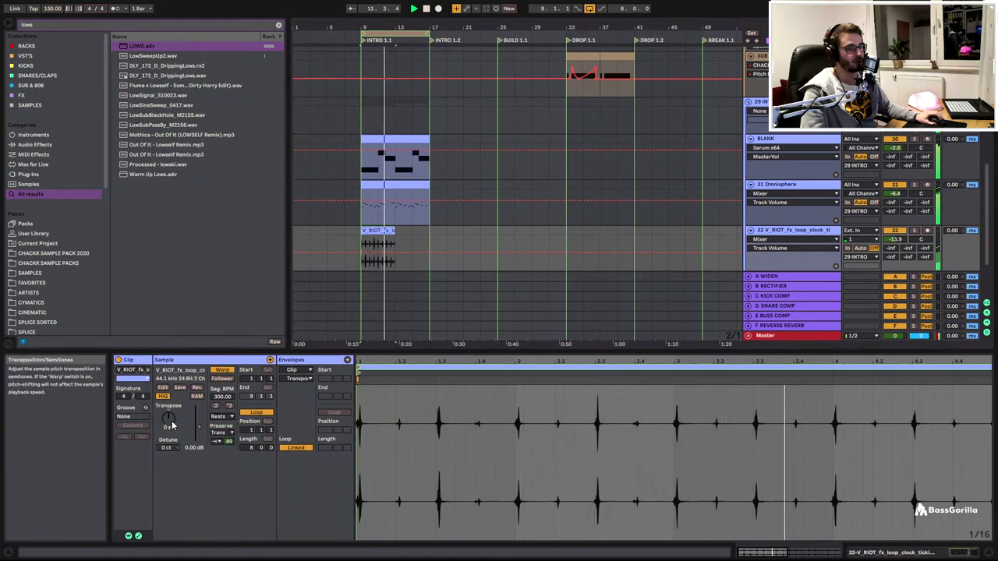
Restart playback of the intro and lower the clock track's volume to -16.1 dB
{"action": "key", "text": "space"}
{"action": "key", "text": "space"}
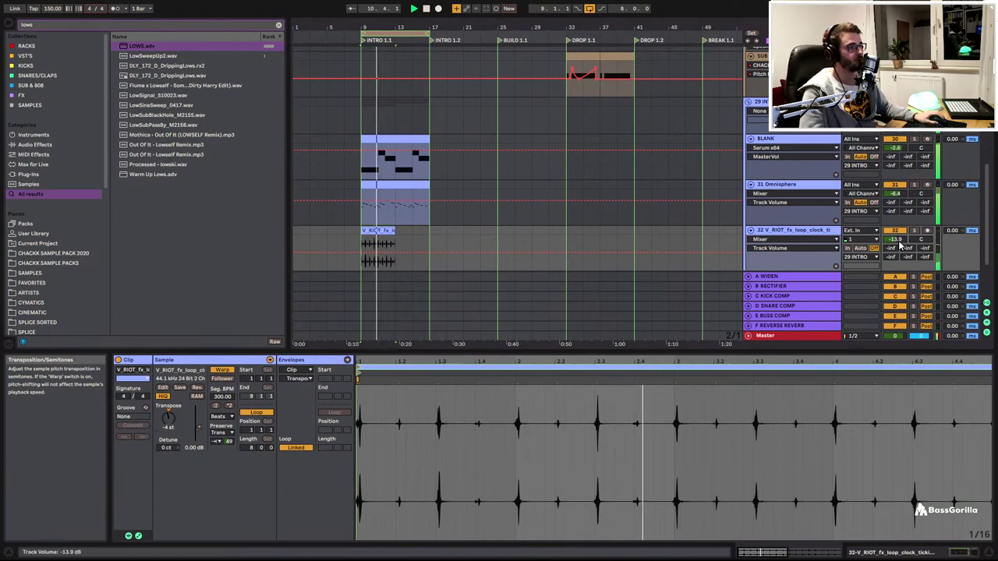
{"action": "left_click_drag", "start_coordinate": [894, 240], "coordinate": [895, 248]}
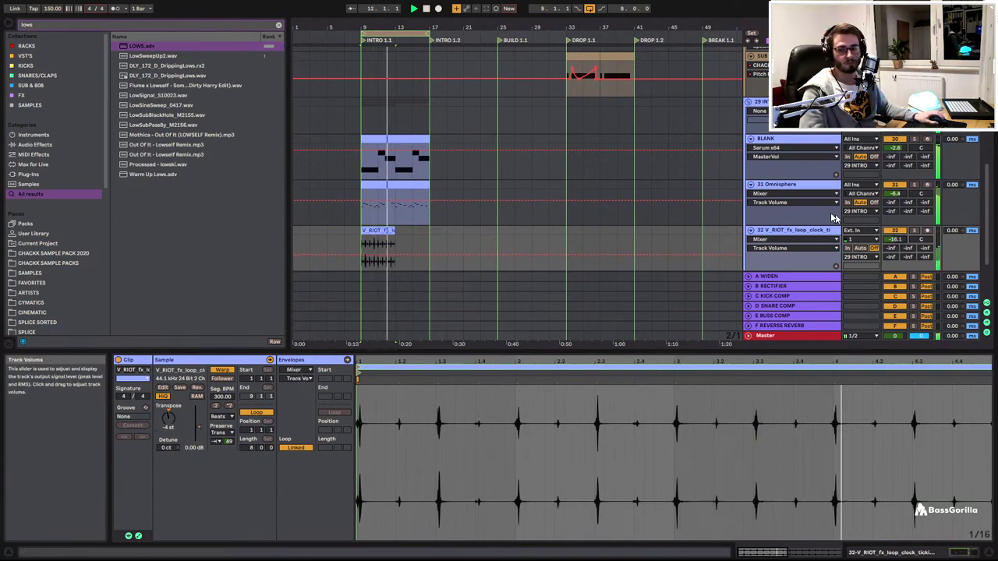
Duplicate the clock-ticking clip once so the loop fills all eight bars of INTRO 1.1
{"action": "left_click", "coordinate": [737, 354]}
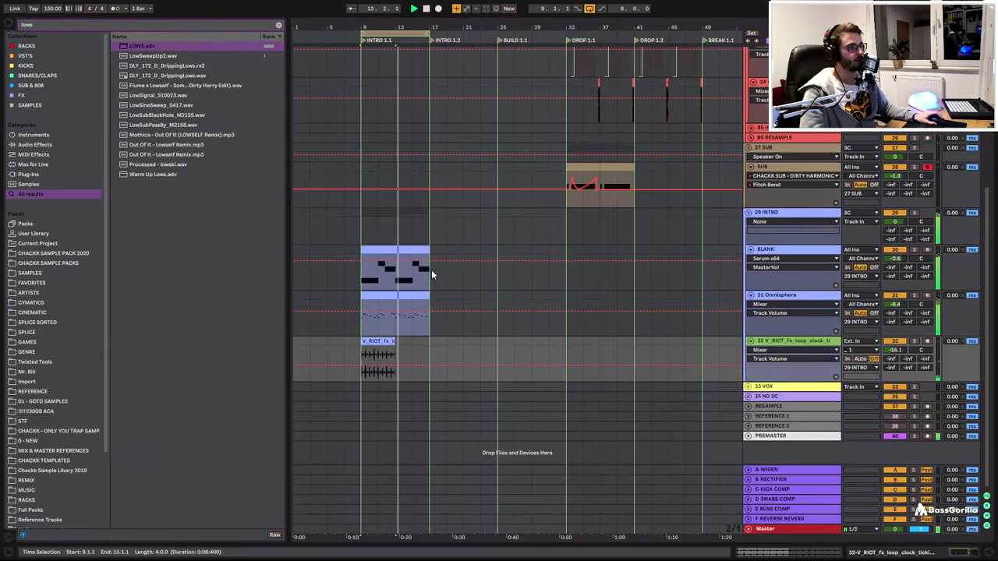
{"action": "left_click", "coordinate": [379, 342]}
{"action": "key", "text": "space"}
{"action": "key", "text": "space"}
{"action": "key", "text": "ctrl+d"}
{"action": "left_click", "coordinate": [794, 342]}
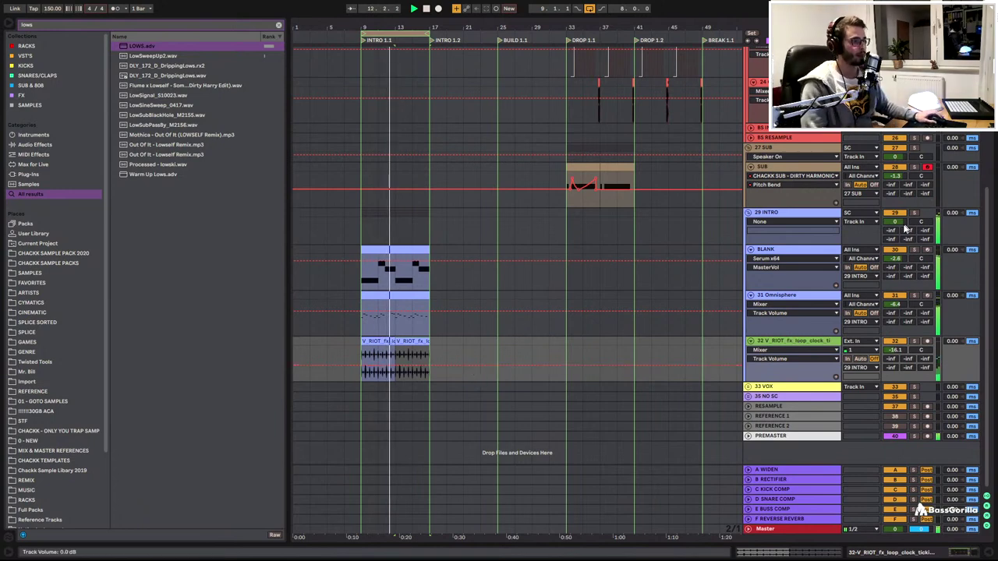
Set the BLANK bass track's volume to -2.2 dB and create a soloed duplicate of the track
{"action": "left_click", "coordinate": [785, 277]}
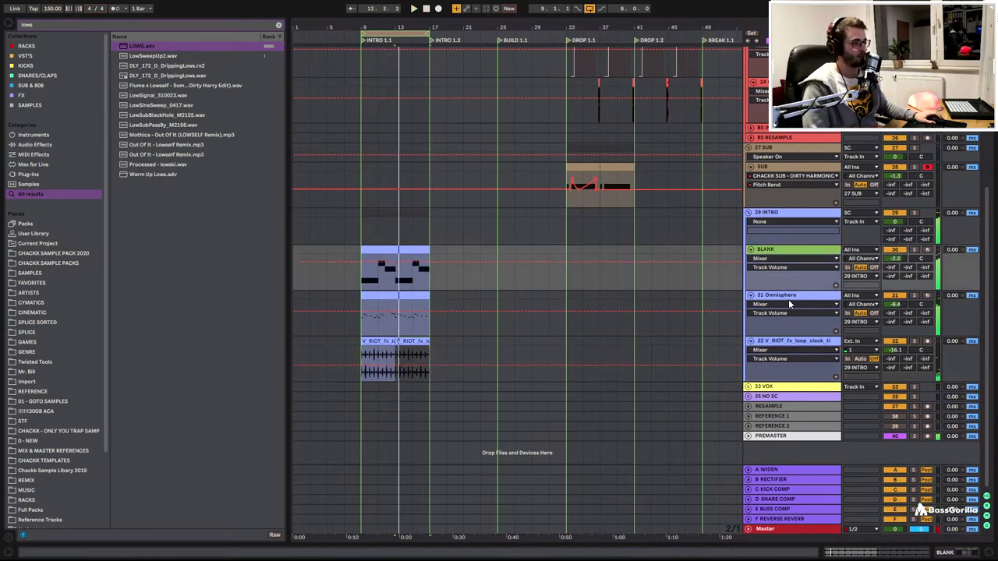
{"action": "left_click", "coordinate": [783, 297]}
{"action": "left_click", "coordinate": [768, 244]}
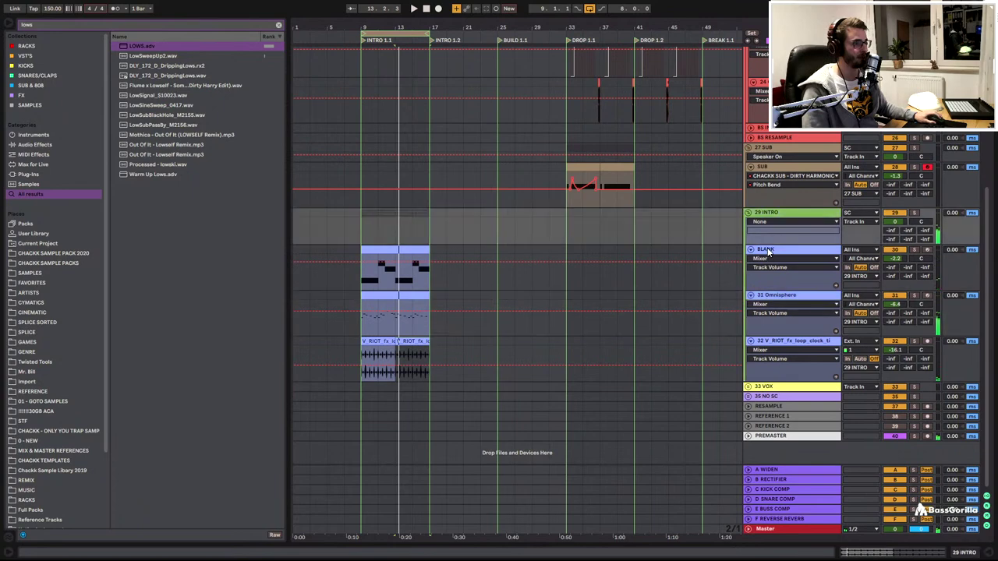
{"action": "left_click", "coordinate": [773, 250]}
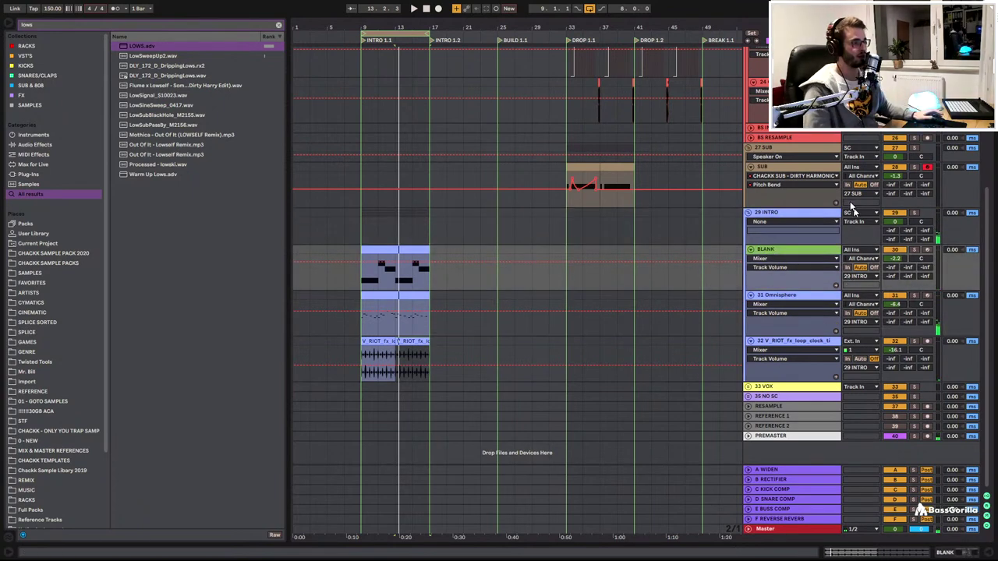
{"action": "key", "text": "ctrl+d"}
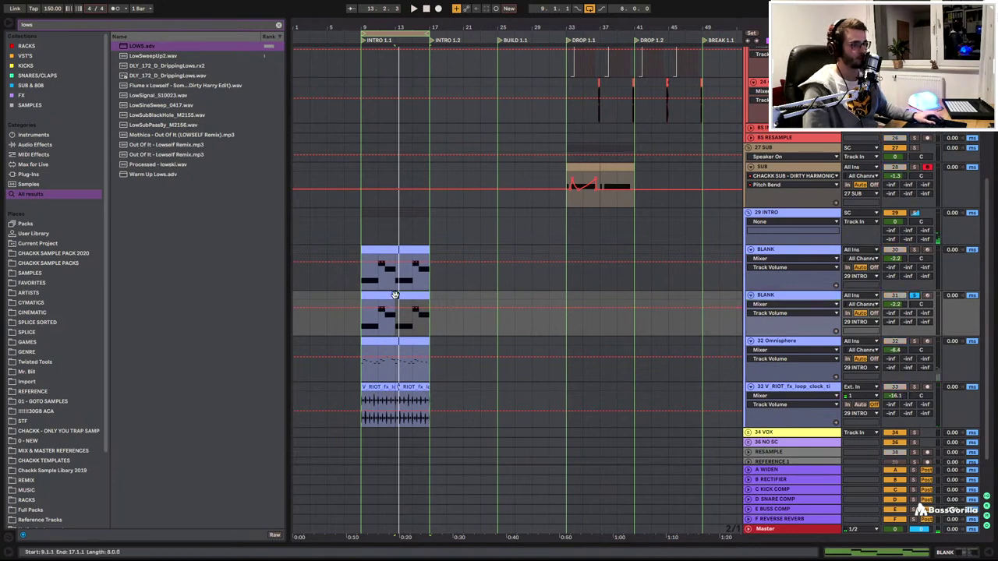
Try to transpose all notes in the duplicated BLANK clip up an octave
{"action": "left_click", "coordinate": [390, 304]}
{"action": "left_click", "coordinate": [415, 460]}
{"action": "key", "text": "ctrl+a"}
{"action": "key", "text": "shift+Up"}
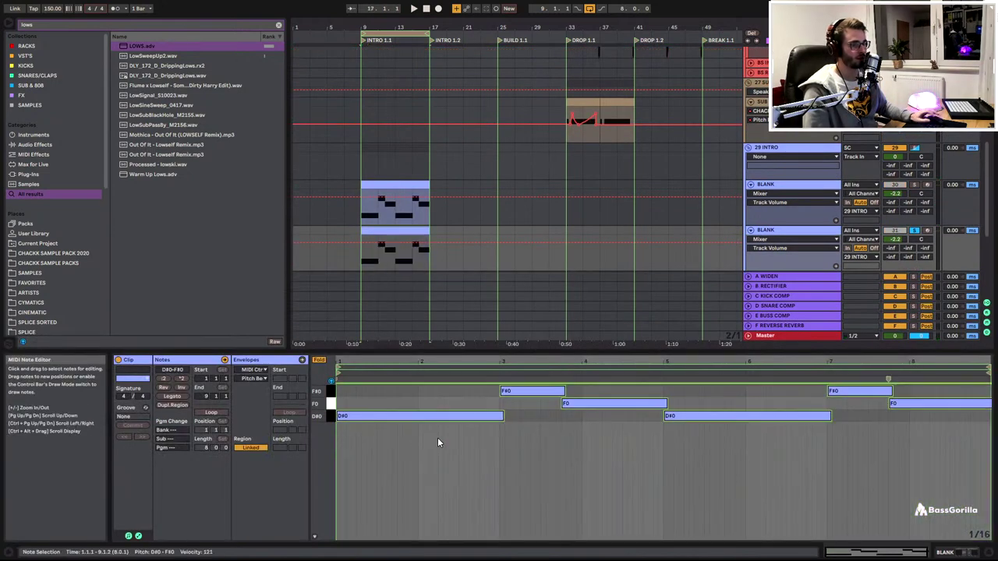
Copy the Omnisphere clip onto the duplicated BLANK track and reset that track's Serum to its init preset
{"action": "left_click", "coordinate": [801, 236]}
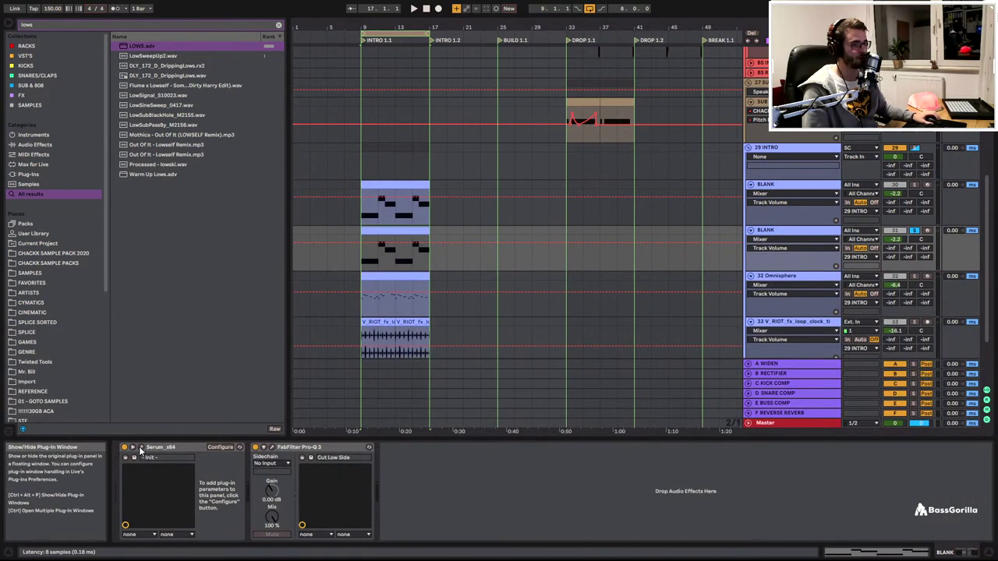
{"action": "left_click_drag", "start_coordinate": [390, 276], "coordinate": [391, 233]}
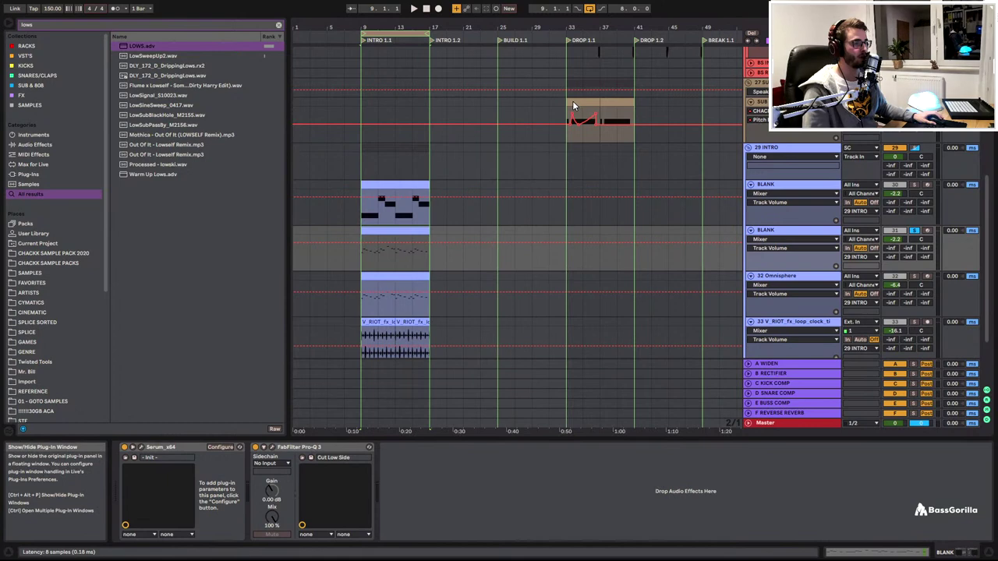
{"action": "key", "text": "ctrl+alt+p"}
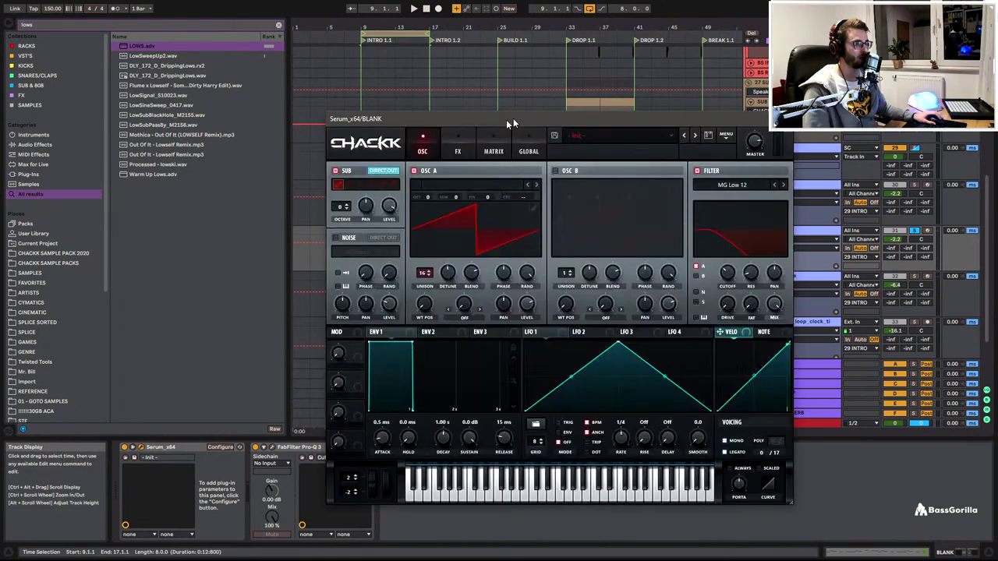
{"action": "left_click", "coordinate": [726, 137]}
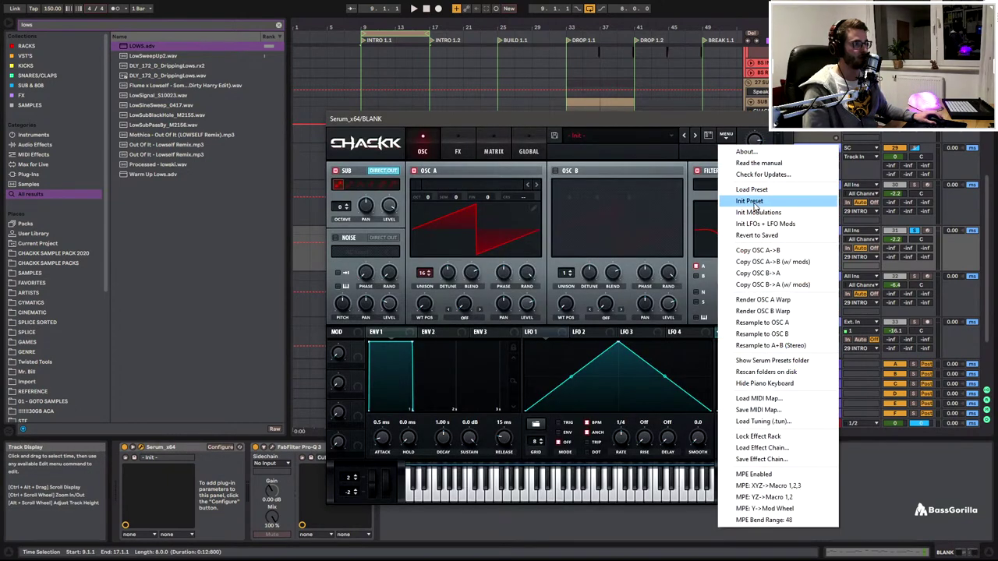
{"action": "left_click", "coordinate": [753, 203]}
{"action": "key", "text": "ctrl+alt+p"}
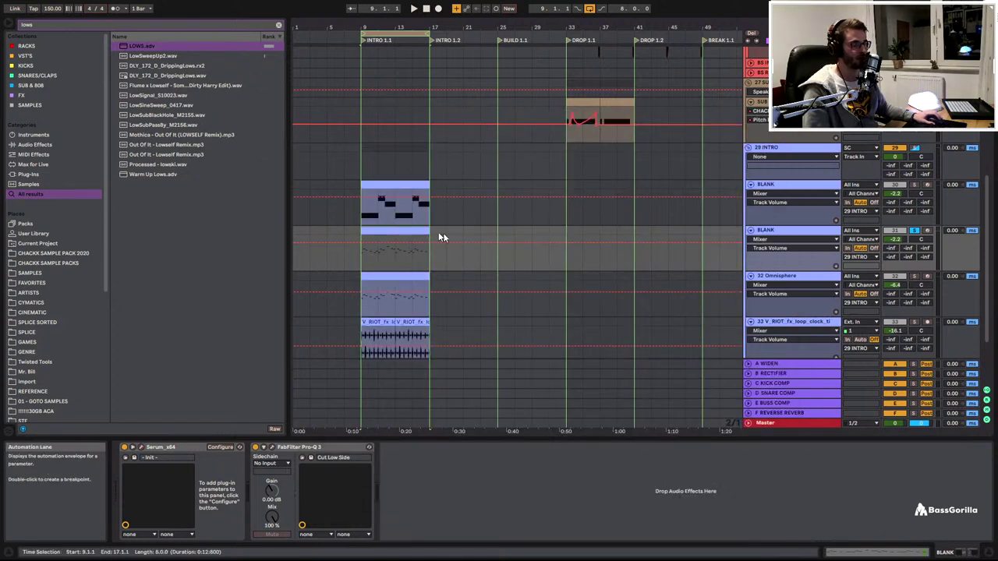
Replace the melody notes in the duplicated track's clip with the bass clip's notes, pasted from bar 3 and raised to D#3–F#3
{"action": "double_click", "coordinate": [376, 233]}
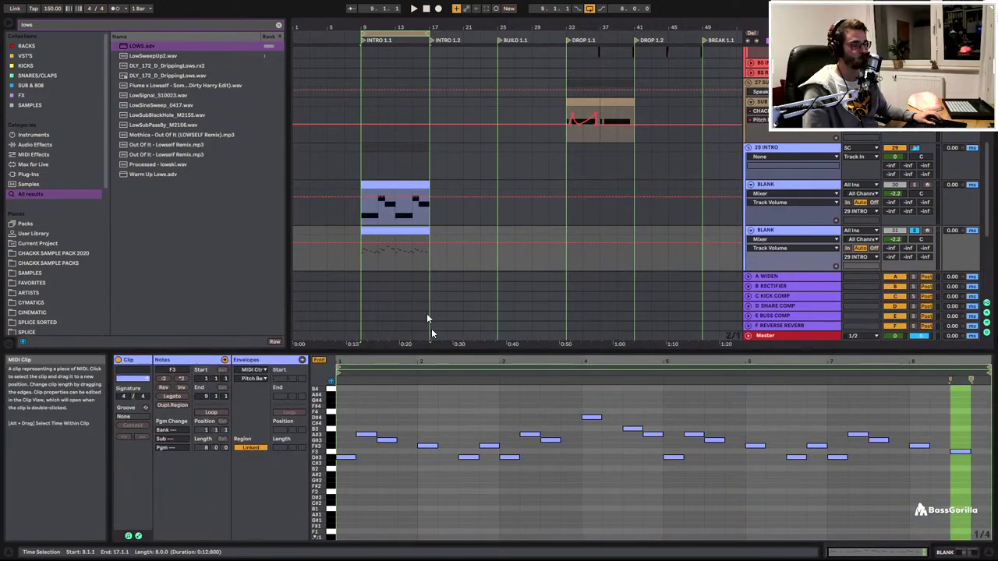
{"action": "left_click", "coordinate": [394, 250]}
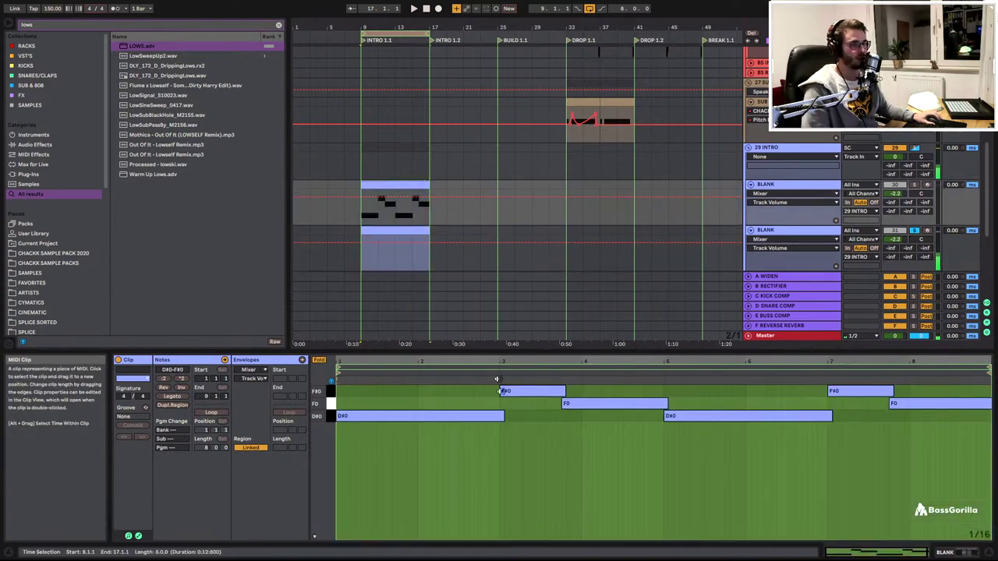
{"action": "left_click", "coordinate": [396, 229]}
{"action": "left_click", "coordinate": [492, 460]}
{"action": "key", "text": "ctrl+v"}
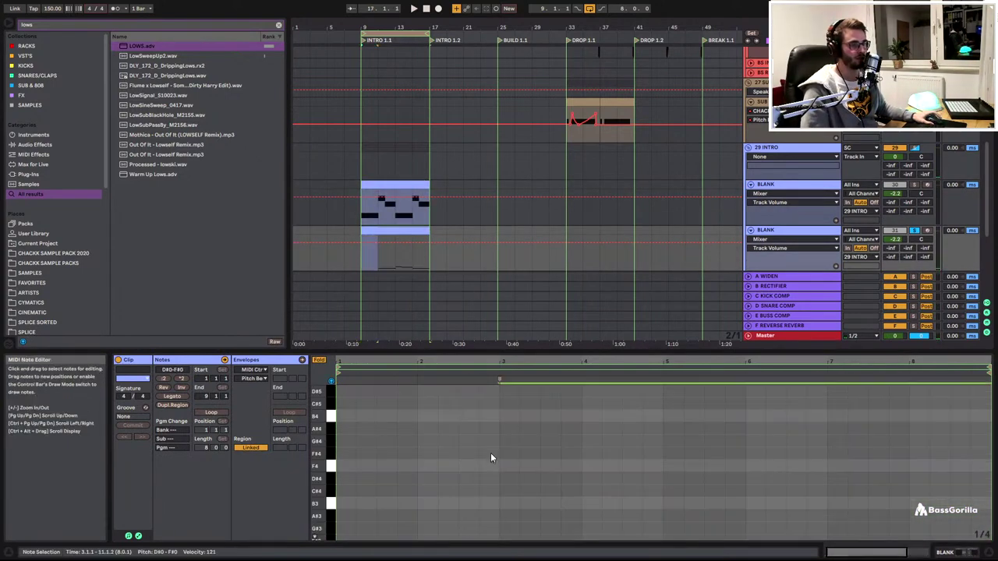
{"action": "key", "text": "ctrl+z"}
{"action": "scroll", "coordinate": [491, 455], "scroll_direction": "down", "scroll_amount": 3}
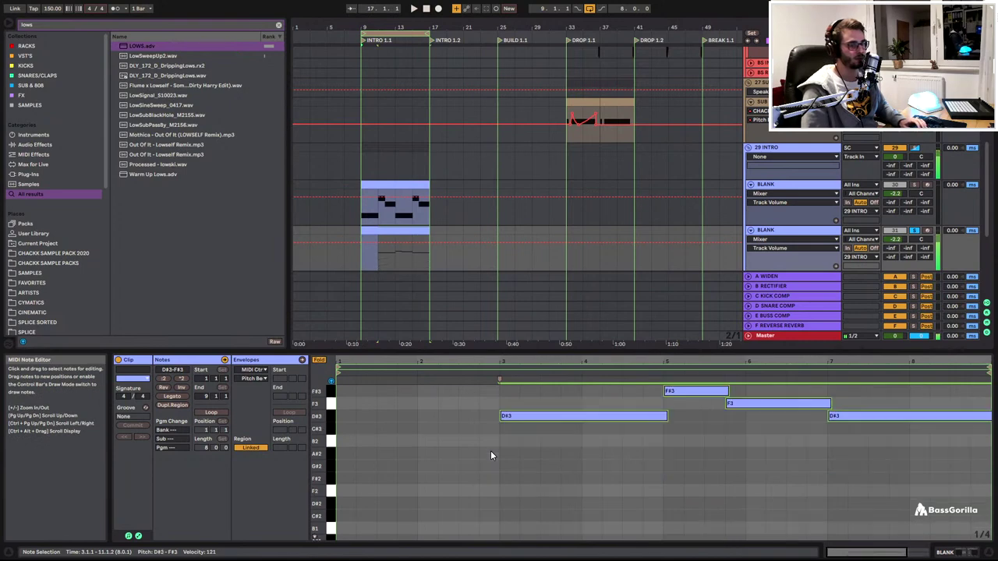
Copy the bass clip's first D#0 note to the start of the new clip and transpose it up to D#3
{"action": "left_click", "coordinate": [401, 185]}
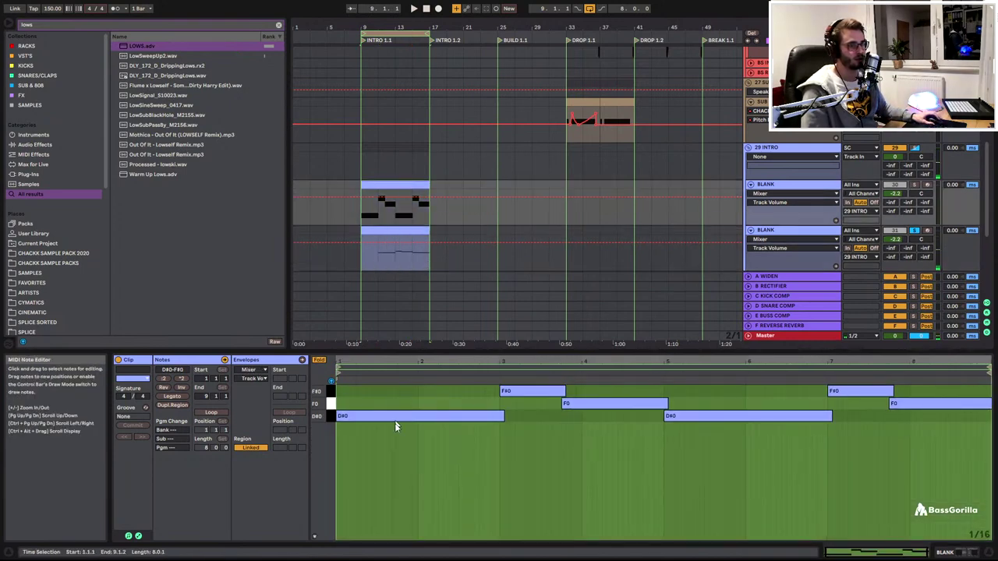
{"action": "left_click", "coordinate": [395, 418]}
{"action": "left_click", "coordinate": [390, 207]}
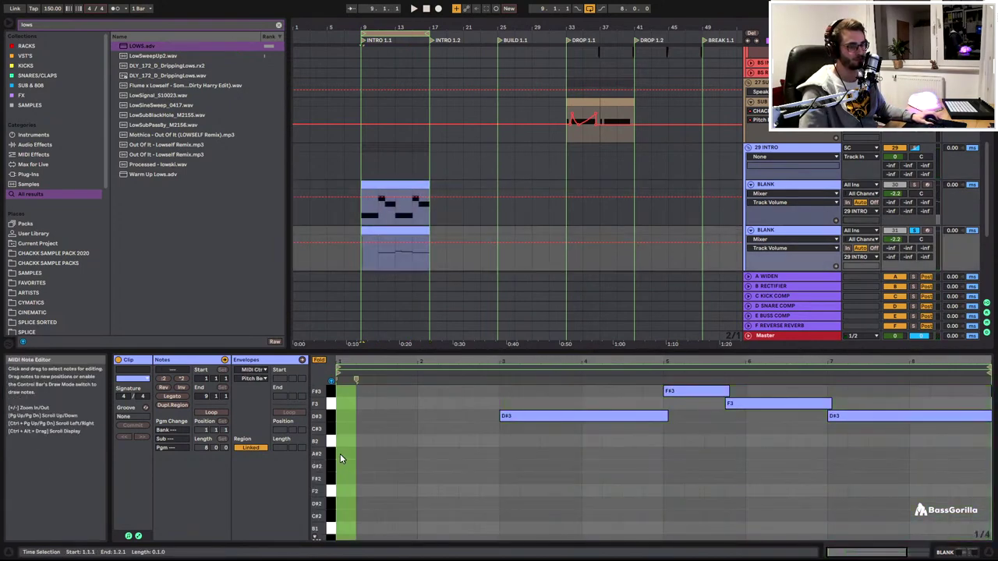
{"action": "key", "text": "ctrl+v"}
{"action": "key", "text": "shift+Up"}
{"action": "key", "text": "shift+Up"}
{"action": "key", "text": "shift+Up"}
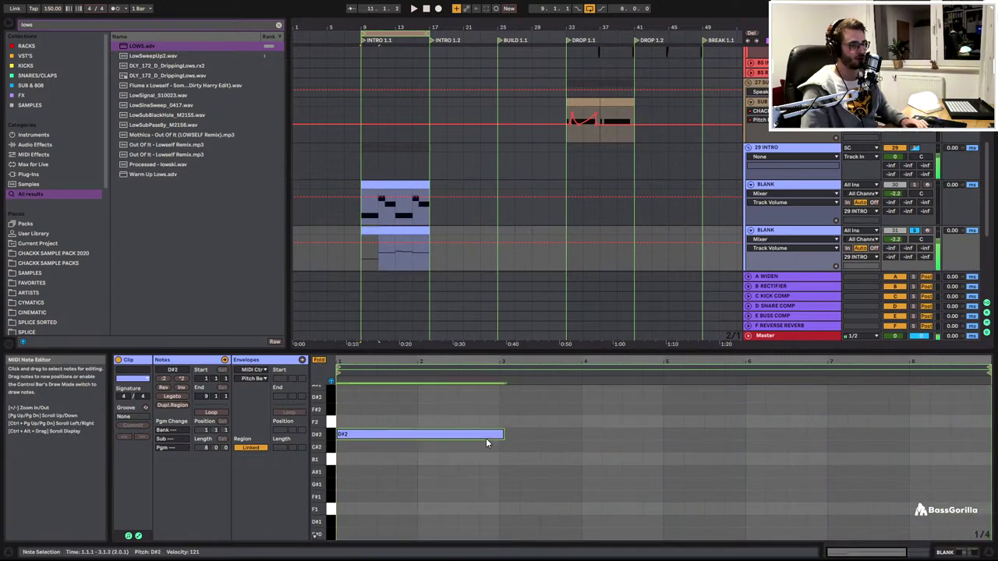
{"action": "scroll", "coordinate": [486, 438], "scroll_direction": "up", "scroll_amount": 5}
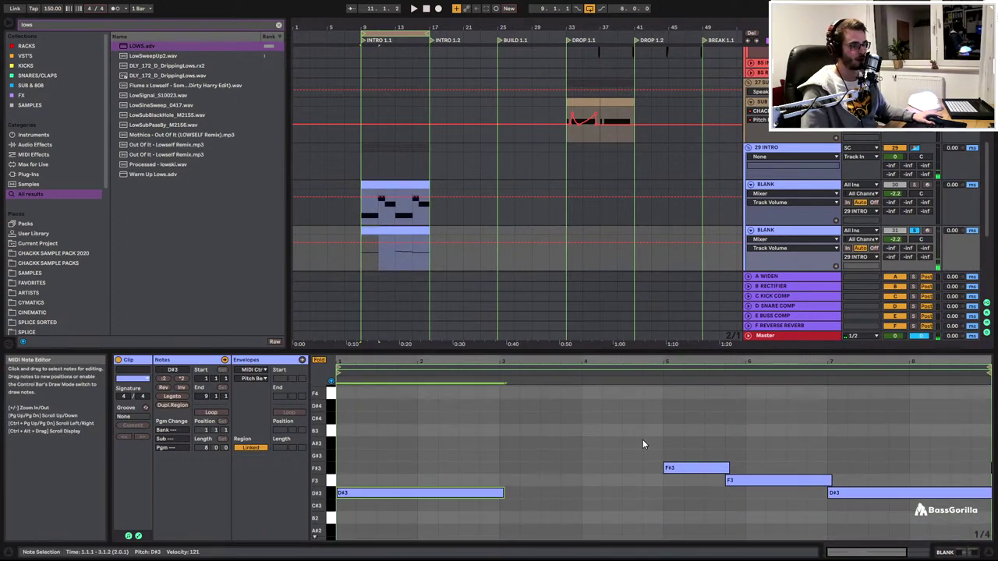
{"action": "scroll", "coordinate": [584, 464], "scroll_direction": "up", "scroll_amount": 5}
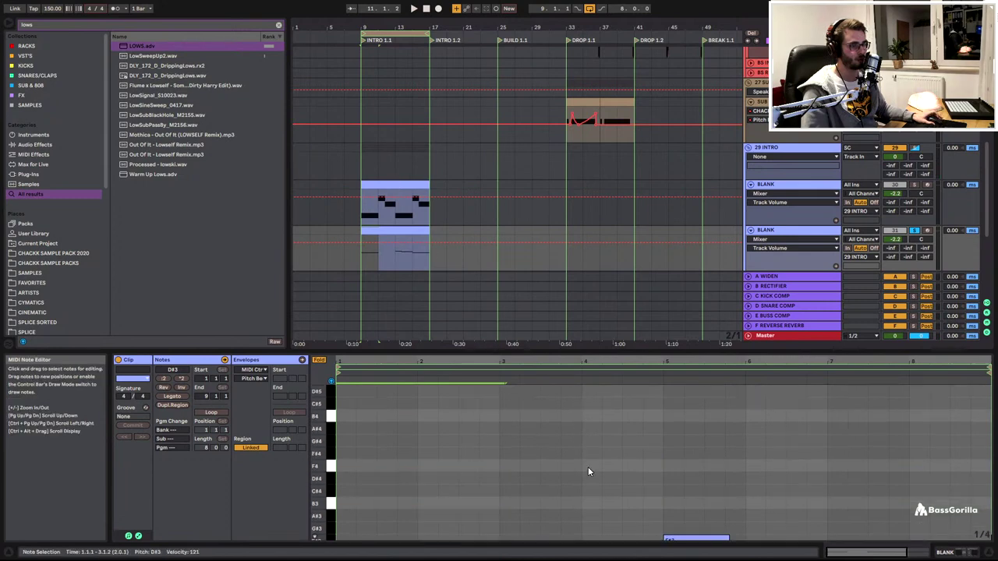
{"action": "scroll", "coordinate": [588, 467], "scroll_direction": "down", "scroll_amount": 10}
{"action": "scroll", "coordinate": [586, 467], "scroll_direction": "down", "scroll_amount": 5}
{"action": "scroll", "coordinate": [588, 446], "scroll_direction": "up", "scroll_amount": 8}
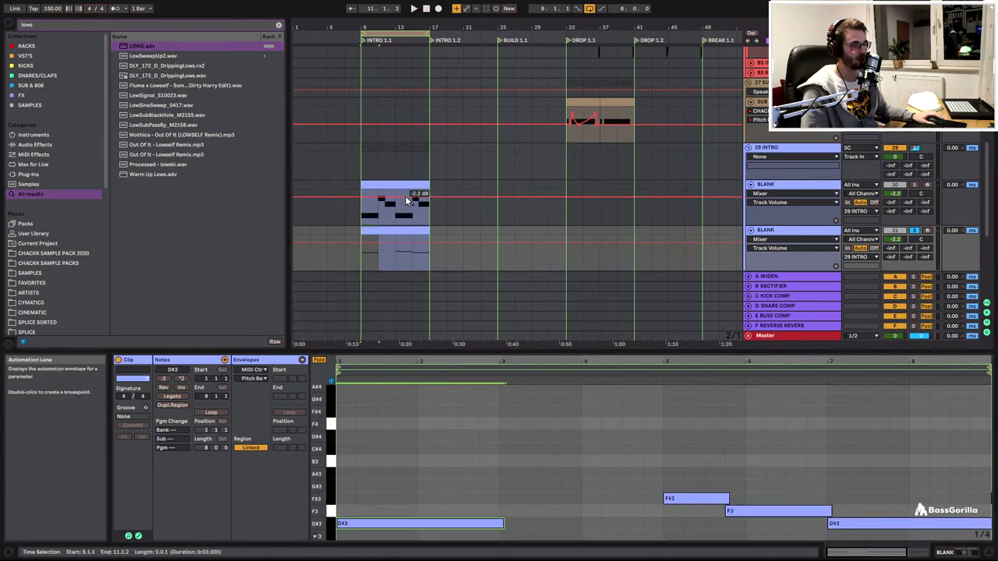
Copy the F#0 and F0 notes from bars 3–4 of the bass clip into the same bars of the new clip
{"action": "left_click", "coordinate": [400, 184]}
{"action": "left_click_drag", "start_coordinate": [581, 440], "coordinate": [535, 371]}
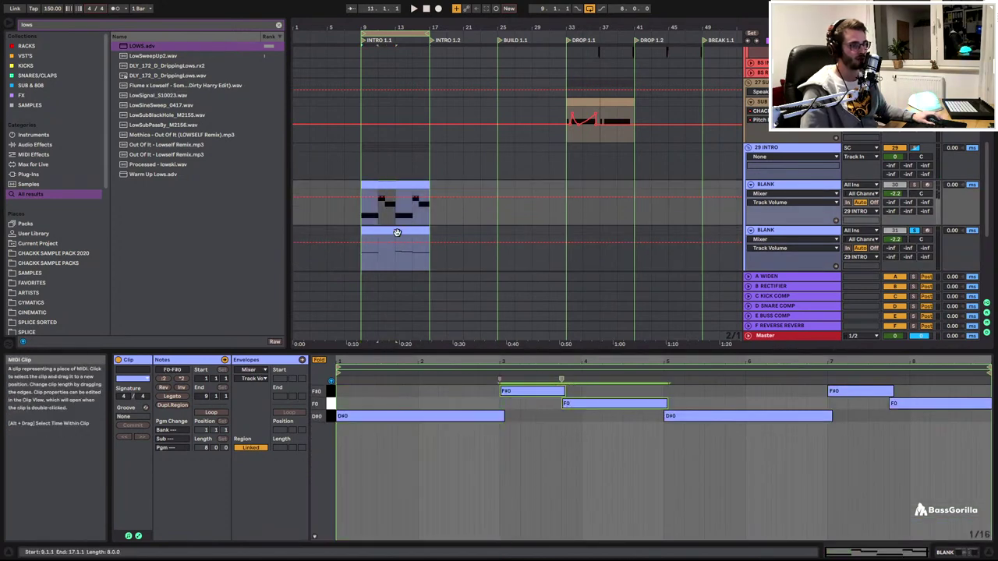
{"action": "left_click", "coordinate": [398, 231]}
{"action": "left_click", "coordinate": [507, 436]}
{"action": "key", "text": "ctrl+v"}
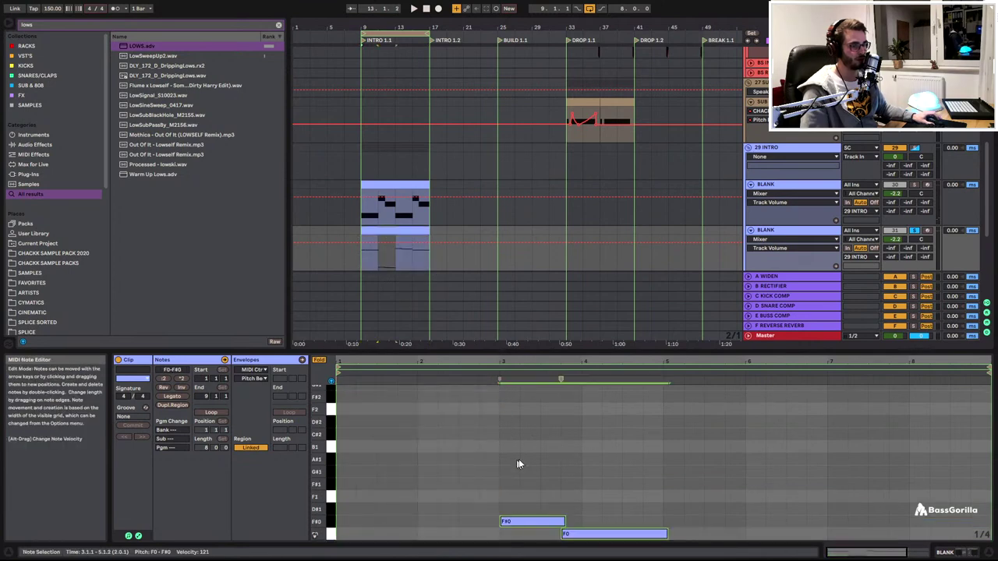
Transpose the pasted F#0 and F0 notes up three octaves to F#3 and F3
{"action": "left_click", "coordinate": [477, 445]}
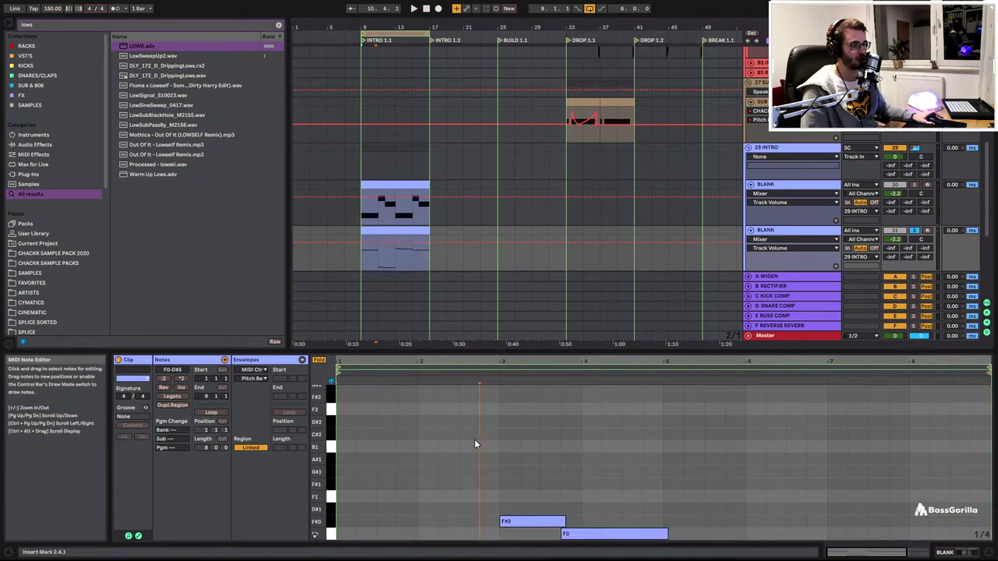
{"action": "scroll", "coordinate": [483, 438], "scroll_direction": "up", "scroll_amount": 4}
{"action": "scroll", "coordinate": [507, 456], "scroll_direction": "down", "scroll_amount": 4}
{"action": "left_click_drag", "start_coordinate": [561, 480], "coordinate": [572, 533]}
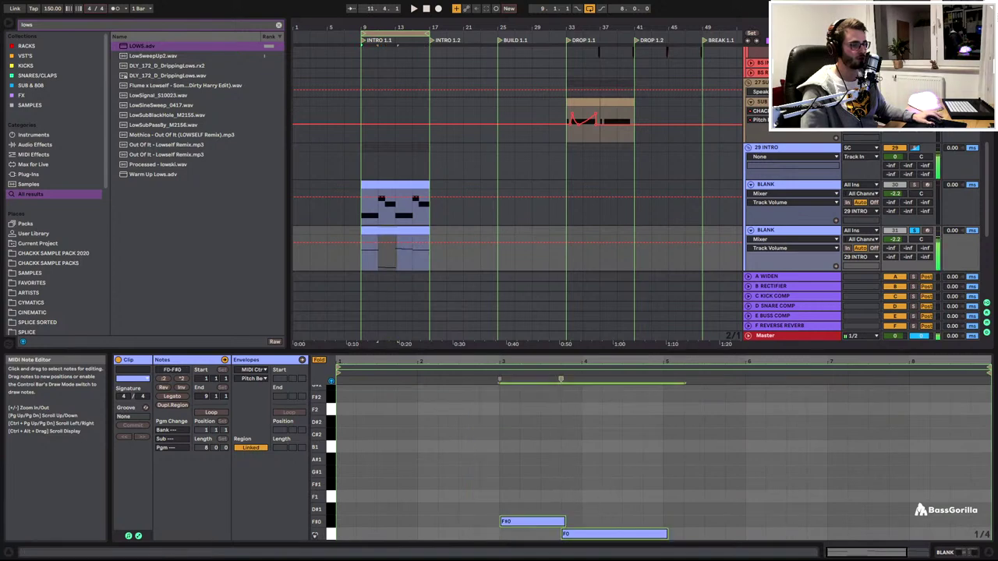
{"action": "key", "text": "shift+Up"}
{"action": "key", "text": "shift+Up"}
{"action": "key", "text": "shift+Up"}
{"action": "key", "text": "shift+Up"}
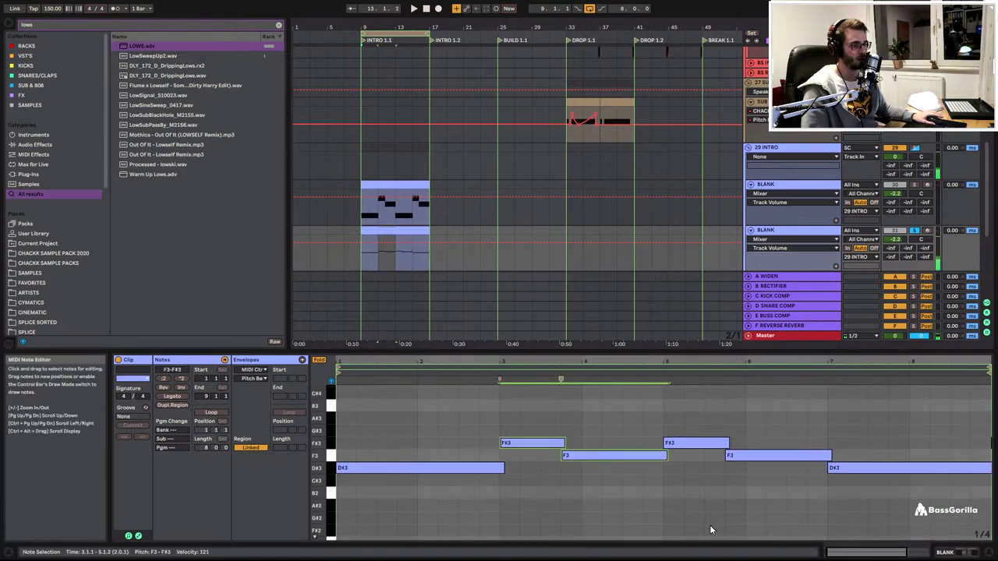
Shorten all notes in the new clip slightly so that their ends do not overlap the following notes
{"action": "key", "text": "shift+Down"}
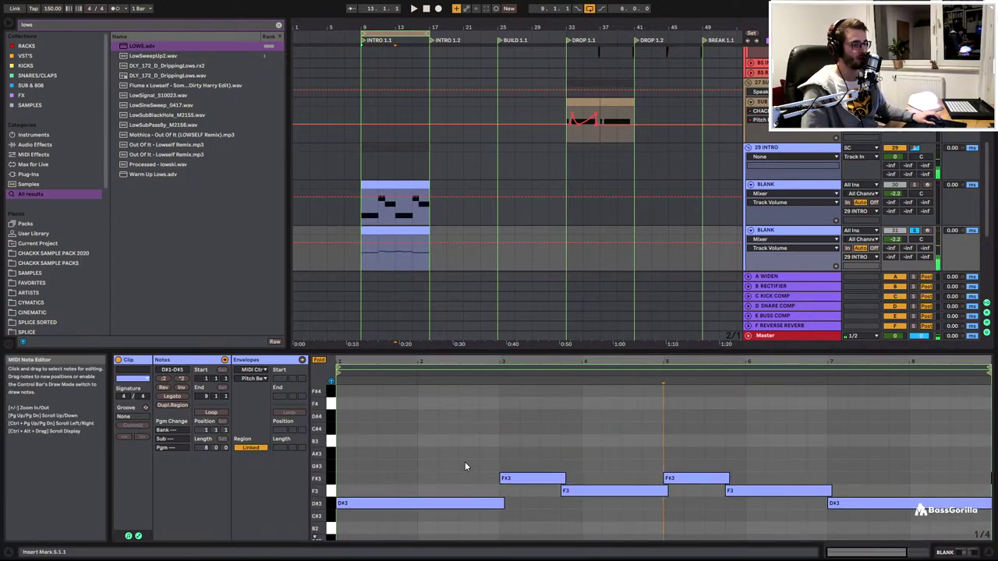
{"action": "key", "text": "ctrl+a"}
{"action": "left_click_drag", "start_coordinate": [563, 479], "coordinate": [558, 479]}
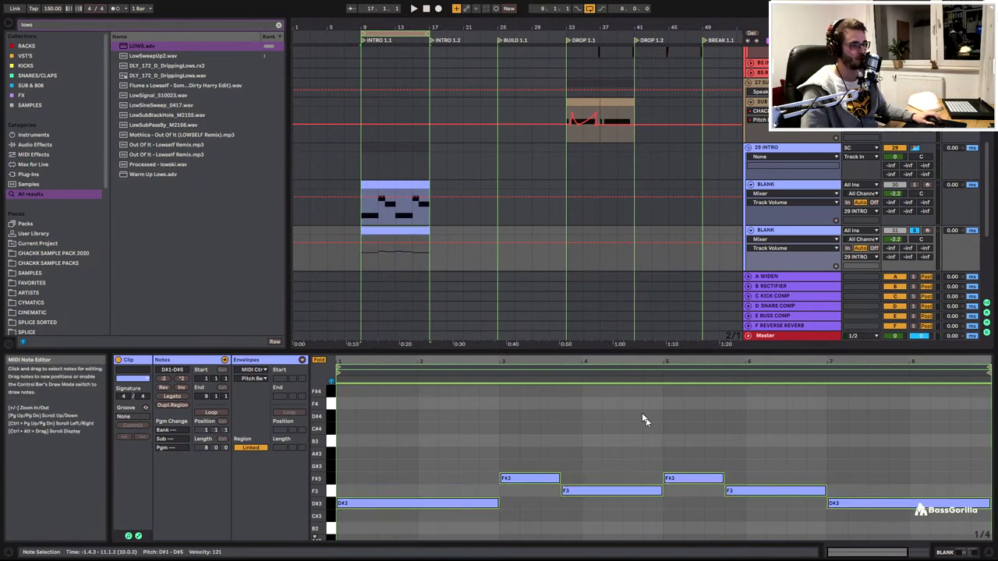
Add the C Minor scale preset before Serum on the duplicated BLANK track and set its base to D#
{"action": "double_click", "coordinate": [776, 230]}
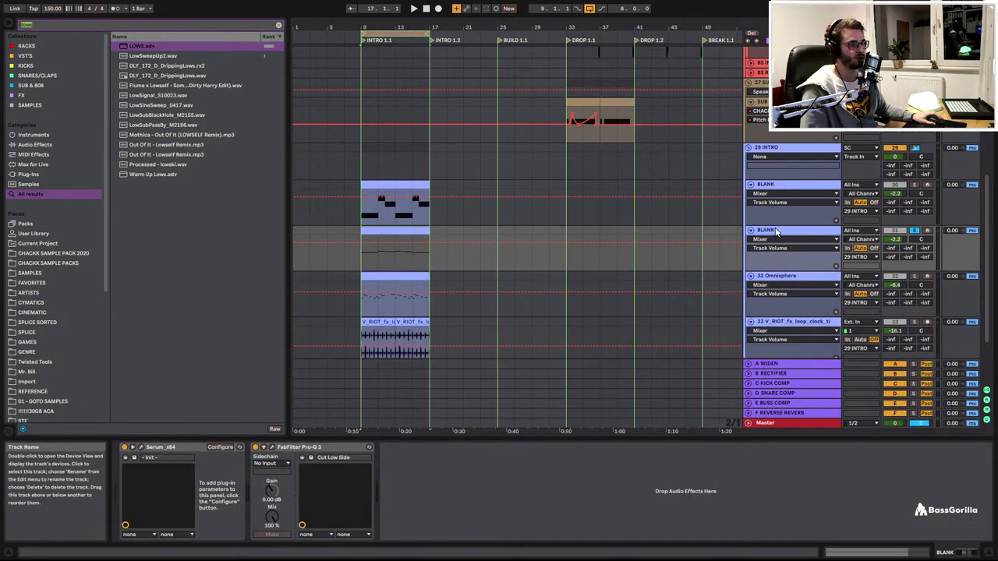
{"action": "key", "text": "ctrl+f"}
{"action": "type", "text": "c"}
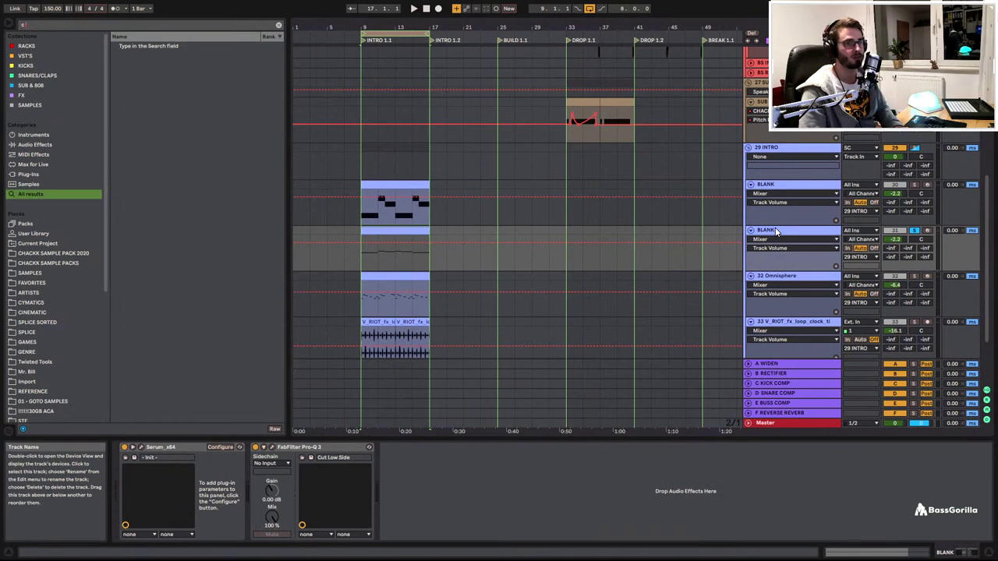
{"action": "type", "text": " minor sca"}
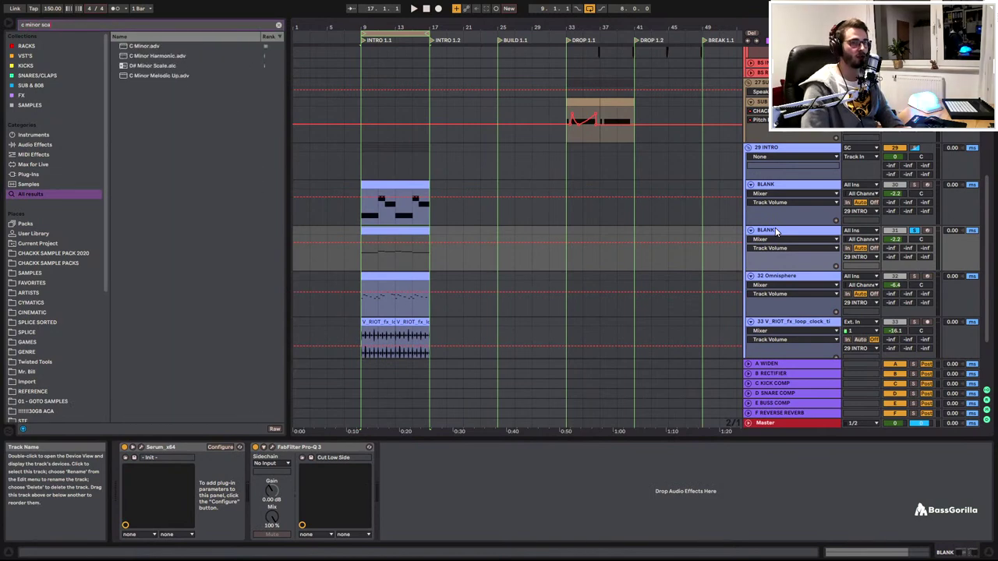
{"action": "double_click", "coordinate": [144, 46]}
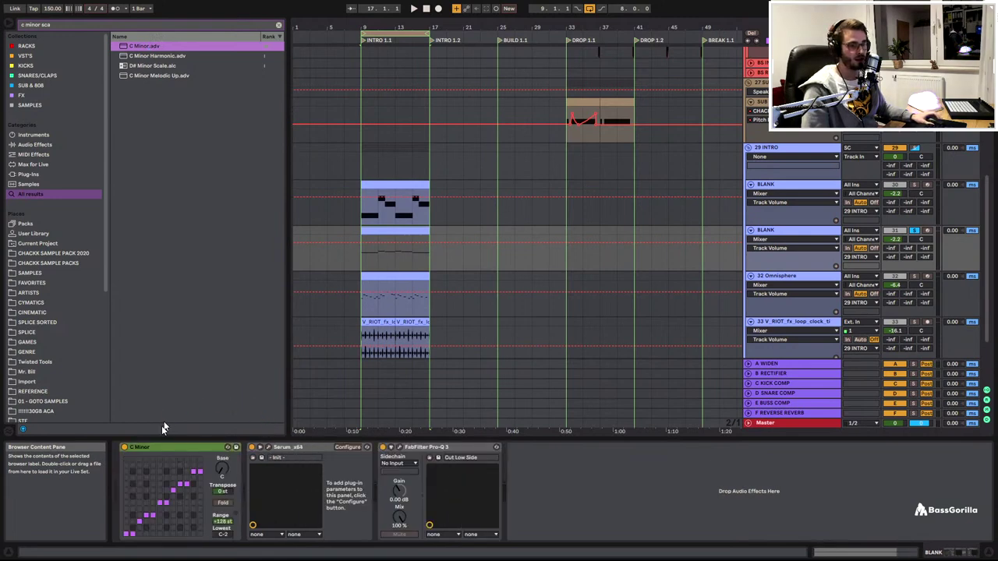
{"action": "left_click", "coordinate": [225, 470]}
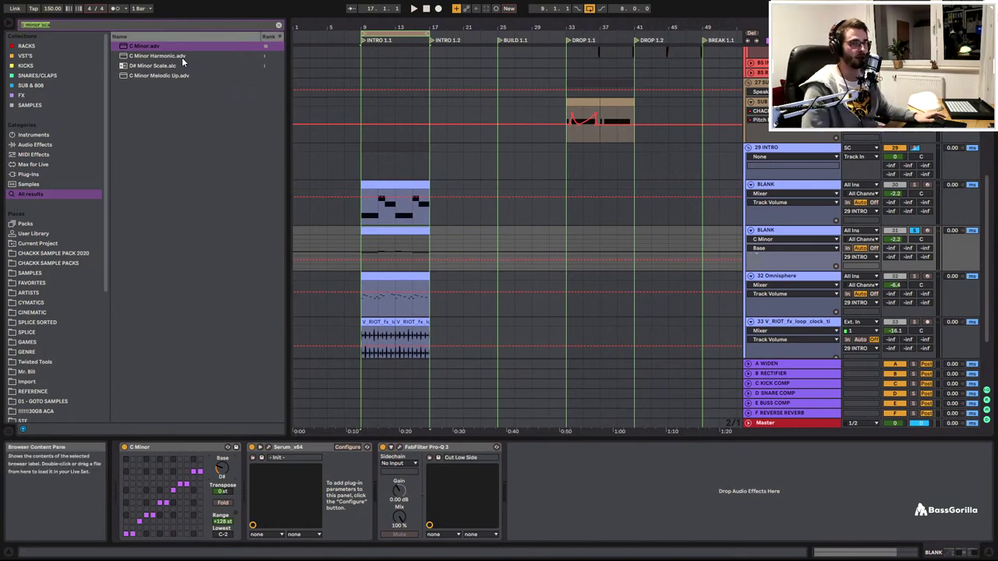
Add the Chord and Arpeggiator MIDI effects between the C Minor scale and Serum on the duplicated BLANK track
{"action": "key", "text": "ctrl+f"}
{"action": "type", "text": "chord"}
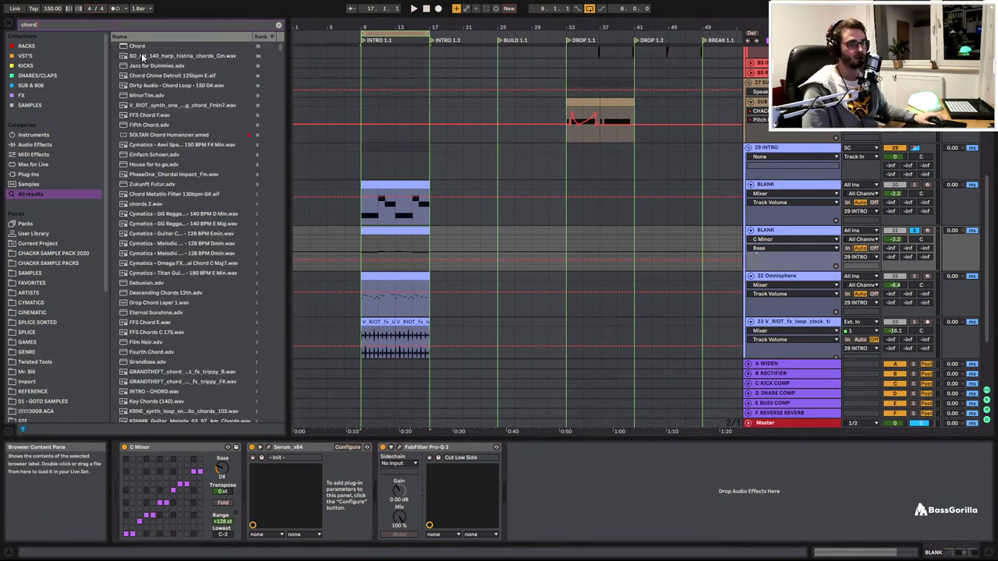
{"action": "left_click", "coordinate": [141, 45]}
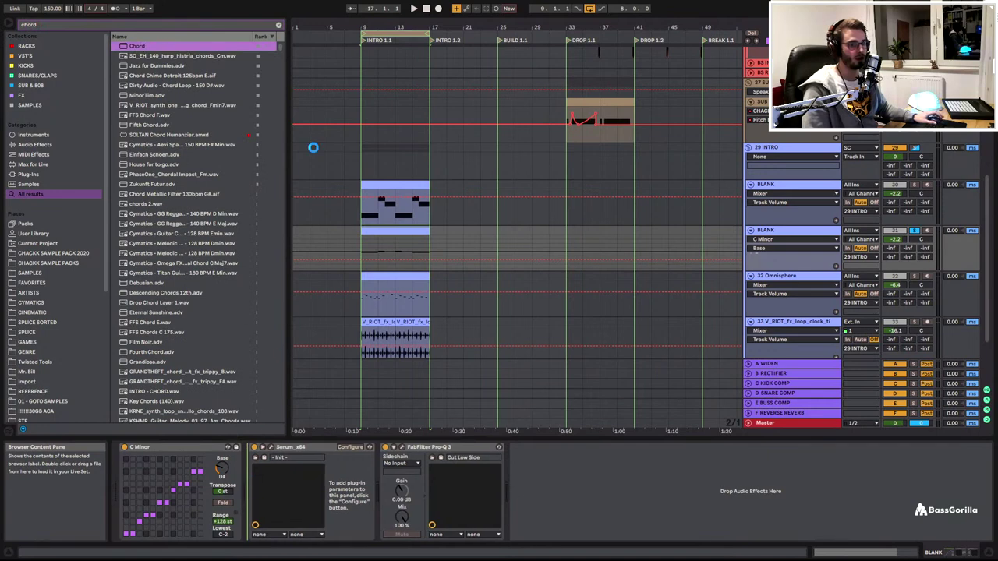
{"action": "key", "text": "ctrl+f"}
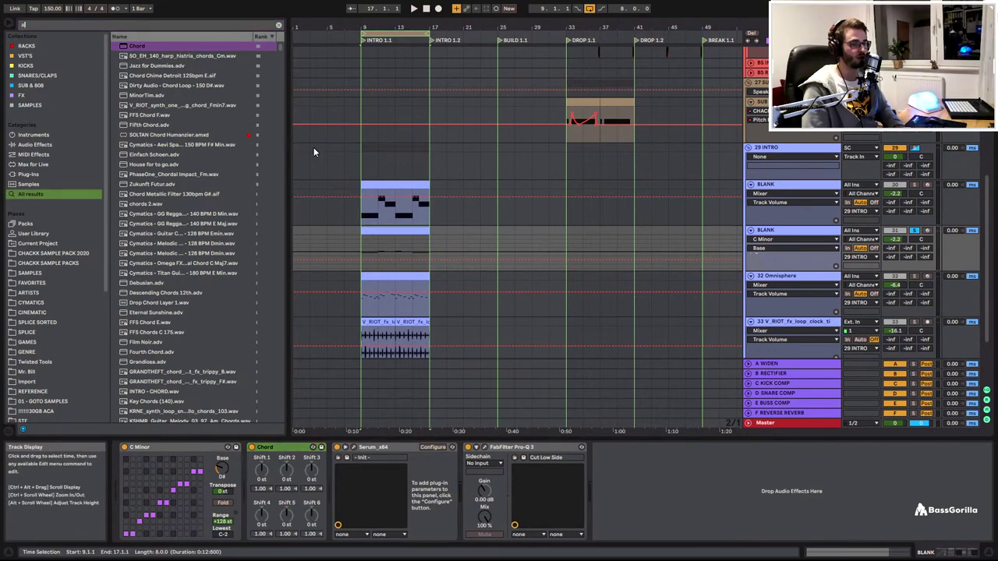
{"action": "type", "text": "arp"}
{"action": "left_click", "coordinate": [136, 47]}
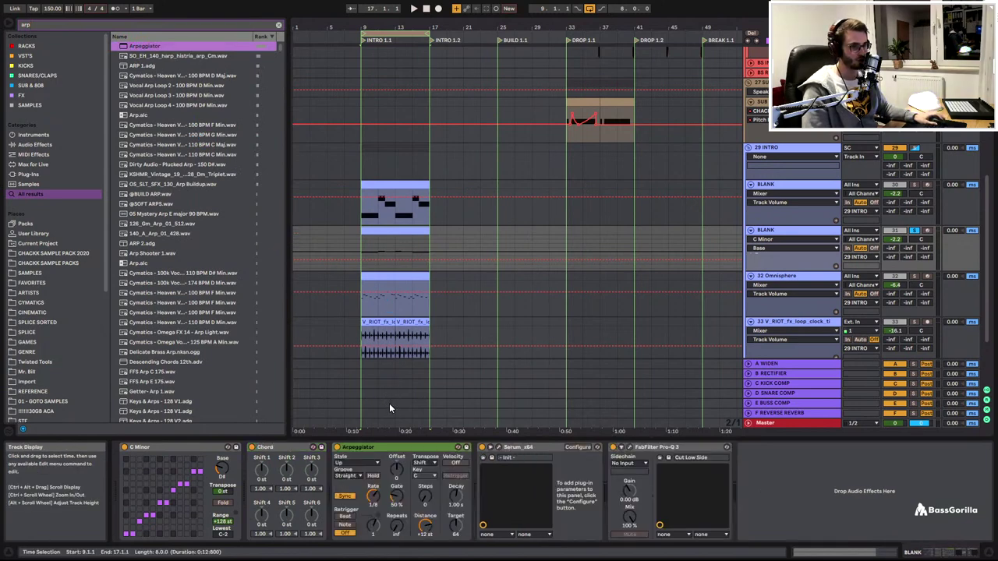
Set the Chord shifts to +3, +7 and +9 st and move Chord ahead of the C Minor scale, auditioning the result
{"action": "left_click", "coordinate": [264, 470]}
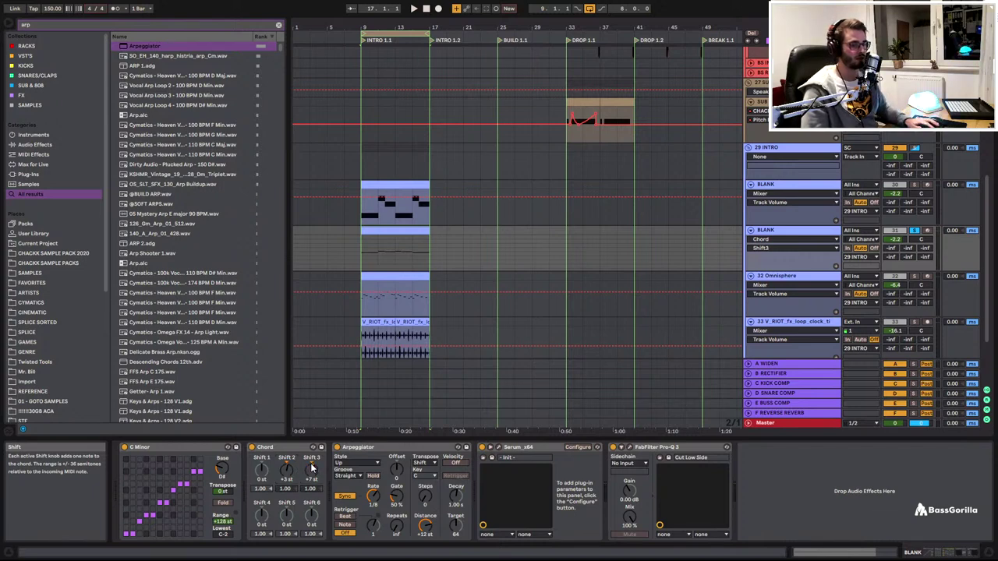
{"action": "left_click", "coordinate": [283, 451]}
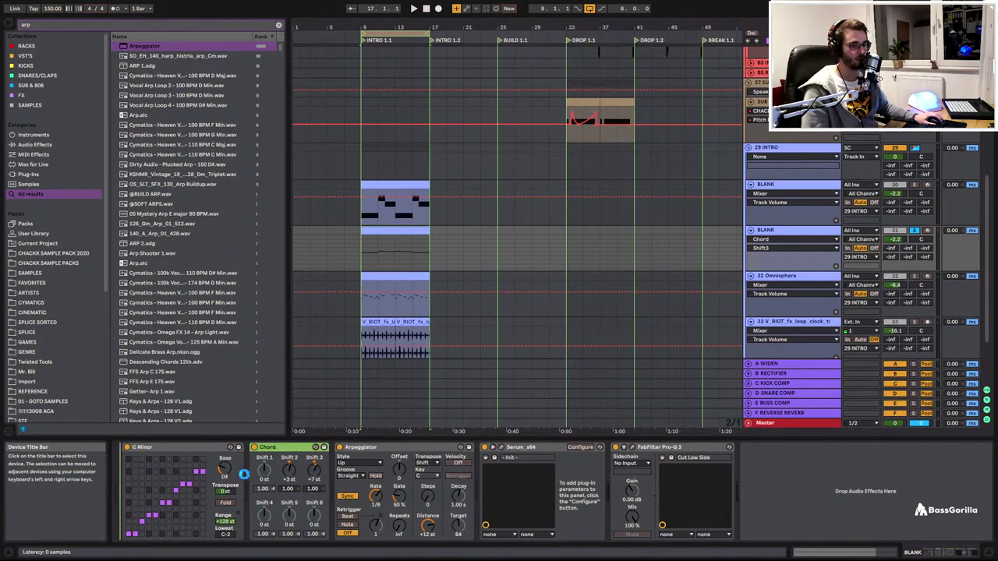
{"action": "left_click_drag", "start_coordinate": [269, 447], "coordinate": [129, 448]}
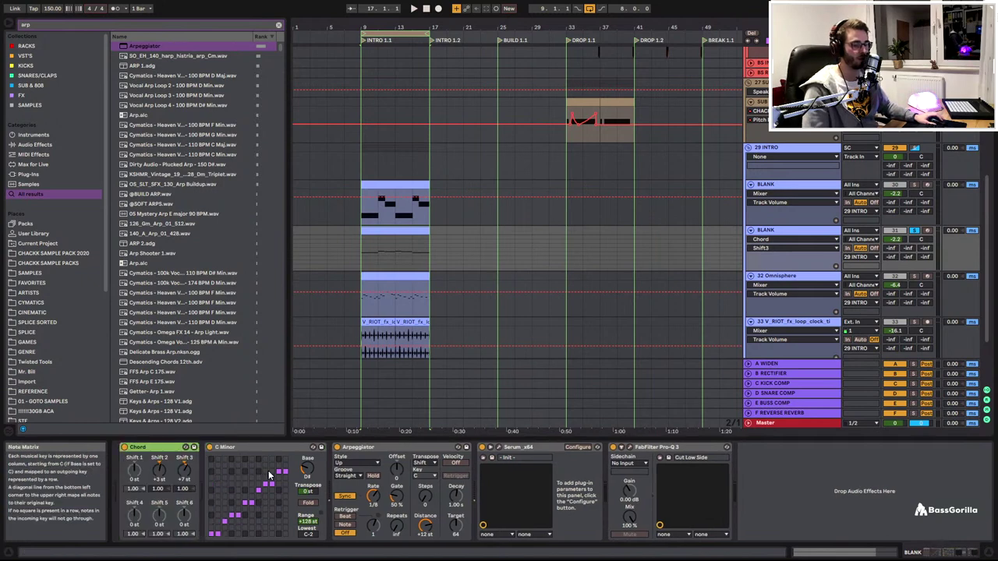
{"action": "key", "text": "space"}
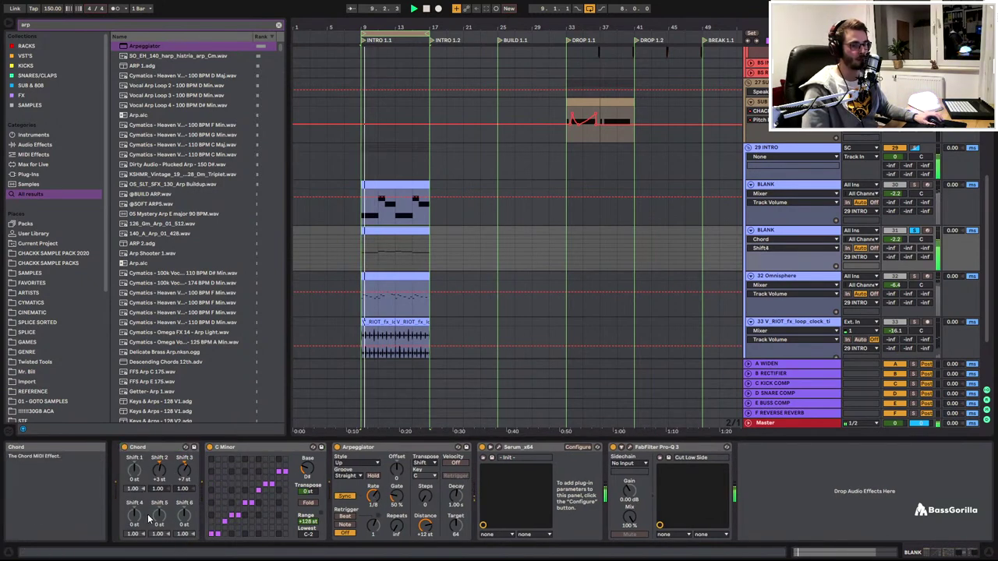
{"action": "left_click_drag", "start_coordinate": [143, 516], "coordinate": [143, 495]}
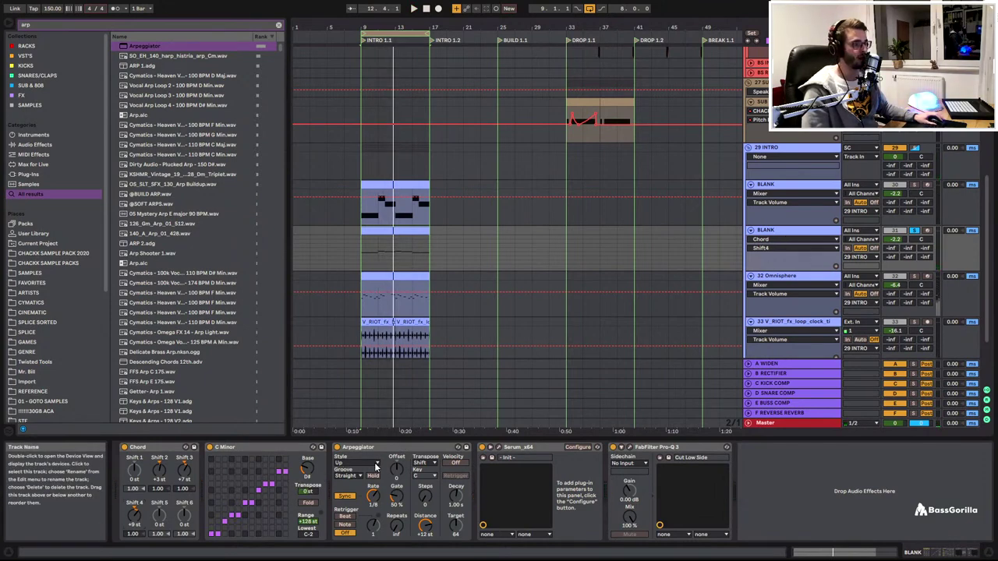
Shape Serum's LFO 1 as a 1/8 decay curve in envelope mode, modulating OSC A's level and the enabled filter's cutoff
{"action": "left_click", "coordinate": [490, 448]}
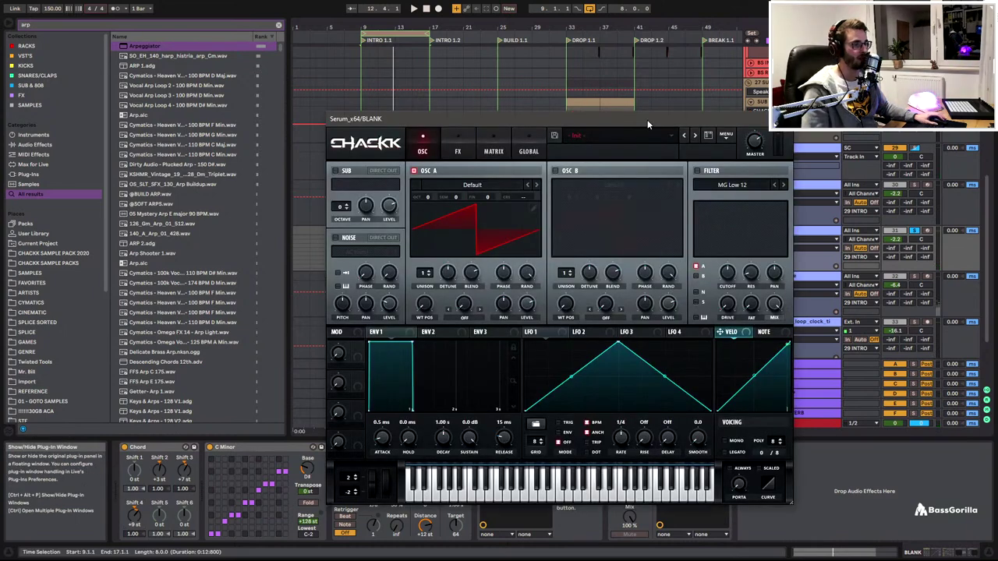
{"action": "left_click", "coordinate": [620, 138]}
{"action": "left_click", "coordinate": [584, 127]}
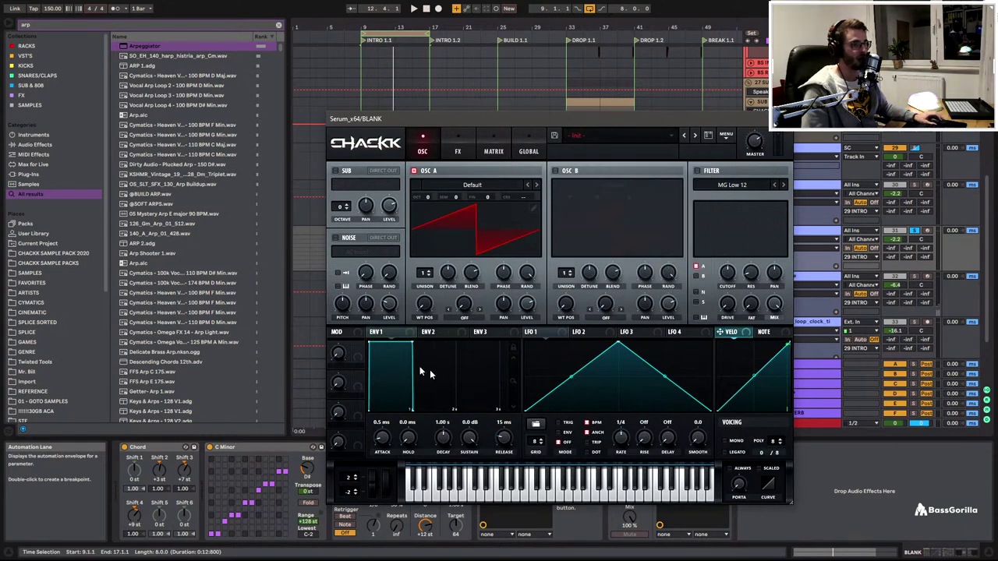
{"action": "left_click_drag", "start_coordinate": [529, 308], "coordinate": [519, 301]}
{"action": "left_click_drag", "start_coordinate": [617, 344], "coordinate": [529, 344]}
{"action": "left_click_drag", "start_coordinate": [628, 380], "coordinate": [620, 400]}
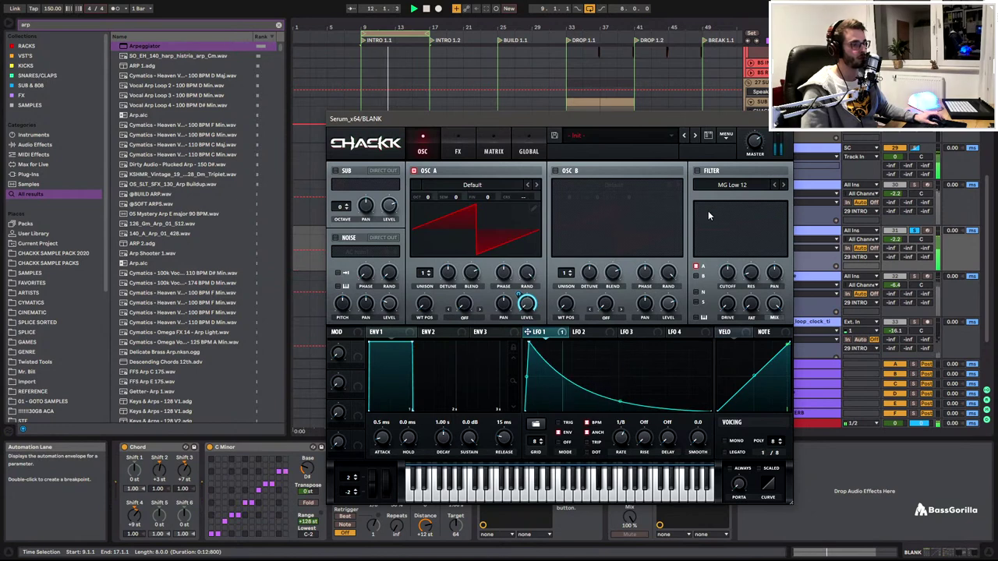
{"action": "left_click", "coordinate": [698, 172]}
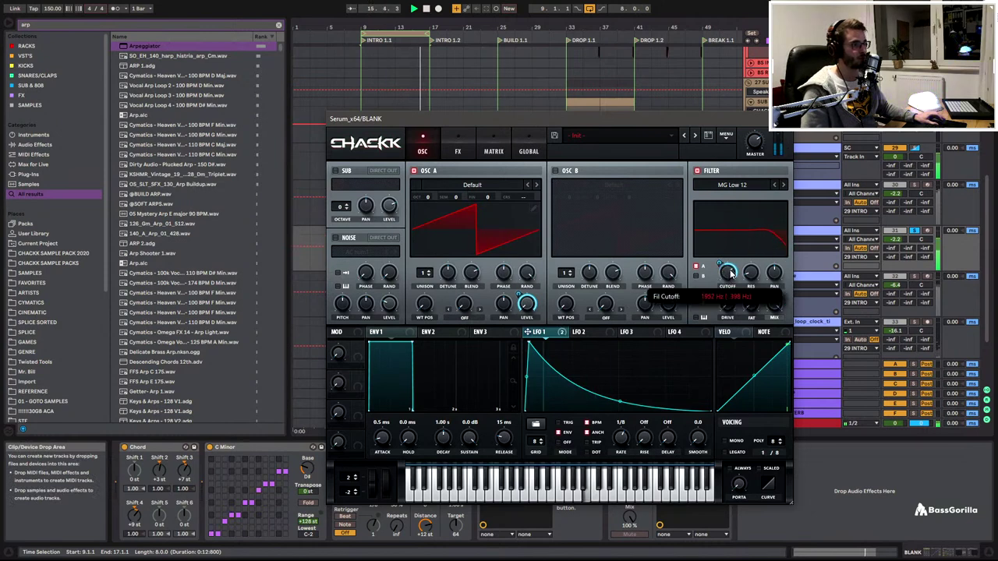
Enable Serum's Hyper/Dimension, Reverb and Delay effects, with the delay in ping-pong mode
{"action": "left_click", "coordinate": [457, 148]}
{"action": "left_click", "coordinate": [339, 172]}
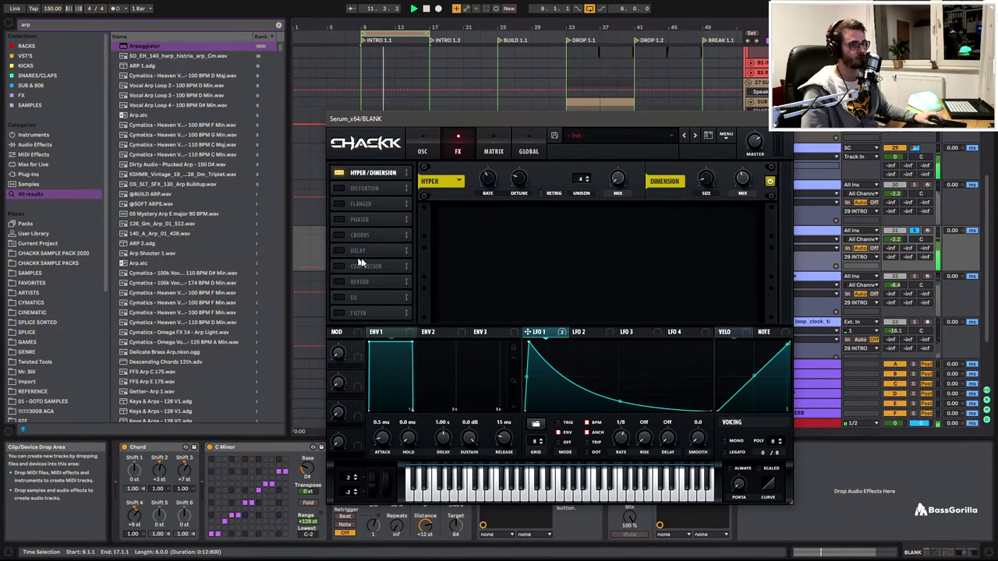
{"action": "left_click", "coordinate": [339, 283]}
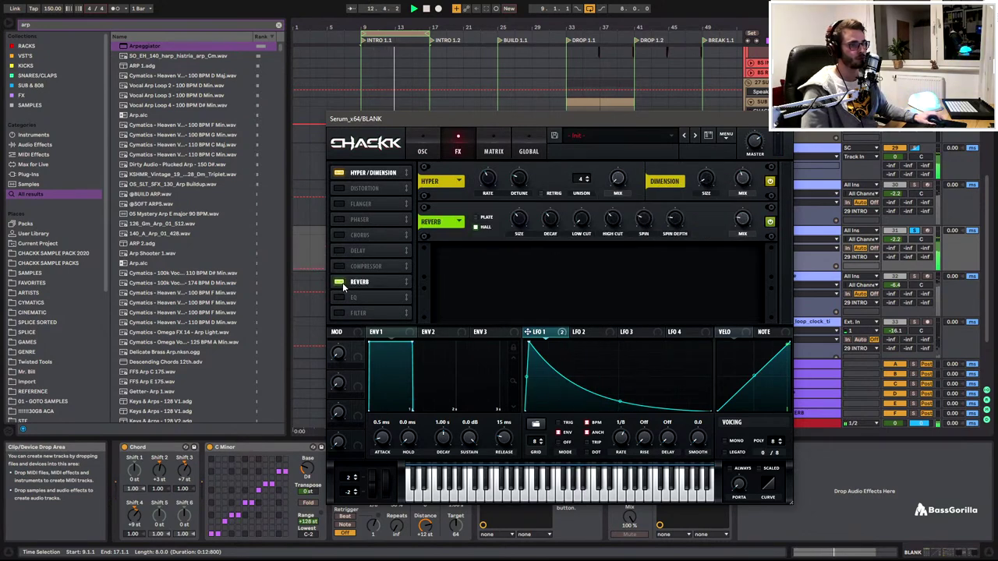
{"action": "left_click", "coordinate": [339, 251]}
{"action": "left_click_drag", "start_coordinate": [589, 224], "coordinate": [589, 233]}
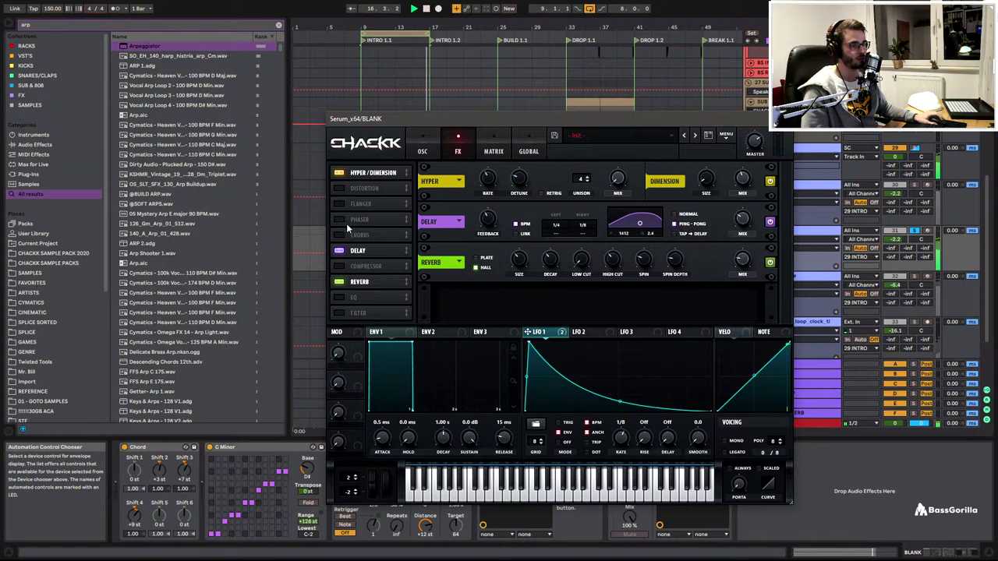
Enable the multiband Compressor, adjust its release and order the effects as Reverb, Compressor, Delay
{"action": "left_click", "coordinate": [338, 266]}
{"action": "left_click_drag", "start_coordinate": [364, 268], "coordinate": [365, 293]}
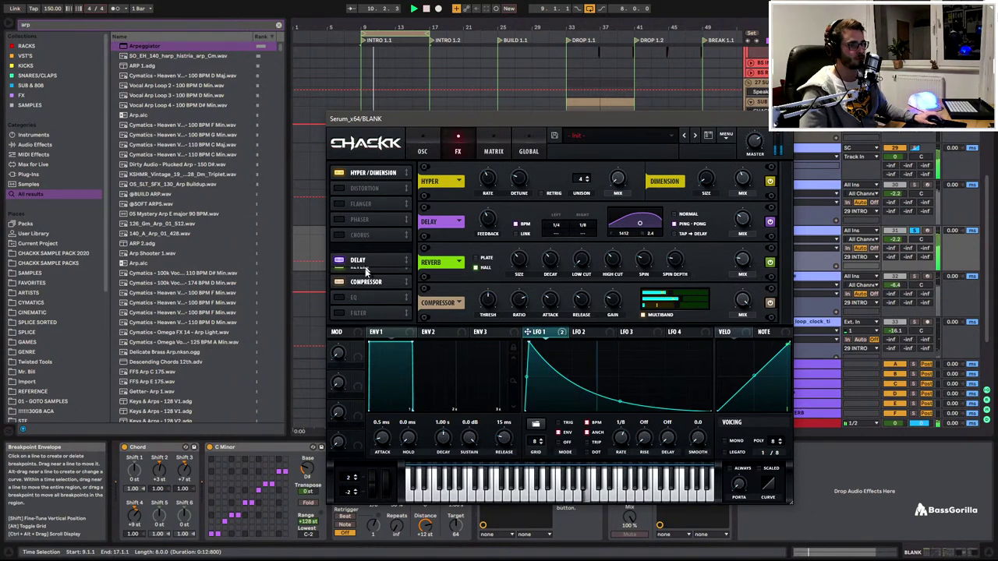
{"action": "mouse_move", "coordinate": [358, 250]}
{"action": "left_mouse_down"}
{"action": "mouse_move", "coordinate": [366, 285]}
{"action": "mouse_move", "coordinate": [379, 281]}
{"action": "mouse_move", "coordinate": [380, 254]}
{"action": "mouse_move", "coordinate": [372, 263]}
{"action": "mouse_move", "coordinate": [366, 249]}
{"action": "left_mouse_up"}
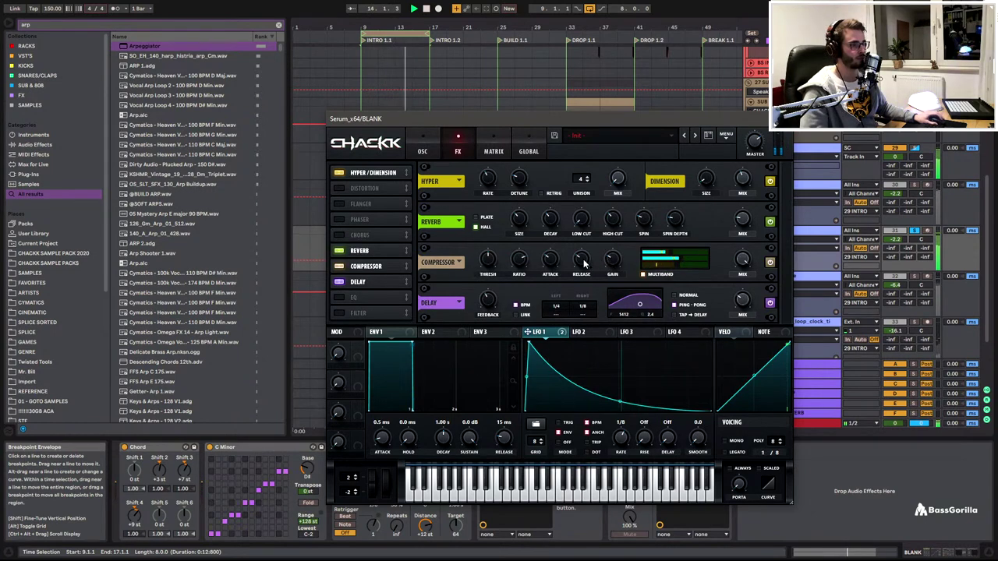
{"action": "left_click_drag", "start_coordinate": [583, 263], "coordinate": [578, 287]}
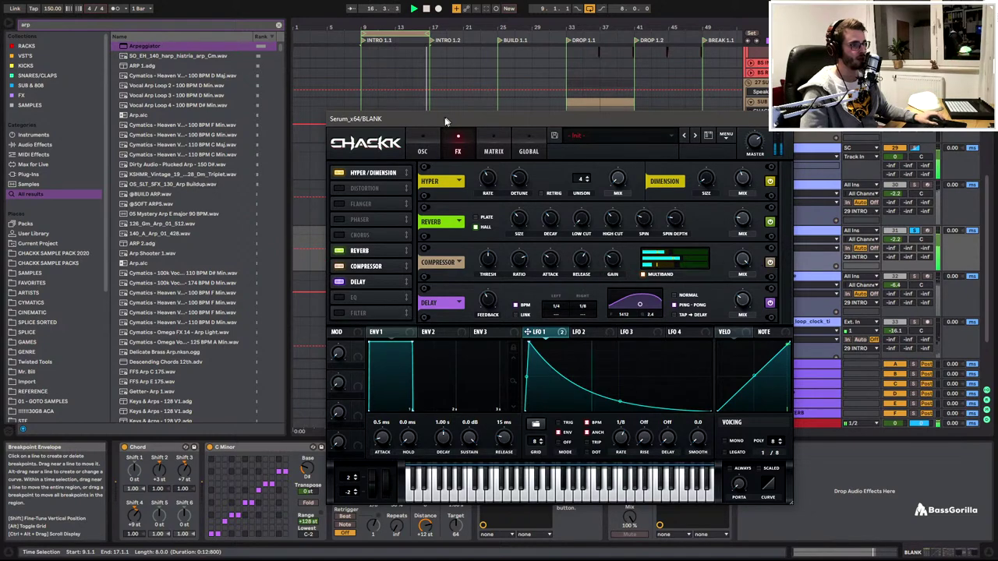
Enable OSC B with the Analog_BD_Sin wavetable at octave +1 and modulate its level with LFO 1
{"action": "left_click", "coordinate": [422, 151]}
{"action": "left_click", "coordinate": [558, 172]}
{"action": "left_click", "coordinate": [613, 185]}
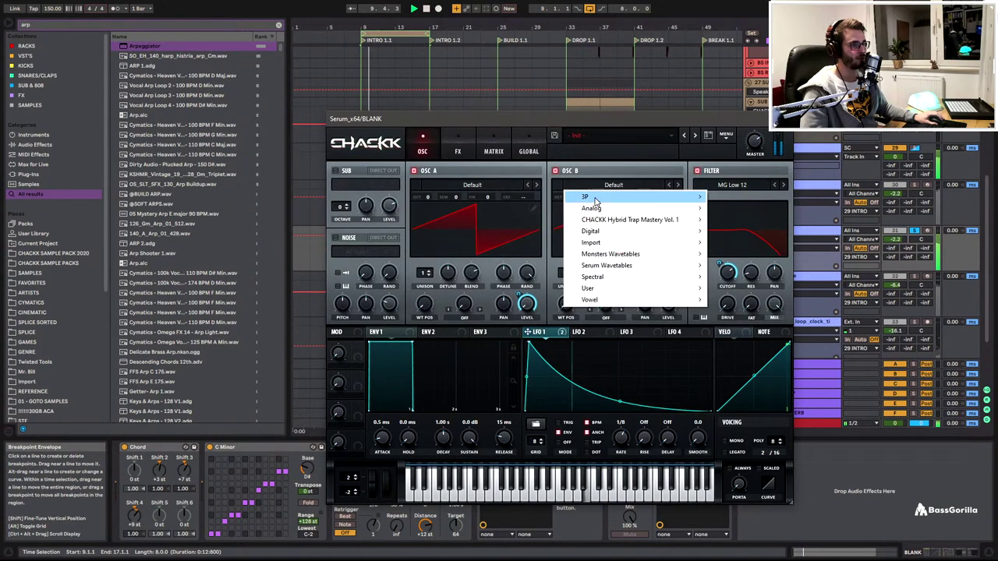
{"action": "mouse_move", "coordinate": [593, 208]}
{"action": "left_click", "coordinate": [752, 228]}
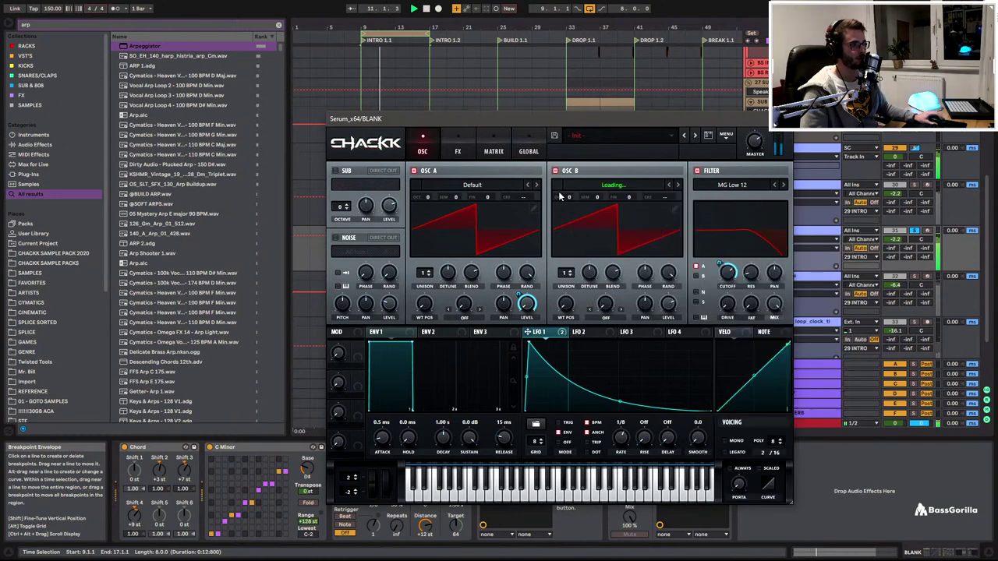
{"action": "left_click_drag", "start_coordinate": [563, 195], "coordinate": [570, 186]}
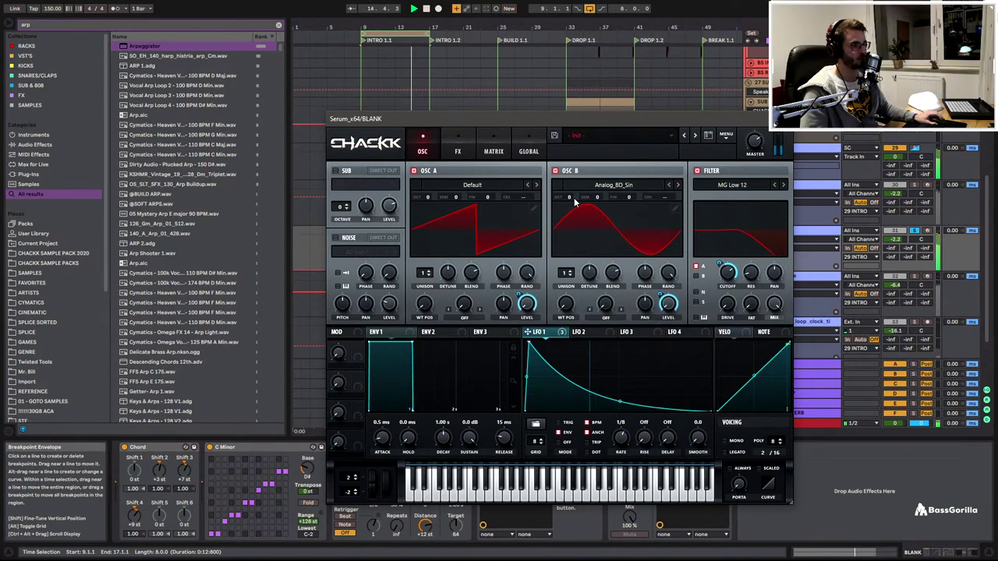
{"action": "left_click_drag", "start_coordinate": [575, 202], "coordinate": [574, 193]}
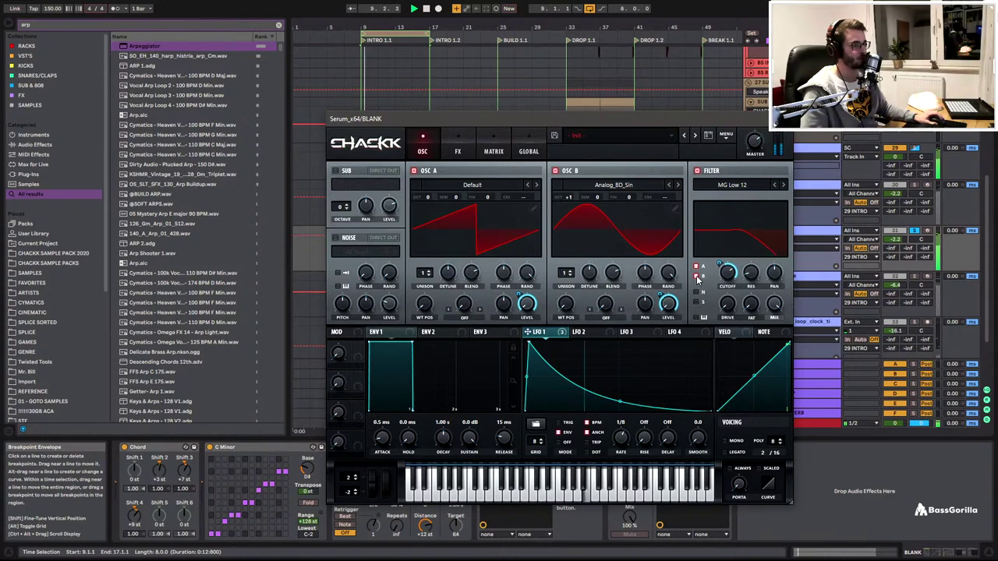
Enable Serum's sub oscillator with its level modulated by LFO 1, and close the plug-in window
{"action": "left_click", "coordinate": [335, 170]}
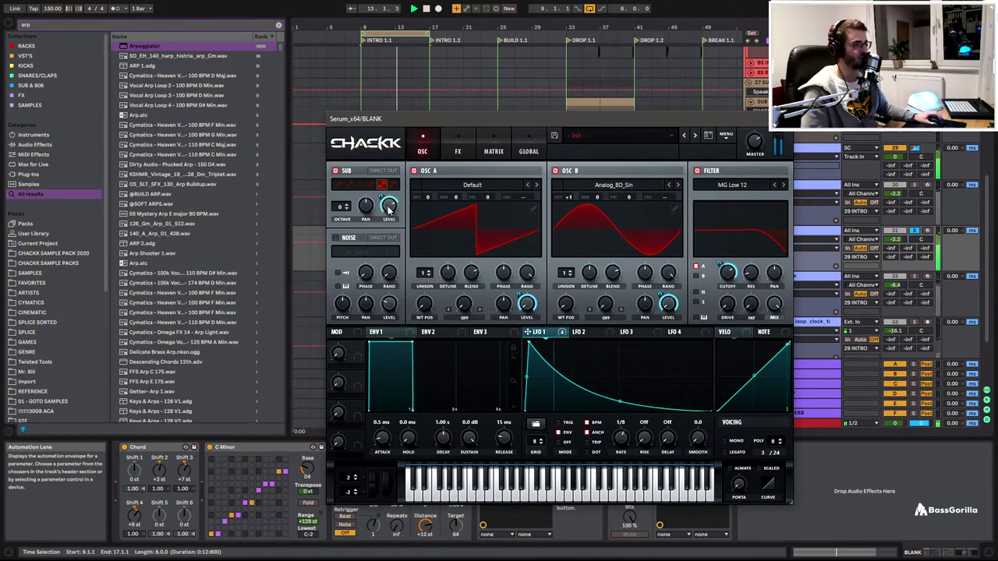
{"action": "left_click_drag", "start_coordinate": [381, 197], "coordinate": [382, 166]}
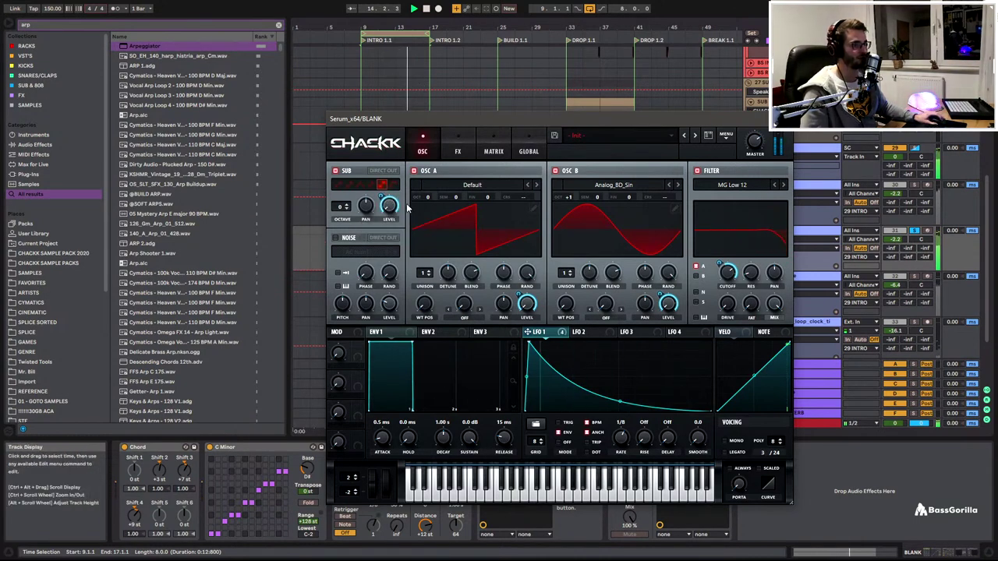
{"action": "left_click", "coordinate": [783, 119]}
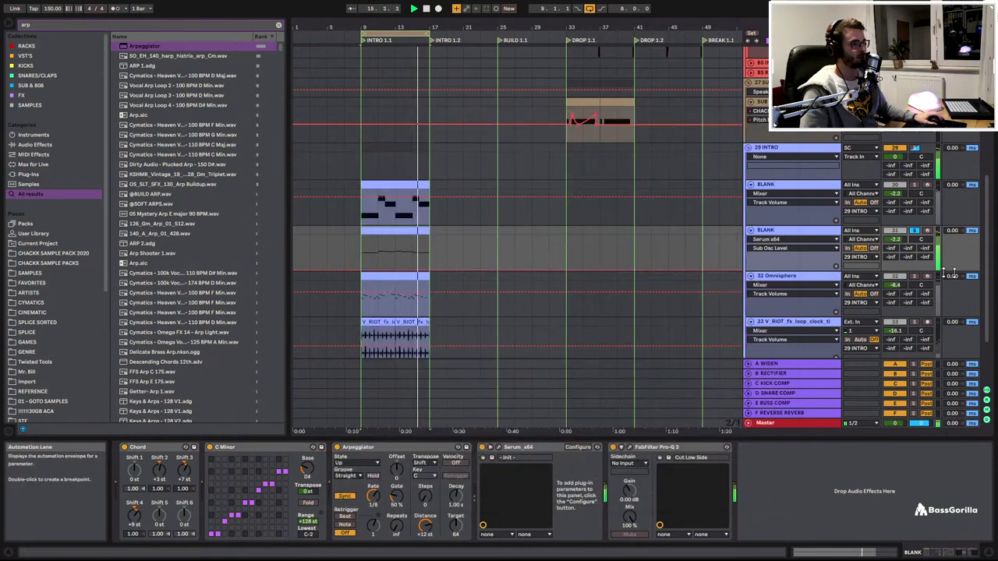
Unsolo the arpeggiated BLANK track and lower its volume to -6.8 dB
{"action": "left_click", "coordinate": [799, 232]}
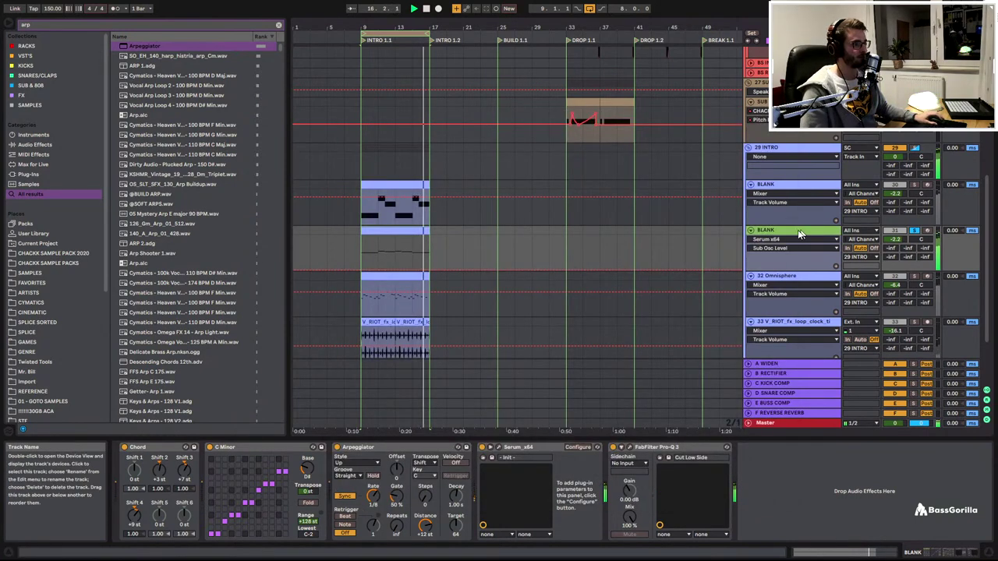
{"action": "left_click", "coordinate": [914, 231]}
{"action": "left_click_drag", "start_coordinate": [896, 239], "coordinate": [896, 245]}
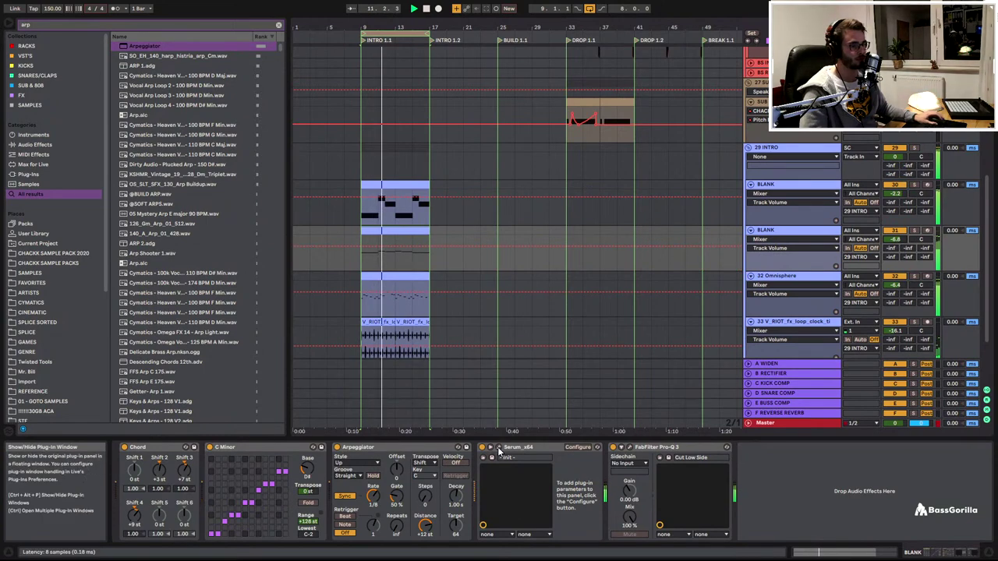
Copy the clock loop track's LOWS EQ to the end of the arpeggiated BLANK track's chain and lower that track's volume to -11.3 dB
{"action": "left_click", "coordinate": [786, 322]}
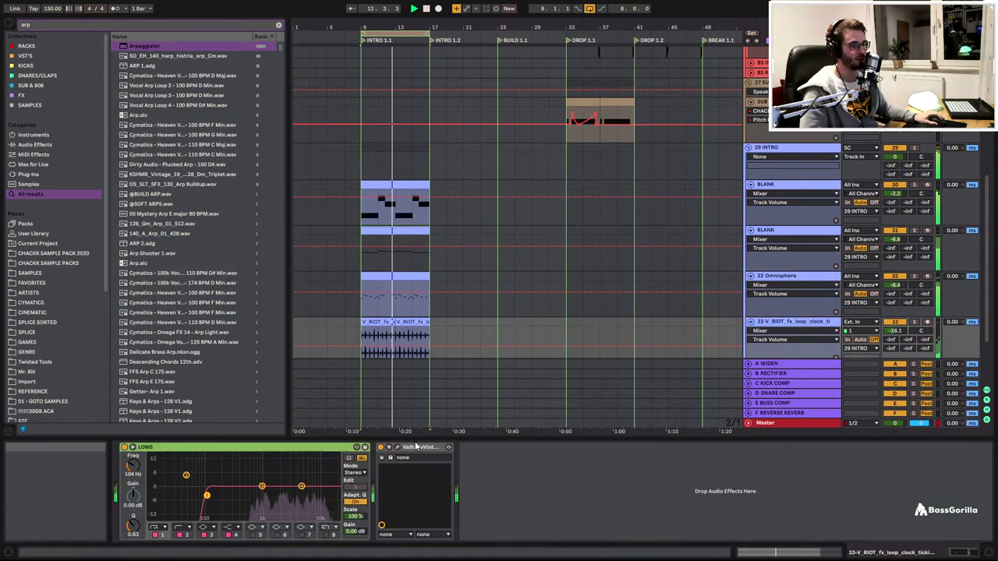
{"action": "left_click", "coordinate": [439, 254]}
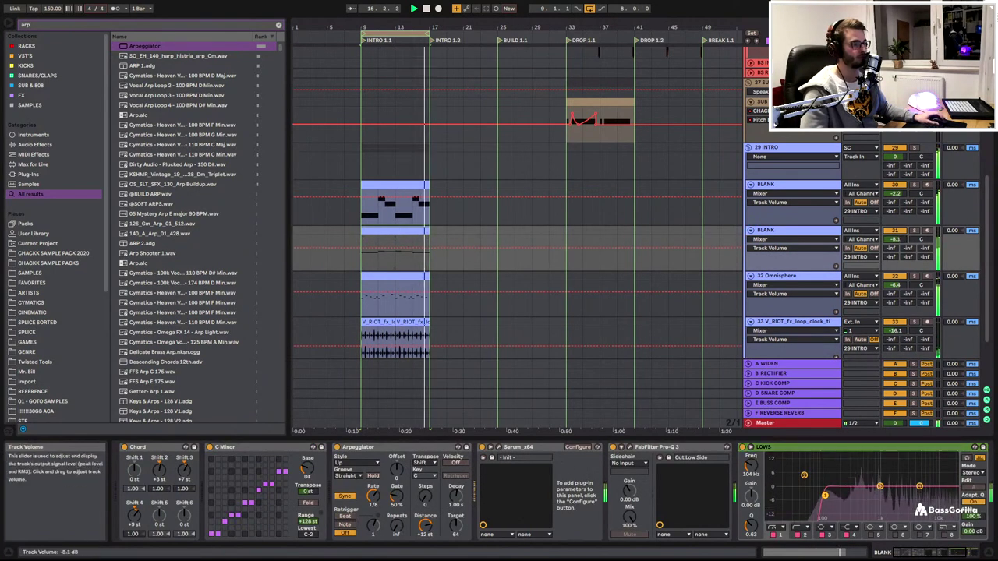
Inspect the notes in the arpeggiated BLANK track's clip and return to the track's device chain
{"action": "double_click", "coordinate": [383, 232]}
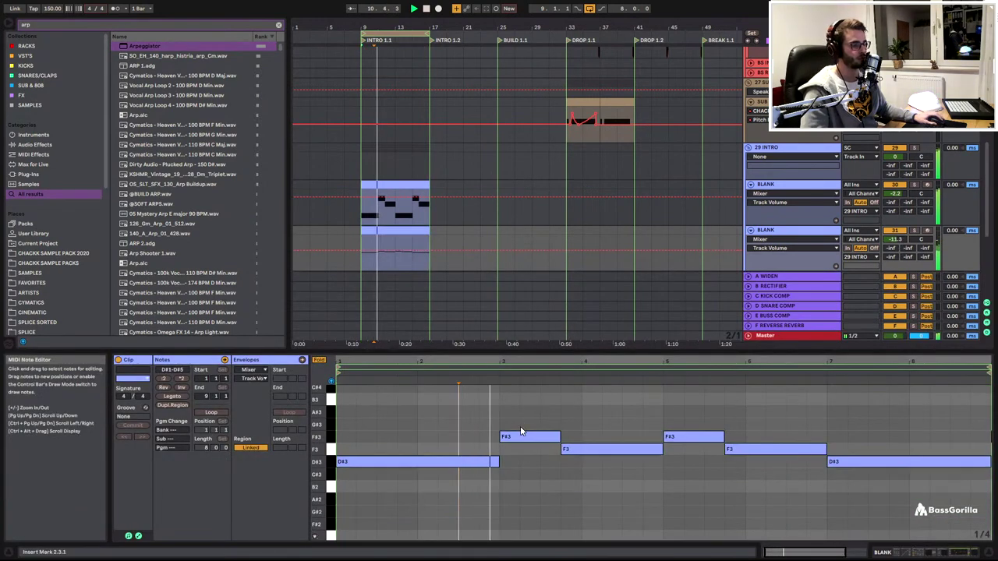
{"action": "left_click", "coordinate": [524, 437]}
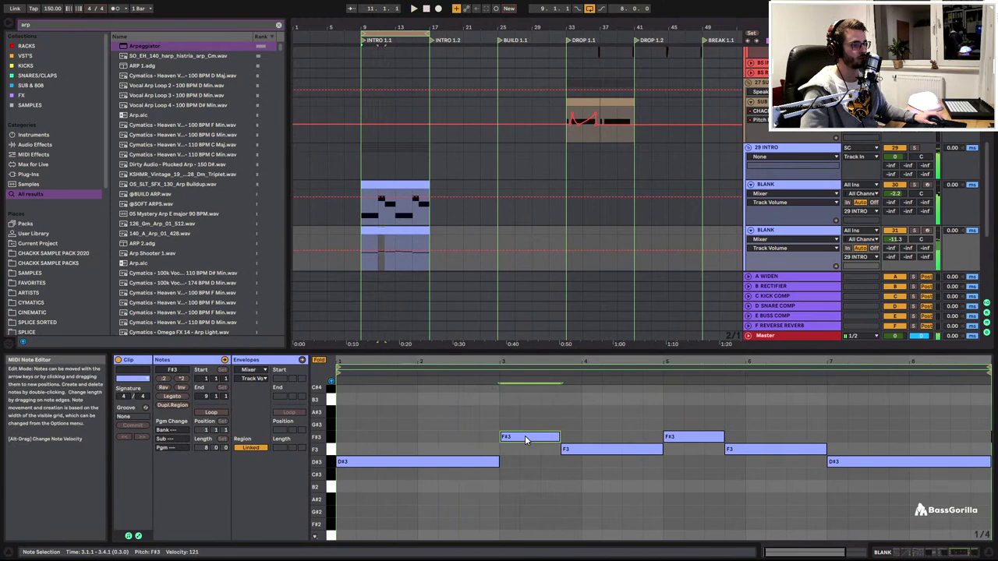
{"action": "left_click", "coordinate": [790, 231]}
{"action": "left_click", "coordinate": [410, 231]}
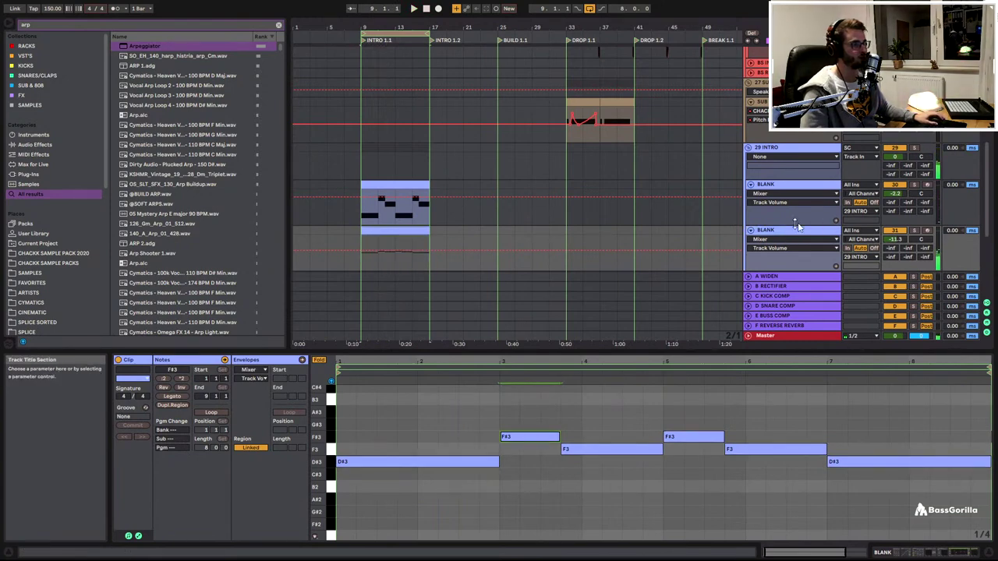
{"action": "key", "text": "ctrl+a"}
{"action": "key", "text": "ctrl+alt+l"}
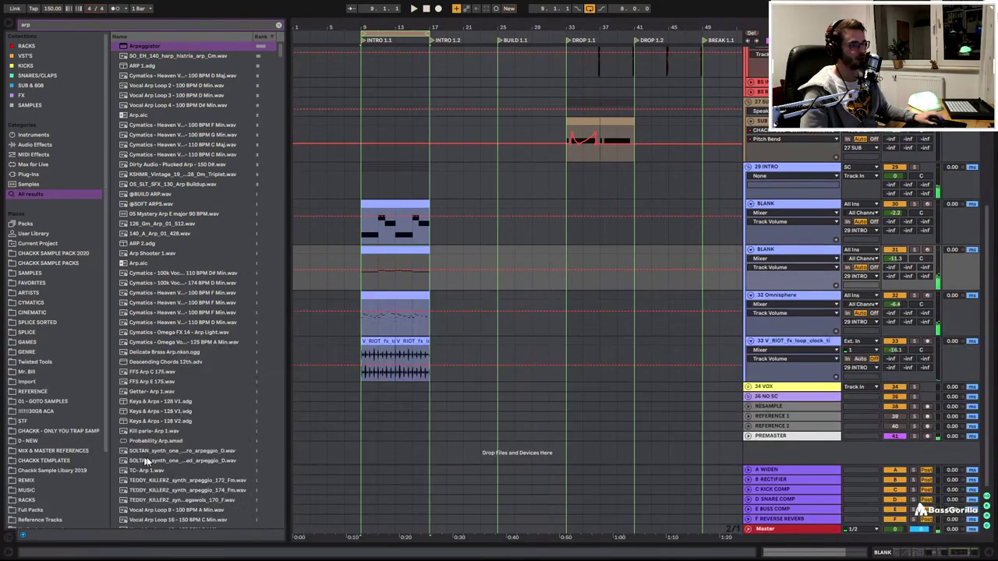
{"action": "double_click", "coordinate": [769, 251]}
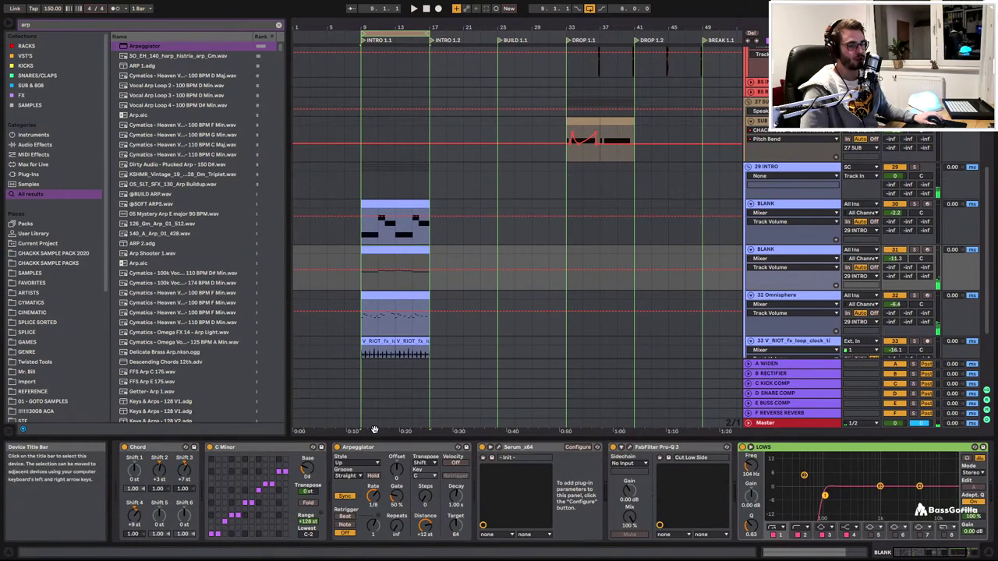
Try raising the bar 3 F#0 note to G0 in the bass BLANK track's clip, with the note editor unfolded
{"action": "key", "text": "space"}
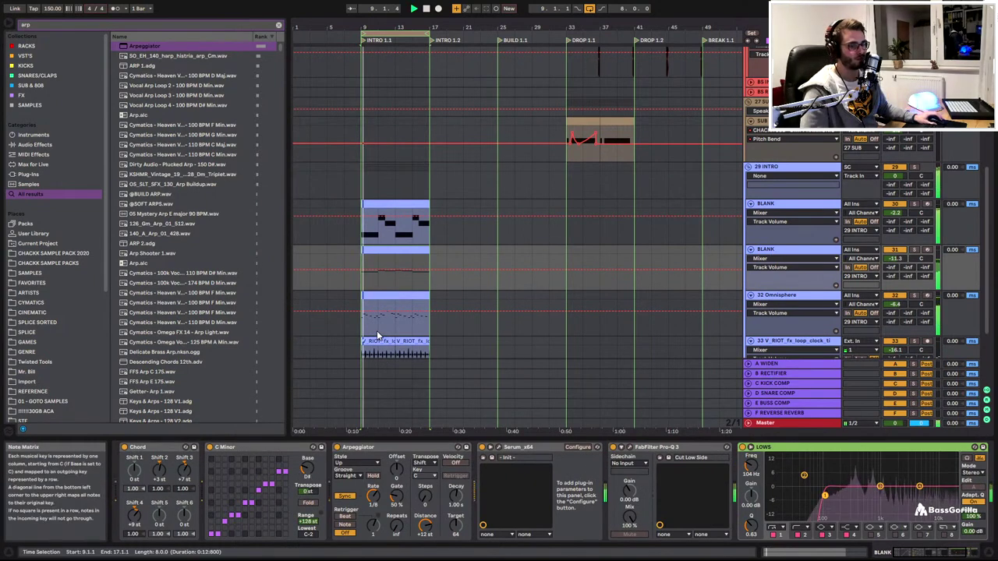
{"action": "double_click", "coordinate": [384, 205]}
{"action": "left_click", "coordinate": [495, 439]}
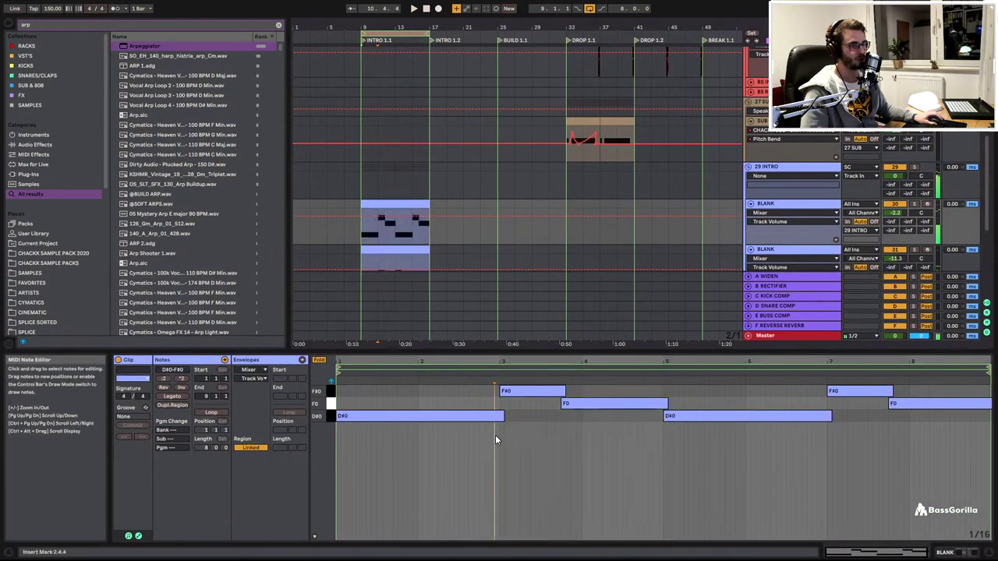
{"action": "left_click", "coordinate": [319, 359]}
{"action": "left_click_drag", "start_coordinate": [515, 468], "coordinate": [514, 462]}
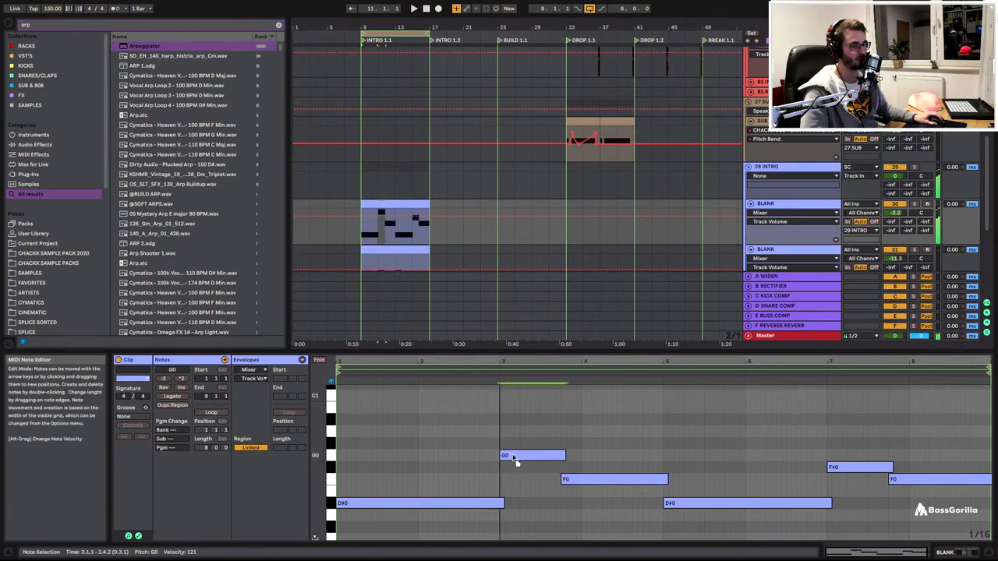
Audition the bar 3 F#3 note of the arpeggiated BLANK track's clip moved to G#3, and delete that note
{"action": "left_click", "coordinate": [388, 255]}
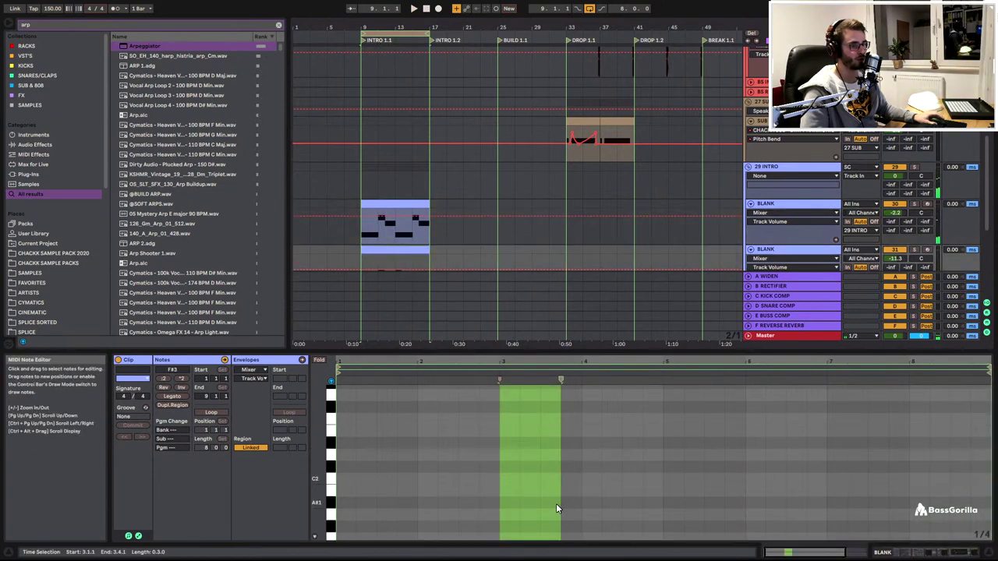
{"action": "scroll", "coordinate": [550, 476], "scroll_direction": "up", "scroll_amount": 10}
{"action": "left_click", "coordinate": [542, 467]}
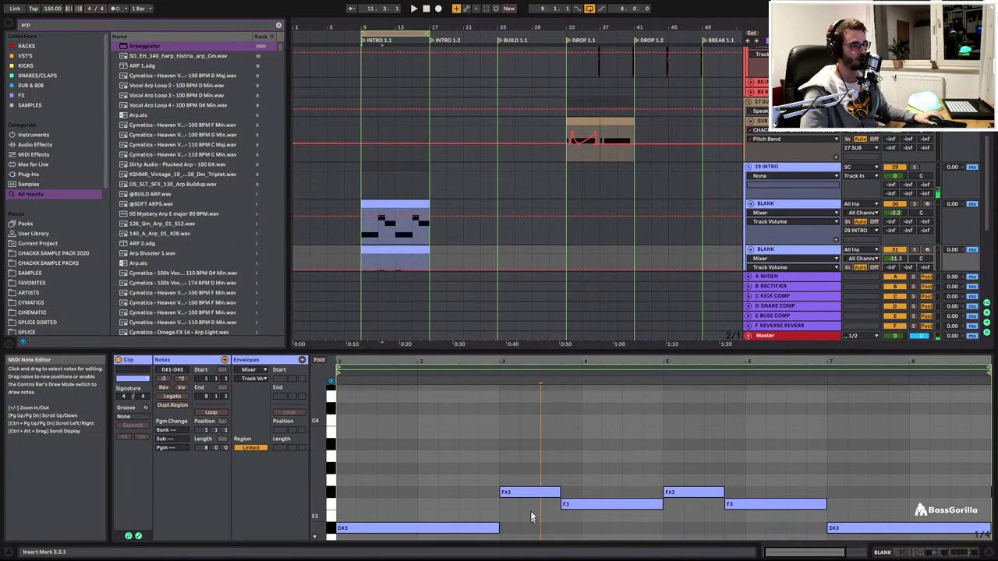
{"action": "left_click_drag", "start_coordinate": [526, 492], "coordinate": [526, 477]}
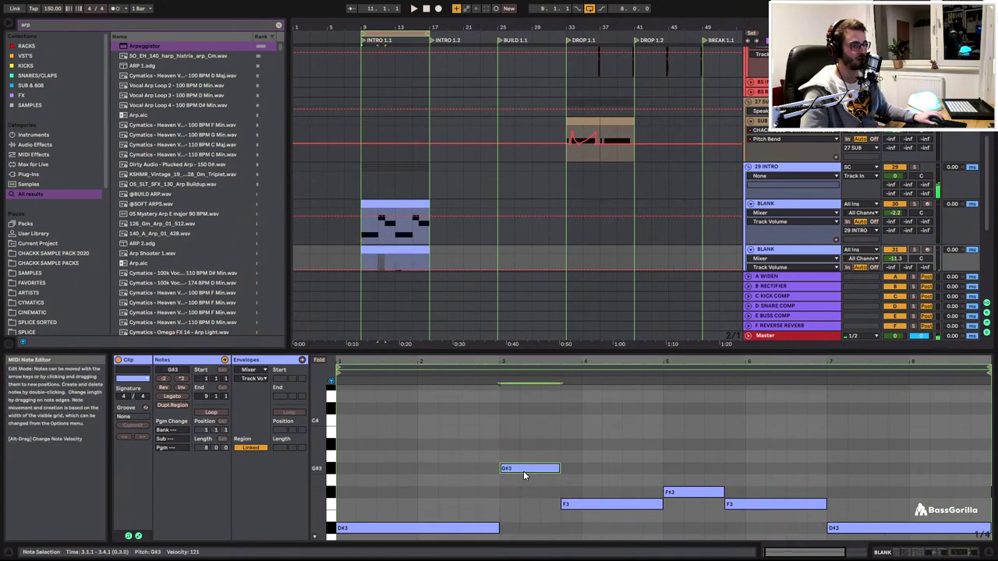
{"action": "left_click", "coordinate": [344, 371]}
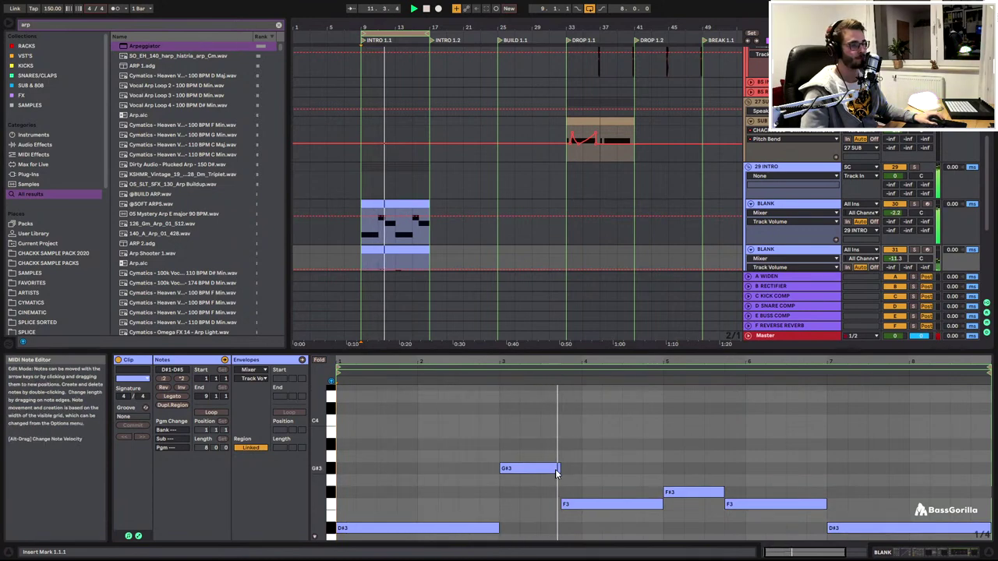
{"action": "double_click", "coordinate": [521, 472]}
{"action": "key", "text": "space"}
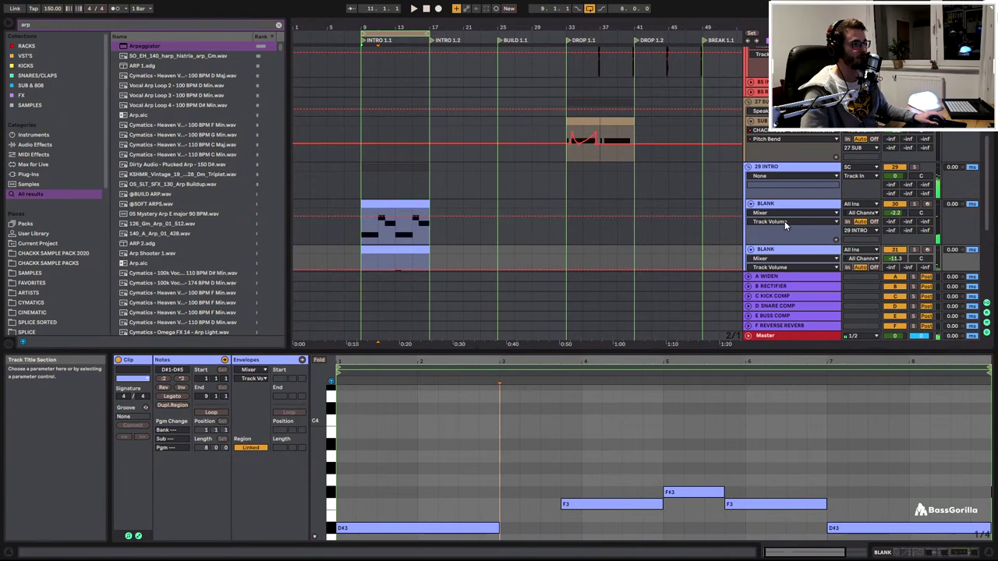
Turn off the Chord, C Minor scale and Arpeggiator devices on the arpeggiated BLANK track
{"action": "double_click", "coordinate": [783, 249]}
{"action": "left_click", "coordinate": [232, 448]}
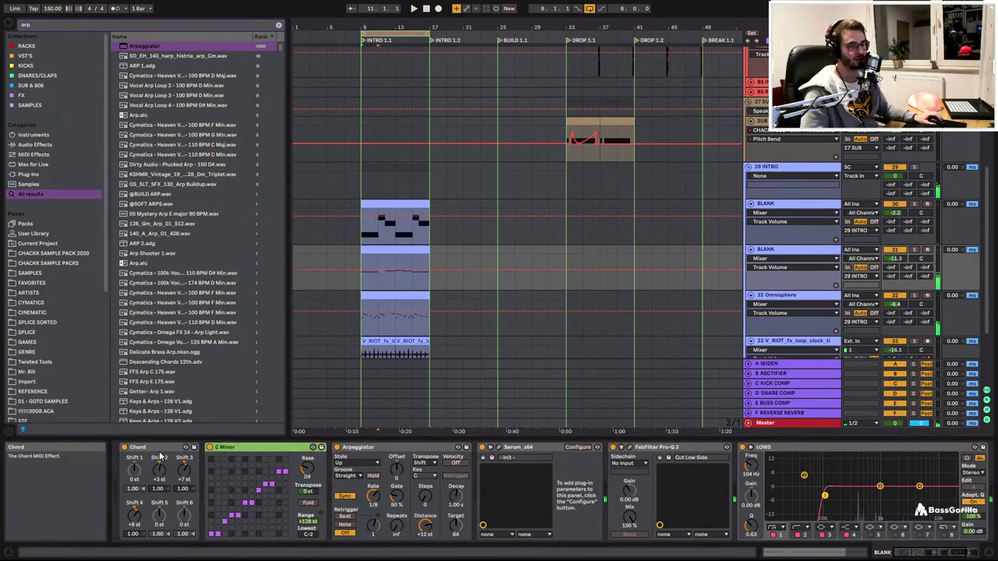
{"action": "left_click", "coordinate": [159, 456]}
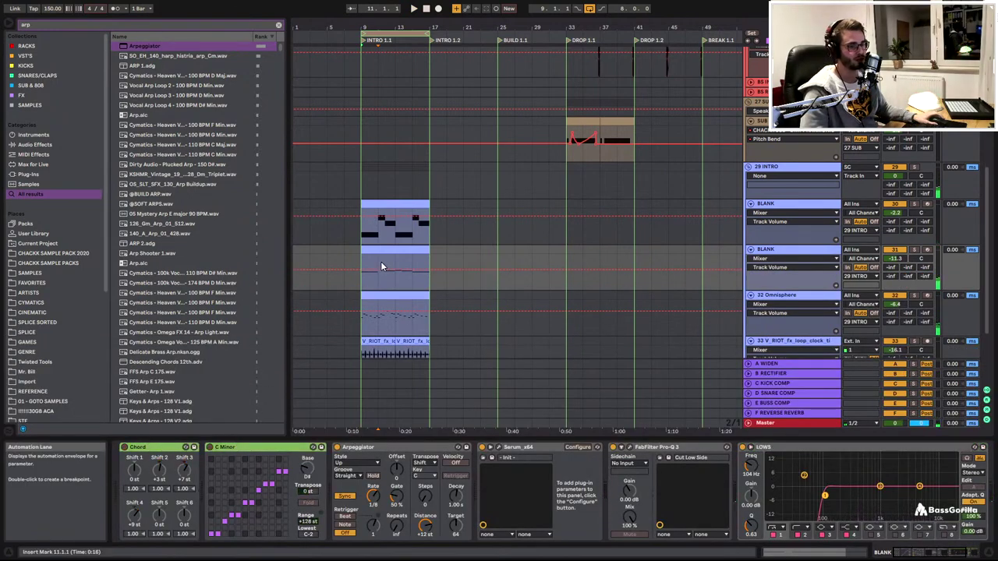
Shorten the opening D#3 note in the arpeggiated BLANK track's clip to an eighth note
{"action": "left_click", "coordinate": [391, 299]}
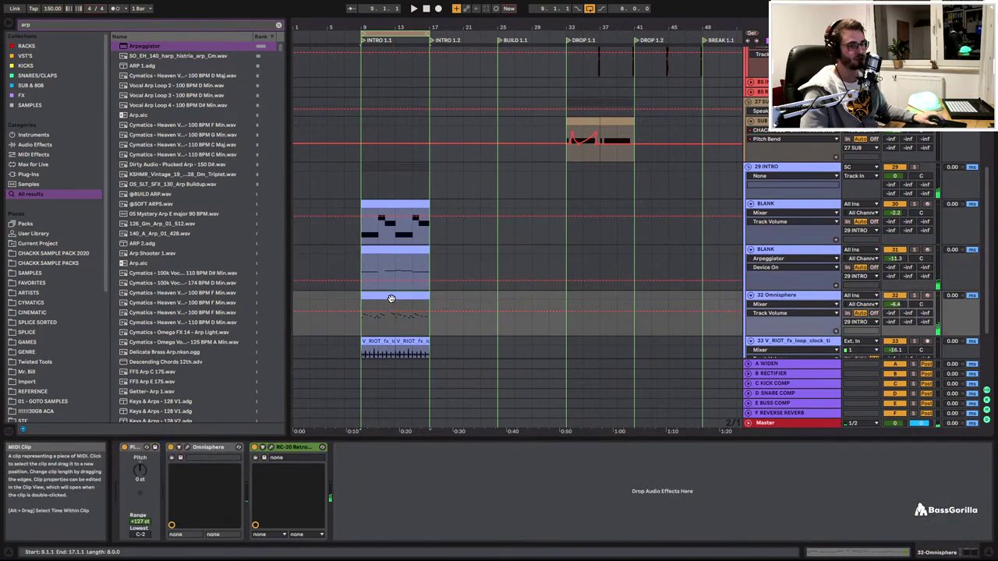
{"action": "double_click", "coordinate": [377, 297]}
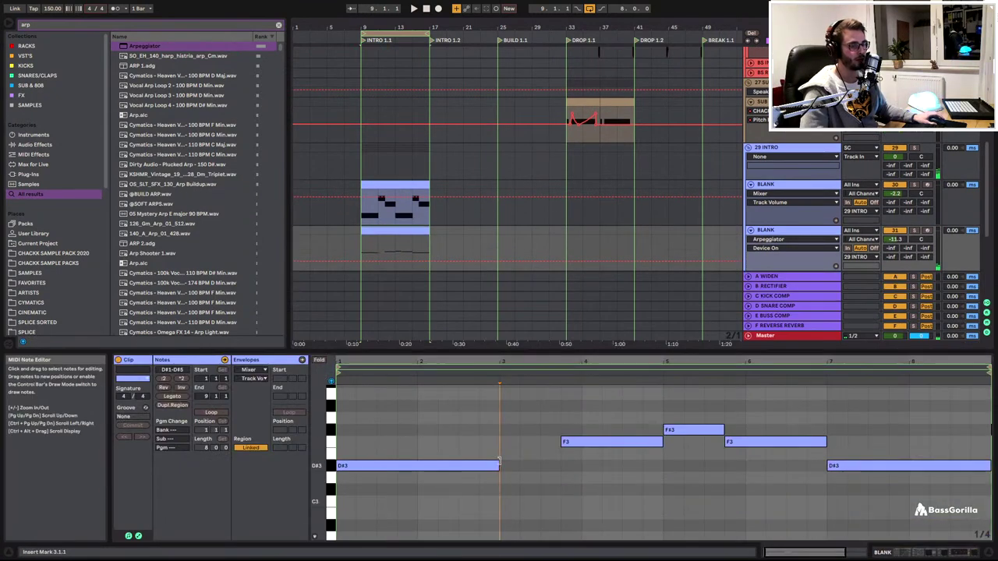
{"action": "left_click_drag", "start_coordinate": [363, 462], "coordinate": [345, 461]}
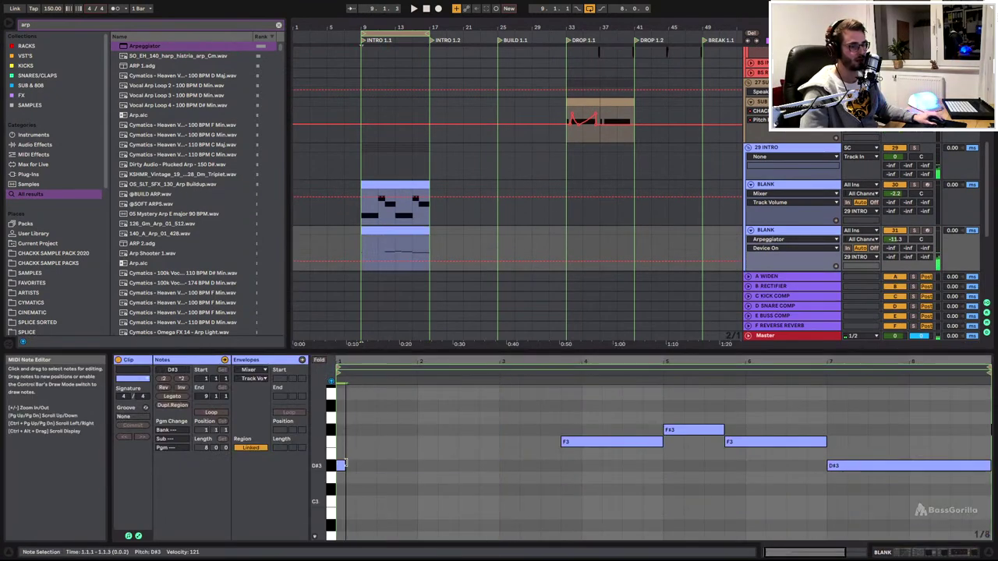
Fold the note editor and draw the eighth notes F#3, G#3 and F#3 directly after the opening D#3
{"action": "key", "text": "b"}
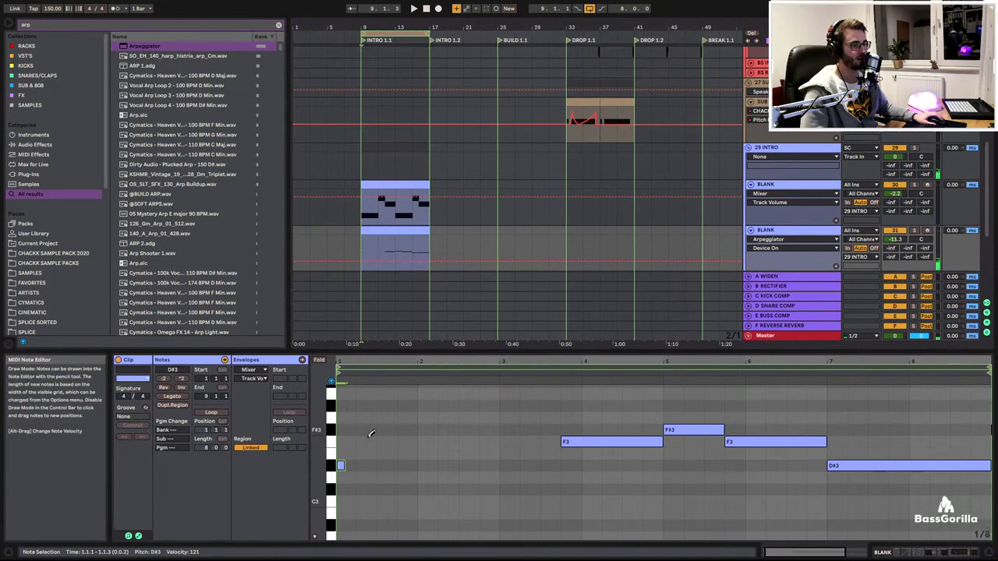
{"action": "scroll", "coordinate": [371, 434], "scroll_direction": "up", "scroll_amount": 3}
{"action": "key", "text": "f"}
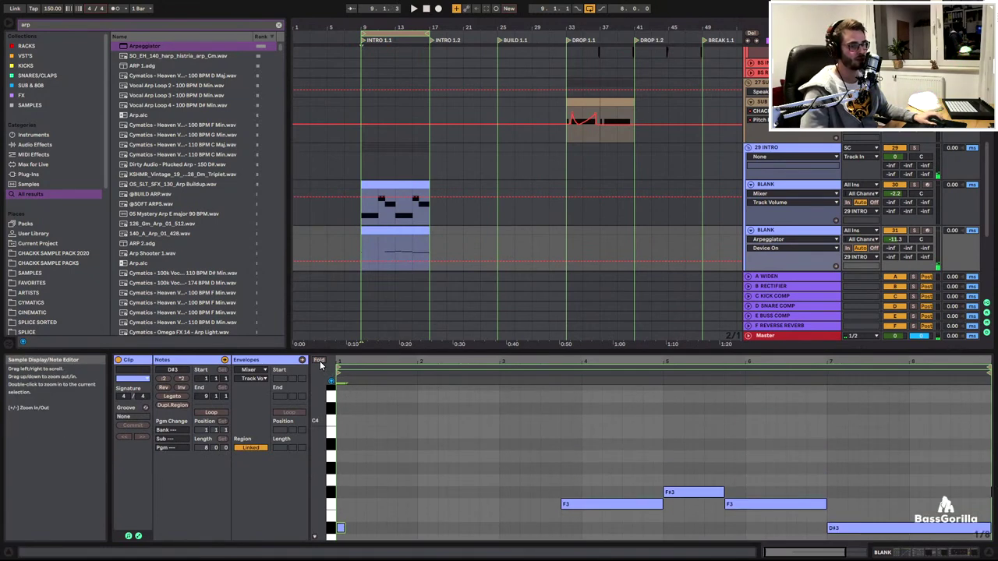
{"action": "scroll", "coordinate": [382, 450], "scroll_direction": "up", "scroll_amount": 2}
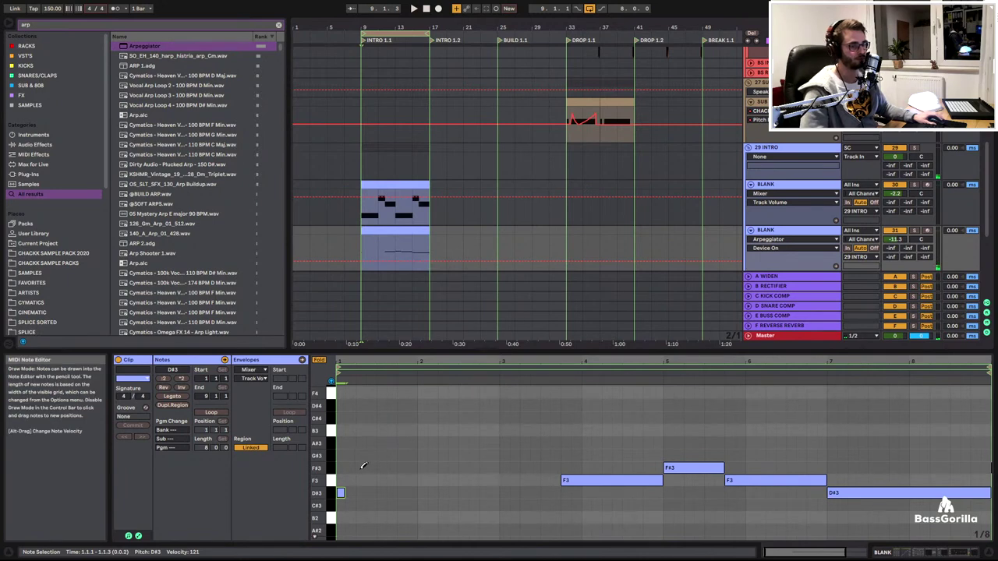
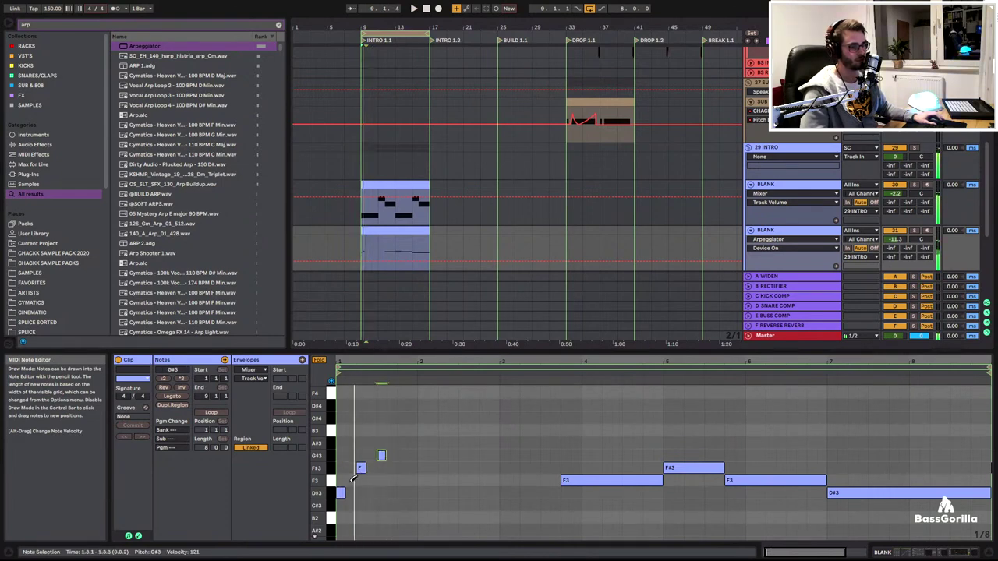
{"action": "left_click", "coordinate": [351, 480]}
{"action": "left_click_drag", "start_coordinate": [353, 479], "coordinate": [352, 468]}
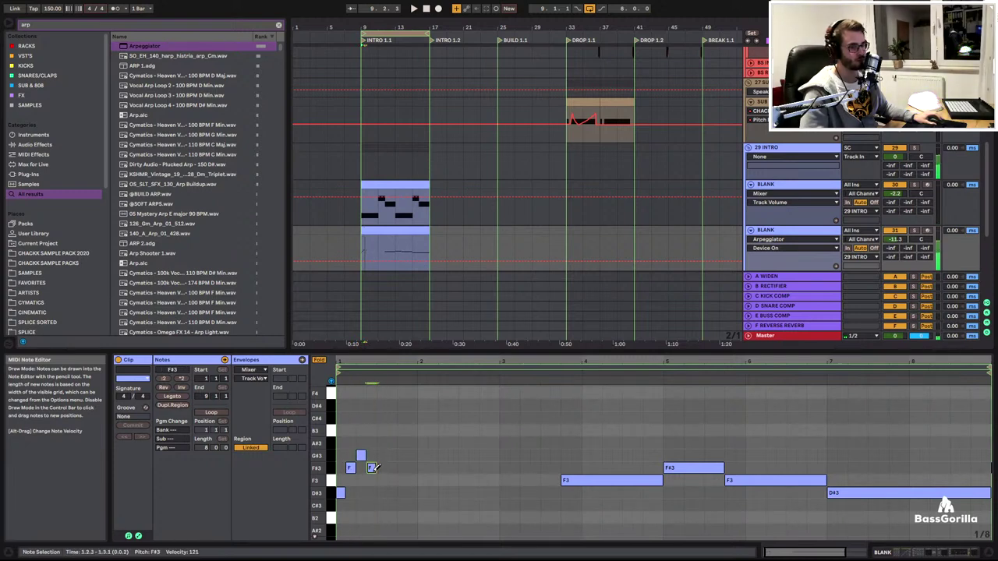
Duplicate the four-note D#3–F#3–G#3–F#3 pattern five times in a row
{"action": "key", "text": "b"}
{"action": "left_click_drag", "start_coordinate": [342, 451], "coordinate": [366, 519]}
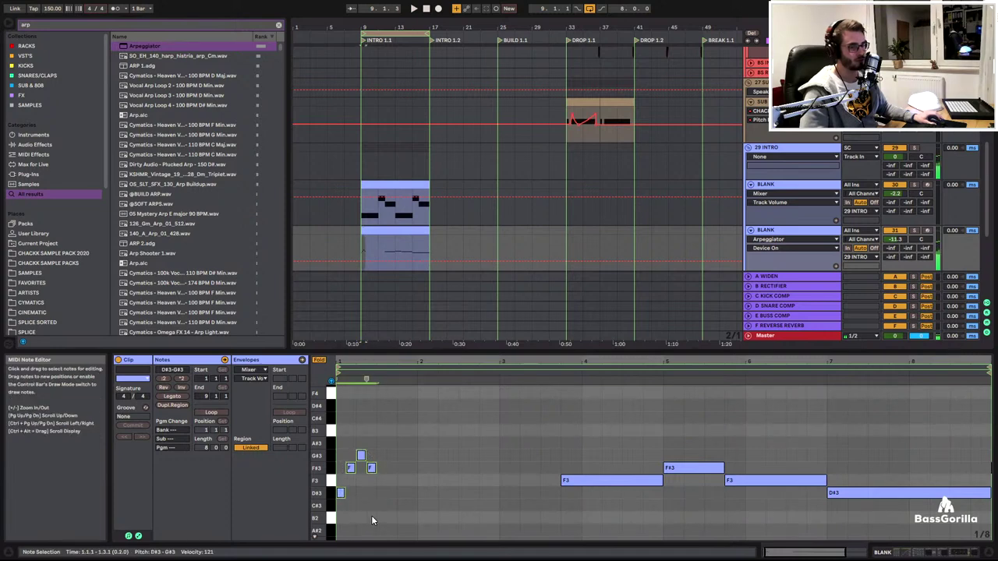
{"action": "key", "text": "ctrl+d"}
{"action": "key", "text": "ctrl+d"}
{"action": "key", "text": "ctrl+d"}
{"action": "key", "text": "ctrl+d"}
{"action": "key", "text": "ctrl+d"}
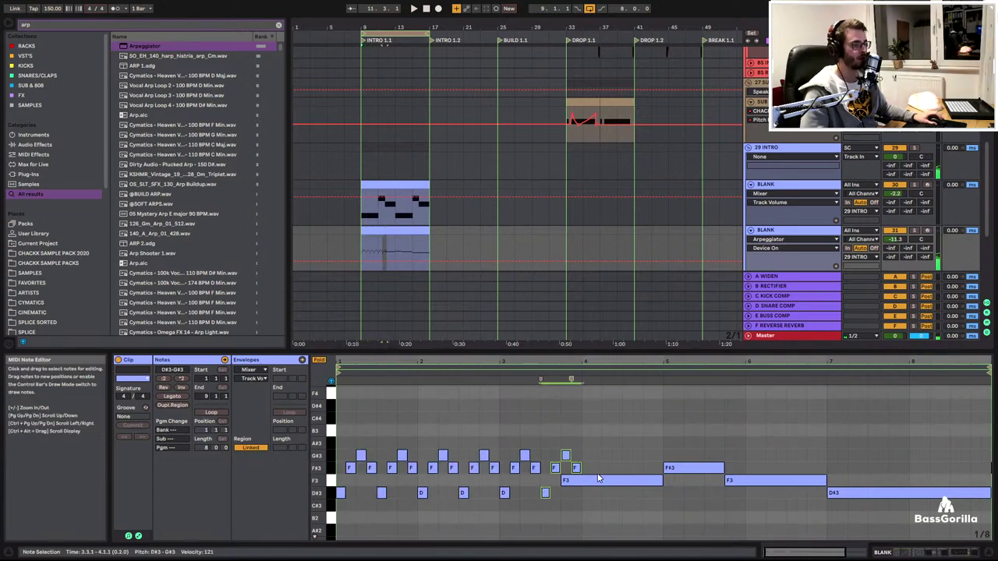
Delete the remaining long notes from the clip and play the loop
{"action": "left_click_drag", "start_coordinate": [601, 470], "coordinate": [889, 538]}
{"action": "key", "text": "Delete"}
{"action": "key", "text": "space"}
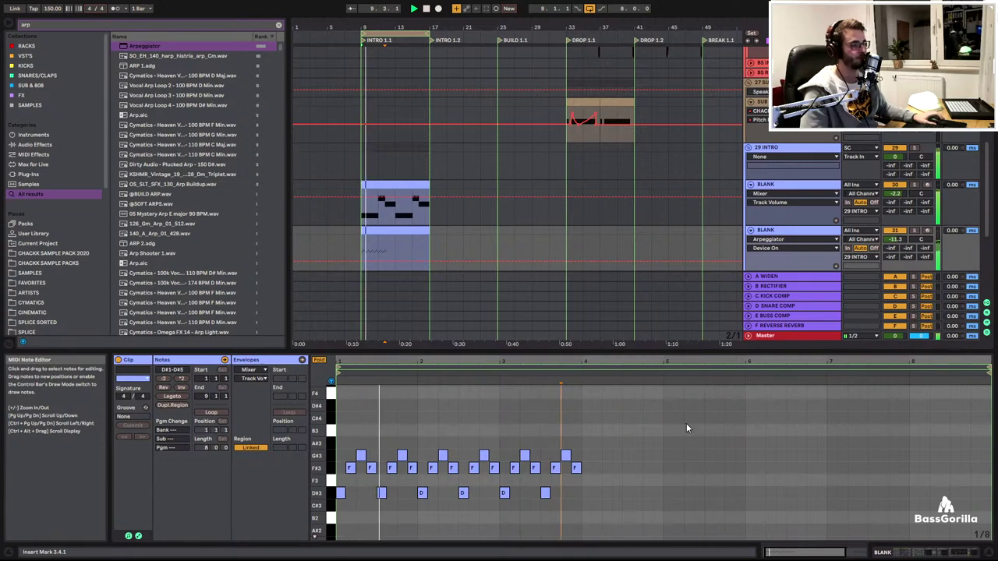
Replace the G#3 peaks of the last two pattern repeats with A#3 eighth notes
{"action": "left_click", "coordinate": [621, 460]}
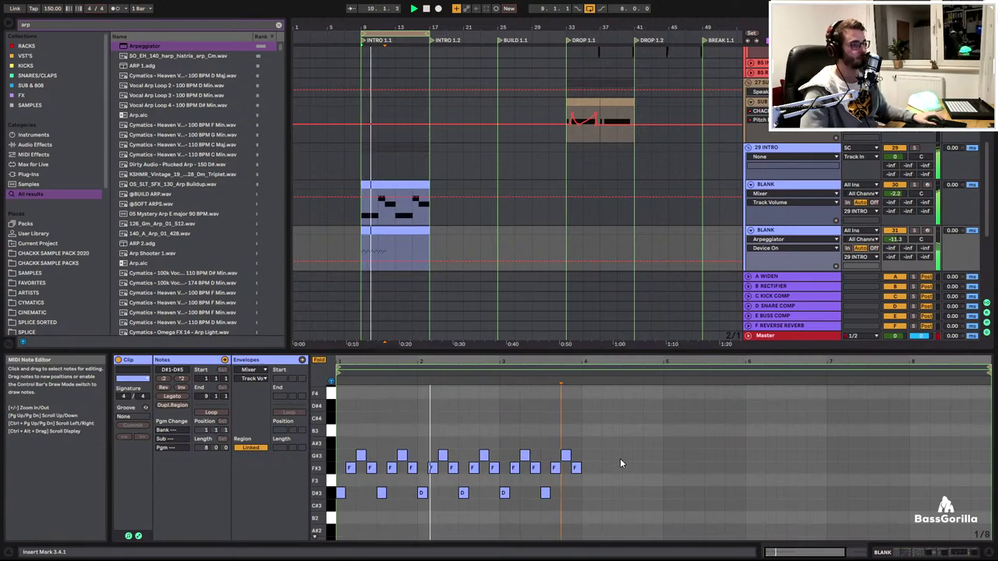
{"action": "double_click", "coordinate": [523, 443]}
{"action": "double_click", "coordinate": [565, 443]}
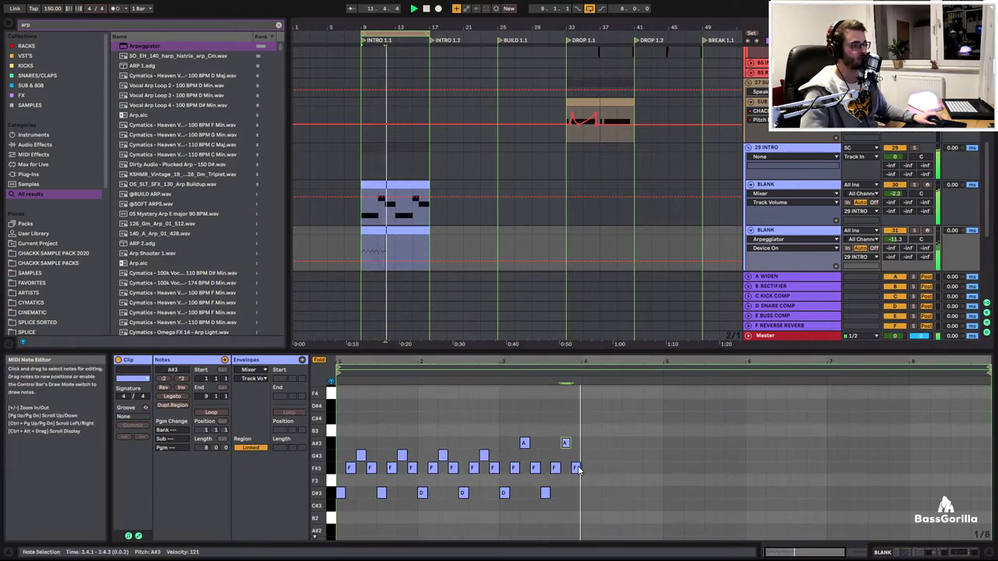
Stop playback and duplicate the last two pattern repeats containing the A#3 notes into bar 4
{"action": "key", "text": "space"}
{"action": "left_click_drag", "start_coordinate": [497, 437], "coordinate": [601, 542]}
{"action": "key", "text": "ctrl+d"}
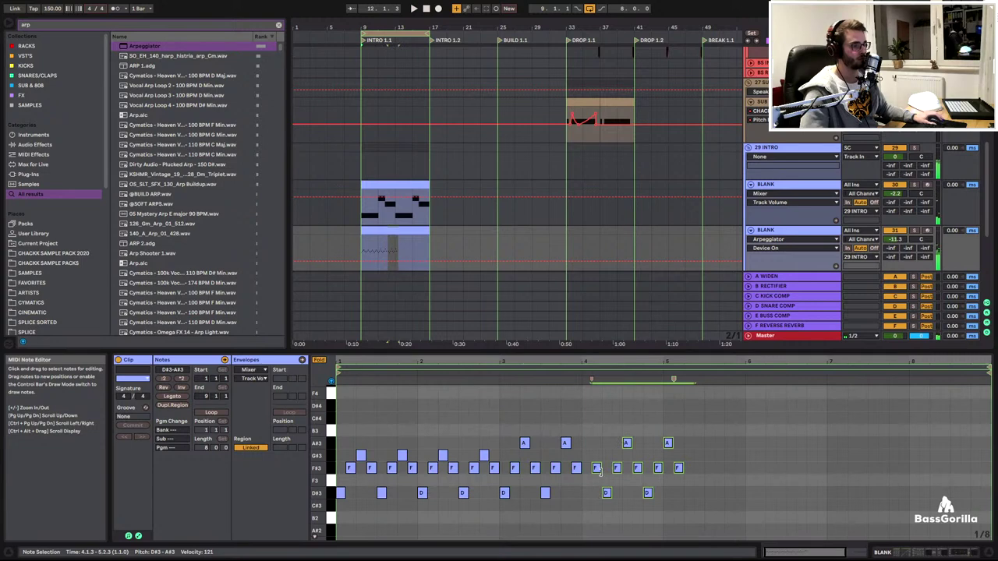
Try shifting the duplicated notes an eighth note earlier, and undo the move
{"action": "left_click_drag", "start_coordinate": [598, 472], "coordinate": [590, 477]}
{"action": "left_click", "coordinate": [592, 528]}
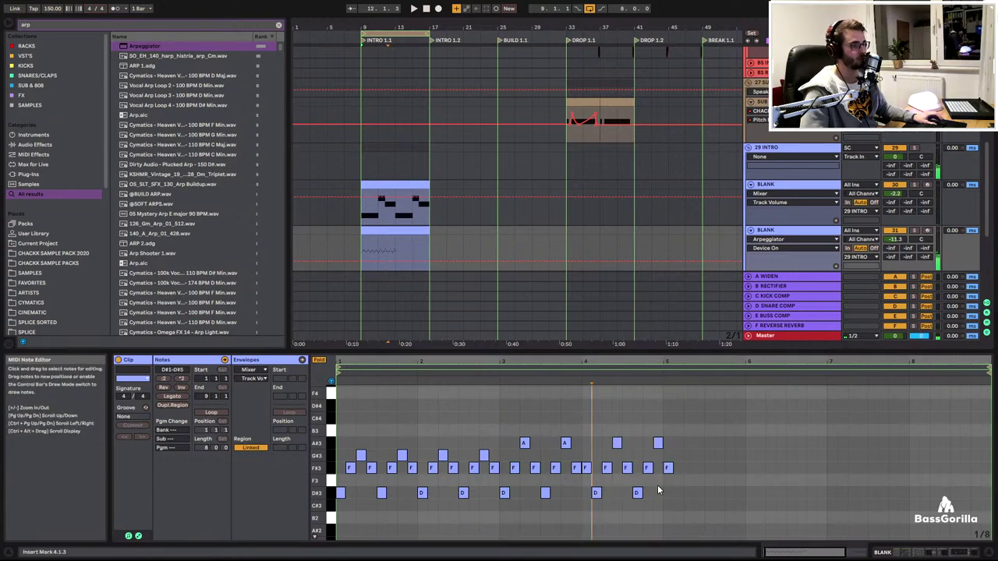
{"action": "key", "text": "ctrl+z"}
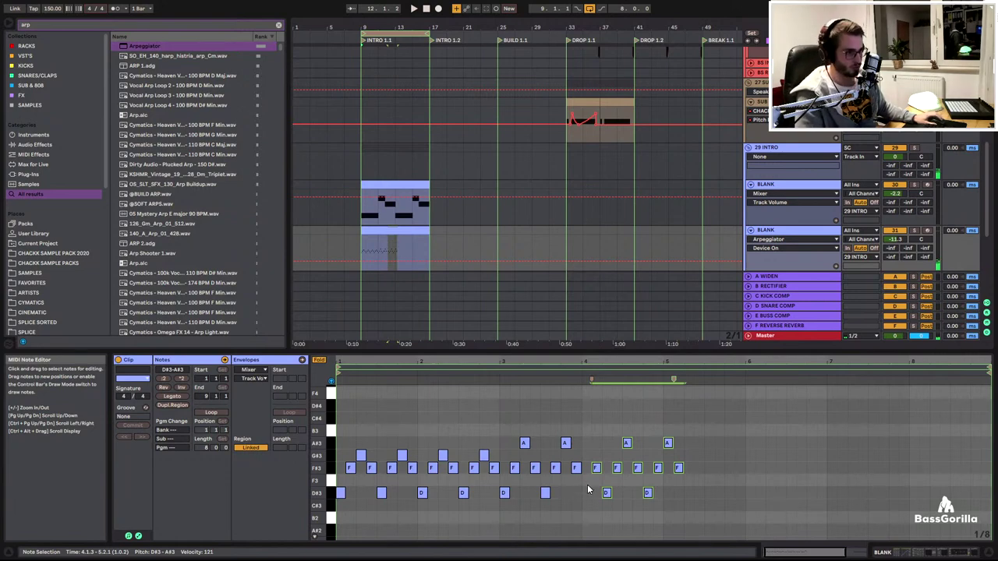
Add a D#3 eighth note at the start of bar 4 and raise that bar's A#3 note to B3
{"action": "key", "text": "b"}
{"action": "left_click", "coordinate": [587, 492]}
{"action": "key", "text": "b"}
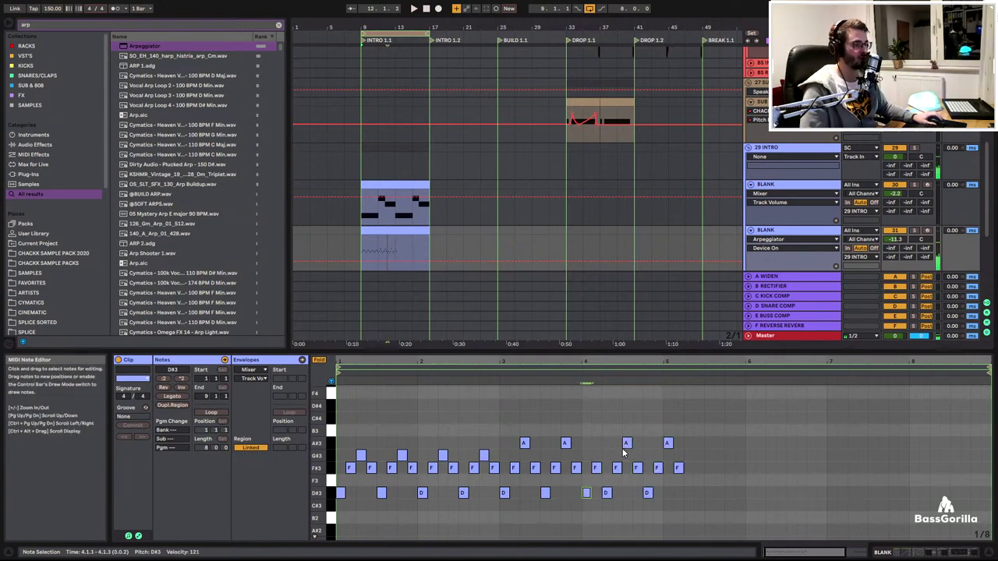
{"action": "left_click", "coordinate": [626, 443]}
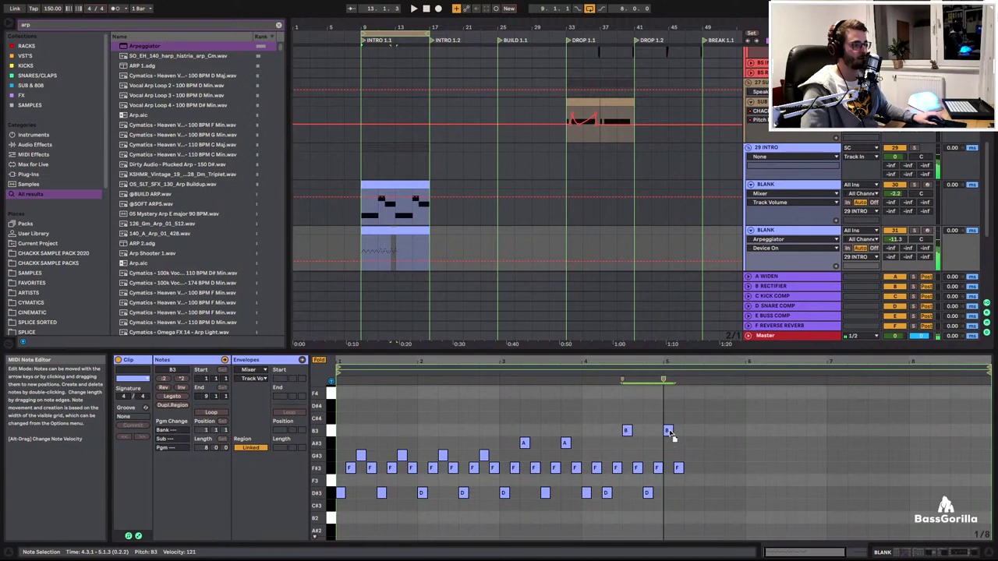
{"action": "left_click_drag", "start_coordinate": [669, 434], "coordinate": [669, 444]}
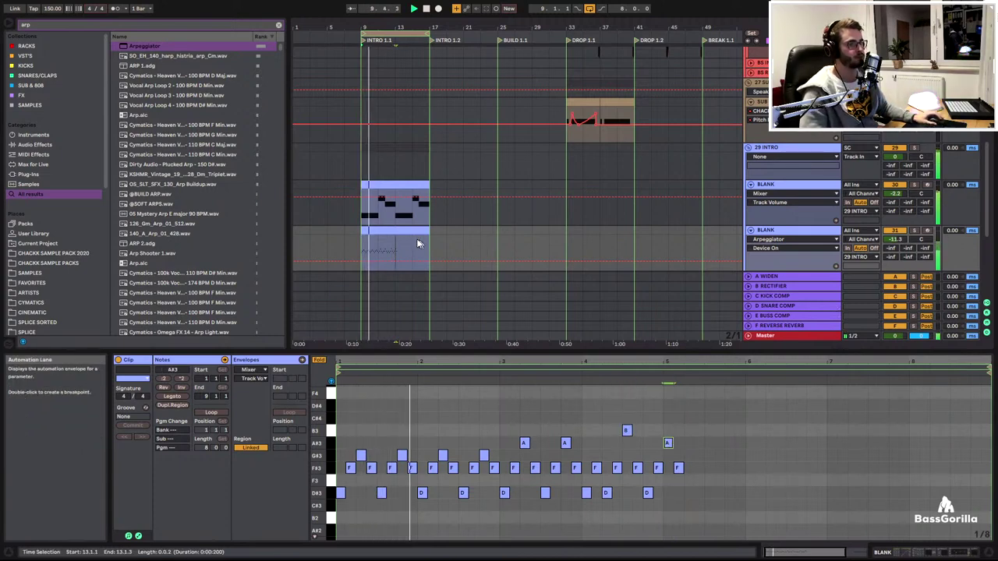
Duplicate the clip's first four bars across the rest of INTRO 1.1 and lower its track's volume to -12.3 dB
{"action": "left_click_drag", "start_coordinate": [396, 244], "coordinate": [362, 237]}
{"action": "key", "text": "ctrl+d"}
{"action": "left_click_drag", "start_coordinate": [895, 239], "coordinate": [895, 244]}
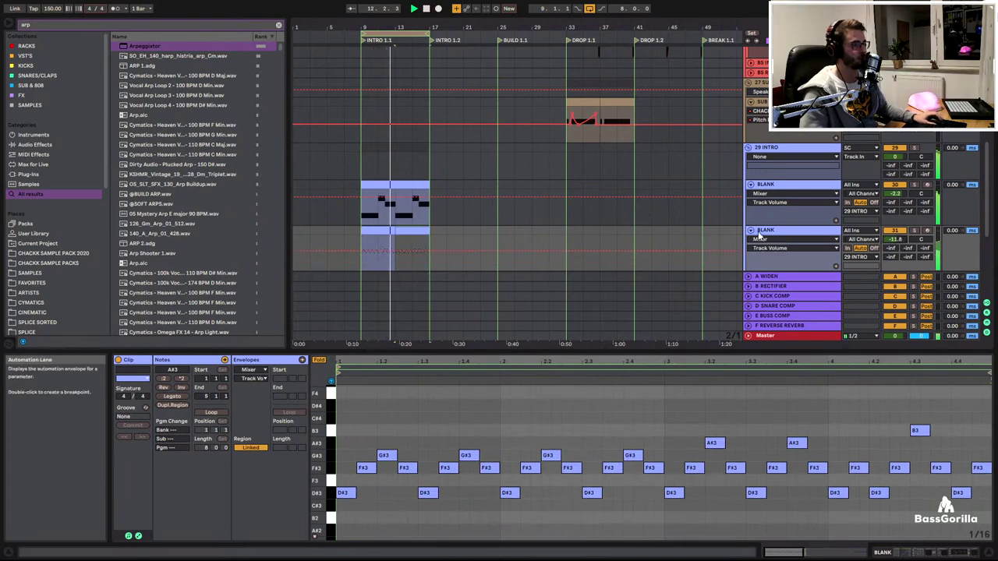
{"action": "left_click", "coordinate": [792, 232]}
{"action": "left_click_drag", "start_coordinate": [898, 240], "coordinate": [898, 244]}
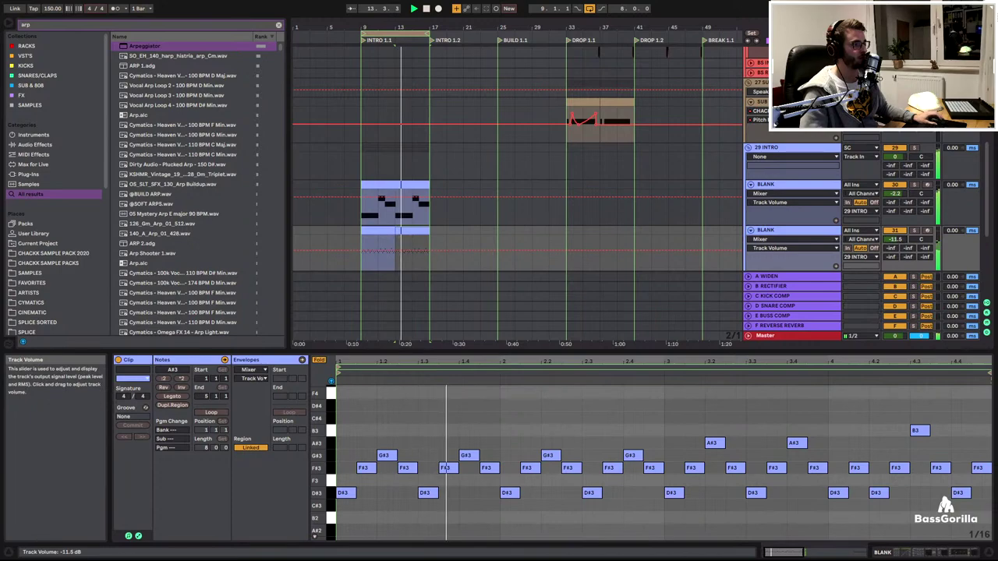
{"action": "double_click", "coordinate": [831, 233]}
Duplicate all the INTRO 1.1 clips into INTRO 1.2 and select the clock loop track
{"action": "scroll", "coordinate": [586, 256], "scroll_direction": "down", "scroll_amount": 3}
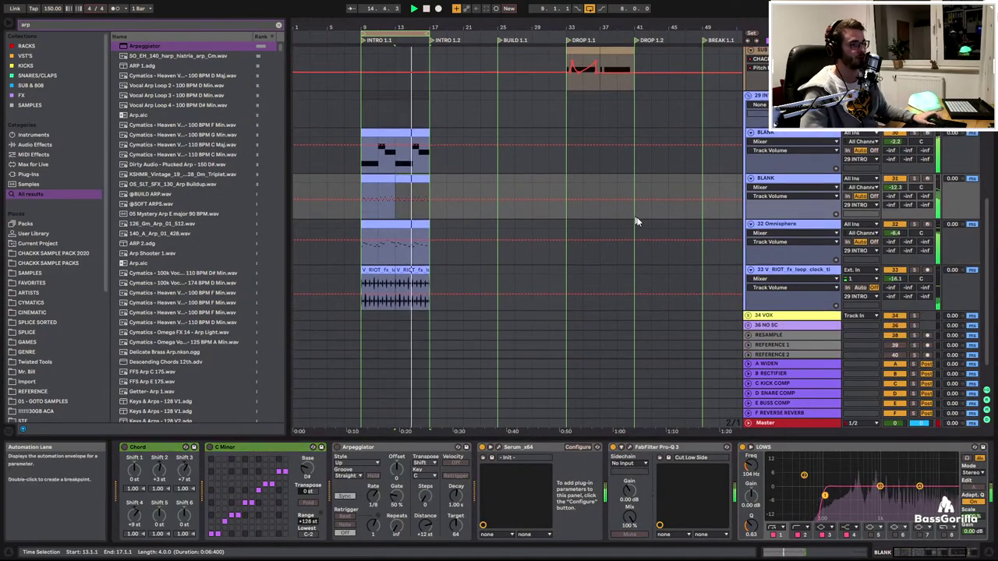
{"action": "left_click", "coordinate": [790, 237]}
{"action": "scroll", "coordinate": [492, 163], "scroll_direction": "up", "scroll_amount": 3}
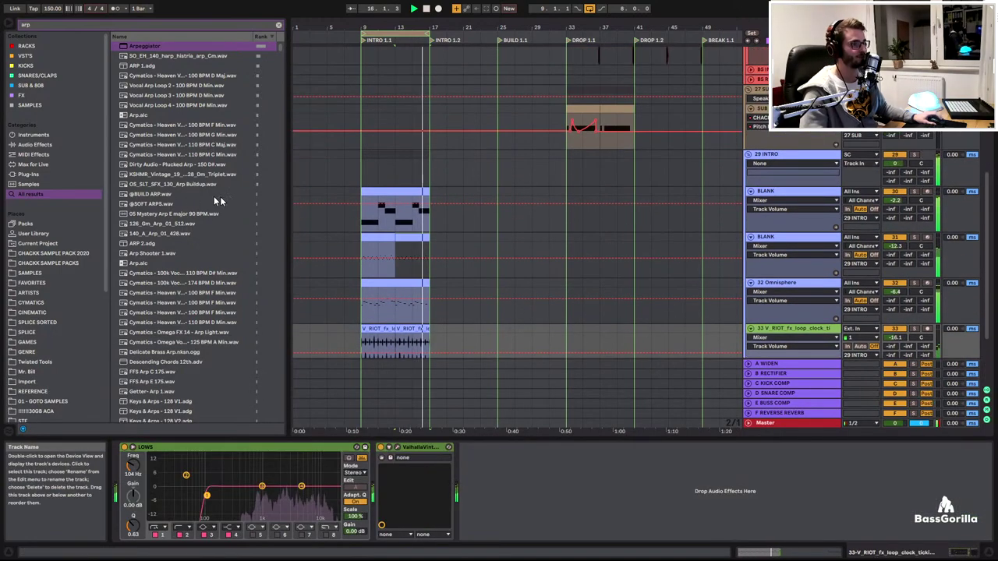
{"action": "scroll", "coordinate": [436, 179], "scroll_direction": "down", "scroll_amount": 2}
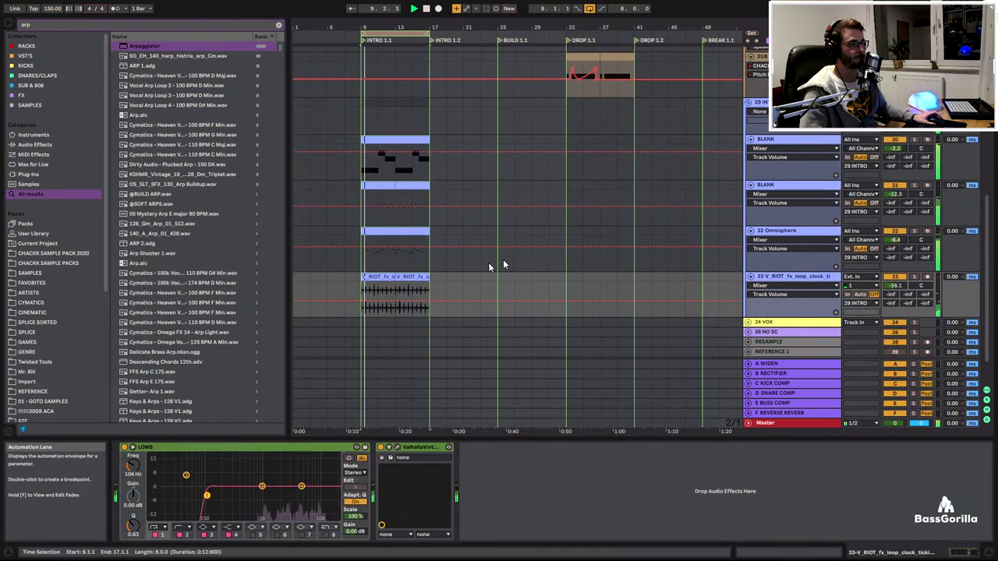
{"action": "key", "text": "ctrl+d"}
{"action": "left_click", "coordinate": [775, 279]}
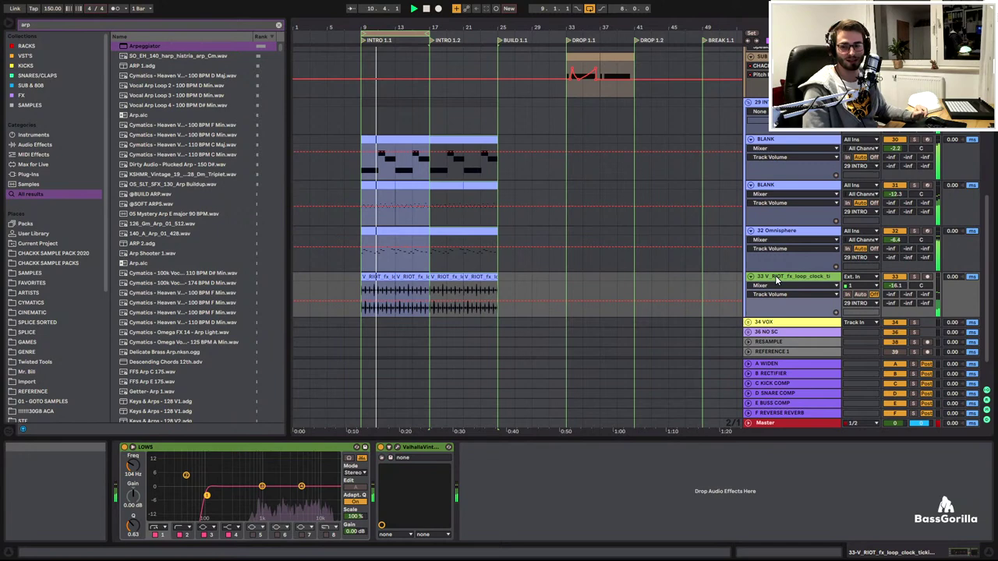
Add four empty audio tracks below the clock loop track in the intro group
{"action": "key", "text": "ctrl+t"}
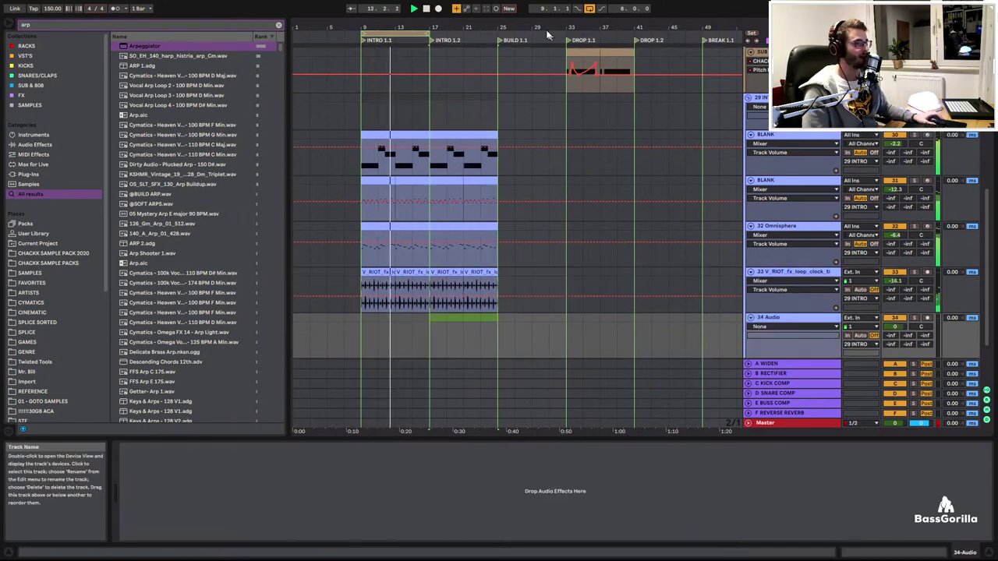
{"action": "key", "text": "ctrl+t"}
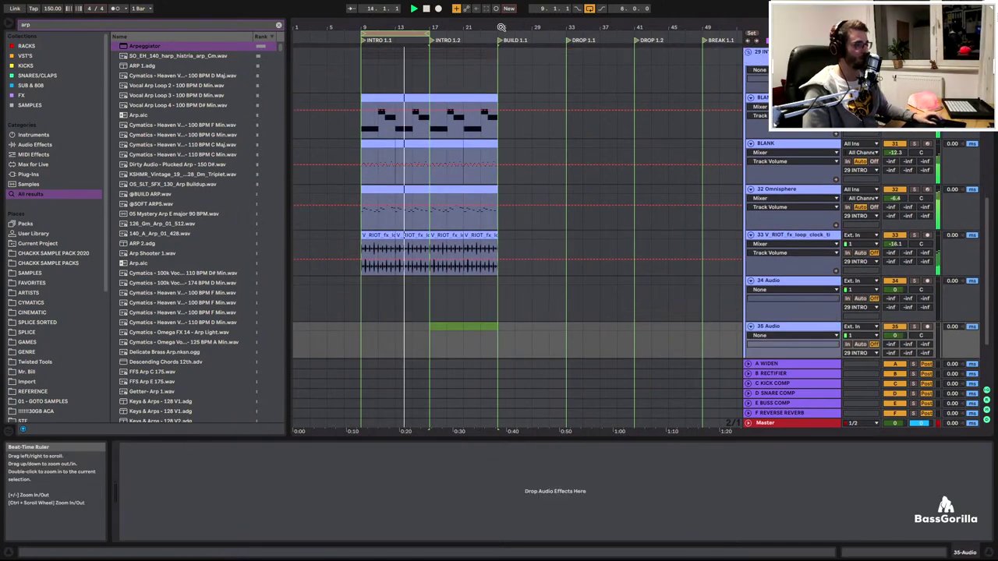
{"action": "key", "text": "ctrl+t"}
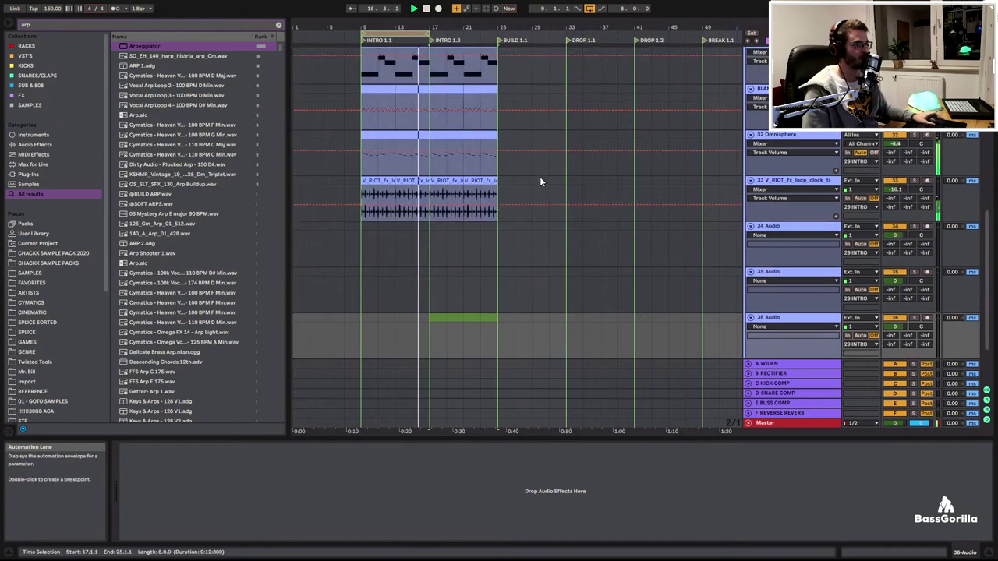
{"action": "key", "text": "space"}
{"action": "key", "text": "ctrl+t"}
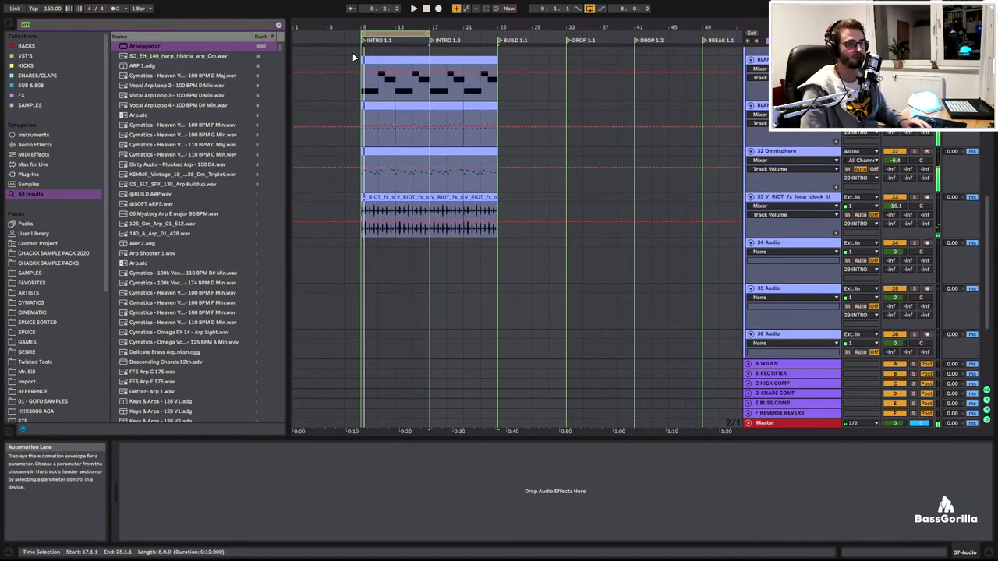
Search the browser for "downsweep" samples
{"action": "key", "text": "ctrl+f"}
{"action": "key", "text": "BackSpace"}
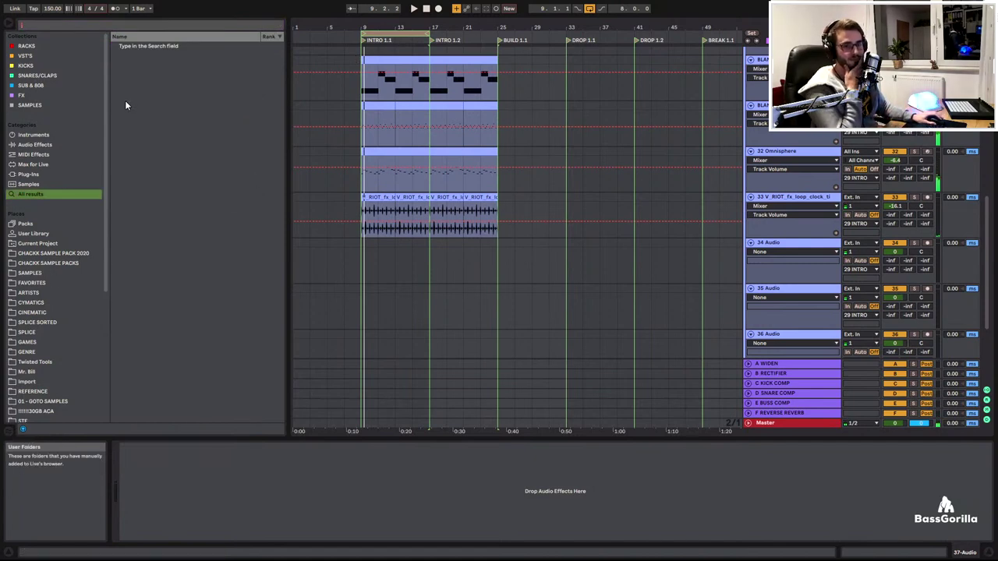
{"action": "type", "text": "down"}
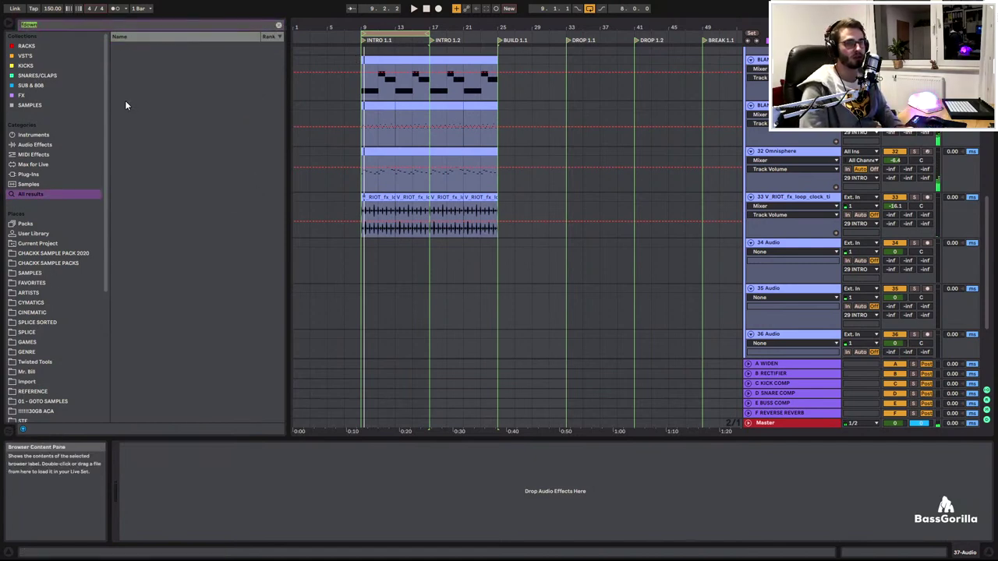
{"action": "type", "text": "sweep"}
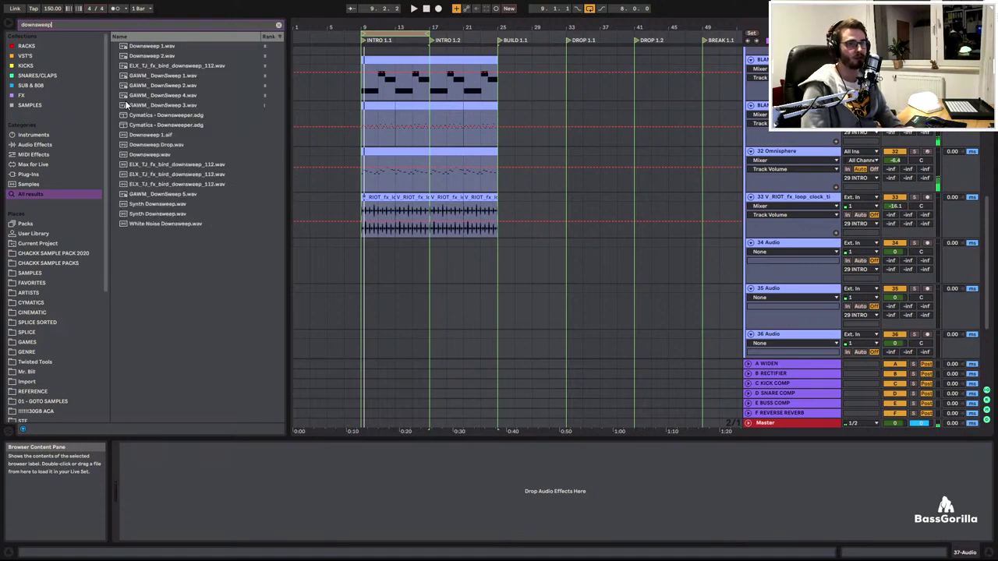
Change the browser search to "downlifter"
{"action": "key", "text": "BackSpace"}
{"action": "key", "text": "BackSpace"}
{"action": "key", "text": "BackSpace"}
{"action": "key", "text": "BackSpace"}
{"action": "key", "text": "BackSpace"}
{"action": "type", "text": "lift"}
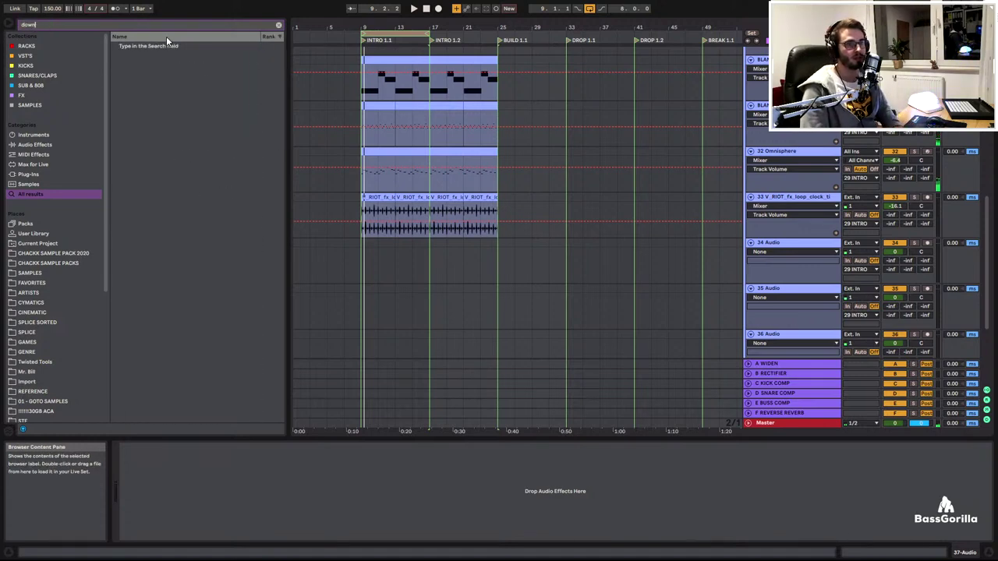
{"action": "type", "text": "er"}
Audition the first downlifter results and place Cymatics - White Noise Downlifter 2.wav on the first empty audio track at the start of INTRO 1.1
{"action": "left_click", "coordinate": [154, 45]}
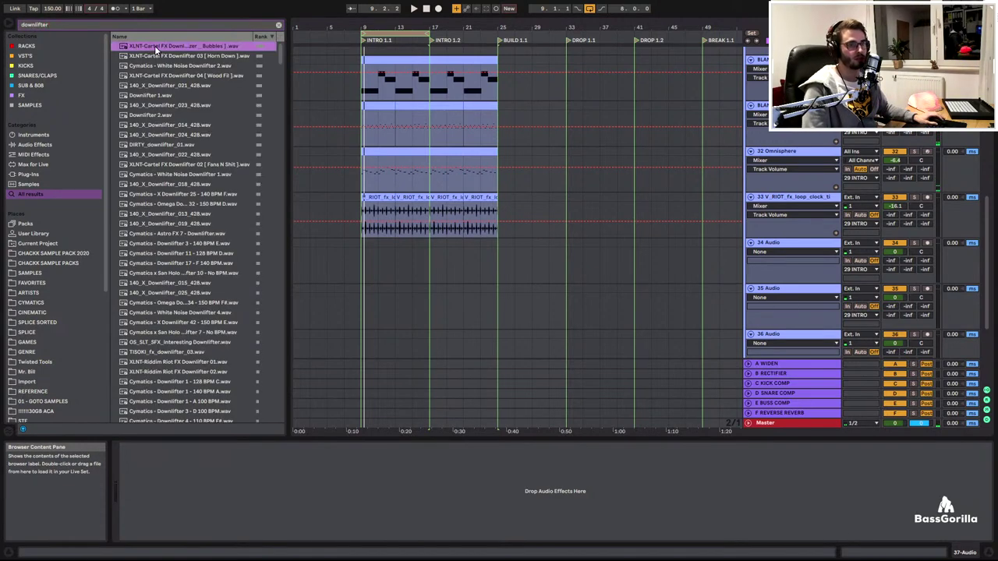
{"action": "key", "text": "Down"}
{"action": "key", "text": "Down"}
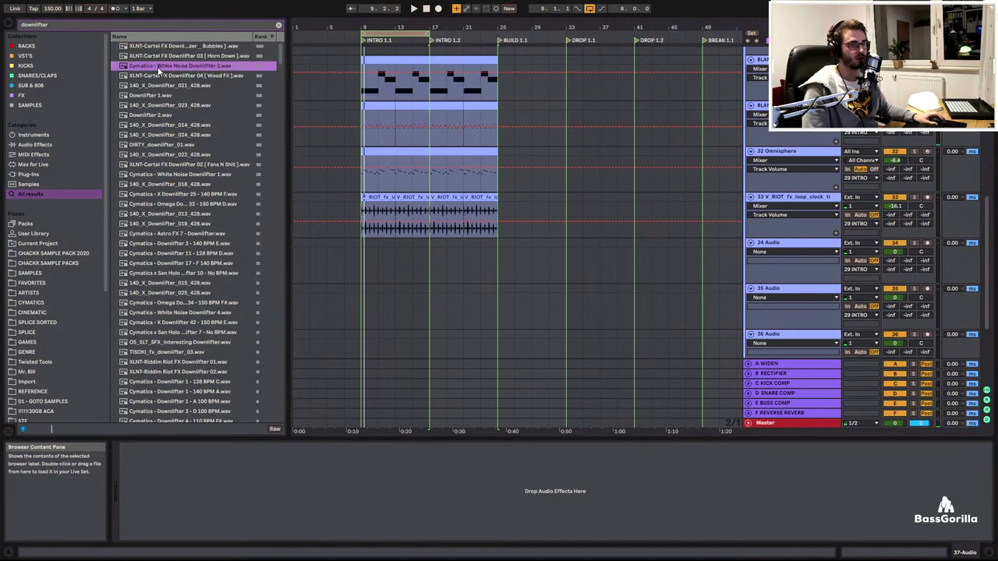
{"action": "left_click_drag", "start_coordinate": [158, 66], "coordinate": [365, 246]}
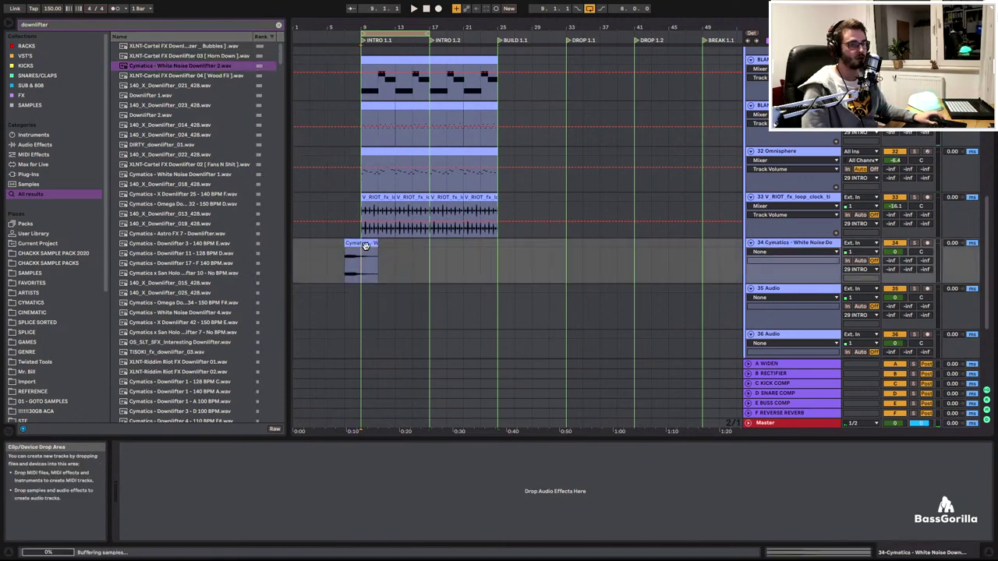
Audition more downlifters and place 140_X_Downlifter_014_428.wav on the next empty track at the start of INTRO 1.1
{"action": "left_click", "coordinate": [204, 95]}
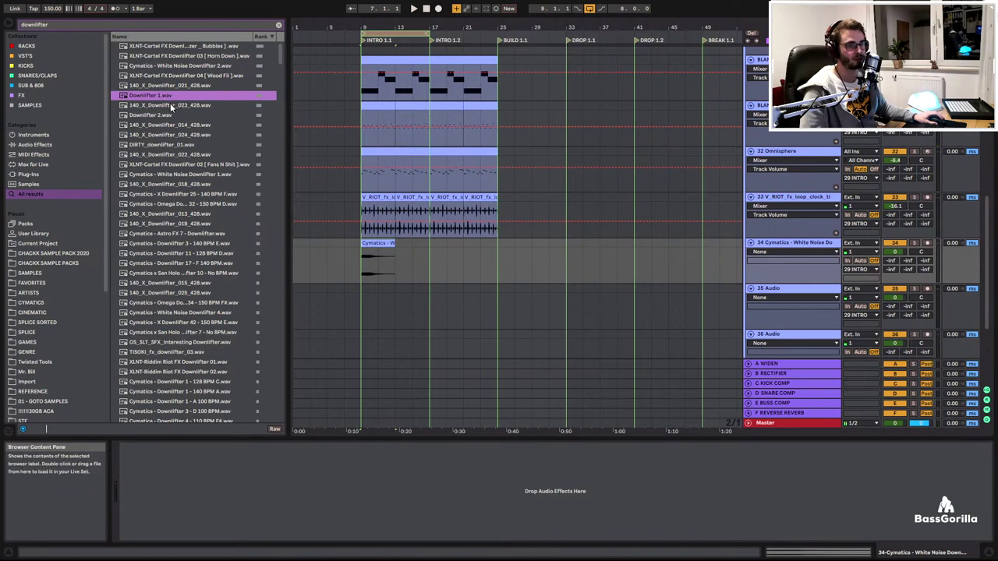
{"action": "left_click", "coordinate": [170, 106]}
{"action": "left_click", "coordinate": [155, 125]}
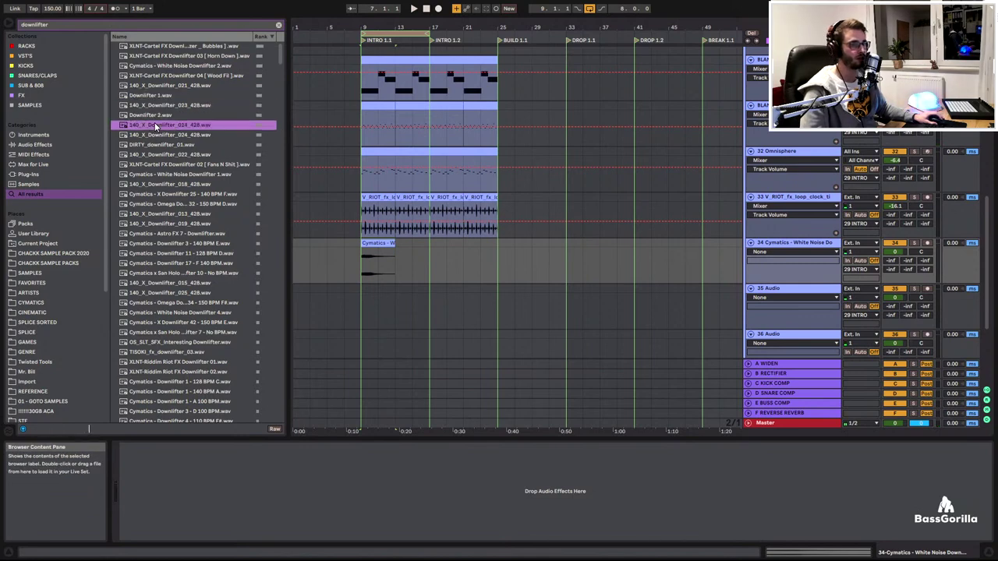
{"action": "left_click_drag", "start_coordinate": [156, 128], "coordinate": [363, 307]}
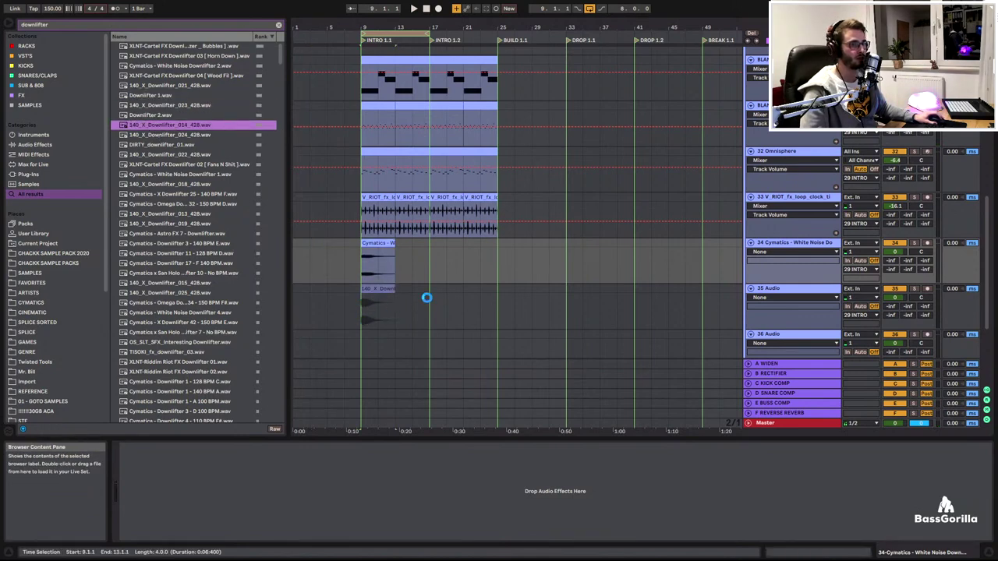
Balance the track volumes: 140_X downlifter about -8.6 dB, white noise downlifter -4.4 dB, clock loop -6.8 dB and Omnisphere -5.1 dB
{"action": "left_click_drag", "start_coordinate": [895, 298], "coordinate": [895, 312]}
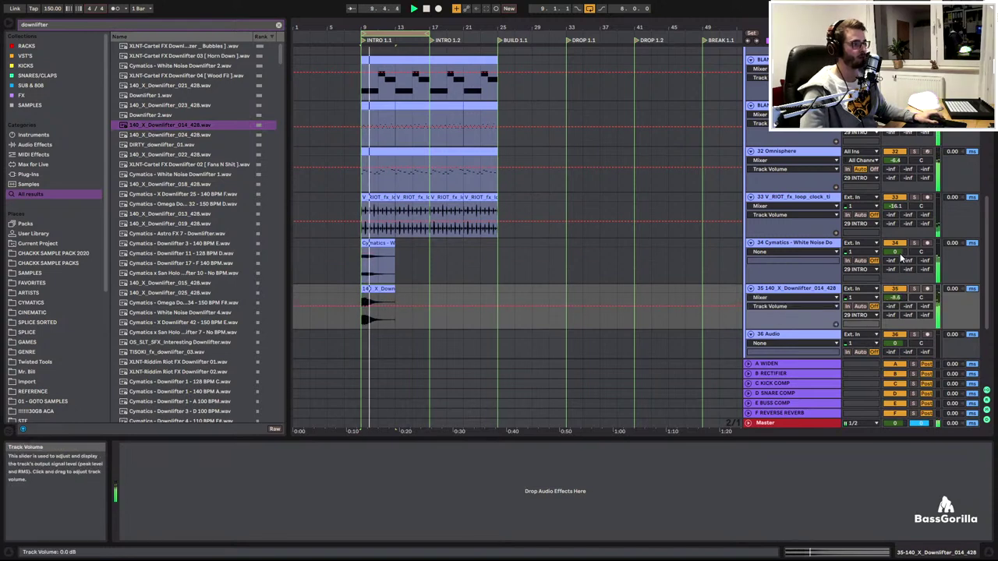
{"action": "left_click_drag", "start_coordinate": [896, 252], "coordinate": [895, 231]}
{"action": "scroll", "coordinate": [878, 225], "scroll_direction": "up", "scroll_amount": 2}
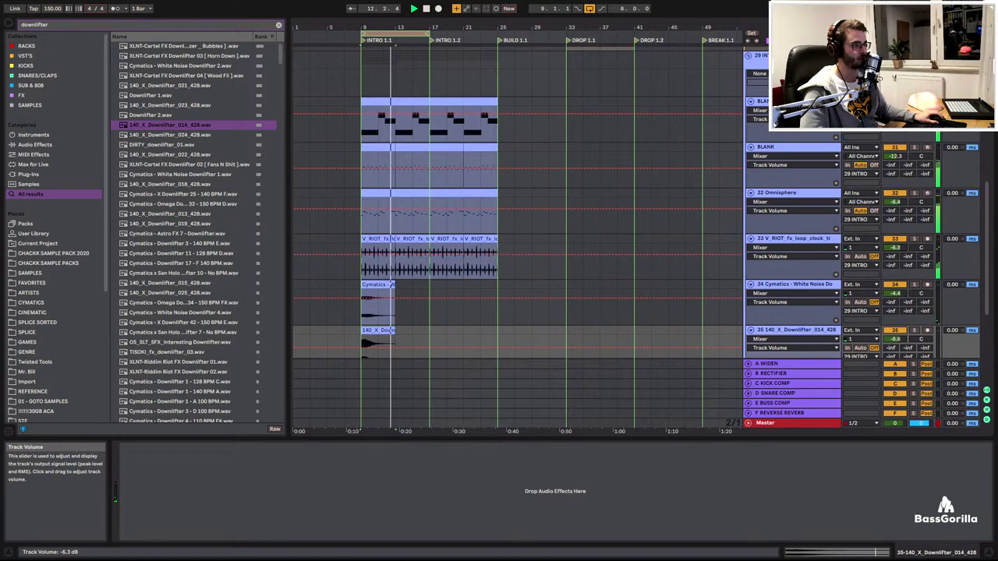
{"action": "scroll", "coordinate": [567, 200], "scroll_direction": "down", "scroll_amount": 2}
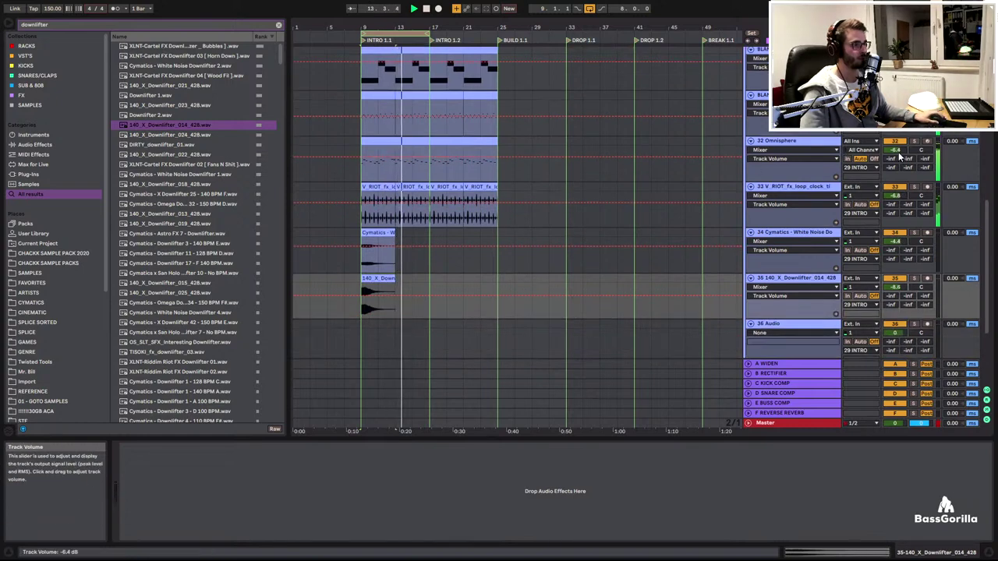
{"action": "left_click_drag", "start_coordinate": [896, 152], "coordinate": [896, 148]}
{"action": "scroll", "coordinate": [858, 208], "scroll_direction": "down", "scroll_amount": 2}
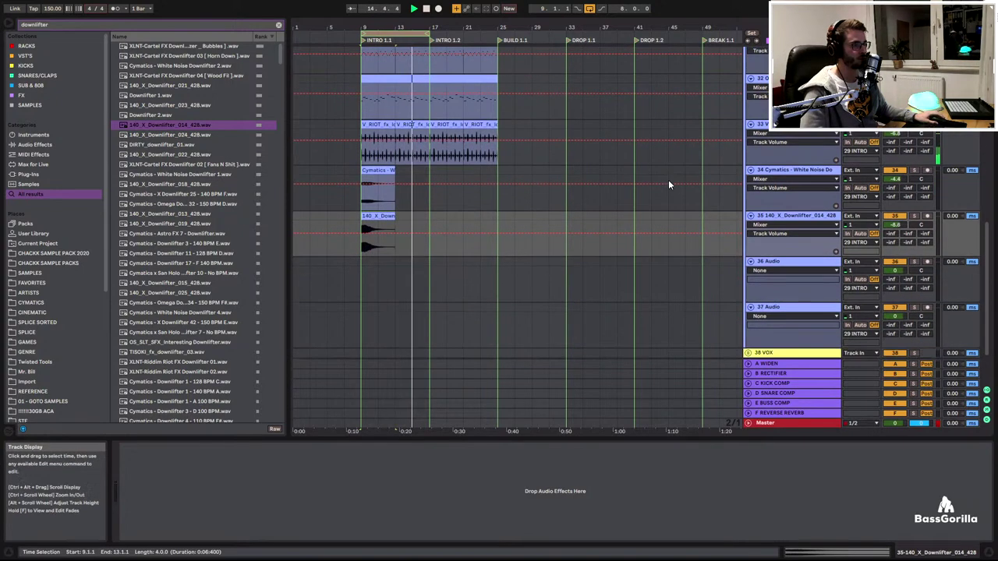
Duplicate both downlifter clips to bar 13 and reverse the copies so they rise into INTRO 1.2
{"action": "left_click", "coordinate": [382, 160]}
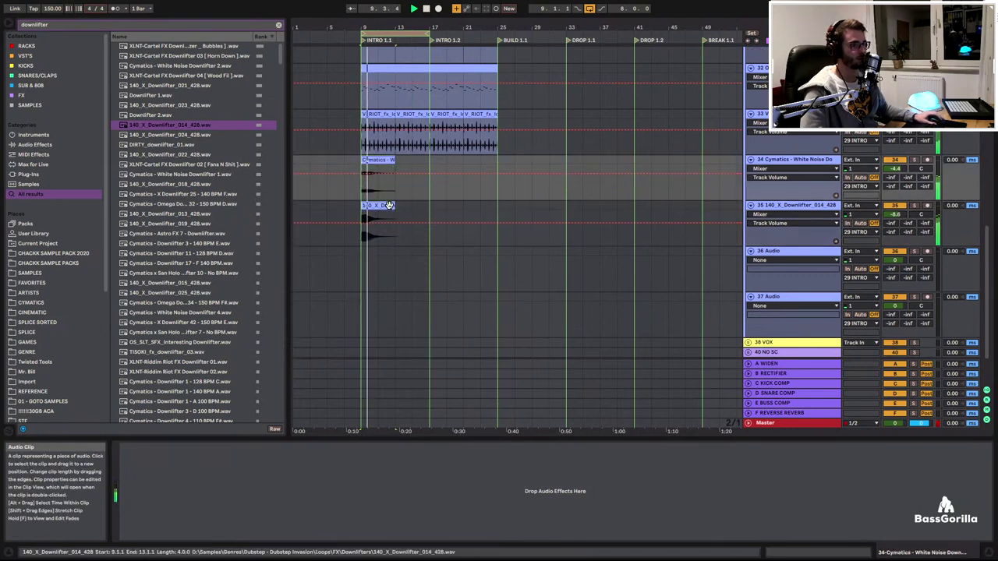
{"action": "left_click", "coordinate": [389, 206], "text": "shift"}
{"action": "left_click_drag", "start_coordinate": [390, 206], "coordinate": [419, 210]}
{"action": "key", "text": "ctrl+d"}
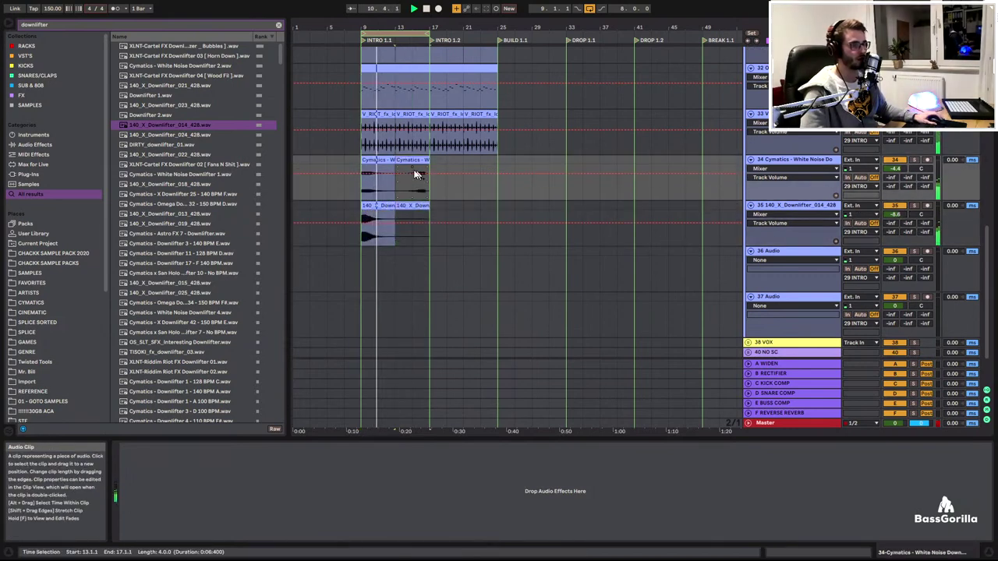
Duplicate the forward and reversed downlifter clips of INTRO 1.1 across INTRO 1.2
{"action": "scroll", "coordinate": [419, 194], "scroll_direction": "up", "scroll_amount": 4}
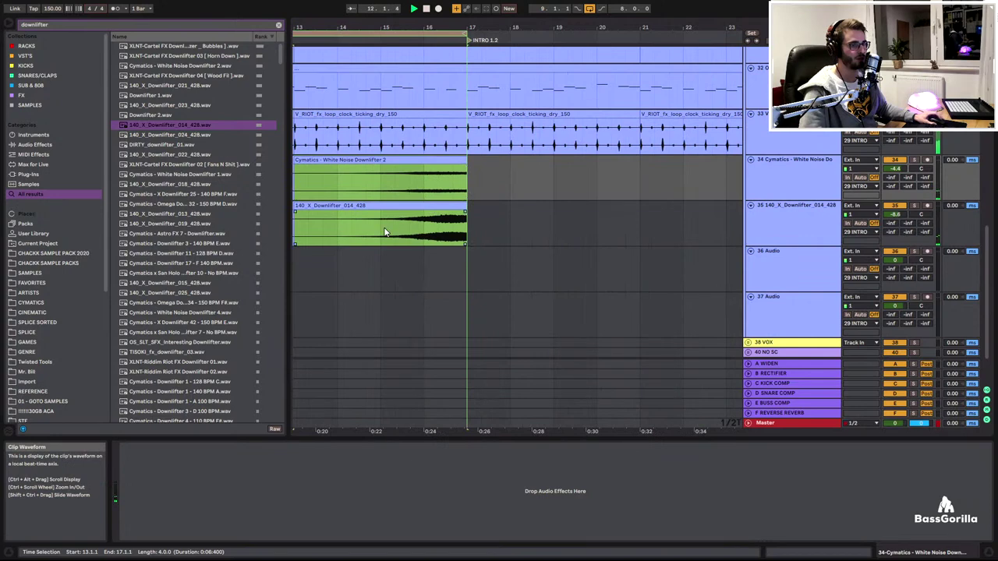
{"action": "scroll", "coordinate": [384, 232], "scroll_direction": "down", "scroll_amount": 4}
{"action": "key", "text": "ctrl+d"}
{"action": "key", "text": "ctrl+d"}
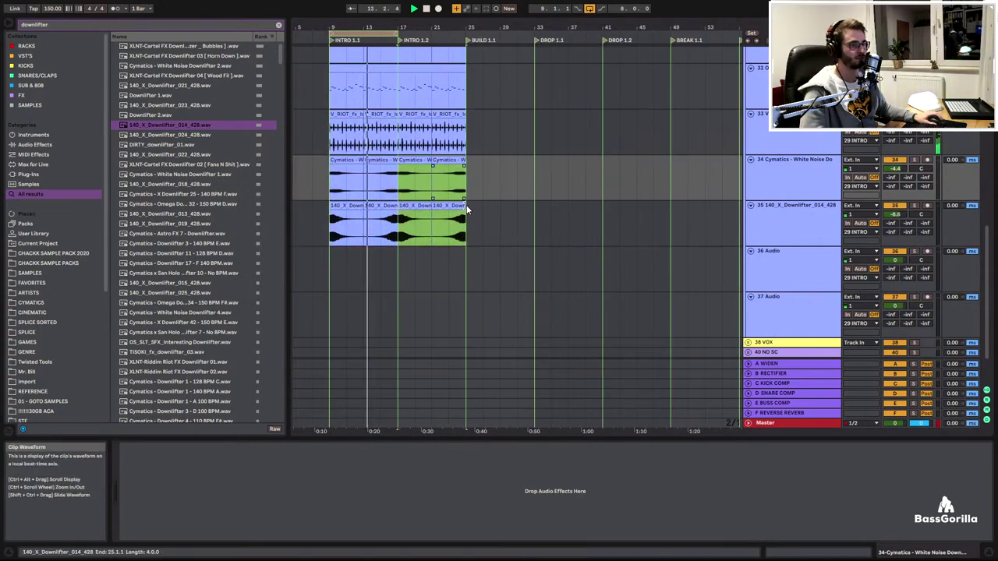
Add a long fade-in to the reversed 140_X downlifter clip at bar 13 and lower the downlifter tracks to -12.9 dB (140_X) and -5.2 dB (white noise)
{"action": "left_click", "coordinate": [392, 230]}
{"action": "left_click_drag", "start_coordinate": [365, 211], "coordinate": [394, 212]}
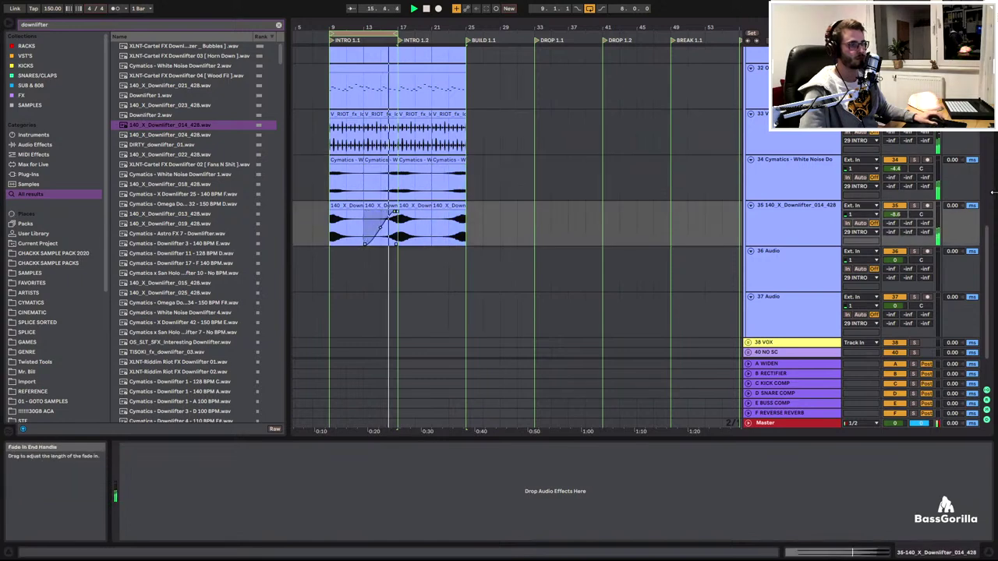
{"action": "left_click_drag", "start_coordinate": [926, 229], "coordinate": [926, 234]}
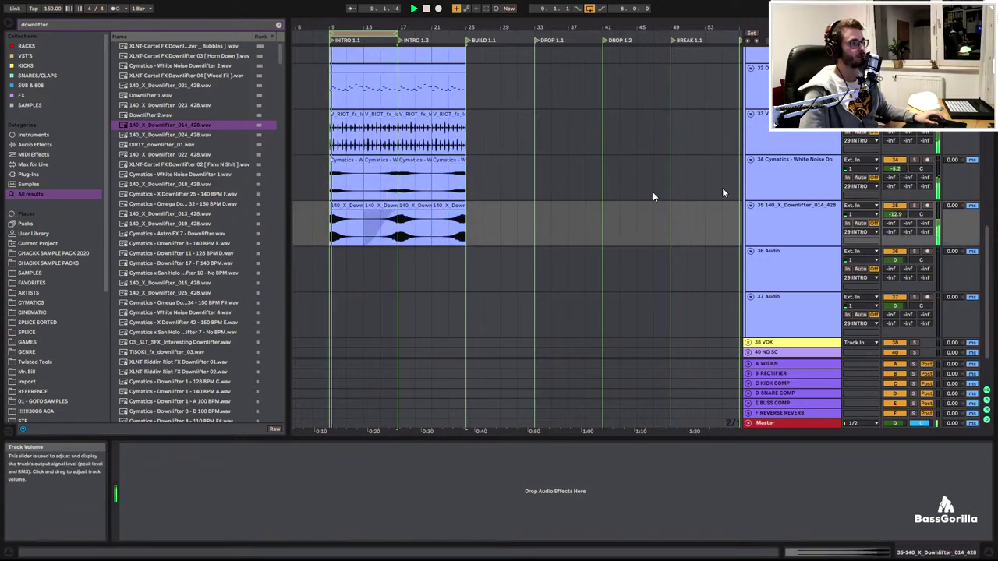
Group the intro tracks from the first BLANK track through the 140_X downlifter, name the group INTRO SYNTHS, and fold it
{"action": "scroll", "coordinate": [498, 205], "scroll_direction": "up", "scroll_amount": 8}
{"action": "key", "text": "space"}
{"action": "left_click", "coordinate": [760, 208]}
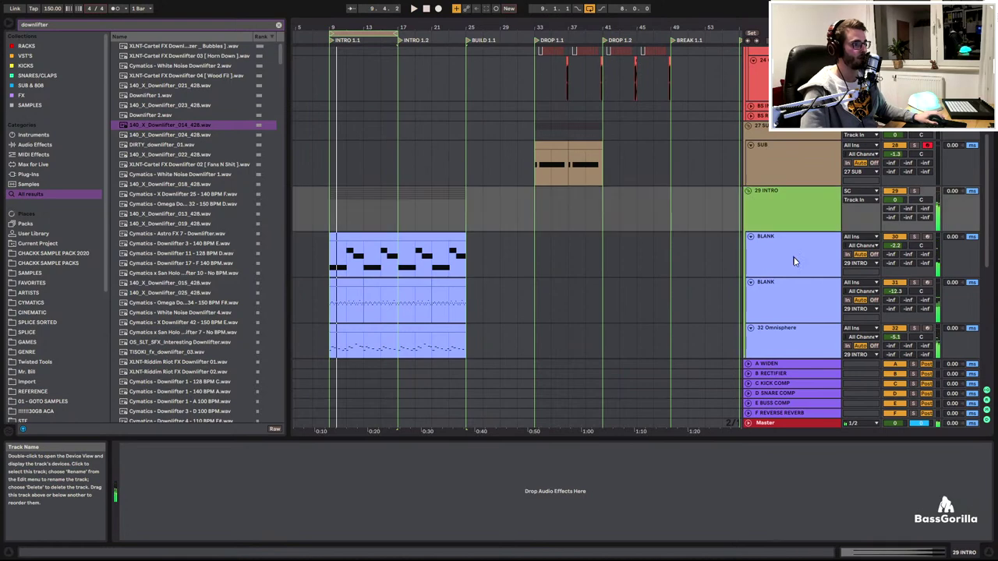
{"action": "scroll", "coordinate": [794, 261], "scroll_direction": "down", "scroll_amount": 6}
{"action": "left_click", "coordinate": [783, 241]}
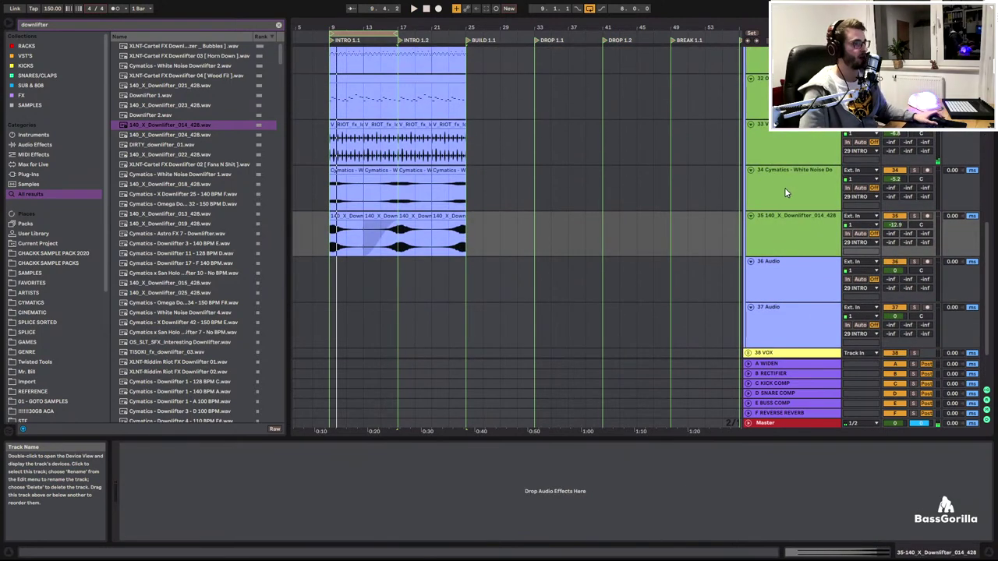
{"action": "scroll", "coordinate": [785, 160], "scroll_direction": "up", "scroll_amount": 4}
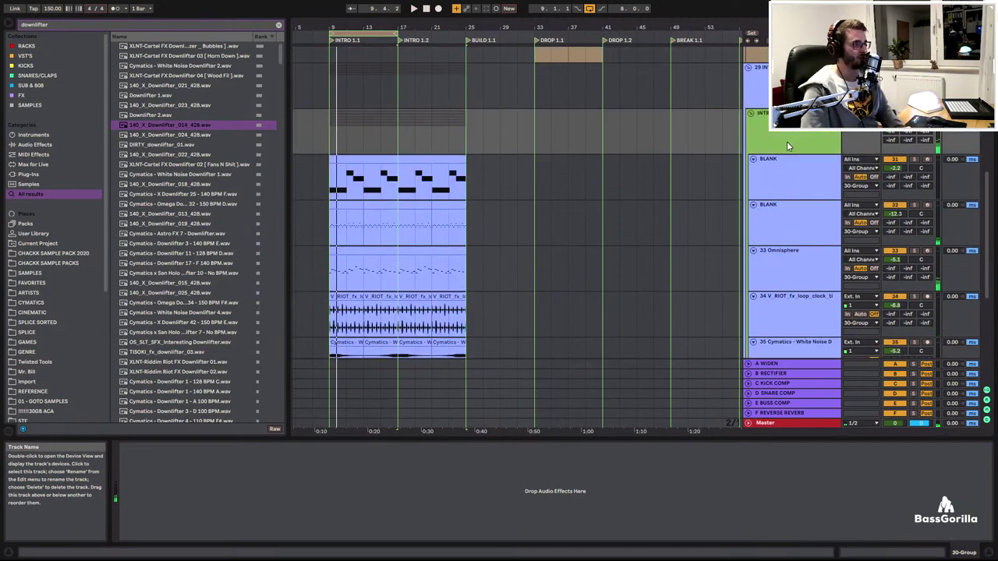
{"action": "key", "text": "Return"}
{"action": "left_click", "coordinate": [749, 113]}
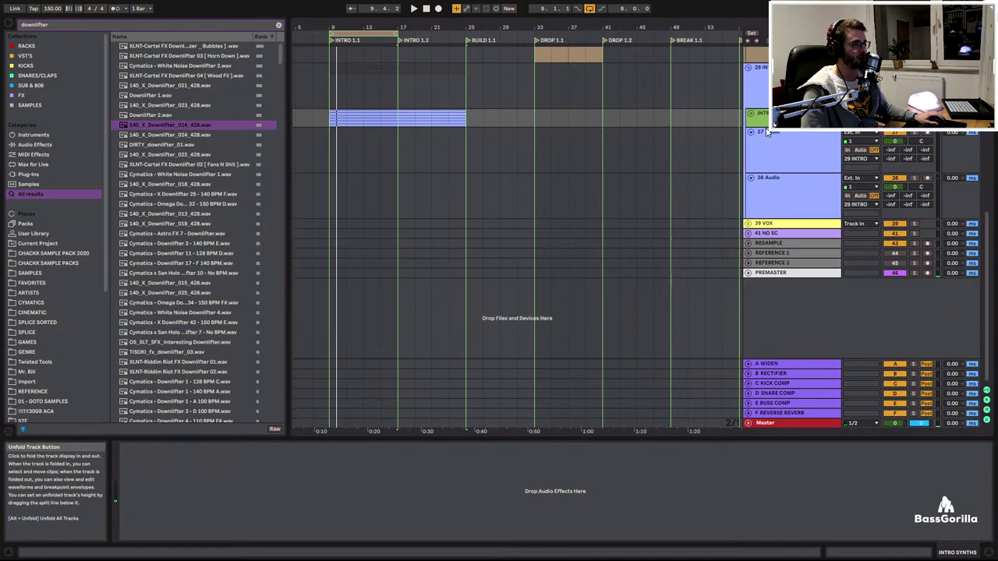
Group the two remaining empty audio tracks and name the group INTRO DRUMS
{"action": "key", "text": "ctrl+t"}
{"action": "key", "text": "ctrl+t"}
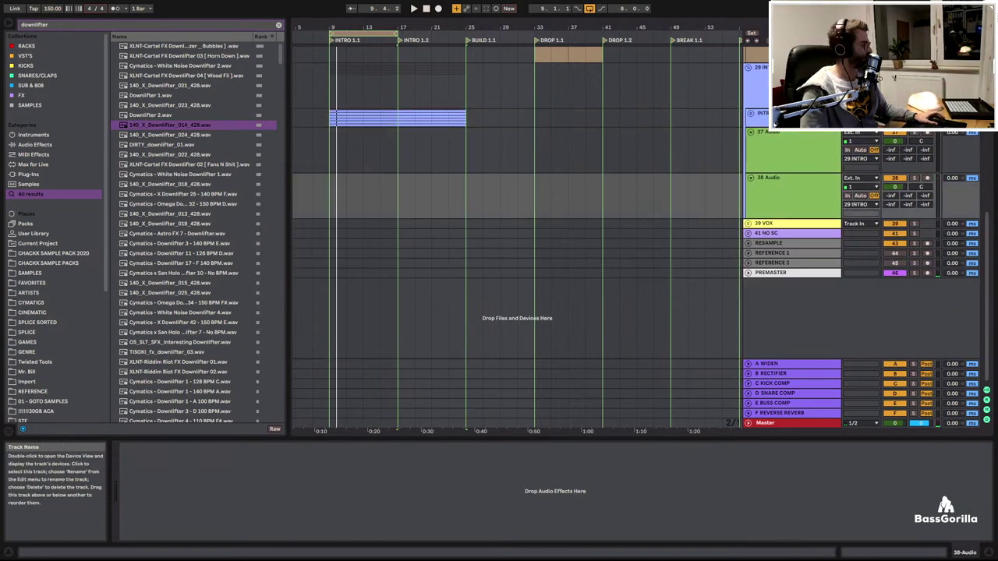
{"action": "key", "text": "ctrl+g"}
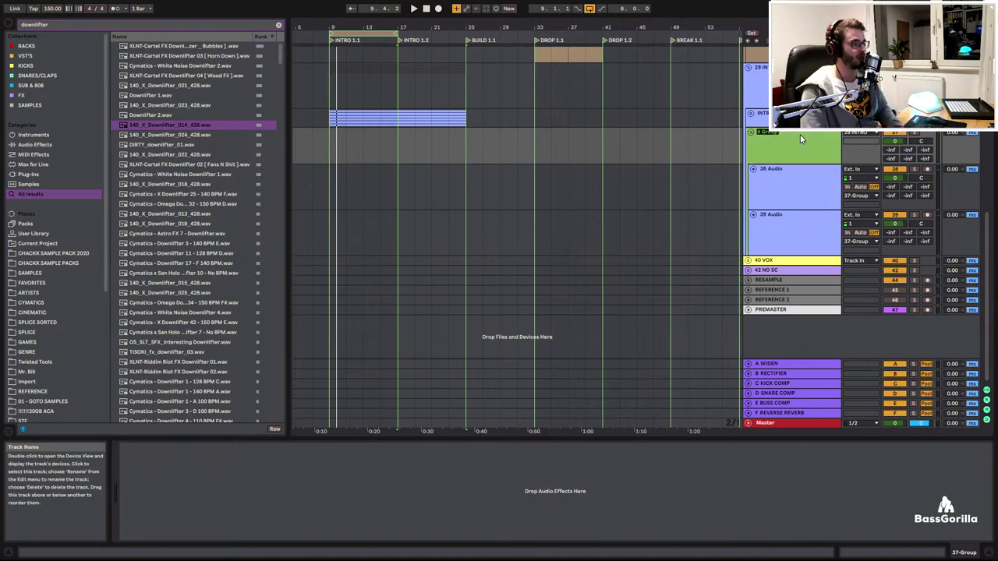
{"action": "left_click", "coordinate": [785, 174]}
{"action": "key", "text": "ctrl+r"}
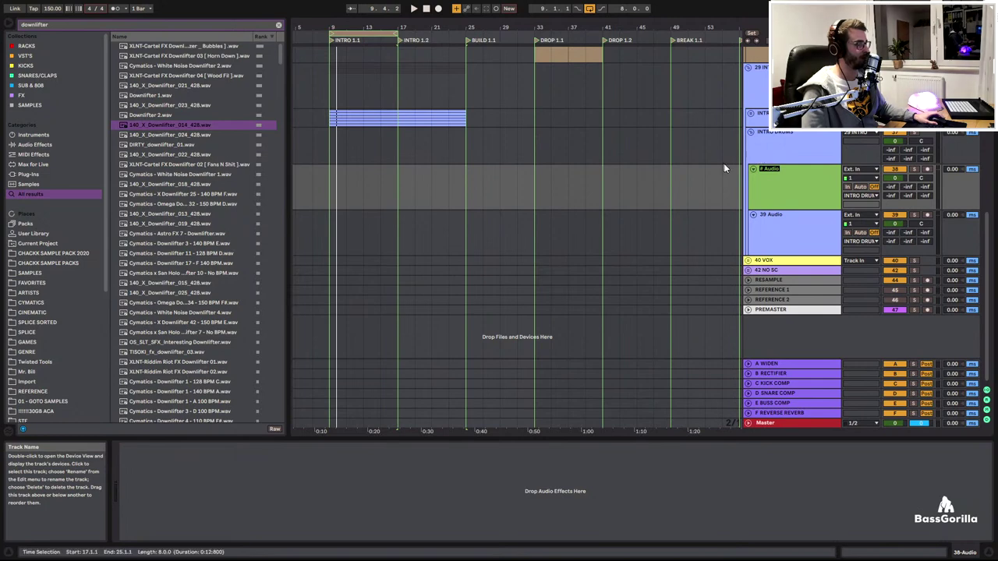
{"action": "left_click", "coordinate": [667, 155]}
Clear the browser search and open the 0 - NEW sample folder
{"action": "scroll", "coordinate": [659, 160], "scroll_direction": "up", "scroll_amount": 5}
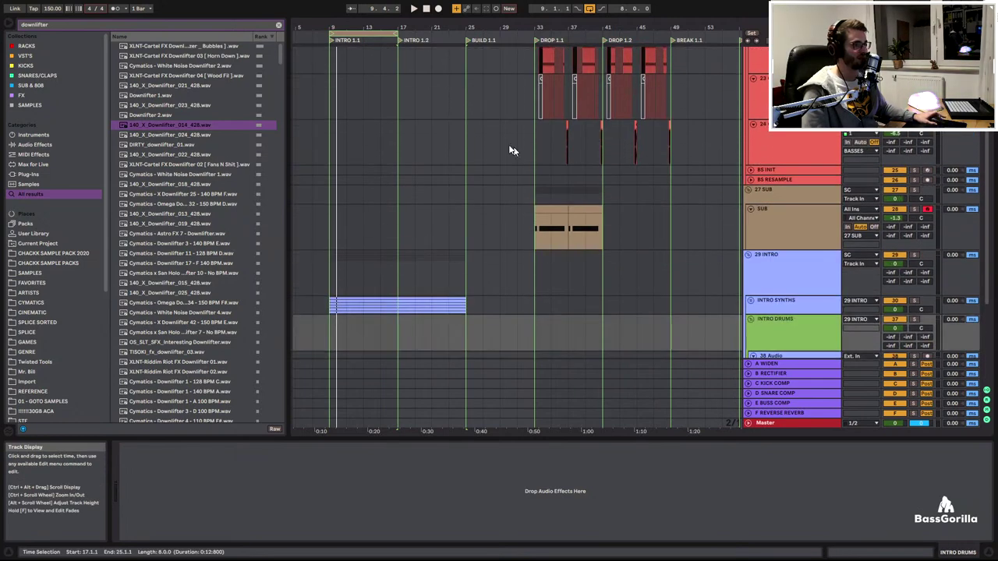
{"action": "scroll", "coordinate": [510, 149], "scroll_direction": "down", "scroll_amount": 4}
{"action": "key", "text": "ctrl+f"}
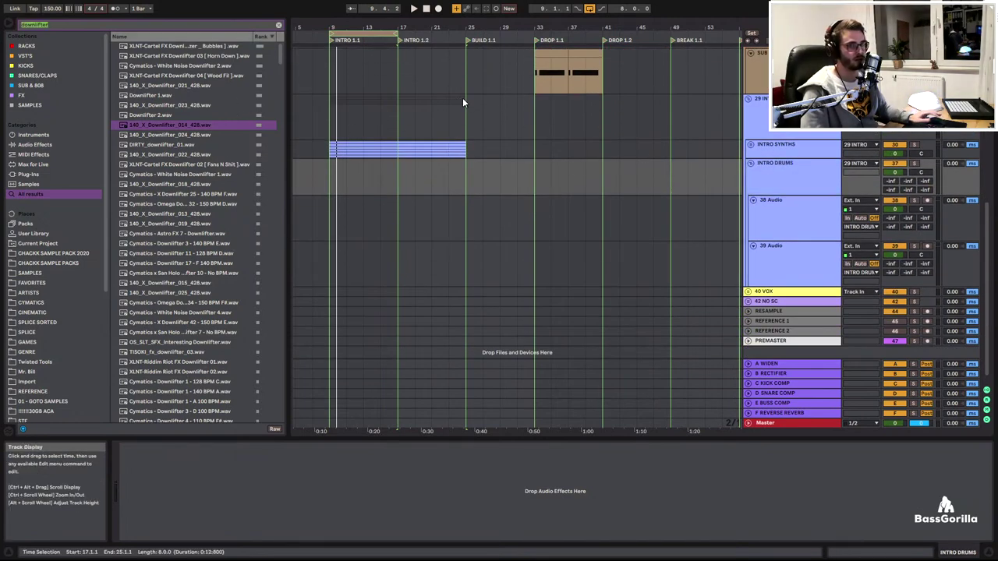
{"action": "key", "text": "BackSpace"}
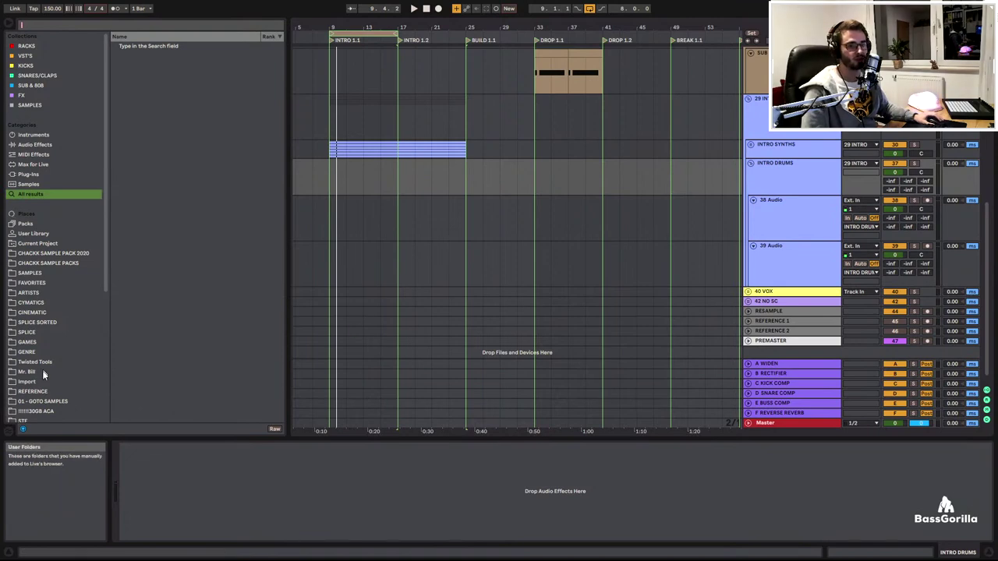
{"action": "scroll", "coordinate": [43, 375], "scroll_direction": "down", "scroll_amount": 2}
{"action": "scroll", "coordinate": [39, 374], "scroll_direction": "up", "scroll_amount": 2}
{"action": "left_click", "coordinate": [35, 380]}
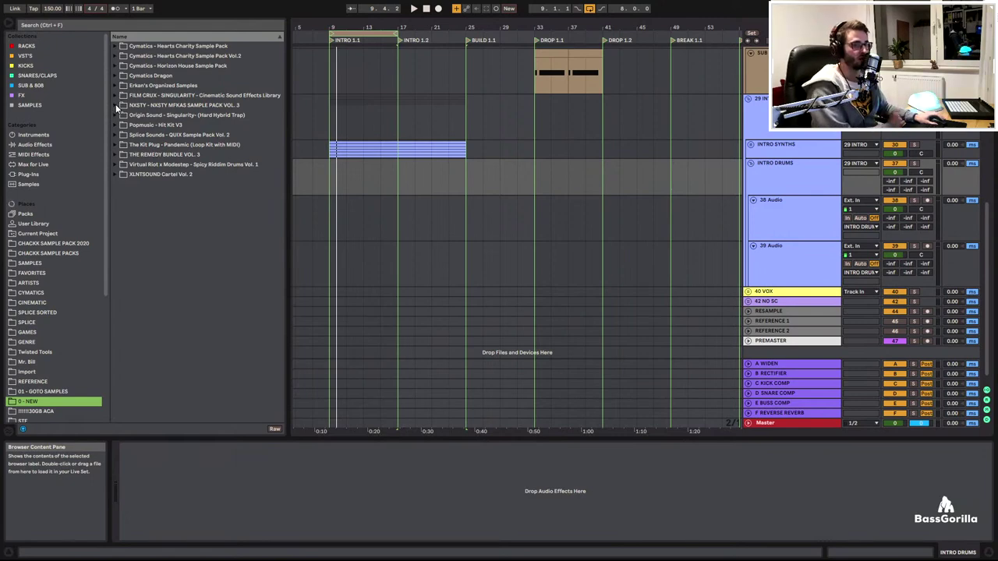
Browse the sample packs to the HK Snare Drums folder in Popmusic - Hit Kit V3 and expand its SN 909 subfolder
{"action": "left_click", "coordinate": [116, 95]}
{"action": "left_click", "coordinate": [116, 96]}
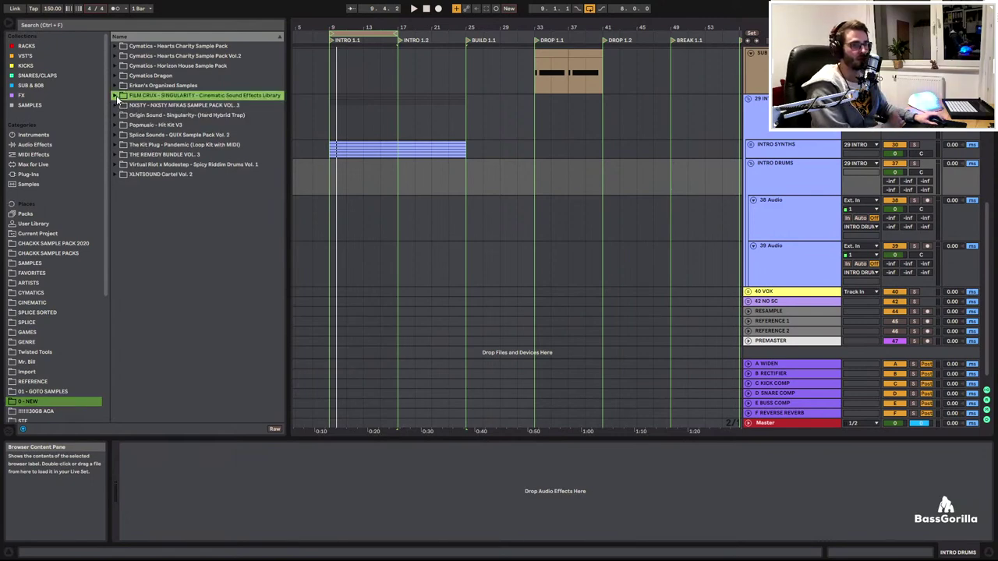
{"action": "left_click", "coordinate": [115, 96]}
{"action": "left_click", "coordinate": [115, 96]}
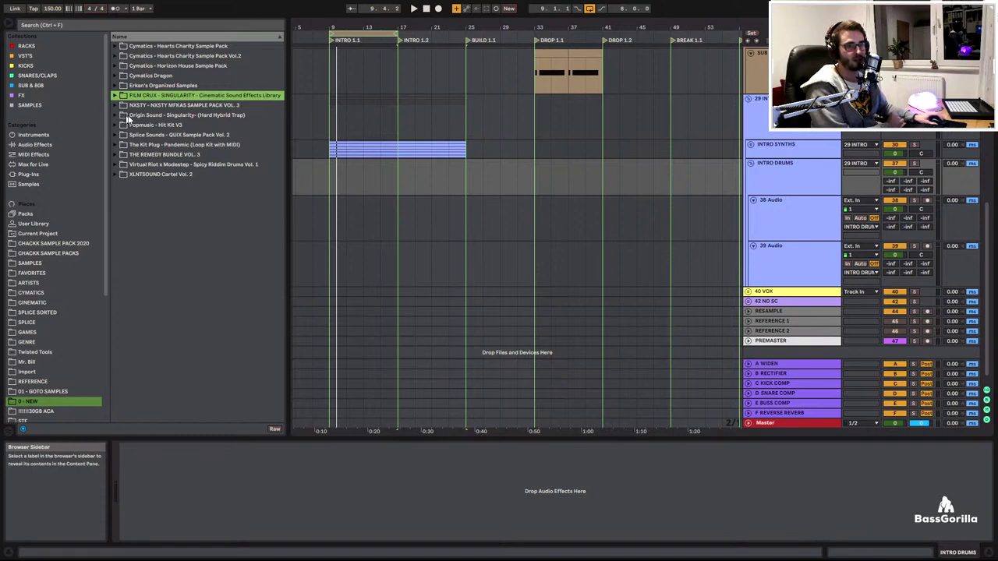
{"action": "left_click", "coordinate": [121, 117]}
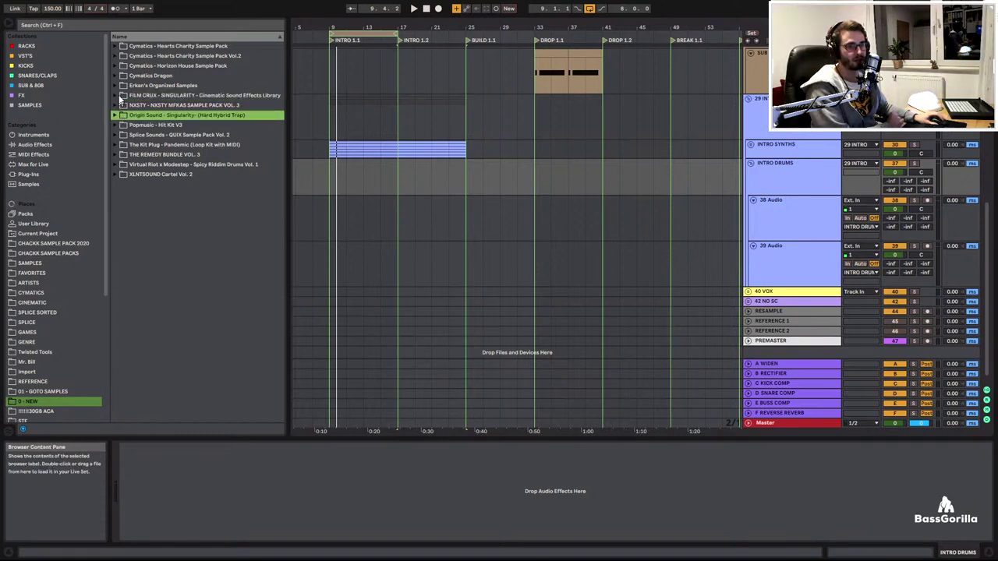
{"action": "left_click", "coordinate": [115, 125]}
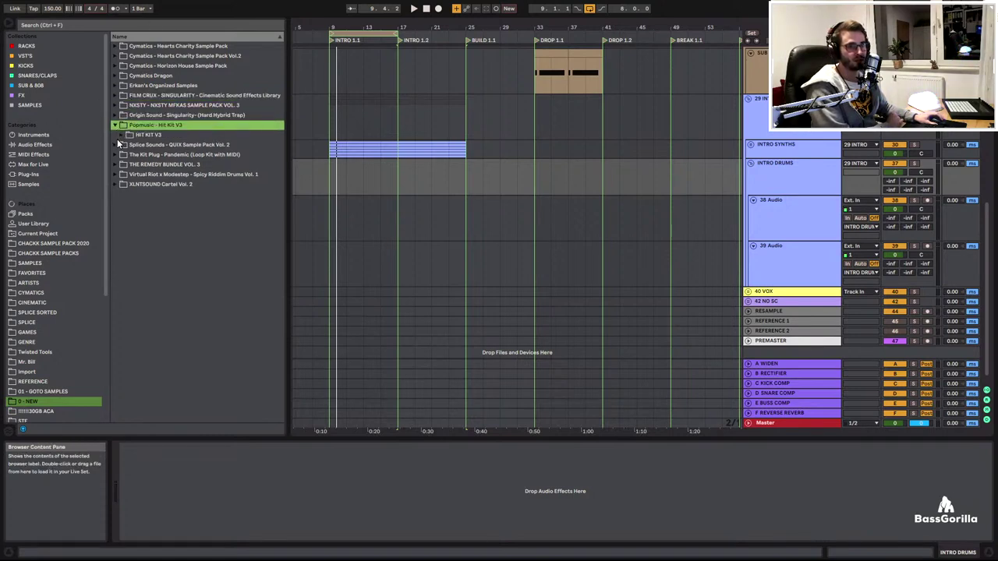
{"action": "left_click", "coordinate": [120, 136]}
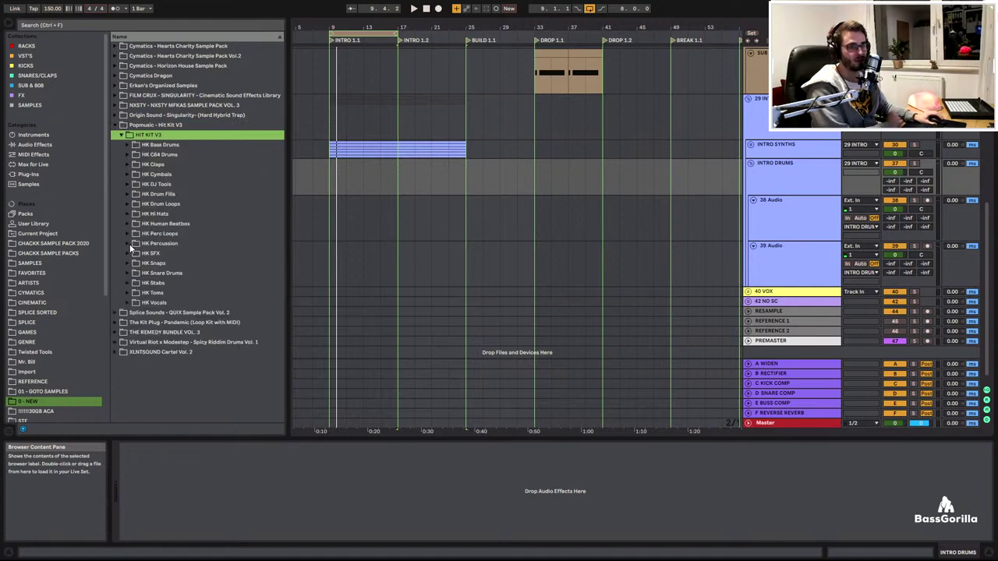
{"action": "left_click", "coordinate": [129, 273]}
{"action": "left_click", "coordinate": [134, 293]}
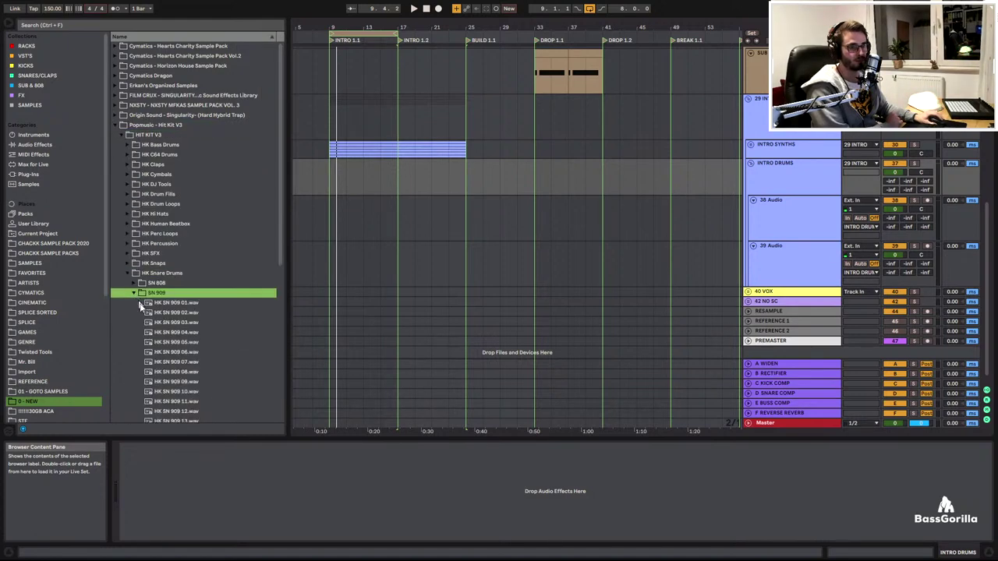
Audition several snare samples in the SN 909 folder
{"action": "left_click", "coordinate": [166, 343]}
{"action": "scroll", "coordinate": [165, 344], "scroll_direction": "down", "scroll_amount": 1}
{"action": "left_click", "coordinate": [167, 343]}
{"action": "scroll", "coordinate": [171, 347], "scroll_direction": "down", "scroll_amount": 1}
{"action": "left_click", "coordinate": [172, 327]}
{"action": "scroll", "coordinate": [172, 327], "scroll_direction": "down", "scroll_amount": 3}
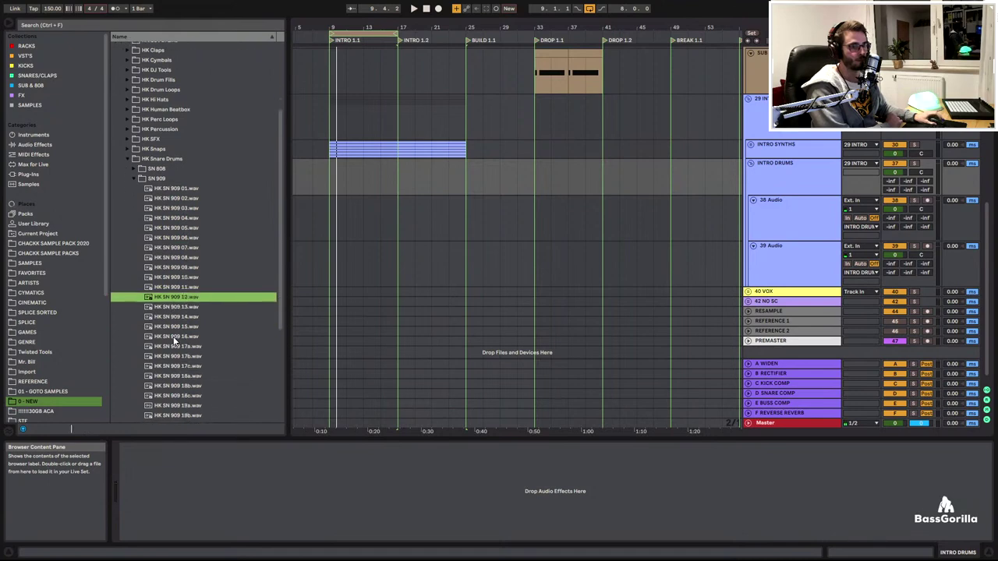
{"action": "left_click", "coordinate": [170, 317]}
{"action": "left_click", "coordinate": [177, 365]}
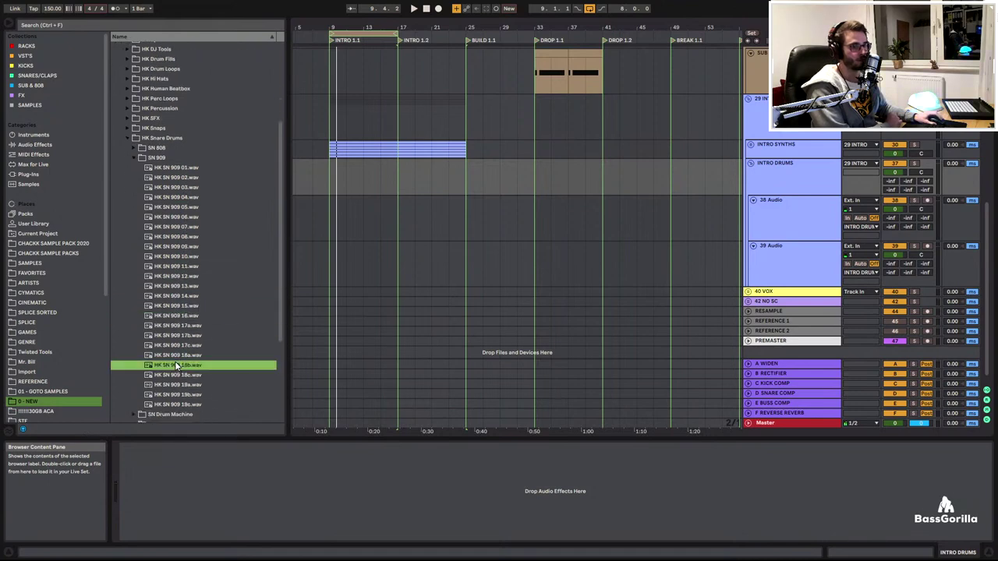
Expand the SN Real folder and audition its snare samples
{"action": "scroll", "coordinate": [160, 364], "scroll_direction": "down", "scroll_amount": 3}
{"action": "left_click", "coordinate": [135, 380]}
{"action": "left_click", "coordinate": [157, 350]}
{"action": "scroll", "coordinate": [181, 314], "scroll_direction": "down", "scroll_amount": 3}
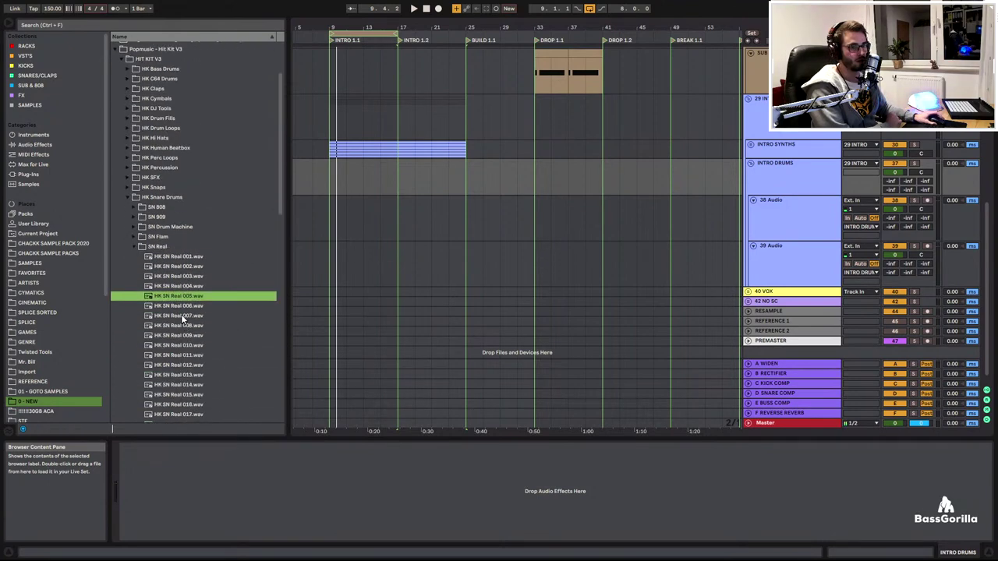
{"action": "left_click", "coordinate": [179, 380]}
{"action": "scroll", "coordinate": [182, 378], "scroll_direction": "down", "scroll_amount": 3}
{"action": "left_click", "coordinate": [178, 364]}
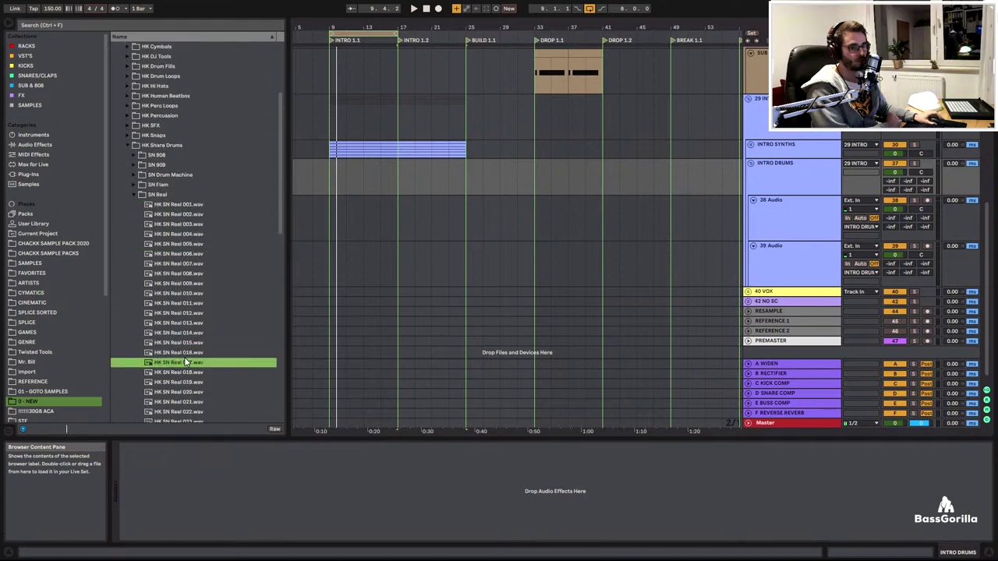
{"action": "left_click", "coordinate": [175, 344]}
{"action": "left_click", "coordinate": [178, 334]}
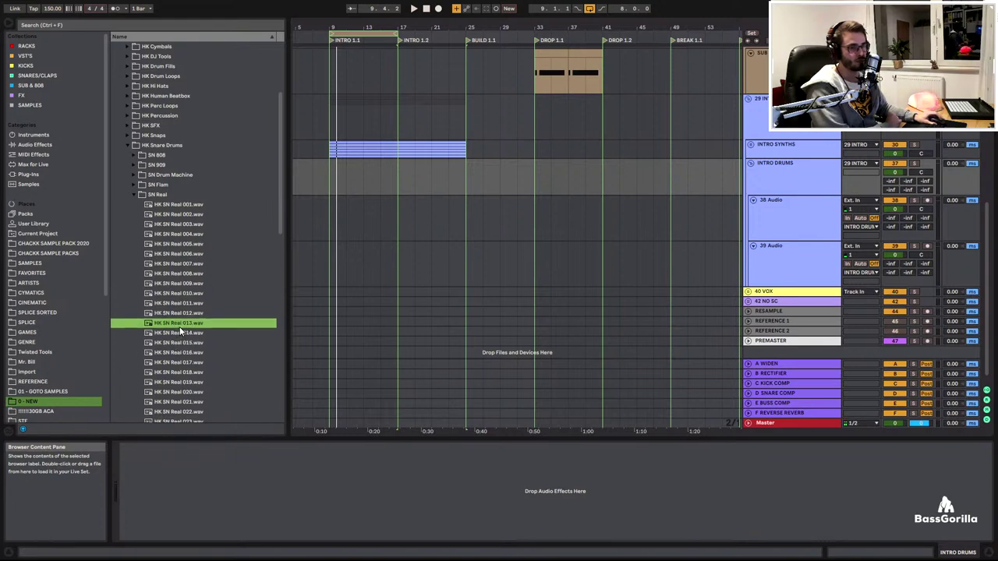
Place HK SN Real 015.wav at bar 17 on the first INTRO DRUMS audio track and start playback from bar 9
{"action": "left_click", "coordinate": [171, 343]}
{"action": "left_click_drag", "start_coordinate": [401, 185], "coordinate": [404, 220]}
{"action": "left_click", "coordinate": [335, 223]}
{"action": "key", "text": "space"}
{"action": "scroll", "coordinate": [402, 231], "scroll_direction": "up", "scroll_amount": 3}
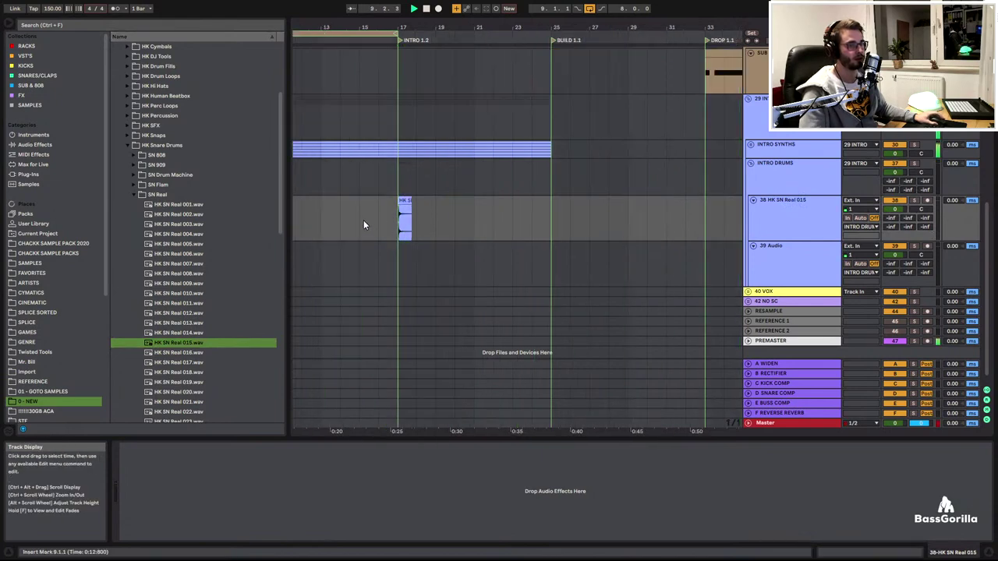
Shorten the snare clip at bar 17, duplicate it to start at 17.2.3, and turn off arrangement looping
{"action": "left_click", "coordinate": [405, 210]}
{"action": "scroll", "coordinate": [405, 211], "scroll_direction": "up", "scroll_amount": 2}
{"action": "scroll", "coordinate": [419, 206], "scroll_direction": "up", "scroll_amount": 5}
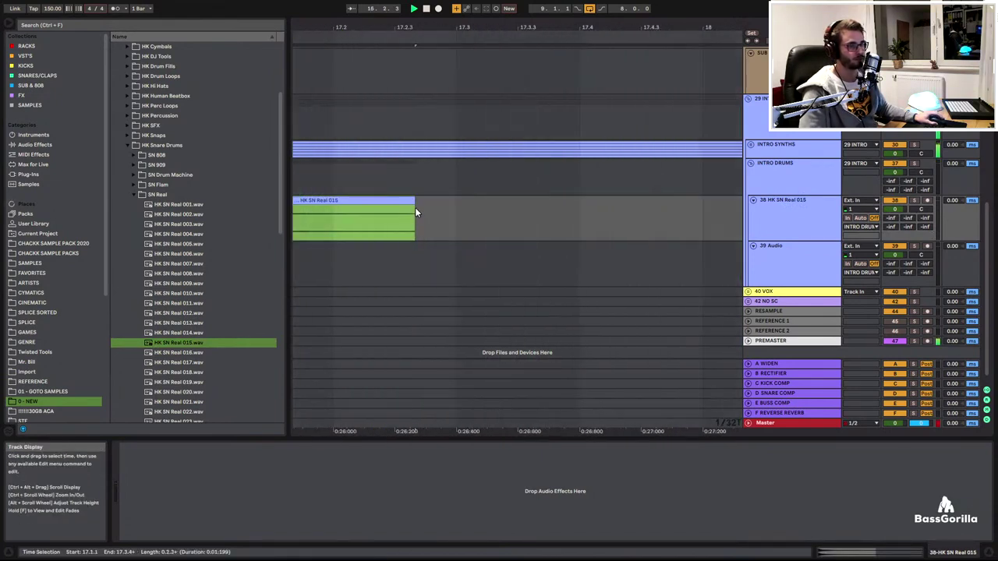
{"action": "key", "text": "ctrl+d"}
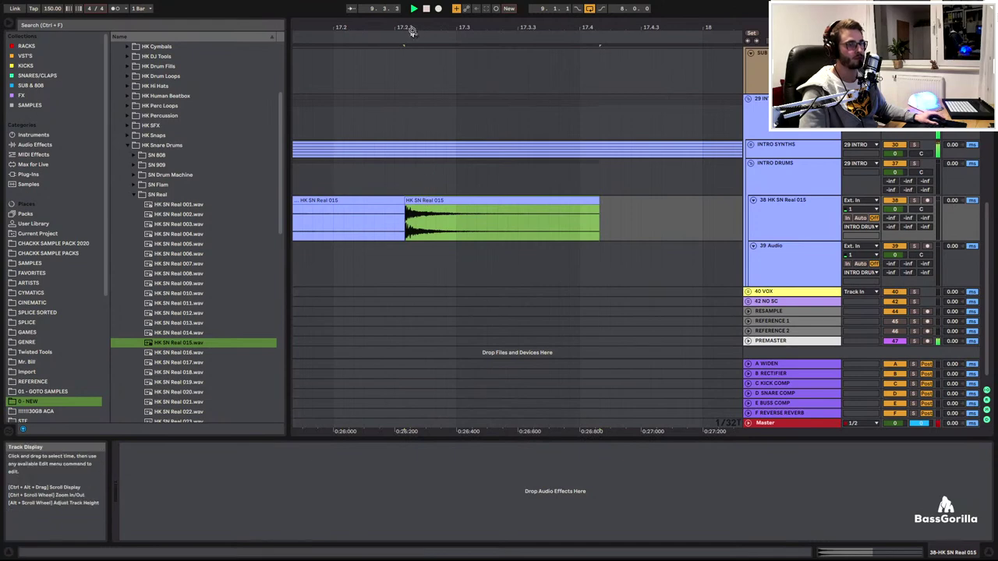
{"action": "scroll", "coordinate": [346, 223], "scroll_direction": "down", "scroll_amount": 5}
{"action": "left_click", "coordinate": [349, 223]}
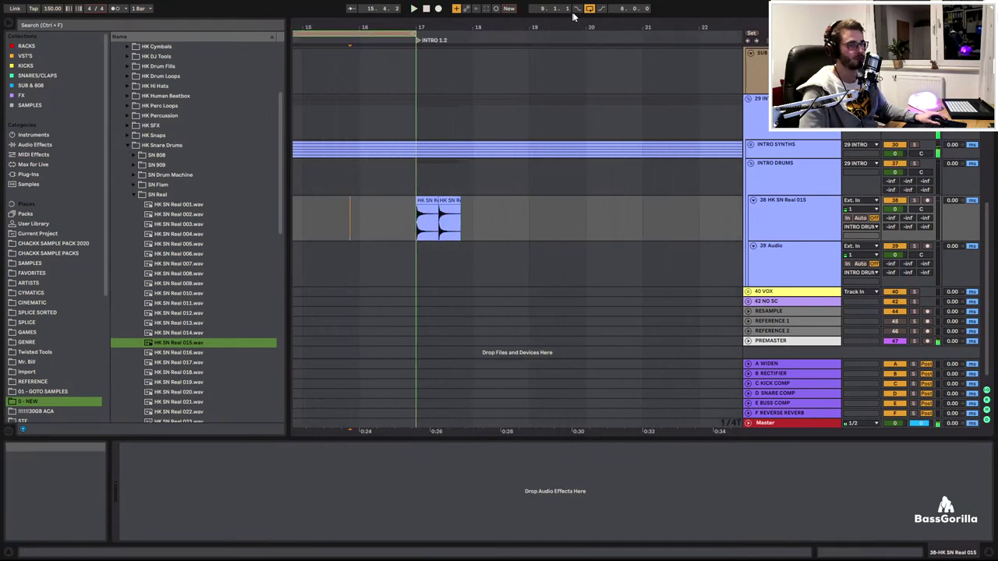
Space the snare hits at 17.1.1, 17.2.3 and 17.4.1, copying the clip for the third hit, and play the pattern
{"action": "key", "text": "space"}
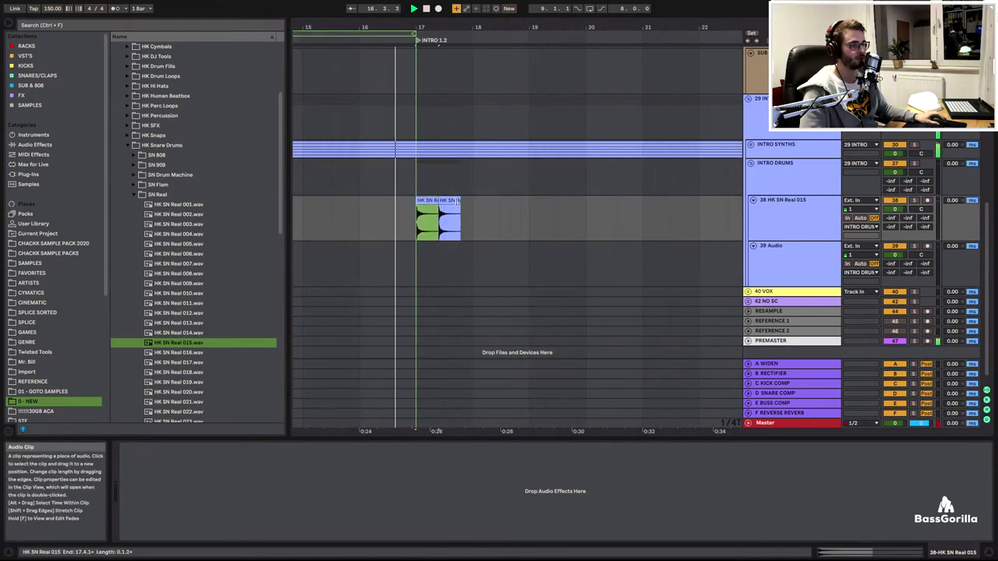
{"action": "left_click", "coordinate": [442, 204]}
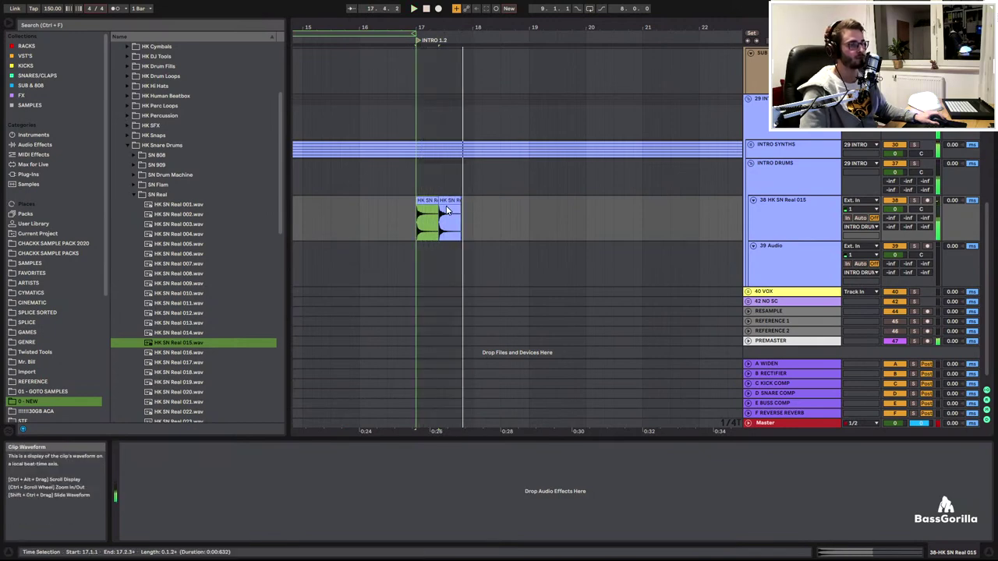
{"action": "scroll", "coordinate": [441, 206], "scroll_direction": "up", "scroll_amount": 3}
{"action": "mouse_move", "coordinate": [441, 207]}
{"action": "left_mouse_down"}
{"action": "mouse_move", "coordinate": [433, 202]}
{"action": "mouse_move", "coordinate": [452, 204]}
{"action": "left_mouse_up"}
{"action": "key", "text": "space"}
{"action": "left_click_drag", "start_coordinate": [465, 204], "coordinate": [445, 200]}
{"action": "left_click", "coordinate": [397, 200]}
{"action": "key", "text": "space"}
{"action": "key", "text": "space"}
{"action": "left_click", "coordinate": [410, 202]}
{"action": "key", "text": "space"}
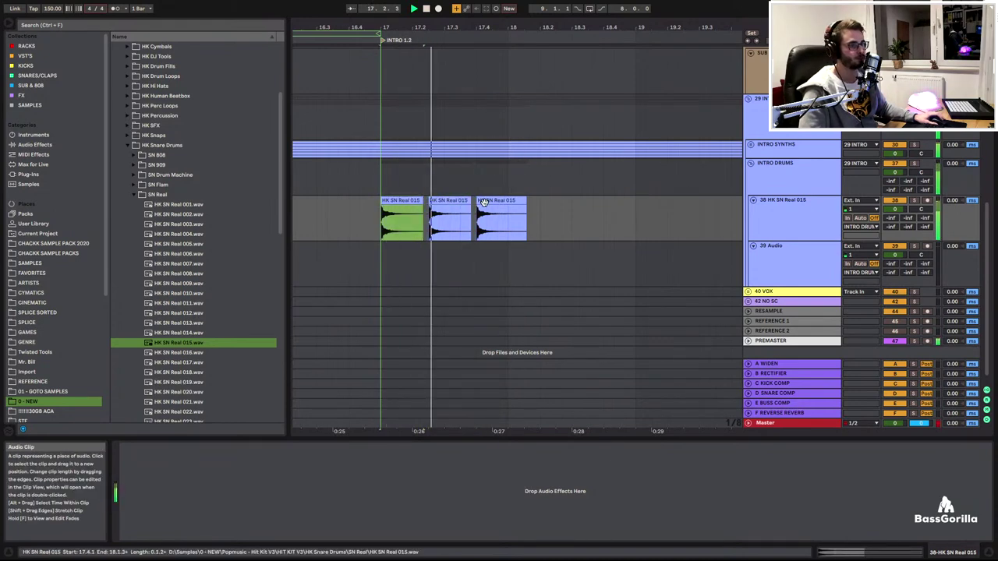
Add snare hits at 18.1.3 and 18.2.3 using a 1/16 grid, and play the pattern from bar 17
{"action": "key", "text": "space"}
{"action": "left_click_drag", "start_coordinate": [502, 203], "coordinate": [554, 202]}
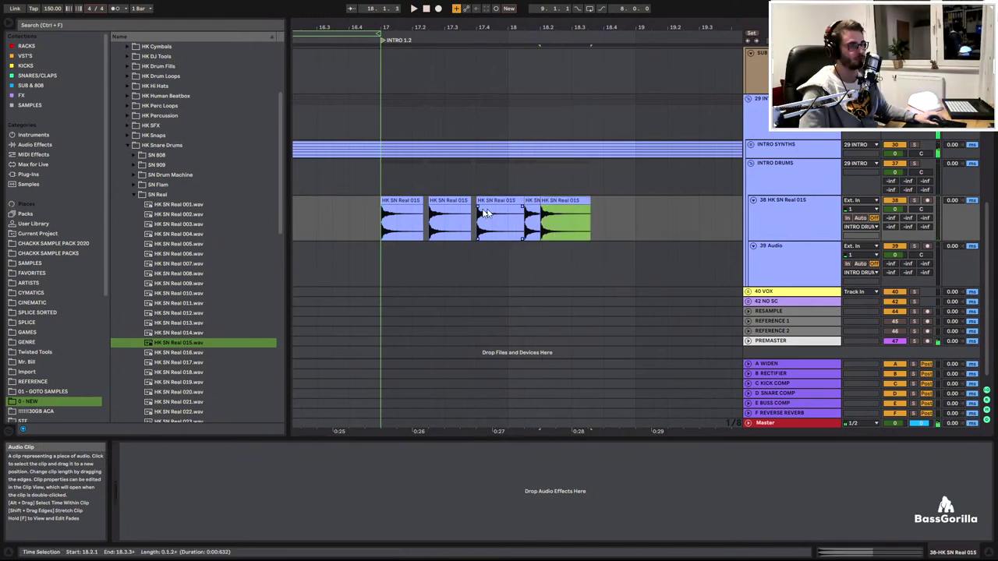
{"action": "left_click", "coordinate": [402, 210]}
{"action": "key", "text": "space"}
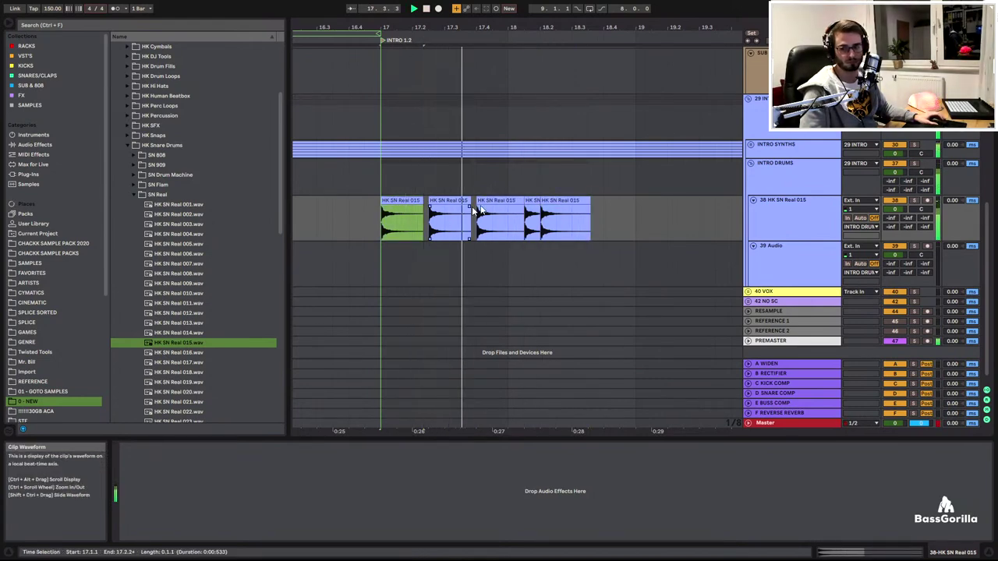
{"action": "left_click", "coordinate": [557, 207]}
{"action": "key", "text": "space"}
{"action": "key", "text": "ctrl+1"}
{"action": "left_click_drag", "start_coordinate": [558, 207], "coordinate": [574, 207]}
{"action": "left_click", "coordinate": [403, 201]}
{"action": "key", "text": "space"}
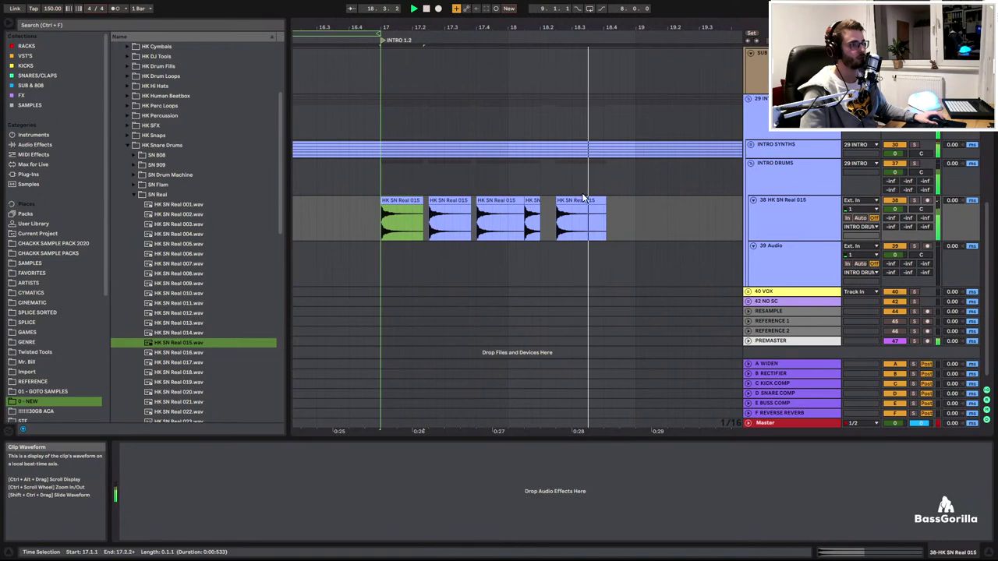
Add a snare hit at 18.4.1 trimmed to end at bar 19, repeat the two-bar pattern up to bar 25, and play it
{"action": "key", "text": "space"}
{"action": "left_click_drag", "start_coordinate": [574, 201], "coordinate": [638, 201]}
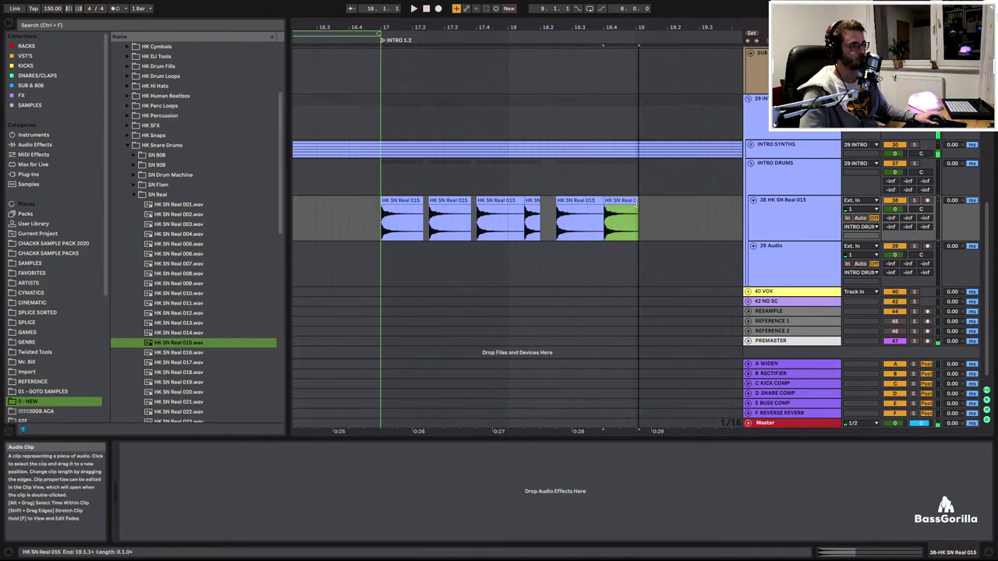
{"action": "left_click", "coordinate": [403, 201], "text": "shift"}
{"action": "key", "text": "ctrl+d"}
{"action": "key", "text": "ctrl+d"}
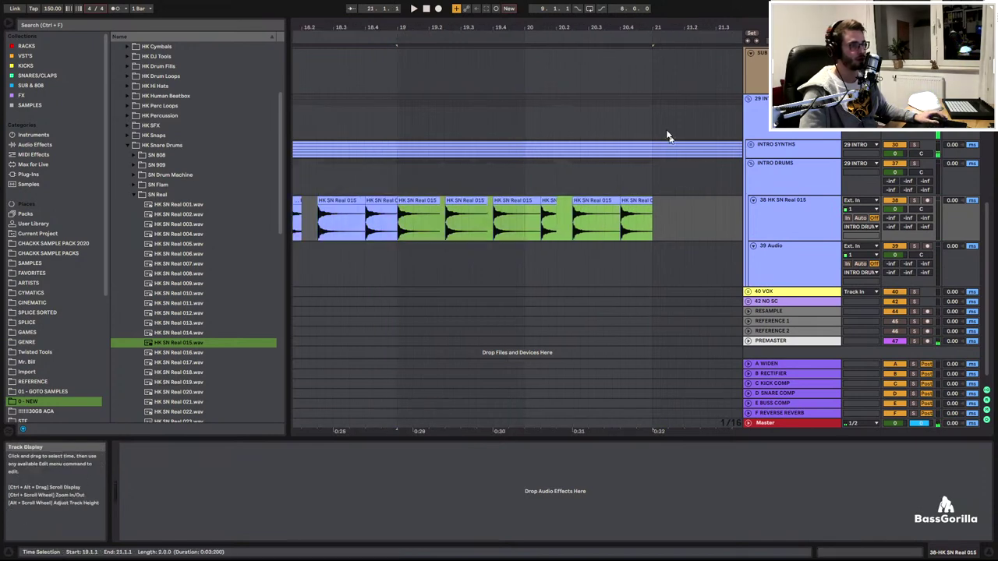
{"action": "key", "text": "ctrl+d"}
{"action": "left_click_drag", "start_coordinate": [514, 27], "coordinate": [561, 4]}
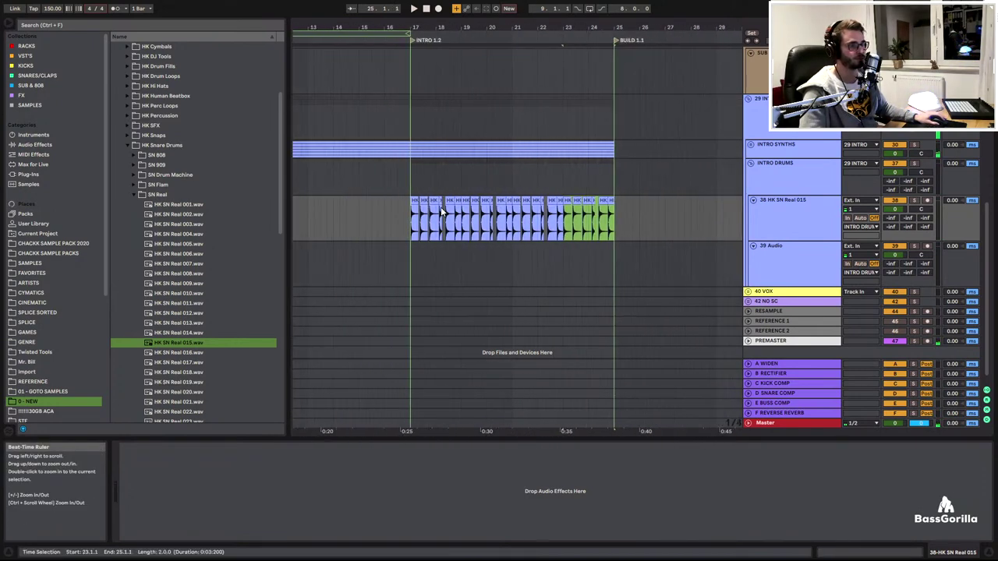
{"action": "left_click", "coordinate": [407, 228]}
{"action": "key", "text": "space"}
{"action": "key", "text": "plus"}
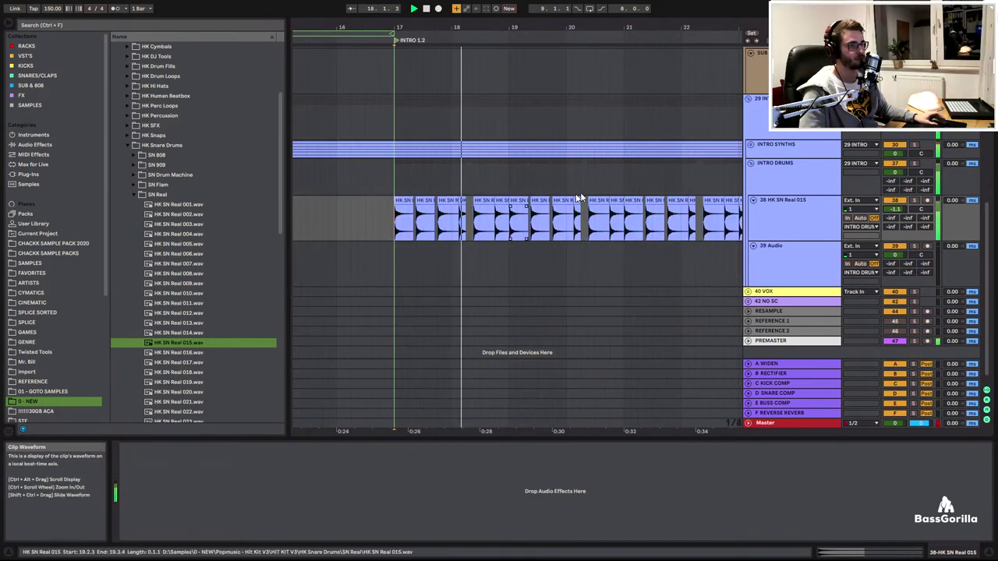
Find FreeClip in the browser and load it on the HK SN Real 015 track
{"action": "key", "text": "ctrl+f"}
{"action": "type", "text": "freez"}
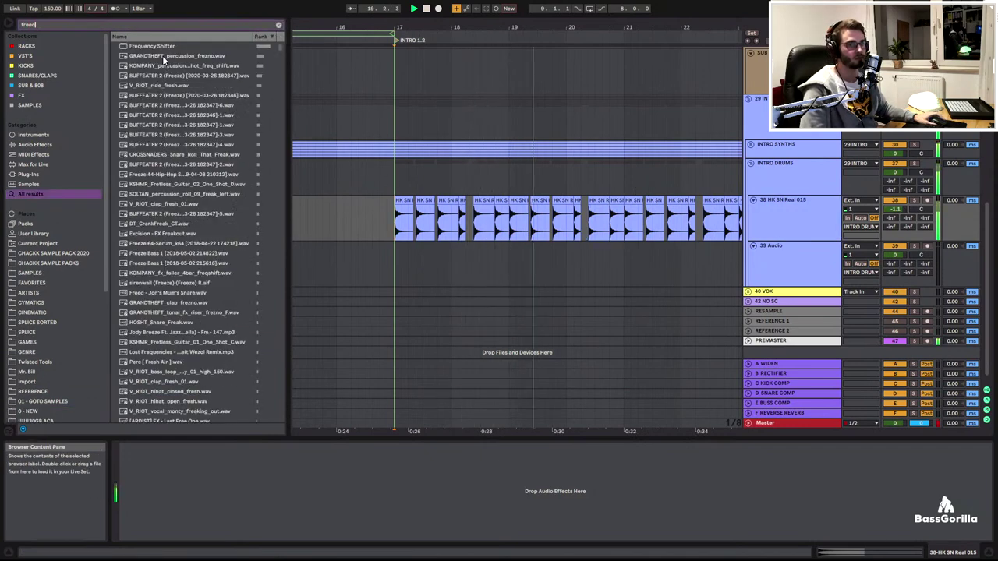
{"action": "key", "text": "Down"}
{"action": "key", "text": "Return"}
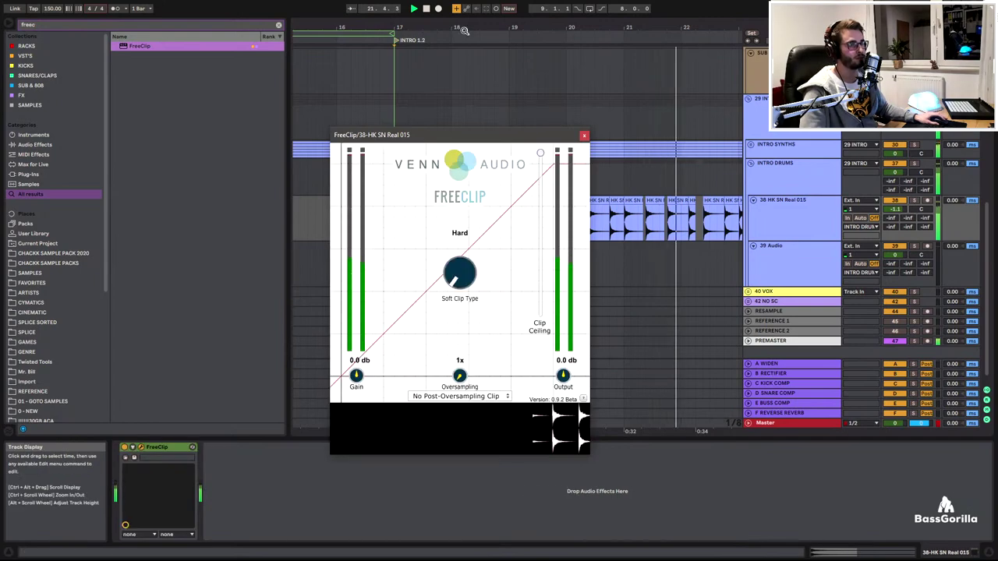
Select all snare clips across INTRO 1.2, loop that section, raise FreeClip's gain to 5.3 dB, and close its window
{"action": "left_click_drag", "start_coordinate": [461, 28], "coordinate": [461, 5]}
{"action": "left_click", "coordinate": [601, 201], "text": "shift"}
{"action": "key", "text": "ctrl+l"}
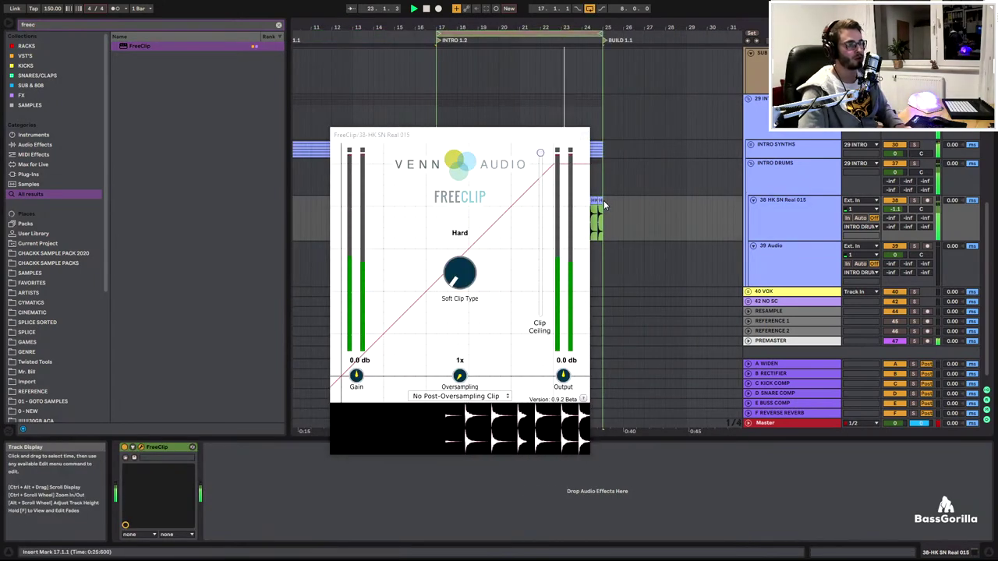
{"action": "left_click_drag", "start_coordinate": [355, 378], "coordinate": [353, 400]}
{"action": "left_click", "coordinate": [584, 135]}
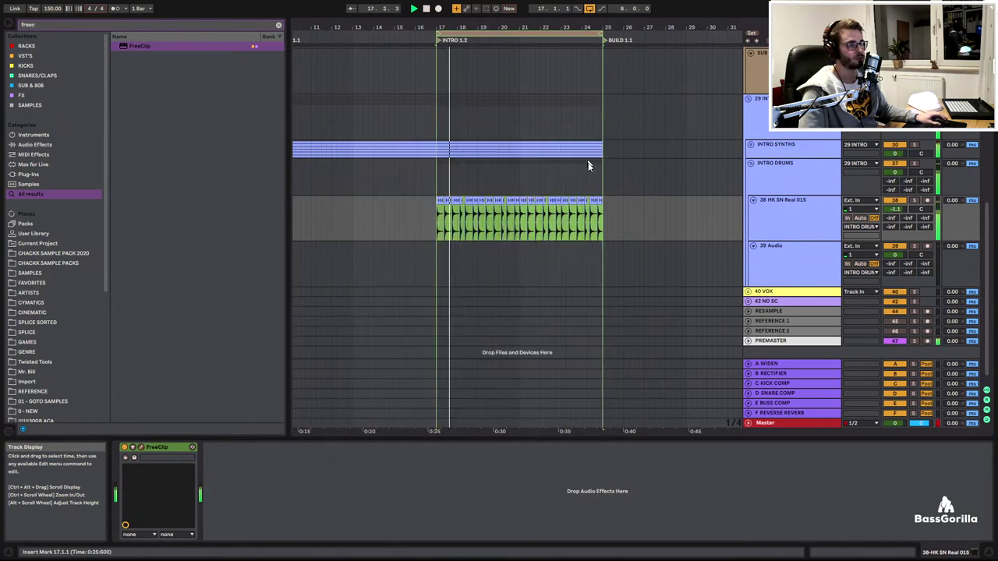
Enable warping on the selected snare clips in Beats mode and lower the transient envelope, keeping the transposition at 0 st
{"action": "key", "text": "shift+Tab"}
{"action": "left_click", "coordinate": [221, 371]}
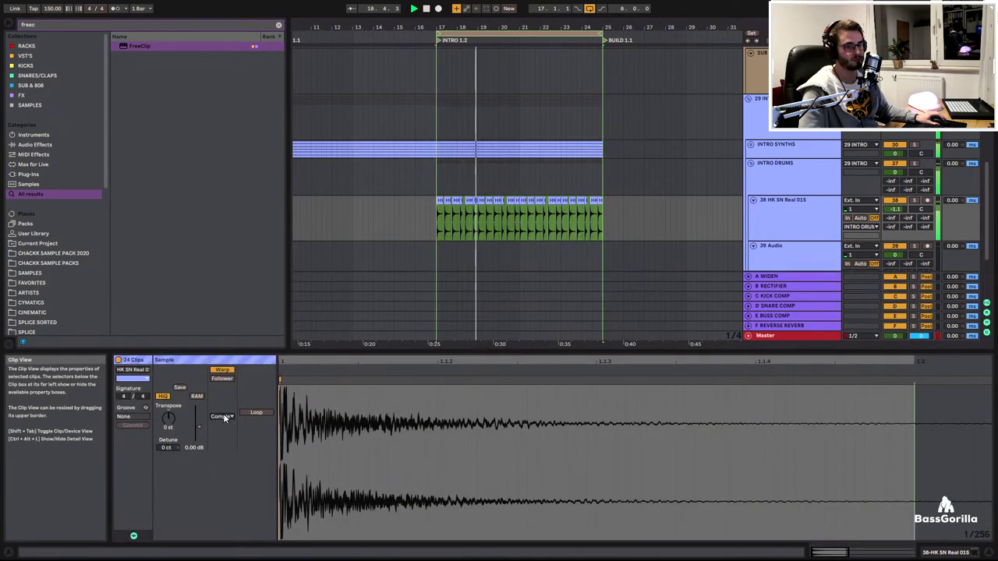
{"action": "left_click", "coordinate": [224, 417]}
{"action": "left_click", "coordinate": [221, 424]}
{"action": "left_click_drag", "start_coordinate": [225, 441], "coordinate": [225, 451]}
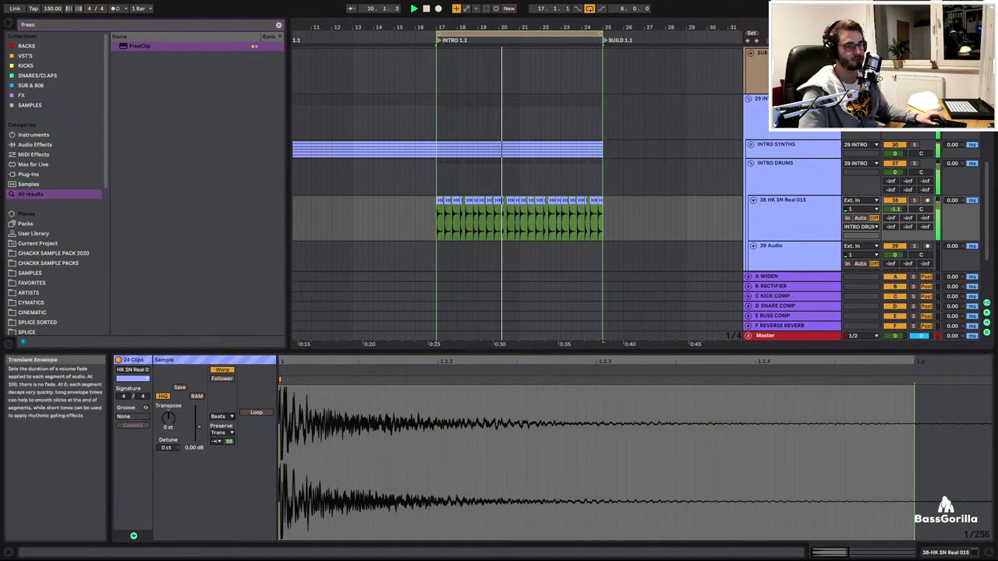
{"action": "left_click_drag", "start_coordinate": [169, 419], "coordinate": [168, 413]}
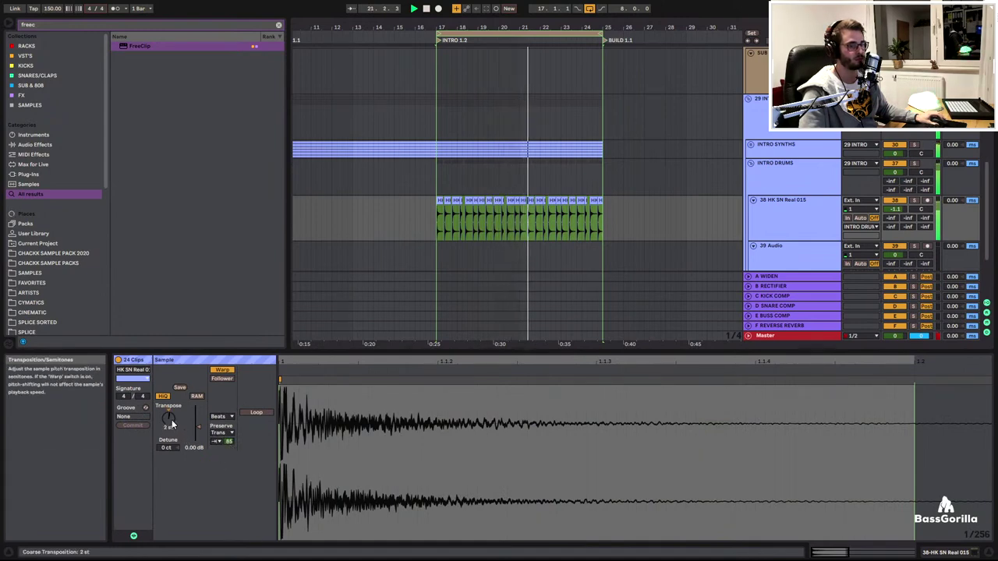
{"action": "left_click_drag", "start_coordinate": [224, 442], "coordinate": [224, 447]}
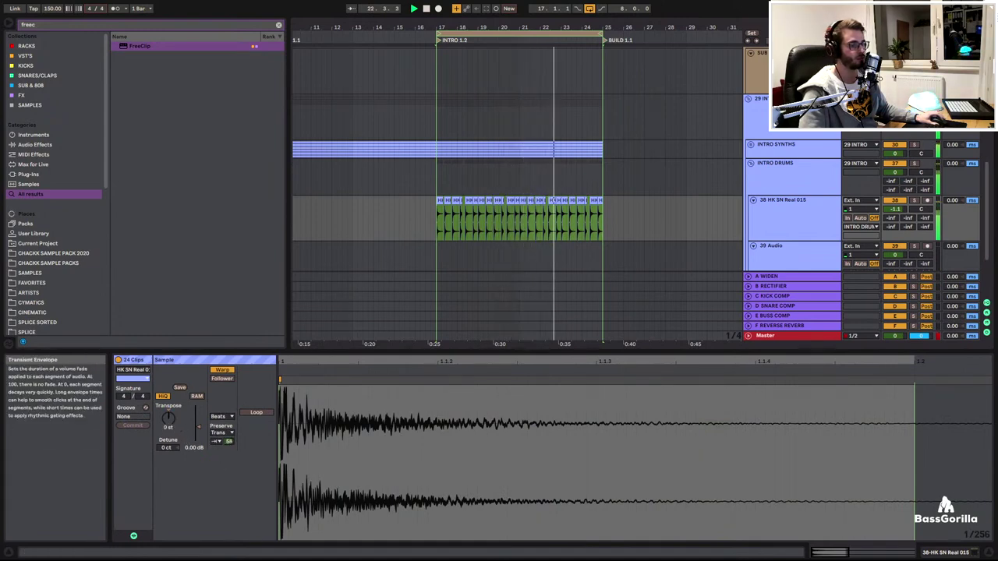
Return to the snare track's devices and reopen the FreeClip window to check the clipping
{"action": "double_click", "coordinate": [770, 227]}
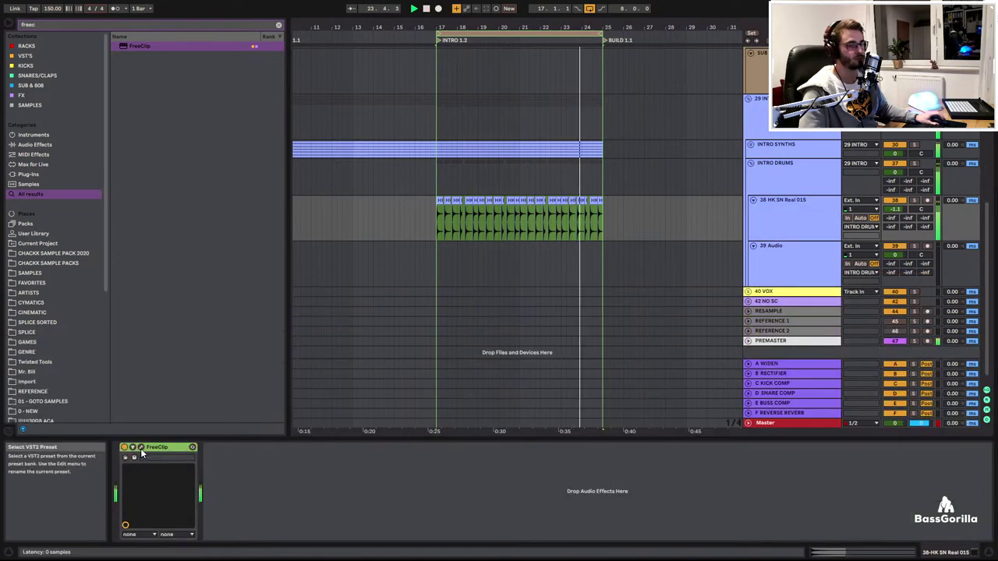
{"action": "left_click", "coordinate": [141, 447]}
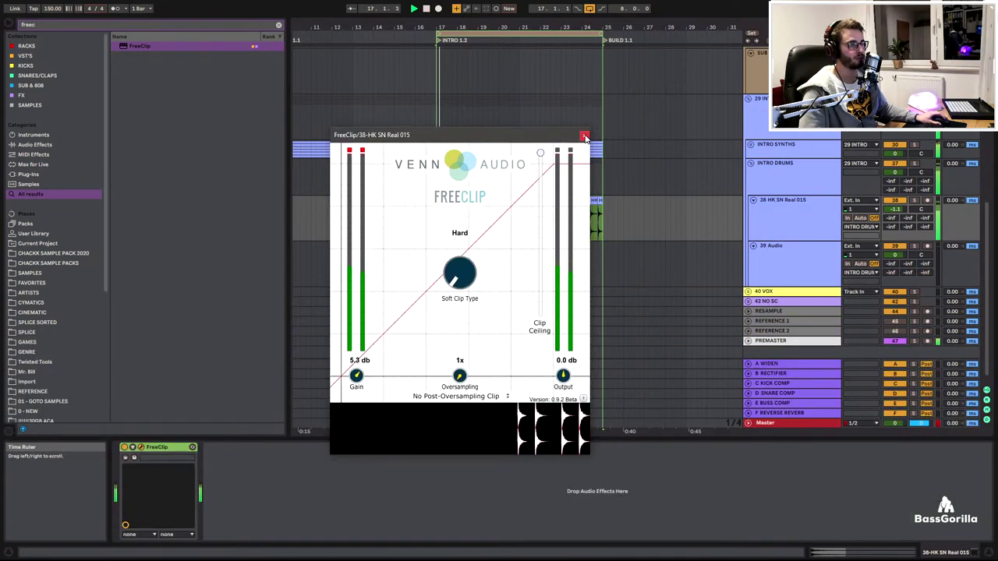
Add Frequency Shifter before FreeClip on the snare track, set Fine to 11.8 Hz, and lower the track volume to -4.1 dB
{"action": "left_click", "coordinate": [584, 135]}
{"action": "key", "text": "ctrl+f"}
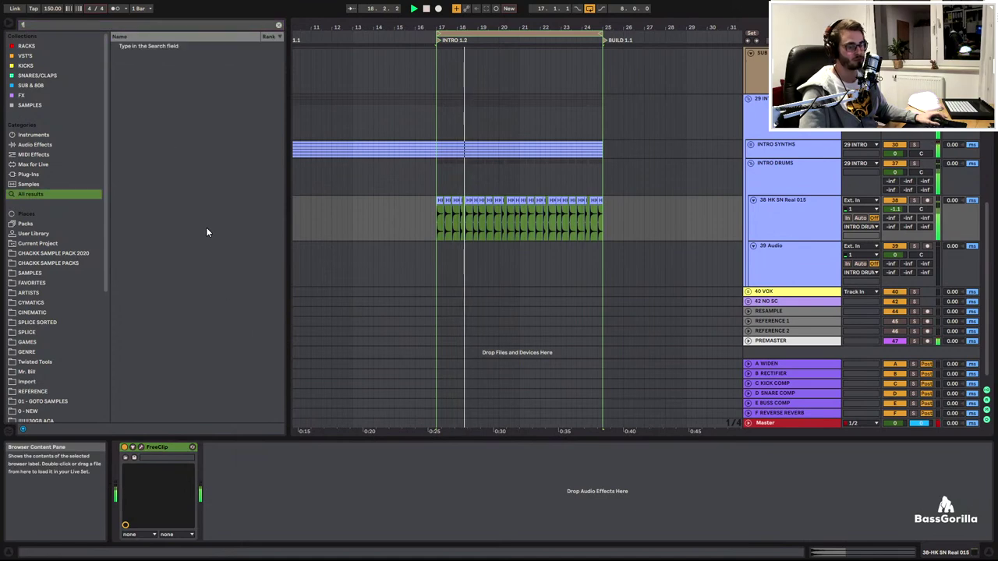
{"action": "type", "text": "freq"}
{"action": "left_click_drag", "start_coordinate": [142, 47], "coordinate": [142, 57]}
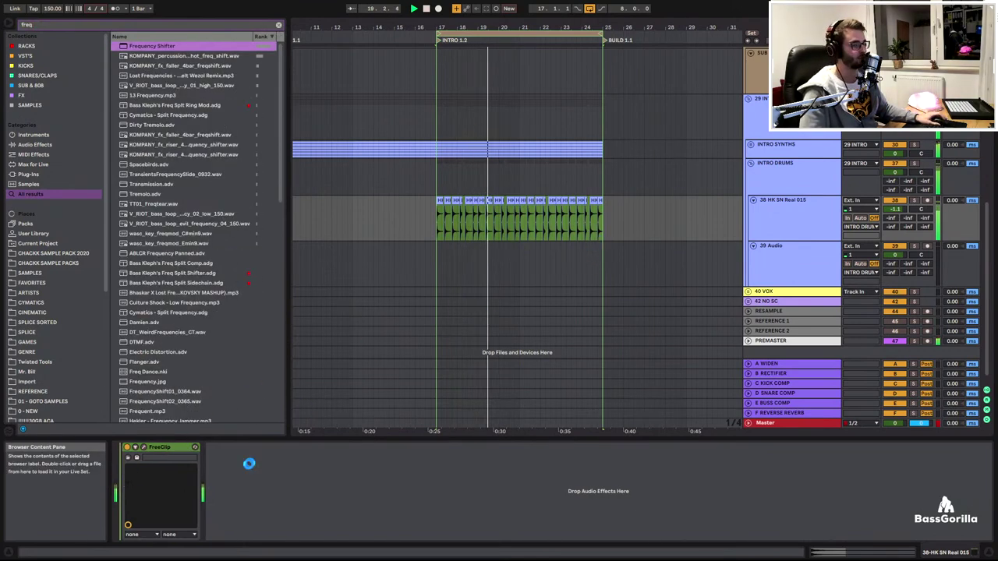
{"action": "left_click_drag", "start_coordinate": [249, 464], "coordinate": [164, 487]}
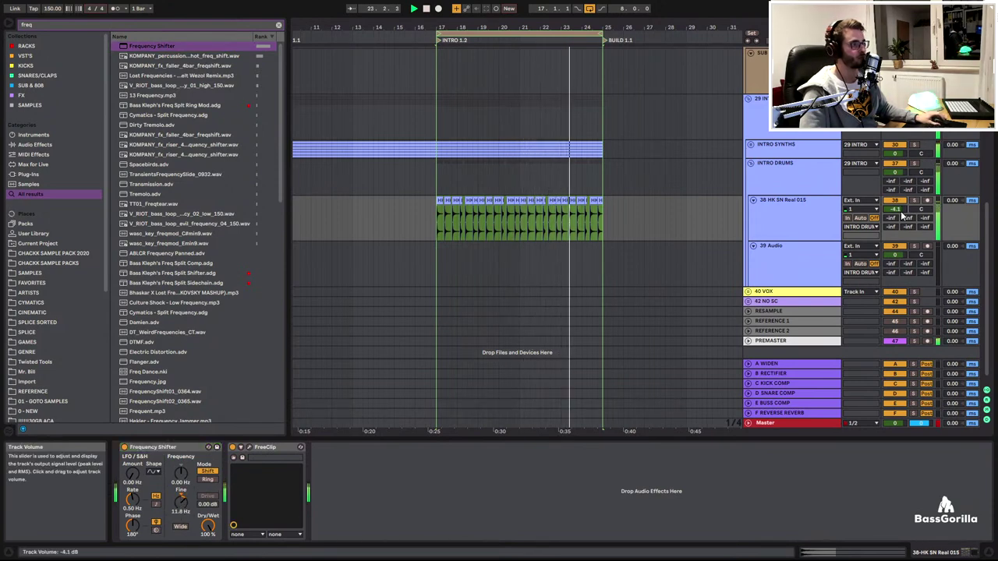
Find clap samples in the browser and place REMEDY CLAP_5.wav at bar 17 on the empty audio track below the snares
{"action": "left_click", "coordinate": [819, 251]}
{"action": "key", "text": "ctrl+f"}
{"action": "type", "text": "cla"}
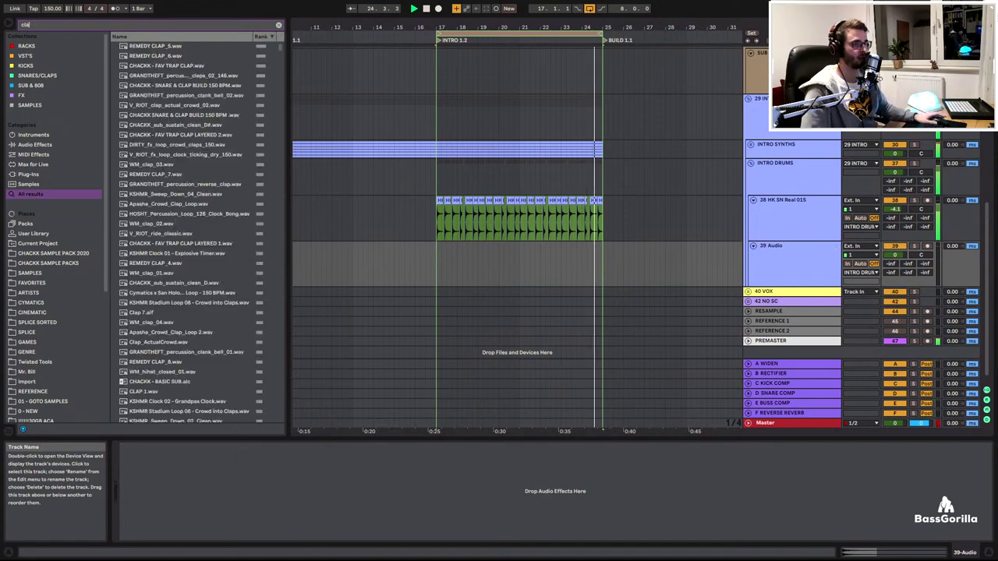
{"action": "type", "text": "p"}
{"action": "mouse_move", "coordinate": [150, 47]}
{"action": "left_mouse_down"}
{"action": "mouse_move", "coordinate": [364, 203]}
{"action": "mouse_move", "coordinate": [428, 269]}
{"action": "mouse_move", "coordinate": [438, 258]}
{"action": "left_mouse_up"}
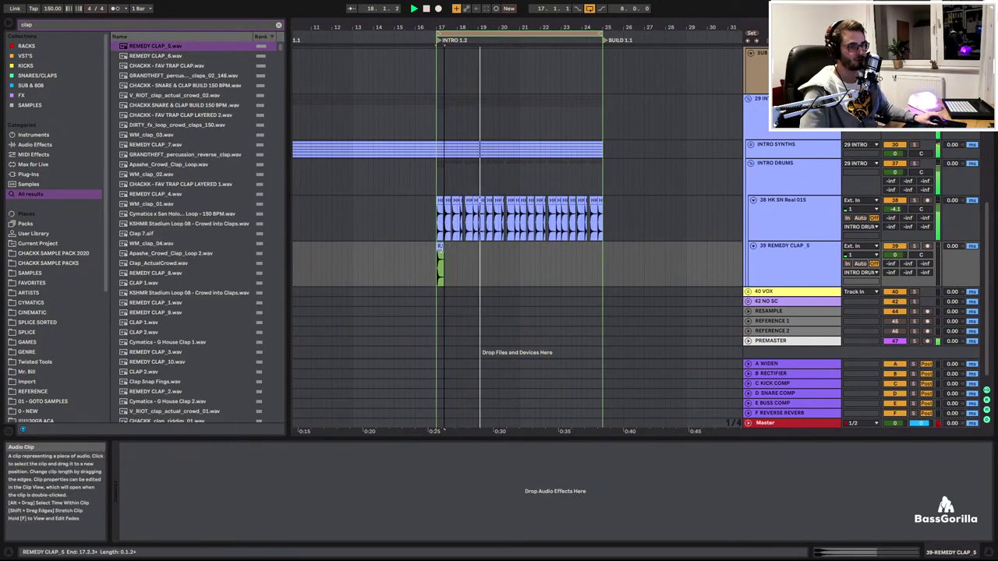
Trim the REMEDY CLAP_5 clip to one beat and repeat it on every beat through the first half of INTRO 1.2
{"action": "scroll", "coordinate": [442, 256], "scroll_direction": "up", "scroll_amount": 5}
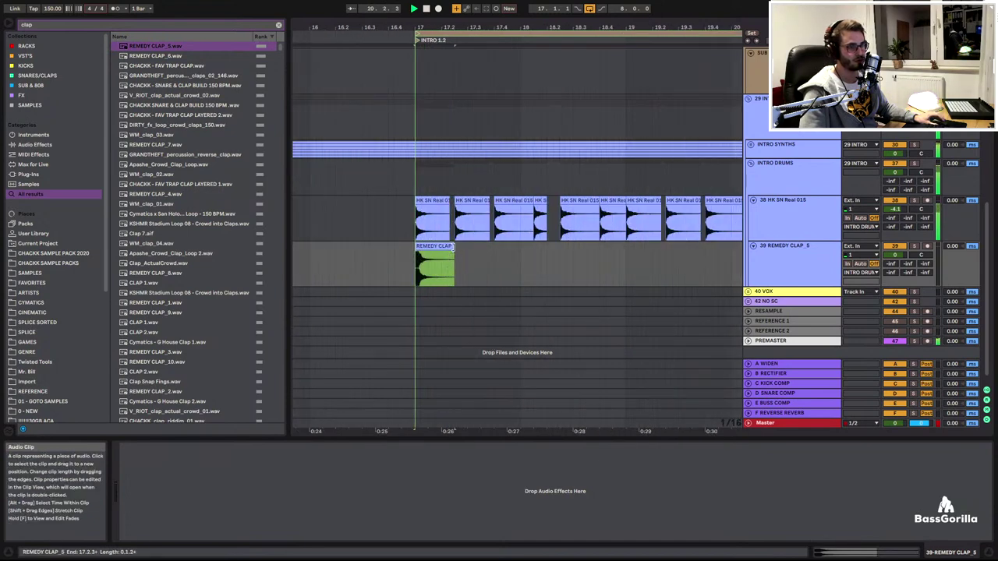
{"action": "key", "text": "ctrl+d"}
{"action": "key", "text": "ctrl+d"}
{"action": "key", "text": "ctrl+d"}
{"action": "key", "text": "ctrl+d"}
{"action": "key", "text": "ctrl+d"}
{"action": "key", "text": "ctrl+d"}
{"action": "key", "text": "ctrl+d"}
{"action": "key", "text": "ctrl+d"}
{"action": "key", "text": "ctrl+d"}
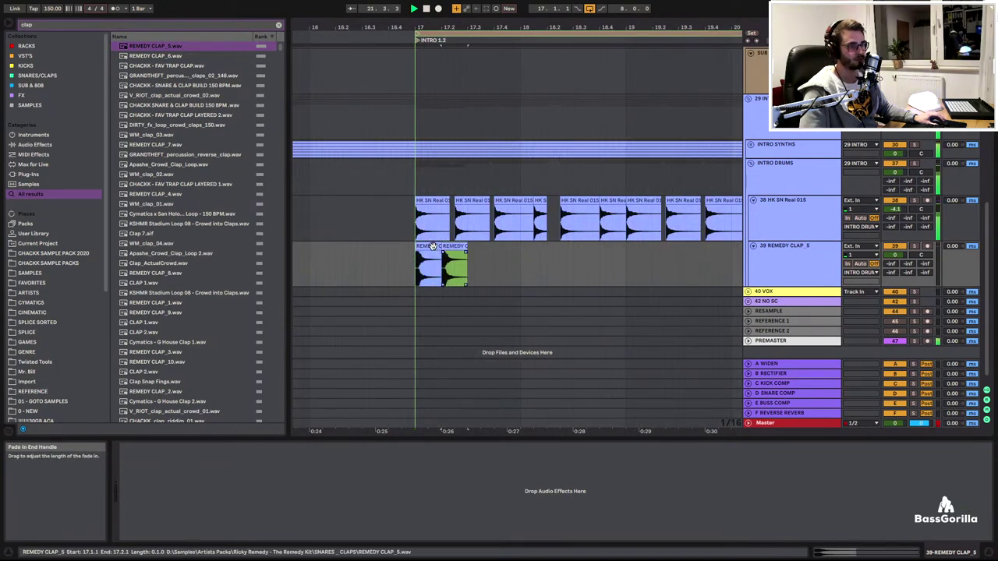
Continue the REMEDY CLAP_5 repeats to the end of INTRO 1.2 and set its track to -6.1 dB, panned 20L
{"action": "left_click_drag", "start_coordinate": [514, 26], "coordinate": [514, 14]}
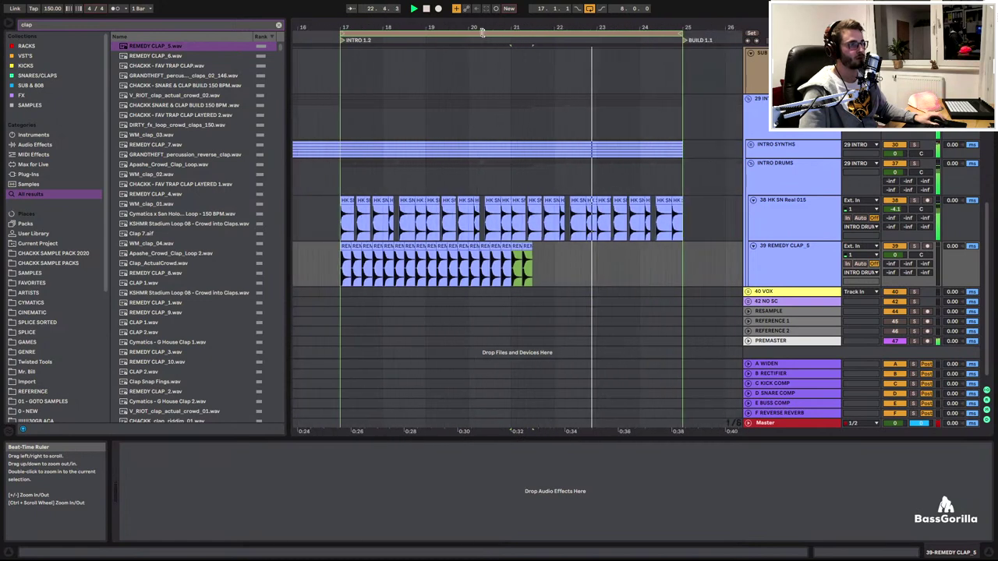
{"action": "key", "text": "ctrl+d"}
{"action": "key", "text": "ctrl+d"}
{"action": "key", "text": "ctrl+d"}
{"action": "key", "text": "ctrl+d"}
{"action": "key", "text": "ctrl+d"}
{"action": "key", "text": "ctrl+d"}
{"action": "key", "text": "ctrl+d"}
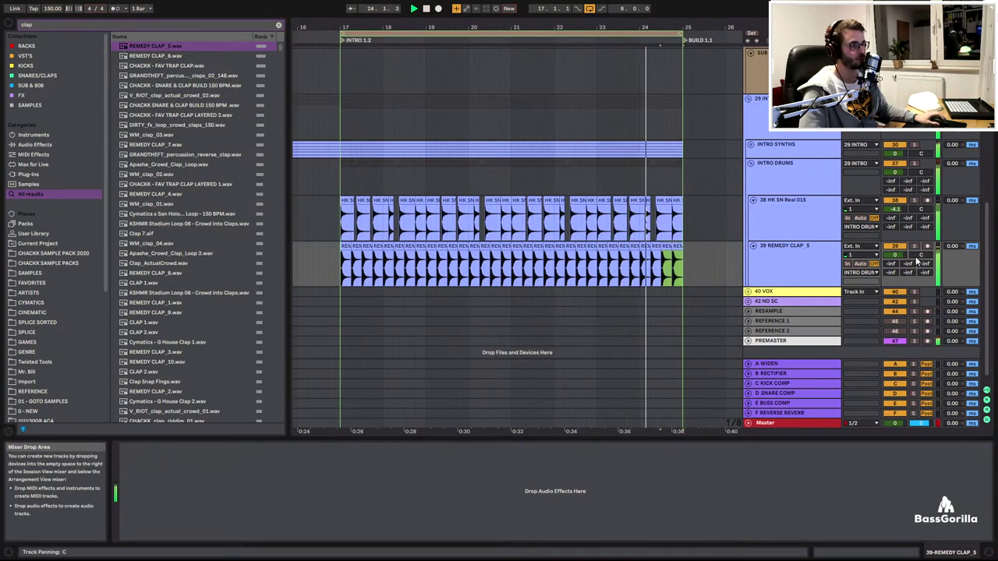
{"action": "left_click_drag", "start_coordinate": [895, 256], "coordinate": [920, 269]}
{"action": "left_click", "coordinate": [793, 269]}
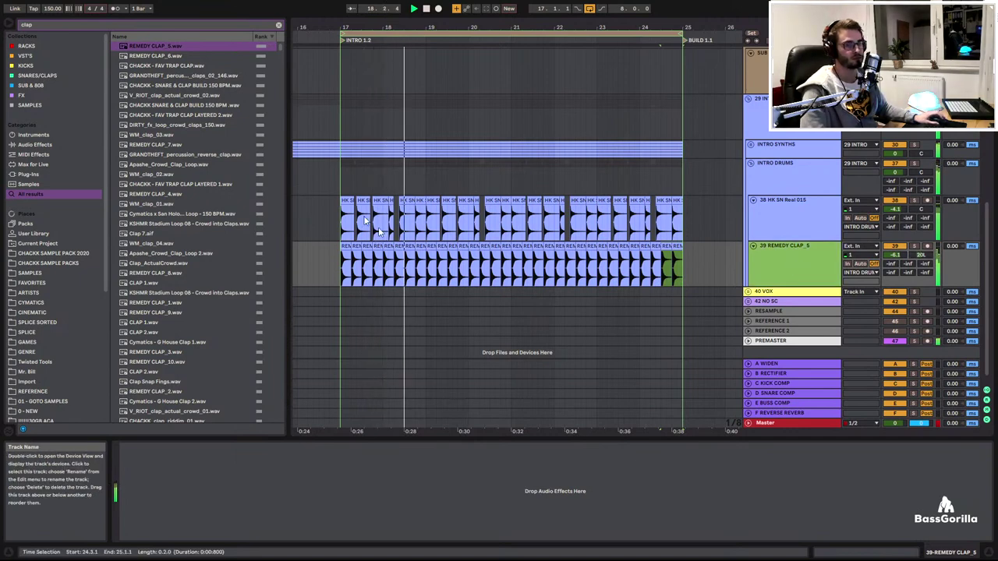
Preview REMEDY CLAP_6.wav, place it at bar 17 on a new track below REMEDY CLAP_5, and duplicate it along the section
{"action": "double_click", "coordinate": [152, 55]}
{"action": "left_click_drag", "start_coordinate": [143, 60], "coordinate": [351, 294]}
{"action": "key", "text": "ctrl+d"}
{"action": "left_click", "coordinate": [351, 293], "text": "shift"}
{"action": "key", "text": "ctrl+d"}
{"action": "key", "text": "ctrl+d"}
{"action": "key", "text": "ctrl+d"}
Trim the first REMEDY CLAP_6 clip to one beat and duplicate it again so the claps land on the beats
{"action": "scroll", "coordinate": [350, 295], "scroll_direction": "up", "scroll_amount": 5}
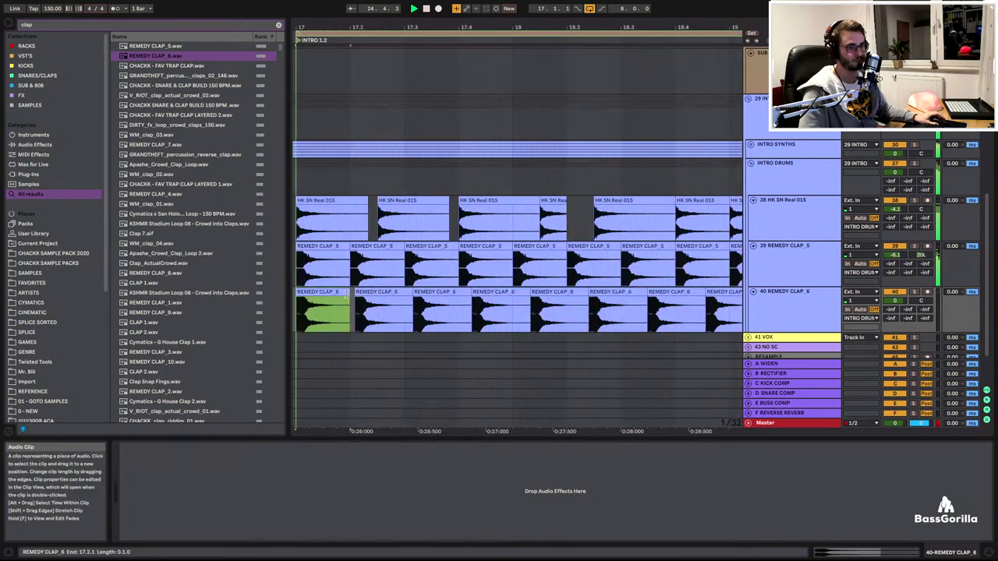
{"action": "key", "text": "ctrl+d"}
{"action": "left_click", "coordinate": [341, 293], "text": "shift"}
{"action": "key", "text": "ctrl+d"}
{"action": "key", "text": "ctrl+d"}
{"action": "key", "text": "ctrl+d"}
{"action": "key", "text": "ctrl+d"}
{"action": "key", "text": "ctrl+d"}
{"action": "key", "text": "ctrl+d"}
{"action": "key", "text": "ctrl+d"}
{"action": "key", "text": "ctrl+d"}
{"action": "key", "text": "ctrl+d"}
Extend the REMEDY CLAP_6 repeats to the end of INTRO 1.2 and set its track to -6.7 dB, panned 19R
{"action": "left_click_drag", "start_coordinate": [550, 28], "coordinate": [553, 3]}
{"action": "key", "text": "ctrl+d"}
{"action": "key", "text": "ctrl+d"}
{"action": "key", "text": "ctrl+d"}
{"action": "key", "text": "ctrl+d"}
{"action": "key", "text": "ctrl+d"}
{"action": "key", "text": "ctrl+d"}
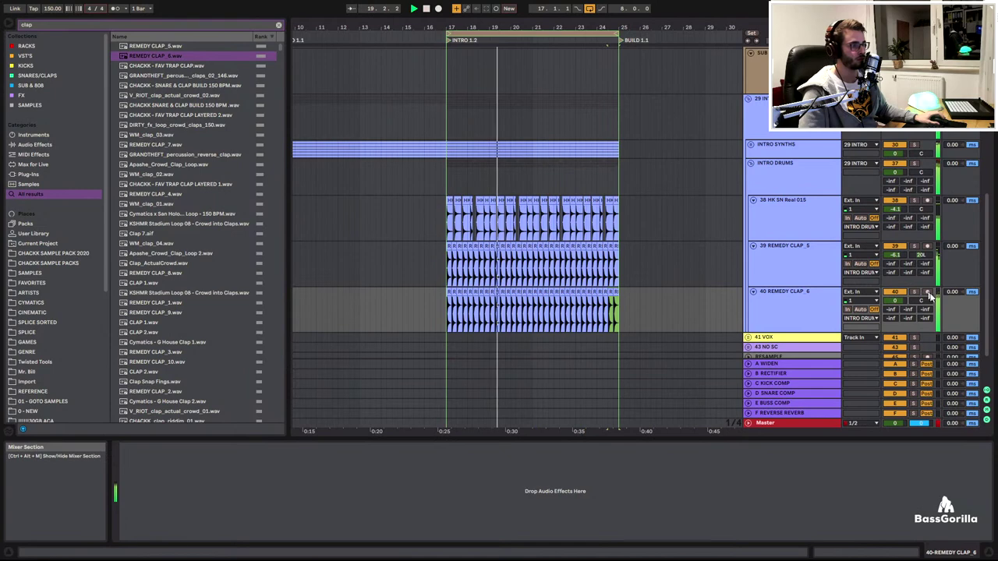
{"action": "left_click_drag", "start_coordinate": [920, 302], "coordinate": [897, 314]}
{"action": "left_click", "coordinate": [834, 315]}
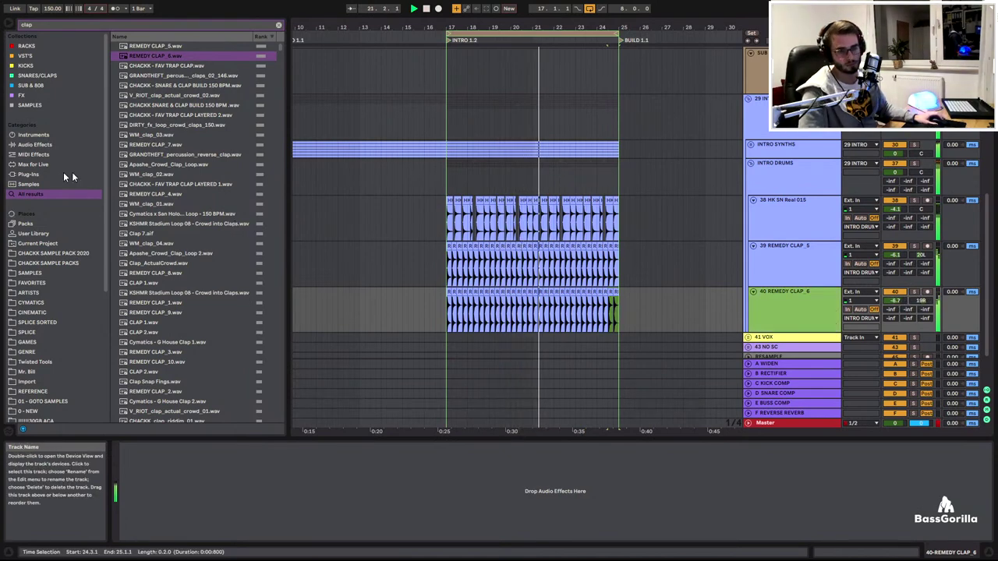
Insert a new audio track, search for crowd clap samples, and place DIRTY_fx_loop_crowd_claps_150.wav at bar 17 on it
{"action": "key", "text": "ctrl+t"}
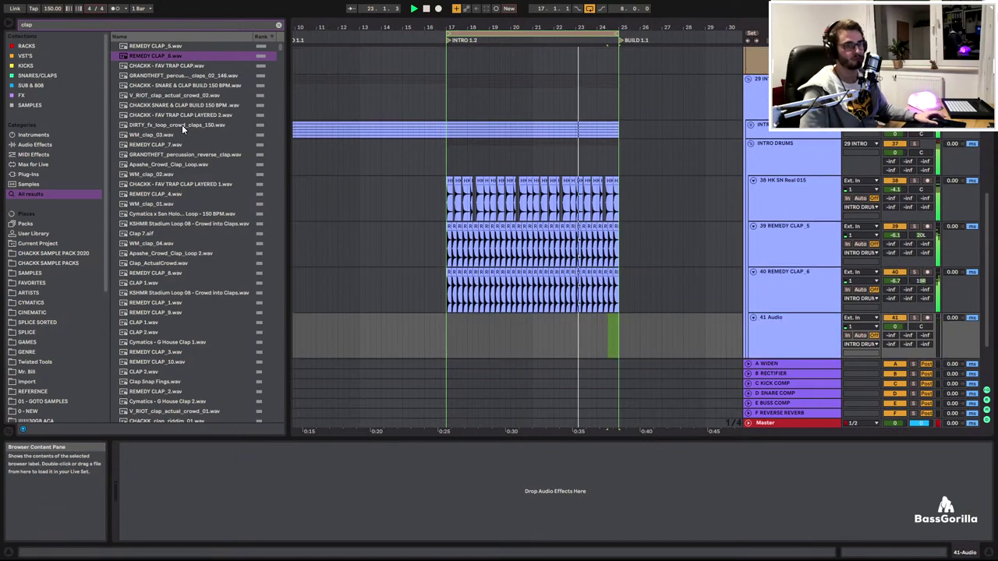
{"action": "key", "text": "ctrl+f"}
{"action": "type", "text": "crowd clap"}
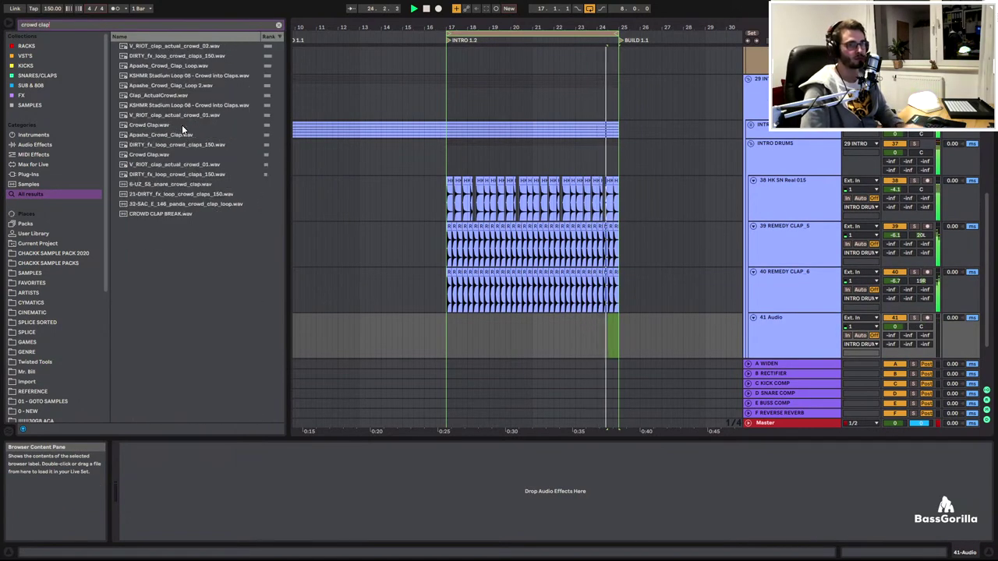
{"action": "left_click", "coordinate": [152, 56]}
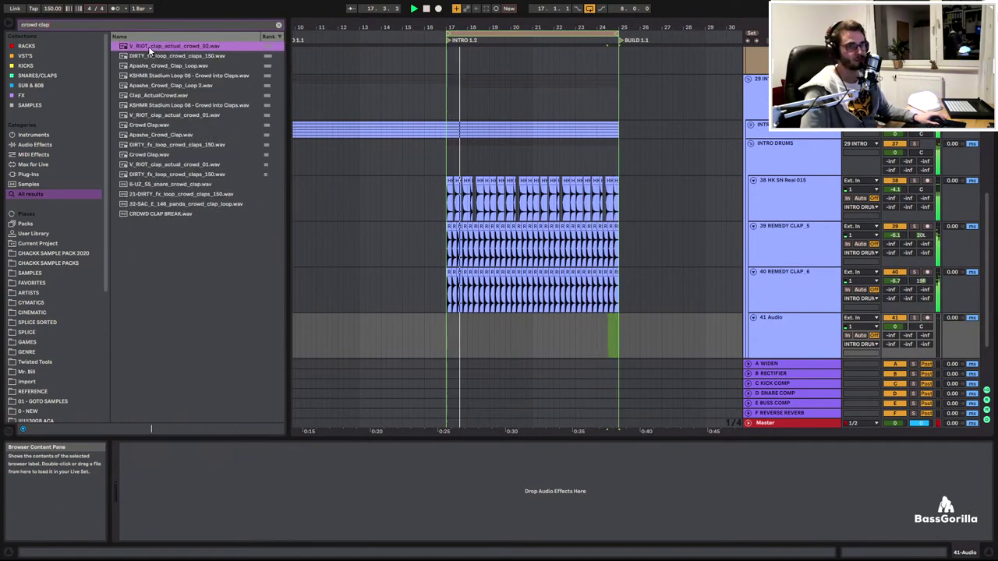
{"action": "left_click_drag", "start_coordinate": [137, 54], "coordinate": [445, 337]}
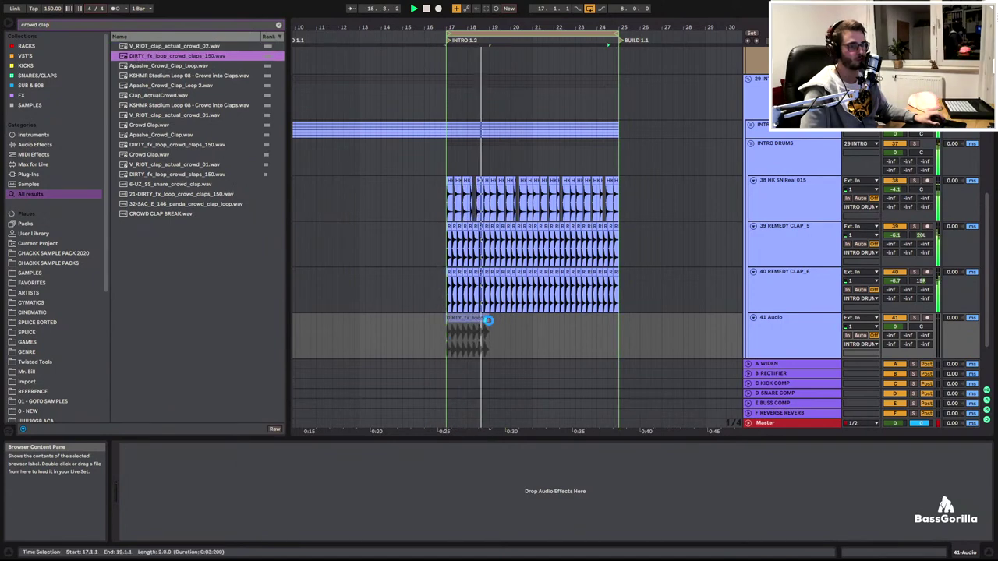
Duplicate the crowd clap loop to the end of INTRO 1.2 and lower its track volume to -11.4 dB
{"action": "key", "text": "ctrl+d"}
{"action": "key", "text": "ctrl+d"}
{"action": "key", "text": "ctrl+d"}
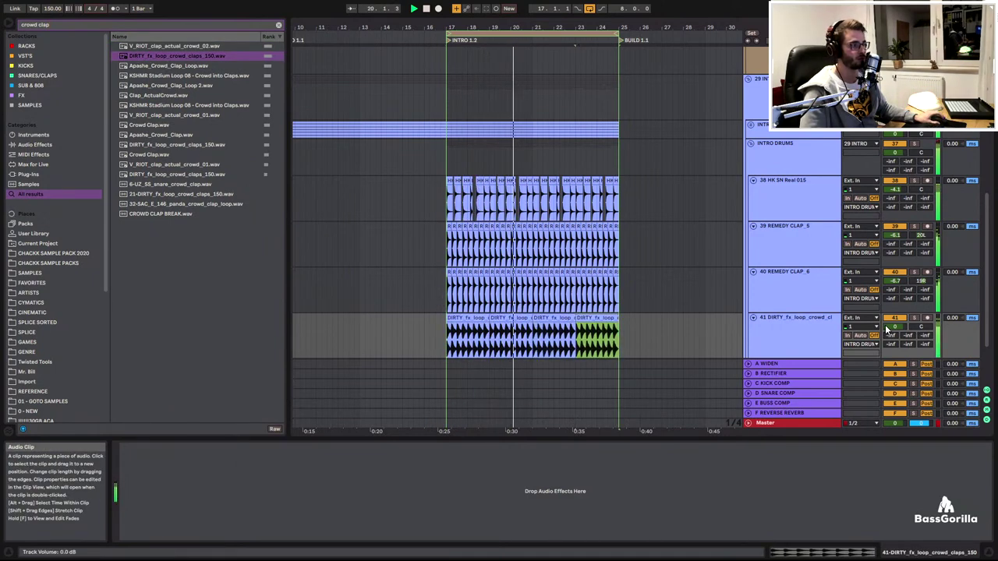
{"action": "mouse_move", "coordinate": [887, 328]}
{"action": "left_mouse_down"}
{"action": "mouse_move", "coordinate": [887, 347]}
{"action": "mouse_move", "coordinate": [892, 337]}
{"action": "left_mouse_up"}
{"action": "left_click", "coordinate": [474, 319]}
{"action": "left_click", "coordinate": [609, 319], "text": "shift"}
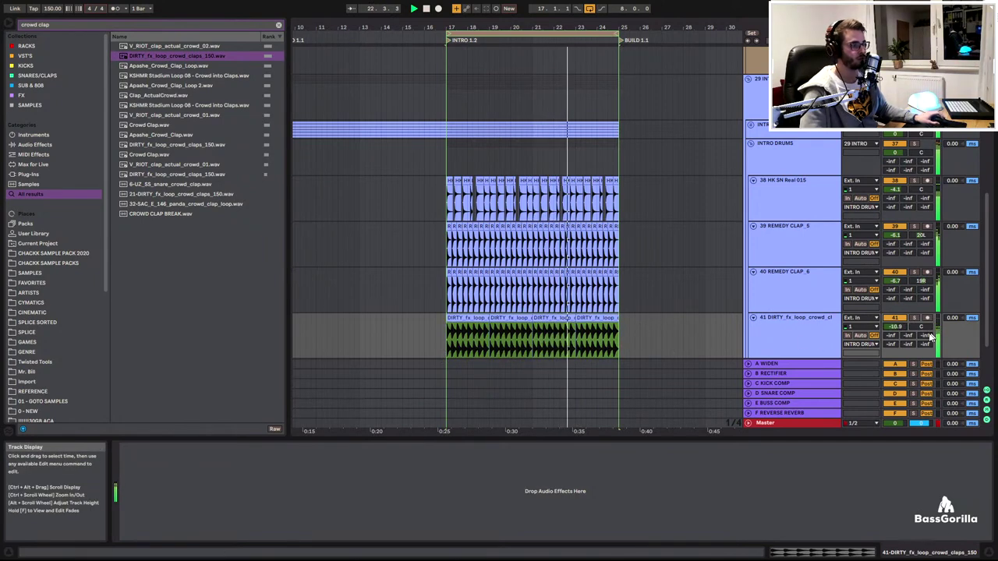
{"action": "left_click", "coordinate": [796, 261]}
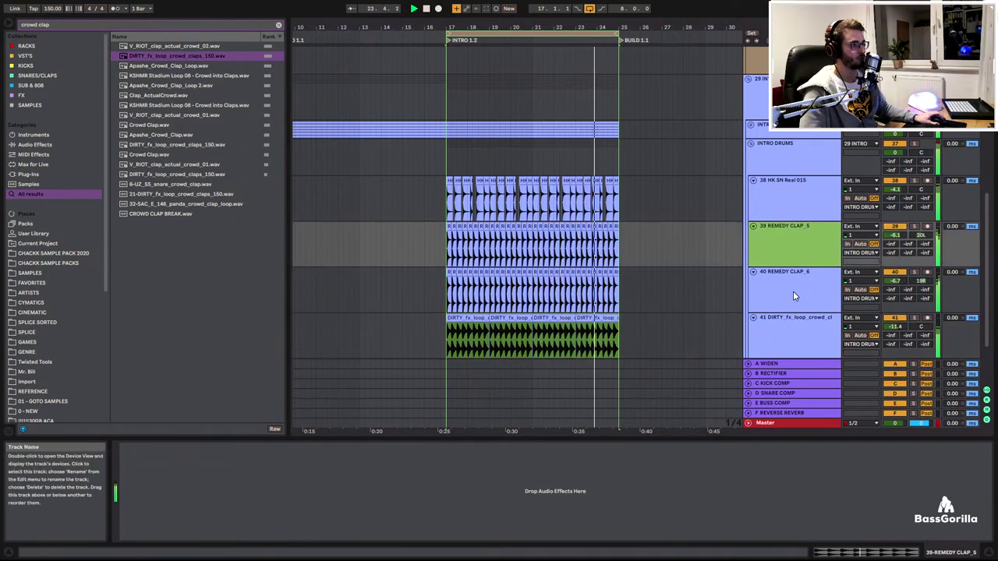
Lower the volumes of the two REMEDY CLAP tracks and the crowd clap track together to -8.4, -9.0 and -13.7 dB
{"action": "left_click", "coordinate": [793, 335], "text": "shift"}
{"action": "left_click_drag", "start_coordinate": [894, 235], "coordinate": [894, 250]}
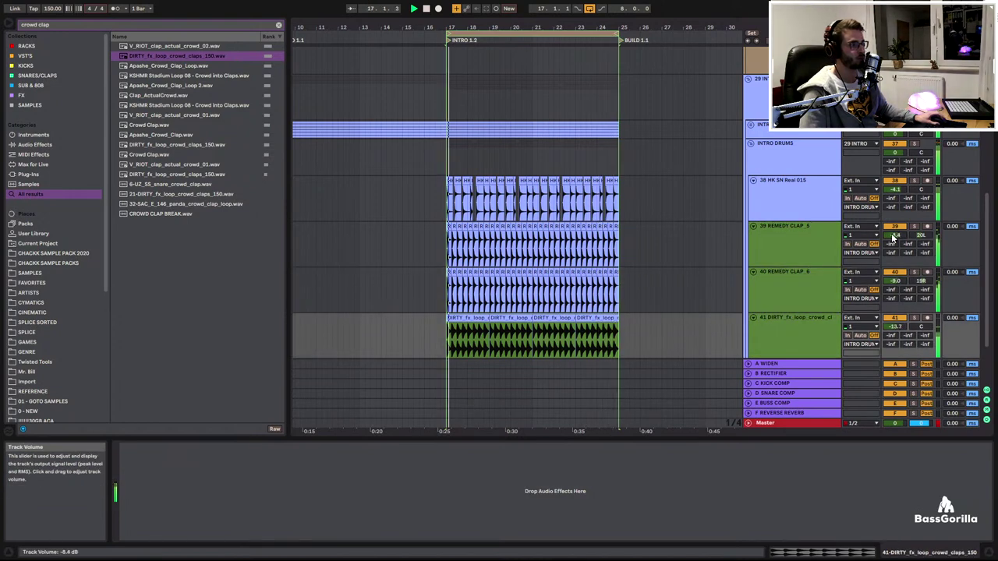
Find CHACKK - DRUM BUILD 150 BPM.wav, place it at bar 17 on a new audio track below the crowd claps, and play it
{"action": "scroll", "coordinate": [685, 200], "scroll_direction": "up", "scroll_amount": 2}
{"action": "scroll", "coordinate": [800, 285], "scroll_direction": "down", "scroll_amount": 4}
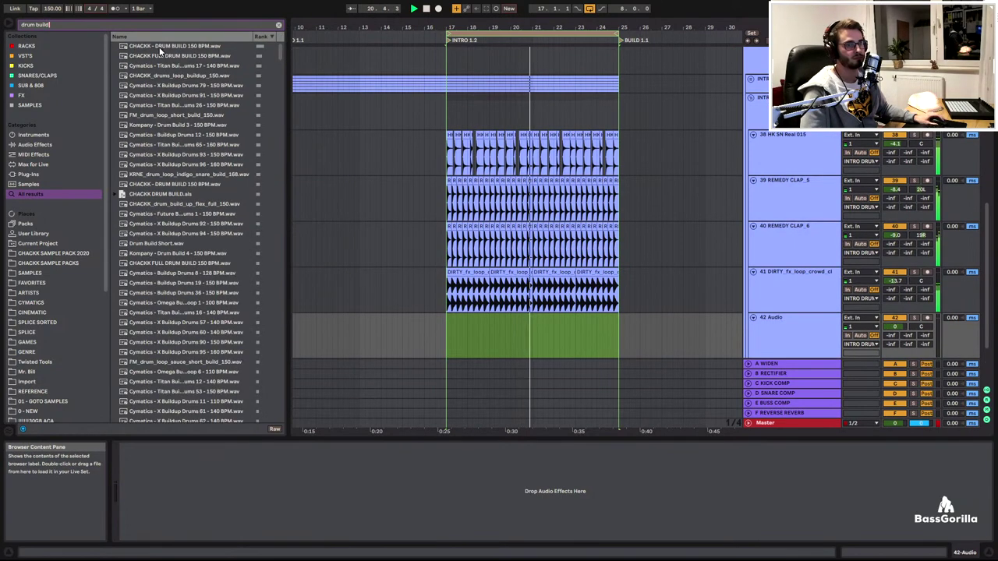
{"action": "left_click_drag", "start_coordinate": [160, 49], "coordinate": [445, 342]}
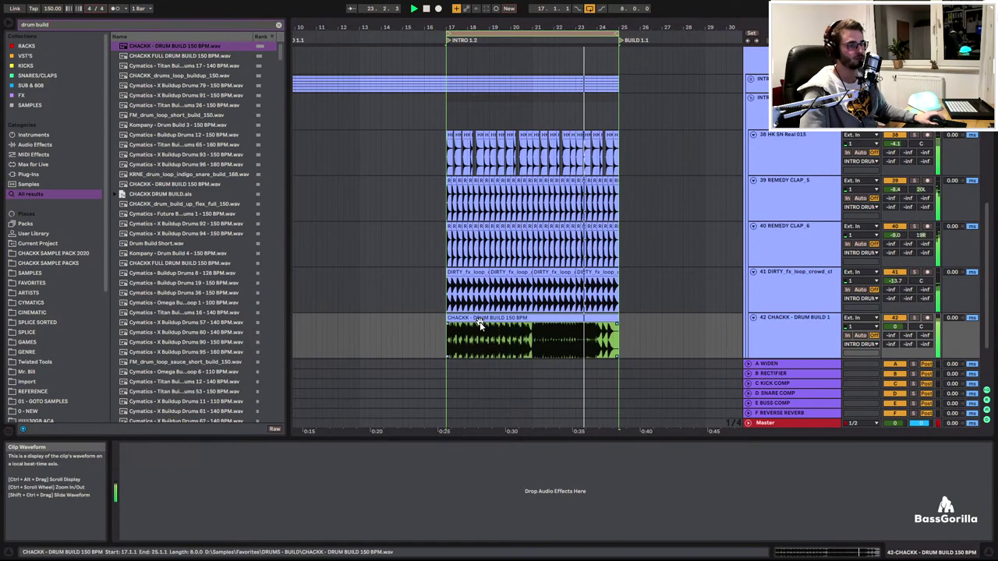
{"action": "left_click", "coordinate": [448, 342]}
{"action": "key", "text": "space"}
{"action": "key", "text": "space"}
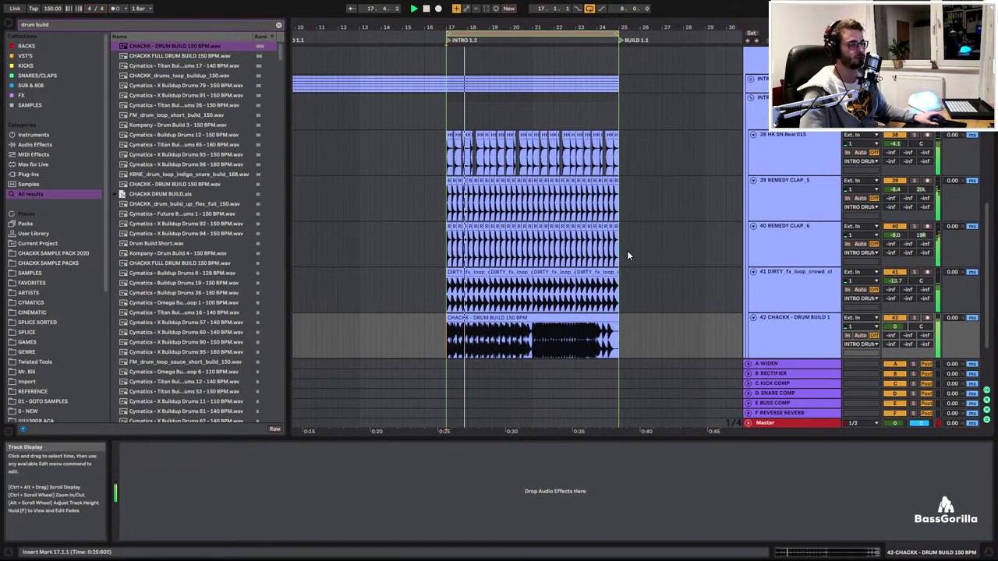
Move the drum build clip to the BUILD 1.1 section so that it starts at bar 25
{"action": "scroll", "coordinate": [626, 250], "scroll_direction": "up", "scroll_amount": 3}
{"action": "scroll", "coordinate": [593, 221], "scroll_direction": "down", "scroll_amount": 3}
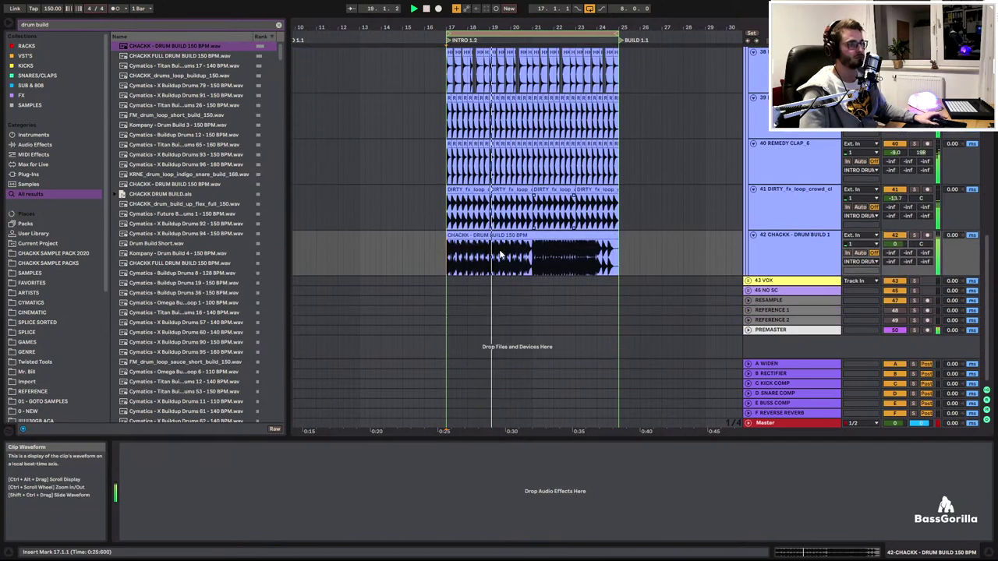
{"action": "scroll", "coordinate": [468, 242], "scroll_direction": "right", "scroll_amount": 4}
{"action": "left_click", "coordinate": [407, 235]}
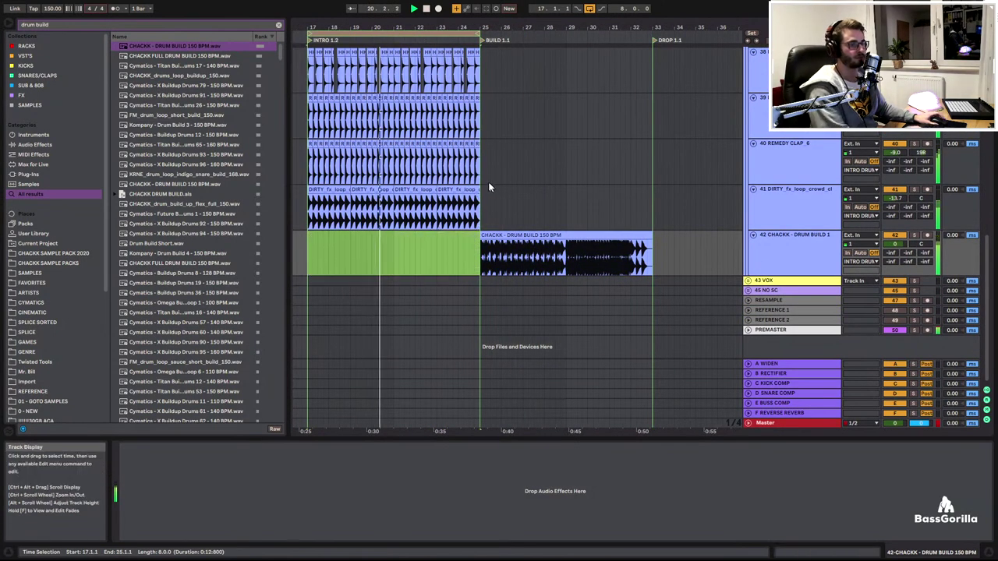
{"action": "scroll", "coordinate": [485, 195], "scroll_direction": "up", "scroll_amount": 3}
{"action": "key", "text": "Delete"}
Duplicate the intro snare, REMEDY CLAP and crowd clap clips from bars 17–25 into the build section
{"action": "left_click", "coordinate": [447, 240]}
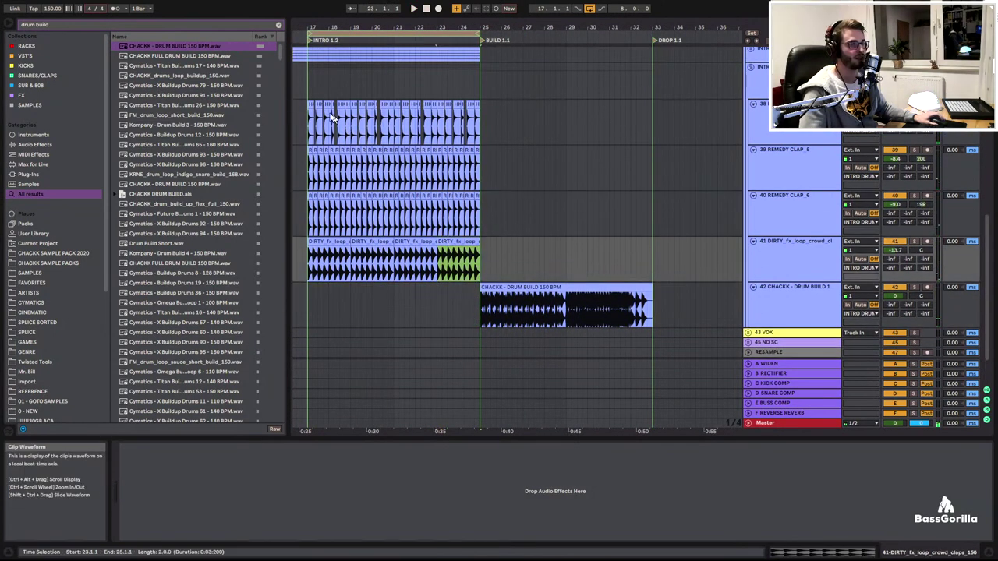
{"action": "left_click", "coordinate": [312, 104], "text": "shift"}
{"action": "key", "text": "ctrl+d"}
Unfold INTRO SYNTHS and copy bars 17–19 of its two BLANK tracks and the Omnisphere track to bar 25
{"action": "scroll", "coordinate": [624, 164], "scroll_direction": "up", "scroll_amount": 6}
{"action": "left_click", "coordinate": [751, 173]}
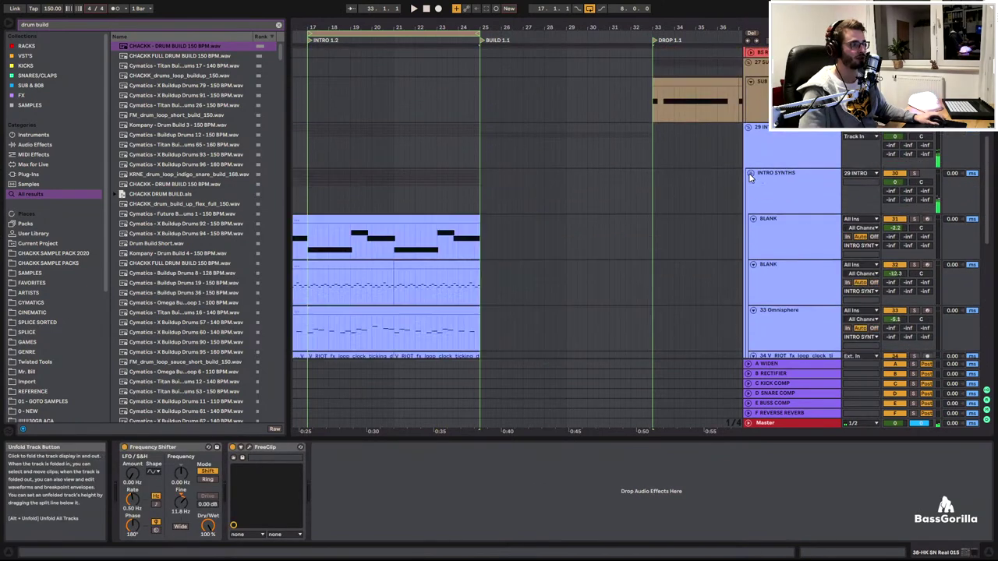
{"action": "scroll", "coordinate": [436, 113], "scroll_direction": "down", "scroll_amount": 3}
{"action": "left_click", "coordinate": [314, 183]}
{"action": "left_click_drag", "start_coordinate": [314, 184], "coordinate": [355, 224]}
{"action": "key", "text": "ctrl+c"}
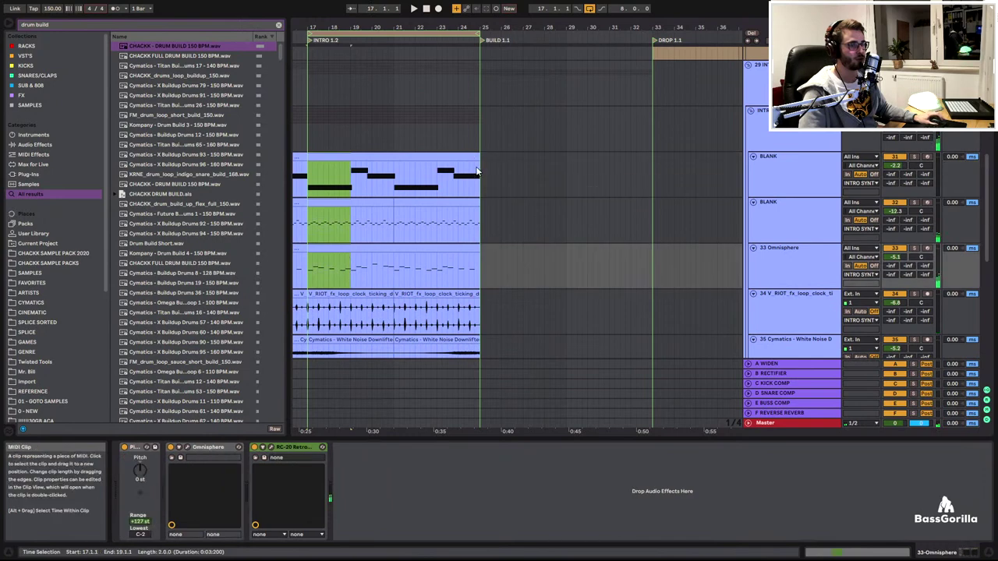
{"action": "left_click", "coordinate": [491, 175]}
{"action": "key", "text": "ctrl+v"}
Extend the copied clip on the first BLANK track to bar 32 and stretch its D#0 note over the whole clip with Legato
{"action": "left_click_drag", "start_coordinate": [502, 157], "coordinate": [621, 161]}
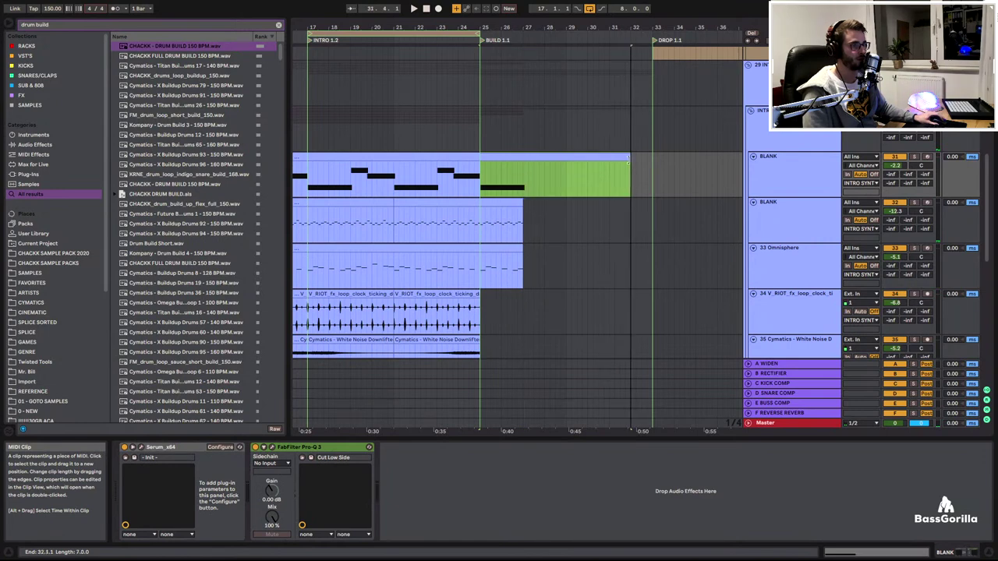
{"action": "double_click", "coordinate": [618, 157]}
{"action": "left_click", "coordinate": [524, 467]}
{"action": "key", "text": "ctrl+a"}
{"action": "left_click", "coordinate": [175, 397]}
{"action": "scroll", "coordinate": [455, 187], "scroll_direction": "down", "scroll_amount": 1}
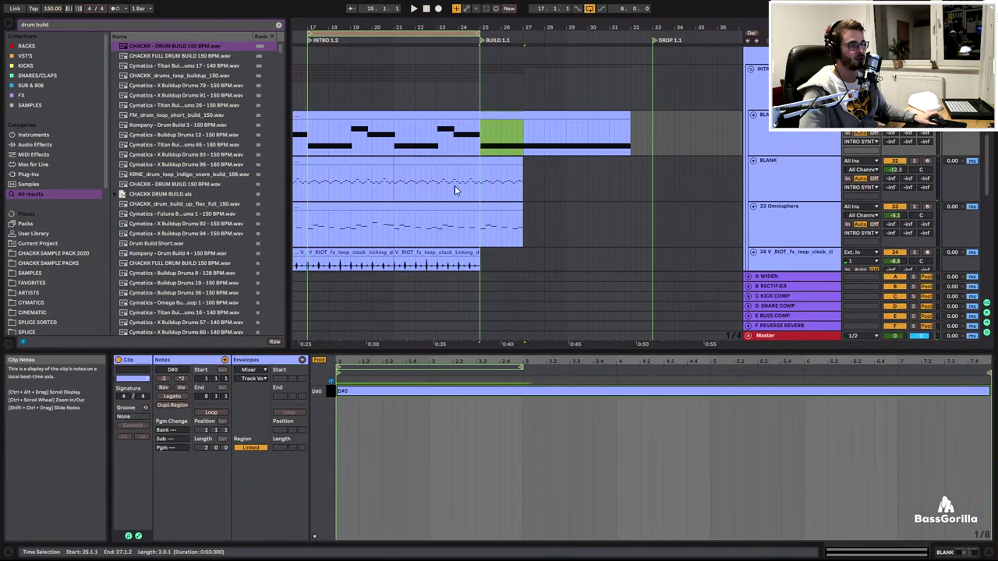
Duplicate the two-bar clip on the second BLANK track across the build and trim its end to bar 32
{"action": "left_click", "coordinate": [516, 162]}
{"action": "key", "text": "ctrl+d"}
{"action": "key", "text": "ctrl+d"}
{"action": "key", "text": "ctrl+d"}
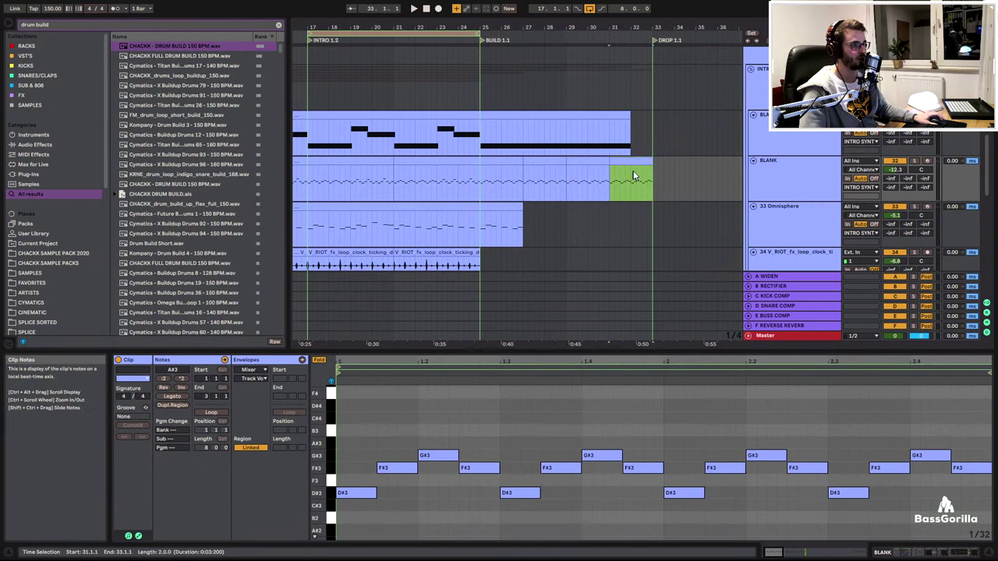
{"action": "left_click_drag", "start_coordinate": [650, 163], "coordinate": [628, 165]}
Duplicate the two-bar Omnisphere clip twice across the build section
{"action": "left_click", "coordinate": [500, 209]}
{"action": "key", "text": "ctrl+d"}
{"action": "key", "text": "ctrl+d"}
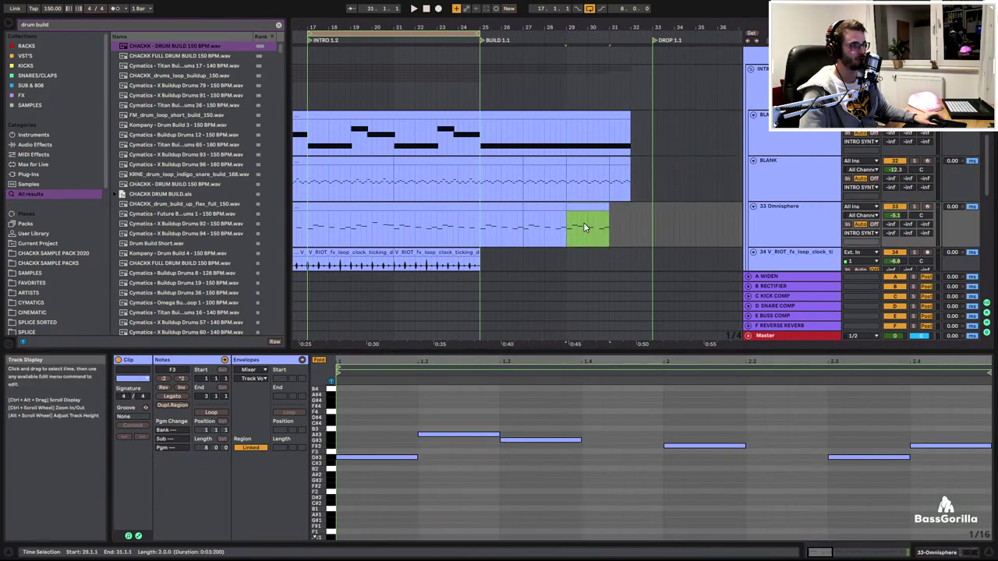
Repeat the first half bar of the Omnisphere clip at bar 25 through the build up to bar 32
{"action": "left_click_drag", "start_coordinate": [494, 224], "coordinate": [482, 212]}
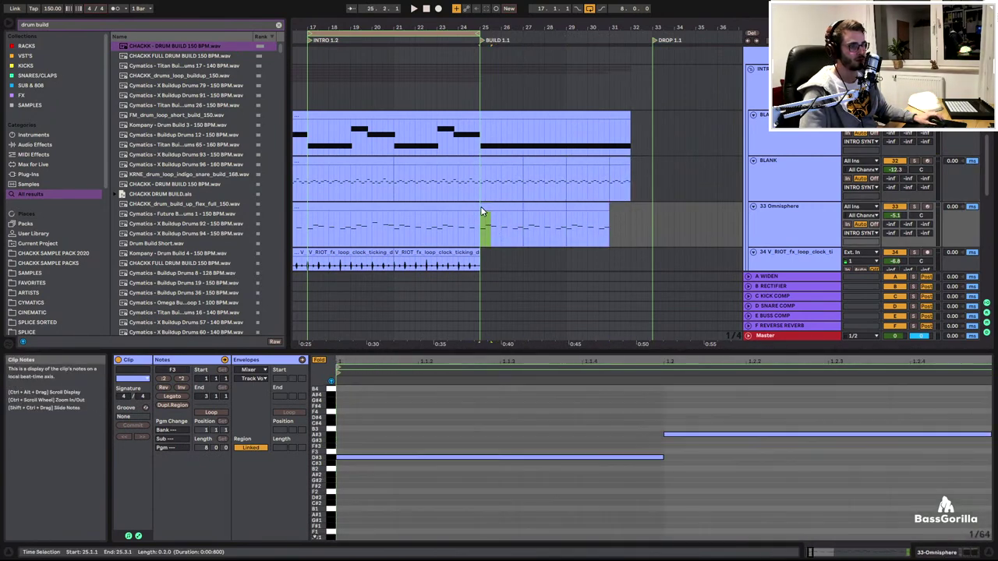
{"action": "key", "text": "ctrl+d"}
{"action": "key", "text": "ctrl+d"}
{"action": "key", "text": "ctrl+d"}
{"action": "key", "text": "ctrl+d"}
{"action": "key", "text": "ctrl+d"}
{"action": "key", "text": "ctrl+d"}
{"action": "key", "text": "ctrl+d"}
{"action": "key", "text": "ctrl+d"}
{"action": "key", "text": "ctrl+d"}
{"action": "key", "text": "ctrl+d"}
{"action": "key", "text": "ctrl+d"}
{"action": "key", "text": "ctrl+d"}
{"action": "key", "text": "ctrl+d"}
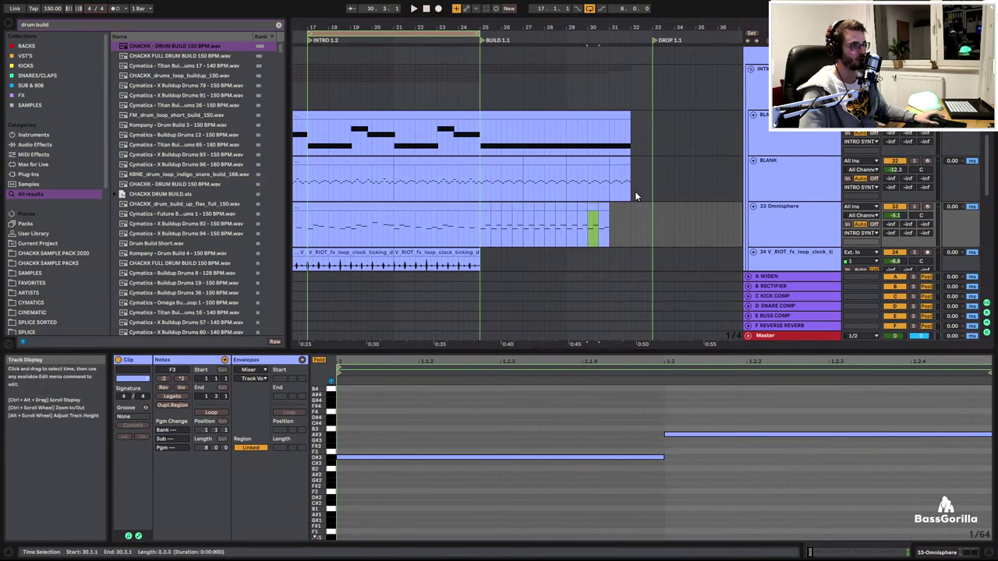
Repeat the first half bar of the second BLANK track's build clip from bar 25 up to bar 32
{"action": "left_click", "coordinate": [475, 180]}
{"action": "mouse_move", "coordinate": [479, 184]}
{"action": "left_mouse_down"}
{"action": "mouse_move", "coordinate": [484, 158]}
{"action": "mouse_move", "coordinate": [492, 183]}
{"action": "left_mouse_up"}
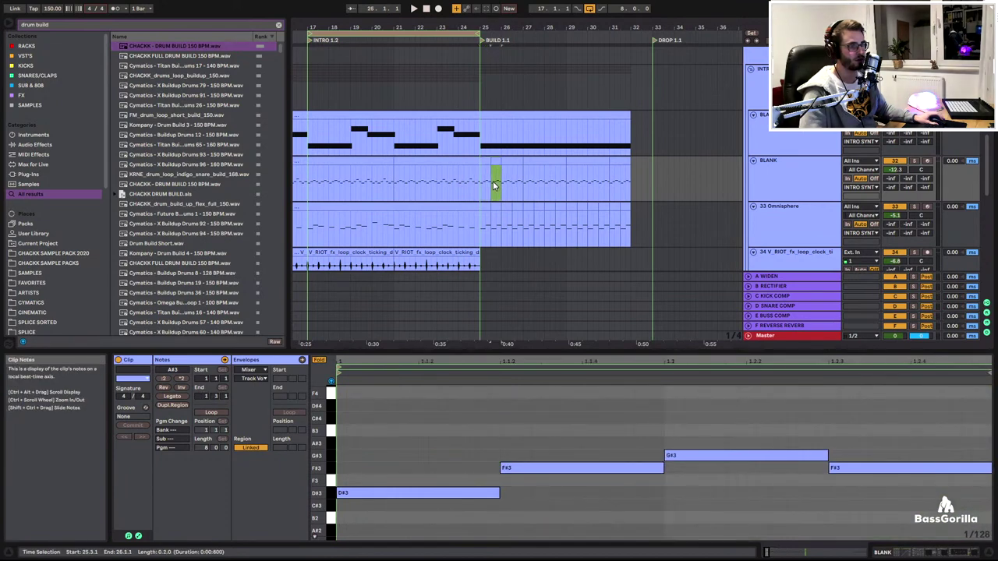
{"action": "key", "text": "ctrl+d"}
{"action": "key", "text": "ctrl+d"}
{"action": "key", "text": "ctrl+d"}
{"action": "key", "text": "ctrl+d"}
{"action": "key", "text": "ctrl+d"}
{"action": "key", "text": "ctrl+d"}
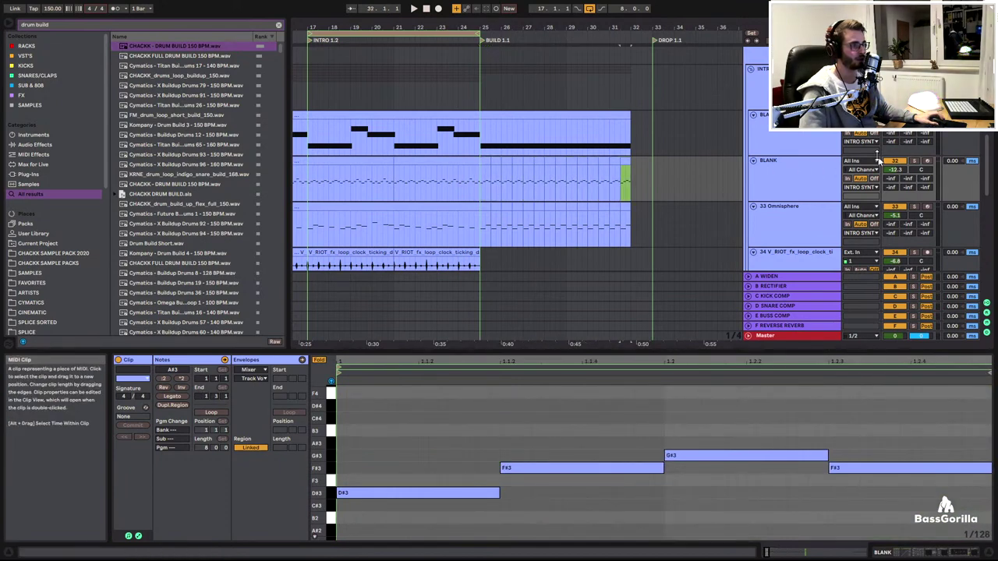
Open Serum on the first BLANK track and set its upward pitch bend range to 24
{"action": "left_click", "coordinate": [789, 140]}
{"action": "left_click", "coordinate": [681, 167]}
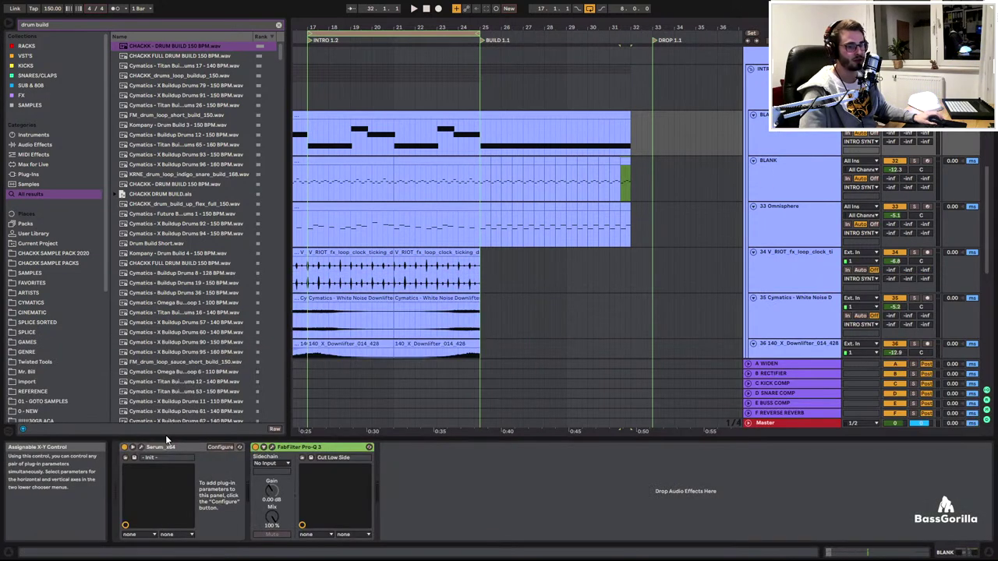
{"action": "left_click", "coordinate": [142, 452]}
{"action": "left_click_drag", "start_coordinate": [353, 480], "coordinate": [367, 376]}
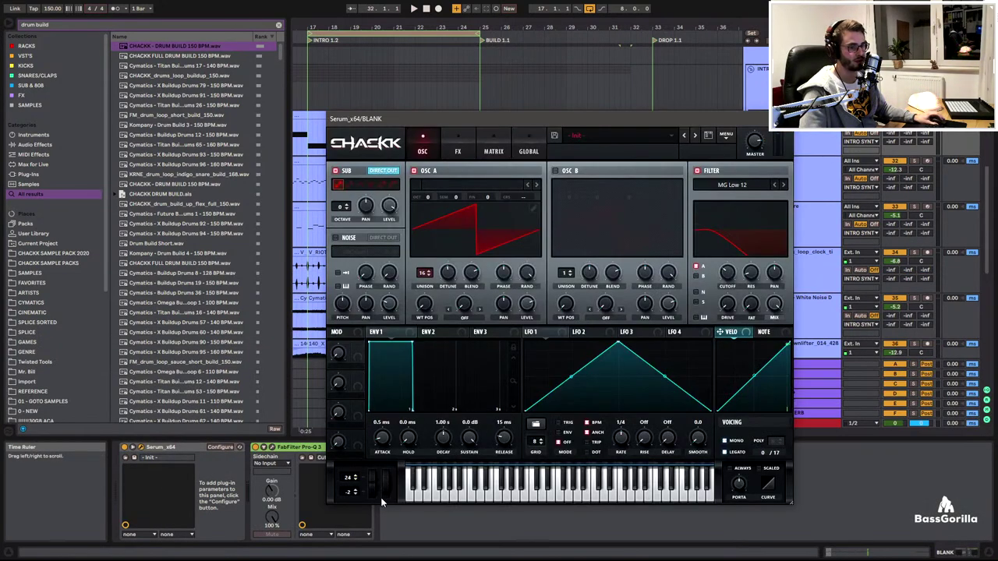
Show automation and draw the first BLANK track's Serum Pitch Bend at 1.00 across the build section
{"action": "left_click", "coordinate": [783, 119]}
{"action": "key", "text": "a"}
{"action": "key", "text": "b"}
{"action": "mouse_move", "coordinate": [478, 123]}
{"action": "left_mouse_down"}
{"action": "mouse_move", "coordinate": [504, 92]}
{"action": "mouse_move", "coordinate": [598, 71]}
{"action": "left_mouse_up"}
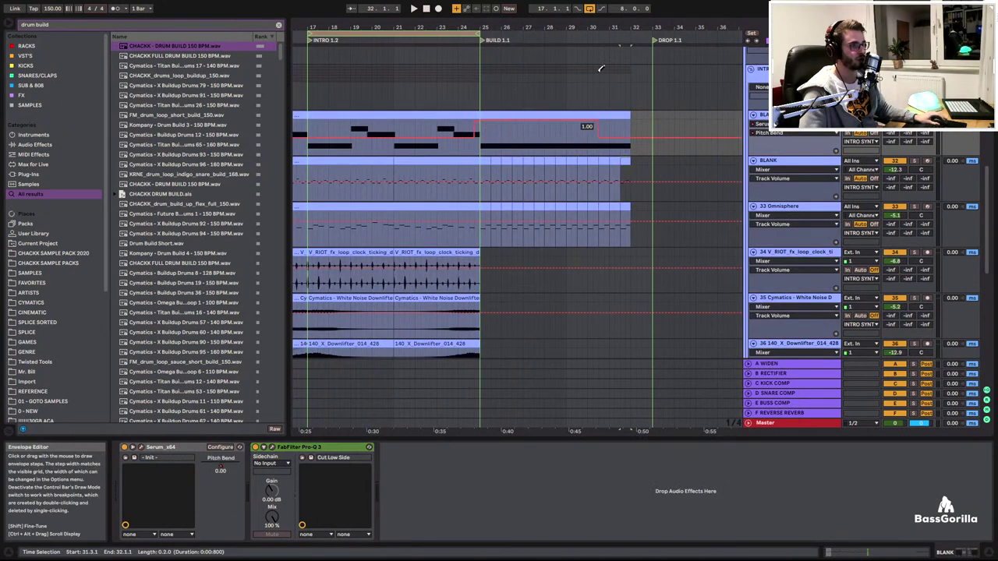
Reshape the Pitch Bend automation into a ramp rising from zero at the start of the build to 1.00 at bar 32
{"action": "right_click", "coordinate": [479, 135]}
{"action": "left_click", "coordinate": [480, 127]}
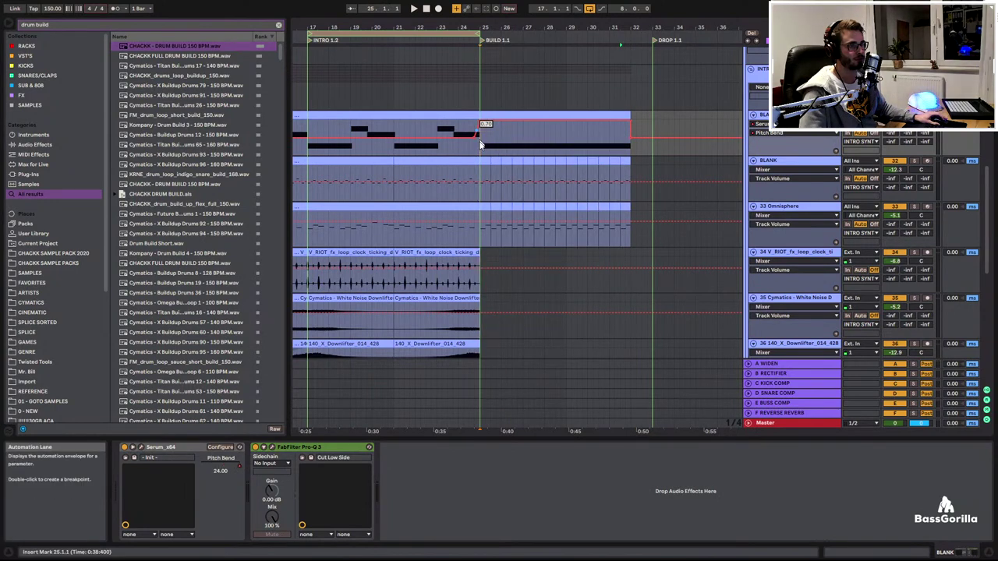
{"action": "left_click_drag", "start_coordinate": [477, 138], "coordinate": [483, 129]}
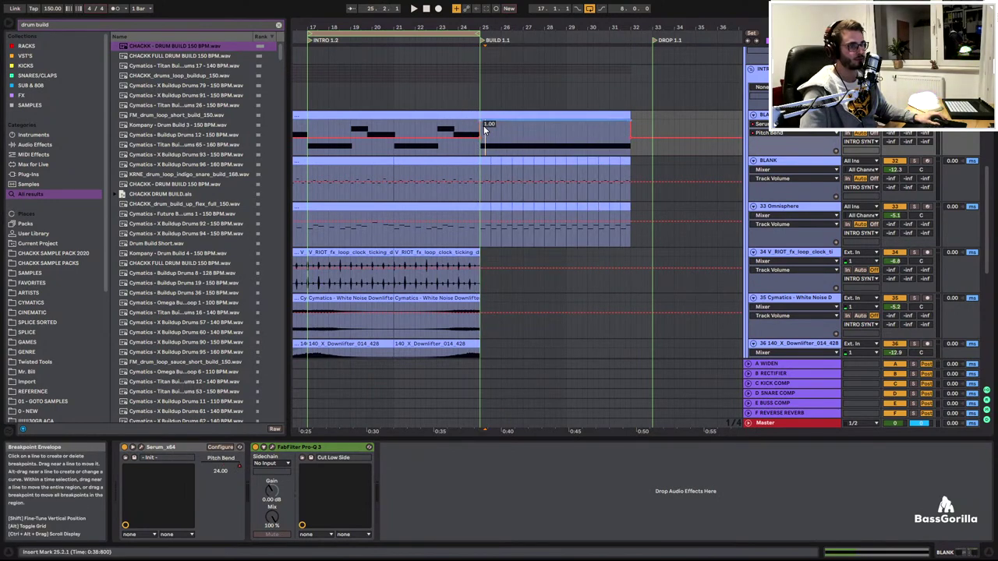
{"action": "left_click", "coordinate": [481, 123]}
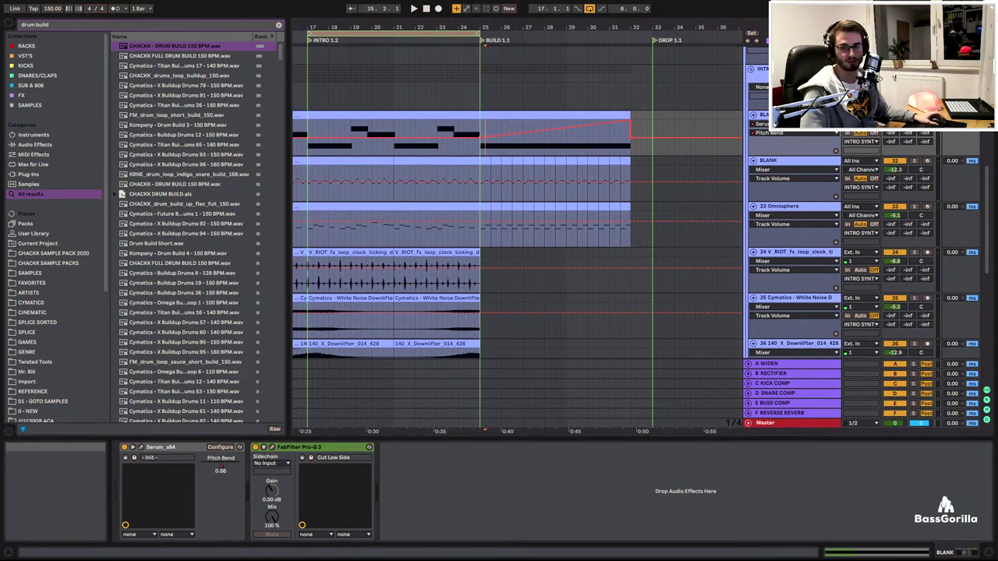
Play back the end of the intro and turn off the arrangement loop so playback can continue into the build
{"action": "left_click", "coordinate": [447, 127]}
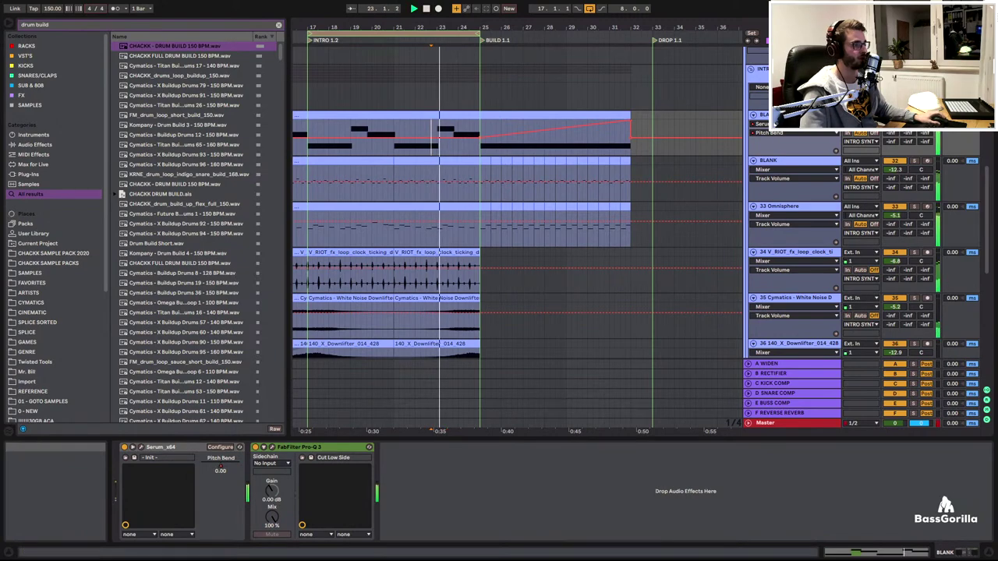
{"action": "scroll", "coordinate": [532, 175], "scroll_direction": "down", "scroll_amount": 2}
{"action": "scroll", "coordinate": [524, 167], "scroll_direction": "down", "scroll_amount": 2}
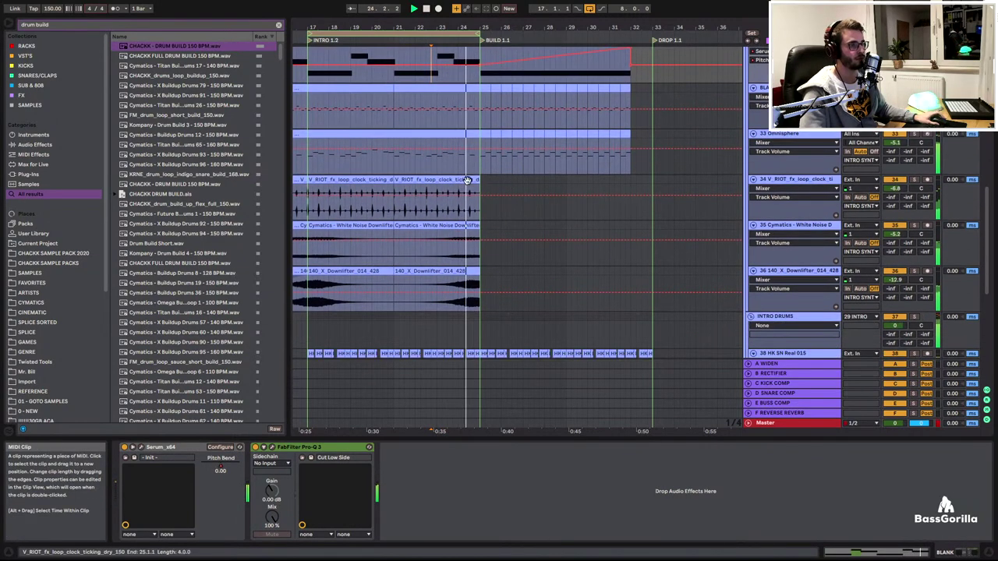
{"action": "scroll", "coordinate": [529, 148], "scroll_direction": "up", "scroll_amount": 4}
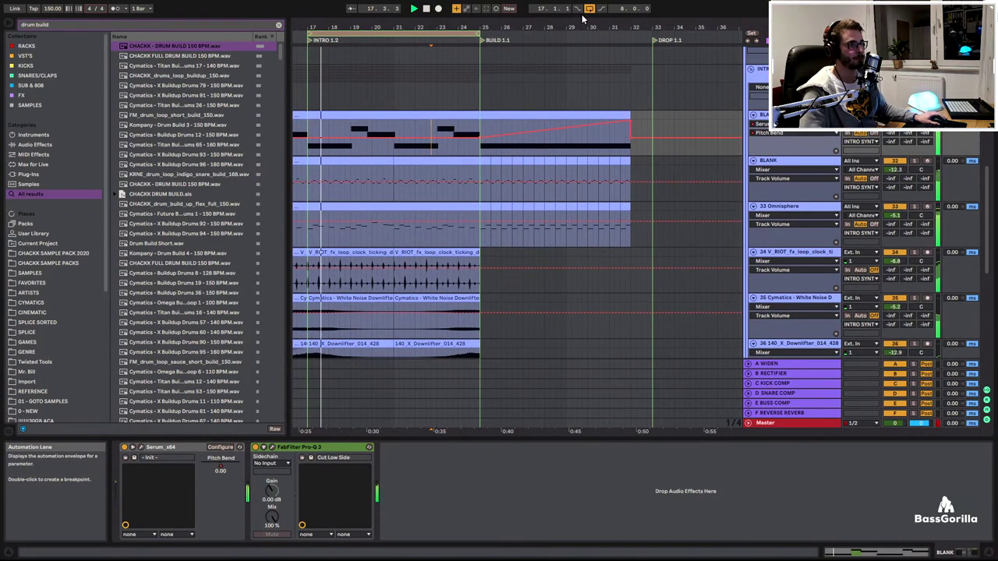
{"action": "scroll", "coordinate": [501, 119], "scroll_direction": "down", "scroll_amount": 2}
{"action": "scroll", "coordinate": [478, 170], "scroll_direction": "up", "scroll_amount": 2}
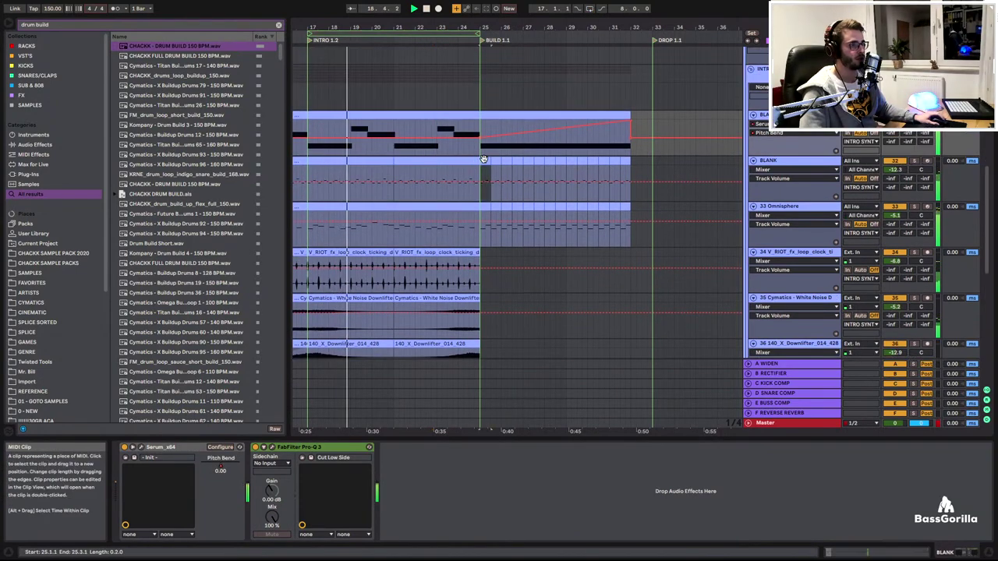
Add a Frequency Shifter to the end of the second BLANK track's device chain and select its Fine parameter for automation
{"action": "left_click", "coordinate": [480, 173]}
{"action": "type", "text": "freq"}
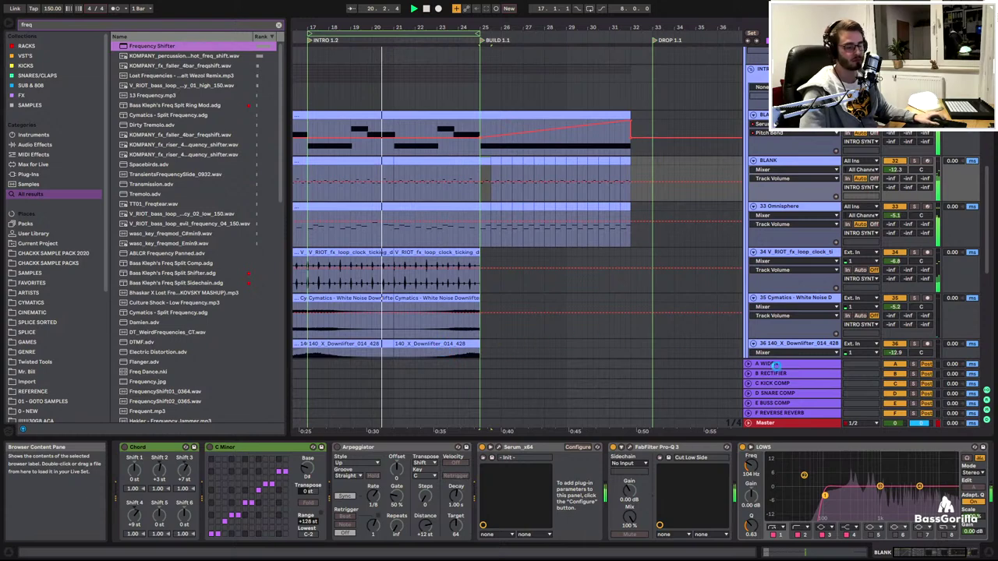
{"action": "left_click", "coordinate": [945, 502]}
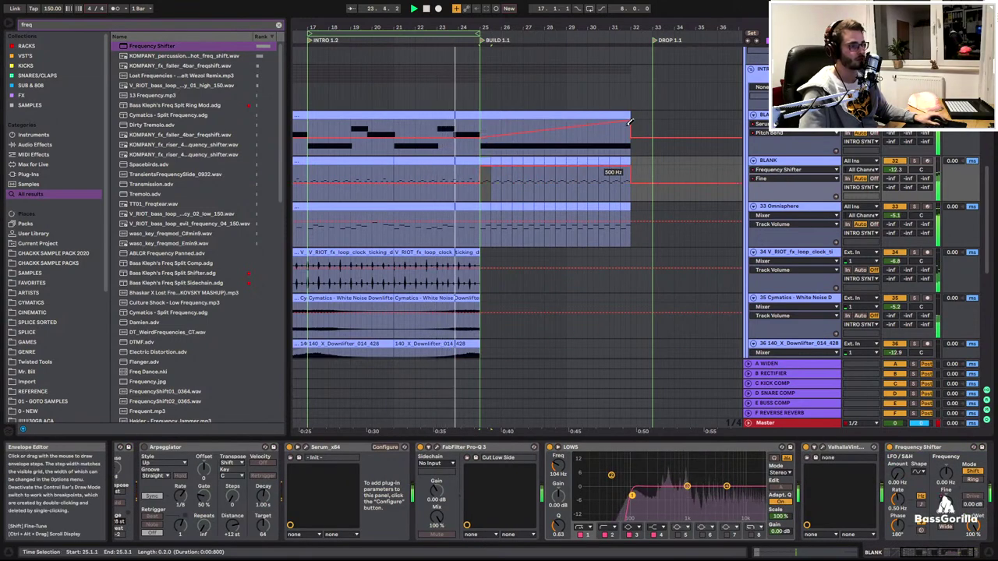
Automate the Frequency Shifter's Fine parameter as a ramp rising to 500 Hz from bar 25 to bar 32
{"action": "left_click_drag", "start_coordinate": [480, 182], "coordinate": [480, 168]}
{"action": "left_click", "coordinate": [481, 167]}
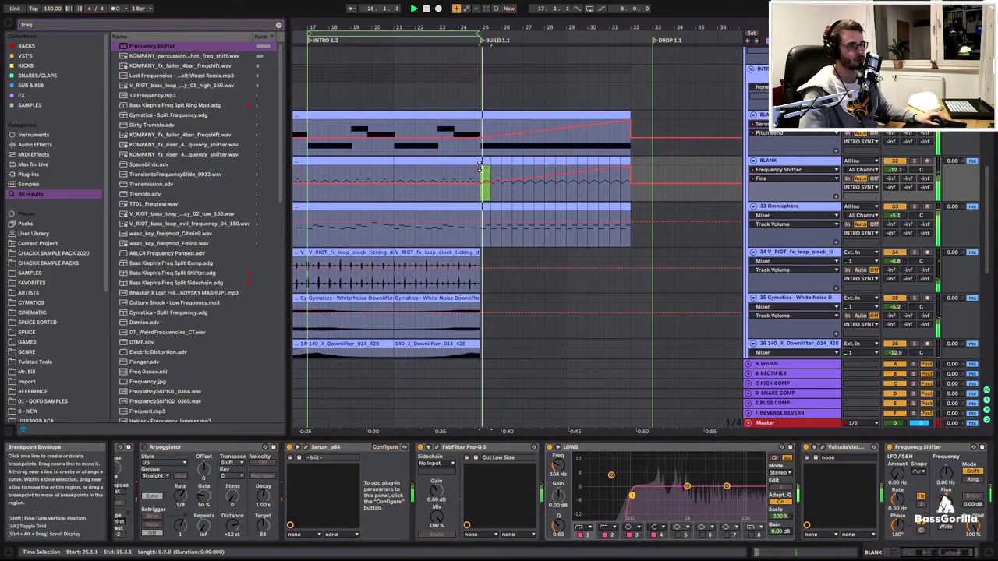
{"action": "left_click", "coordinate": [919, 447]}
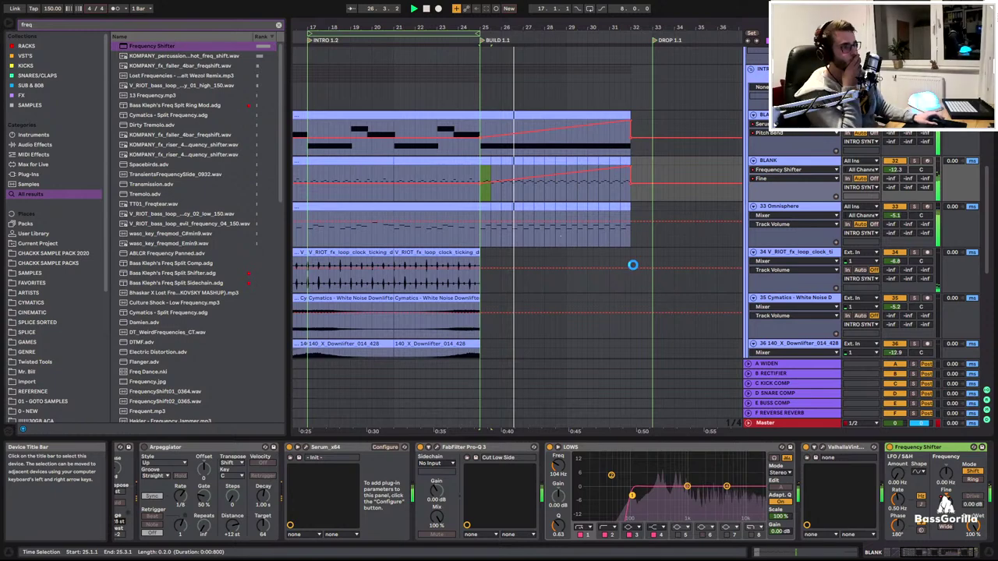
Deactivate the DIRTY_fx_loop_crowd_claps_150 clips throughout the build section, starting at bar 25
{"action": "left_click", "coordinate": [759, 72]}
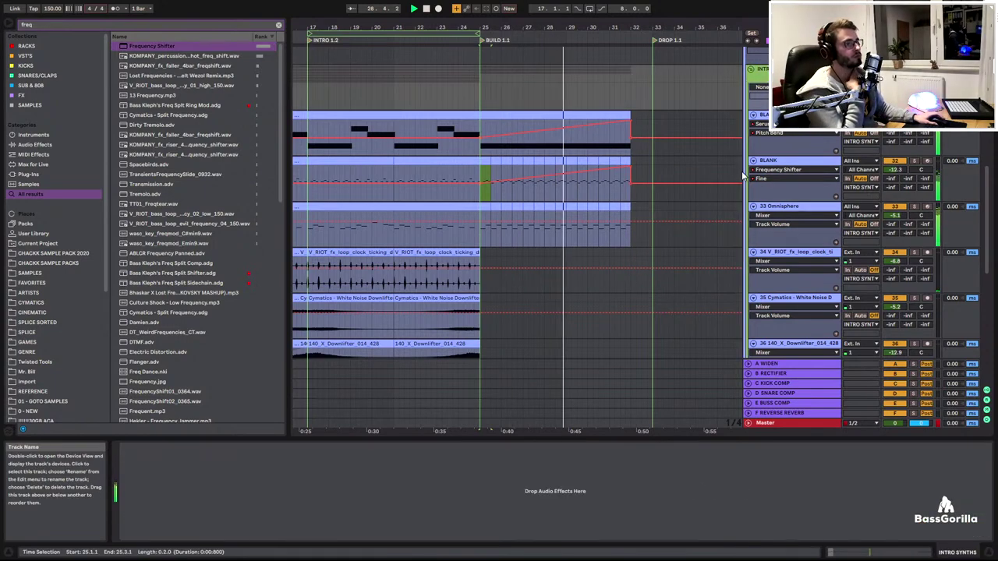
{"action": "scroll", "coordinate": [697, 167], "scroll_direction": "down", "scroll_amount": 1}
{"action": "scroll", "coordinate": [619, 172], "scroll_direction": "down", "scroll_amount": 10}
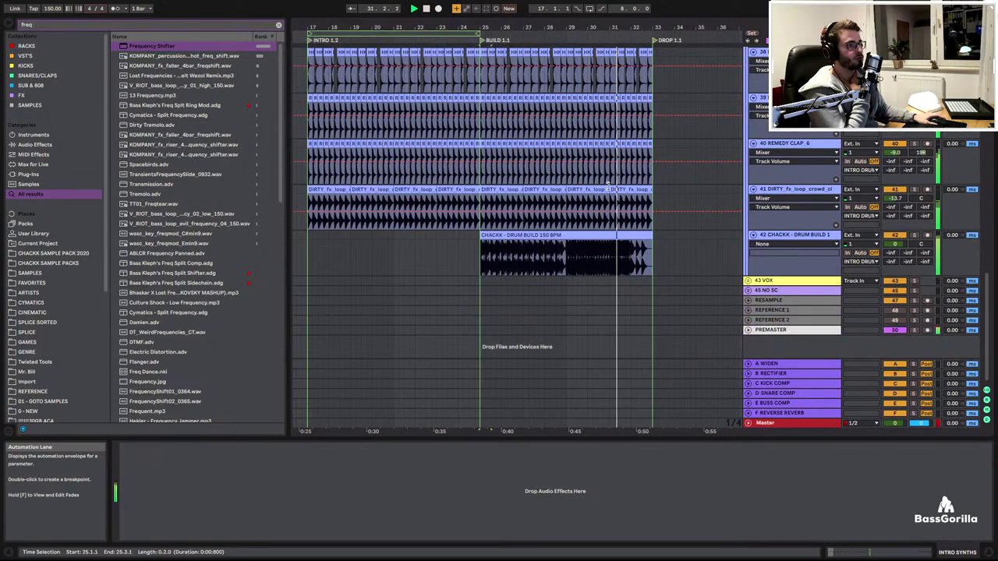
{"action": "left_click", "coordinate": [628, 189]}
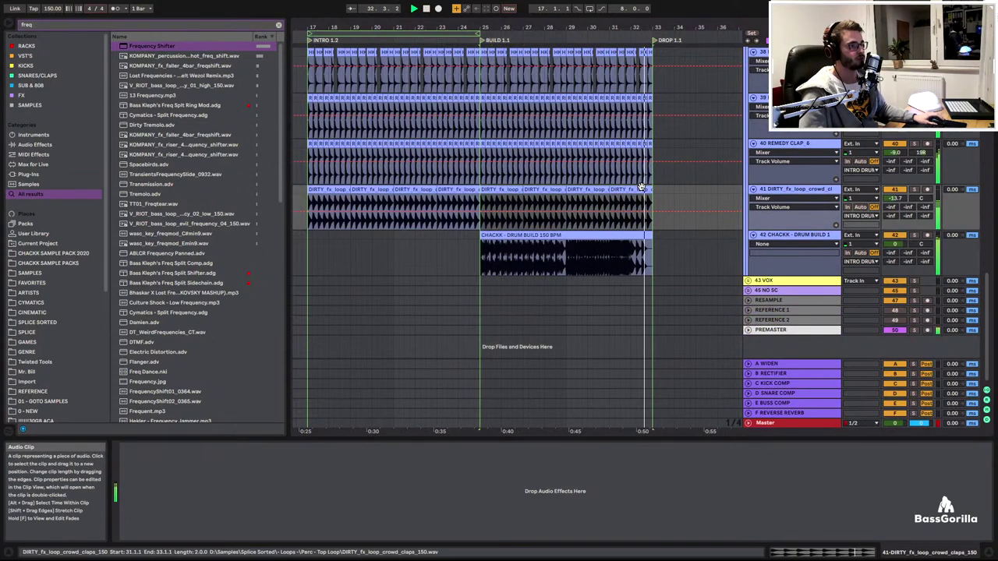
{"action": "left_click", "coordinate": [484, 189], "text": "shift"}
{"action": "key", "text": "0"}
{"action": "scroll", "coordinate": [541, 201], "scroll_direction": "up", "scroll_amount": 3}
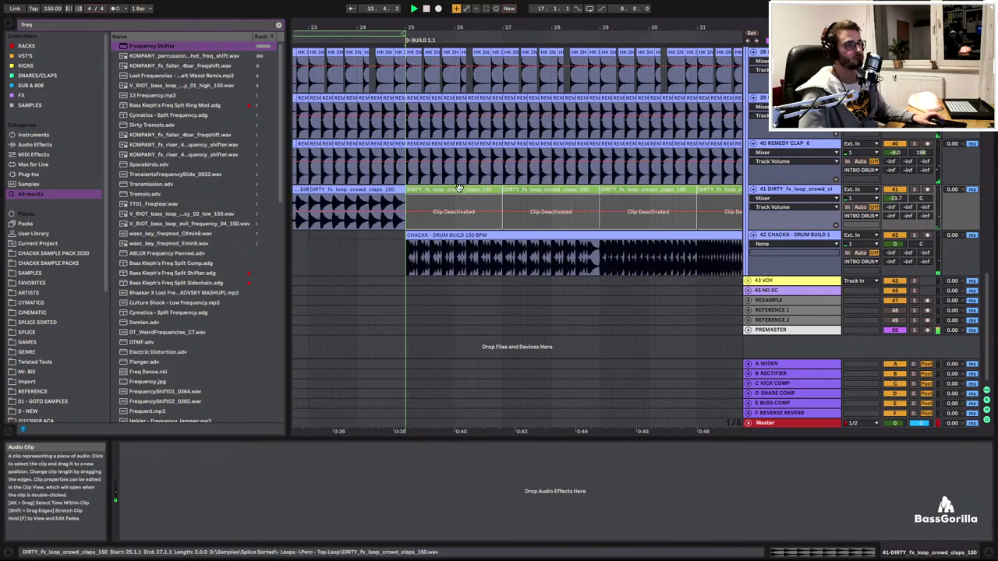
Delete the HK SN snare, REMEDY CLAP_5 and REMEDY CLAP_6 clips from about bar 32.2 up to the drop
{"action": "left_click", "coordinate": [459, 189]}
{"action": "left_click_drag", "start_coordinate": [554, 31], "coordinate": [433, 24]}
{"action": "left_click", "coordinate": [617, 165]}
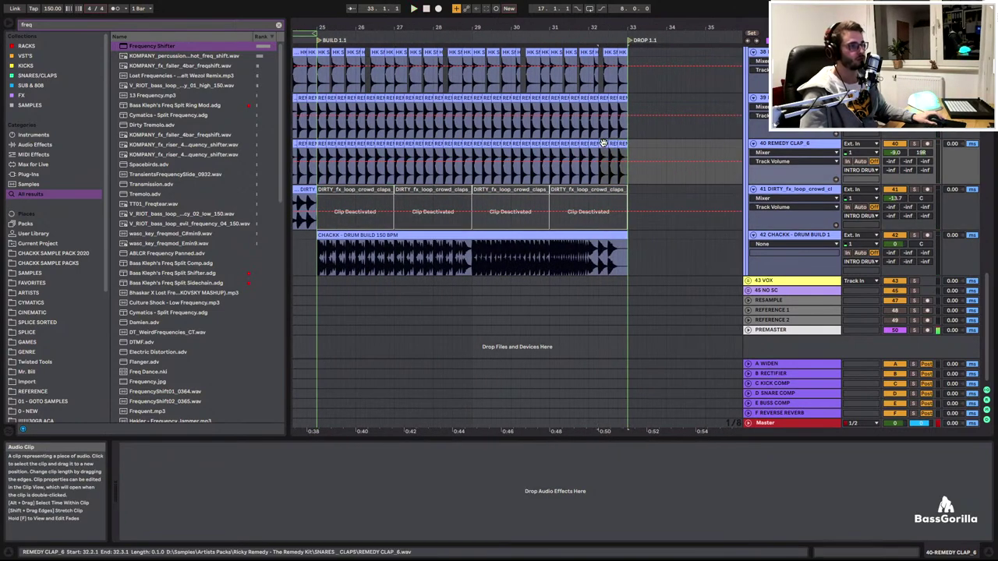
{"action": "left_click", "coordinate": [603, 98], "text": "shift"}
{"action": "key", "text": "Delete"}
{"action": "scroll", "coordinate": [624, 124], "scroll_direction": "up", "scroll_amount": 2}
{"action": "left_click", "coordinate": [621, 114]}
{"action": "key", "text": "Delete"}
{"action": "left_click", "coordinate": [609, 113]}
{"action": "key", "text": "Delete"}
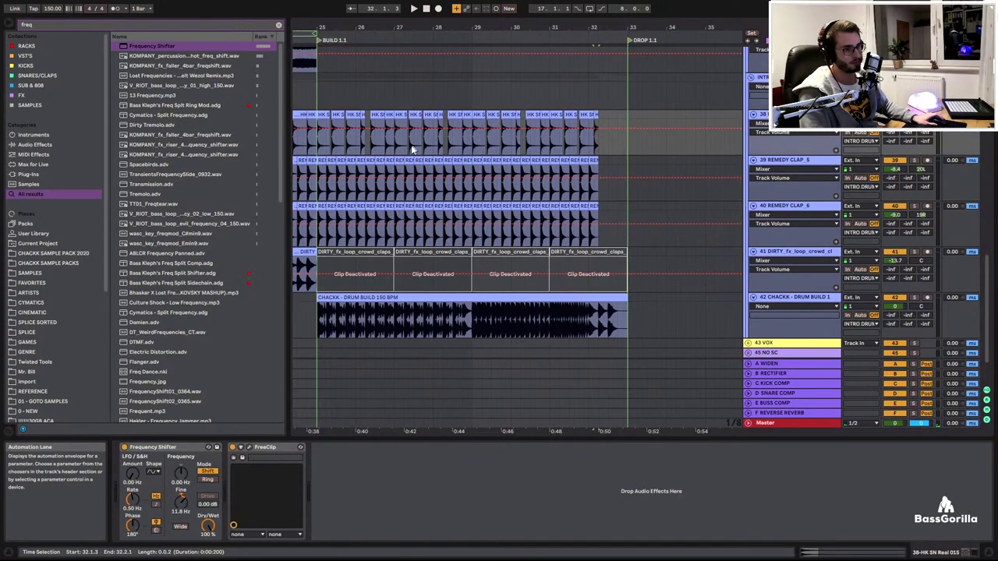
Play back the build section from its start at bar 25
{"action": "left_click", "coordinate": [301, 185]}
{"action": "key", "text": "space"}
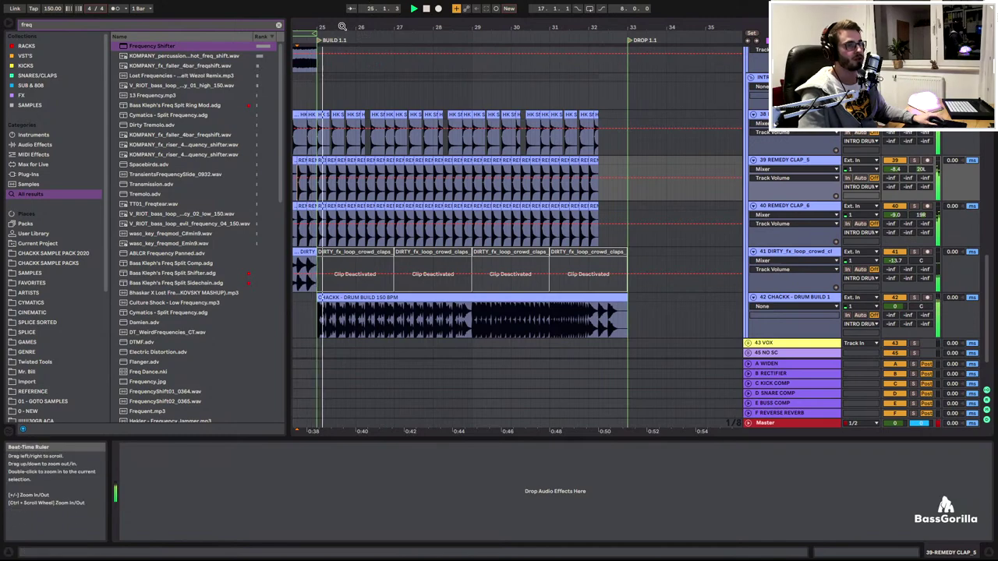
{"action": "left_click_drag", "start_coordinate": [342, 27], "coordinate": [407, 48]}
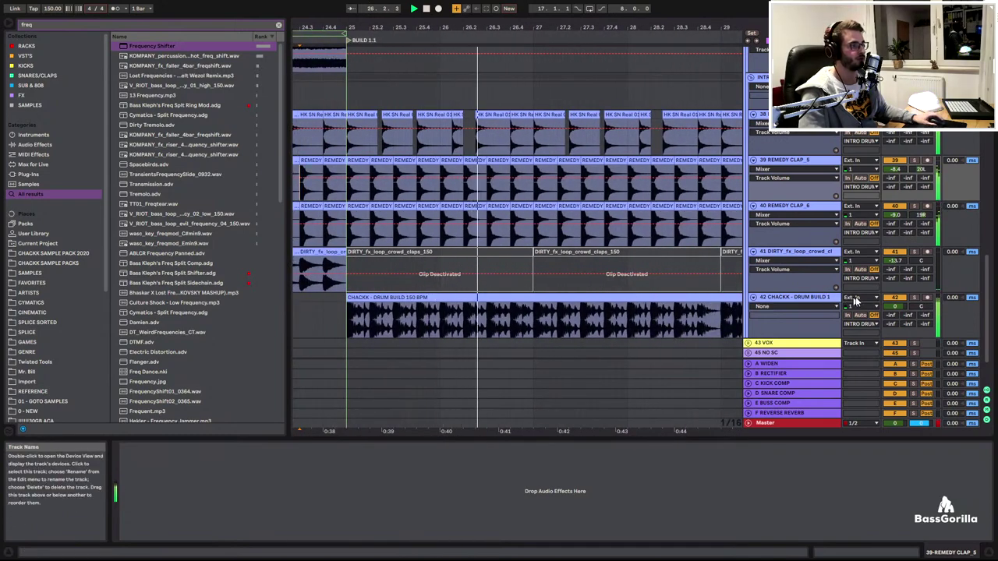
Find LFOTool in the browser and load LFOTool_x64 onto the INTRO SYNTHS group
{"action": "scroll", "coordinate": [622, 116], "scroll_direction": "up", "scroll_amount": 10}
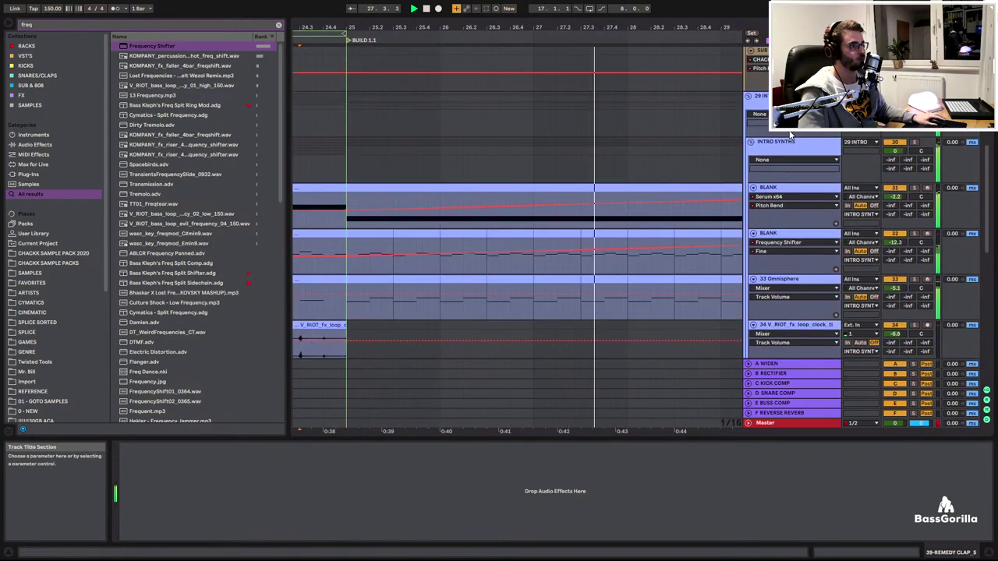
{"action": "left_click", "coordinate": [784, 147]}
{"action": "key", "text": "ctrl+f"}
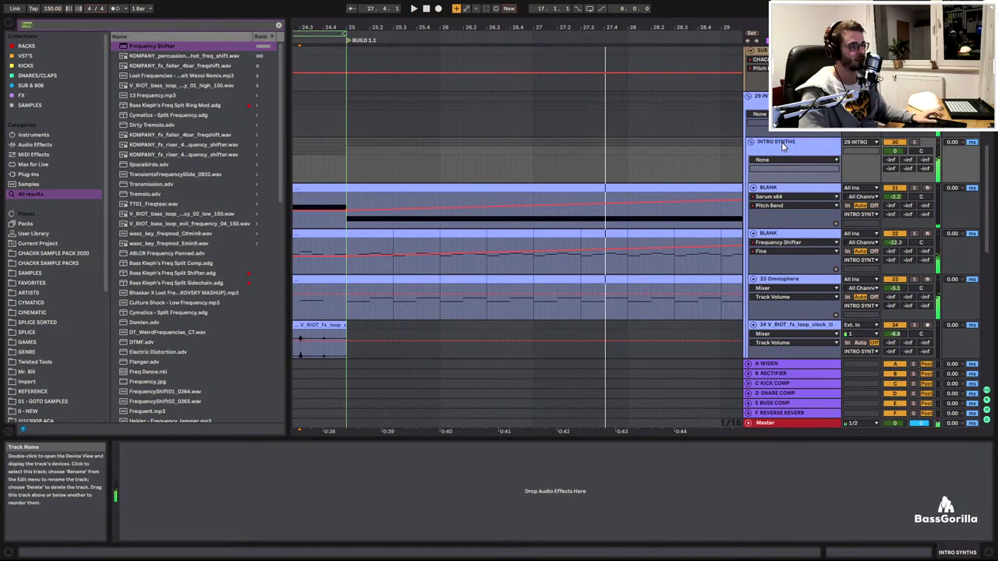
{"action": "type", "text": "f"}
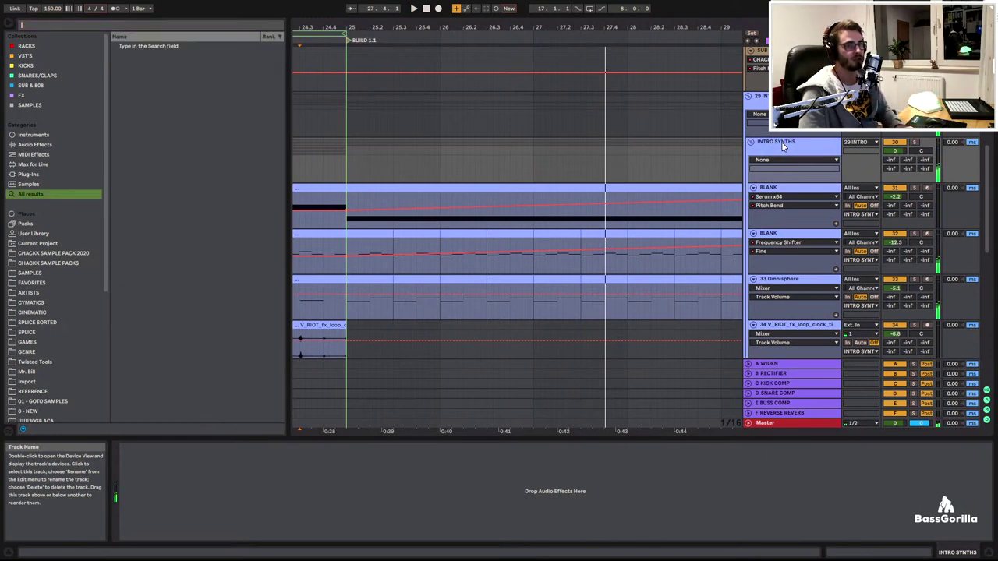
{"action": "type", "text": "lfo t"}
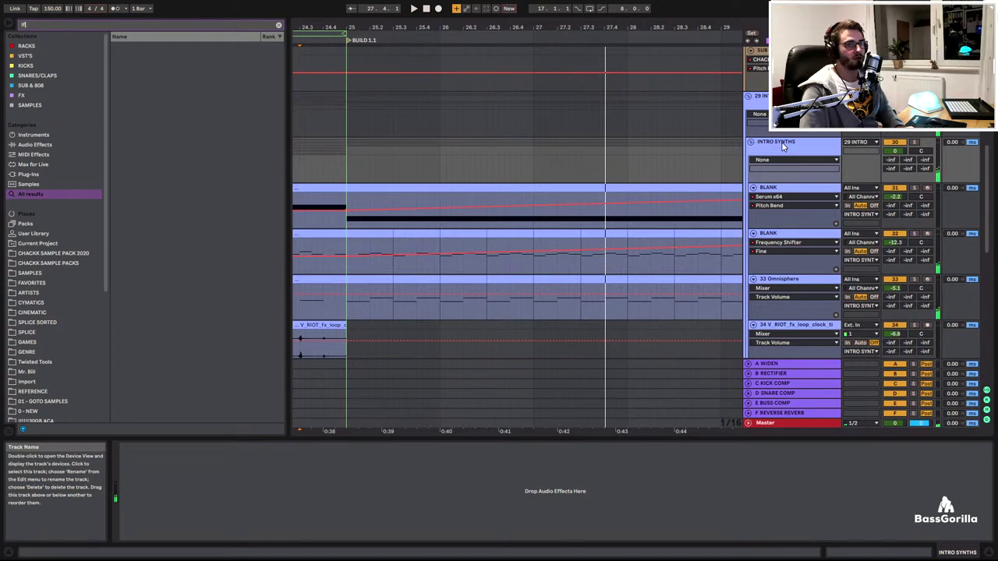
{"action": "type", "text": "fotoo"}
{"action": "key", "text": "Down"}
{"action": "key", "text": "Return"}
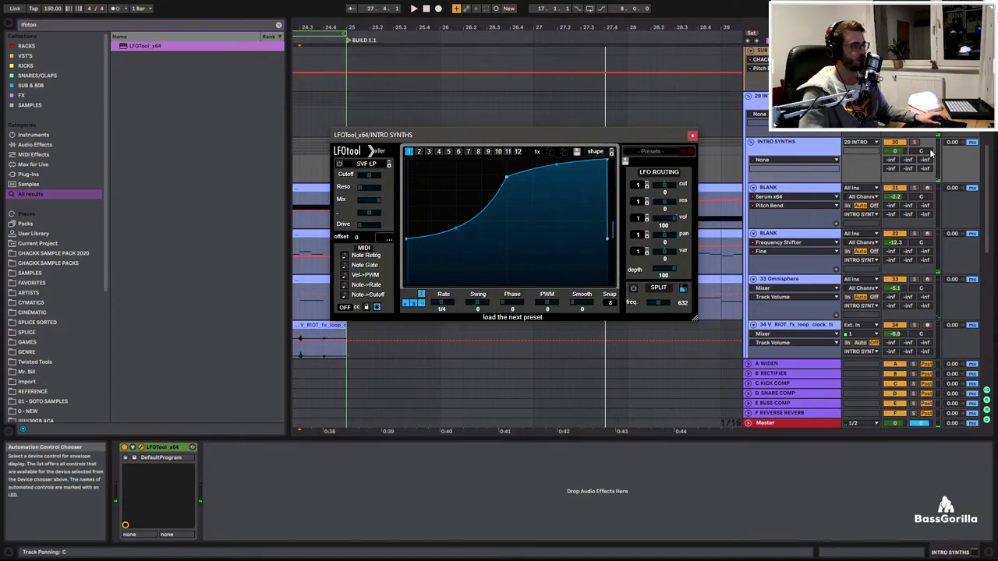
Play back the build from bar 25 to check LFOTool on the intro synths, and close the plug-in window
{"action": "scroll", "coordinate": [920, 195], "scroll_direction": "down", "scroll_amount": 10}
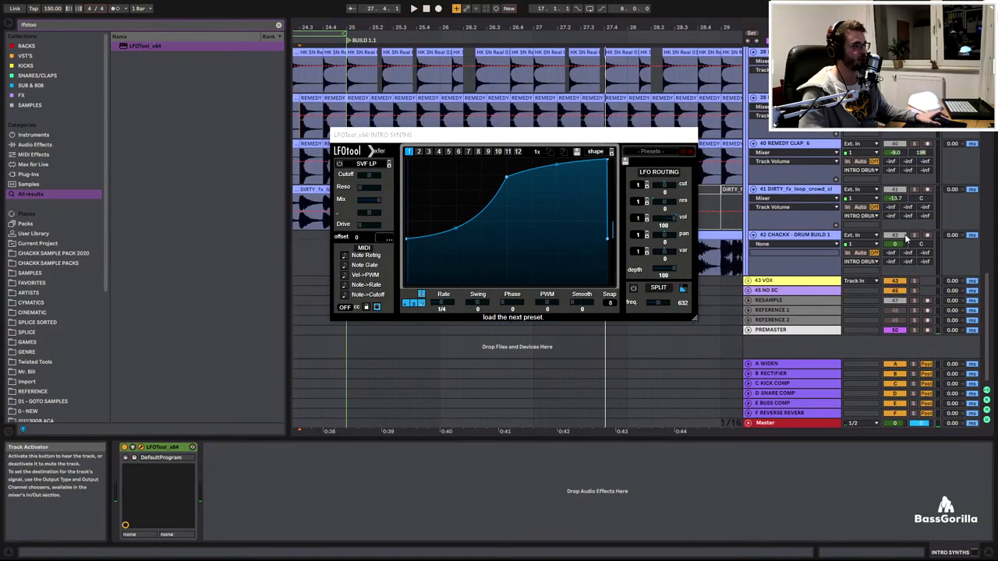
{"action": "scroll", "coordinate": [770, 195], "scroll_direction": "up", "scroll_amount": 8}
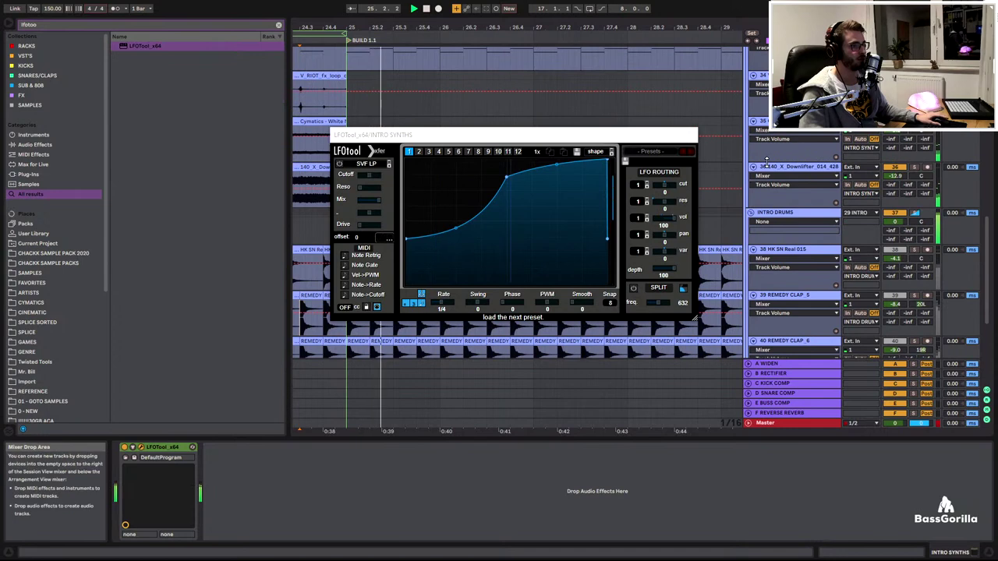
{"action": "scroll", "coordinate": [715, 166], "scroll_direction": "up", "scroll_amount": 2}
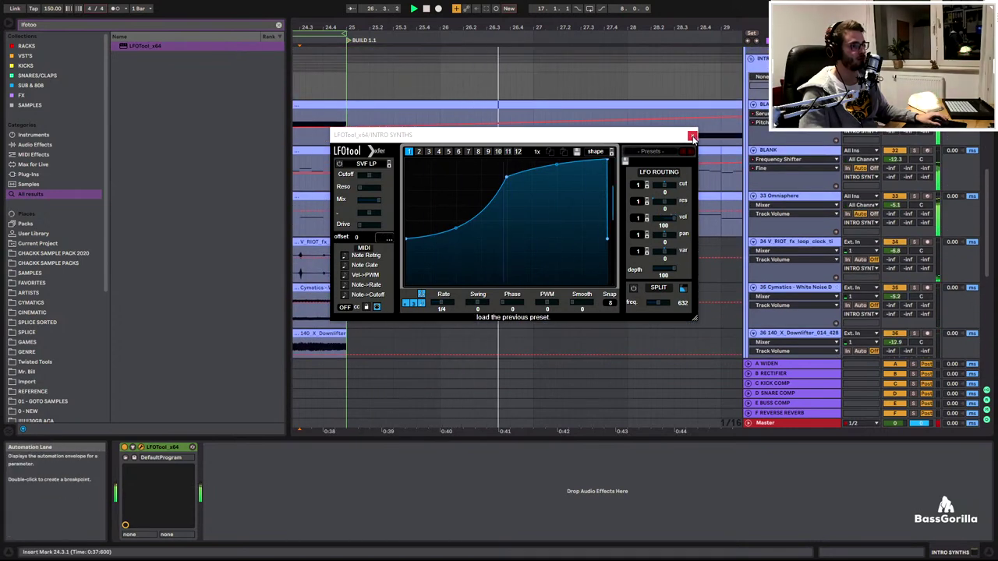
{"action": "left_click", "coordinate": [691, 135]}
{"action": "left_click_drag", "start_coordinate": [631, 28], "coordinate": [491, 26]}
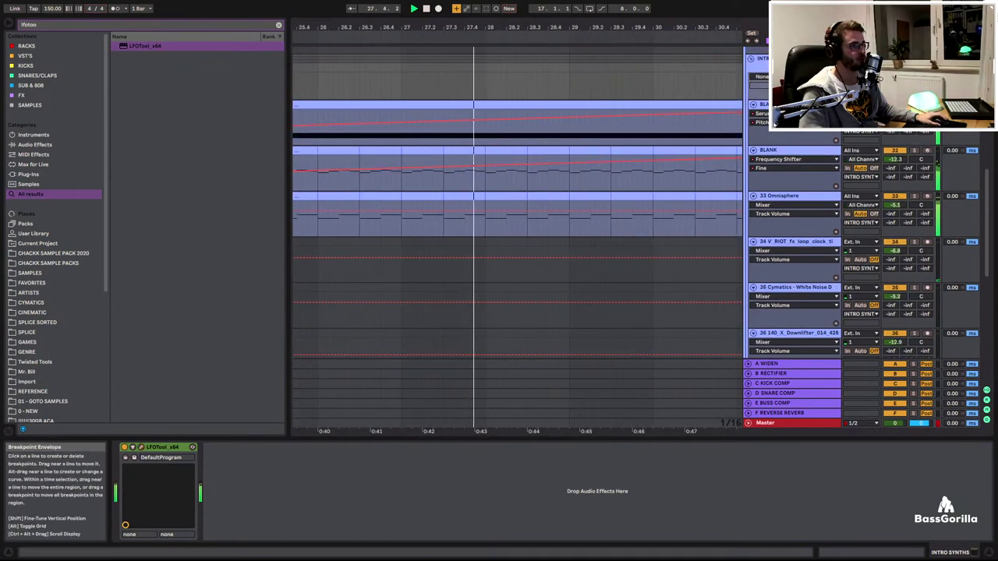
Load the Auto Filter + Wash Out.adg rack onto INTRO SYNTHS, switch its filter to high-pass and lower the cutoff frequency
{"action": "key", "text": "ctrl+f"}
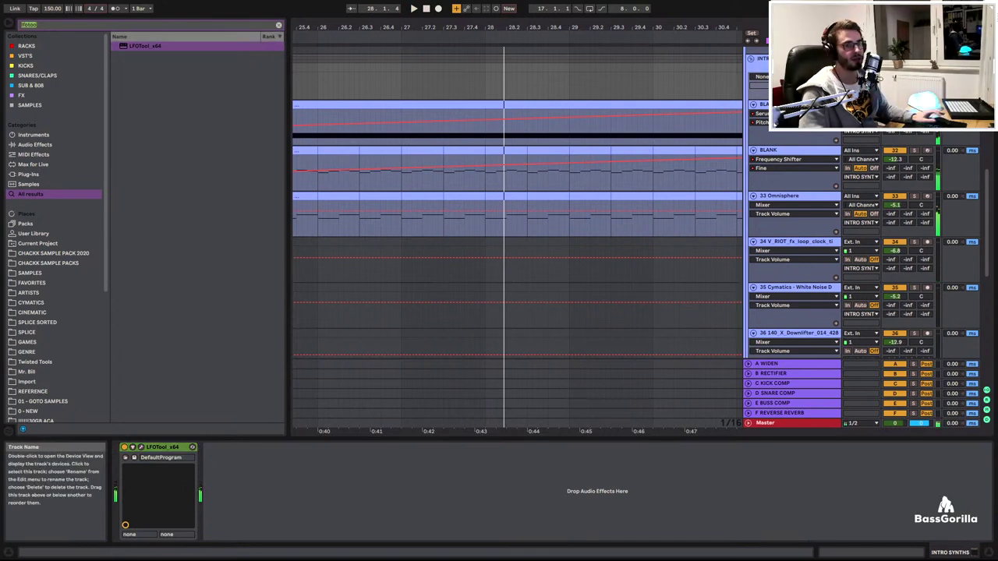
{"action": "type", "text": "auto filter"}
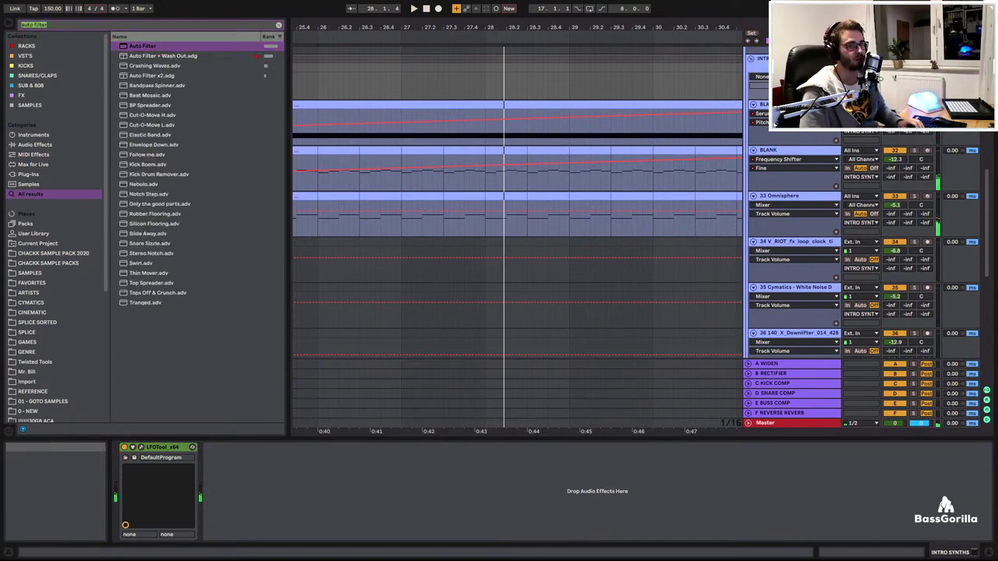
{"action": "key", "text": "Down"}
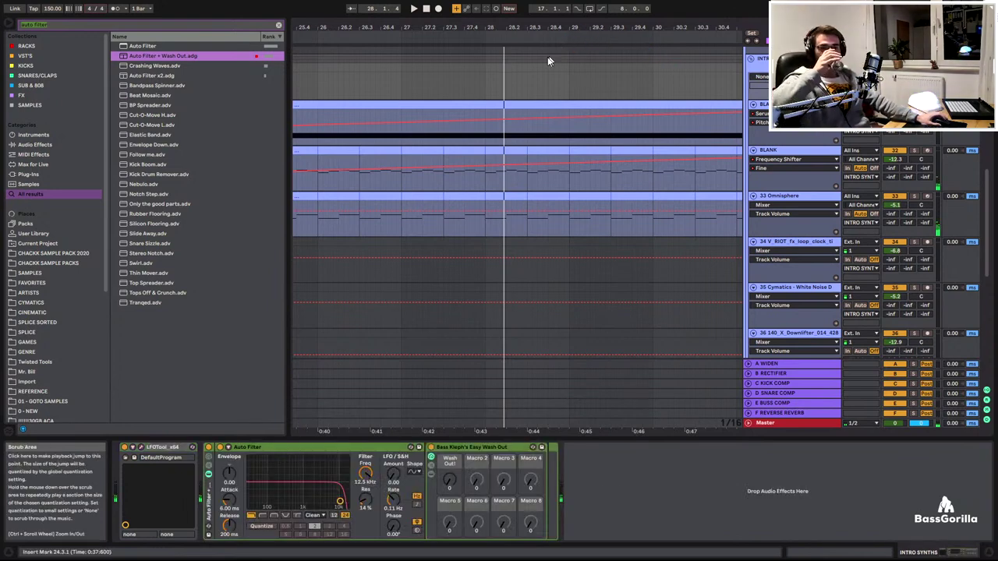
{"action": "left_click", "coordinate": [263, 516]}
{"action": "left_click_drag", "start_coordinate": [366, 474], "coordinate": [366, 530]}
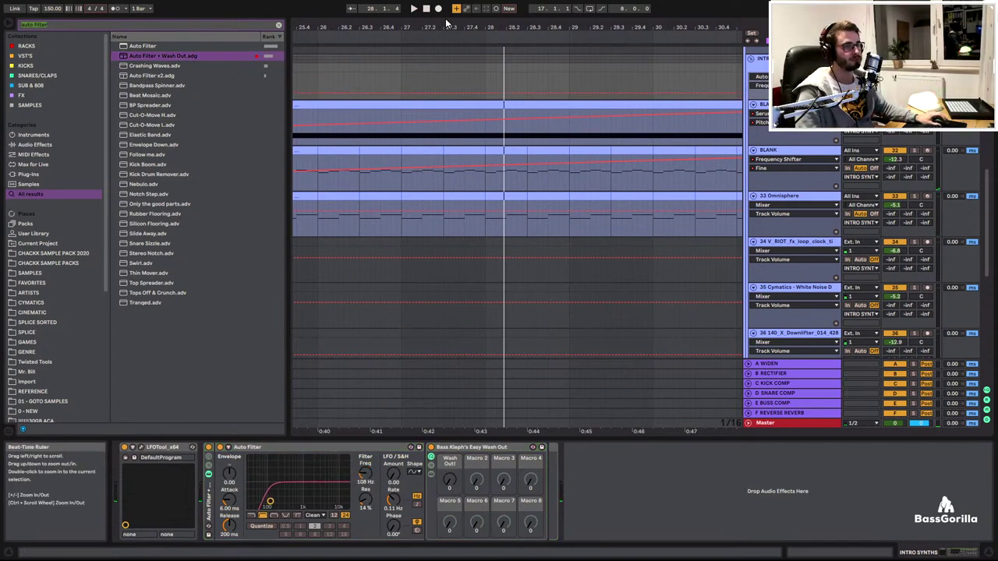
Automate the INTRO SYNTHS filter frequency rising to 19.9 kHz from bar 25 to 32, and Wash Out curving up to 127 from bar 29
{"action": "left_click_drag", "start_coordinate": [447, 25], "coordinate": [524, 1]}
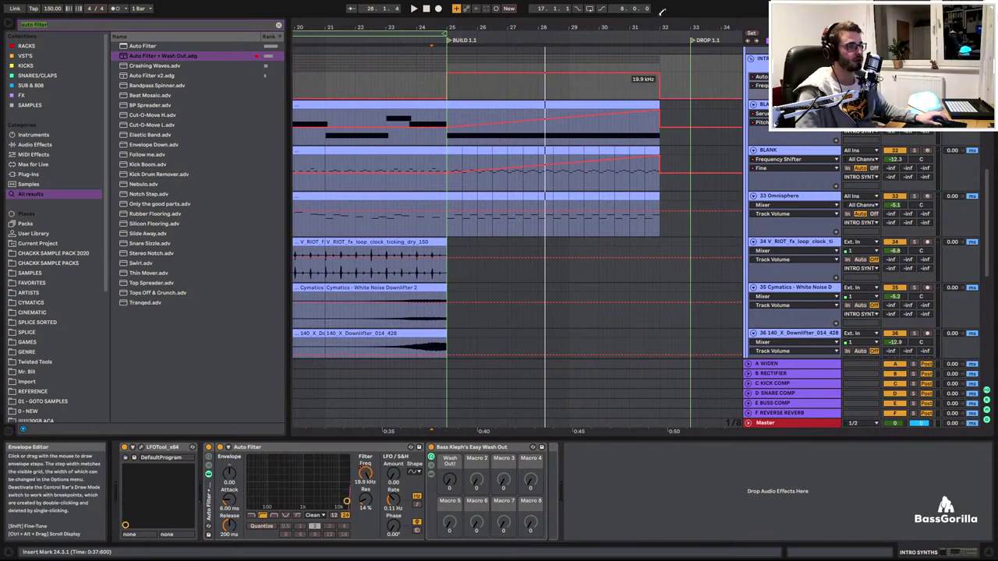
{"action": "left_click", "coordinate": [447, 74]}
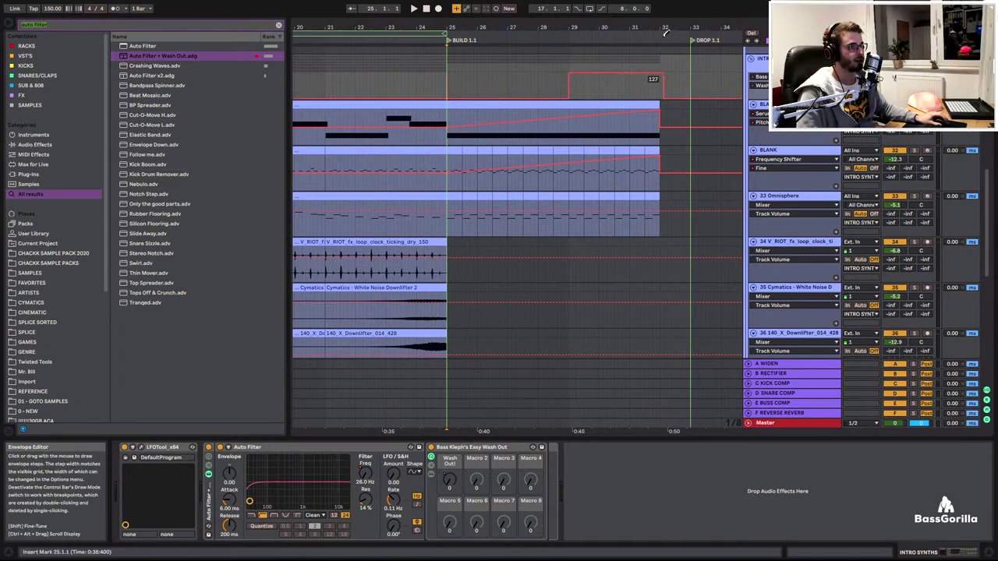
{"action": "left_click", "coordinate": [568, 73]}
{"action": "left_click_drag", "start_coordinate": [608, 88], "coordinate": [608, 94]}
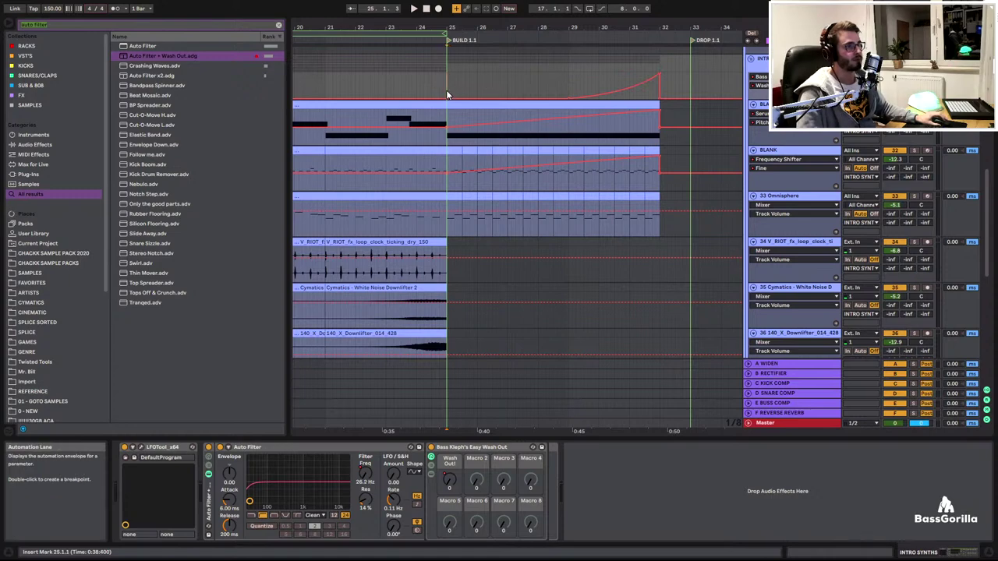
{"action": "key", "text": "space"}
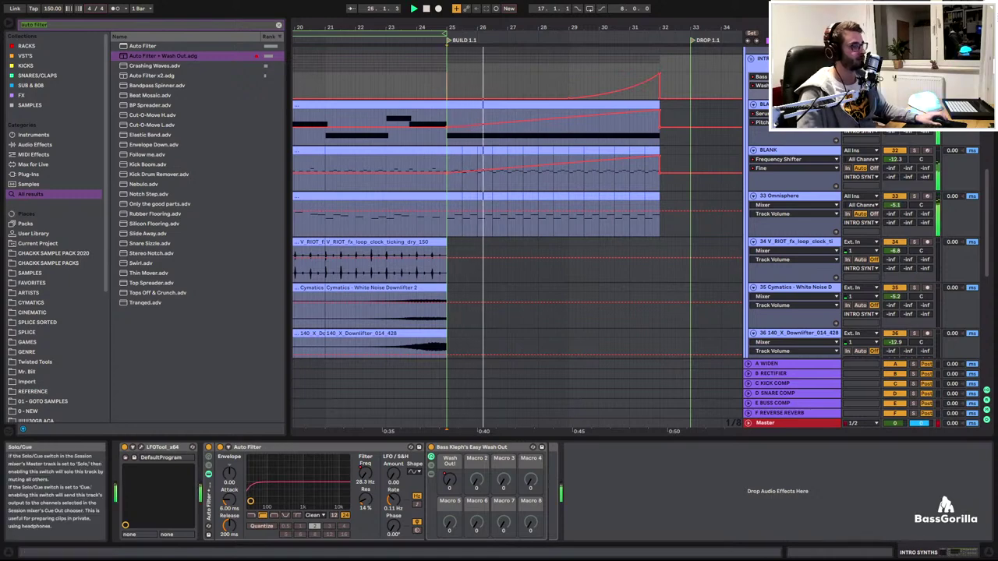
Copy the last Cymatics White Noise and 140_X_Downlifter clips of the intro into the build, spanning bars 28 to 32
{"action": "scroll", "coordinate": [609, 130], "scroll_direction": "down", "scroll_amount": 3}
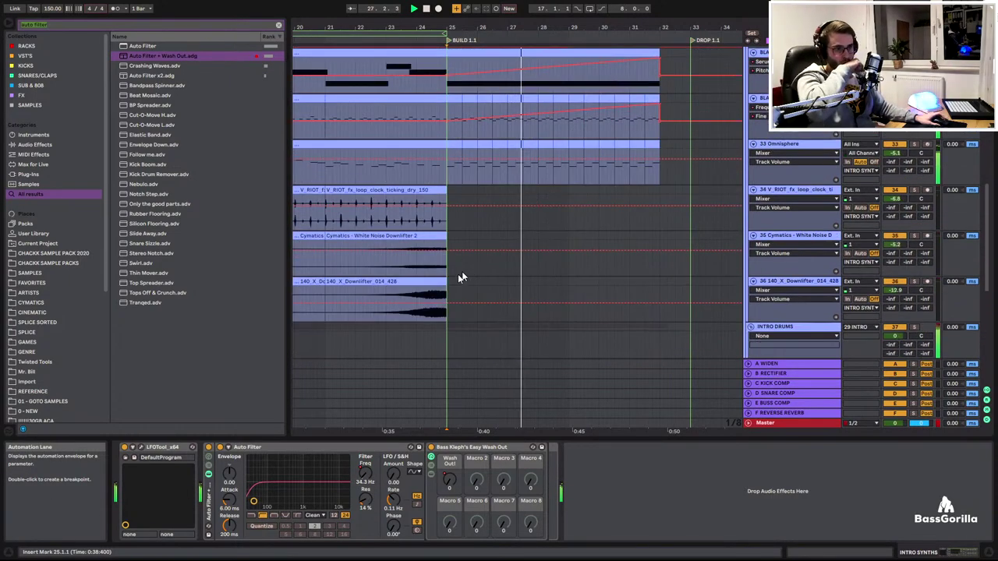
{"action": "left_click", "coordinate": [422, 280]}
{"action": "left_click", "coordinate": [409, 191], "text": "shift"}
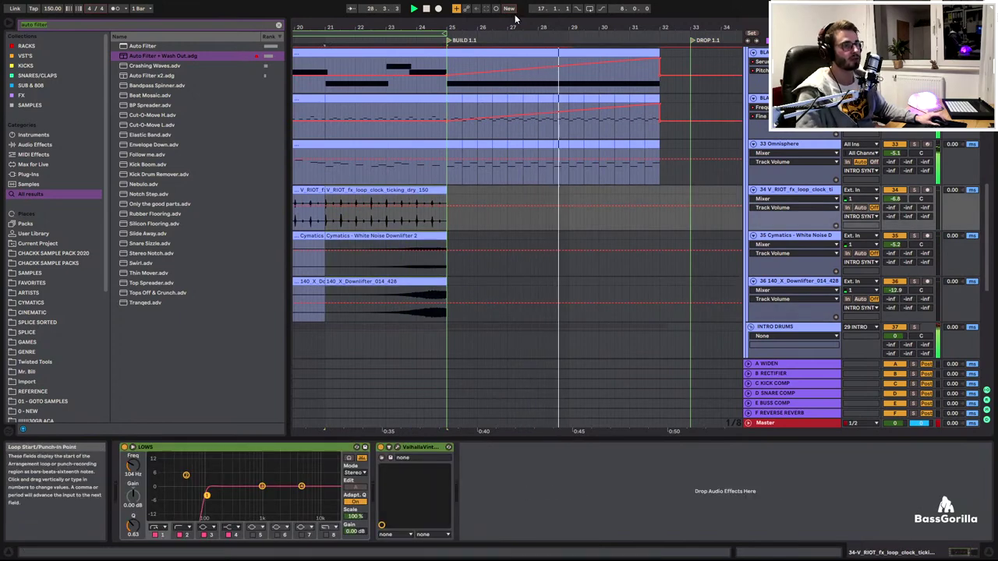
{"action": "left_click_drag", "start_coordinate": [516, 27], "coordinate": [516, 6]}
{"action": "left_click", "coordinate": [474, 236]}
{"action": "left_click", "coordinate": [465, 282], "text": "shift"}
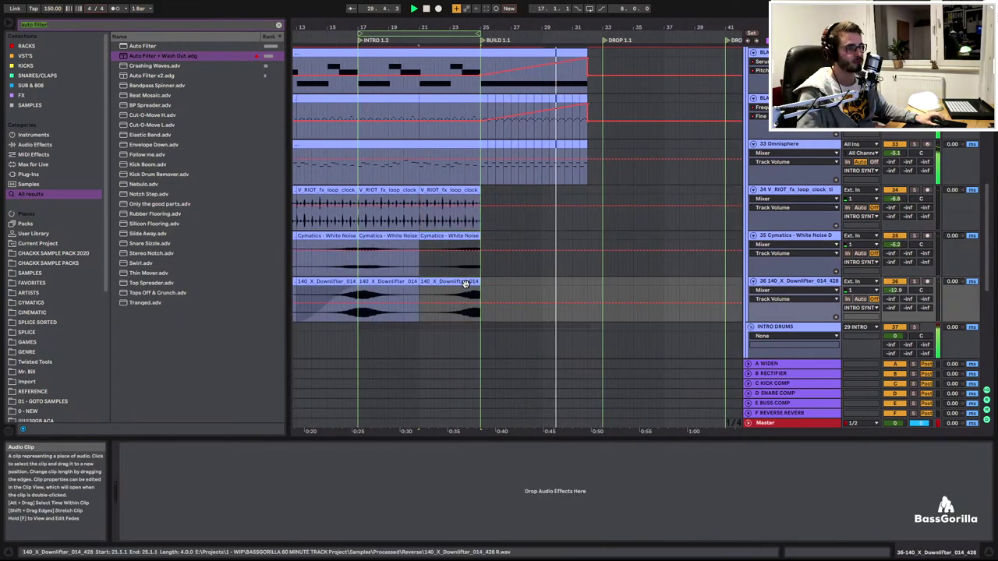
{"action": "left_click_drag", "start_coordinate": [465, 283], "coordinate": [573, 283]}
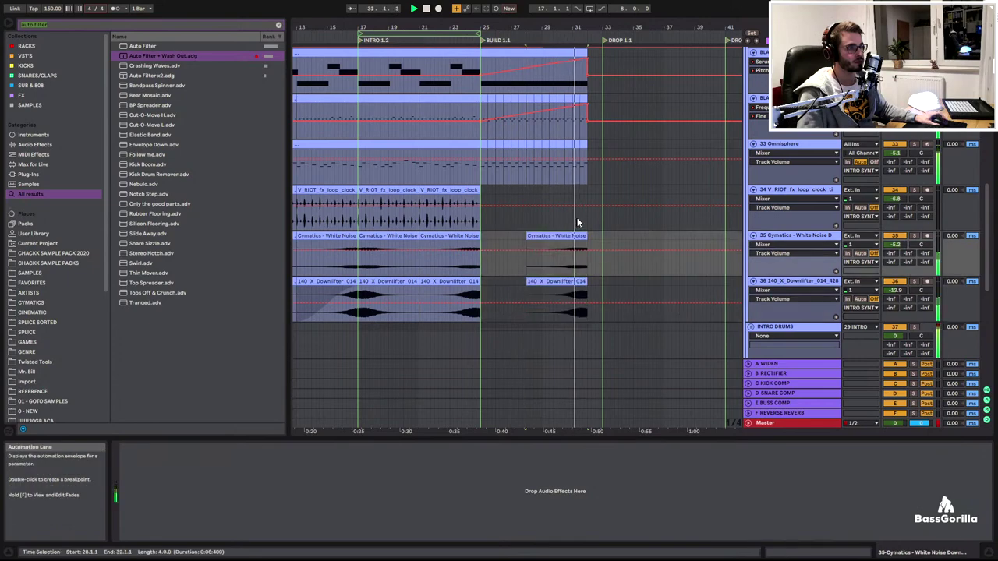
Play back the build from about bar 28 and solo the second BLANK track to hear its pitch rise alone
{"action": "scroll", "coordinate": [578, 218], "scroll_direction": "down", "scroll_amount": 4}
{"action": "key", "text": "space"}
{"action": "scroll", "coordinate": [579, 205], "scroll_direction": "up", "scroll_amount": 6}
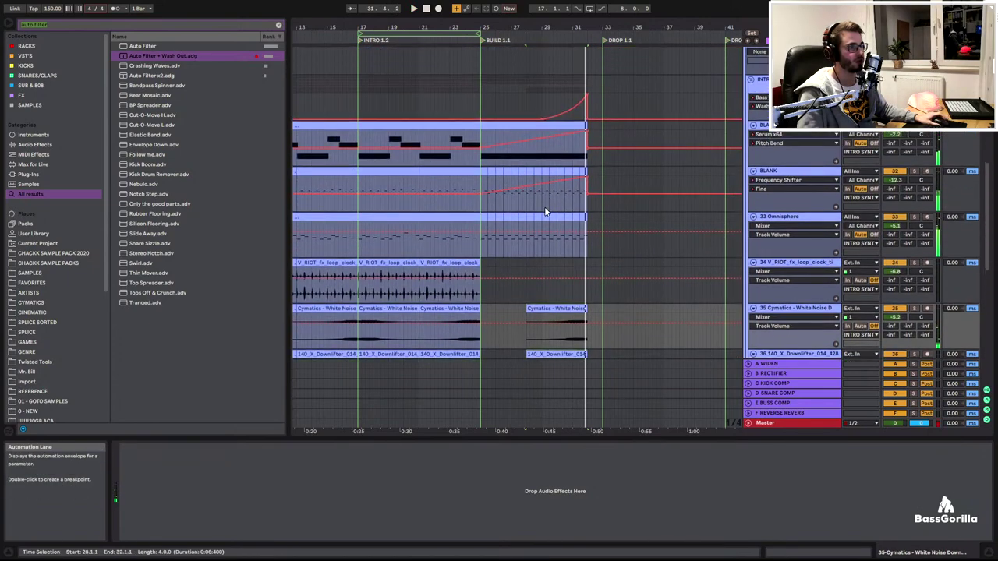
{"action": "scroll", "coordinate": [545, 211], "scroll_direction": "up", "scroll_amount": 3}
{"action": "left_click", "coordinate": [507, 206]}
{"action": "key", "text": "space"}
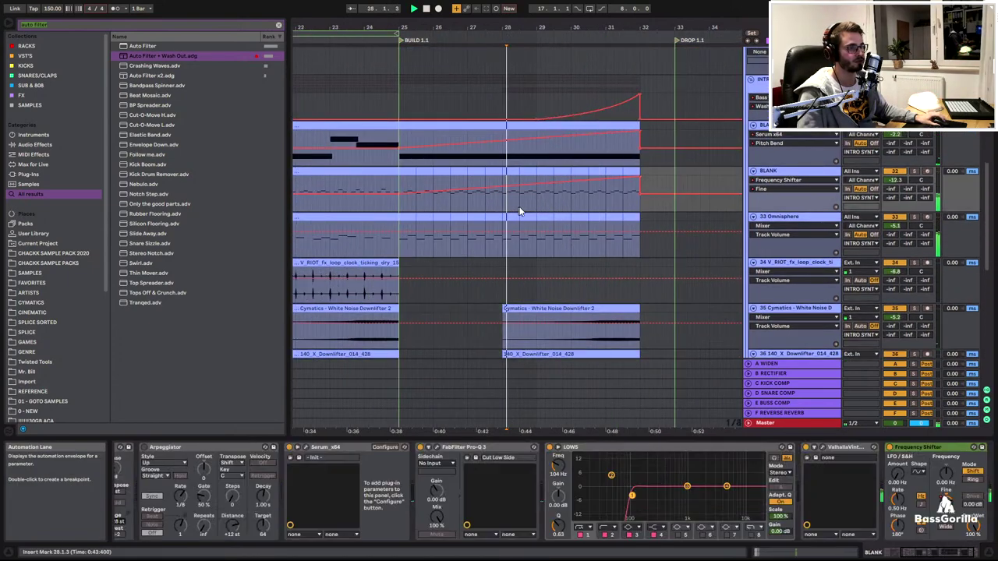
{"action": "left_click", "coordinate": [914, 171]}
{"action": "left_click", "coordinate": [538, 206]}
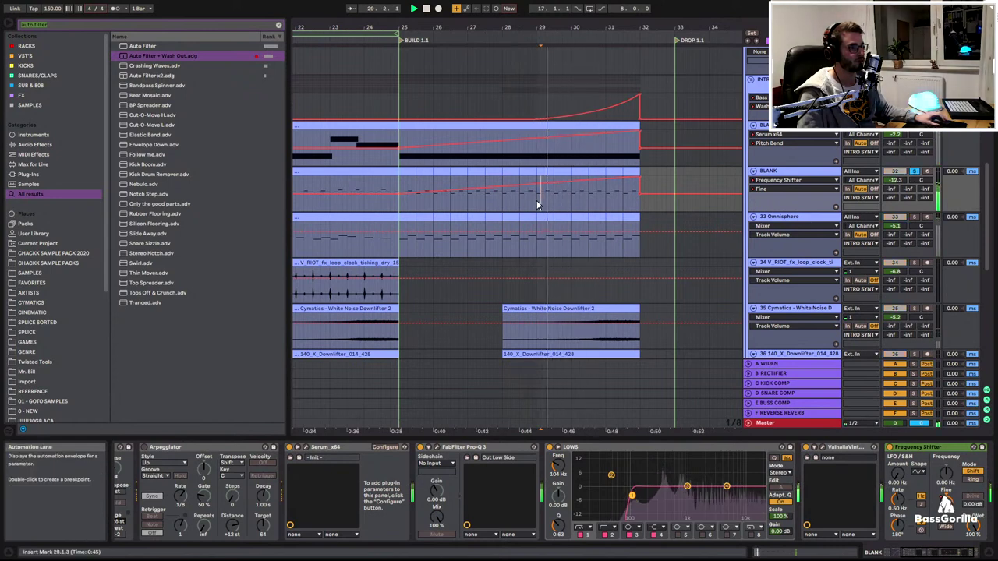
Steepen the INTRO SYNTHS Wash Out automation curve so it rises later towards bar 32
{"action": "left_click", "coordinate": [635, 105]}
{"action": "key", "text": "space"}
{"action": "key", "text": "space"}
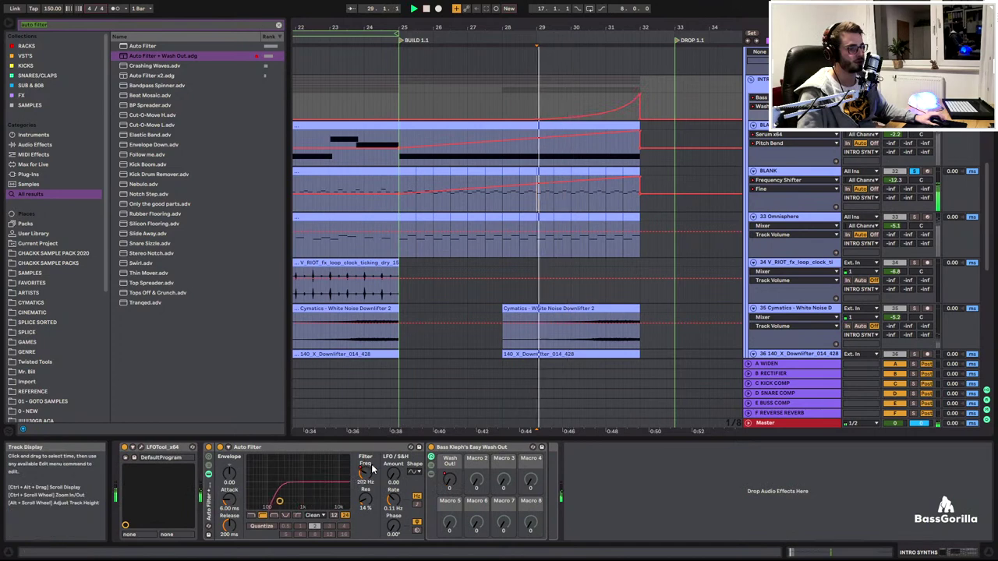
Bend the INTRO SYNTHS filter frequency ramp into a late-rising curve, lower its end point near bar 32 and replay from bar 24
{"action": "left_click", "coordinate": [367, 470]}
{"action": "key", "text": "space"}
{"action": "key", "text": "space"}
{"action": "left_click_drag", "start_coordinate": [570, 95], "coordinate": [570, 108]}
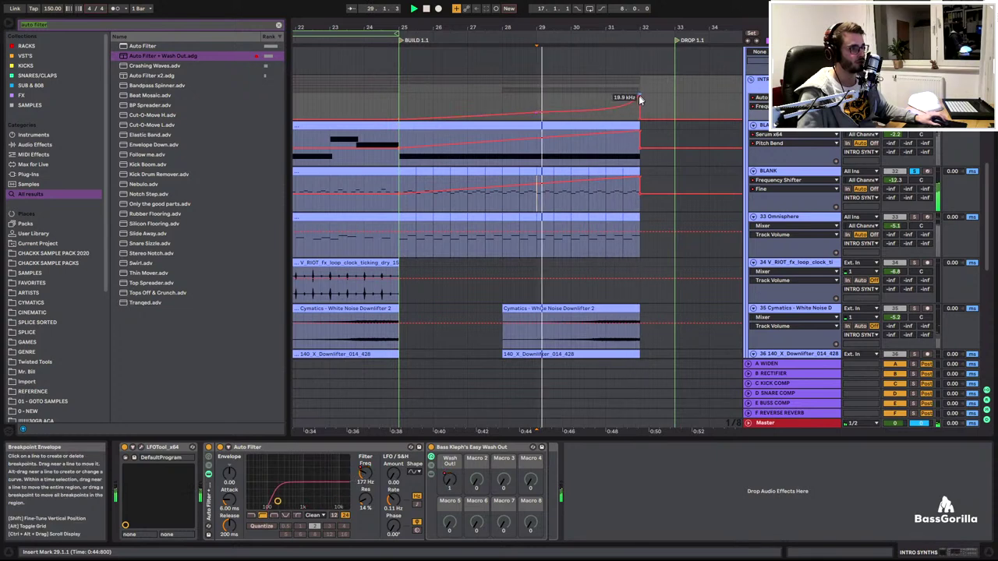
{"action": "left_click_drag", "start_coordinate": [642, 97], "coordinate": [632, 108]}
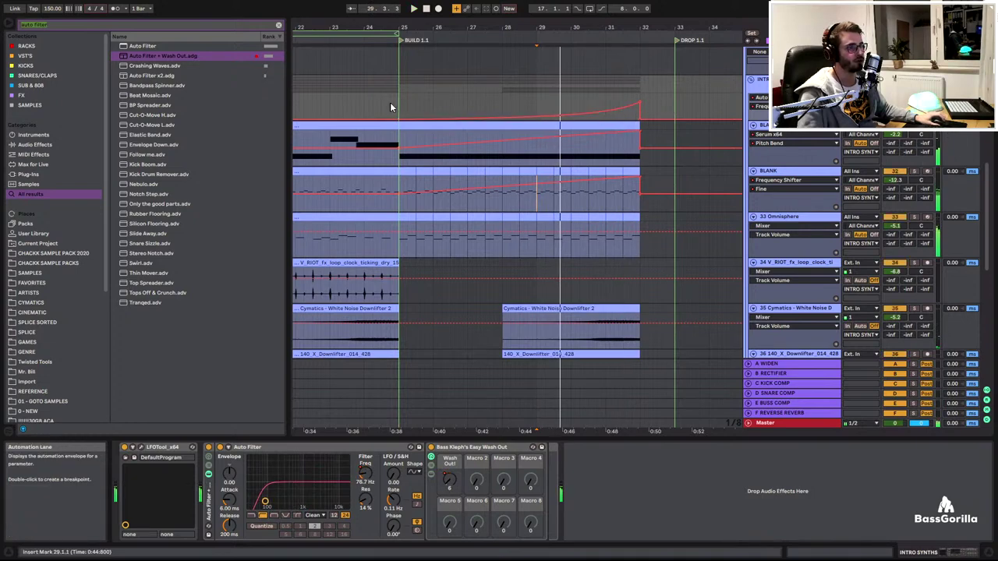
{"action": "left_click", "coordinate": [352, 103]}
{"action": "scroll", "coordinate": [373, 105], "scroll_direction": "down", "scroll_amount": 3}
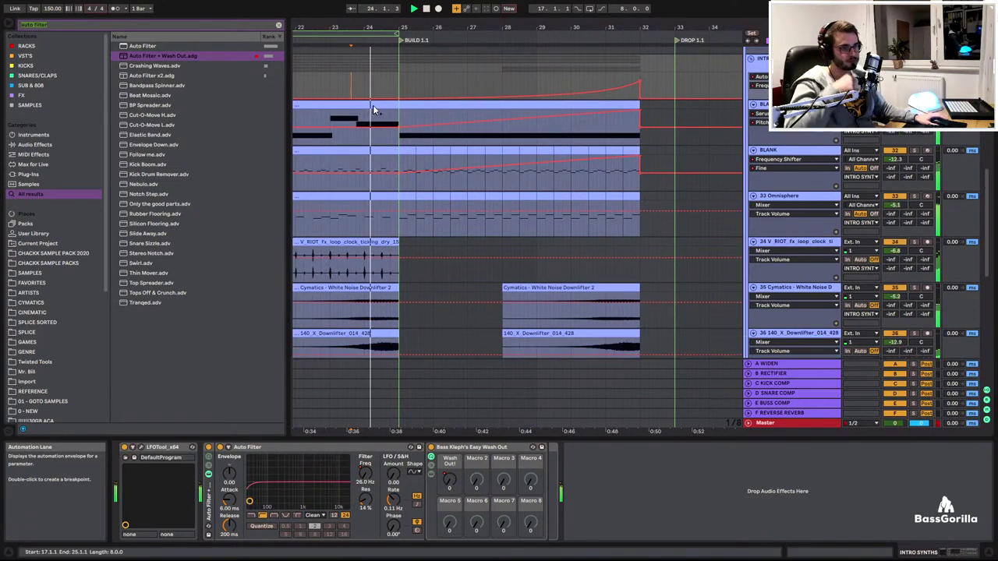
Insert a new audio track directly below the CHACKK - DRUM BUILD track
{"action": "scroll", "coordinate": [478, 100], "scroll_direction": "down", "scroll_amount": 8}
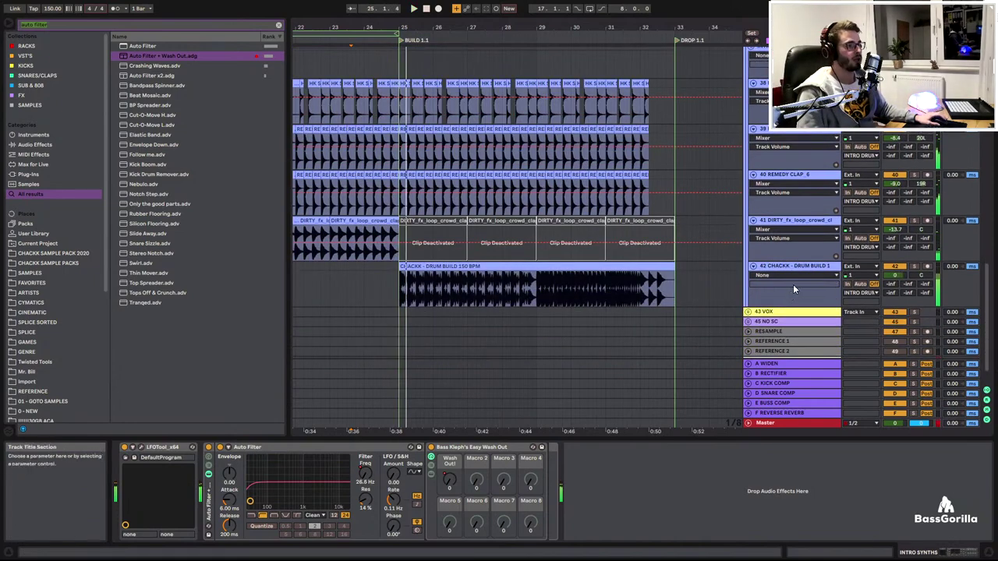
{"action": "left_click", "coordinate": [787, 266]}
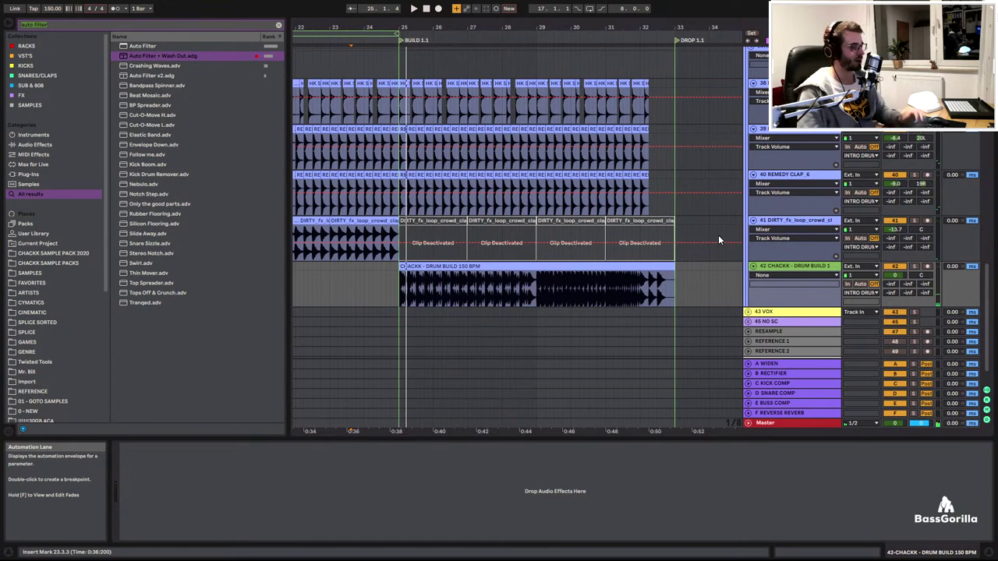
{"action": "key", "text": "ctrl+t"}
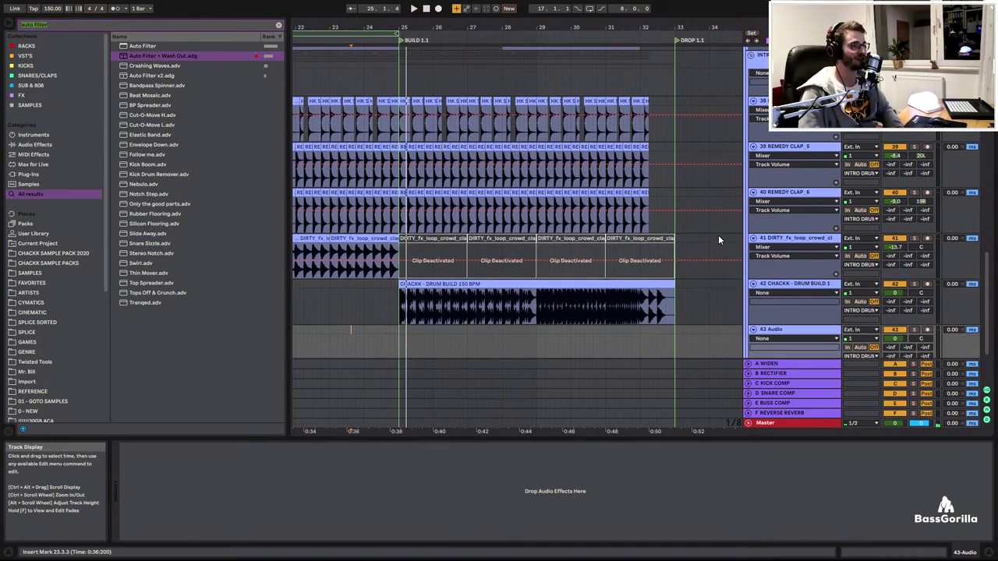
Insert a second audio track below the drum build, solo the DIRTY_fx_loop_crowd_claps track to listen, and replay the intro from bar 21
{"action": "key", "text": "ctrl+t"}
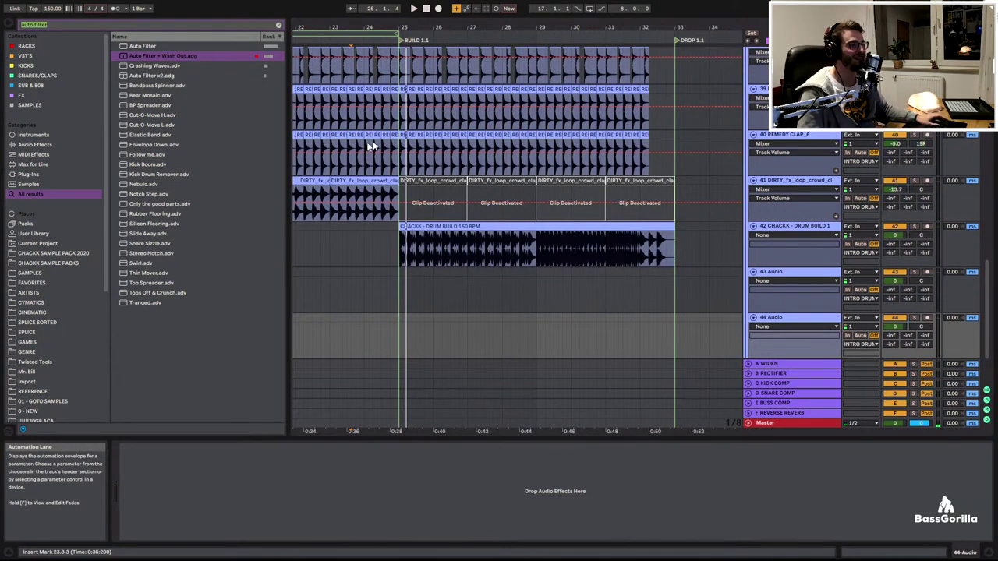
{"action": "left_click", "coordinate": [806, 187]}
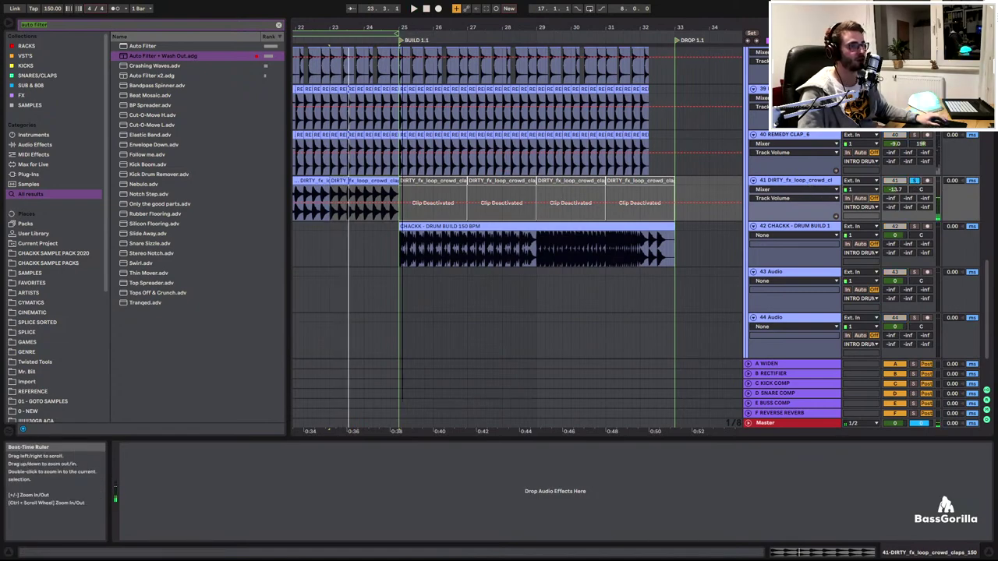
{"action": "scroll", "coordinate": [630, 132], "scroll_direction": "up", "scroll_amount": 10}
{"action": "scroll", "coordinate": [629, 132], "scroll_direction": "left", "scroll_amount": 5}
{"action": "left_click", "coordinate": [552, 113]}
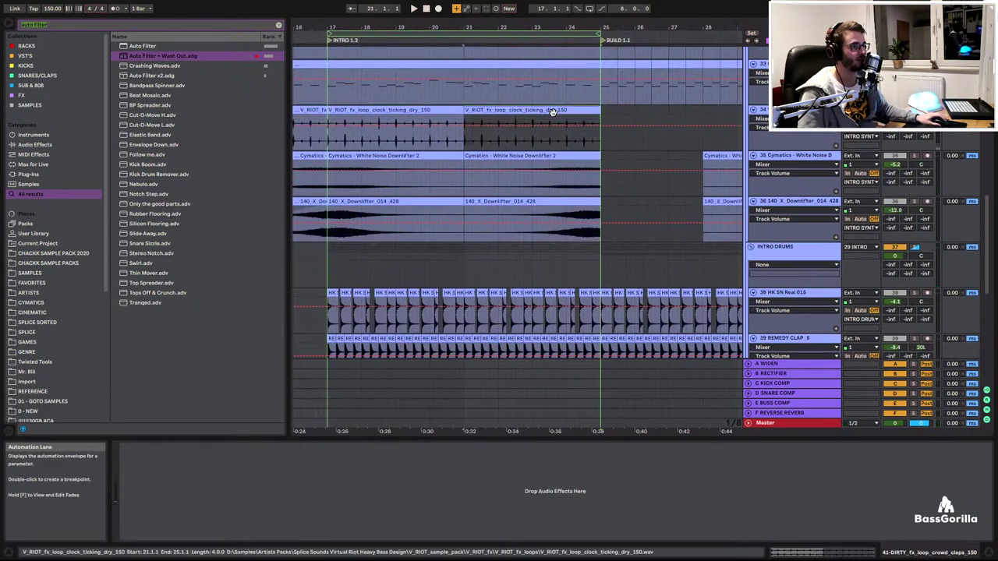
{"action": "key", "text": "space"}
{"action": "scroll", "coordinate": [571, 150], "scroll_direction": "down", "scroll_amount": 5}
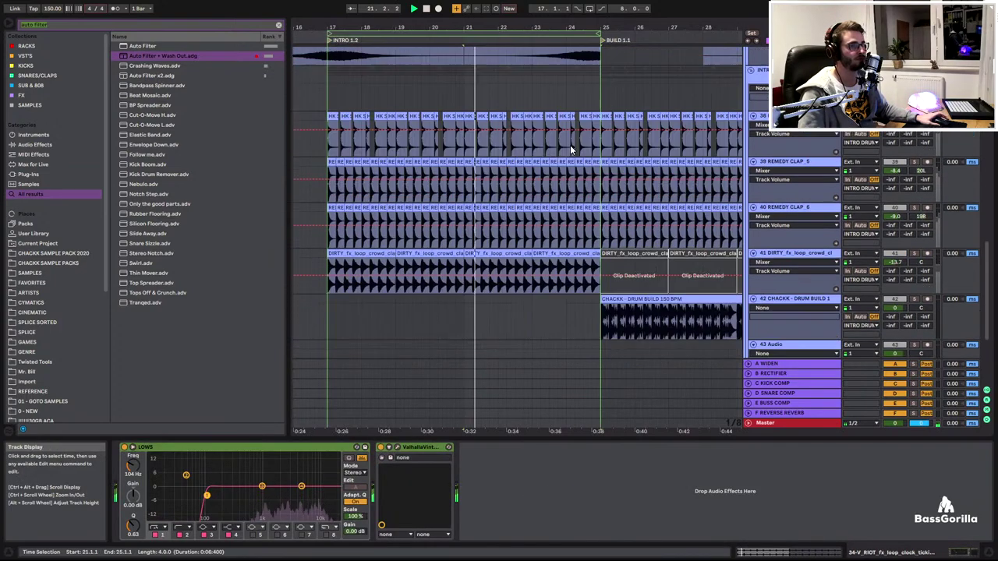
{"action": "scroll", "coordinate": [570, 149], "scroll_direction": "down", "scroll_amount": 3}
Search for "super usefu" and place crow_Riser_16bar_Super Useful_150.wav on the empty audio track directly below CHACKK - DRUM BUILD
{"action": "key", "text": "ctrl+f"}
{"action": "type", "text": "supe"}
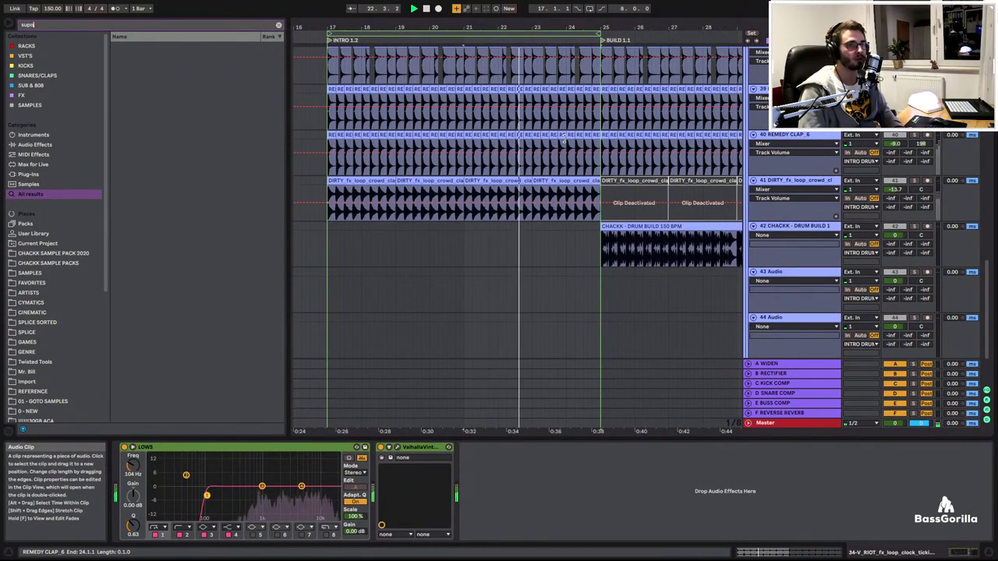
{"action": "type", "text": "r useful"}
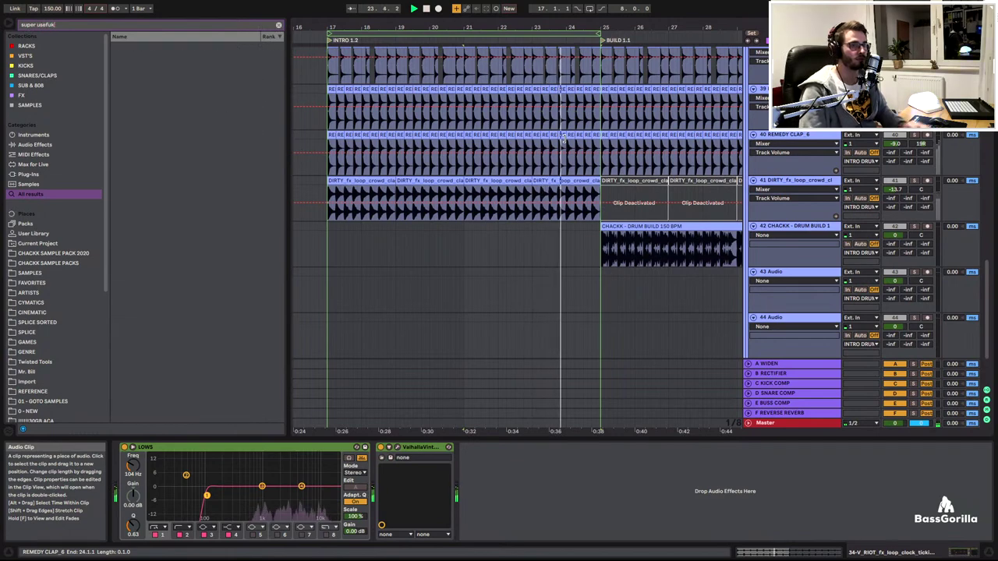
{"action": "key", "text": "BackSpace"}
{"action": "left_click_drag", "start_coordinate": [533, 30], "coordinate": [425, 11]}
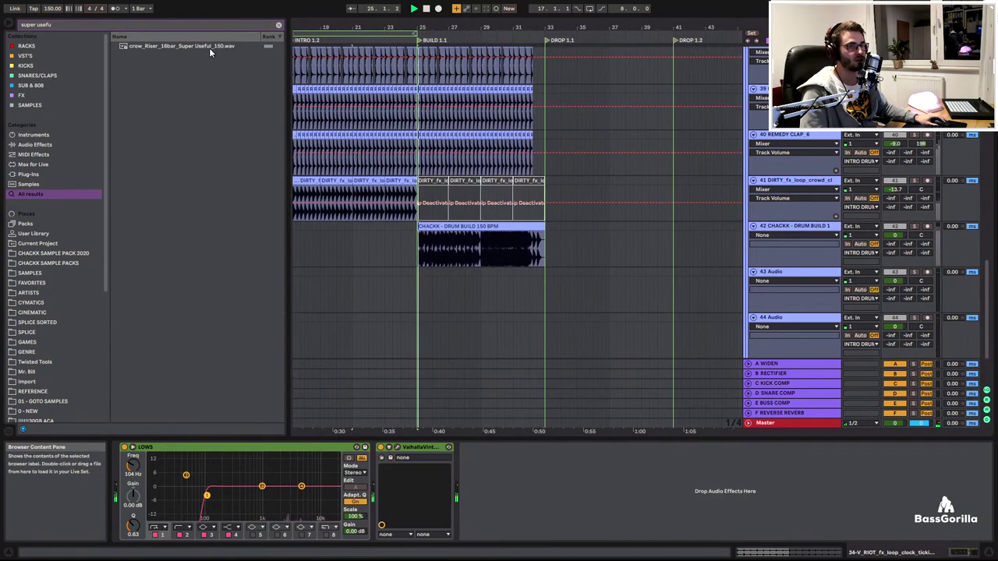
{"action": "left_click_drag", "start_coordinate": [209, 47], "coordinate": [319, 303]}
{"action": "key", "text": "space"}
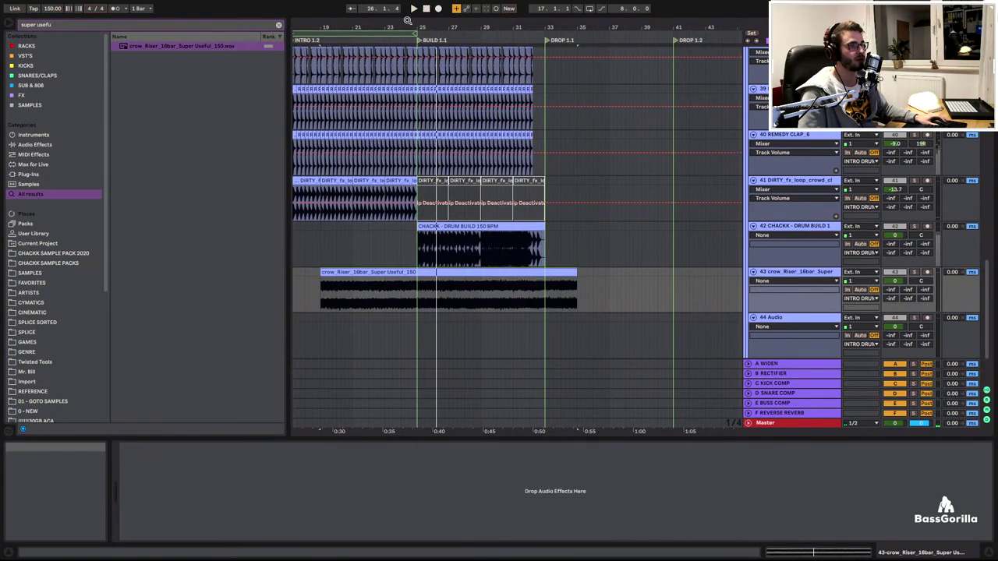
Move the riser clip to start at bar 17 and trim its end back to bar 32
{"action": "left_click_drag", "start_coordinate": [410, 28], "coordinate": [680, 31]}
{"action": "left_click_drag", "start_coordinate": [598, 273], "coordinate": [560, 279]}
{"action": "left_click_drag", "start_coordinate": [590, 28], "coordinate": [393, 11]}
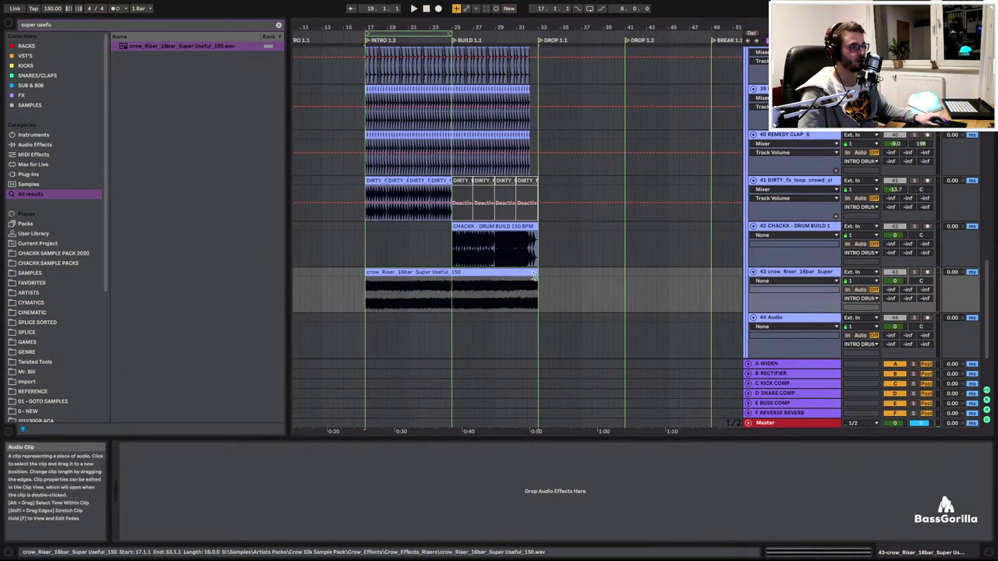
{"action": "left_click", "coordinate": [362, 291]}
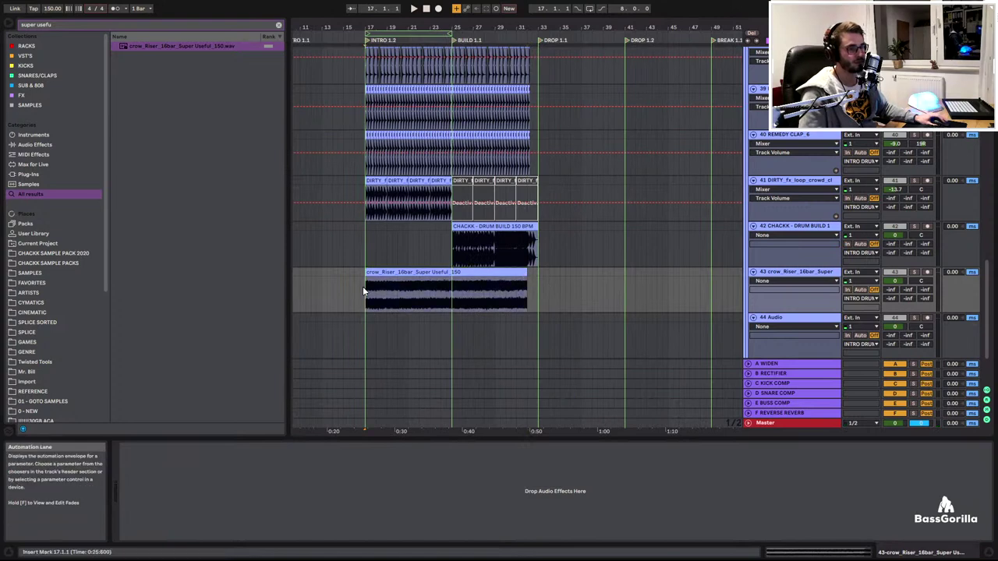
Lower the riser track's volume to about -6.2 dB and fade the clip in from bar 17 to bar 25
{"action": "left_click_drag", "start_coordinate": [889, 282], "coordinate": [889, 297]}
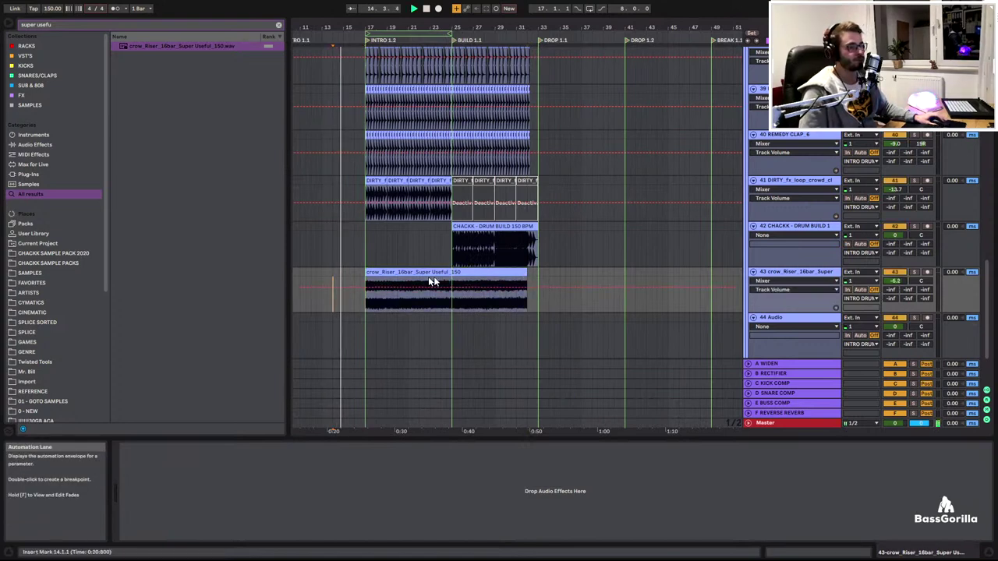
{"action": "key", "text": "a"}
{"action": "left_click_drag", "start_coordinate": [367, 278], "coordinate": [454, 288]}
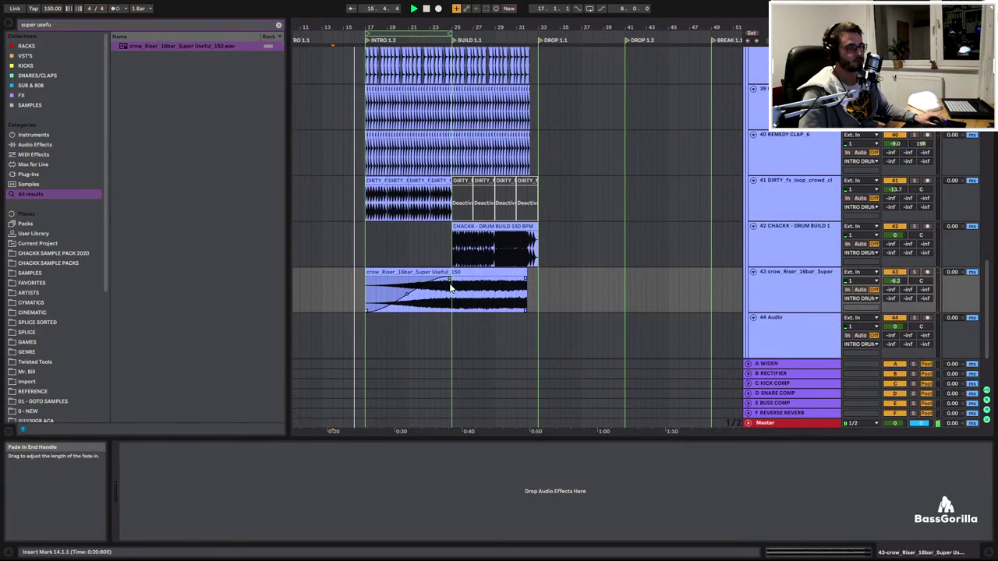
{"action": "scroll", "coordinate": [527, 279], "scroll_direction": "down", "scroll_amount": 4}
{"action": "scroll", "coordinate": [528, 265], "scroll_direction": "up", "scroll_amount": 2}
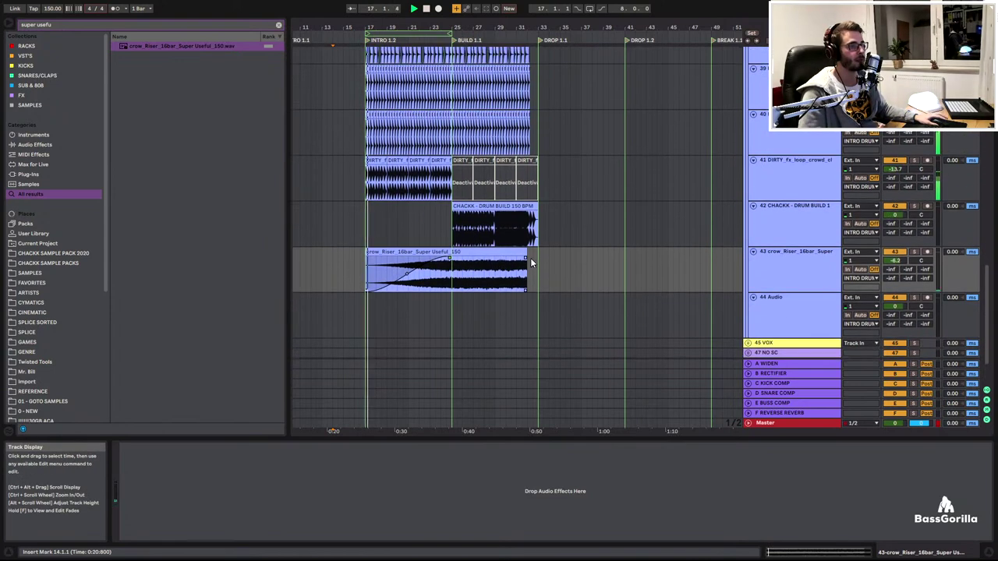
Lower REMEDY CLAP_5 and REMEDY CLAP_6 together to -12.1 dB and -12.7 dB
{"action": "scroll", "coordinate": [605, 271], "scroll_direction": "up", "scroll_amount": 4}
{"action": "scroll", "coordinate": [605, 270], "scroll_direction": "down", "scroll_amount": 2}
{"action": "left_click", "coordinate": [816, 156]}
{"action": "left_click", "coordinate": [813, 205]}
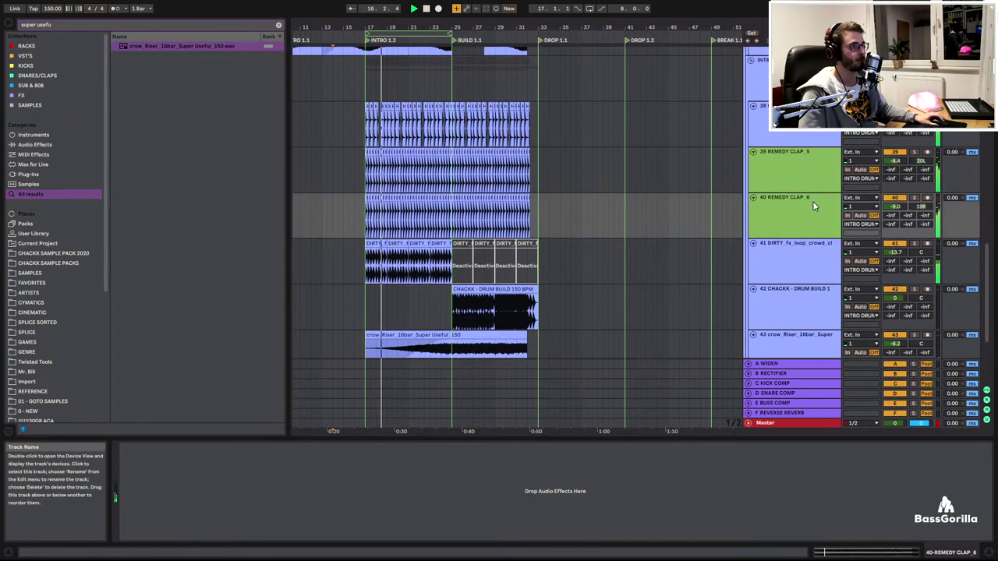
{"action": "left_click_drag", "start_coordinate": [895, 161], "coordinate": [895, 180]}
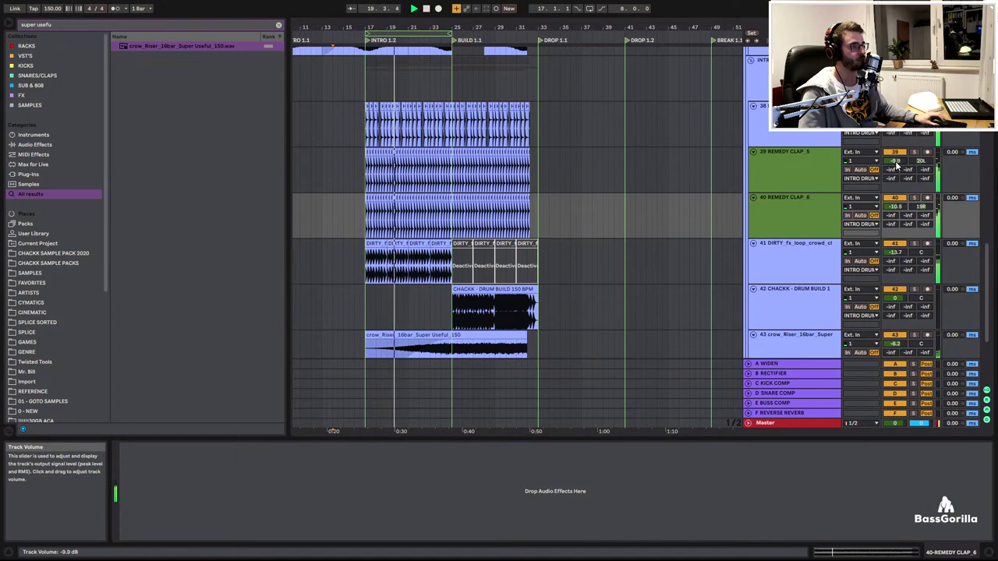
{"action": "scroll", "coordinate": [791, 209], "scroll_direction": "down", "scroll_amount": 3}
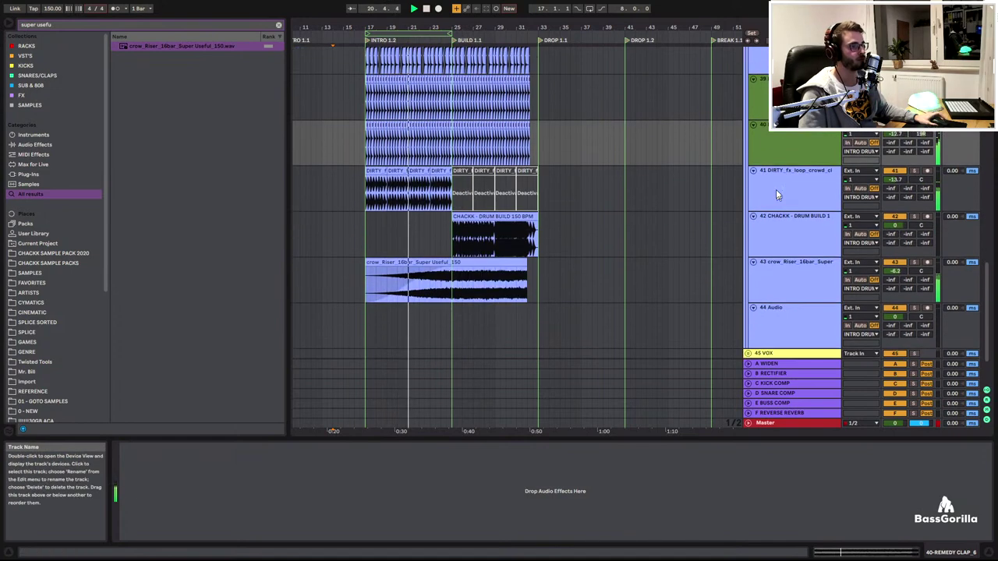
Lower the riser track's volume further to -7.7 dB during playback
{"action": "scroll", "coordinate": [777, 191], "scroll_direction": "up", "scroll_amount": 3}
{"action": "scroll", "coordinate": [811, 171], "scroll_direction": "down", "scroll_amount": 4}
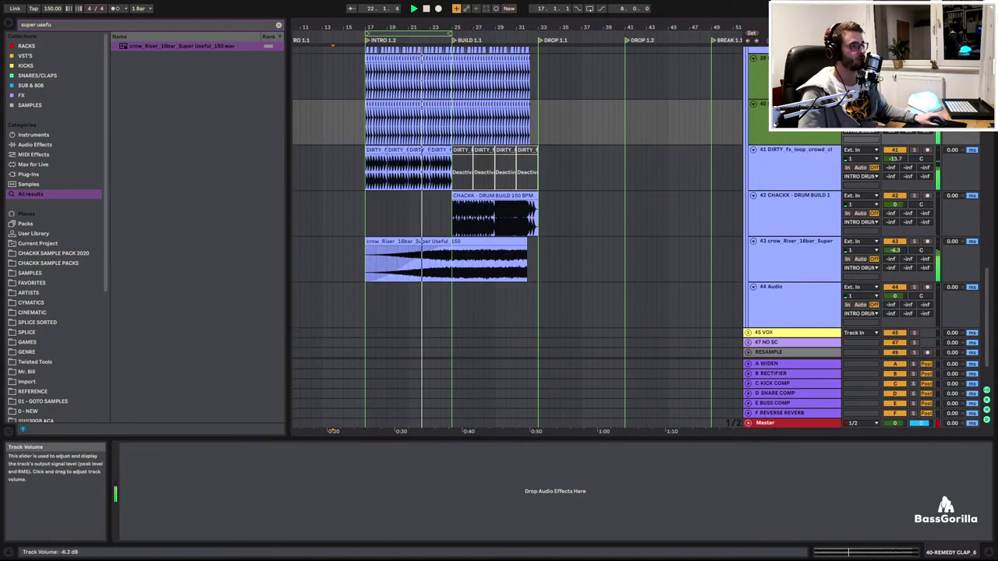
{"action": "scroll", "coordinate": [467, 246], "scroll_direction": "up", "scroll_amount": 3}
{"action": "left_click_drag", "start_coordinate": [581, 26], "coordinate": [568, 26]}
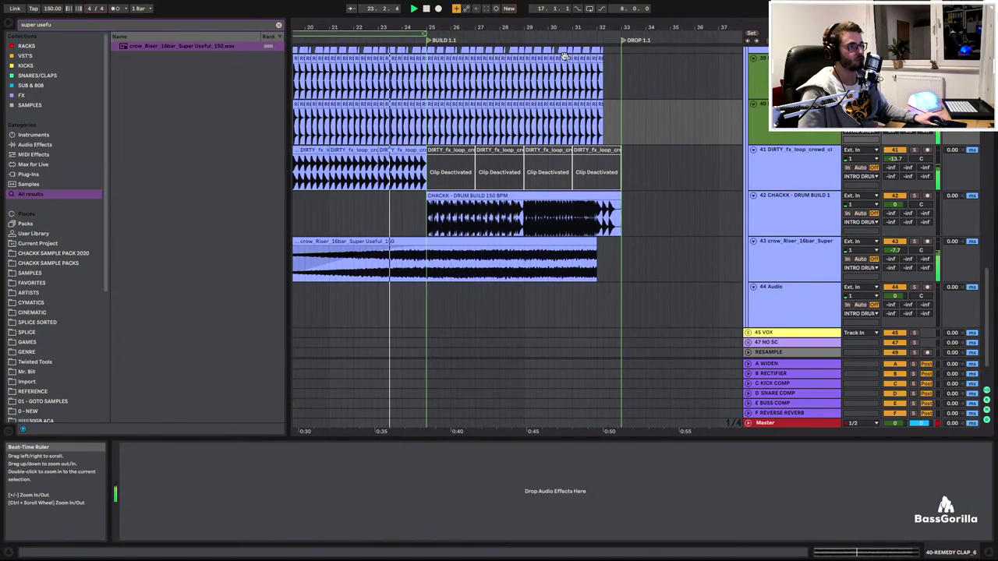
Play the build through into the drop, examining the drum, riser, downlifter and synth tracks around the transition at bar 33
{"action": "scroll", "coordinate": [530, 175], "scroll_direction": "up", "scroll_amount": 10}
{"action": "scroll", "coordinate": [540, 175], "scroll_direction": "down", "scroll_amount": 10}
{"action": "scroll", "coordinate": [523, 231], "scroll_direction": "up", "scroll_amount": 2}
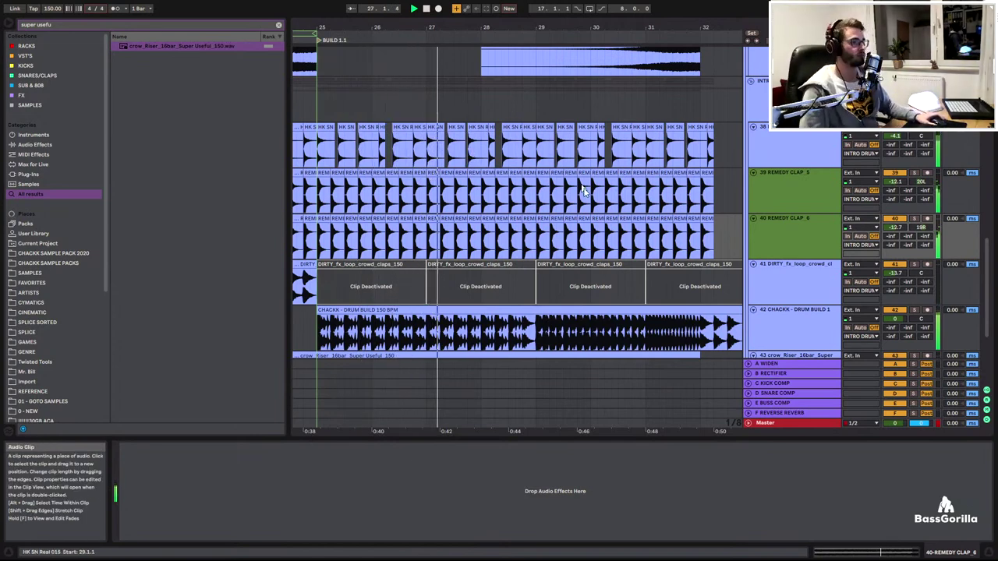
{"action": "scroll", "coordinate": [596, 175], "scroll_direction": "up", "scroll_amount": 3}
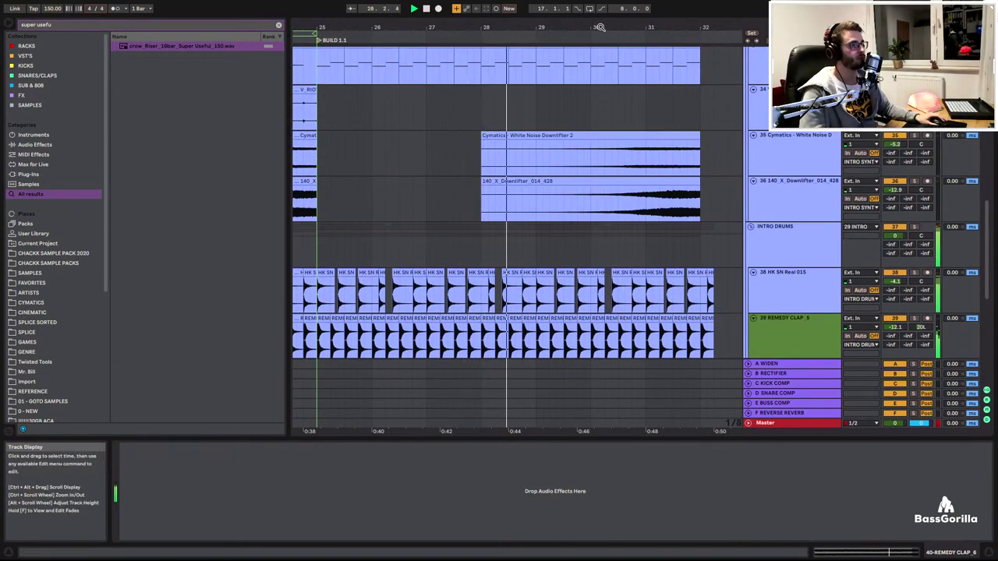
{"action": "left_click_drag", "start_coordinate": [600, 27], "coordinate": [499, 19]}
{"action": "scroll", "coordinate": [616, 243], "scroll_direction": "down", "scroll_amount": 4}
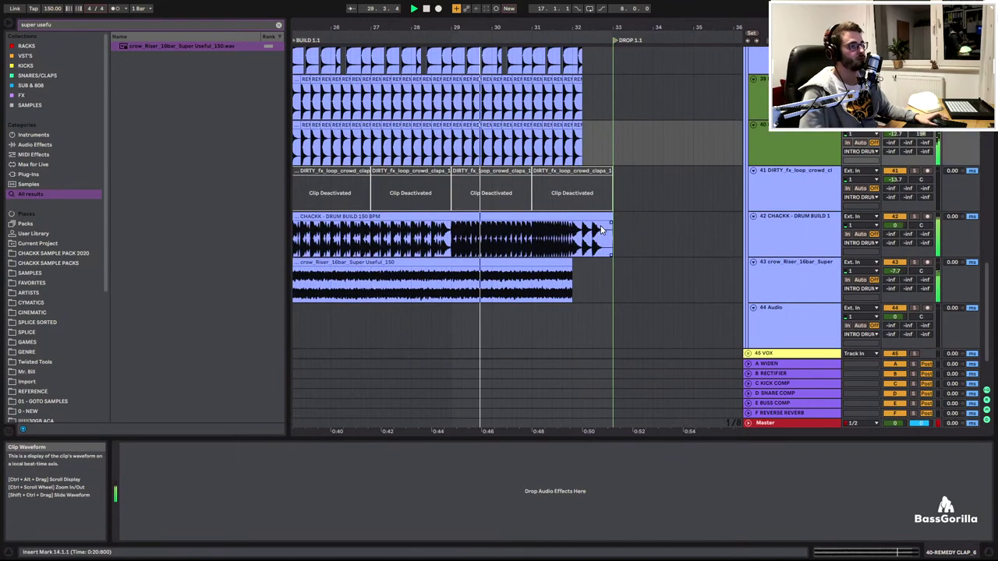
{"action": "scroll", "coordinate": [600, 229], "scroll_direction": "up", "scroll_amount": 10}
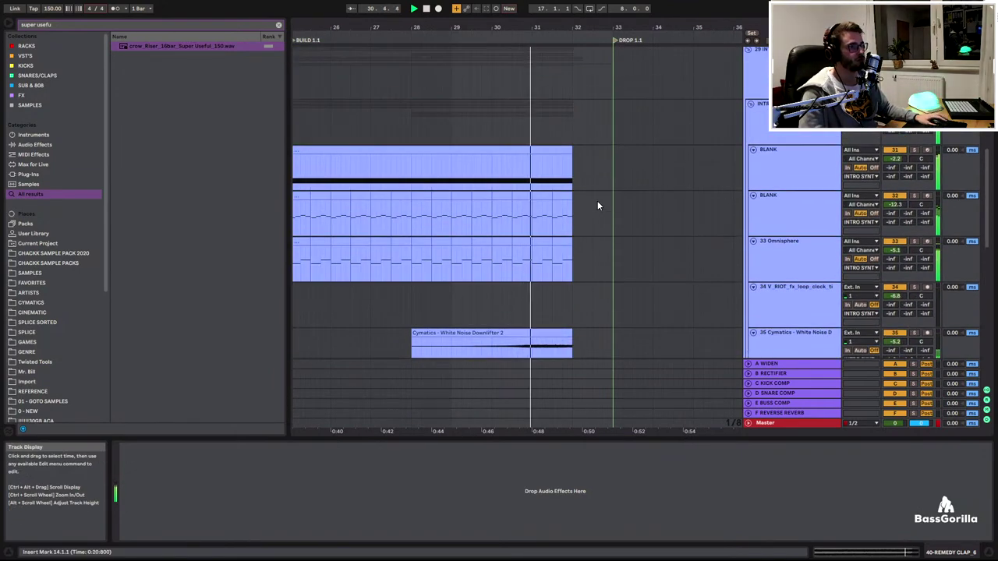
{"action": "scroll", "coordinate": [617, 181], "scroll_direction": "up", "scroll_amount": 8}
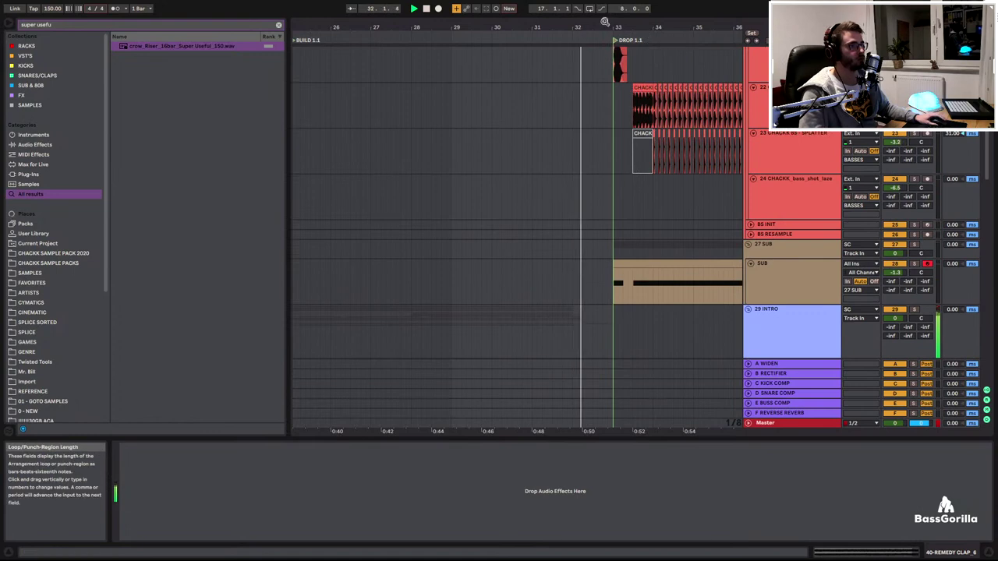
{"action": "left_click_drag", "start_coordinate": [605, 22], "coordinate": [520, 19]}
{"action": "scroll", "coordinate": [531, 194], "scroll_direction": "down", "scroll_amount": 6}
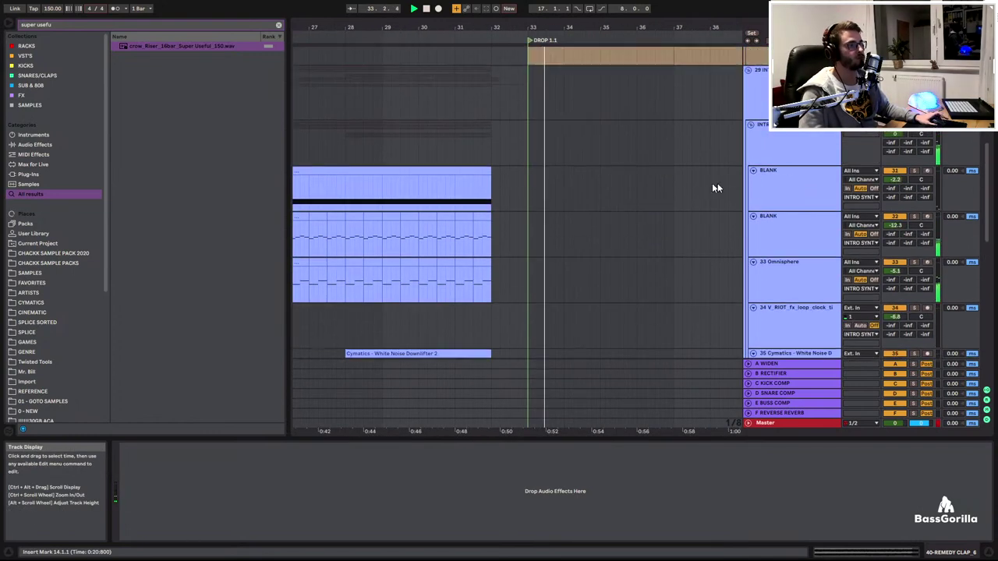
Search for "a-amp", sort the results by rank, and add the A-AMP.adg rack to the end of the INTRO SYNTHS device chain
{"action": "left_click", "coordinate": [764, 143]}
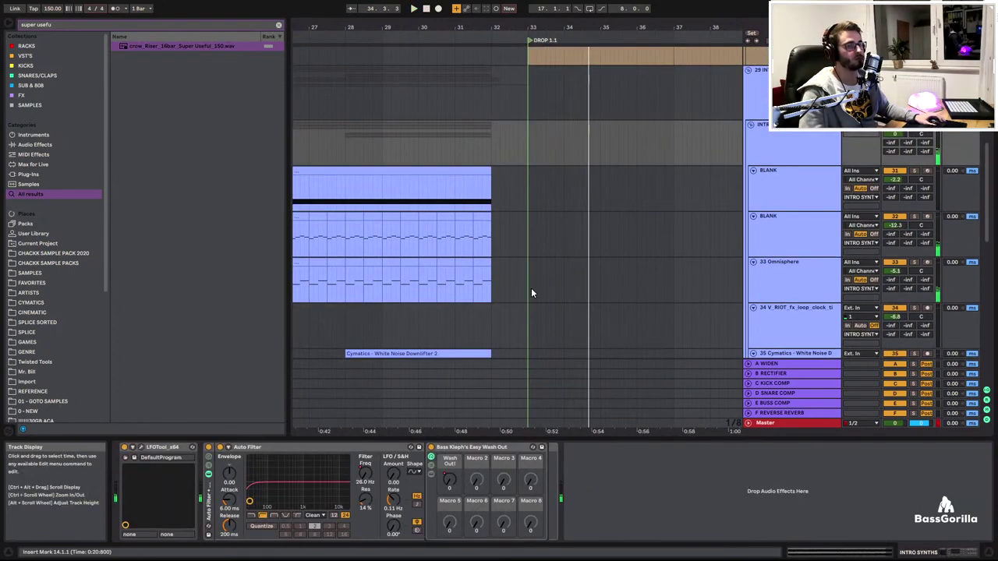
{"action": "type", "text": "a-mp"}
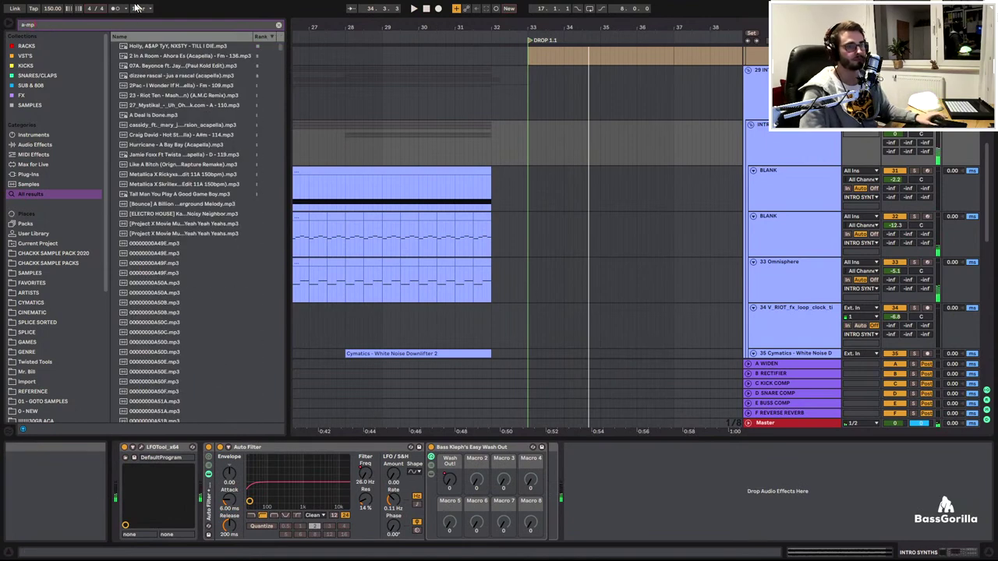
{"action": "left_click", "coordinate": [173, 34]}
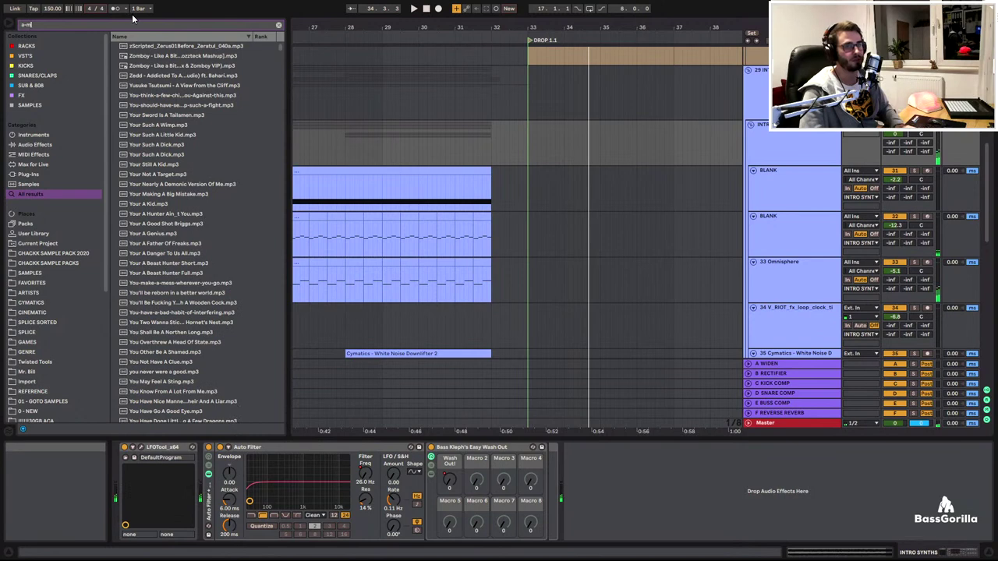
{"action": "key", "text": "BackSpace"}
{"action": "type", "text": "amp"}
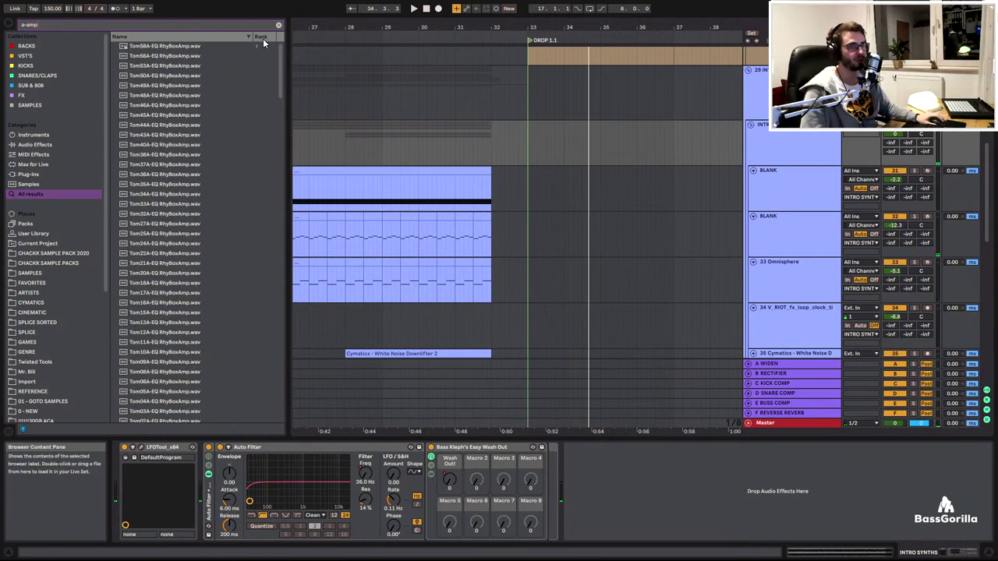
{"action": "left_click", "coordinate": [262, 37]}
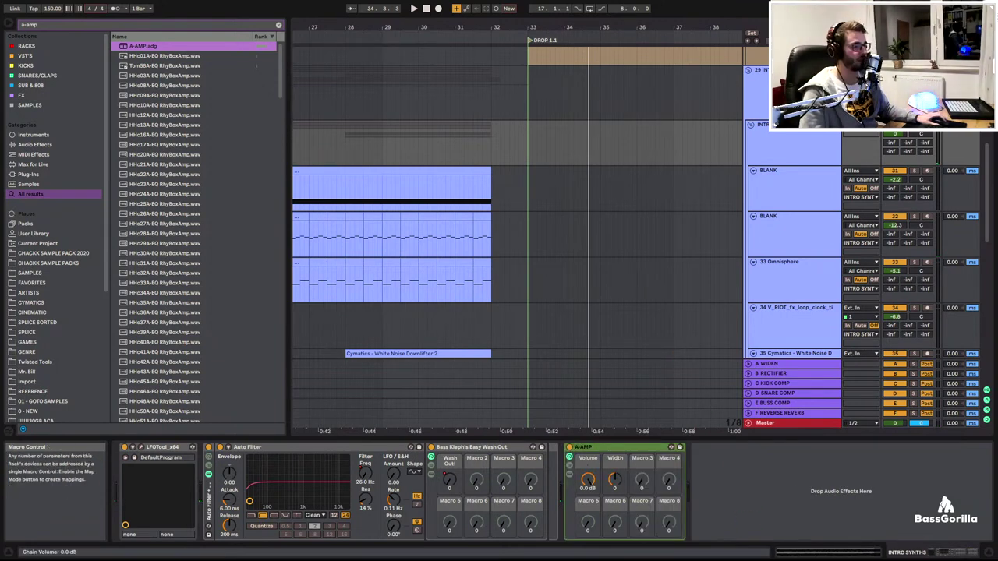
Automate the INTRO SYNTHS A-AMP Volume down to -inf dB between bars 32 and 33, and play back the build into the gap
{"action": "key", "text": "a"}
{"action": "left_click", "coordinate": [497, 148], "text": "shift"}
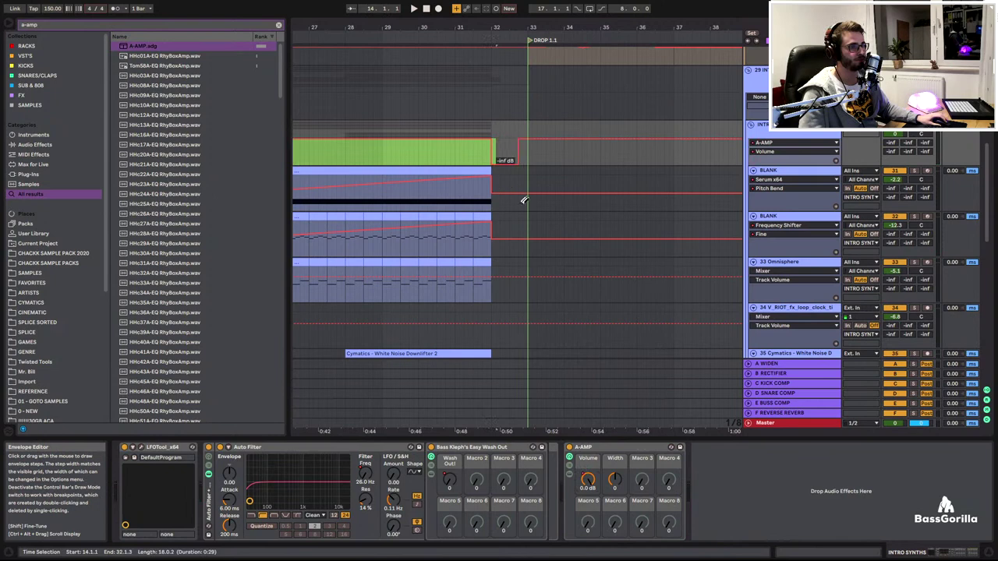
{"action": "left_click", "coordinate": [338, 154]}
{"action": "scroll", "coordinate": [550, 185], "scroll_direction": "down", "scroll_amount": 3}
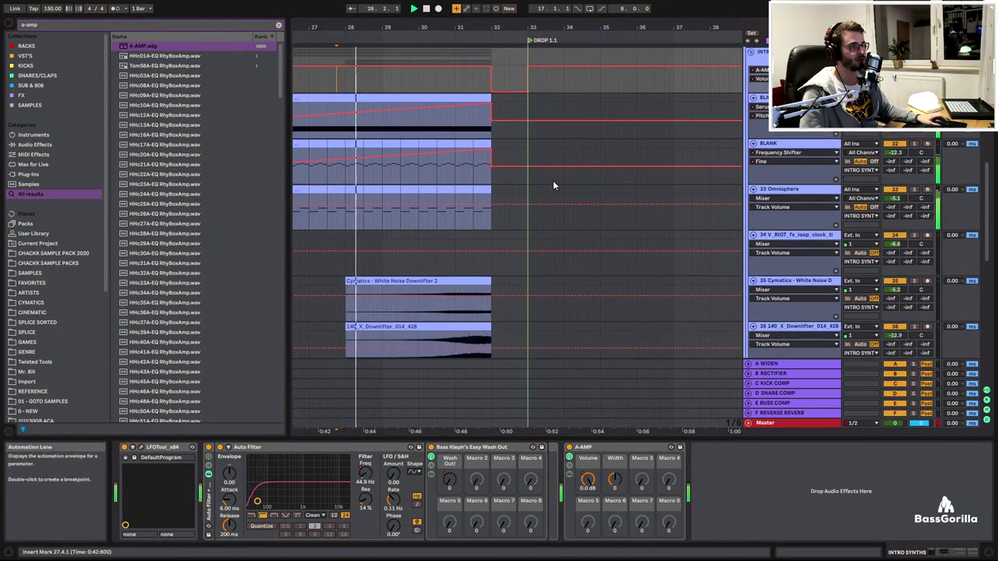
{"action": "scroll", "coordinate": [542, 176], "scroll_direction": "up", "scroll_amount": 3}
{"action": "key", "text": "space"}
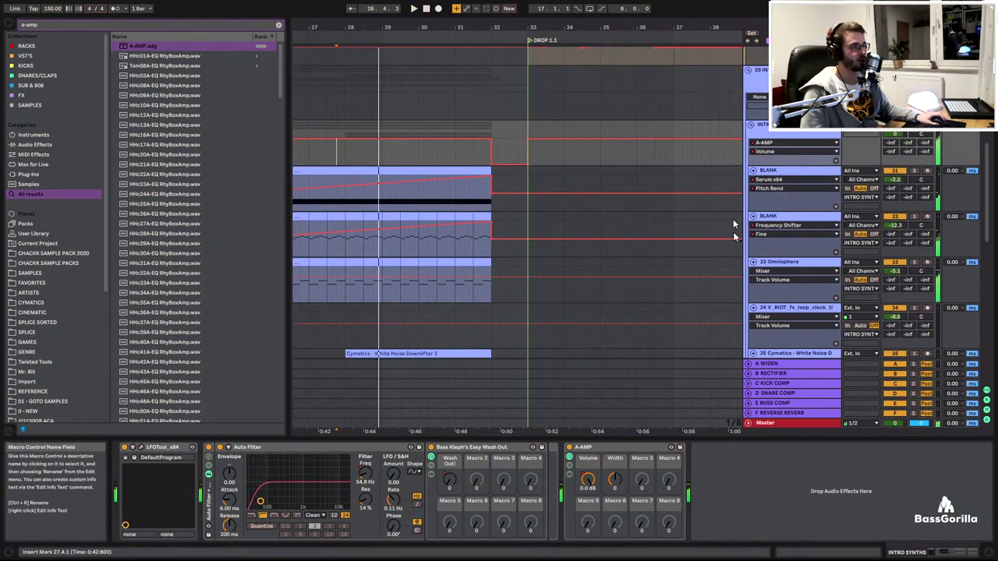
{"action": "key", "text": "space"}
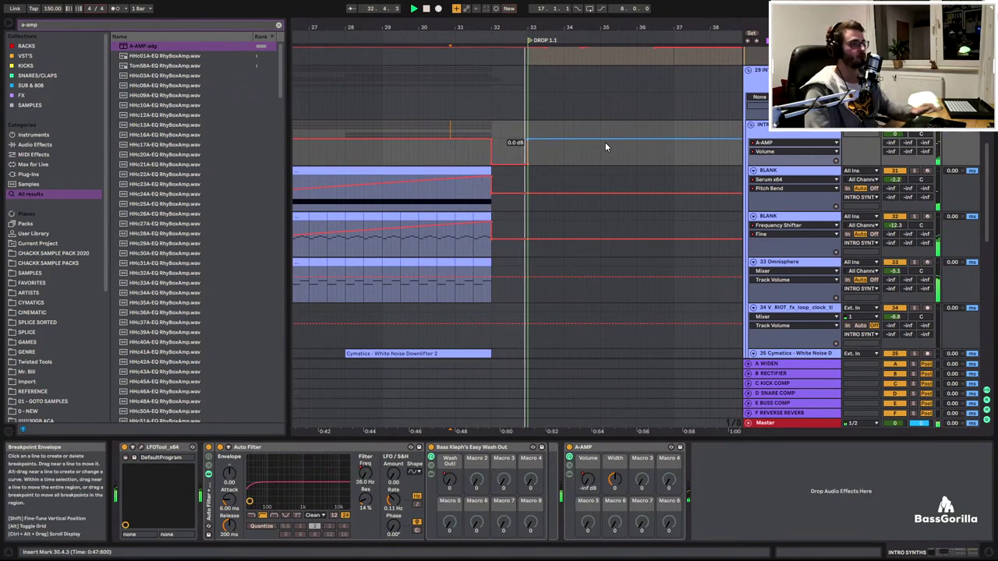
Collapse the 29 INTRO group and select the SUB track while the drop plays
{"action": "left_click_drag", "start_coordinate": [573, 28], "coordinate": [516, 37]}
{"action": "scroll", "coordinate": [499, 100], "scroll_direction": "up", "scroll_amount": 3}
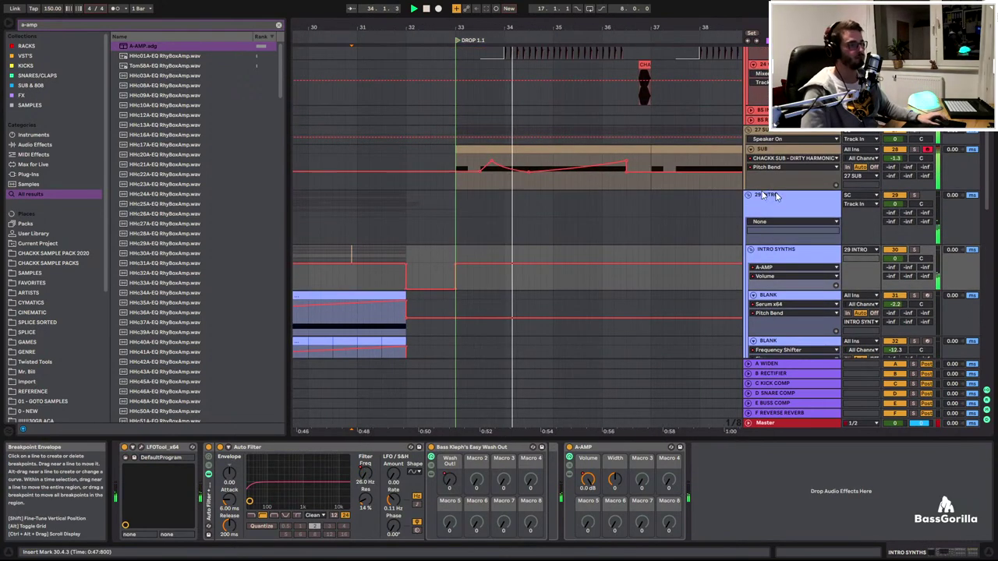
{"action": "left_click", "coordinate": [748, 195]}
{"action": "scroll", "coordinate": [767, 197], "scroll_direction": "up", "scroll_amount": 1}
{"action": "scroll", "coordinate": [768, 197], "scroll_direction": "up", "scroll_amount": 1}
{"action": "left_click", "coordinate": [896, 220]}
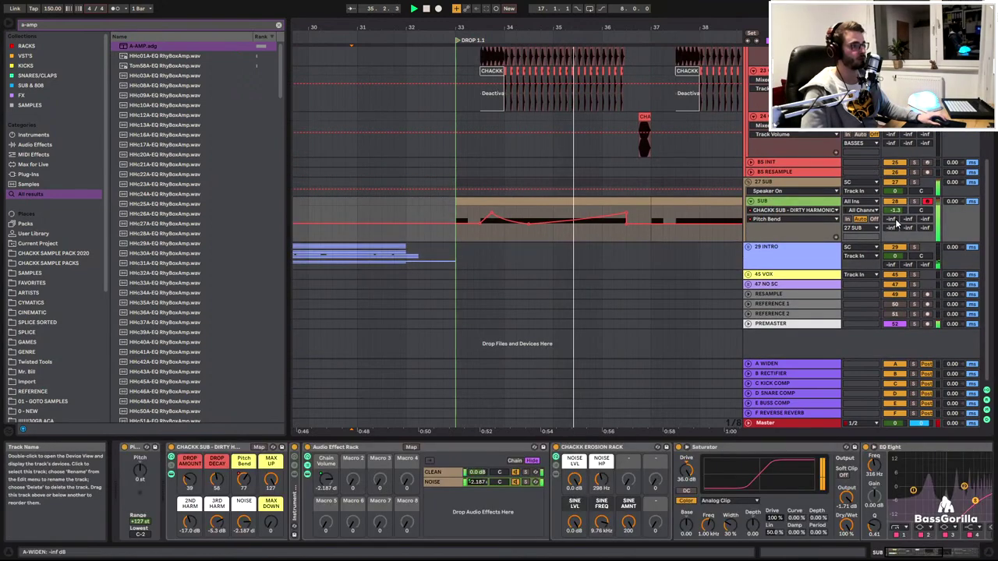
Set the SUB track's volume to -0.8 dB, replay the transition, and restart playback from bar 33
{"action": "left_click_drag", "start_coordinate": [895, 210], "coordinate": [895, 205]}
{"action": "scroll", "coordinate": [731, 163], "scroll_direction": "up", "scroll_amount": 4}
{"action": "scroll", "coordinate": [730, 159], "scroll_direction": "up", "scroll_amount": 4}
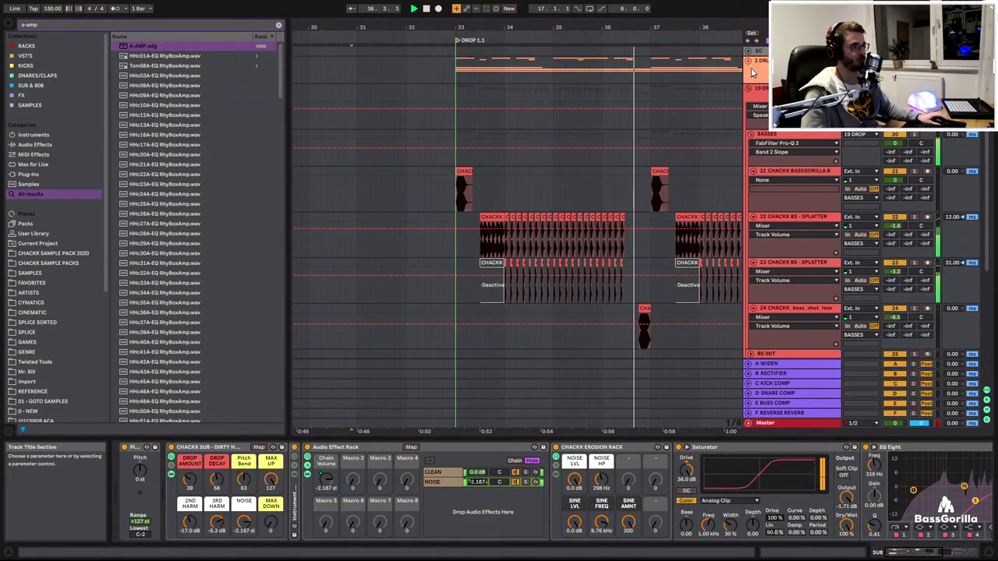
{"action": "scroll", "coordinate": [757, 94], "scroll_direction": "up", "scroll_amount": 6}
{"action": "scroll", "coordinate": [762, 81], "scroll_direction": "up", "scroll_amount": 2}
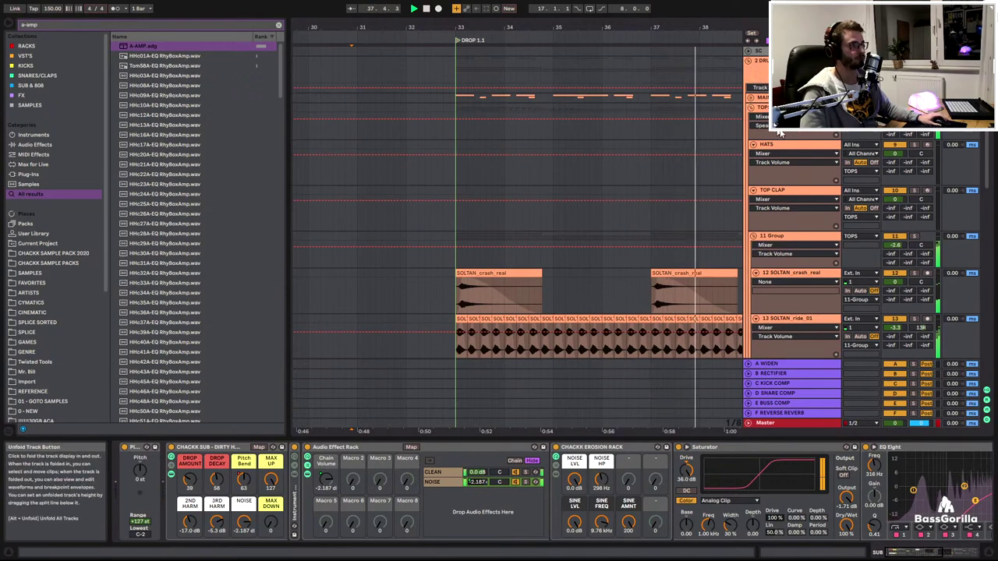
{"action": "key", "text": "space"}
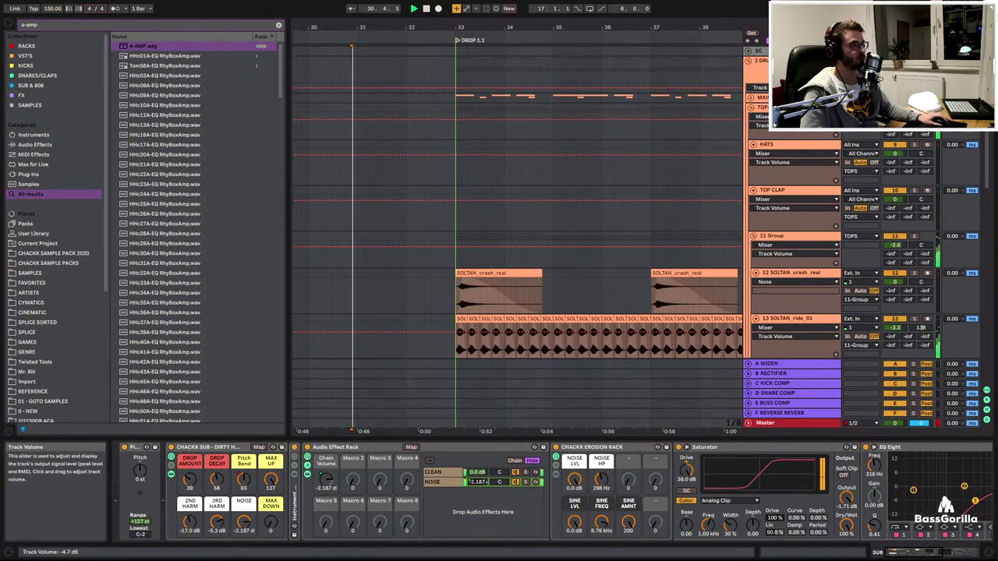
{"action": "scroll", "coordinate": [507, 205], "scroll_direction": "down", "scroll_amount": 10}
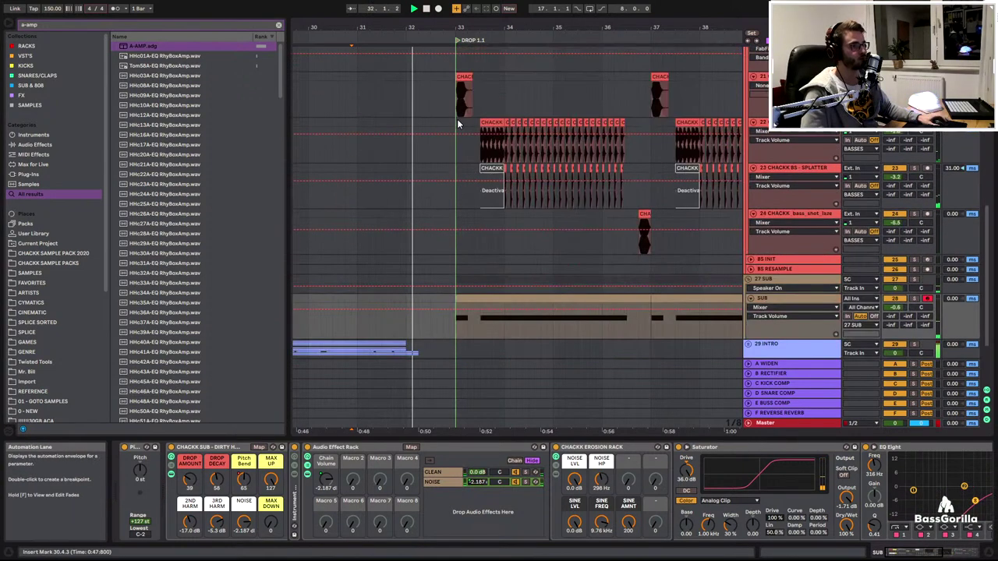
{"action": "left_click", "coordinate": [460, 125]}
{"action": "left_click_drag", "start_coordinate": [511, 27], "coordinate": [399, 28]}
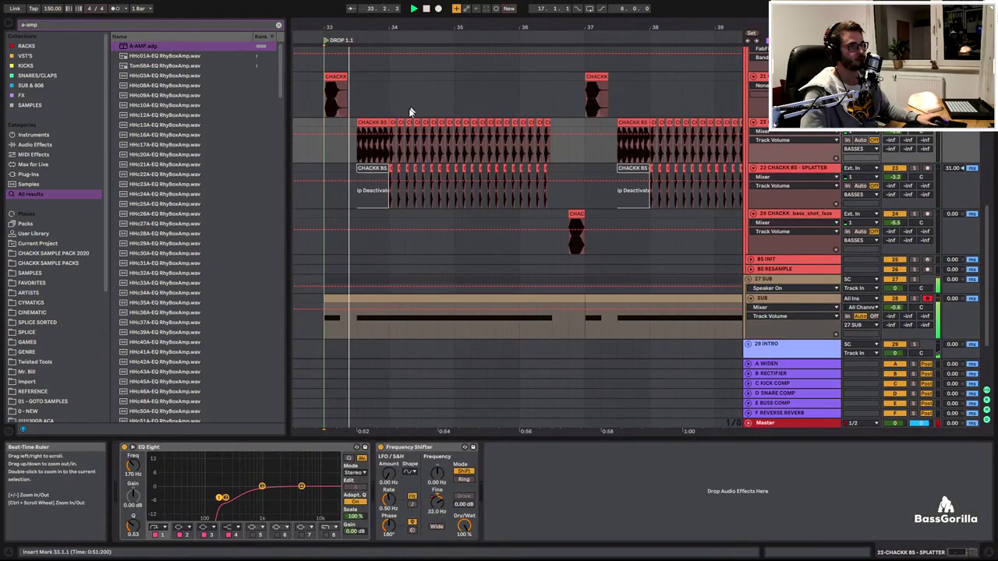
Try lowering the NOISE macro automation on the SUB track under the first sub note at bar 33
{"action": "left_click", "coordinate": [771, 299]}
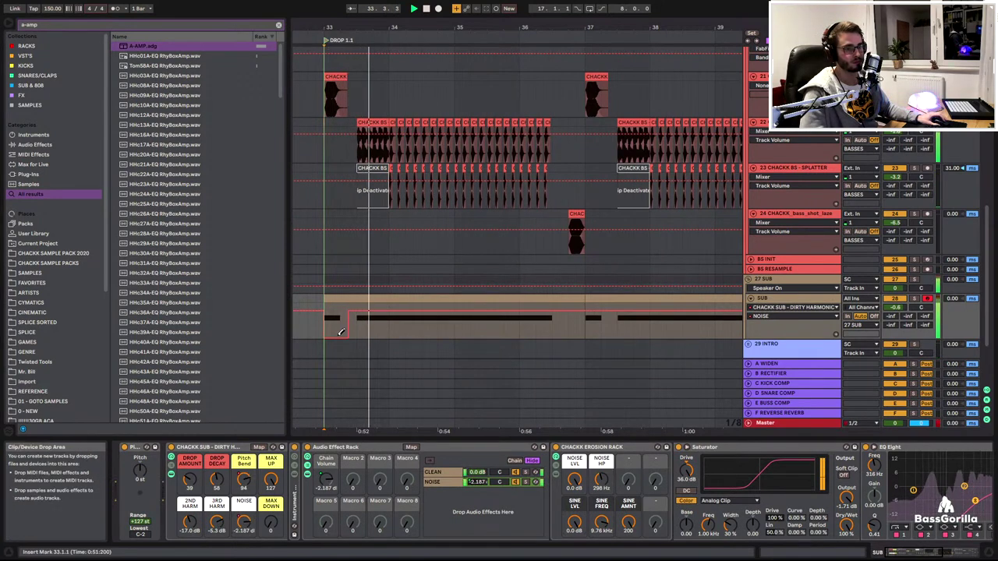
{"action": "key", "text": "space"}
{"action": "key", "text": "space"}
{"action": "key", "text": "space"}
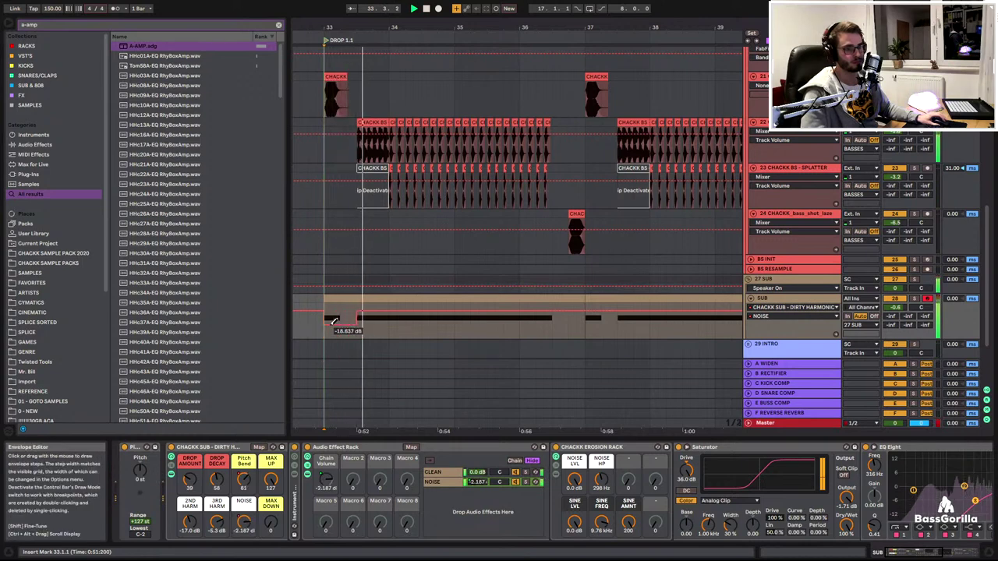
{"action": "key", "text": "space"}
{"action": "key", "text": "space"}
{"action": "left_click", "coordinate": [334, 321]}
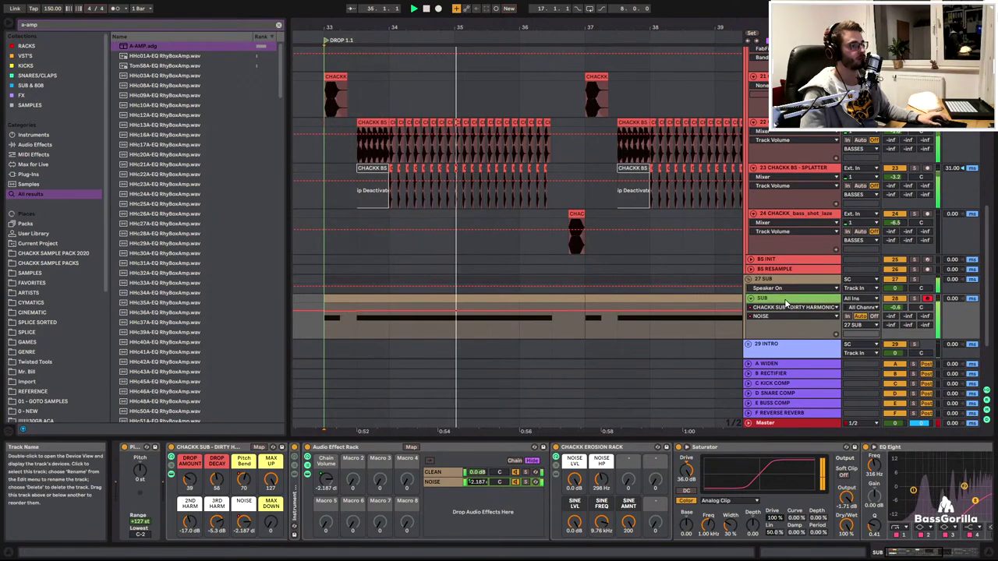
Solo the BASSES group and set its MS OTT rack to 16.1 dB Master Output and 122 % Time Scaling
{"action": "scroll", "coordinate": [635, 201], "scroll_direction": "up", "scroll_amount": 2}
{"action": "scroll", "coordinate": [635, 201], "scroll_direction": "up", "scroll_amount": 2}
{"action": "key", "text": "space"}
{"action": "left_click", "coordinate": [792, 248]}
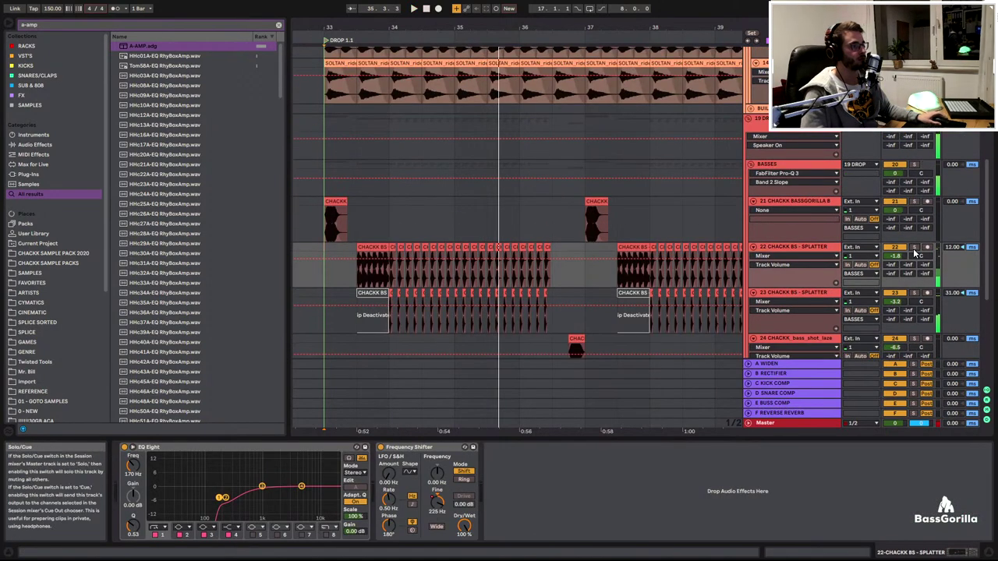
{"action": "left_click", "coordinate": [789, 164]}
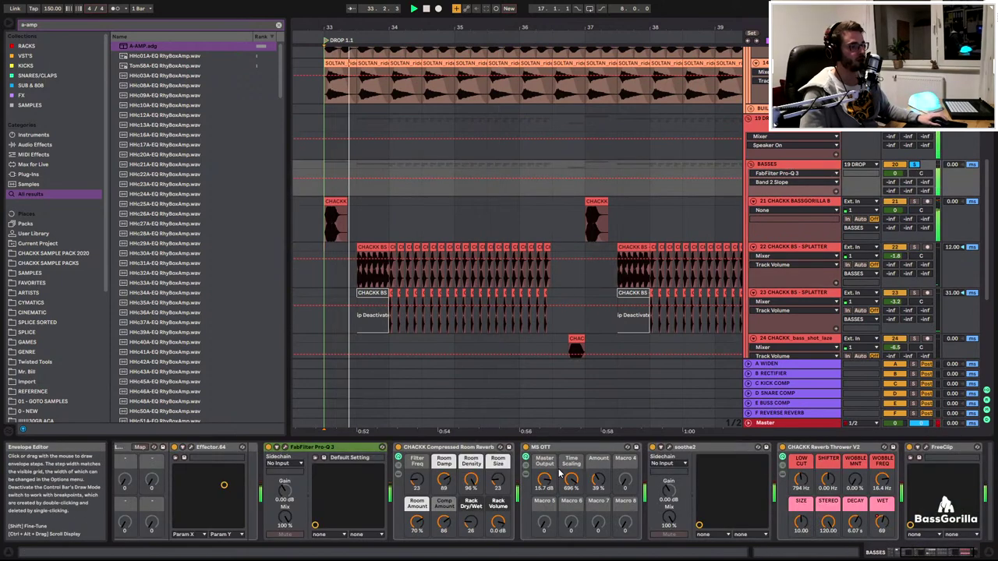
{"action": "left_click_drag", "start_coordinate": [546, 484], "coordinate": [571, 463]}
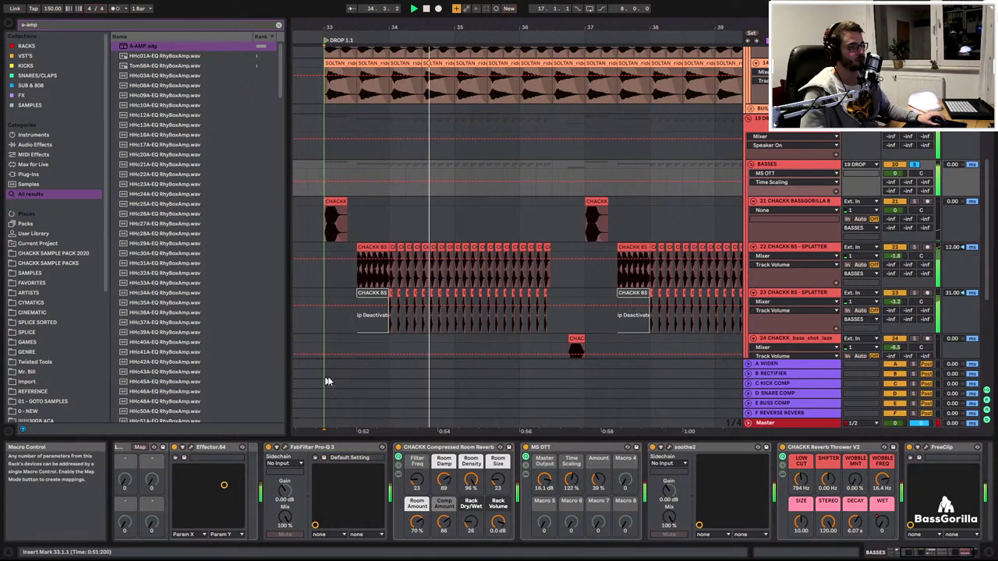
Raise the low-cut frequency of the 48 dB/oct filter in the BASSES group's FabFilter Pro-Q 3
{"action": "scroll", "coordinate": [328, 382], "scroll_direction": "down", "scroll_amount": 2}
{"action": "left_click", "coordinate": [284, 447]}
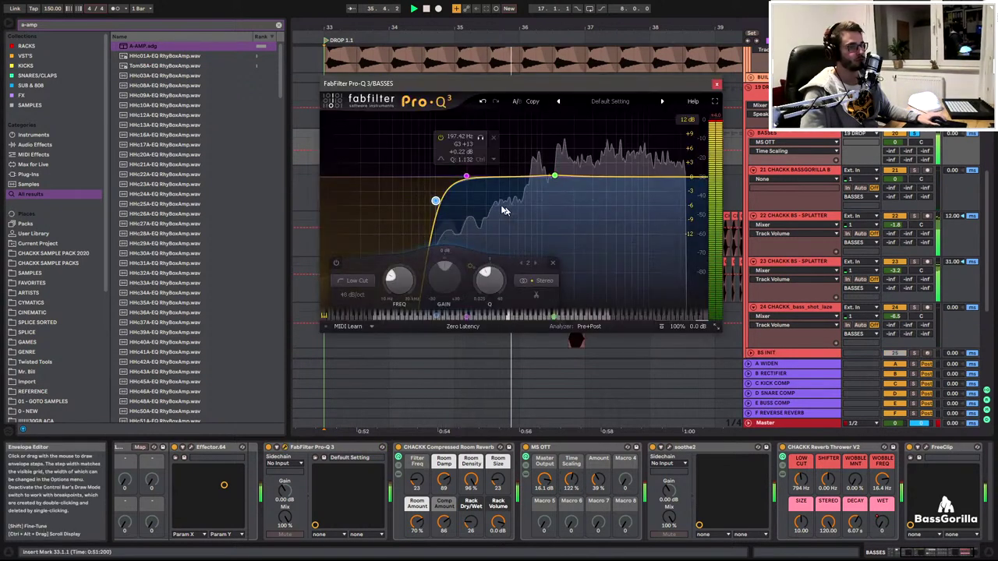
{"action": "left_click_drag", "start_coordinate": [435, 202], "coordinate": [460, 211]}
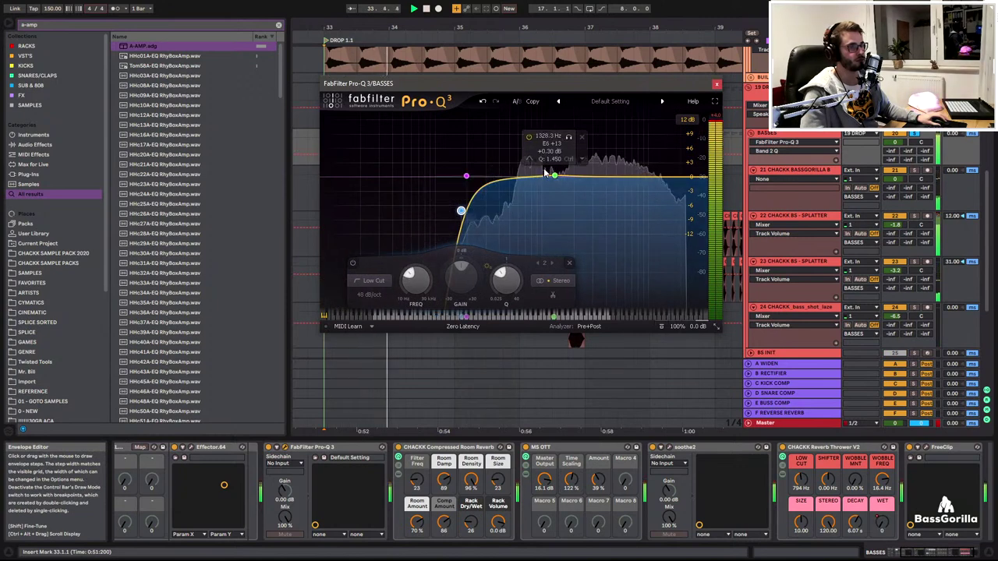
{"action": "key", "text": "space"}
Copy the CHACKK EFFECTOR delay rack from BASSES to the end of track 22 CHACKK BS - SPLATTER and solo that track
{"action": "left_click", "coordinate": [122, 448]}
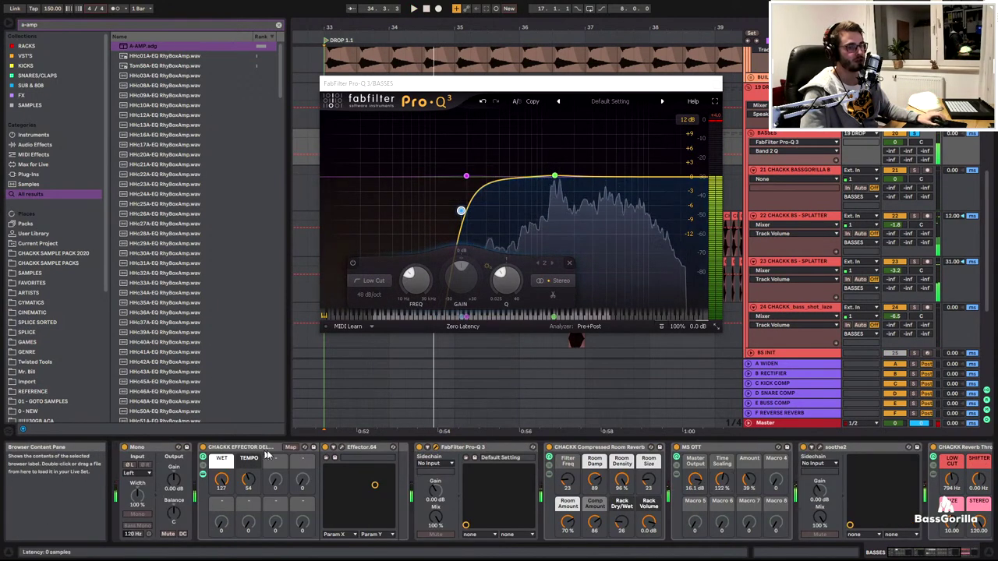
{"action": "left_click", "coordinate": [797, 221]}
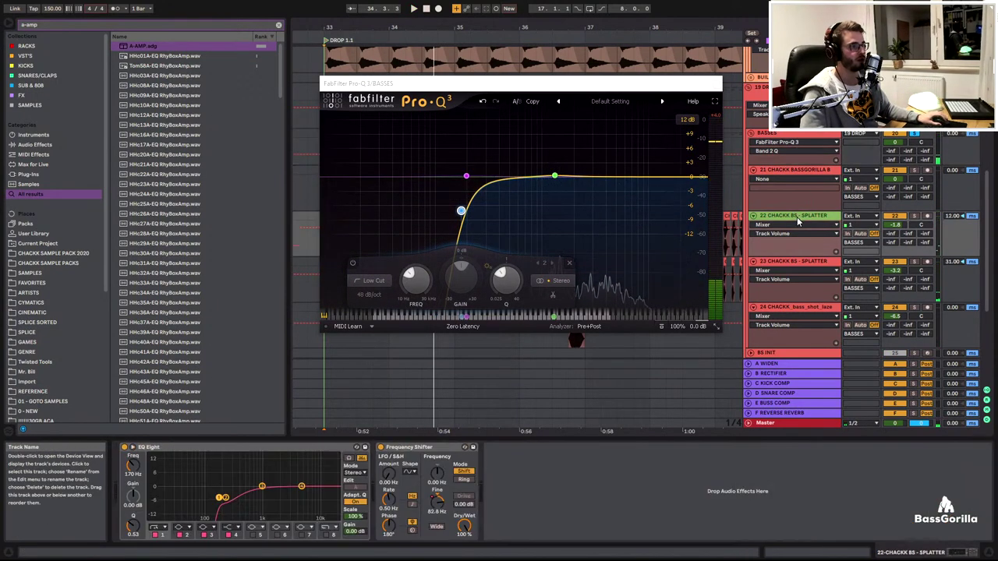
{"action": "left_click", "coordinate": [824, 154]}
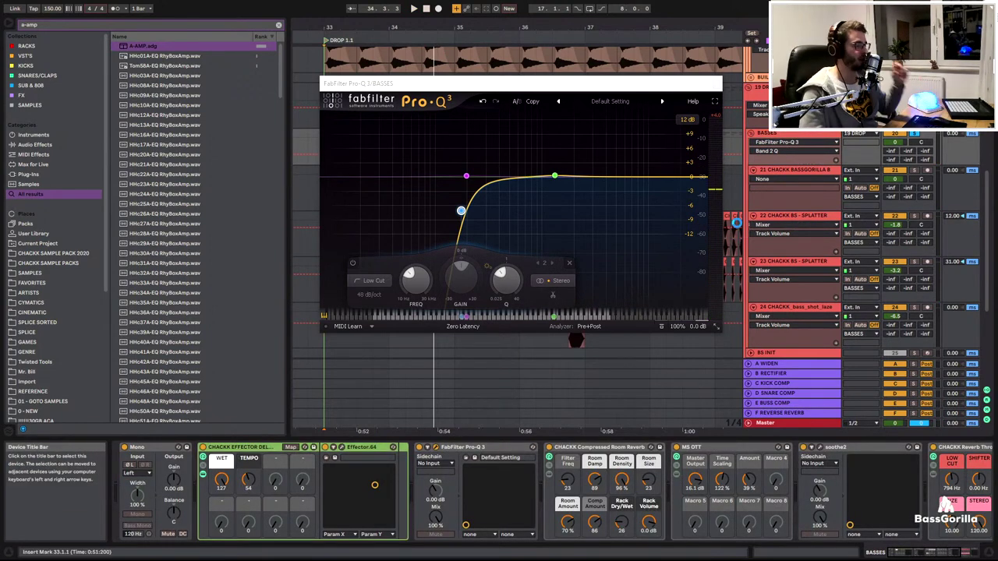
{"action": "left_click", "coordinate": [807, 176]}
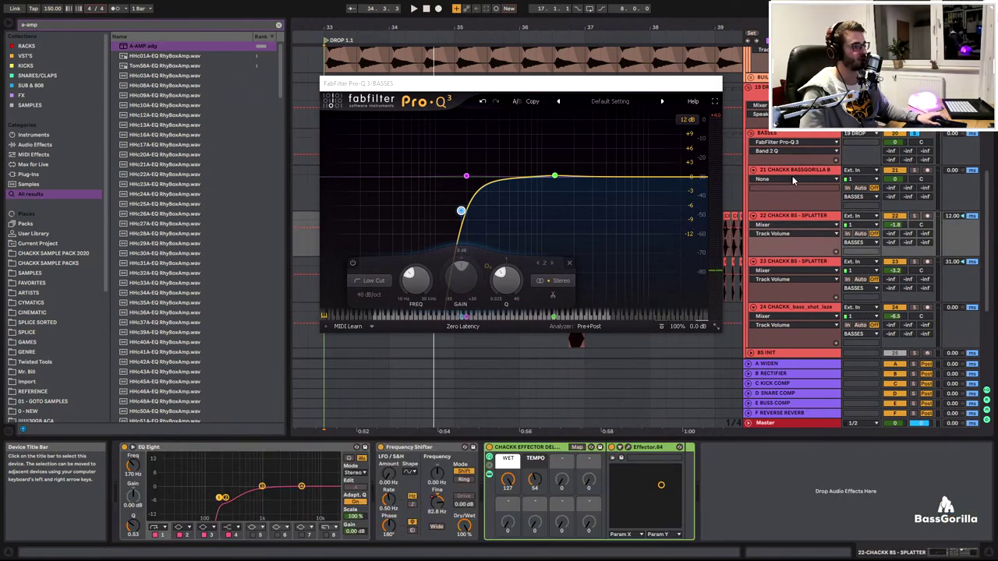
{"action": "left_click", "coordinate": [813, 221]}
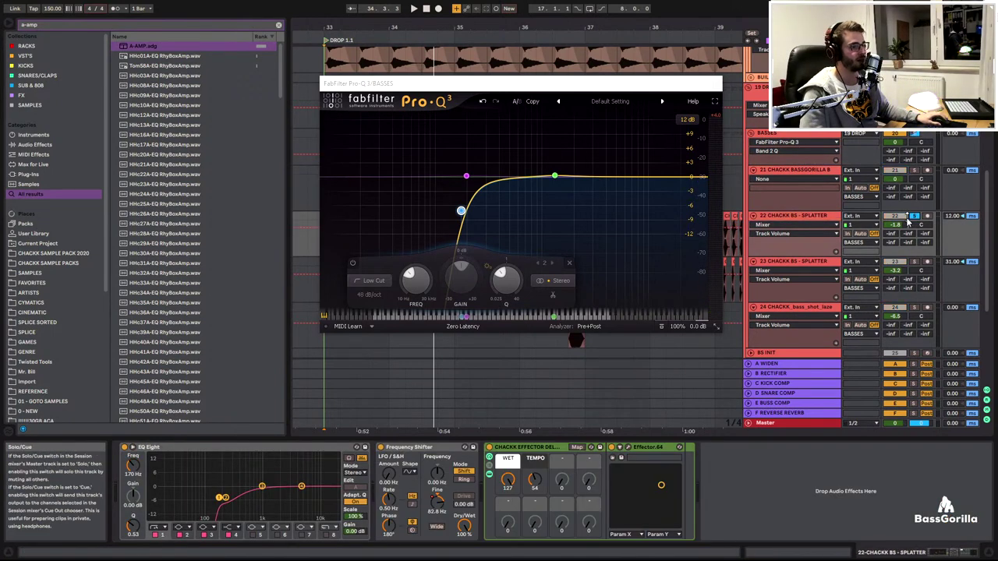
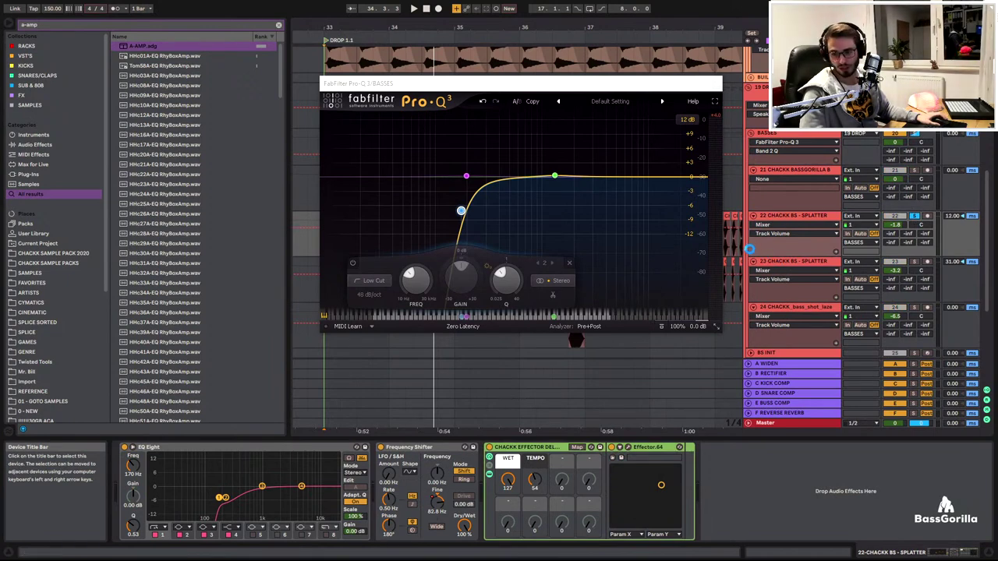
Close the Pro-Q 3 window and set the soloed track 22 to -2.8 dB while auditioning its delay rack's TEMPO
{"action": "left_click", "coordinate": [724, 235]}
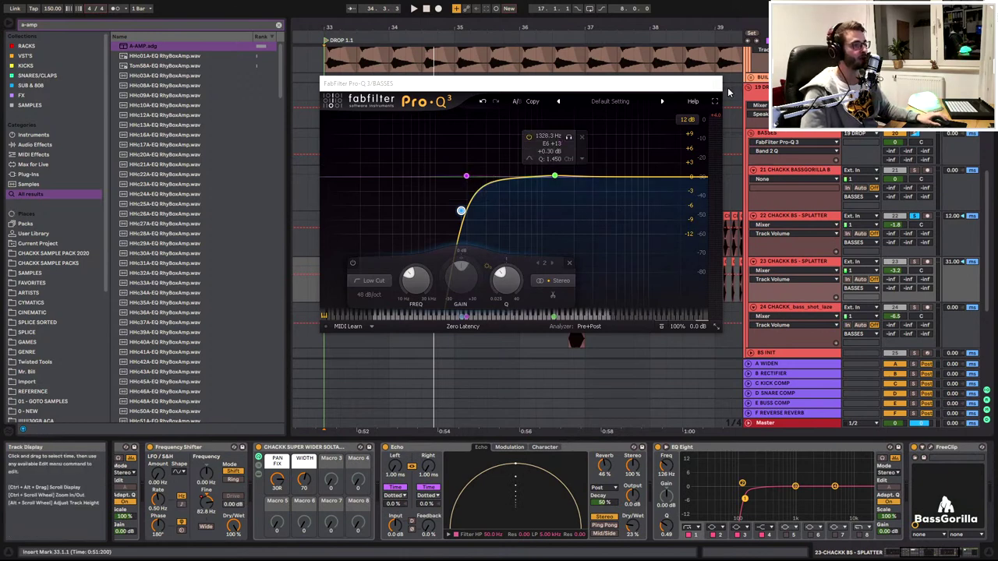
{"action": "left_click", "coordinate": [717, 84]}
{"action": "scroll", "coordinate": [456, 270], "scroll_direction": "down", "scroll_amount": 1}
{"action": "key", "text": "space"}
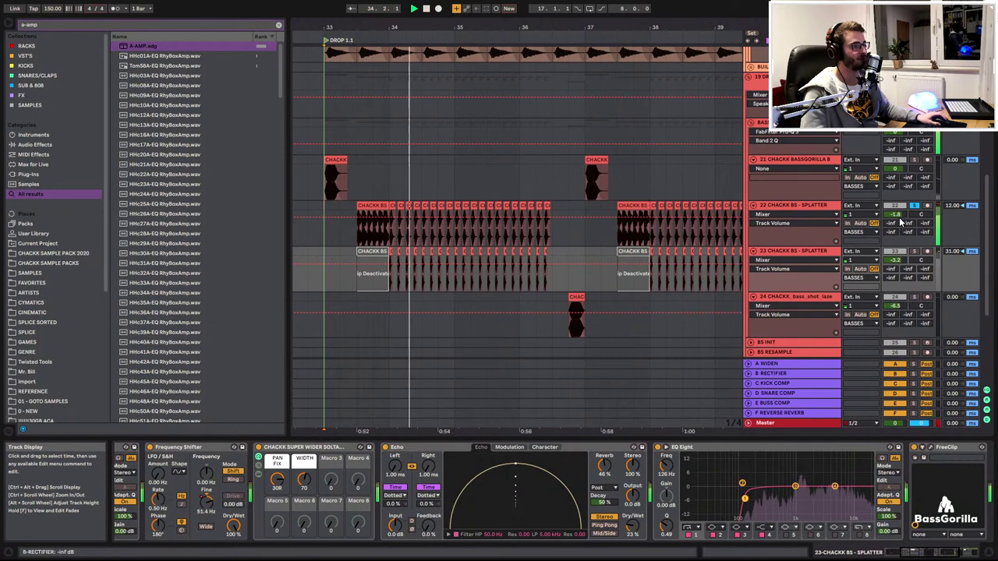
{"action": "left_click", "coordinate": [774, 207]}
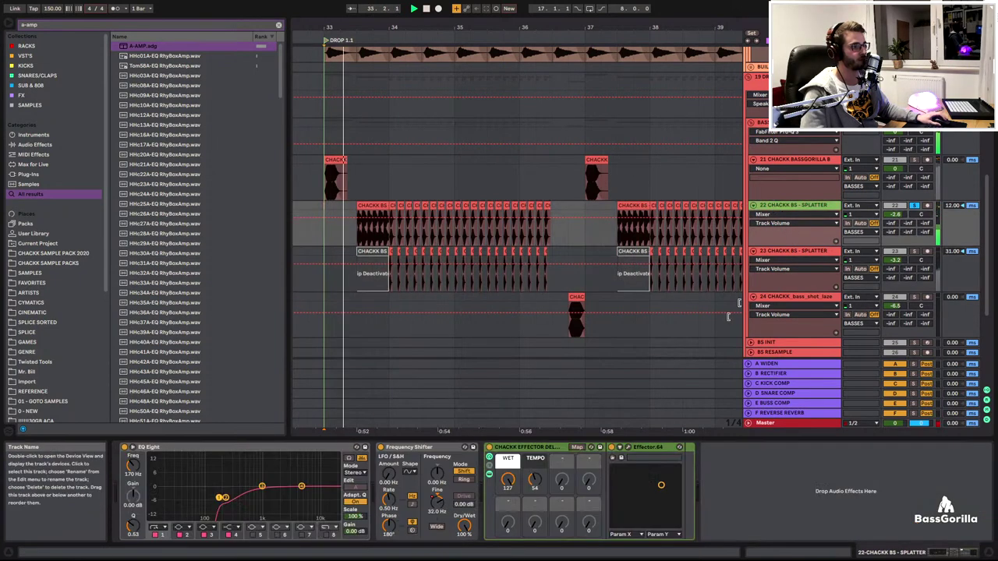
{"action": "left_click_drag", "start_coordinate": [534, 486], "coordinate": [535, 488]}
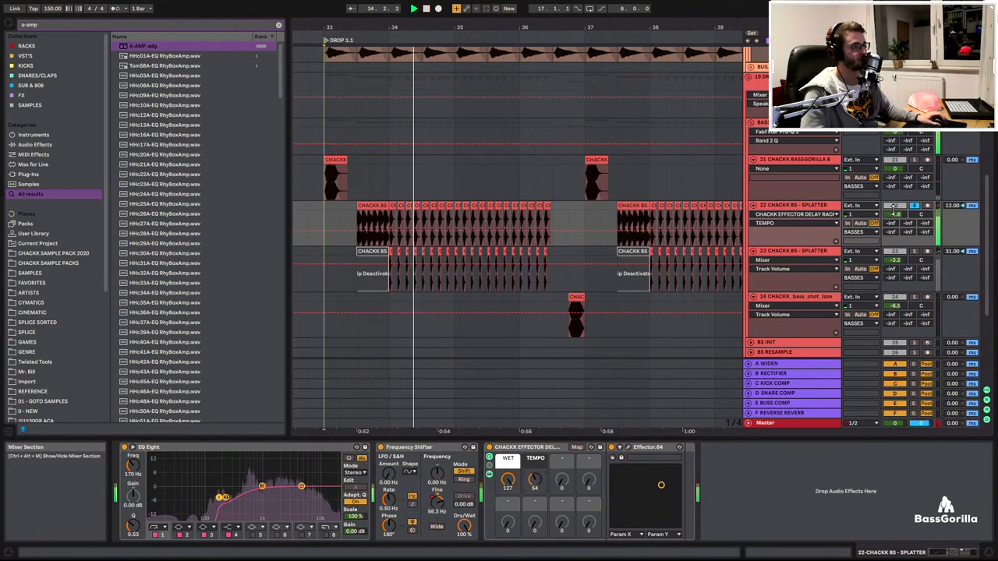
Delete the CHACKK EFFECTOR delay rack from the BASSES group's device chain
{"action": "left_click", "coordinate": [705, 195]}
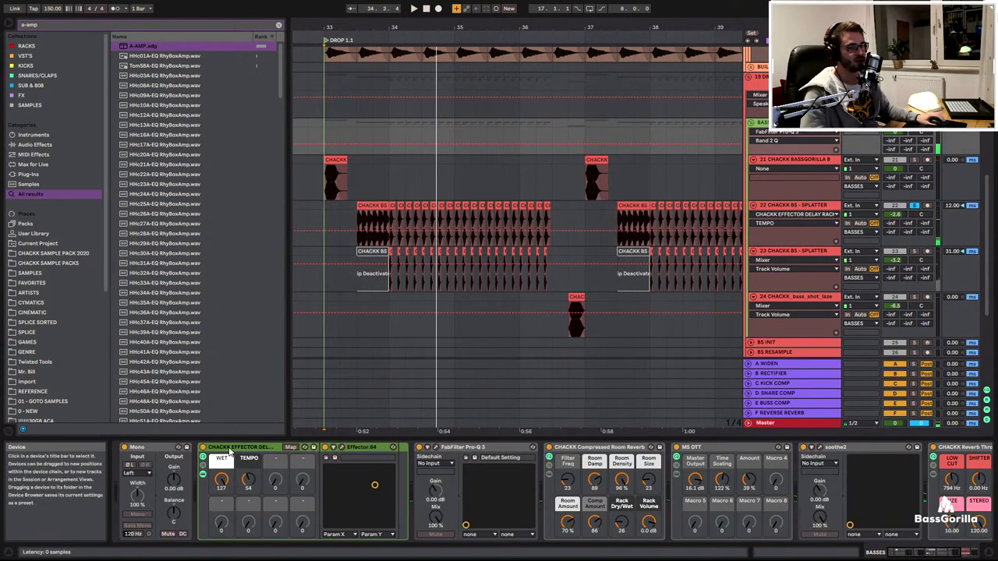
{"action": "left_click", "coordinate": [230, 451]}
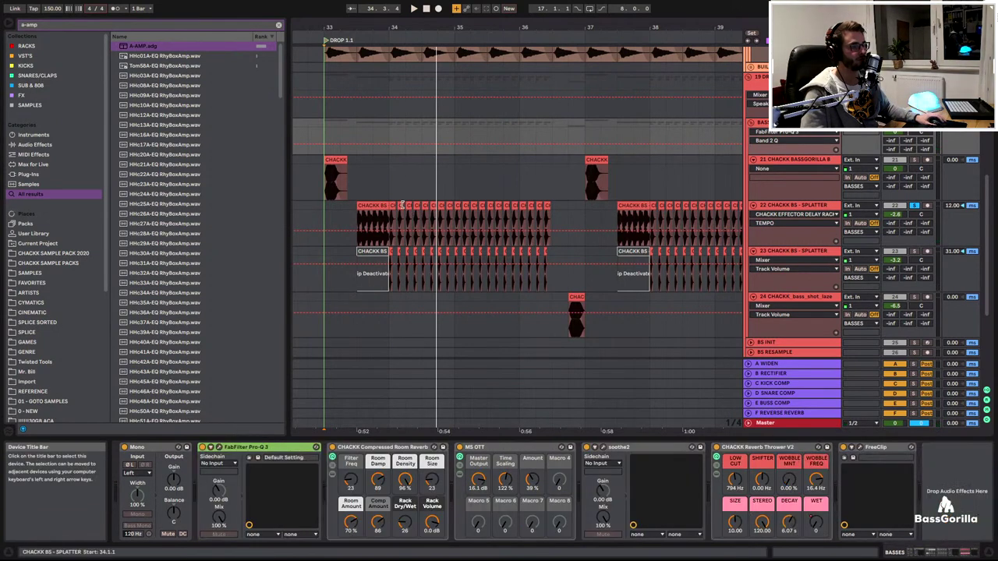
{"action": "key", "text": "Delete"}
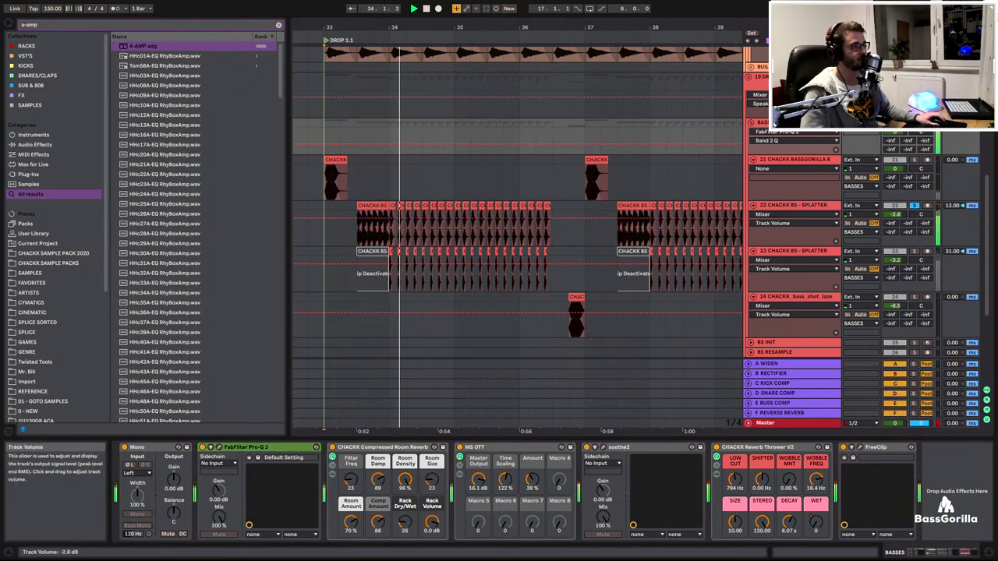
Fine-tune track 22's volume, leaving it at -2.8 dB, and play the unsoloed drop through bars 36 to 37
{"action": "left_click_drag", "start_coordinate": [894, 214], "coordinate": [896, 213]}
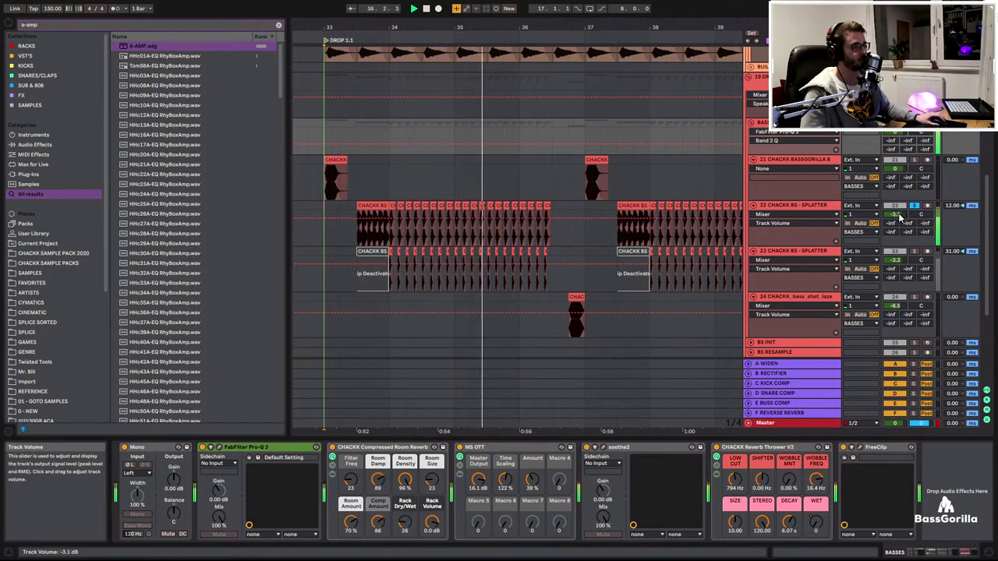
{"action": "left_click", "coordinate": [326, 231]}
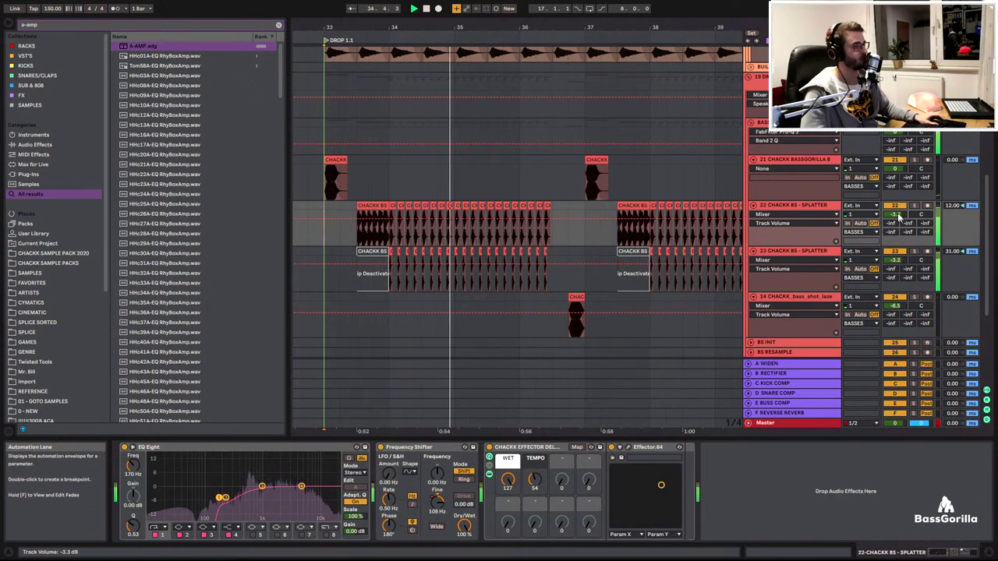
{"action": "scroll", "coordinate": [577, 234], "scroll_direction": "up", "scroll_amount": 3}
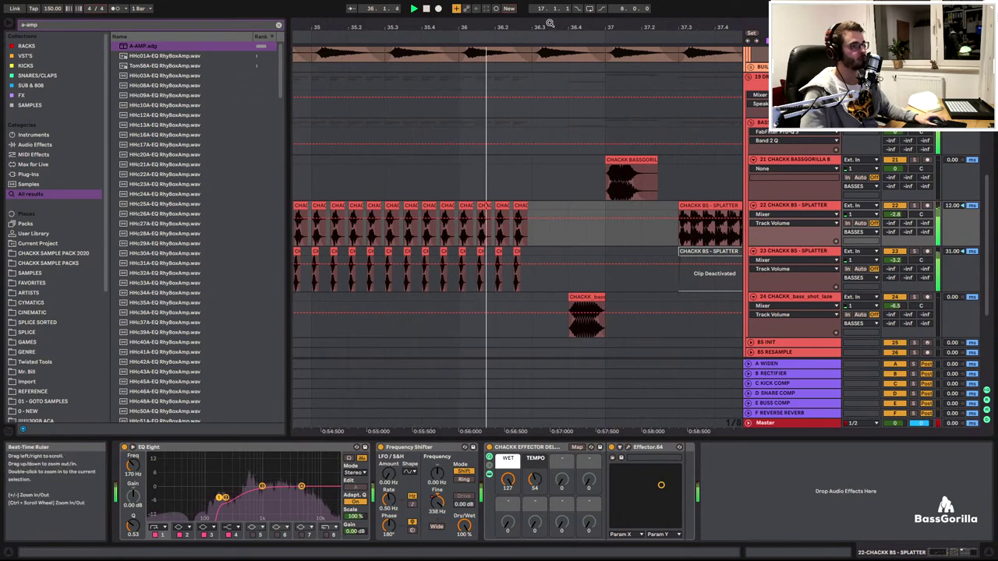
{"action": "left_click_drag", "start_coordinate": [550, 24], "coordinate": [418, 21]}
{"action": "scroll", "coordinate": [495, 222], "scroll_direction": "down", "scroll_amount": 1}
{"action": "scroll", "coordinate": [511, 176], "scroll_direction": "up", "scroll_amount": 2}
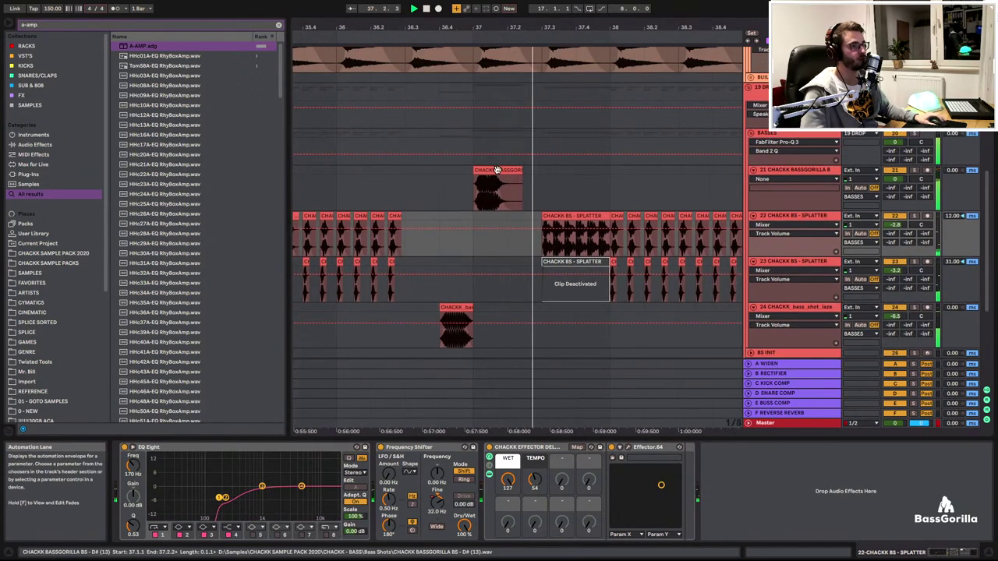
Delete the long SPLATTER clip before bar 38 on track 22 and the deactivated one on track 23
{"action": "left_click", "coordinate": [496, 169]}
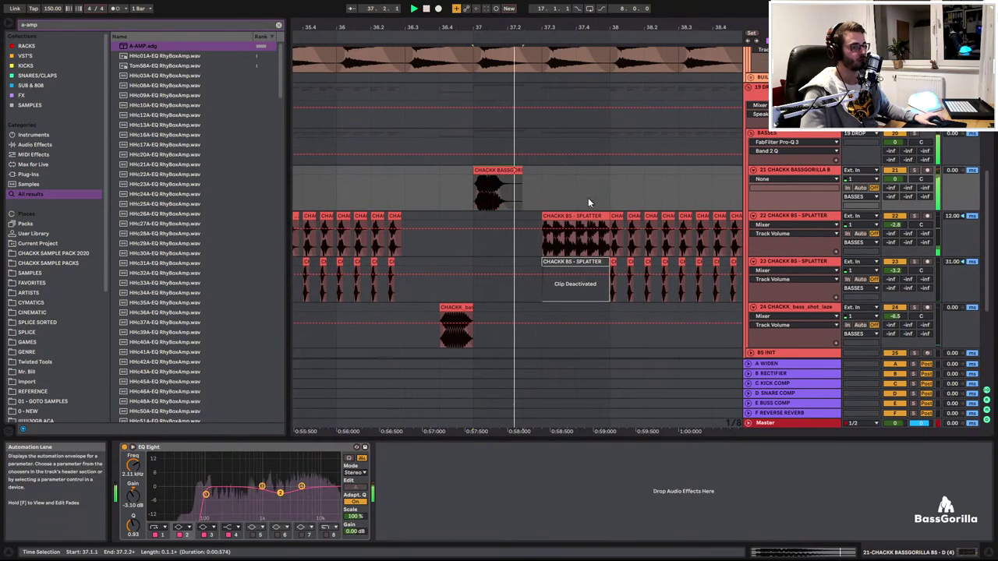
{"action": "key", "text": "space"}
{"action": "left_click", "coordinate": [596, 218]}
{"action": "key", "text": "Delete"}
{"action": "left_click", "coordinate": [614, 262]}
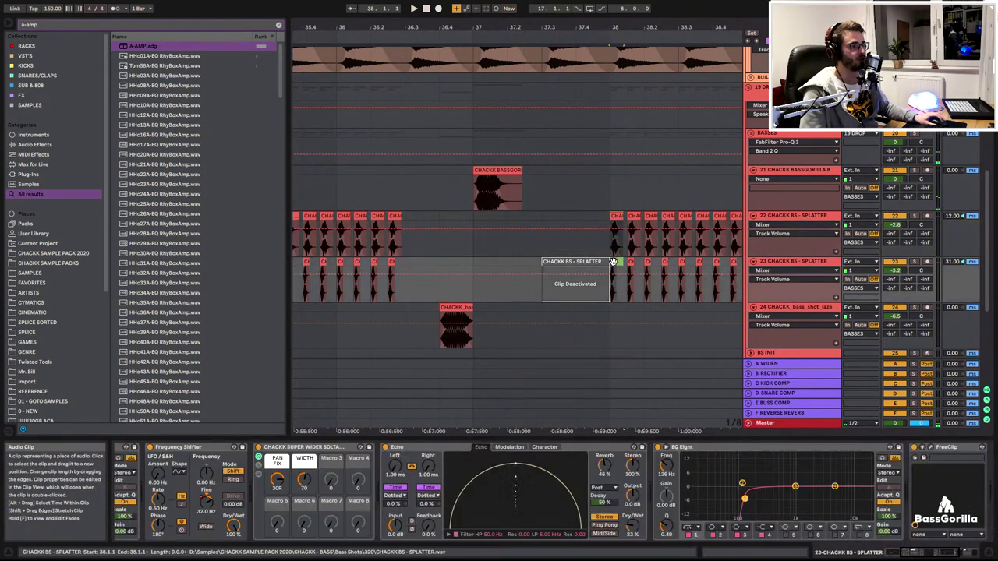
{"action": "key", "text": "Delete"}
Try to move the short SPLATTER clips at bar 38 on tracks 22 and 23 earlier into the gap
{"action": "left_click", "coordinate": [616, 249]}
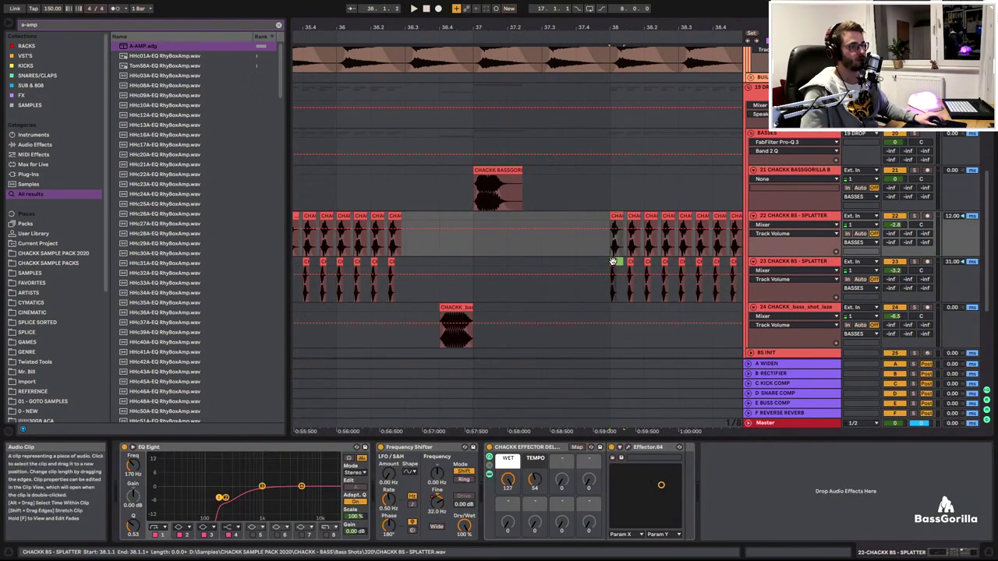
{"action": "left_click", "coordinate": [614, 262], "text": "shift"}
{"action": "left_click_drag", "start_coordinate": [613, 262], "coordinate": [533, 261]}
Play the emptied gap from bar 37 and collapse the detail view to enlarge the arrangement
{"action": "left_click", "coordinate": [472, 221]}
{"action": "key", "text": "space"}
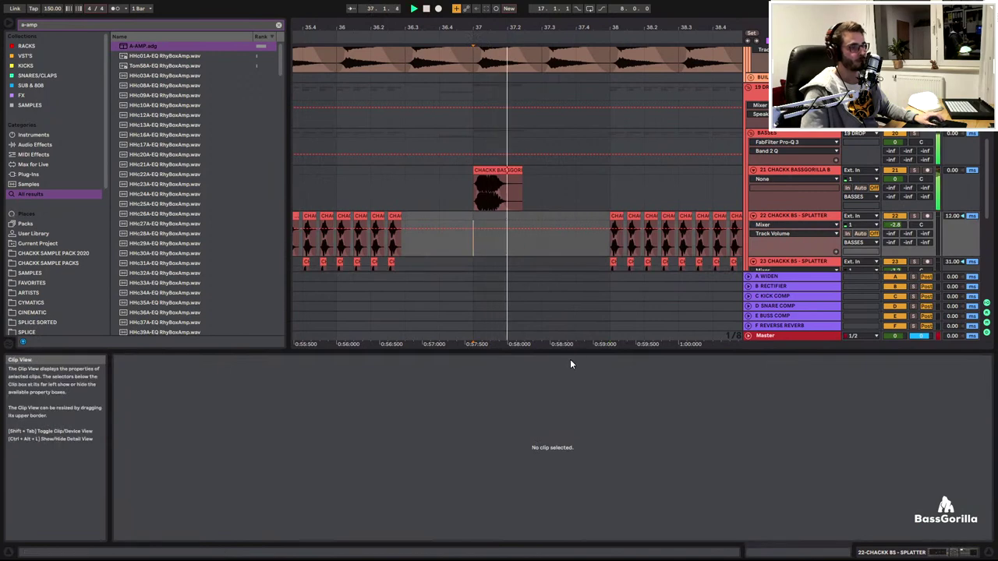
{"action": "left_click_drag", "start_coordinate": [567, 351], "coordinate": [577, 483]}
{"action": "key", "text": "space"}
{"action": "key", "text": "space"}
{"action": "key", "text": "space"}
Copy the short SPLATTER clips from bar 38 on tracks 22 and 23 to beats 37.3 and 37.4
{"action": "left_click", "coordinate": [617, 216]}
{"action": "left_click", "coordinate": [614, 261], "text": "shift"}
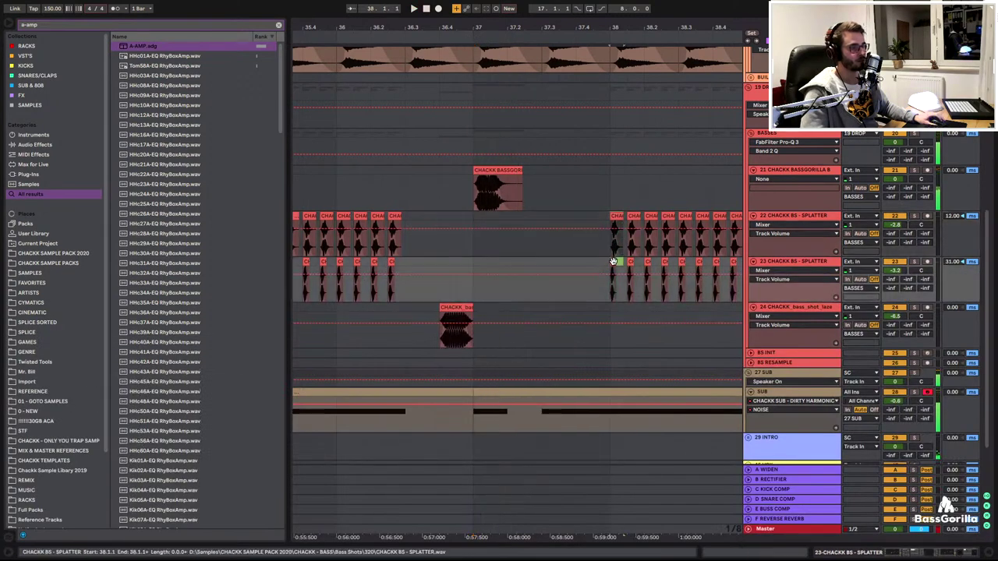
{"action": "left_click_drag", "start_coordinate": [613, 218], "coordinate": [581, 221]}
Delete the run of SPLATTER clips on tracks 22 and 23 from bar 38 up to 40.3.3
{"action": "left_click", "coordinate": [617, 217]}
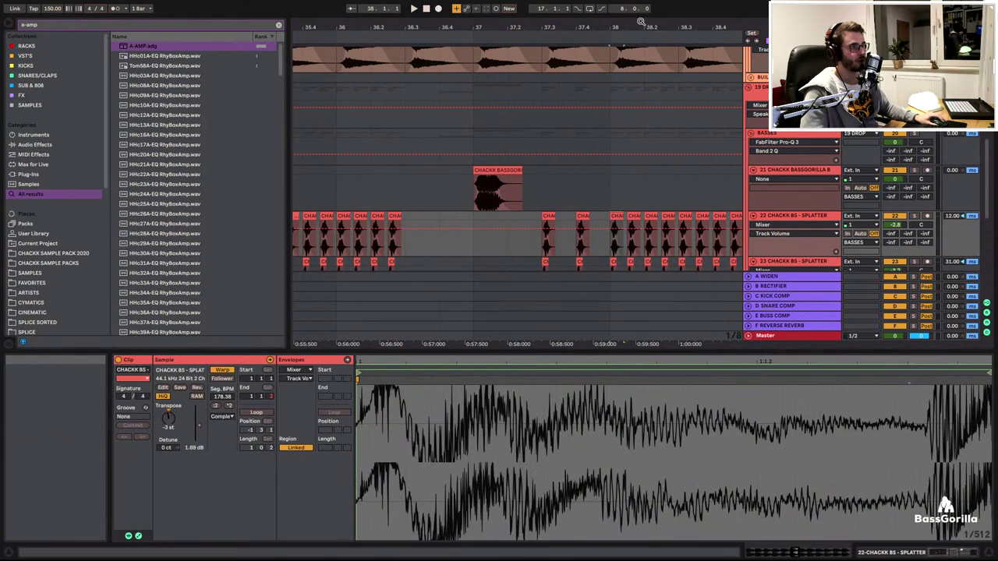
{"action": "left_click_drag", "start_coordinate": [641, 22], "coordinate": [590, 11]}
{"action": "left_click_drag", "start_coordinate": [615, 351], "coordinate": [620, 522]}
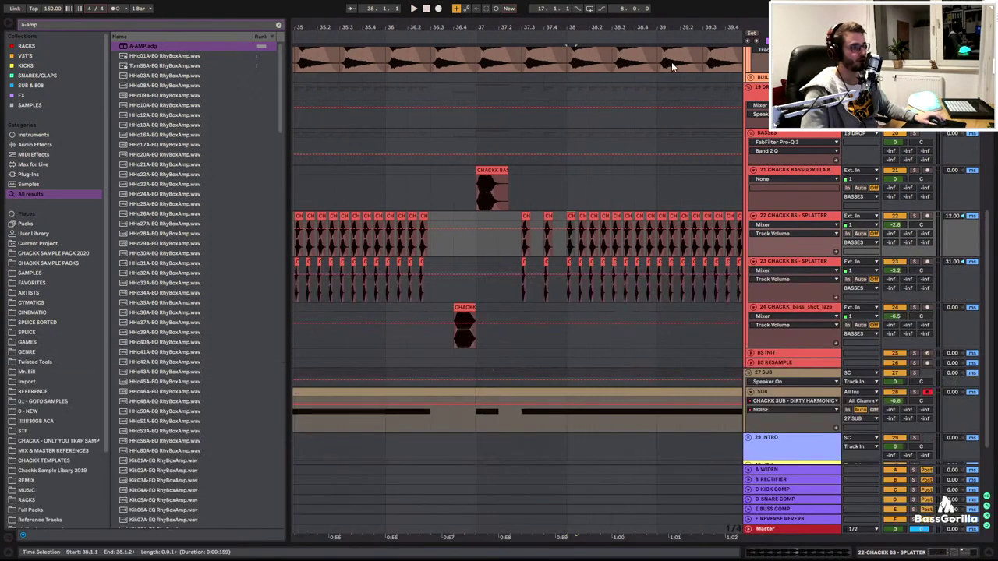
{"action": "key", "text": "minus"}
{"action": "left_click", "coordinate": [598, 268], "text": "shift"}
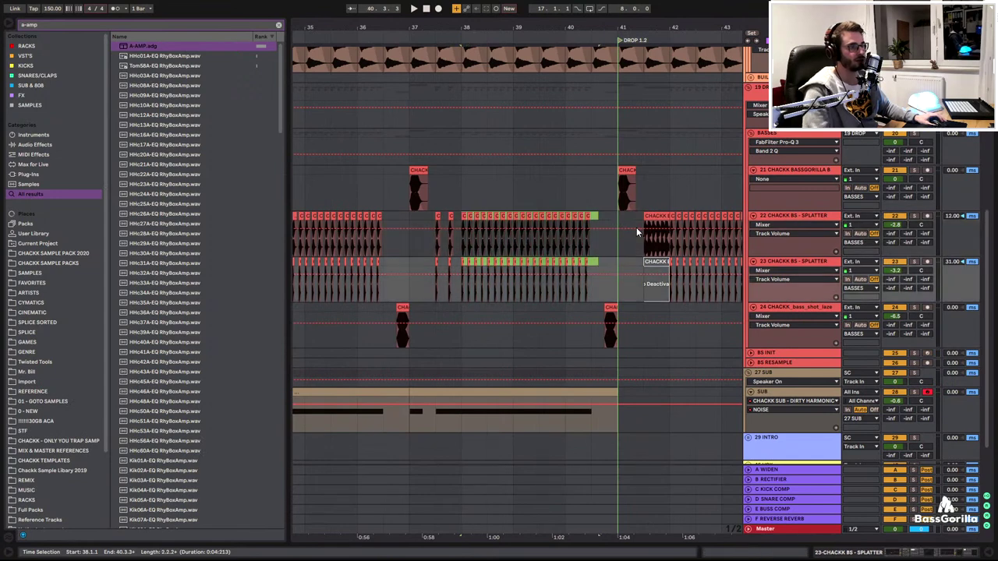
{"action": "left_click_drag", "start_coordinate": [472, 35], "coordinate": [496, 45]}
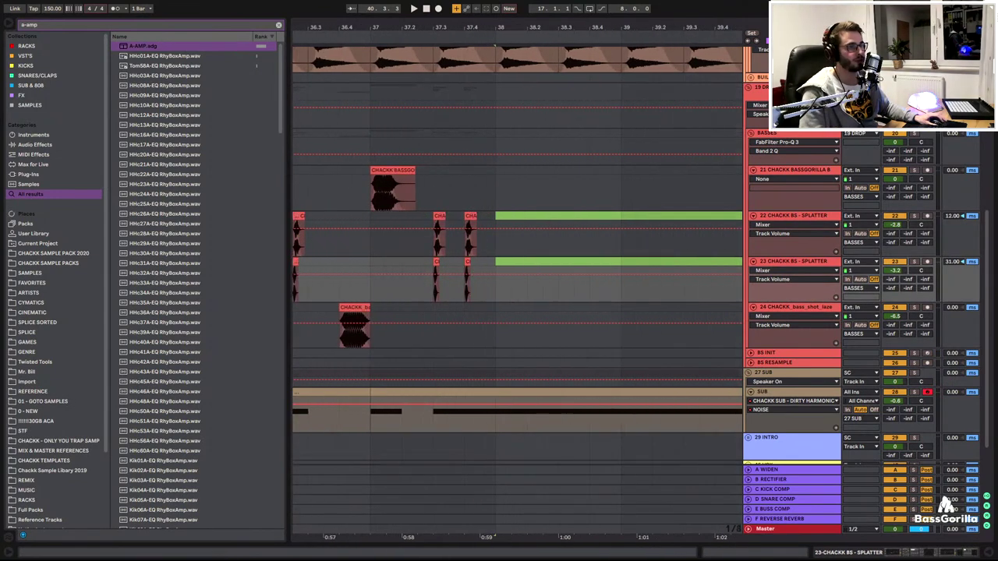
Show the automated parameters of the BASSES group and track 22 in separate automation lanes
{"action": "right_click", "coordinate": [783, 244]}
{"action": "key", "text": "Escape"}
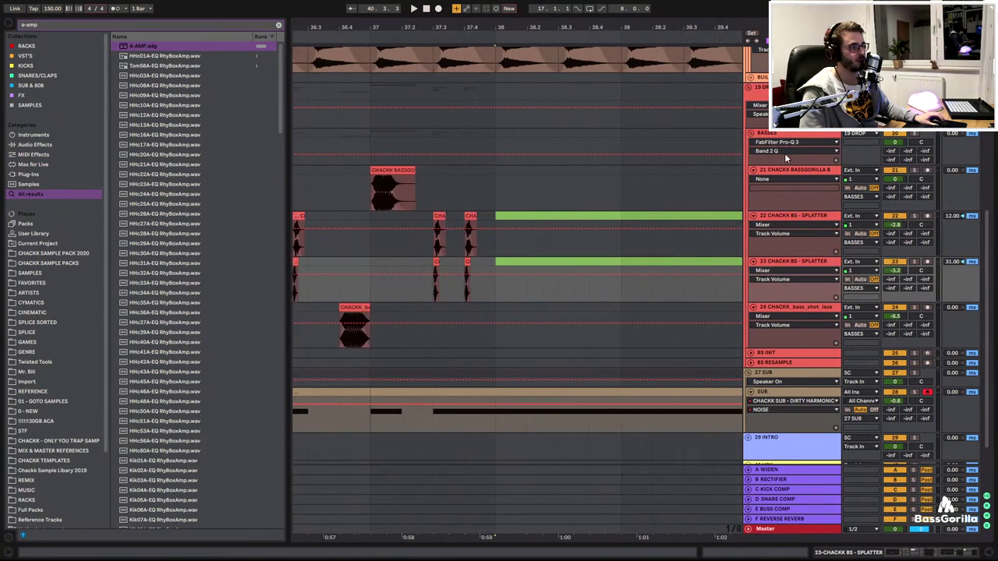
{"action": "right_click", "coordinate": [778, 166]}
{"action": "left_click", "coordinate": [805, 173]}
{"action": "scroll", "coordinate": [774, 258], "scroll_direction": "down", "scroll_amount": 2}
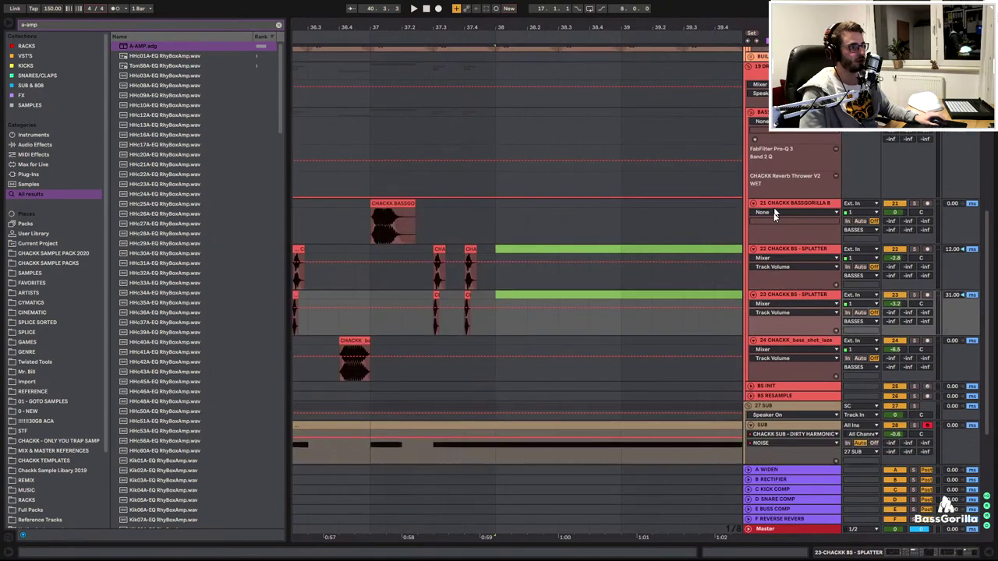
{"action": "right_click", "coordinate": [776, 260]}
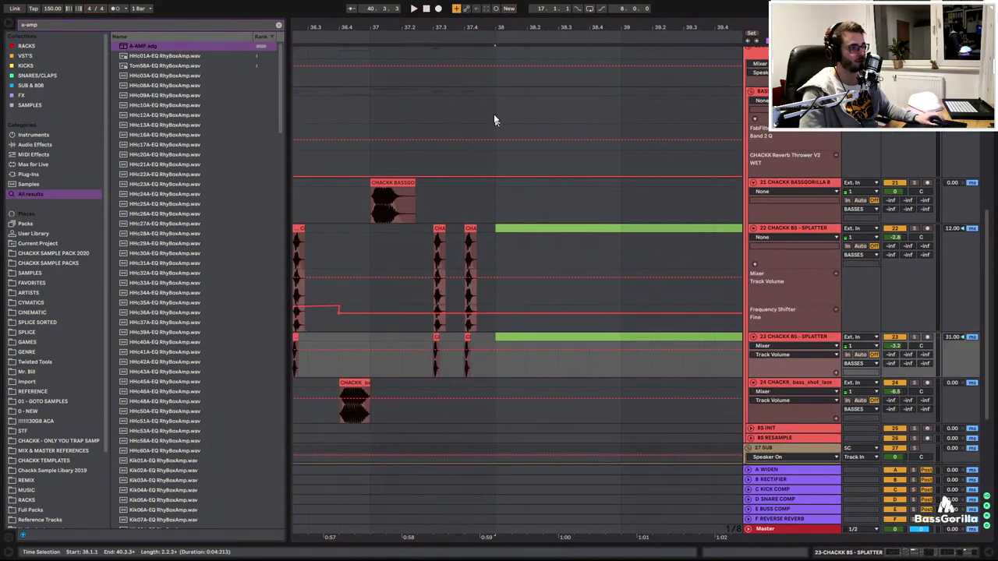
Play the drop from bar 37 through the two spaced SPLATTER hits
{"action": "scroll", "coordinate": [515, 90], "scroll_direction": "left", "scroll_amount": 3}
{"action": "left_click", "coordinate": [410, 234]}
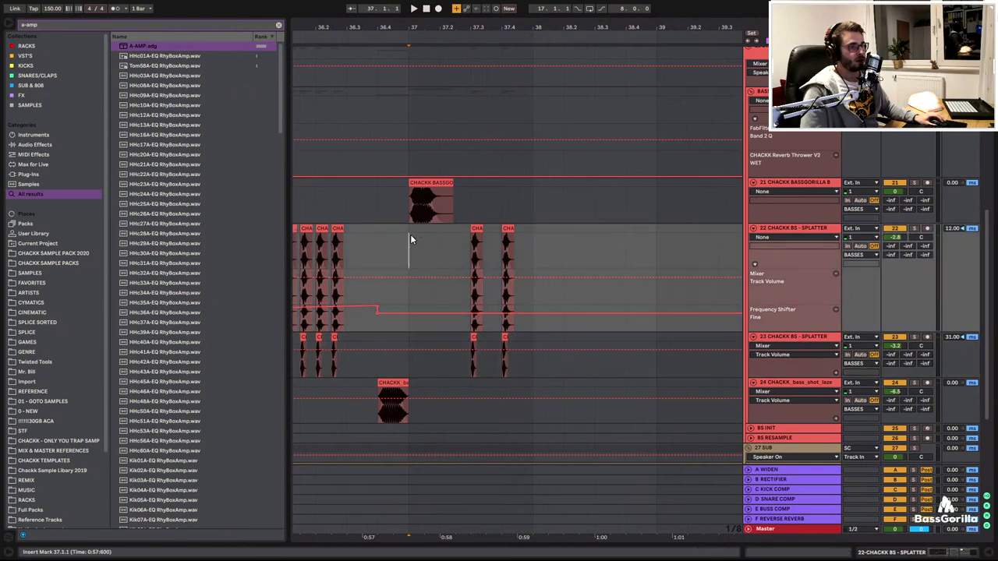
{"action": "key", "text": "space"}
{"action": "scroll", "coordinate": [437, 226], "scroll_direction": "down", "scroll_amount": 2}
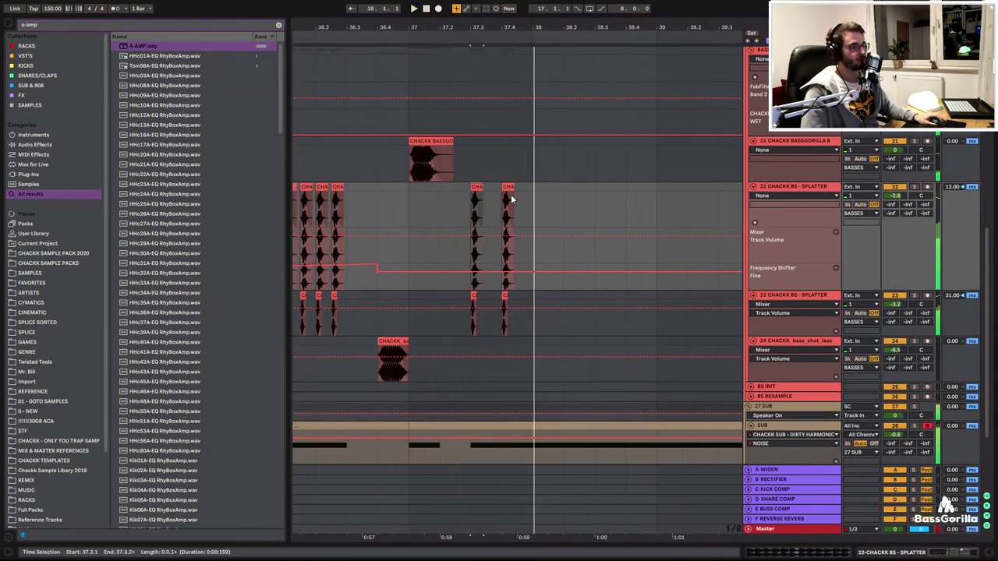
Duplicate the SPLATTER clips at 37.4 on tracks 22 and 23 to 38.1 and 37.4.3, checking the rhythm in playback
{"action": "left_click", "coordinate": [508, 191]}
{"action": "left_click", "coordinate": [530, 295], "text": "shift"}
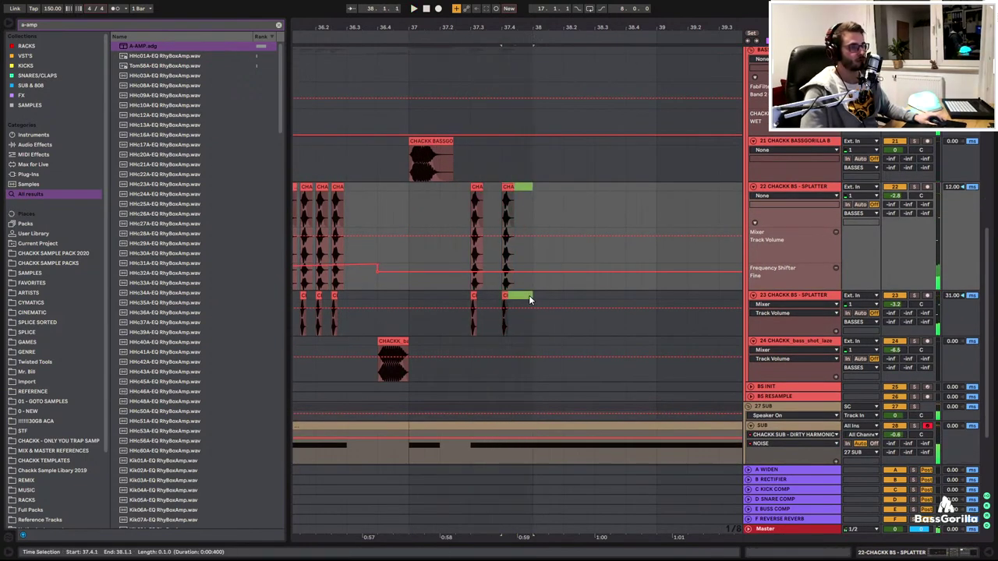
{"action": "key", "text": "ctrl+d"}
{"action": "left_click", "coordinate": [468, 198]}
{"action": "key", "text": "space"}
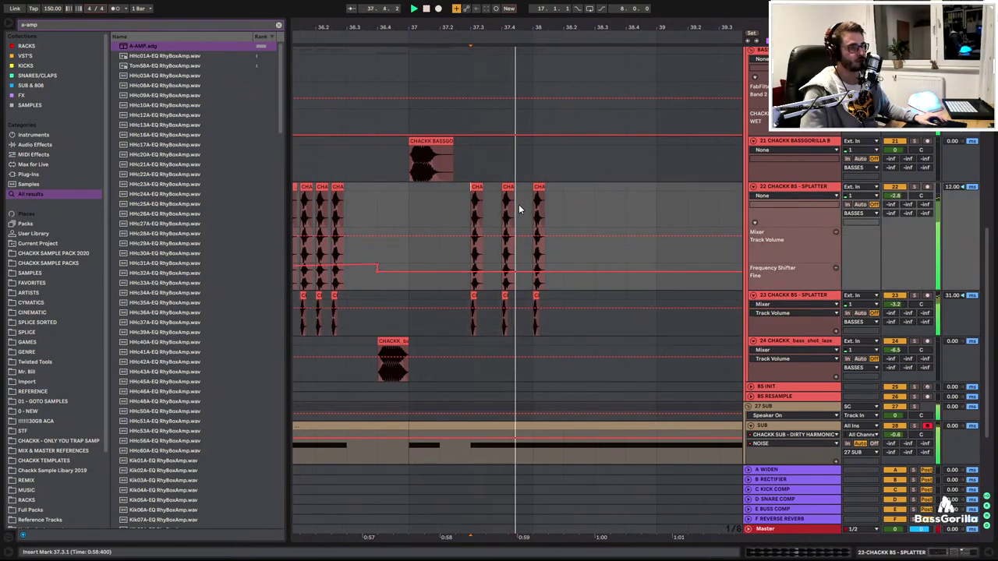
{"action": "left_click", "coordinate": [504, 186]}
{"action": "key", "text": "ctrl+d"}
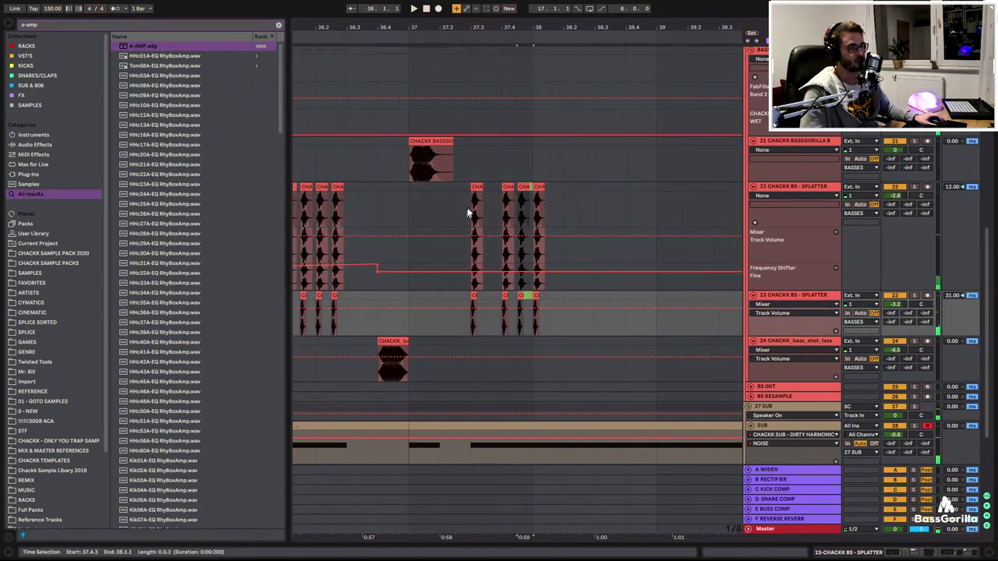
Solo track 23 and lower its Echo's reverb amount to 20% while replaying the clips from 37.3
{"action": "double_click", "coordinate": [809, 294]}
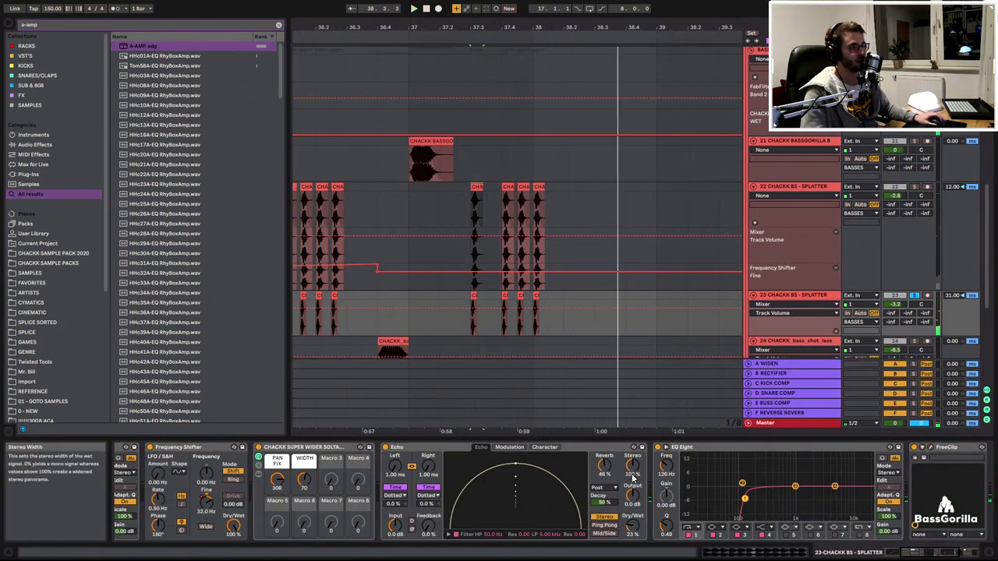
{"action": "key", "text": "space"}
{"action": "key", "text": "space"}
{"action": "key", "text": "space"}
{"action": "key", "text": "space"}
{"action": "left_click_drag", "start_coordinate": [604, 466], "coordinate": [604, 482]}
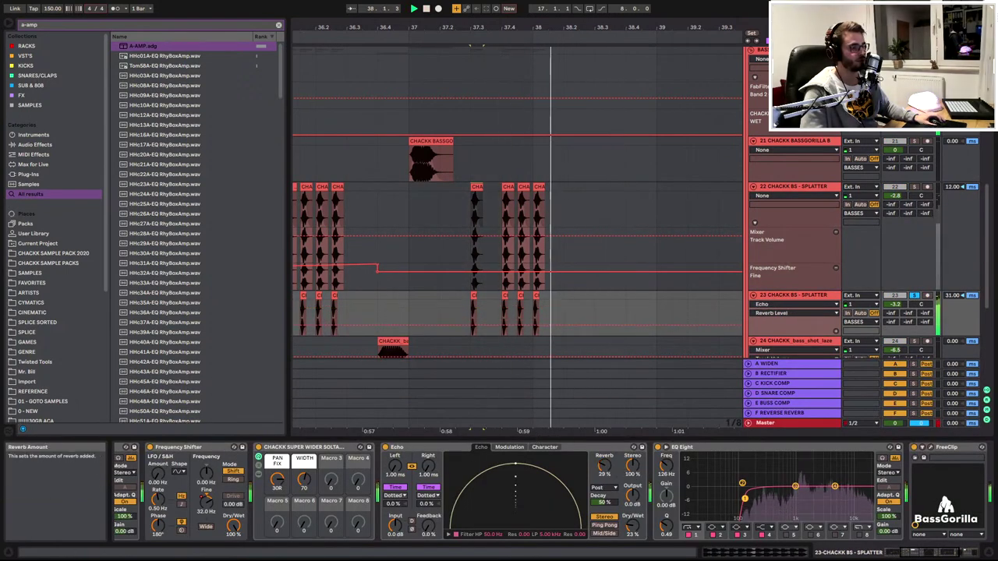
Lower the dry/wet of track 23's Echo to 13% and set its ducking threshold to -59 dB
{"action": "left_click", "coordinate": [509, 447]}
{"action": "left_click", "coordinate": [544, 447]}
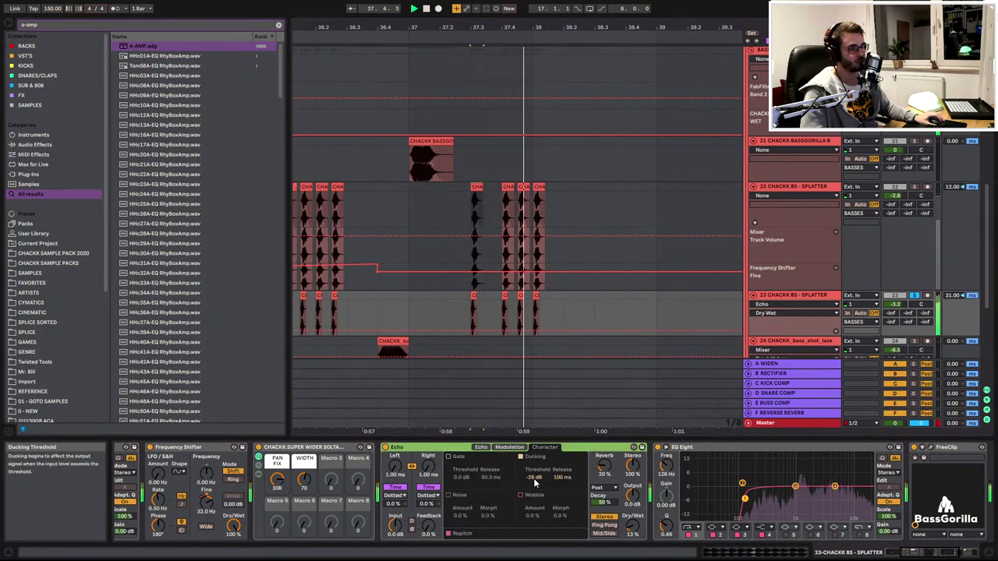
{"action": "left_click_drag", "start_coordinate": [533, 478], "coordinate": [533, 504]}
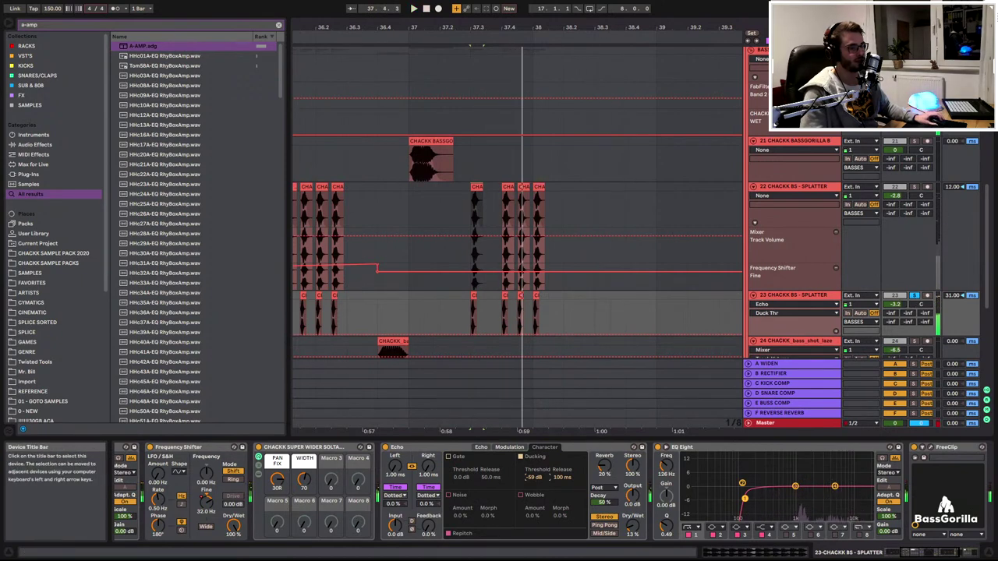
Play track 23 while toggling its CHACKK EFFECTOR DELAY RACK to compare the sound
{"action": "scroll", "coordinate": [408, 449], "scroll_direction": "up", "scroll_amount": 3}
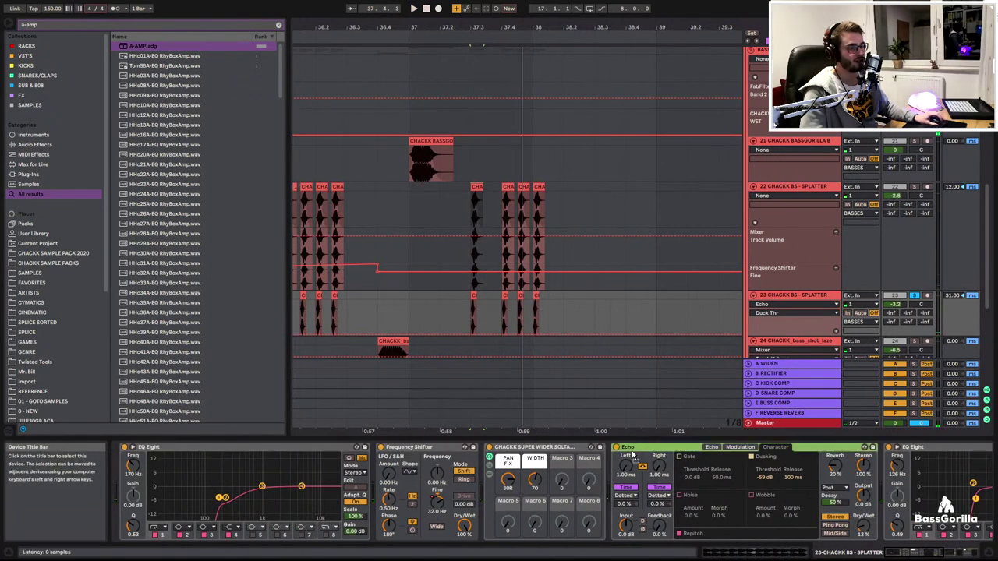
{"action": "mouse_move", "coordinate": [923, 557]}
{"action": "left_mouse_down"}
{"action": "mouse_move", "coordinate": [942, 556]}
{"action": "mouse_move", "coordinate": [922, 556]}
{"action": "left_mouse_up"}
{"action": "key", "text": "space"}
{"action": "scroll", "coordinate": [922, 556], "scroll_direction": "down", "scroll_amount": 6}
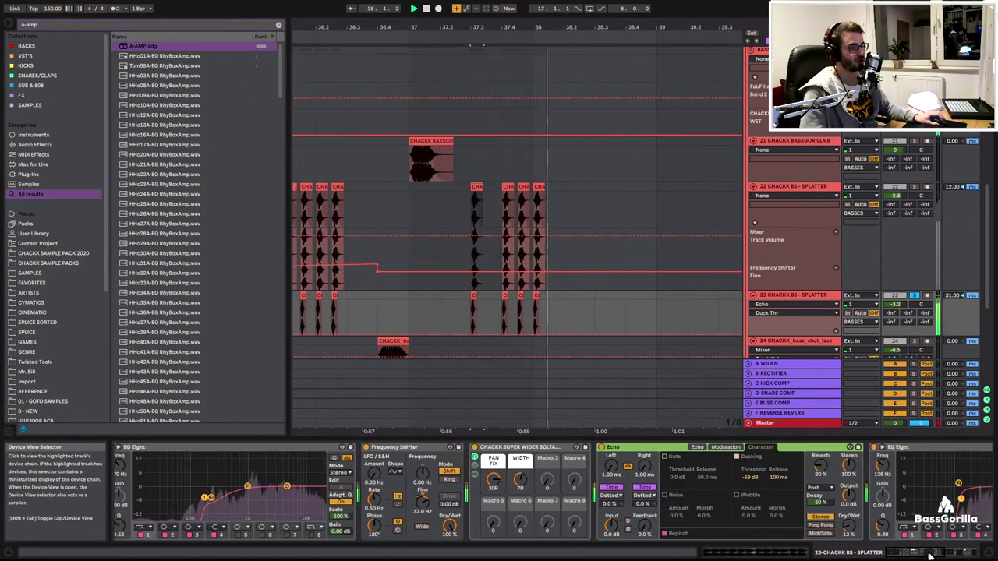
{"action": "left_click", "coordinate": [728, 453]}
{"action": "key", "text": "space"}
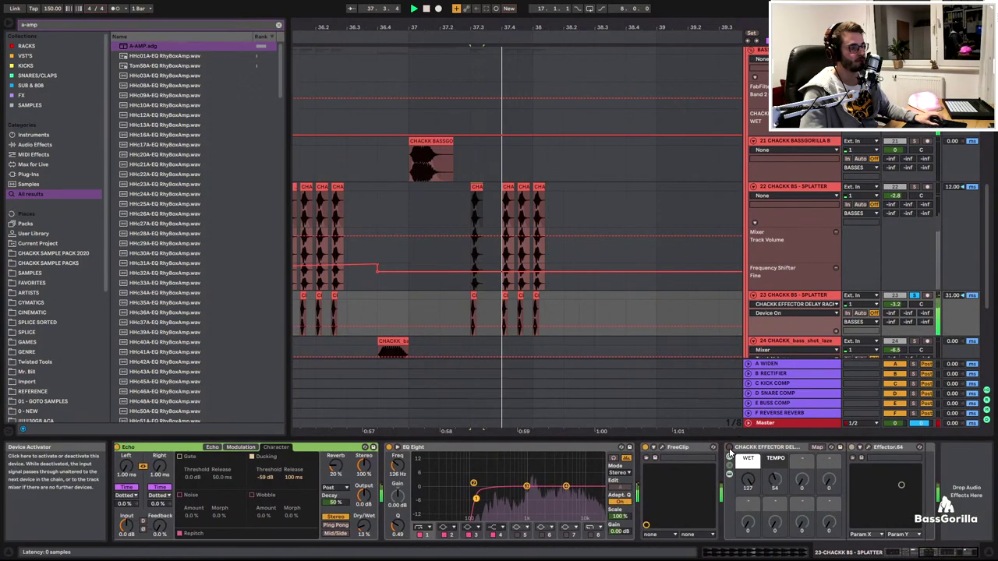
Cut track 23 by -2.85 dB just below 1 kHz in its second EQ Eight and replay it
{"action": "key", "text": "space"}
{"action": "left_click_drag", "start_coordinate": [526, 486], "coordinate": [522, 492]}
{"action": "key", "text": "space"}
{"action": "key", "text": "space"}
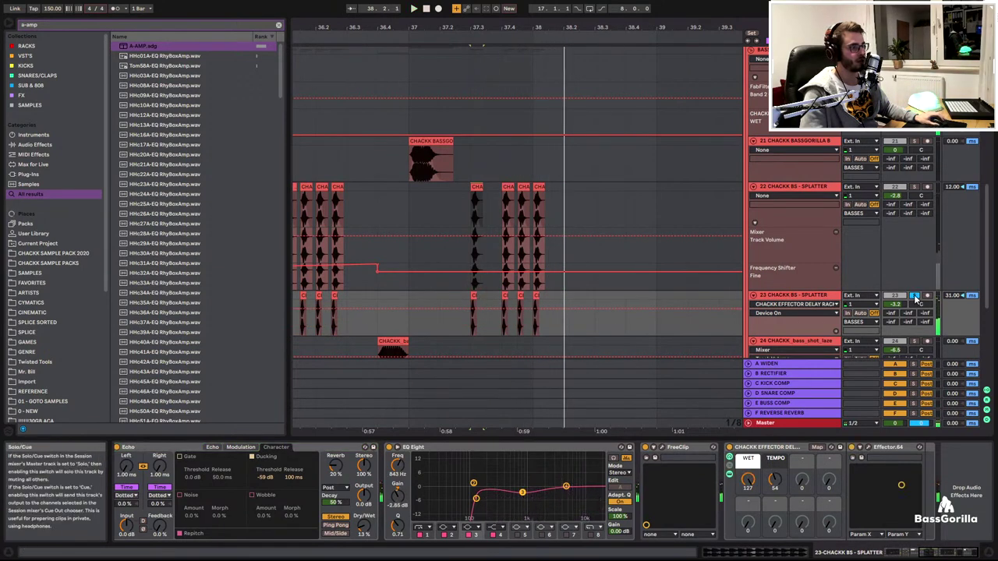
Unsolo track 23 and audition the drop from bar 36 through the spaced SPLATTER clips around bar 38
{"action": "left_click", "coordinate": [312, 200]}
{"action": "key", "text": "space"}
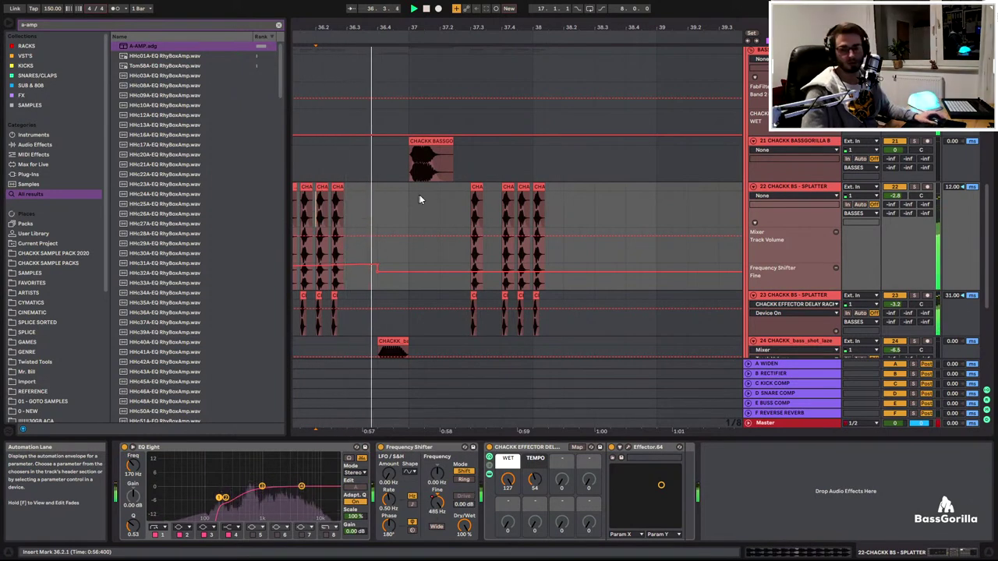
{"action": "left_click", "coordinate": [476, 187]}
{"action": "key", "text": "space"}
{"action": "key", "text": "space"}
{"action": "left_click", "coordinate": [529, 295], "text": "shift"}
{"action": "key", "text": "space"}
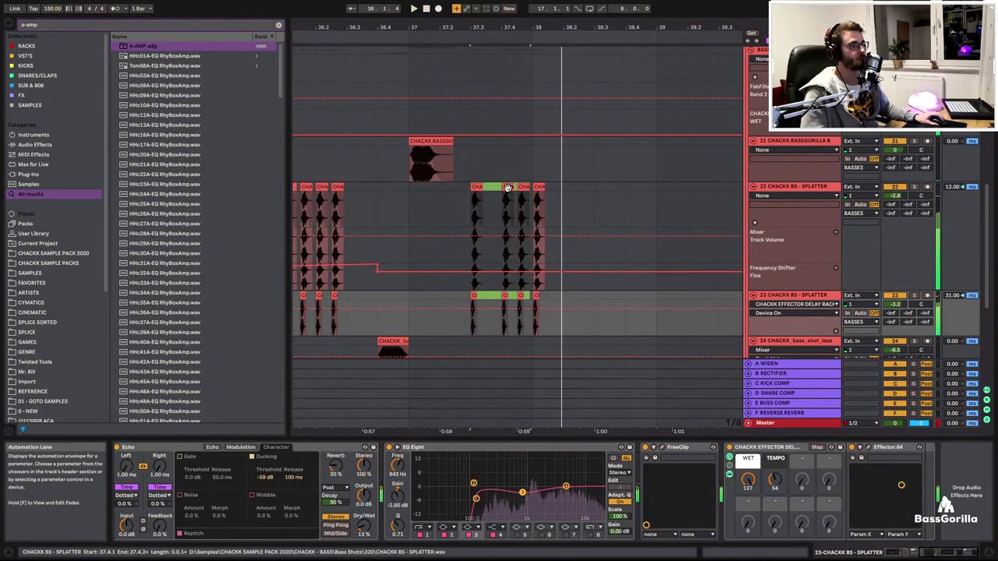
{"action": "left_click", "coordinate": [507, 187]}
{"action": "key", "text": "space"}
{"action": "key", "text": "space"}
{"action": "left_click", "coordinate": [533, 299]}
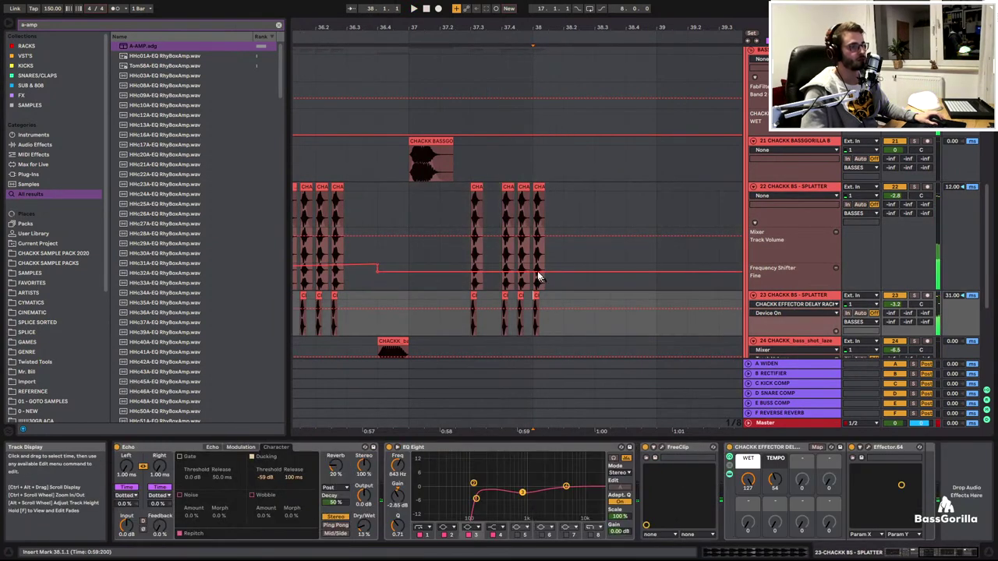
Duplicate the three-clip SPLATTER group starting at 37.4 on tracks 22 and 23 to 38.2, and play from bar 37
{"action": "left_click", "coordinate": [506, 187]}
{"action": "left_click", "coordinate": [561, 294], "text": "shift"}
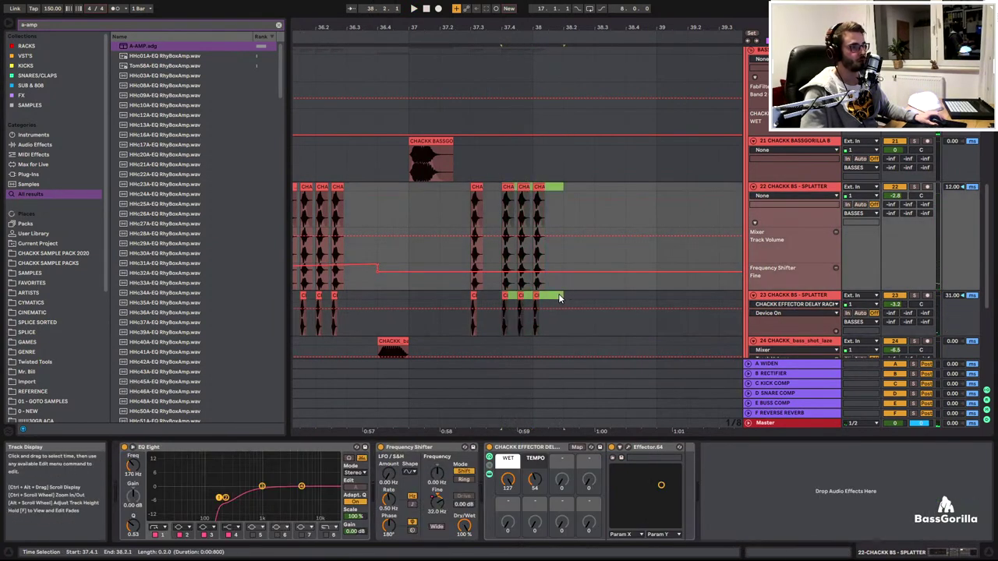
{"action": "key", "text": "ctrl+d"}
{"action": "left_click", "coordinate": [409, 195]}
{"action": "key", "text": "space"}
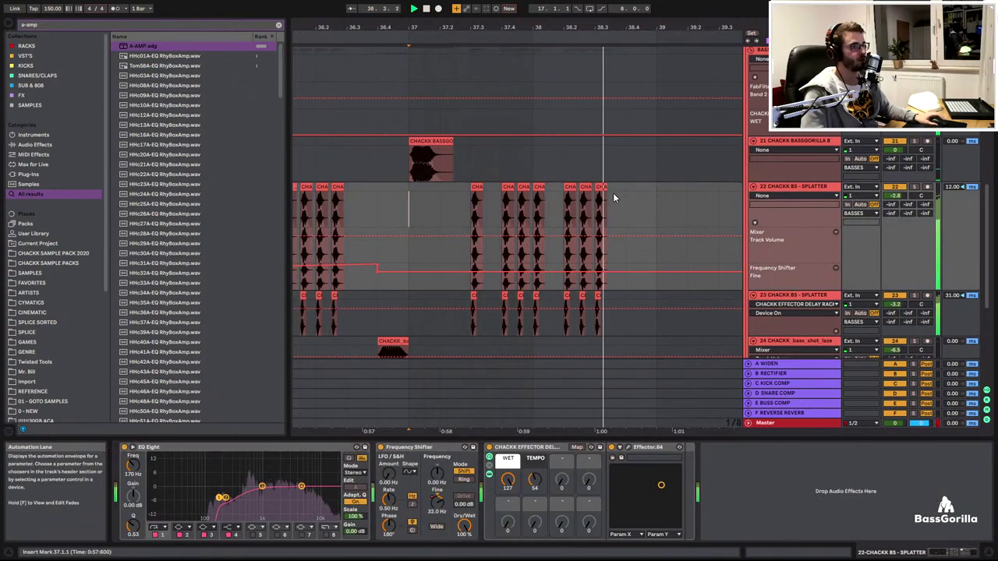
{"action": "key", "text": "space"}
Repeat the three-clip SPLATTER group on tracks 22 and 23 at 38.4, 39.2 and 39.4, extending the pattern to bar 40
{"action": "left_click_drag", "start_coordinate": [549, 187], "coordinate": [612, 293]}
{"action": "key", "text": "ctrl+d"}
{"action": "key", "text": "ctrl+d"}
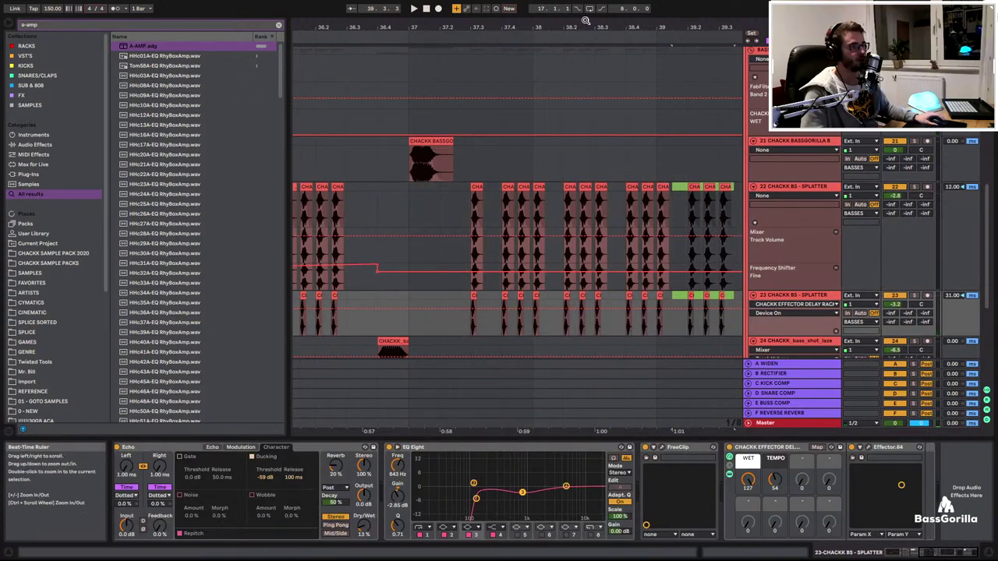
{"action": "left_click_drag", "start_coordinate": [586, 21], "coordinate": [505, 11]}
{"action": "key", "text": "ctrl+d"}
Play the new pattern from 36.3 and raise track 22's volume to -1.6 dB
{"action": "left_click", "coordinate": [335, 202]}
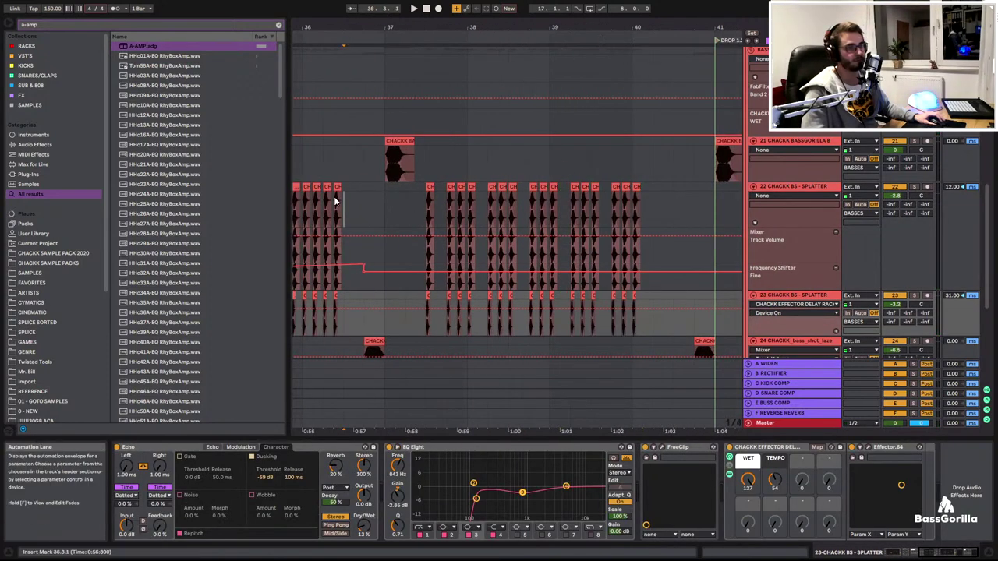
{"action": "key", "text": "space"}
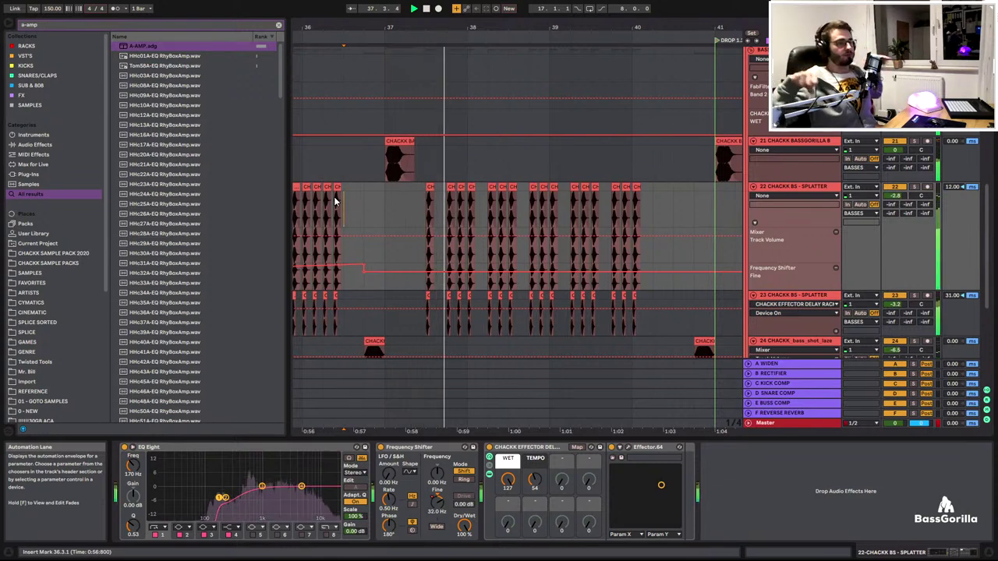
{"action": "left_click", "coordinate": [905, 201]}
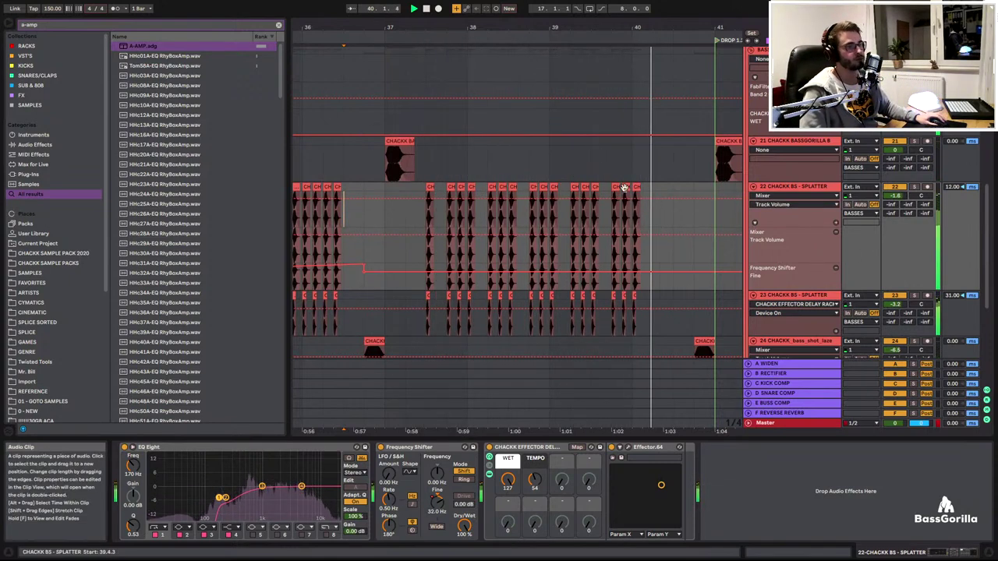
Duplicate the last three-clip SPLATTER group on tracks 22 and 23 to 40.2, and play through the end of bar 40
{"action": "key", "text": "space"}
{"action": "left_click", "coordinate": [644, 309]}
{"action": "left_click", "coordinate": [645, 298]}
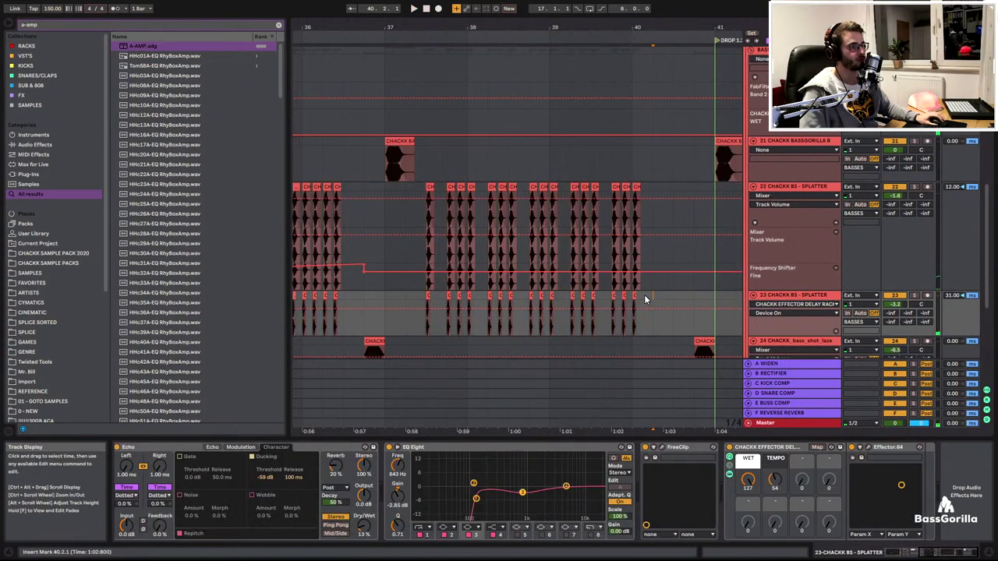
{"action": "key", "text": "ctrl+d"}
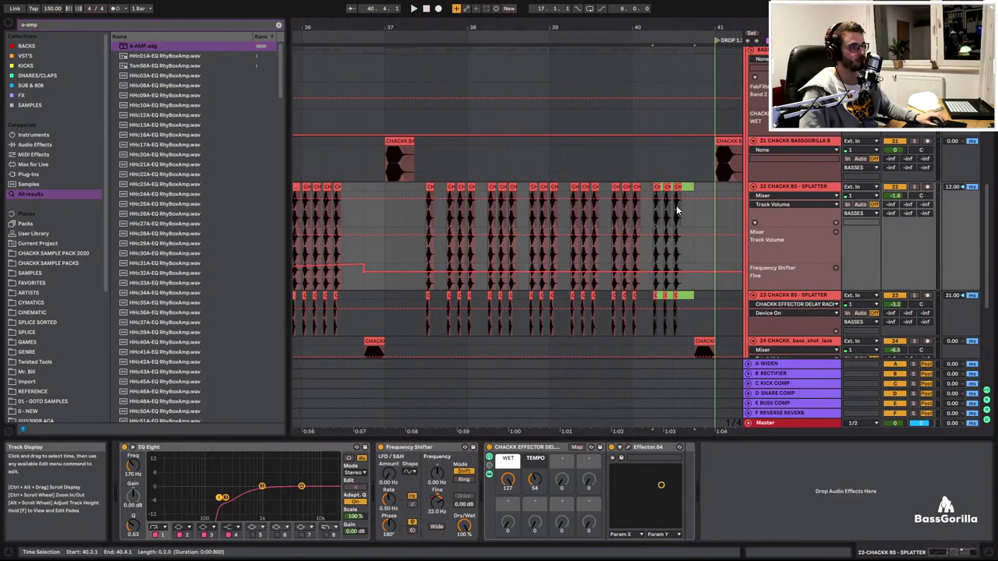
{"action": "left_click", "coordinate": [637, 185]}
{"action": "key", "text": "space"}
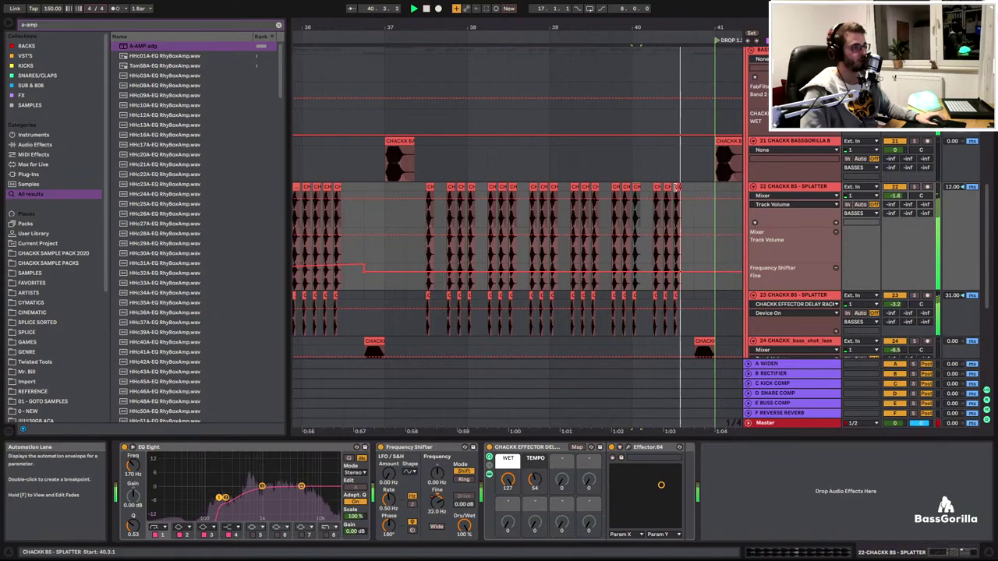
{"action": "scroll", "coordinate": [672, 258], "scroll_direction": "down", "scroll_amount": 3}
{"action": "key", "text": "space"}
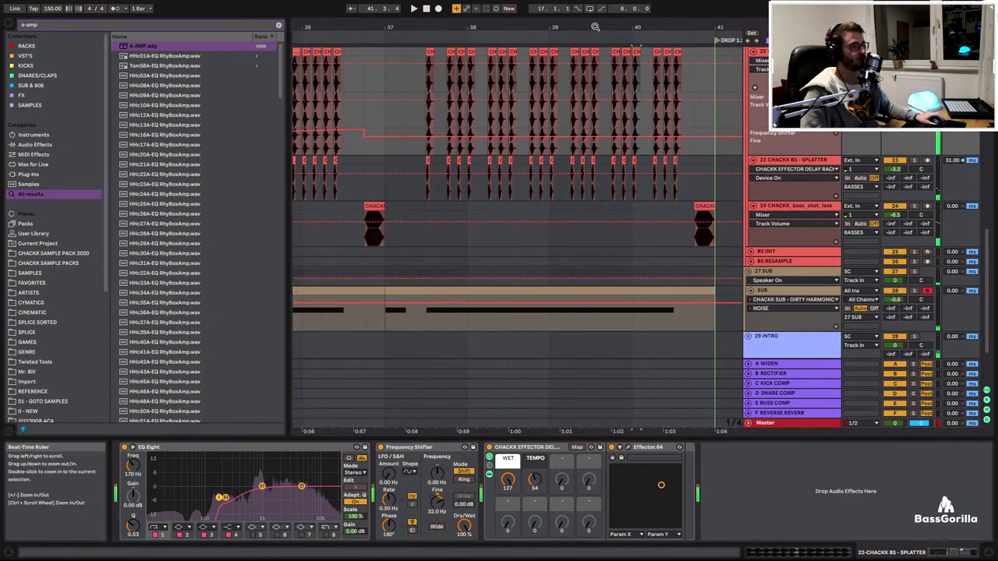
Duplicate the MIDI clip on the SUB track so the sub line continues past the Drop 1.2 marker at bar 41
{"action": "left_click_drag", "start_coordinate": [598, 28], "coordinate": [599, 14]}
{"action": "scroll", "coordinate": [577, 164], "scroll_direction": "down", "scroll_amount": 1}
{"action": "left_click", "coordinate": [458, 269]}
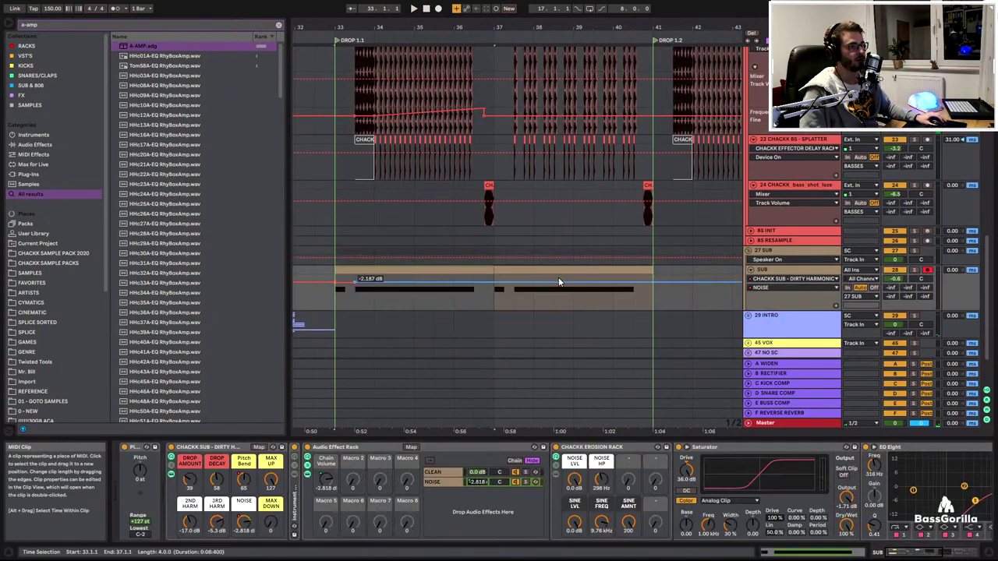
{"action": "key", "text": "ctrl+d"}
{"action": "key", "text": "ctrl+d"}
{"action": "left_click_drag", "start_coordinate": [453, 23], "coordinate": [767, 19]}
Play the transition into Drop 1.1 from 30.3 and check the bass tracks
{"action": "left_click", "coordinate": [337, 171]}
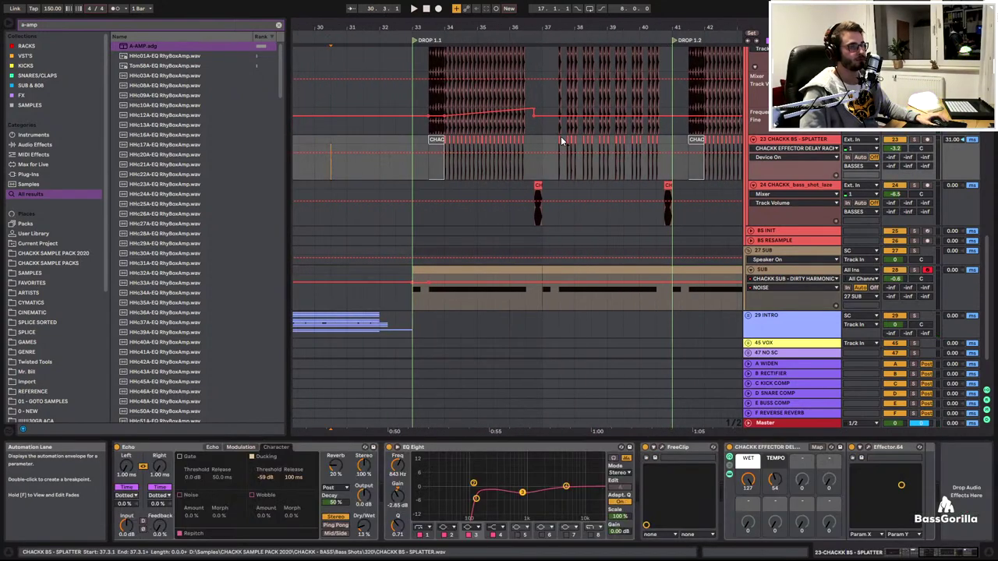
{"action": "scroll", "coordinate": [560, 135], "scroll_direction": "up", "scroll_amount": 5}
{"action": "key", "text": "space"}
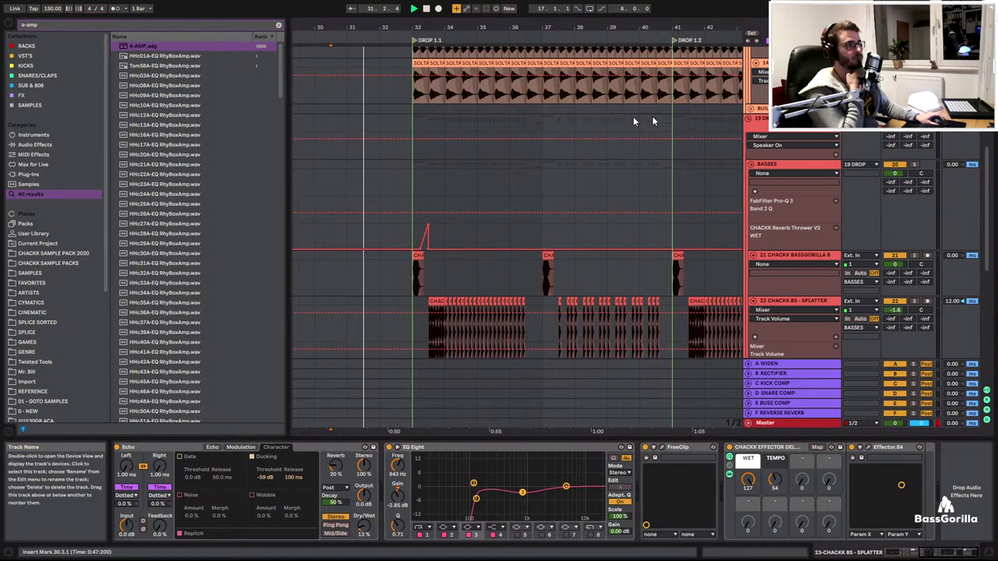
{"action": "scroll", "coordinate": [328, 204], "scroll_direction": "down", "scroll_amount": 2}
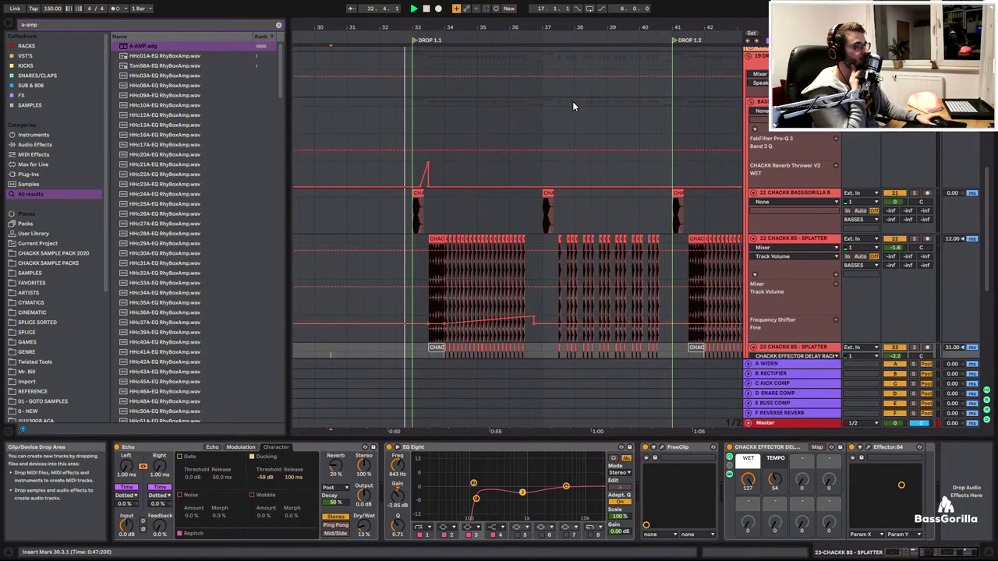
{"action": "scroll", "coordinate": [487, 168], "scroll_direction": "down", "scroll_amount": 2}
Add two rising ramps to the BASSES track's Reverb Thrower WET automation, ending at bar 35 and at 36.3
{"action": "scroll", "coordinate": [479, 150], "scroll_direction": "up", "scroll_amount": 3}
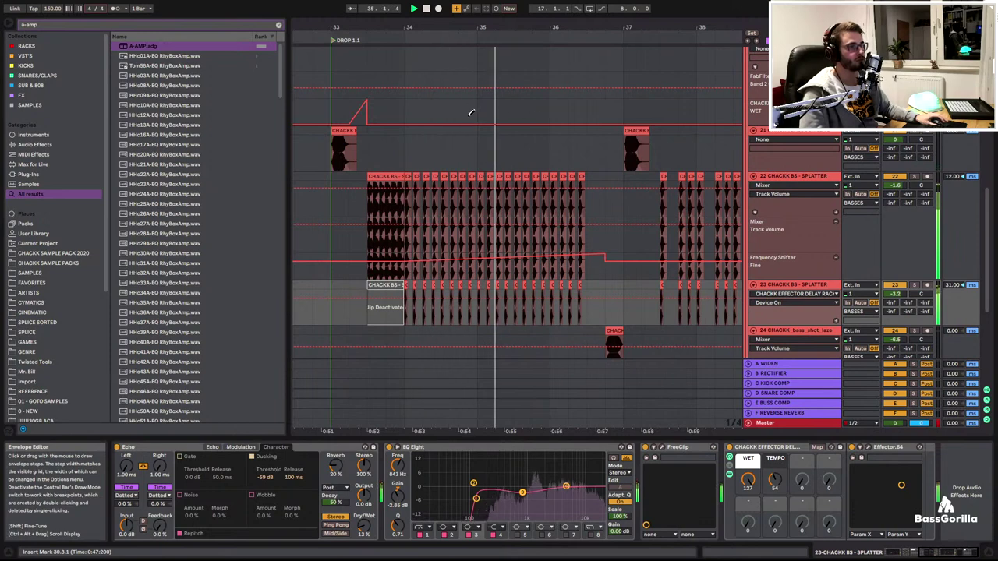
{"action": "left_click_drag", "start_coordinate": [471, 113], "coordinate": [463, 104]}
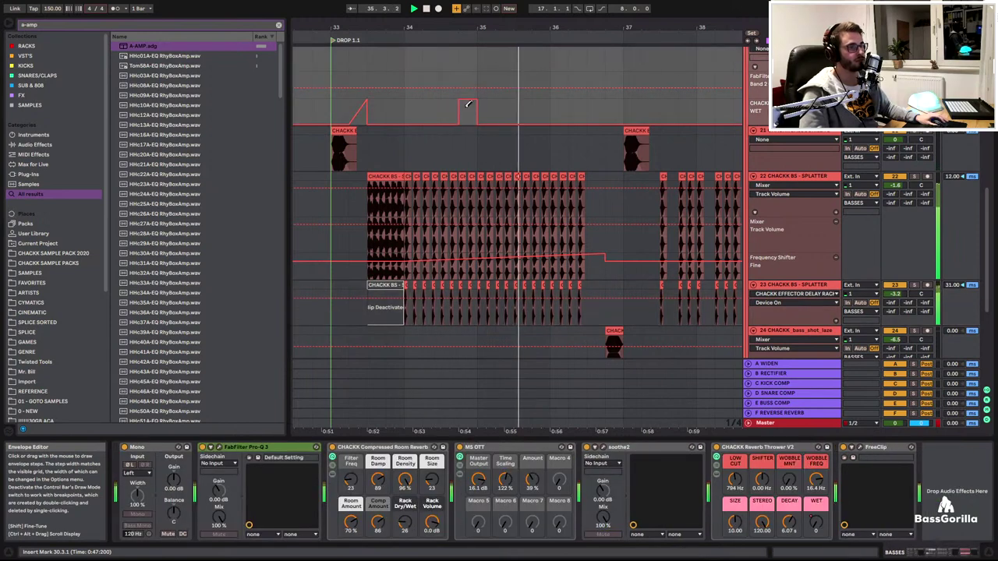
{"action": "left_click_drag", "start_coordinate": [578, 112], "coordinate": [567, 103]}
{"action": "left_click", "coordinate": [567, 101]}
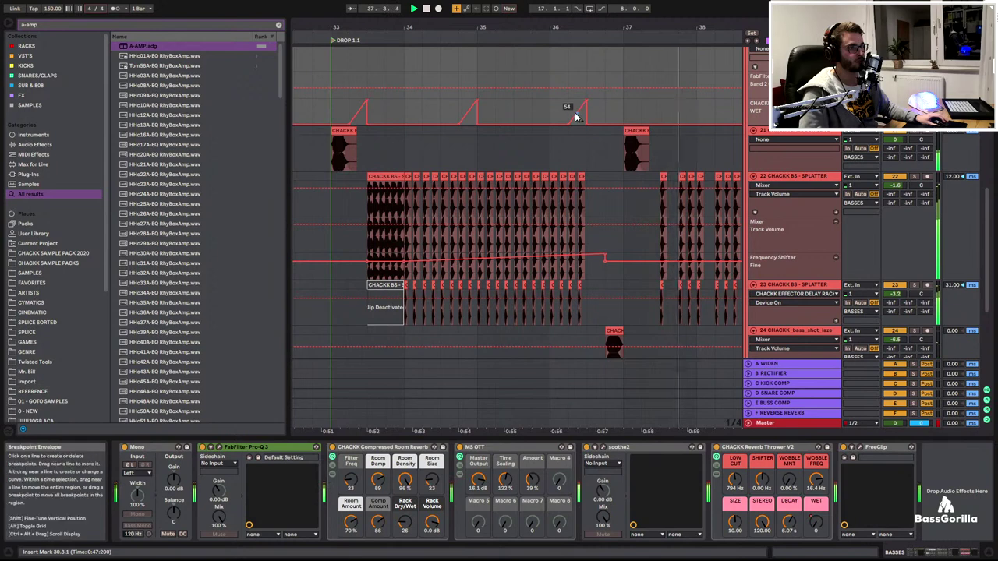
Audition from bar 37, add a Reverb Thrower WET ramp up to 127 ending at 38.2, and play it back
{"action": "left_click_drag", "start_coordinate": [637, 27], "coordinate": [618, 58]}
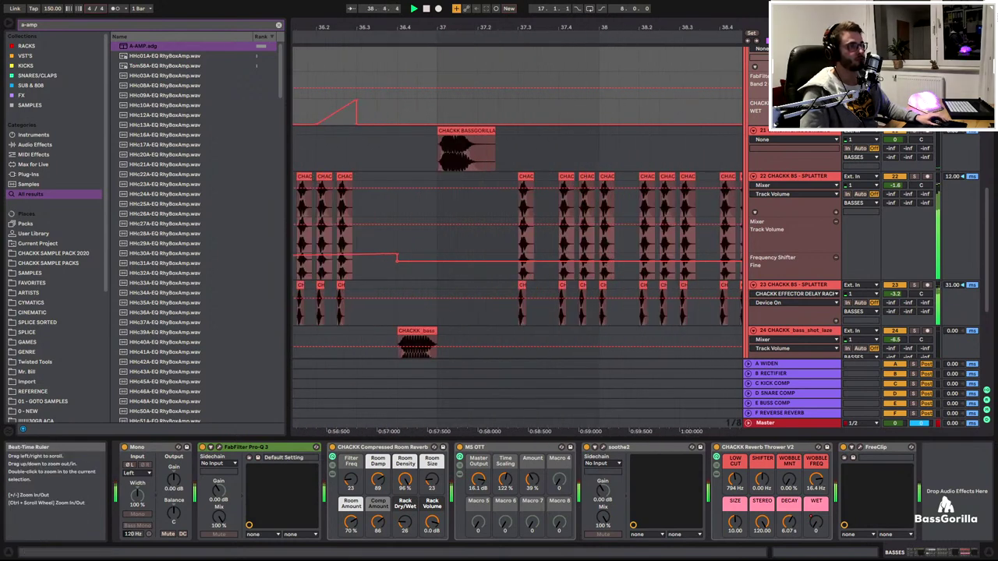
{"action": "left_click_drag", "start_coordinate": [499, 32], "coordinate": [394, 29]}
{"action": "left_click", "coordinate": [364, 130]}
{"action": "key", "text": "space"}
{"action": "key", "text": "space"}
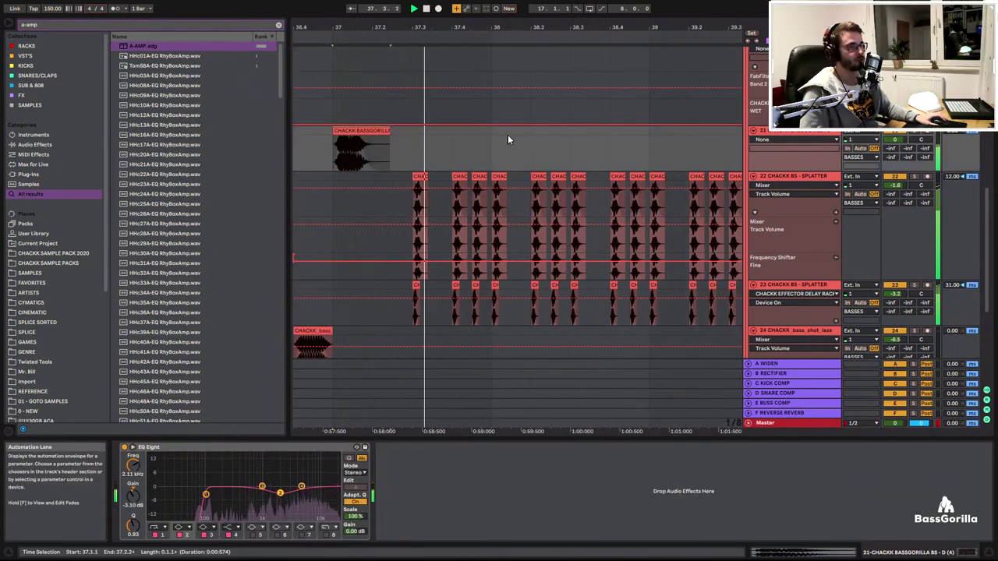
{"action": "left_click", "coordinate": [527, 108]}
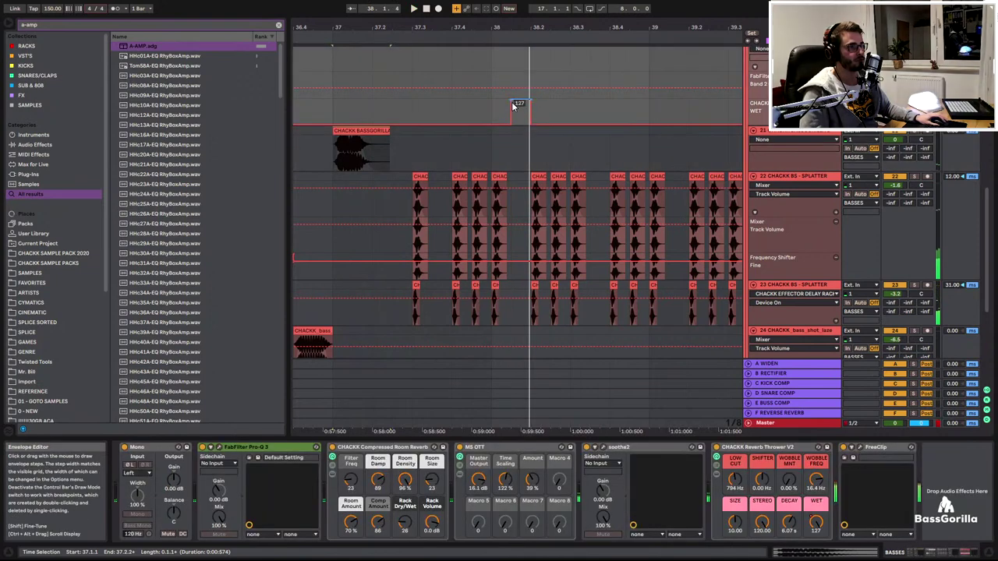
{"action": "left_click", "coordinate": [320, 110]}
{"action": "key", "text": "space"}
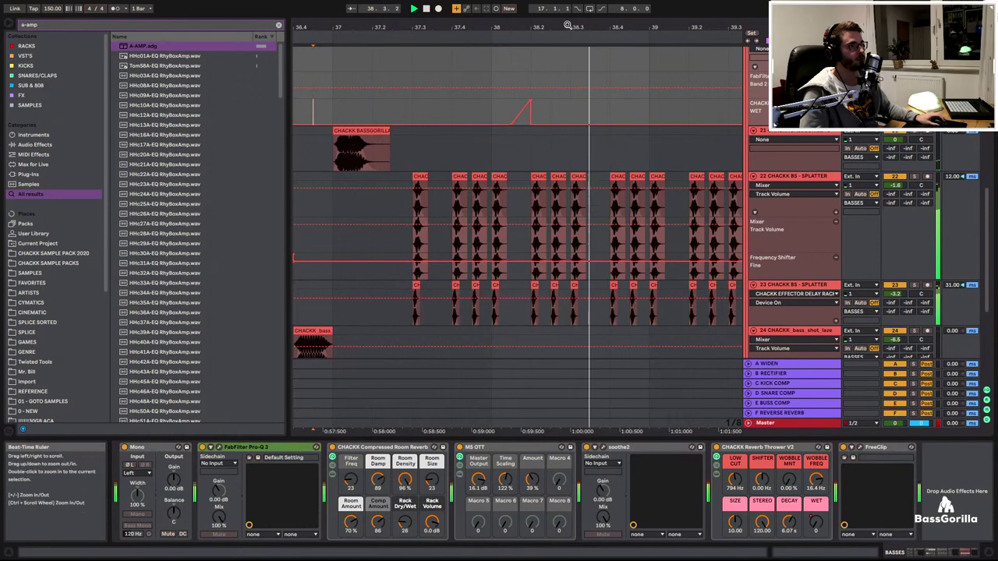
Add another WET automation ramp up to 127 ending at 39.2, and play the section
{"action": "left_click_drag", "start_coordinate": [567, 27], "coordinate": [517, 24]}
{"action": "key", "text": "space"}
{"action": "key", "text": "b"}
{"action": "left_click", "coordinate": [625, 89]}
{"action": "key", "text": "b"}
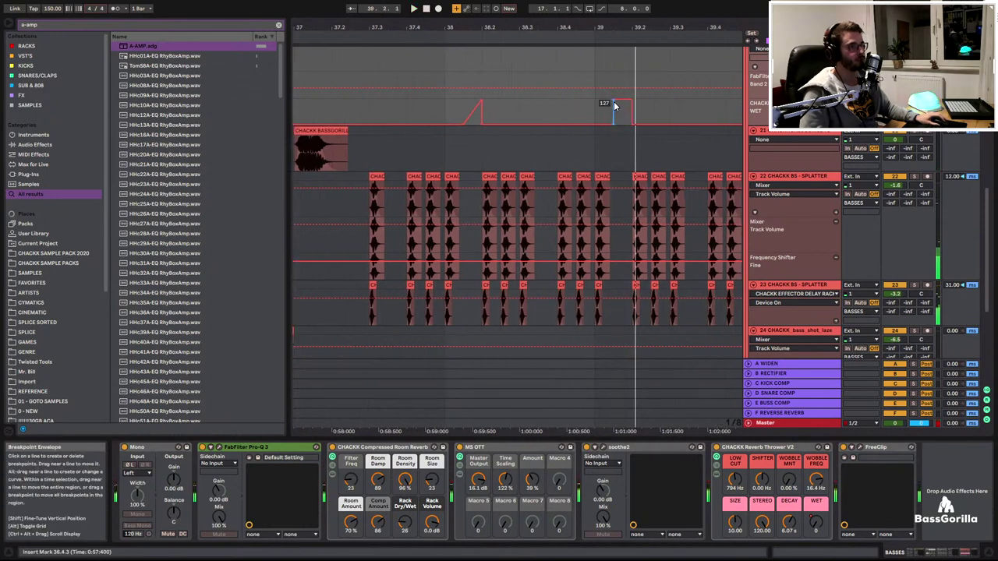
{"action": "key", "text": "space"}
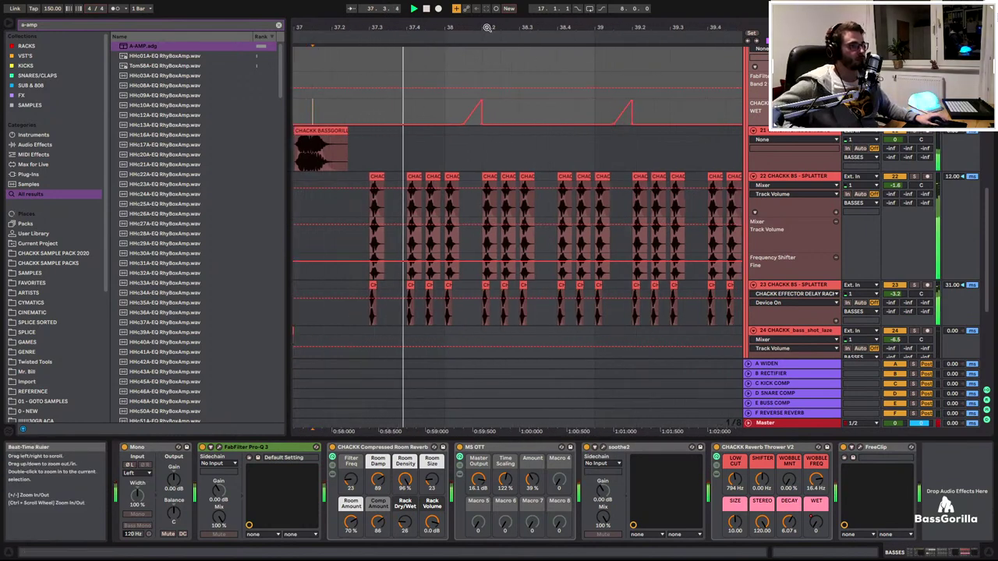
{"action": "mouse_move", "coordinate": [486, 28]}
{"action": "left_mouse_down"}
{"action": "mouse_move", "coordinate": [470, 17]}
{"action": "mouse_move", "coordinate": [499, 27]}
{"action": "left_mouse_up"}
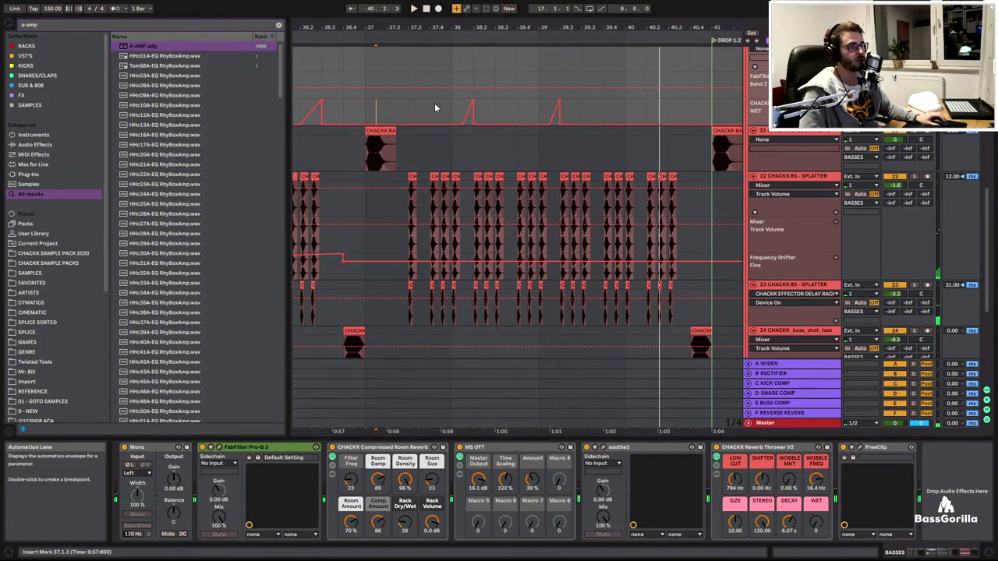
Duplicate the one-bar WET automation of bar 38 onto bars 39 and 40
{"action": "left_click_drag", "start_coordinate": [478, 113], "coordinate": [538, 110]}
{"action": "key", "text": "ctrl+d"}
{"action": "key", "text": "ctrl+d"}
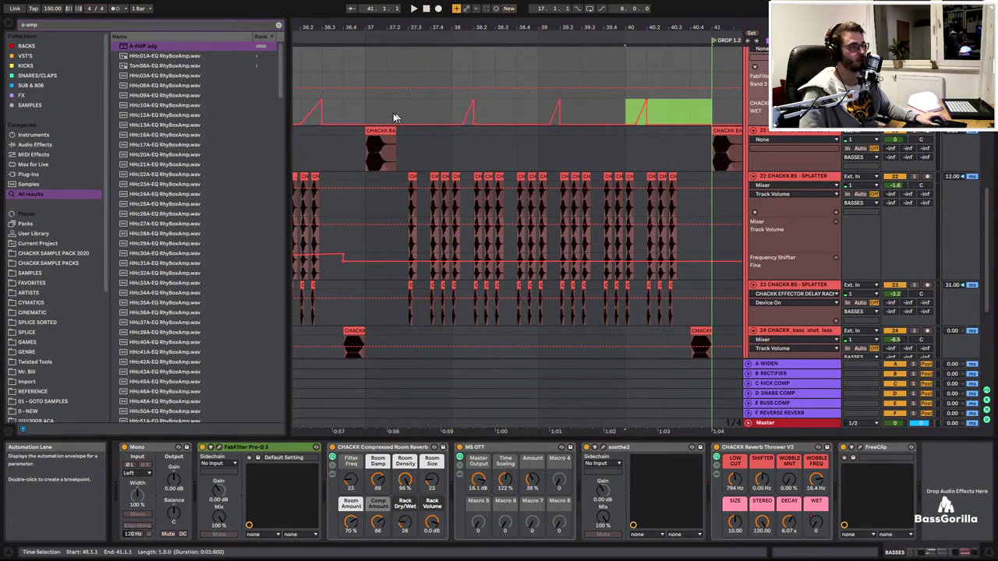
Turn on warping for the CHACKK BASSGORILLA clip at bar 37, transpose it to -12 st and choose its warp mode
{"action": "left_click", "coordinate": [345, 113]}
{"action": "double_click", "coordinate": [380, 148]}
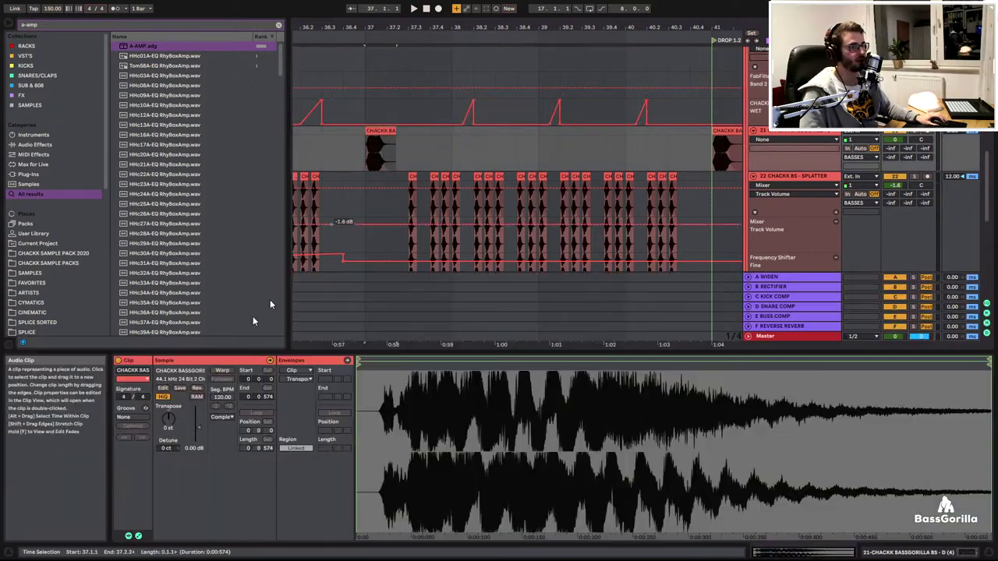
{"action": "left_click", "coordinate": [227, 371]}
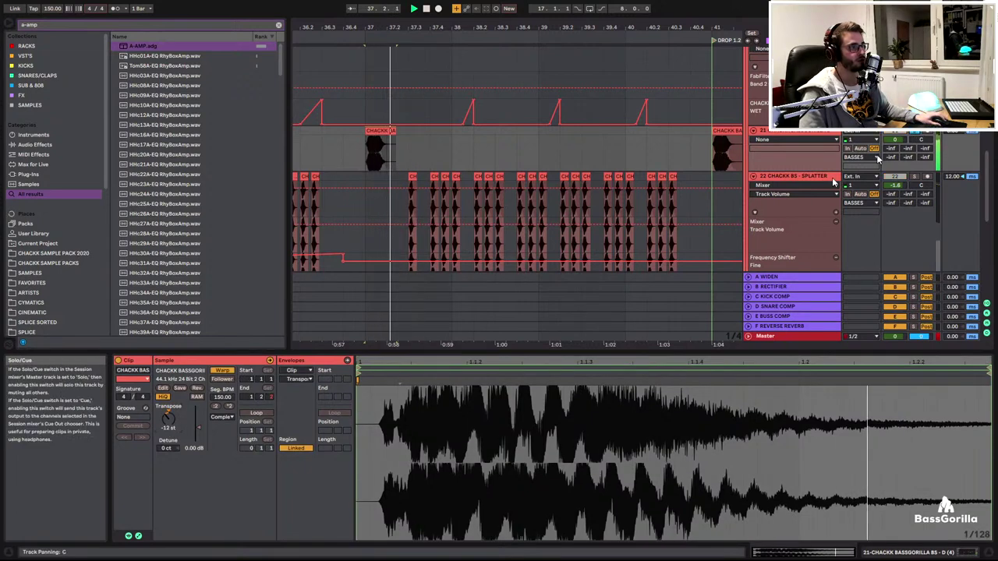
{"action": "left_click", "coordinate": [222, 417]}
{"action": "left_click", "coordinate": [221, 444]}
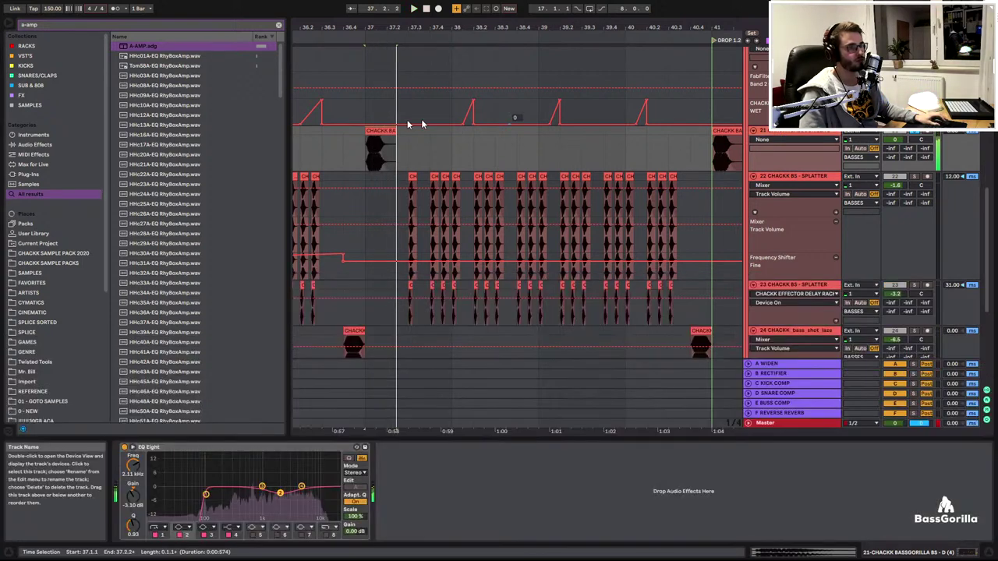
Add a WET ramp ending at 37.3 on BASSES, and move CHACKK Reverb Thrower V2 after FreeClip in the device chain
{"action": "left_click", "coordinate": [406, 125]}
{"action": "left_click", "coordinate": [379, 106]}
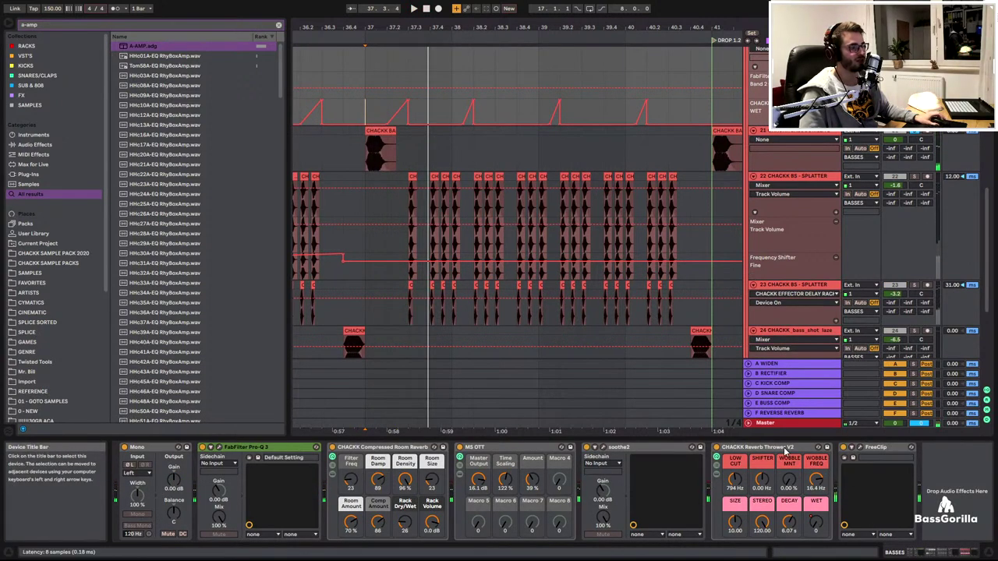
{"action": "left_click_drag", "start_coordinate": [784, 449], "coordinate": [920, 452]}
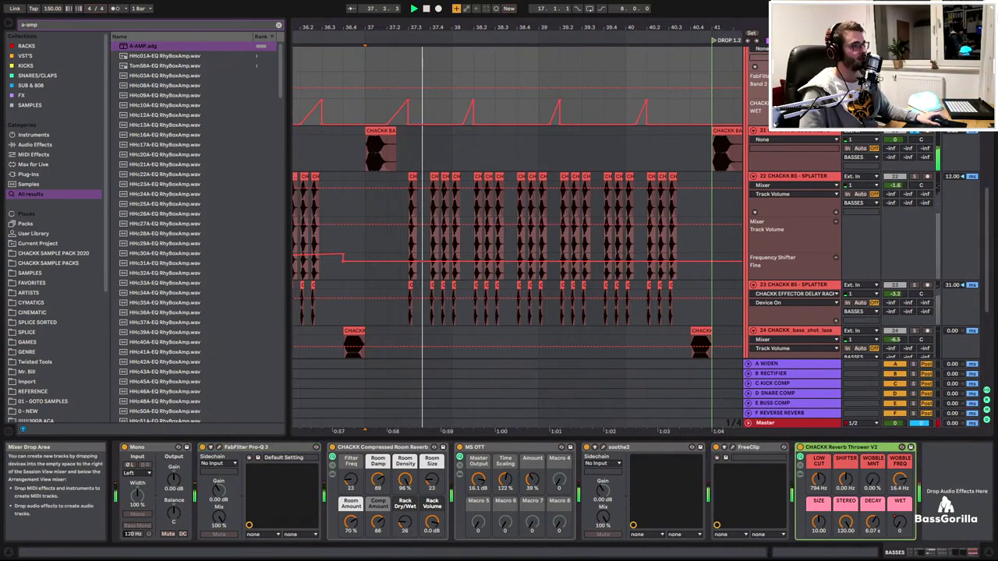
{"action": "left_click", "coordinate": [914, 131]}
Play the drop from 32.1 and review the bass and sub tracks
{"action": "left_click_drag", "start_coordinate": [436, 25], "coordinate": [540, 4]}
{"action": "scroll", "coordinate": [523, 174], "scroll_direction": "down", "scroll_amount": 10}
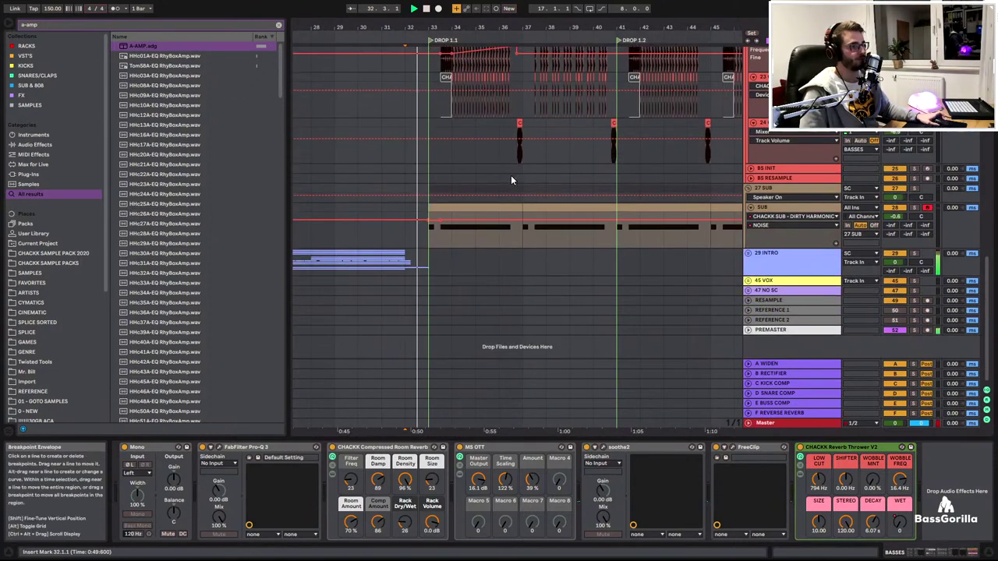
{"action": "scroll", "coordinate": [484, 212], "scroll_direction": "up", "scroll_amount": 3}
{"action": "scroll", "coordinate": [550, 245], "scroll_direction": "up", "scroll_amount": 2}
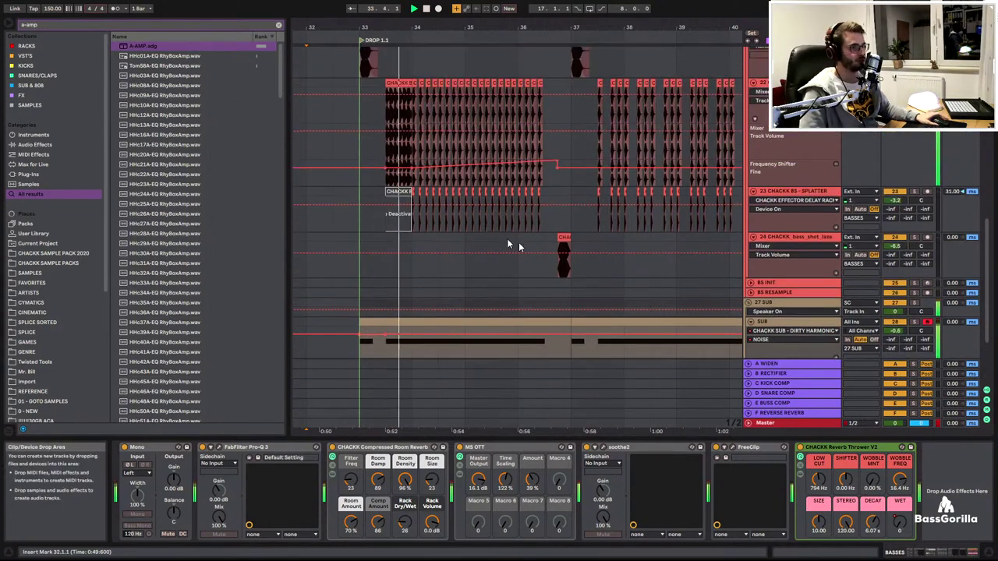
{"action": "scroll", "coordinate": [526, 242], "scroll_direction": "down", "scroll_amount": 1}
Show the A-AMP Volume automation on the SUB track and examine it around bars 37 to 38
{"action": "left_click", "coordinate": [774, 289]}
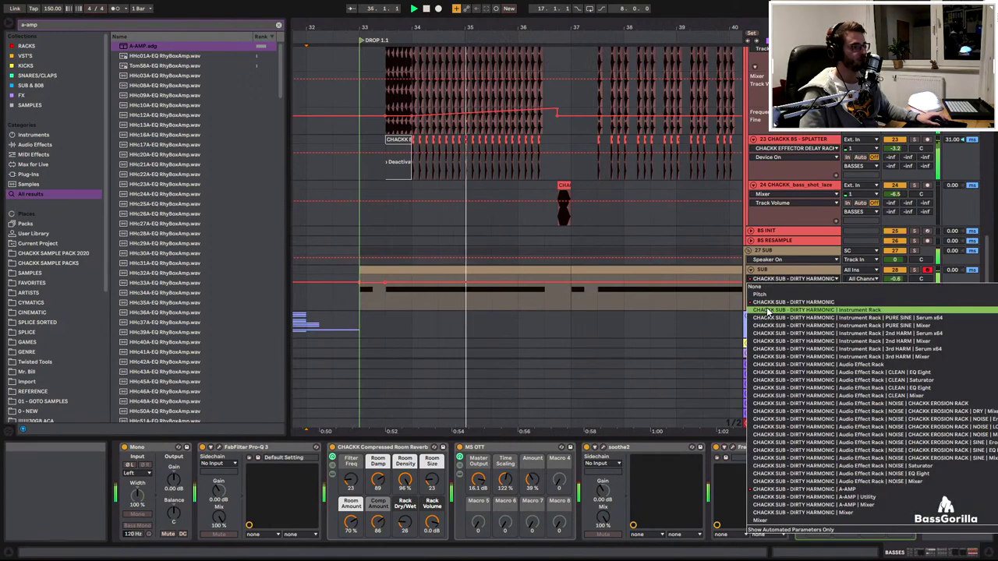
{"action": "left_click", "coordinate": [780, 491]}
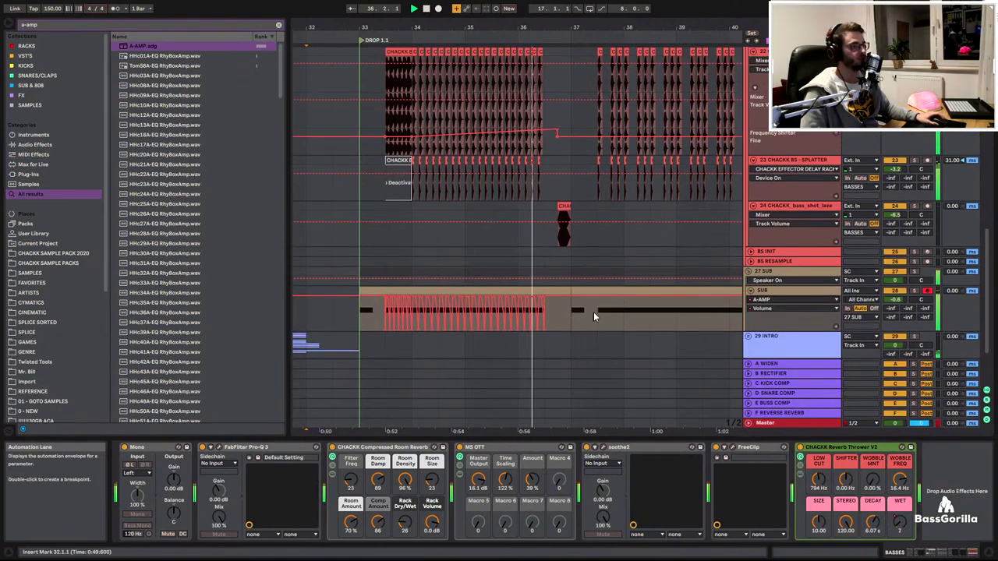
{"action": "scroll", "coordinate": [626, 281], "scroll_direction": "up", "scroll_amount": 3}
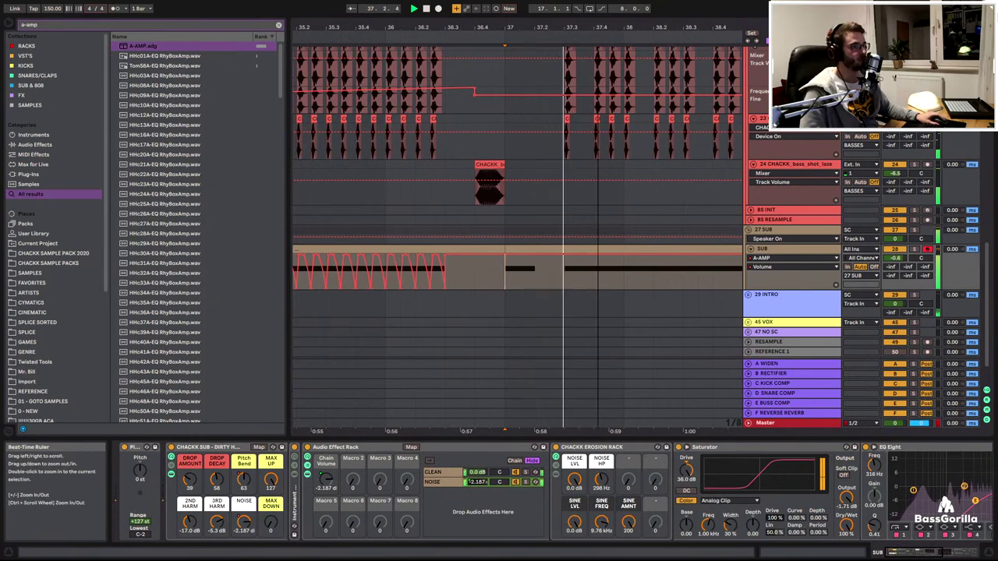
{"action": "left_click_drag", "start_coordinate": [582, 247], "coordinate": [445, 246]}
{"action": "scroll", "coordinate": [444, 246], "scroll_direction": "up", "scroll_amount": 3}
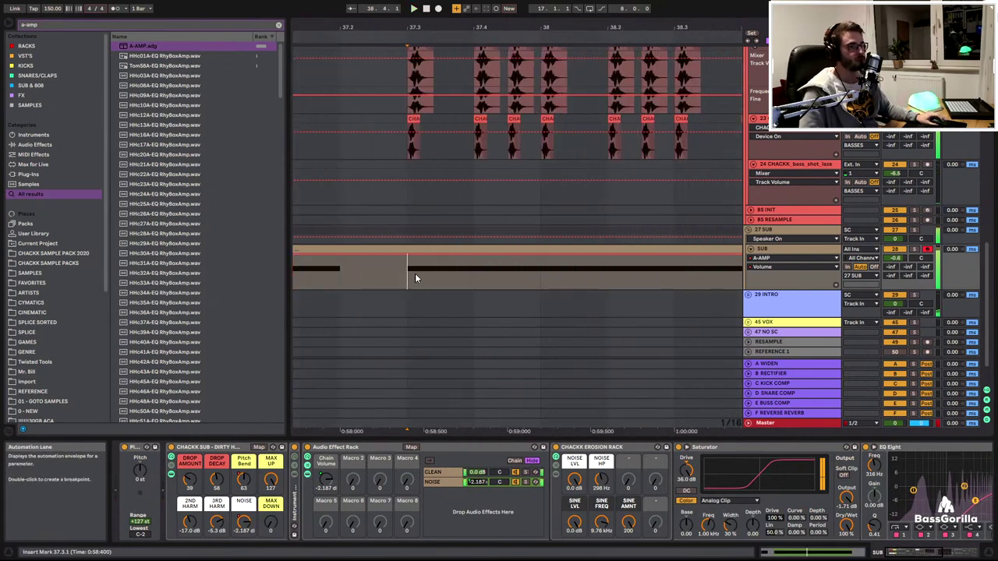
Play the sub from 37.3 and try to draw an A-AMP Volume automation change between 38.1 and 38.2
{"action": "left_click", "coordinate": [412, 277]}
{"action": "key", "text": "space"}
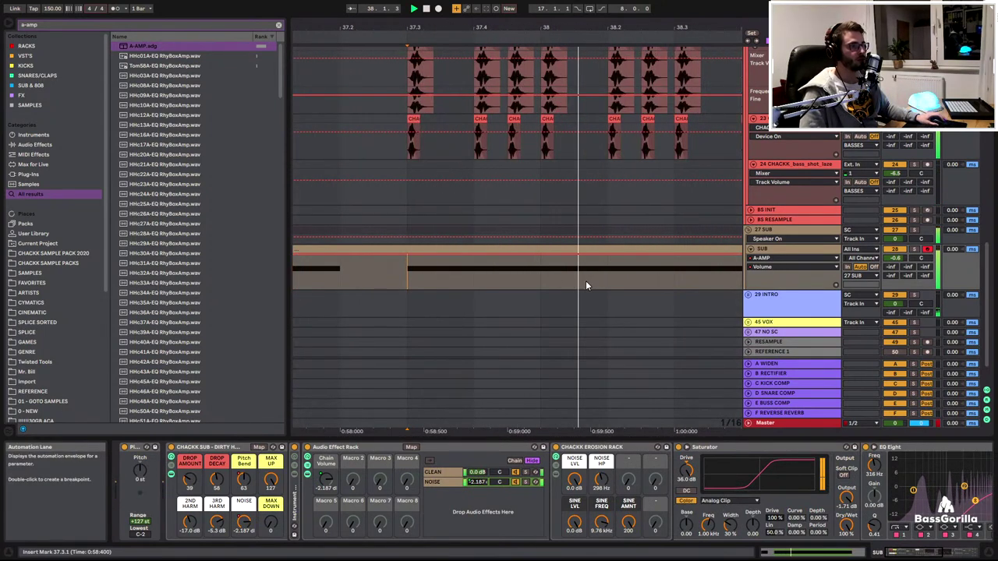
{"action": "key", "text": "space"}
{"action": "key", "text": "space"}
{"action": "key", "text": "b"}
{"action": "left_click_drag", "start_coordinate": [582, 282], "coordinate": [584, 295]}
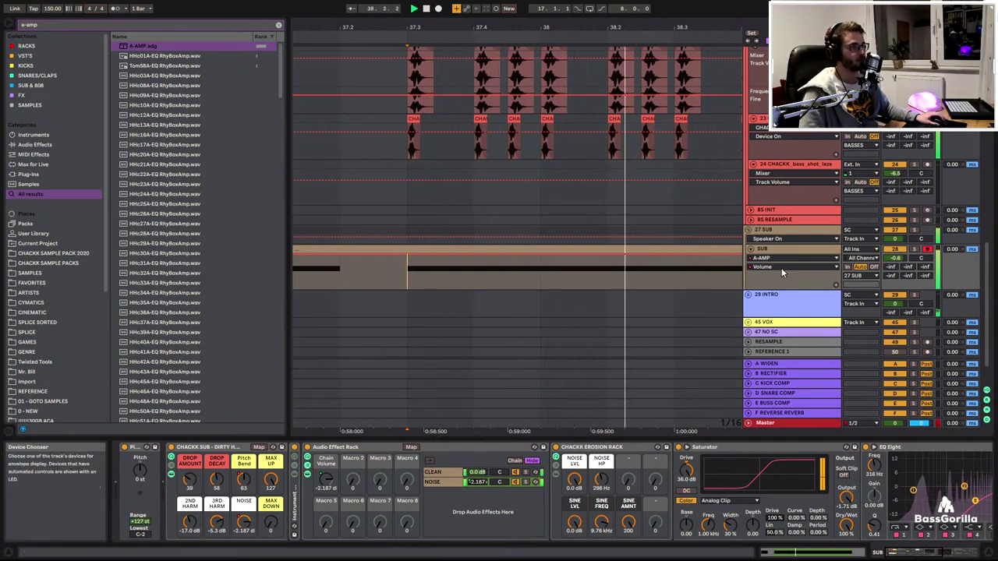
{"action": "key", "text": "space"}
Show each automated envelope of the SUB track in its own lane
{"action": "right_click", "coordinate": [824, 283]}
{"action": "left_click", "coordinate": [840, 297]}
{"action": "scroll", "coordinate": [522, 286], "scroll_direction": "down", "scroll_amount": 1}
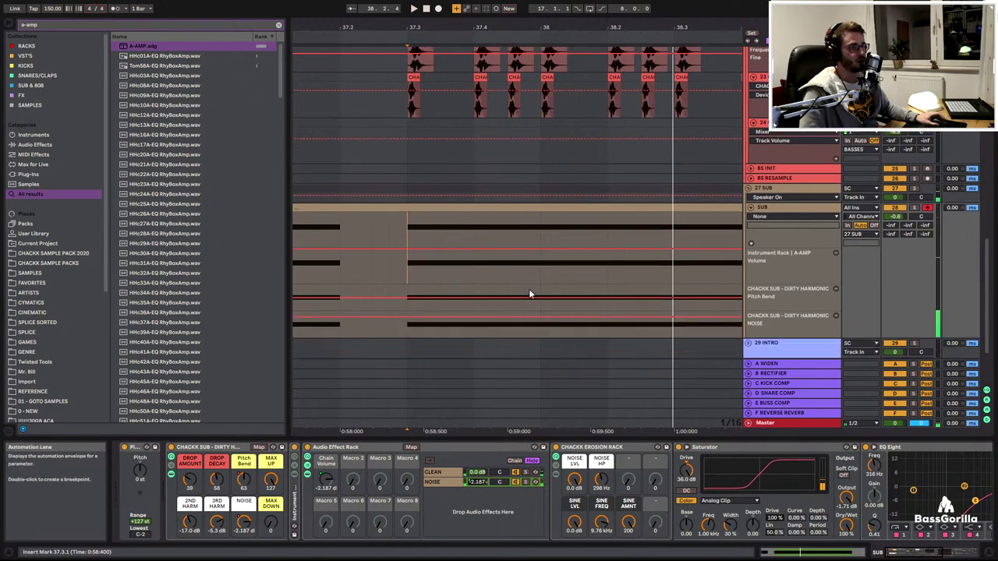
Shape the SUB Pitch Bend automation as a curve falling from a raised point at 37.3 to 37.4, and play it
{"action": "left_click", "coordinate": [406, 297]}
{"action": "left_click", "coordinate": [474, 297]}
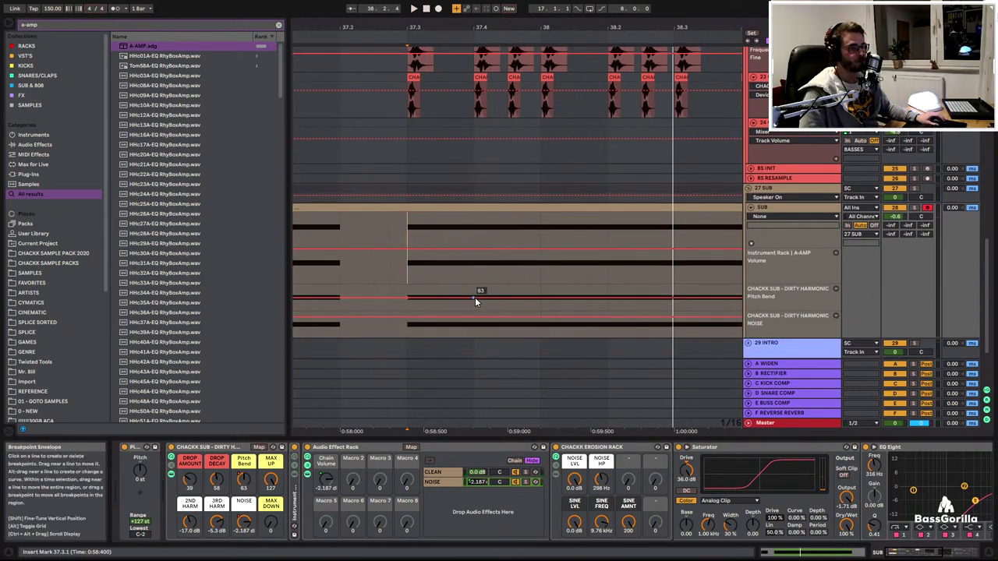
{"action": "left_click_drag", "start_coordinate": [420, 297], "coordinate": [407, 285]}
{"action": "left_click", "coordinate": [307, 269]}
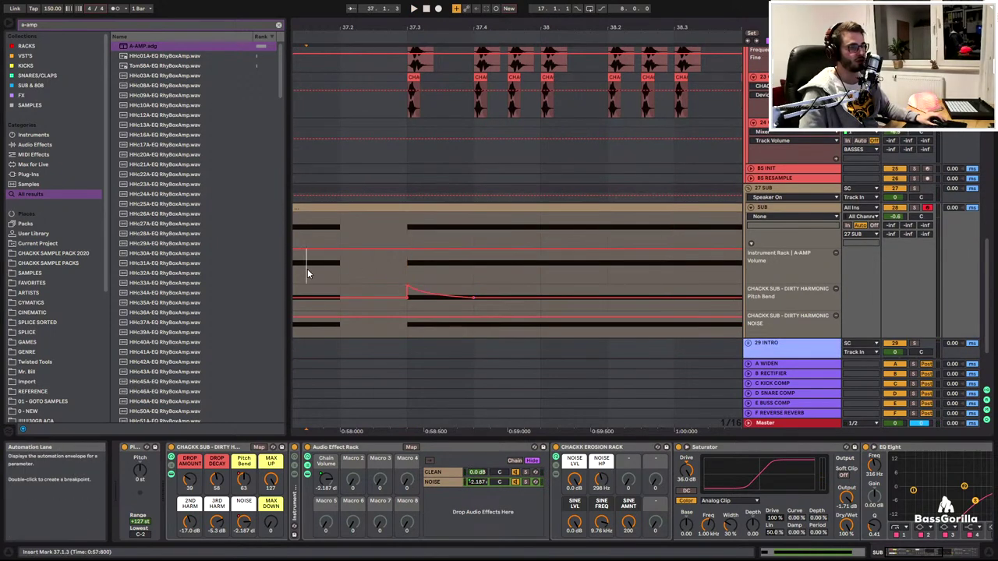
{"action": "key", "text": "space"}
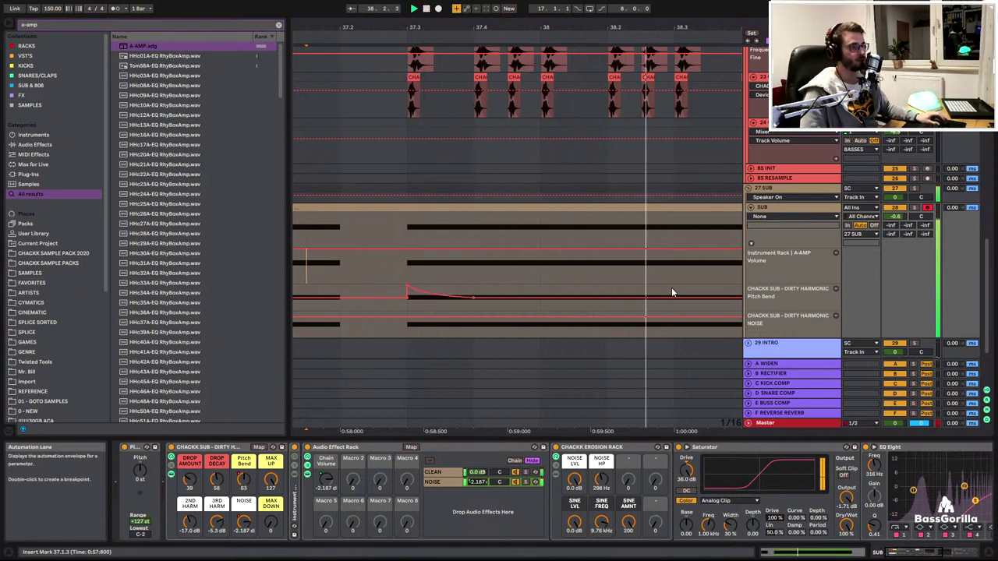
Duplicate the one-bar Pitch Bend automation starting at 37.3 to 38.3 and 39.3
{"action": "left_click_drag", "start_coordinate": [673, 290], "coordinate": [406, 290]}
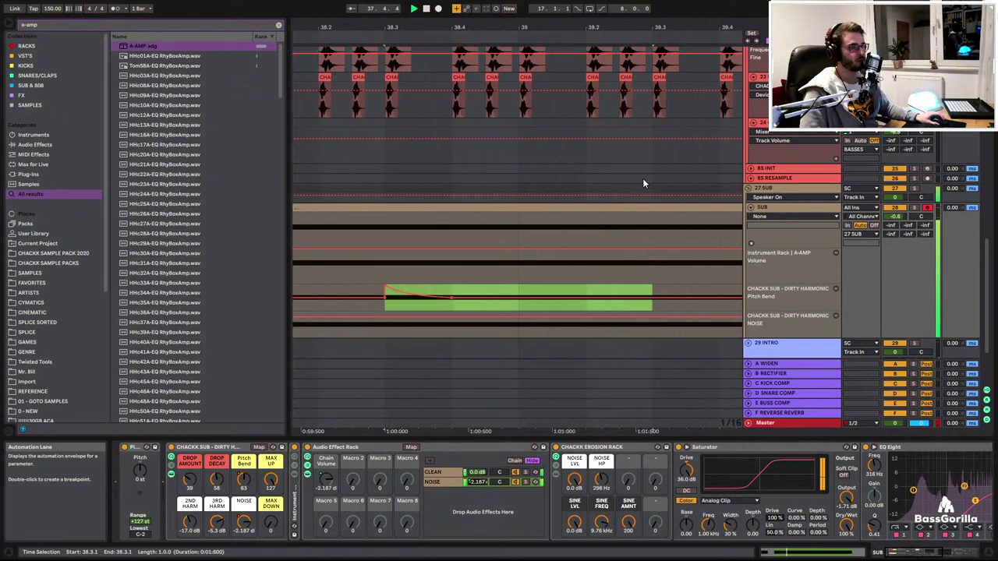
{"action": "left_click_drag", "start_coordinate": [466, 28], "coordinate": [434, 10]}
{"action": "key", "text": "ctrl+d"}
{"action": "key", "text": "ctrl+d"}
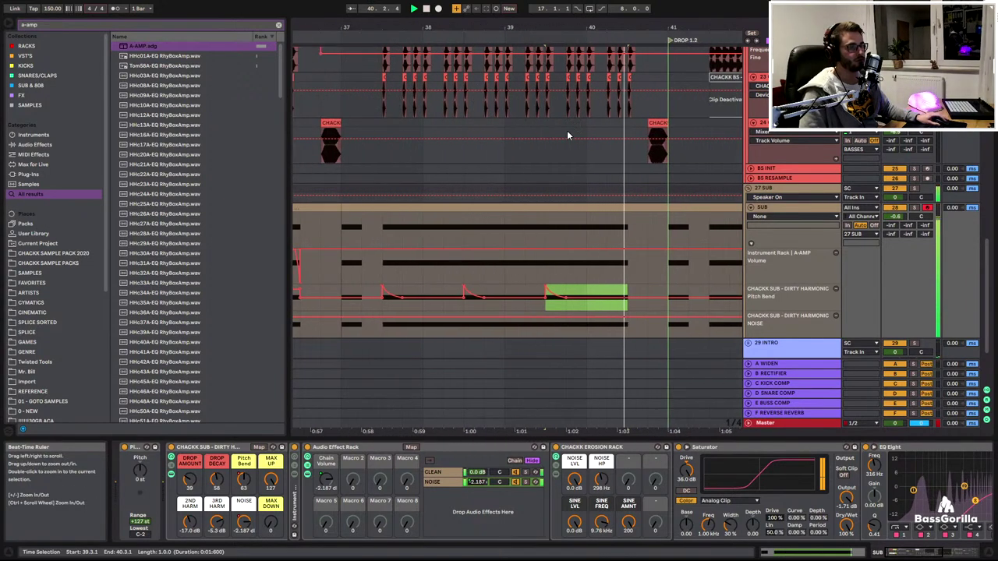
{"action": "scroll", "coordinate": [383, 289], "scroll_direction": "up", "scroll_amount": 3}
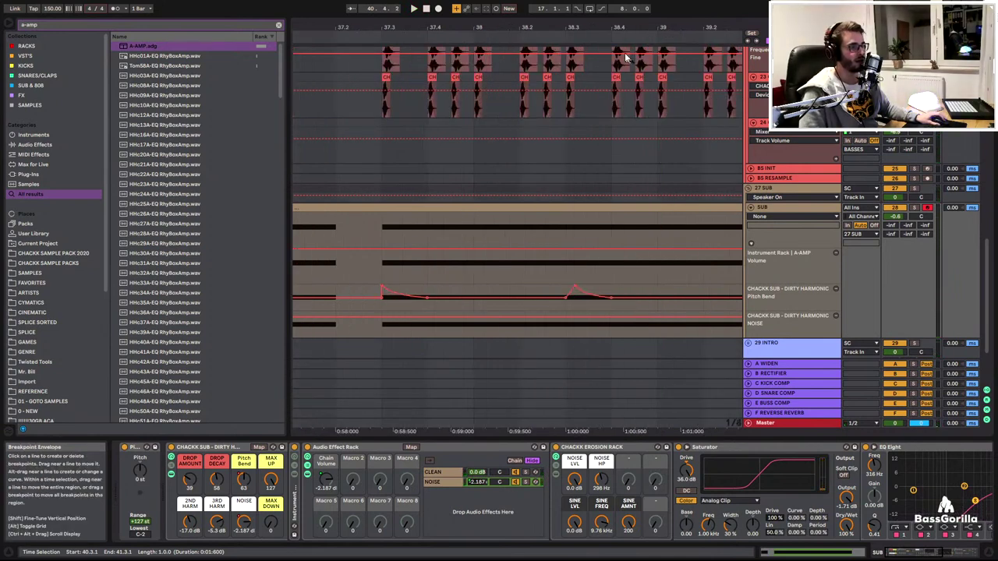
Undo the last Pitch Bend duplication on the SUB track and play the drop from 32.1
{"action": "key", "text": "ctrl+z"}
{"action": "left_click_drag", "start_coordinate": [594, 28], "coordinate": [514, 24]}
{"action": "scroll", "coordinate": [481, 290], "scroll_direction": "down", "scroll_amount": 10}
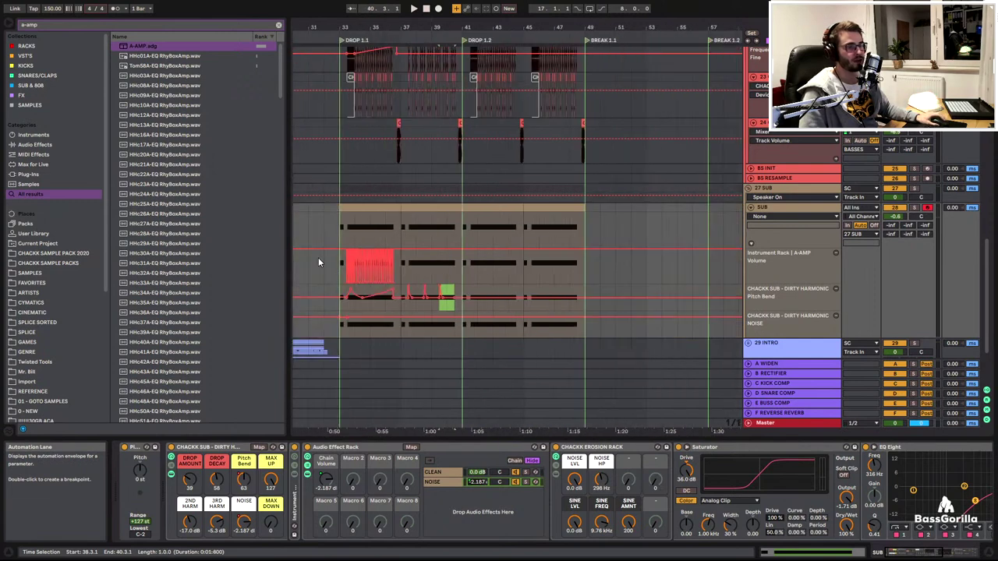
{"action": "left_click", "coordinate": [318, 262]}
{"action": "key", "text": "space"}
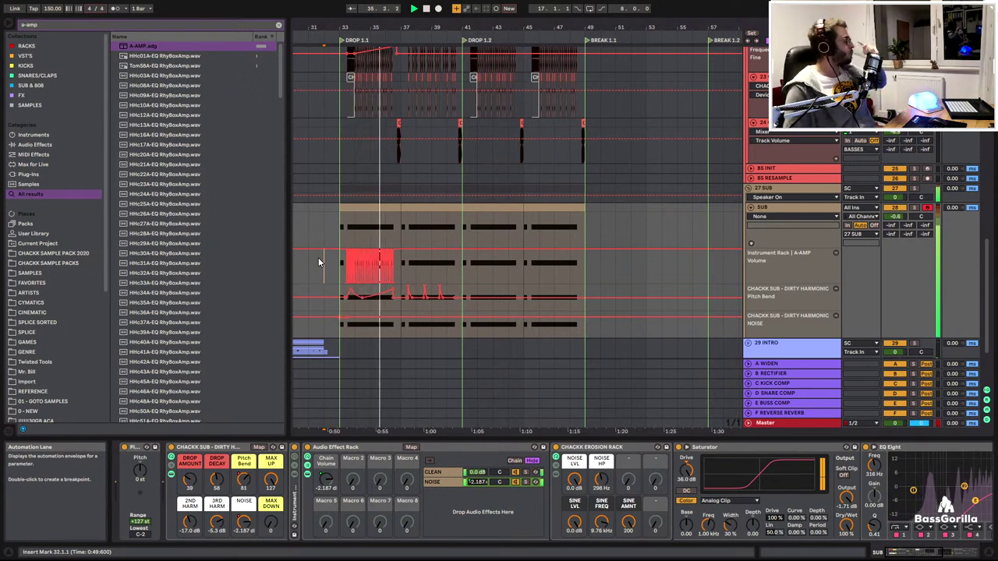
{"action": "scroll", "coordinate": [440, 185], "scroll_direction": "up", "scroll_amount": 5}
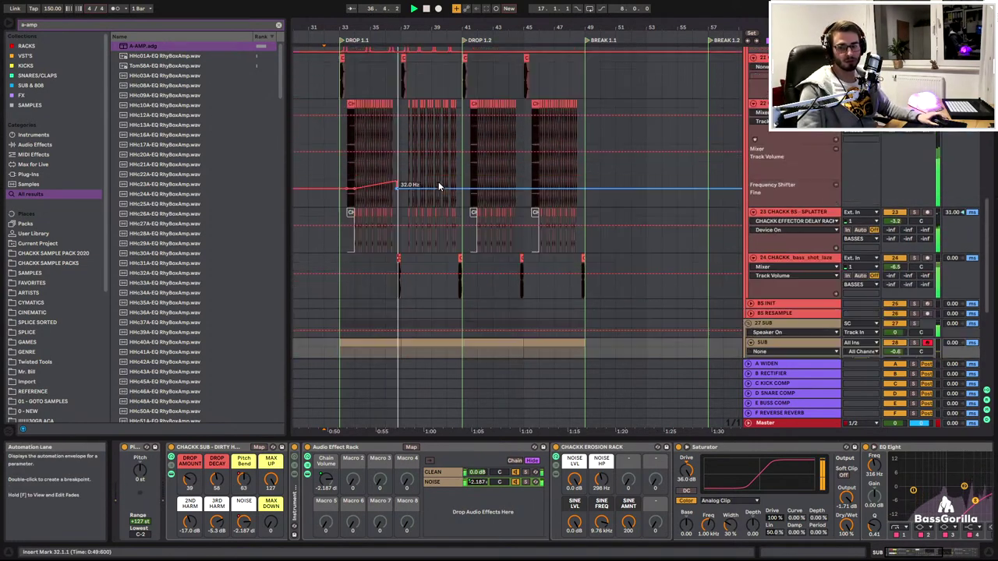
{"action": "scroll", "coordinate": [441, 185], "scroll_direction": "up", "scroll_amount": 5}
{"action": "scroll", "coordinate": [424, 205], "scroll_direction": "up", "scroll_amount": 3}
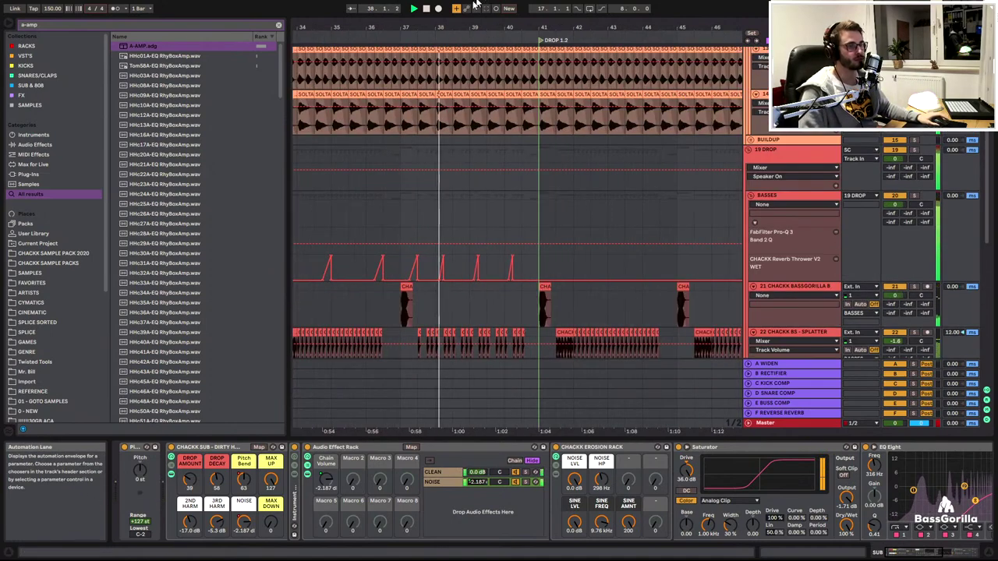
Lower the SUB Pitch Bend automation peaks after 38.3 and 39.3, bringing the one after 39.3 down to 65
{"action": "scroll", "coordinate": [524, 211], "scroll_direction": "down", "scroll_amount": 8}
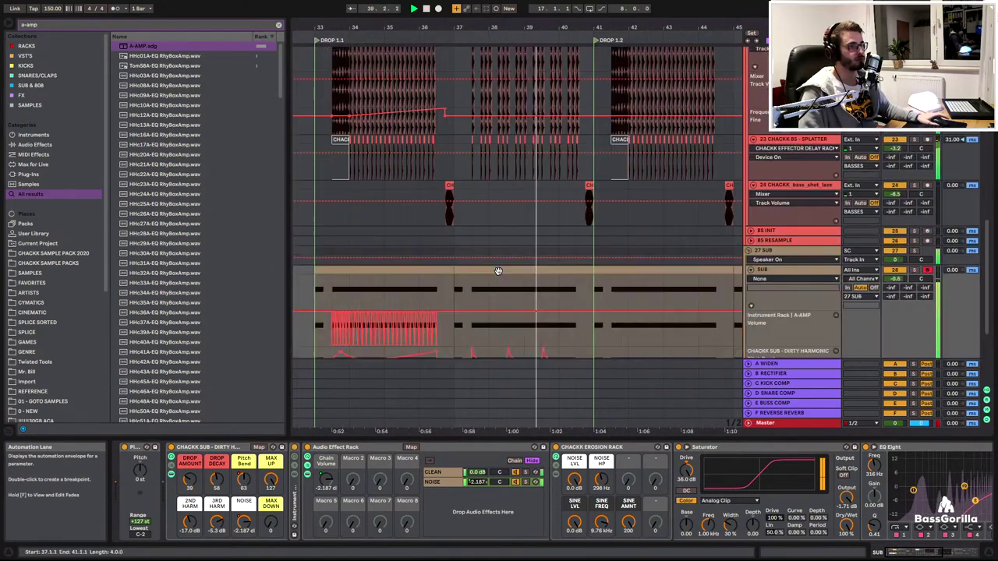
{"action": "scroll", "coordinate": [497, 270], "scroll_direction": "down", "scroll_amount": 3}
{"action": "scroll", "coordinate": [508, 253], "scroll_direction": "up", "scroll_amount": 5}
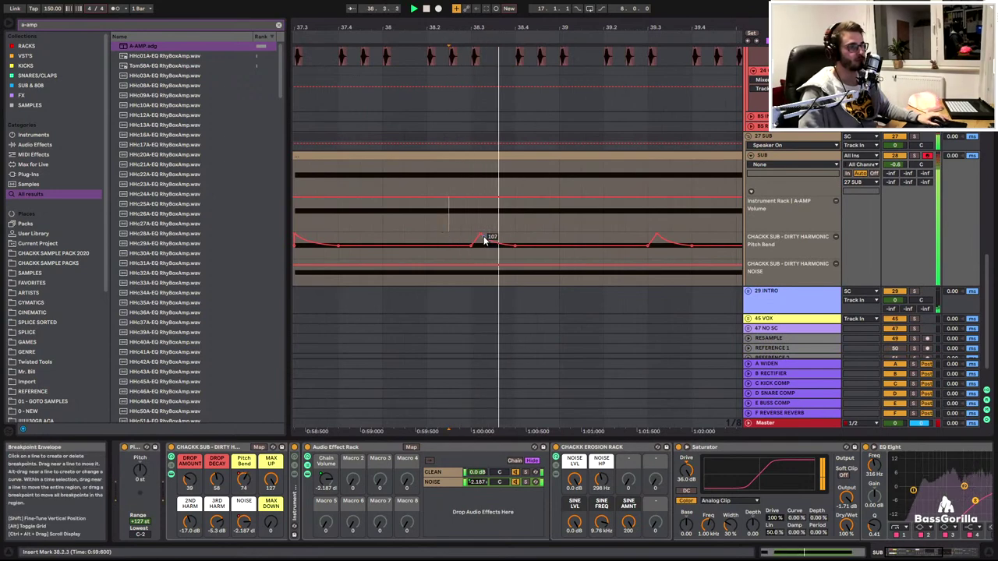
{"action": "left_click_drag", "start_coordinate": [480, 234], "coordinate": [496, 236]}
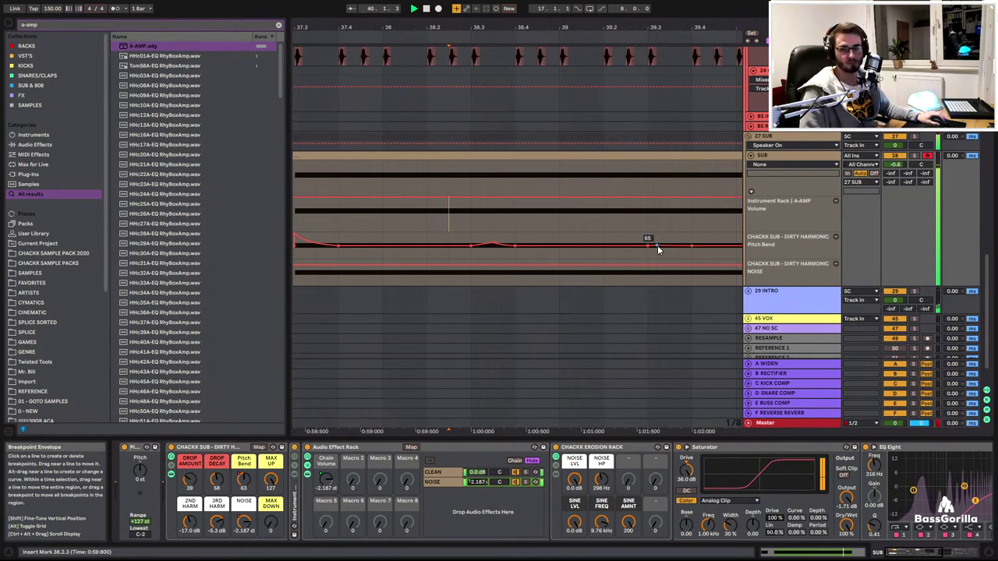
Loop the eight bars from 33.1 to 41.1 covered by the first two SUB clips of the drop
{"action": "scroll", "coordinate": [623, 172], "scroll_direction": "down", "scroll_amount": 8}
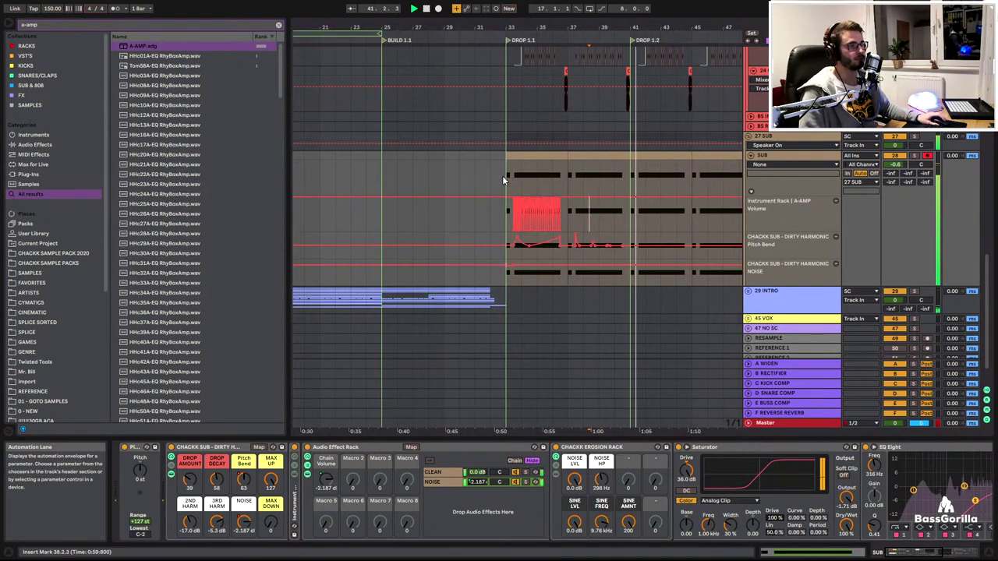
{"action": "left_click", "coordinate": [609, 158]}
{"action": "key", "text": "ctrl+l"}
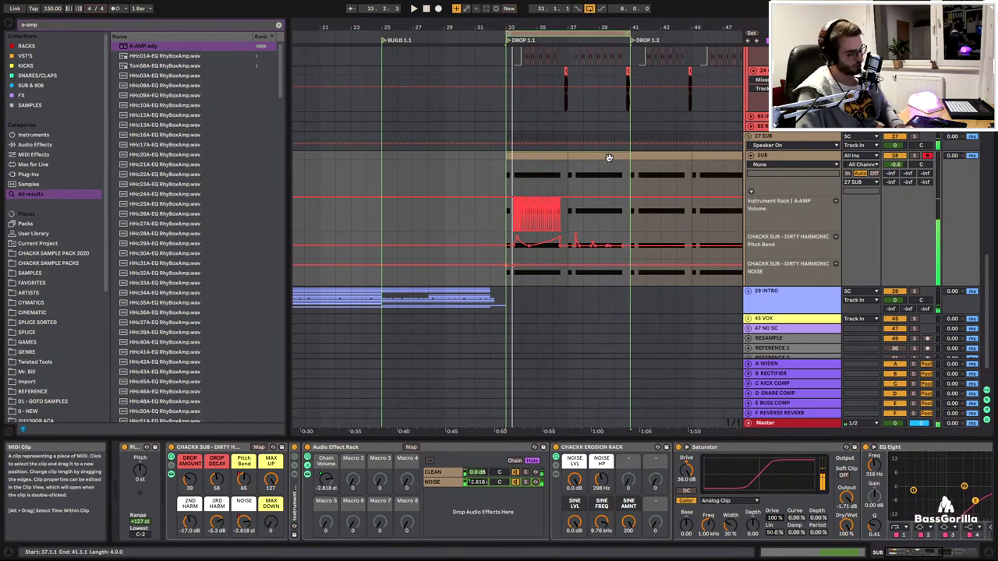
Inspect the devices of track 22 CHACKK BS - SPLATTER and its clips from 34.1 to 36.2.4, then collapse the clip detail view
{"action": "scroll", "coordinate": [653, 147], "scroll_direction": "up", "scroll_amount": 5}
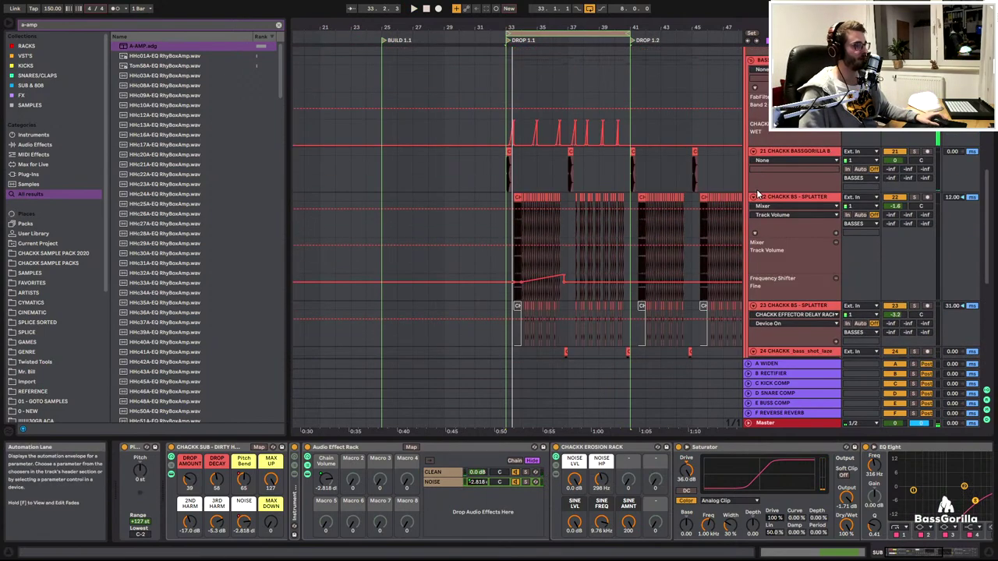
{"action": "left_click", "coordinate": [776, 200]}
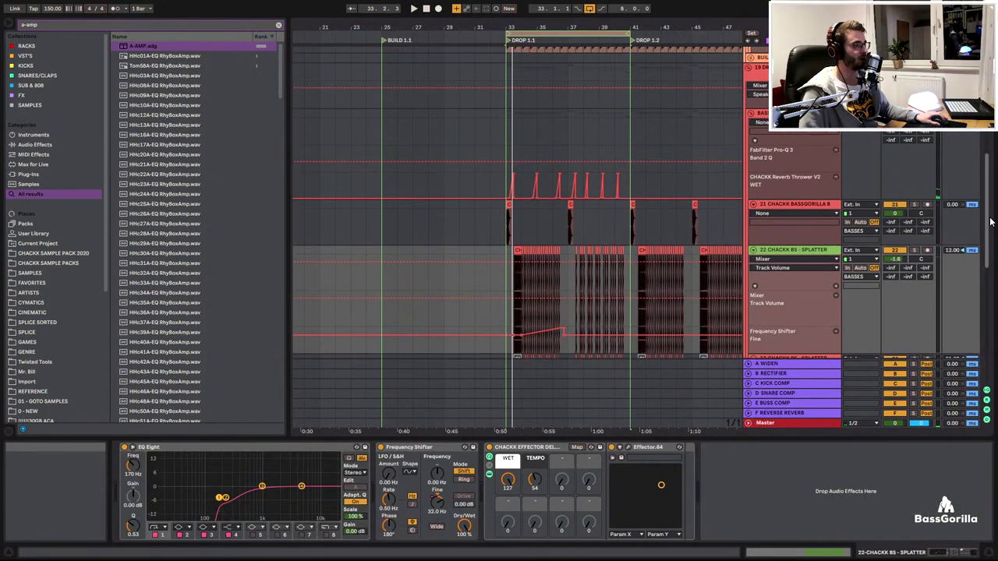
{"action": "scroll", "coordinate": [967, 232], "scroll_direction": "down", "scroll_amount": 1}
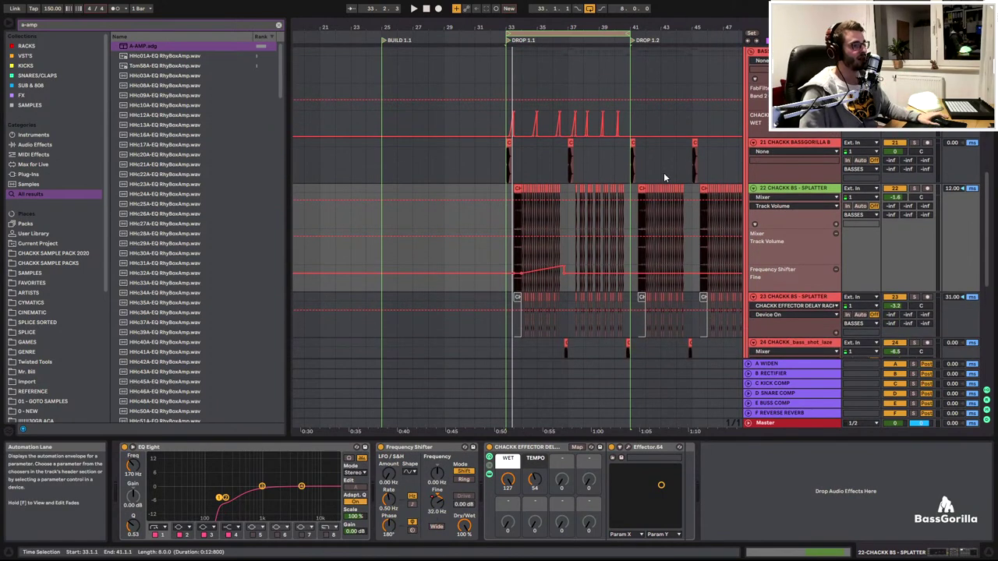
{"action": "scroll", "coordinate": [664, 174], "scroll_direction": "up", "scroll_amount": 3}
{"action": "left_click_drag", "start_coordinate": [353, 26], "coordinate": [387, 29]}
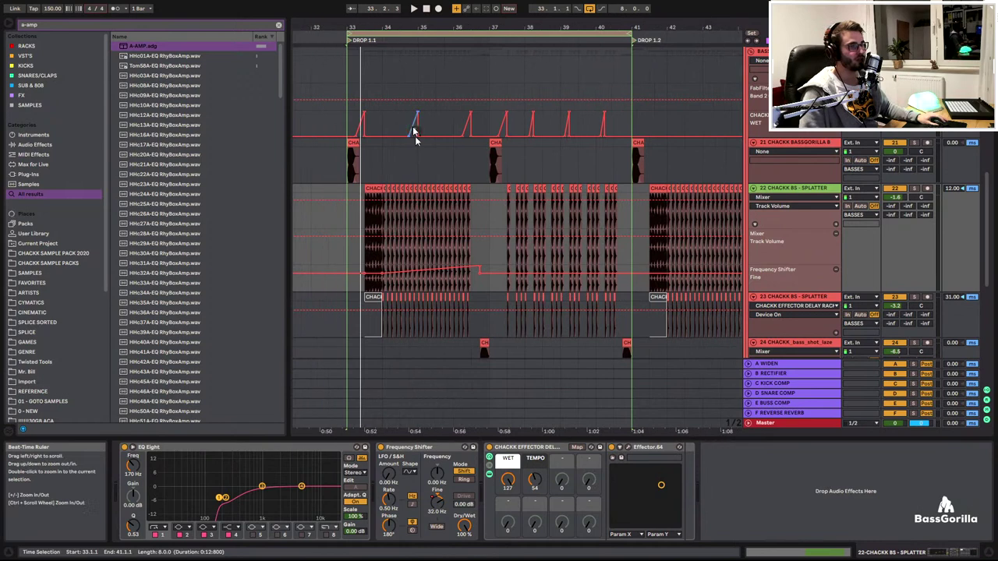
{"action": "left_click", "coordinate": [396, 190]}
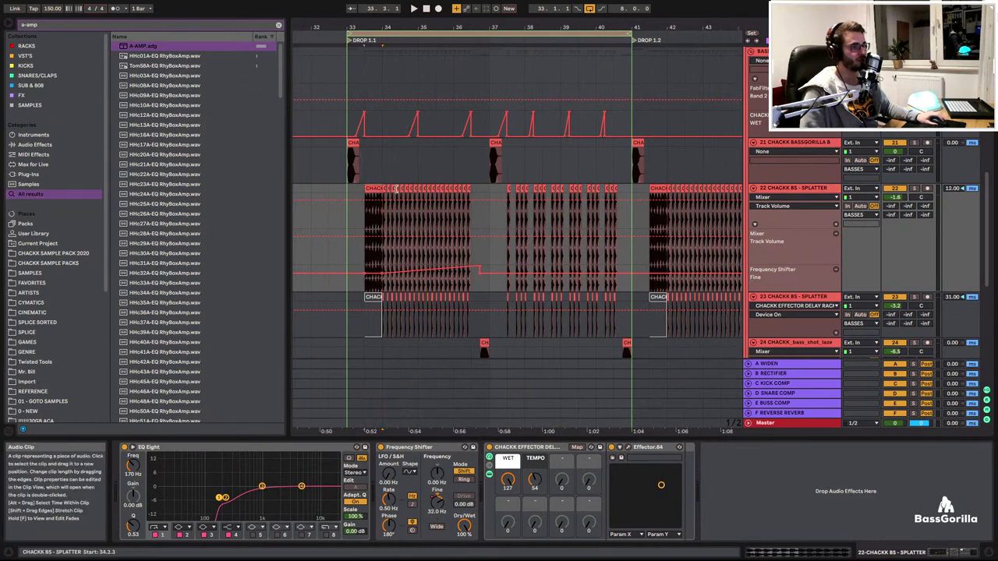
{"action": "double_click", "coordinate": [470, 189]}
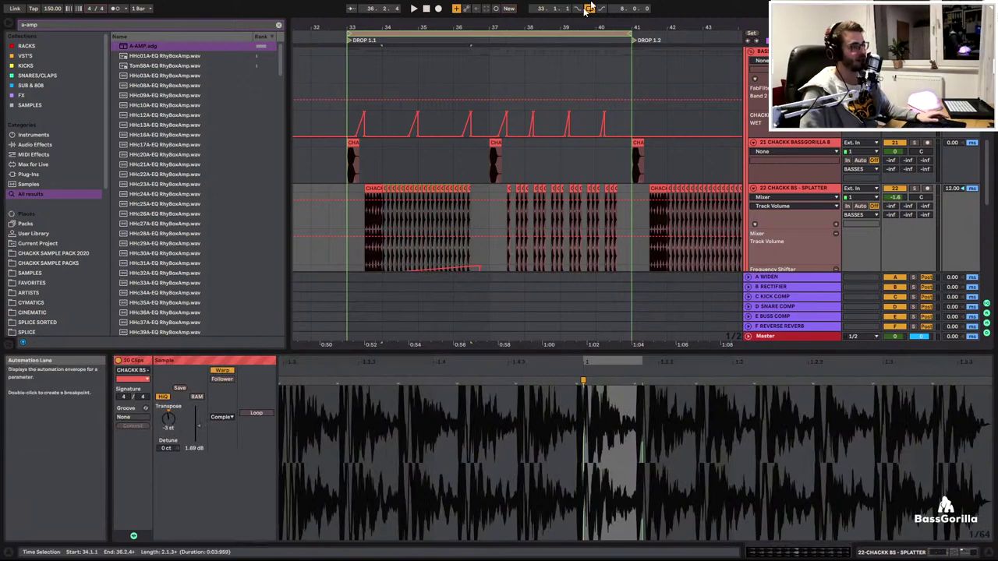
{"action": "scroll", "coordinate": [407, 179], "scroll_direction": "down", "scroll_amount": 3}
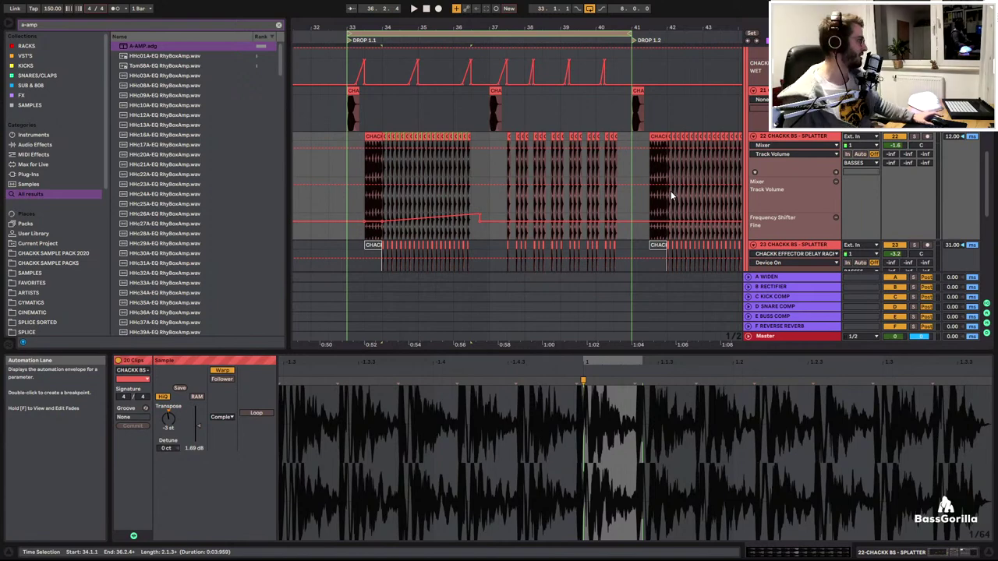
{"action": "left_click", "coordinate": [459, 282]}
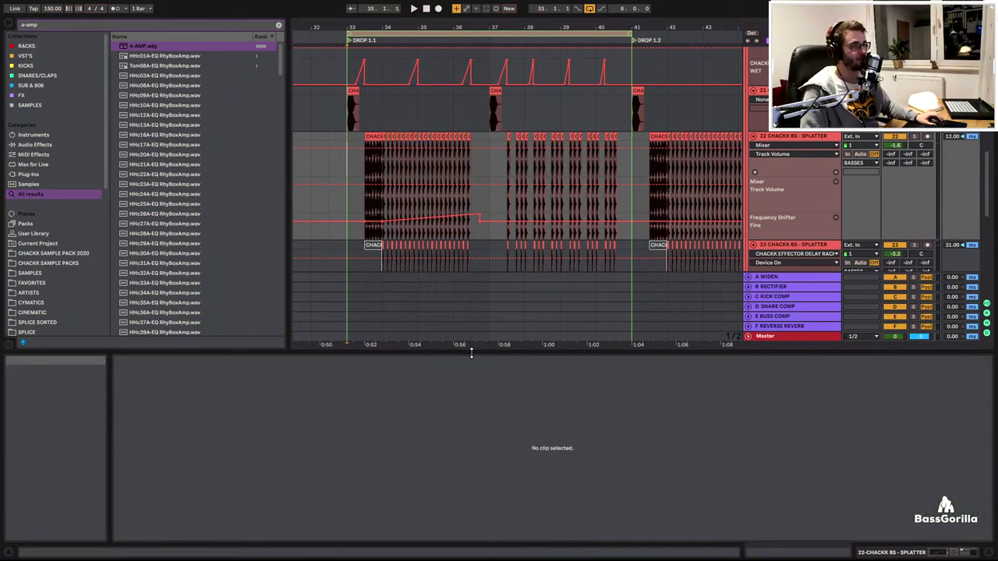
{"action": "left_click_drag", "start_coordinate": [472, 354], "coordinate": [474, 506]}
Solo track 24 with the laser bass shot and play its clip at 36.4
{"action": "scroll", "coordinate": [686, 241], "scroll_direction": "down", "scroll_amount": 8}
{"action": "scroll", "coordinate": [662, 242], "scroll_direction": "up", "scroll_amount": 4}
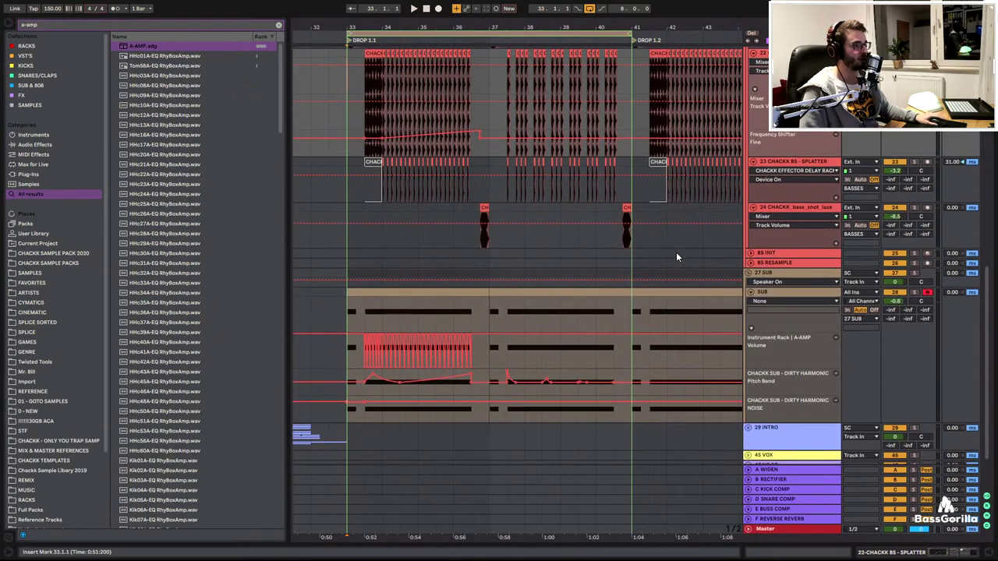
{"action": "scroll", "coordinate": [529, 324], "scroll_direction": "up", "scroll_amount": 3, "text": "ctrl"}
{"action": "left_click", "coordinate": [438, 221]}
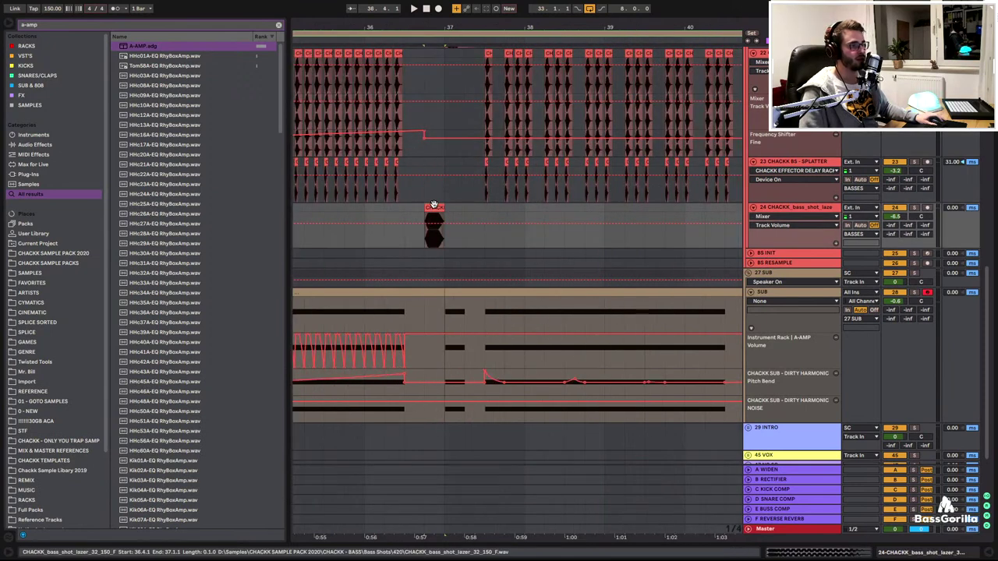
{"action": "left_click", "coordinate": [915, 208]}
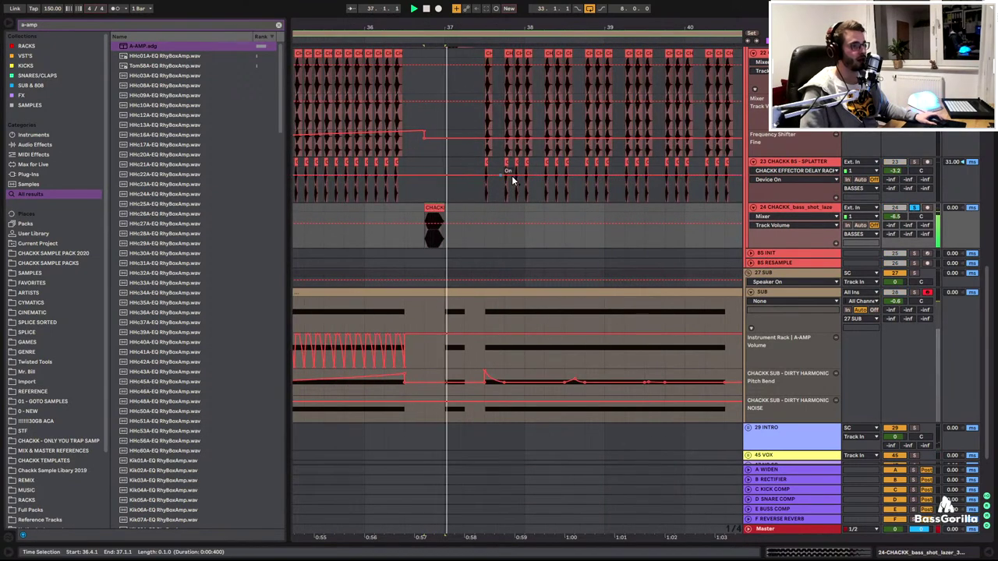
{"action": "scroll", "coordinate": [815, 222], "scroll_direction": "down", "scroll_amount": 3}
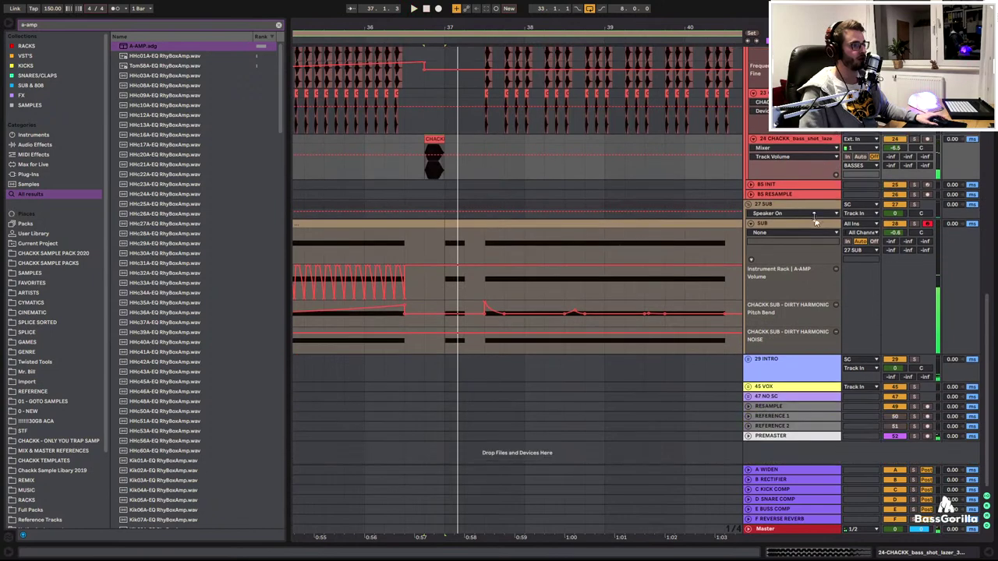
Insert an audio track below SUB and search the browser for "chackk donk"
{"action": "left_click", "coordinate": [774, 224]}
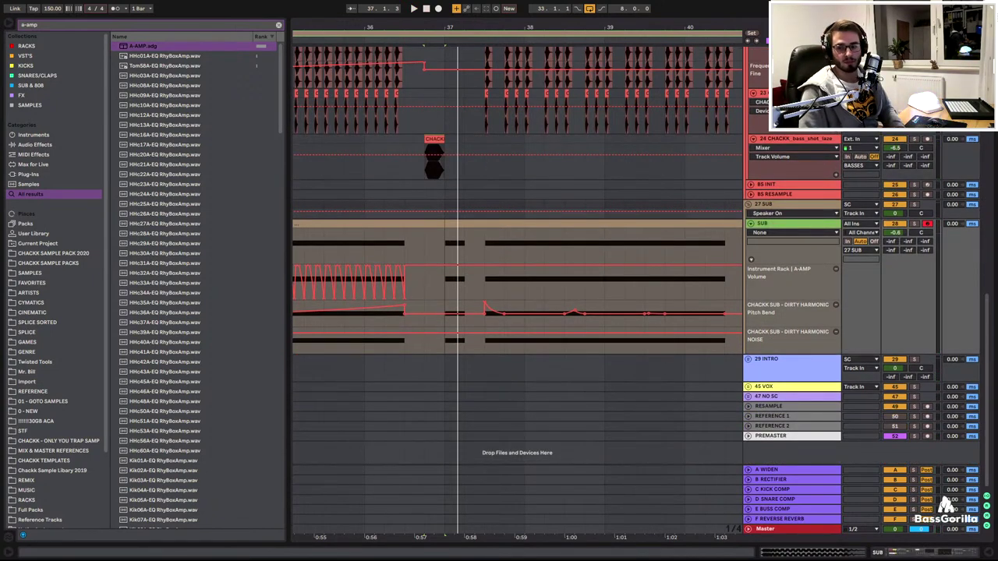
{"action": "key", "text": "ctrl+t"}
{"action": "left_click", "coordinate": [97, 26]}
{"action": "type", "text": "chackk donk"}
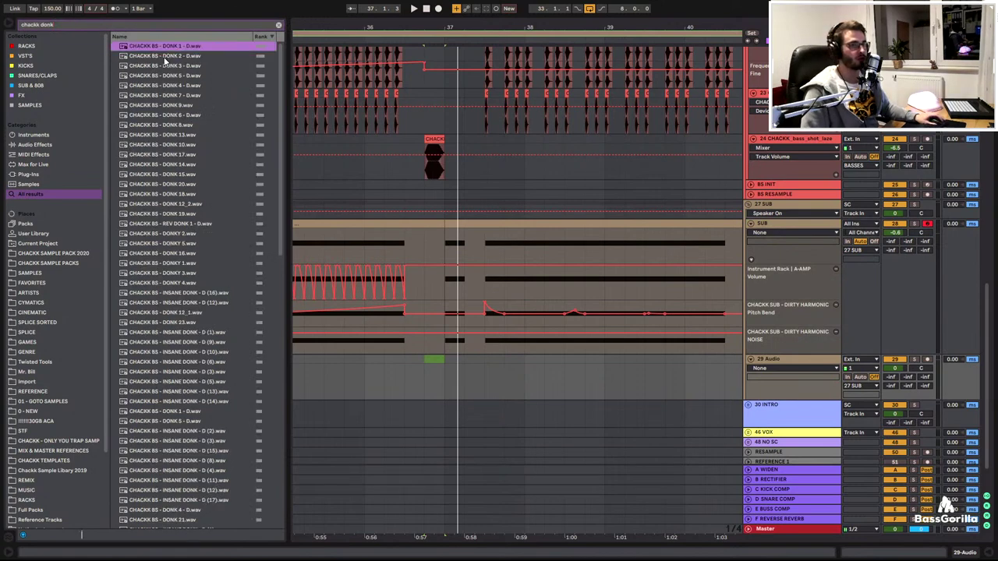
Audition the DONK, REV DONK and INSANE DONK samples in the search results
{"action": "left_click", "coordinate": [166, 57]}
{"action": "left_click", "coordinate": [169, 95]}
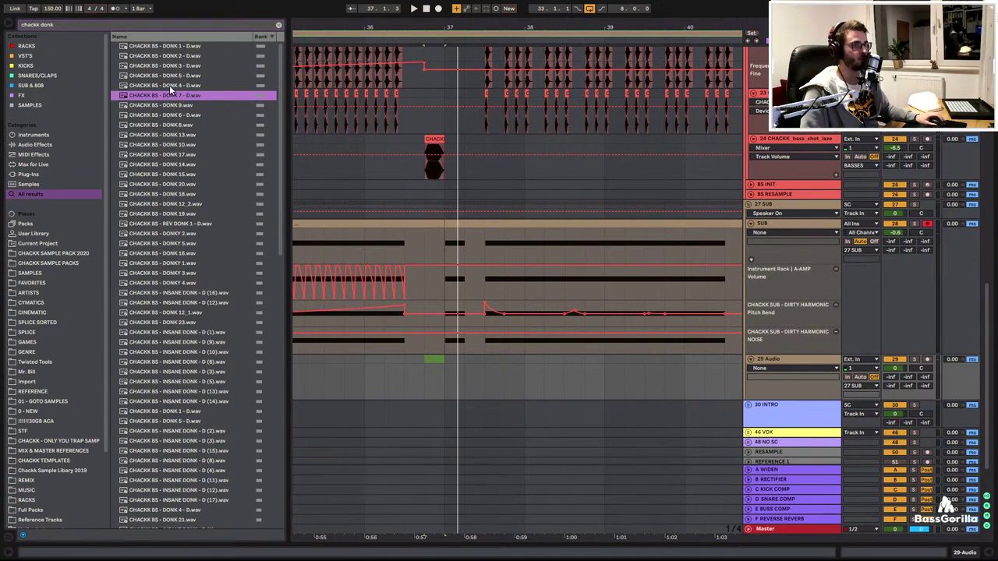
{"action": "left_click", "coordinate": [169, 85]}
{"action": "left_click", "coordinate": [166, 76]}
{"action": "left_click", "coordinate": [179, 127]}
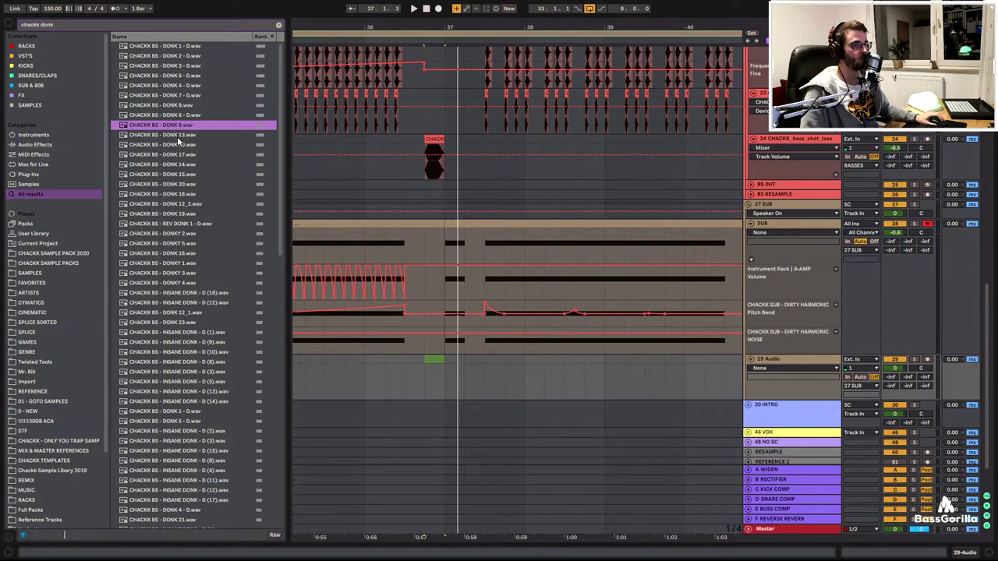
{"action": "left_click", "coordinate": [190, 116]}
{"action": "left_click", "coordinate": [178, 224]}
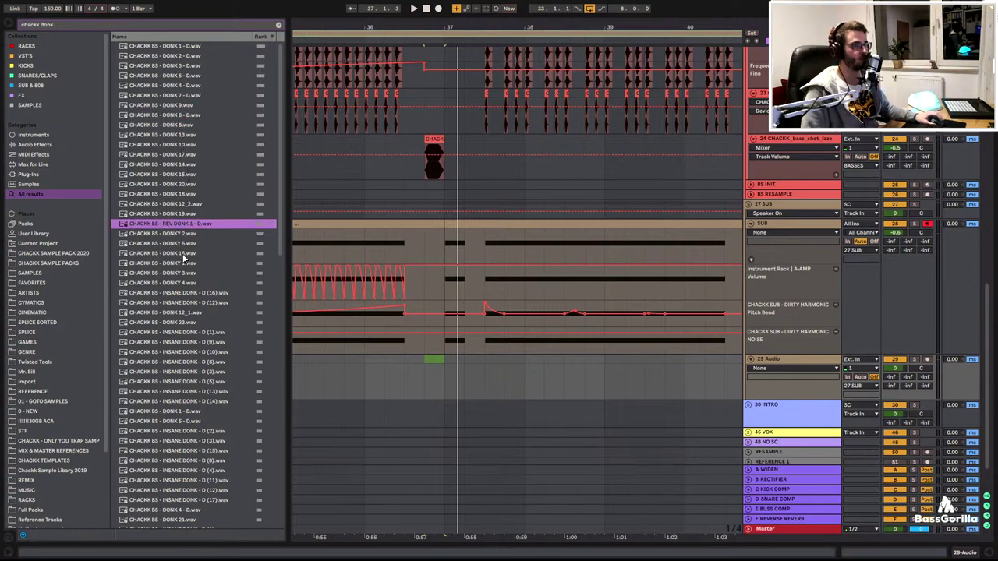
{"action": "left_click", "coordinate": [189, 294]}
{"action": "left_click", "coordinate": [183, 304]}
{"action": "left_click", "coordinate": [182, 295]}
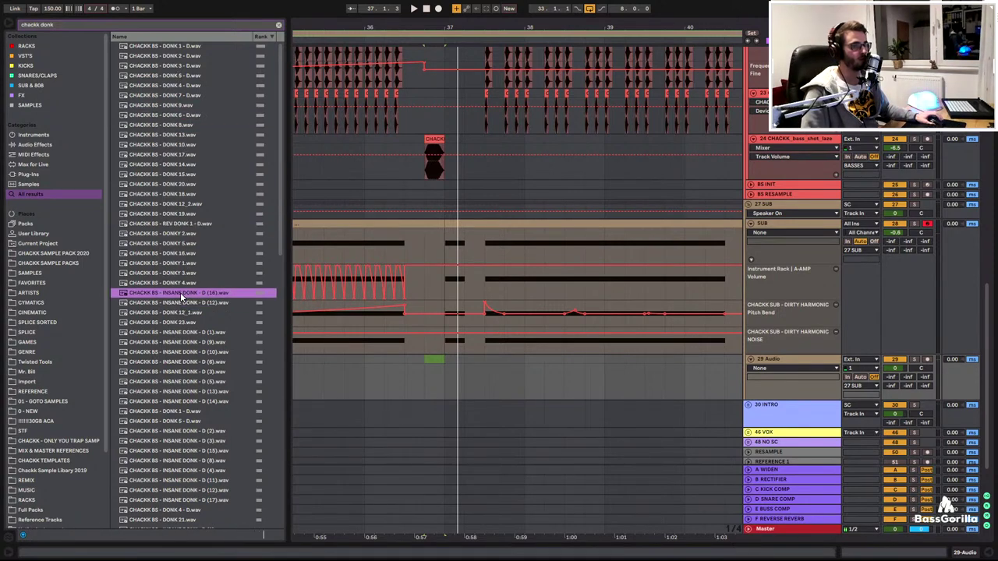
Place CHACKK BS - INSANE DONK - D (16).wav at 36.3 on the new audio track and lower its volume to -3.1 dB during playback
{"action": "left_click_drag", "start_coordinate": [192, 298], "coordinate": [404, 379]}
{"action": "left_click_drag", "start_coordinate": [416, 31], "coordinate": [473, 137]}
{"action": "left_click", "coordinate": [313, 382]}
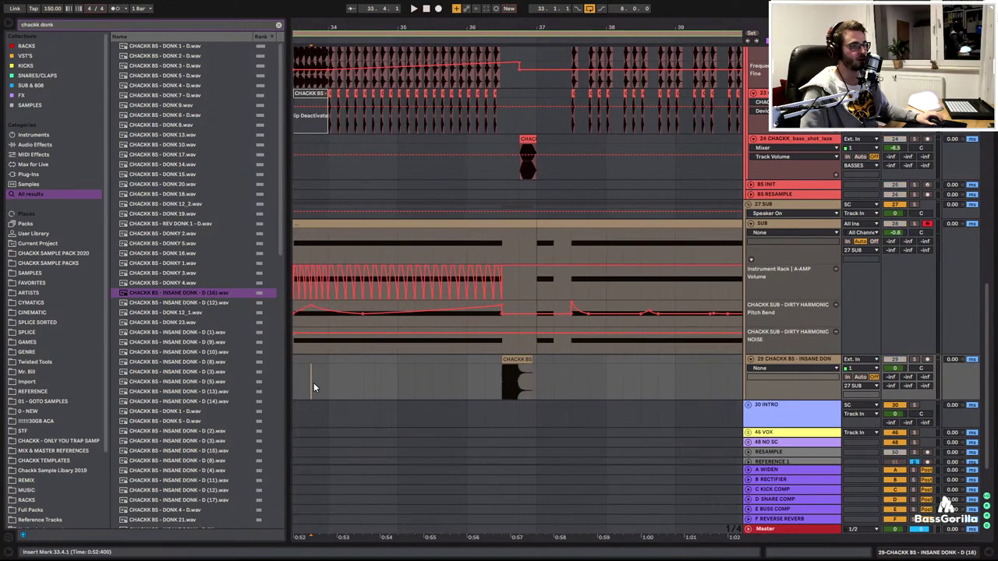
{"action": "key", "text": "space"}
{"action": "left_click_drag", "start_coordinate": [895, 372], "coordinate": [906, 374]}
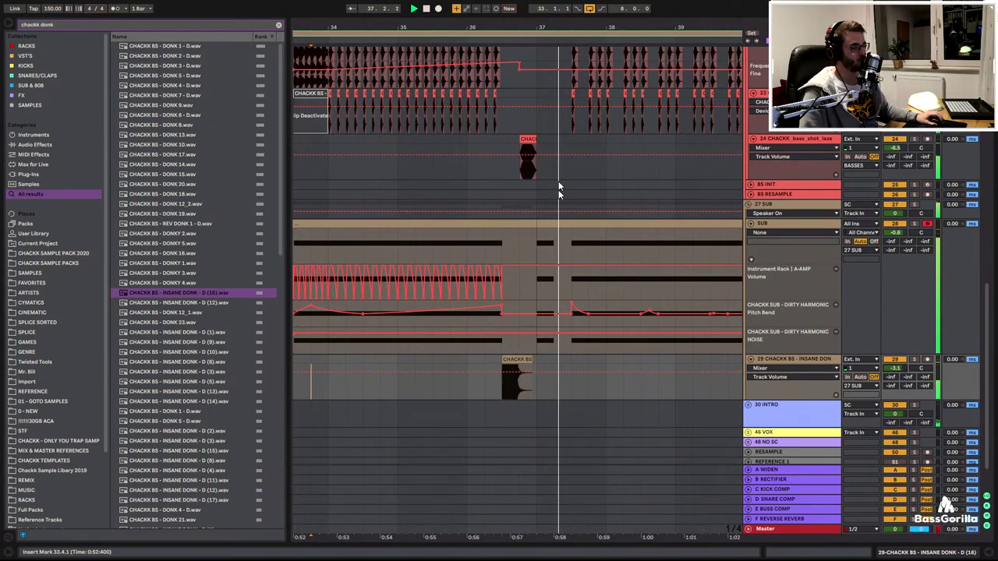
Audition further donk samples, including DONK 23 and INSANE DONK - D (1), for a second hit
{"action": "left_click", "coordinate": [193, 324]}
{"action": "scroll", "coordinate": [204, 325], "scroll_direction": "down", "scroll_amount": 1}
{"action": "left_click", "coordinate": [195, 303]}
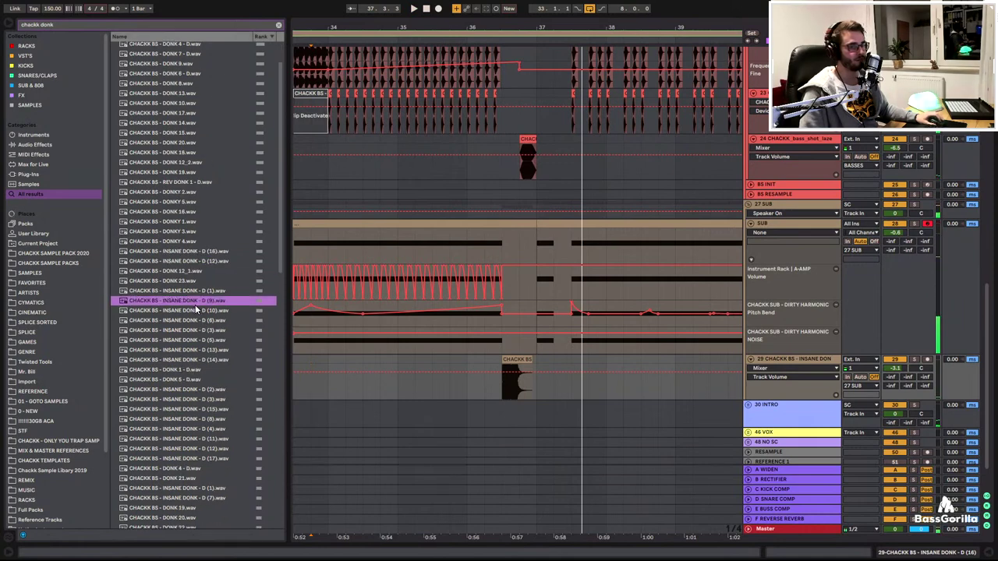
{"action": "left_click", "coordinate": [171, 281]}
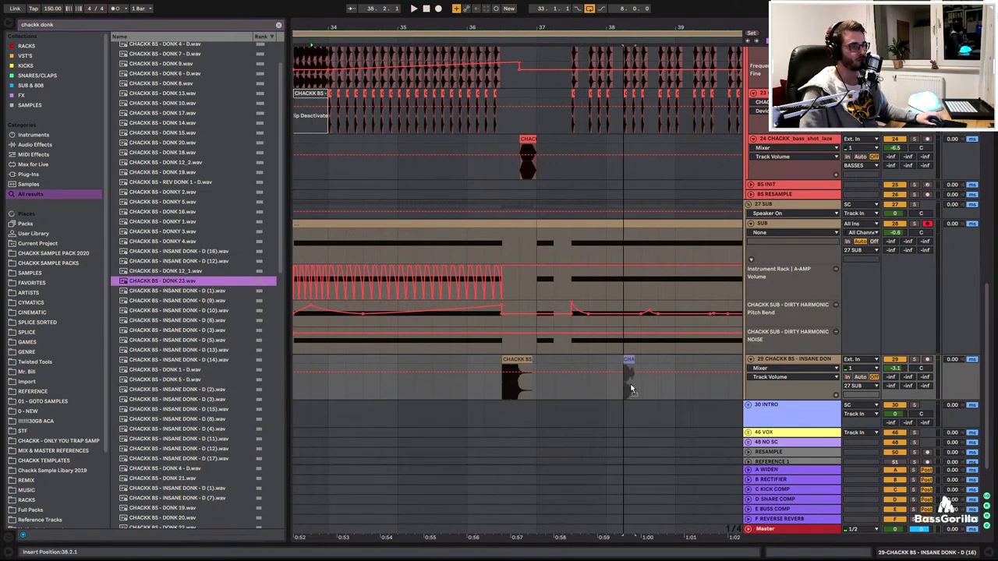
{"action": "left_click", "coordinate": [195, 292]}
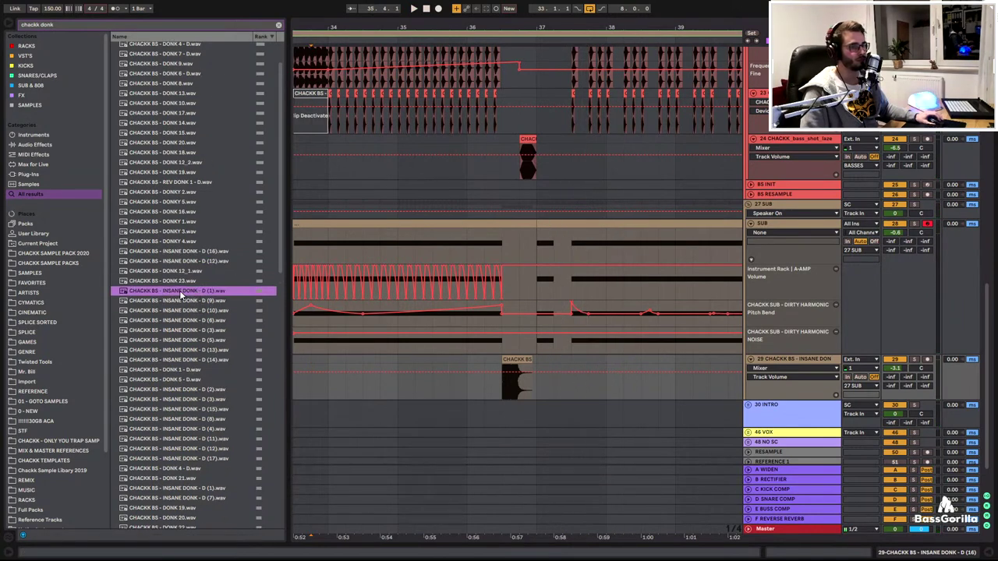
Place CHACKK BS - INSANE DONK - D (9).wav at 40.3 on the INSANE DONK track
{"action": "left_click", "coordinate": [177, 303]}
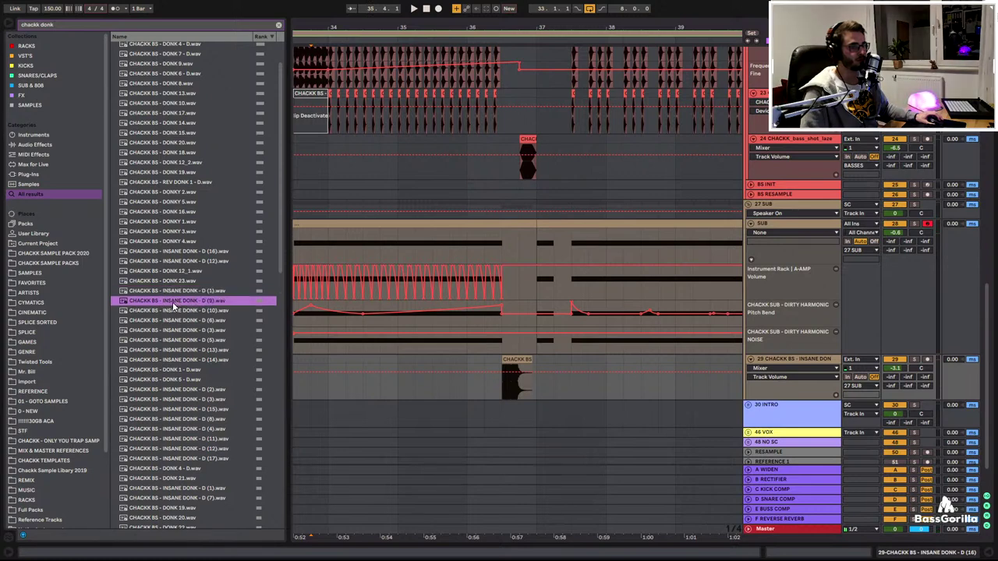
{"action": "left_click_drag", "start_coordinate": [474, 27], "coordinate": [335, 27]}
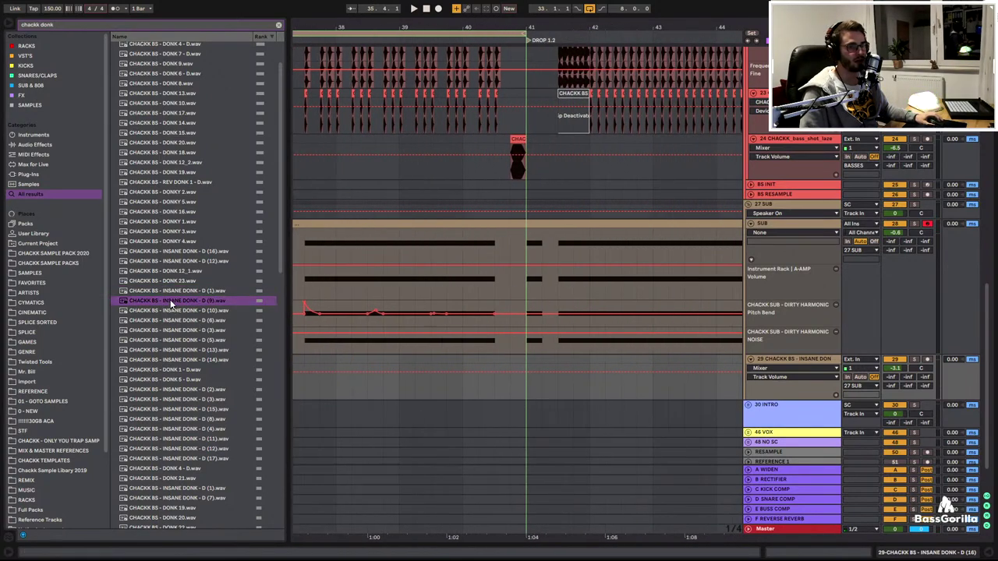
{"action": "left_click_drag", "start_coordinate": [171, 304], "coordinate": [526, 362]}
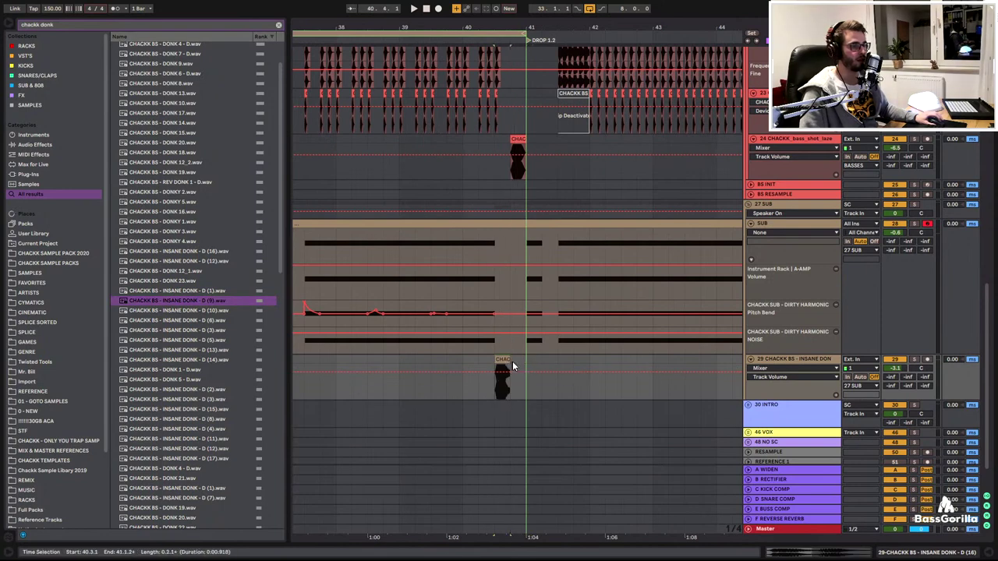
Hide the automation lanes and play back bars 33 to 41 to judge the donk hits in the sub gaps
{"action": "left_click", "coordinate": [511, 371]}
{"action": "key", "text": "a"}
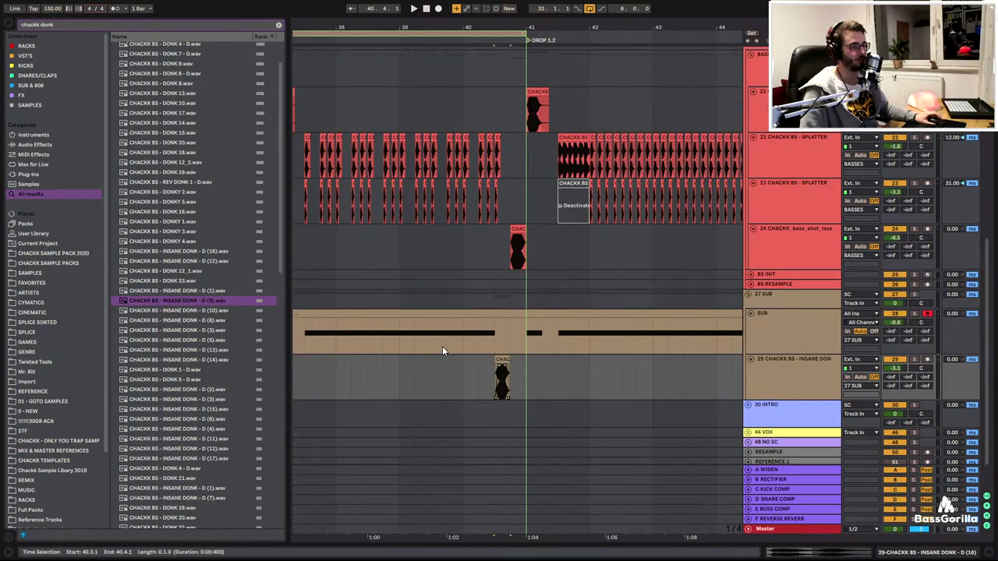
{"action": "scroll", "coordinate": [442, 347], "scroll_direction": "down", "scroll_amount": 5}
{"action": "left_click_drag", "start_coordinate": [374, 24], "coordinate": [529, 4]}
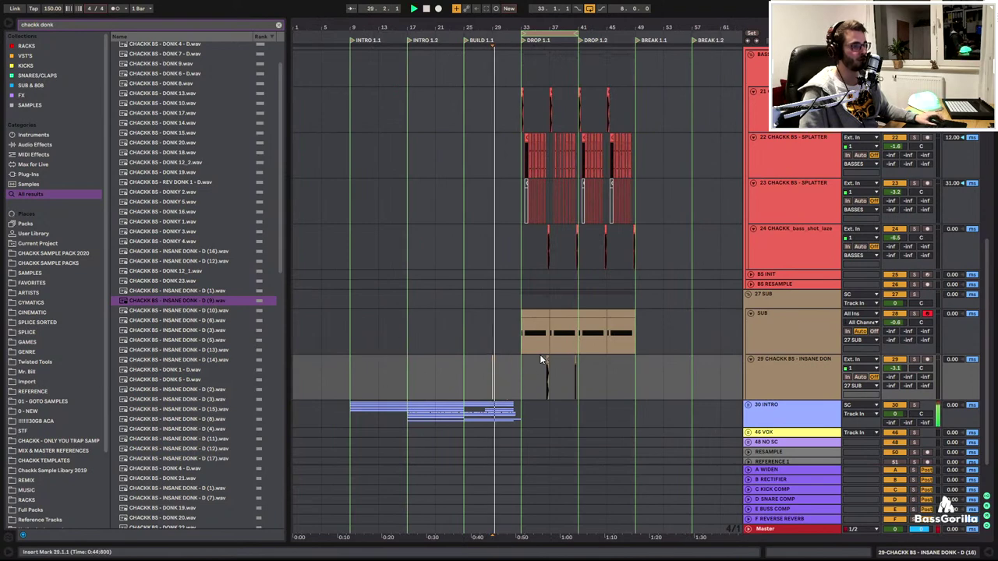
{"action": "scroll", "coordinate": [540, 359], "scroll_direction": "up", "scroll_amount": 5}
{"action": "scroll", "coordinate": [599, 363], "scroll_direction": "down", "scroll_amount": 2}
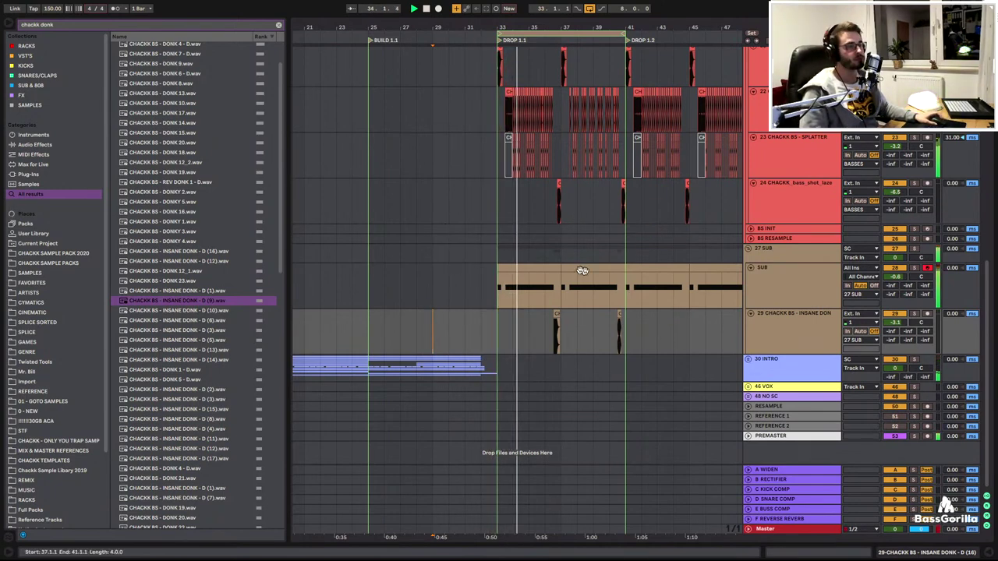
{"action": "scroll", "coordinate": [507, 291], "scroll_direction": "up", "scroll_amount": 5}
{"action": "scroll", "coordinate": [506, 290], "scroll_direction": "down", "scroll_amount": 2}
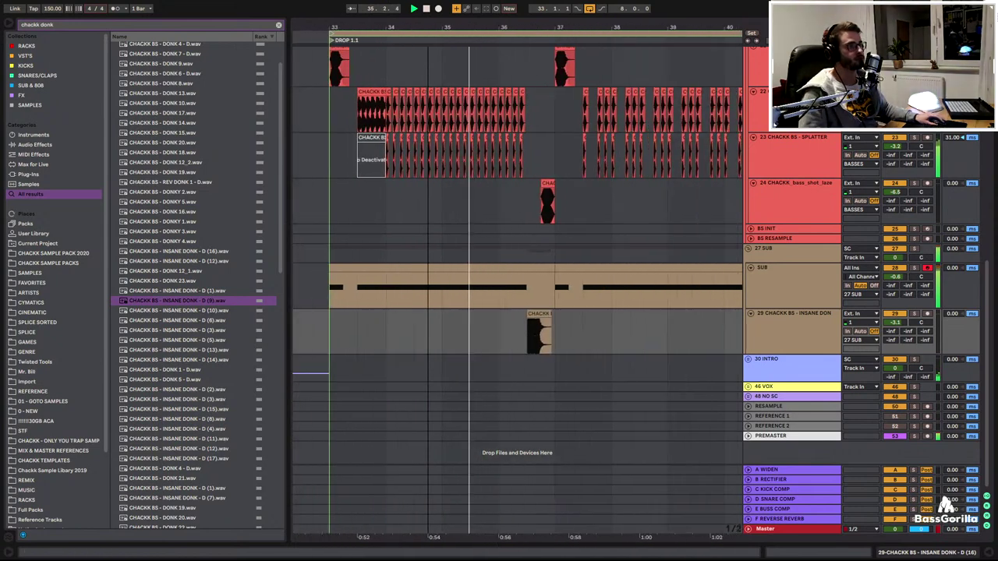
{"action": "scroll", "coordinate": [631, 177], "scroll_direction": "down", "scroll_amount": 2}
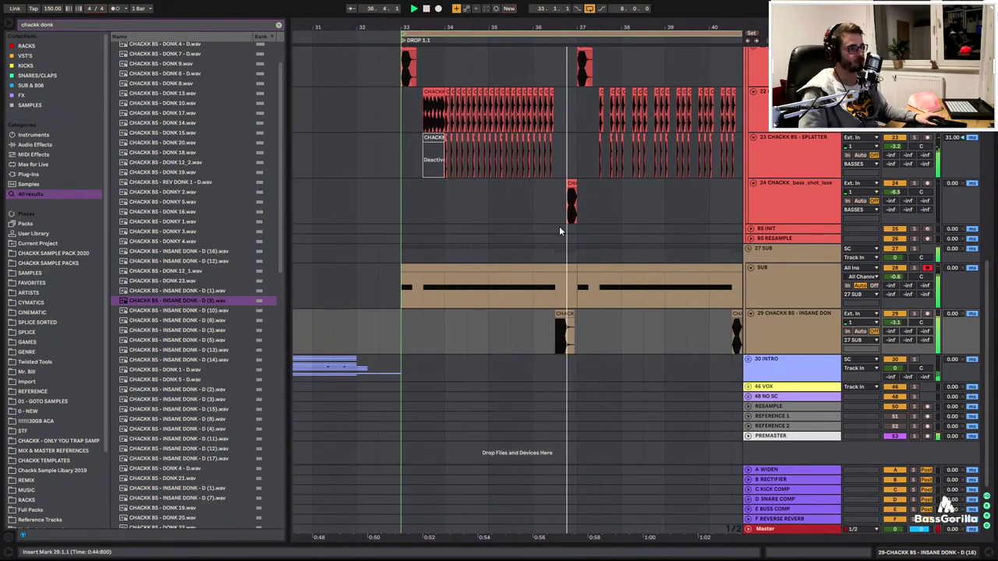
{"action": "left_click_drag", "start_coordinate": [634, 28], "coordinate": [551, 46]}
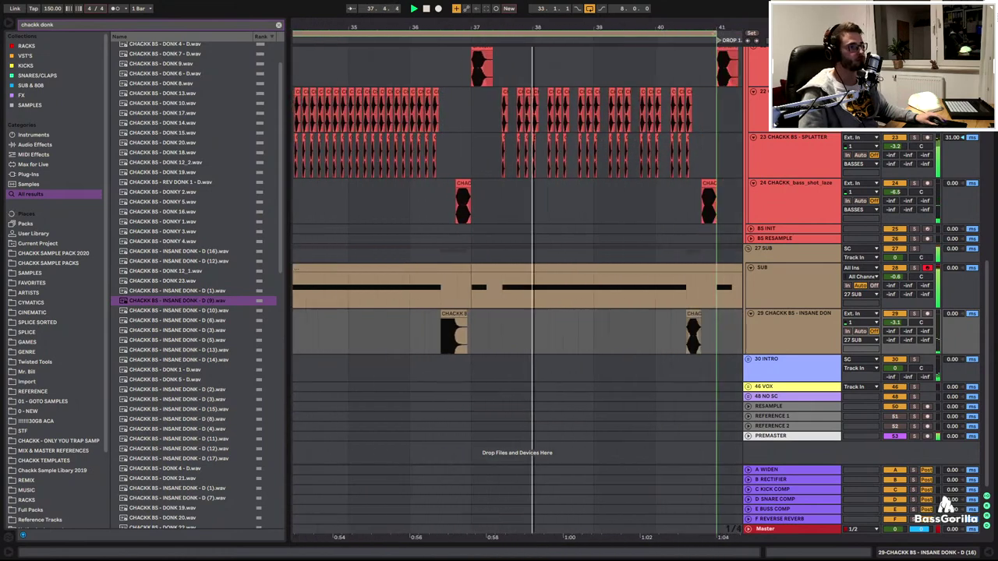
{"action": "scroll", "coordinate": [658, 186], "scroll_direction": "down", "scroll_amount": 2}
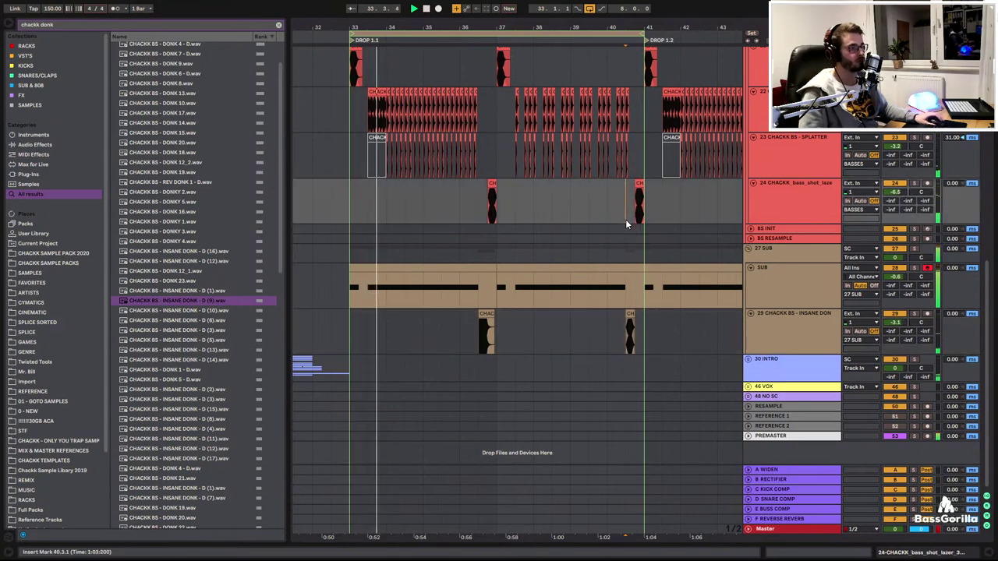
Move the CHACKK_bass_shot_lazer clips at 36.4 and 40.4 onto a new audio track below the INSANE DONK track
{"action": "scroll", "coordinate": [626, 219], "scroll_direction": "up", "scroll_amount": 2}
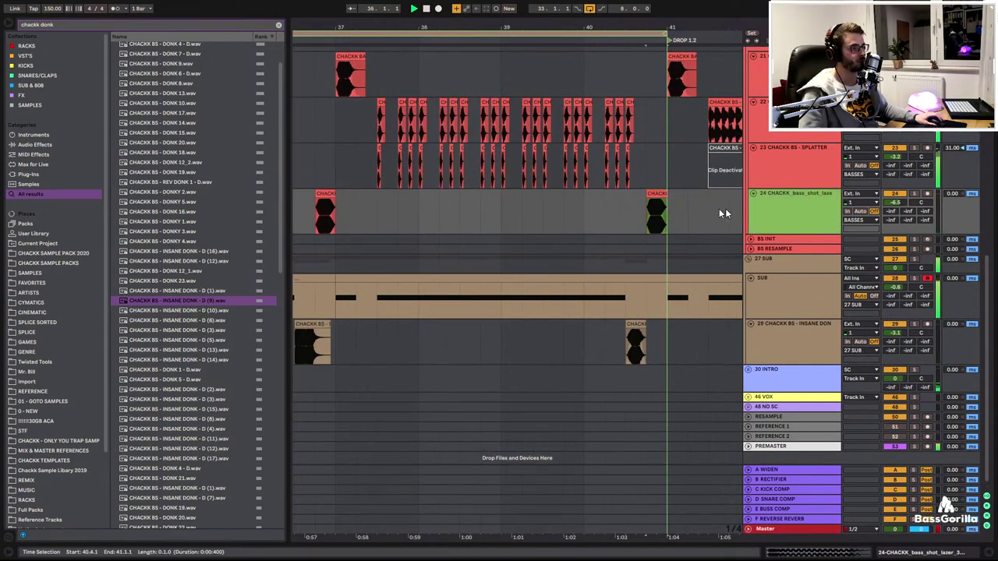
{"action": "left_click", "coordinate": [658, 195]}
{"action": "left_click", "coordinate": [325, 199], "text": "shift"}
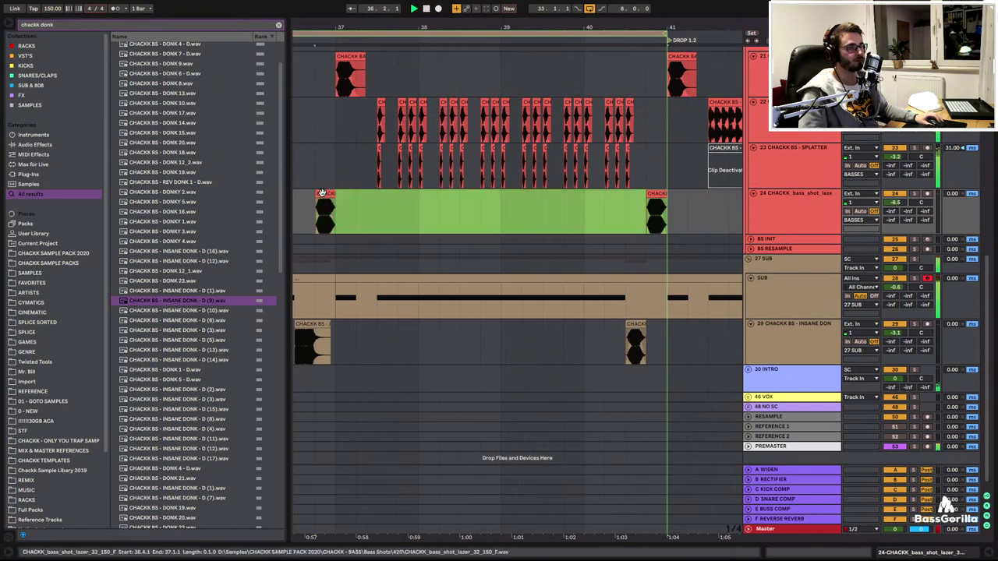
{"action": "left_click", "coordinate": [802, 347]}
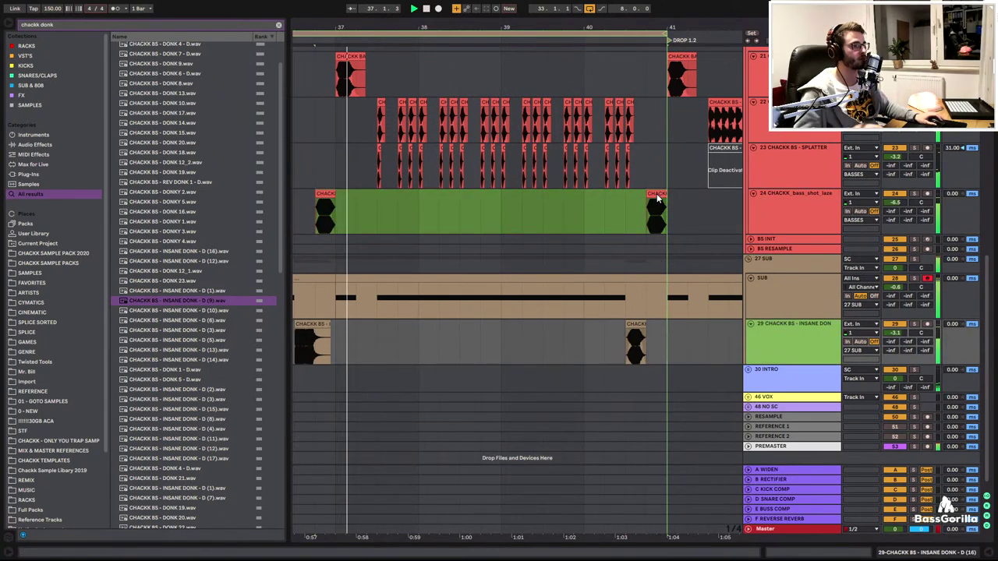
{"action": "key", "text": "ctrl+t"}
{"action": "left_click", "coordinate": [326, 194], "text": "shift"}
{"action": "left_click_drag", "start_coordinate": [327, 194], "coordinate": [325, 384]}
Play back from 36.1 to hear the moved lazer shots together with the donk and sub
{"action": "left_click_drag", "start_coordinate": [504, 28], "coordinate": [607, 17]}
{"action": "left_click", "coordinate": [428, 401]}
{"action": "key", "text": "space"}
{"action": "key", "text": "space"}
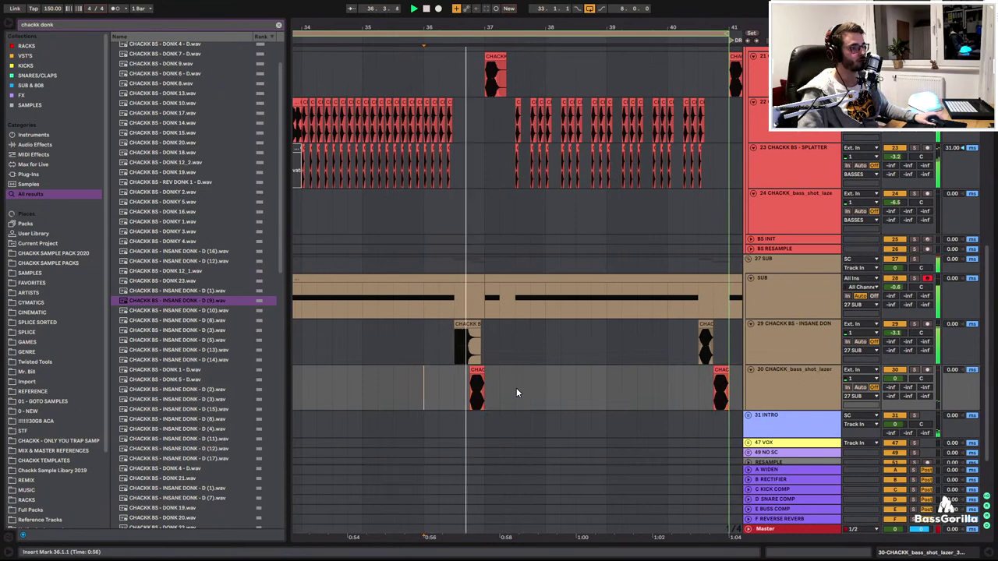
Compare the lazer shot and splatter basses by toggling track solos while playing from 33.1
{"action": "scroll", "coordinate": [549, 377], "scroll_direction": "down", "scroll_amount": 2}
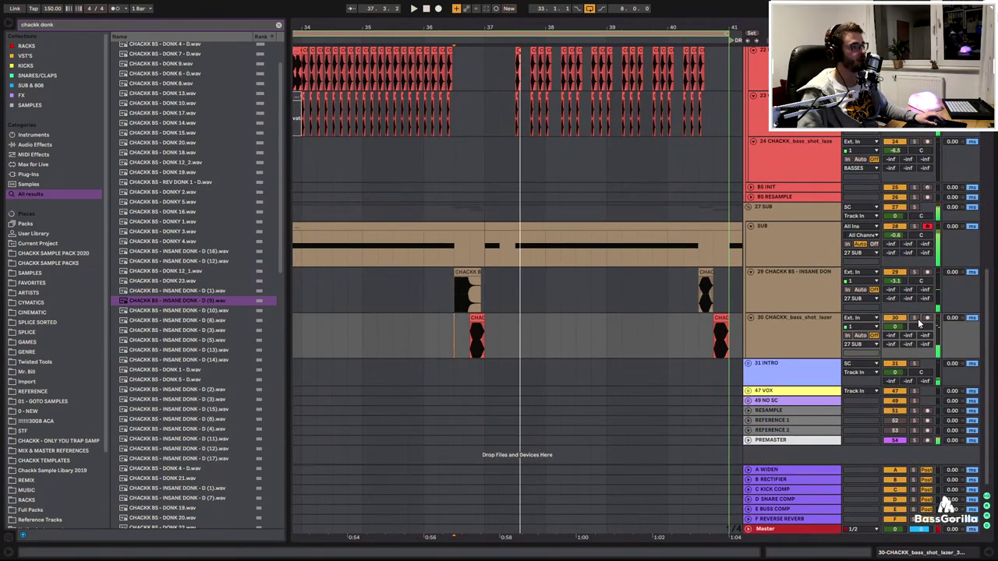
{"action": "scroll", "coordinate": [460, 126], "scroll_direction": "left", "scroll_amount": 3}
{"action": "scroll", "coordinate": [460, 125], "scroll_direction": "up", "scroll_amount": 4}
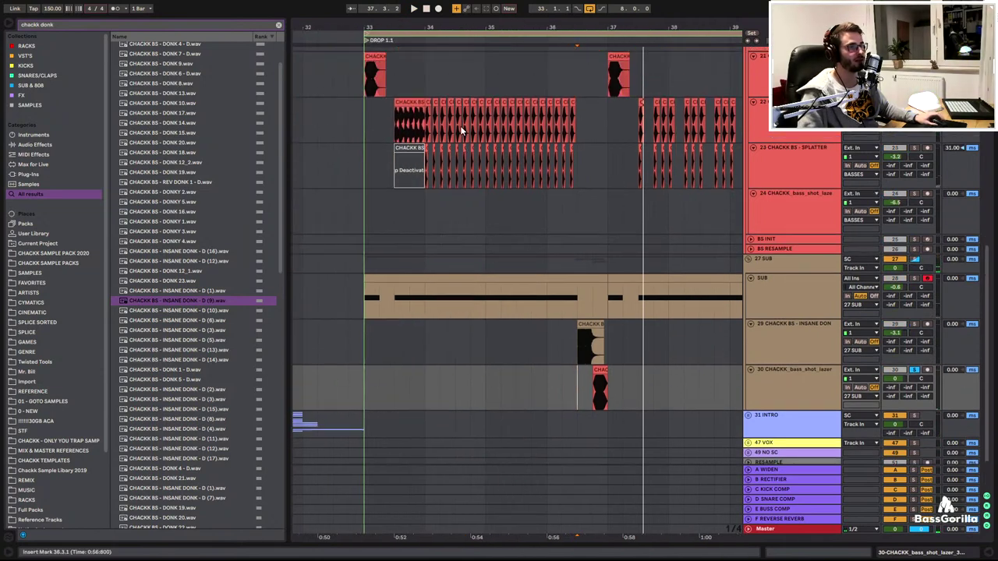
{"action": "left_click", "coordinate": [362, 154]}
{"action": "key", "text": "space"}
{"action": "double_click", "coordinate": [916, 149]}
{"action": "key", "text": "space"}
{"action": "double_click", "coordinate": [914, 144]}
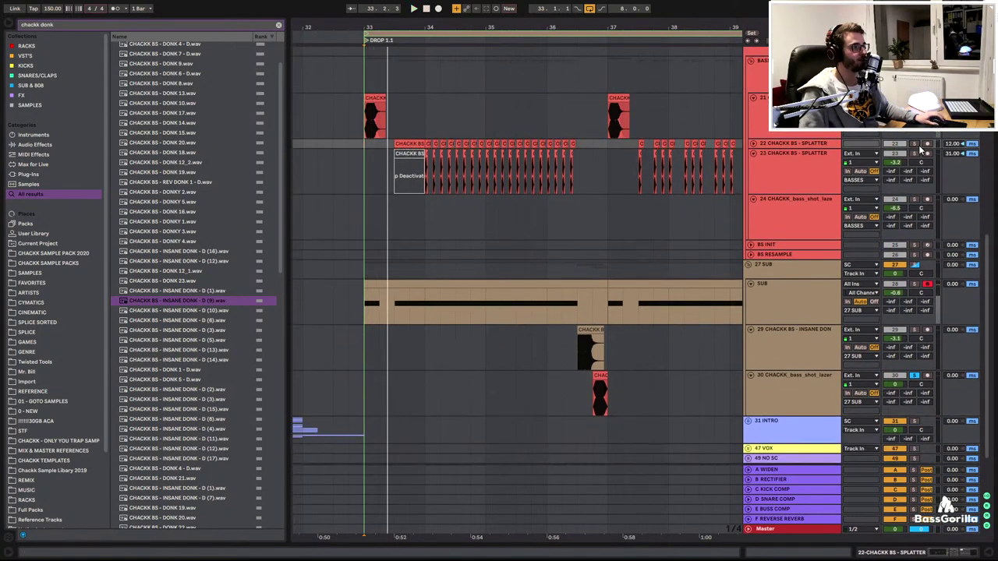
{"action": "key", "text": "space"}
Boost track 22 CHACKK BS - SPLATTER by 2.60 dB at 612 Hz with Q 1.15 in EQ Eight, keeping its volume at -1.8 dB
{"action": "left_click", "coordinate": [752, 143]}
{"action": "double_click", "coordinate": [782, 154]}
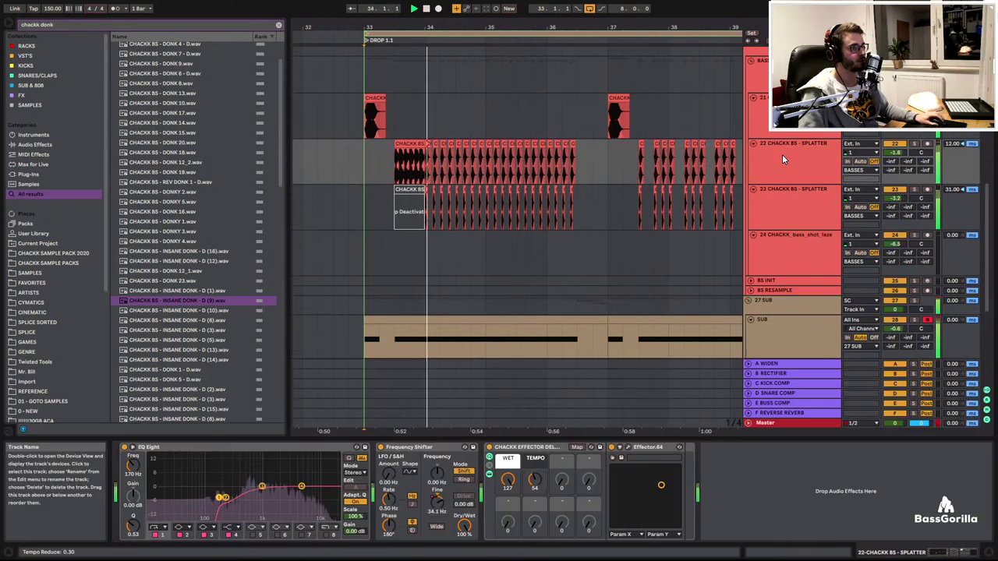
{"action": "left_click_drag", "start_coordinate": [261, 486], "coordinate": [251, 483]}
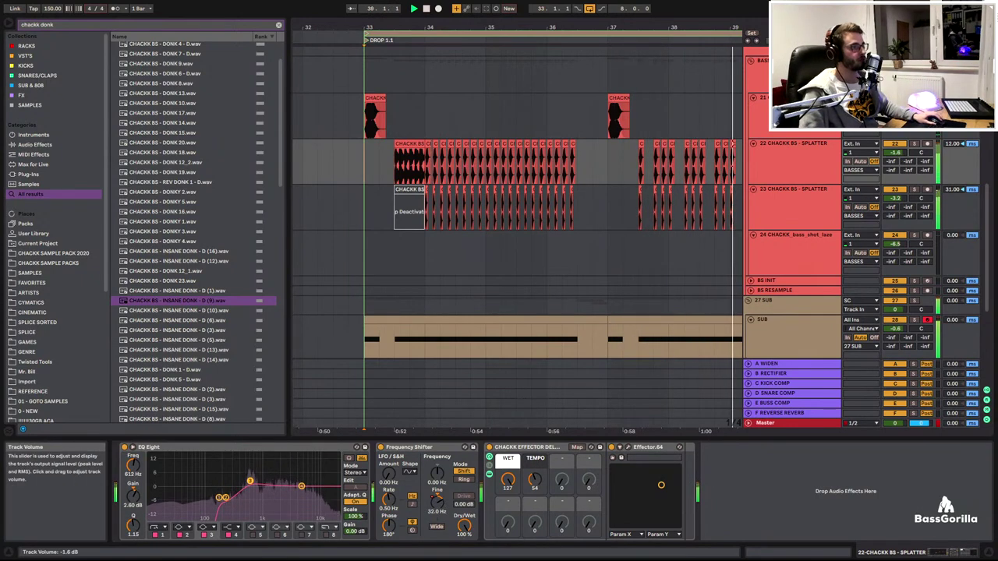
{"action": "left_click_drag", "start_coordinate": [895, 152], "coordinate": [853, 156]}
Search the browser for "pro q vst" and insert FabFilter Pro-Q 3 between EQ Eight and Frequency Shifter on track 22
{"action": "type", "text": "pro q"}
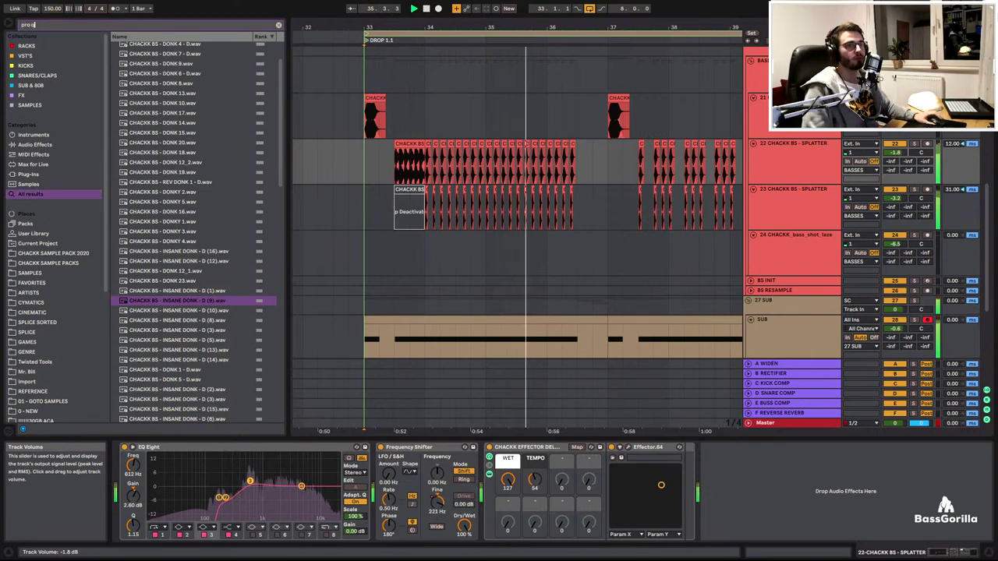
{"action": "type", "text": " vst"}
{"action": "key", "text": "Down"}
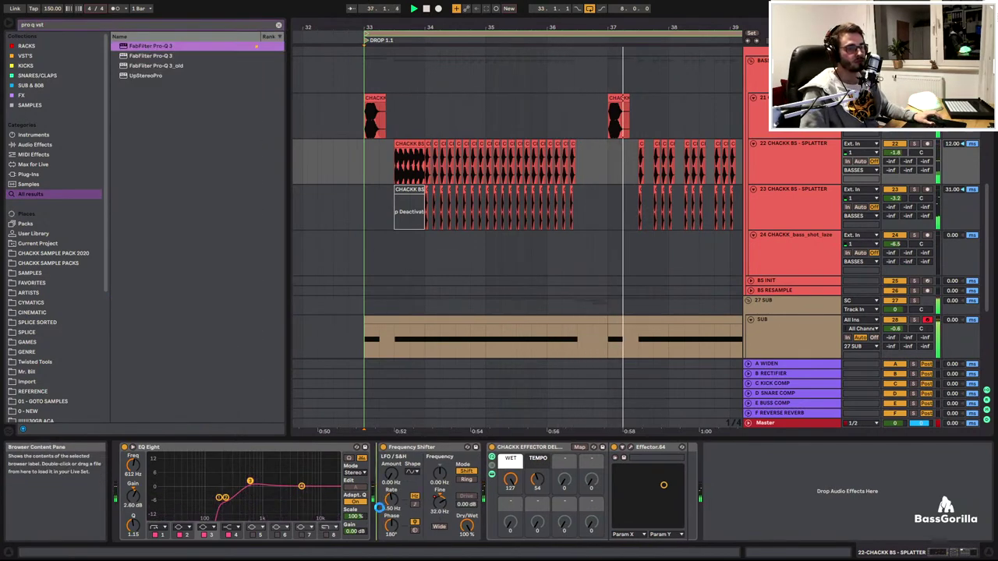
{"action": "key", "text": "Return"}
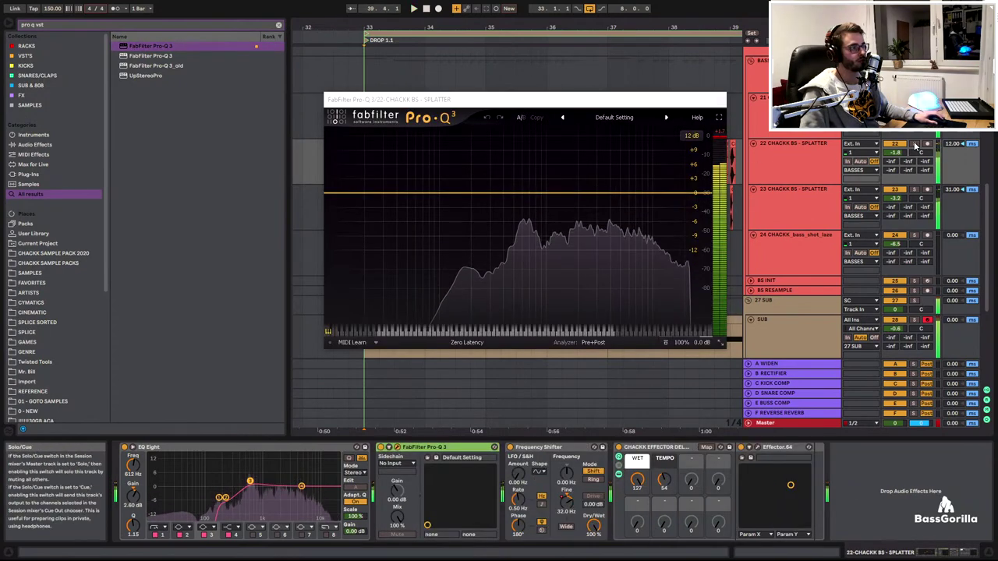
Shape the splatter in Pro-Q 3 with a low cut, a mid bell dip of about 4 dB and a high boost of about 5 dB
{"action": "left_click_drag", "start_coordinate": [341, 198], "coordinate": [668, 171]}
{"action": "scroll", "coordinate": [665, 169], "scroll_direction": "down", "scroll_amount": 3}
{"action": "left_click_drag", "start_coordinate": [553, 193], "coordinate": [576, 211]}
{"action": "scroll", "coordinate": [576, 215], "scroll_direction": "down", "scroll_amount": 3}
{"action": "left_click", "coordinate": [917, 146]}
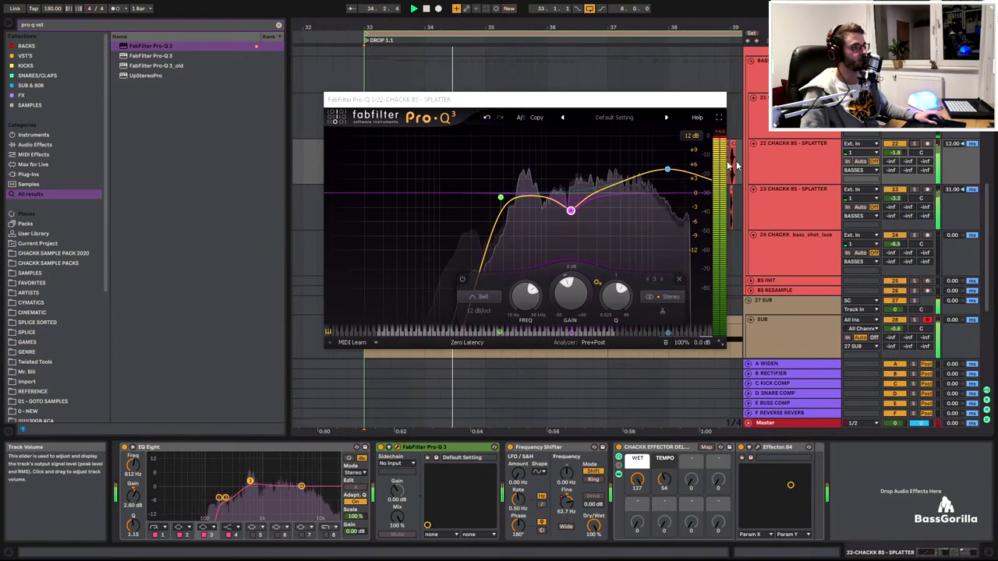
{"action": "left_click", "coordinate": [719, 100]}
Play back the drop to check the equalized splatter bass in the mix, and stop playback
{"action": "scroll", "coordinate": [586, 181], "scroll_direction": "up", "scroll_amount": 2}
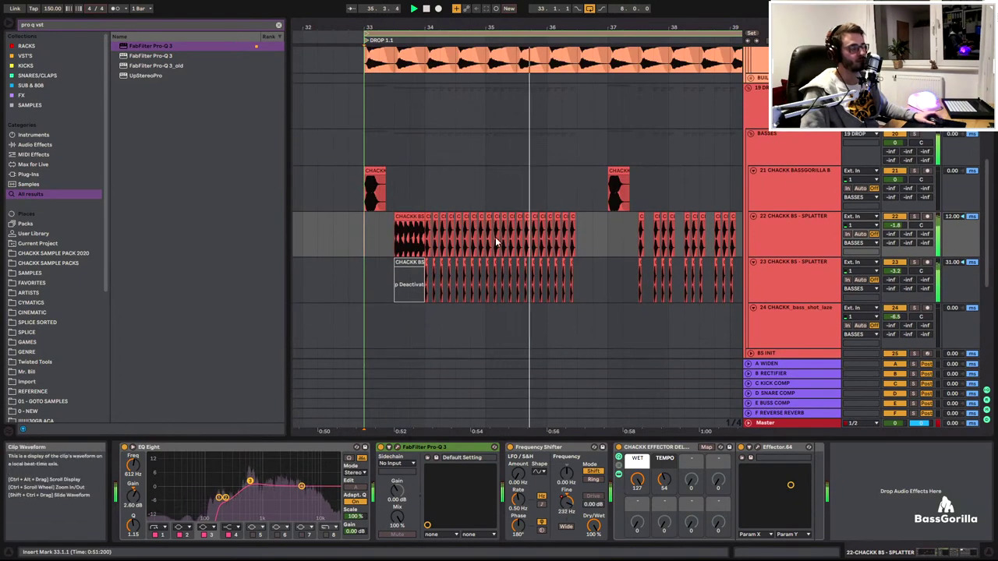
{"action": "scroll", "coordinate": [487, 237], "scroll_direction": "up", "scroll_amount": 2}
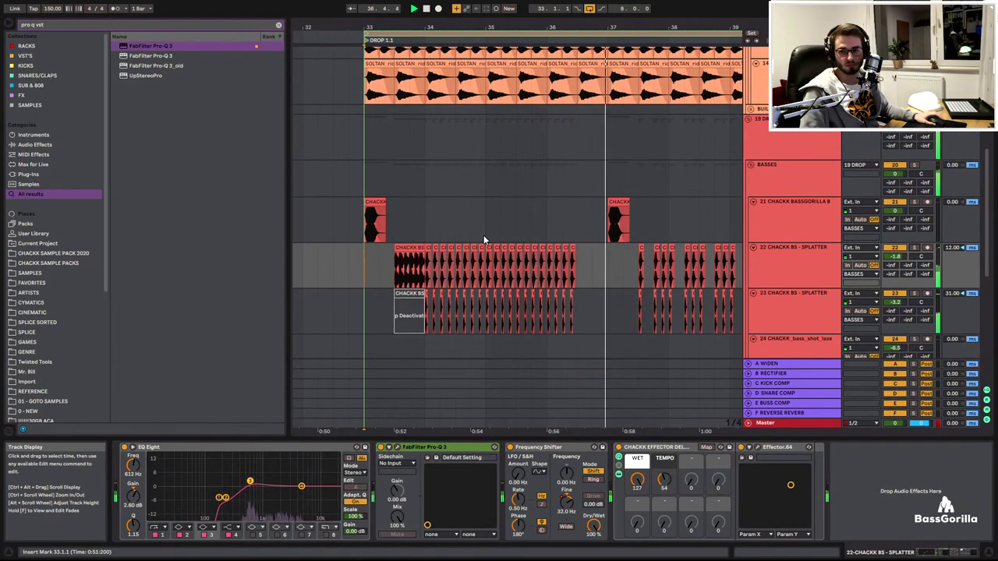
{"action": "scroll", "coordinate": [483, 235], "scroll_direction": "down", "scroll_amount": 3}
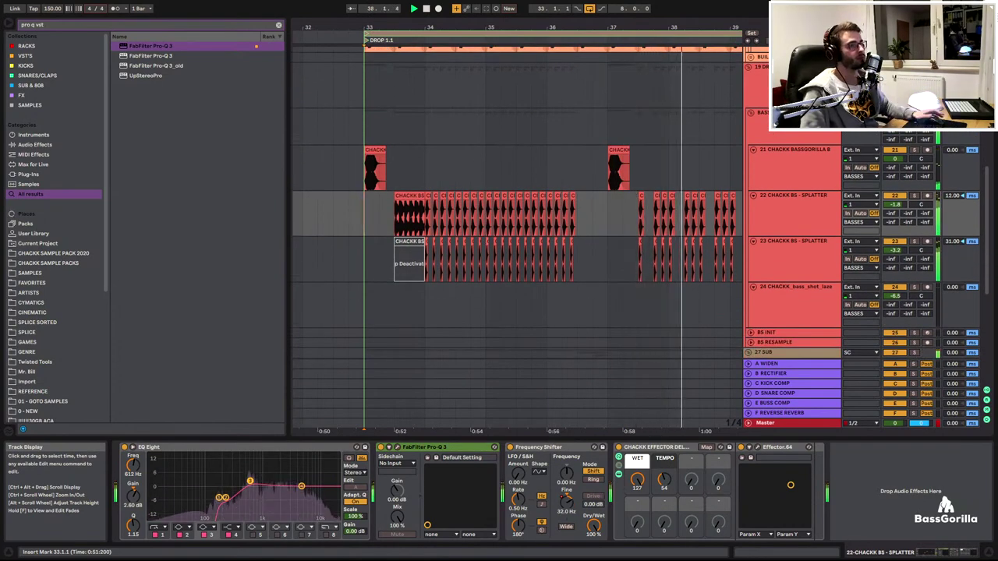
{"action": "left_click_drag", "start_coordinate": [483, 28], "coordinate": [617, 26]}
{"action": "key", "text": "space"}
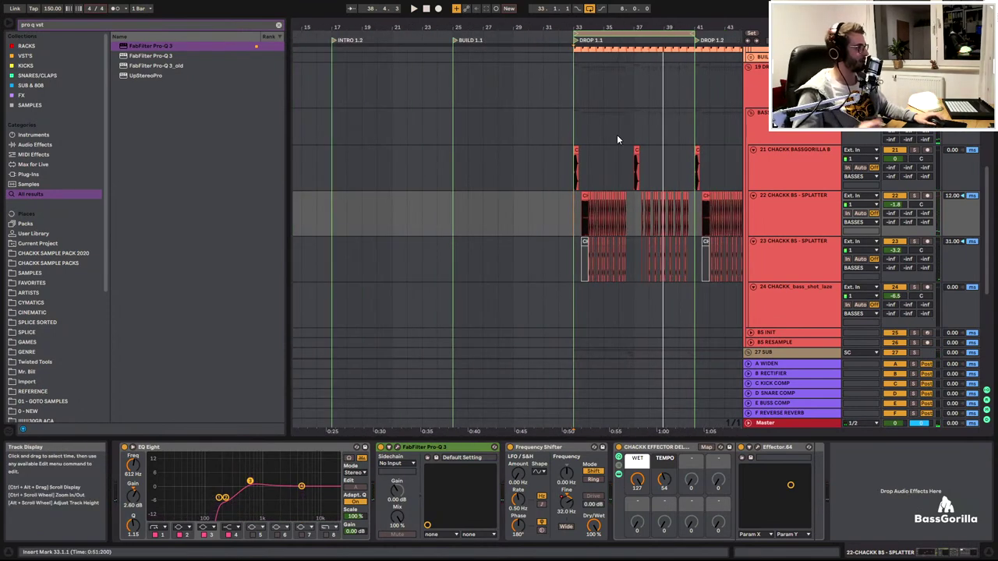
Hide the browser and fold the DROP, SUB and drum groups for an overview of the whole arrangement
{"action": "key", "text": "ctrl+alt+b"}
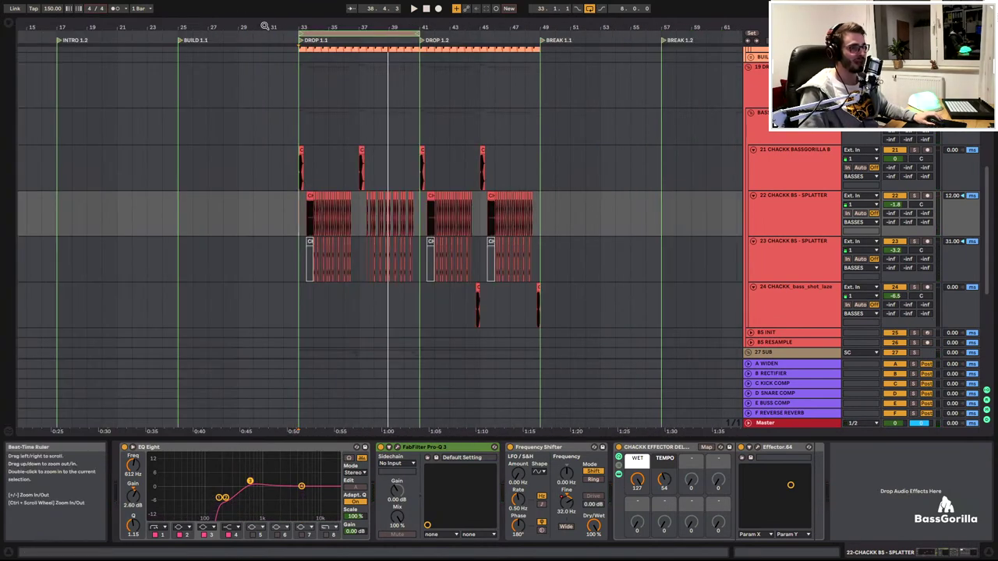
{"action": "left_click_drag", "start_coordinate": [264, 25], "coordinate": [354, 21]}
{"action": "scroll", "coordinate": [251, 133], "scroll_direction": "up", "scroll_amount": 2}
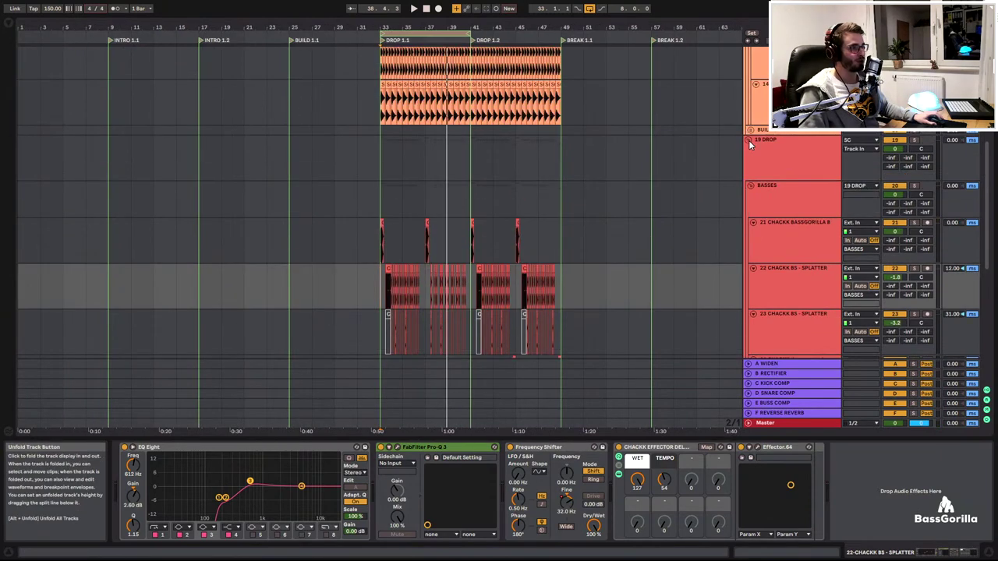
{"action": "left_click", "coordinate": [748, 140]}
{"action": "left_click", "coordinate": [749, 159]}
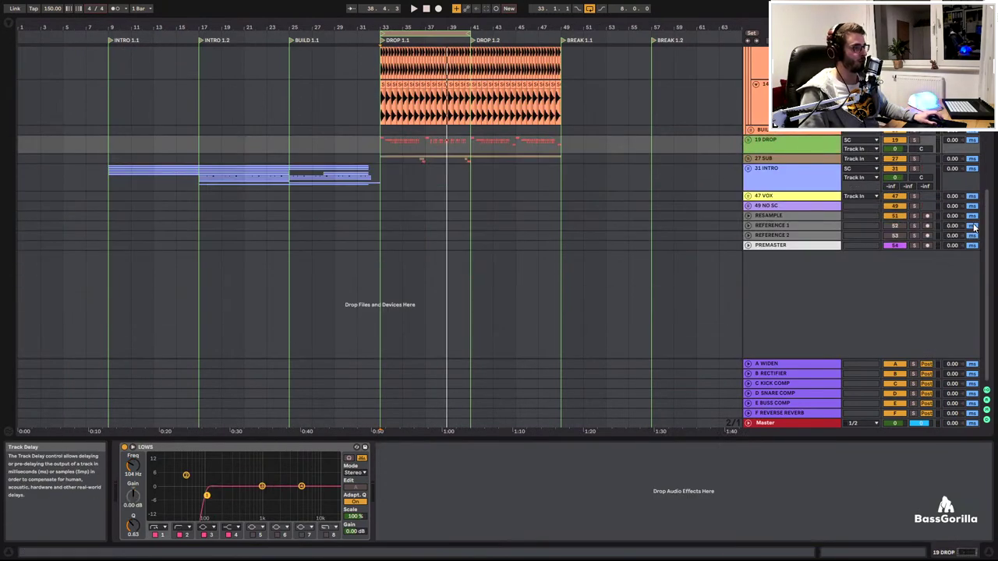
{"action": "left_click_drag", "start_coordinate": [986, 225], "coordinate": [986, 107]}
{"action": "left_click", "coordinate": [750, 109]}
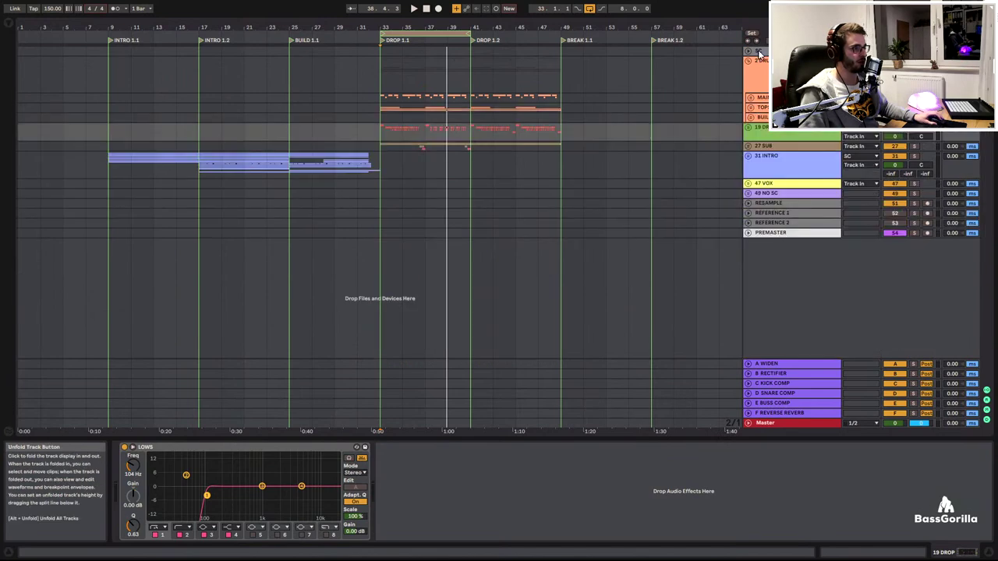
{"action": "left_click", "coordinate": [748, 61]}
Replace the drums, drop and sub content in bars 41 to 49 with a duplicate of bars 33 to 41
{"action": "left_click_drag", "start_coordinate": [111, 65], "coordinate": [346, 103]}
{"action": "left_click", "coordinate": [548, 133], "text": "shift"}
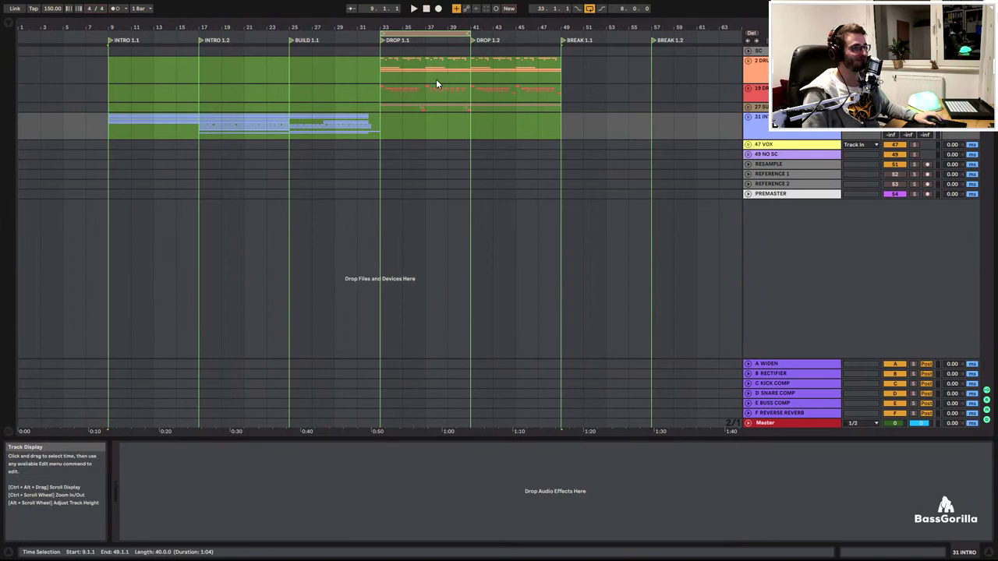
{"action": "left_click_drag", "start_coordinate": [388, 66], "coordinate": [483, 112]}
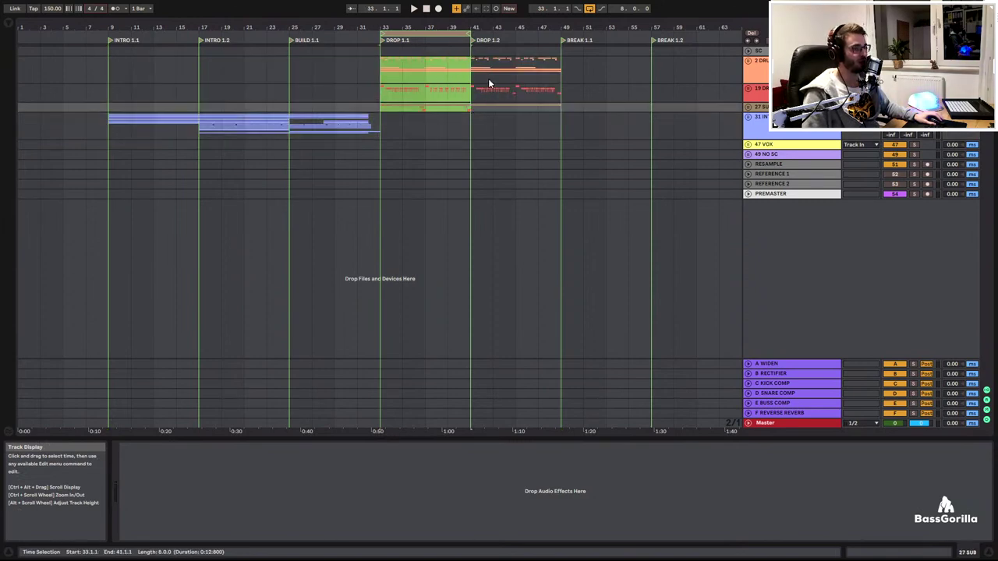
{"action": "key", "text": "ctrl+d"}
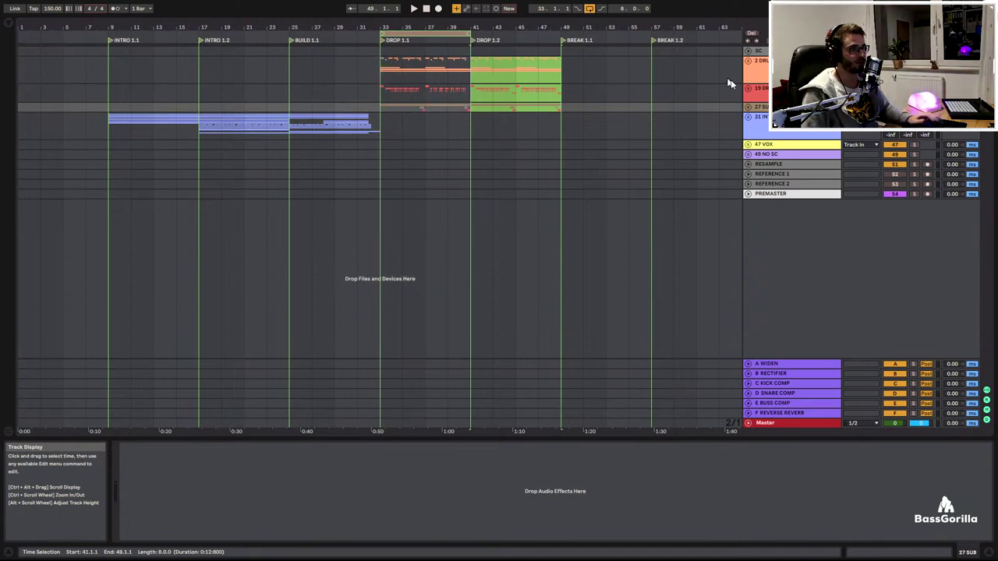
{"action": "key", "text": "Delete"}
{"action": "left_click_drag", "start_coordinate": [470, 107], "coordinate": [385, 63]}
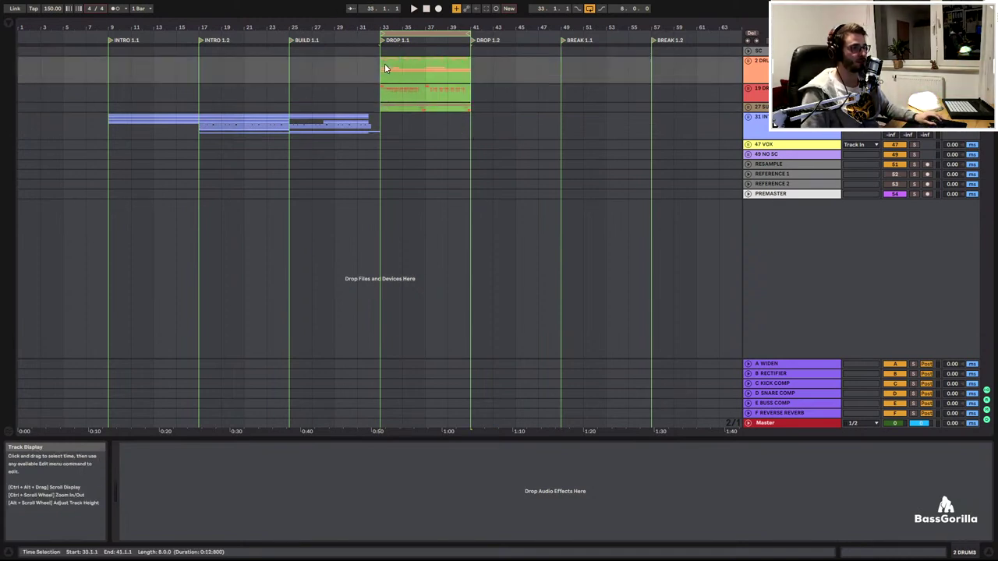
{"action": "key", "text": "ctrl+d"}
Duplicate bars 9 to 49 of the drums, drop, sub and intro groups so the copy starts at bar 49
{"action": "left_click_drag", "start_coordinate": [108, 68], "coordinate": [558, 130]}
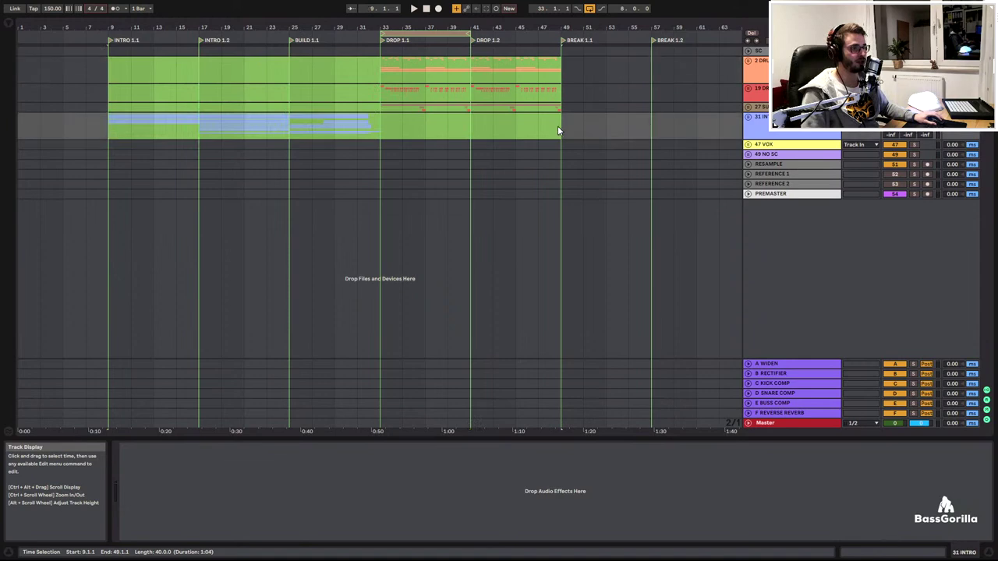
{"action": "key", "text": "ctrl+d"}
Add a locator named BUILD 2.1 at bar 65, where the duplicated build begins
{"action": "left_click_drag", "start_coordinate": [389, 25], "coordinate": [505, 12]}
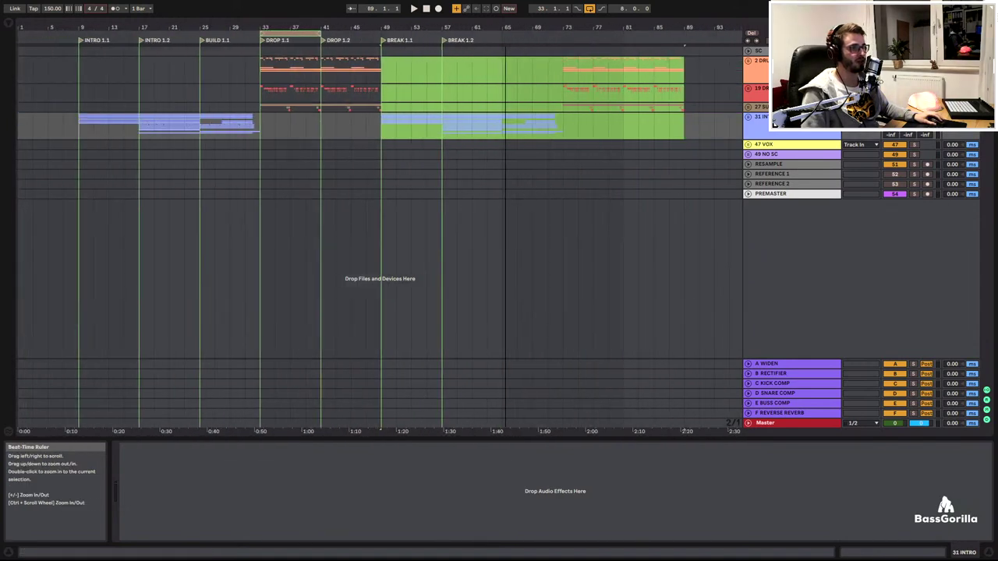
{"action": "right_click", "coordinate": [503, 39]}
{"action": "left_click", "coordinate": [515, 63]}
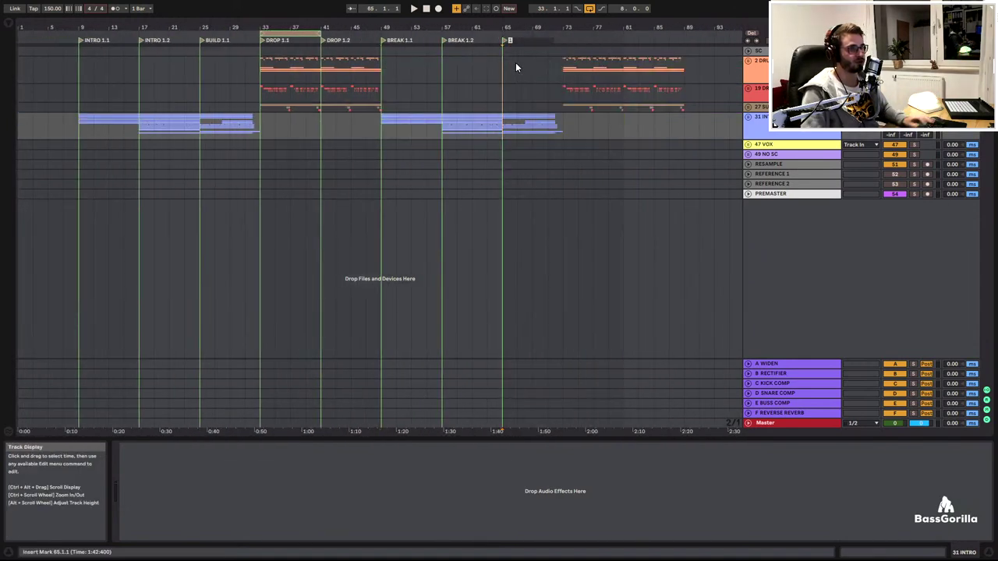
{"action": "type", "text": "BUILD"}
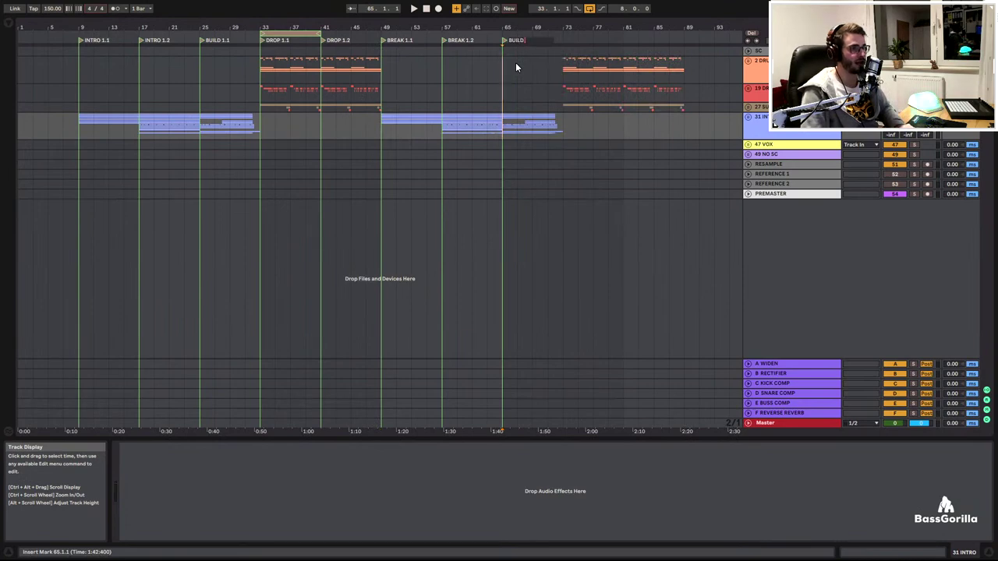
{"action": "type", "text": " 1."}
{"action": "type", "text": ".1"}
{"action": "key", "text": "Return"}
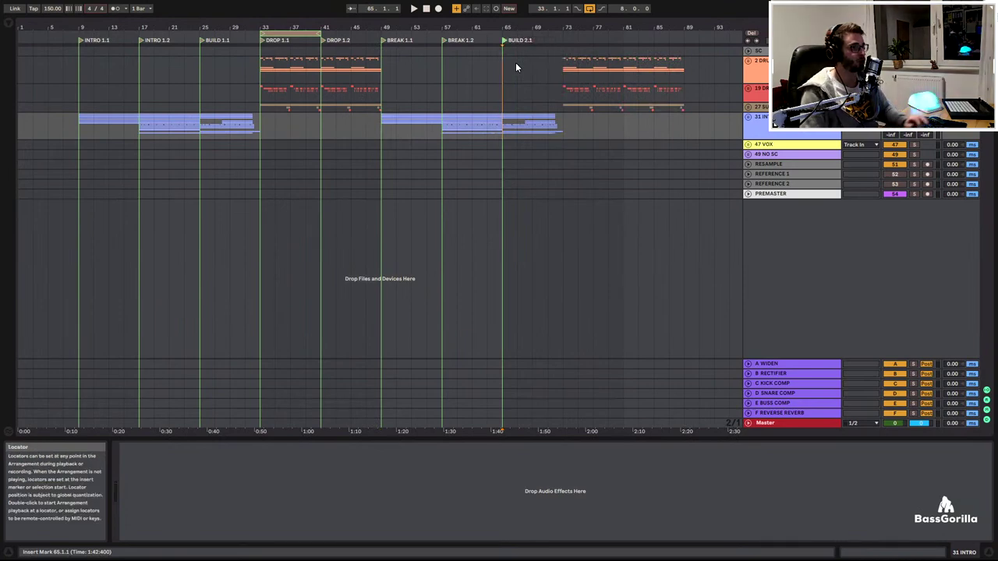
Play back the intro from bar 9 with the INTRO group unfolded to check its synth and effect tracks, and stop playback
{"action": "left_click", "coordinate": [75, 89]}
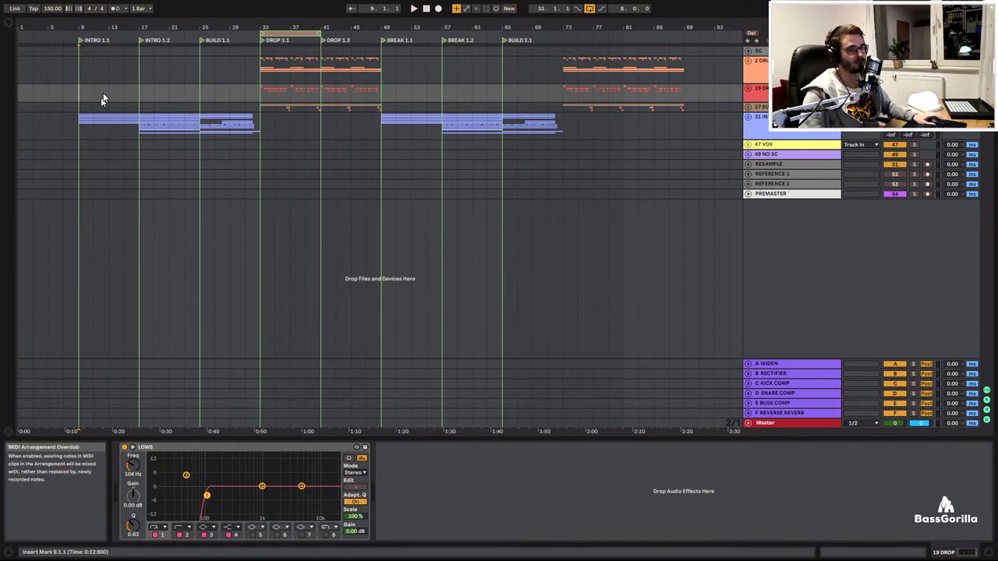
{"action": "left_click", "coordinate": [89, 34]}
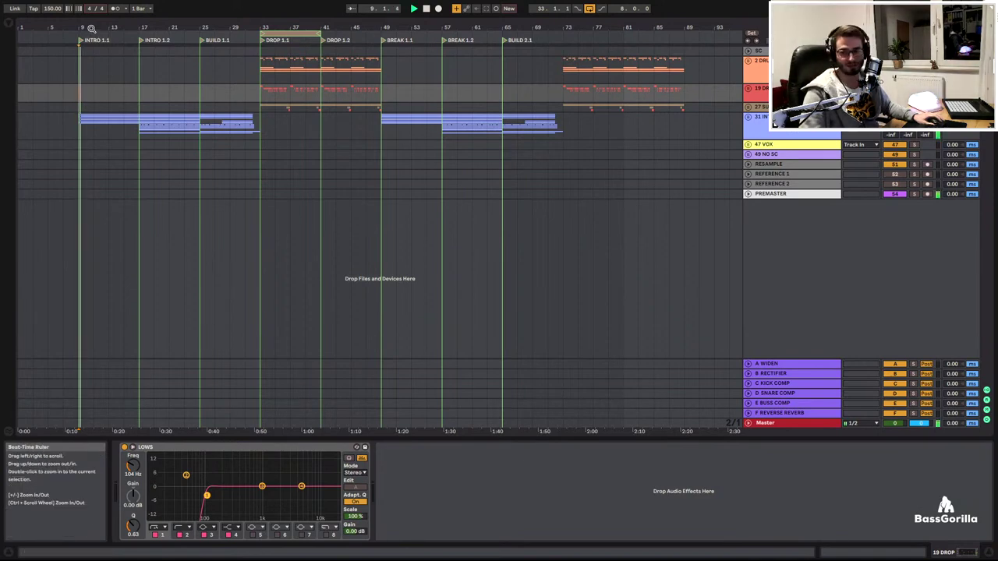
{"action": "left_click", "coordinate": [749, 118]}
{"action": "scroll", "coordinate": [737, 176], "scroll_direction": "down", "scroll_amount": 2}
{"action": "scroll", "coordinate": [780, 171], "scroll_direction": "down", "scroll_amount": 2}
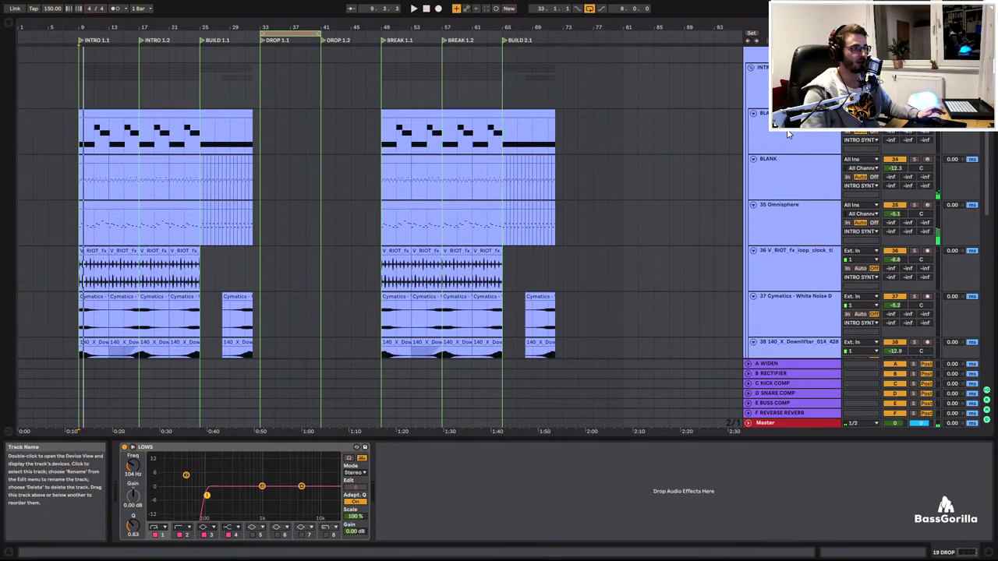
{"action": "key", "text": "space"}
{"action": "scroll", "coordinate": [885, 173], "scroll_direction": "down", "scroll_amount": 1}
{"action": "scroll", "coordinate": [885, 173], "scroll_direction": "down", "scroll_amount": 3}
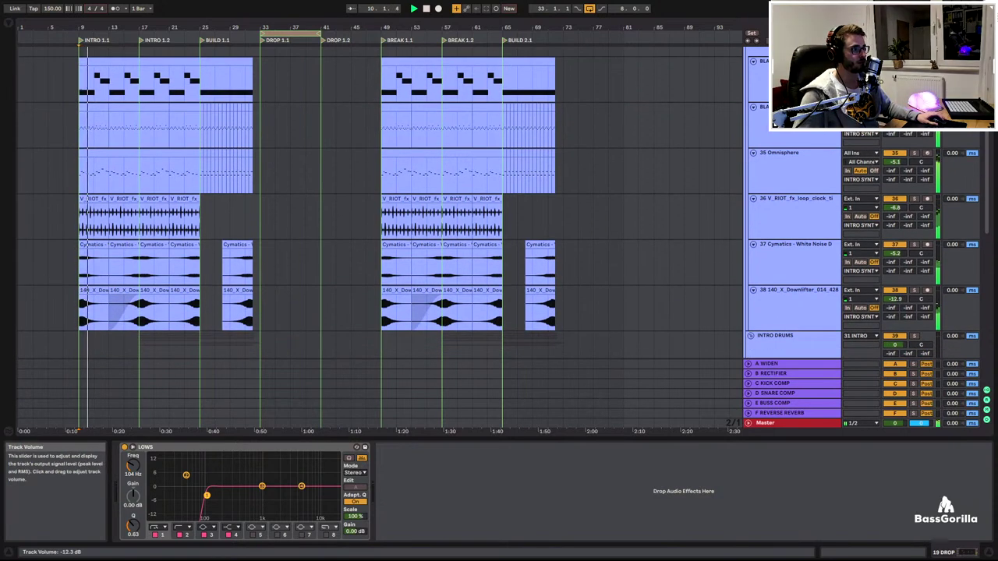
{"action": "scroll", "coordinate": [881, 117], "scroll_direction": "up", "scroll_amount": 5}
{"action": "key", "text": "space"}
Automate LFOTool's Device On on the INTRO SYNTHS group to off for bars 9 to 25 and 49 to 65
{"action": "left_click", "coordinate": [799, 93]}
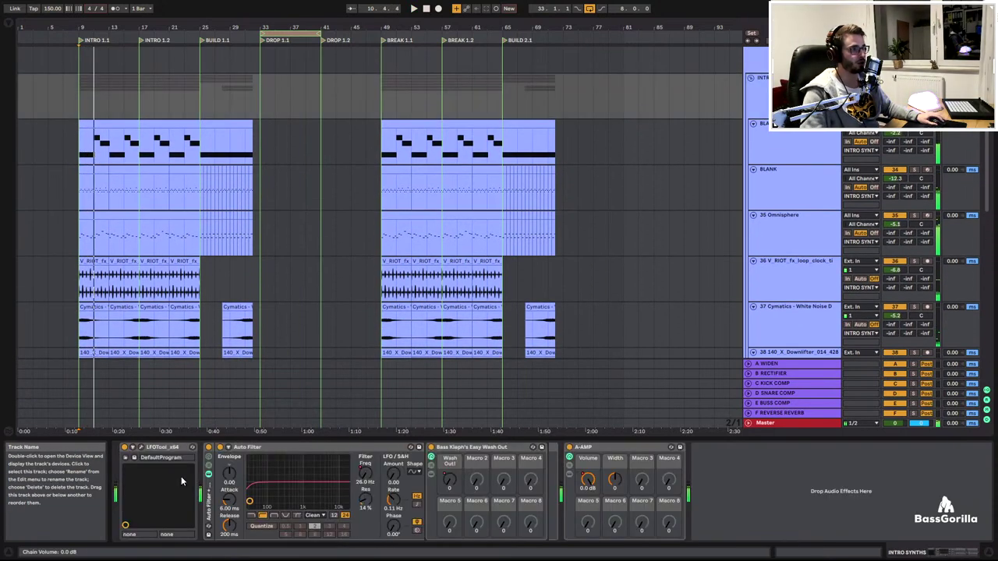
{"action": "right_click", "coordinate": [126, 447]}
{"action": "left_click", "coordinate": [148, 453]}
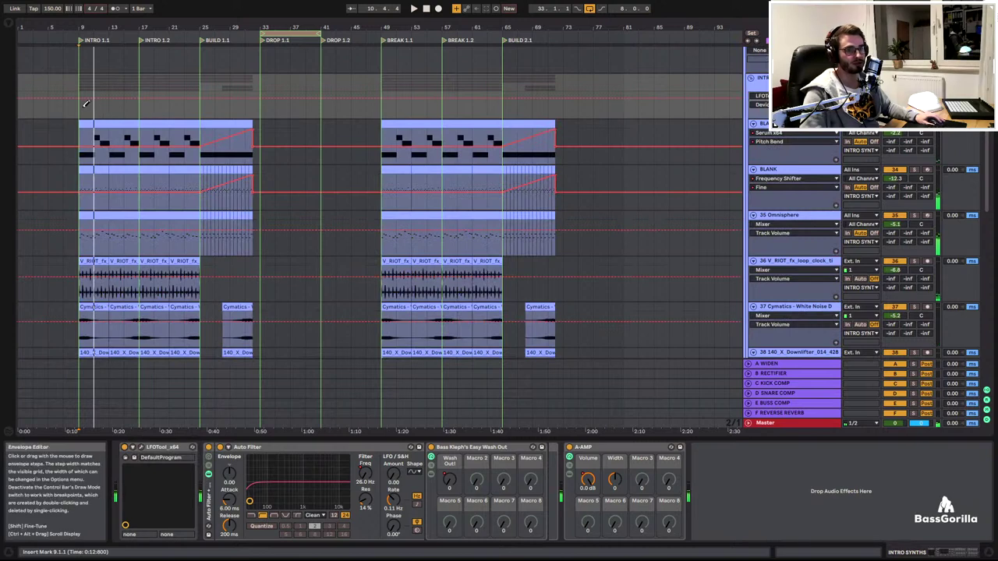
{"action": "mouse_move", "coordinate": [384, 111]}
{"action": "left_mouse_down"}
{"action": "mouse_move", "coordinate": [471, 145]}
{"action": "mouse_move", "coordinate": [500, 146]}
{"action": "left_mouse_up"}
Play back the drop from bar 33 with looping turned off, and fold the INTRO group
{"action": "key", "text": "space"}
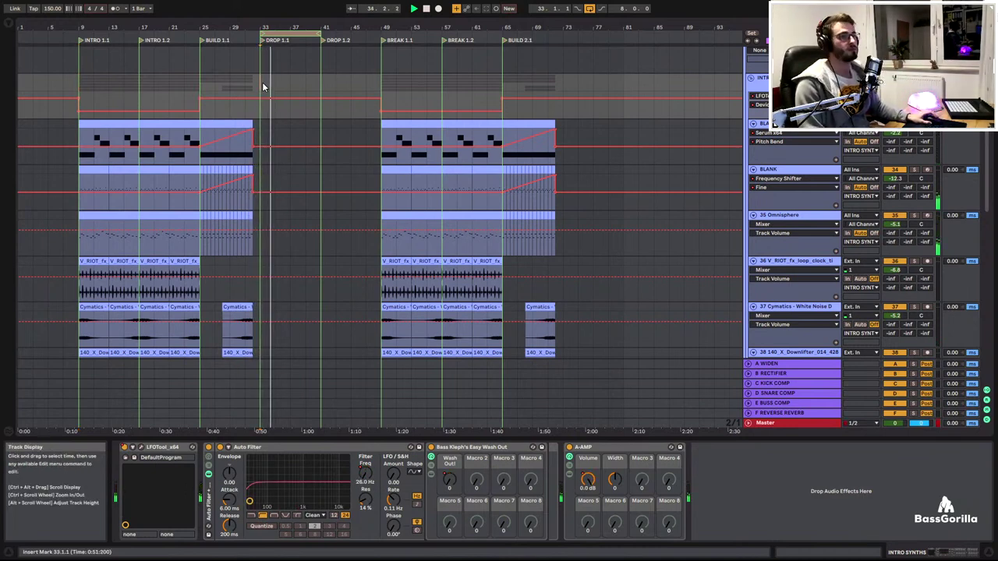
{"action": "scroll", "coordinate": [259, 94], "scroll_direction": "up", "scroll_amount": 1}
{"action": "scroll", "coordinate": [257, 110], "scroll_direction": "up", "scroll_amount": 4}
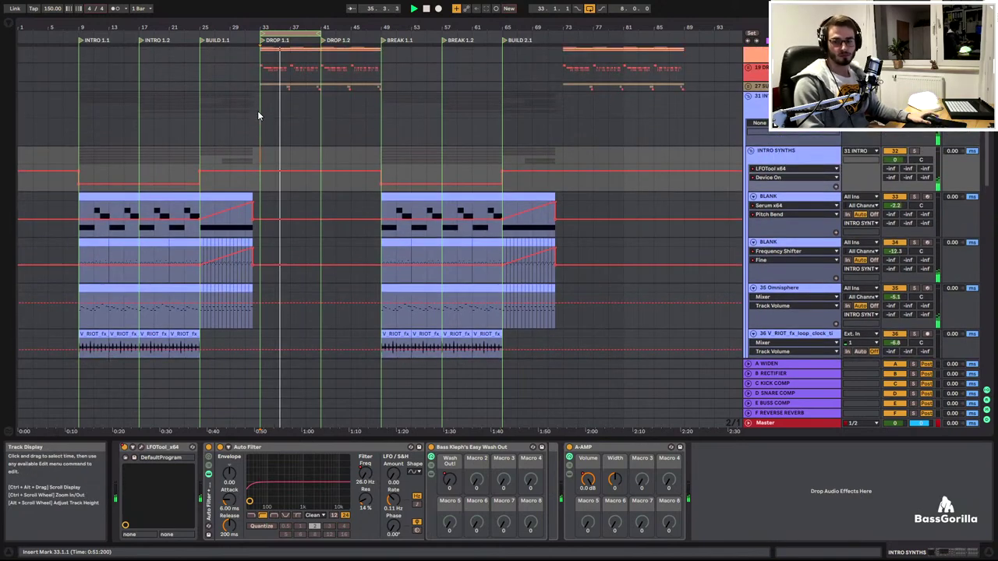
{"action": "left_click", "coordinate": [749, 116]}
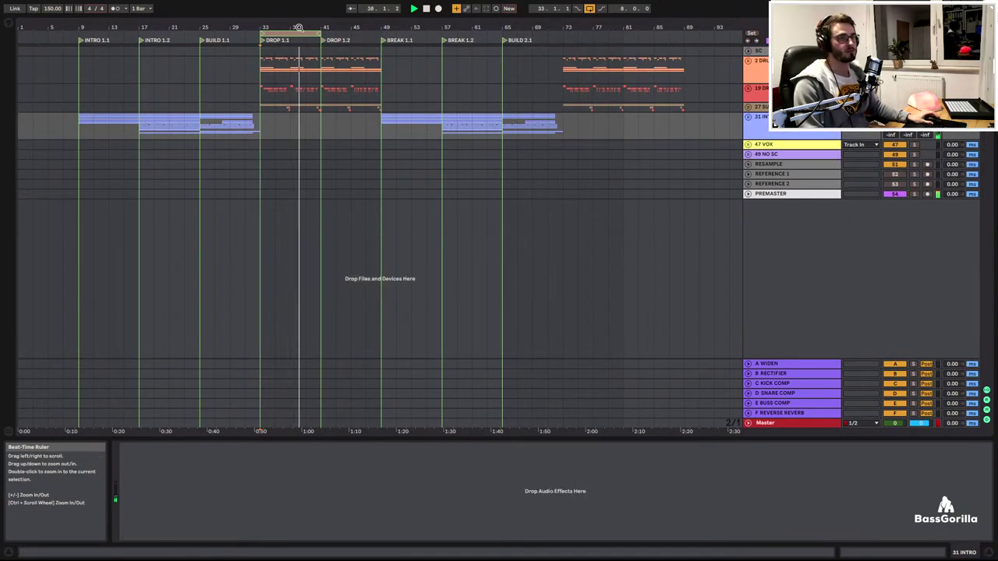
{"action": "left_click_drag", "start_coordinate": [299, 28], "coordinate": [299, 70]}
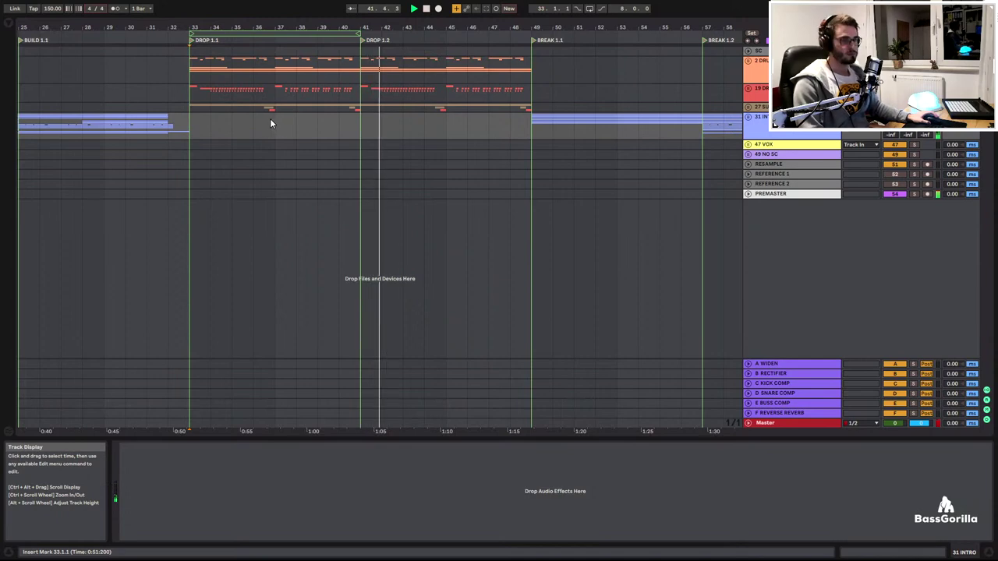
Unfold the DROP group and turn the Frequency Shifter Fine ramp after DROP 1.2 on the upper splatter bass track into a downward slope
{"action": "left_click", "coordinate": [194, 101]}
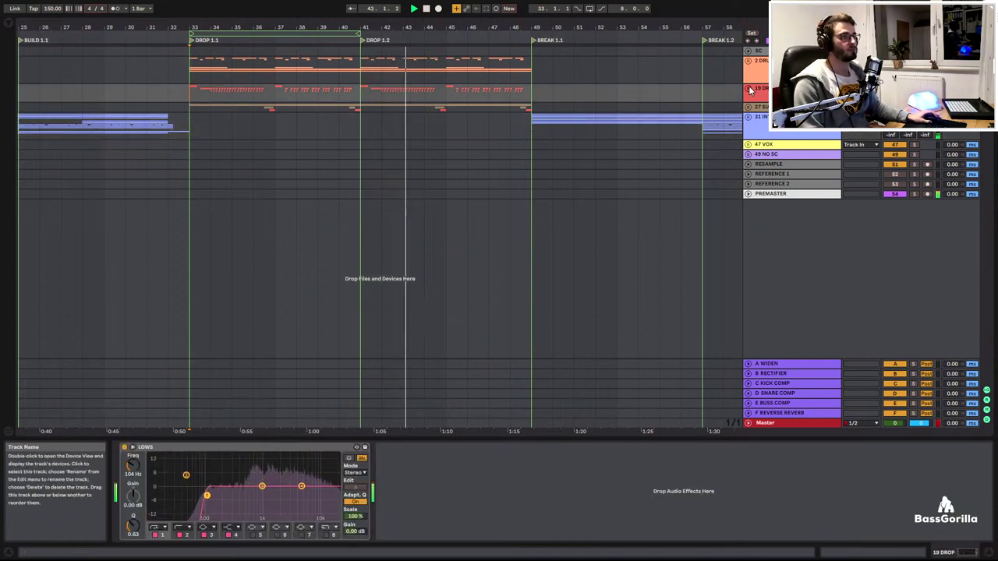
{"action": "left_click_drag", "start_coordinate": [441, 29], "coordinate": [414, 14]}
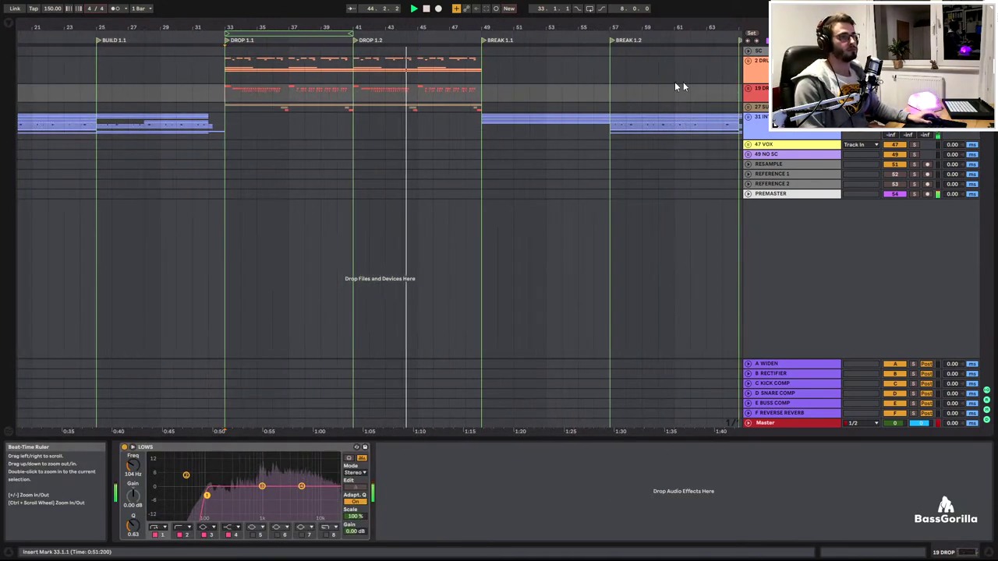
{"action": "left_click", "coordinate": [747, 90]}
{"action": "scroll", "coordinate": [476, 169], "scroll_direction": "down", "scroll_amount": 4}
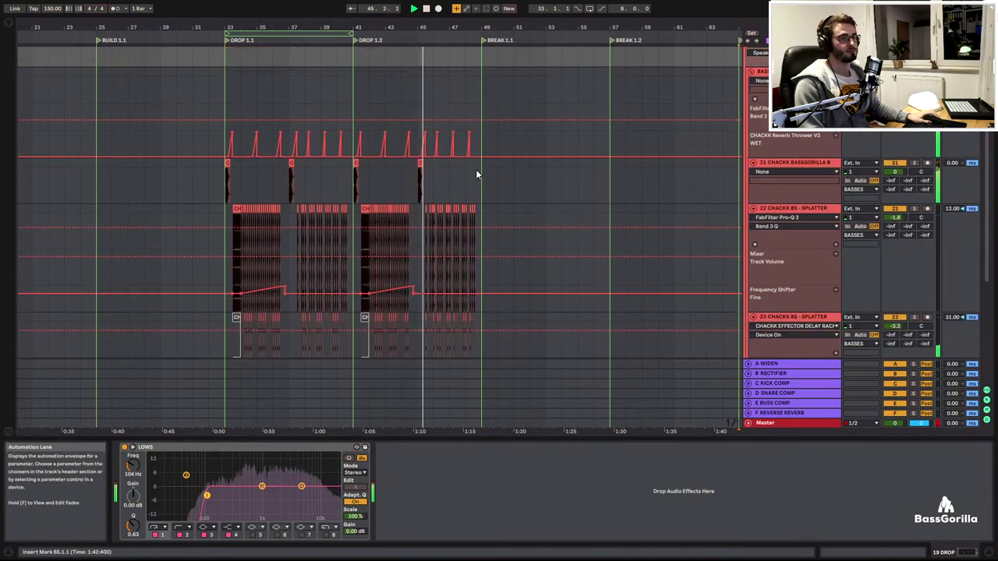
{"action": "left_click_drag", "start_coordinate": [413, 229], "coordinate": [412, 243]}
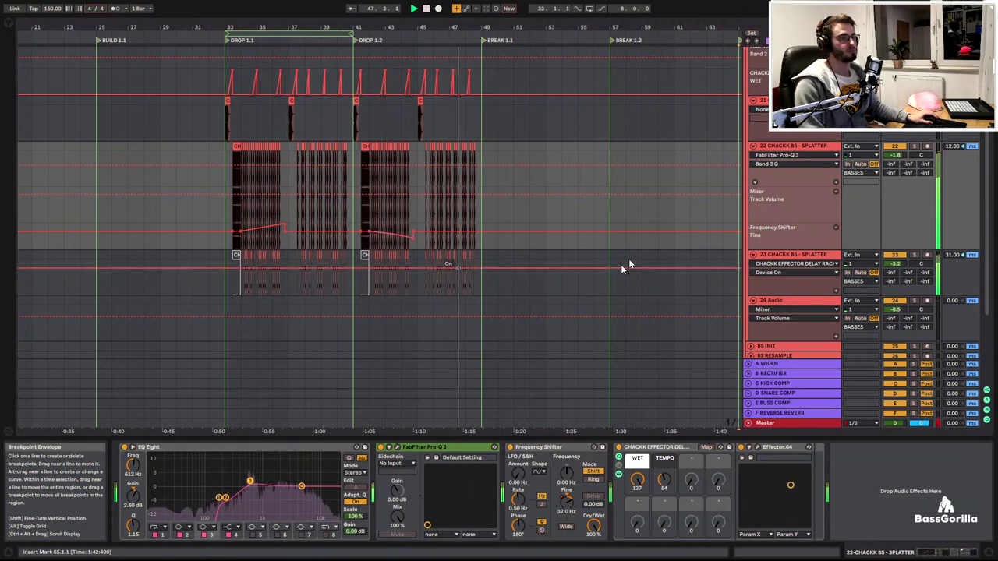
Listen through the end of the drop into BREAK 1.1, stop playback and save the project
{"action": "scroll", "coordinate": [503, 171], "scroll_direction": "down", "scroll_amount": 5}
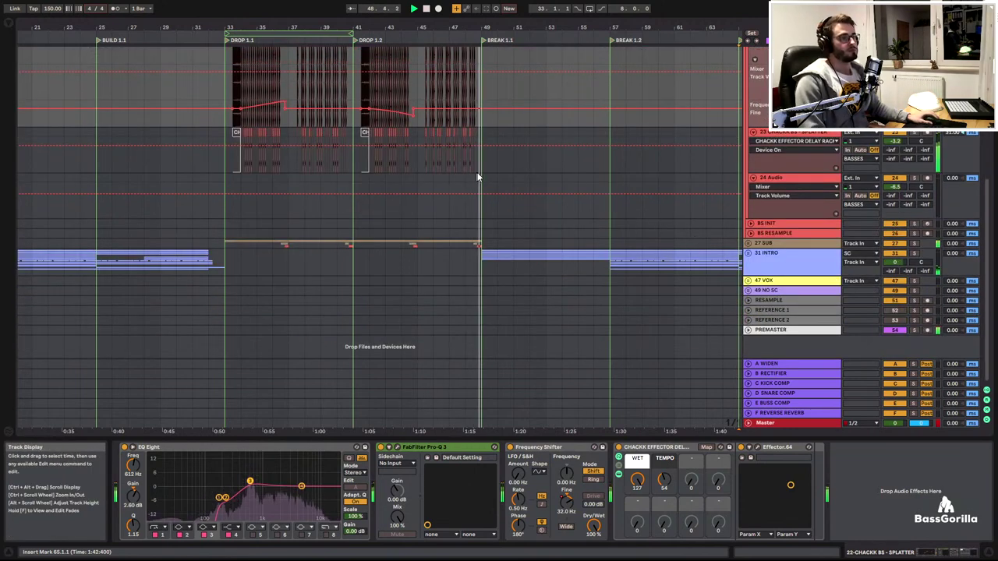
{"action": "left_click_drag", "start_coordinate": [497, 30], "coordinate": [503, 29]}
{"action": "key", "text": "space"}
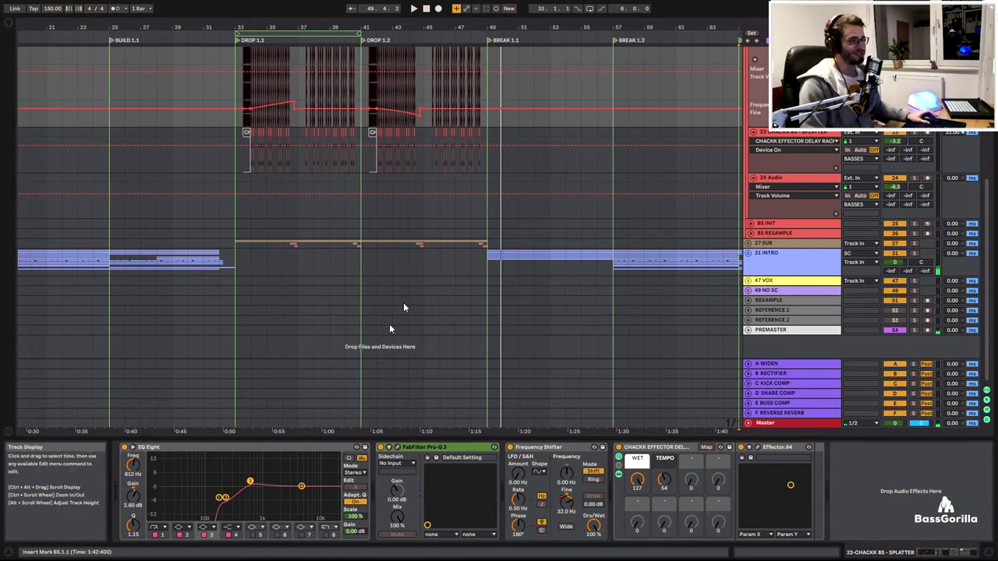
{"action": "key", "text": "ctrl+s"}
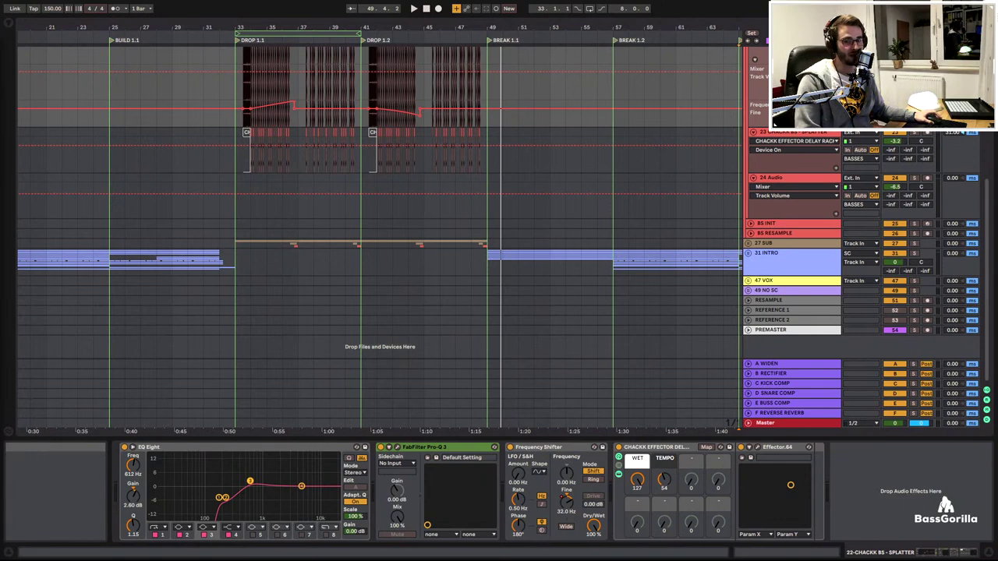
Select bars 41 to 49 on the upper splatter bass track
{"action": "scroll", "coordinate": [78, 105], "scroll_direction": "left", "scroll_amount": 5}
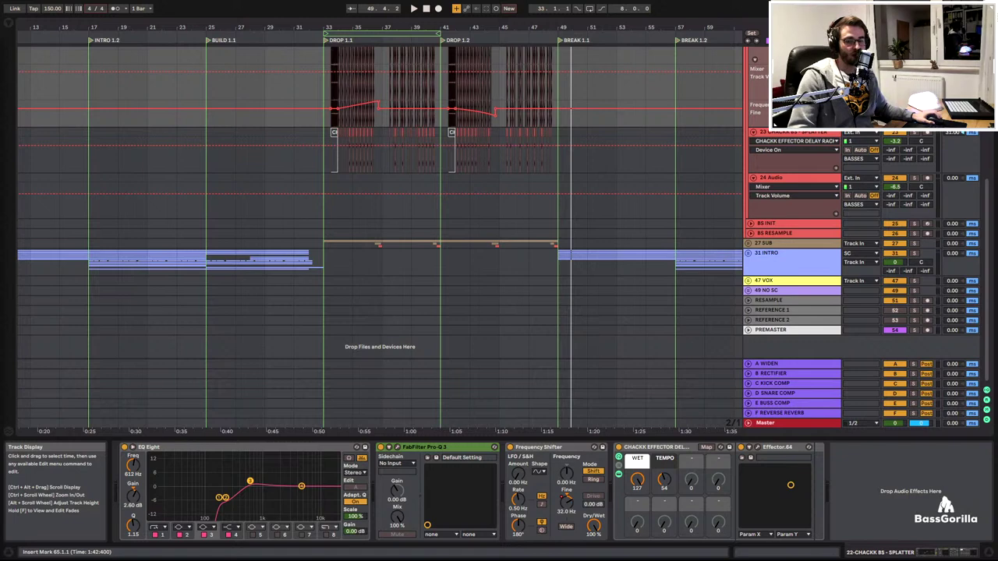
{"action": "scroll", "coordinate": [437, 144], "scroll_direction": "up", "scroll_amount": 3}
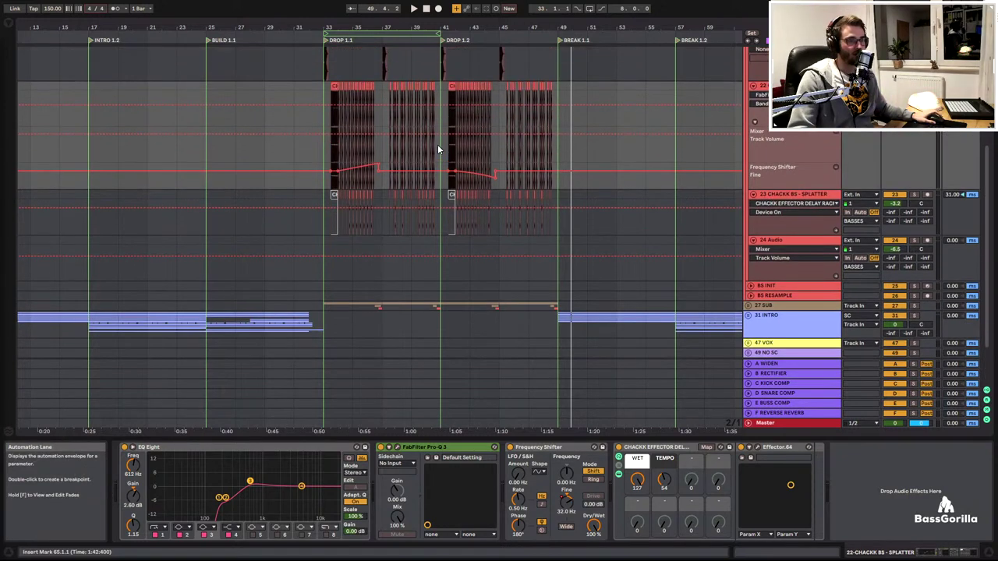
{"action": "scroll", "coordinate": [468, 172], "scroll_direction": "up", "scroll_amount": 1}
{"action": "left_click_drag", "start_coordinate": [447, 115], "coordinate": [553, 108]}
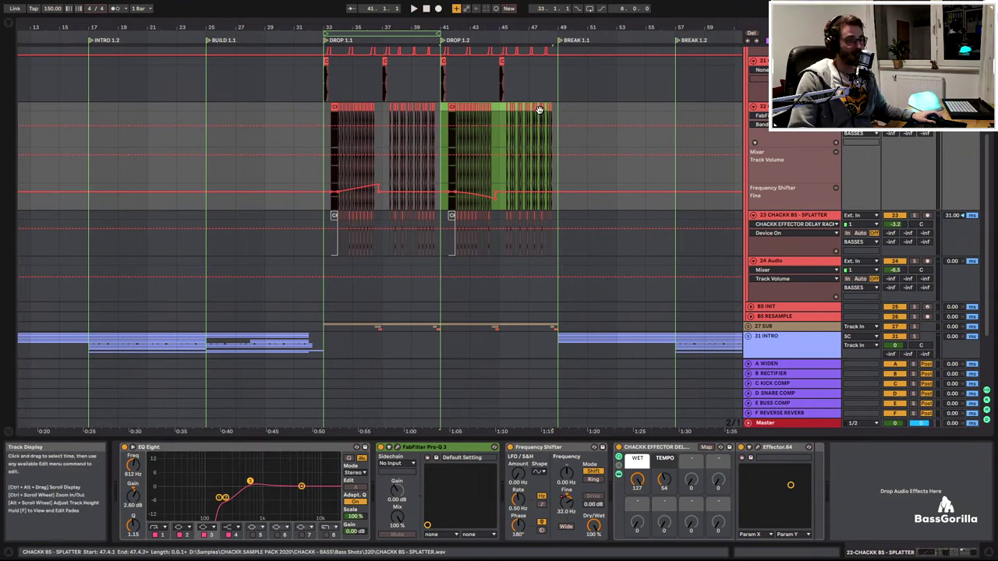